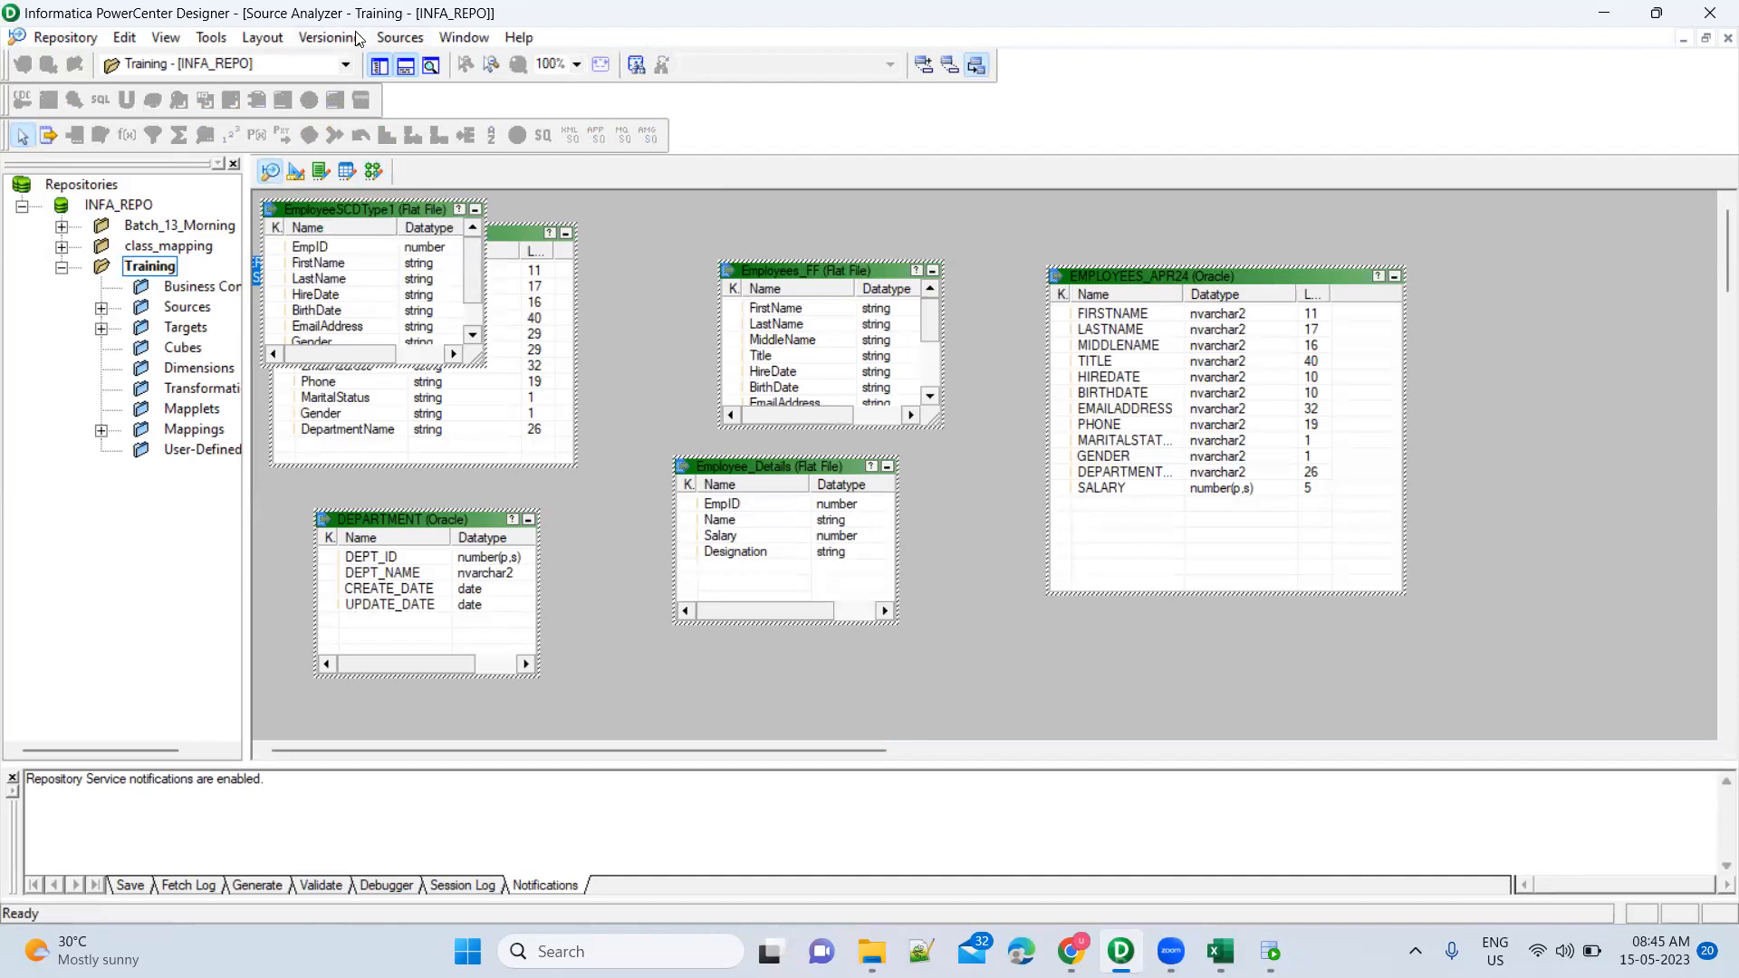
Start a flat-file source import and choose EmployeeSCDType2.csv from the Training folder, showing all file types
{"action": "left_click", "coordinate": [431, 66]}
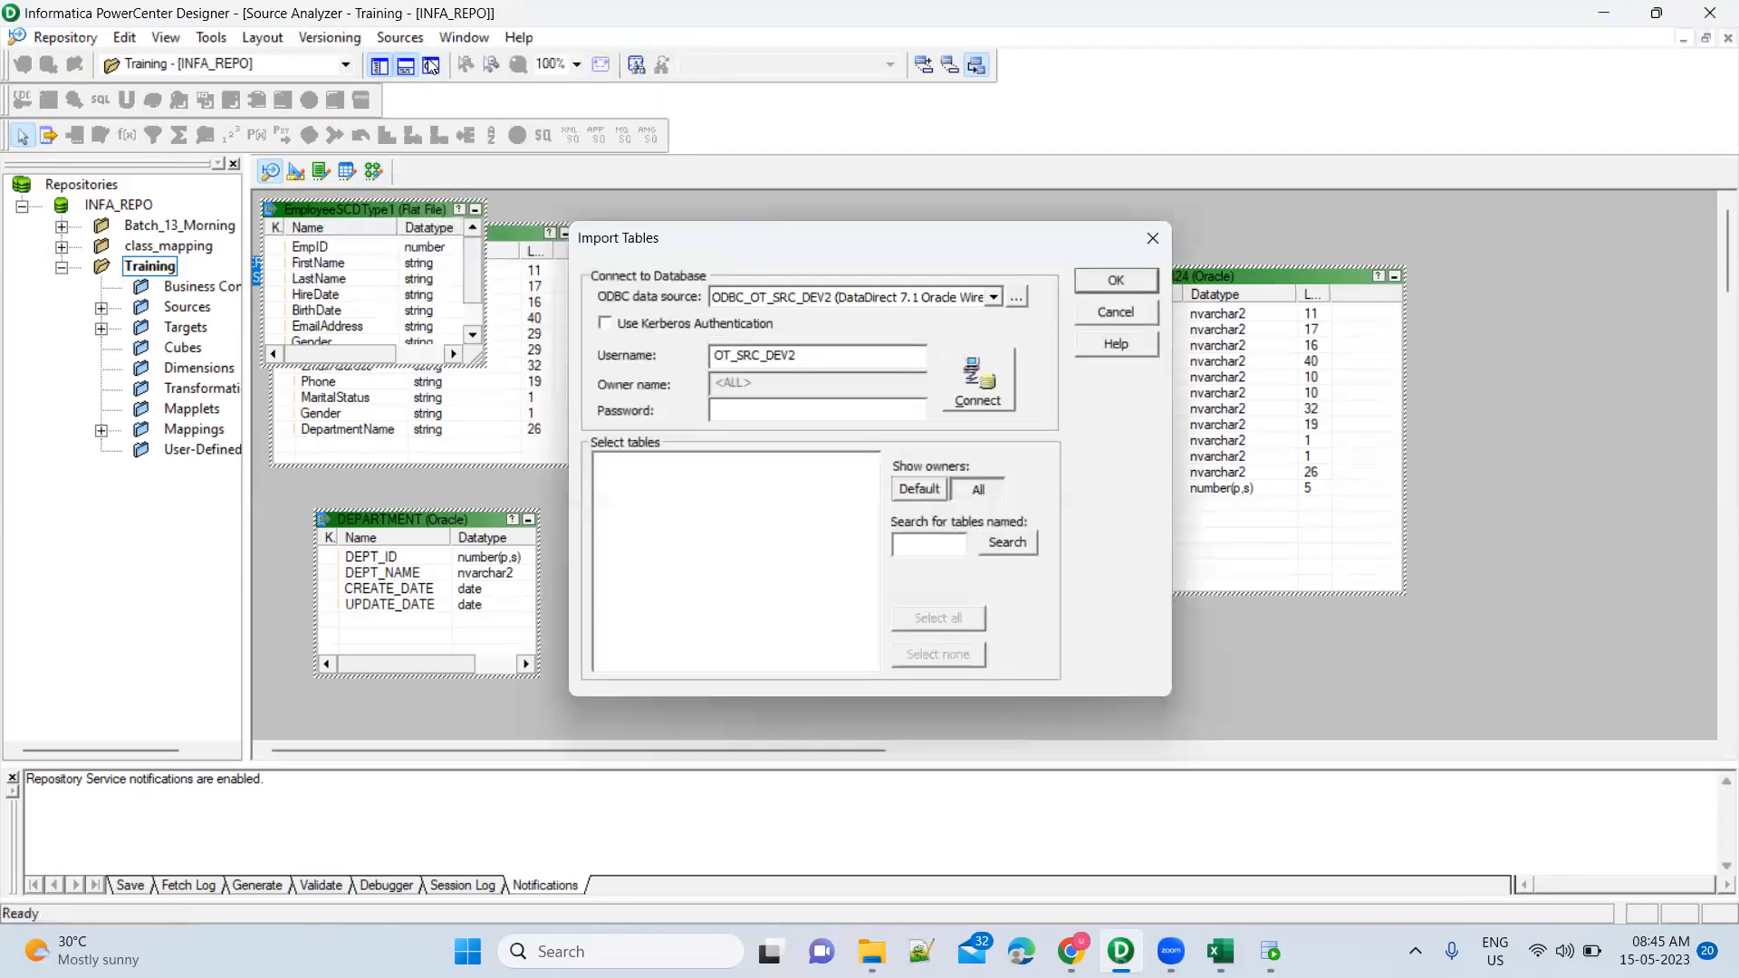
{"action": "key", "text": "Escape"}
{"action": "left_click", "coordinate": [399, 37]}
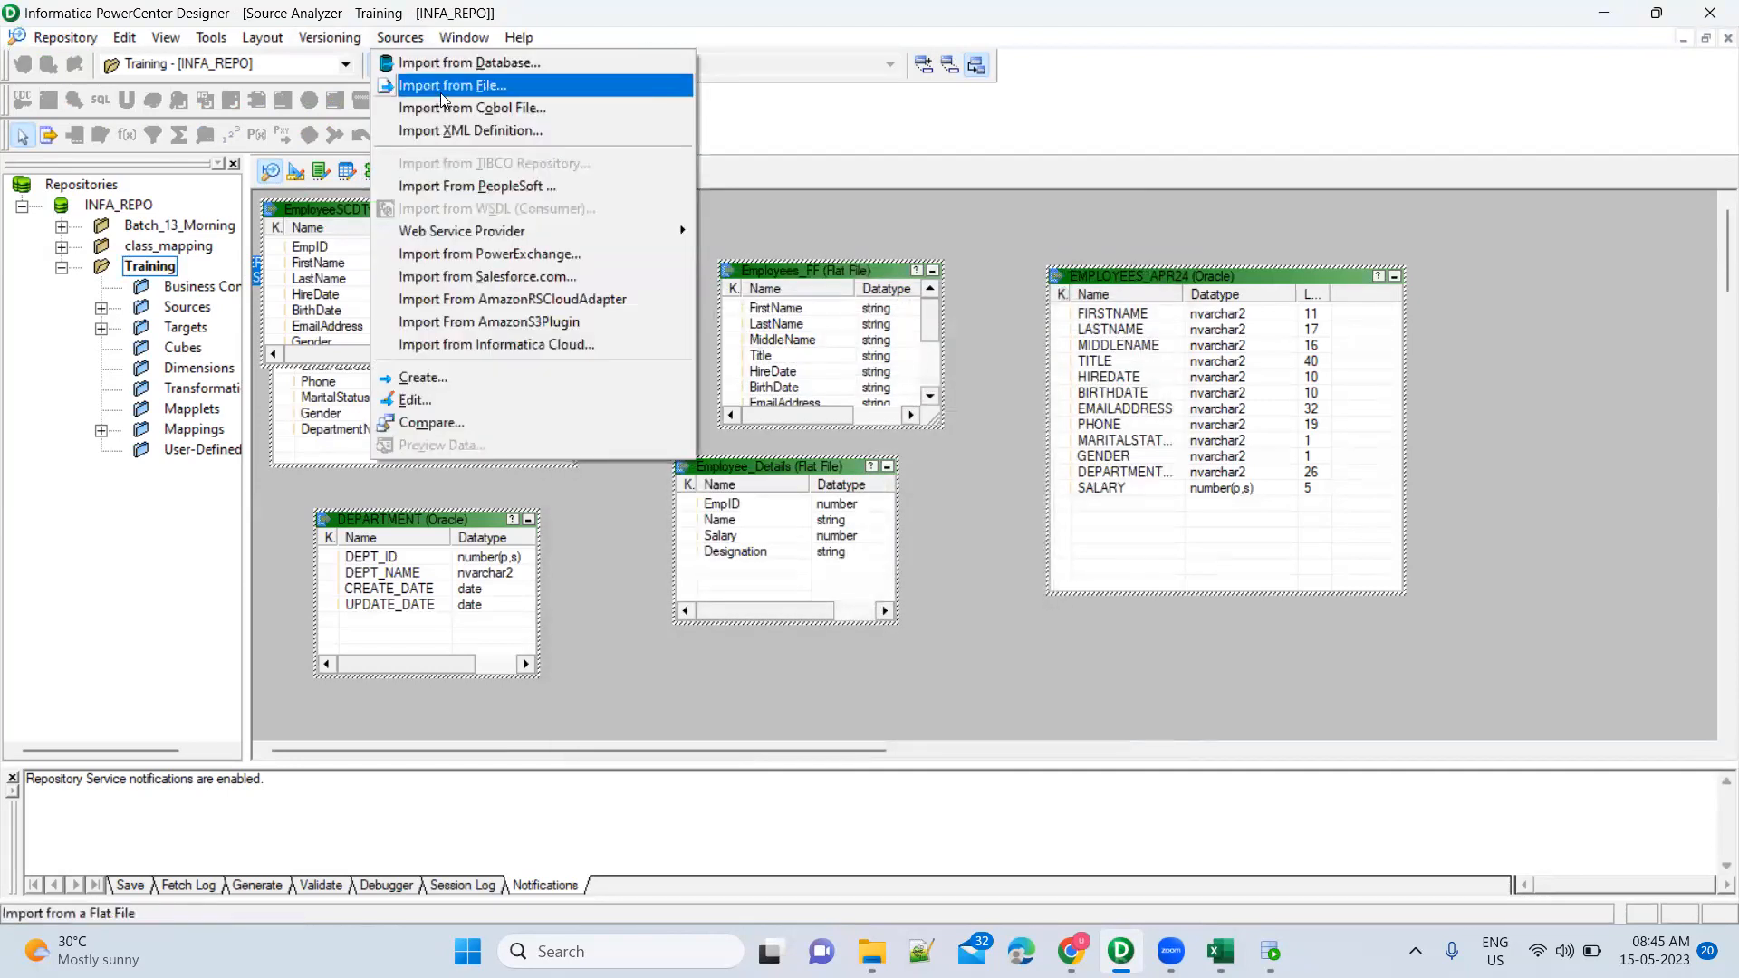
{"action": "left_click", "coordinate": [440, 87]}
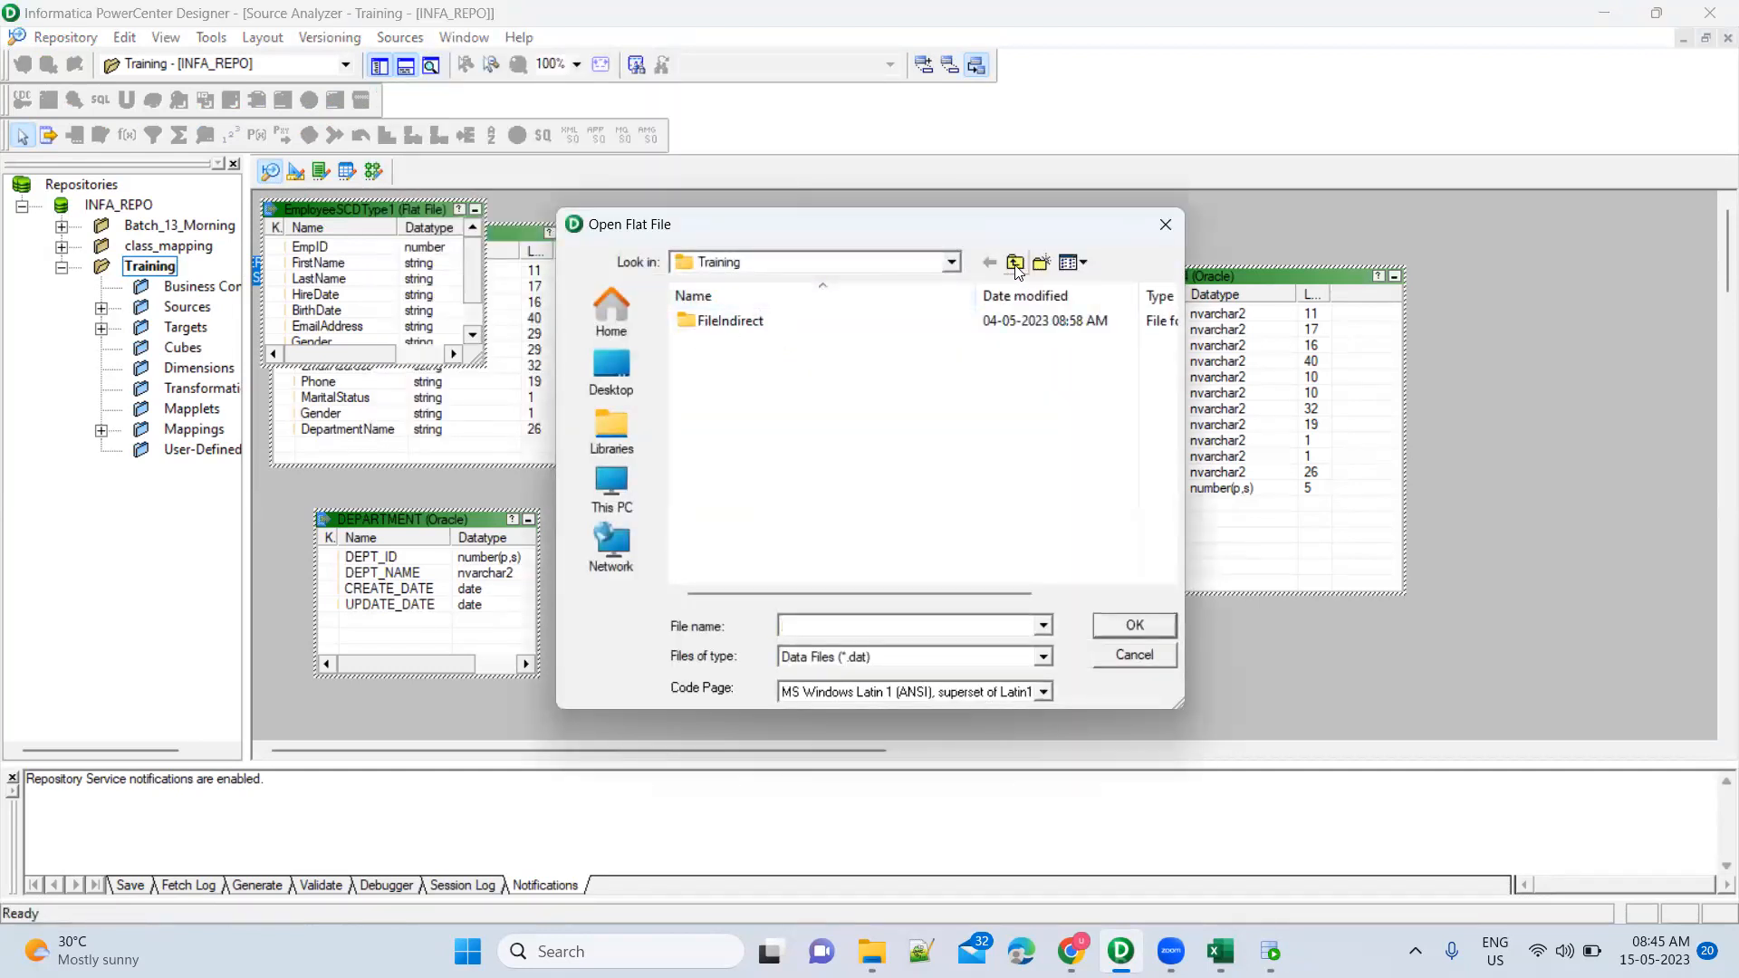
{"action": "left_click", "coordinate": [1043, 656]}
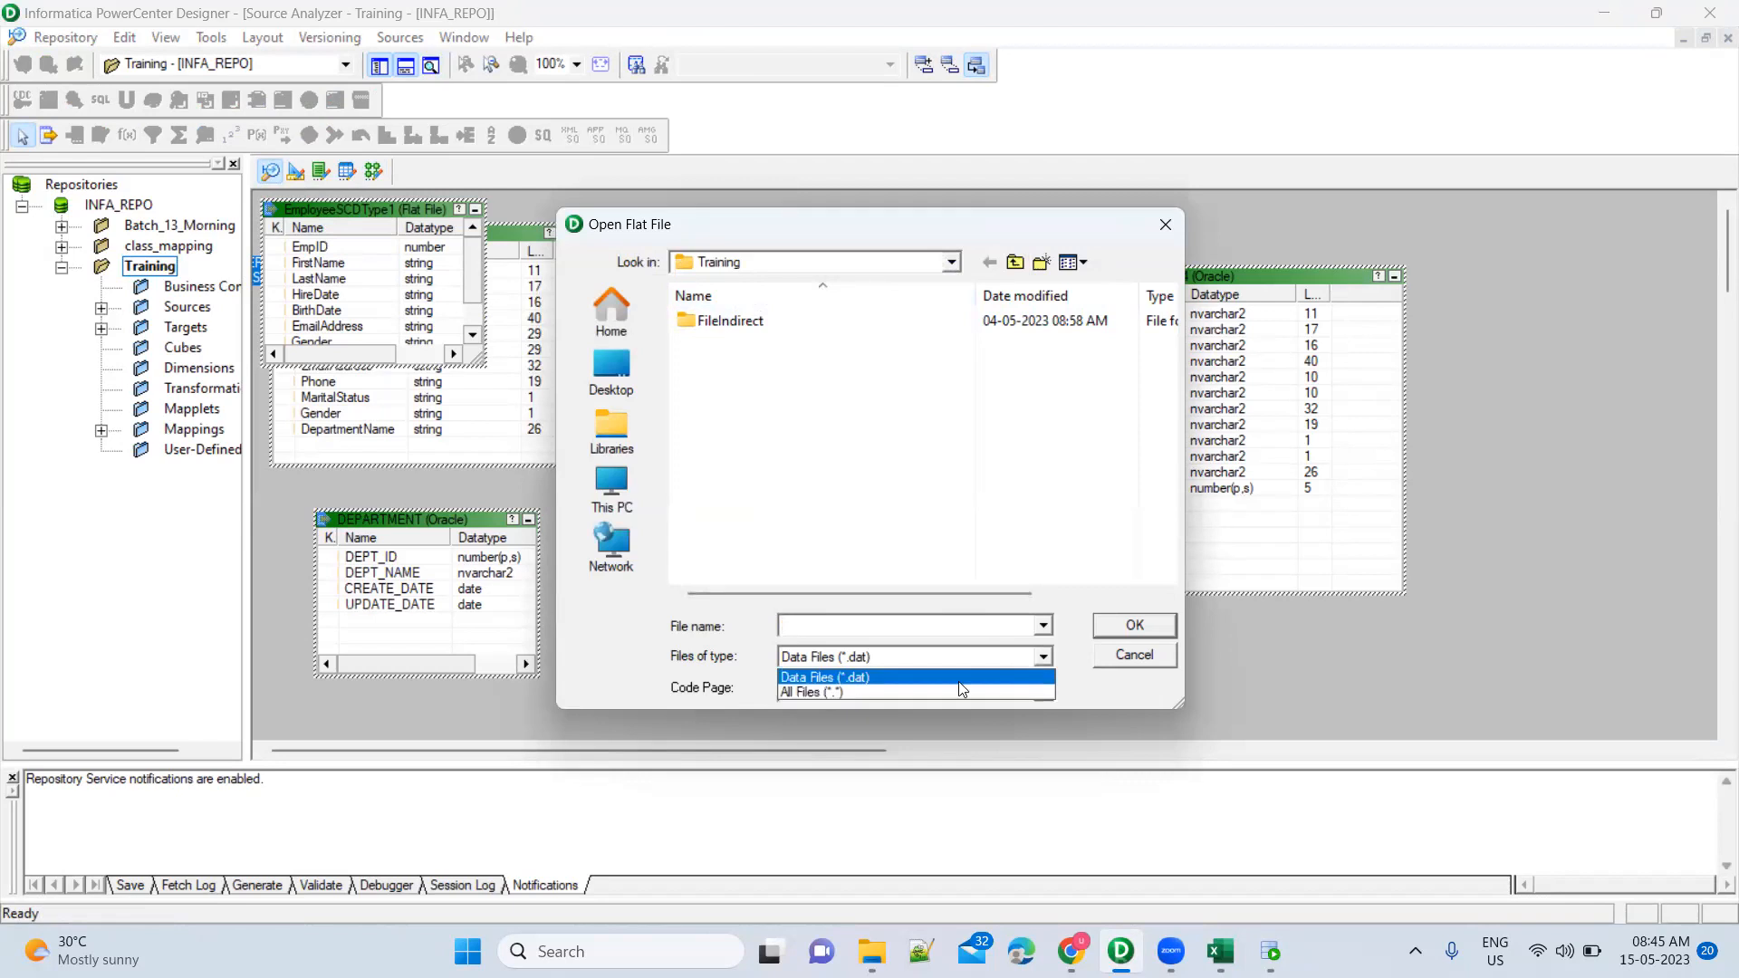
{"action": "left_click", "coordinate": [933, 694]}
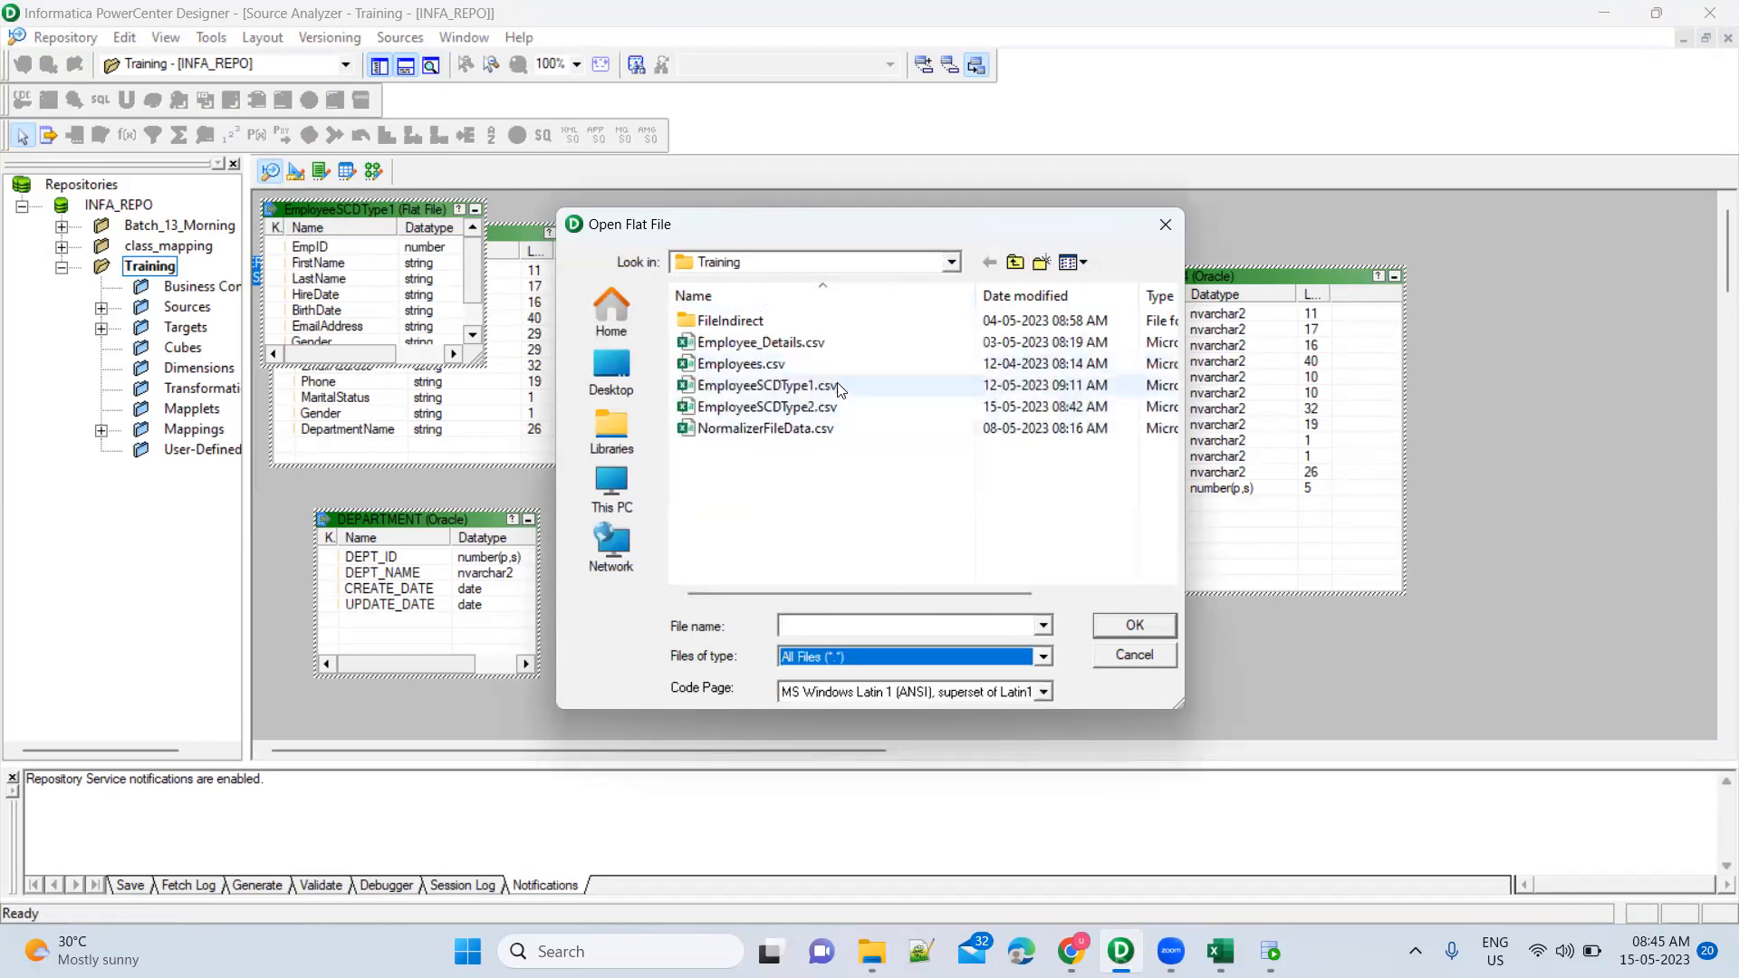
{"action": "double_click", "coordinate": [844, 409]}
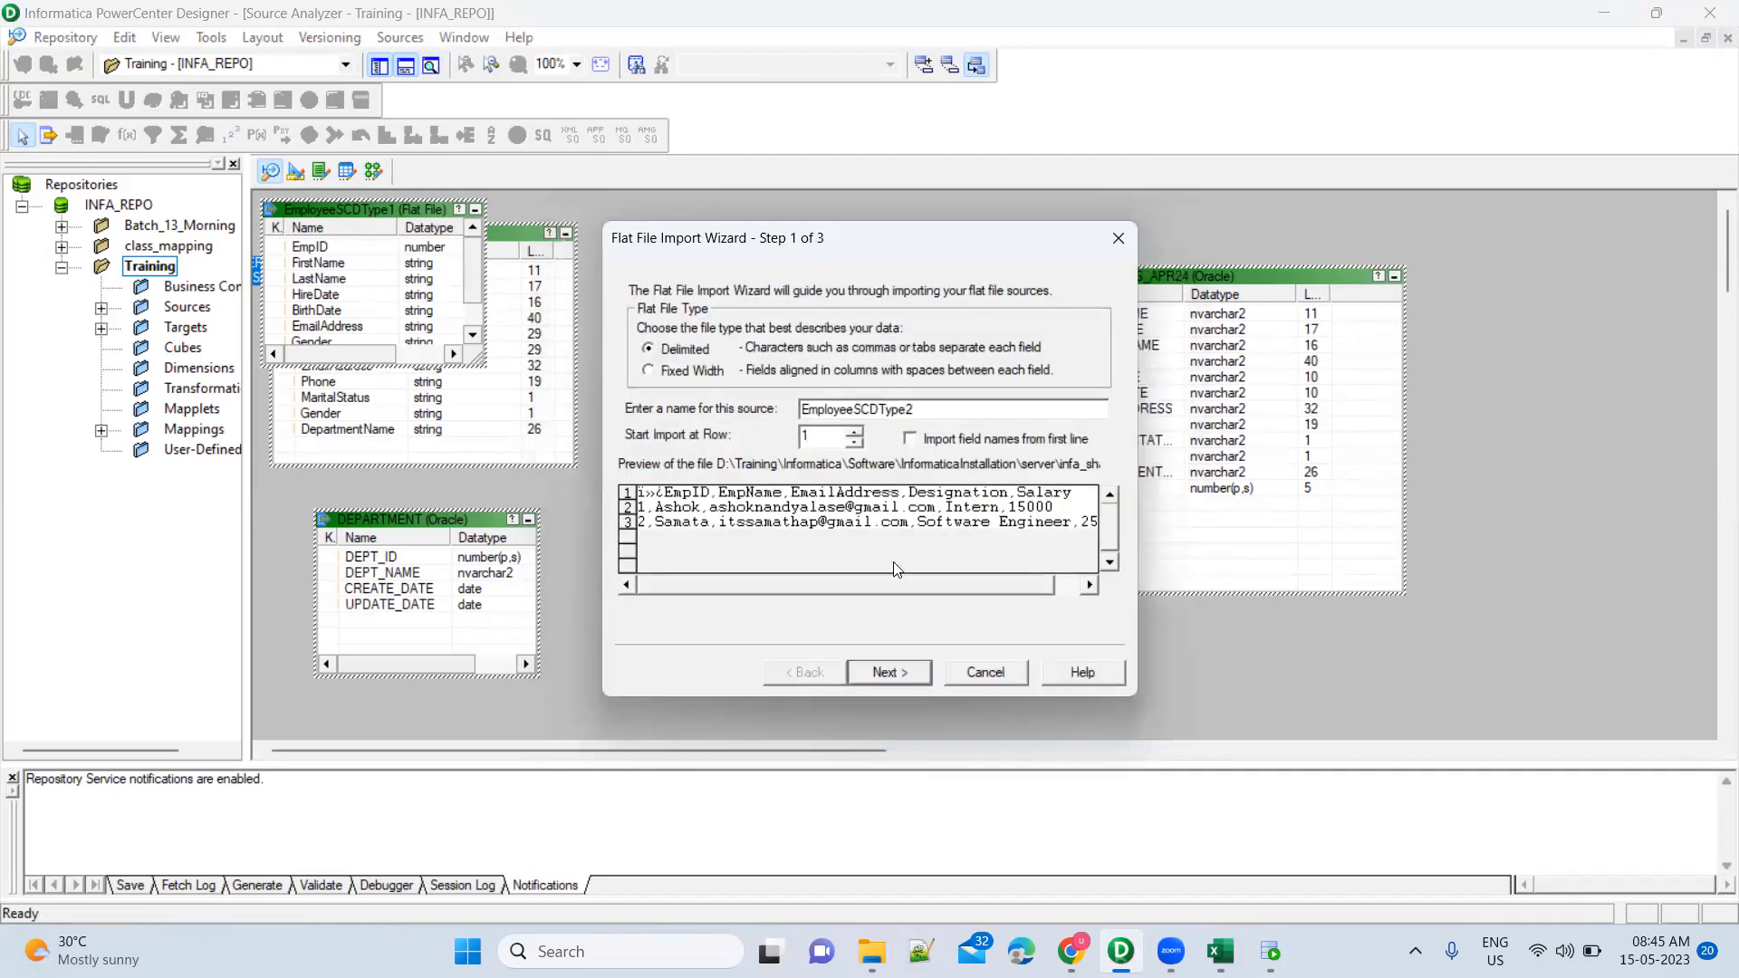
Import the comma-delimited source with field names from the first line, correcting the first column's name to EmpID
{"action": "left_click", "coordinate": [911, 439]}
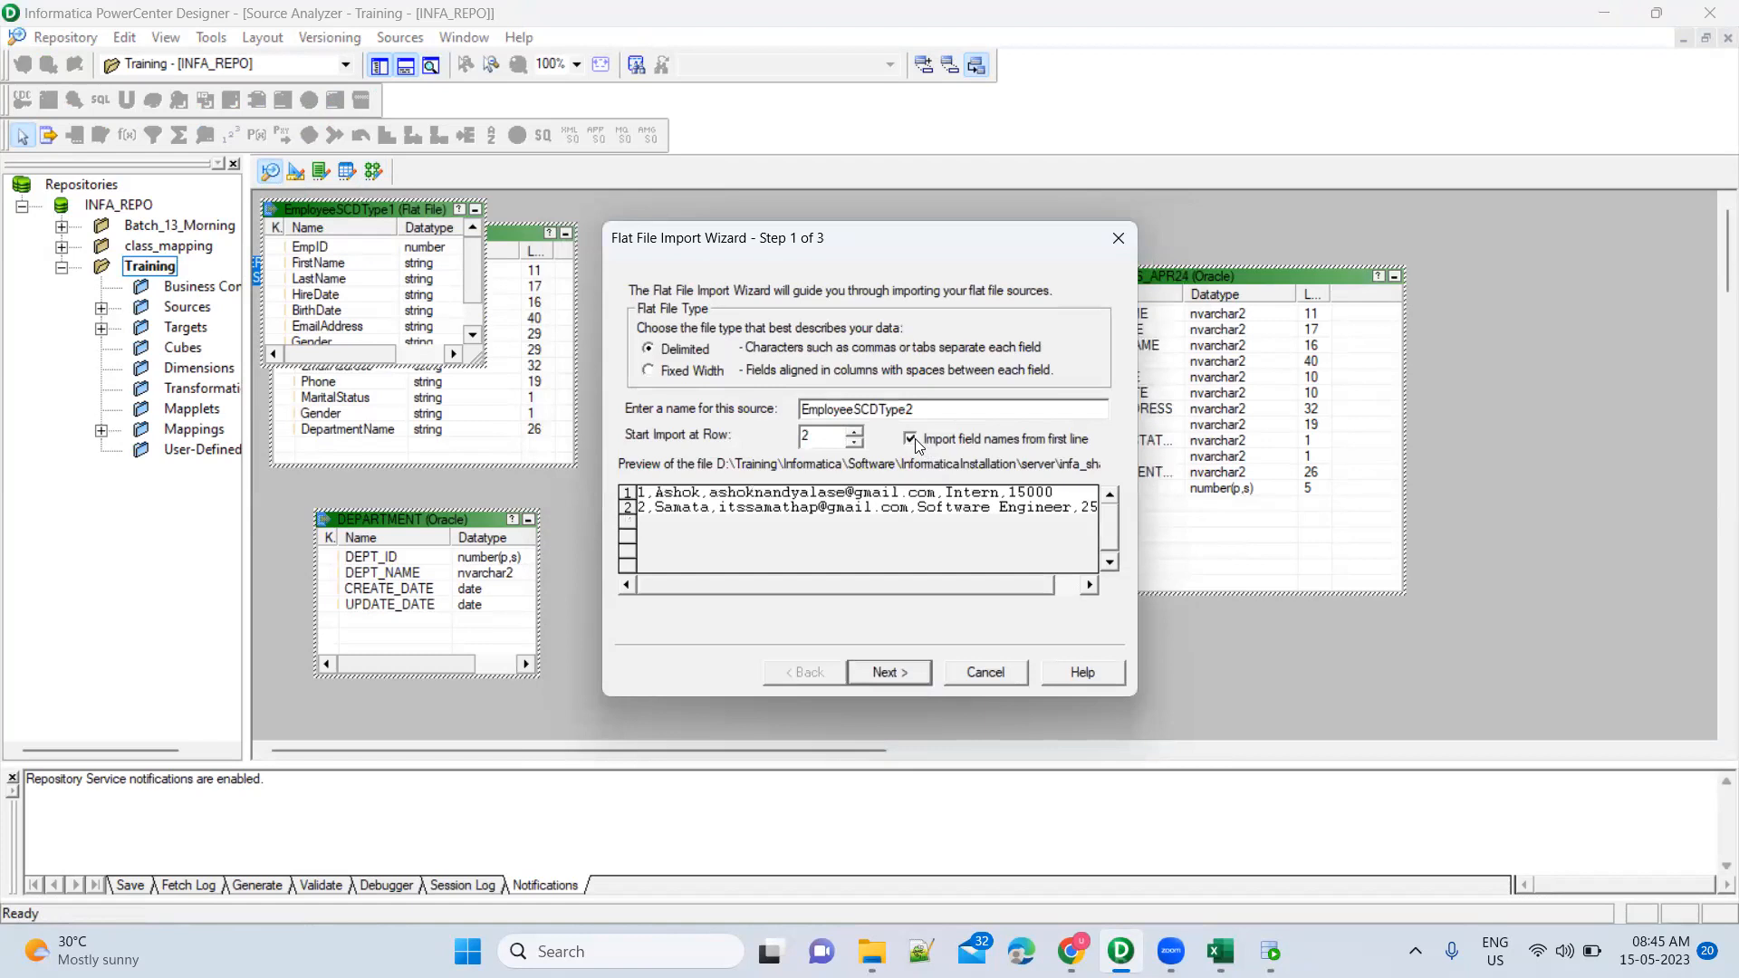
{"action": "left_click", "coordinate": [891, 671]}
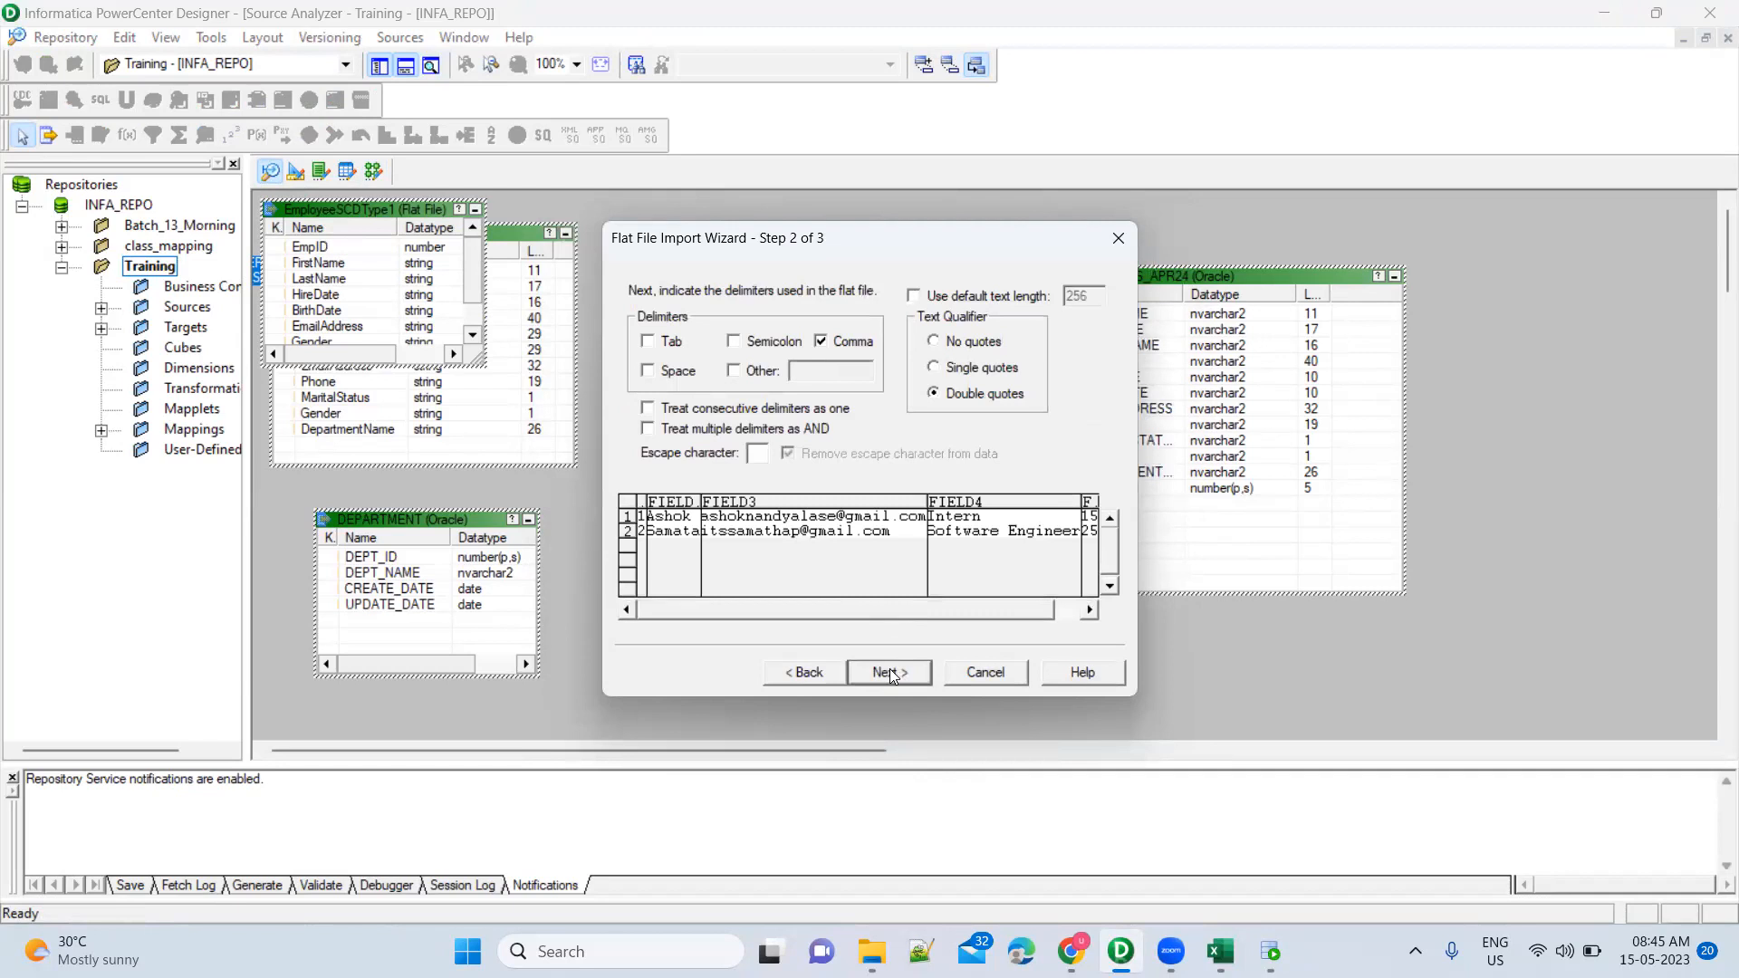
{"action": "left_click", "coordinate": [890, 672]}
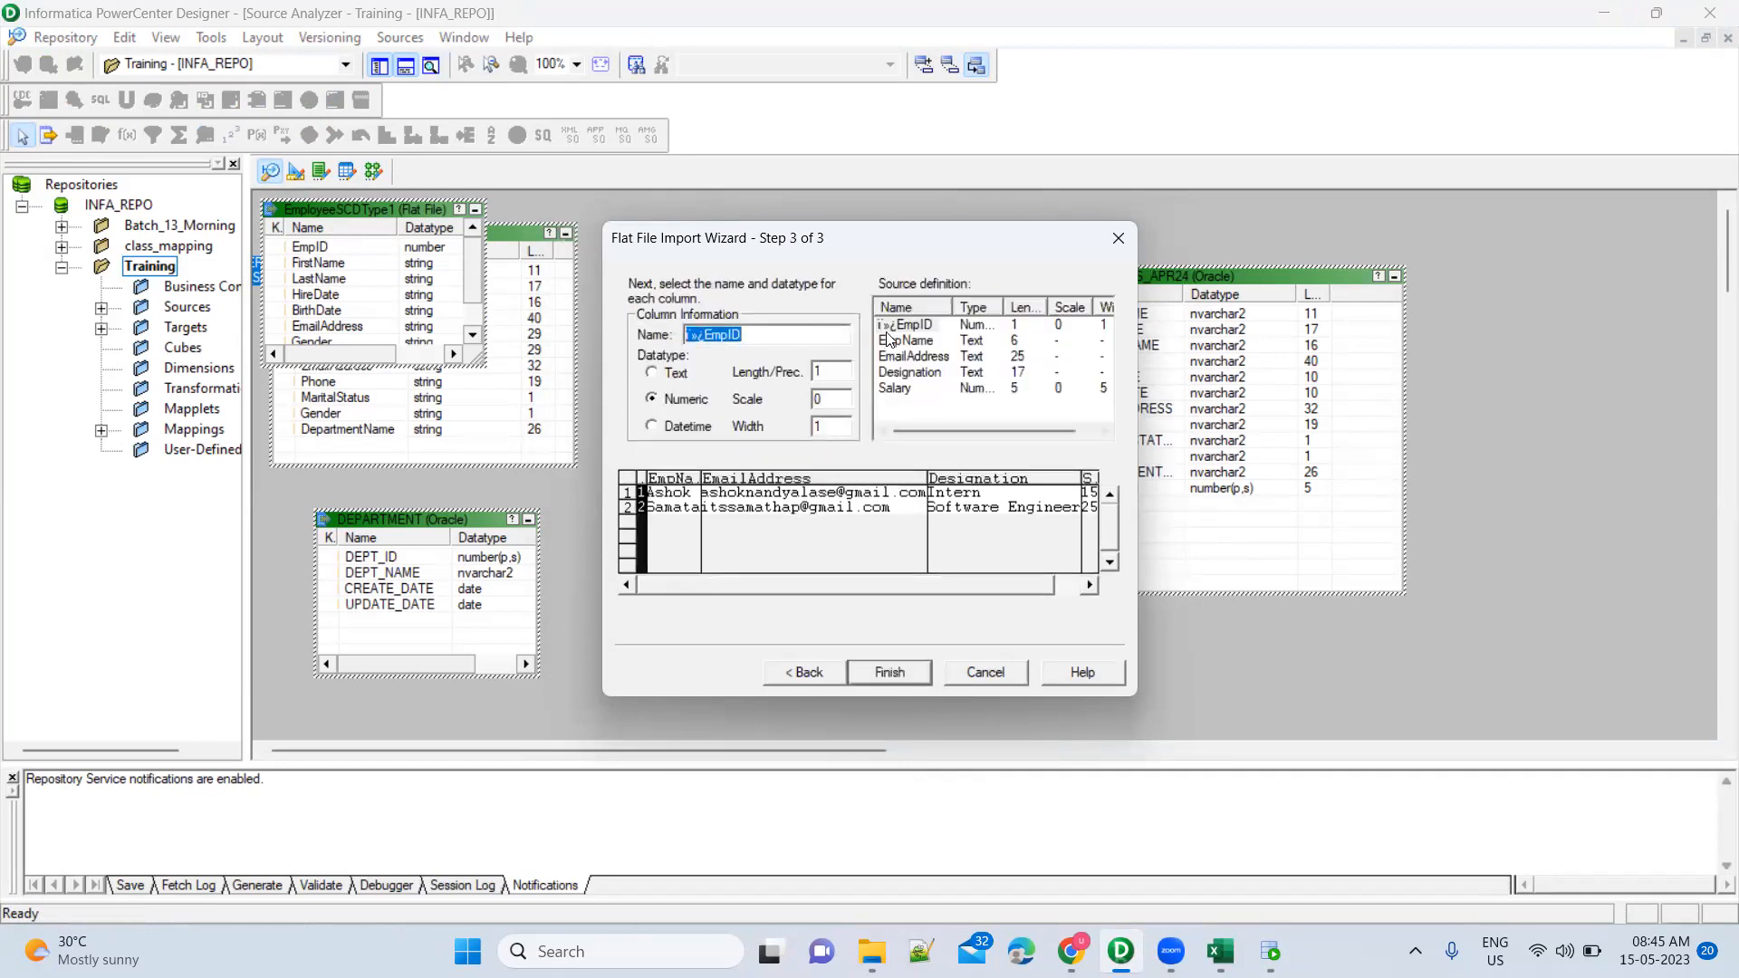
{"action": "left_click", "coordinate": [707, 335]}
{"action": "key", "text": "BackSpace"}
{"action": "key", "text": "BackSpace"}
{"action": "key", "text": "BackSpace"}
{"action": "left_click", "coordinate": [929, 674]}
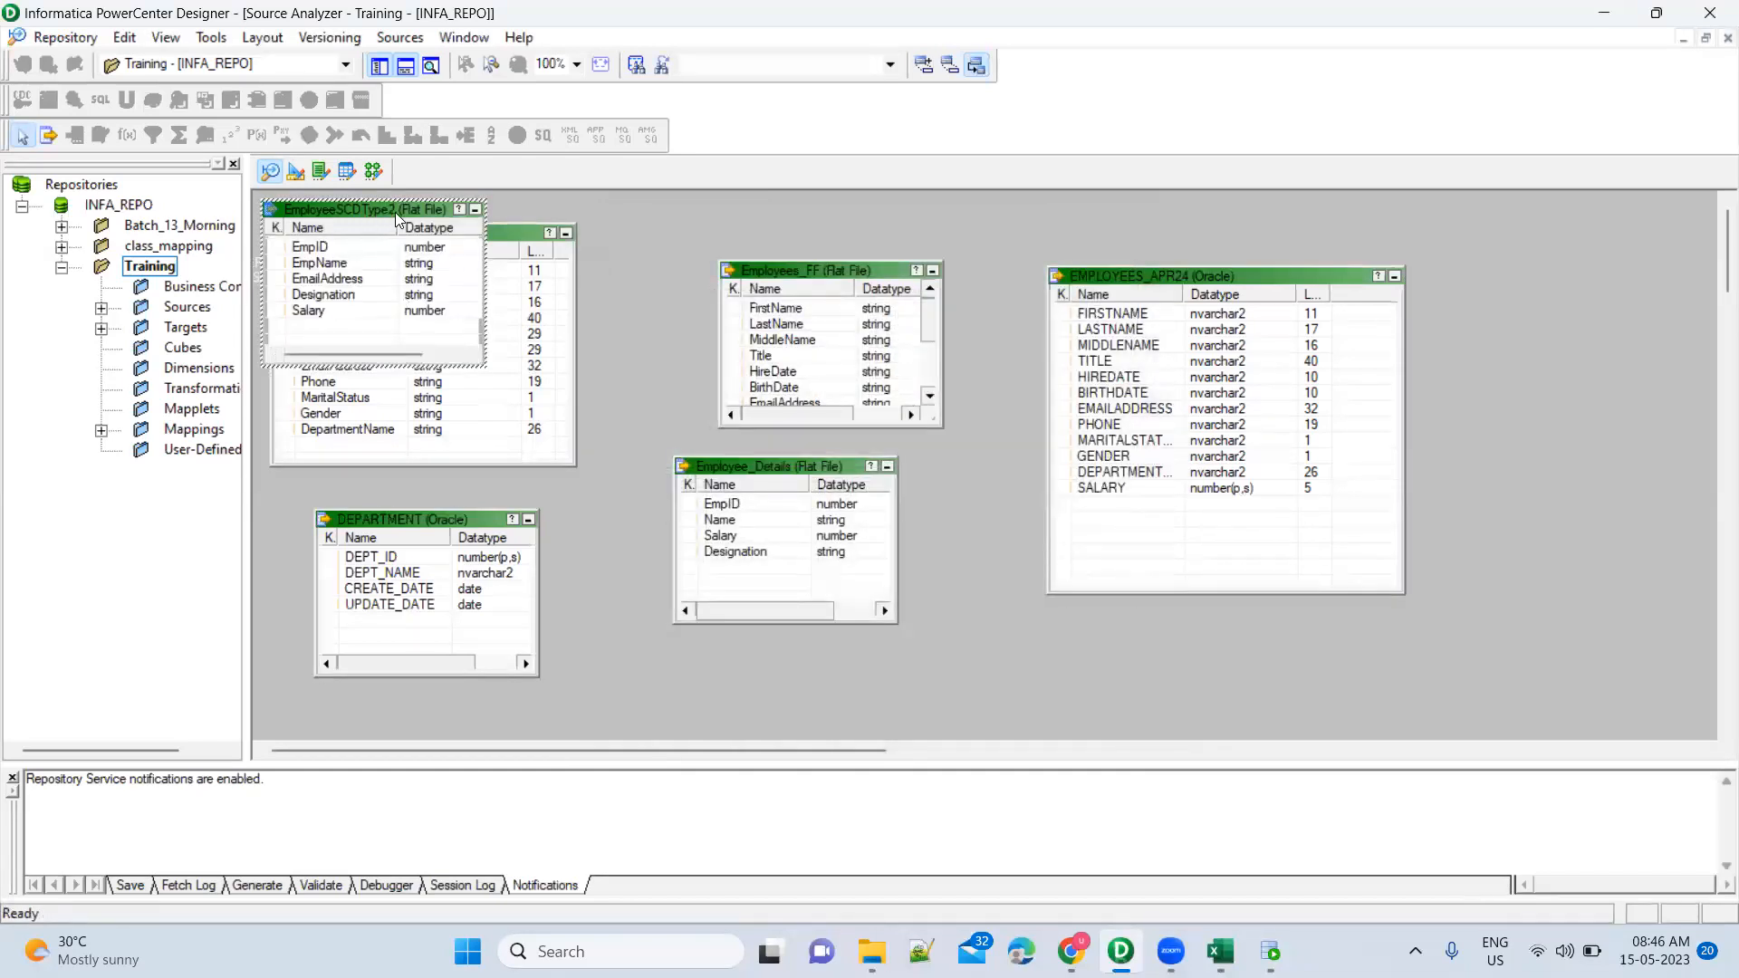
In the Target Designer, start a database import and connect to ODBC_OT_SRC_DEV2 by entering the database password
{"action": "left_click", "coordinate": [298, 173]}
{"action": "left_click", "coordinate": [398, 38]}
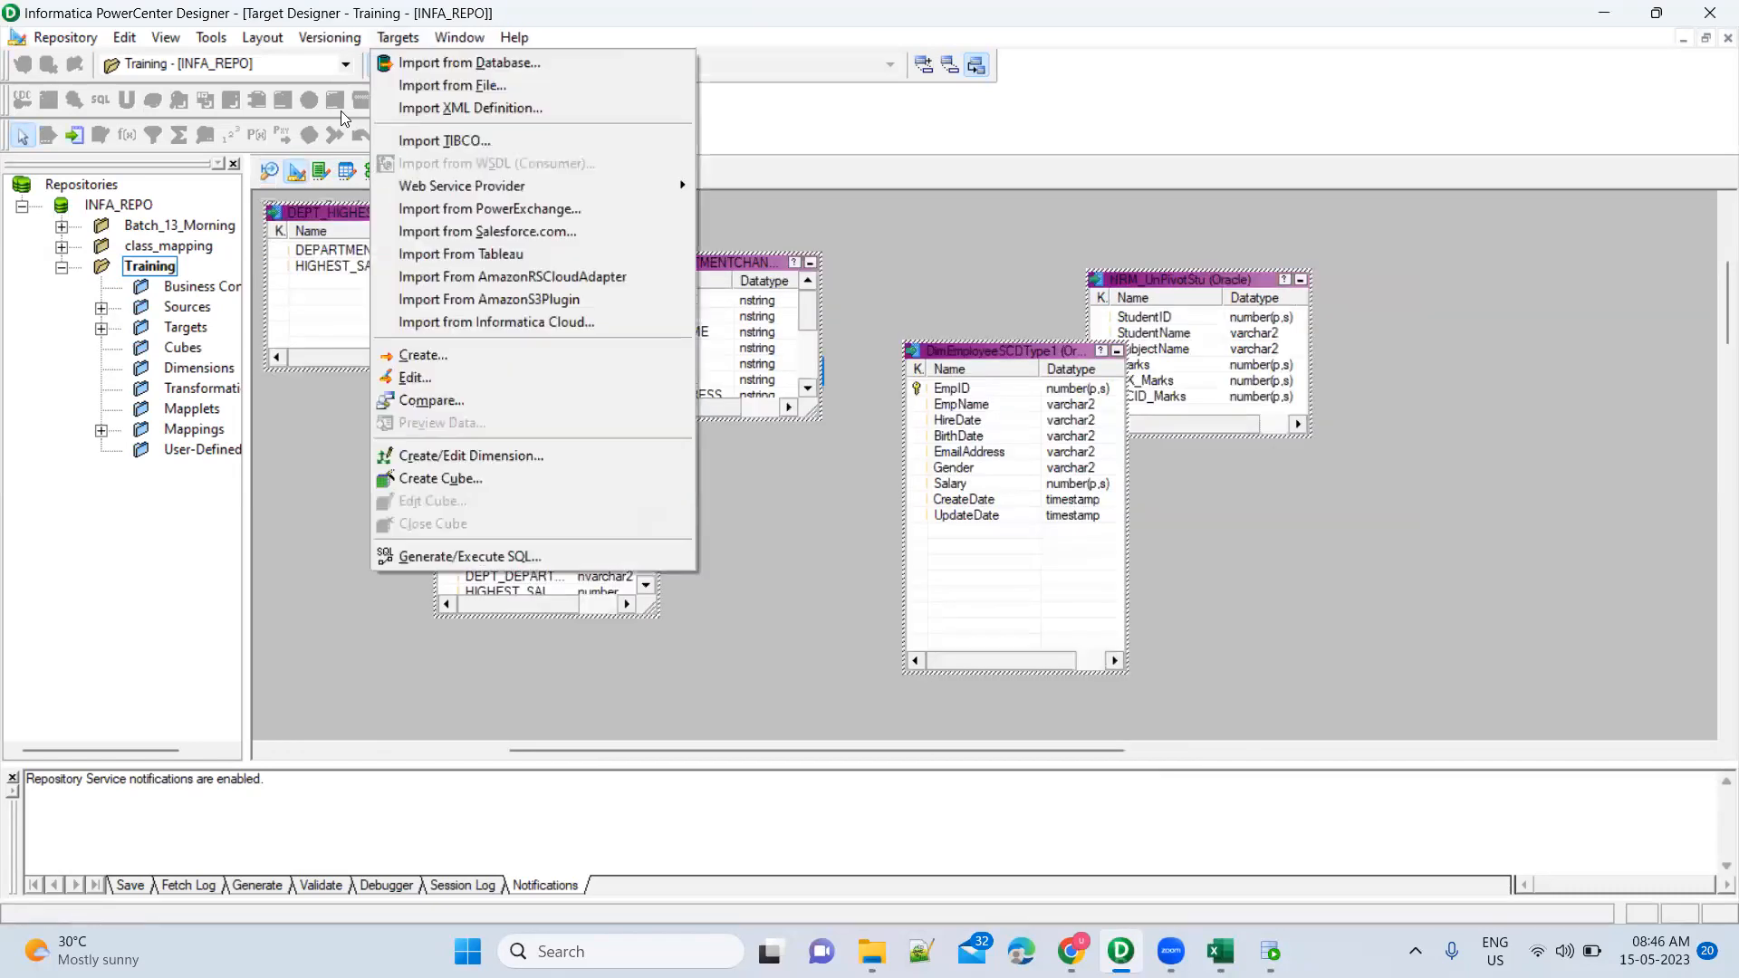
{"action": "left_click", "coordinate": [457, 63]}
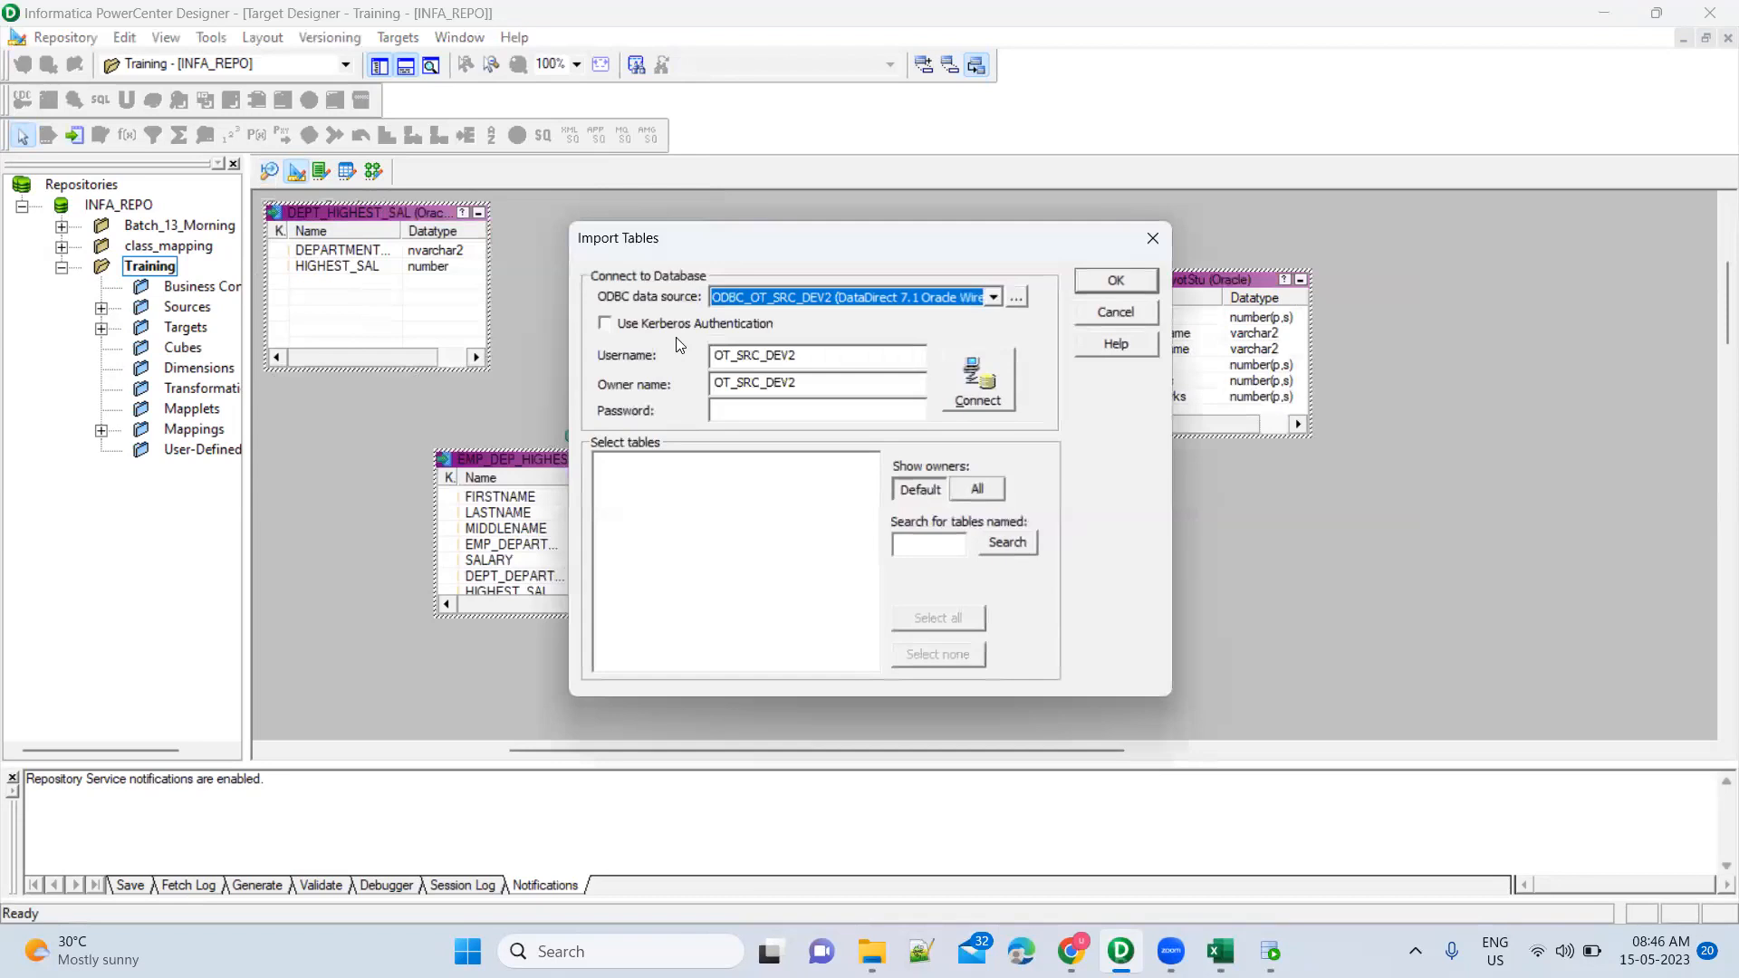
{"action": "left_click", "coordinate": [861, 413]}
{"action": "type", "text": "*****"}
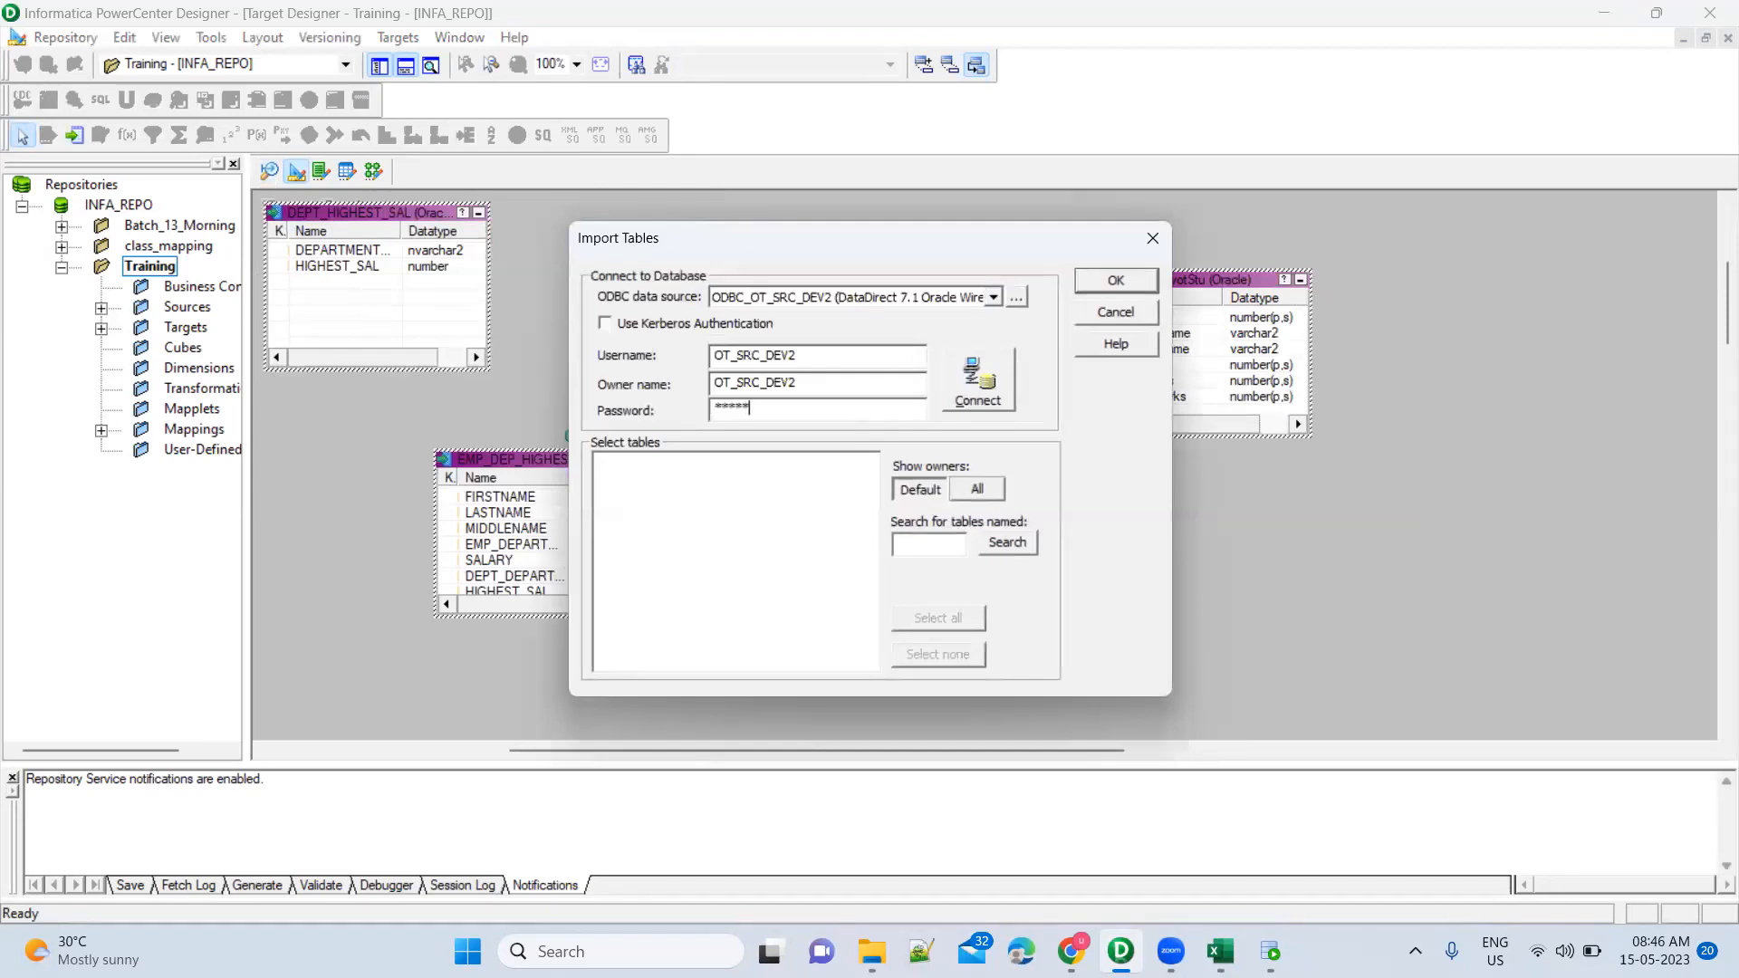
{"action": "key", "text": "Return"}
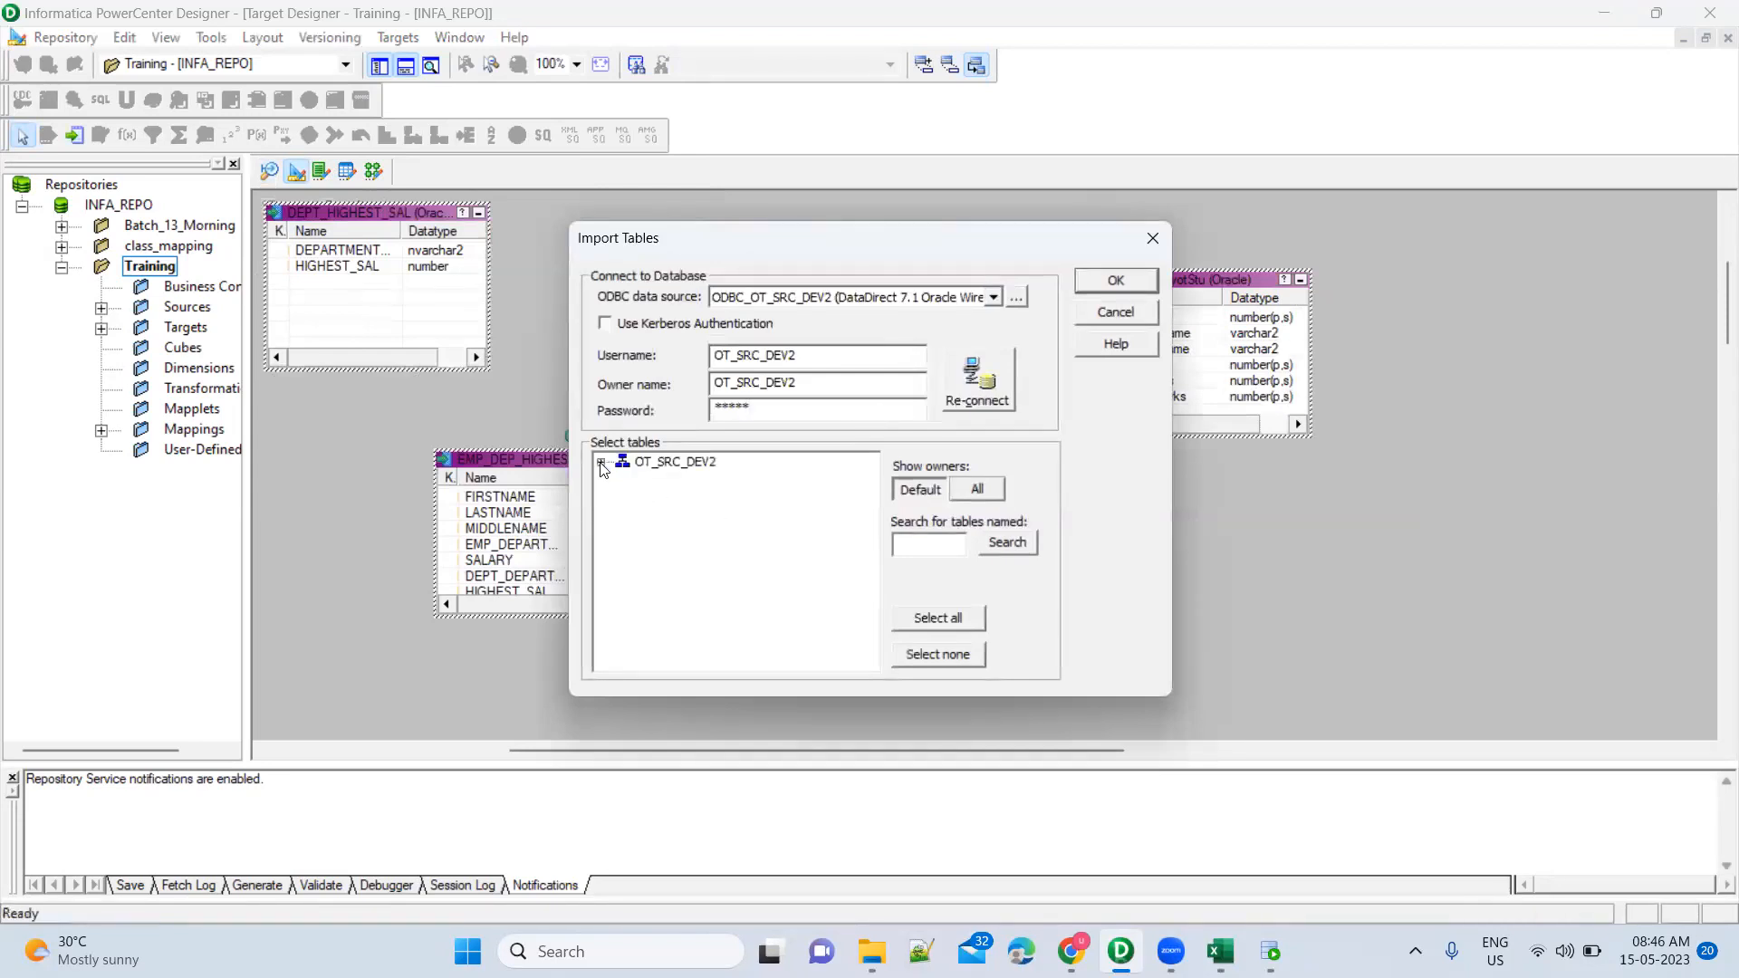
Import the EMPSCDTYPE2 table from the OT_SRC_DEV2 schema as a target definition
{"action": "left_click", "coordinate": [598, 465]}
{"action": "left_click", "coordinate": [623, 481]}
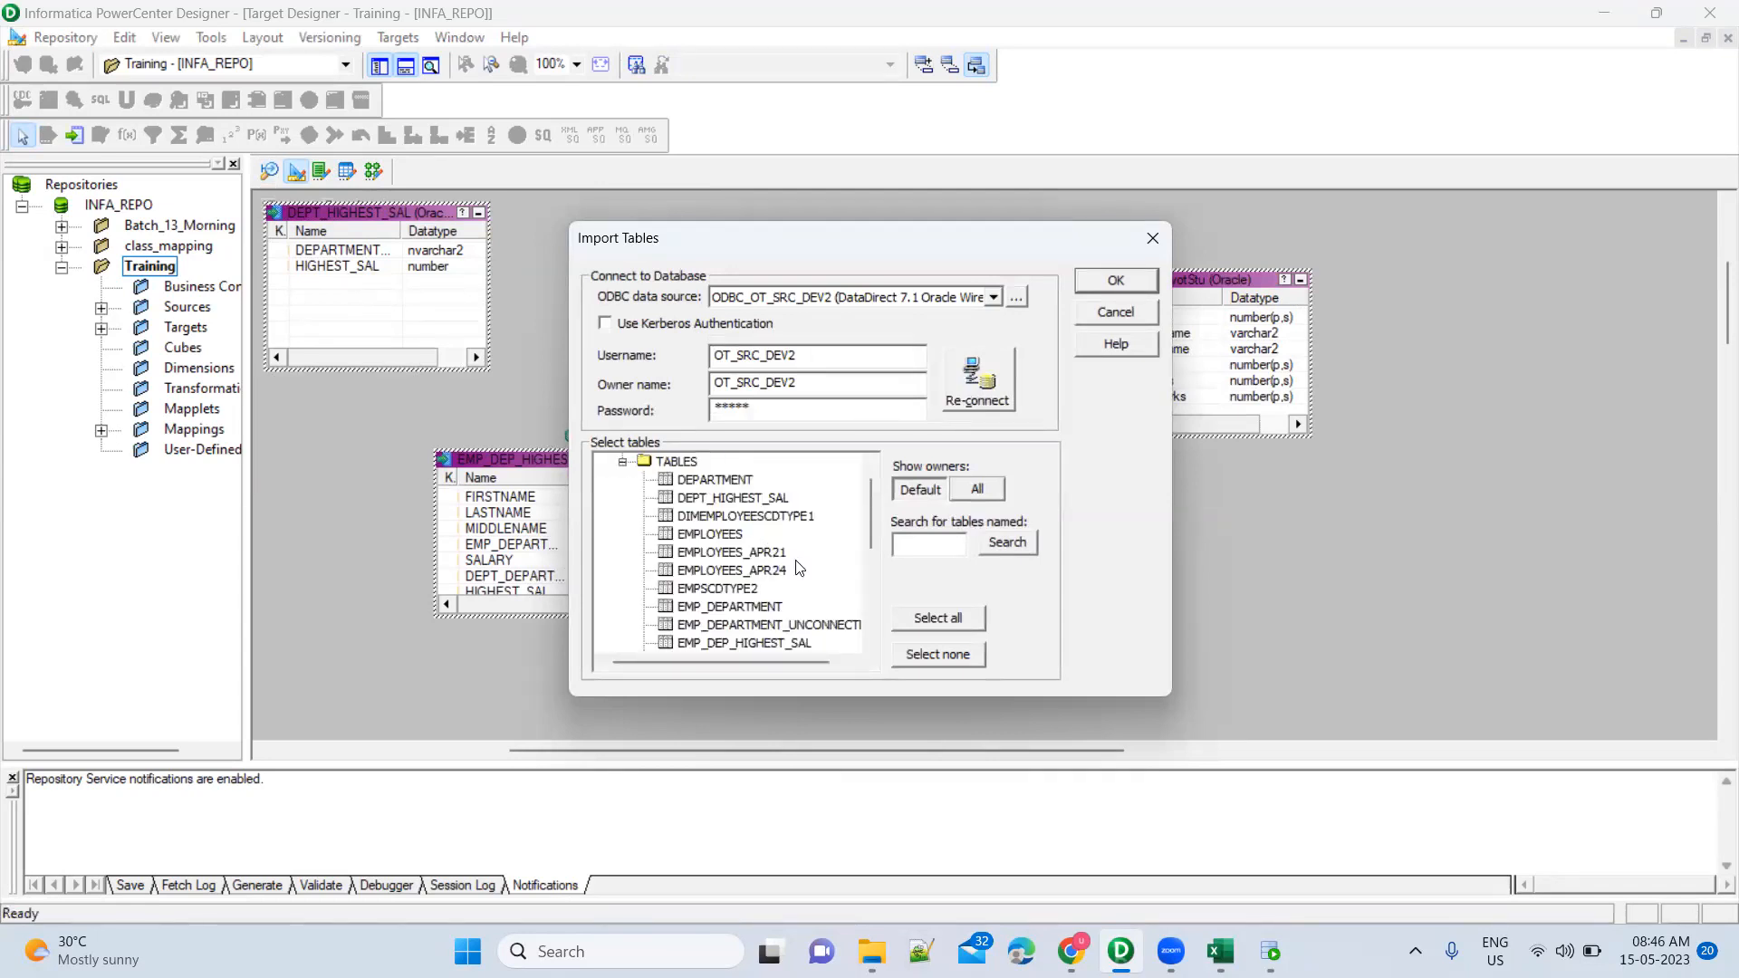
{"action": "scroll", "coordinate": [799, 567], "scroll_direction": "down", "scroll_amount": 2}
{"action": "scroll", "coordinate": [800, 567], "scroll_direction": "down", "scroll_amount": 3}
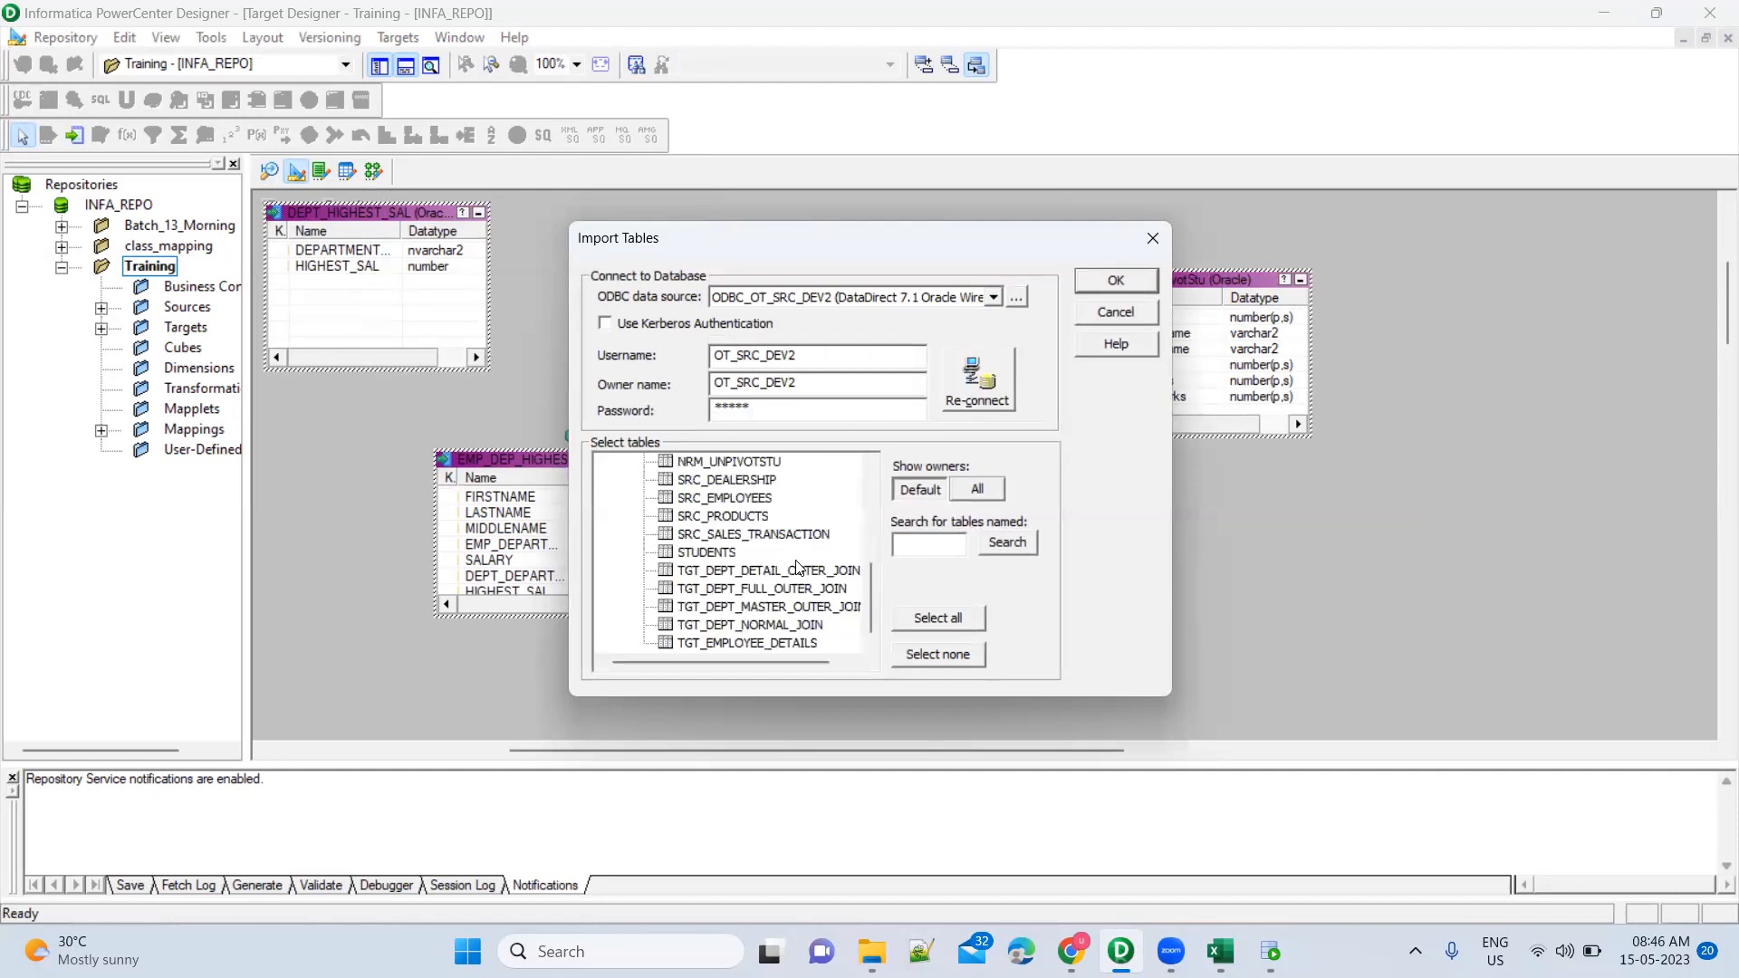
{"action": "scroll", "coordinate": [797, 567], "scroll_direction": "up", "scroll_amount": 5}
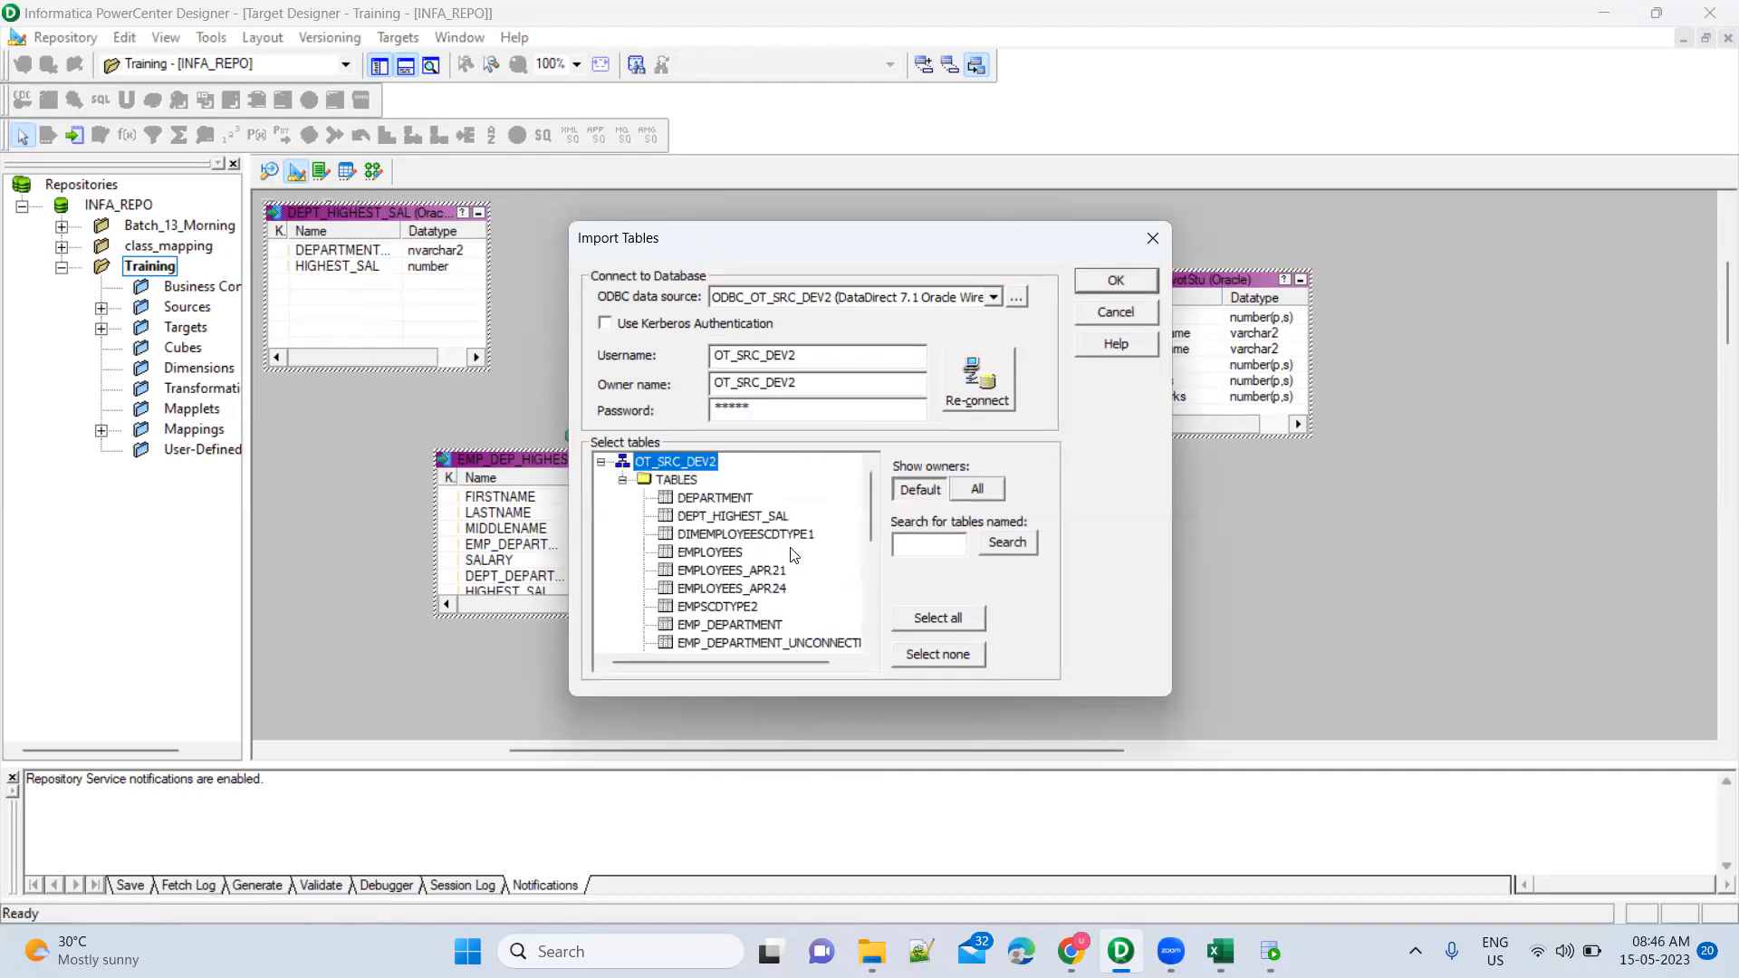
{"action": "left_click", "coordinate": [918, 544]}
{"action": "left_click", "coordinate": [740, 608]}
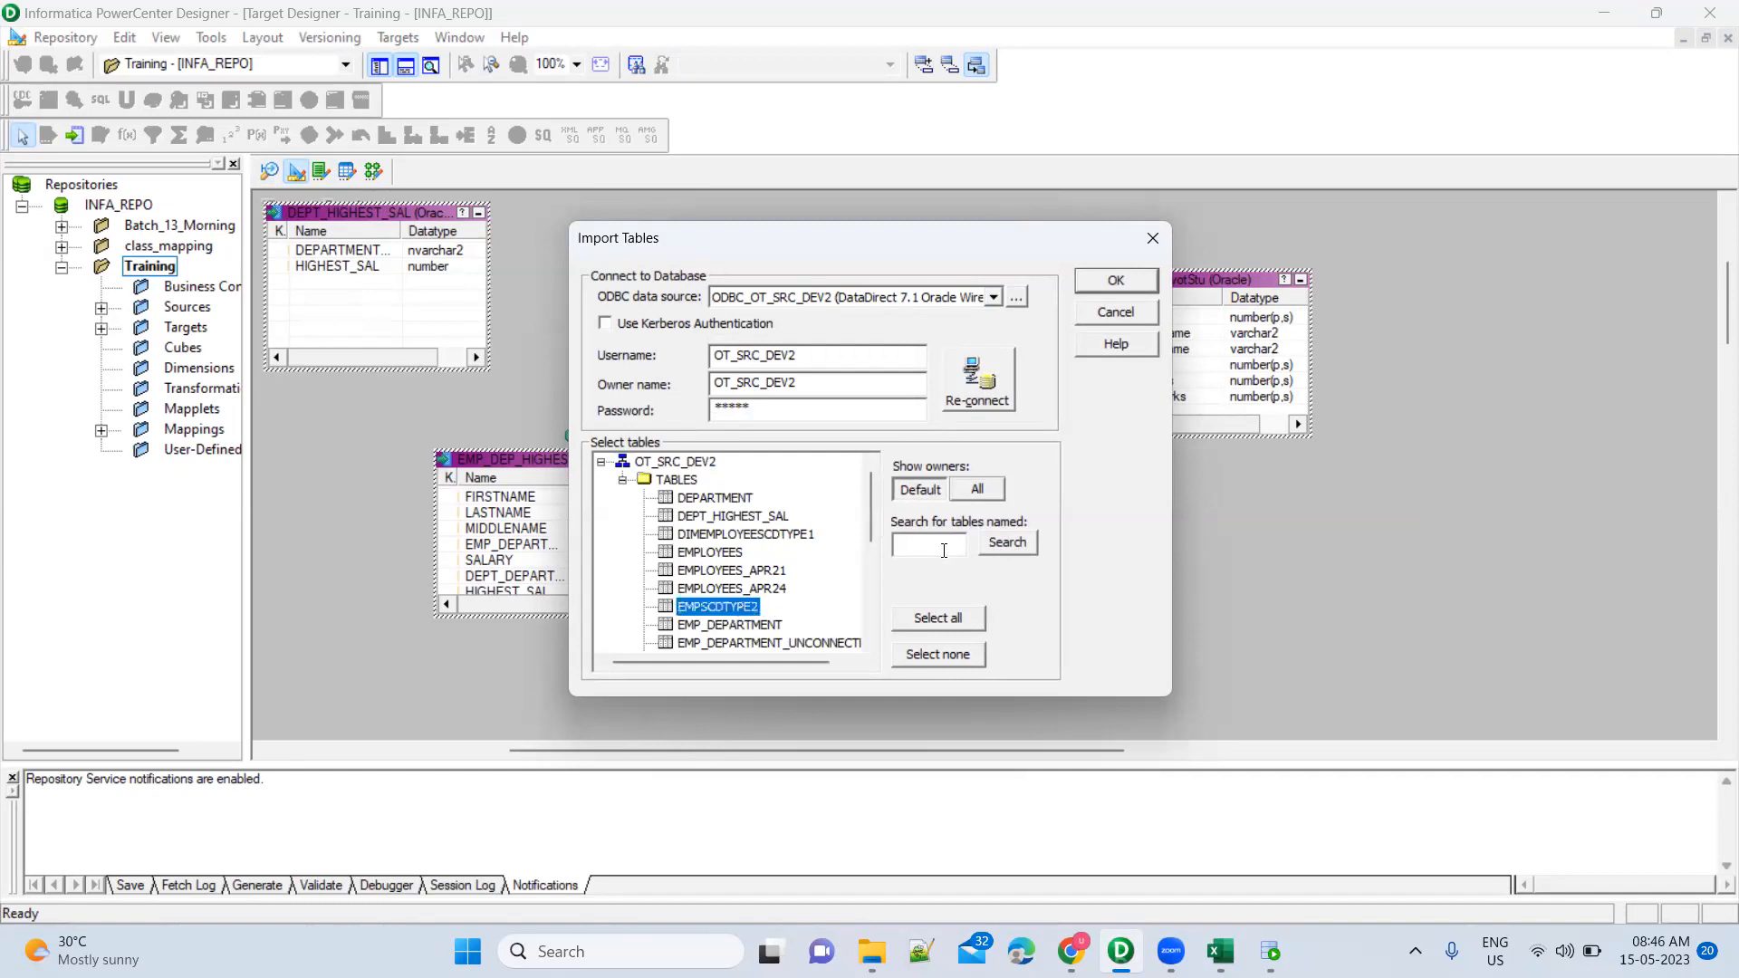
{"action": "left_click", "coordinate": [1113, 282]}
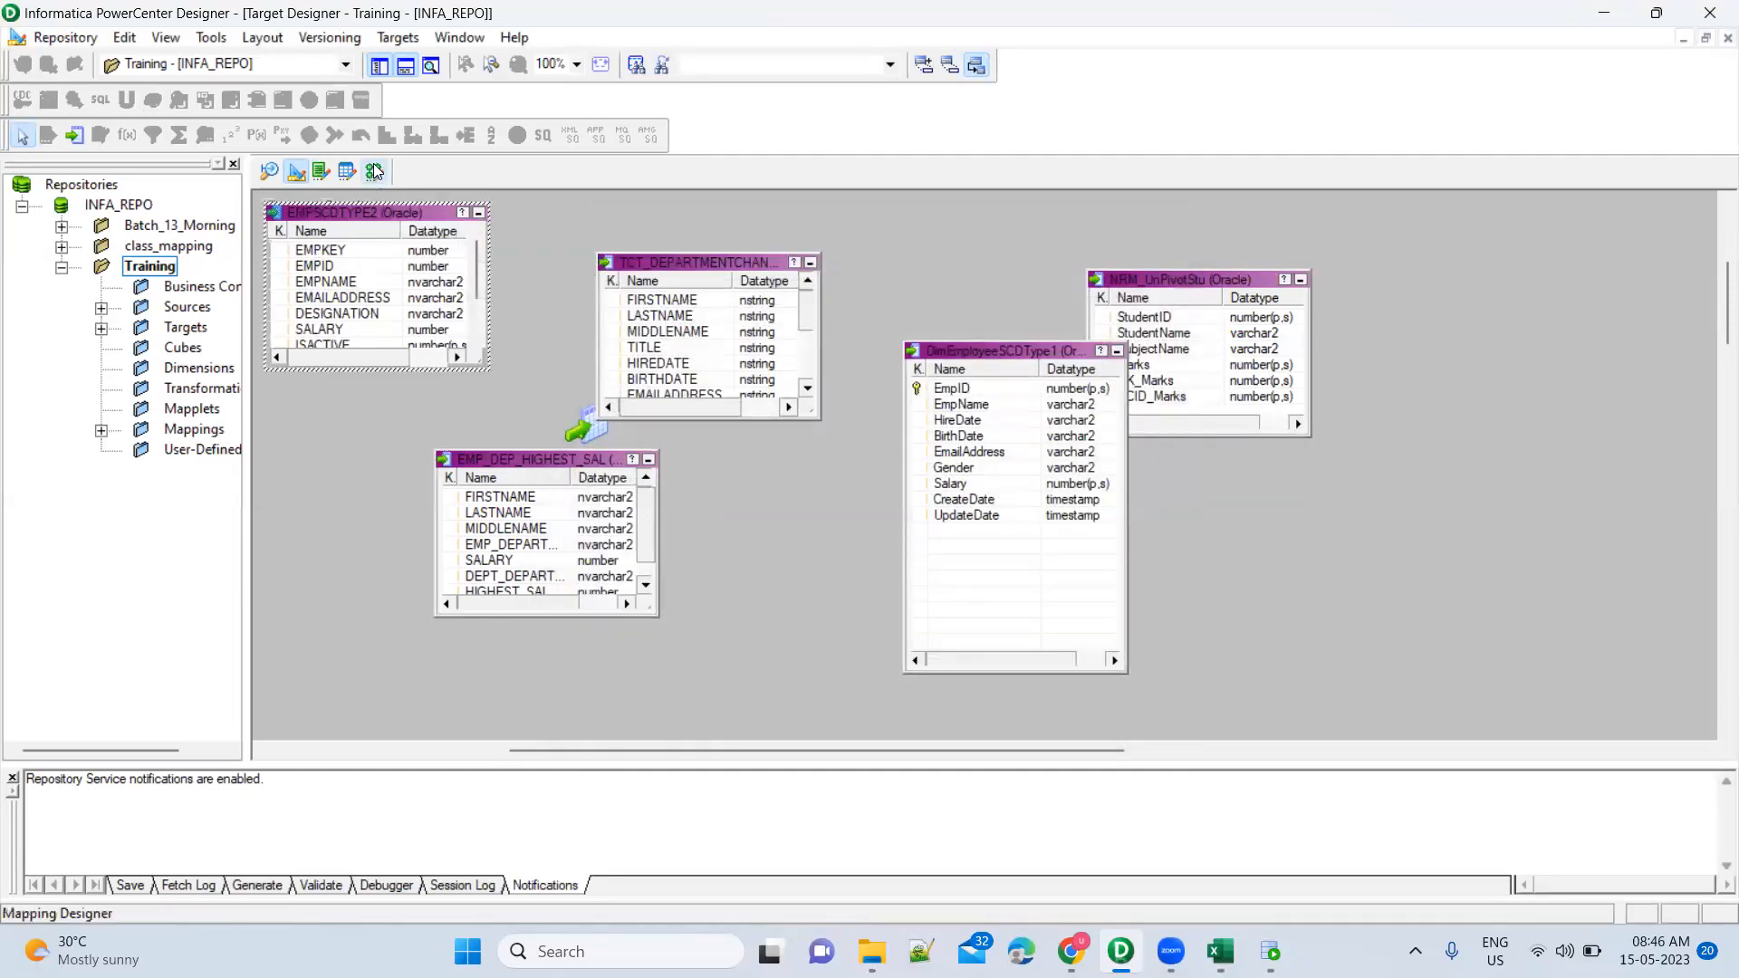
Create a new mapping named m_Emp_SCDTYpe2 in the Mapping Designer
{"action": "left_click", "coordinate": [375, 172]}
{"action": "left_click", "coordinate": [407, 37]}
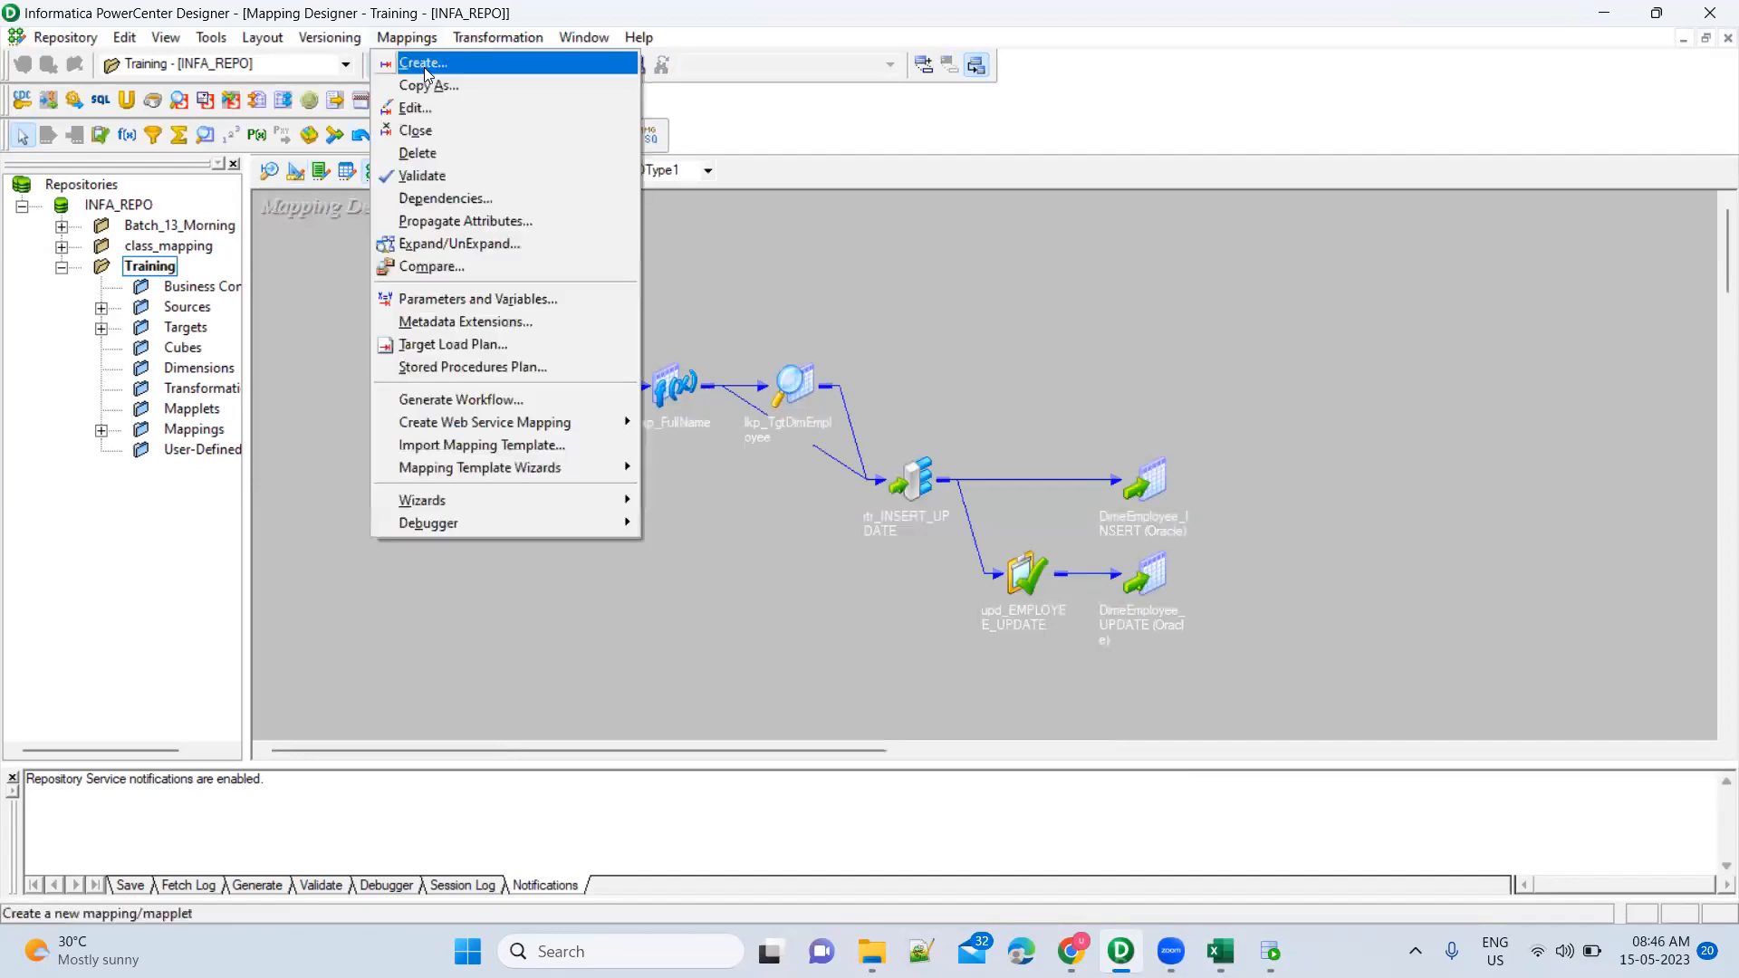
{"action": "left_click", "coordinate": [424, 63]}
{"action": "type", "text": "m"}
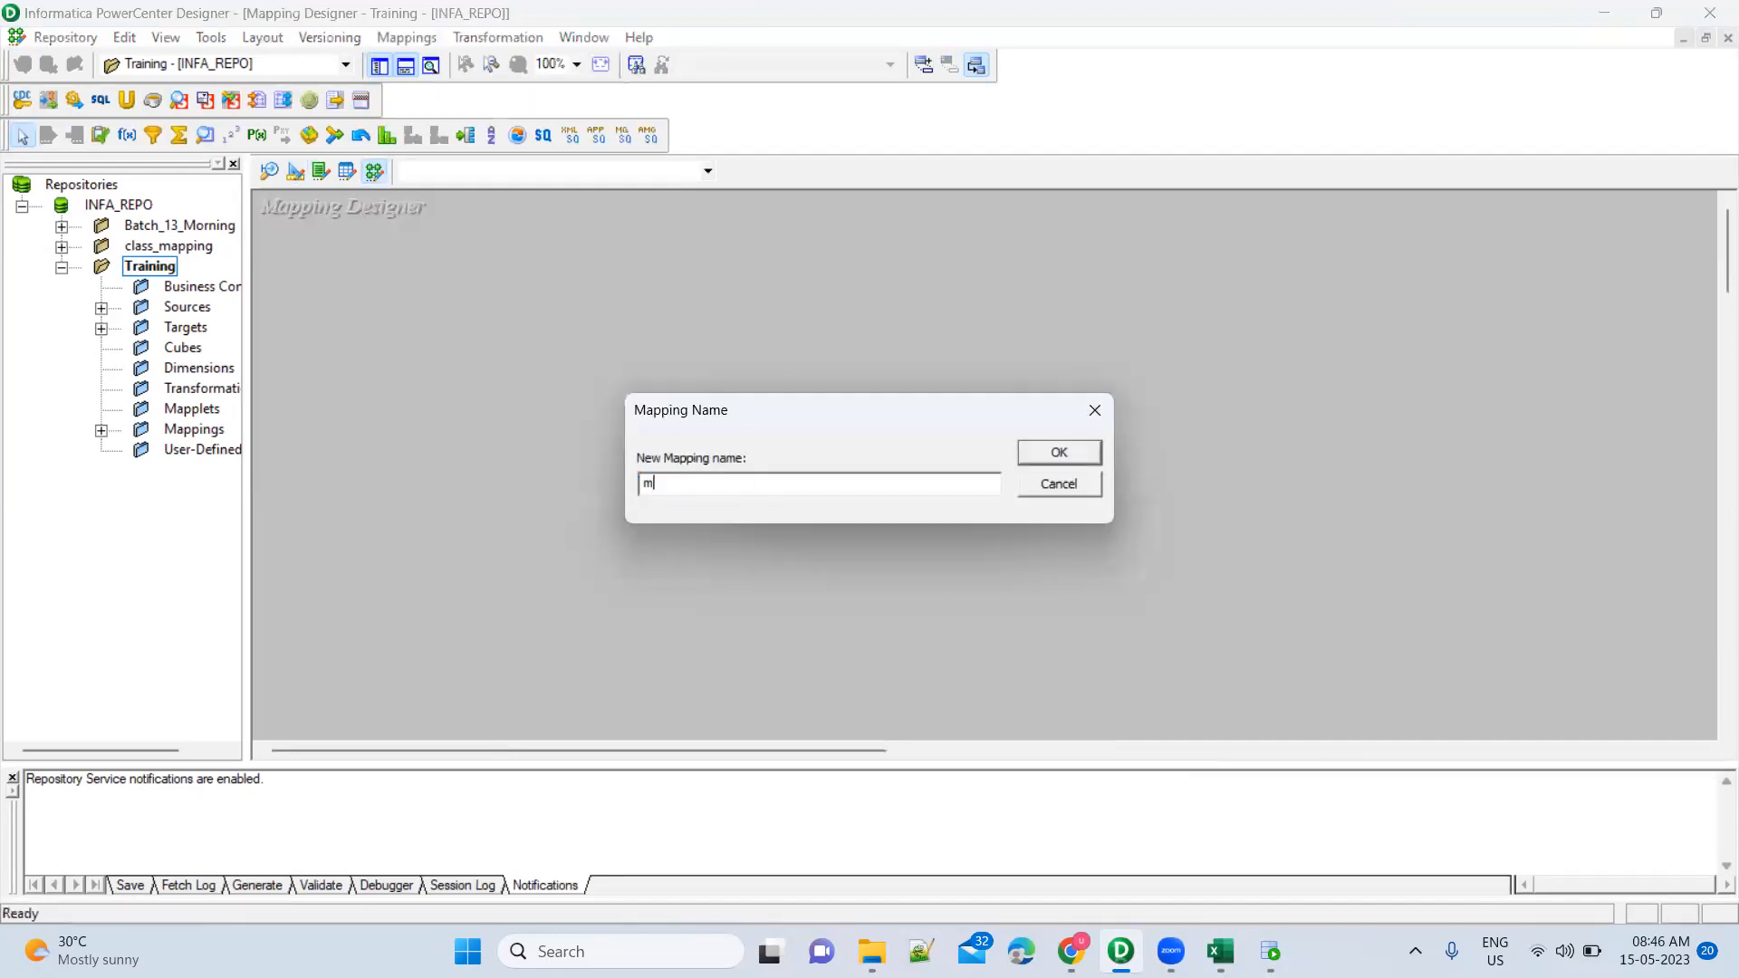
{"action": "type", "text": "_Emp_SCDTYpe2"}
{"action": "key", "text": "Return"}
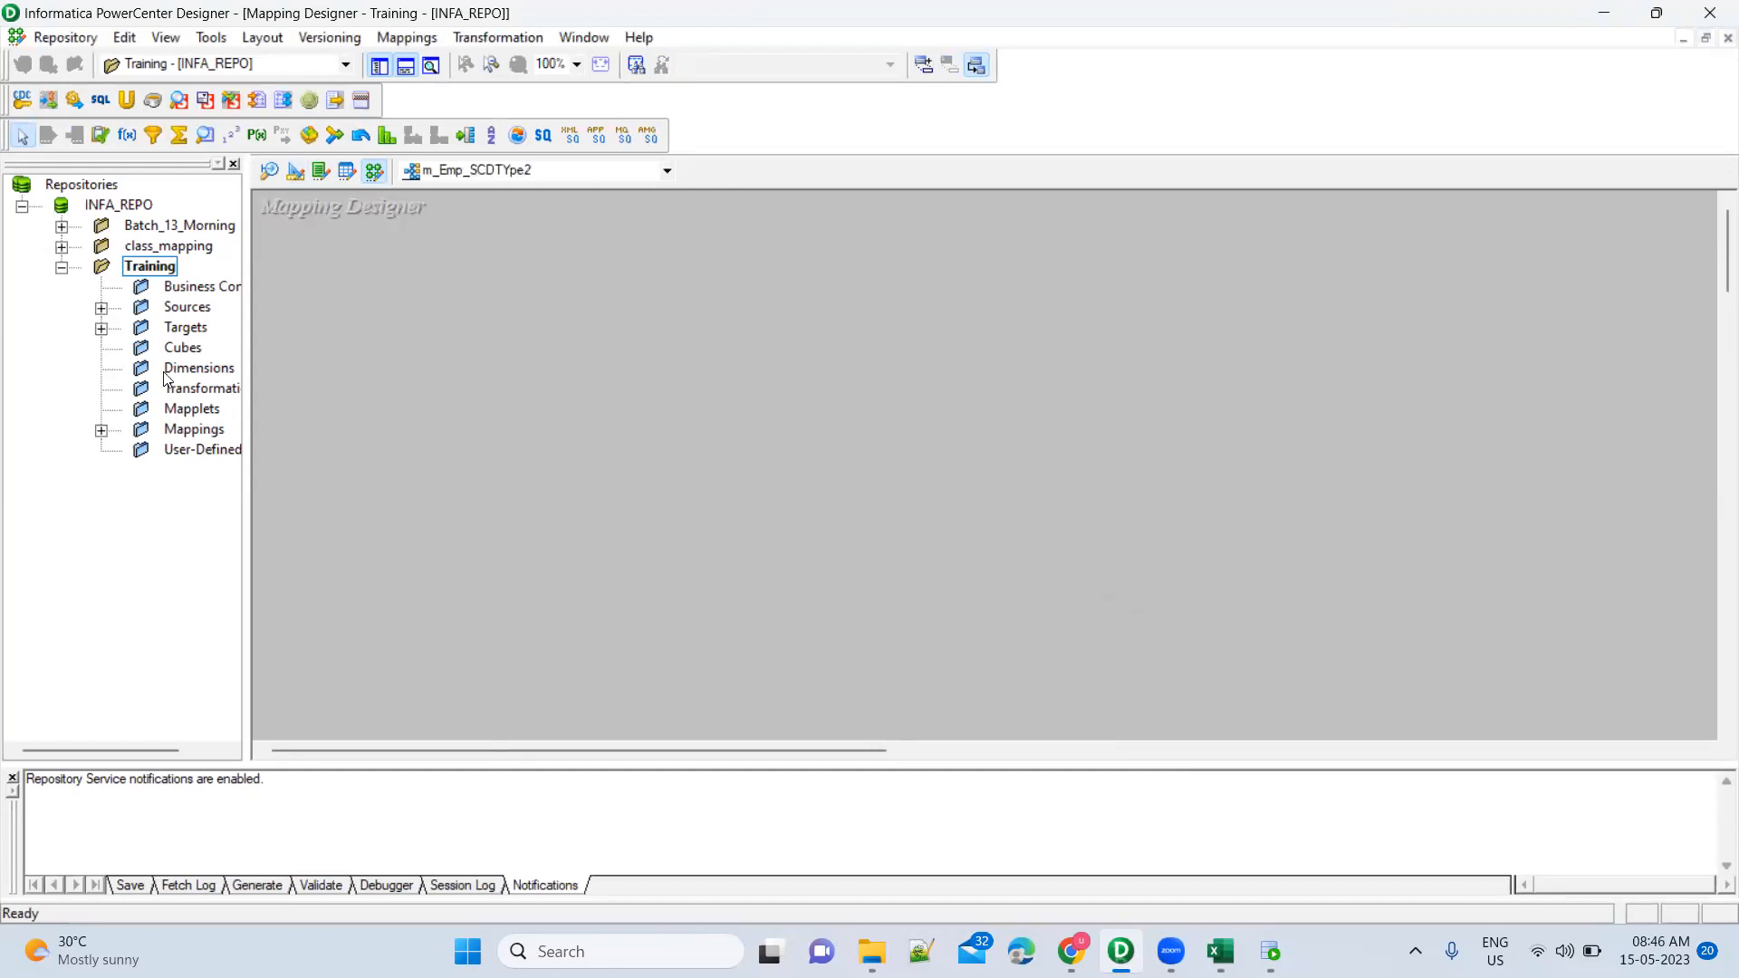
Add the EmployeeSCDType2 flat-file source to the mapping and place its source qualifier beside the source definition
{"action": "left_click_drag", "start_coordinate": [247, 399], "coordinate": [324, 399]}
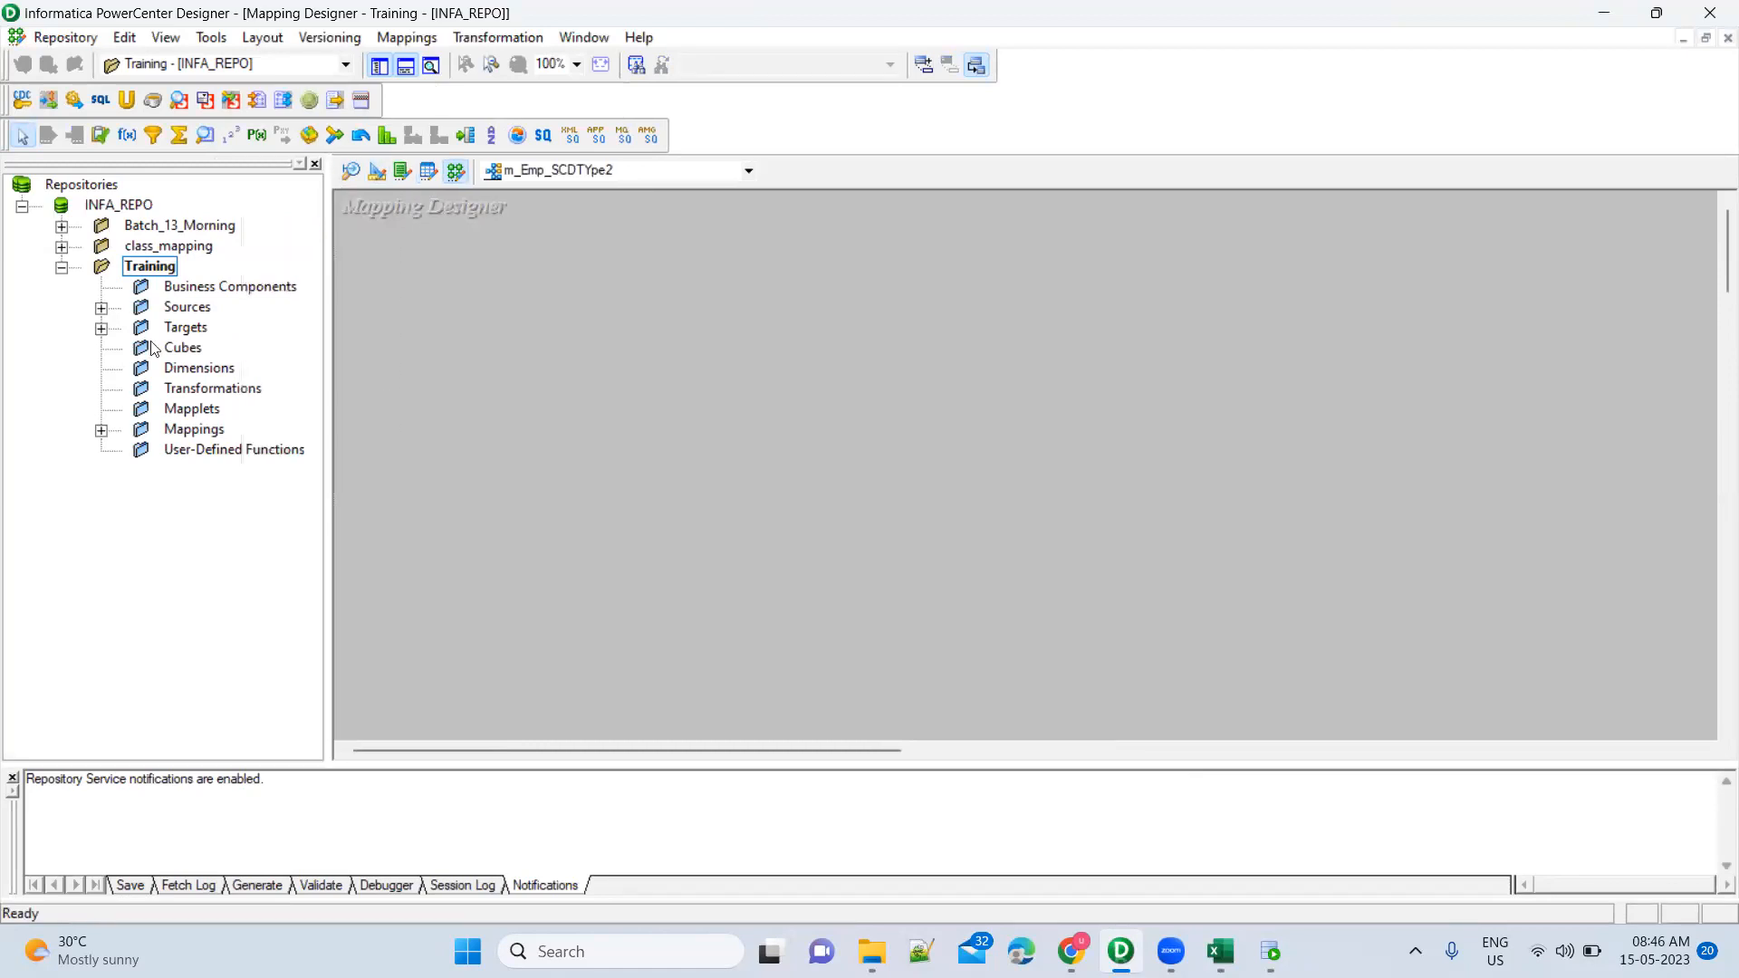
{"action": "left_click", "coordinate": [102, 308]}
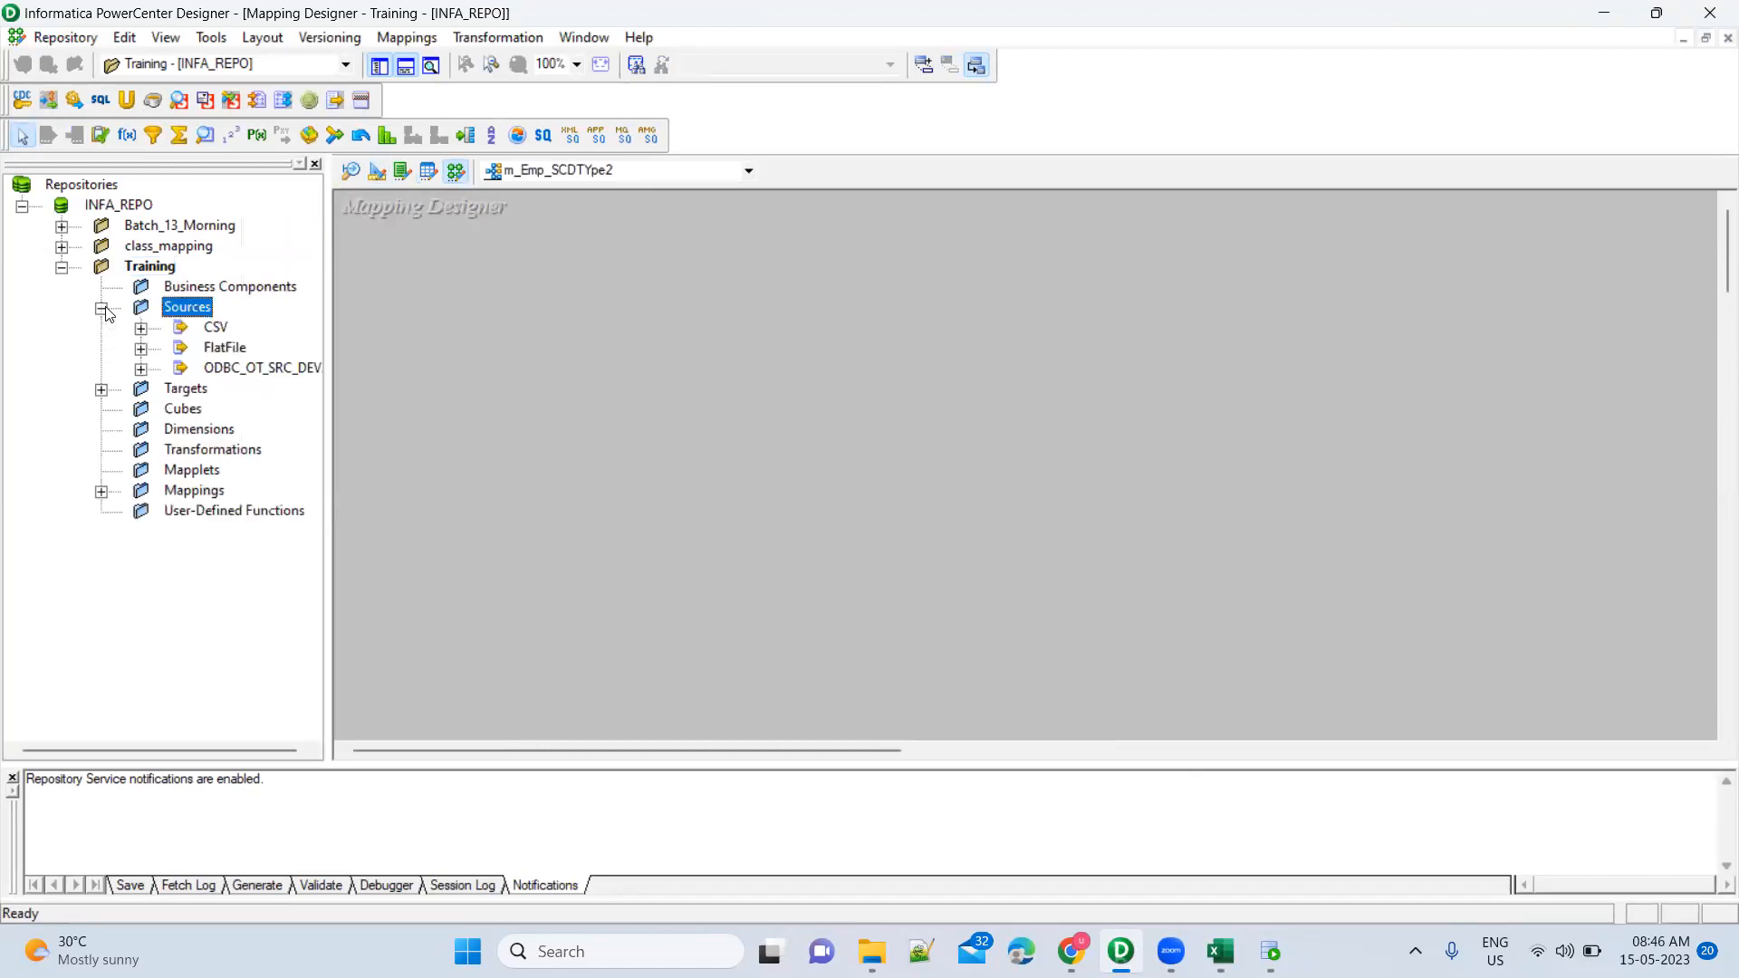
{"action": "left_click", "coordinate": [141, 348]}
{"action": "left_click_drag", "start_coordinate": [173, 750], "coordinate": [226, 750]}
{"action": "left_click_drag", "start_coordinate": [231, 390], "coordinate": [428, 396]}
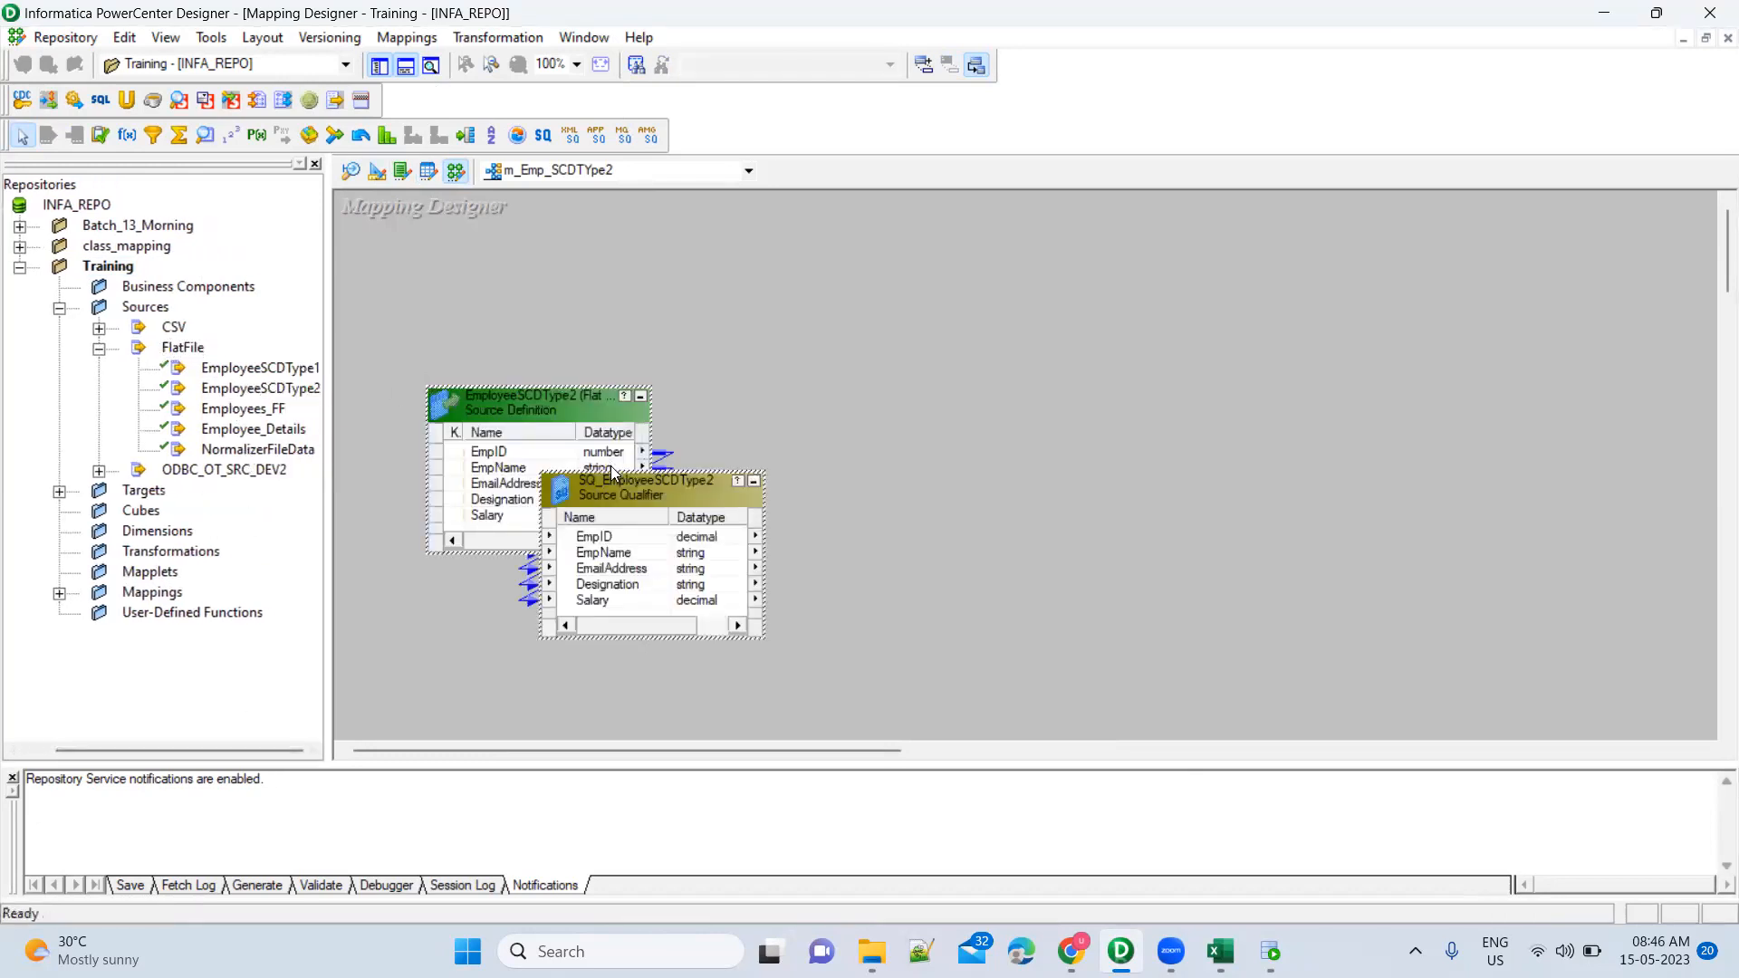
{"action": "left_click_drag", "start_coordinate": [610, 483], "coordinate": [854, 394]}
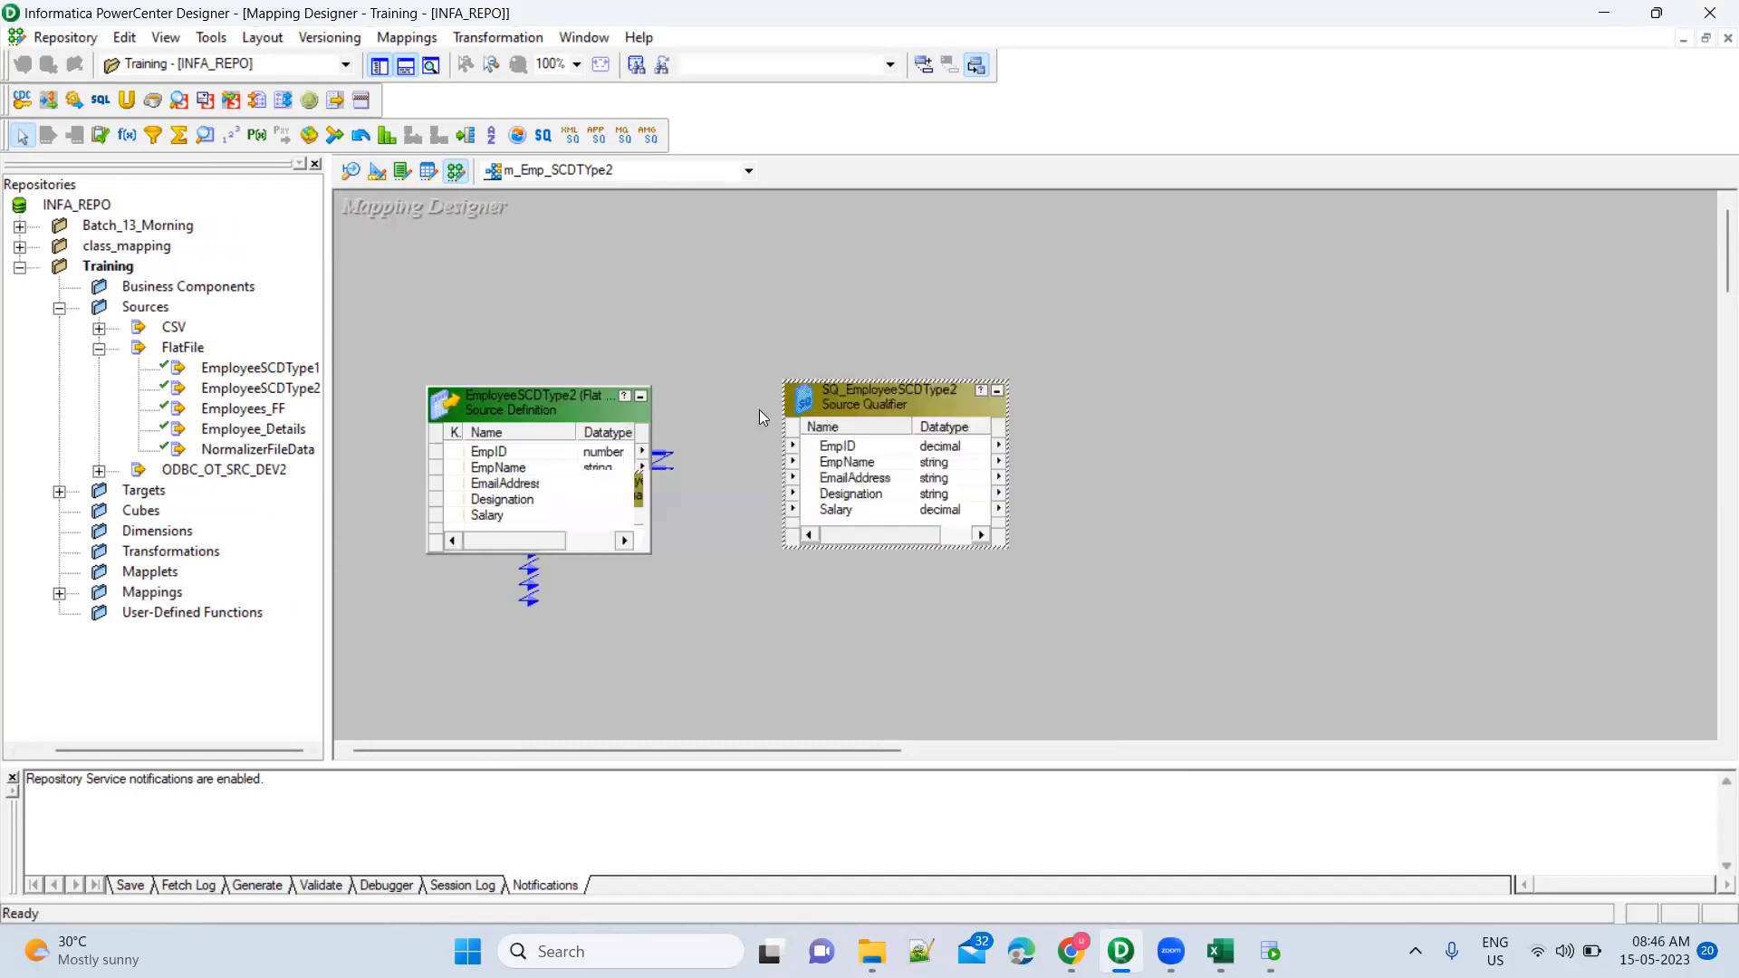
Add the EMPSCDTYPE2 target to the mapping, well to the right of the source qualifier
{"action": "left_click", "coordinate": [99, 470]}
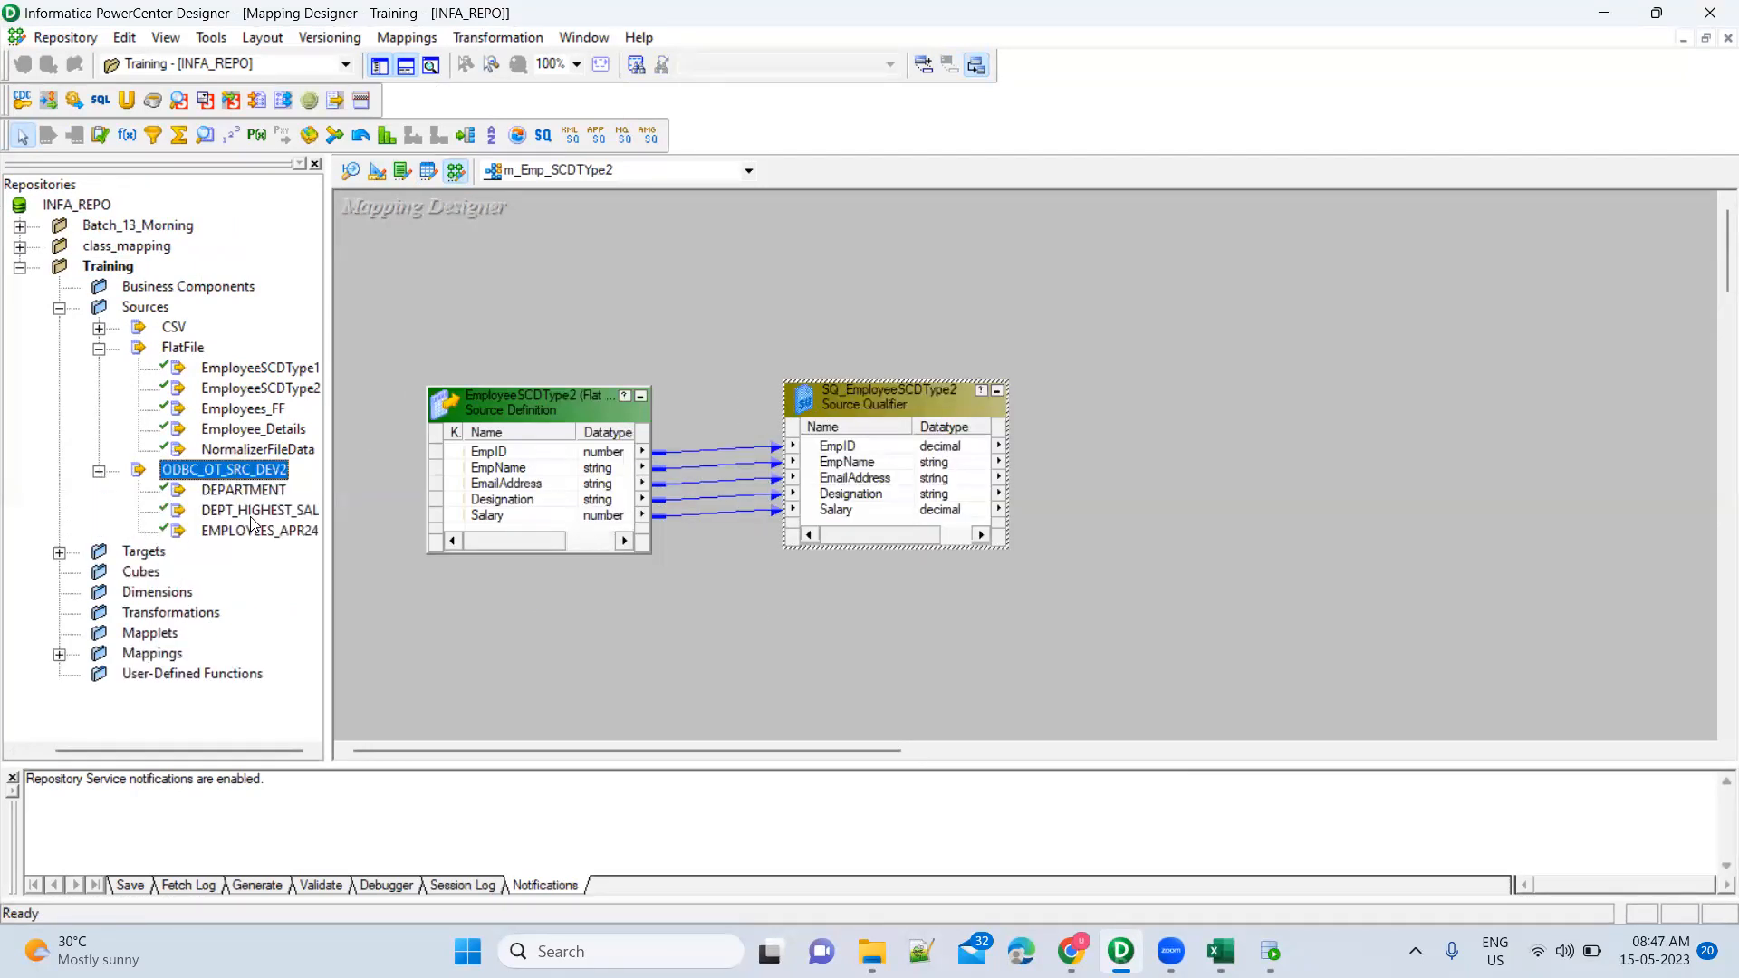
{"action": "left_click", "coordinate": [59, 551]}
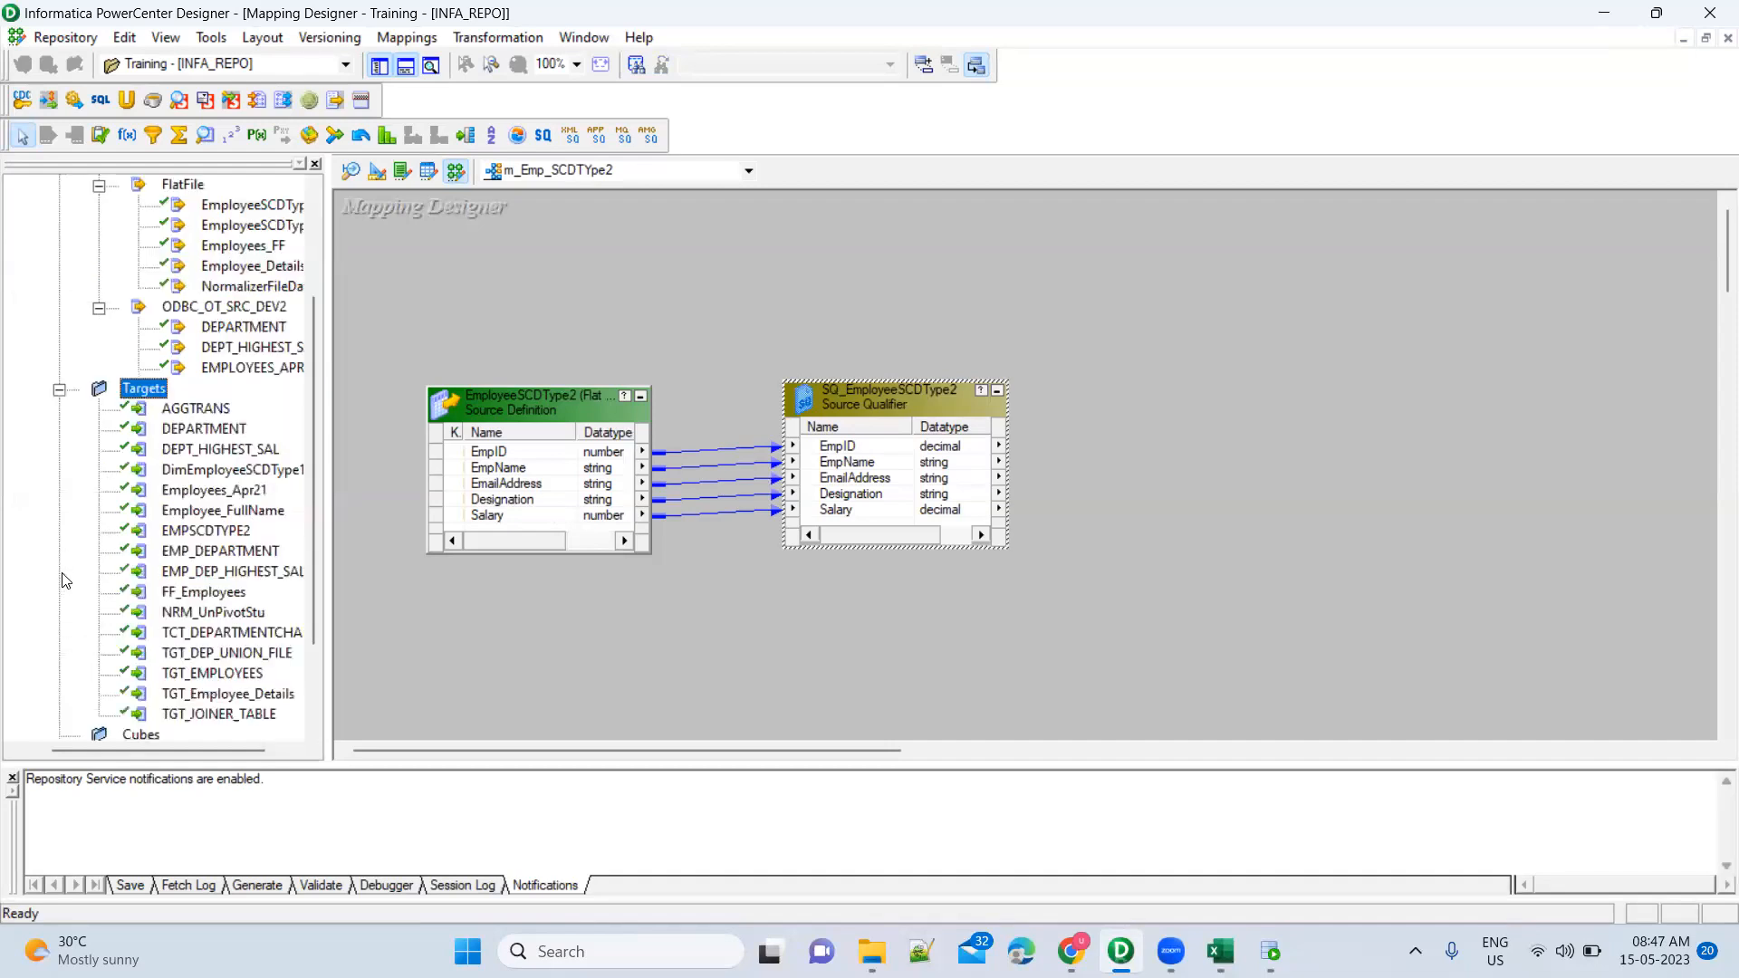
{"action": "left_click", "coordinate": [207, 533]}
{"action": "left_click_drag", "start_coordinate": [200, 540], "coordinate": [1331, 386]}
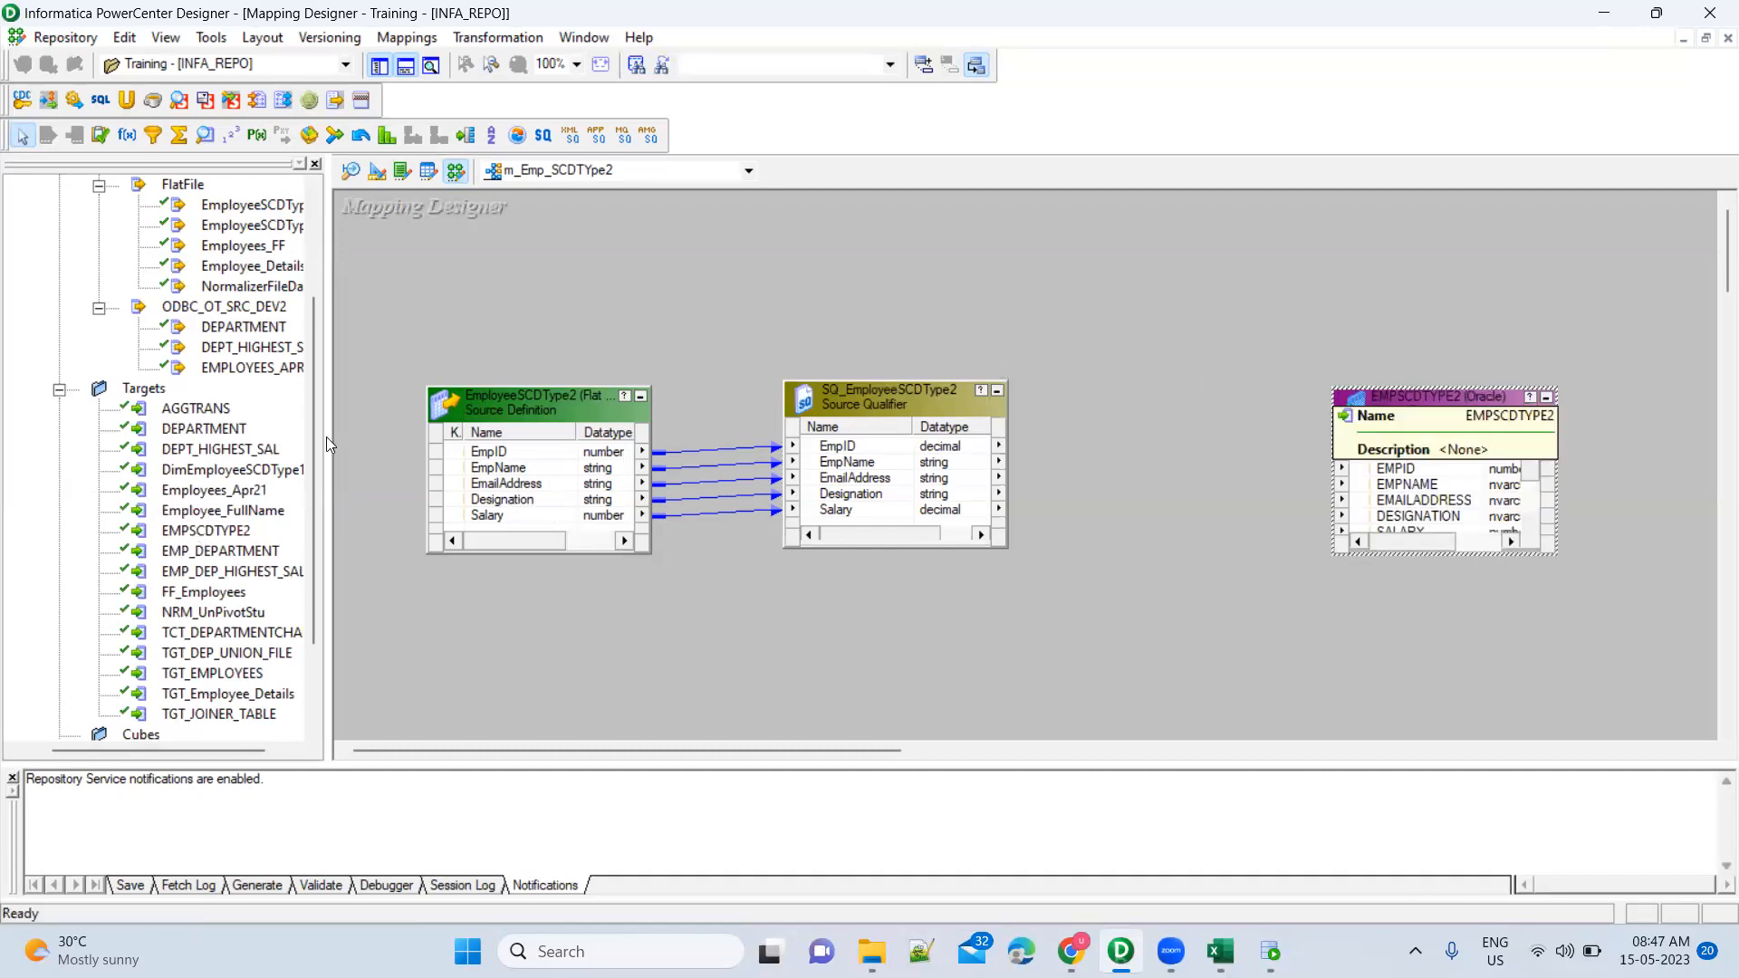
Arrange all mapping objects as icons and place the EMPSCDTYPE2 target icon at the upper right of the mapping
{"action": "right_click", "coordinate": [559, 274]}
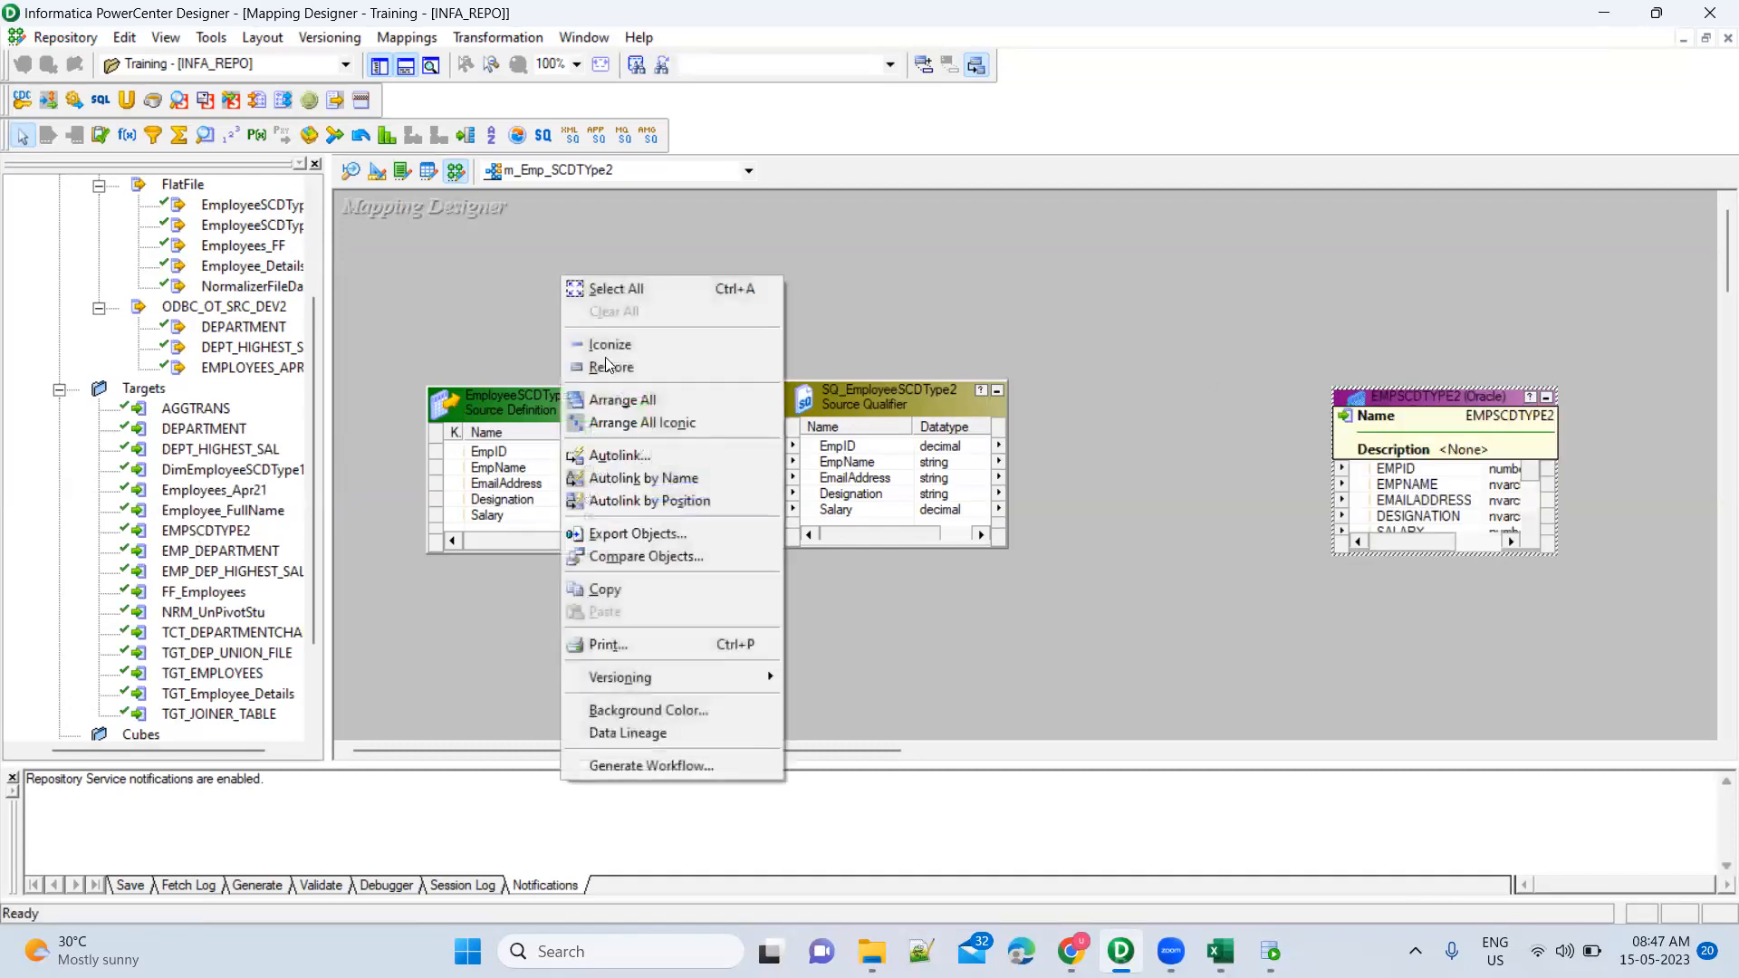
{"action": "left_click", "coordinate": [656, 426]}
{"action": "left_click_drag", "start_coordinate": [525, 398], "coordinate": [1409, 278]}
{"action": "double_click", "coordinate": [1411, 282]}
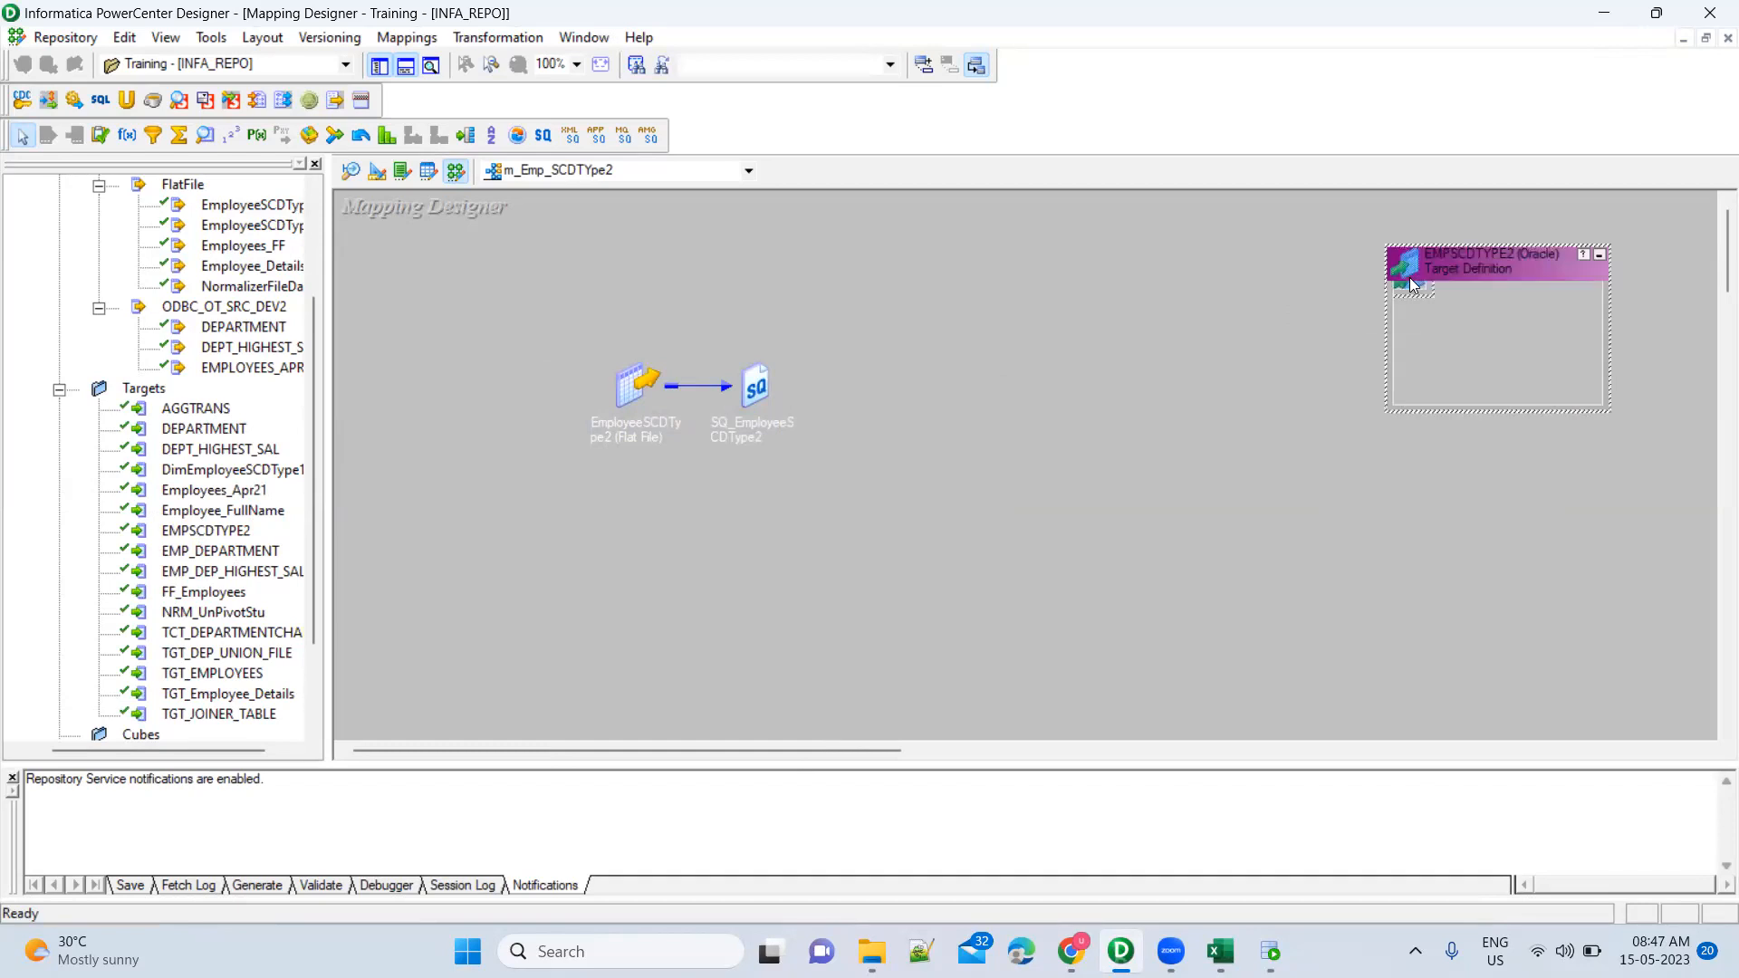
{"action": "left_click", "coordinate": [1599, 263]}
Make two copies of the EMPSCDTYPE2 target and position them below and to the left of the original
{"action": "key", "text": "ctrl+c"}
{"action": "key", "text": "ctrl+v"}
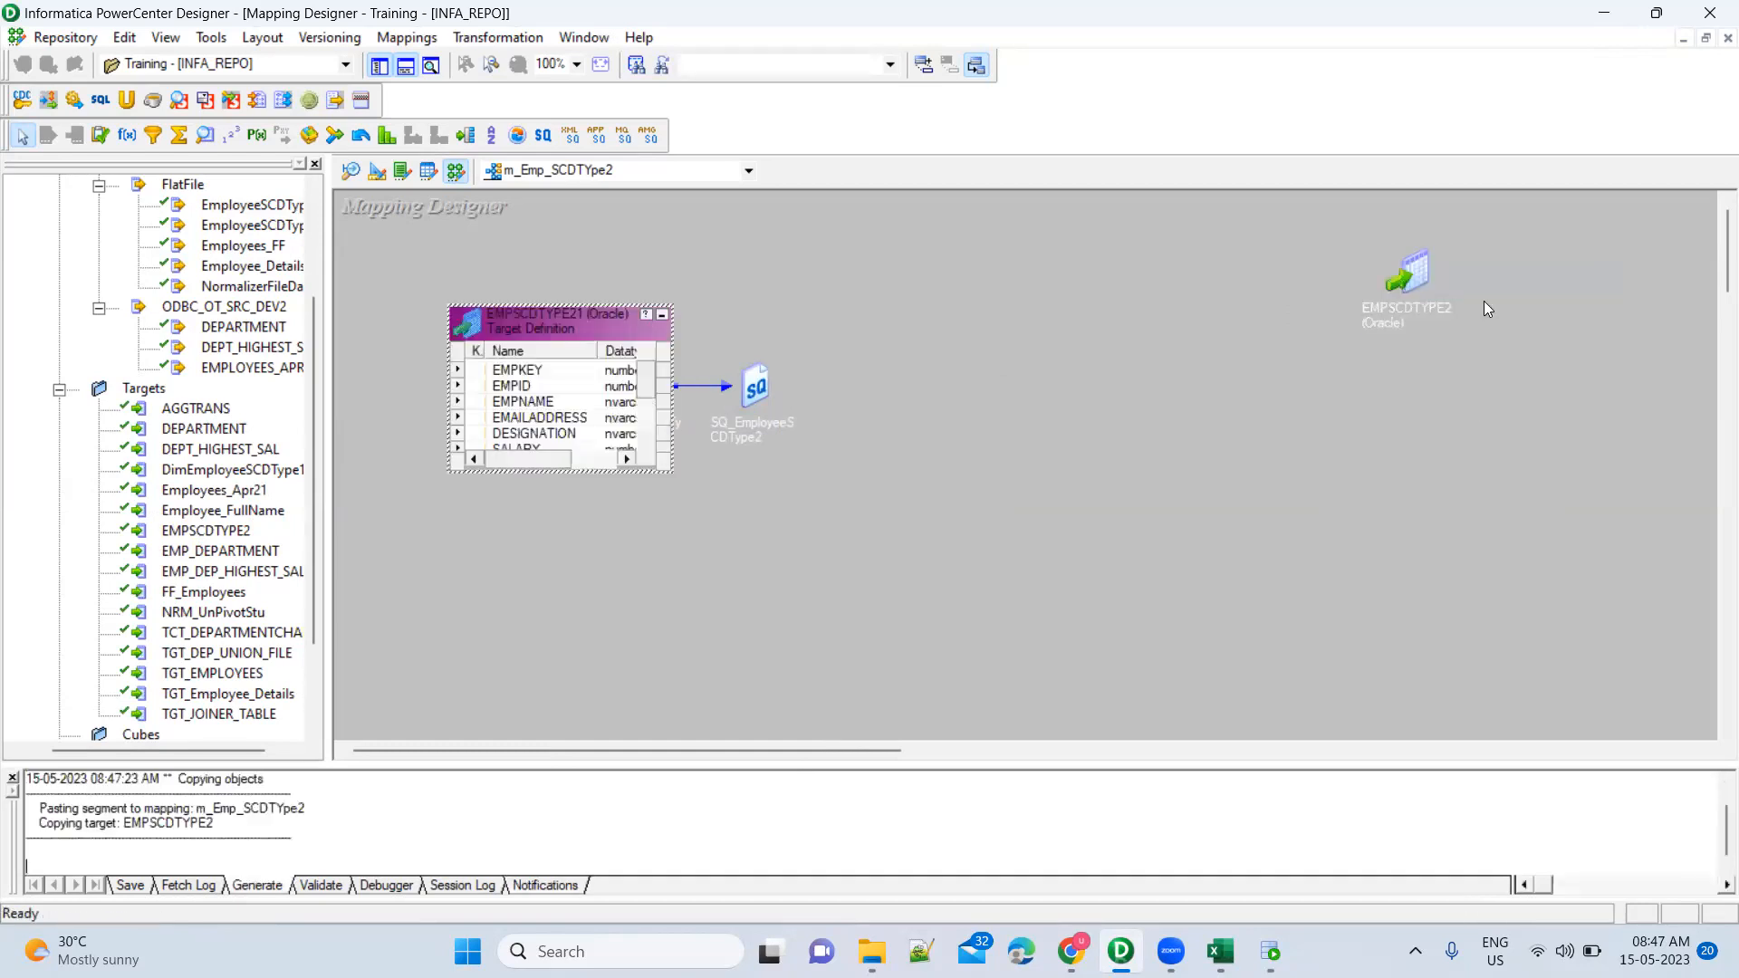
{"action": "key", "text": "ctrl+v"}
{"action": "left_click_drag", "start_coordinate": [694, 317], "coordinate": [1402, 360]}
{"action": "left_click_drag", "start_coordinate": [601, 328], "coordinate": [1116, 404]}
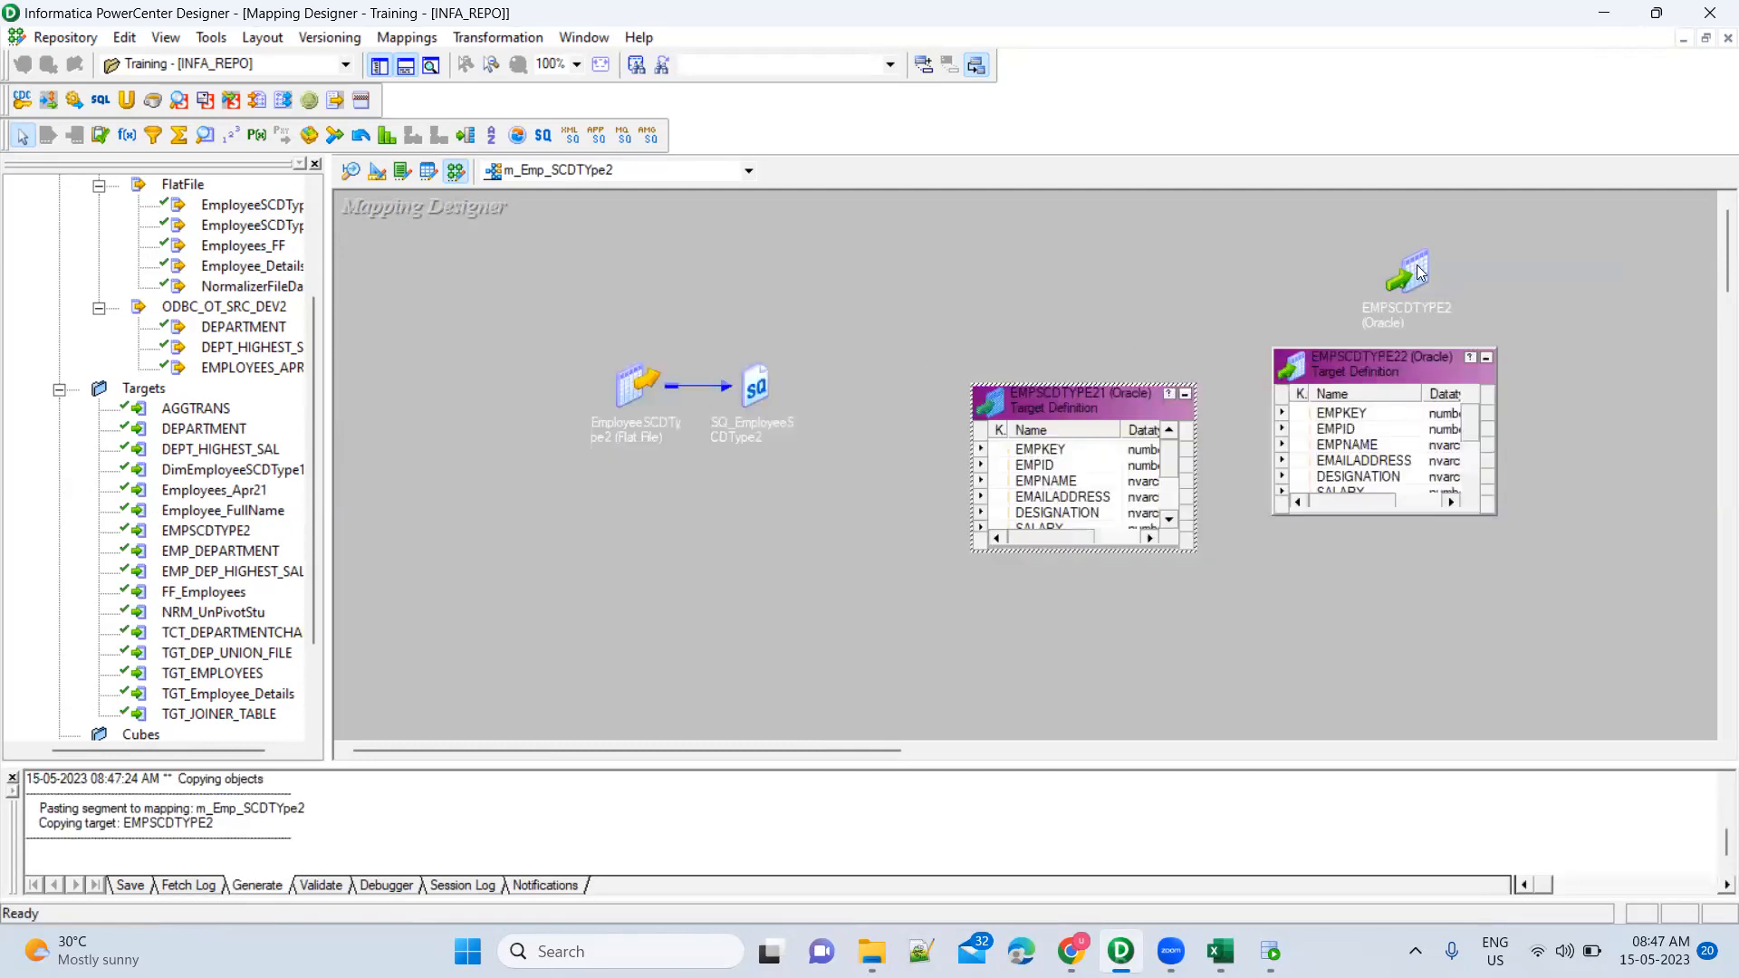
Rename the original EMPSCDTYPE2 target instance to EMPSCDTYPE2_PureINsert
{"action": "left_click_drag", "start_coordinate": [1419, 272], "coordinate": [1419, 269]}
{"action": "double_click", "coordinate": [1456, 253]}
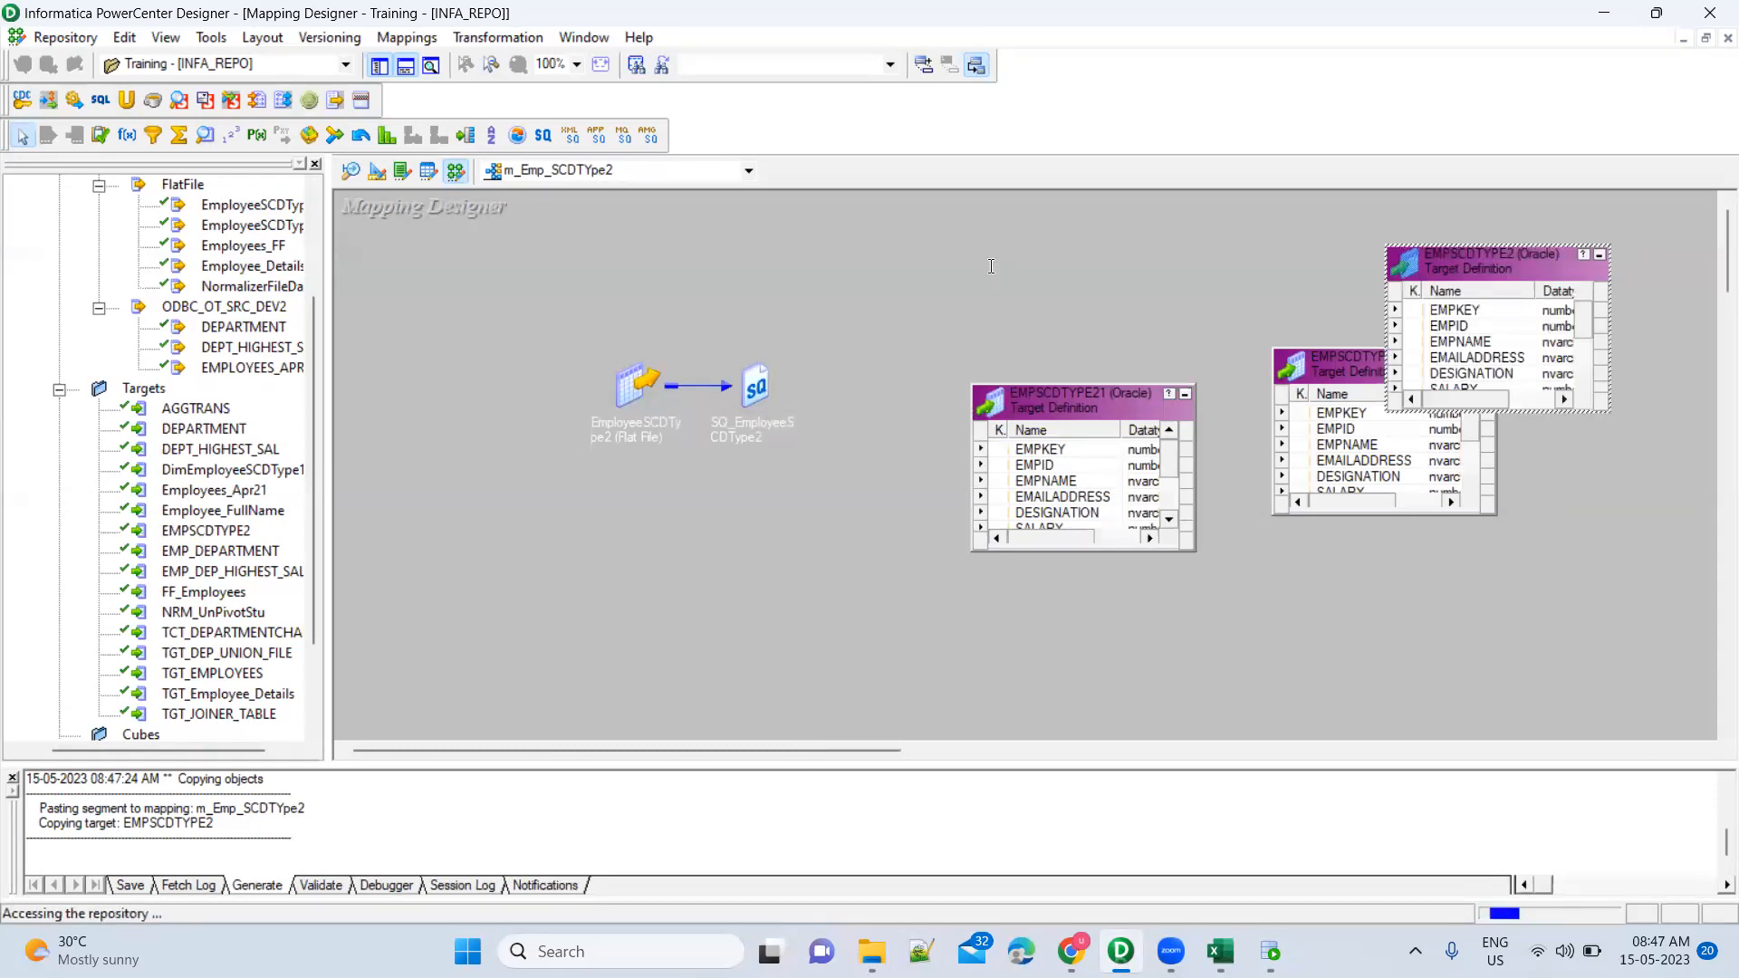
{"action": "left_click", "coordinate": [1418, 215]}
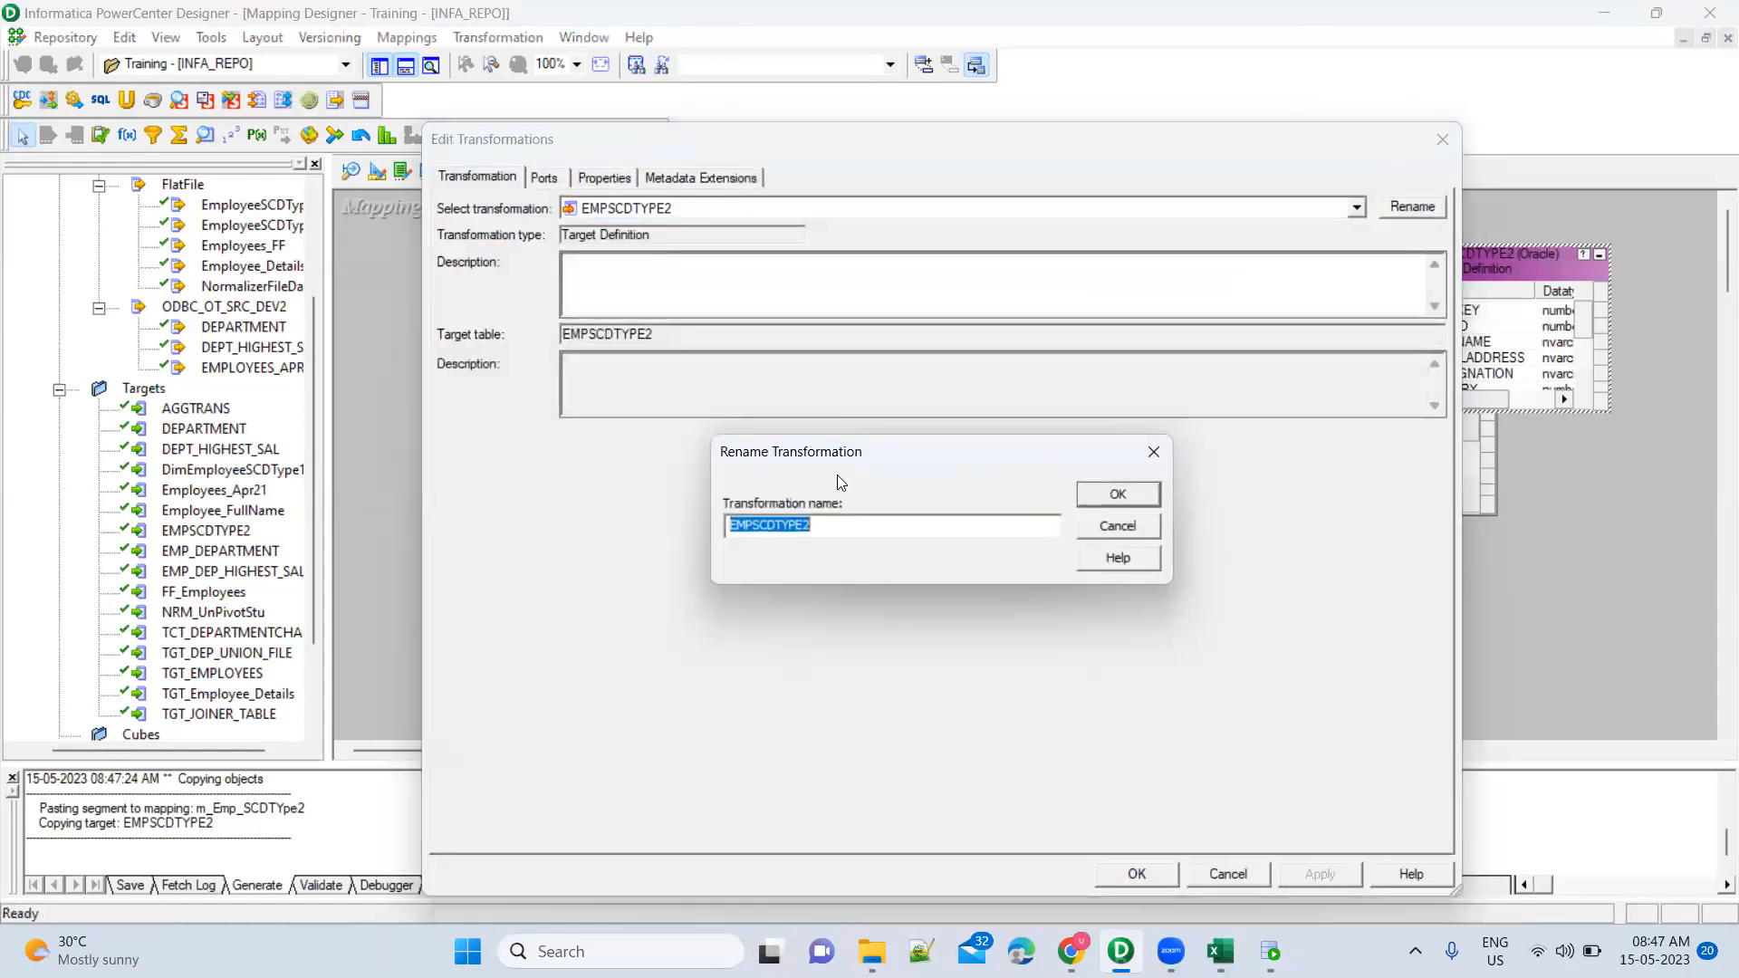
{"action": "left_click", "coordinate": [850, 526]}
{"action": "key", "text": "BackSpace"}
{"action": "type", "text": "_PureINsert"}
{"action": "key", "text": "Return"}
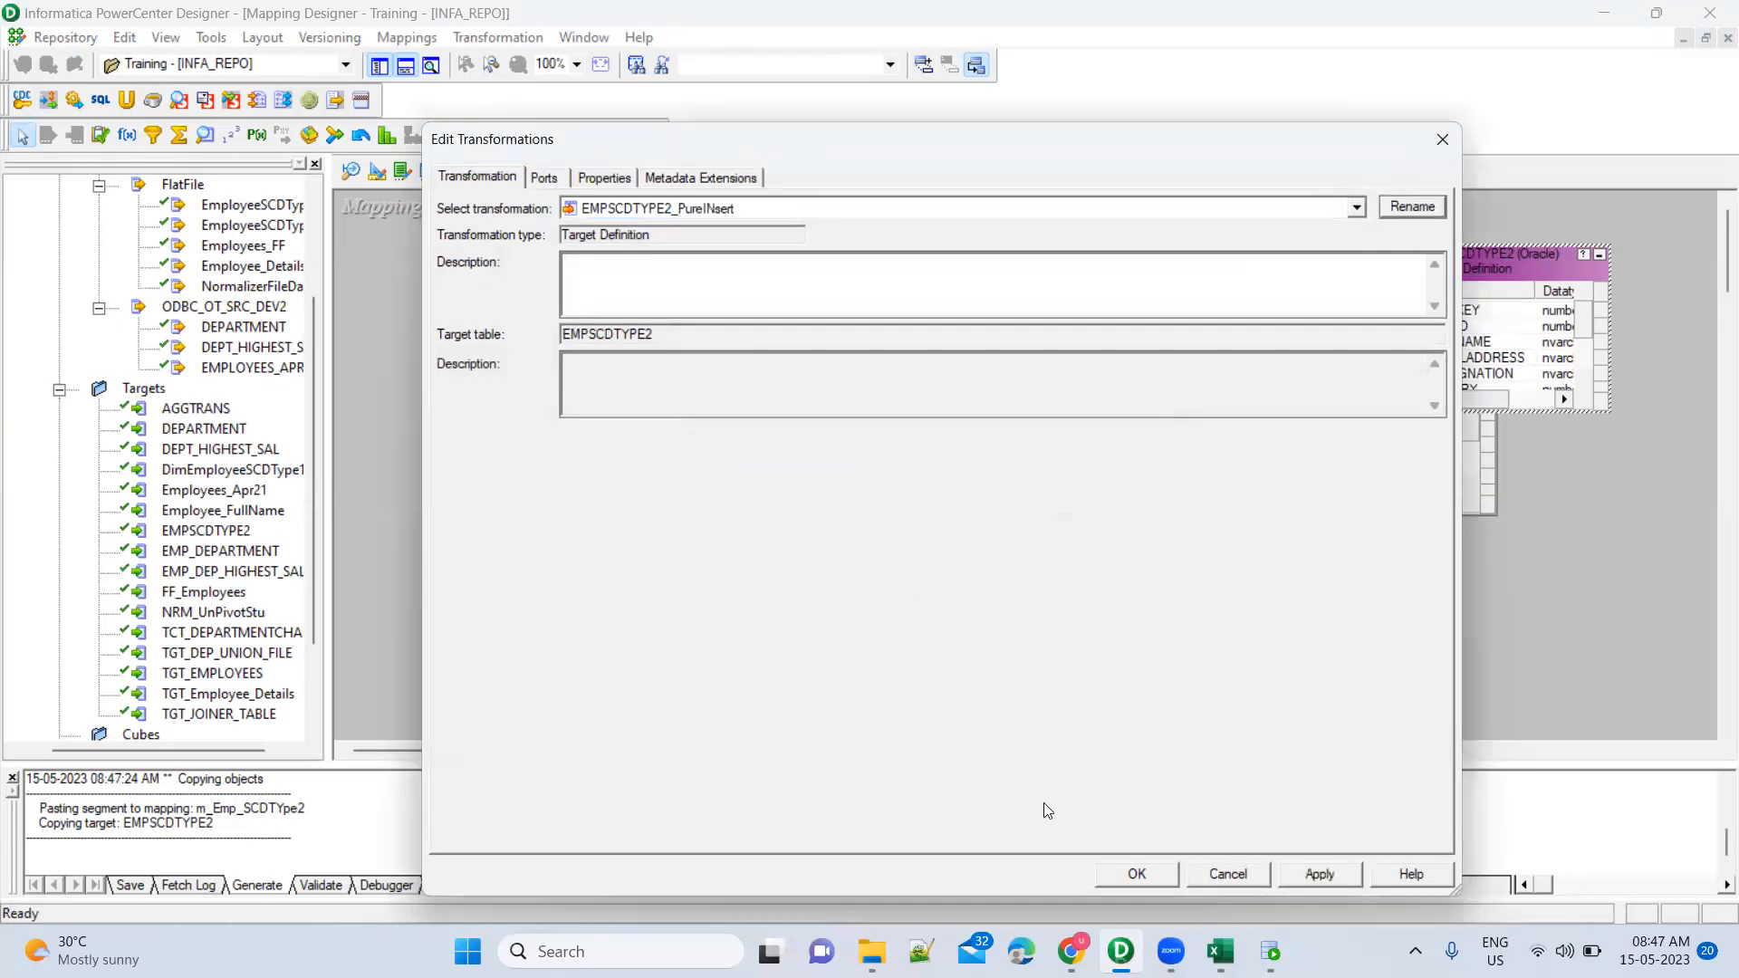
{"action": "left_click", "coordinate": [1330, 873]}
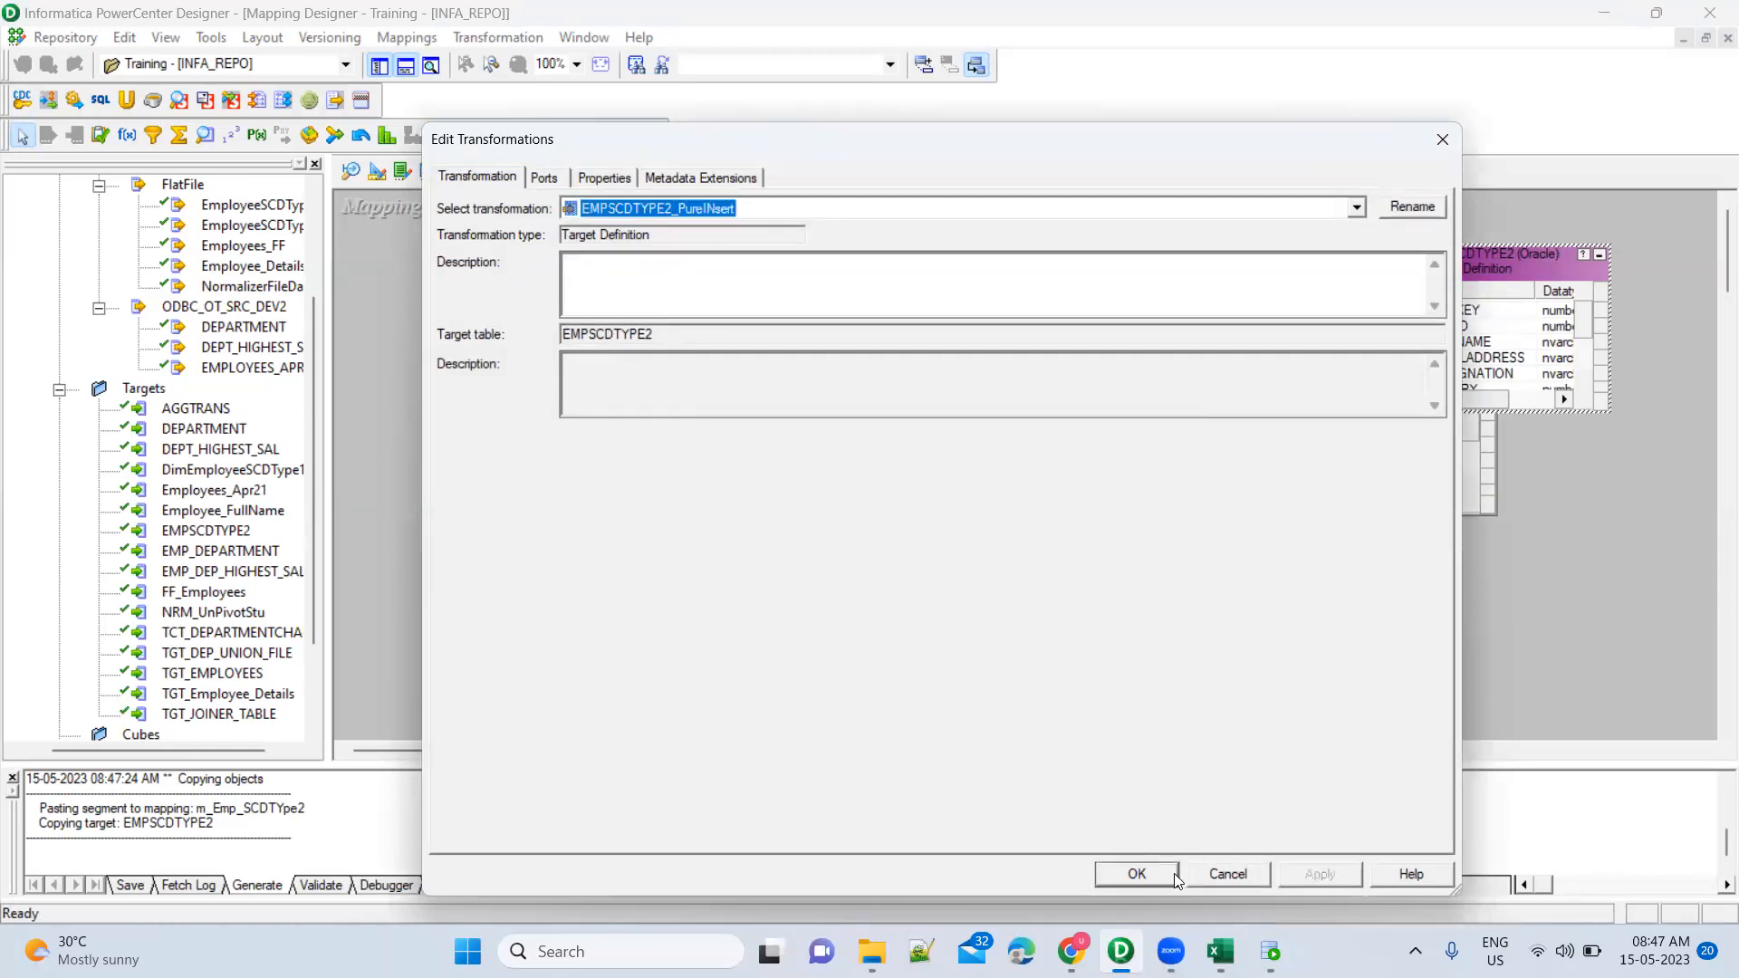
{"action": "left_click", "coordinate": [1164, 874]}
Rename the EMPSCDTYPE22 target copy to EMPSCDTYPE2_EXPRecord
{"action": "double_click", "coordinate": [1339, 360]}
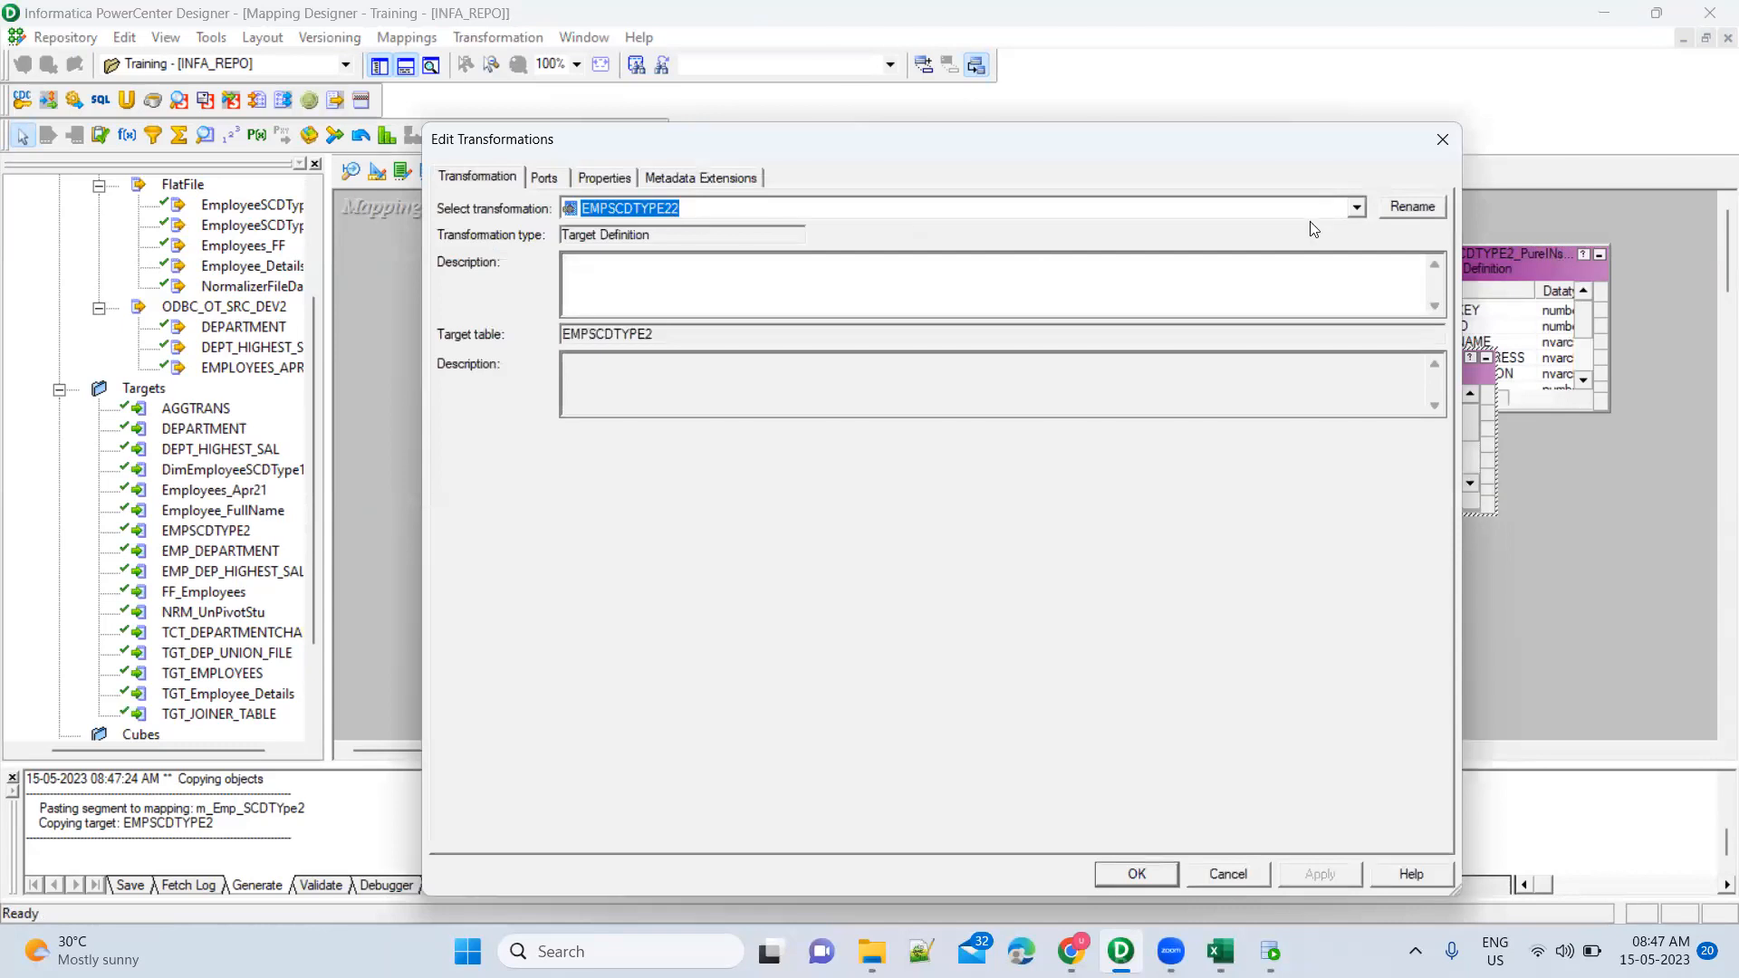
{"action": "left_click", "coordinate": [1413, 208]}
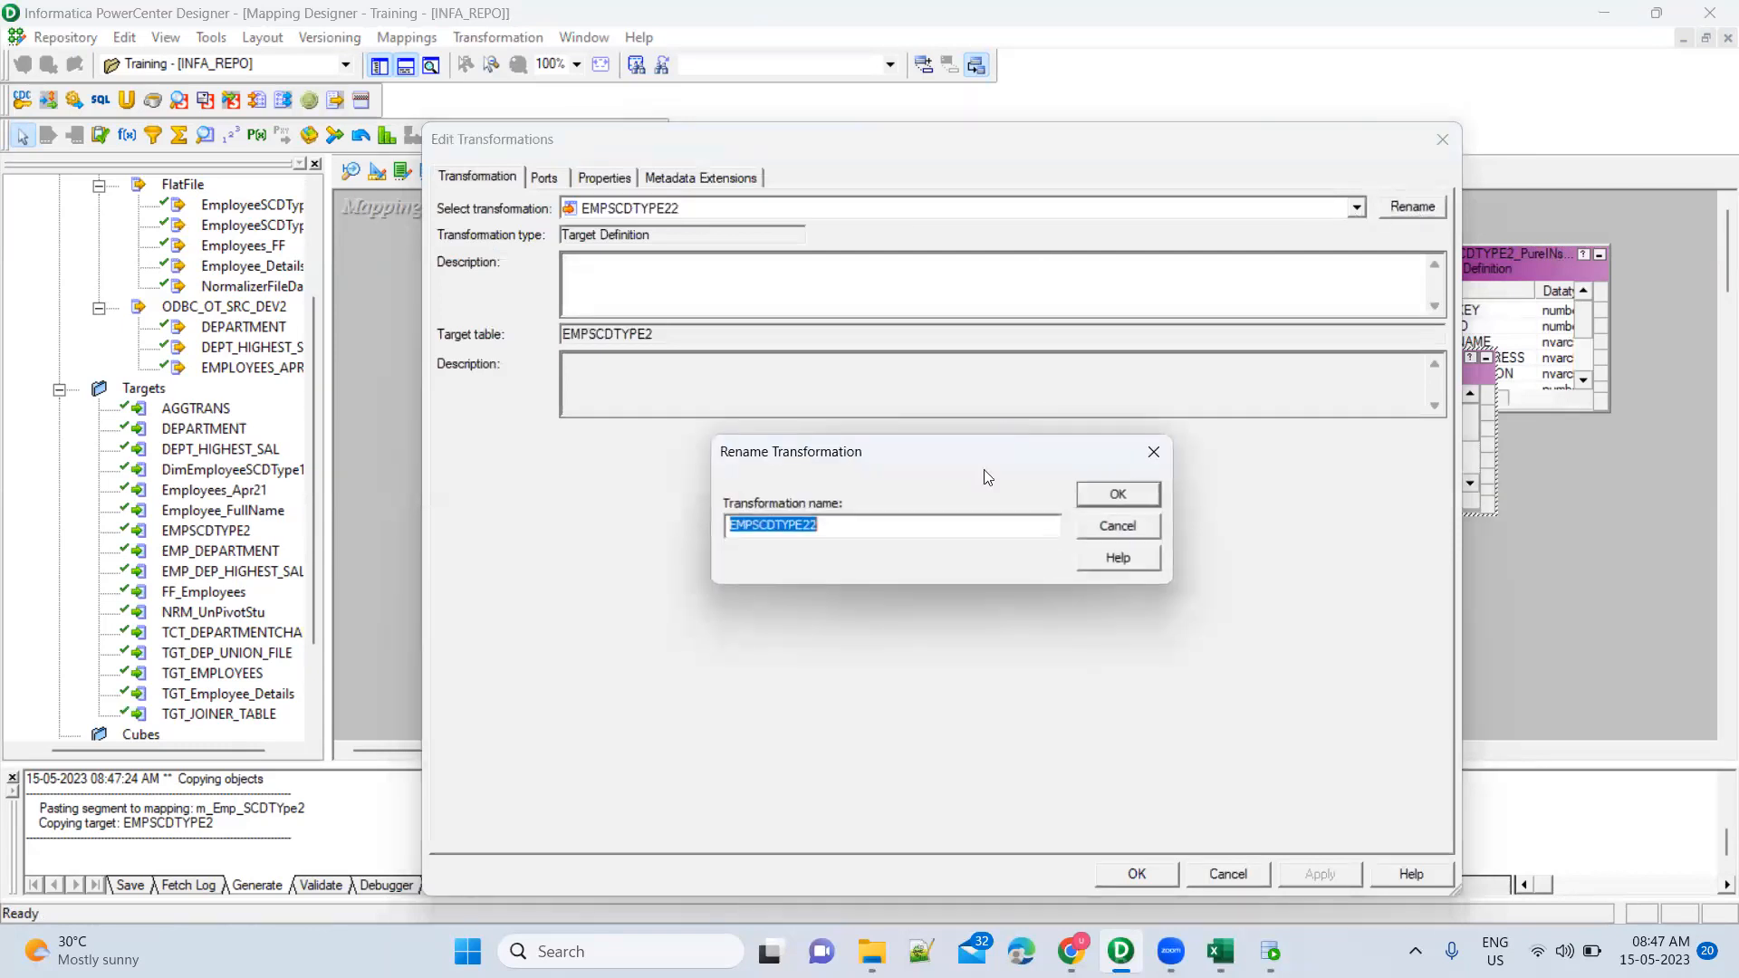
{"action": "left_click", "coordinate": [889, 529]}
{"action": "type", "text": "_EXPRecord"}
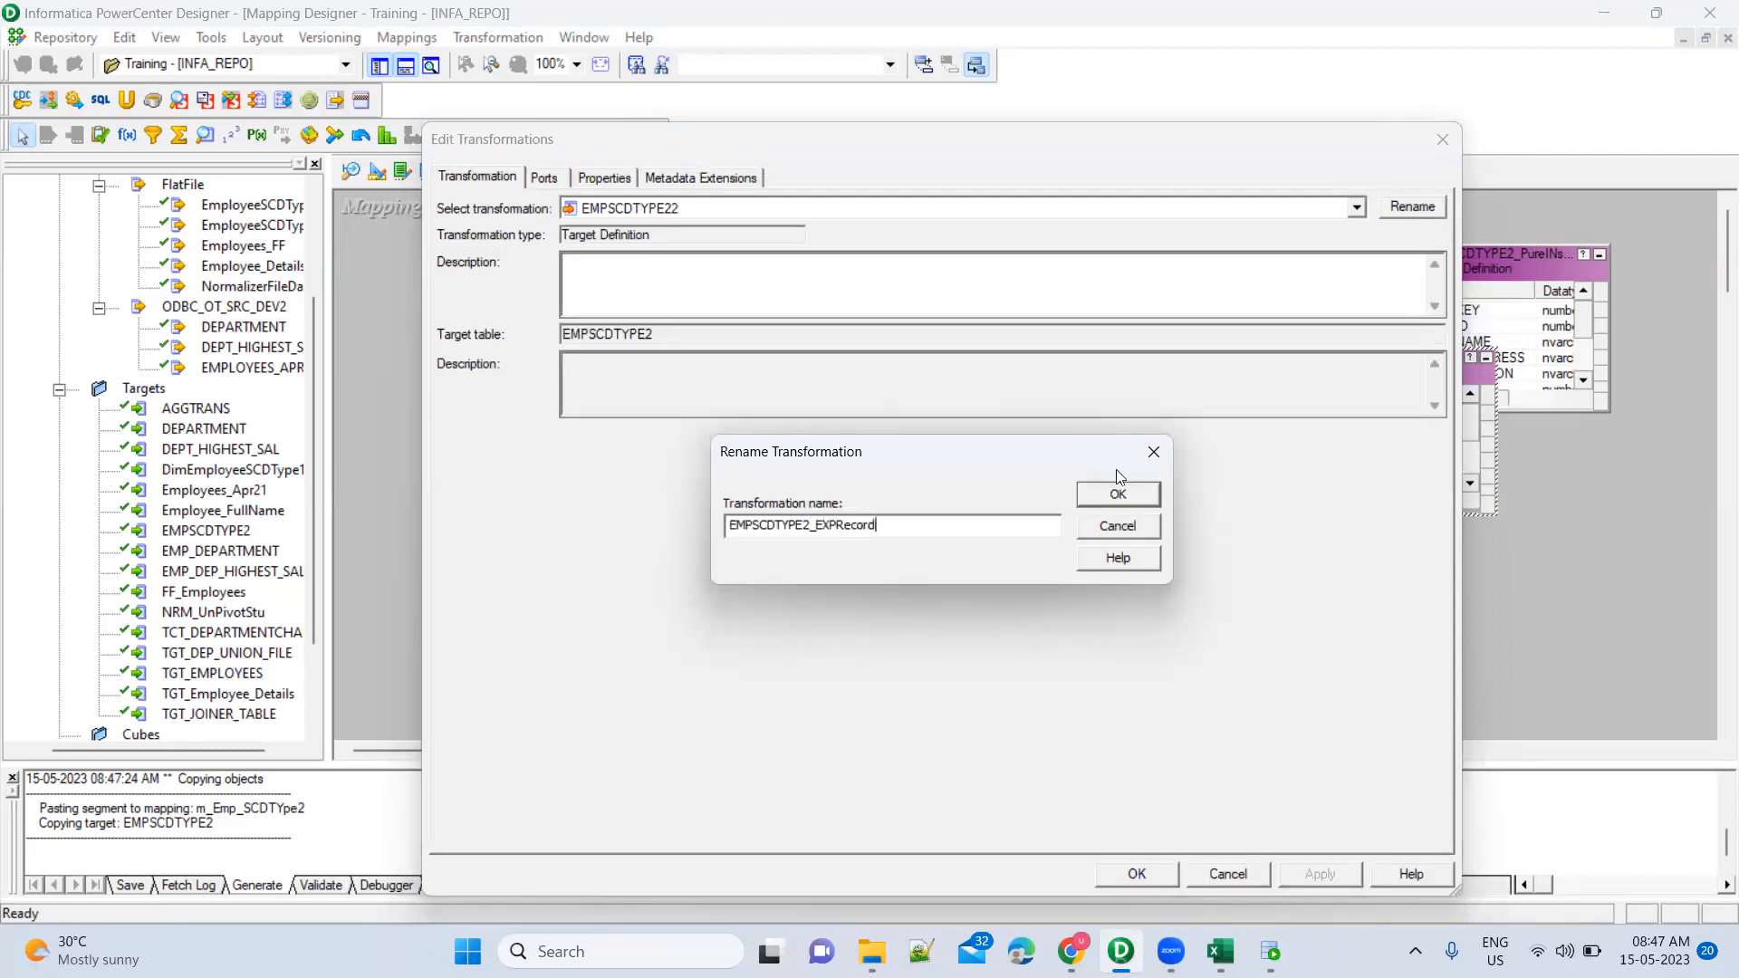
{"action": "left_click", "coordinate": [1119, 495]}
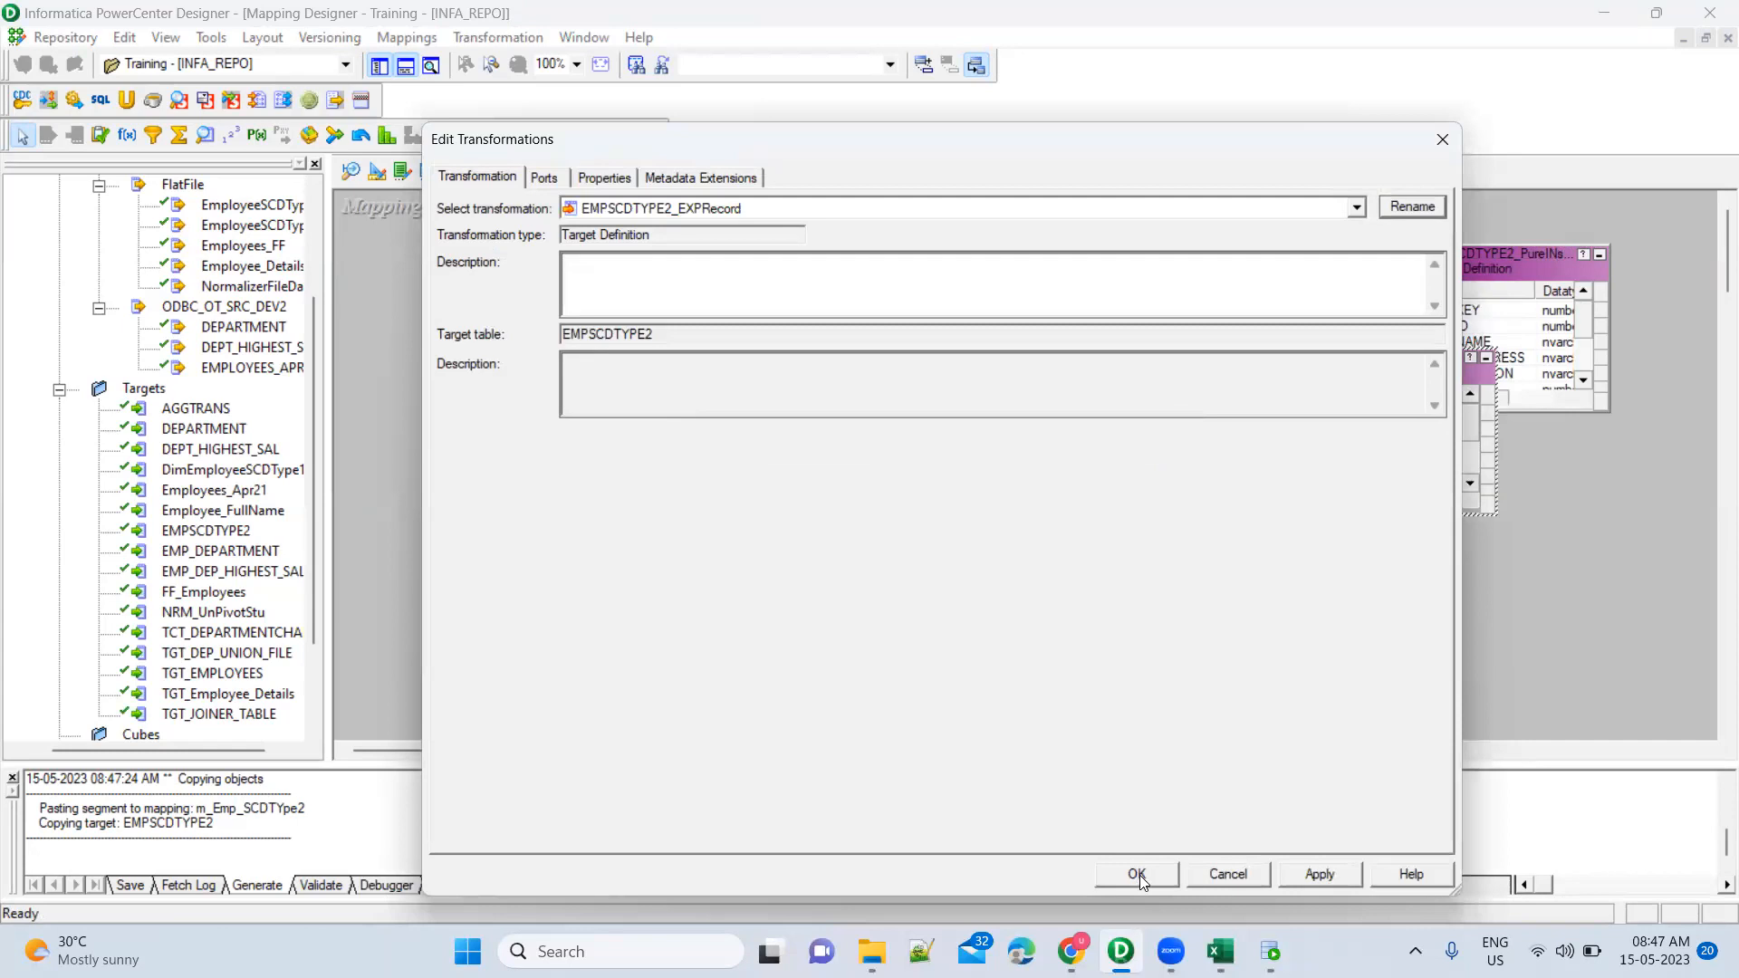
{"action": "left_click", "coordinate": [1324, 881]}
{"action": "key", "text": "Return"}
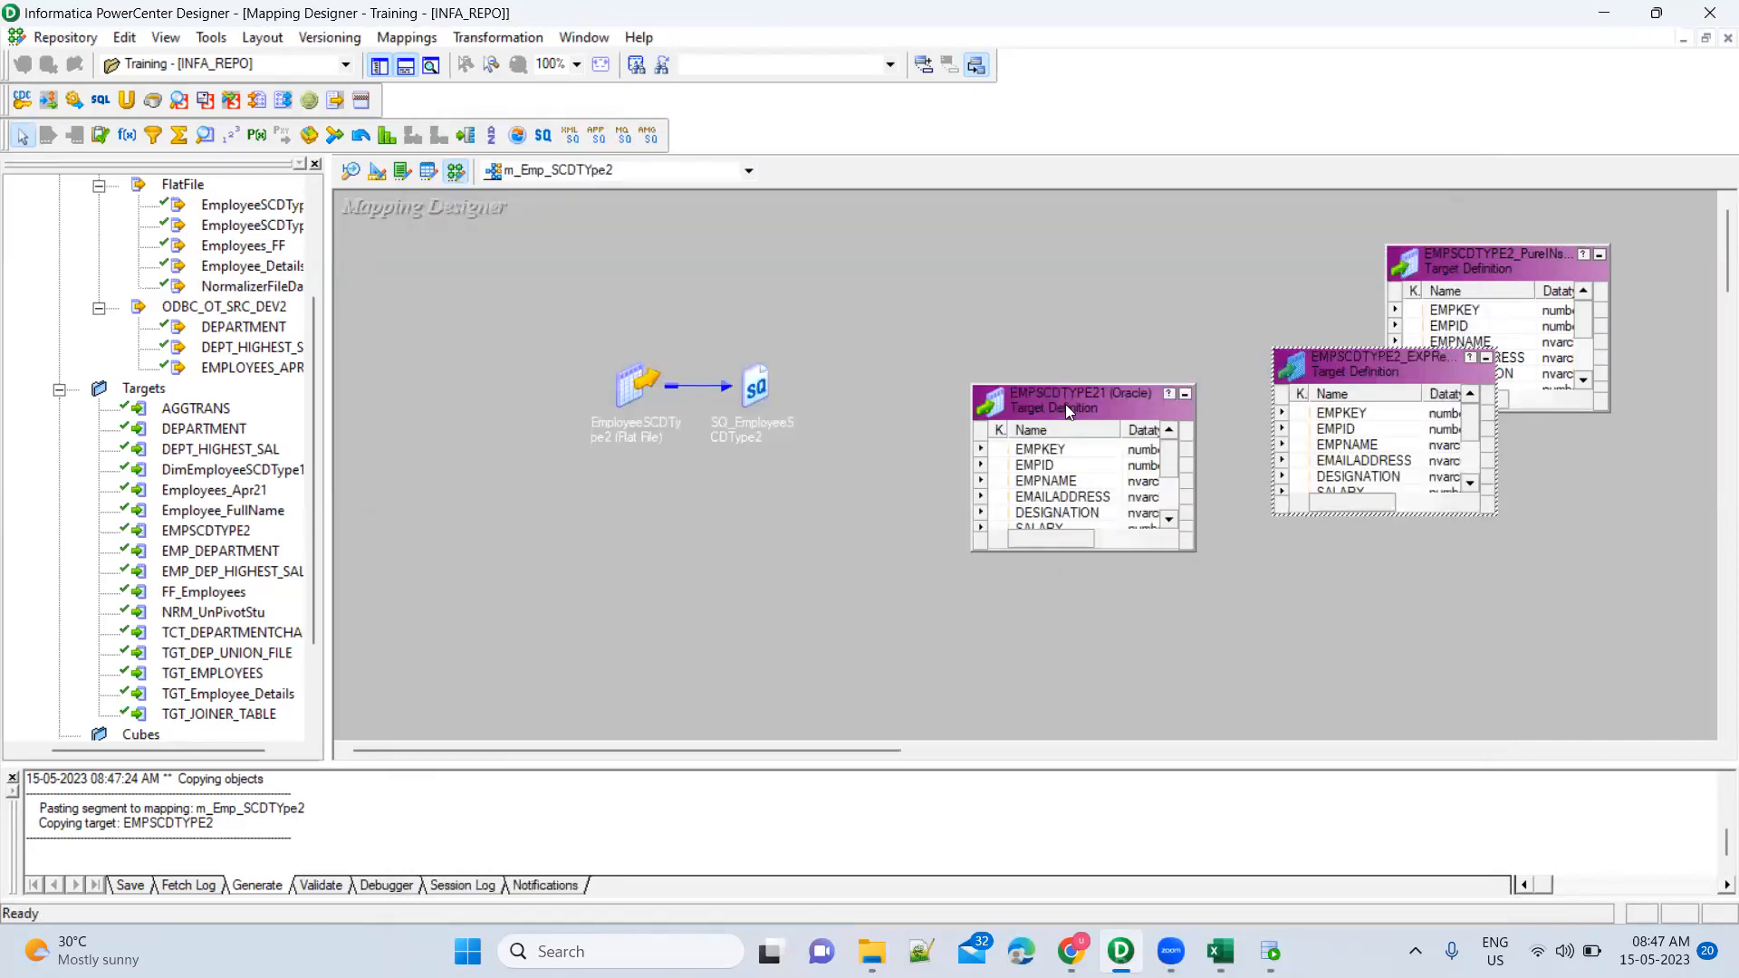
Rename the EMPSCDTYPE21 target copy to EMPSCDTYPE2_InsertUpdatedRec
{"action": "double_click", "coordinate": [1065, 404]}
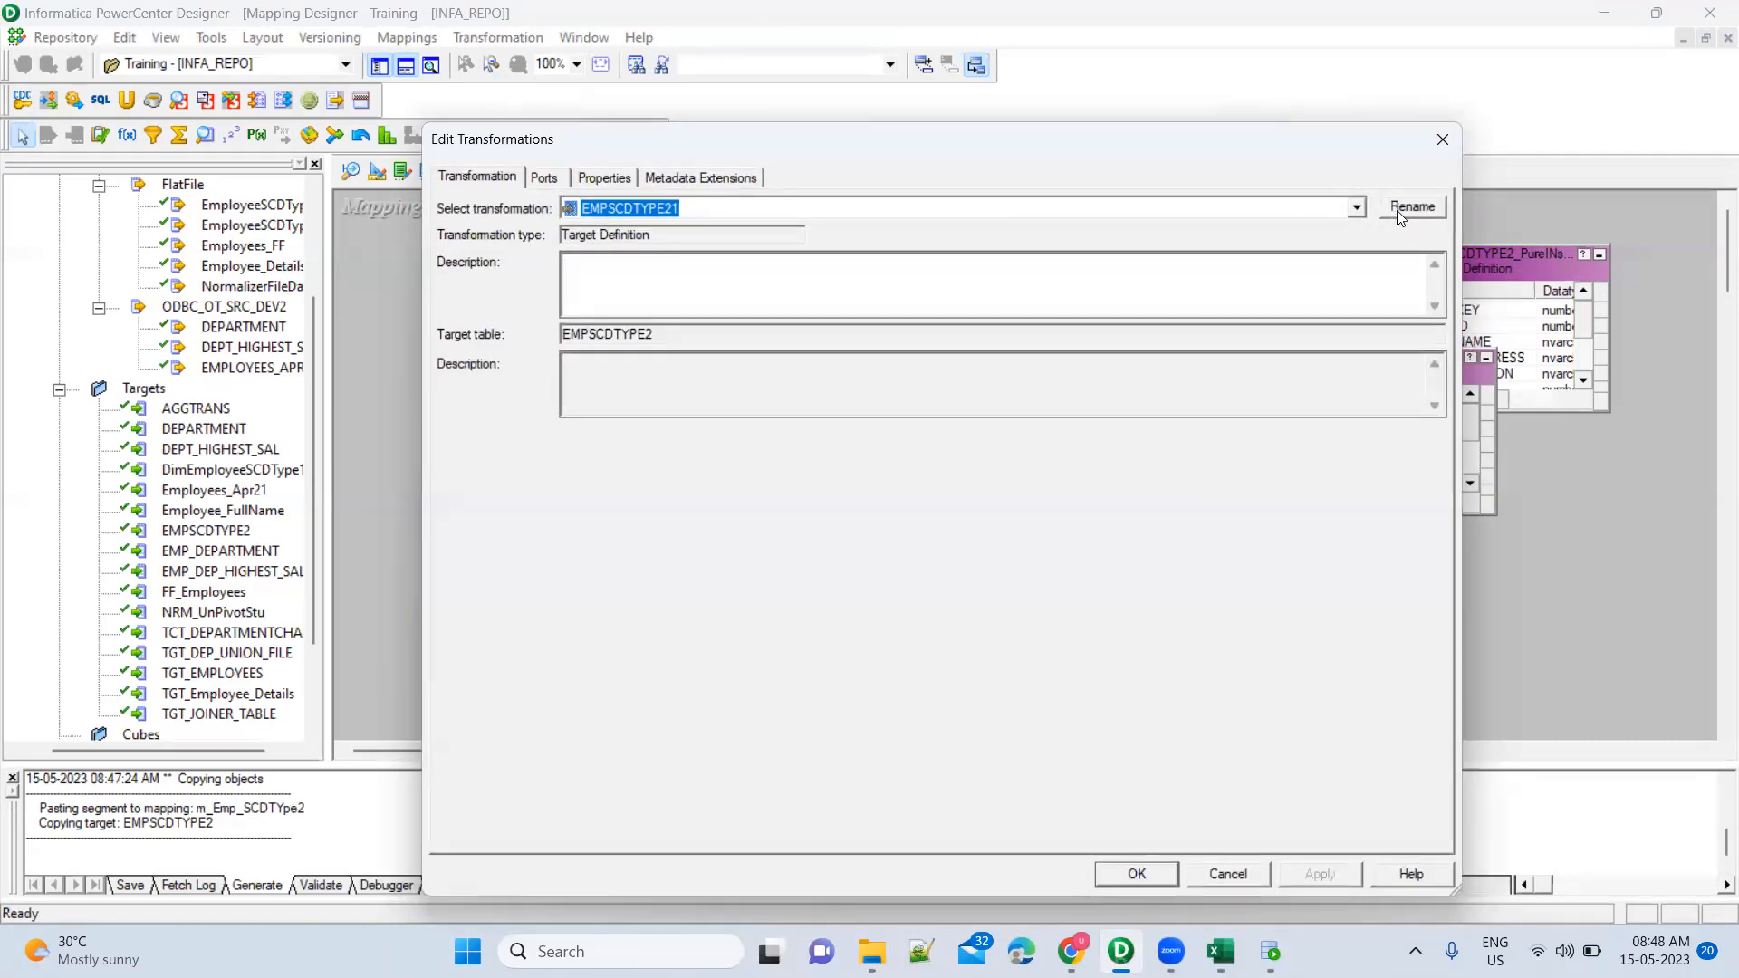
{"action": "left_click", "coordinate": [1394, 214]}
{"action": "left_click", "coordinate": [875, 527]}
{"action": "key", "text": "BackSpace"}
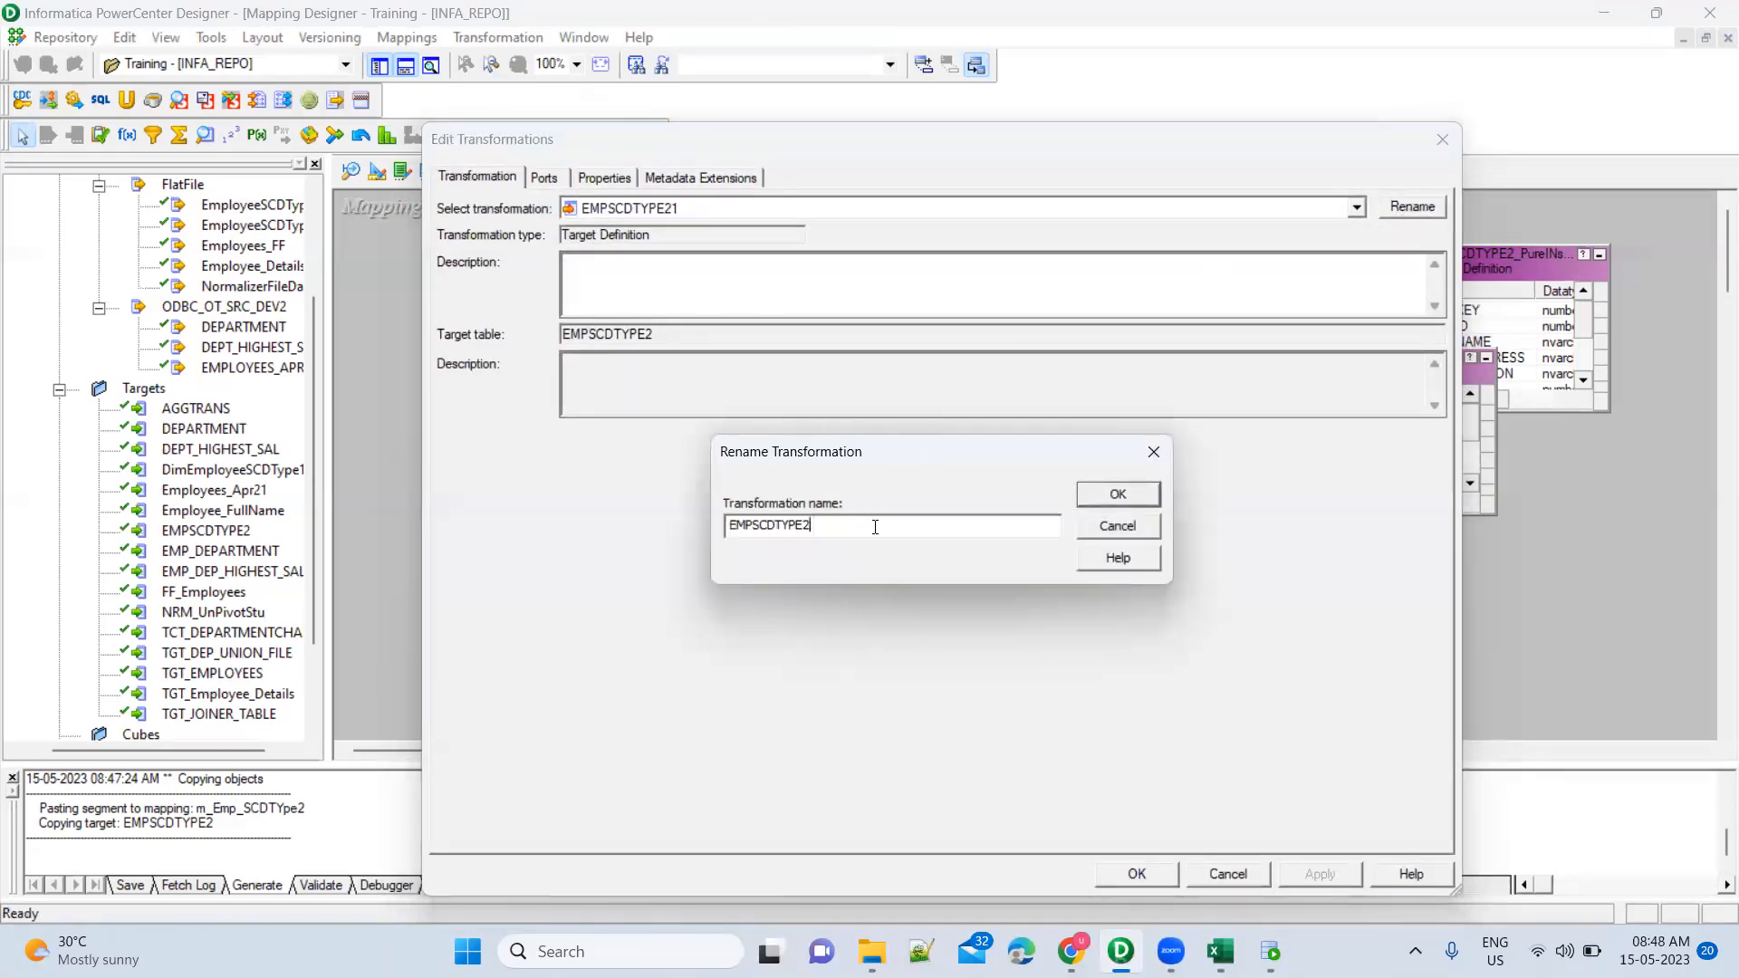
{"action": "type", "text": "_InsertUpdatedRec"}
{"action": "left_click", "coordinate": [1115, 494]}
{"action": "left_click", "coordinate": [1312, 879]}
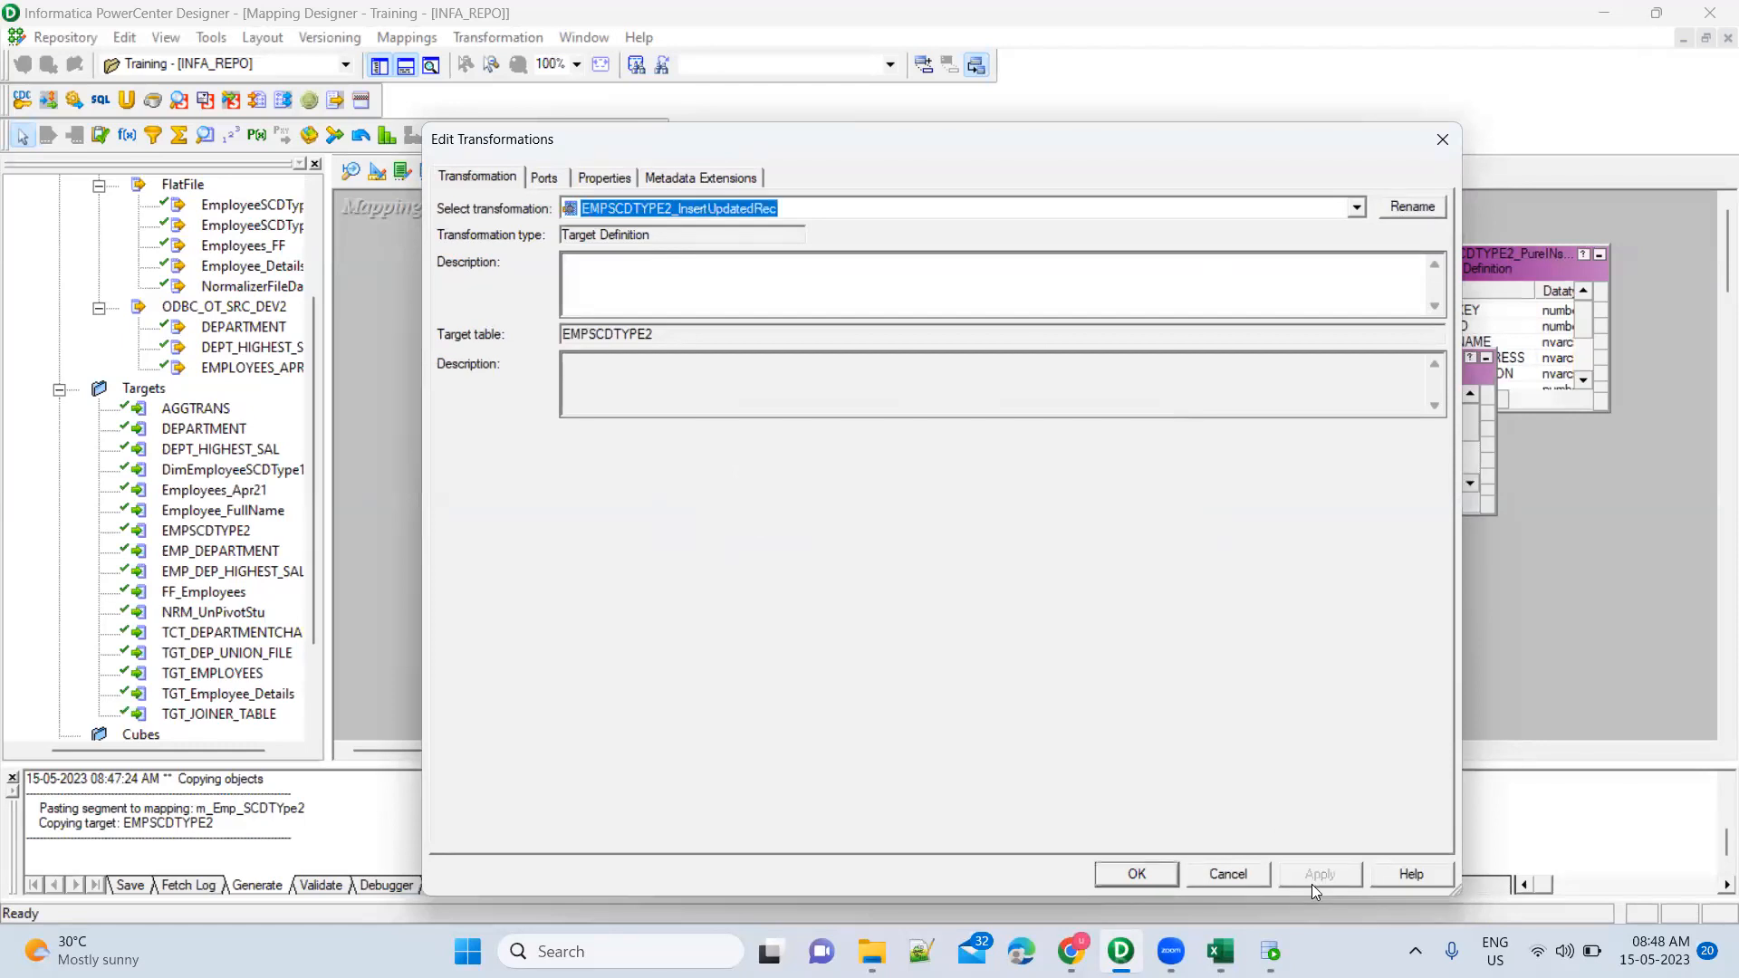
{"action": "left_click", "coordinate": [1129, 870]}
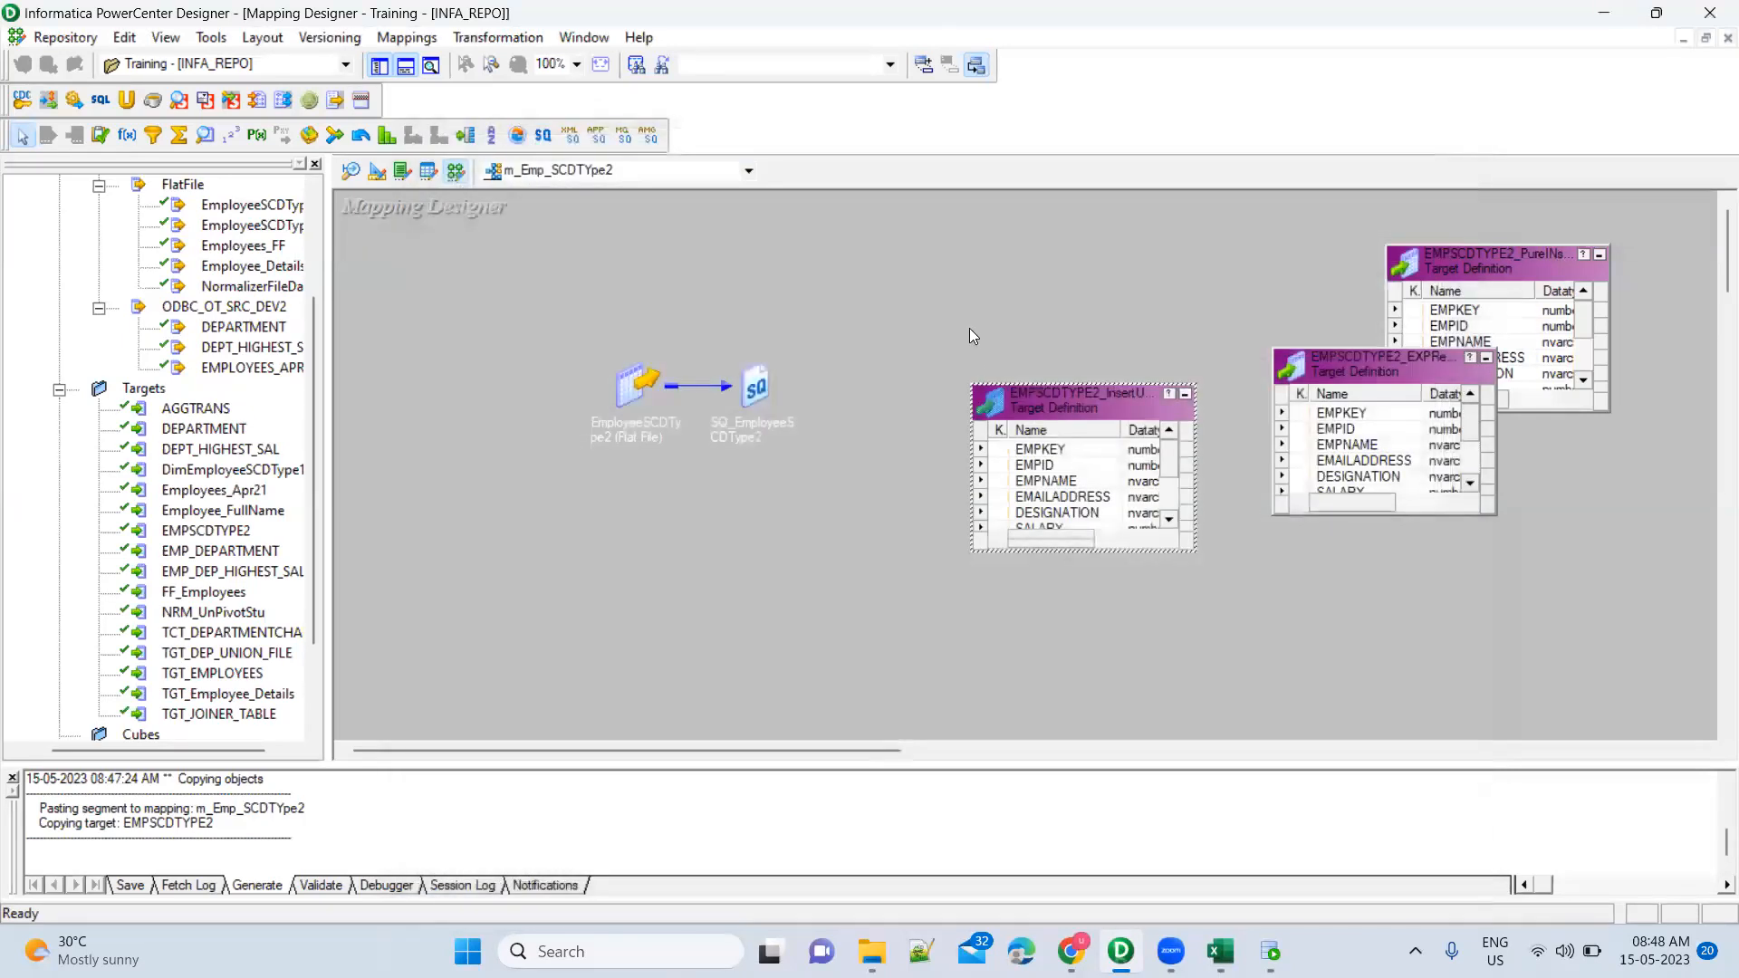
Add a Sequence Generator transformation to the mapping, below the EMPSCDTYPE2_InsertUpdatedRec target
{"action": "left_click", "coordinate": [227, 140]}
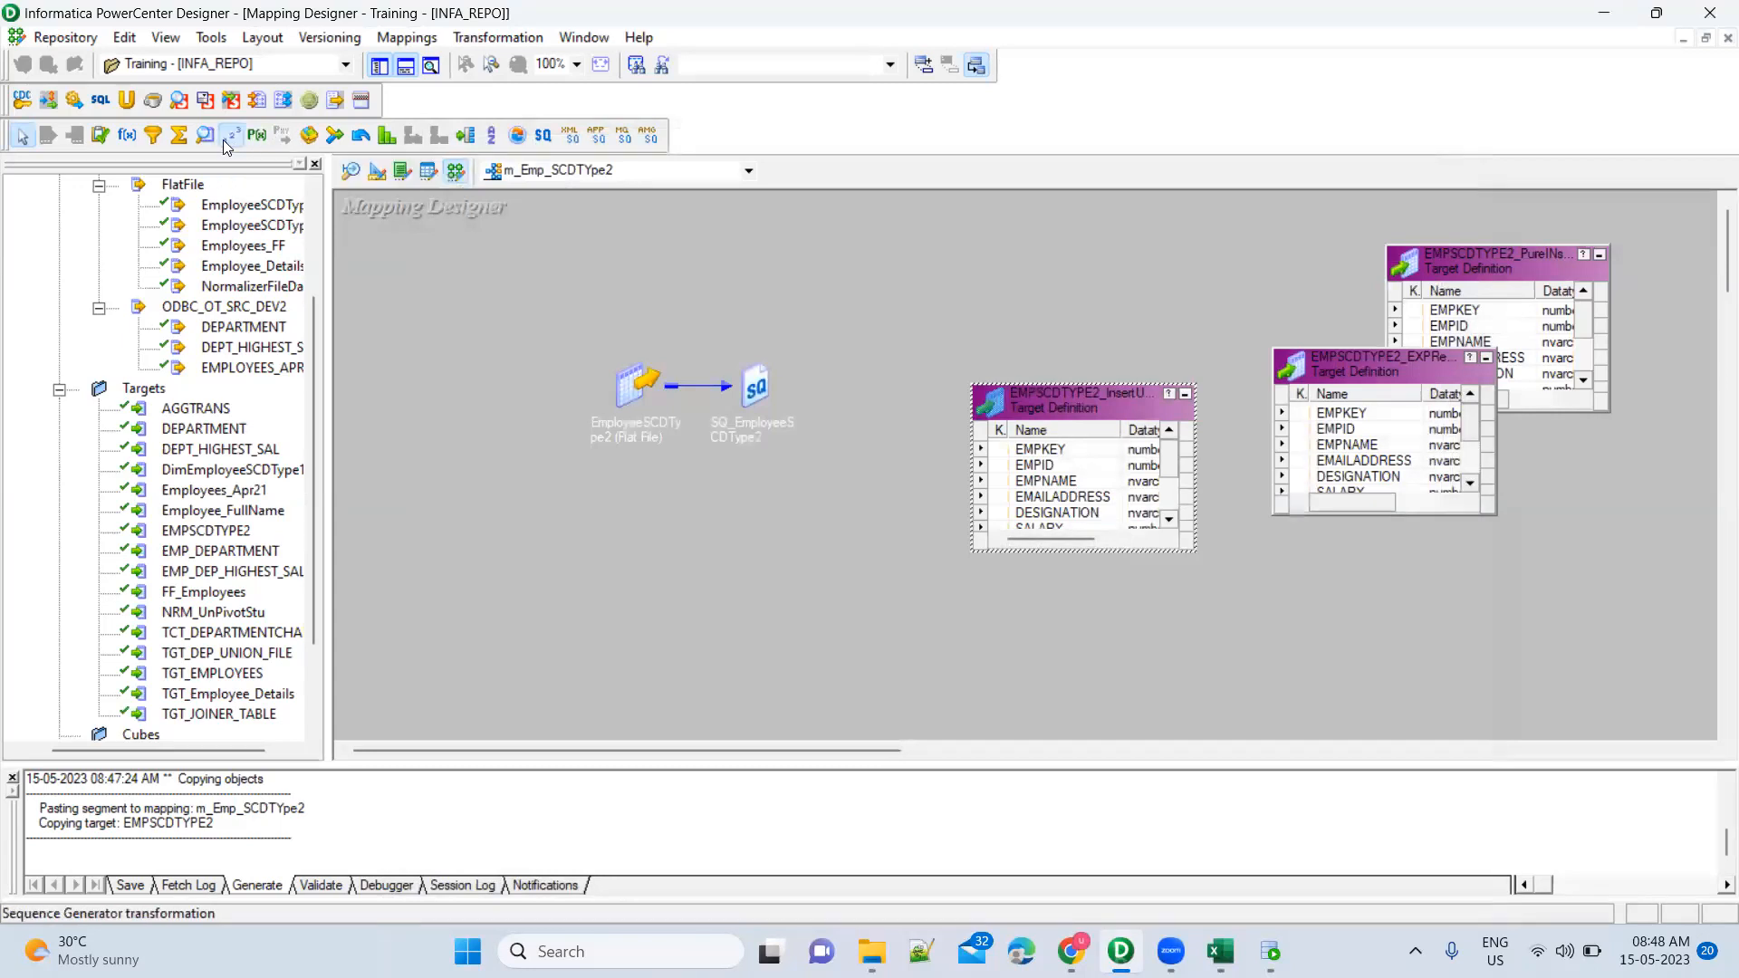
{"action": "left_click", "coordinate": [815, 571]}
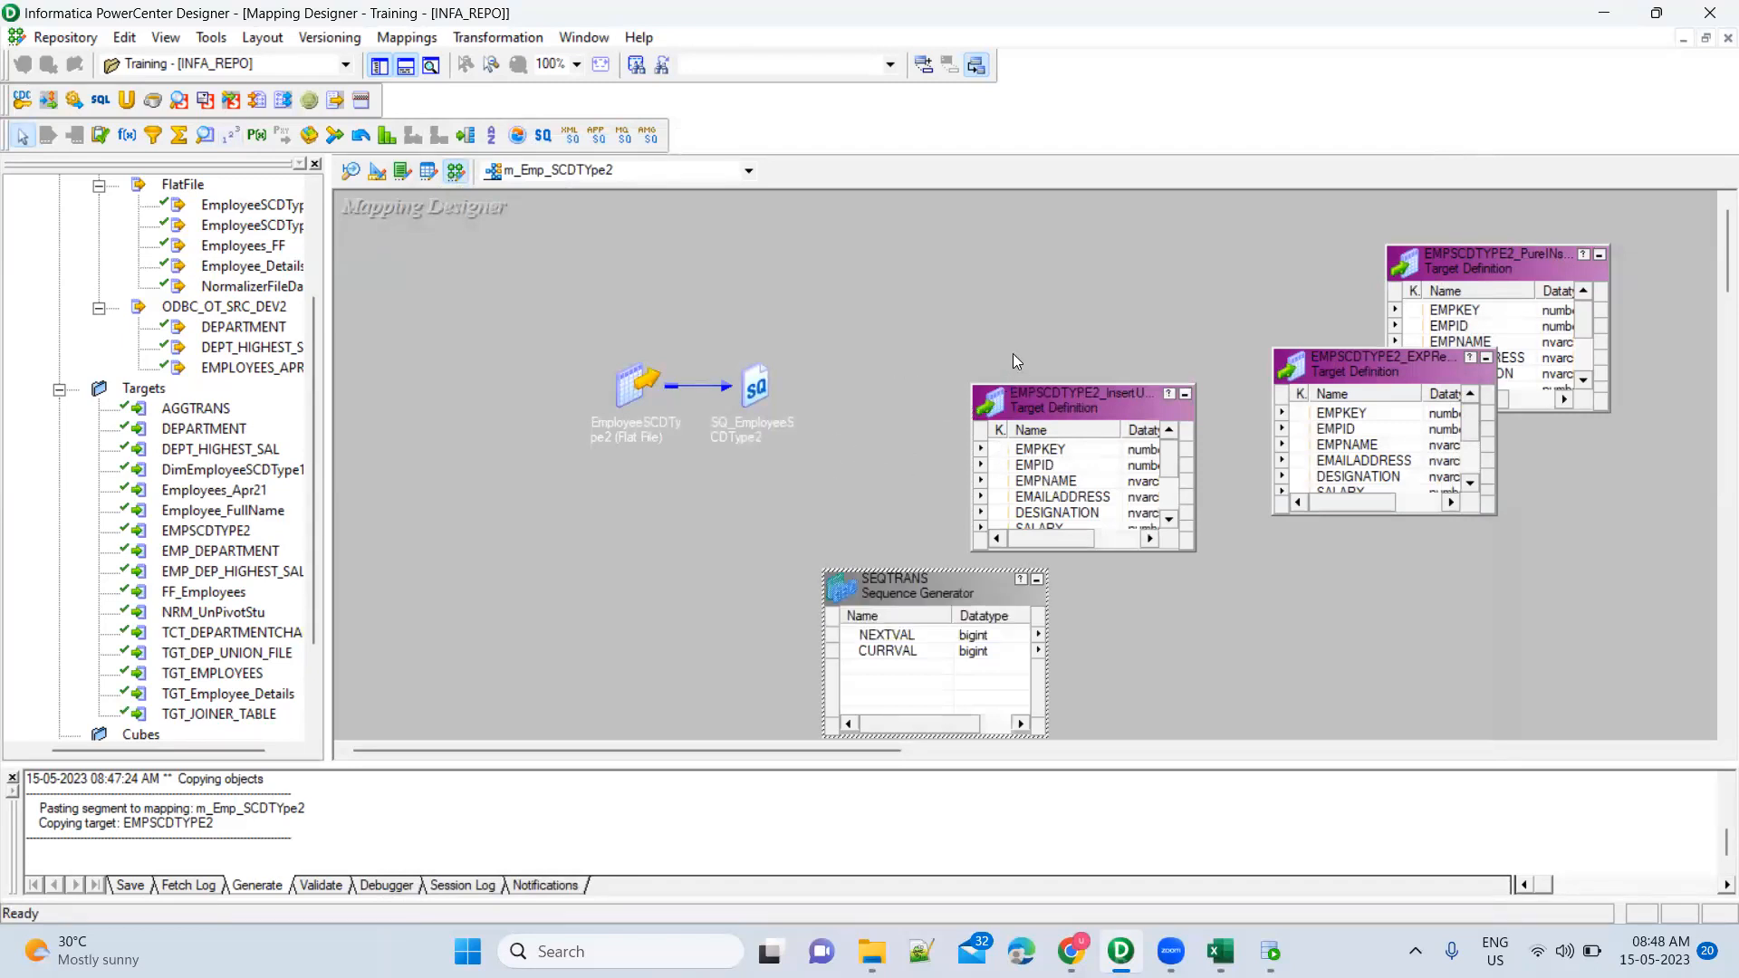
{"action": "left_click", "coordinate": [1062, 453]}
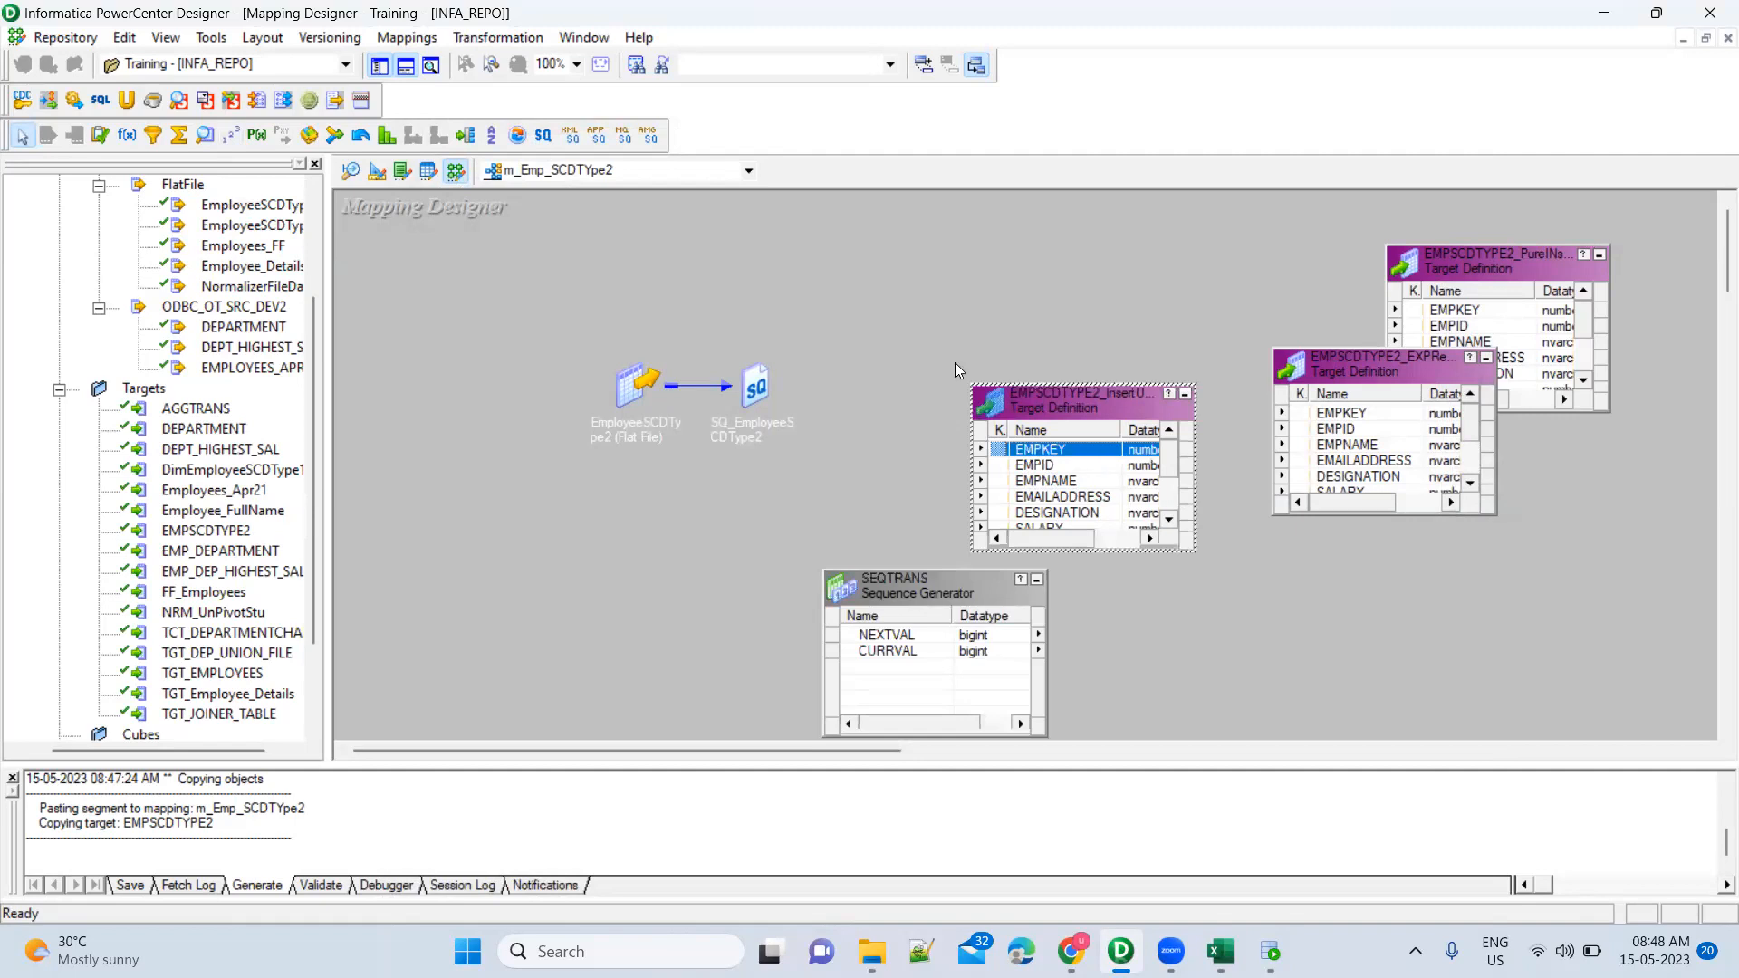
In the Target Designer, set the key type of the EMPKEY column in the EMPSCDTYPE2 table to PRIMARY KEY
{"action": "left_click", "coordinate": [376, 178]}
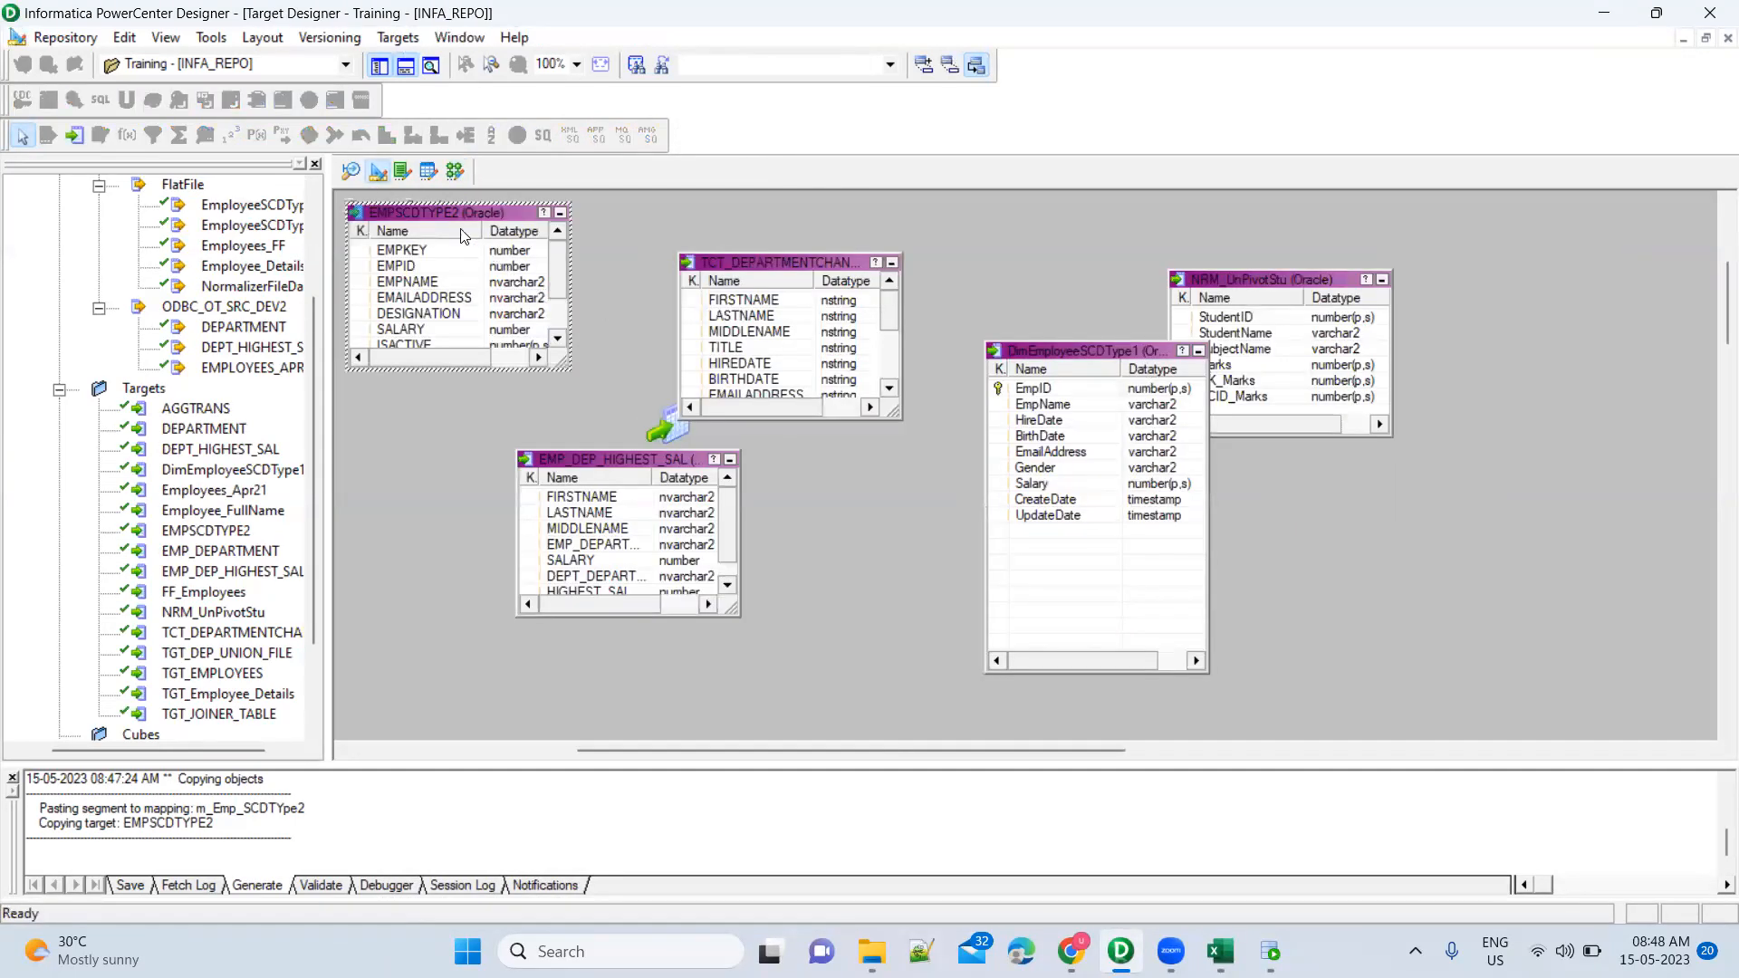
{"action": "double_click", "coordinate": [457, 219]}
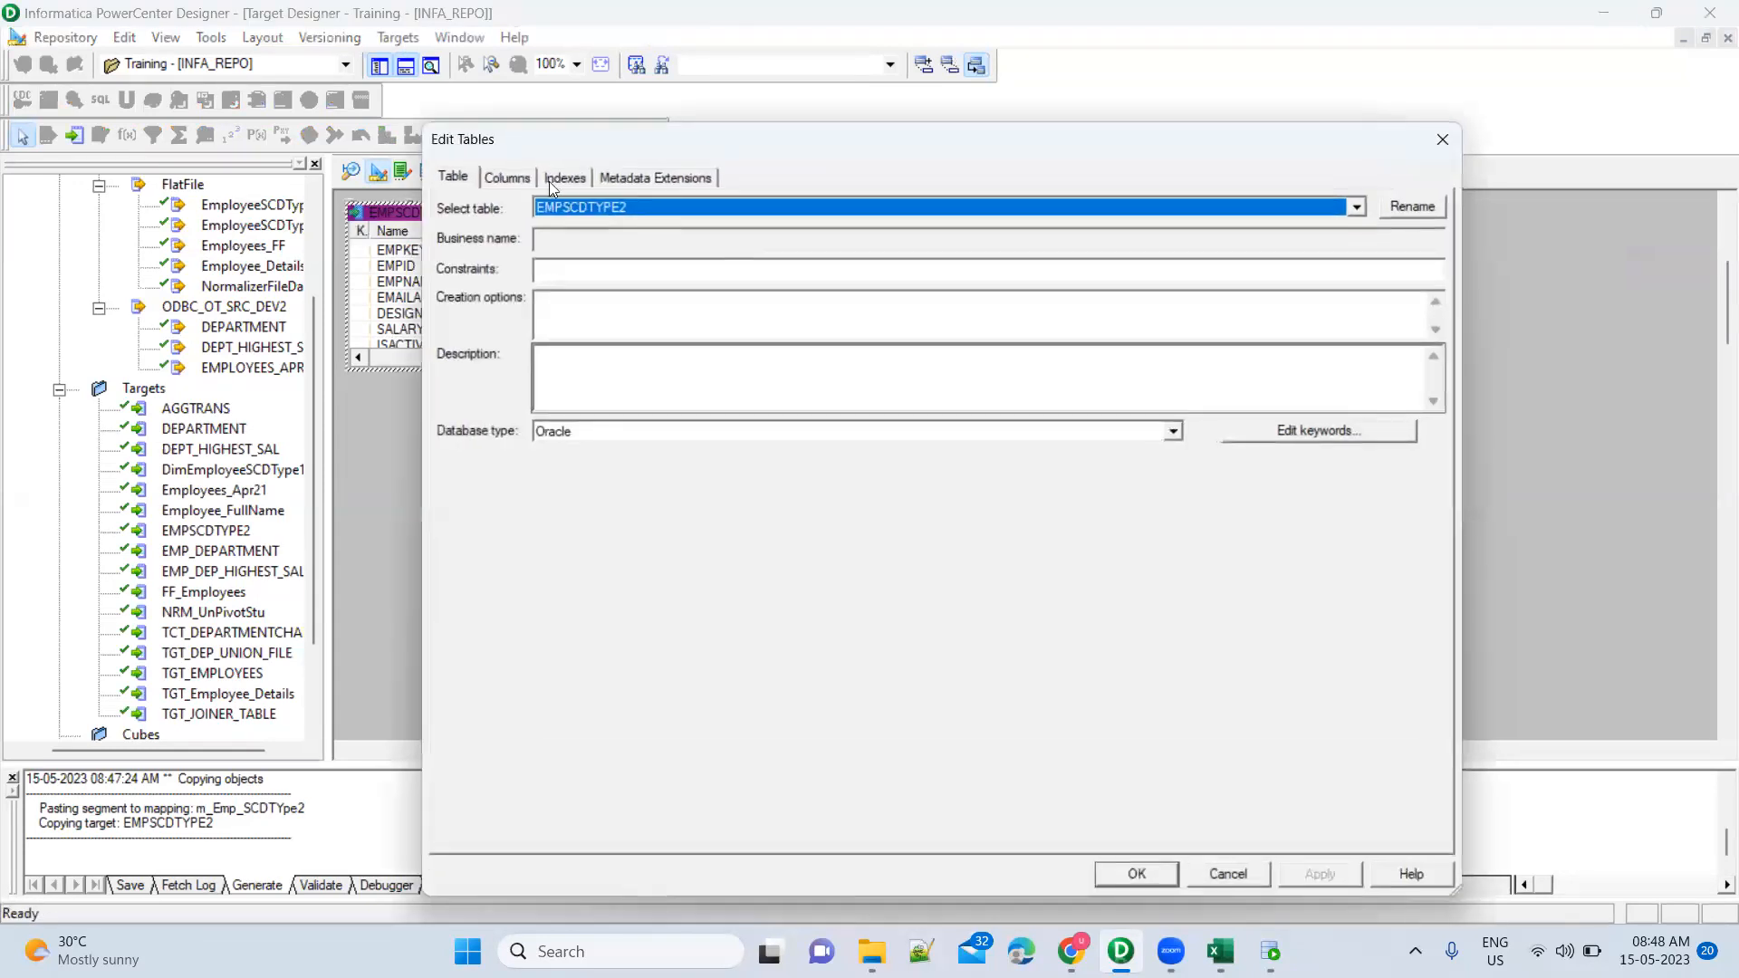
{"action": "left_click", "coordinate": [509, 177]}
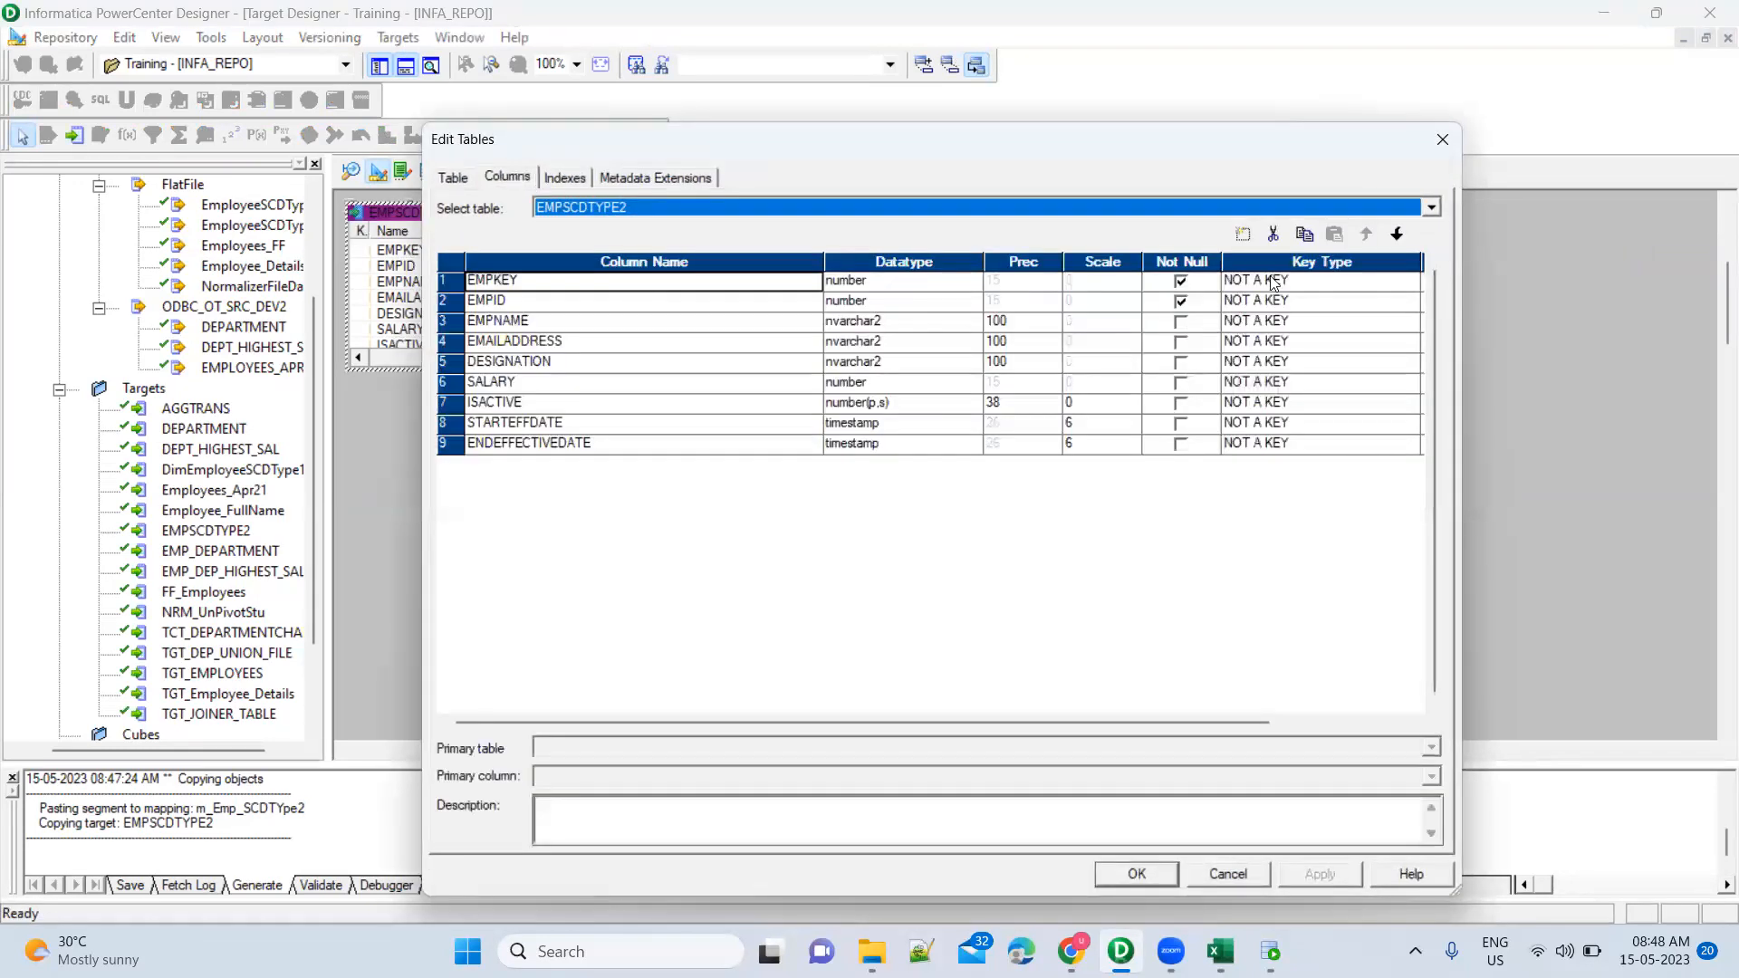
{"action": "left_click", "coordinate": [1300, 281]}
{"action": "left_click", "coordinate": [1409, 280]}
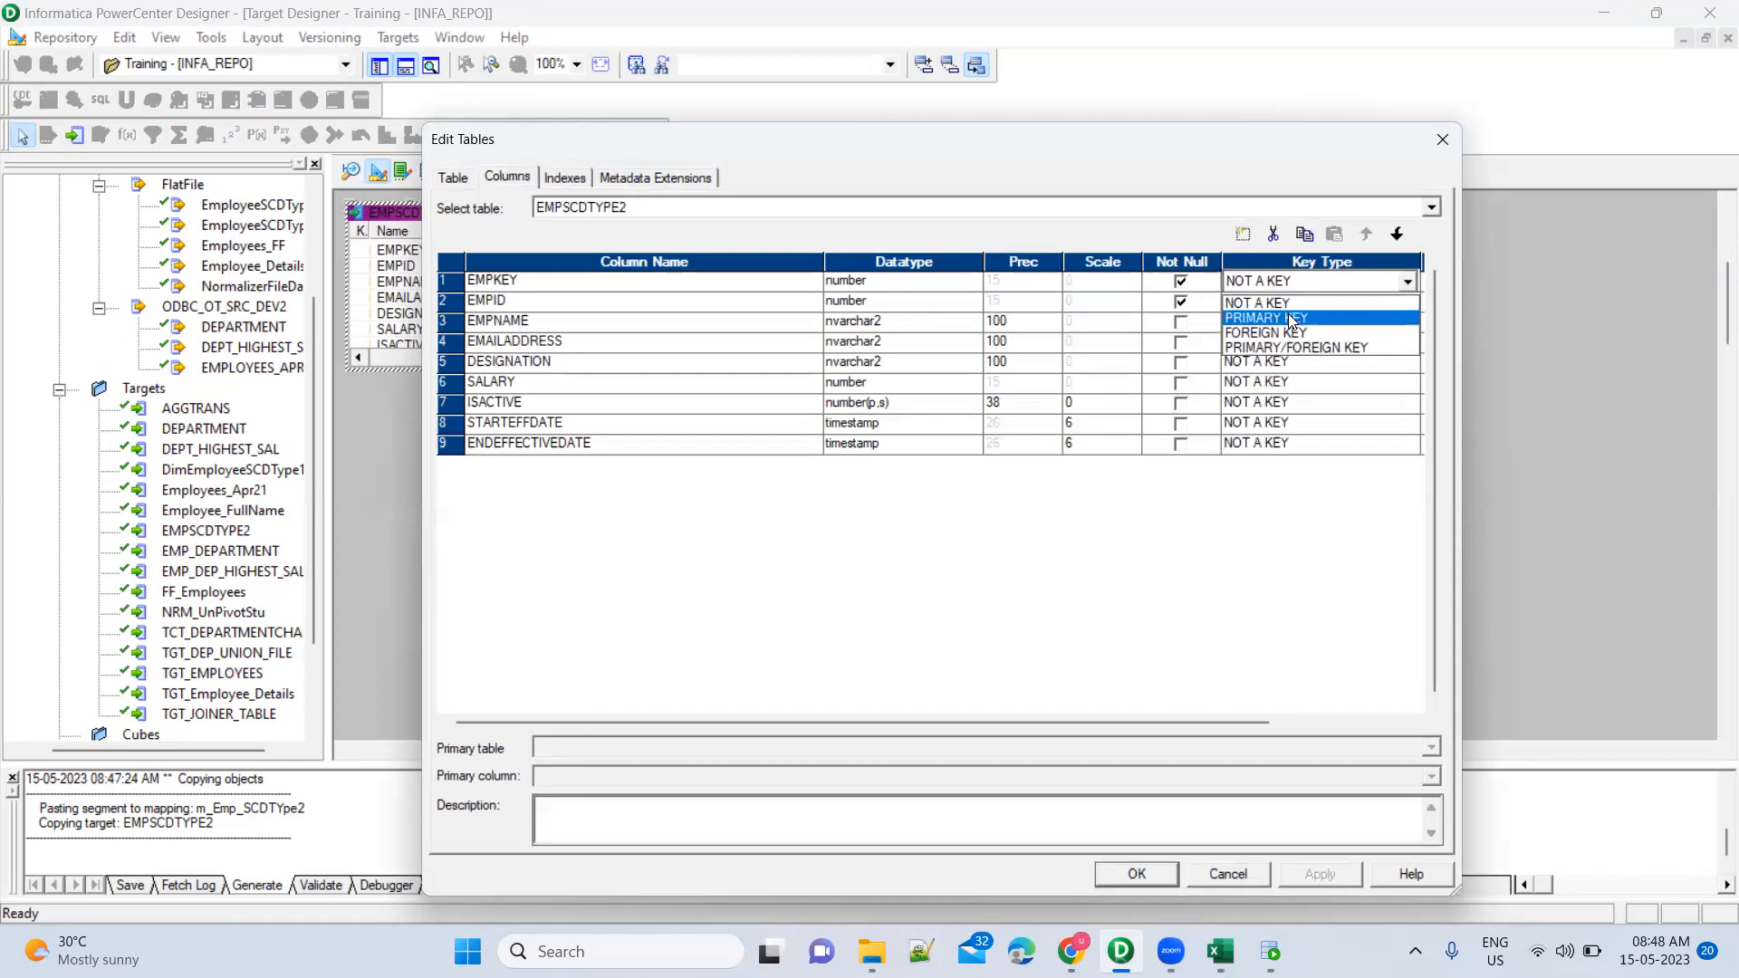
{"action": "left_click", "coordinate": [1264, 318]}
{"action": "left_click", "coordinate": [1333, 875]}
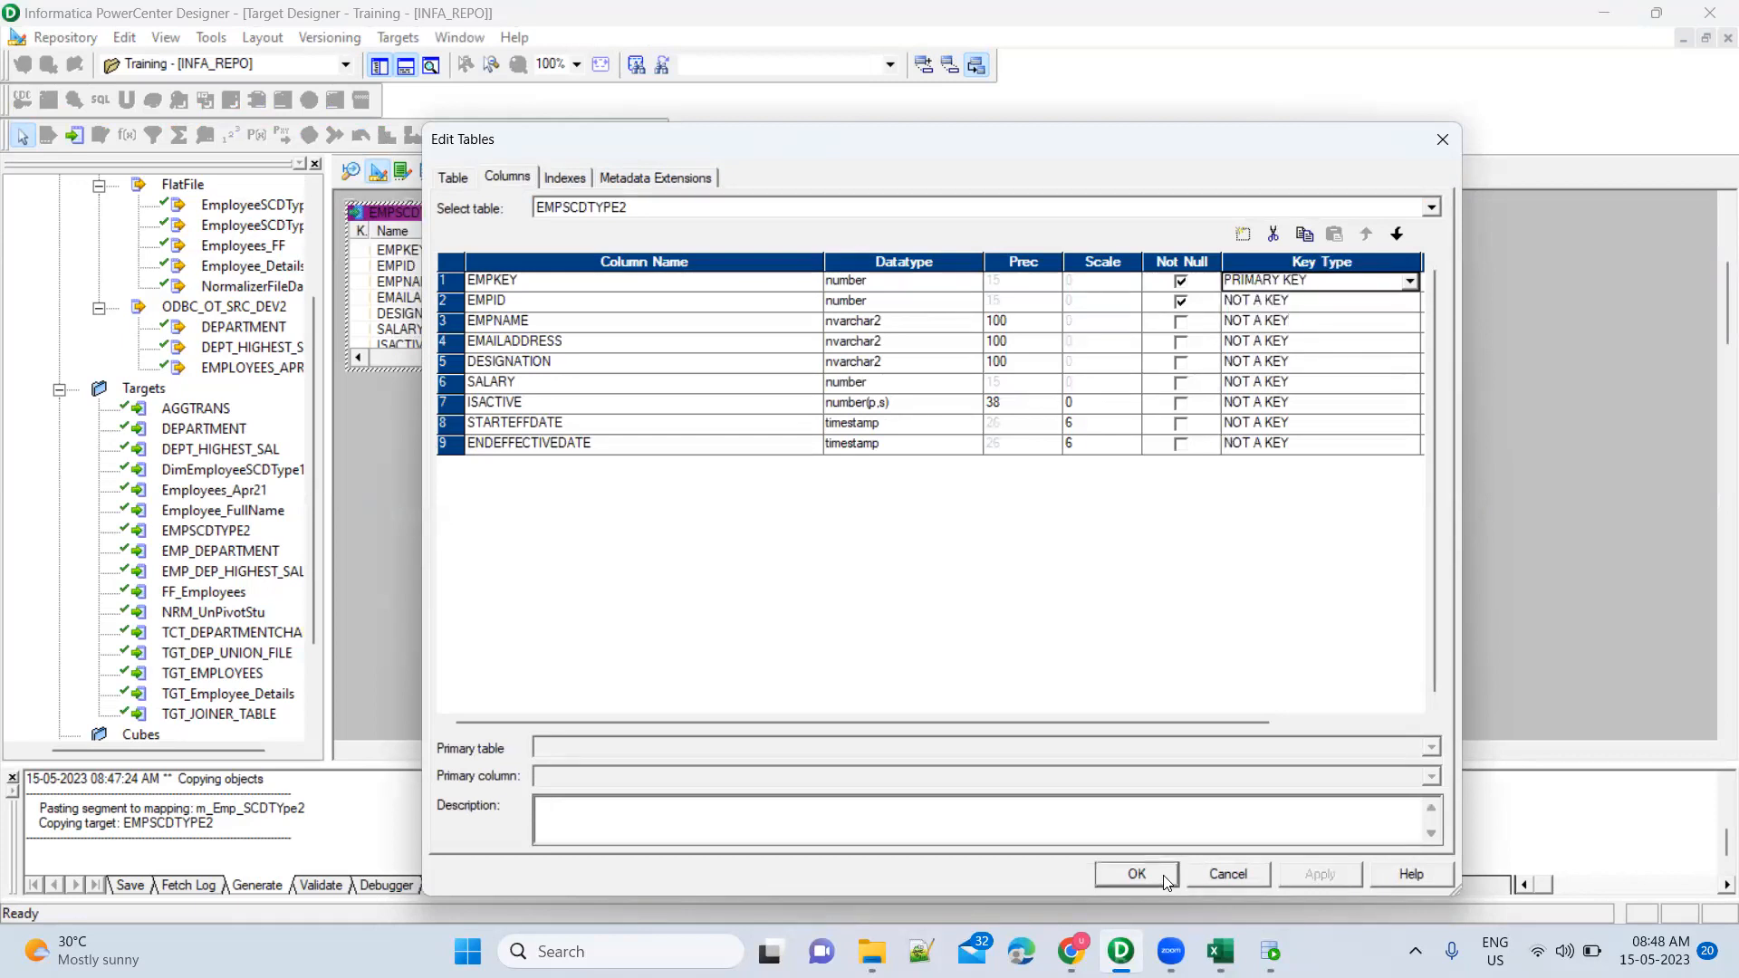
{"action": "left_click", "coordinate": [1138, 875]}
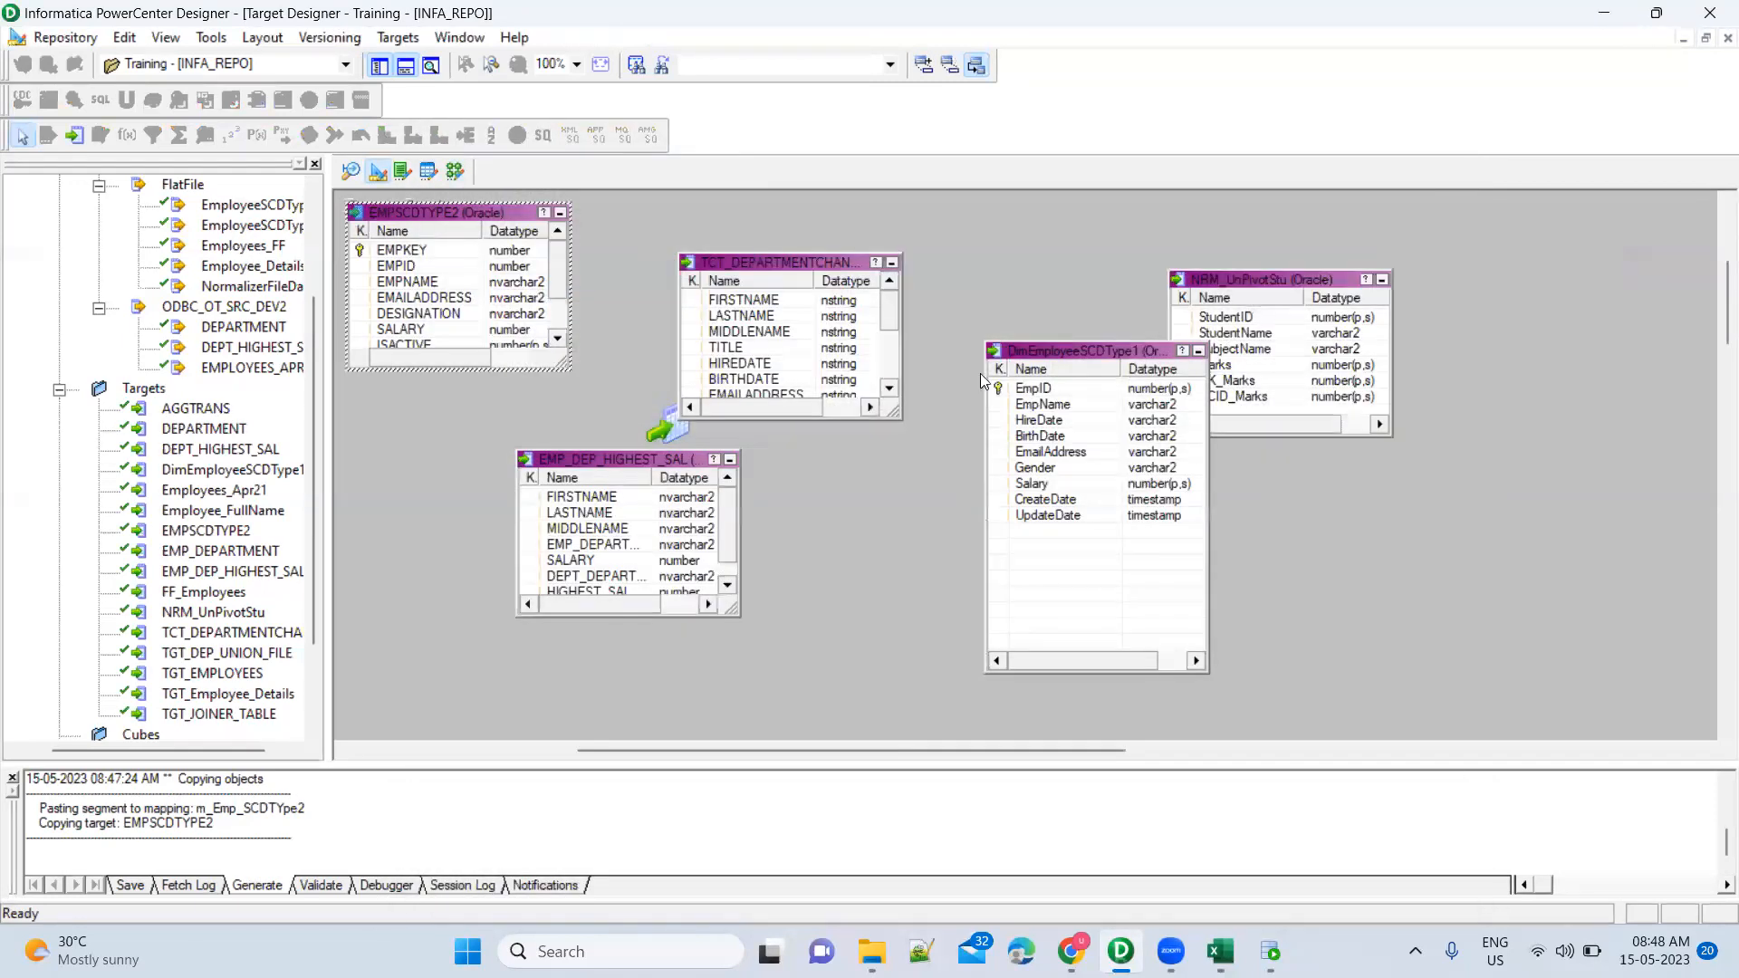
Return to the m_Emp_SCDType2 mapping and arrange all its objects as icons
{"action": "left_click", "coordinate": [454, 171]}
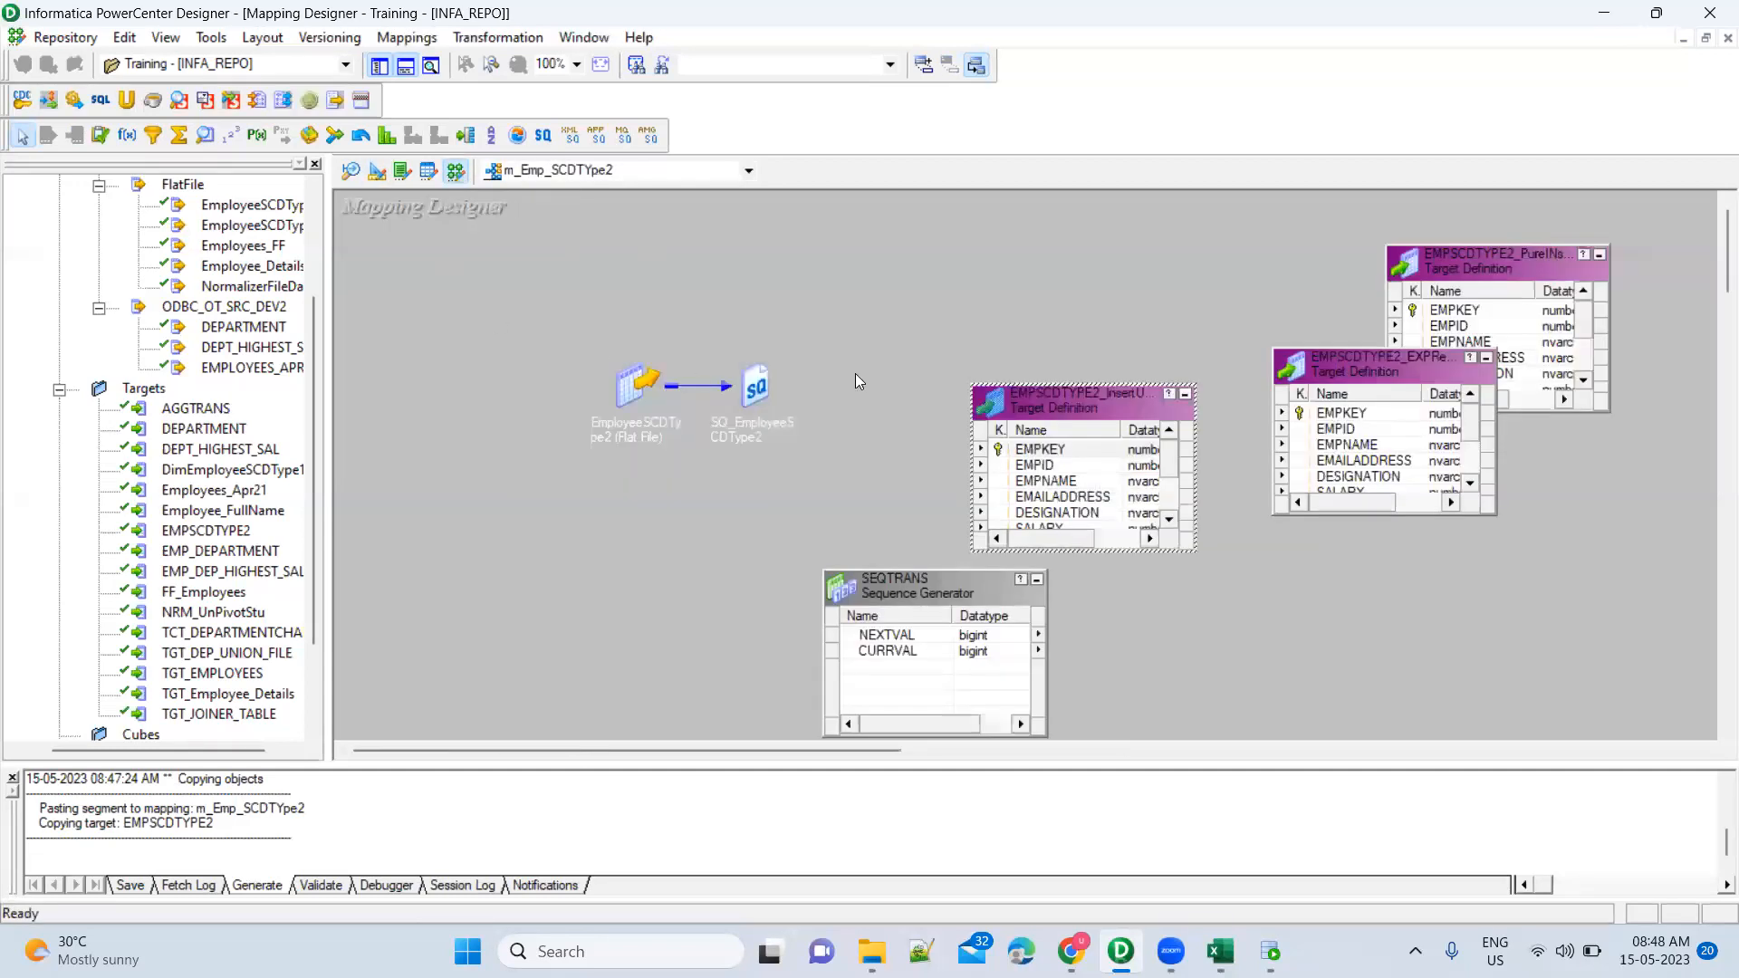
{"action": "right_click", "coordinate": [872, 263]}
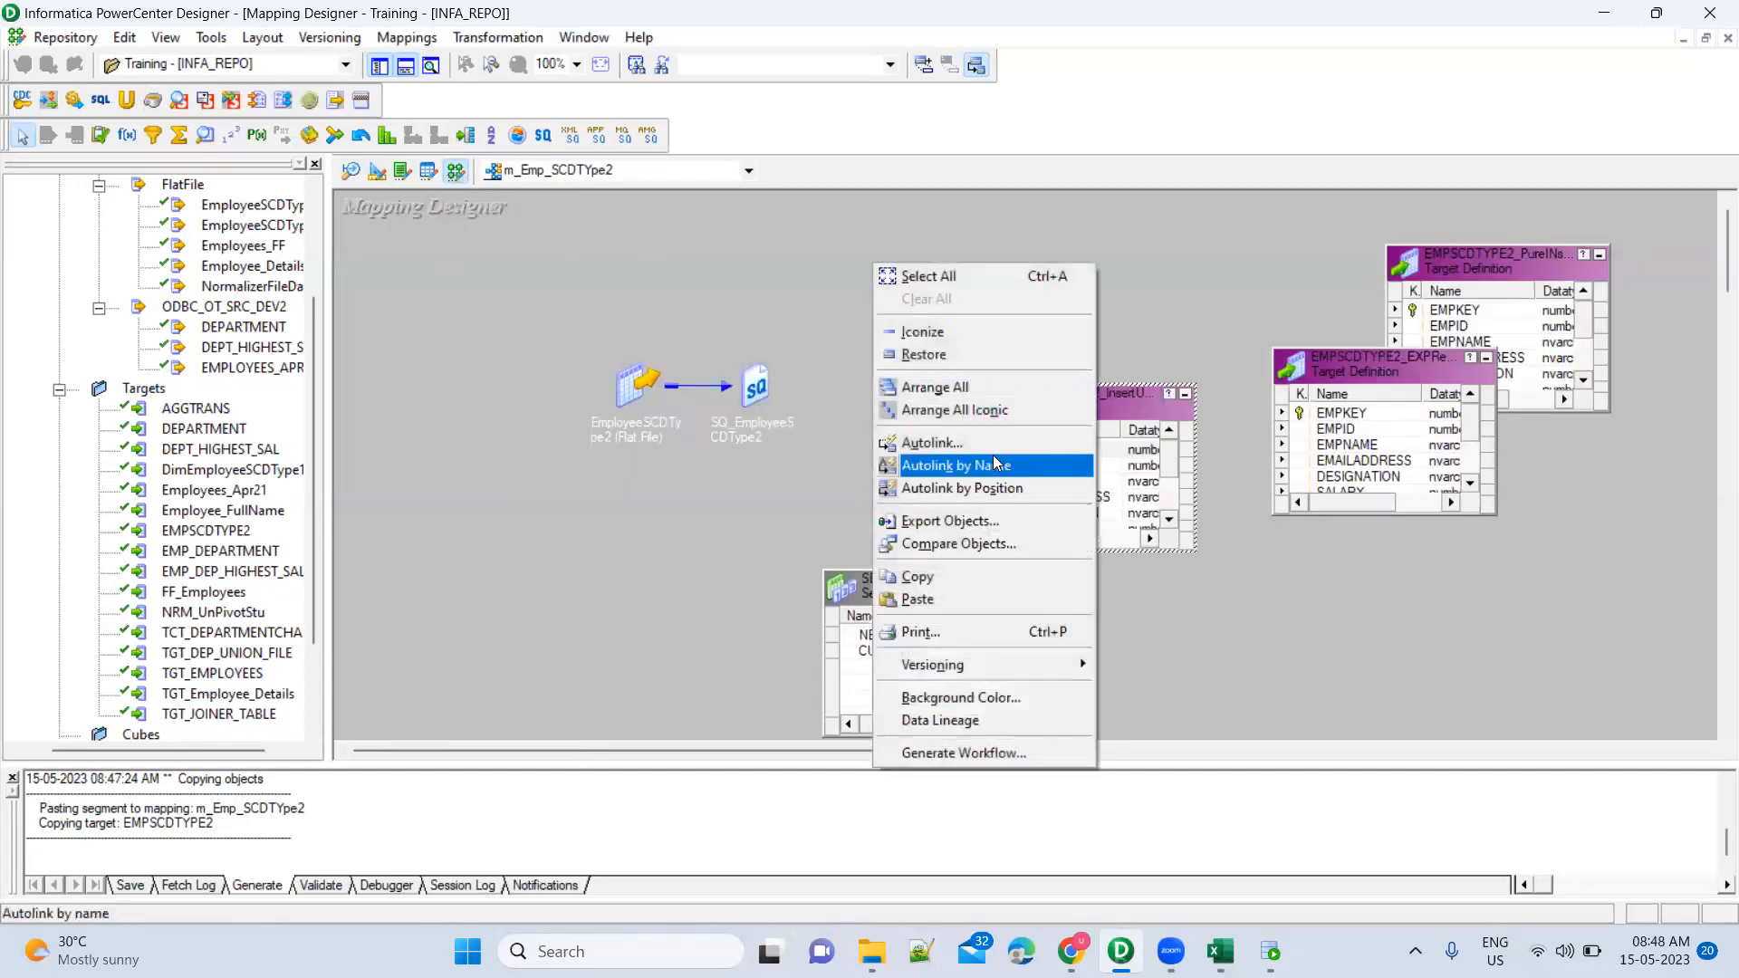
{"action": "left_click", "coordinate": [994, 411]}
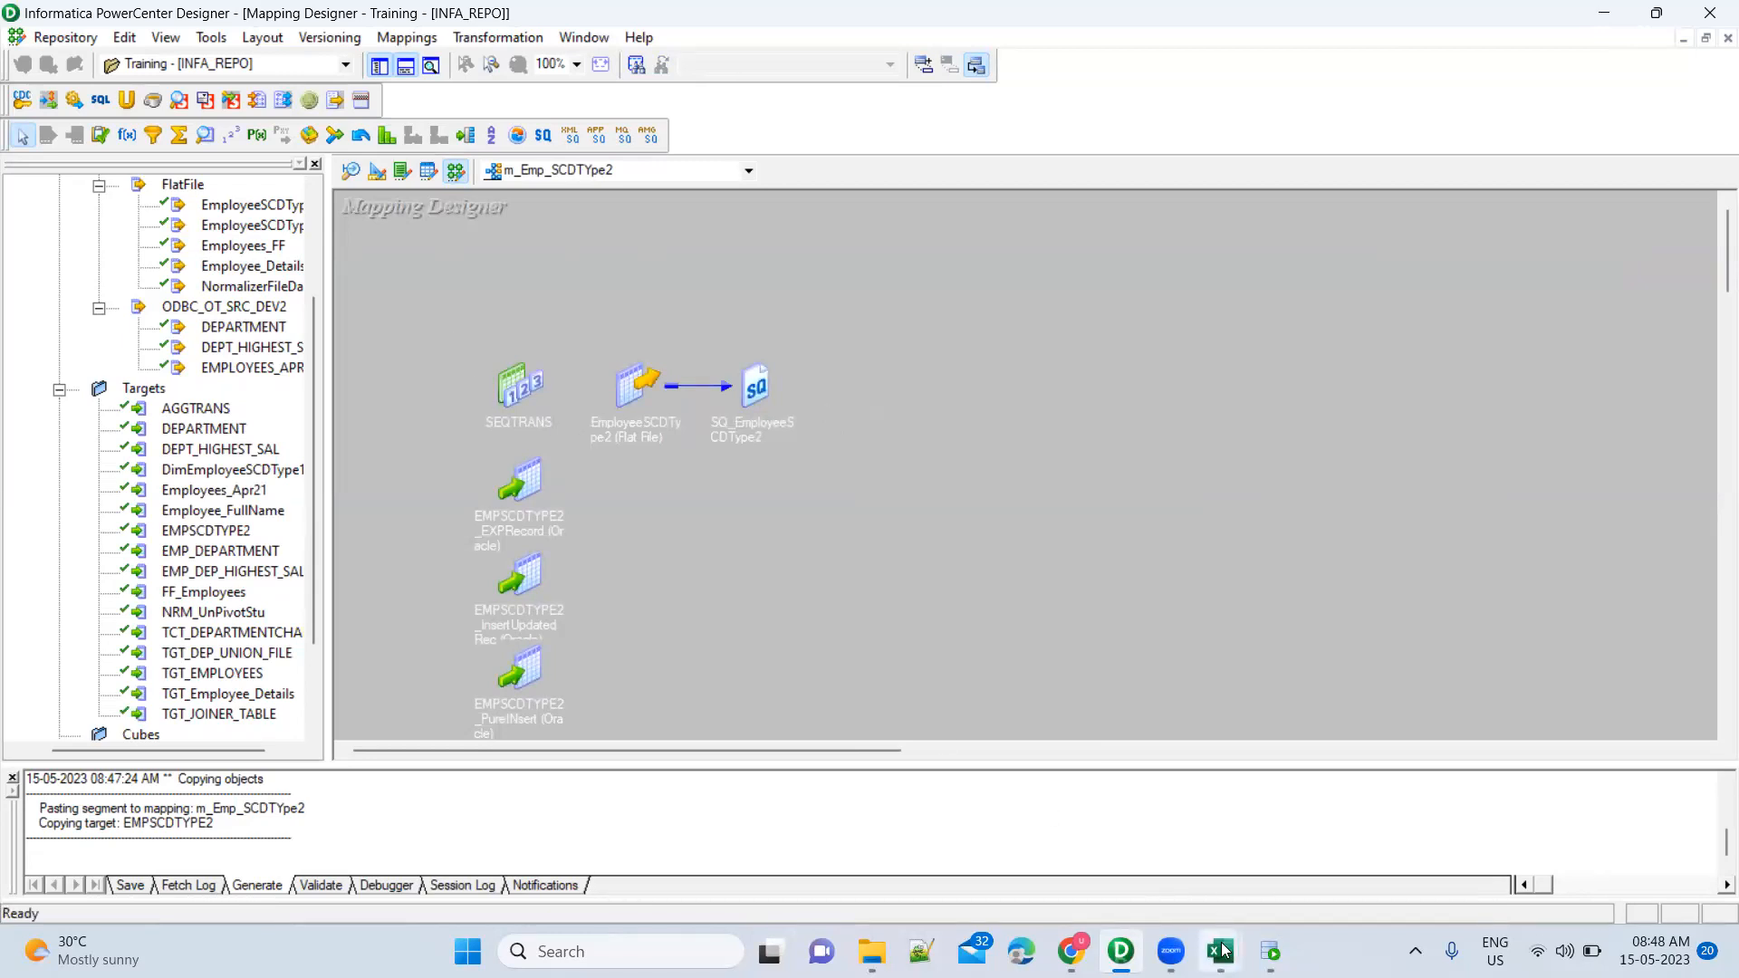
Switch to the Book1 Excel workbook, examine the planned mapping flow on Sheet2, and return to PowerCenter Designer
{"action": "mouse_move", "coordinate": [1220, 951]}
{"action": "mouse_move", "coordinate": [1221, 951]}
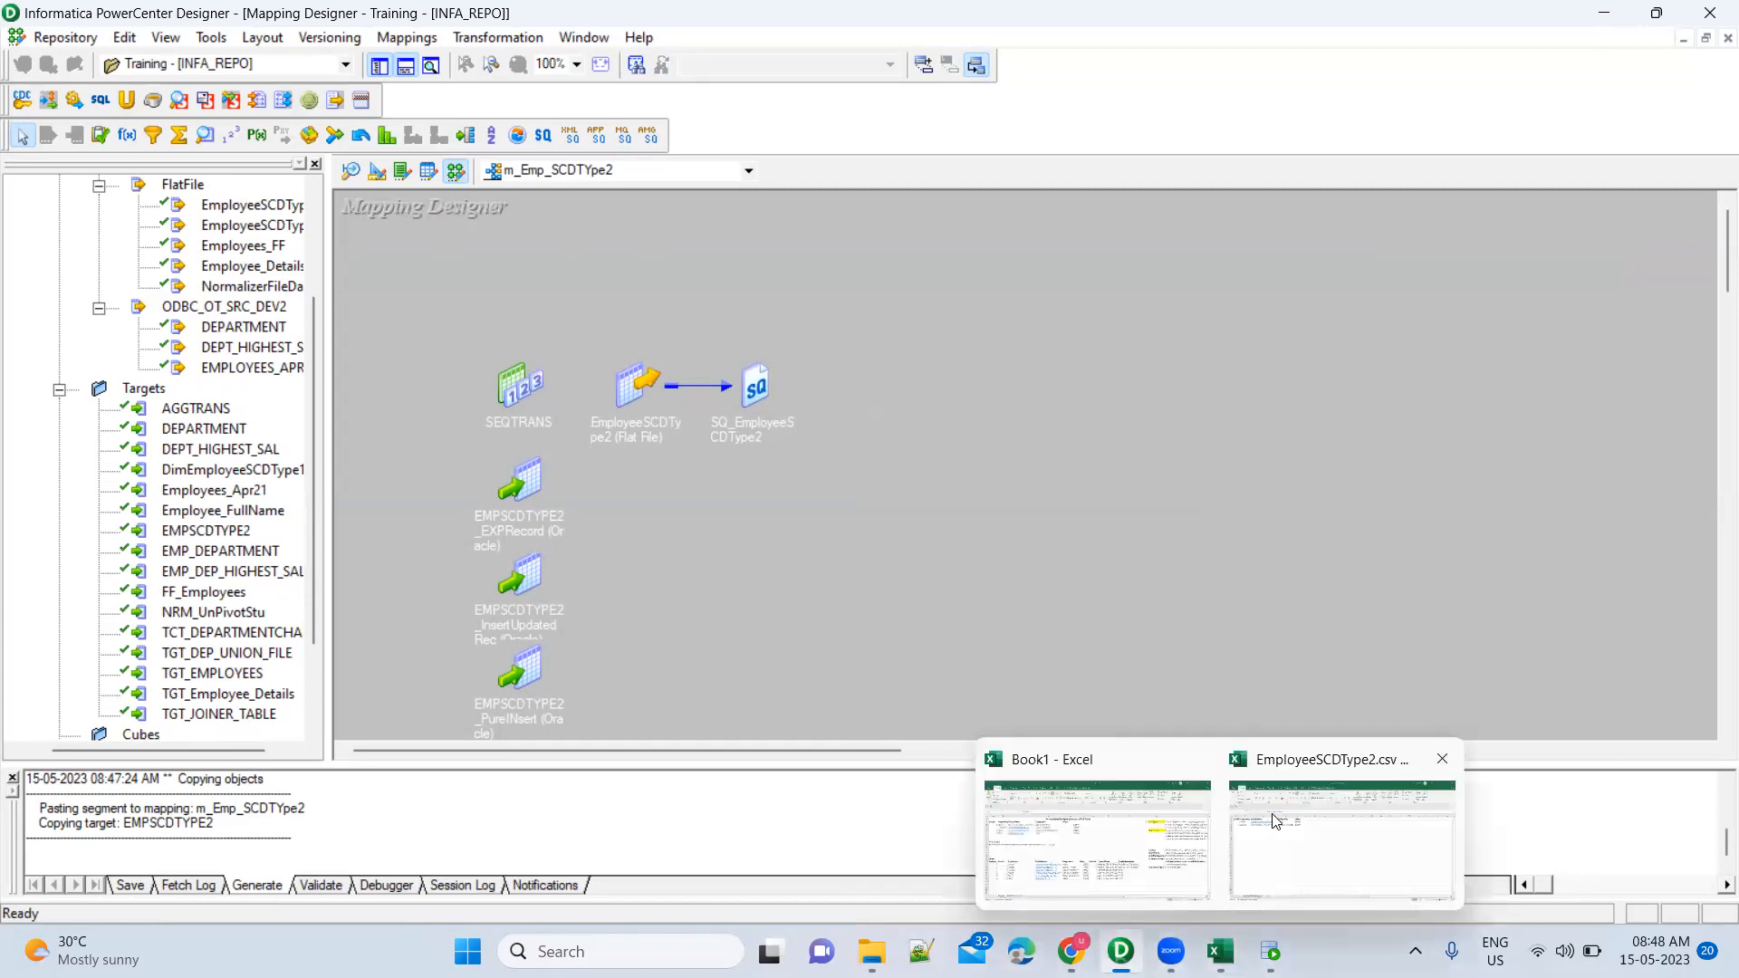
{"action": "left_click", "coordinate": [1147, 839]}
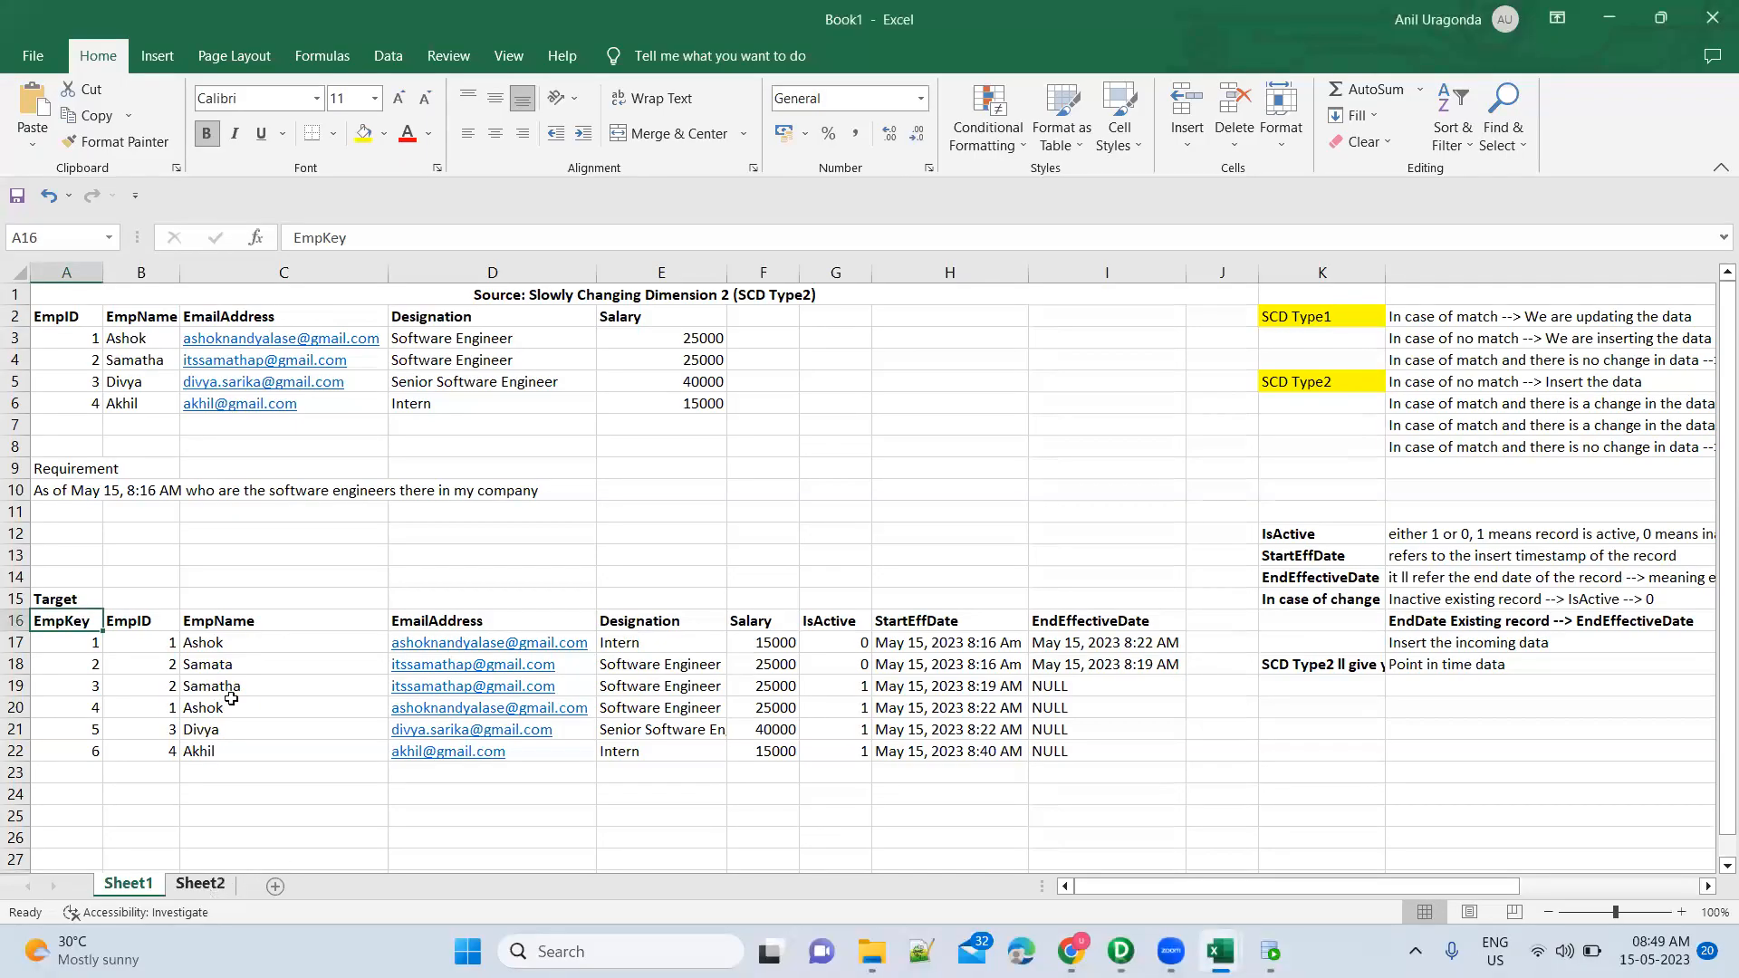
{"action": "left_click", "coordinate": [209, 891]}
{"action": "left_click", "coordinate": [759, 344]}
{"action": "left_click", "coordinate": [563, 438]}
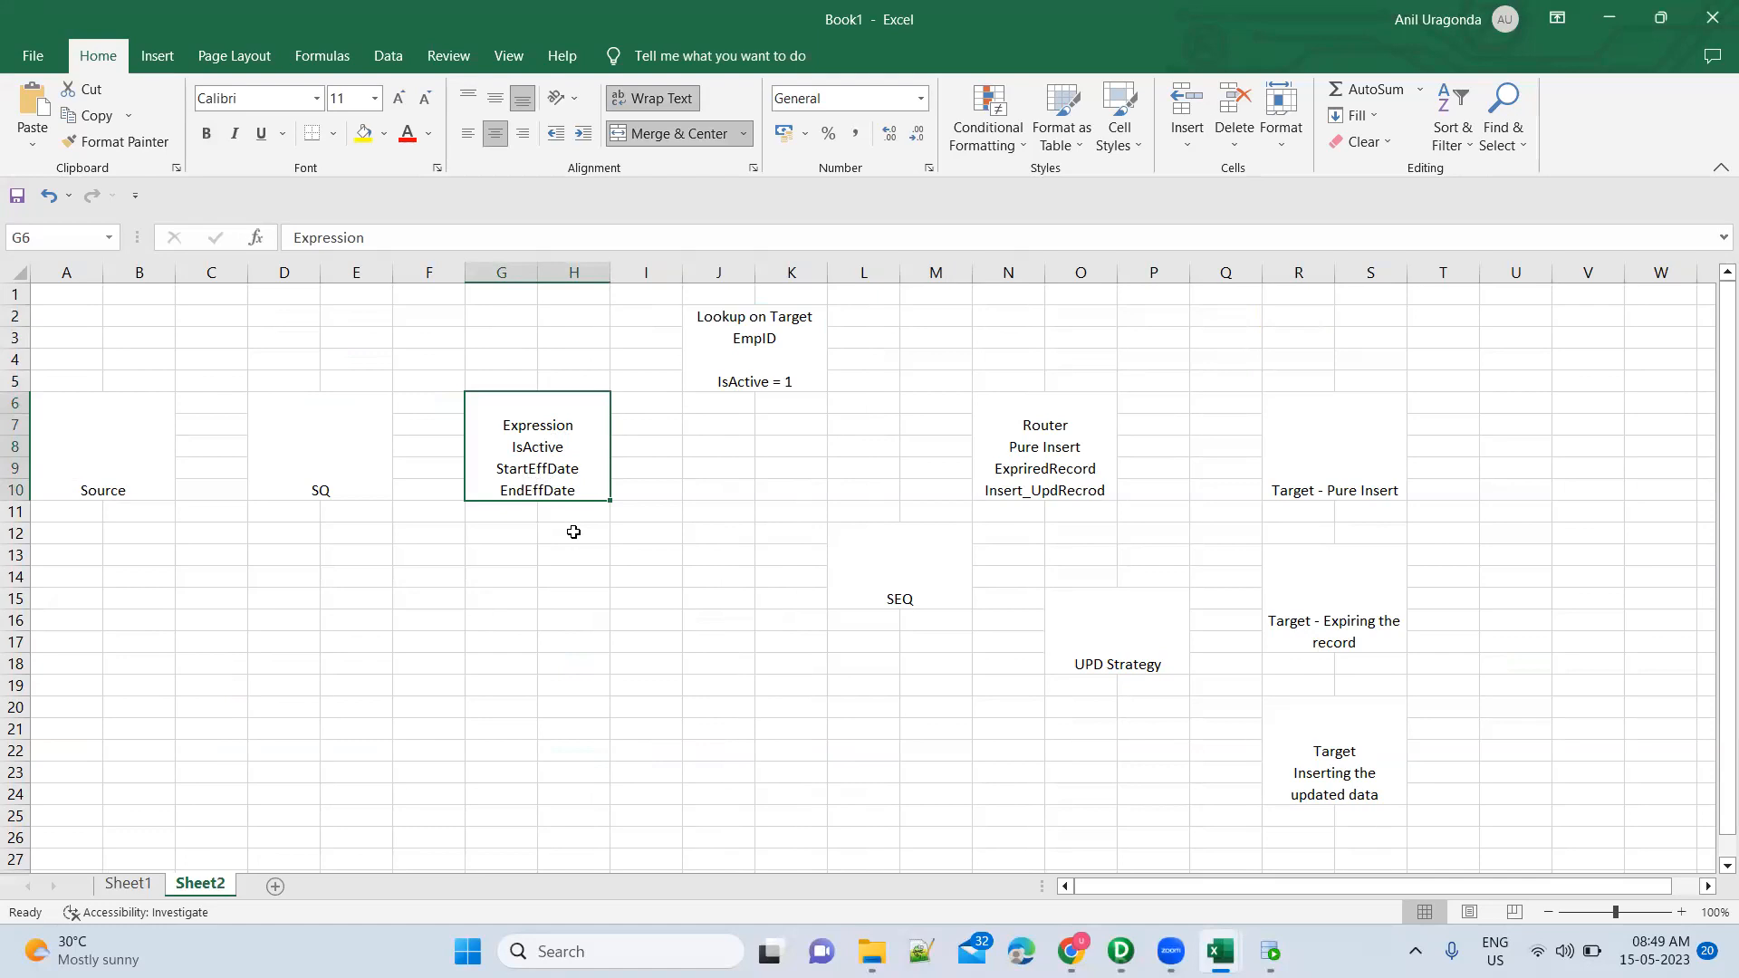
{"action": "key", "text": "alt+Tab"}
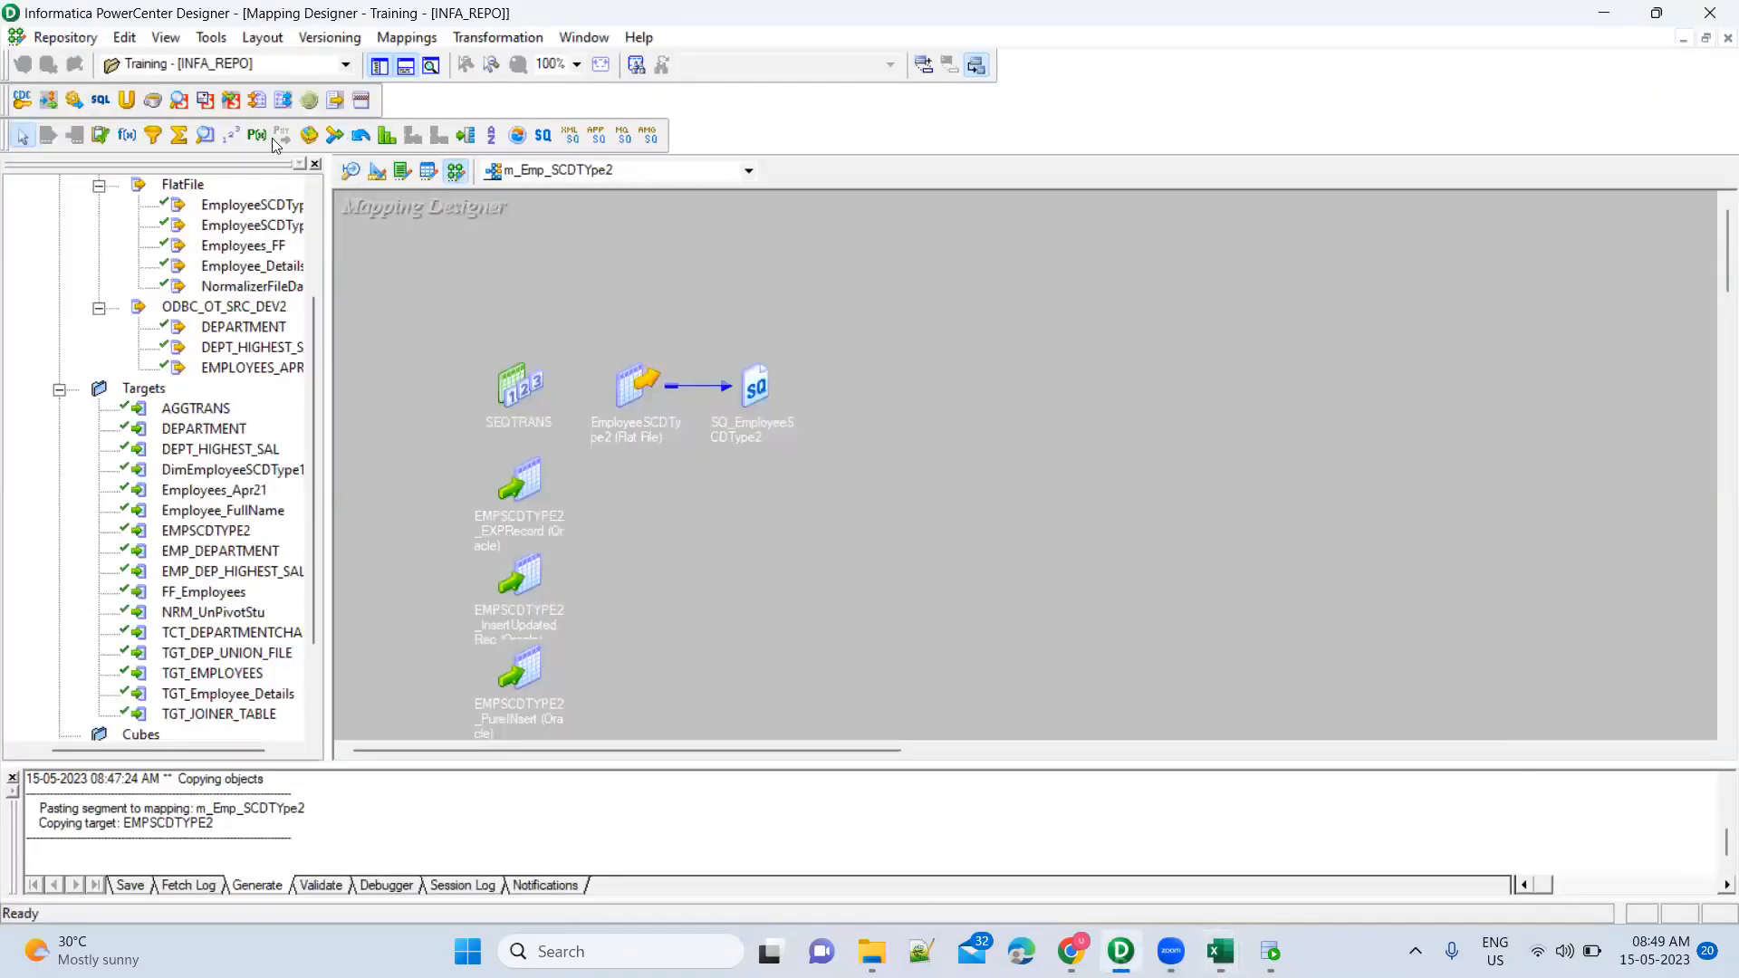
Add a Lookup transformation on the EMPSCDTYPE2 target table to the right of the source qualifier and open its transformation settings
{"action": "left_click", "coordinate": [205, 135]}
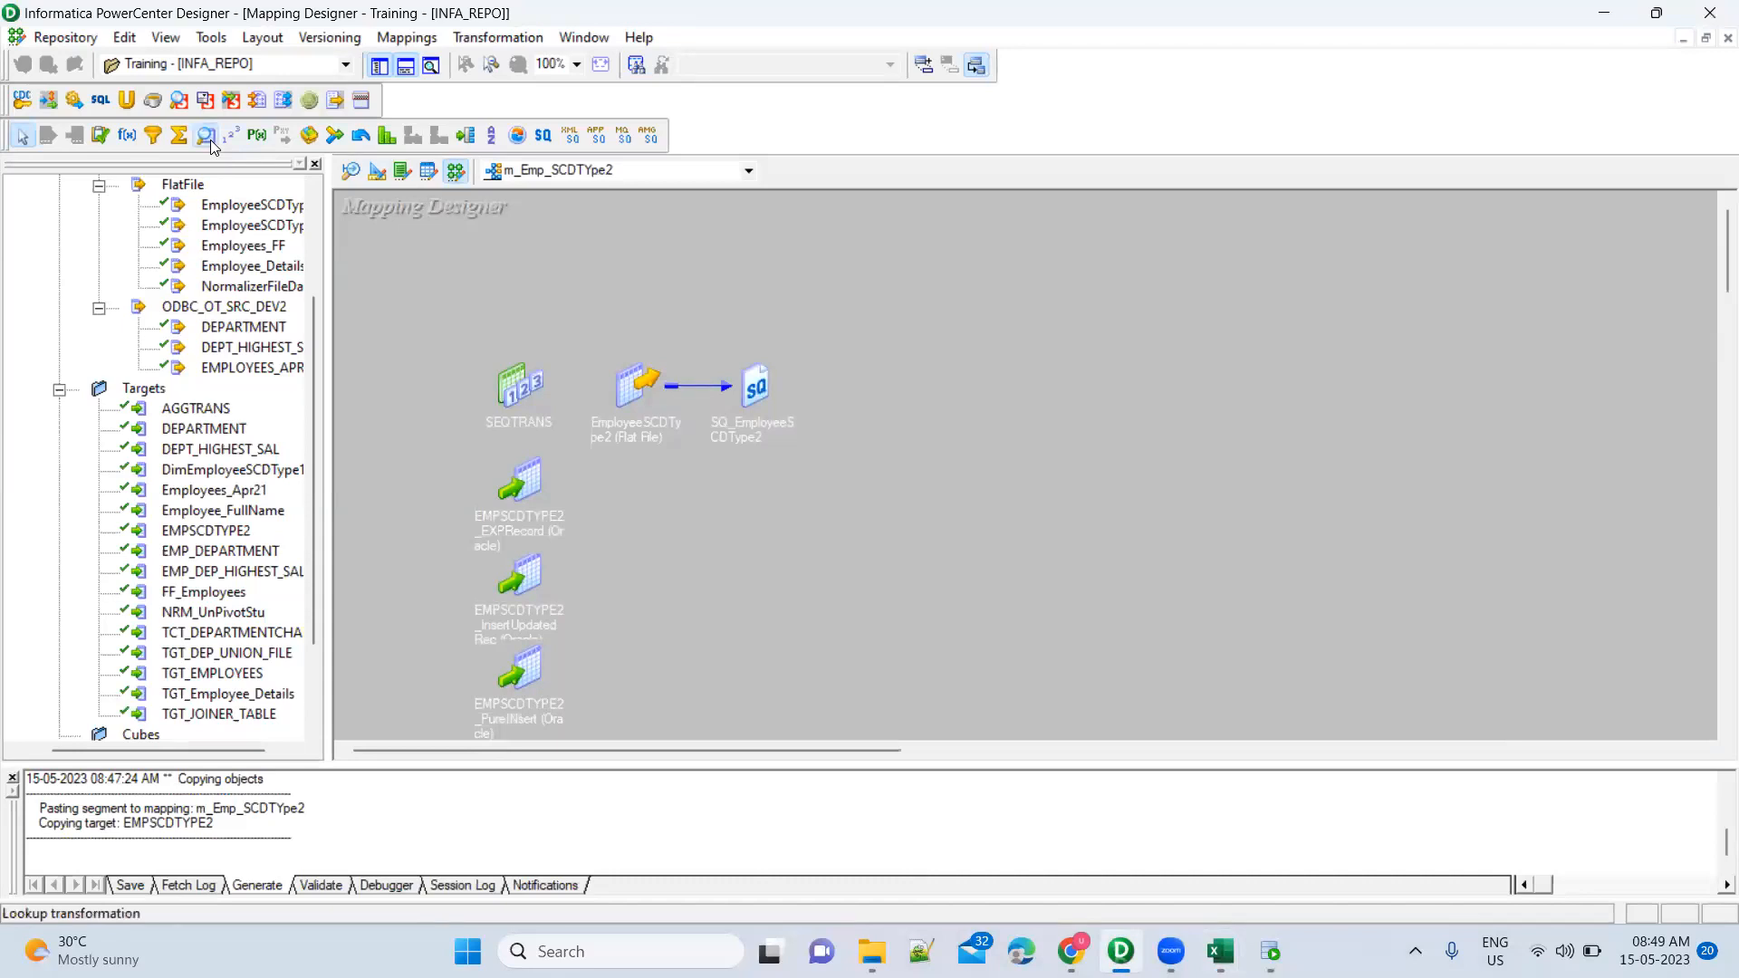
{"action": "left_click", "coordinate": [958, 305]}
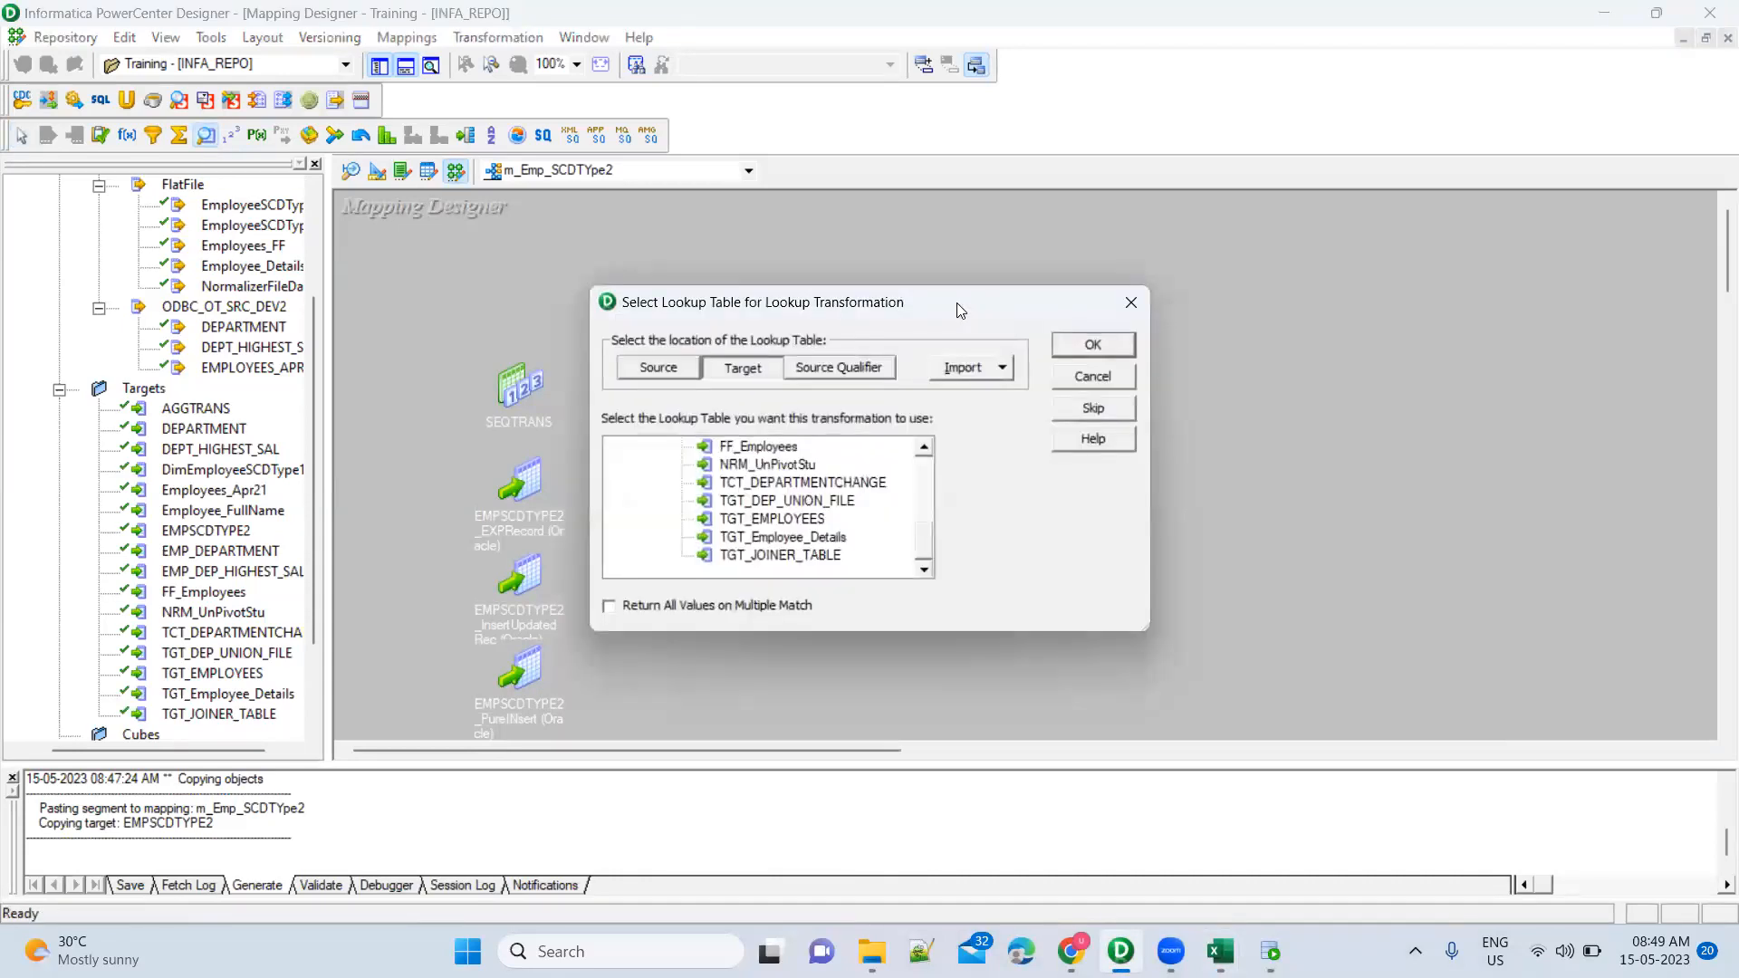
{"action": "left_click", "coordinate": [796, 527]}
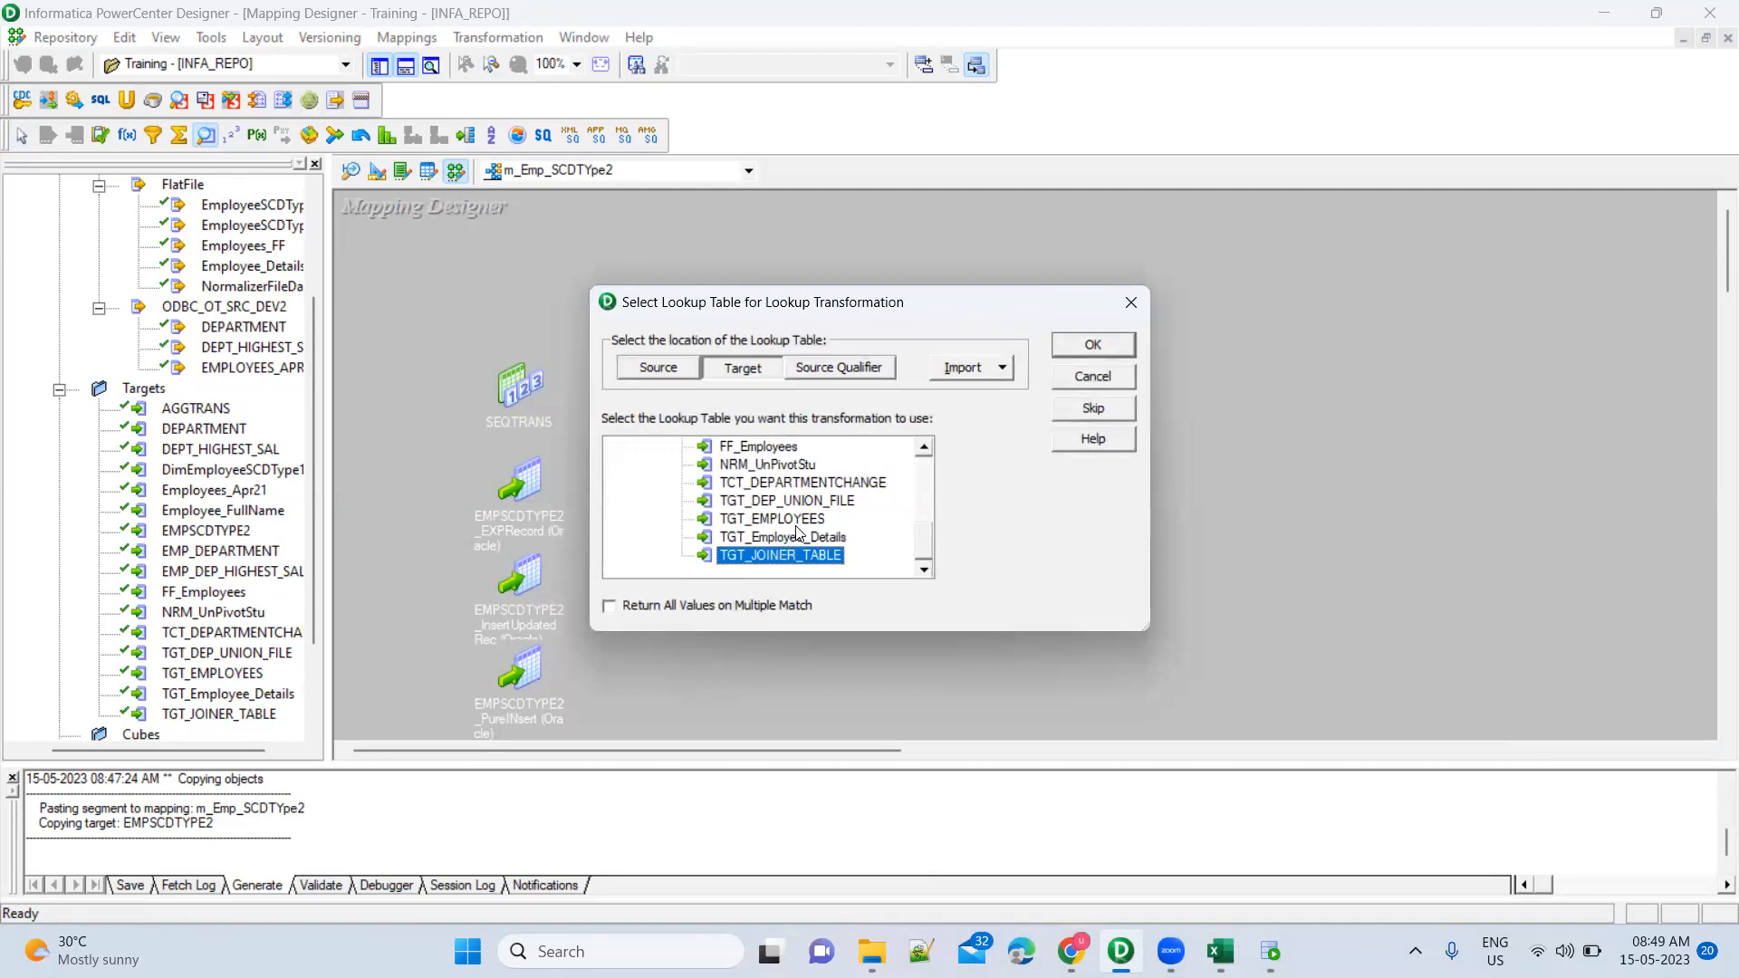
{"action": "left_click", "coordinate": [924, 447]}
{"action": "left_click", "coordinate": [924, 447]}
{"action": "left_click", "coordinate": [924, 448]}
{"action": "left_click", "coordinate": [924, 447]}
{"action": "left_click", "coordinate": [924, 447]}
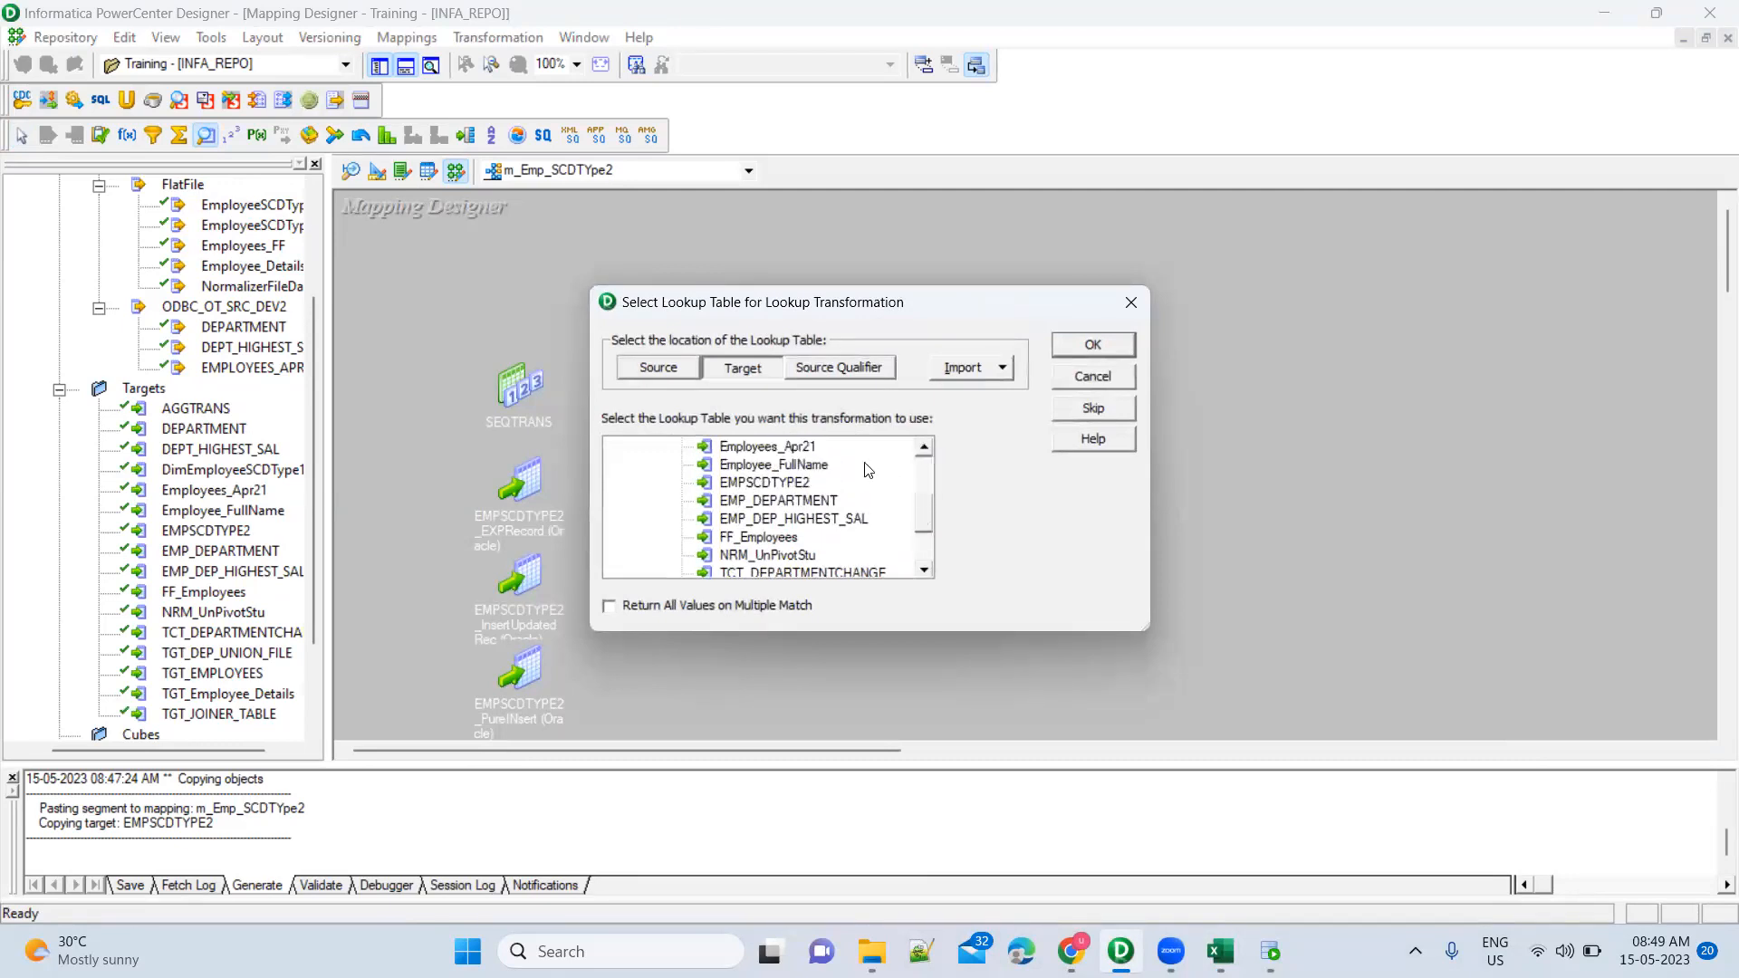
{"action": "left_click", "coordinate": [801, 484]}
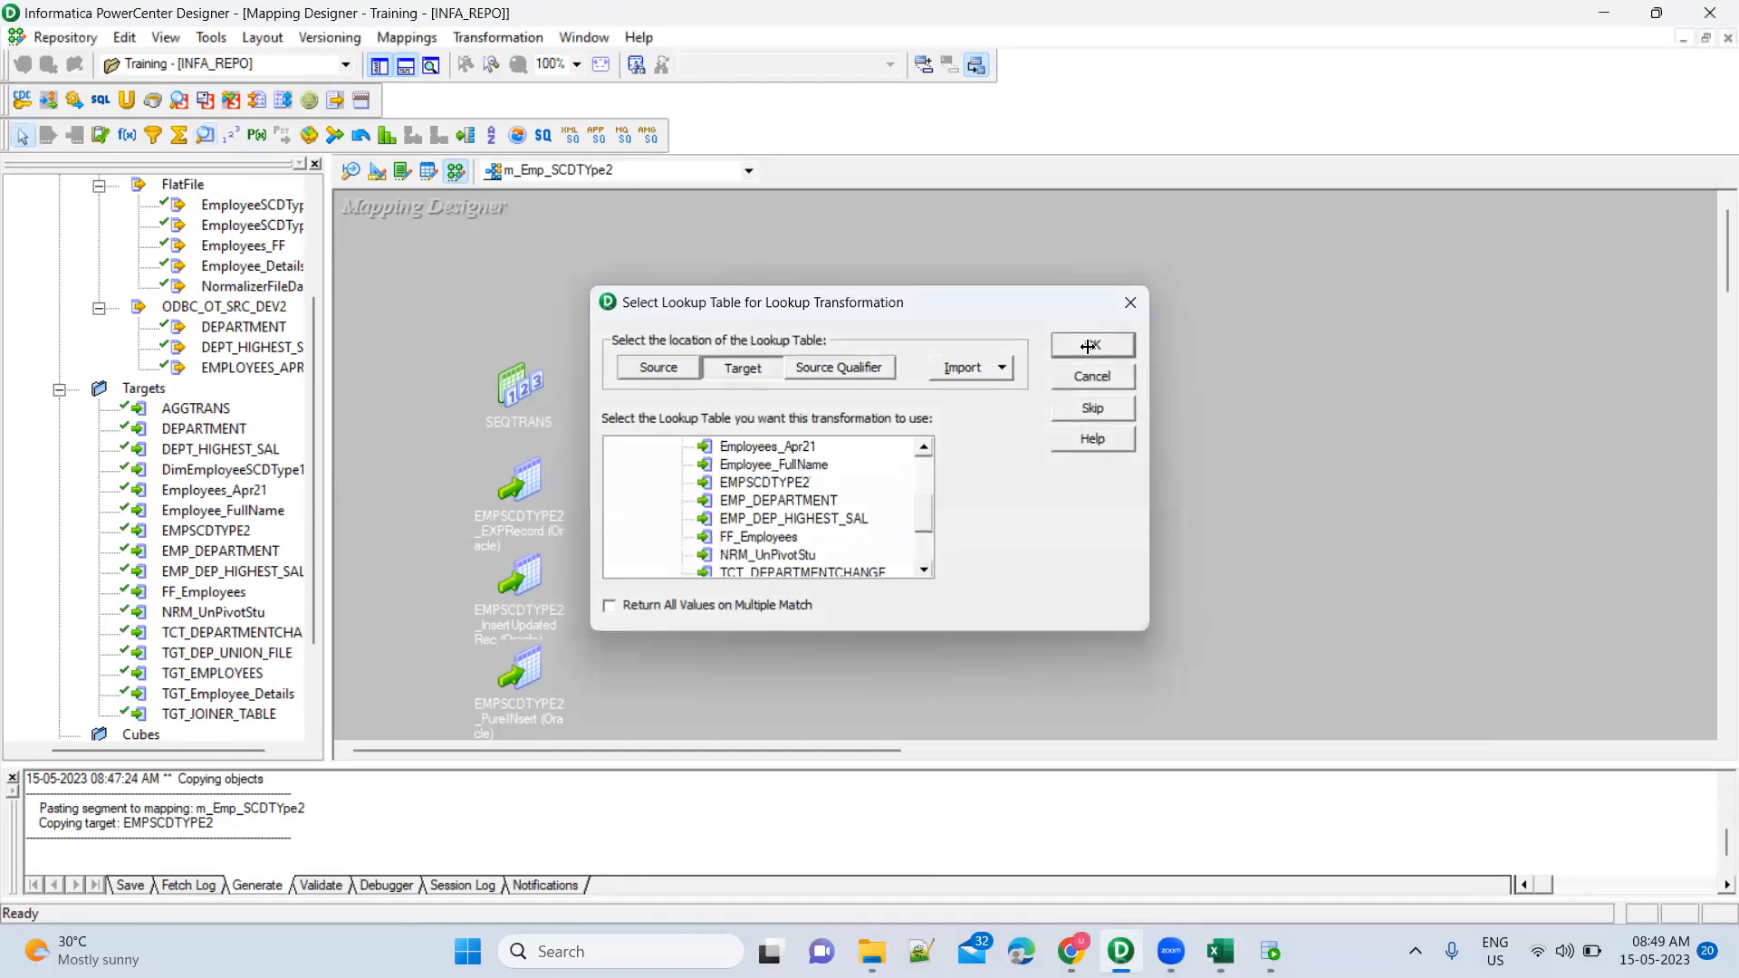
{"action": "left_click", "coordinate": [1091, 347]}
{"action": "double_click", "coordinate": [1043, 330]}
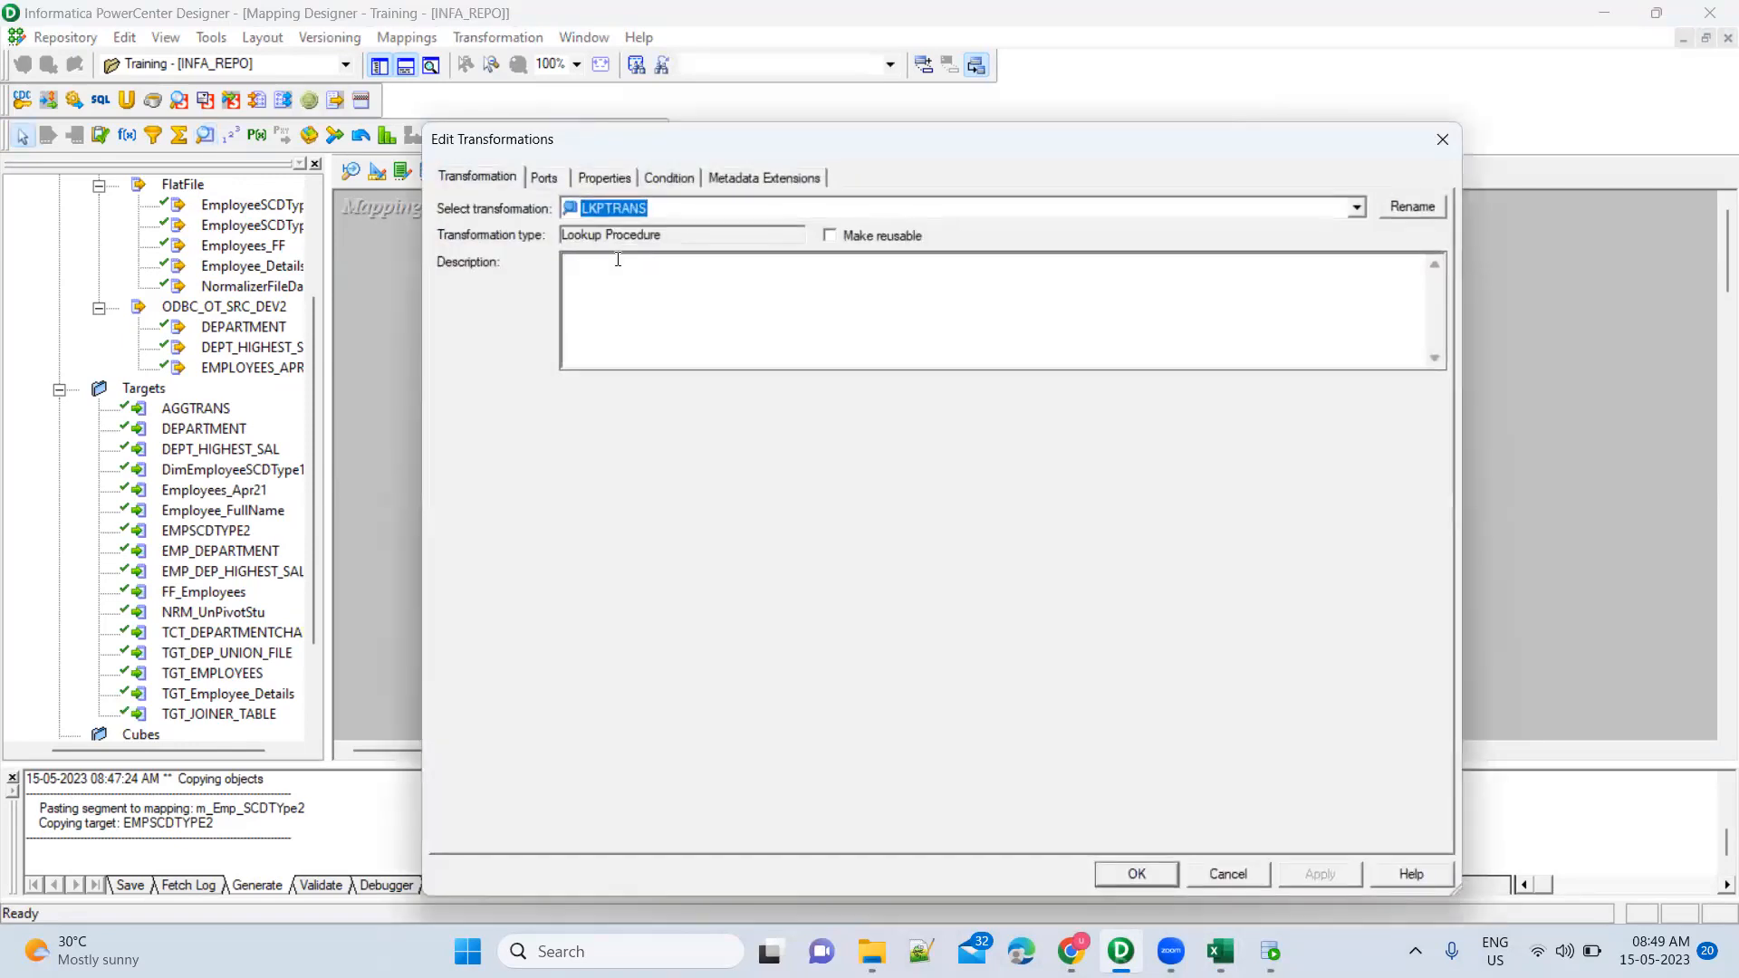
{"action": "left_click", "coordinate": [554, 175]}
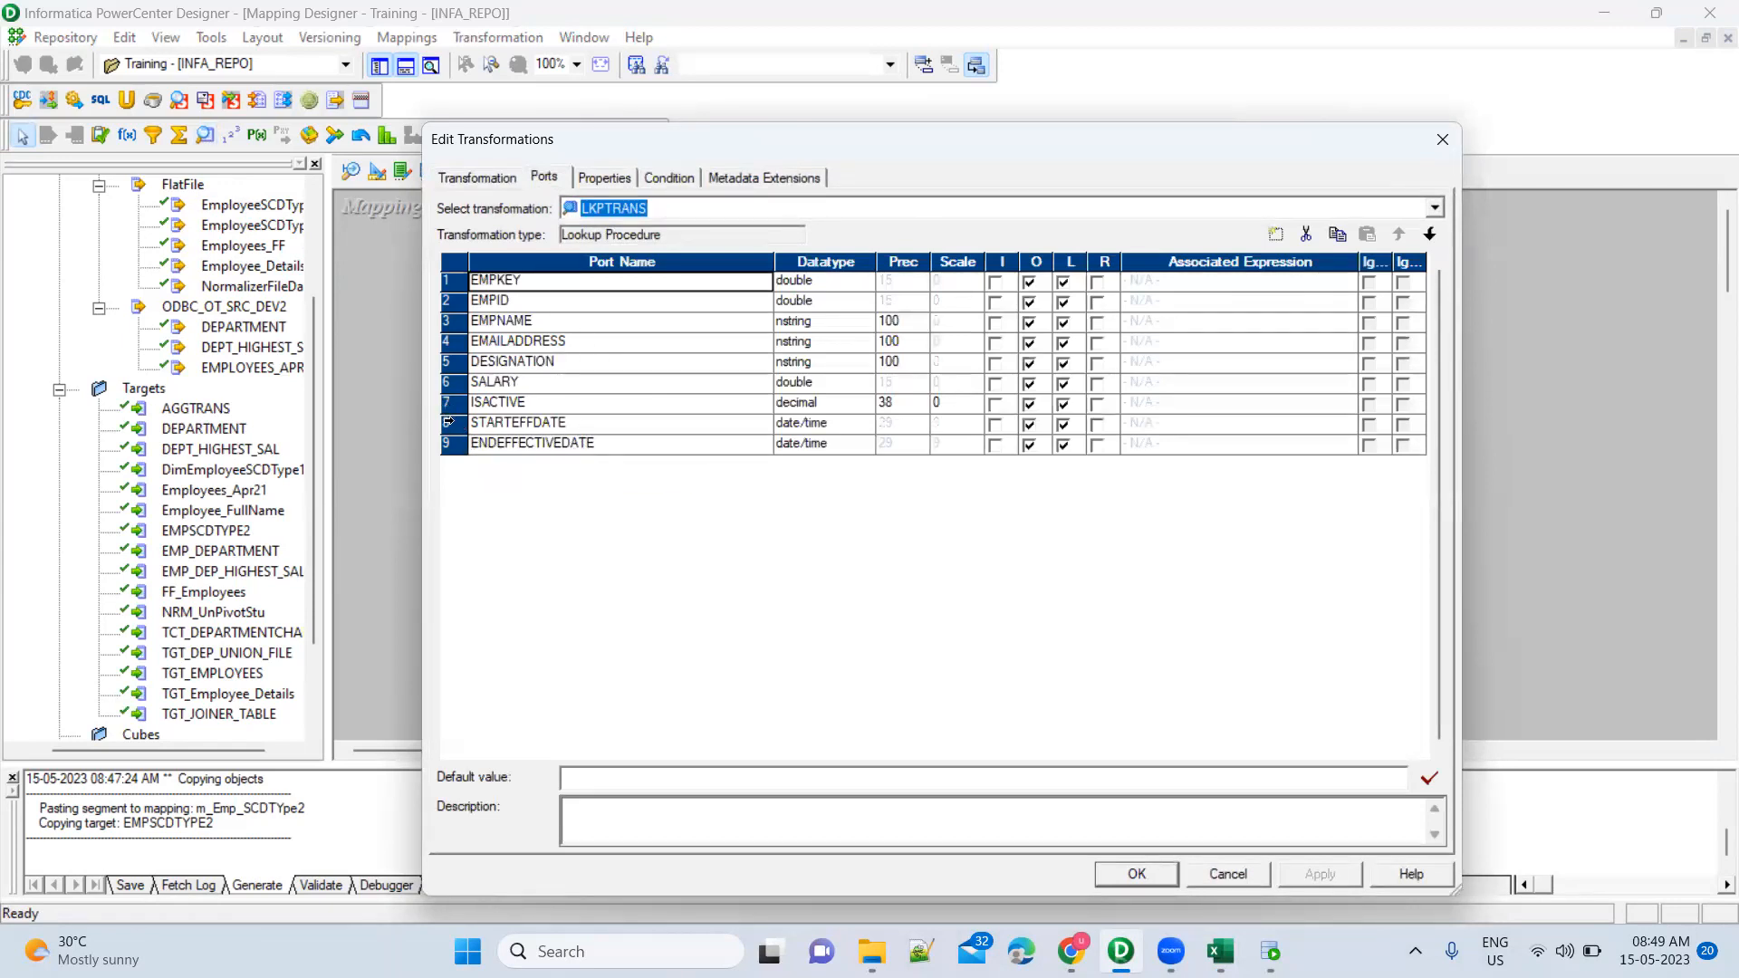
{"action": "left_click", "coordinate": [448, 422]}
{"action": "key", "text": "Down"}
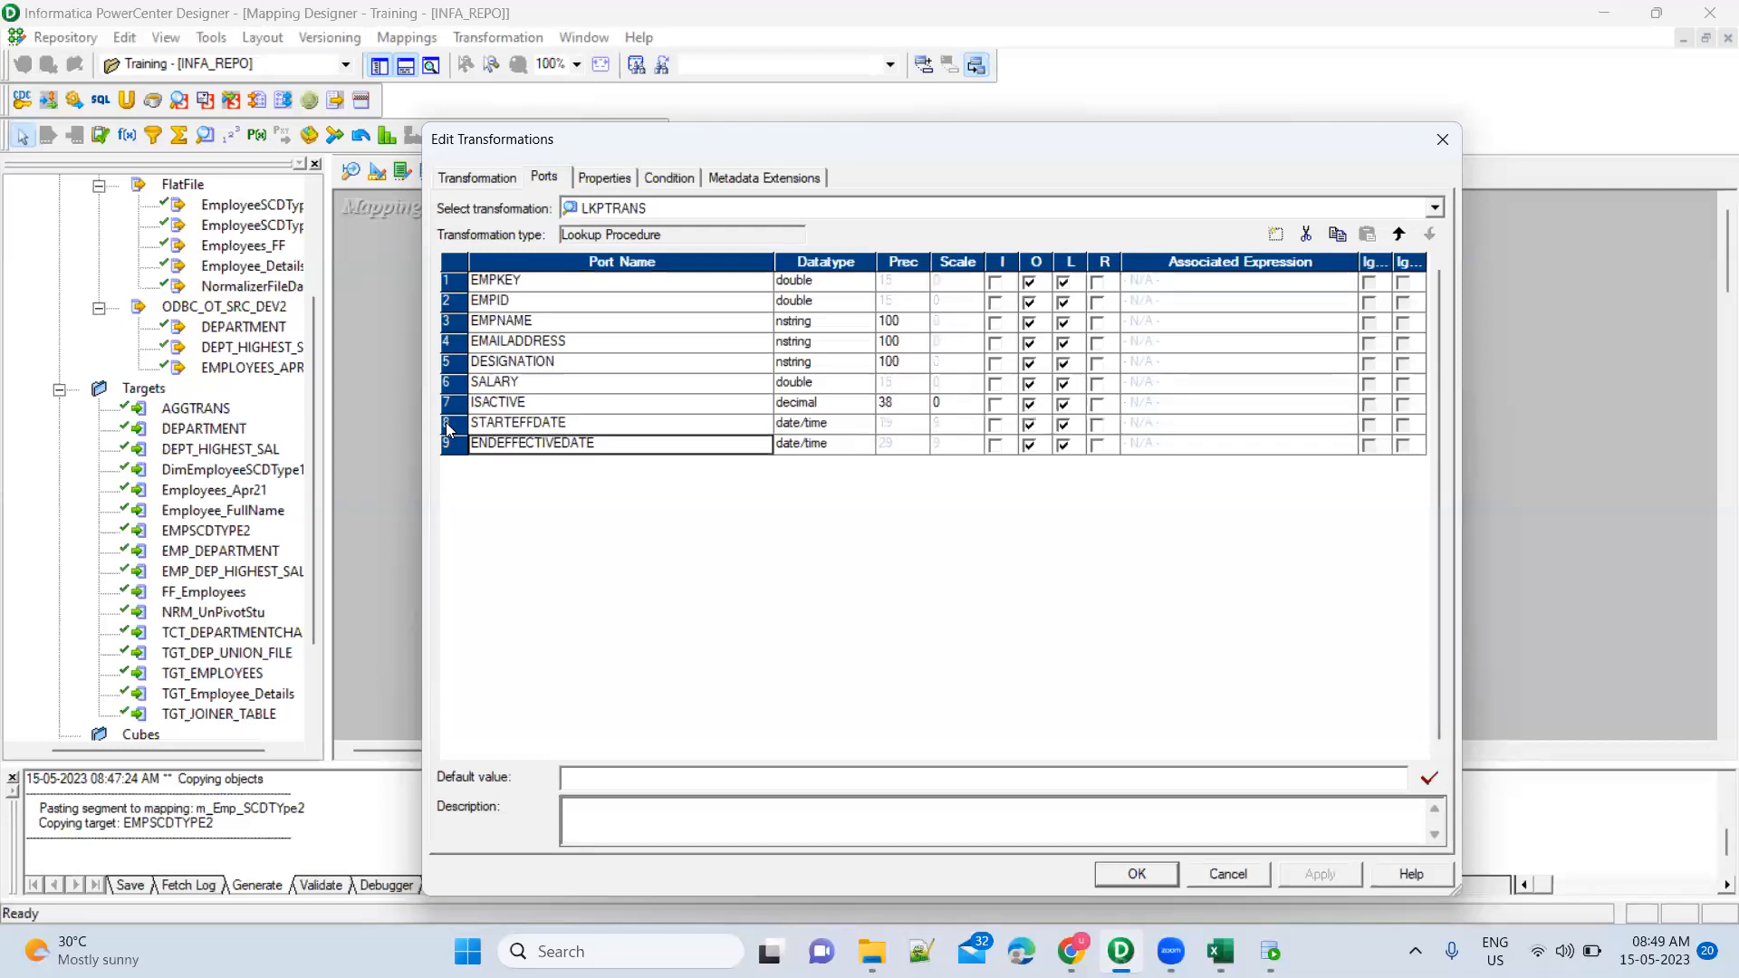
{"action": "left_click", "coordinate": [448, 424]}
{"action": "left_click", "coordinate": [448, 442], "text": "shift"}
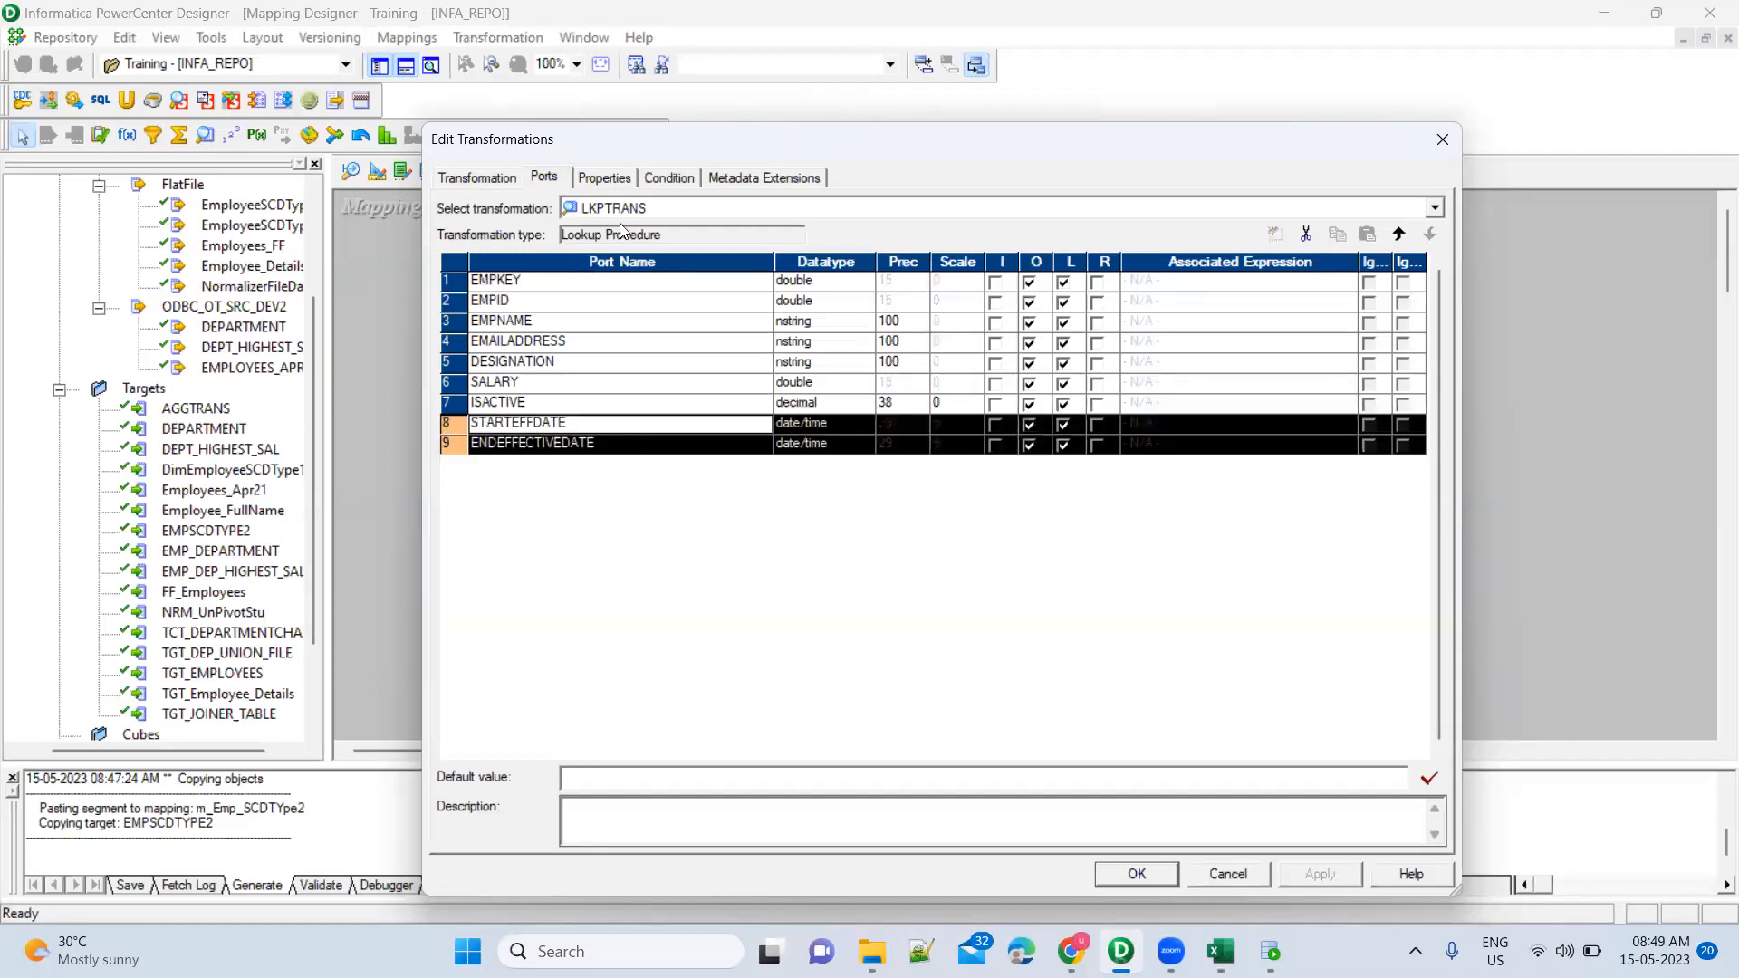
{"action": "left_click", "coordinate": [672, 178]}
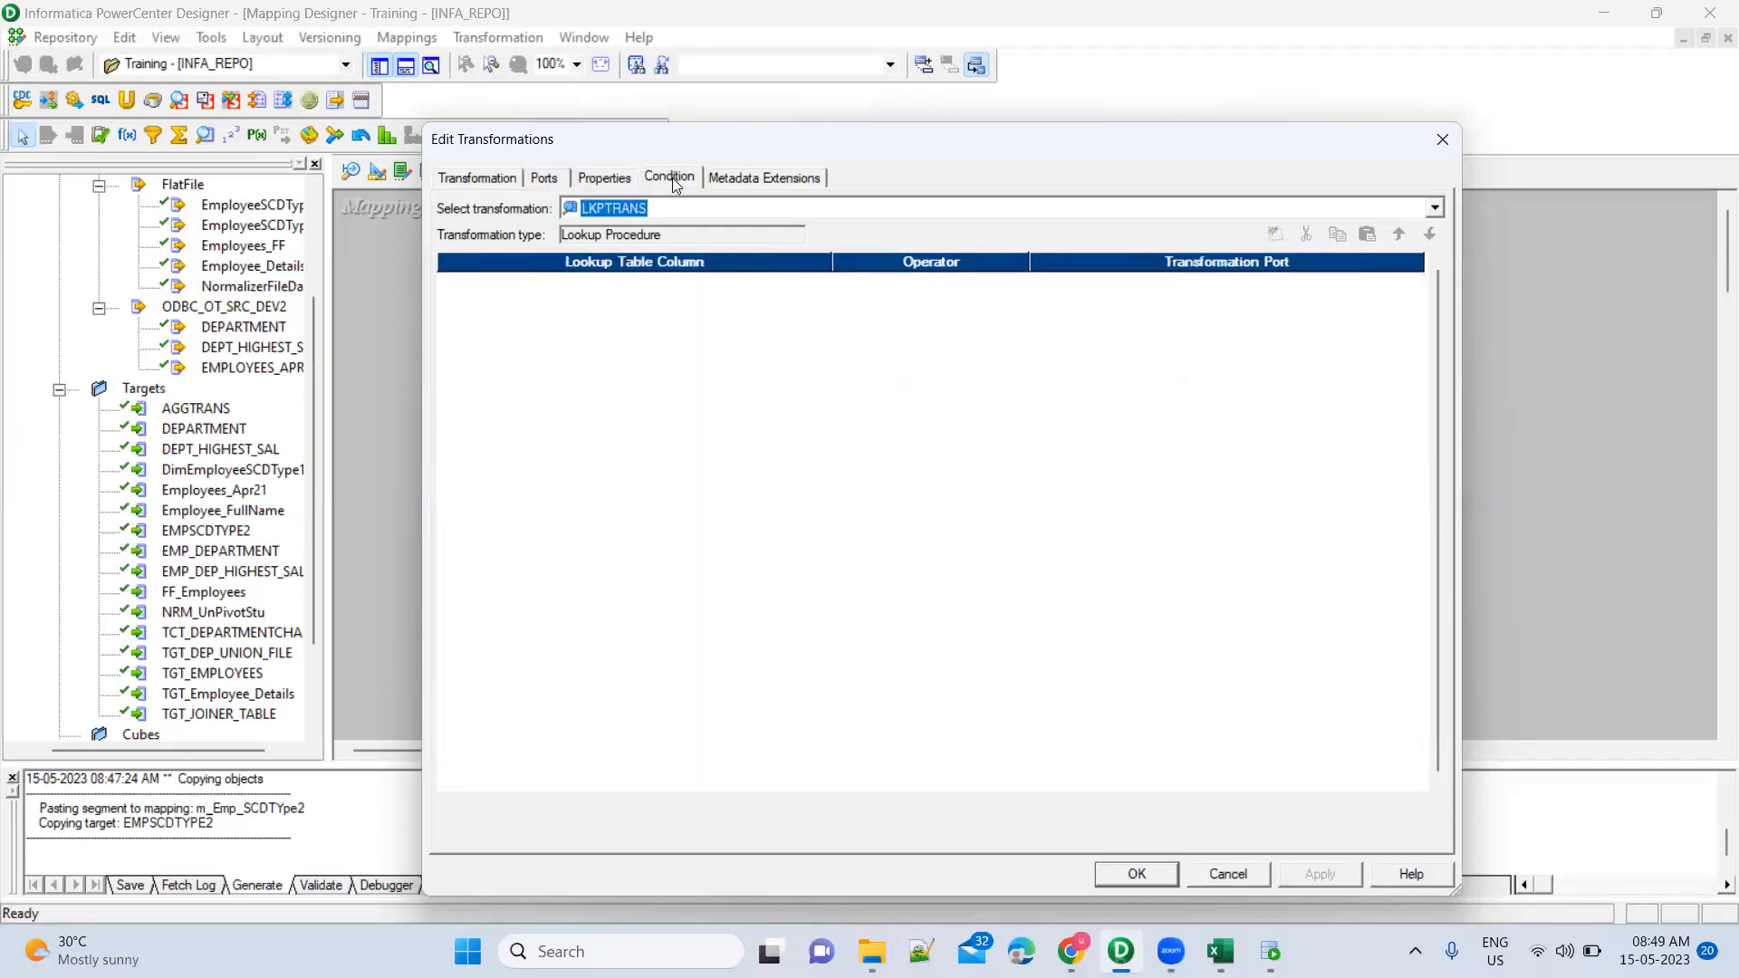
{"action": "left_click", "coordinate": [620, 178]}
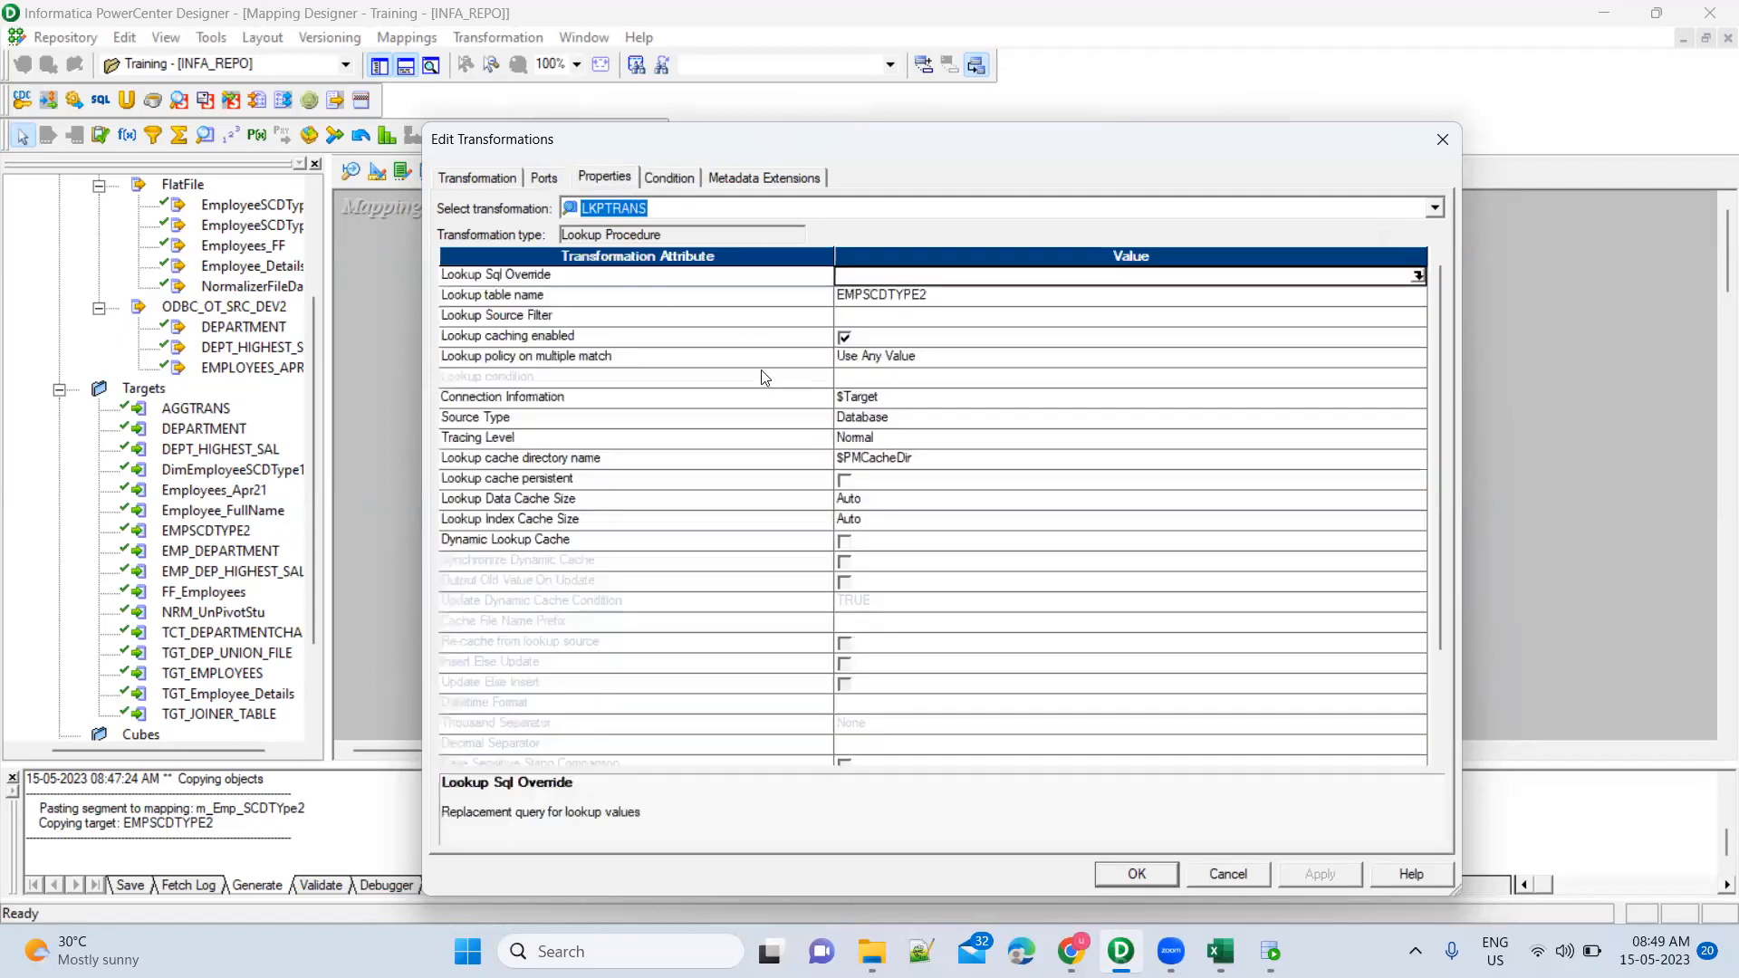
{"action": "left_click", "coordinate": [879, 324]}
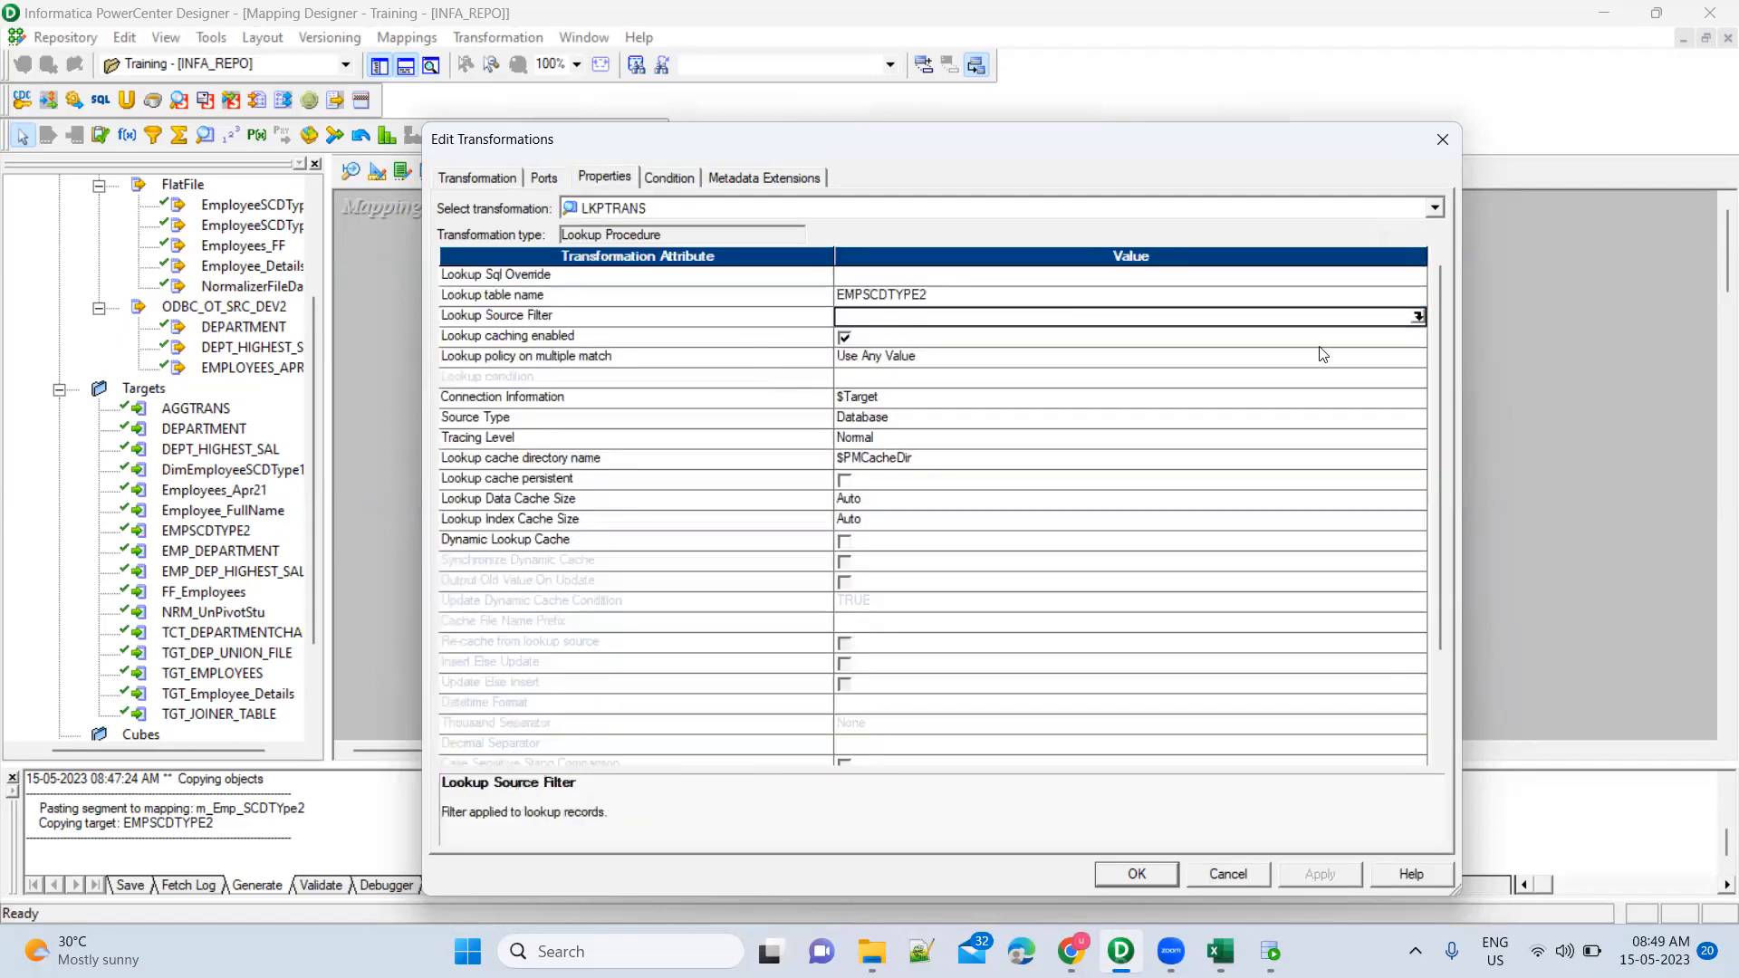
{"action": "left_click", "coordinate": [1417, 317]}
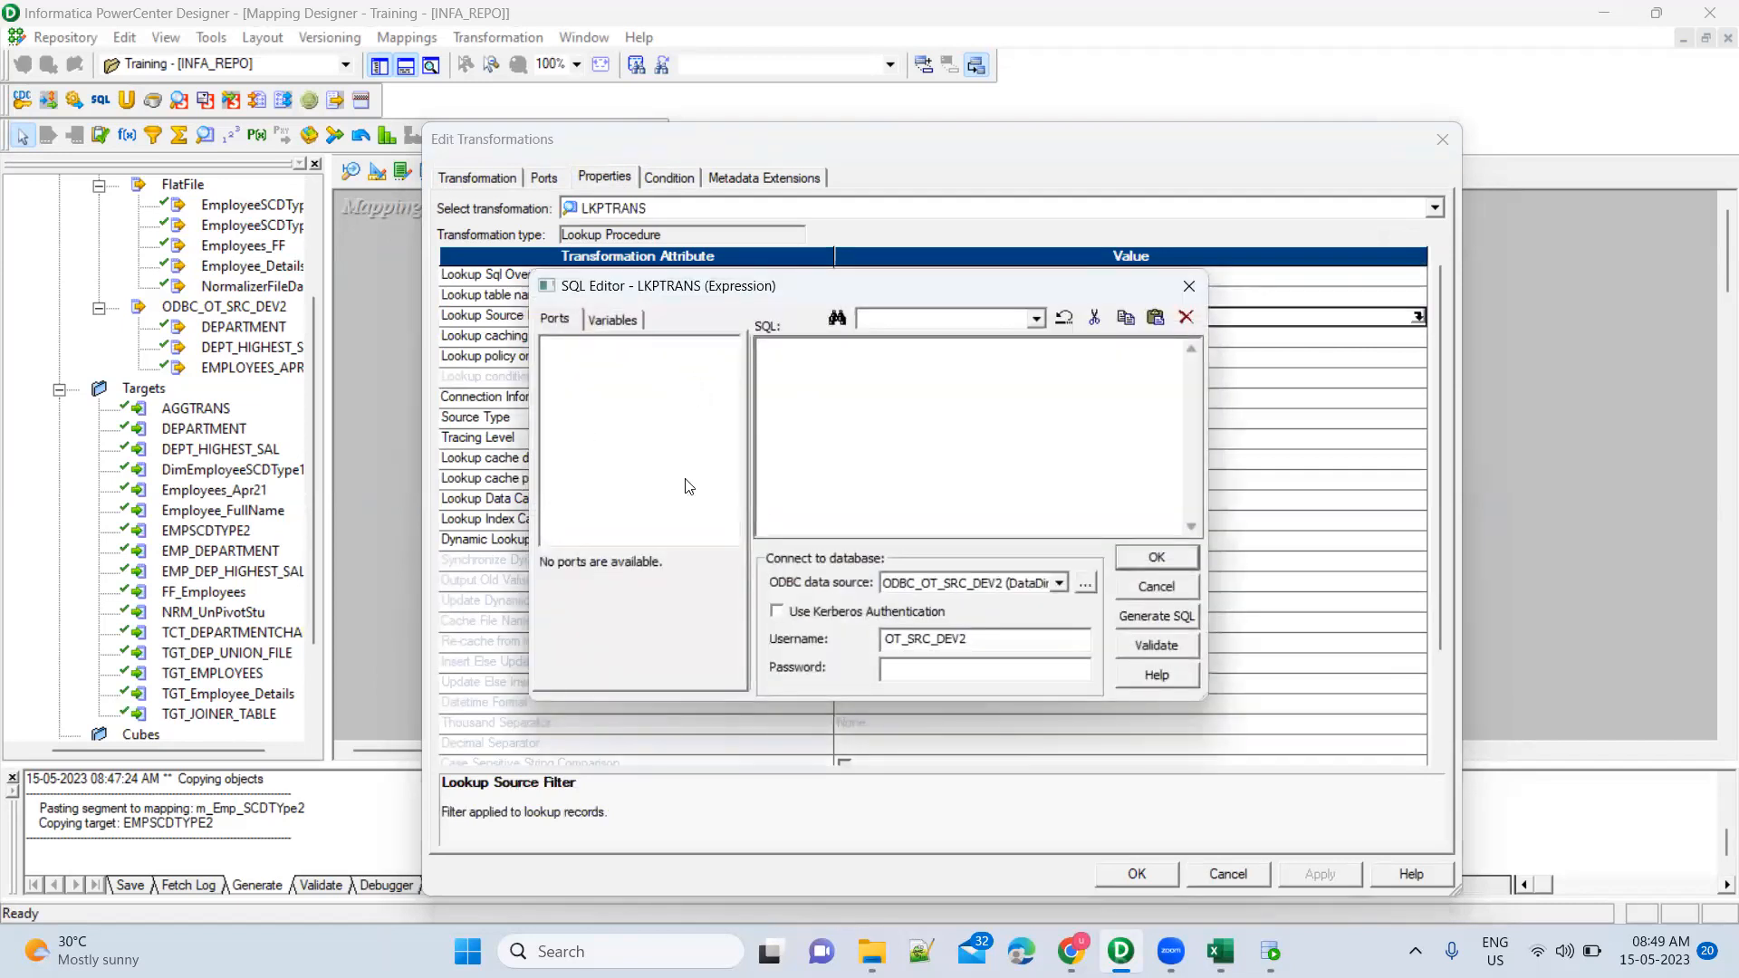
{"action": "left_click", "coordinate": [1150, 587]}
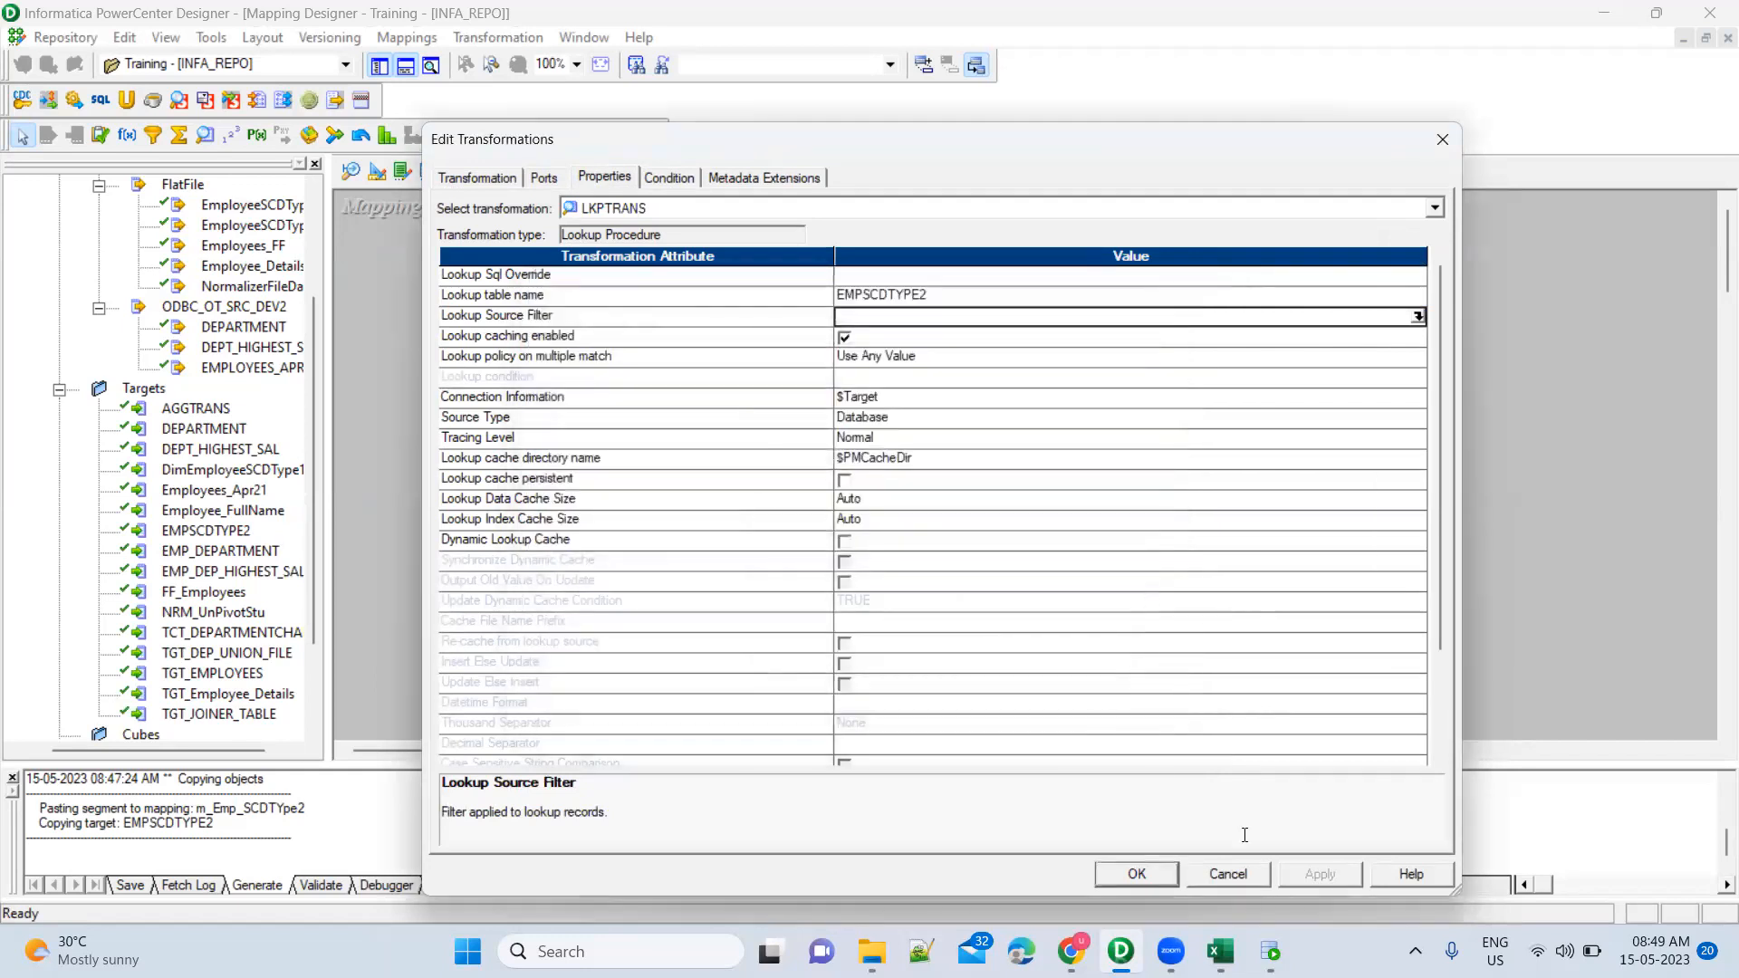
{"action": "left_click", "coordinate": [1228, 874]}
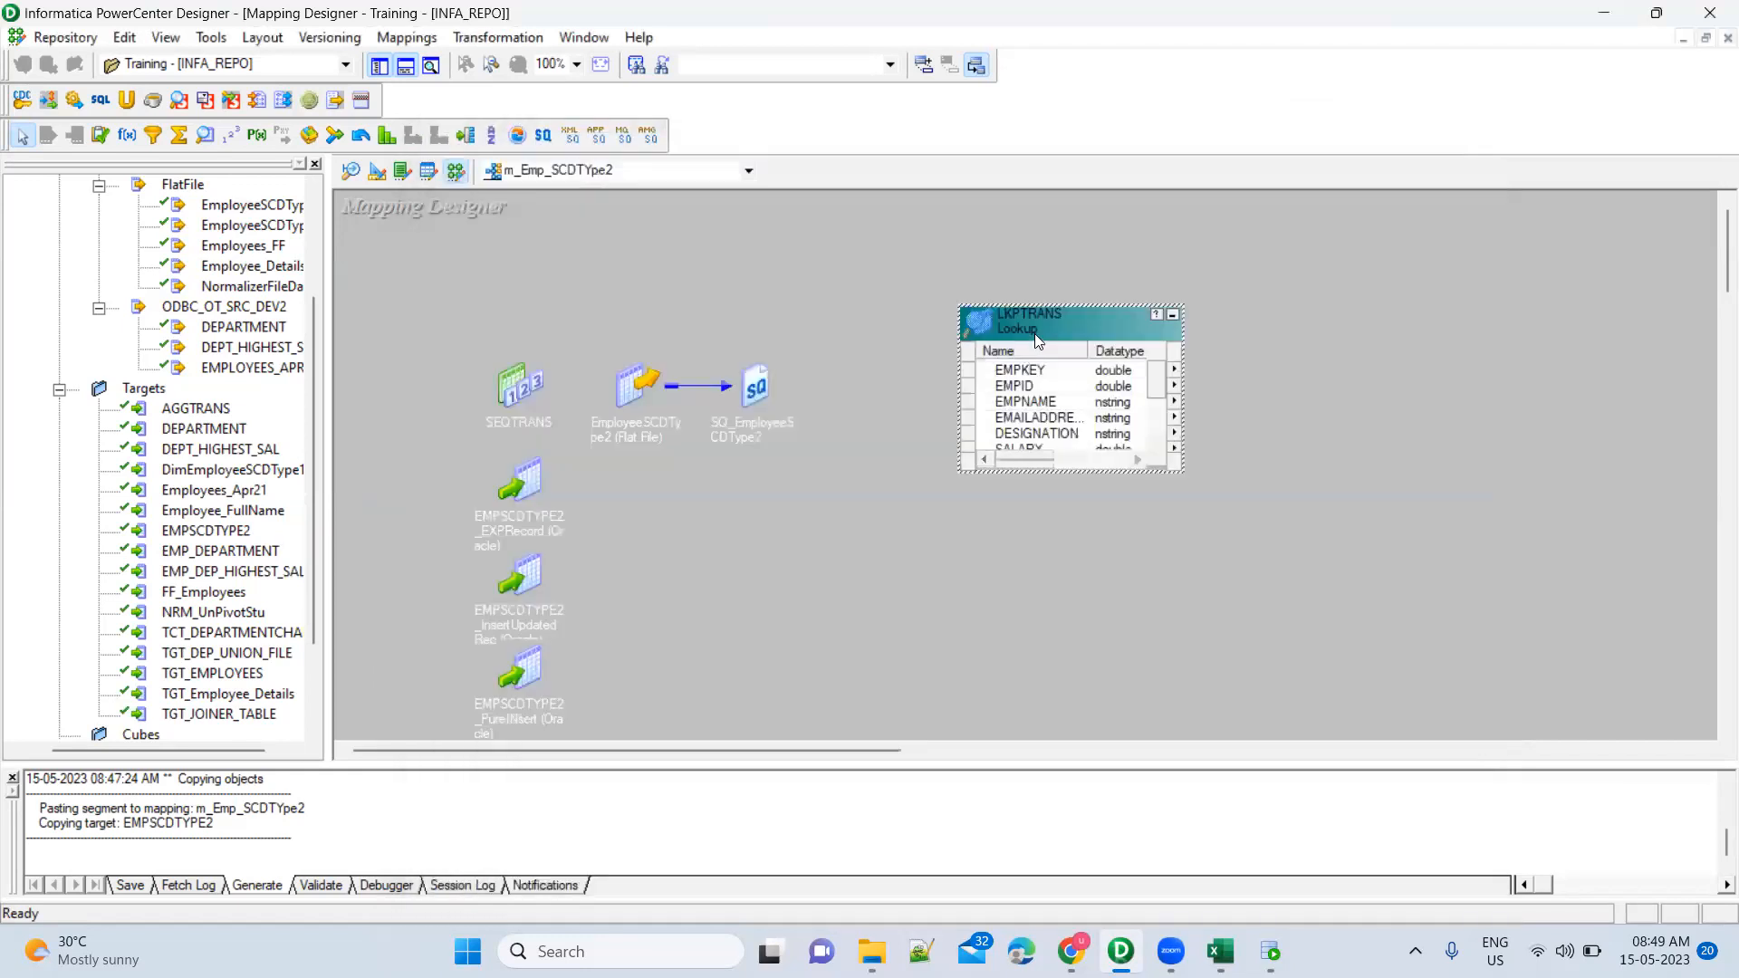
Delete the STARTEFFDATE and ENDEFFECTIVEDATE ports from the LKPTRANS Lookup transformation, accepting the empty lookup condition for now
{"action": "double_click", "coordinate": [1036, 330]}
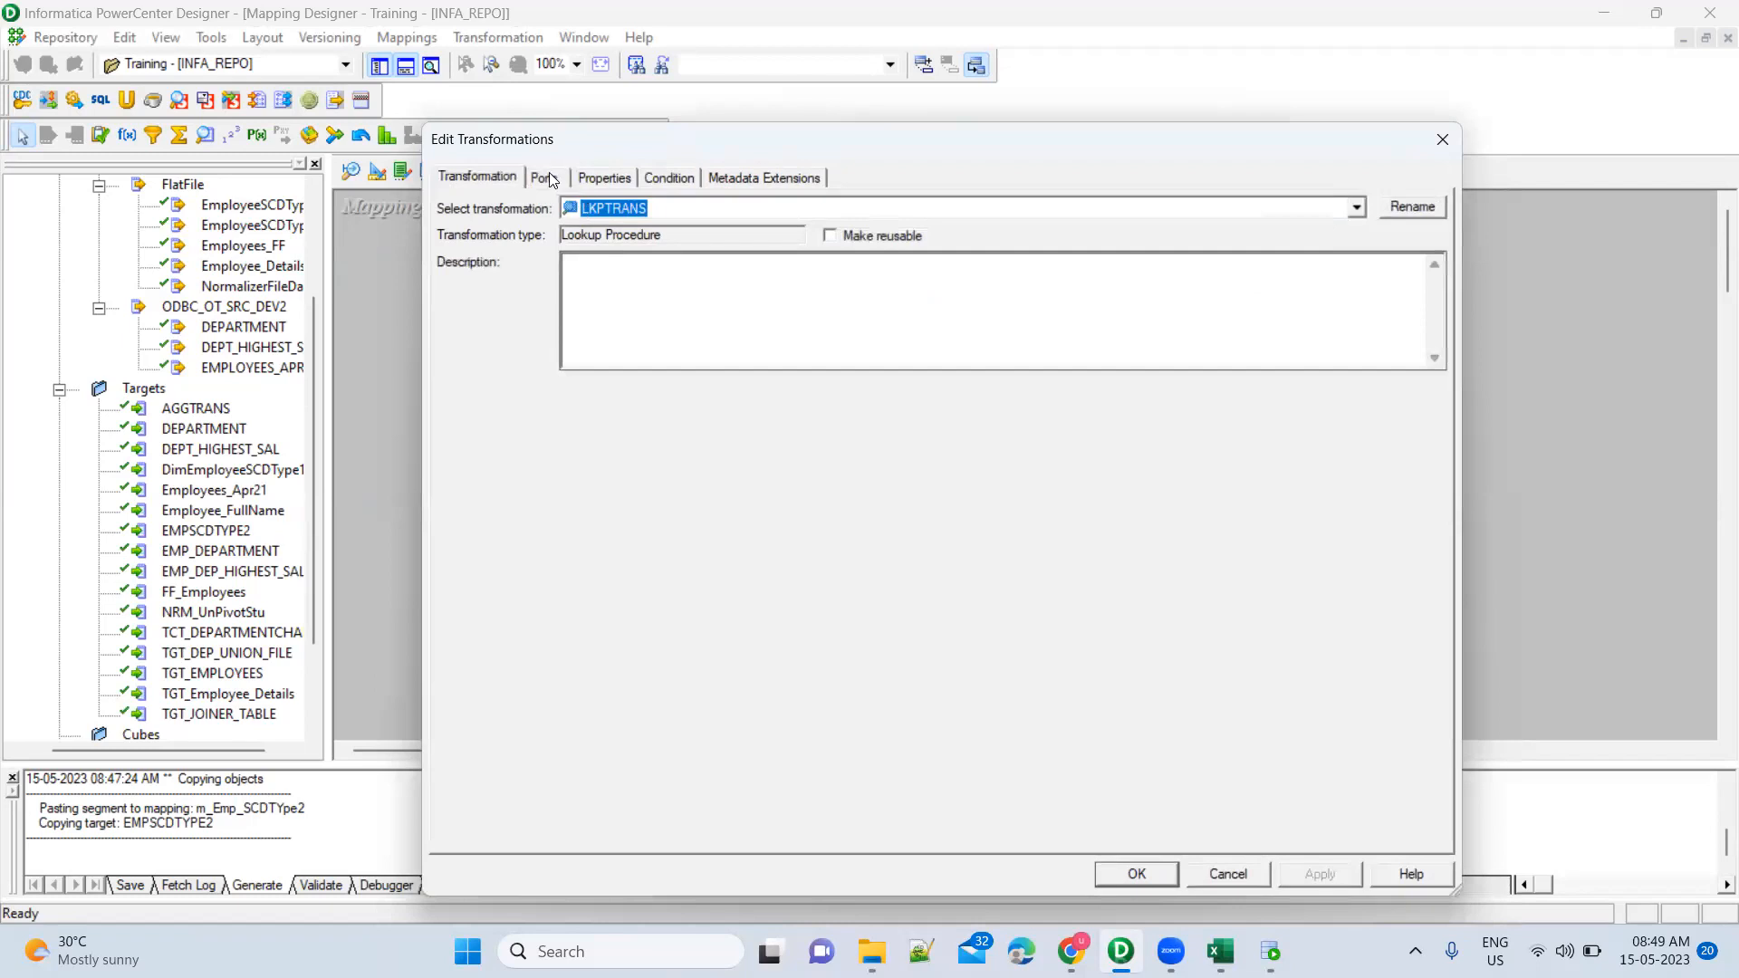
{"action": "left_click", "coordinate": [547, 177]}
{"action": "left_click", "coordinate": [446, 431]}
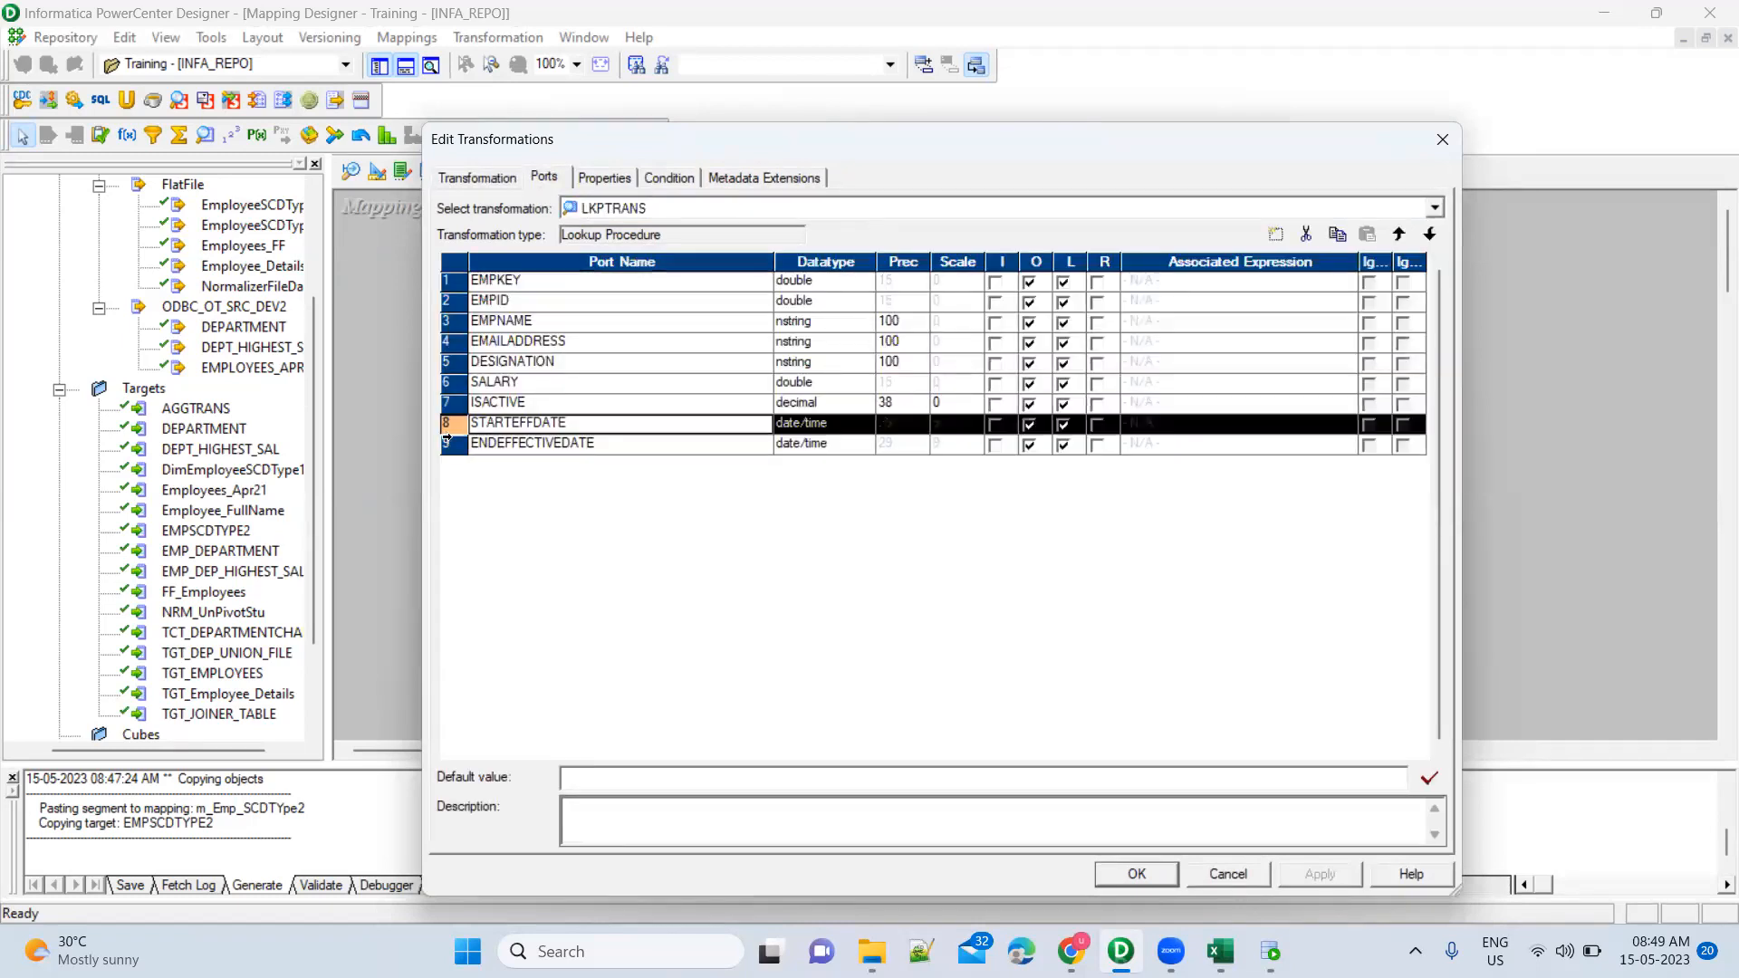
{"action": "left_click", "coordinate": [446, 444], "text": "shift"}
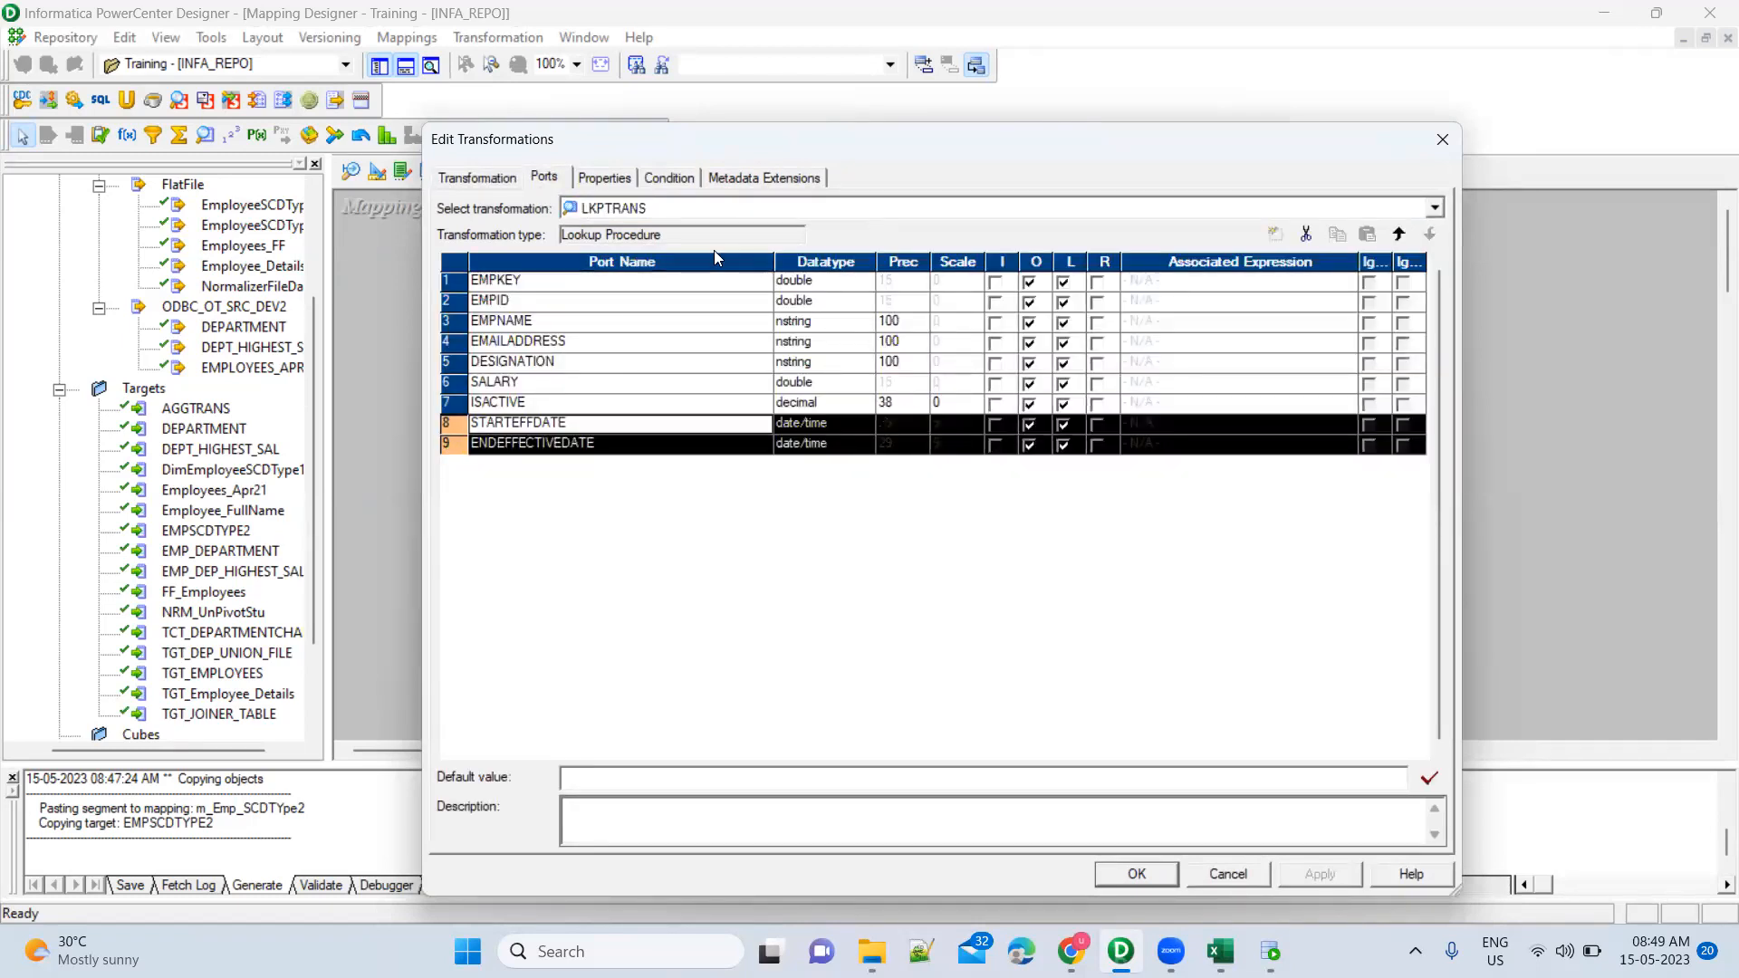
{"action": "left_click", "coordinate": [1306, 234]}
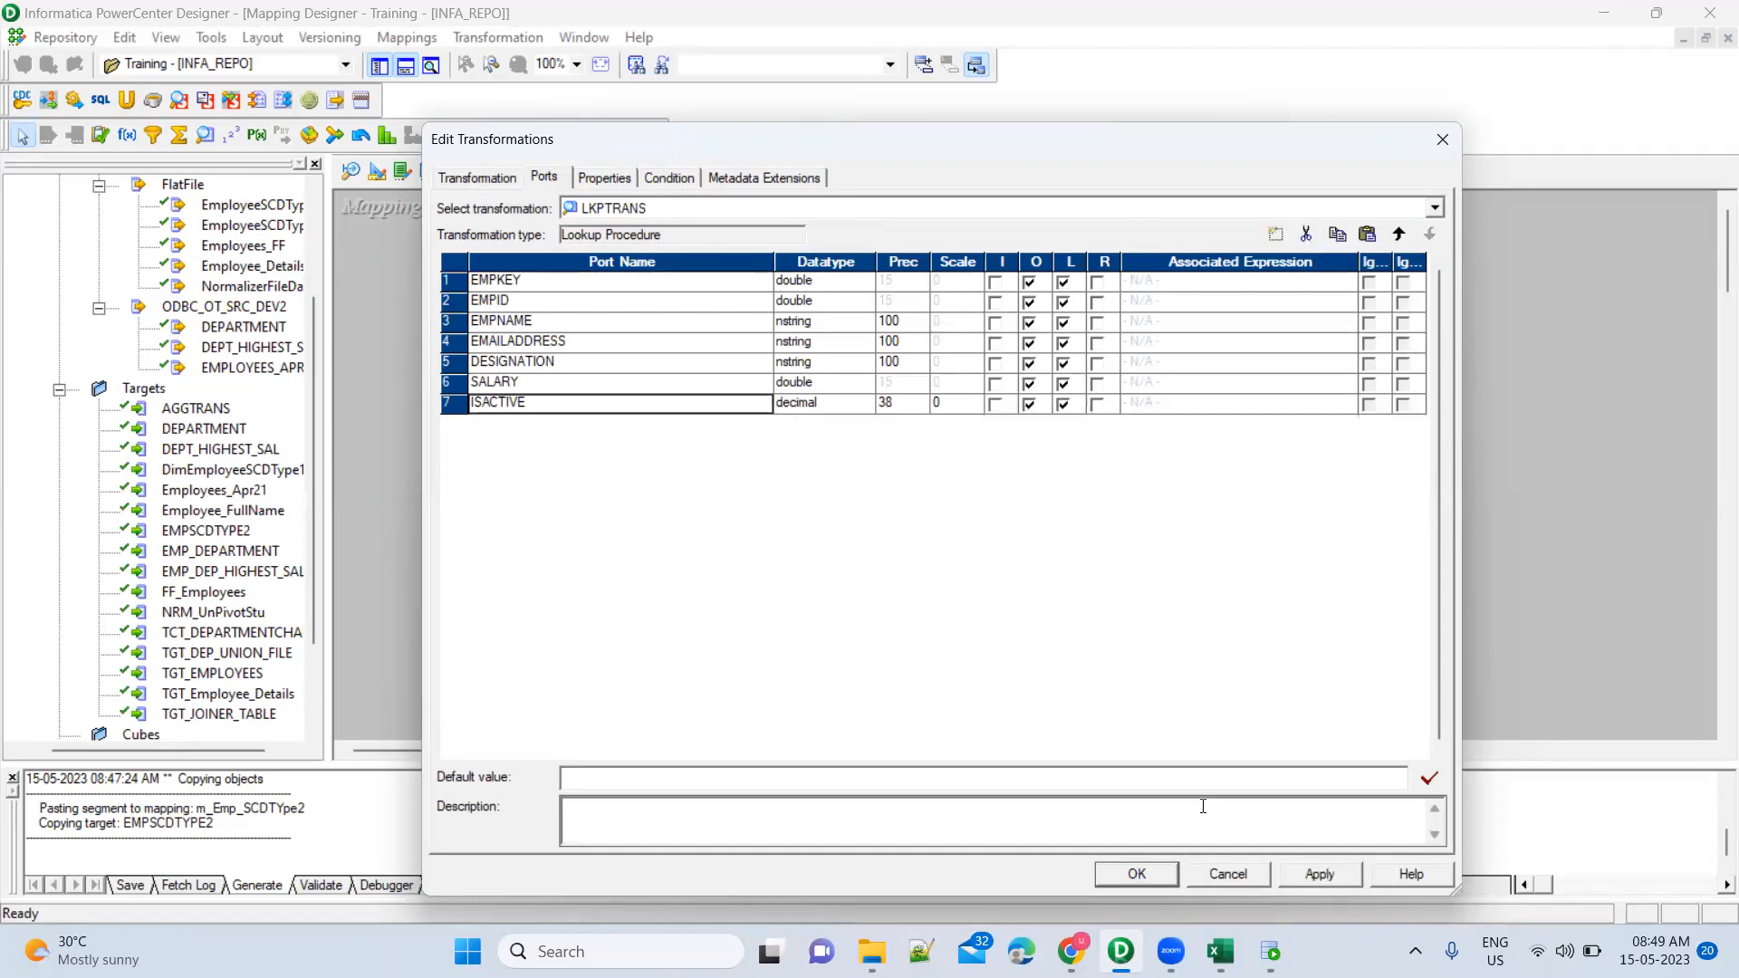
{"action": "left_click", "coordinate": [1315, 868]}
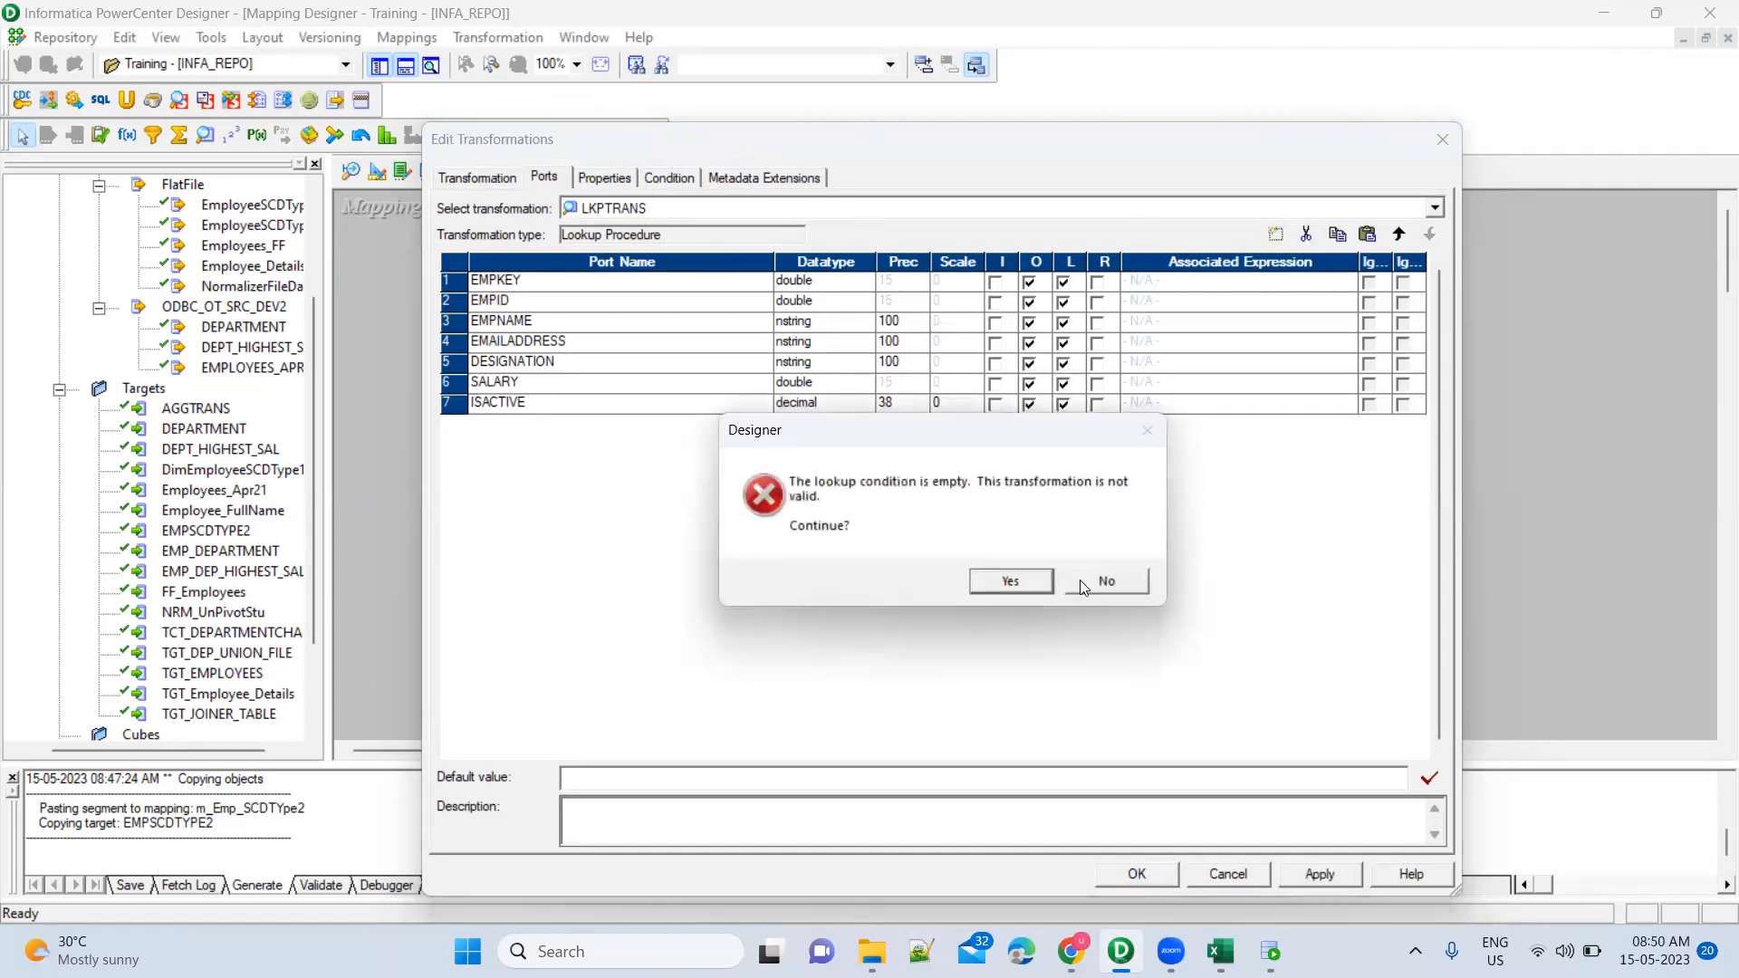
{"action": "left_click", "coordinate": [1038, 587]}
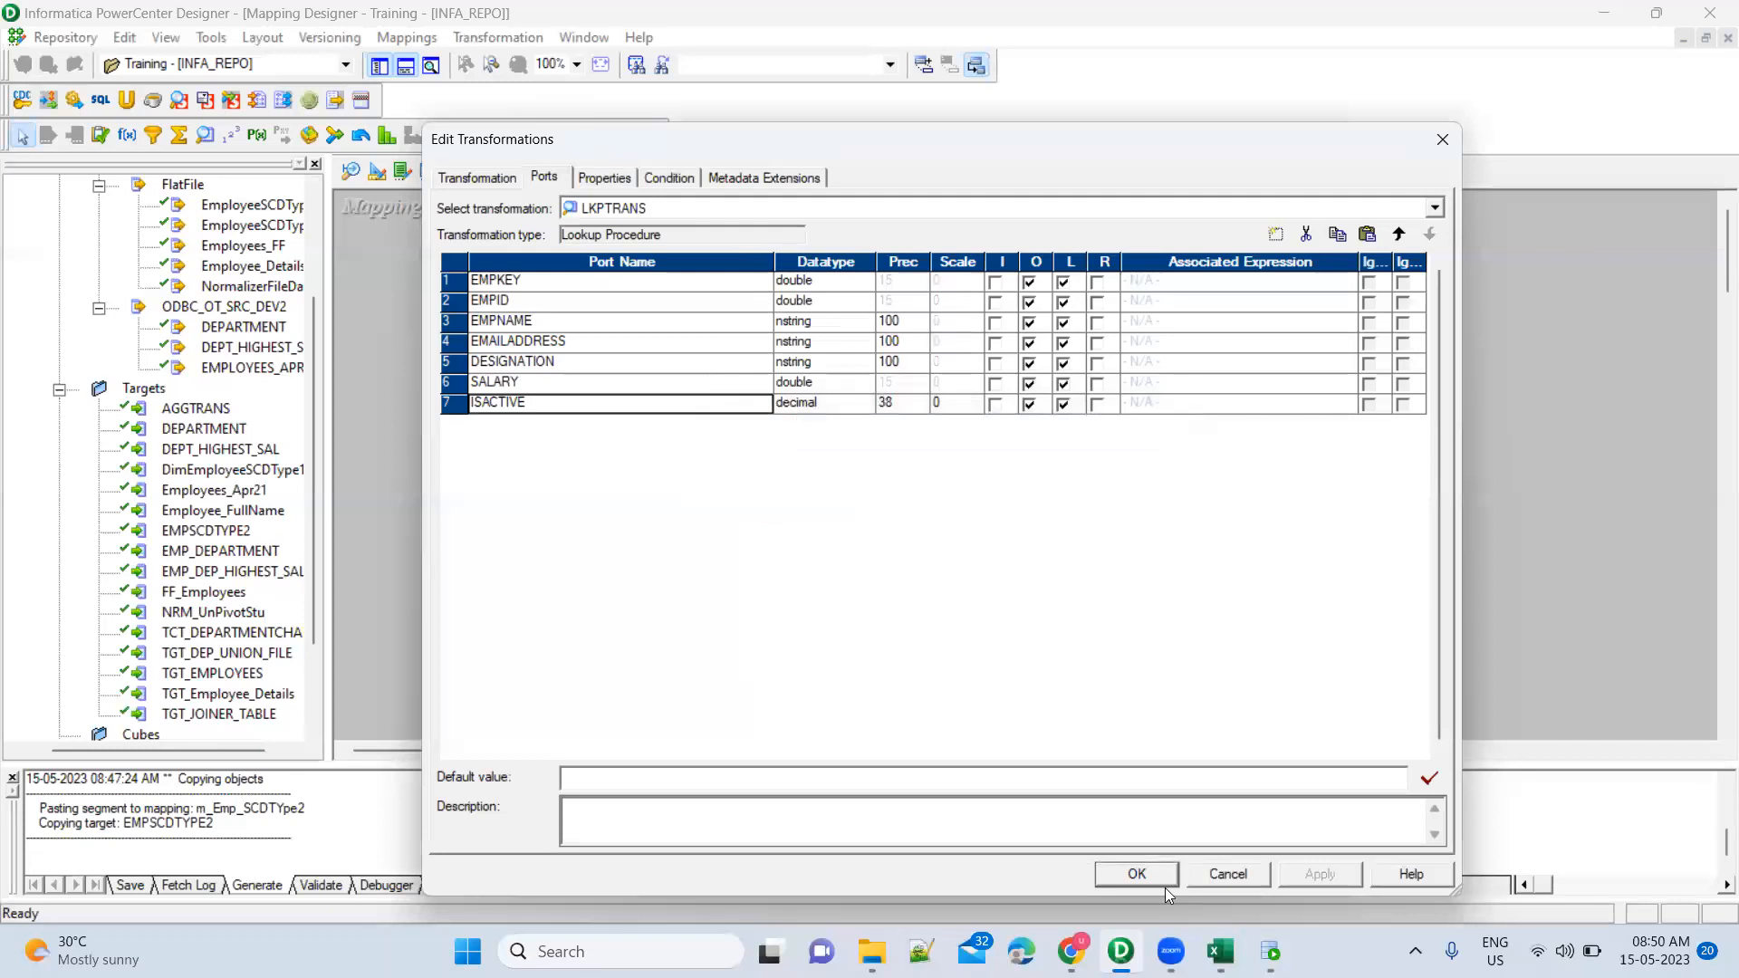
{"action": "left_click", "coordinate": [1139, 884]}
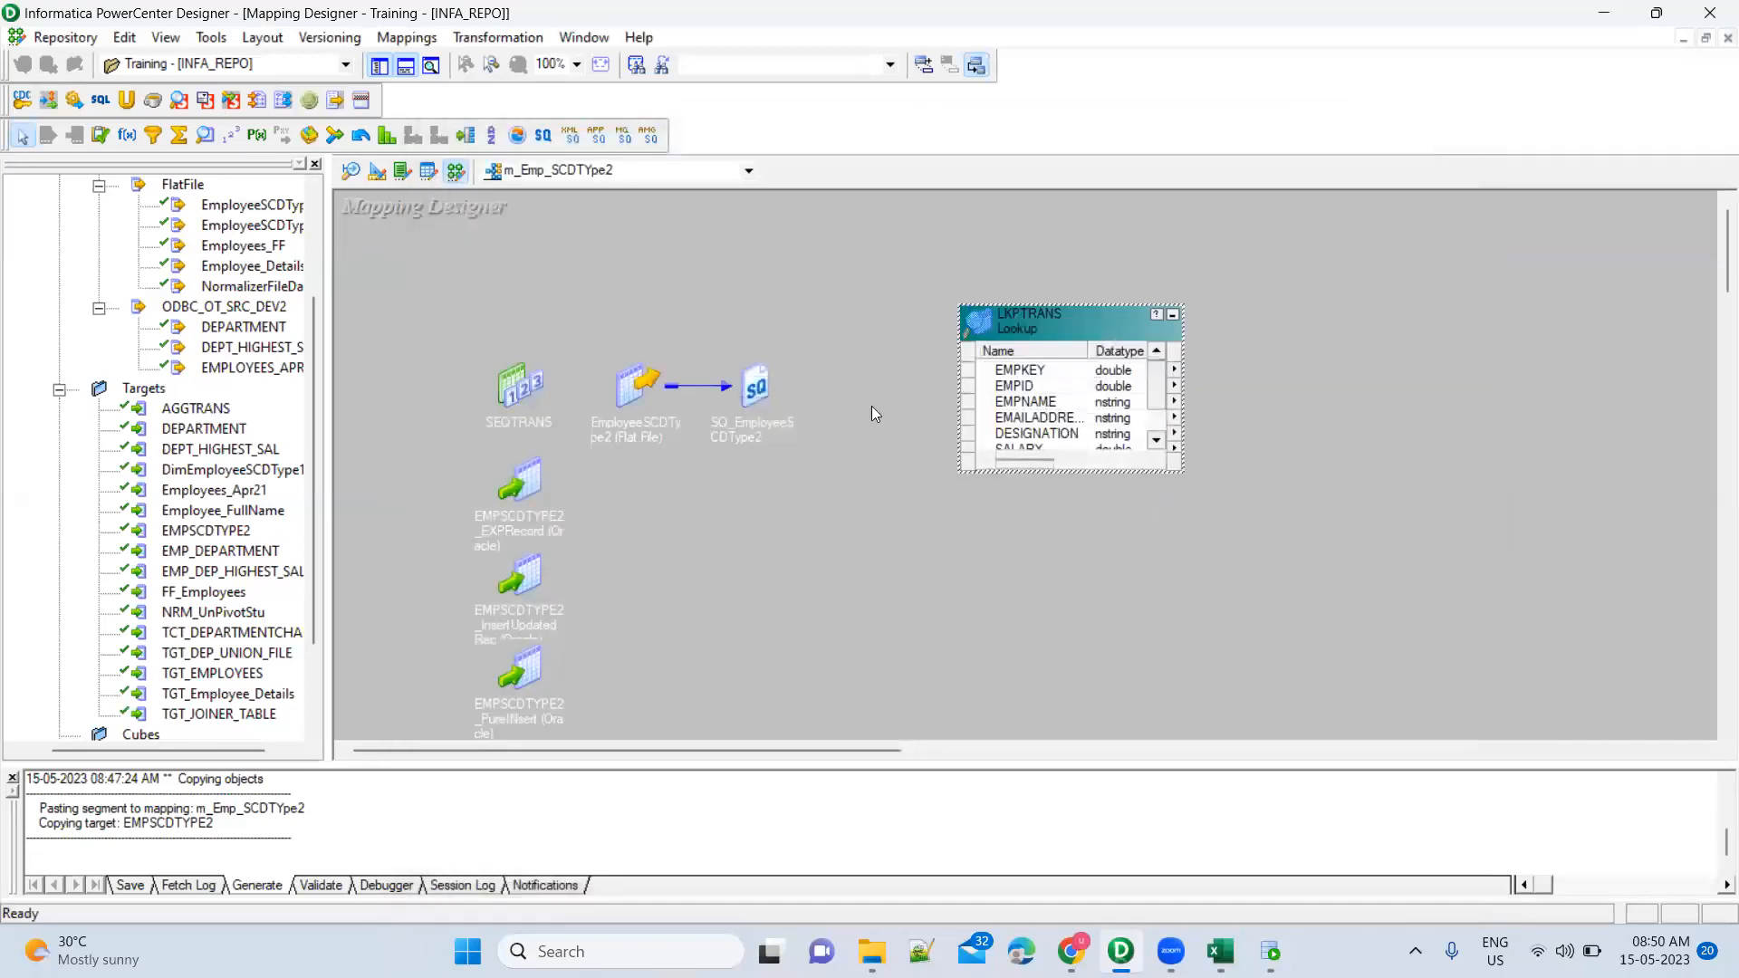
Move the Lookup farther right, expand the source qualifier to show its ports, and enlarge the Lookup to show all its ports
{"action": "left_click_drag", "start_coordinate": [1063, 328], "coordinate": [1278, 274]}
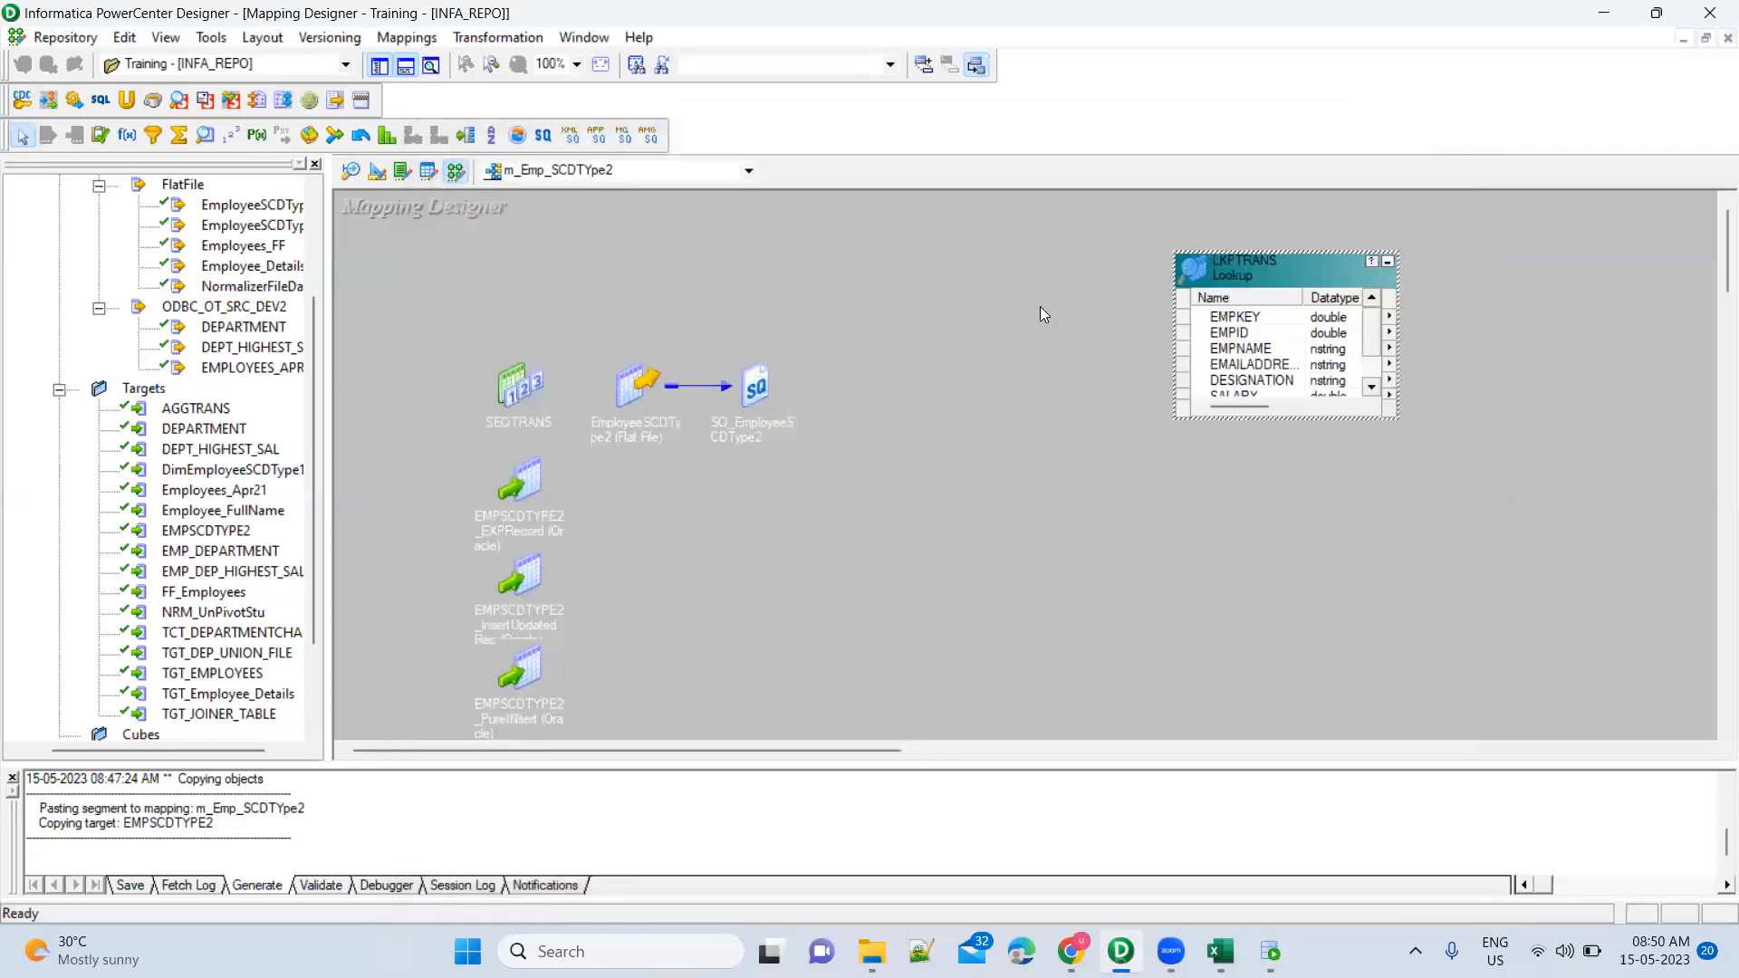
{"action": "double_click", "coordinate": [760, 383]}
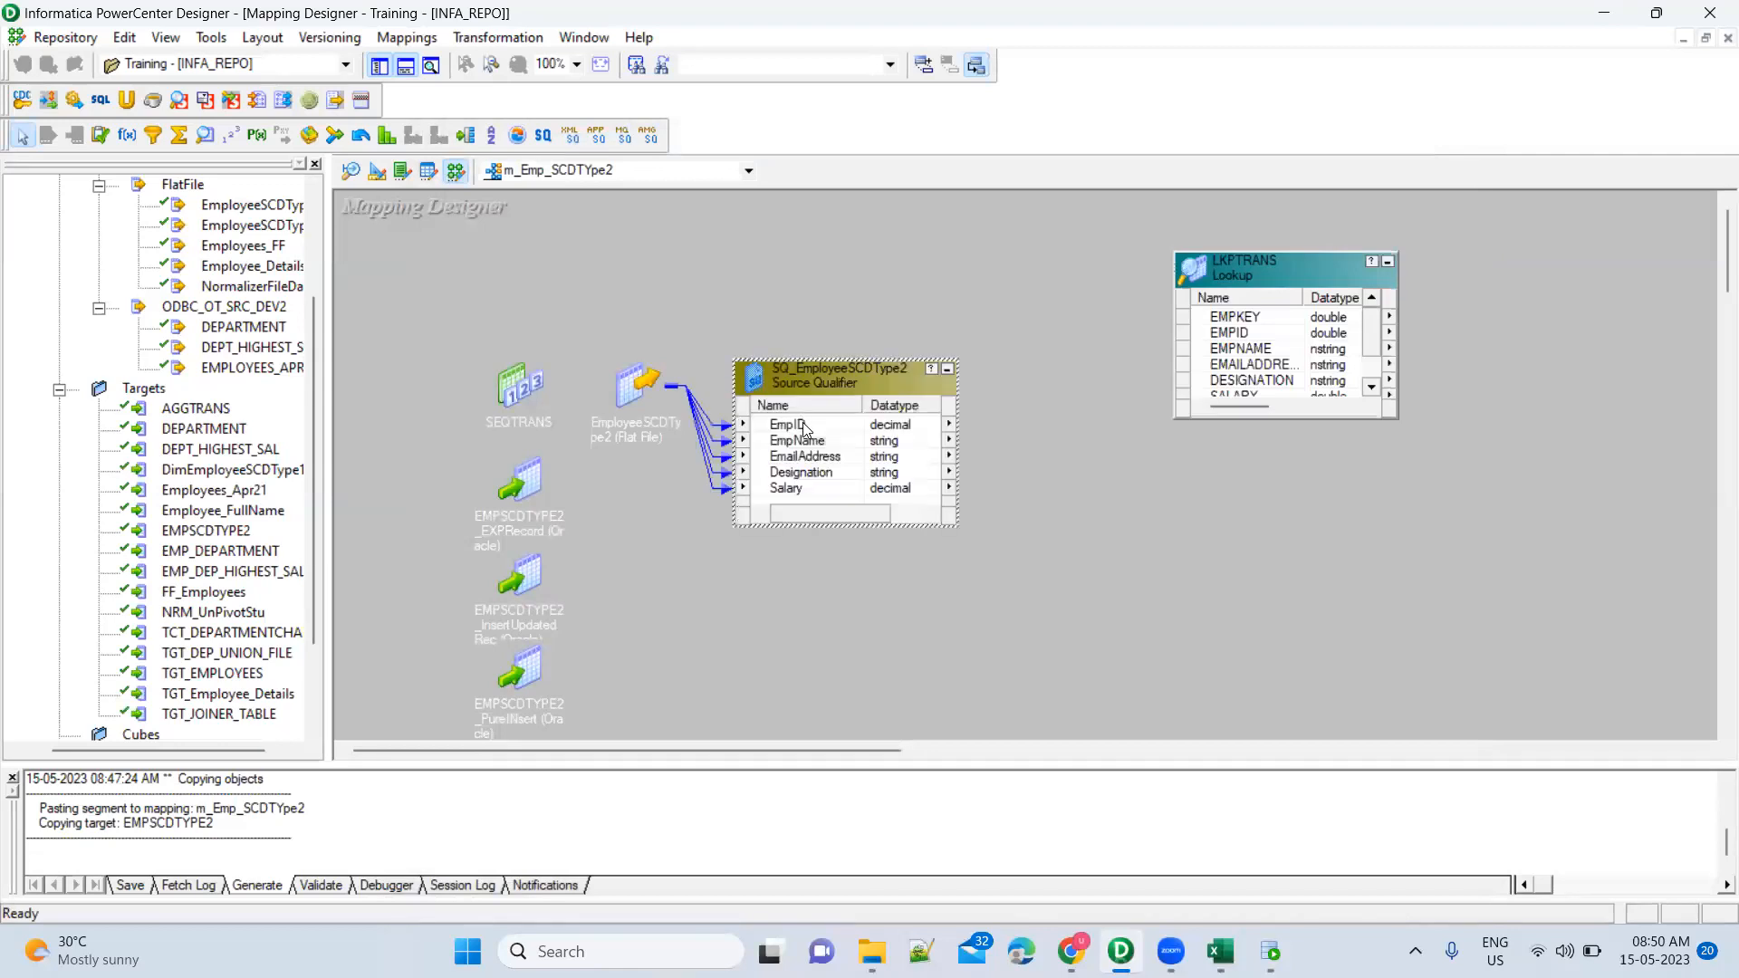
{"action": "left_click", "coordinate": [803, 423]}
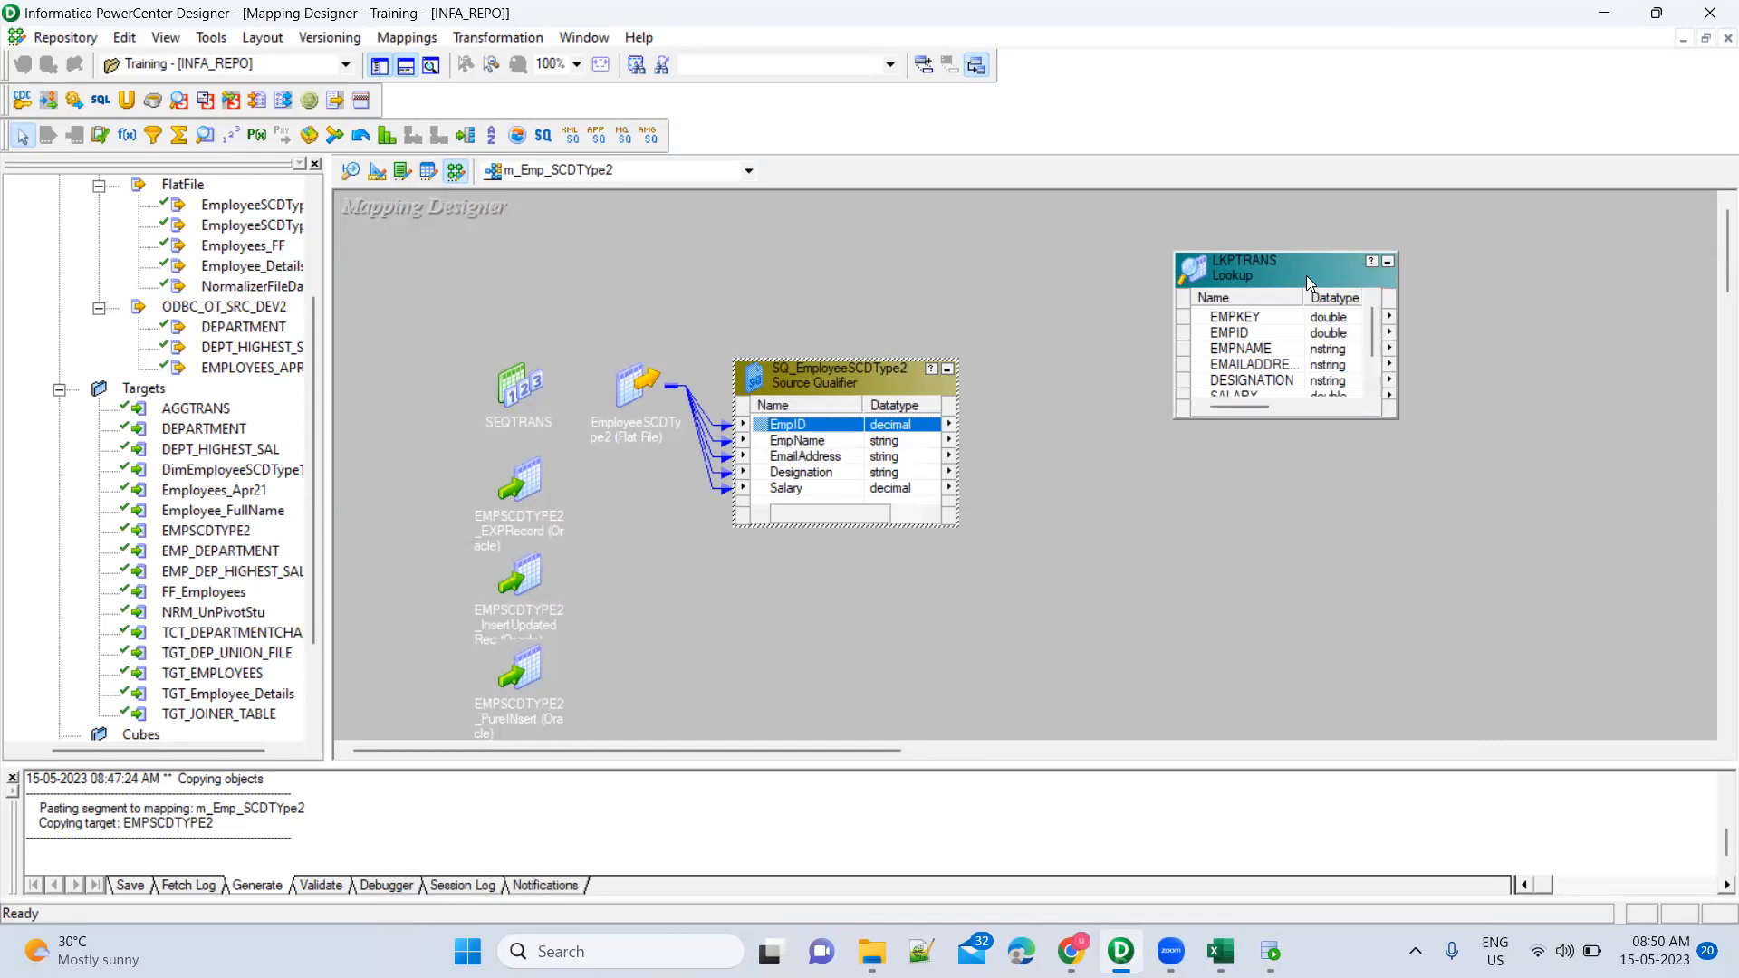
{"action": "left_click", "coordinate": [1306, 275]}
{"action": "left_click_drag", "start_coordinate": [1395, 419], "coordinate": [1449, 527]}
Switch to the Book1 Excel workbook, compare the source EmpID with the target's EmpKey, EmpID and IsActive columns on Sheet1, and return to PowerCenter Designer
{"action": "mouse_move", "coordinate": [1071, 953]}
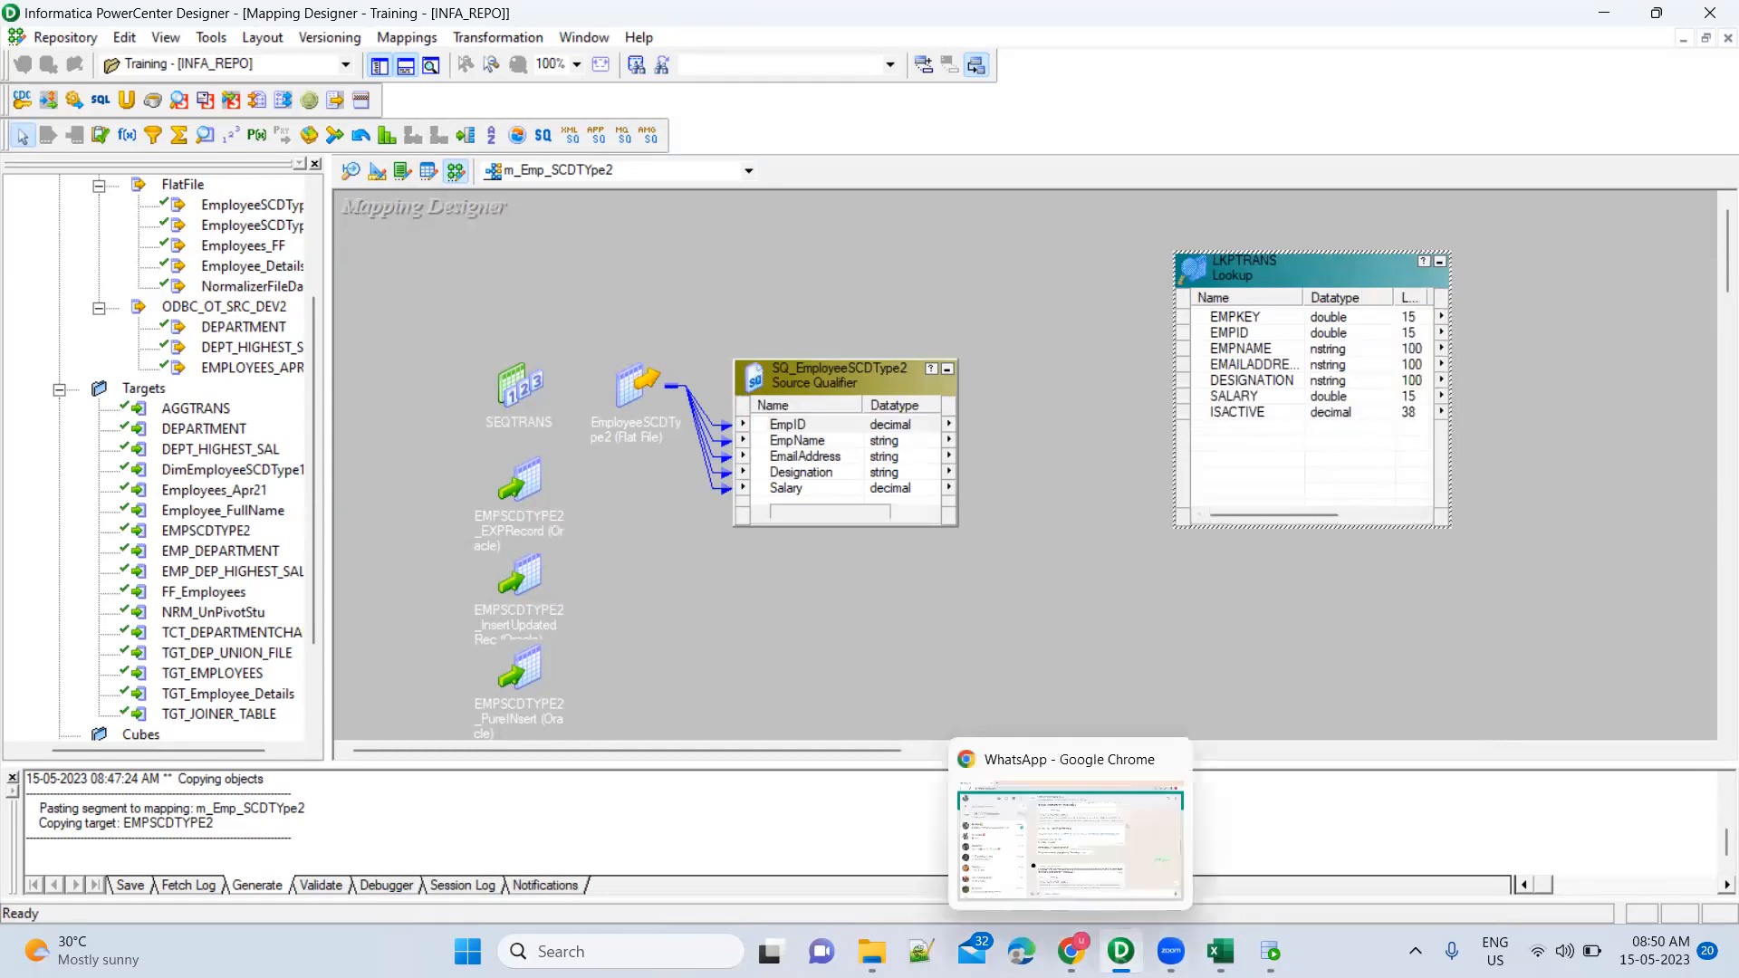
{"action": "mouse_move", "coordinate": [1220, 951]}
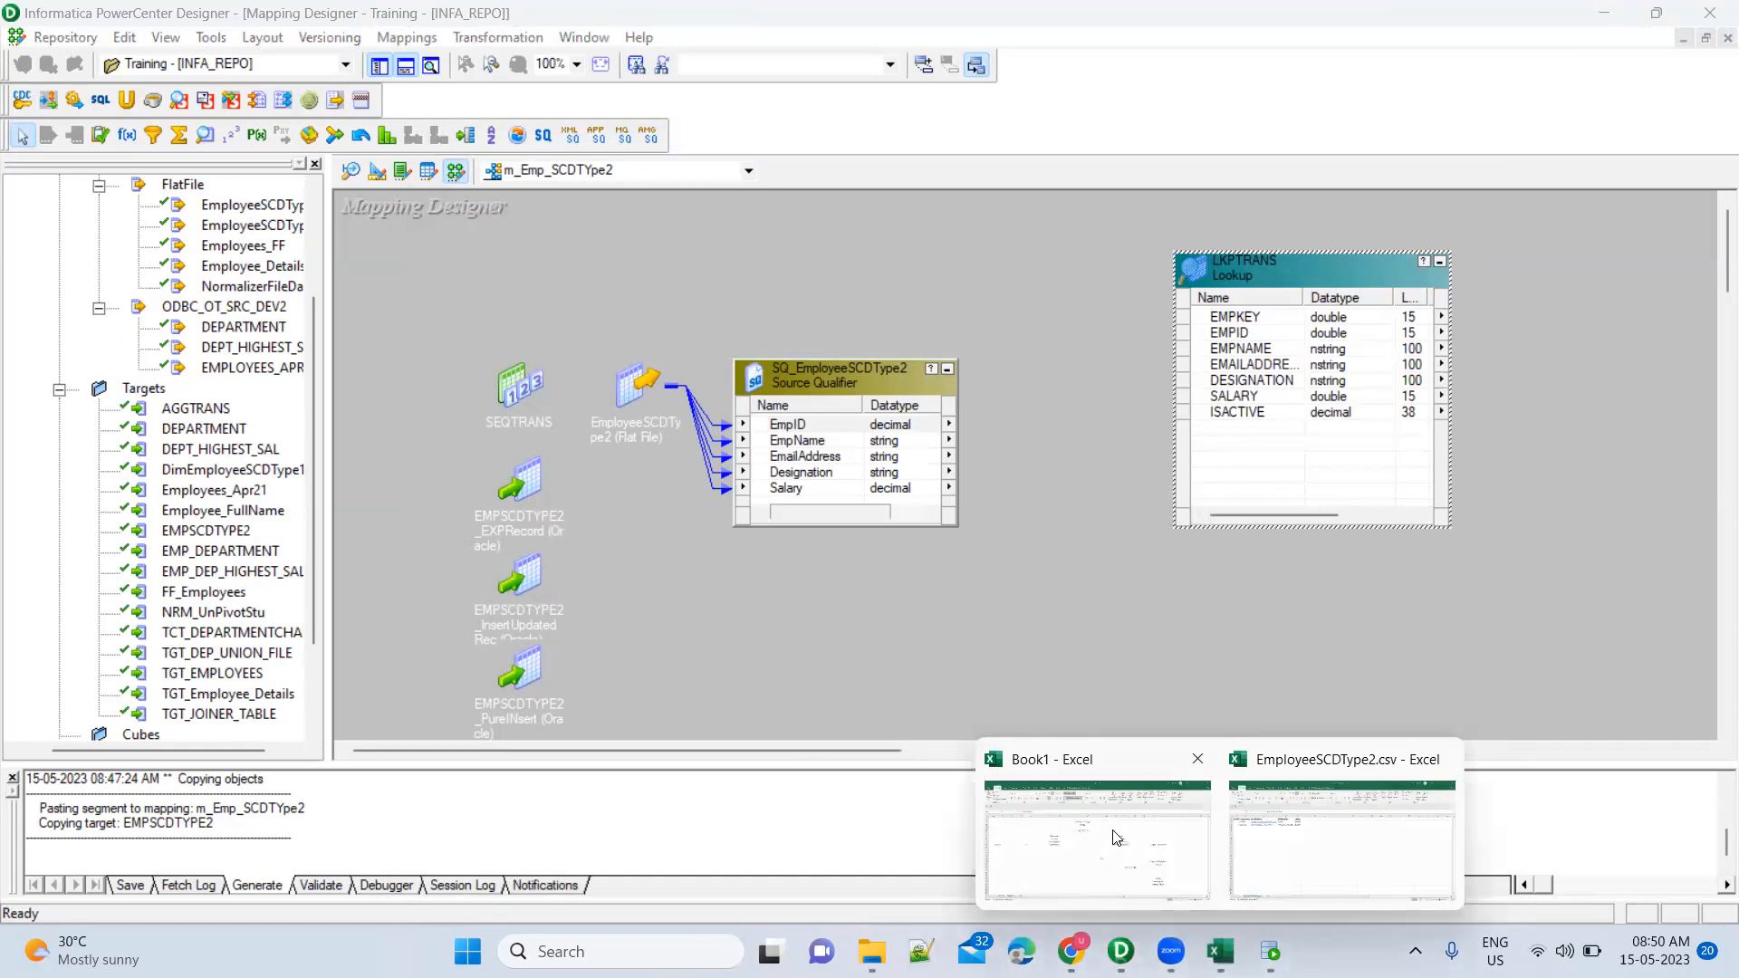
{"action": "left_click", "coordinate": [1117, 838]}
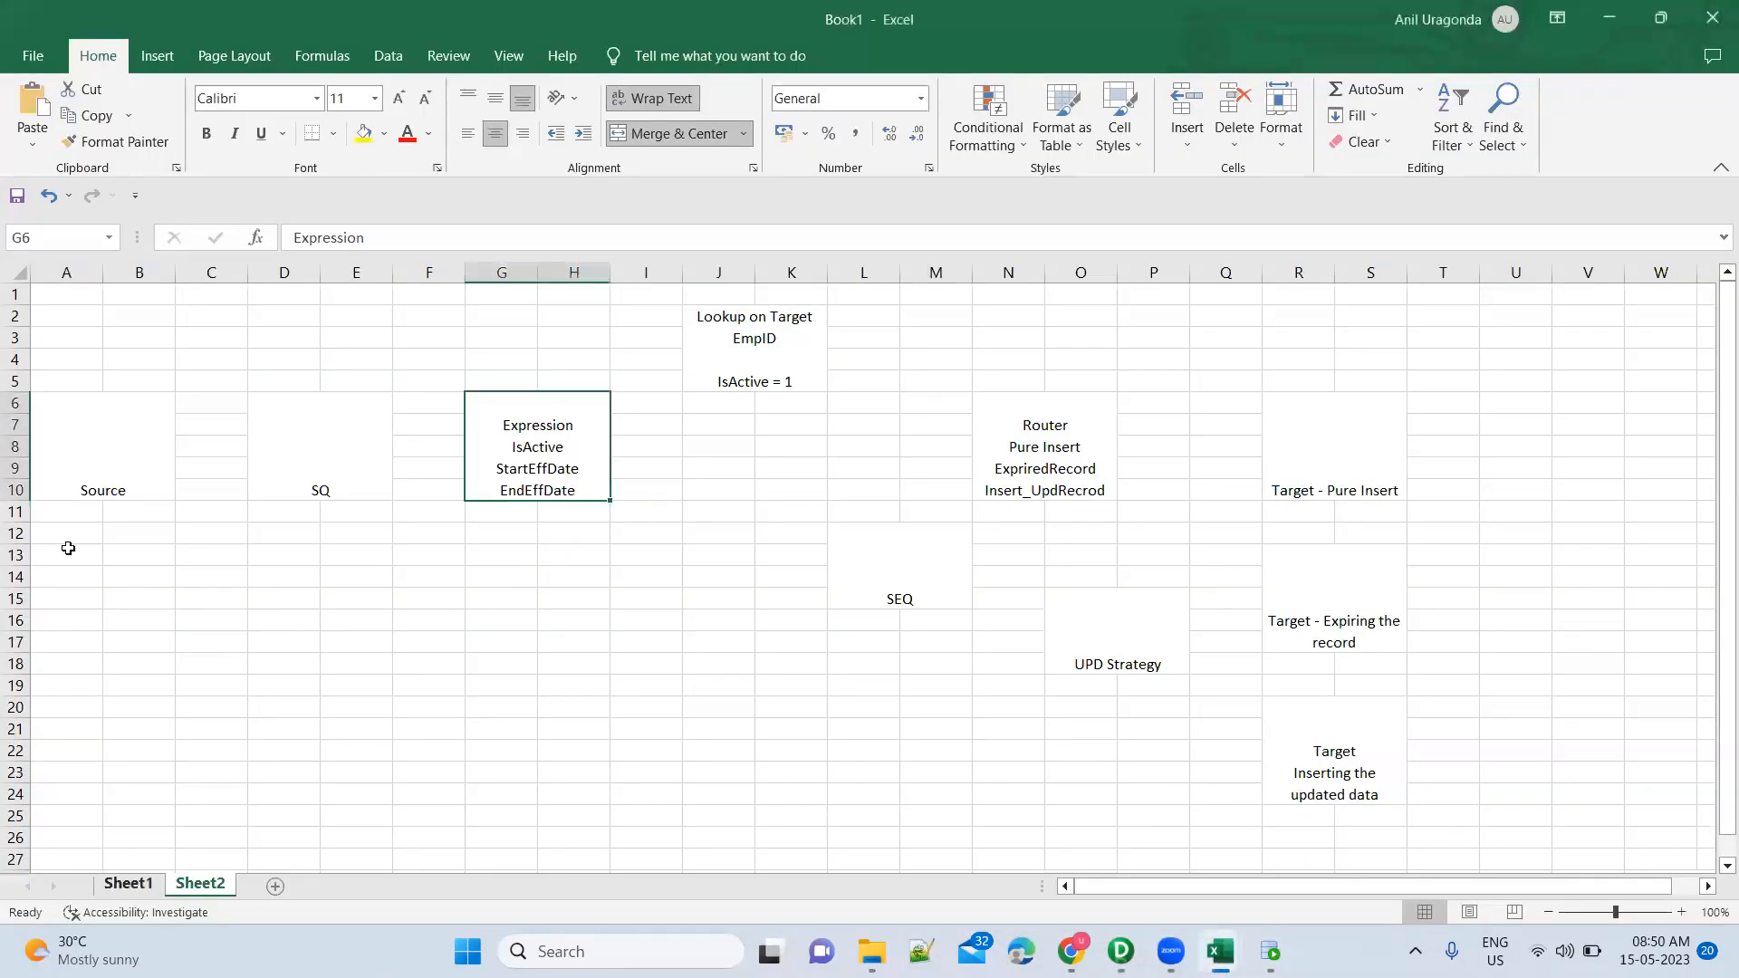
{"action": "key", "text": "ctrl+Page_Up"}
{"action": "left_click", "coordinate": [68, 340]}
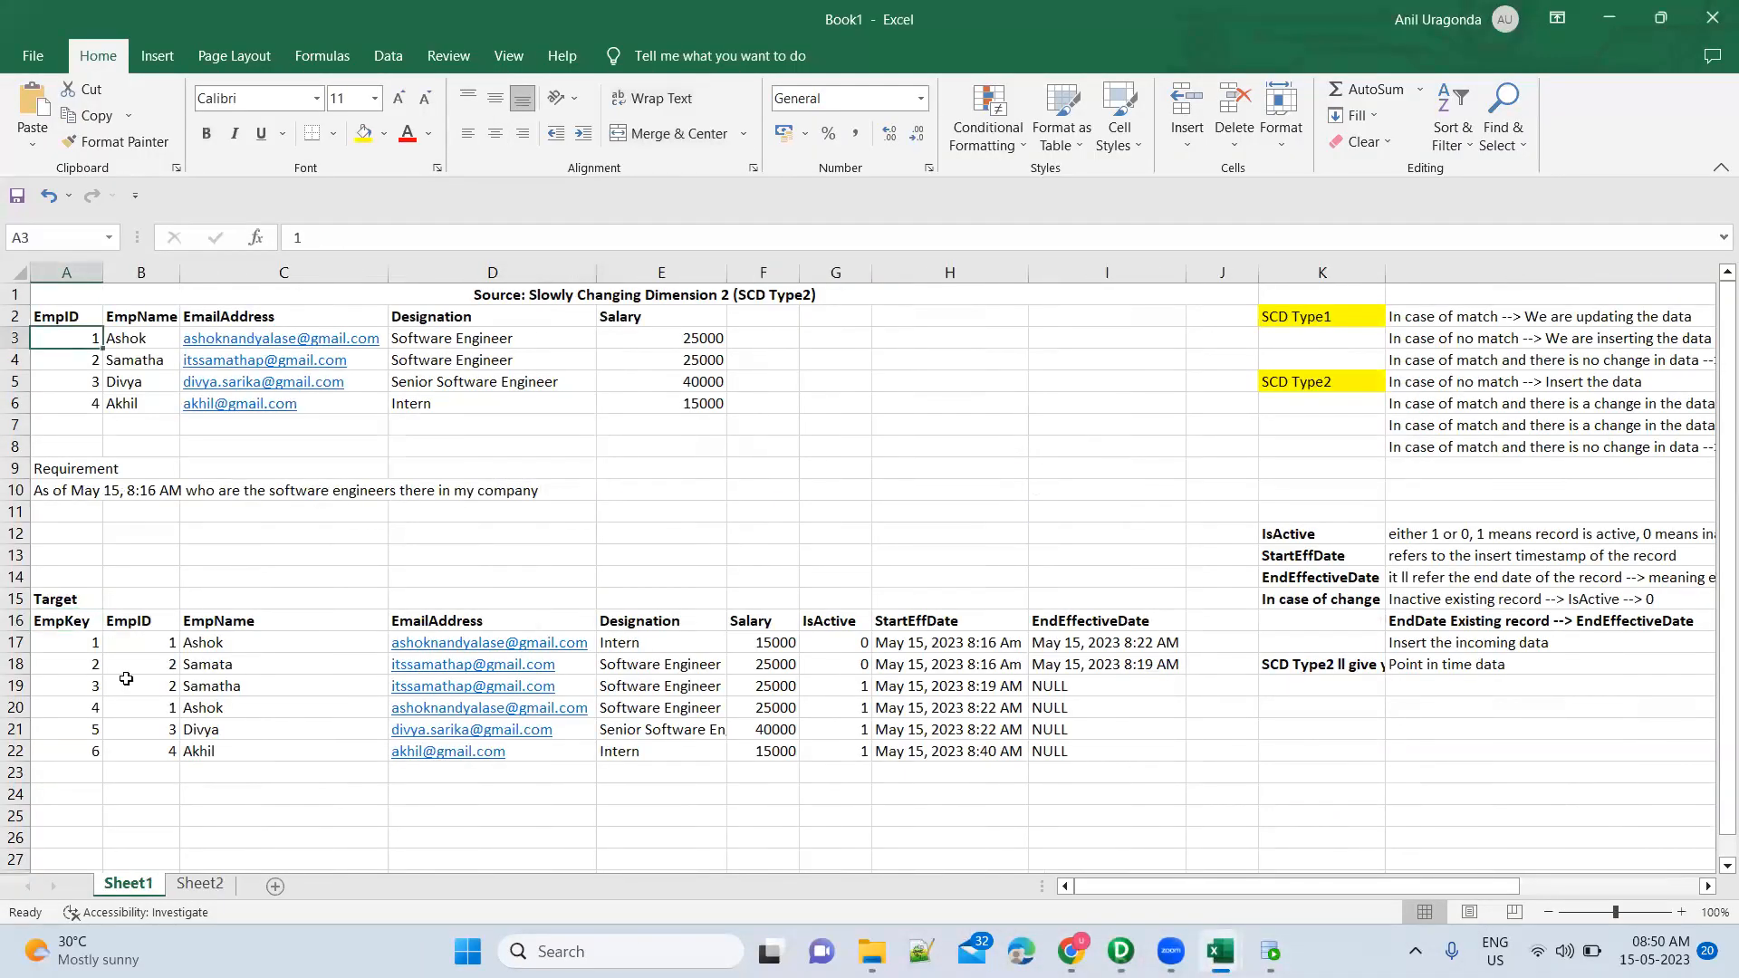
{"action": "left_click", "coordinate": [163, 641]}
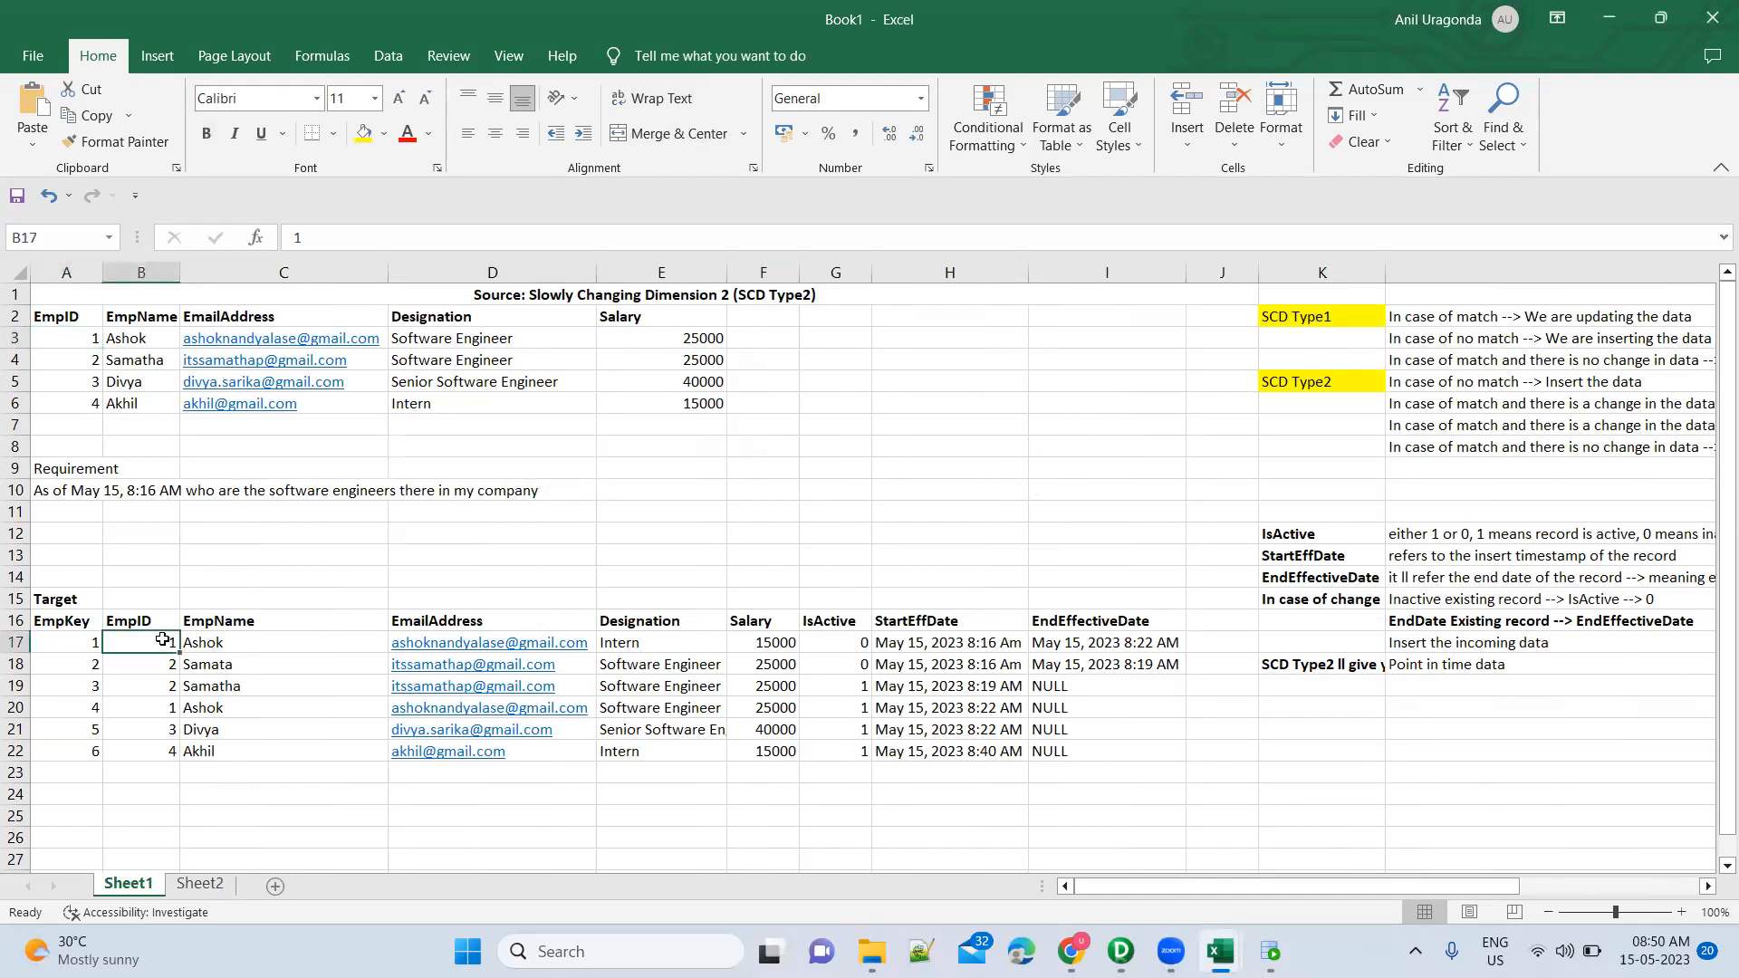
{"action": "left_click", "coordinate": [83, 625]}
{"action": "key", "text": "shift+Down"}
{"action": "key", "text": "shift+Down"}
{"action": "key", "text": "shift+Down"}
{"action": "key", "text": "shift+Down"}
{"action": "key", "text": "shift+Down"}
{"action": "key", "text": "shift+Down"}
{"action": "key", "text": "shift+Down"}
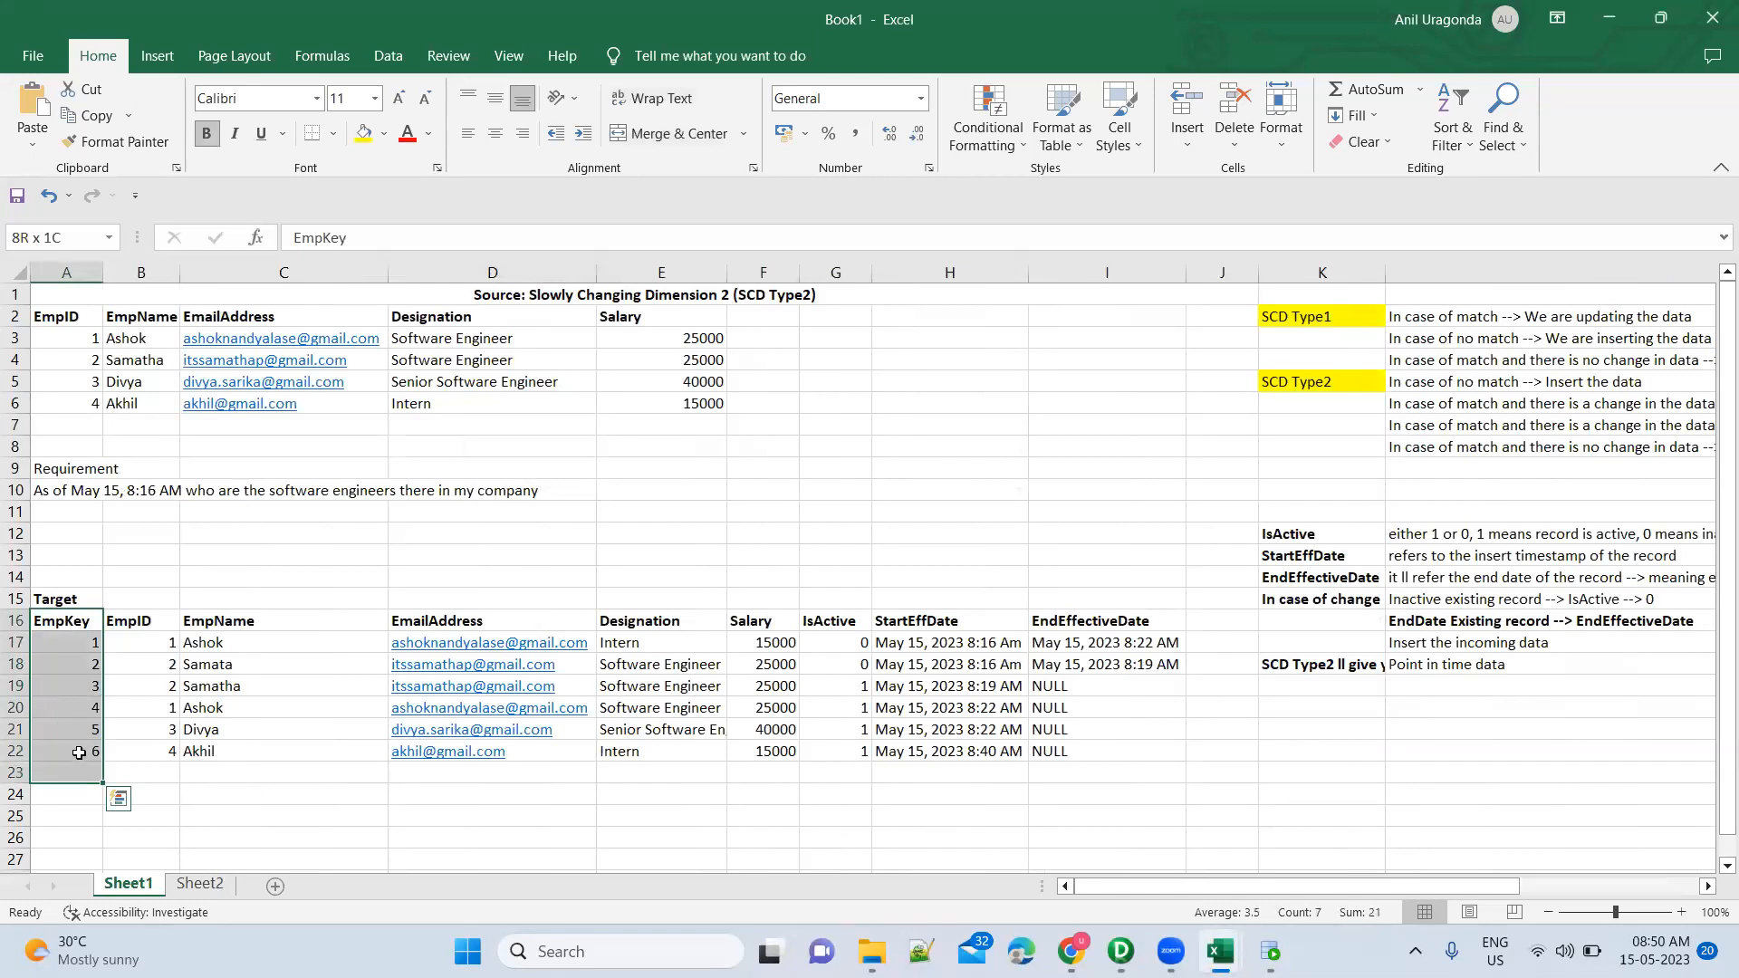
{"action": "left_click", "coordinate": [146, 621]}
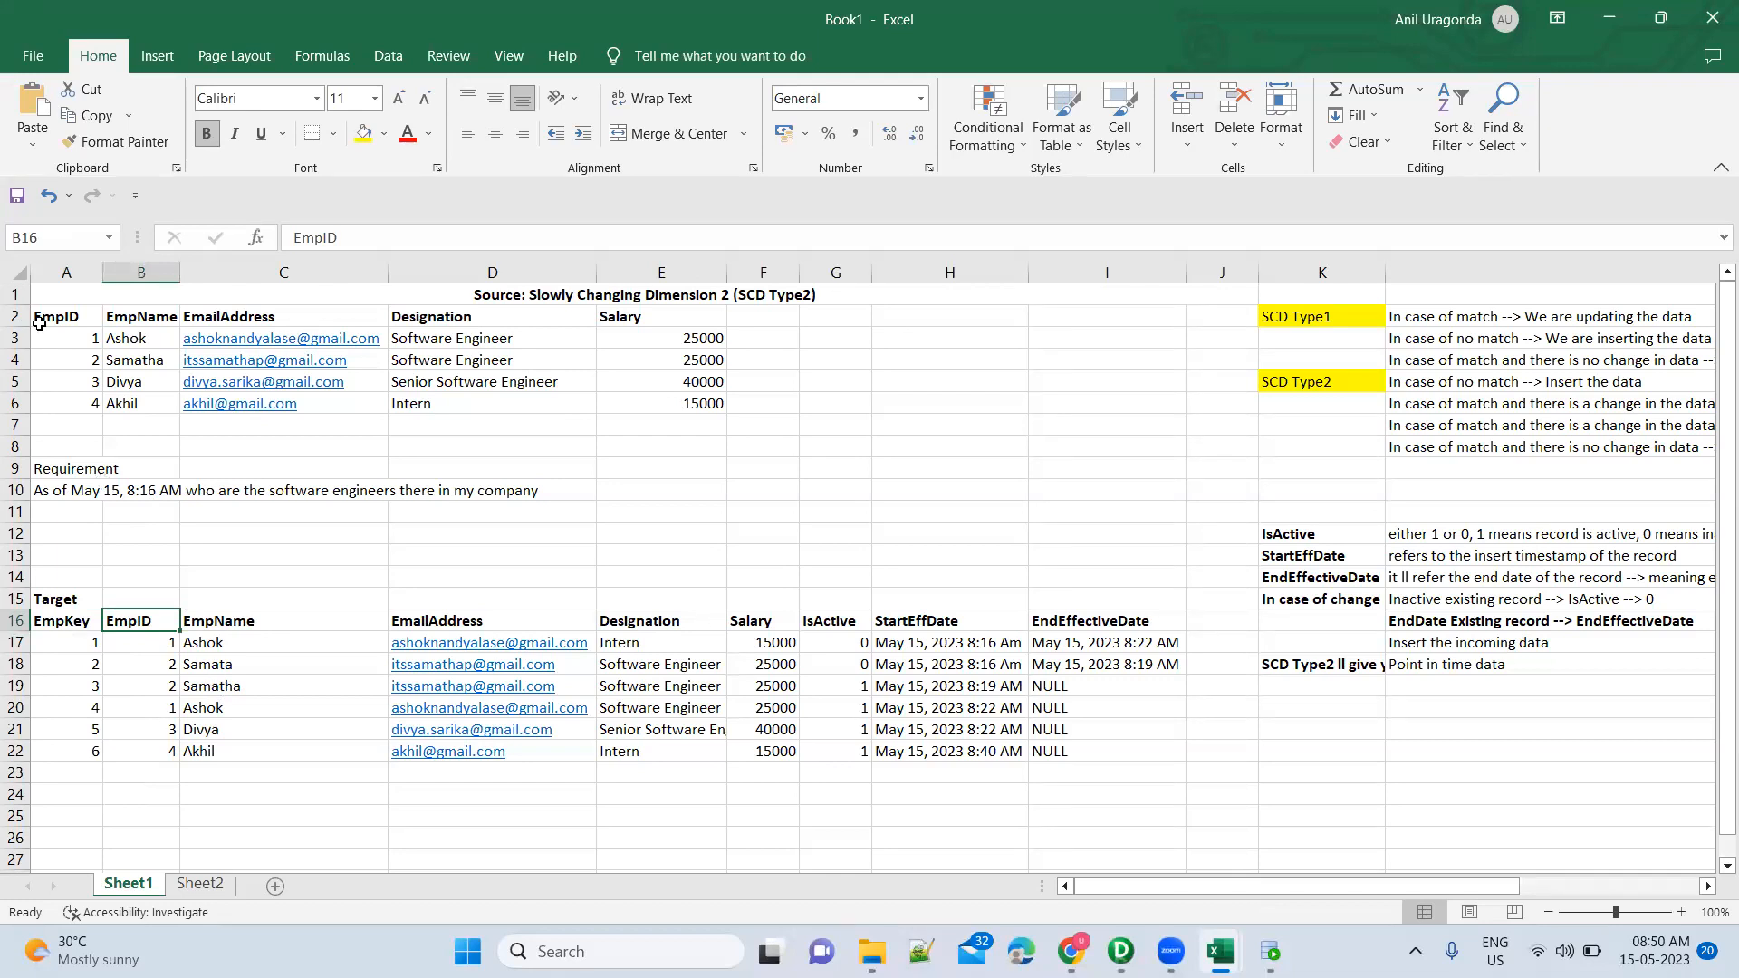
{"action": "left_click", "coordinate": [830, 690]}
{"action": "left_click", "coordinate": [159, 686], "text": "shift"}
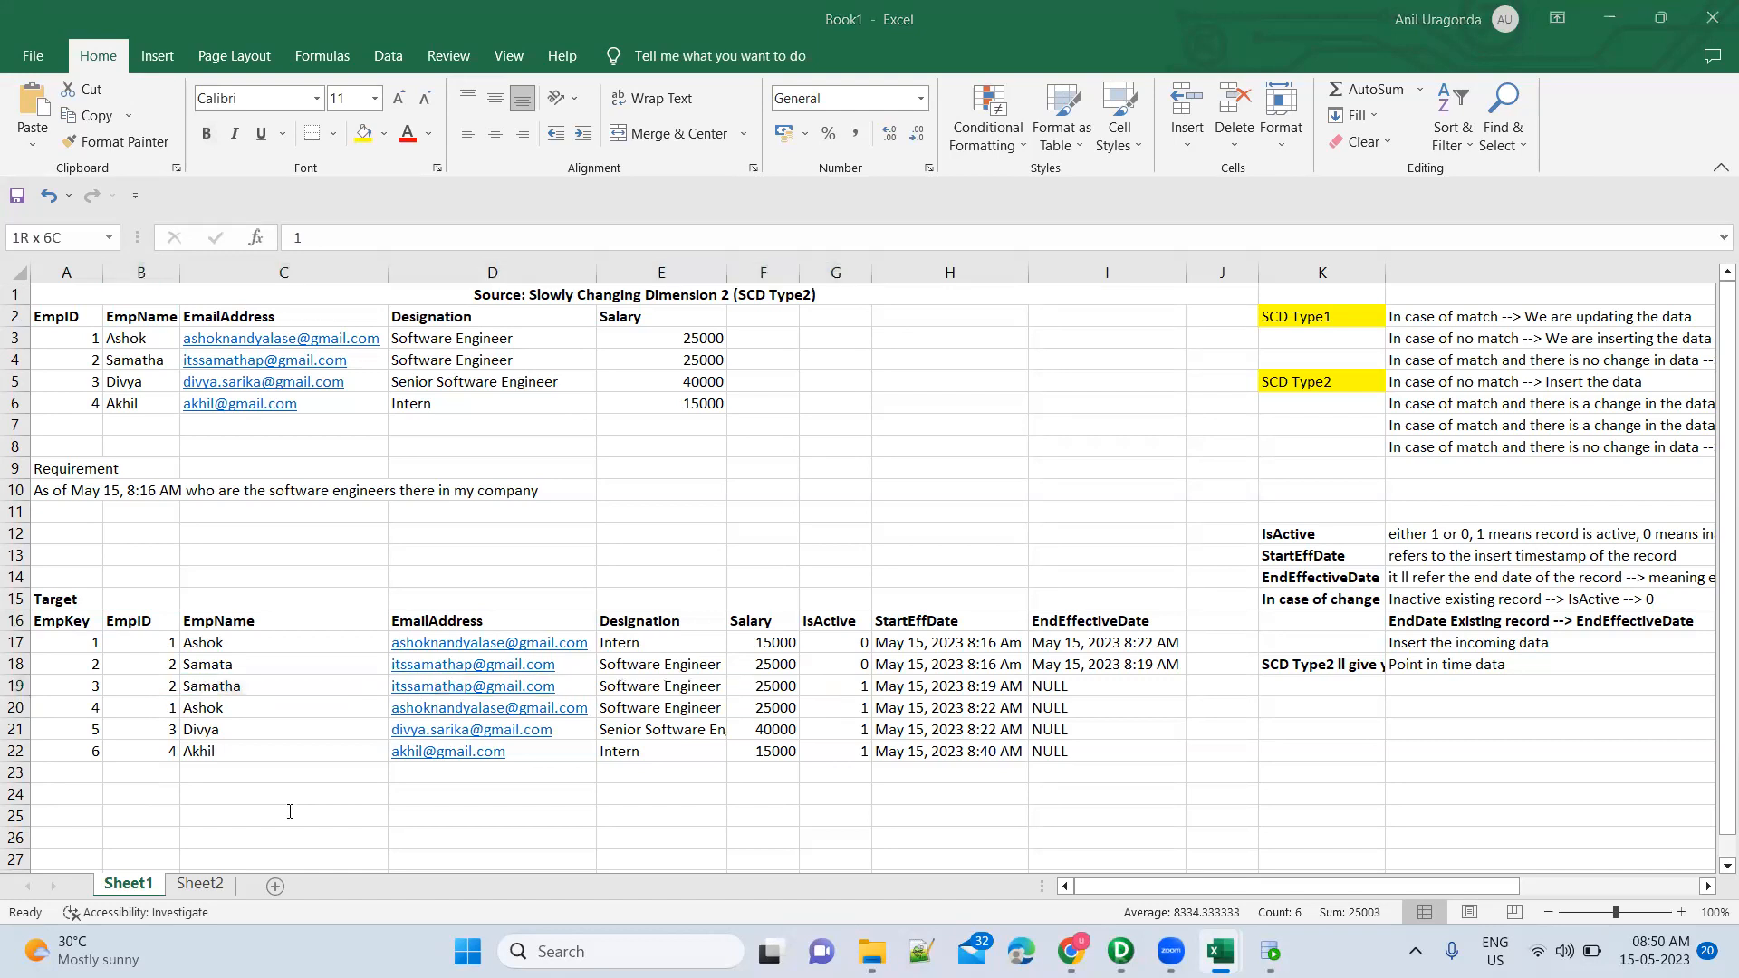
{"action": "key", "text": "alt+Tab"}
Link EmpID from the source qualifier into the Lookup as a new input port and rename that port EmpID_in
{"action": "left_click_drag", "start_coordinate": [799, 433], "coordinate": [1253, 431]}
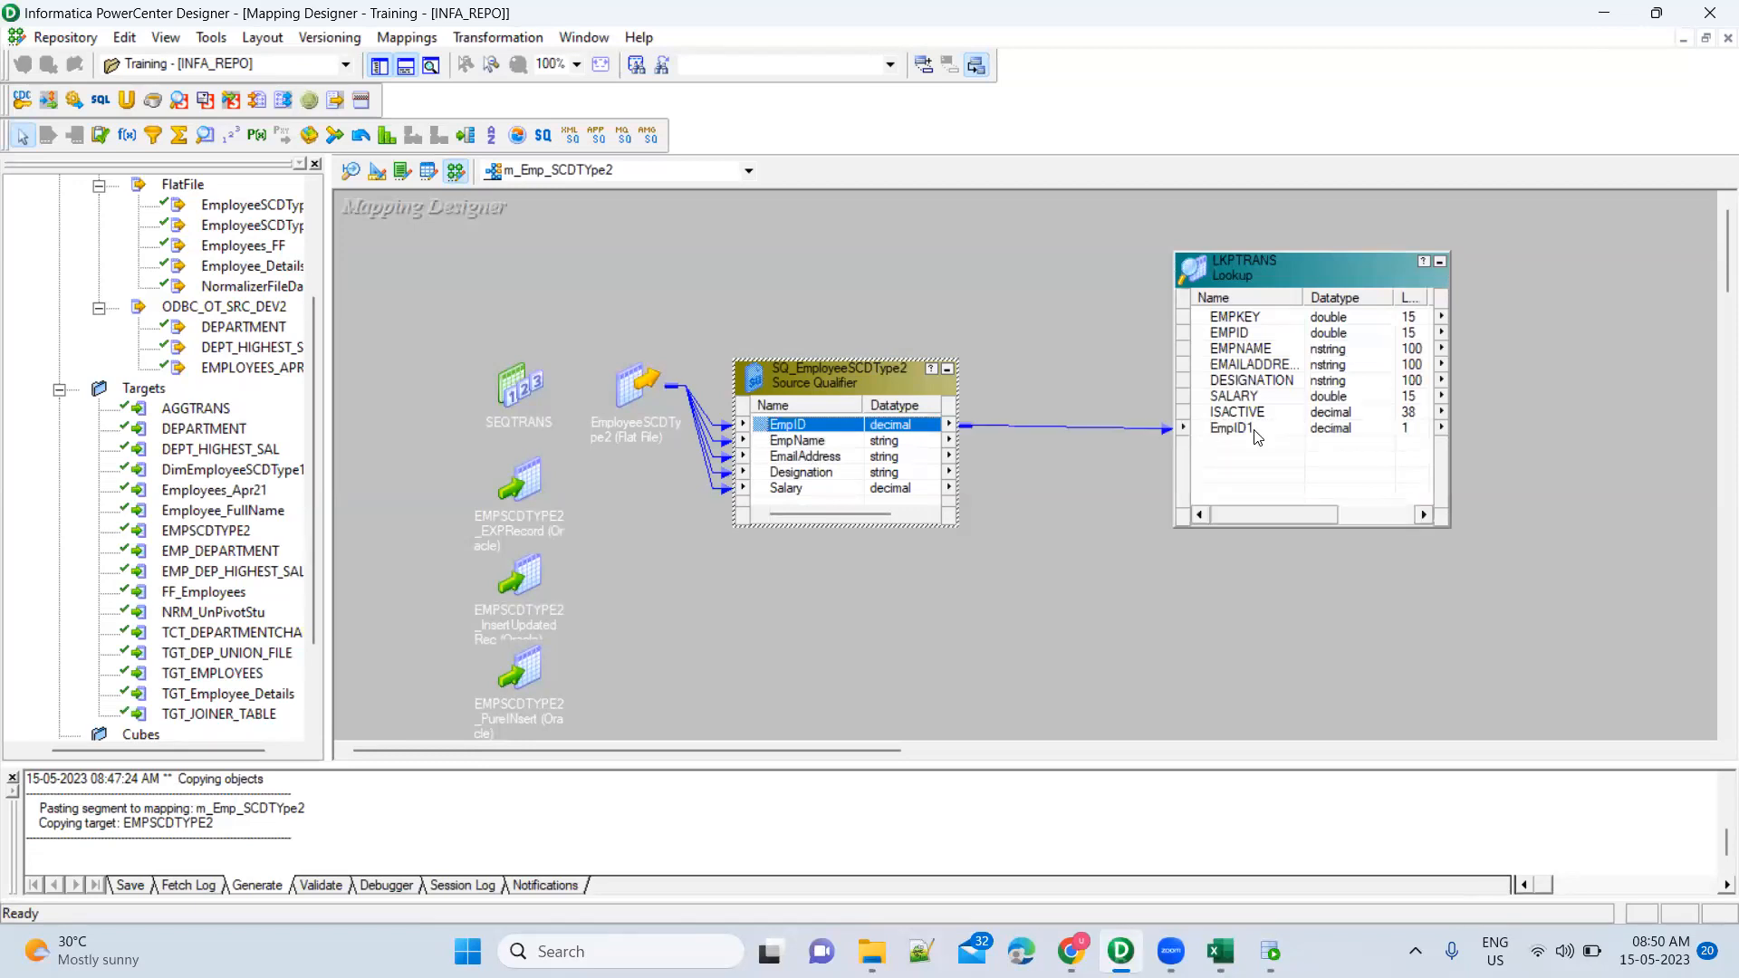
{"action": "double_click", "coordinate": [1270, 277]}
{"action": "left_click", "coordinate": [665, 177]}
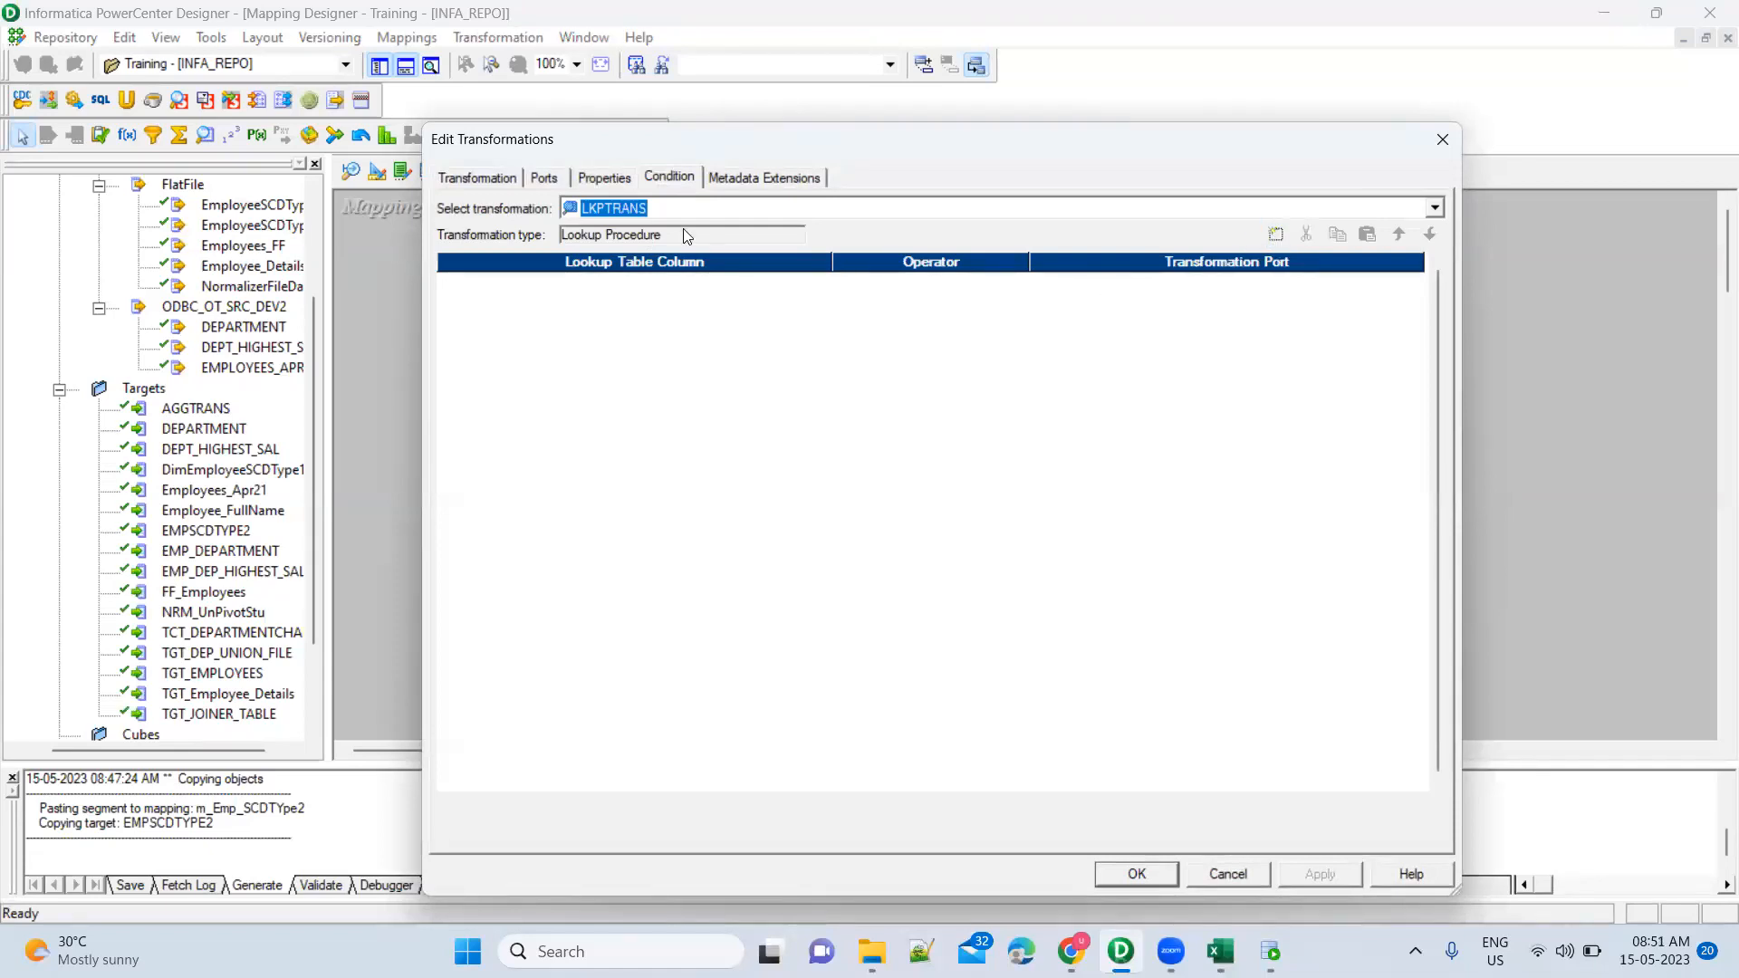
{"action": "left_click", "coordinate": [544, 177]}
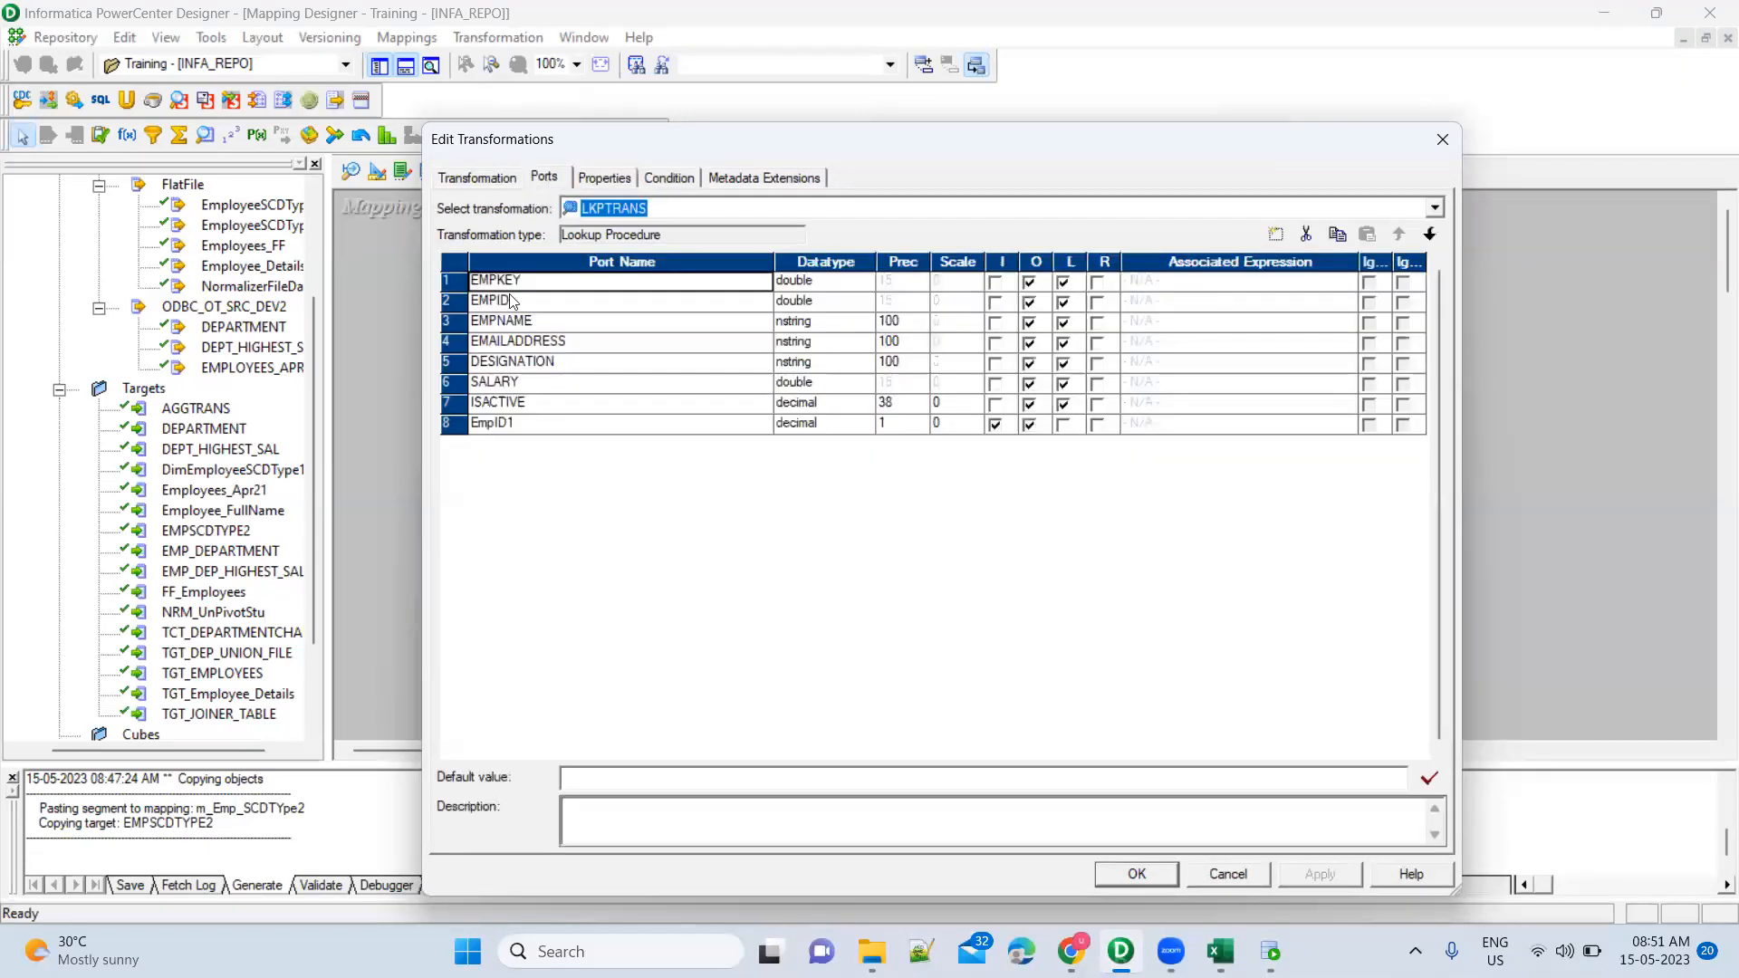
{"action": "left_click", "coordinate": [561, 430]}
{"action": "left_click", "coordinate": [559, 424]}
{"action": "left_click", "coordinate": [560, 422]}
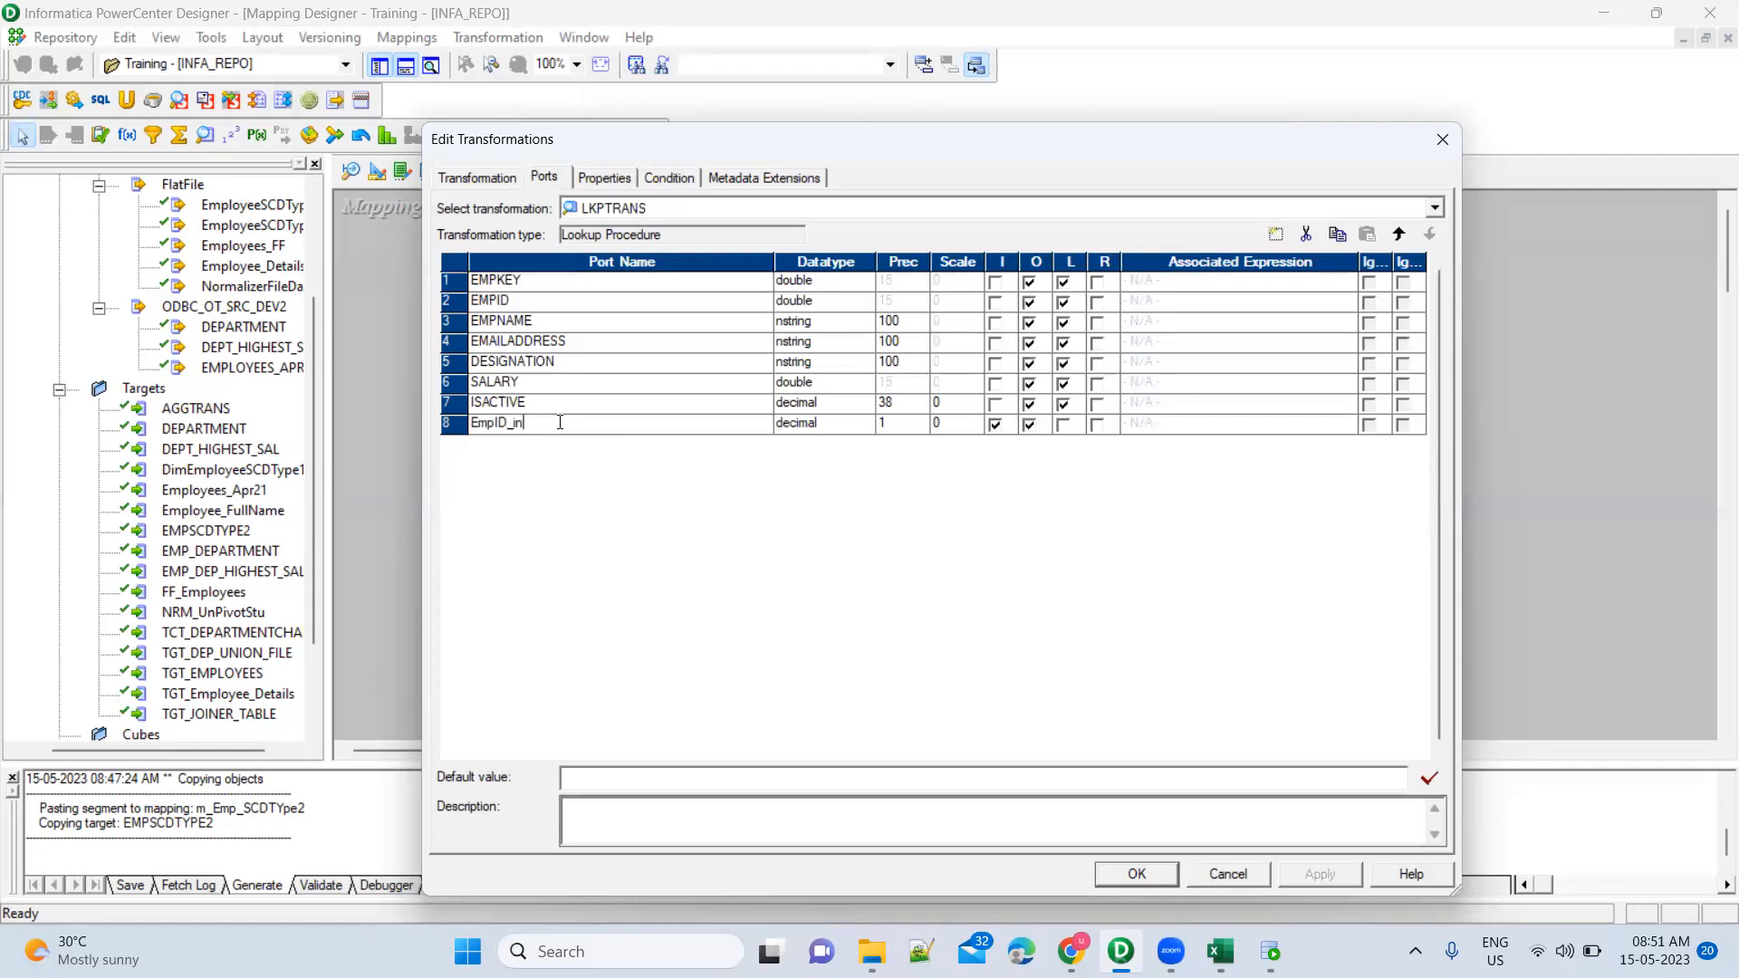
Add the lookup condition EMPID = EmpID_in to the LKPTRANS transformation
{"action": "left_click", "coordinate": [663, 179]}
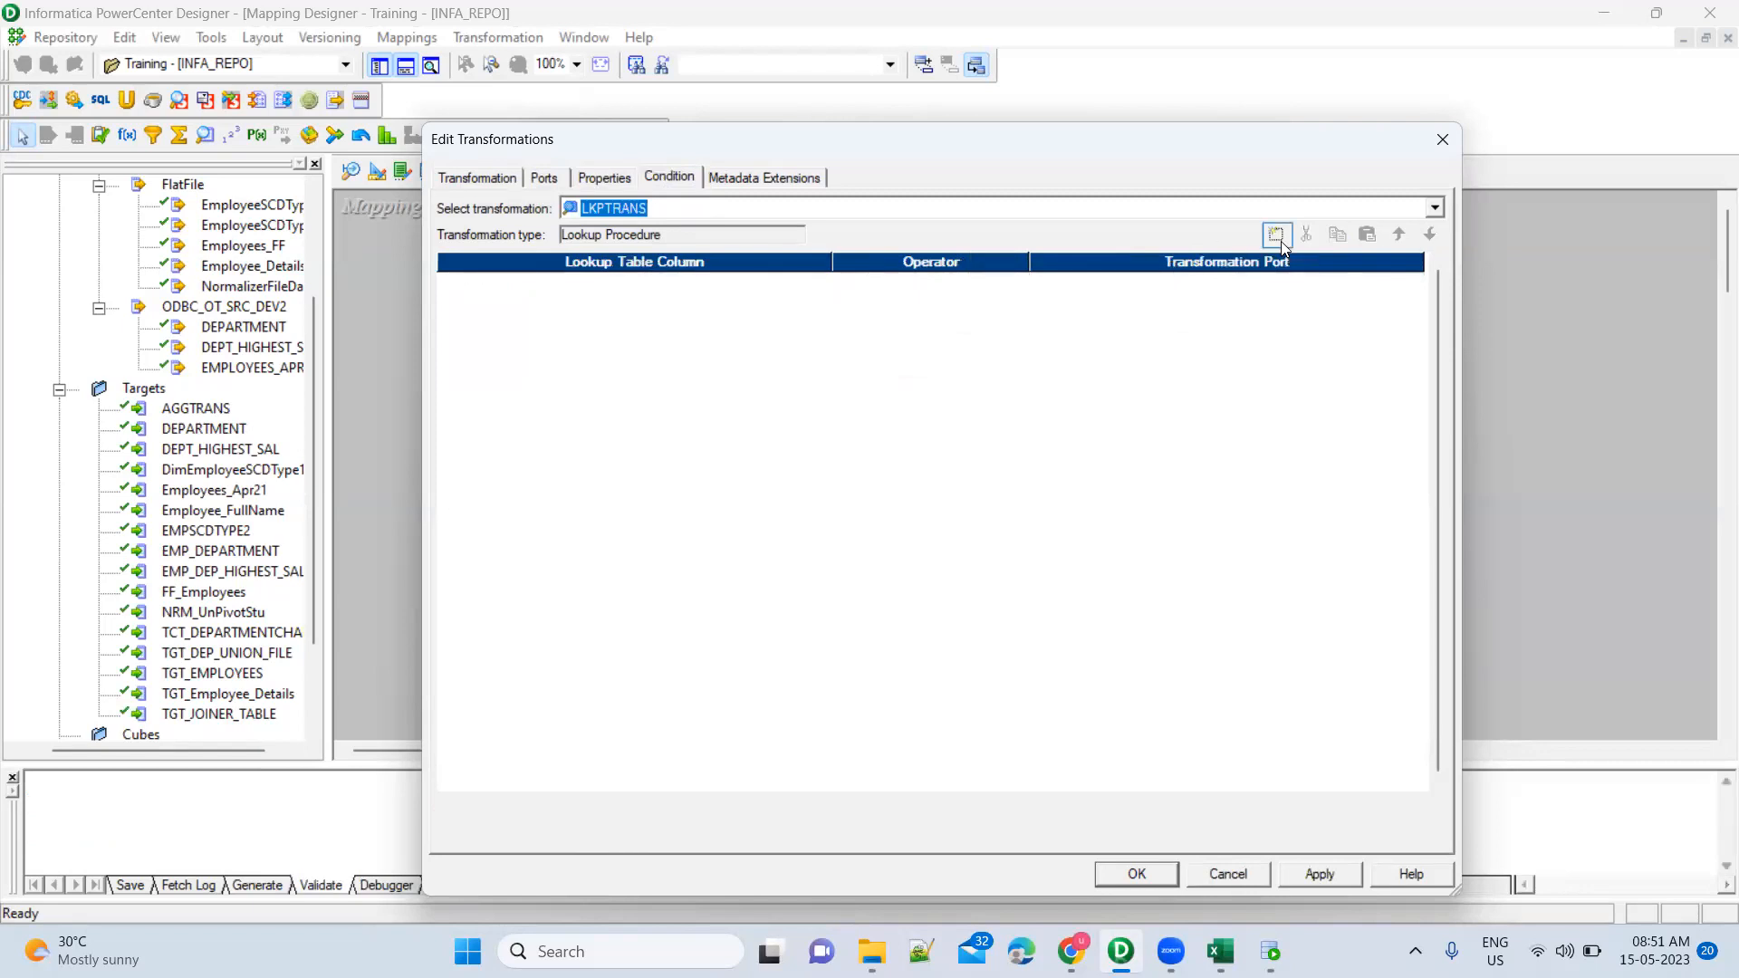
{"action": "left_click", "coordinate": [1280, 241]}
{"action": "left_click", "coordinate": [819, 282]}
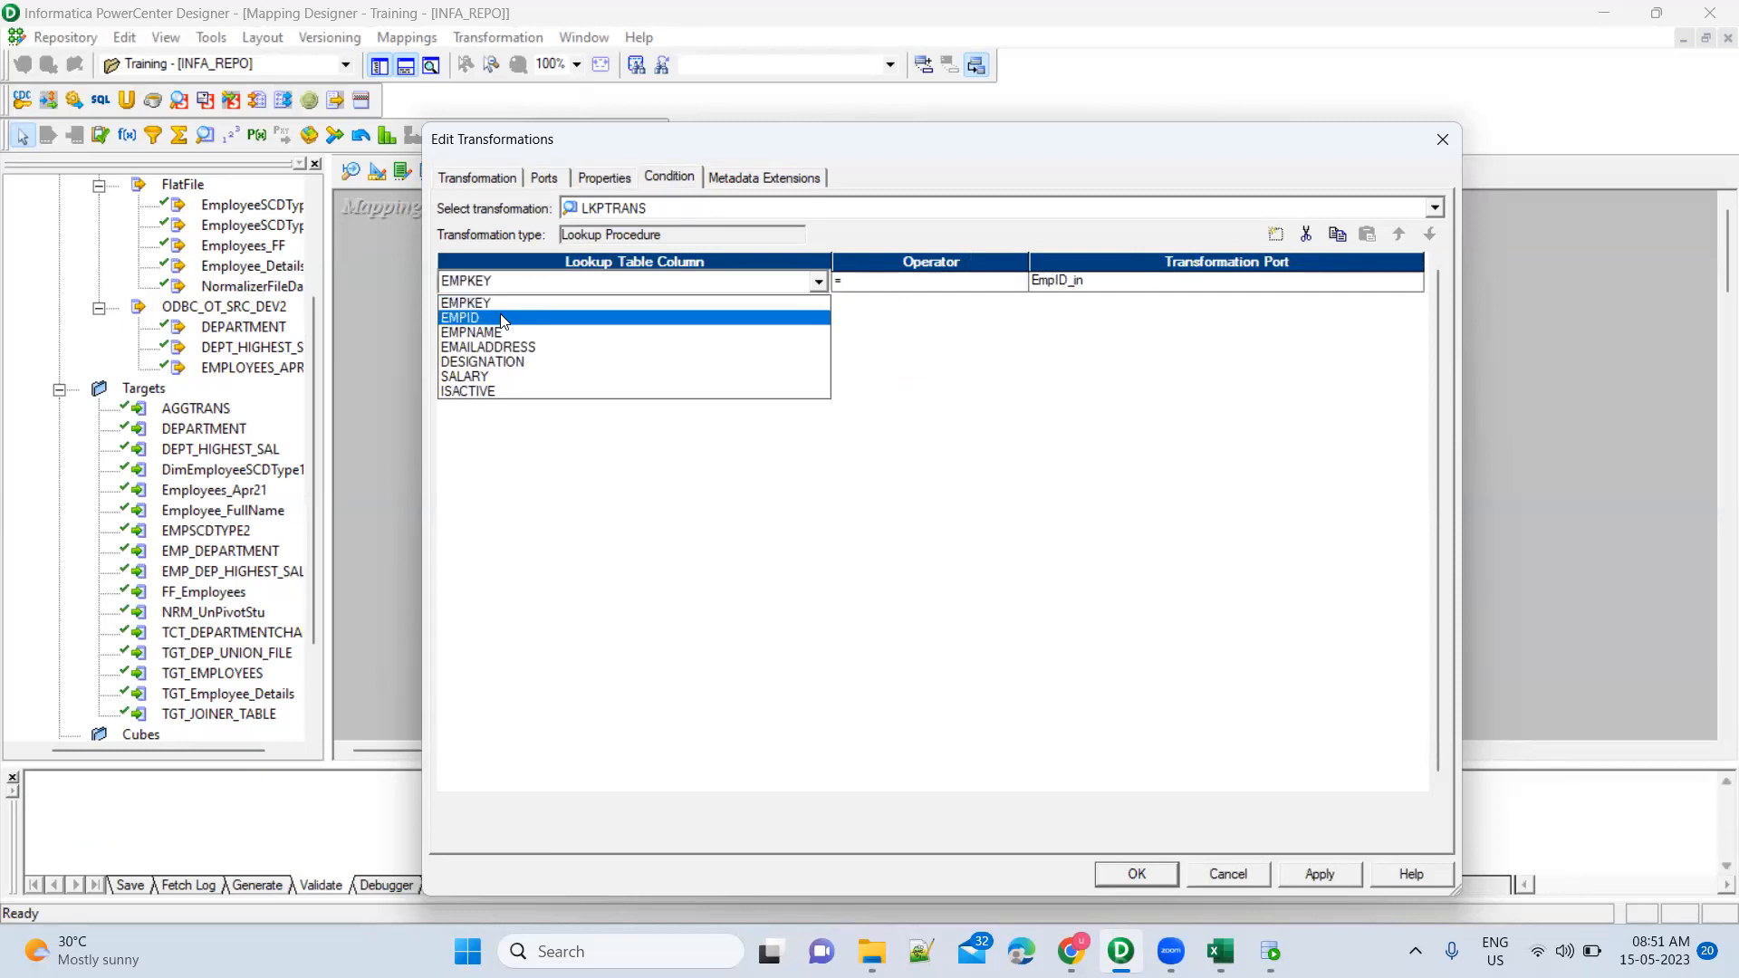
{"action": "left_click", "coordinate": [501, 318]}
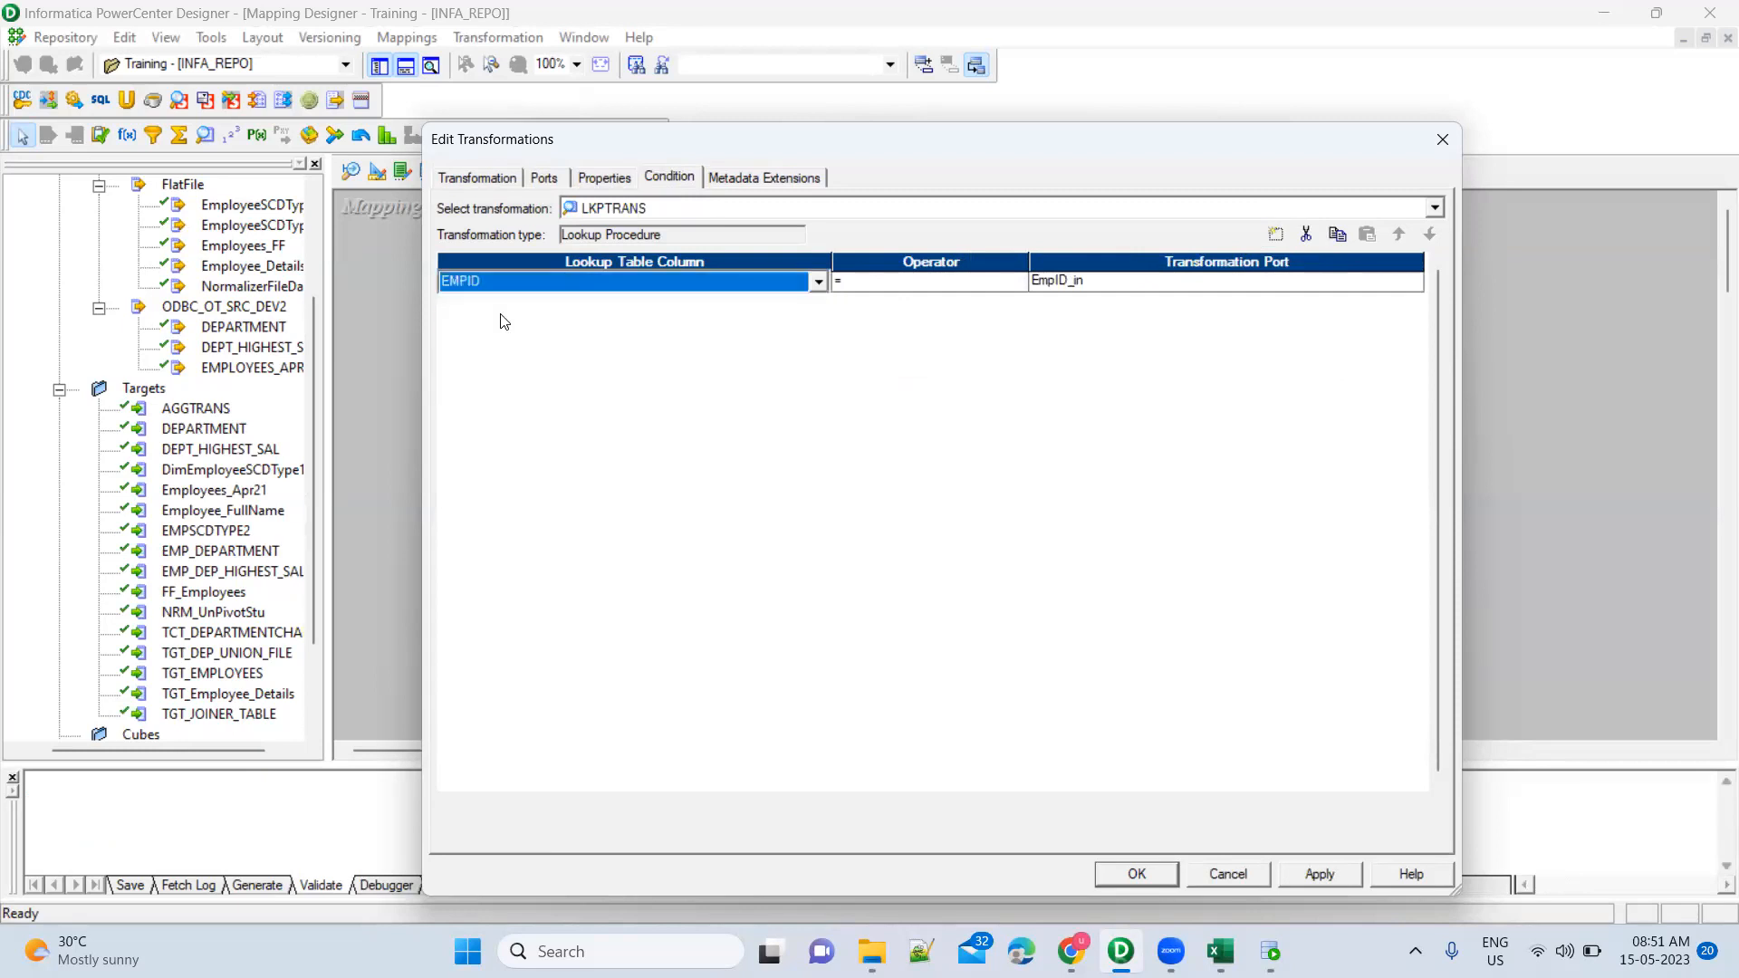
Set the datatype of the EmpID_in port in LKPTRANS to double so it matches the lookup's EMPID column
{"action": "left_click", "coordinate": [605, 179]}
{"action": "left_click", "coordinate": [906, 314]}
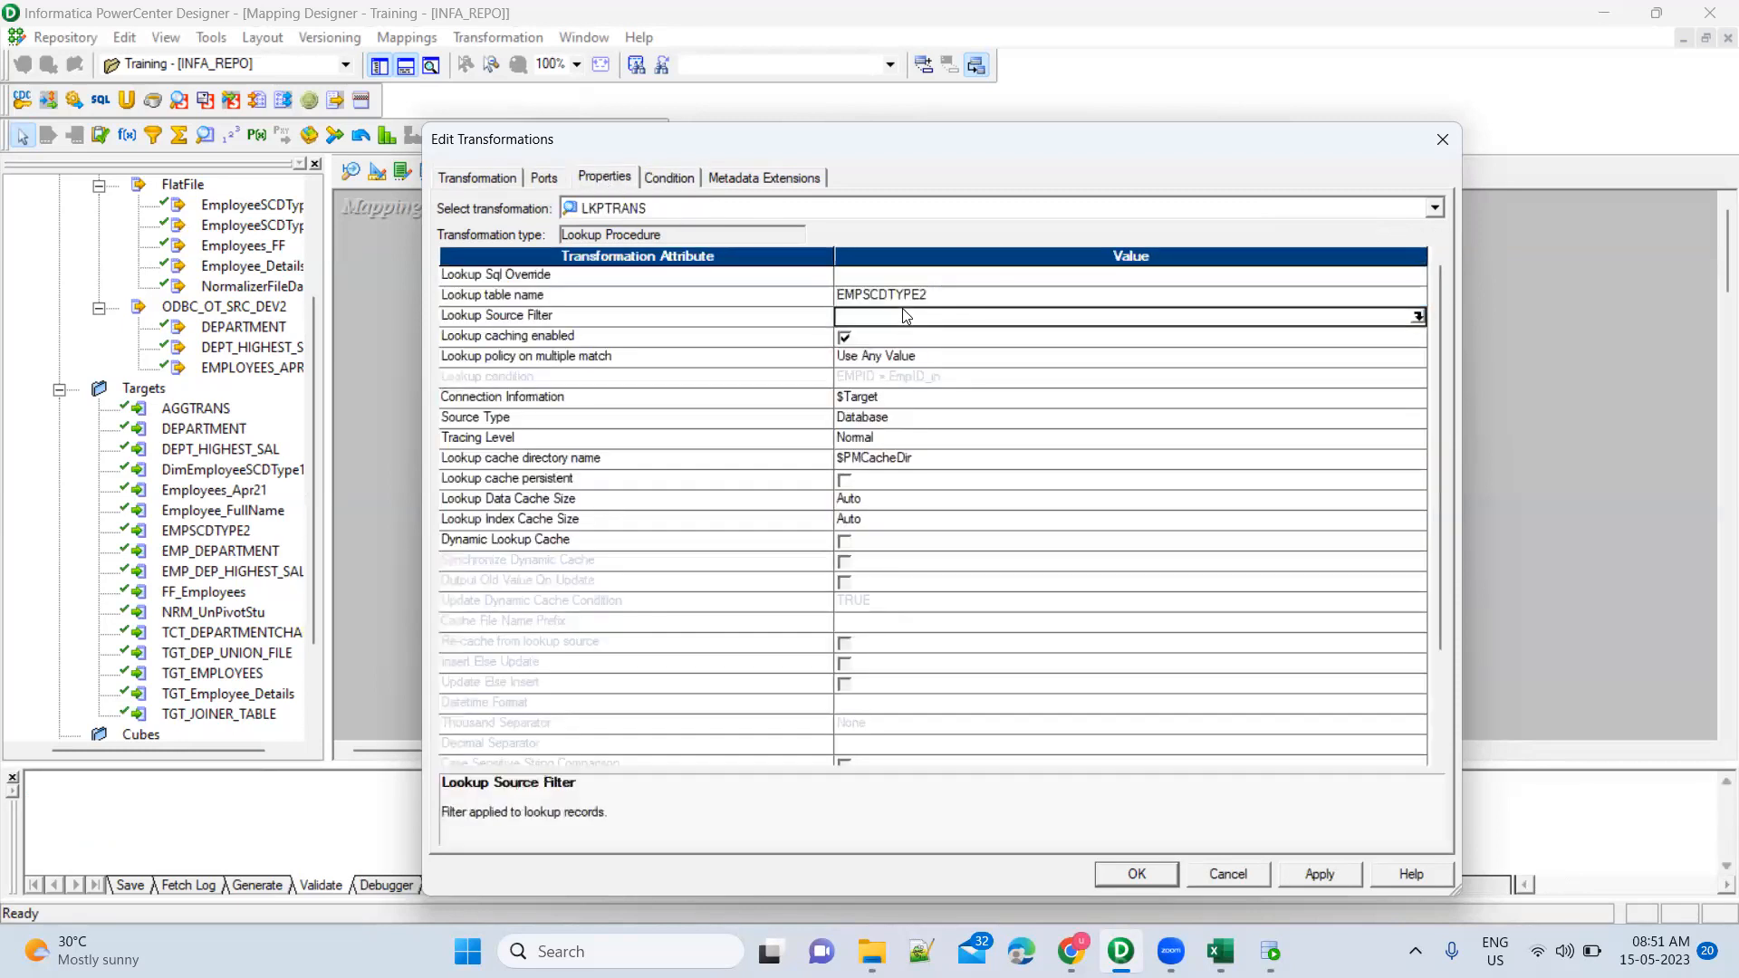
{"action": "left_click", "coordinate": [1136, 874]}
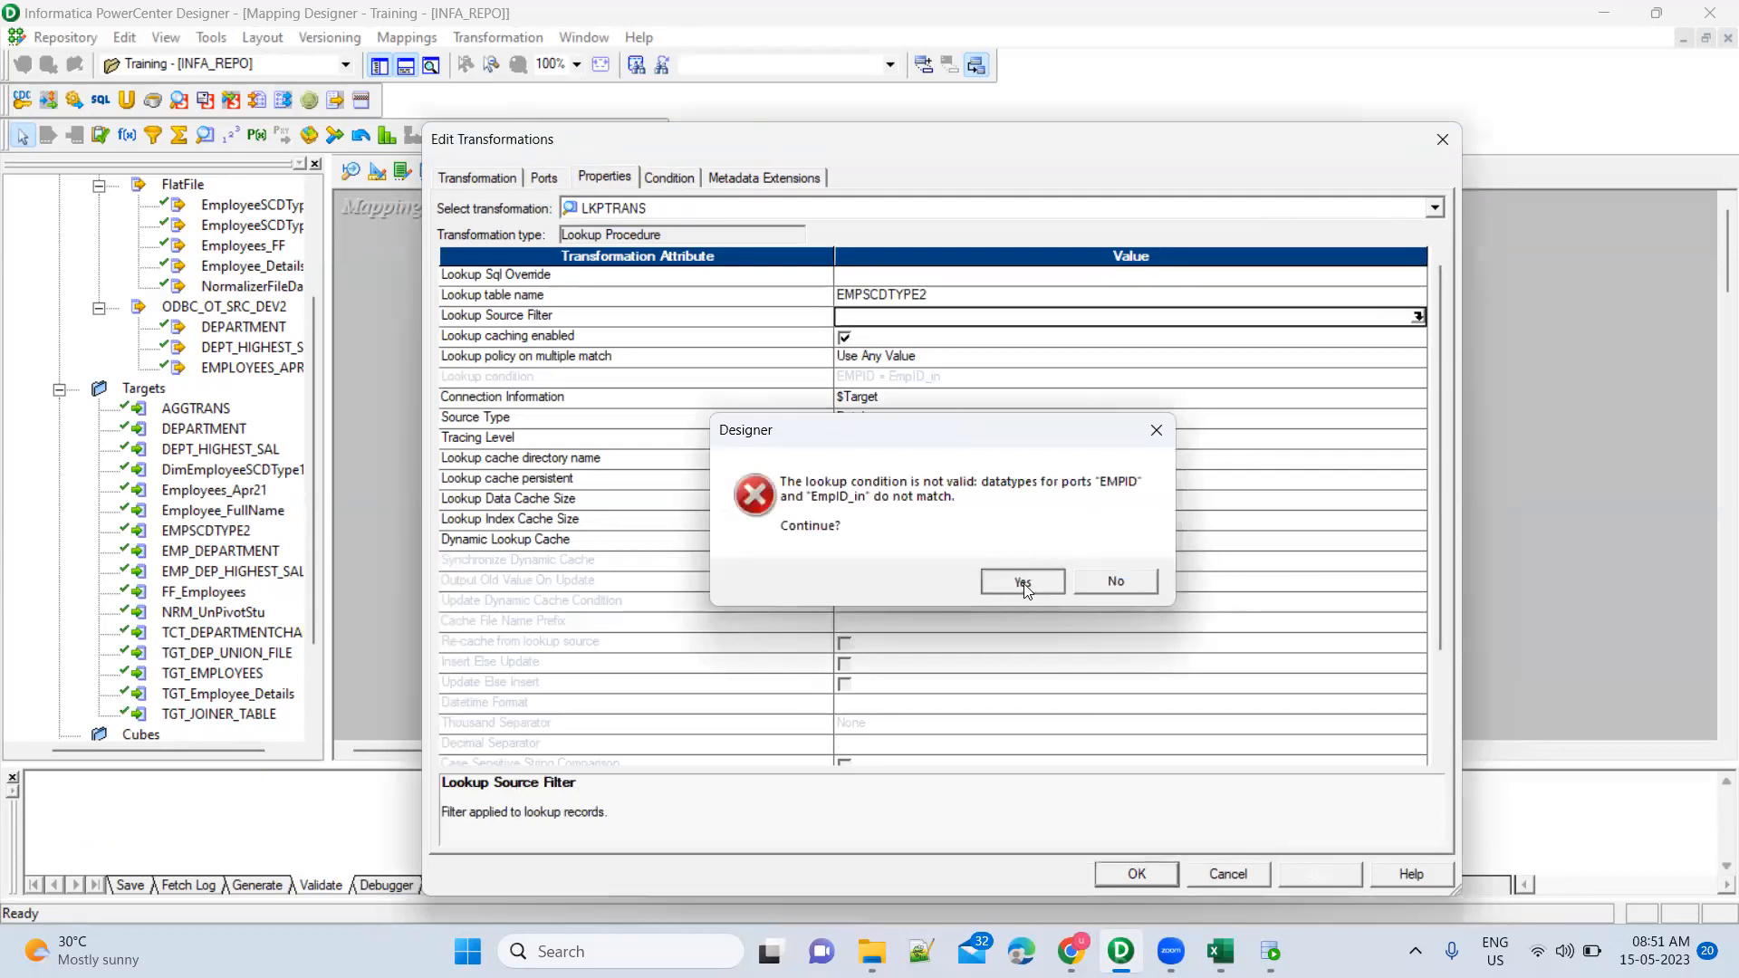
{"action": "left_click", "coordinate": [1022, 581]}
{"action": "left_click", "coordinate": [547, 176]}
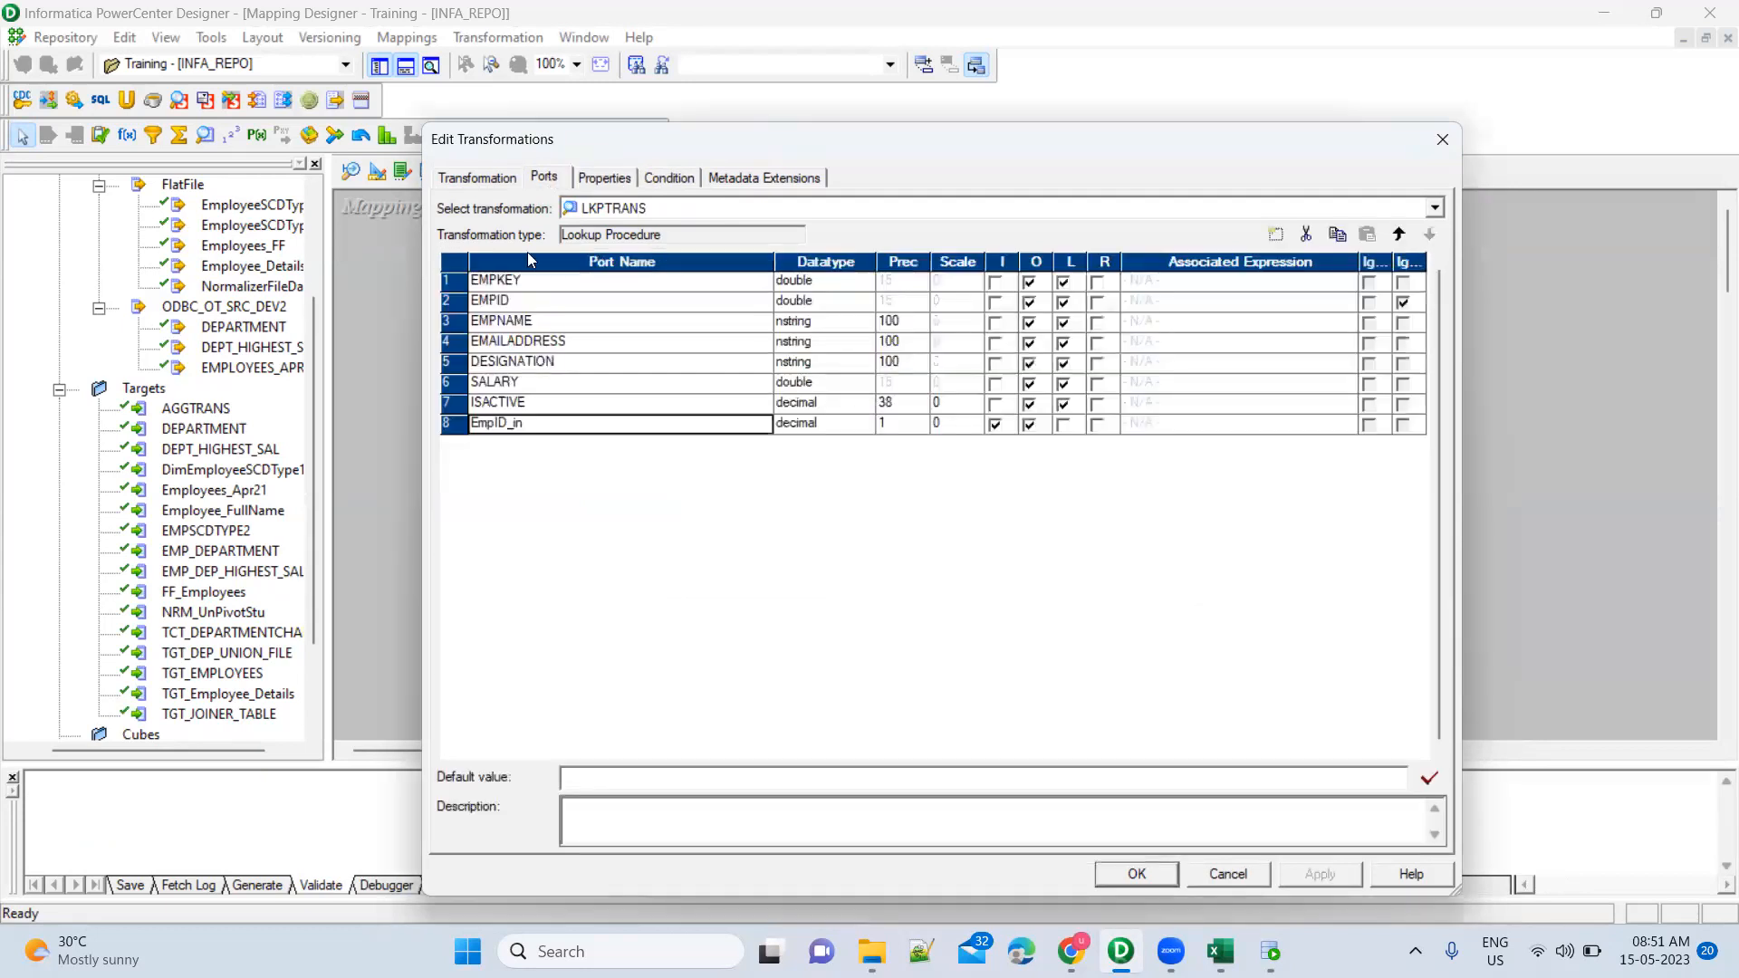
{"action": "left_click", "coordinate": [831, 429]}
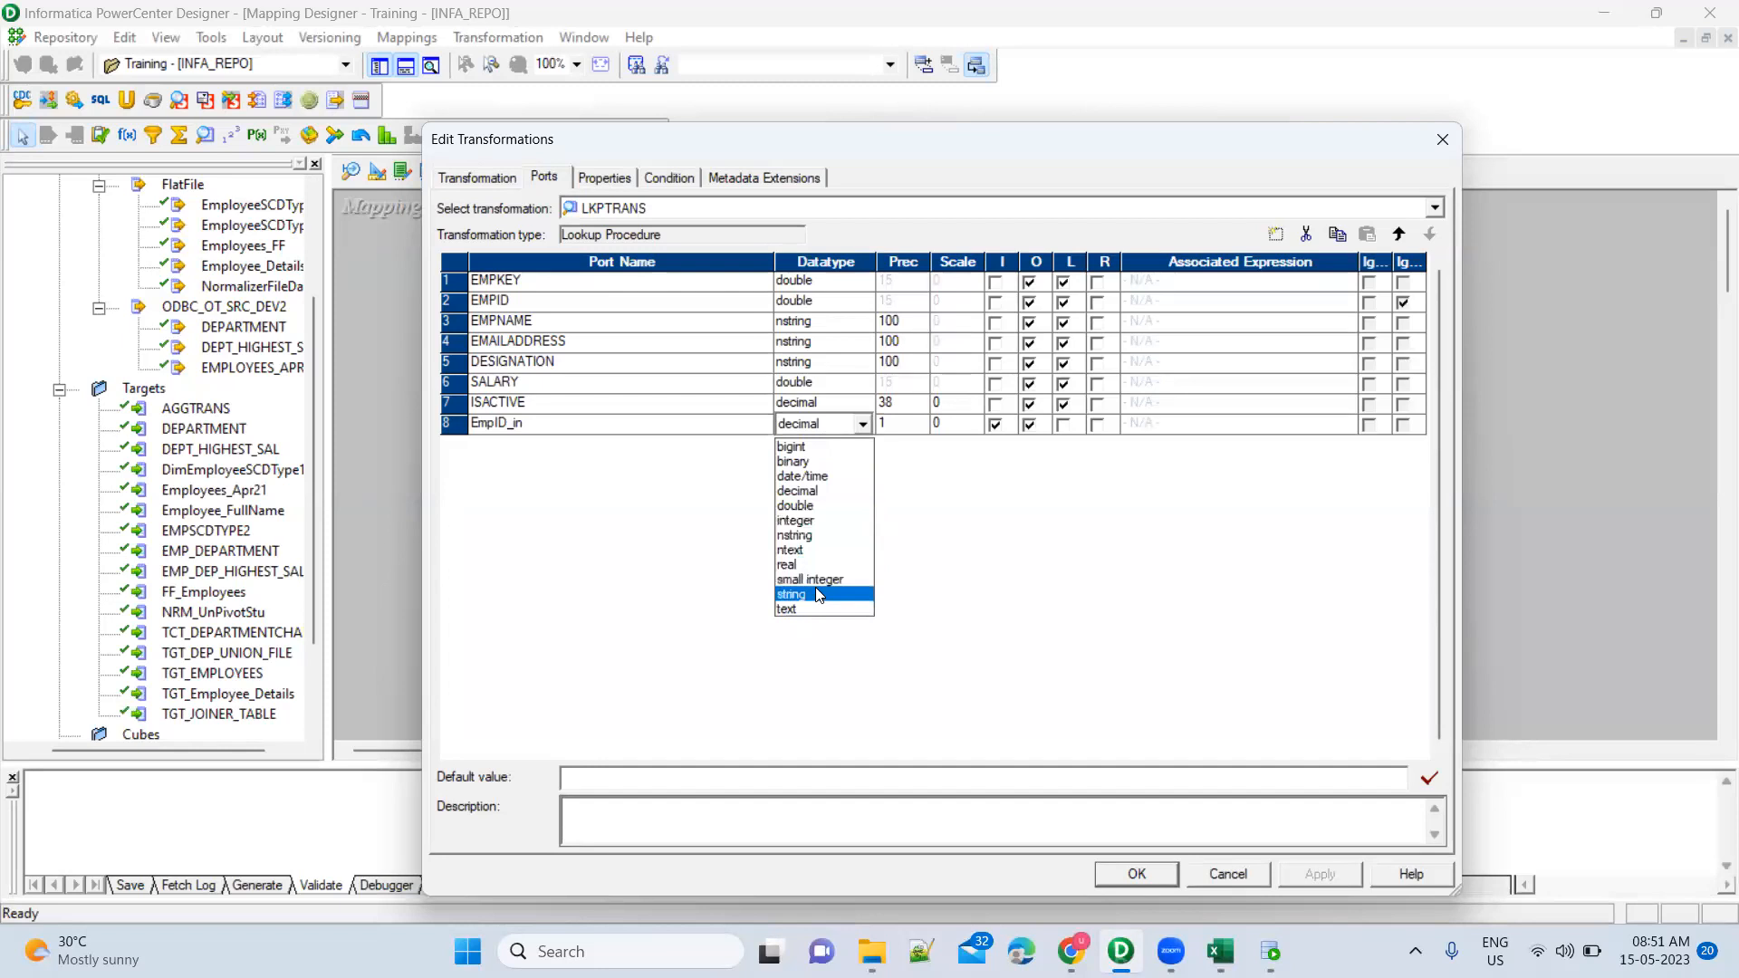
{"action": "left_click", "coordinate": [816, 507]}
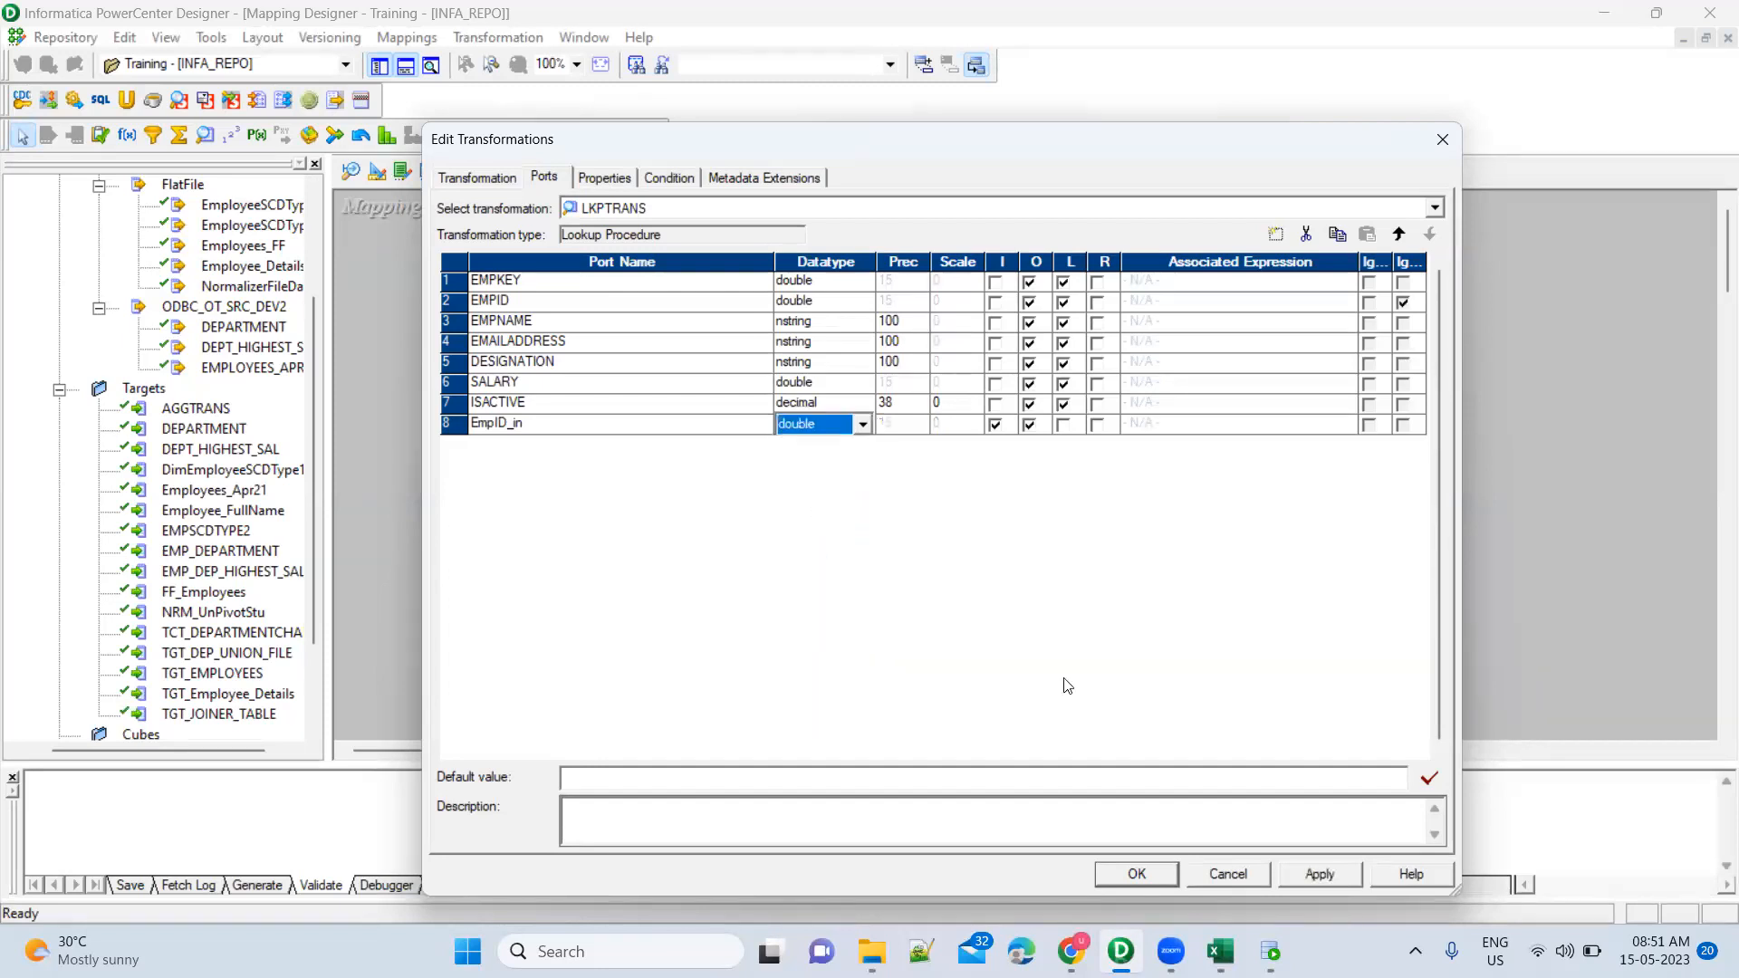
{"action": "left_click", "coordinate": [1306, 881]}
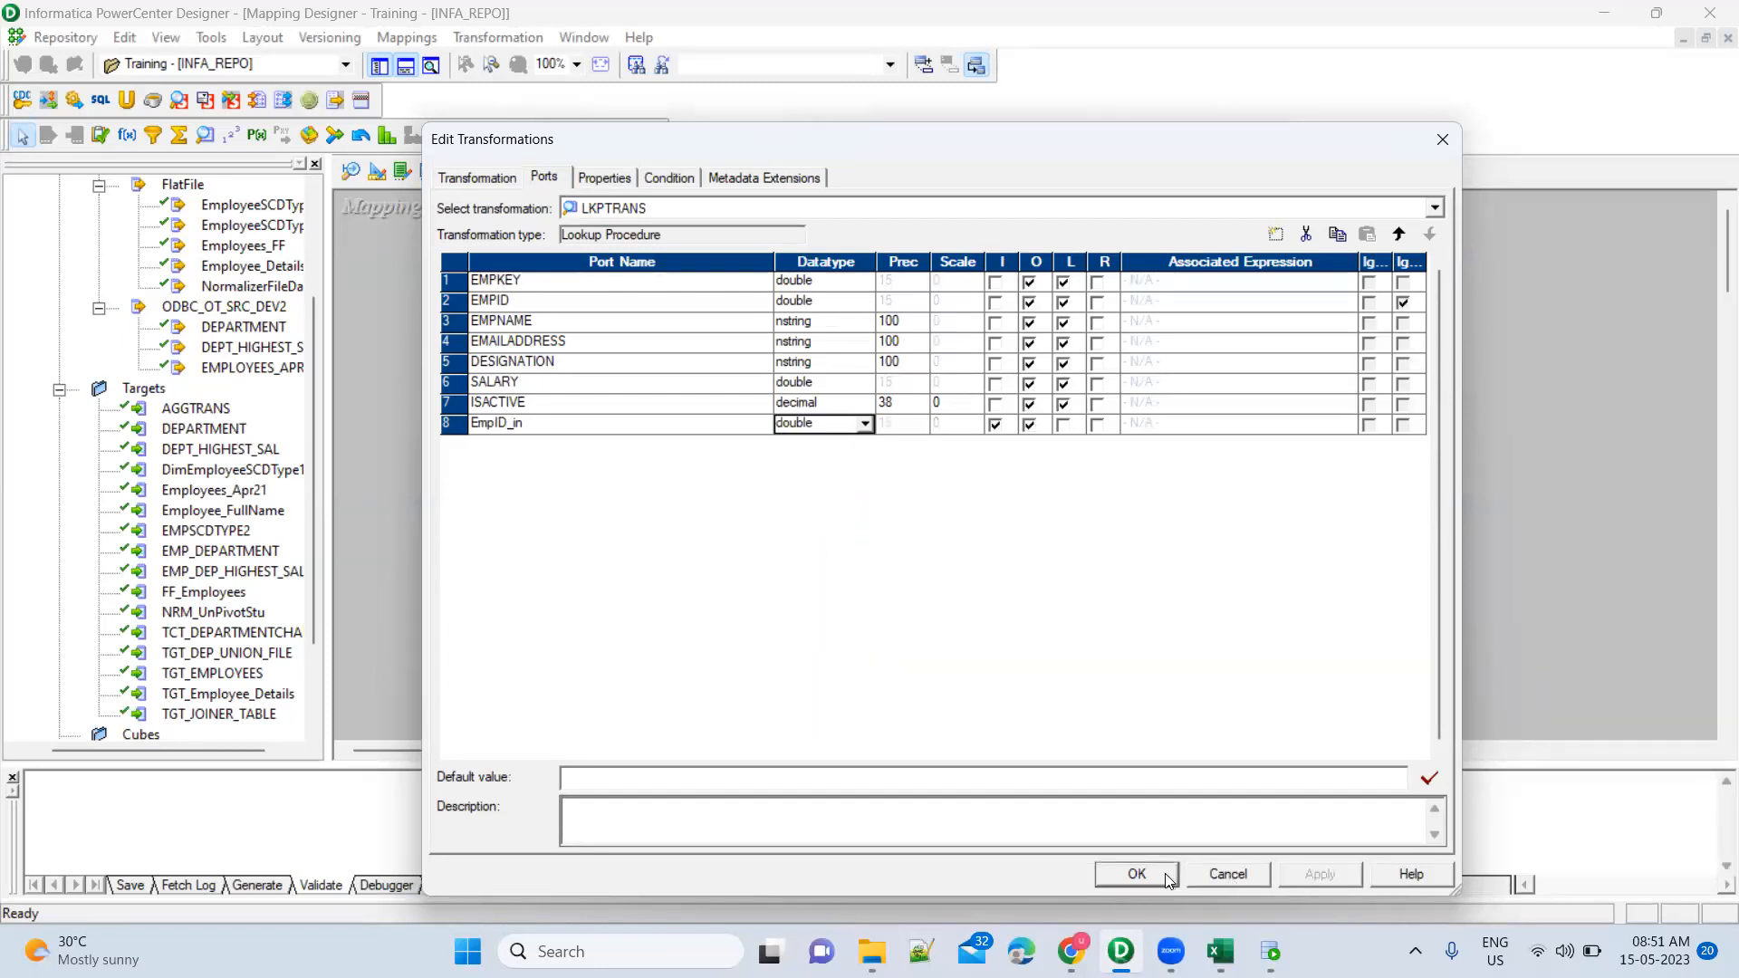
{"action": "key", "text": "Return"}
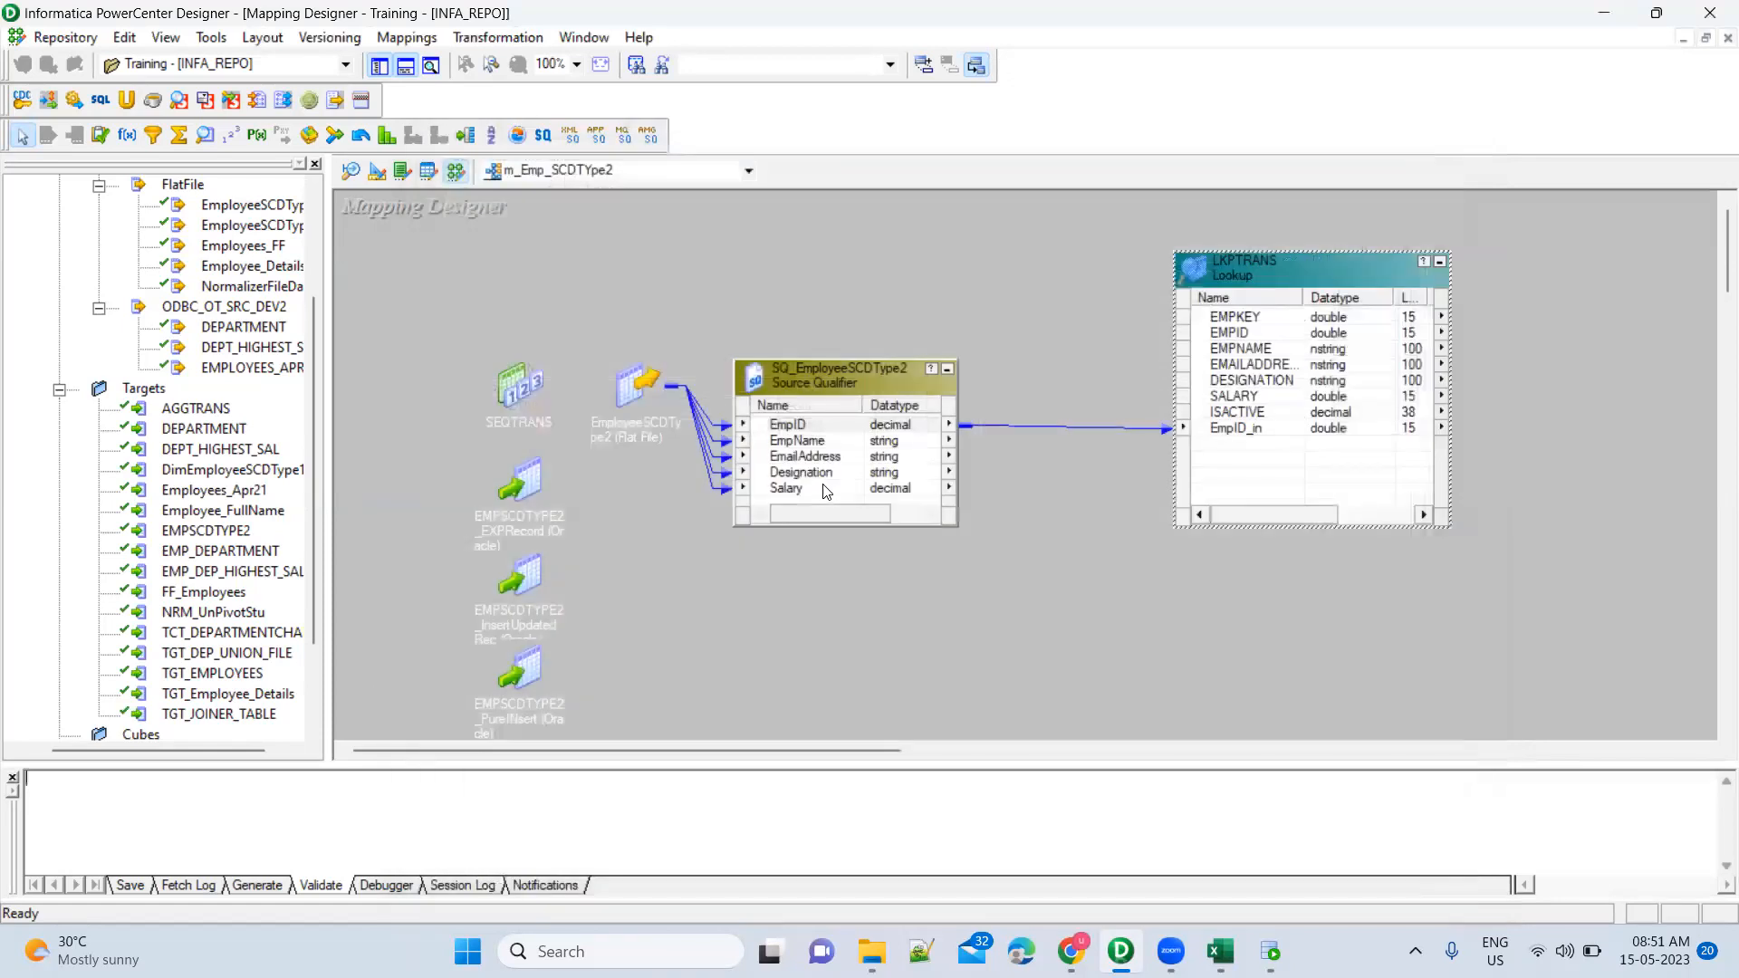
Set the datatype of the EmpID port in the SQ_EmployeeSCDType2 source qualifier to double and save the mapping
{"action": "left_click", "coordinate": [815, 426]}
{"action": "double_click", "coordinate": [815, 426]}
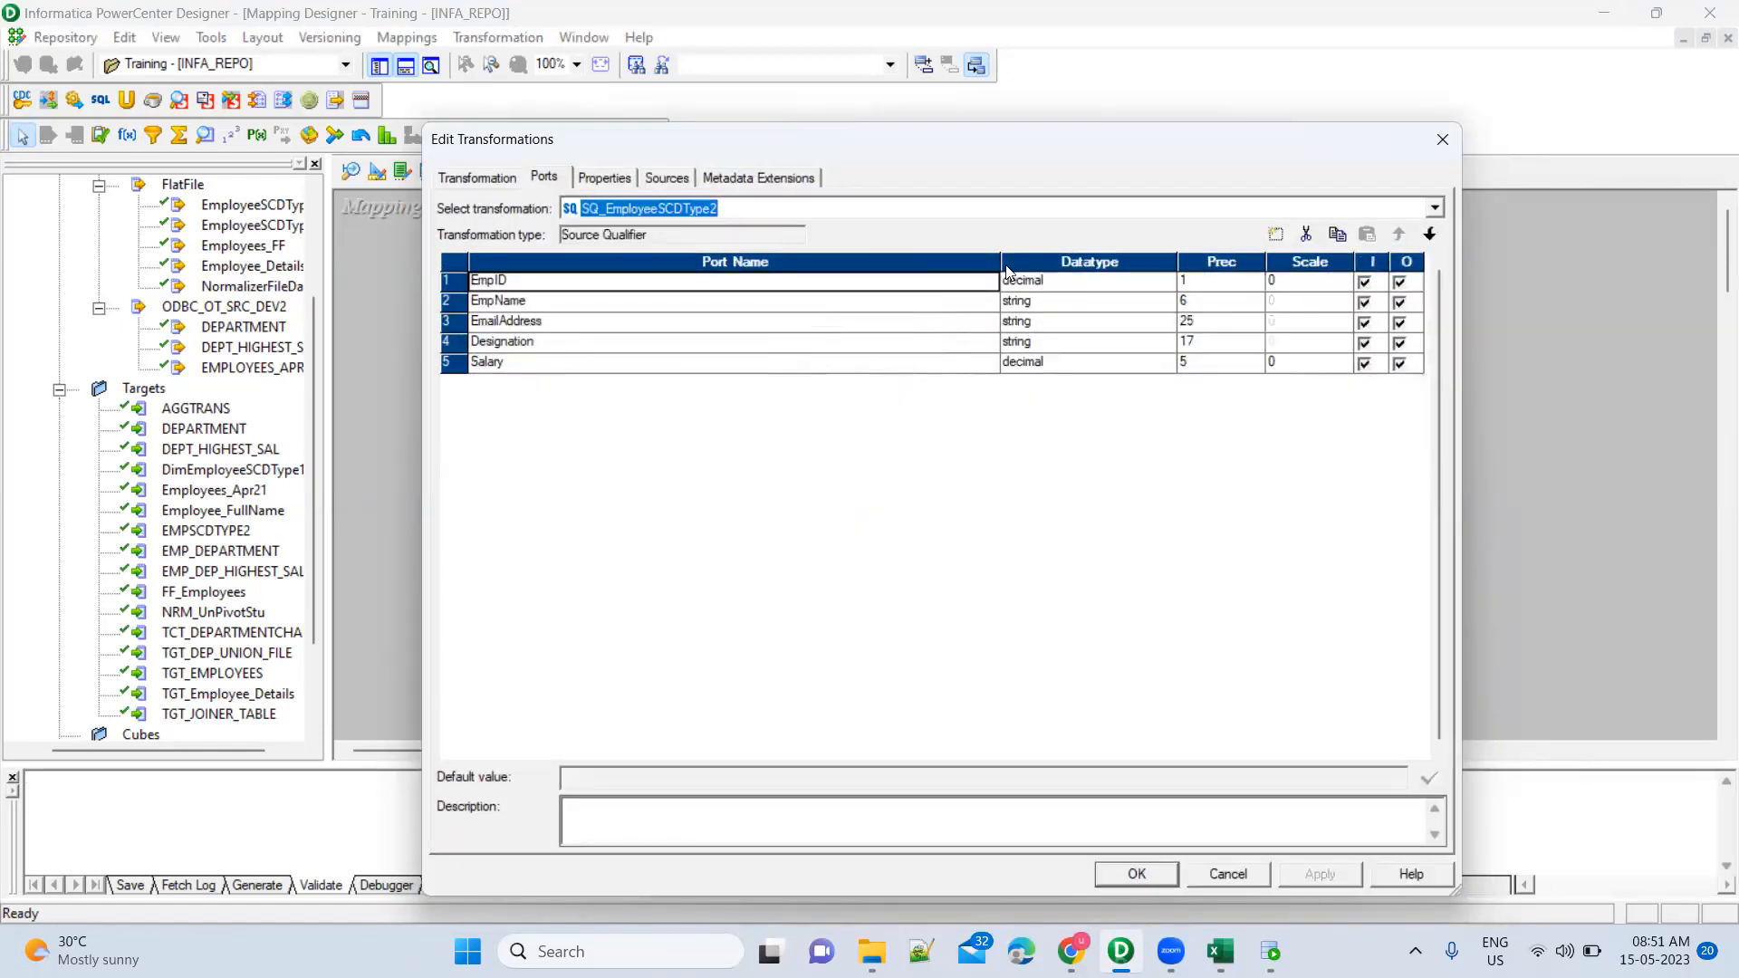
{"action": "left_click", "coordinate": [1043, 286]}
{"action": "left_click", "coordinate": [1043, 286]}
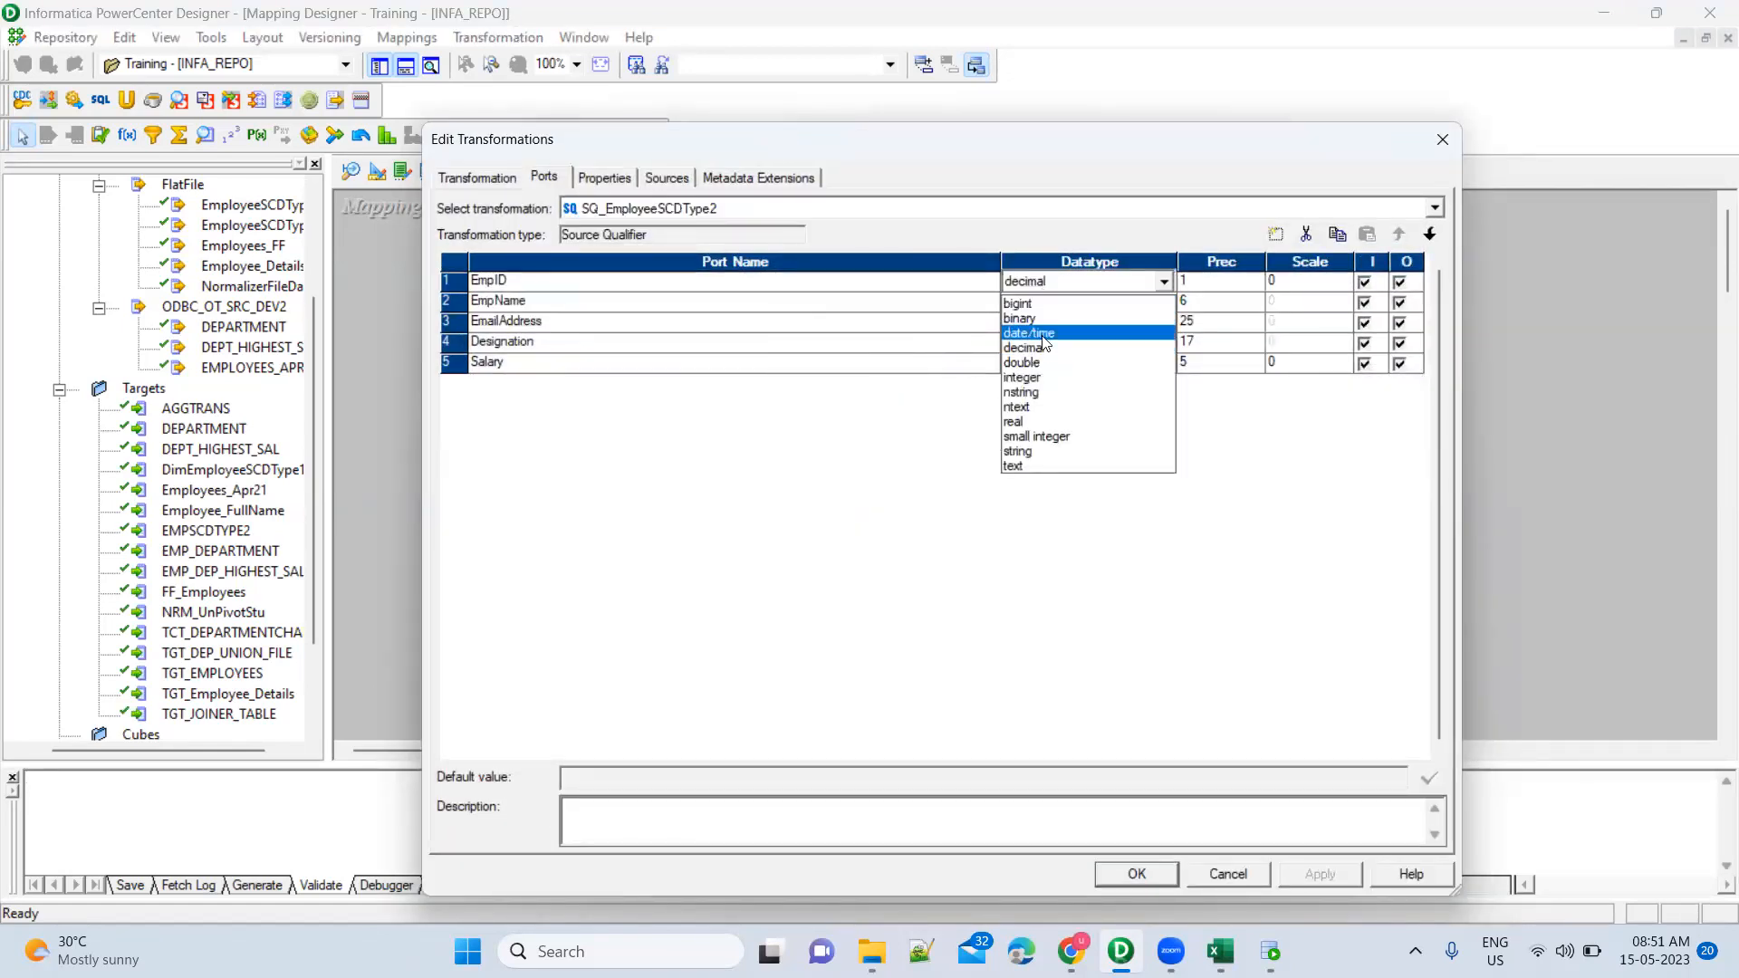
{"action": "left_click", "coordinate": [1044, 370]}
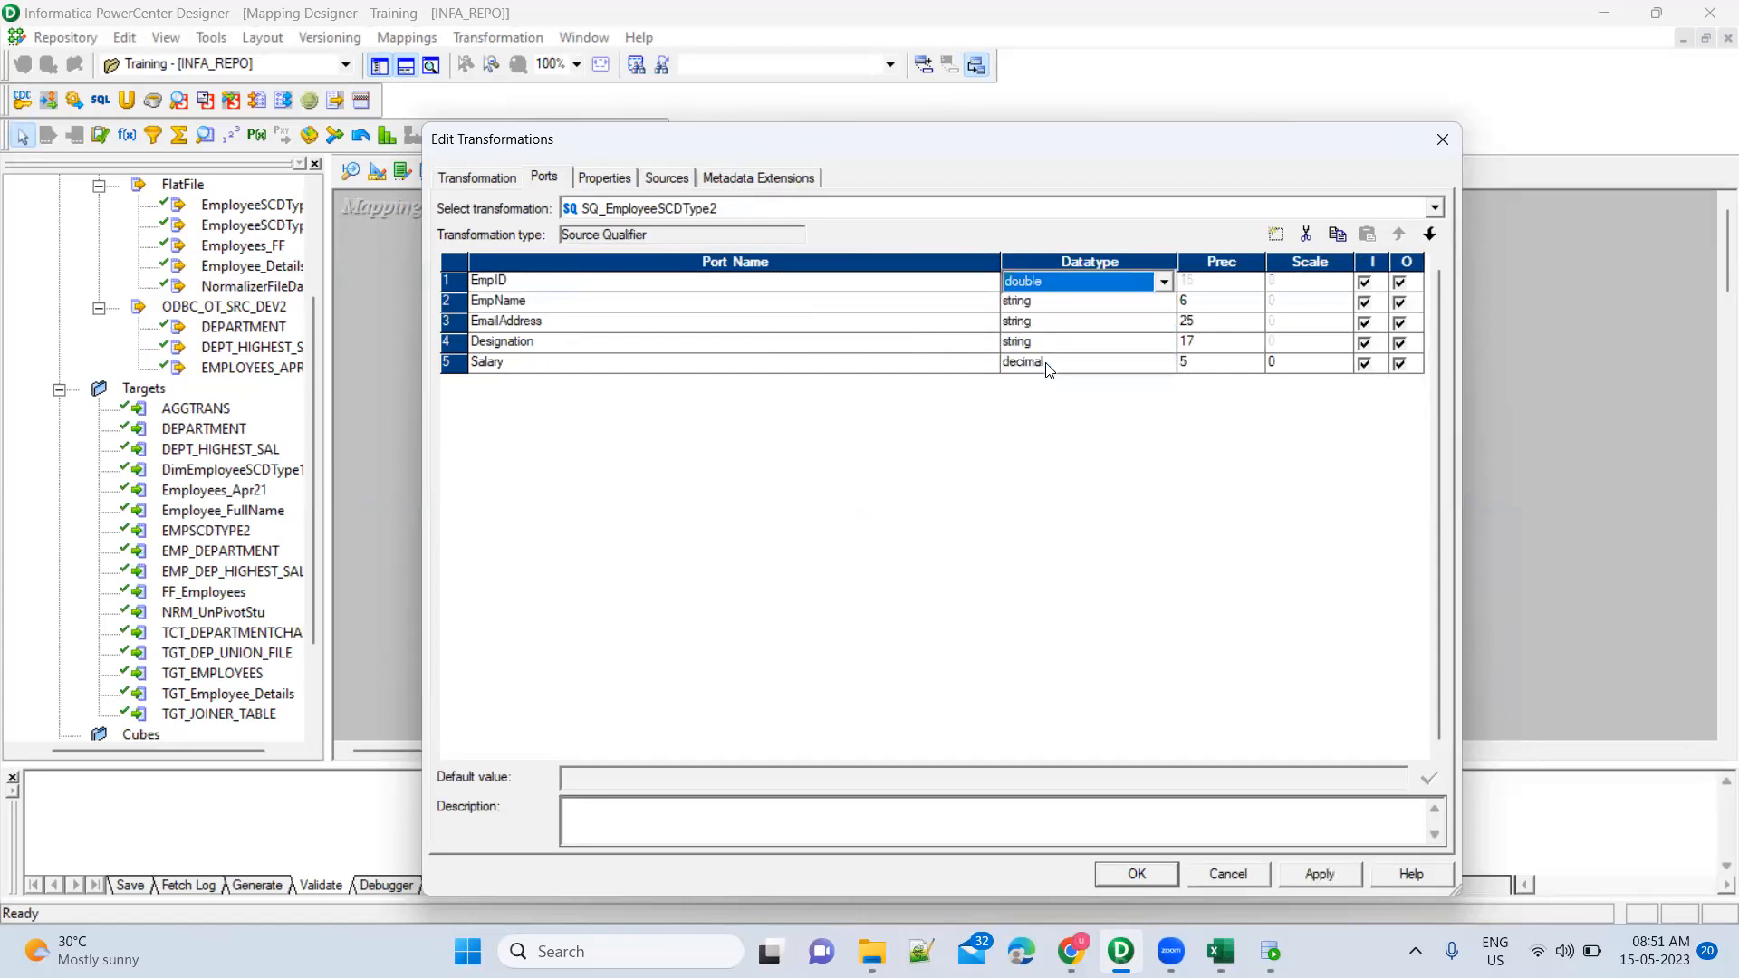
{"action": "left_click", "coordinate": [1309, 874]}
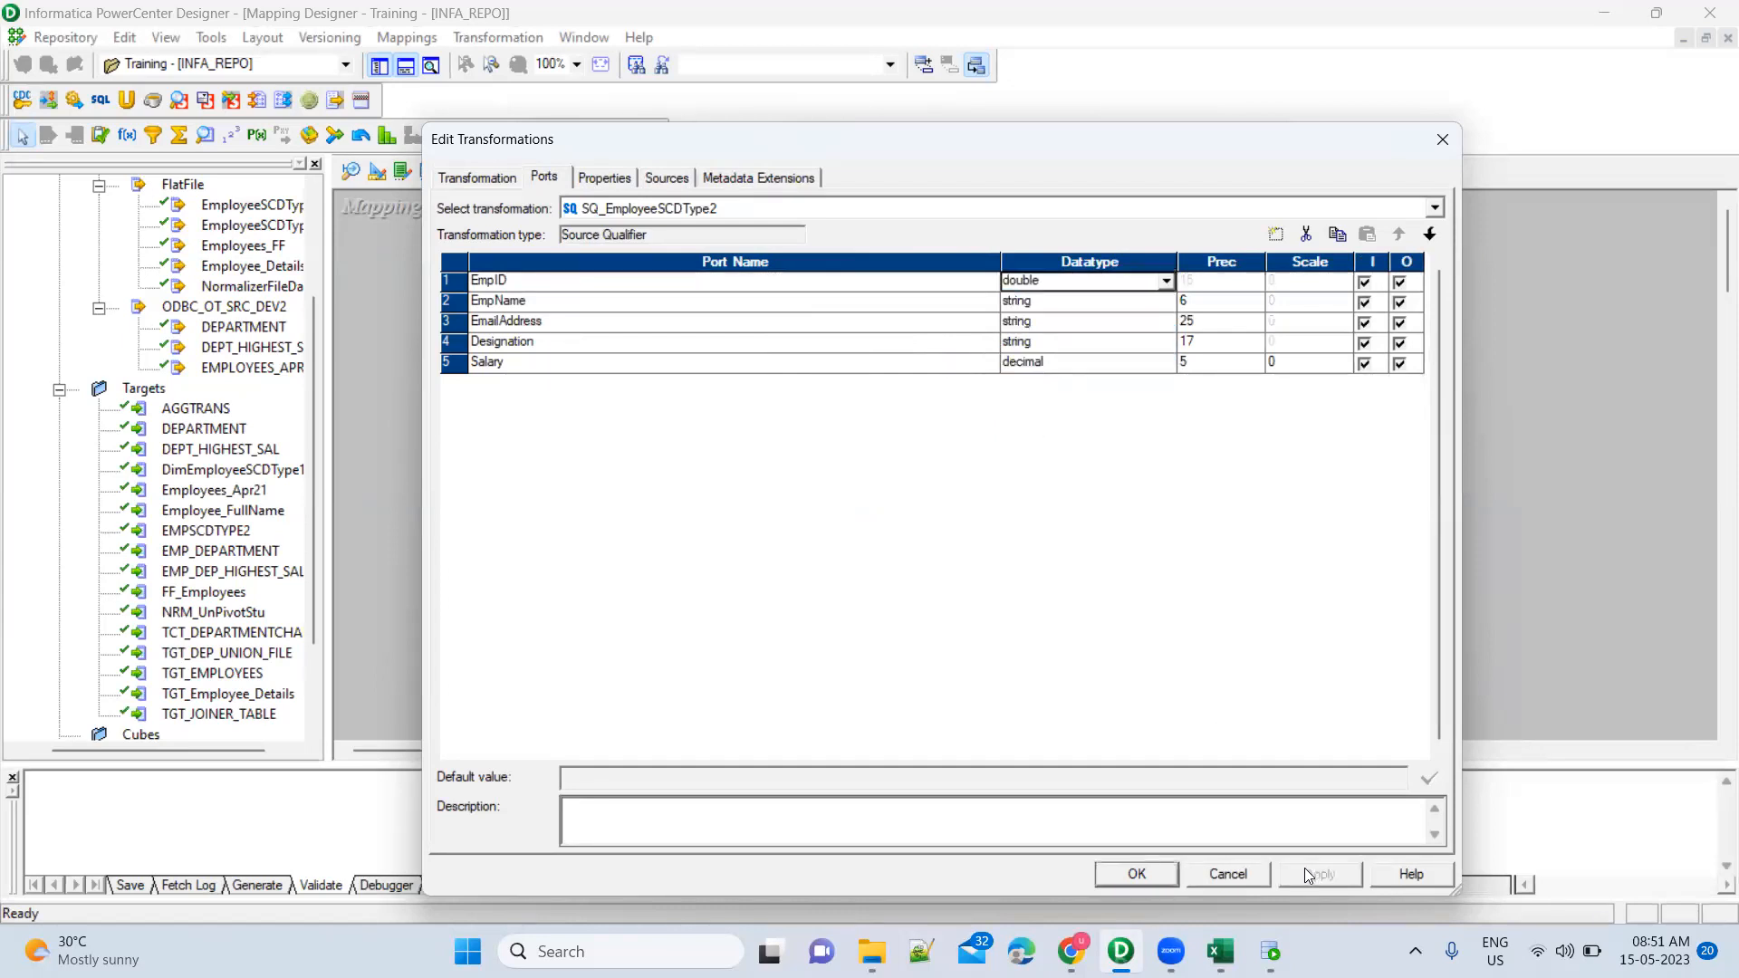
{"action": "left_click", "coordinate": [1136, 874]}
{"action": "key", "text": "ctrl+s"}
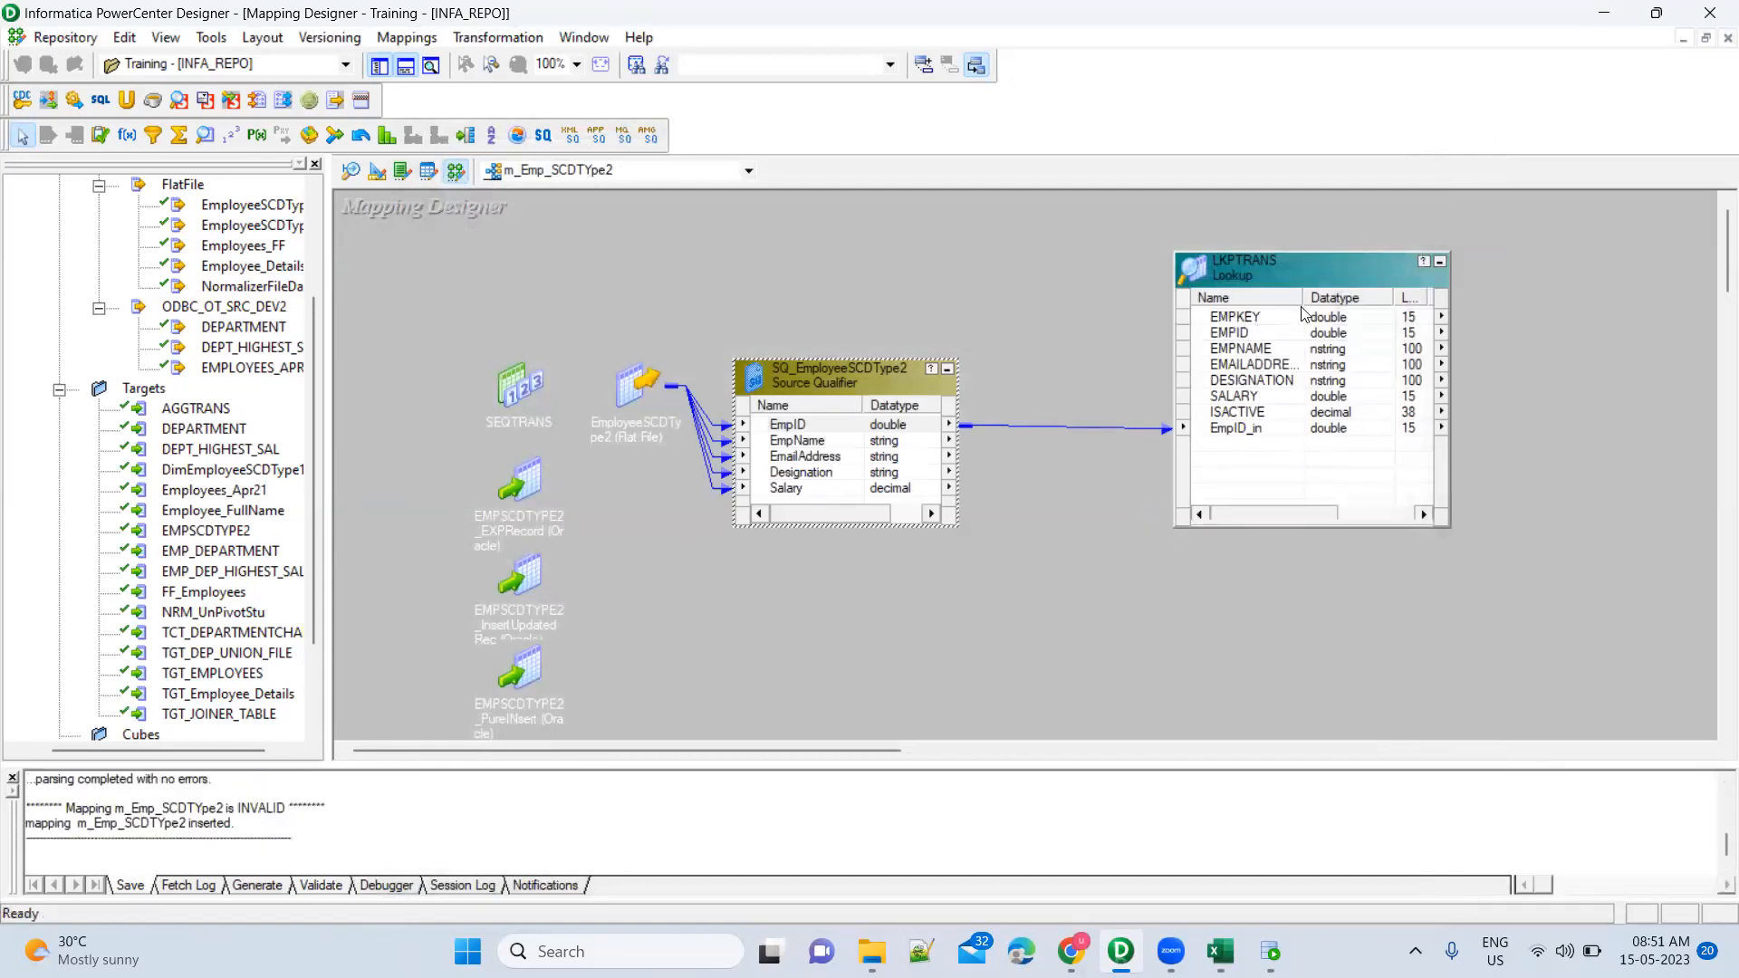
Set the Lookup Source Filter of LKPTRANS to IsActive = 1 and enter the database password in the SQL editor
{"action": "double_click", "coordinate": [1301, 275]}
{"action": "left_click", "coordinate": [674, 177]}
{"action": "left_click", "coordinate": [605, 179]}
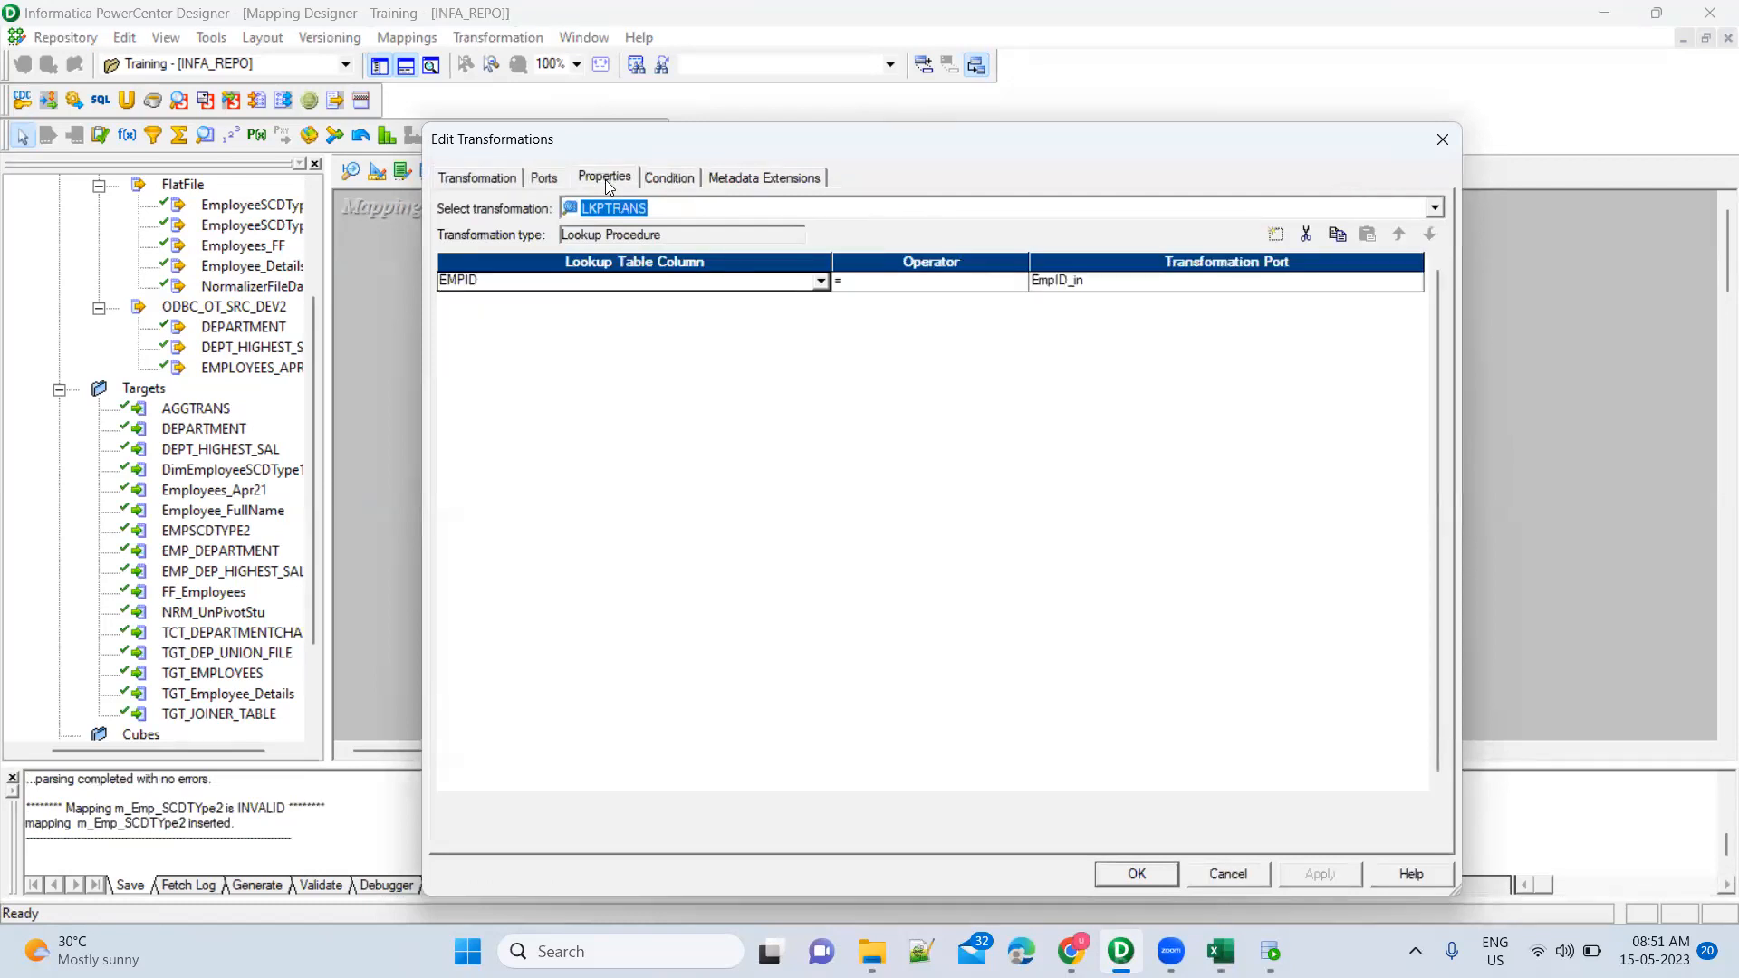
{"action": "left_click", "coordinate": [777, 317]}
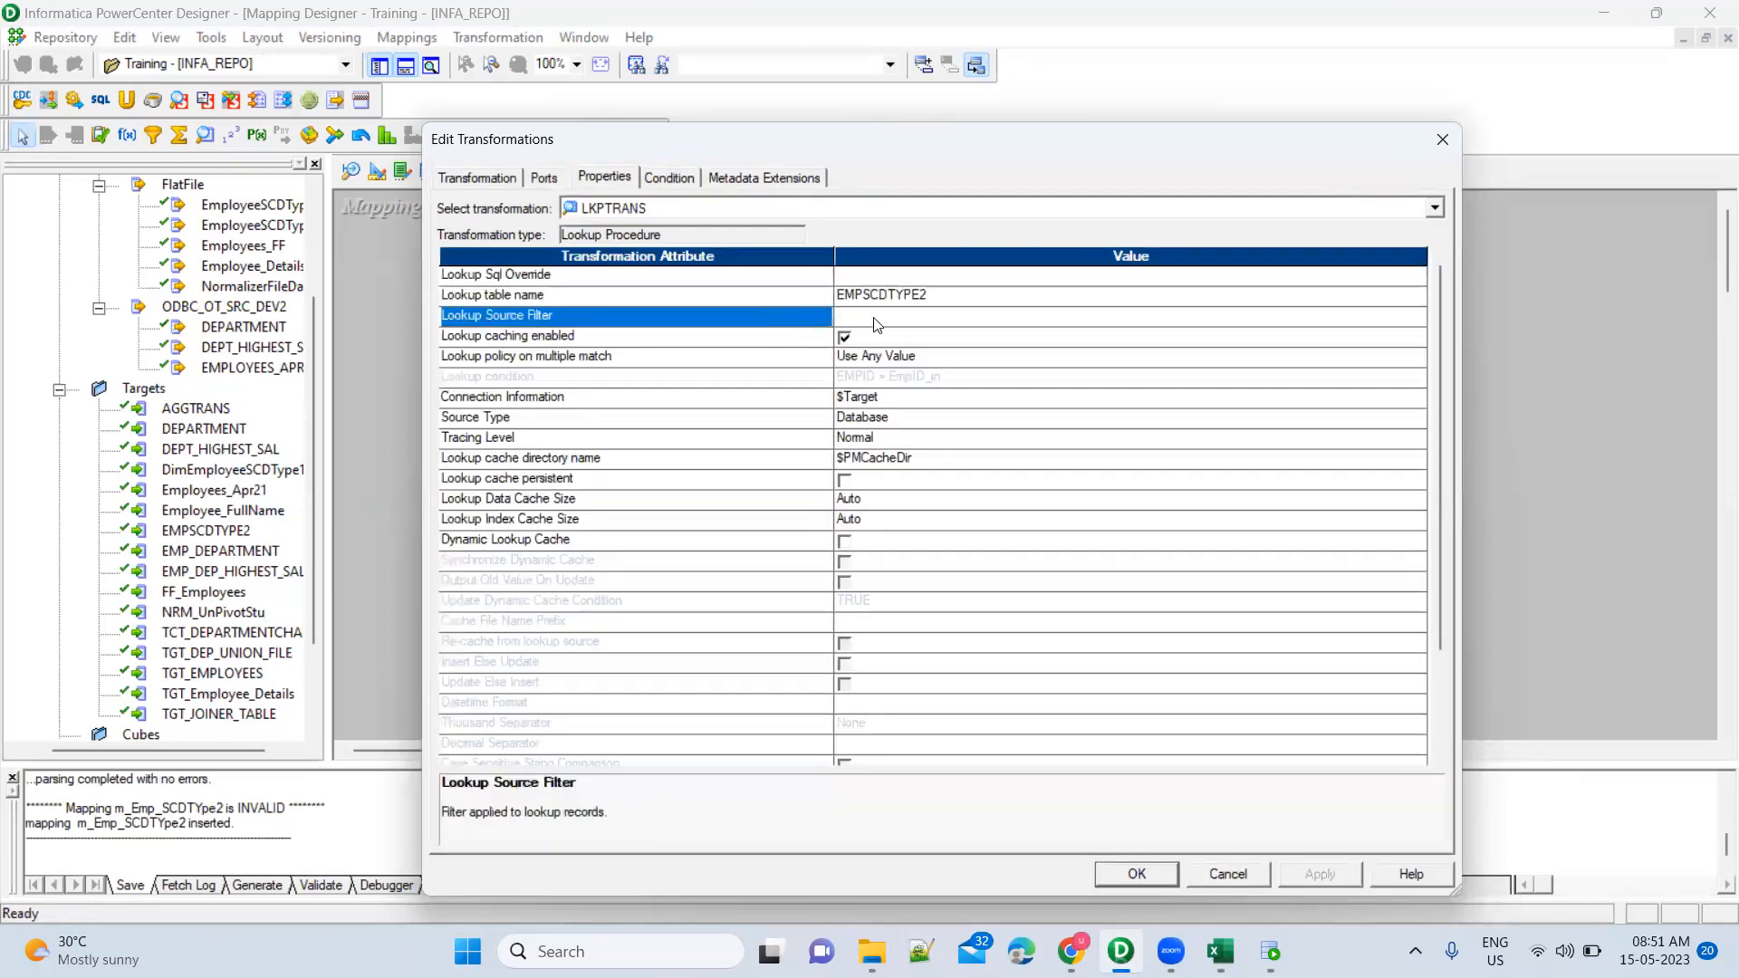
{"action": "left_click", "coordinate": [878, 325]}
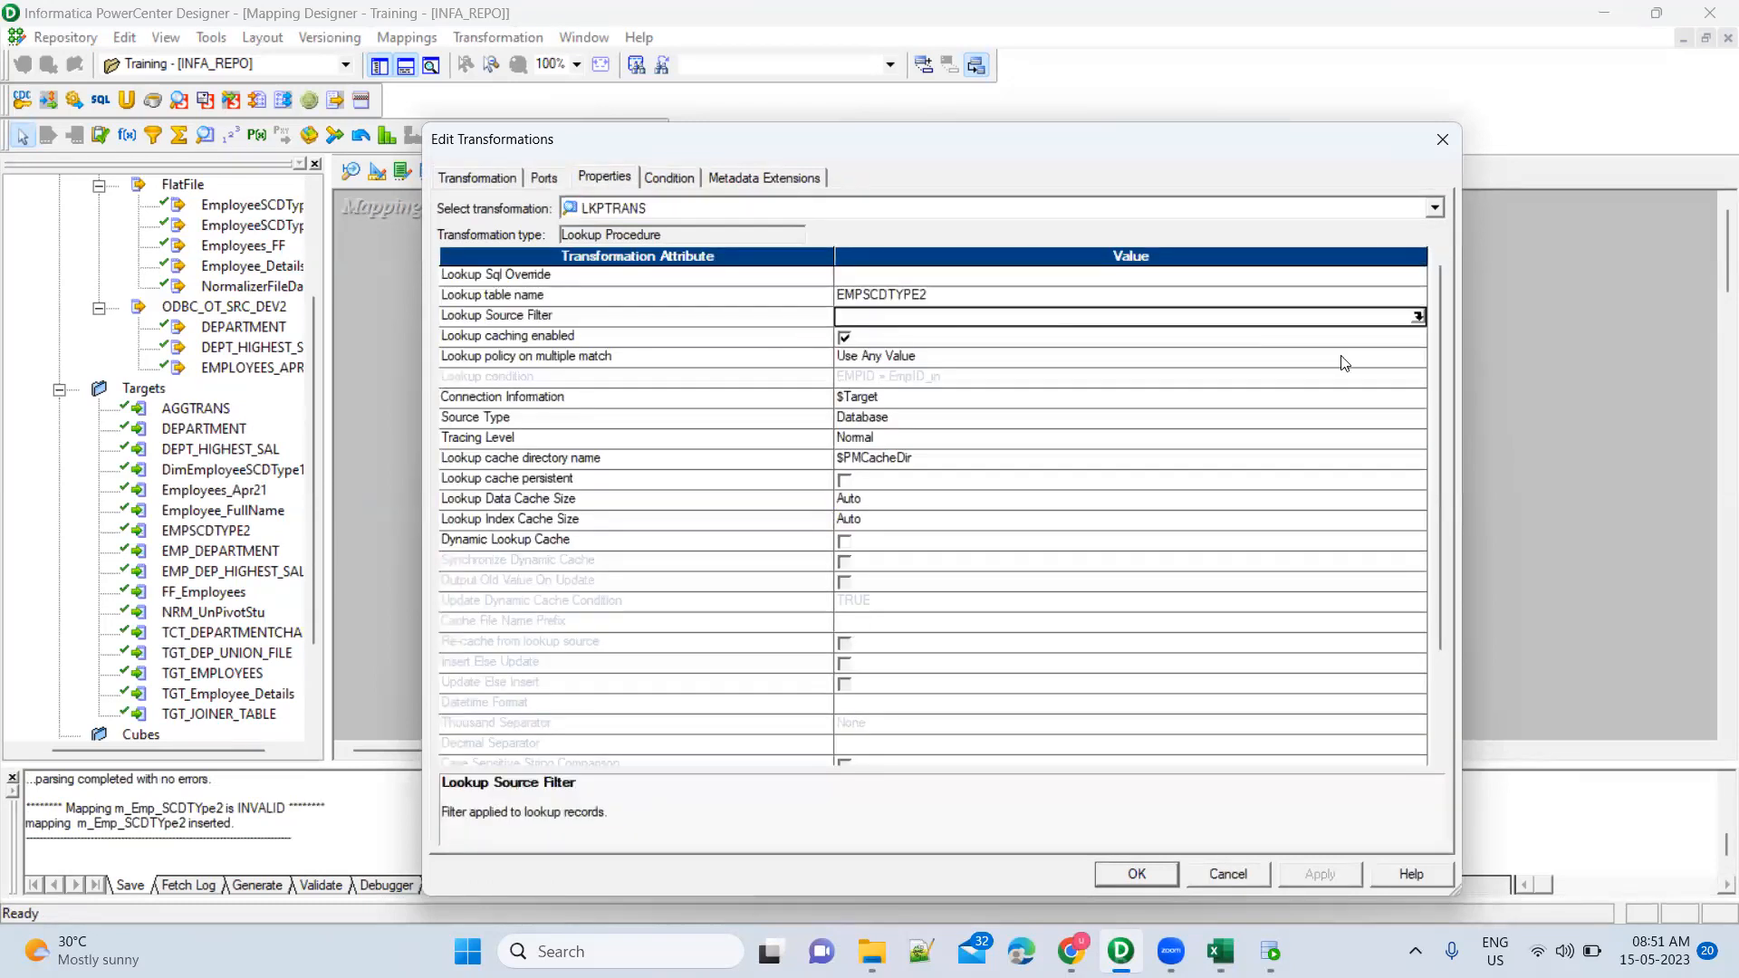
{"action": "left_click", "coordinate": [1417, 317]}
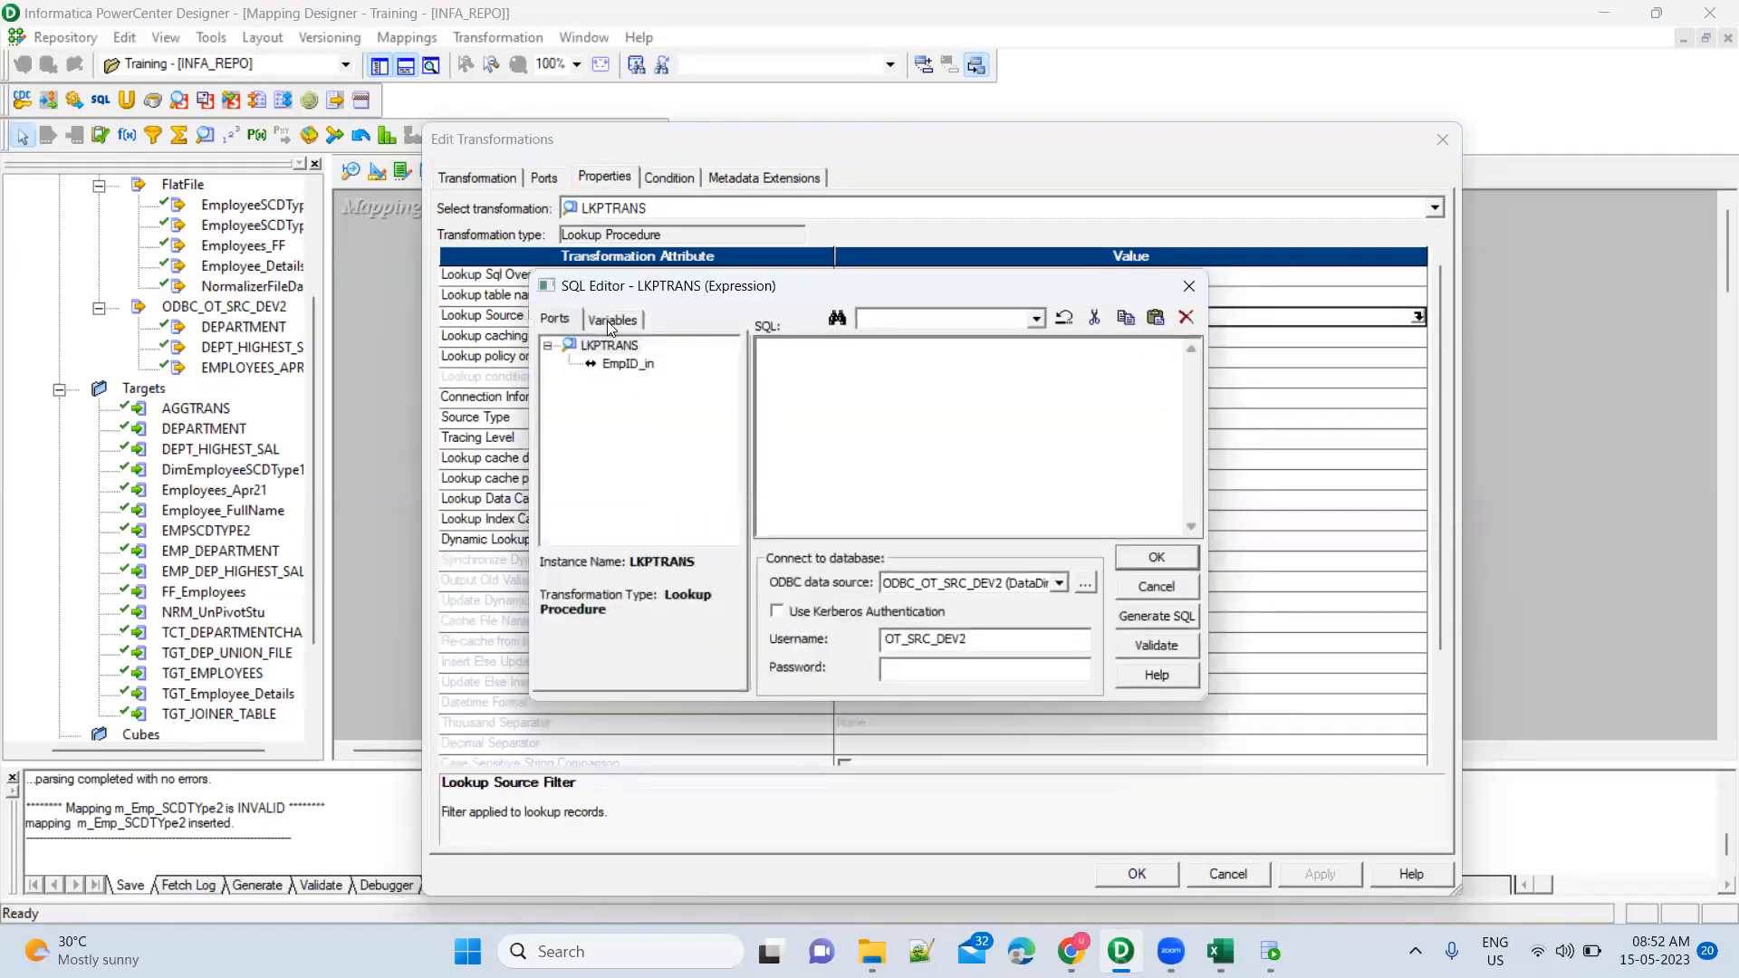
{"action": "left_click", "coordinate": [614, 320]}
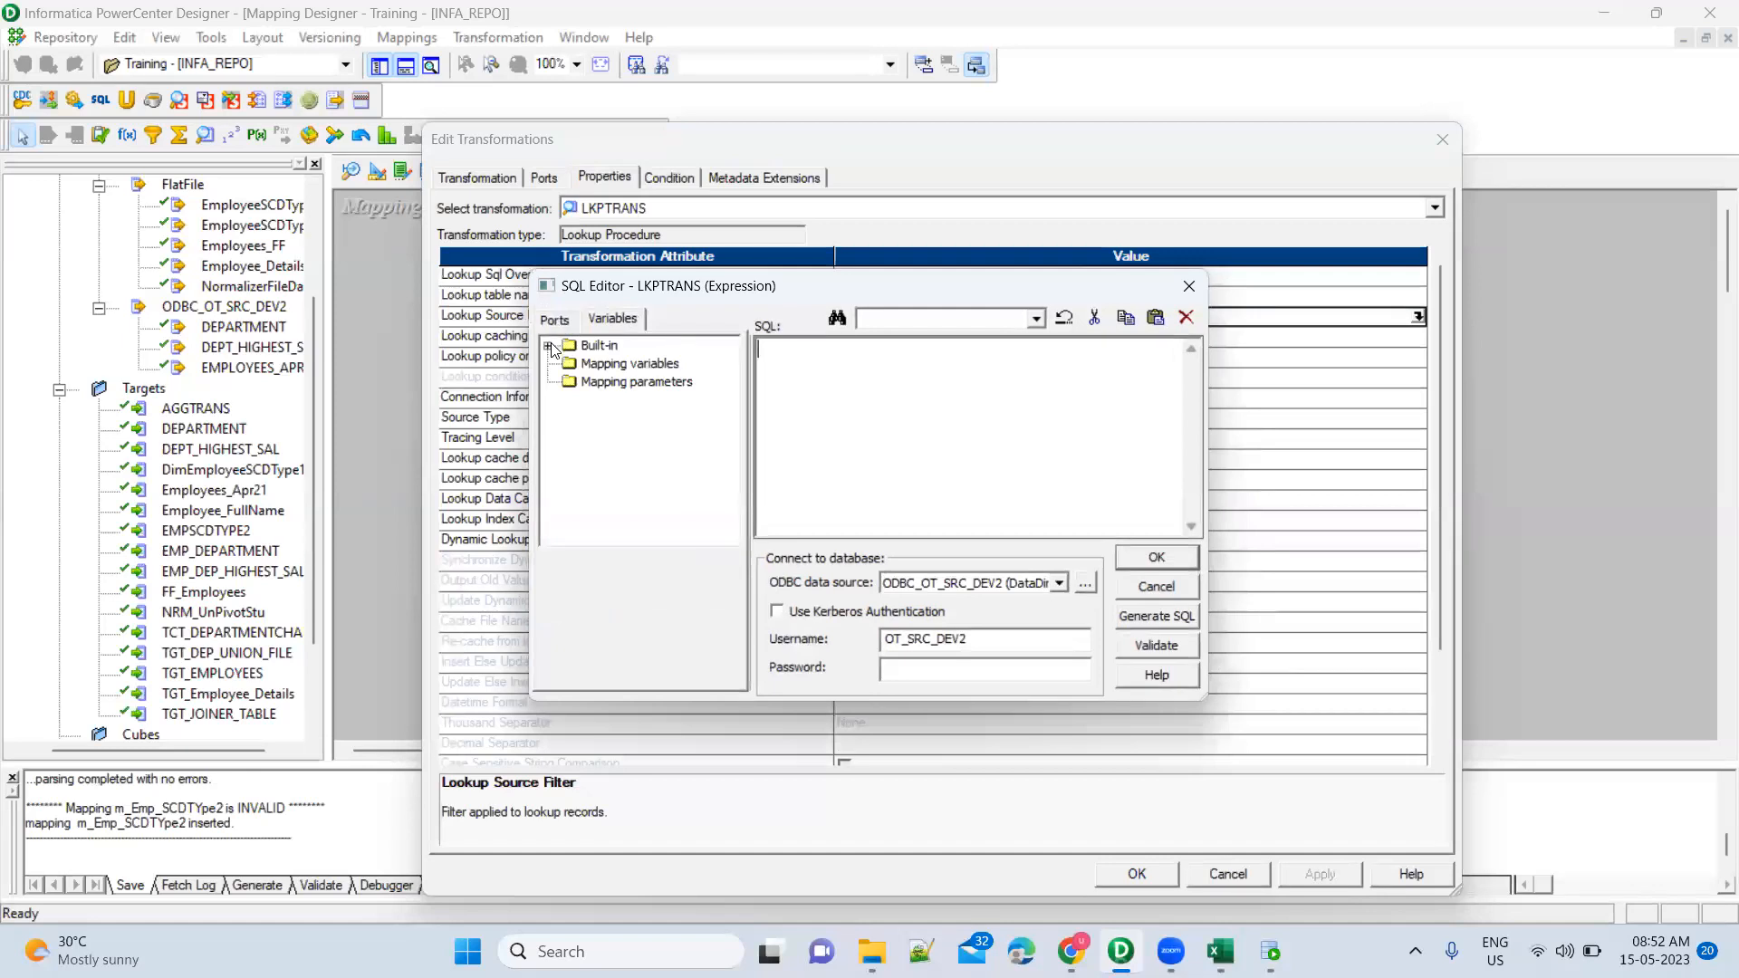
{"action": "left_click", "coordinate": [551, 347]}
{"action": "left_click", "coordinate": [824, 370]}
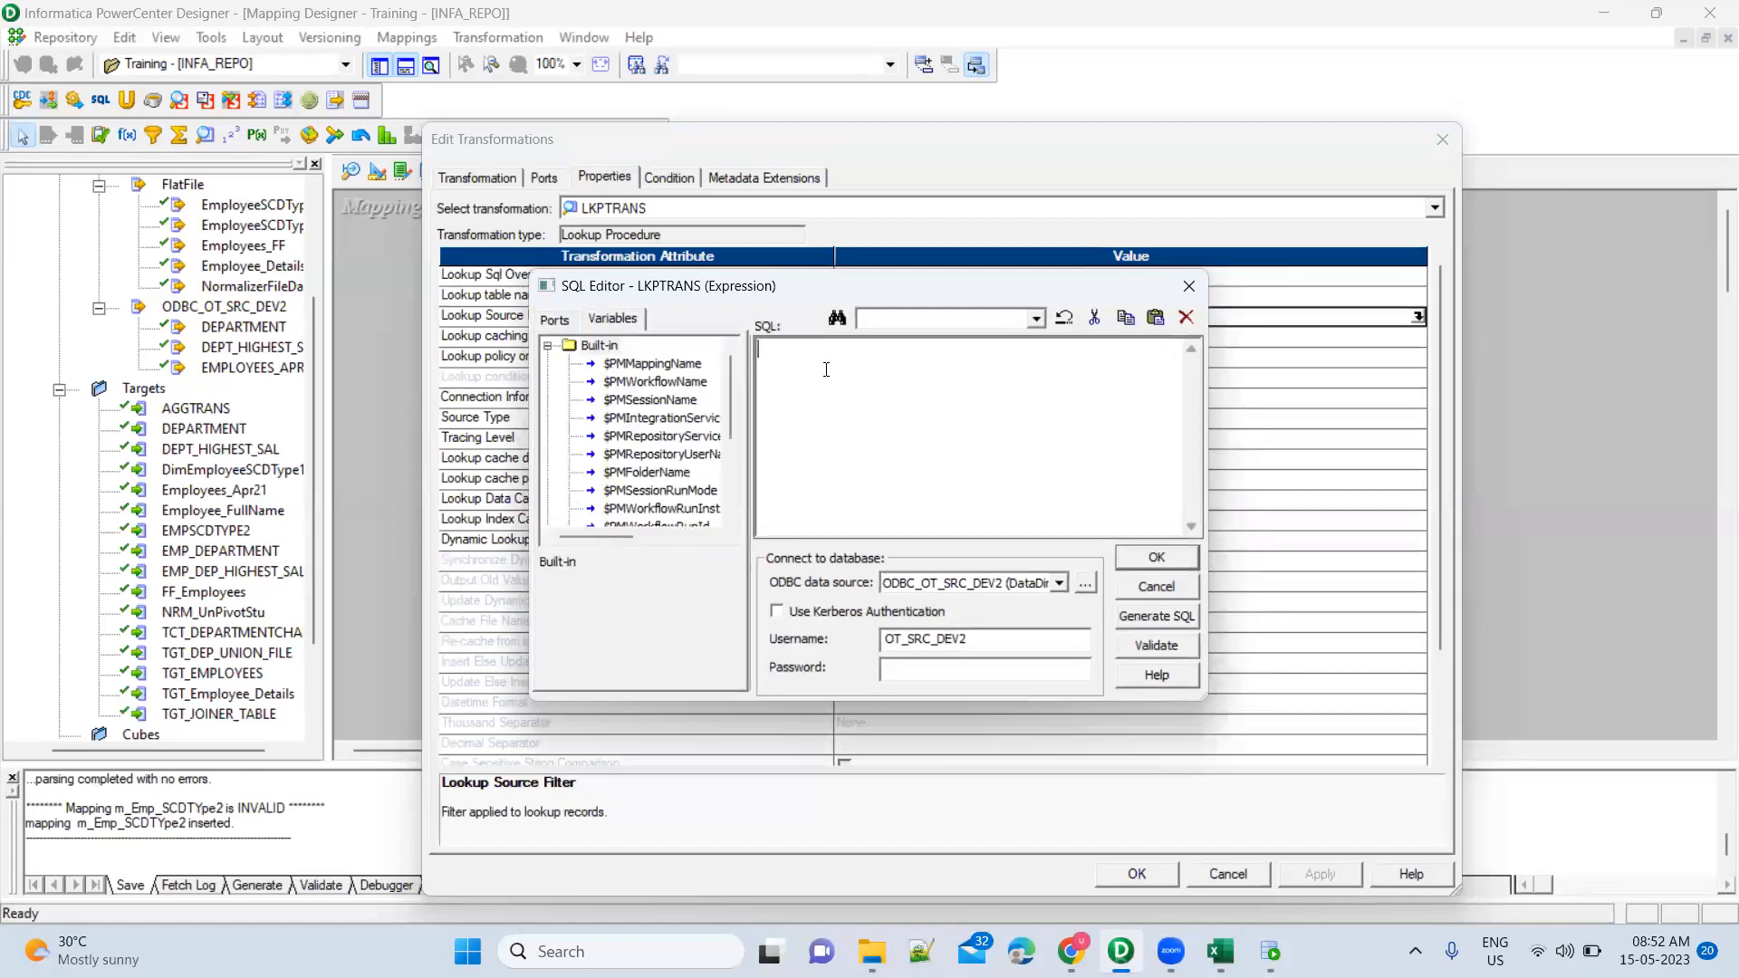
{"action": "type", "text": "IsActive"}
{"action": "type", "text": " = 1"}
{"action": "type", "text": "****"}
{"action": "left_click", "coordinate": [1156, 556]}
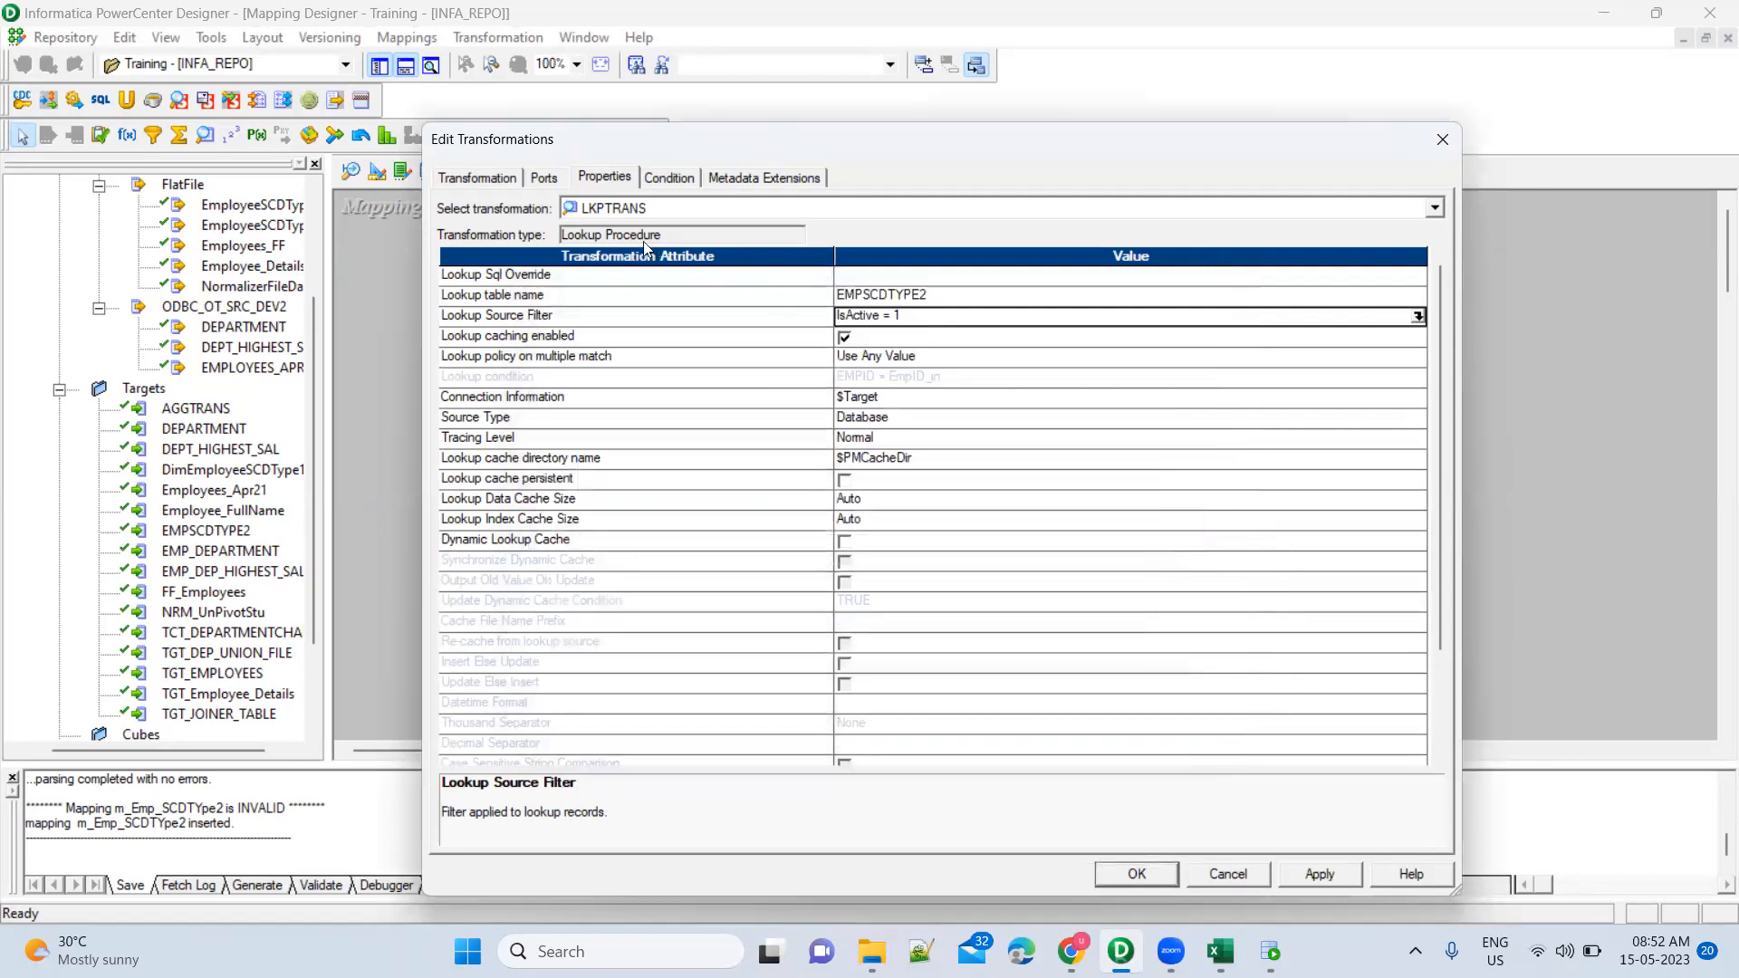
Generate the default Lookup Sql Override query for LKPTRANS and copy the whole statement
{"action": "left_click", "coordinate": [877, 275]}
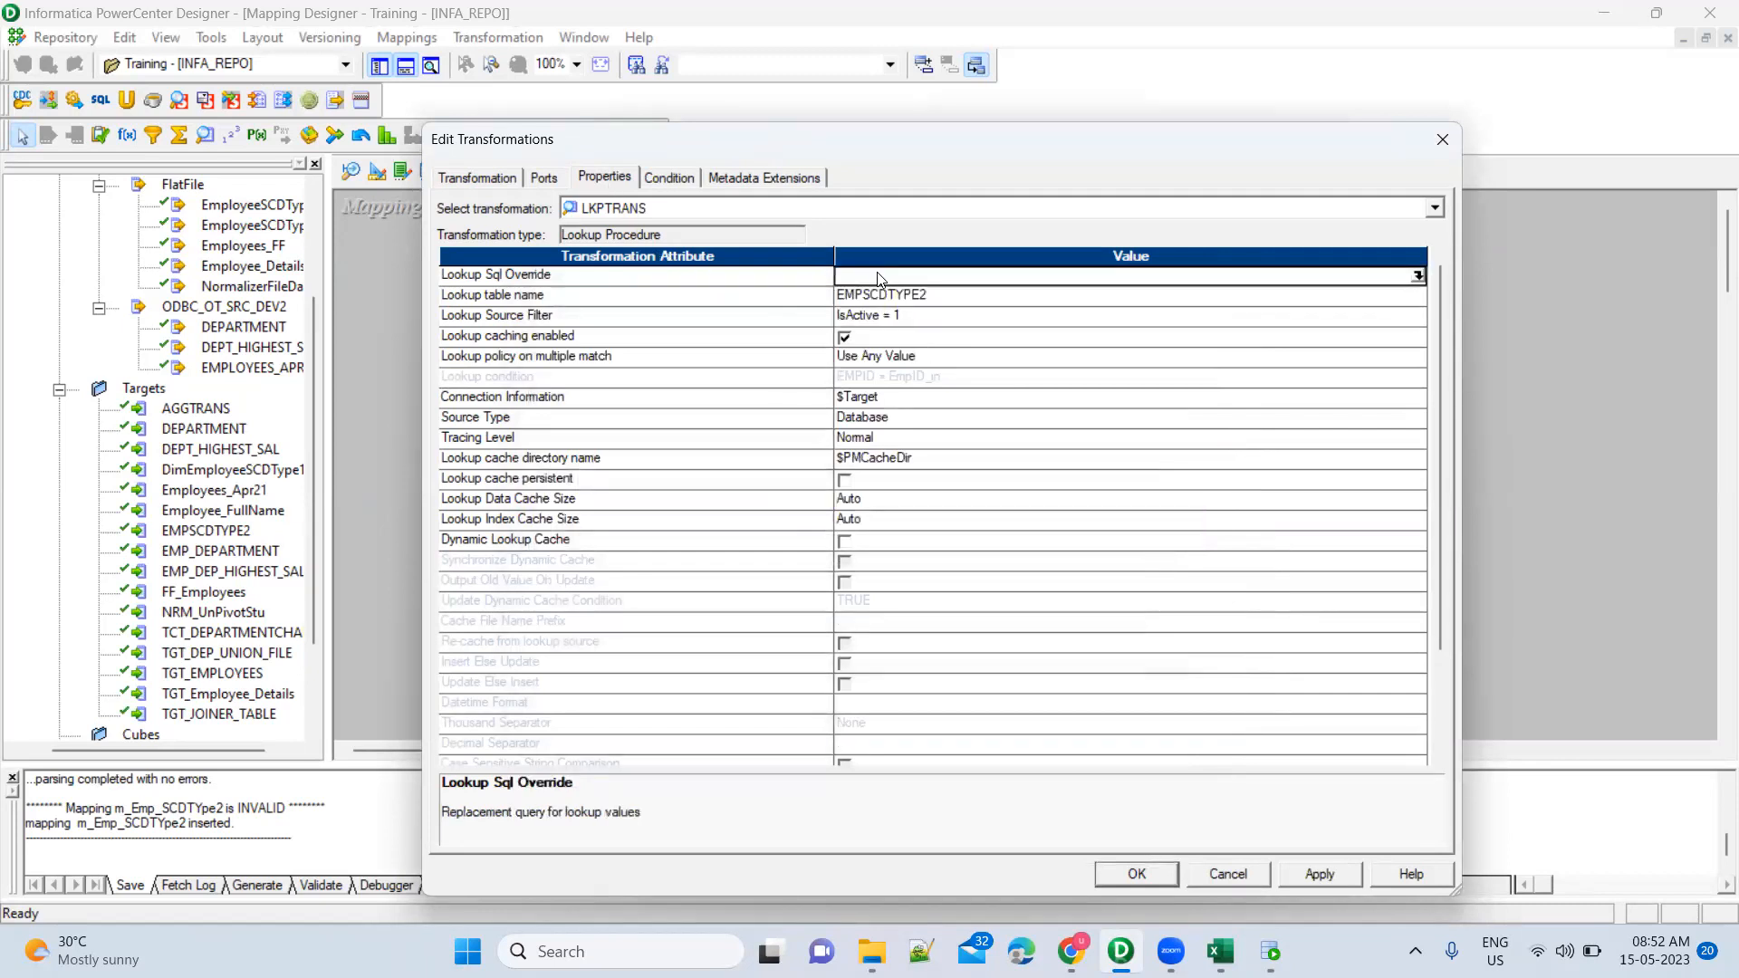
{"action": "left_click", "coordinate": [1417, 276]}
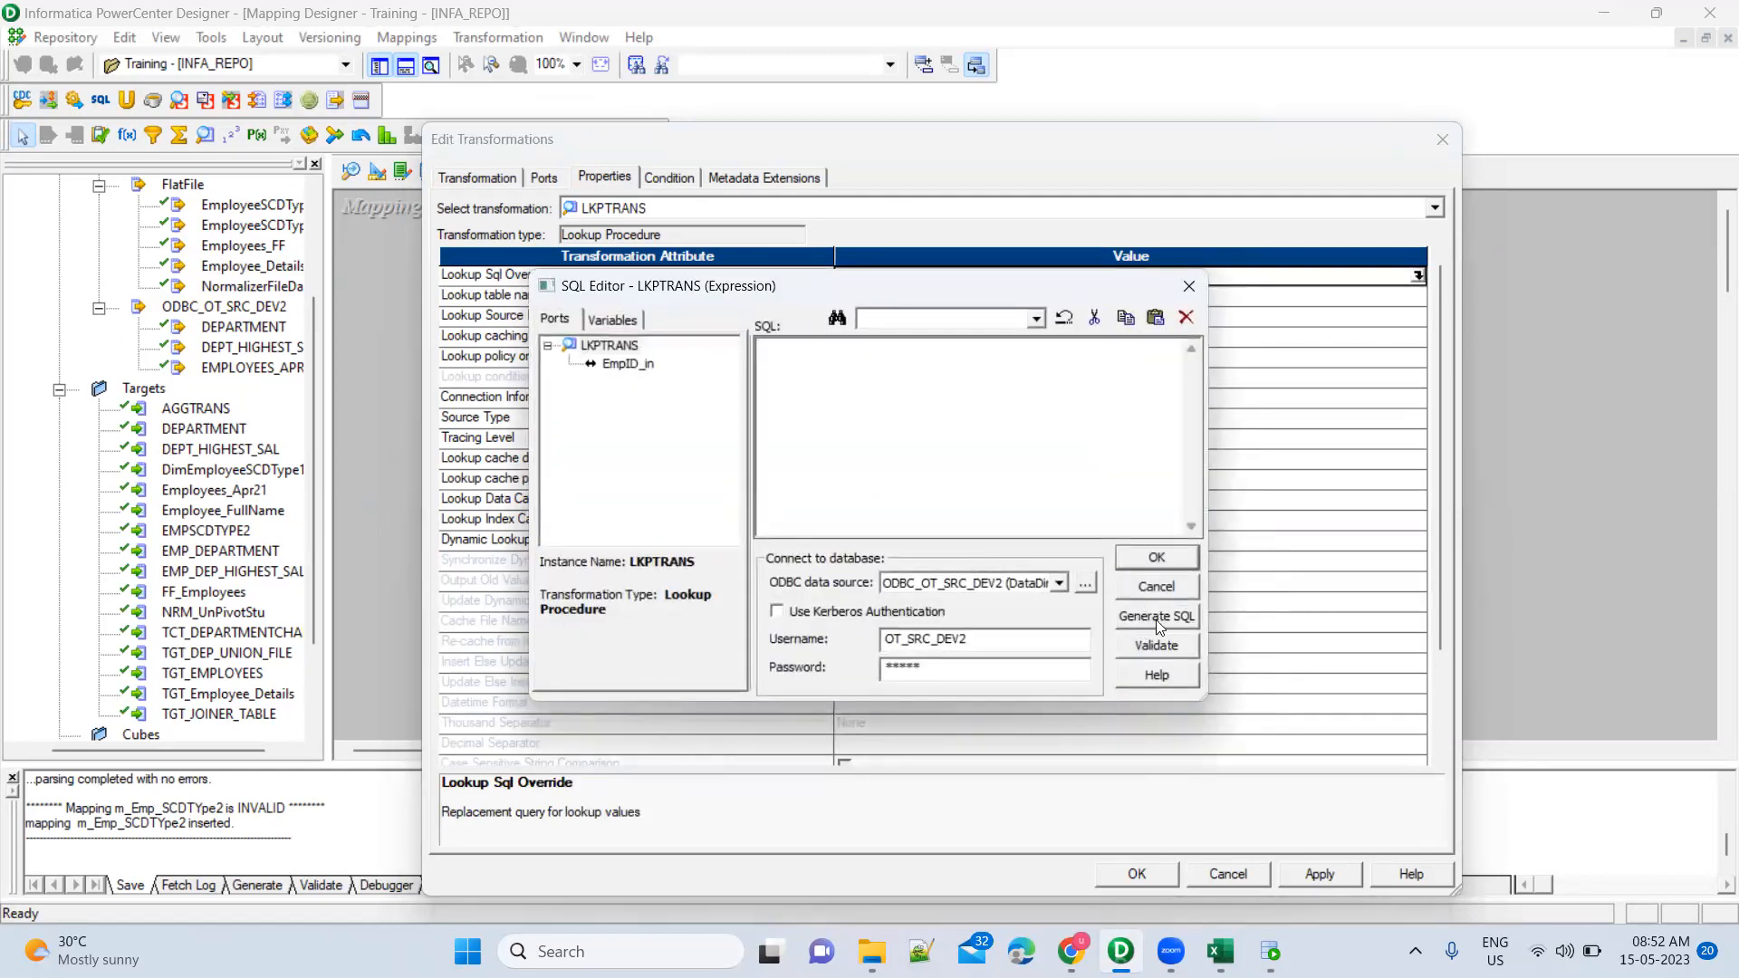
{"action": "left_click", "coordinate": [1157, 616]}
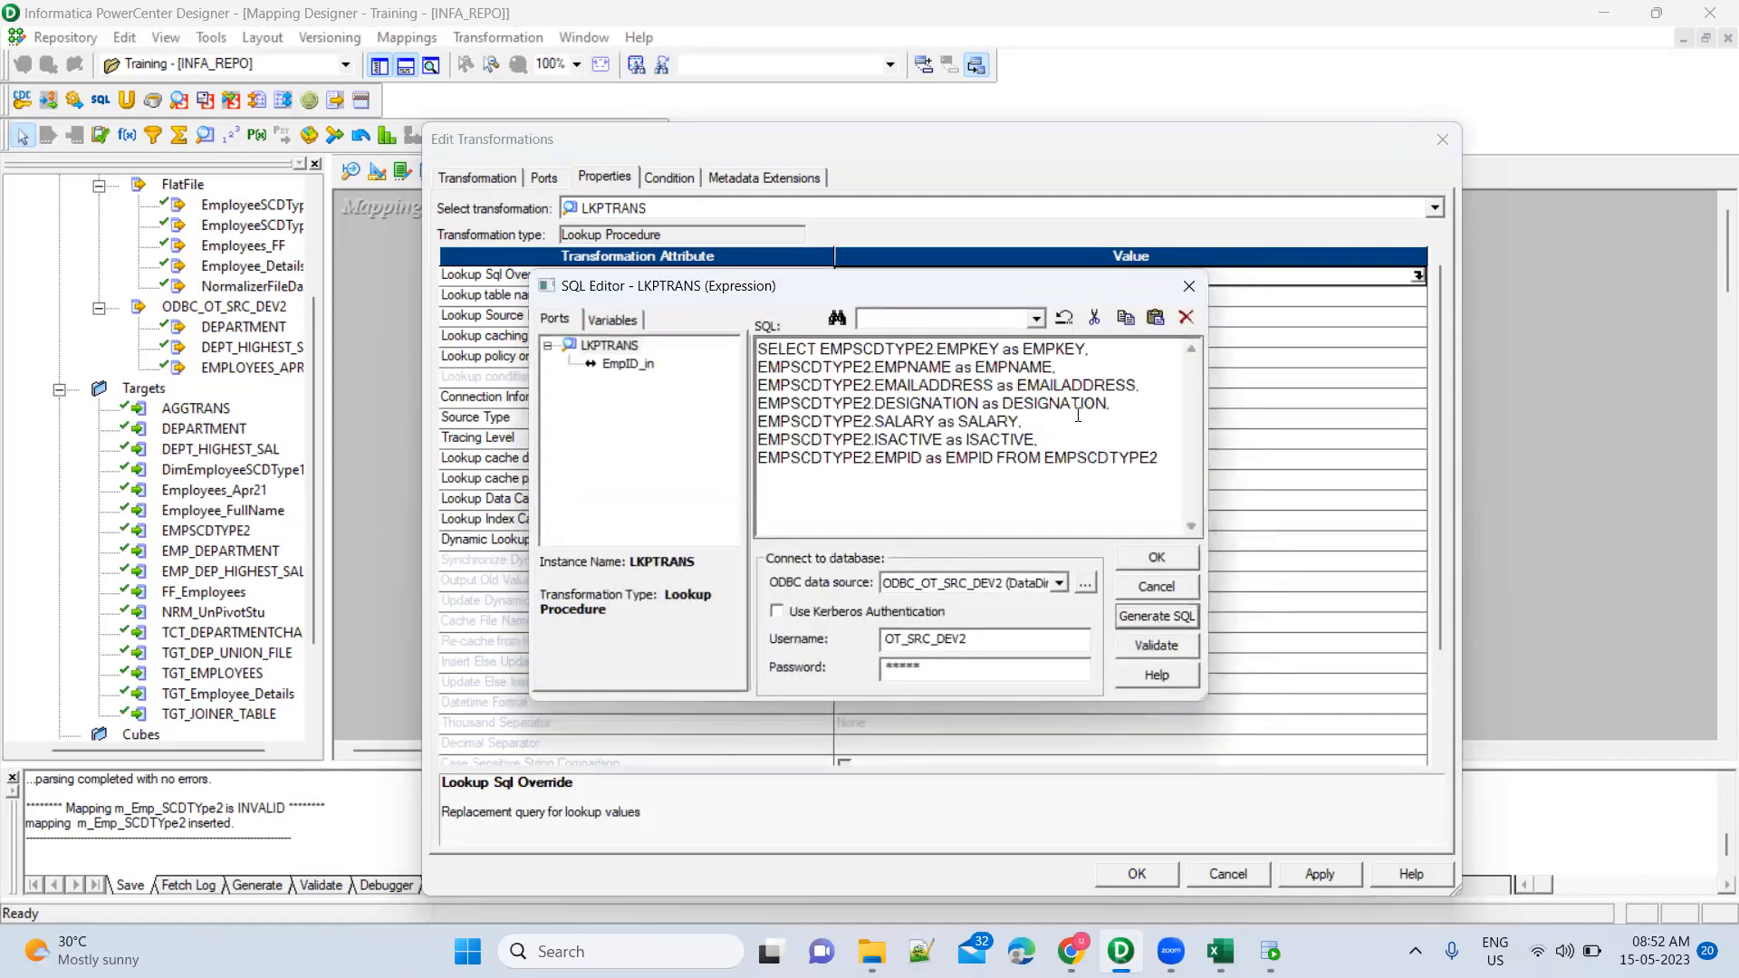
{"action": "key", "text": "ctrl+a"}
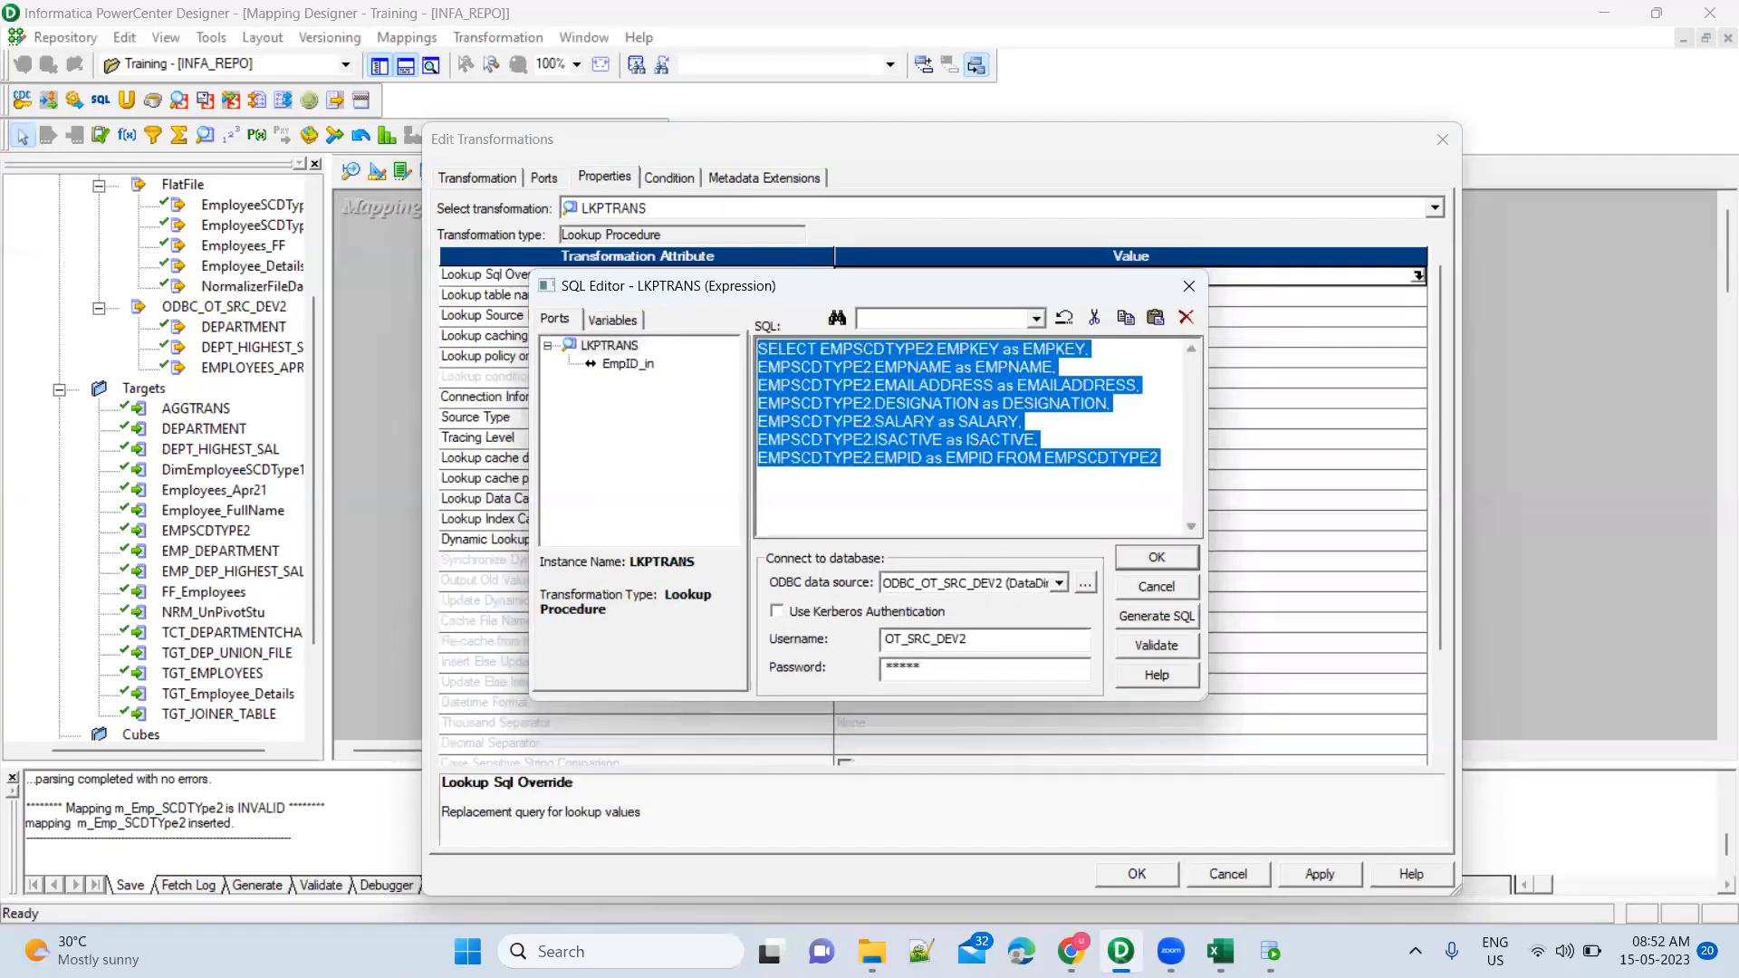
Switch to Oracle SQL Developer, end the existing SELECT with a semicolon, and paste the generated lookup query below it
{"action": "left_click", "coordinate": [1270, 951]}
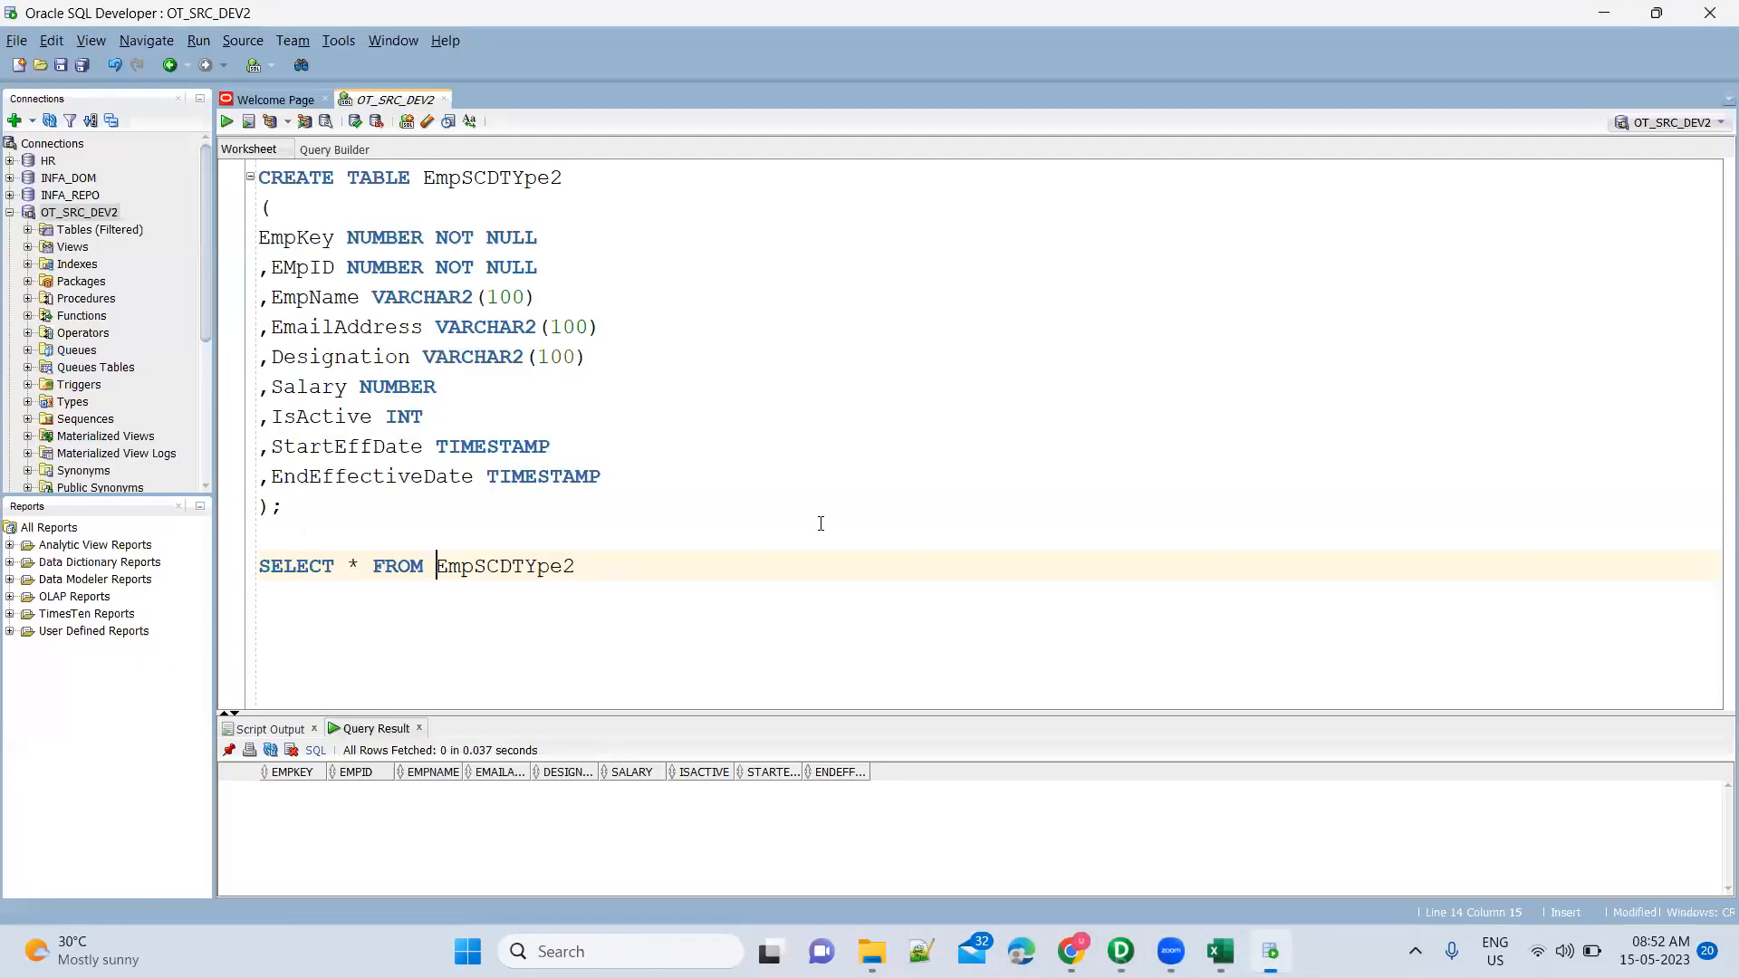
{"action": "key", "text": "End"}
{"action": "type", "text": ";"}
{"action": "key", "text": "Return"}
{"action": "key", "text": "Return"}
{"action": "key", "text": "ctrl+v"}
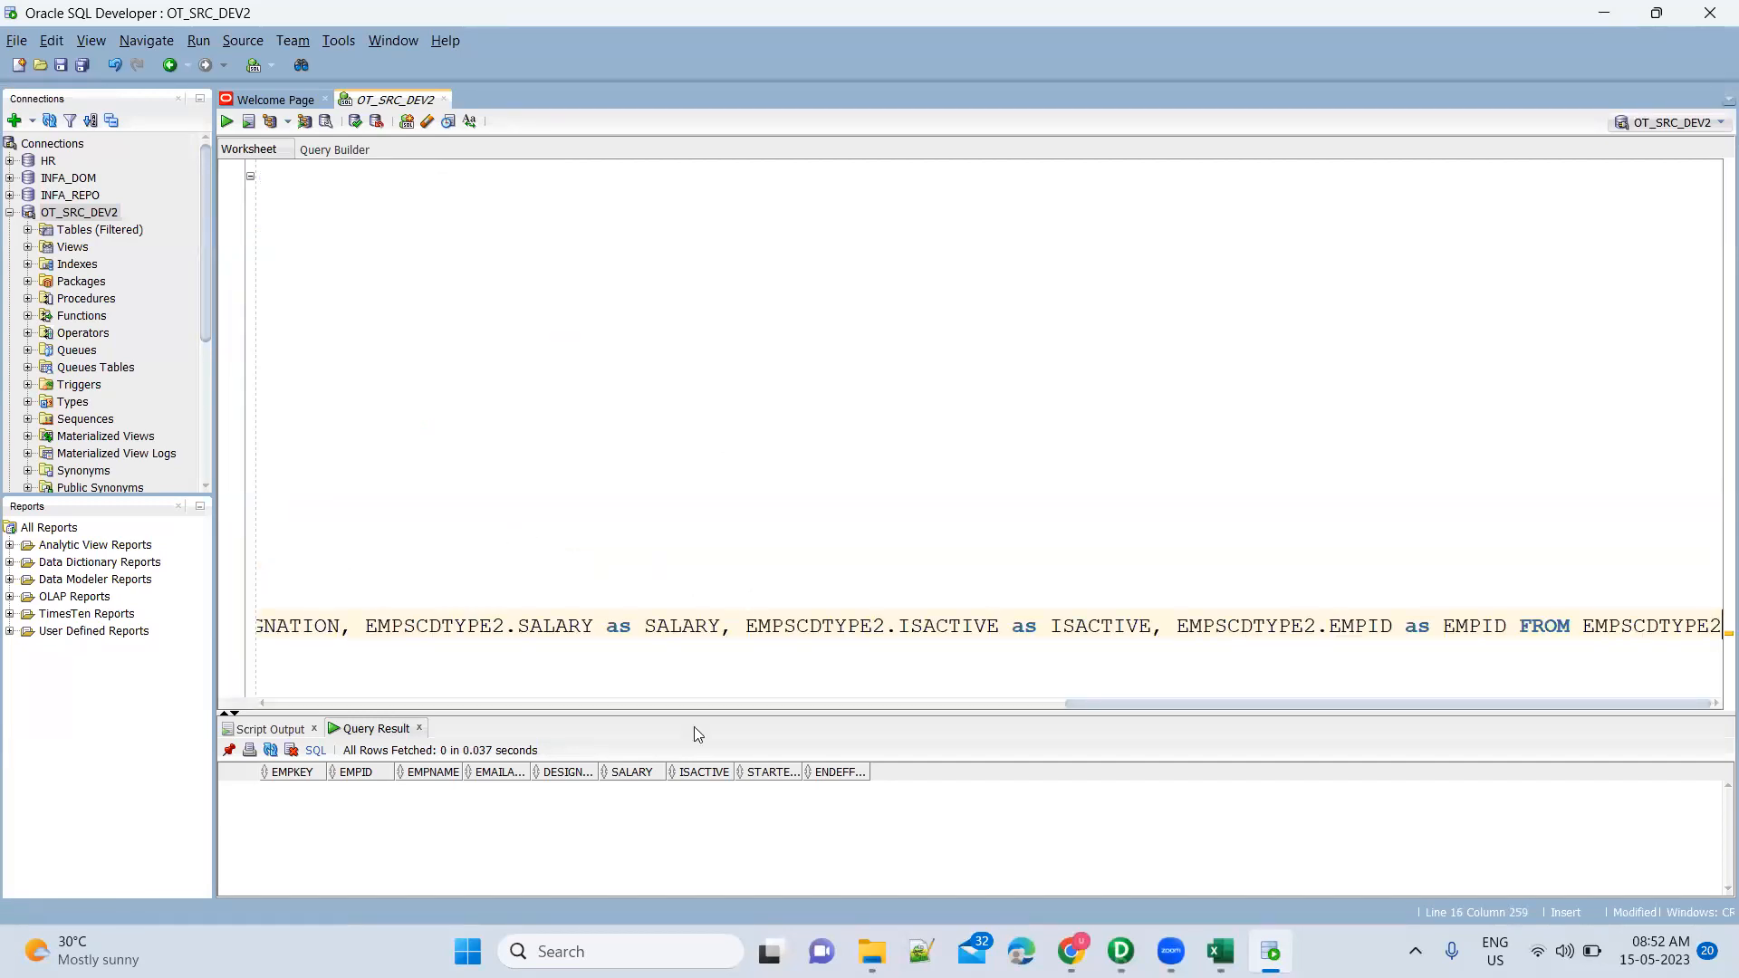
Reformat the pasted lookup query so that each selected column and the FROM clause start on their own line
{"action": "left_click_drag", "start_coordinate": [1086, 704], "coordinate": [253, 711]}
{"action": "left_click", "coordinate": [725, 624]}
{"action": "key", "text": "Return"}
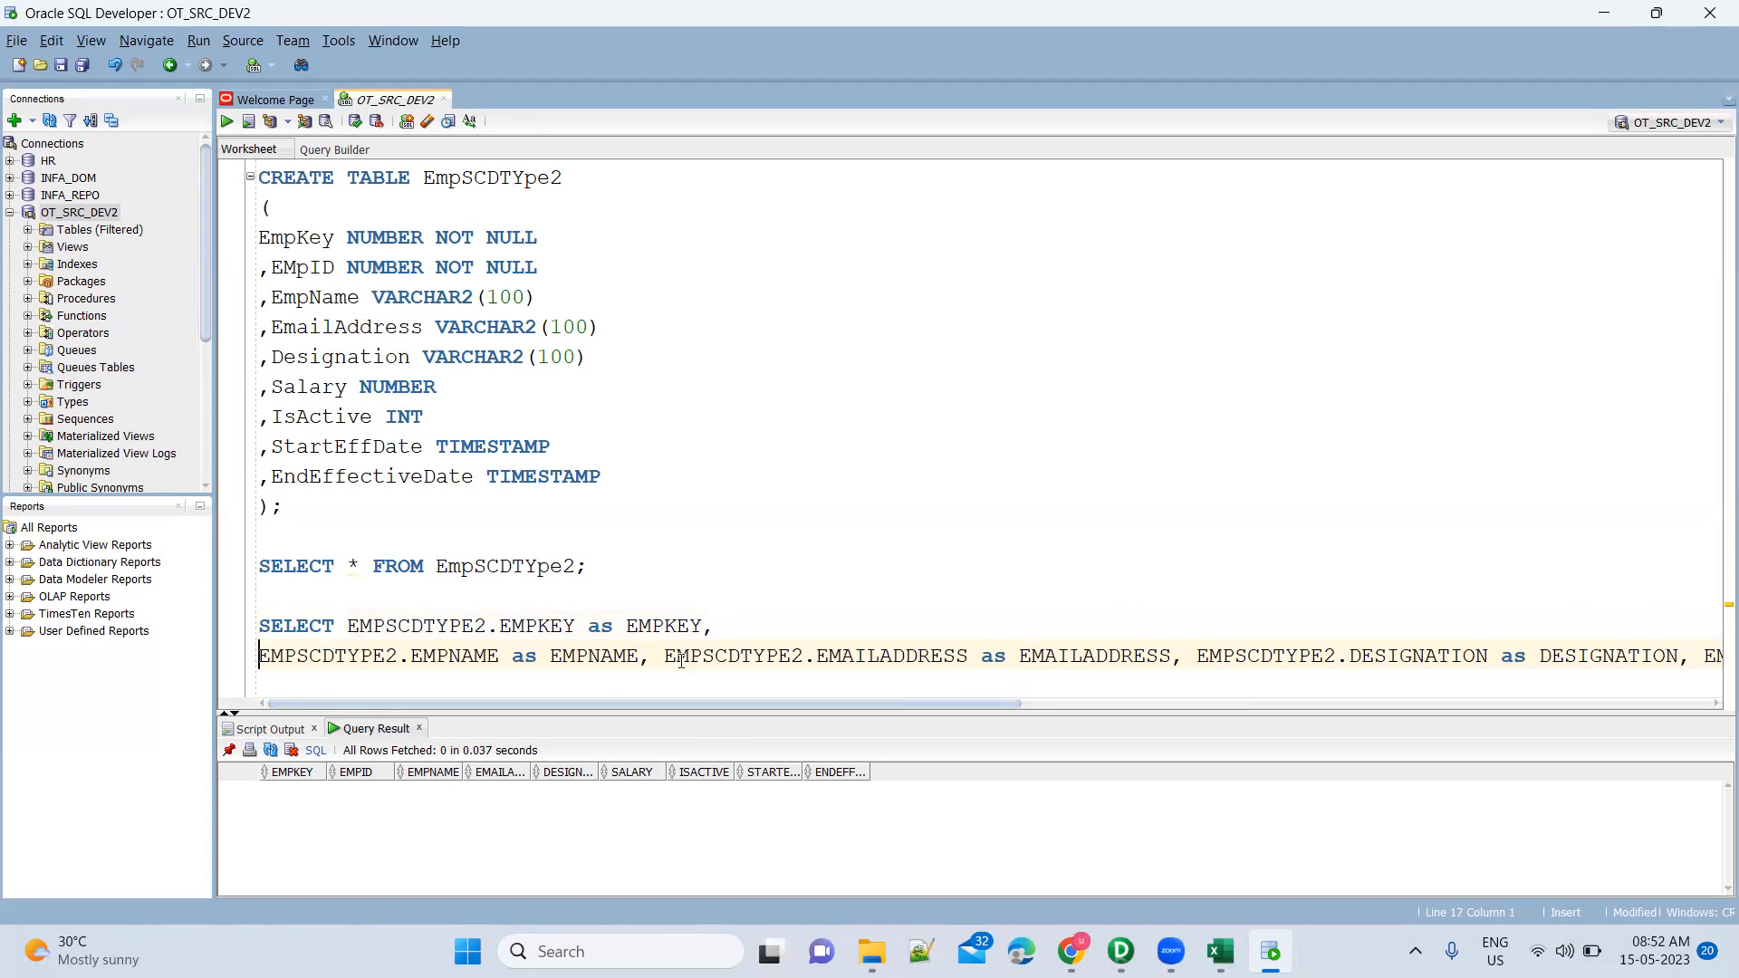
{"action": "left_click", "coordinate": [668, 655]}
{"action": "key", "text": "Return"}
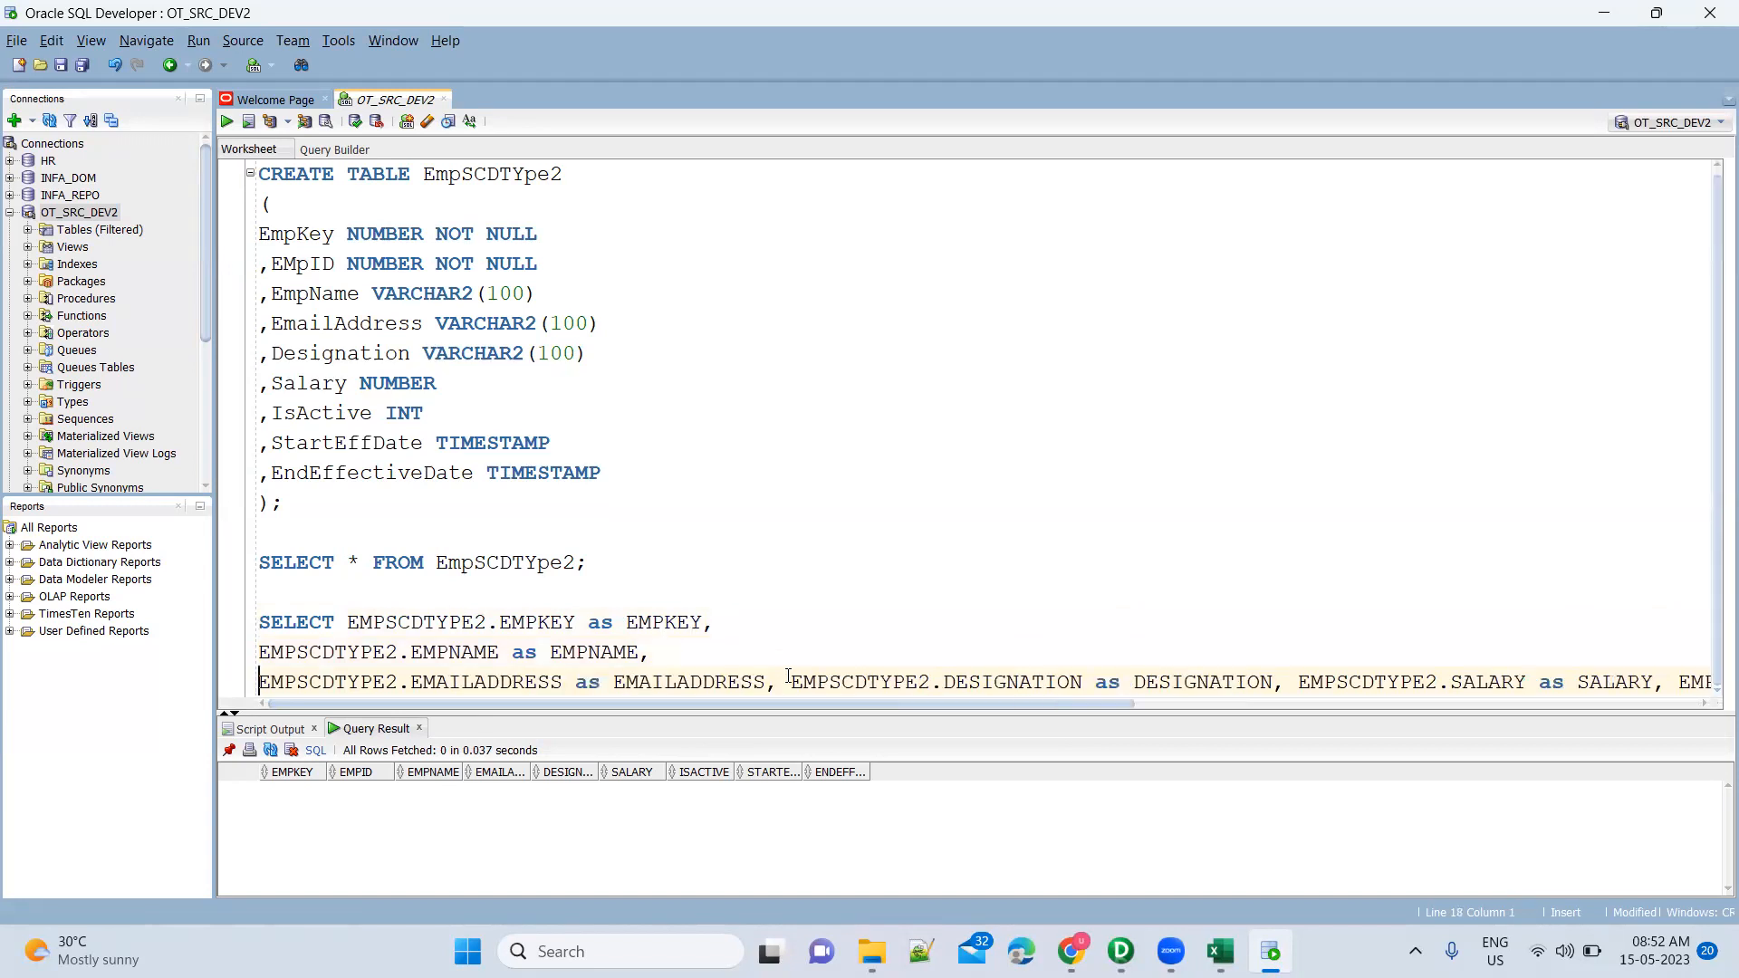
{"action": "left_click", "coordinate": [788, 681]}
{"action": "key", "text": "Return"}
{"action": "left_click", "coordinate": [768, 681]}
{"action": "key", "text": "Return"}
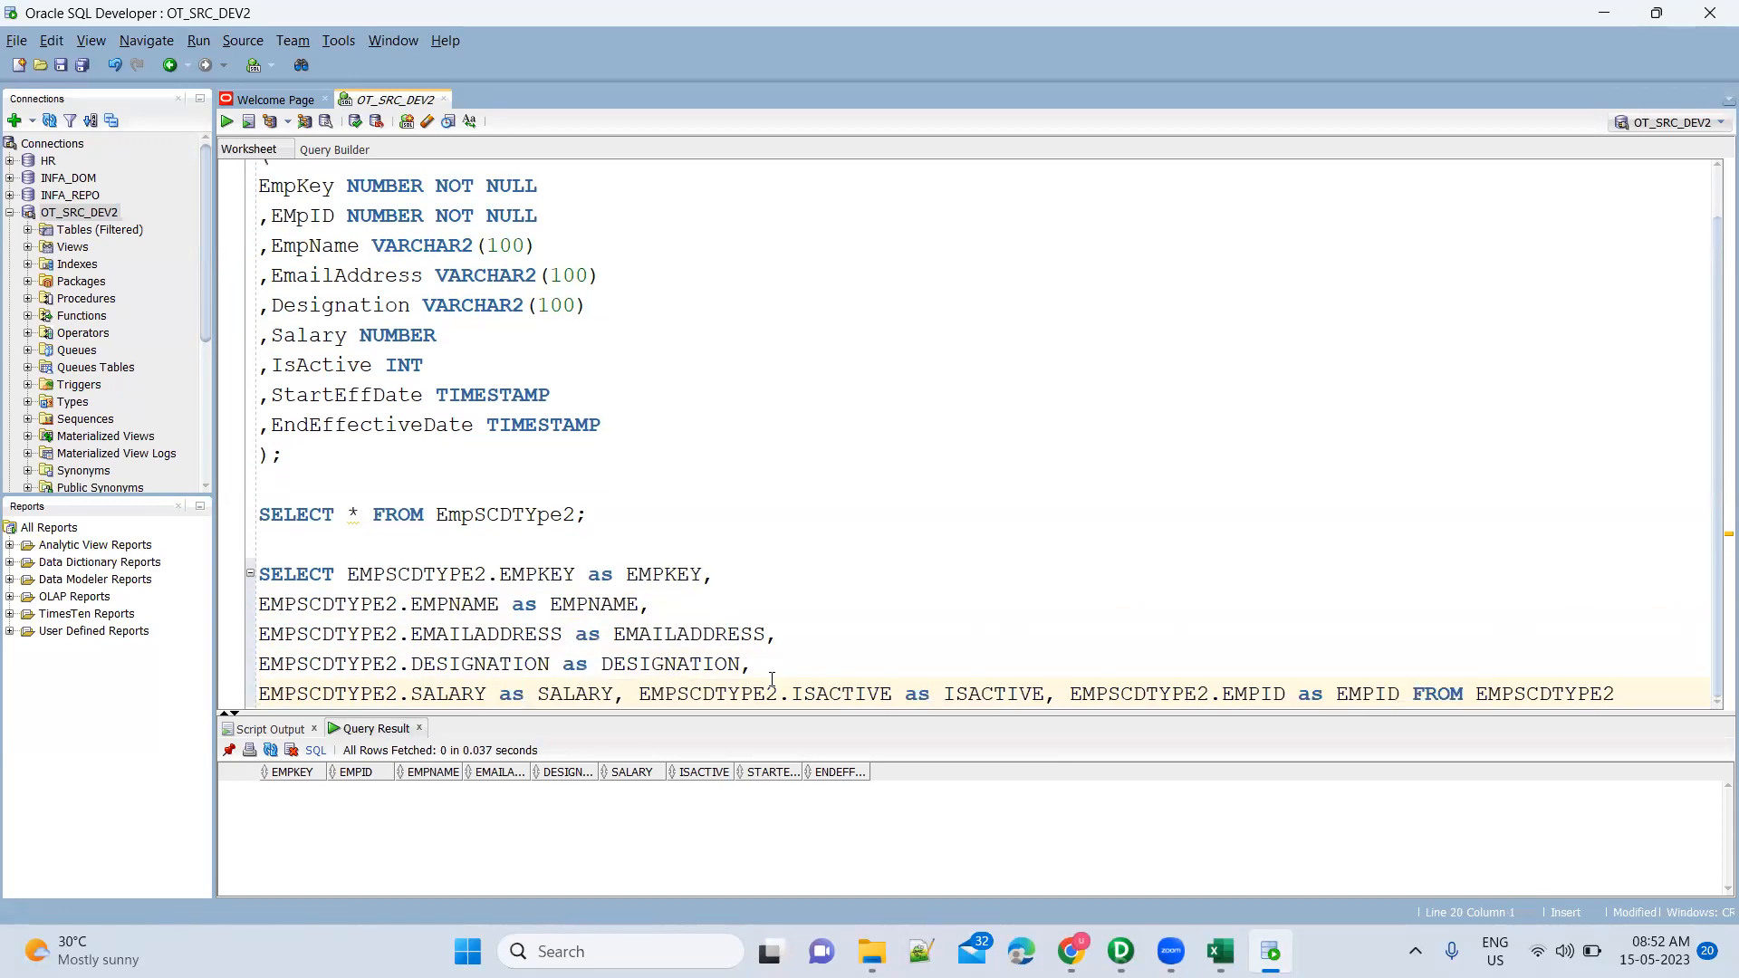
{"action": "left_click", "coordinate": [638, 694]}
{"action": "key", "text": "Return"}
{"action": "left_click", "coordinate": [688, 693]}
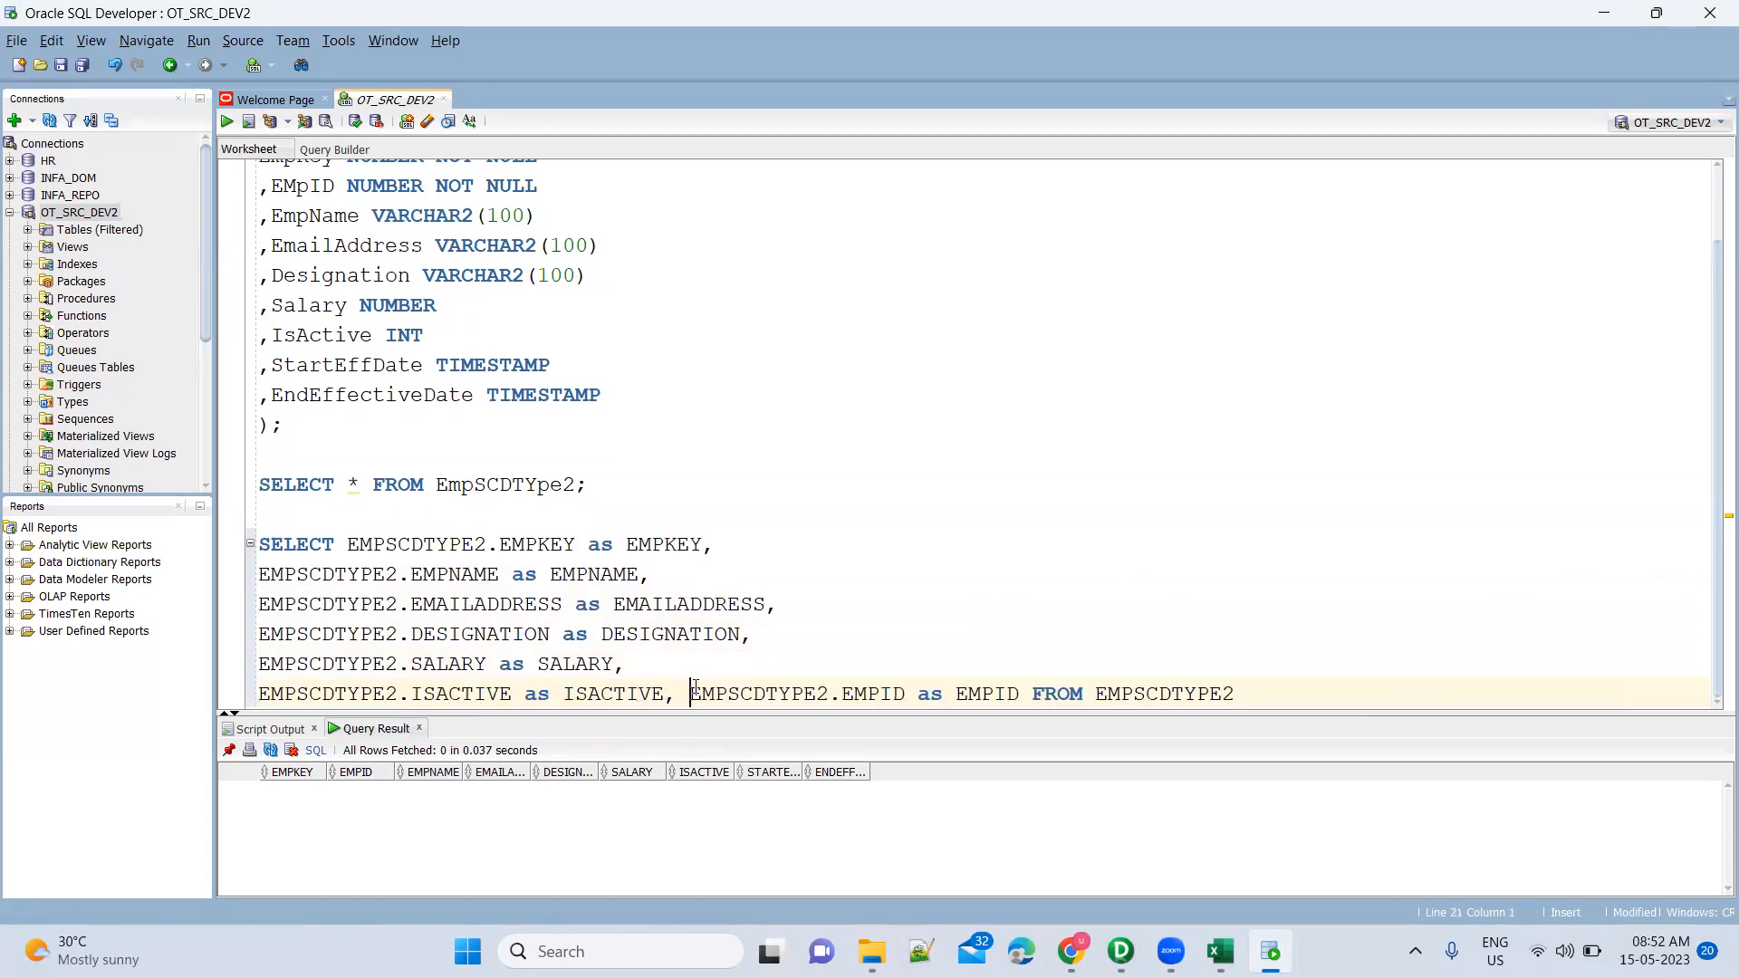
{"action": "key", "text": "Return"}
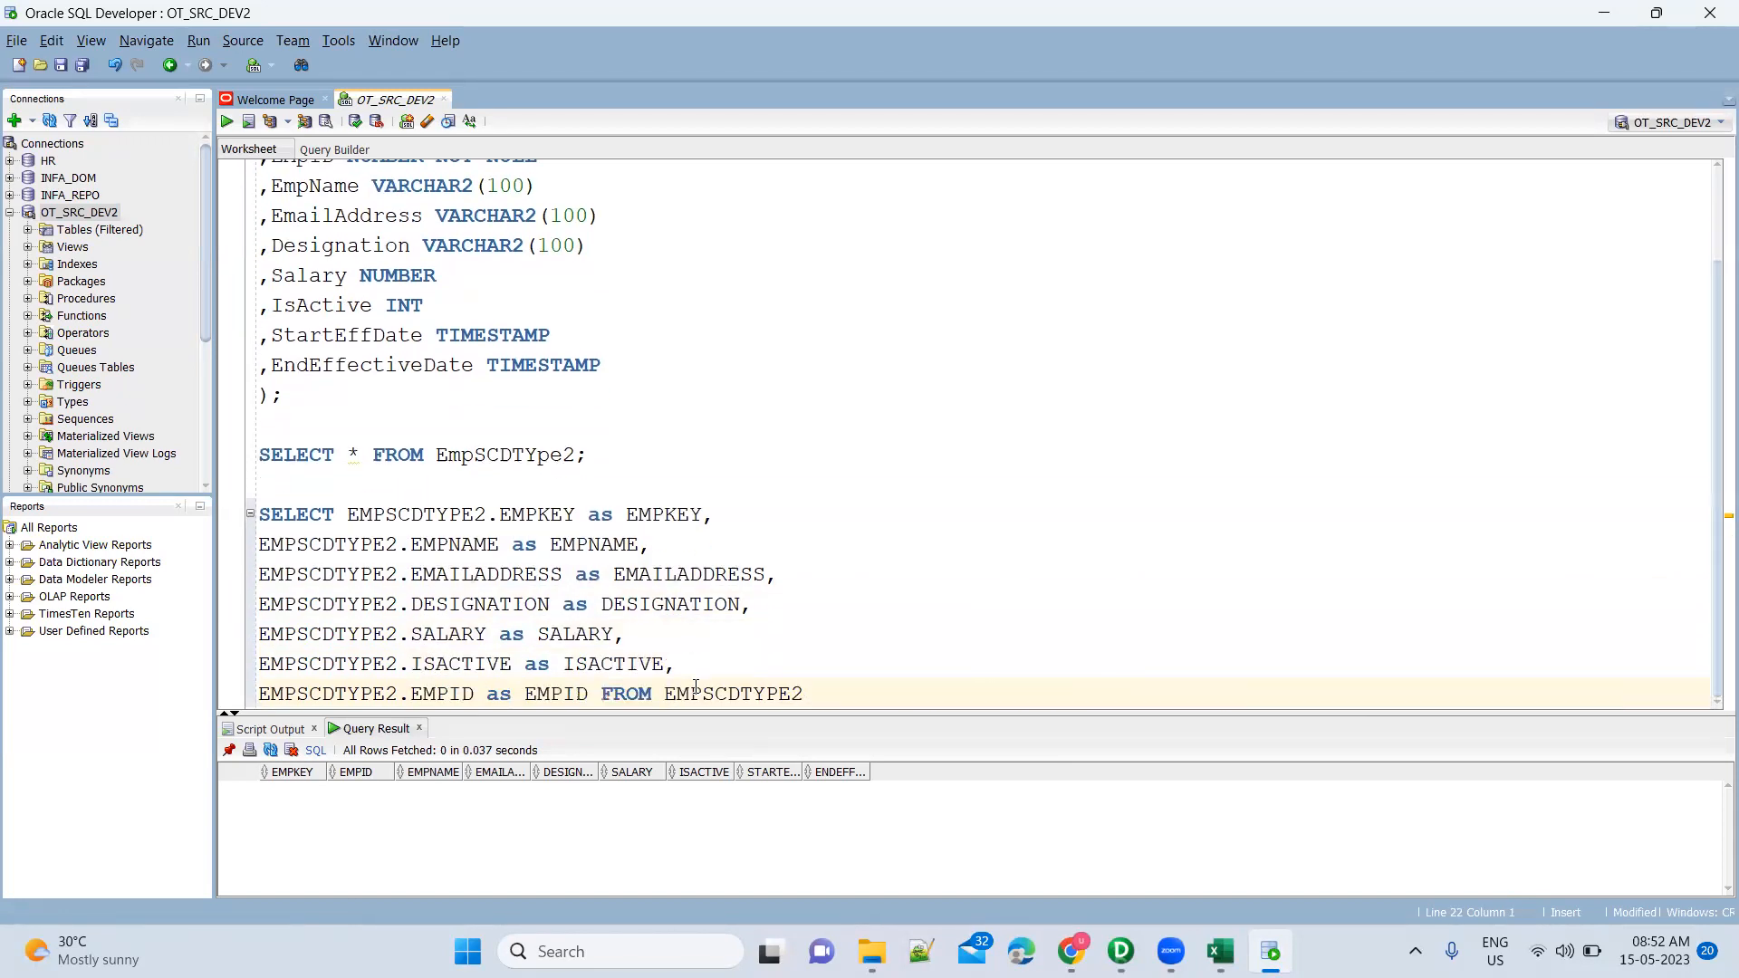
{"action": "left_click", "coordinate": [602, 694]}
{"action": "key", "text": "Return"}
Add the clause WHERE EMPSCDTYPE2.ISACTIVE = 1 on a new line after the FROM clause, reusing the column name from the SELECT list
{"action": "left_click", "coordinate": [604, 692]}
{"action": "key", "text": "Return"}
{"action": "type", "text": "WHERE"}
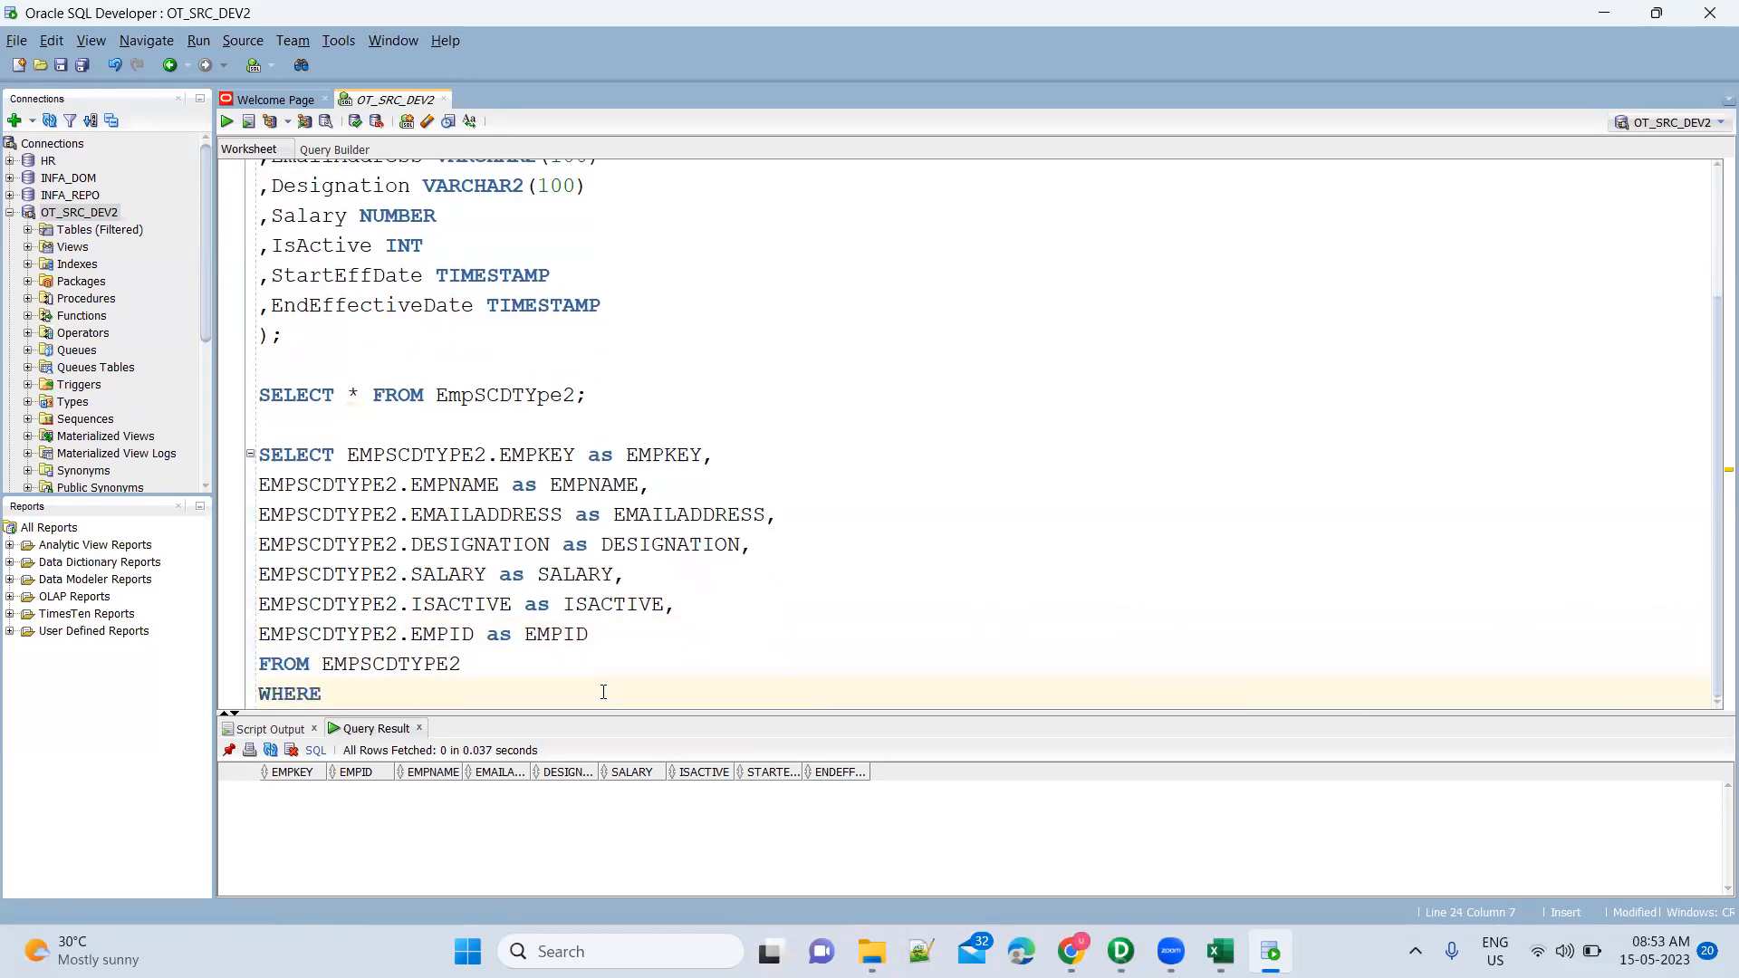
{"action": "left_click", "coordinate": [423, 664]}
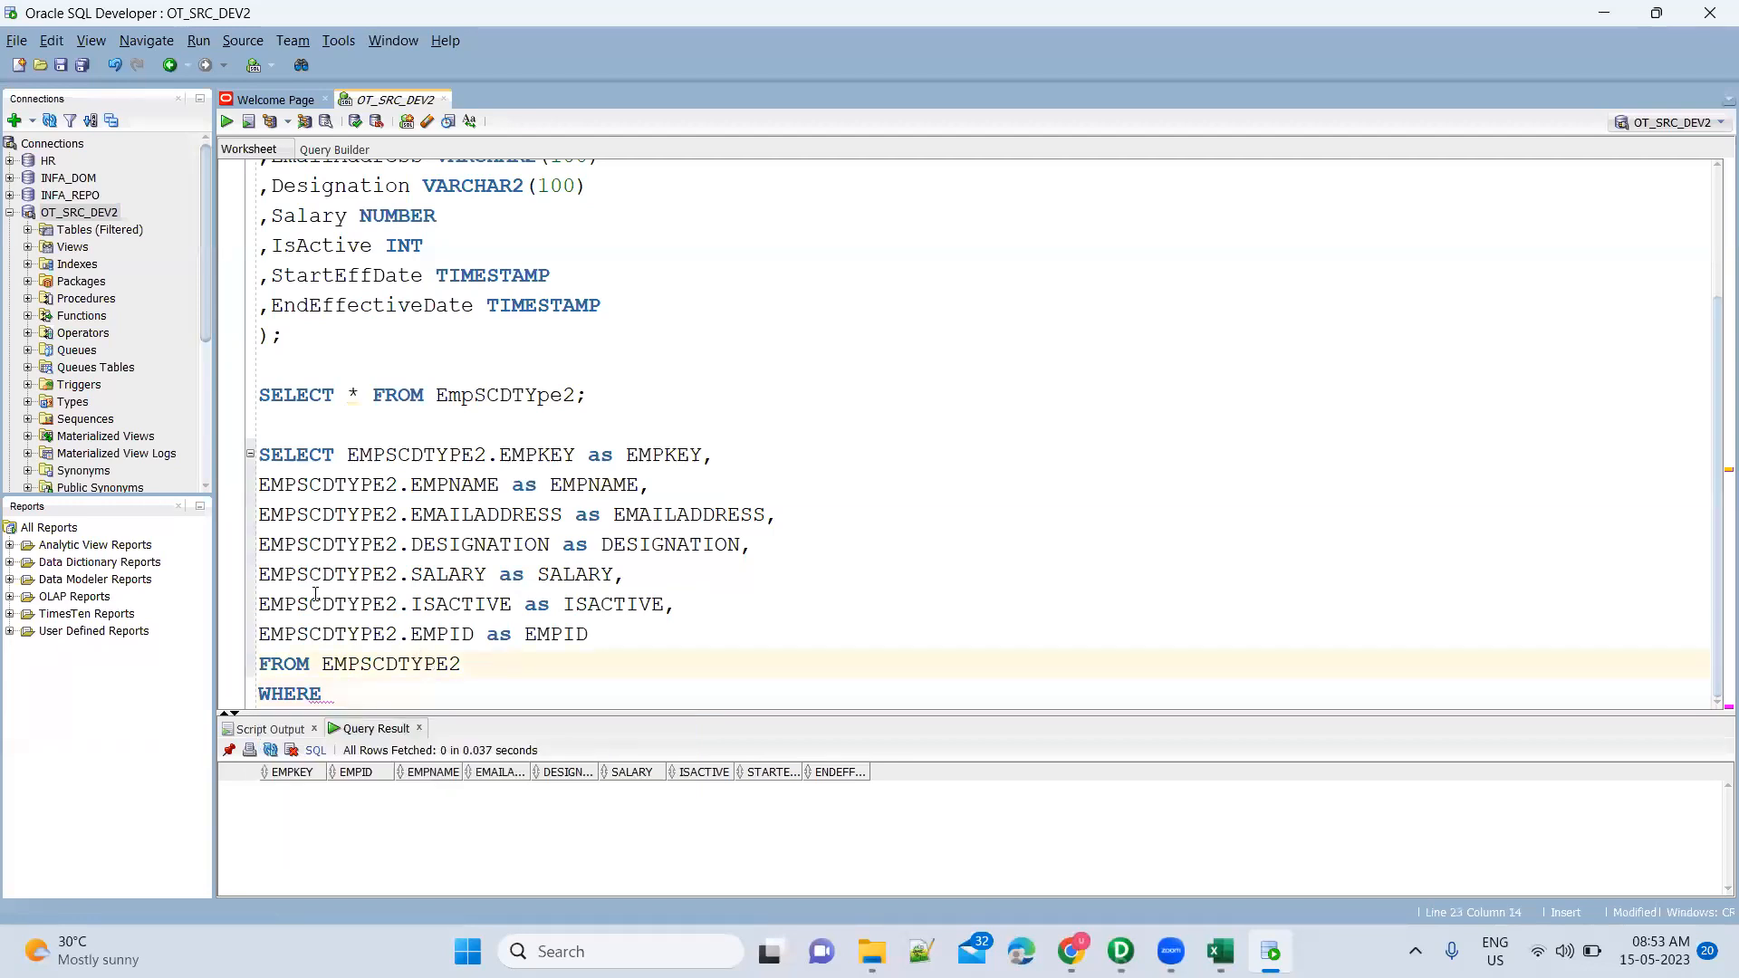
{"action": "double_click", "coordinate": [269, 584]}
{"action": "key", "text": "shift+Right"}
{"action": "key", "text": "shift+Right"}
{"action": "key", "text": "shift+Right"}
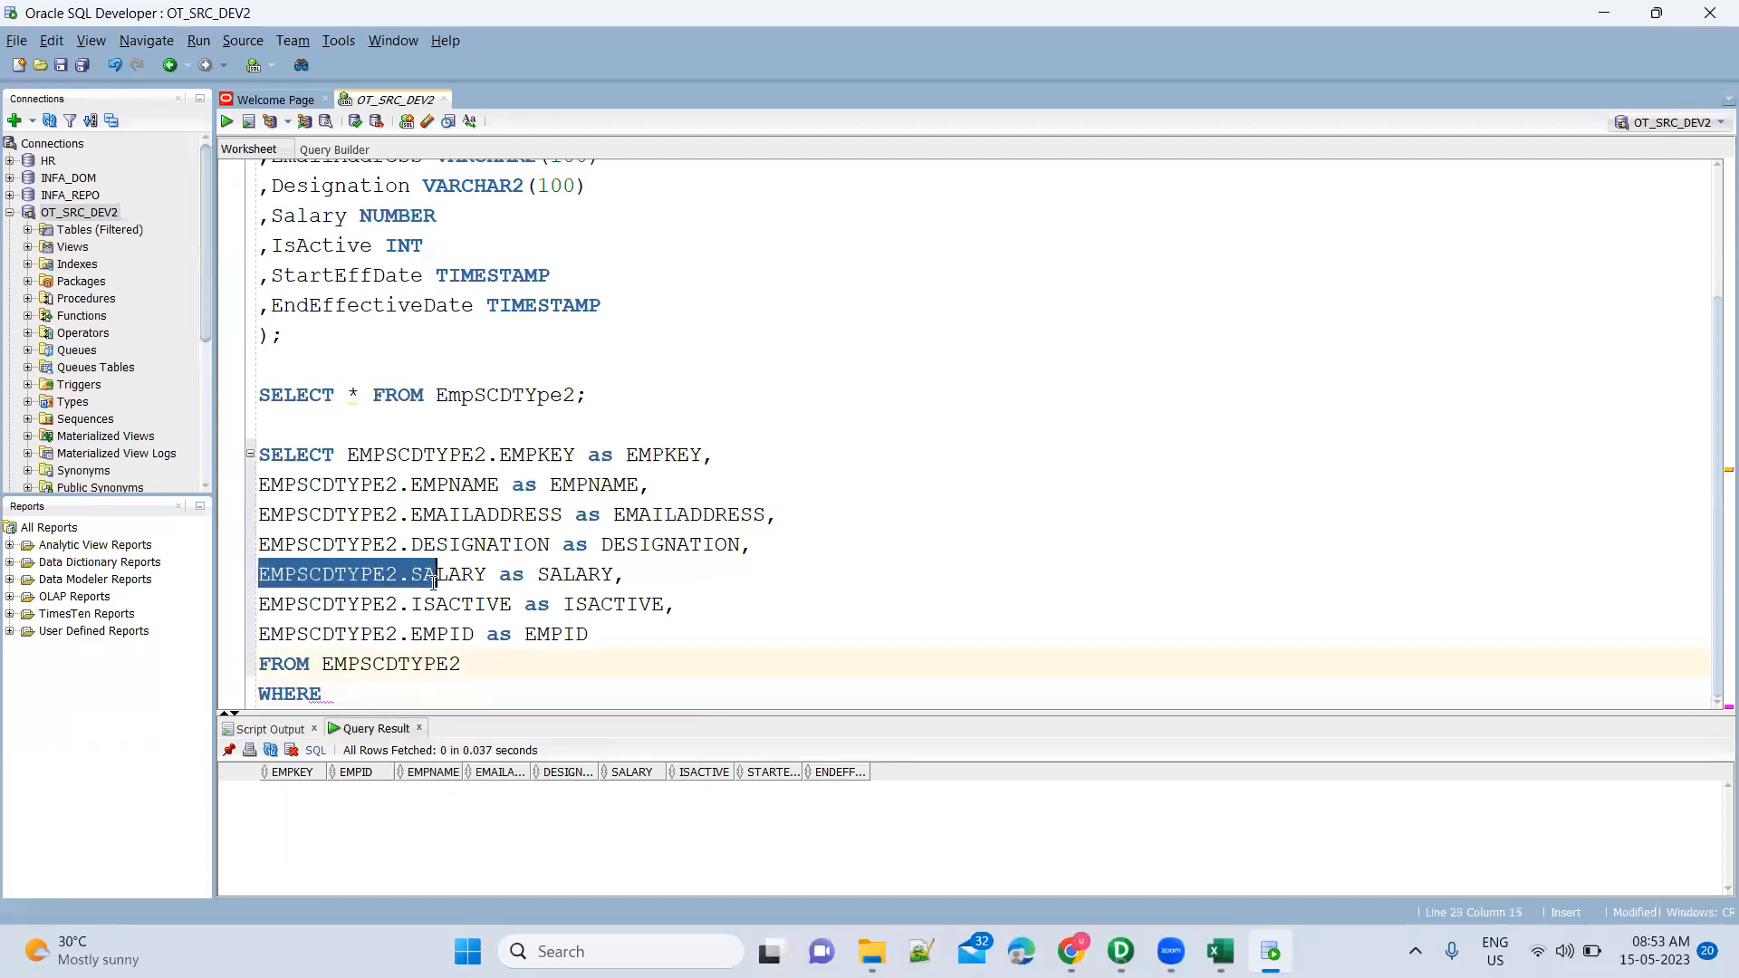
{"action": "left_click_drag", "start_coordinate": [259, 605], "coordinate": [515, 609]}
{"action": "key", "text": "ctrl+c"}
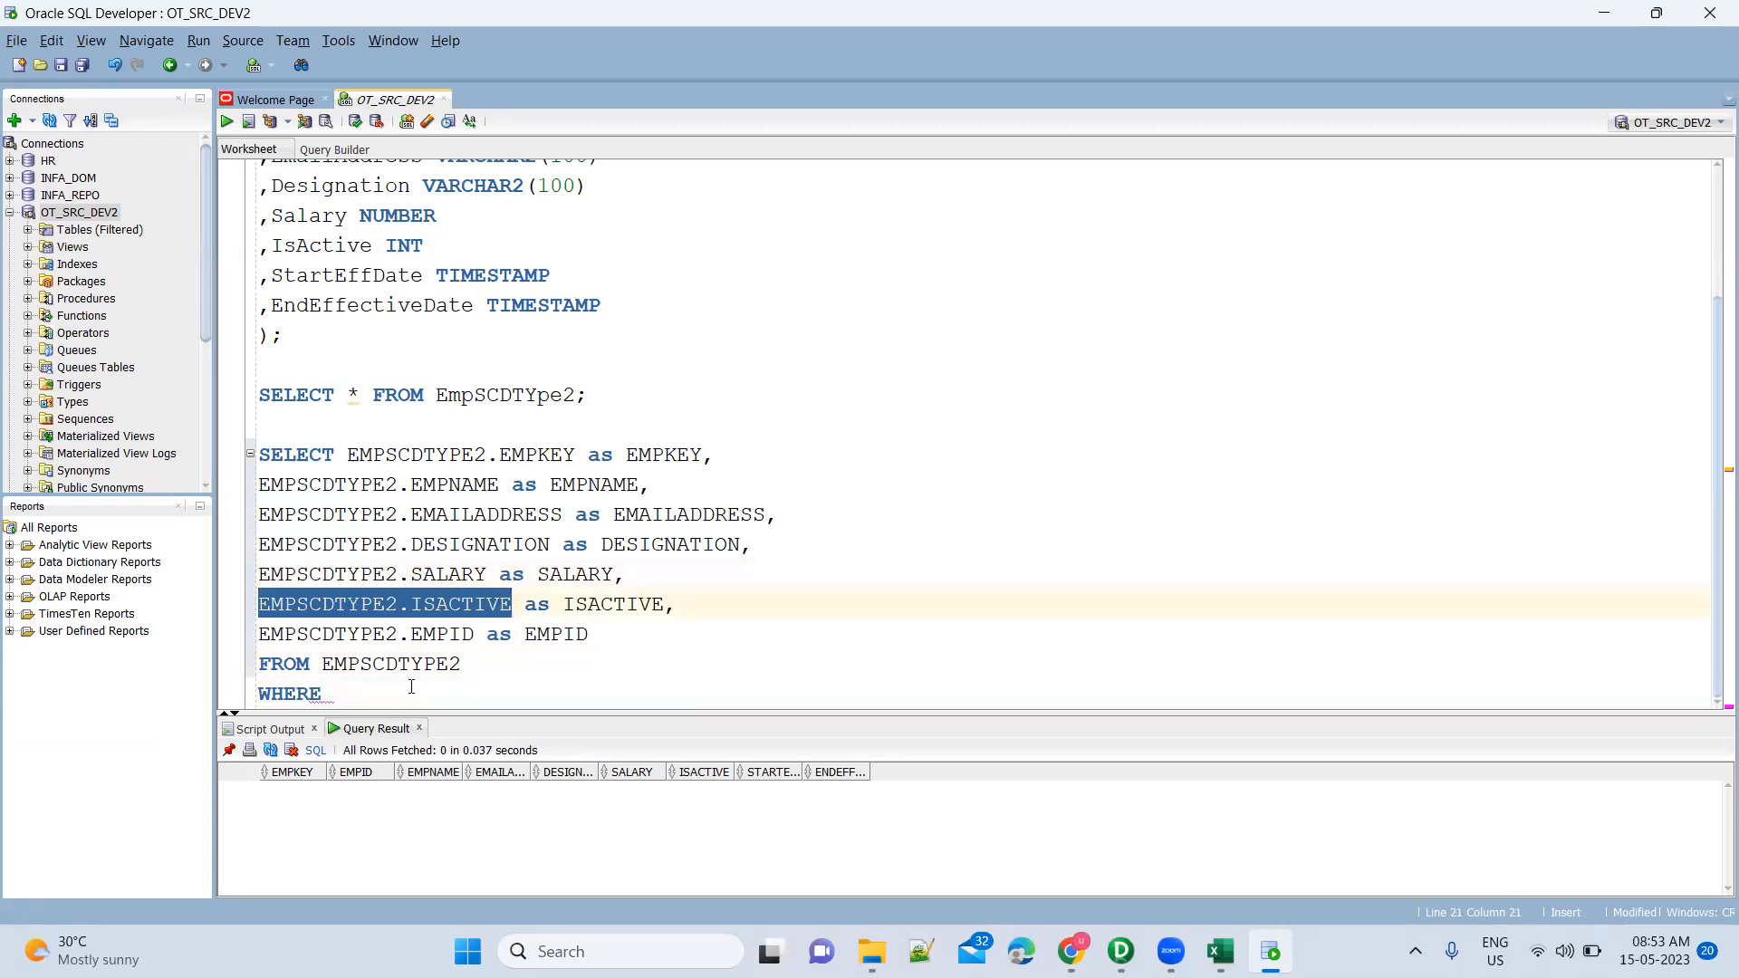
{"action": "left_click", "coordinate": [411, 687]}
{"action": "key", "text": "ctrl+v"}
{"action": "type", "text": "= 1"}
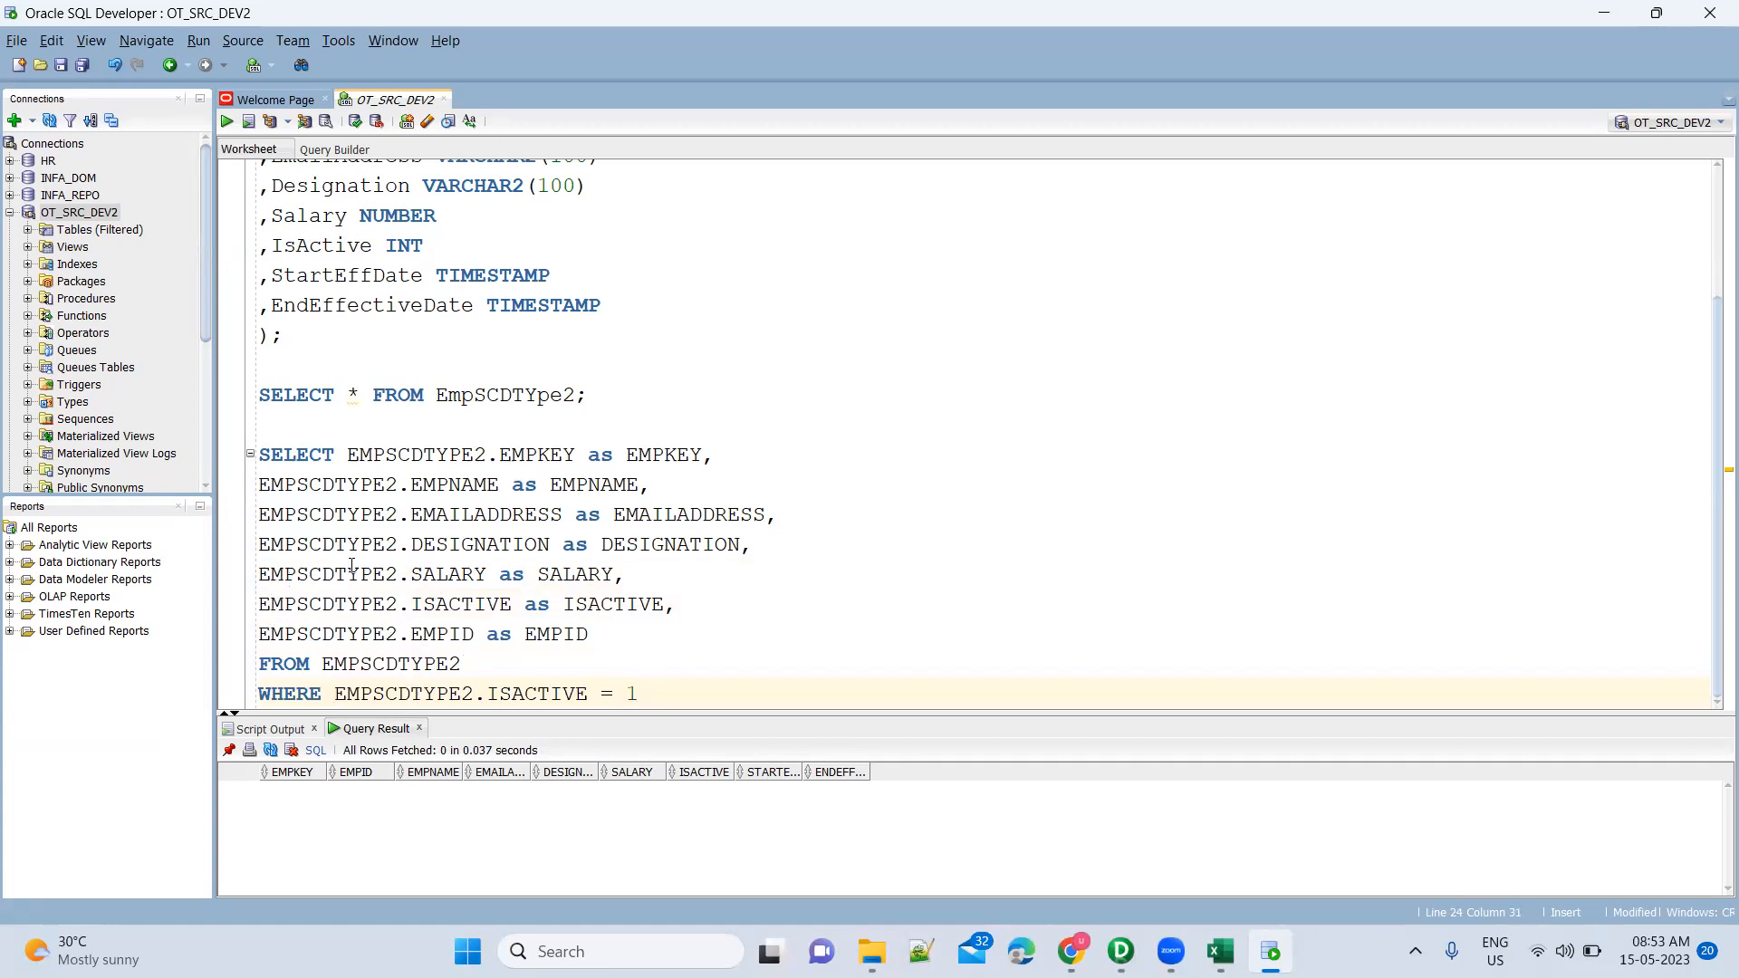
Copy the complete edited lookup query and paste it over the generated statement in LKPTRANS's SQL Editor in PowerCenter Designer
{"action": "left_click", "coordinate": [263, 451], "text": "shift"}
{"action": "key", "text": "ctrl+c"}
{"action": "key", "text": "alt+Tab"}
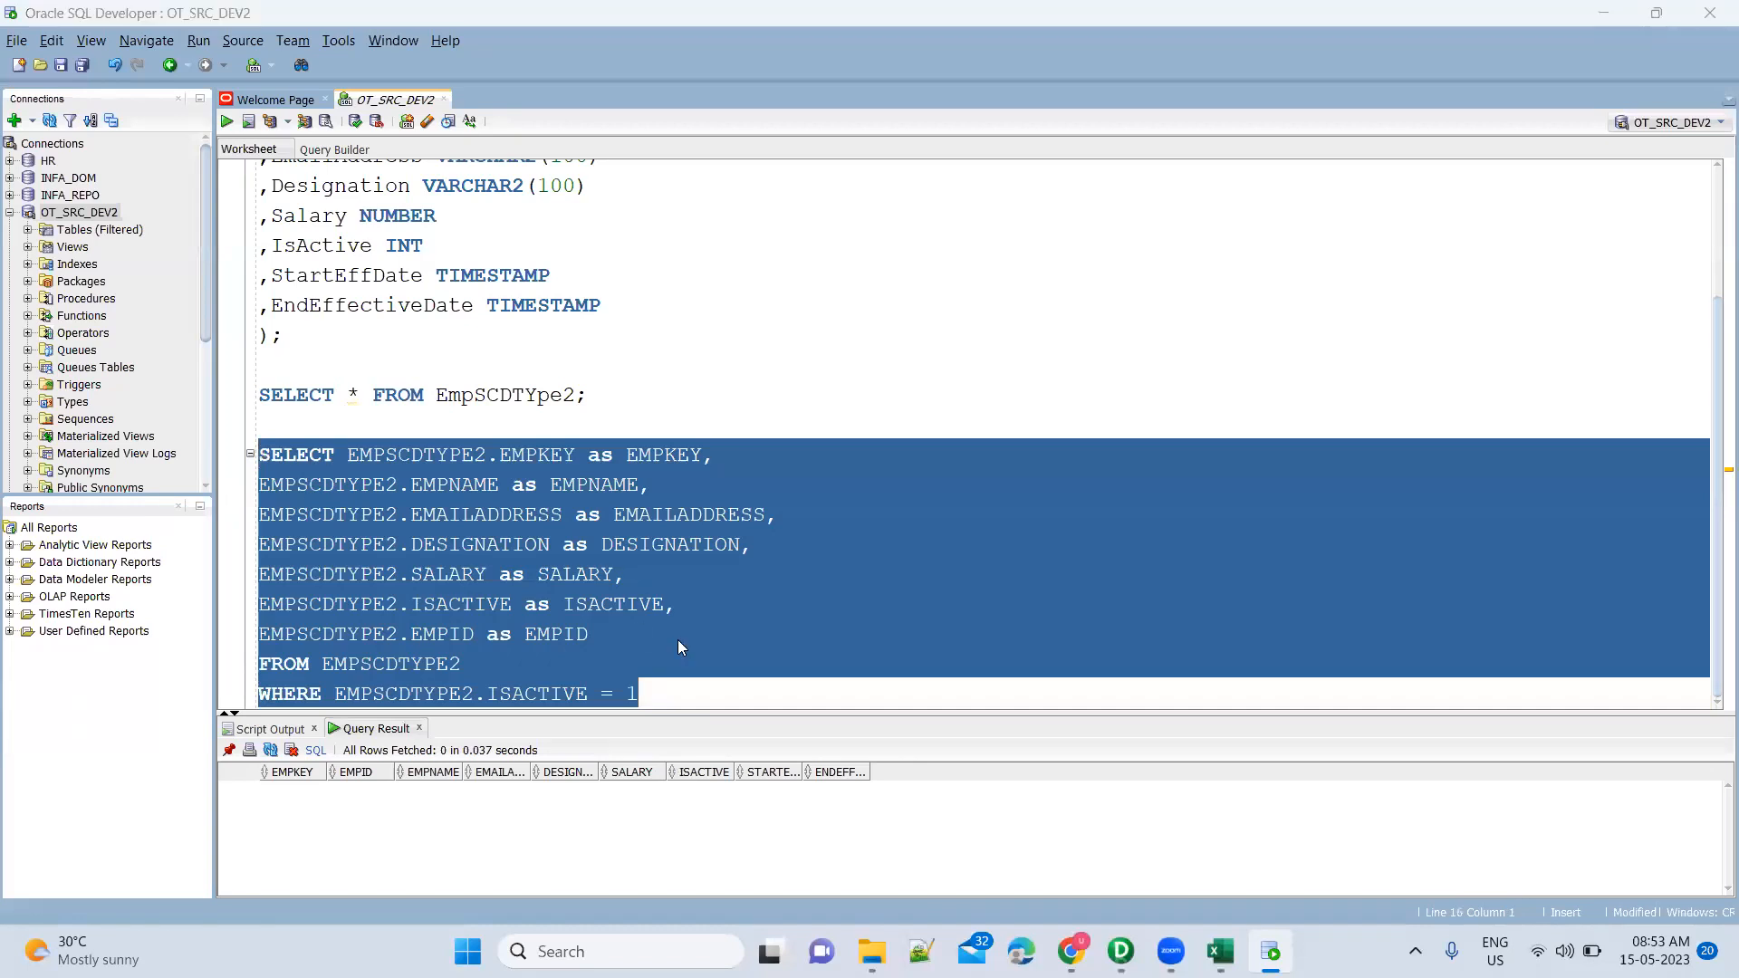
{"action": "key", "text": "ctrl+v"}
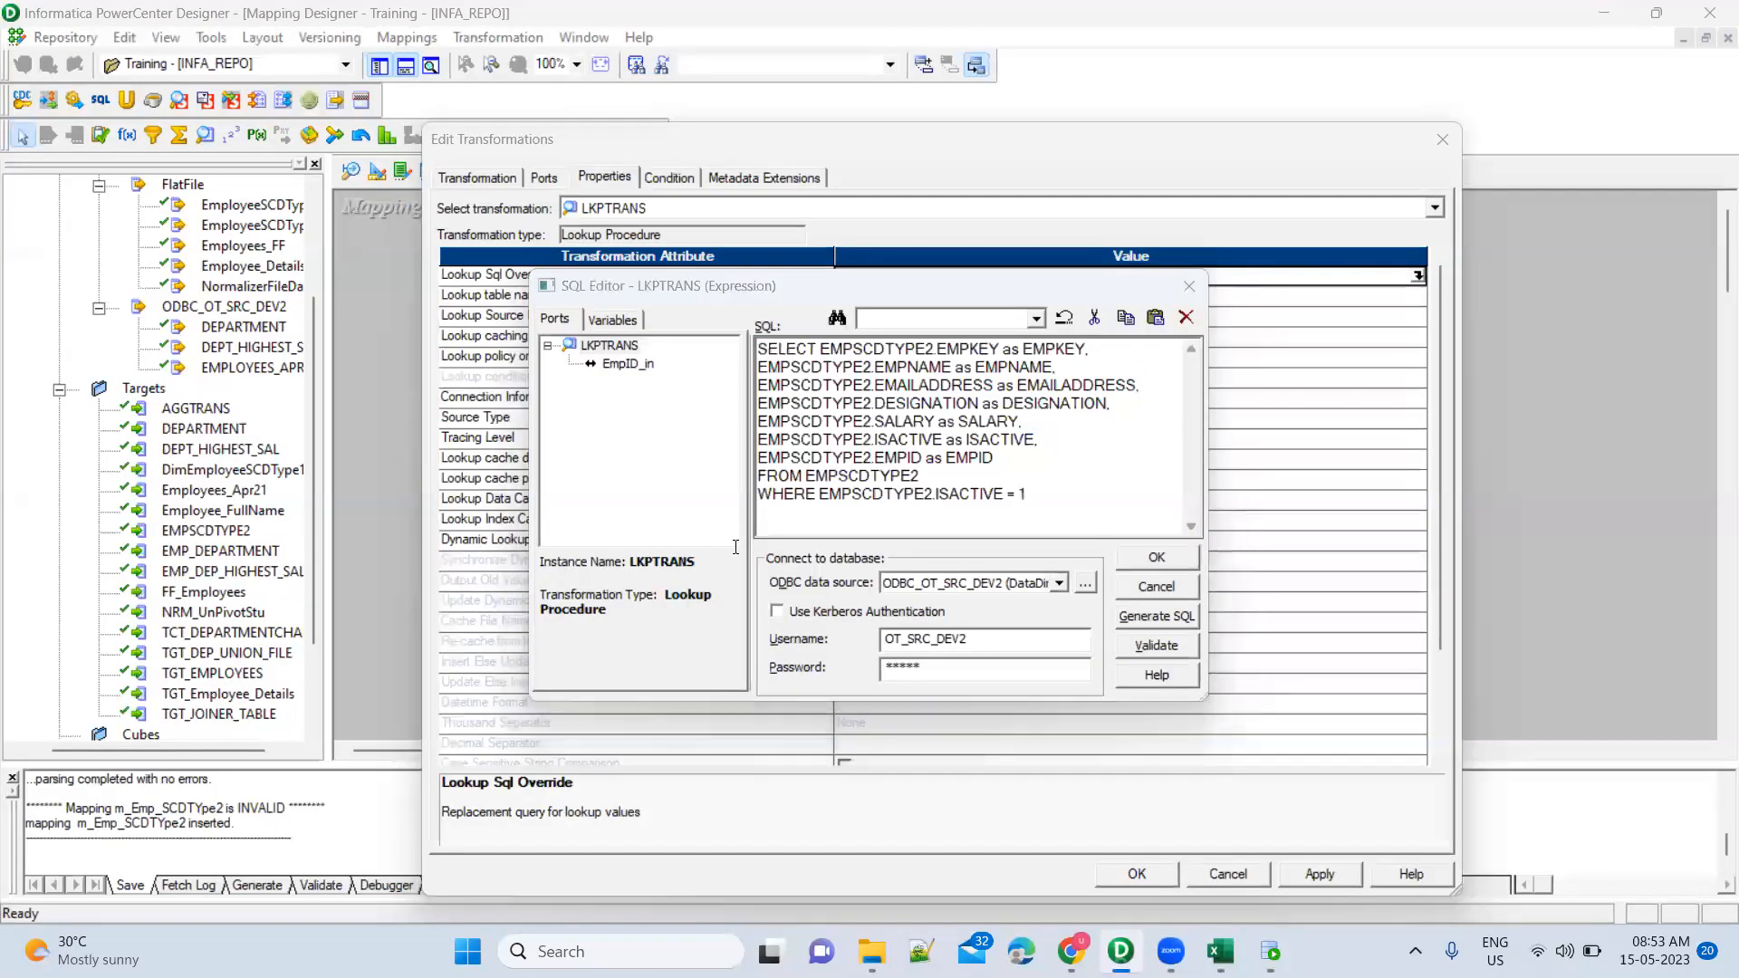
Test-run the filtered lookup query in Oracle SQL Developer and accept the pasted Lookup Sql Override in PowerCenter Designer
{"action": "key", "text": "alt+Tab"}
{"action": "left_click", "coordinate": [668, 576]}
{"action": "key", "text": "ctrl+Return"}
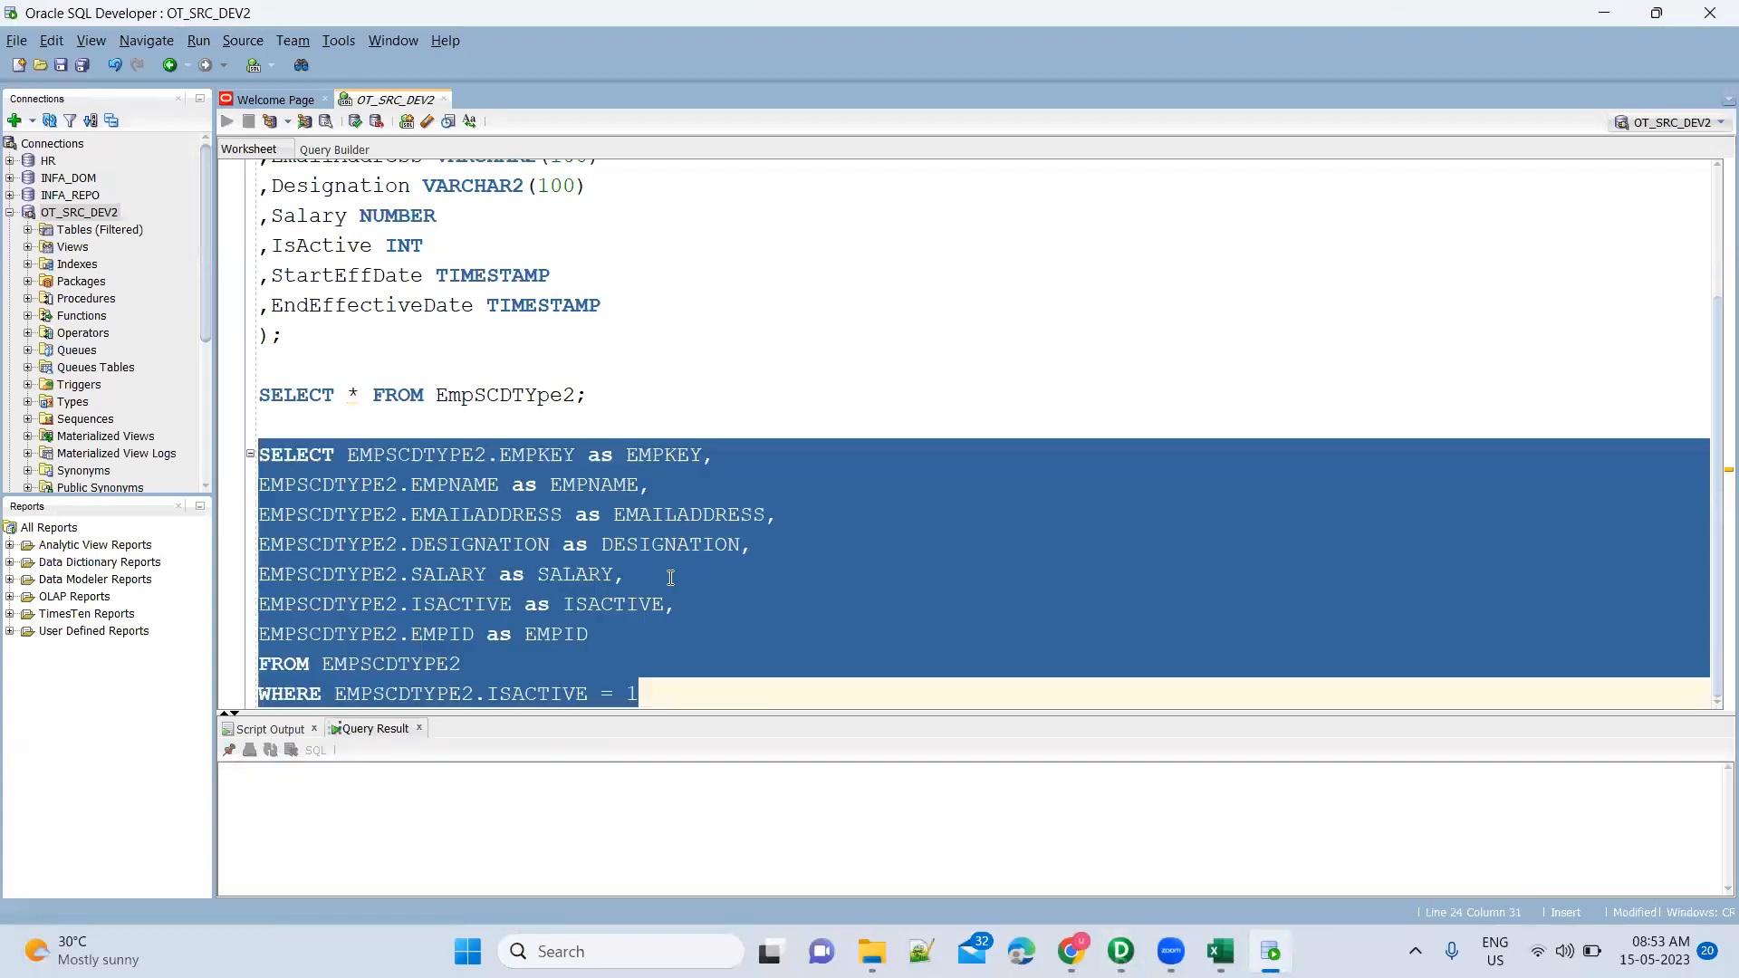
{"action": "key", "text": "alt+Tab"}
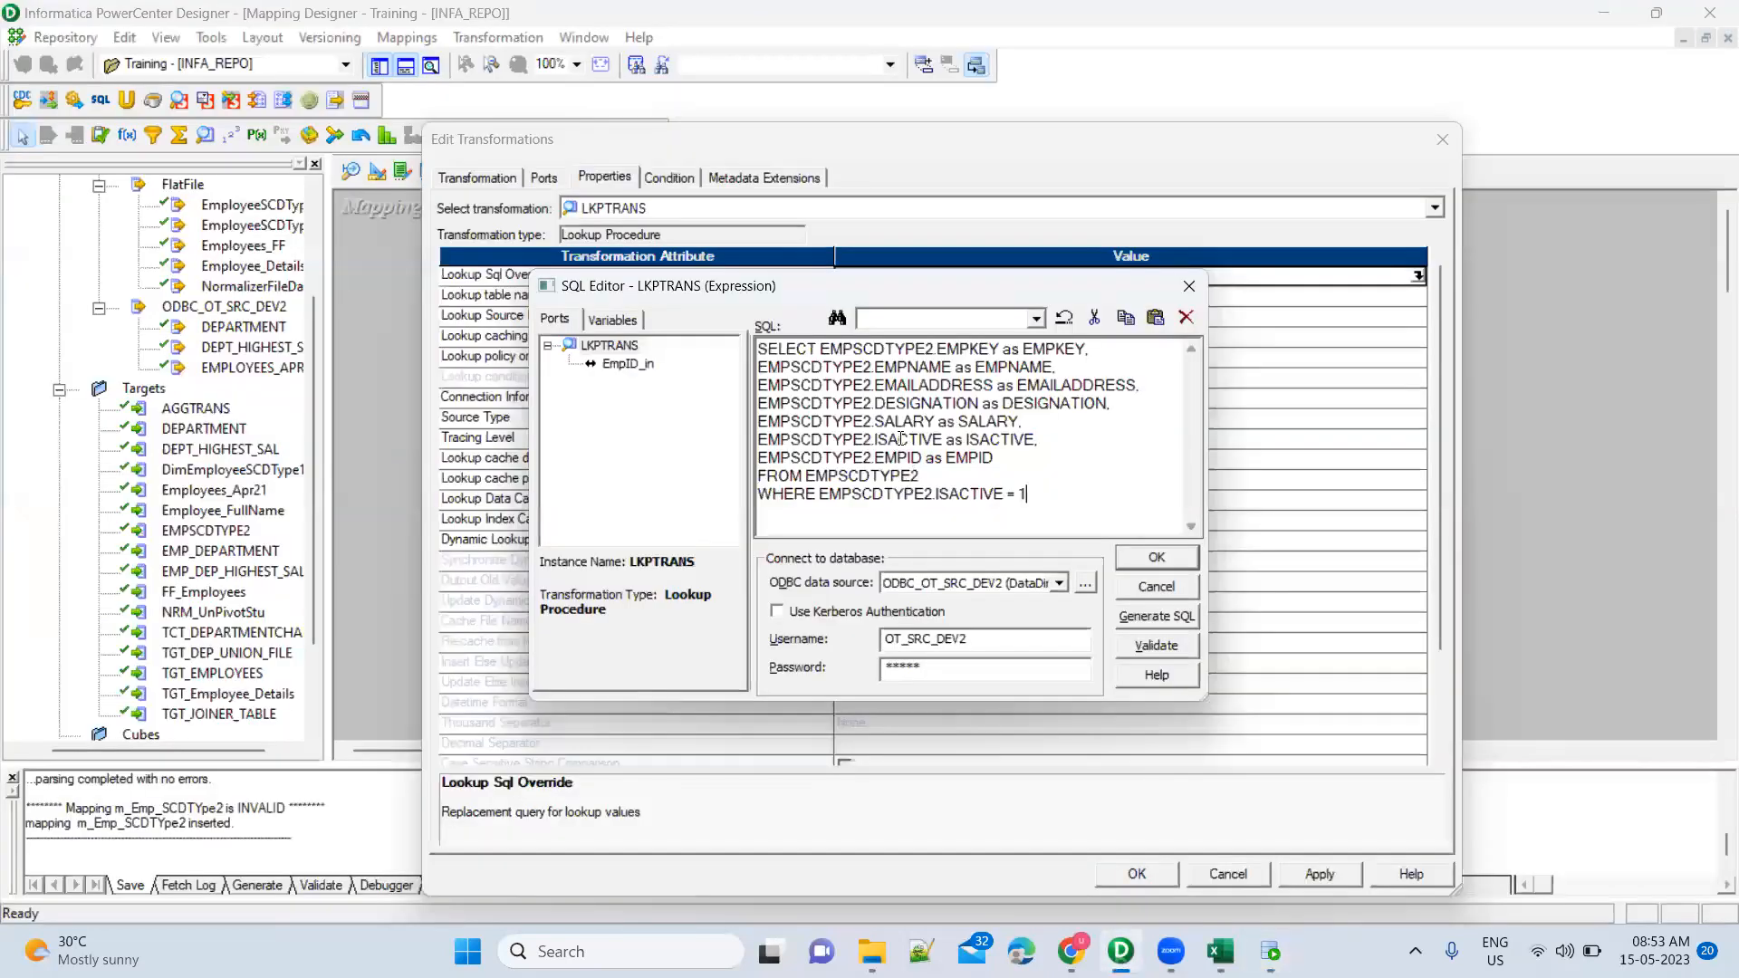
{"action": "left_click", "coordinate": [1157, 556]}
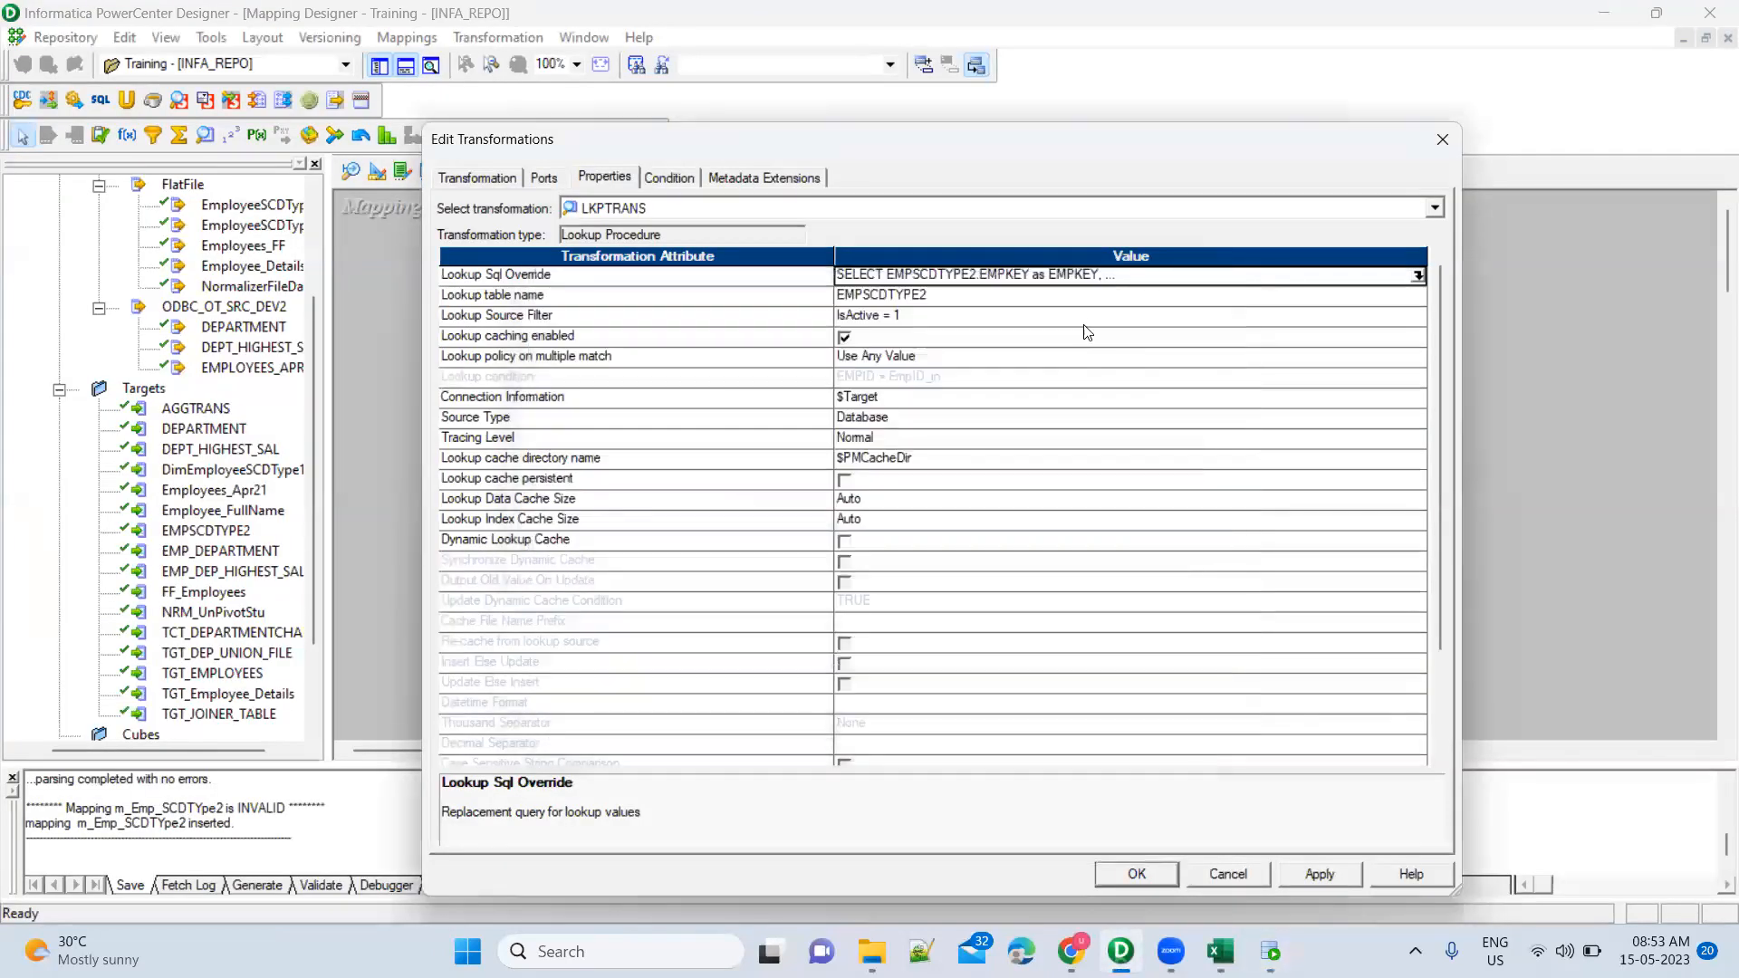
Clear the IsActive = 1 condition from LKPTRANS's Lookup Source Filter
{"action": "left_click", "coordinate": [1137, 322]}
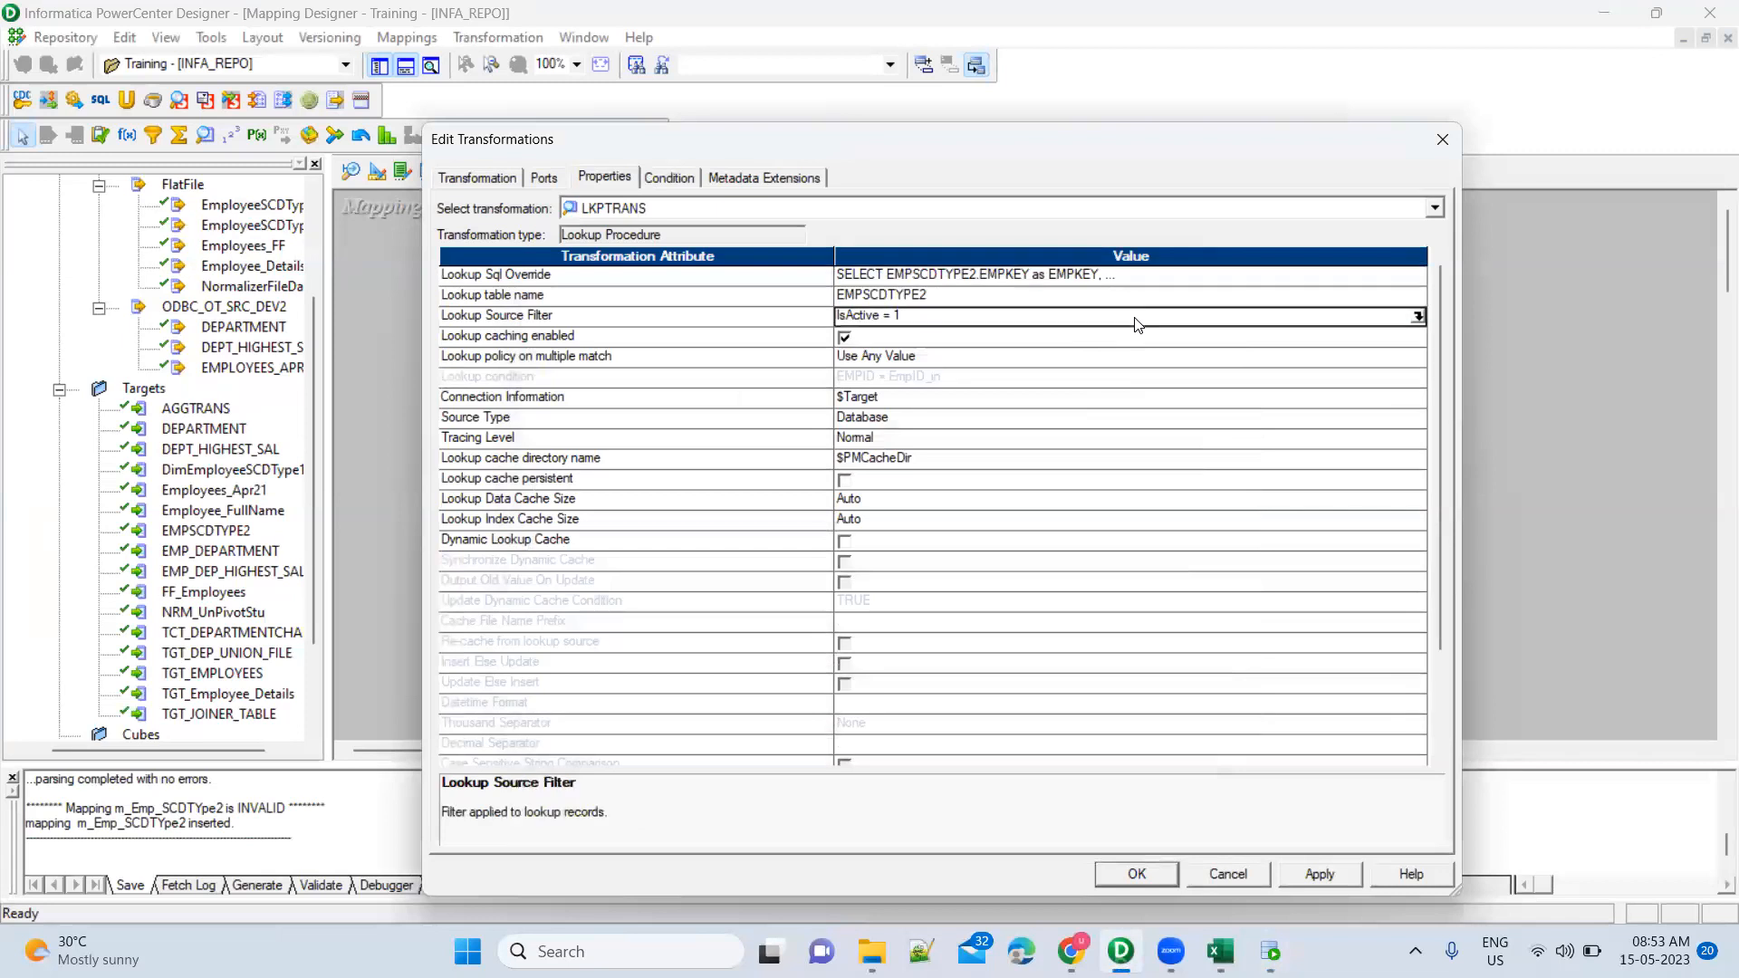
{"action": "left_click", "coordinate": [1418, 317]}
{"action": "key", "text": "ctrl+a"}
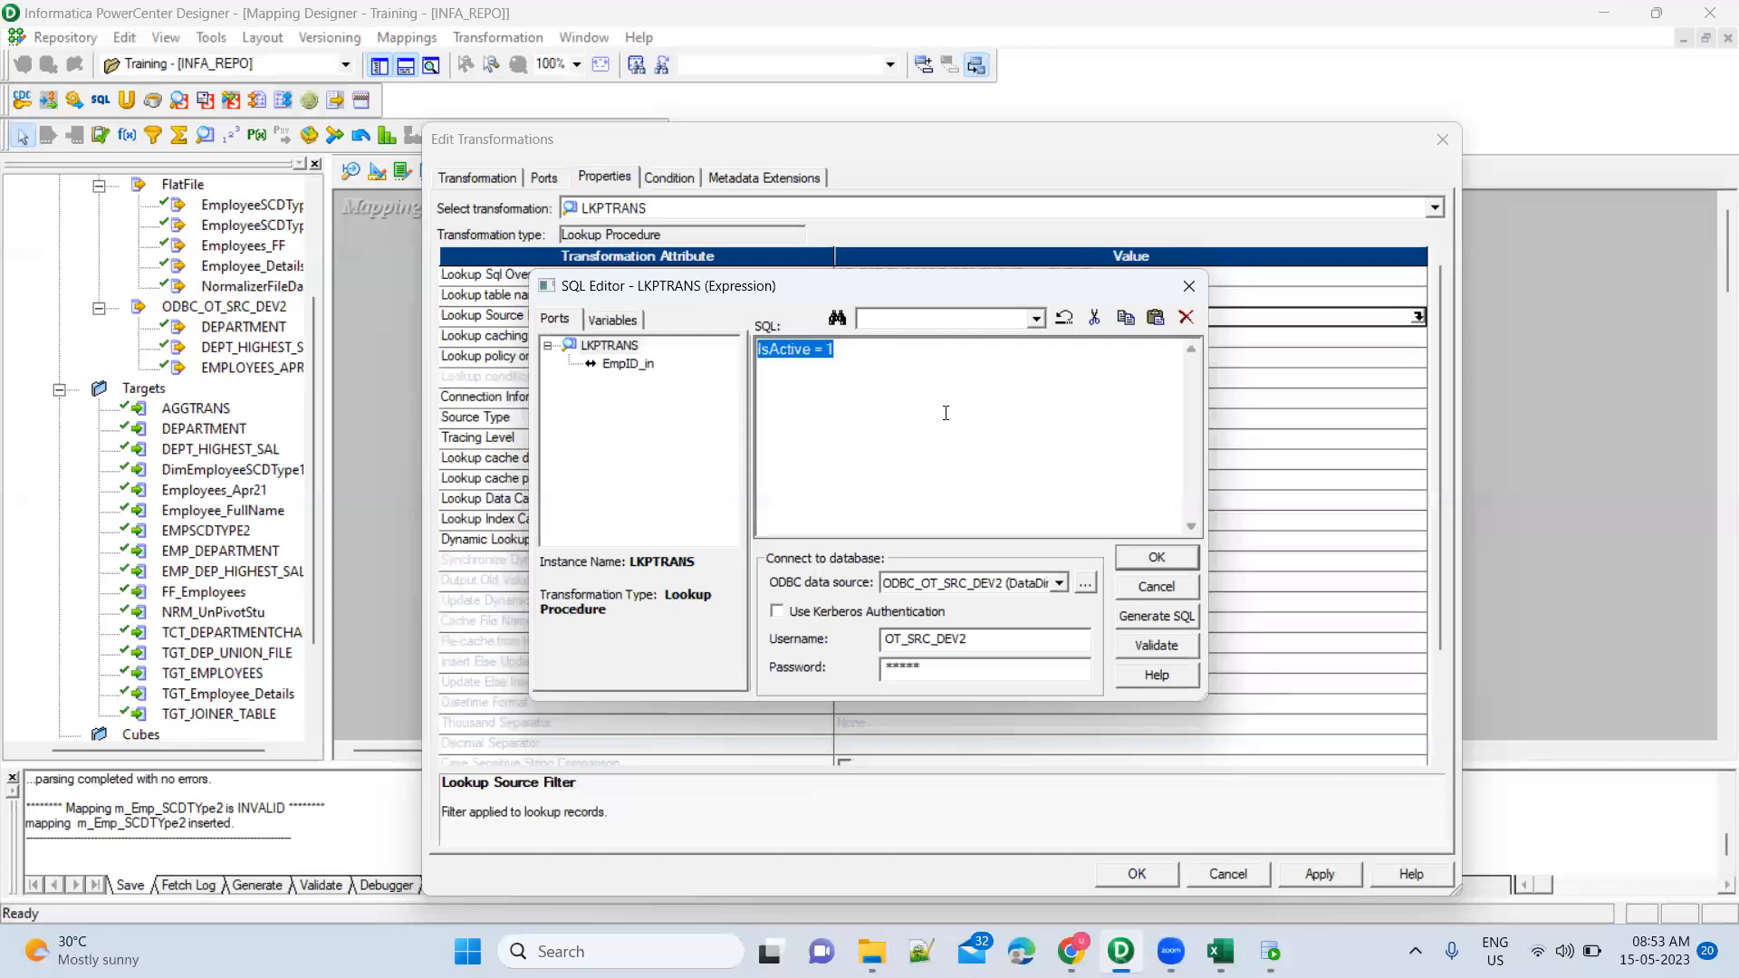
{"action": "left_click", "coordinate": [1137, 558]}
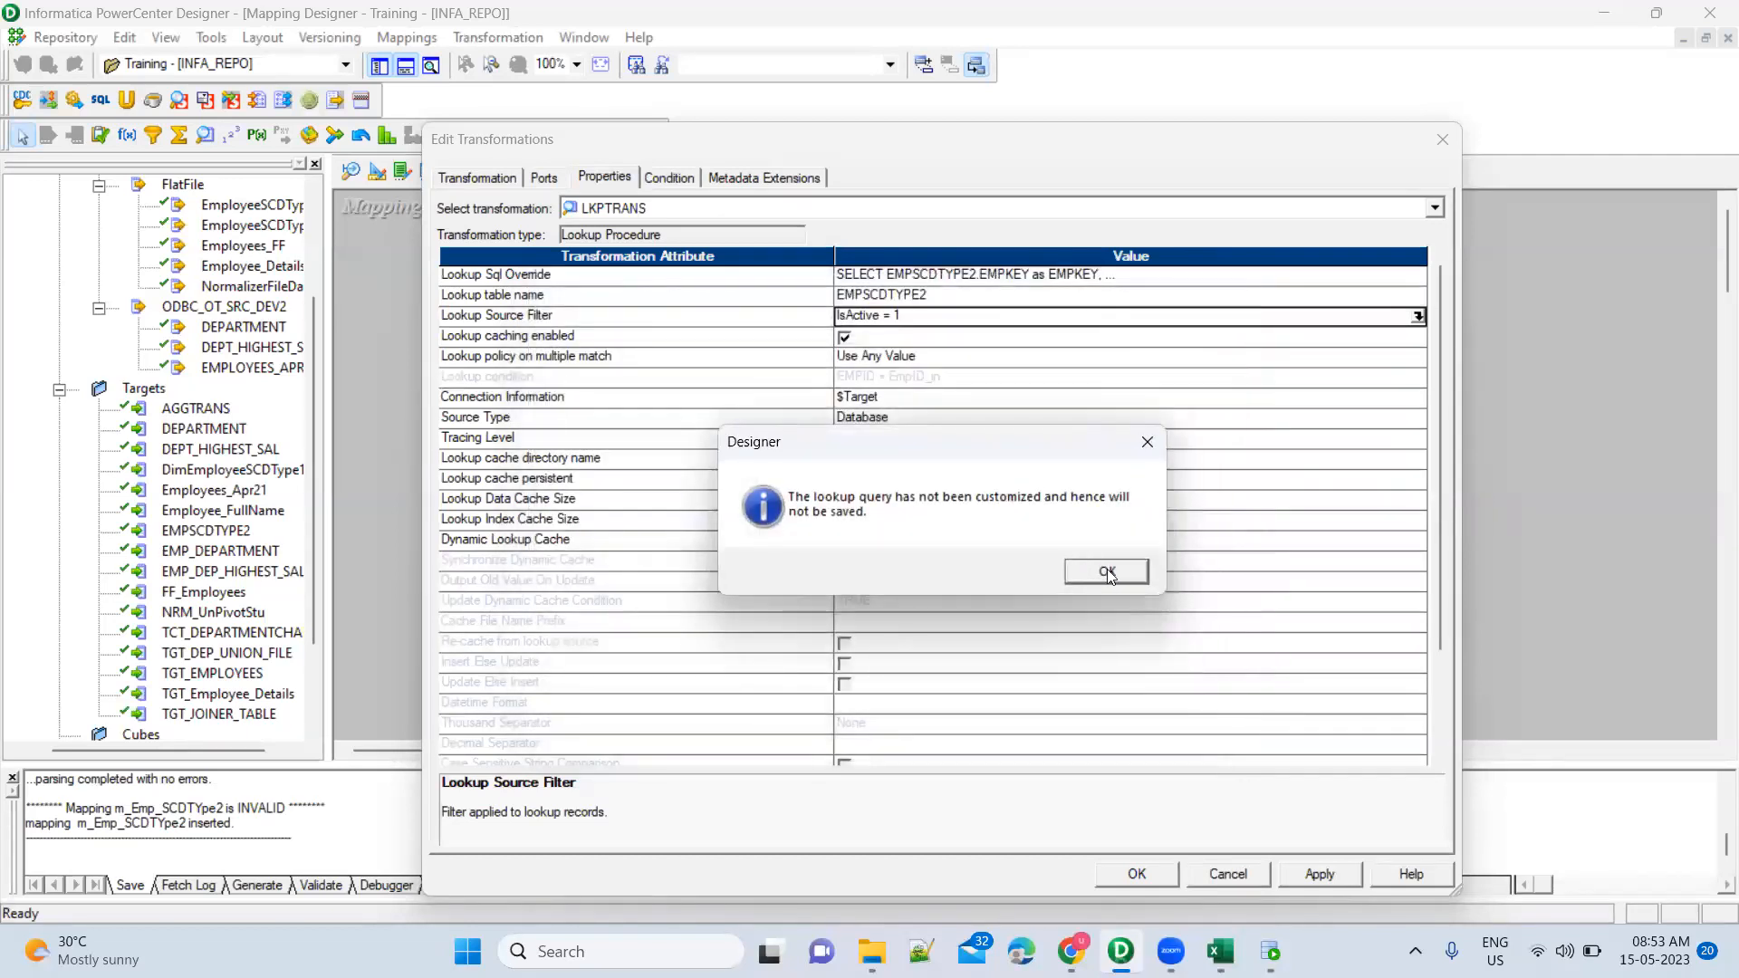
{"action": "left_click", "coordinate": [1106, 570]}
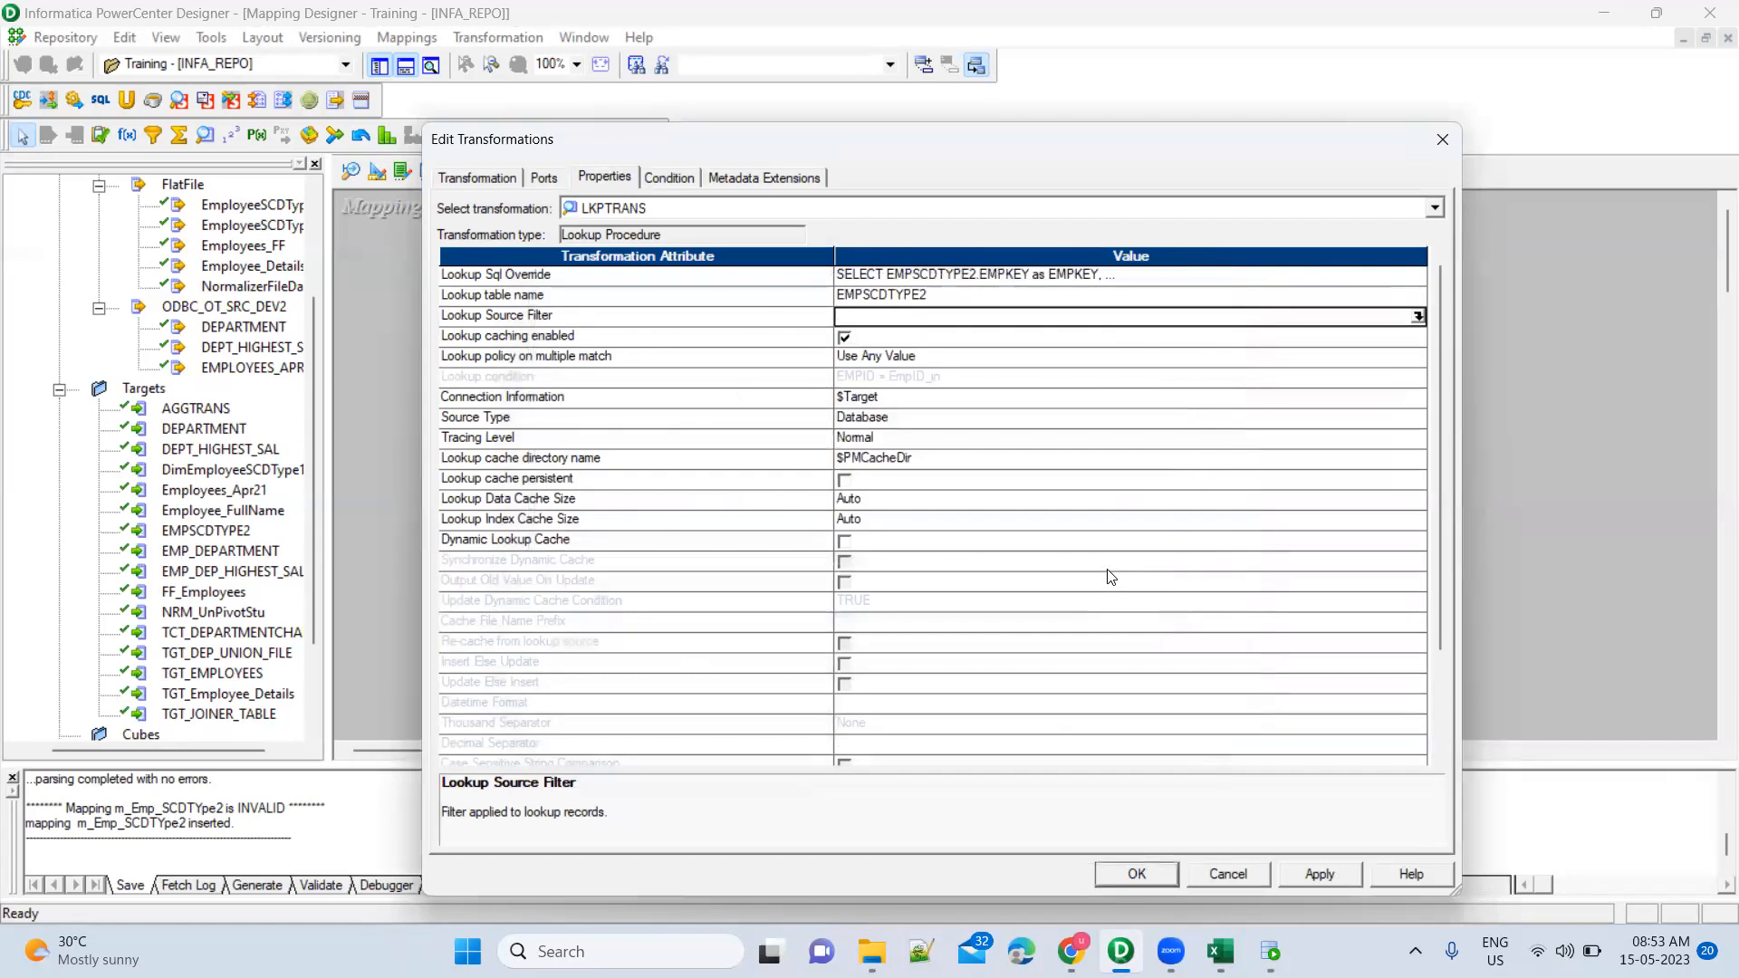
{"action": "left_click", "coordinate": [1145, 276]}
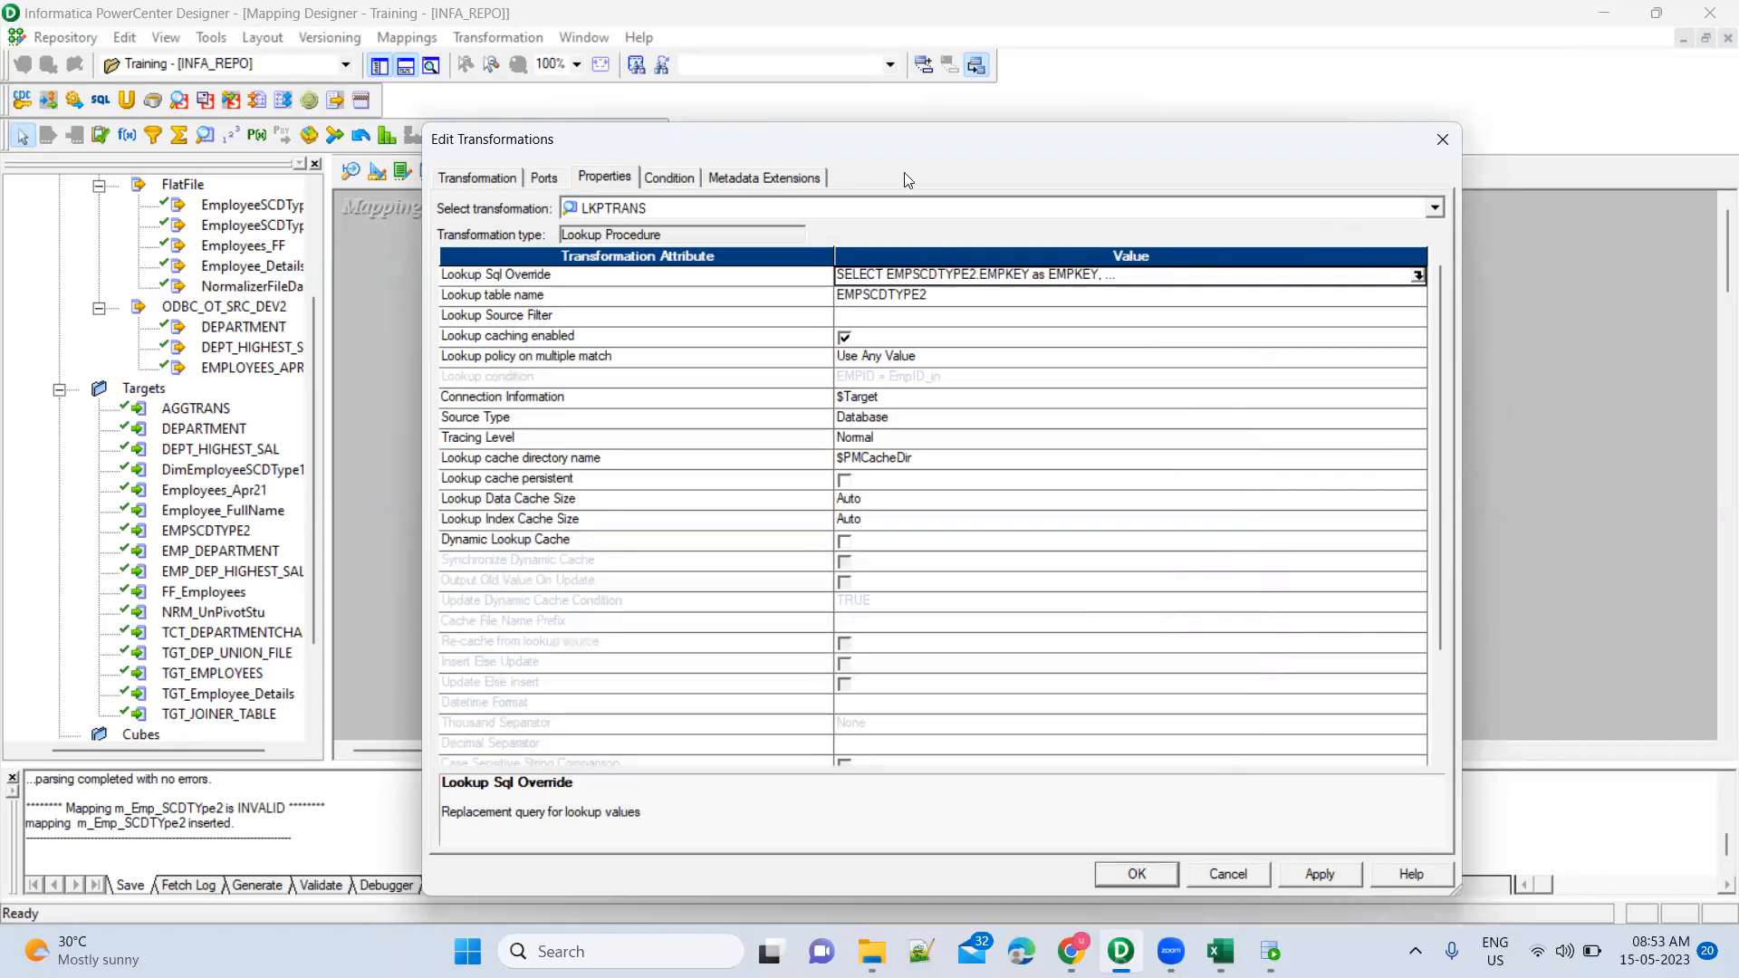
Rename the lookup transformation to LKP_Target, apply the changes and close its properties
{"action": "left_click", "coordinate": [510, 178]}
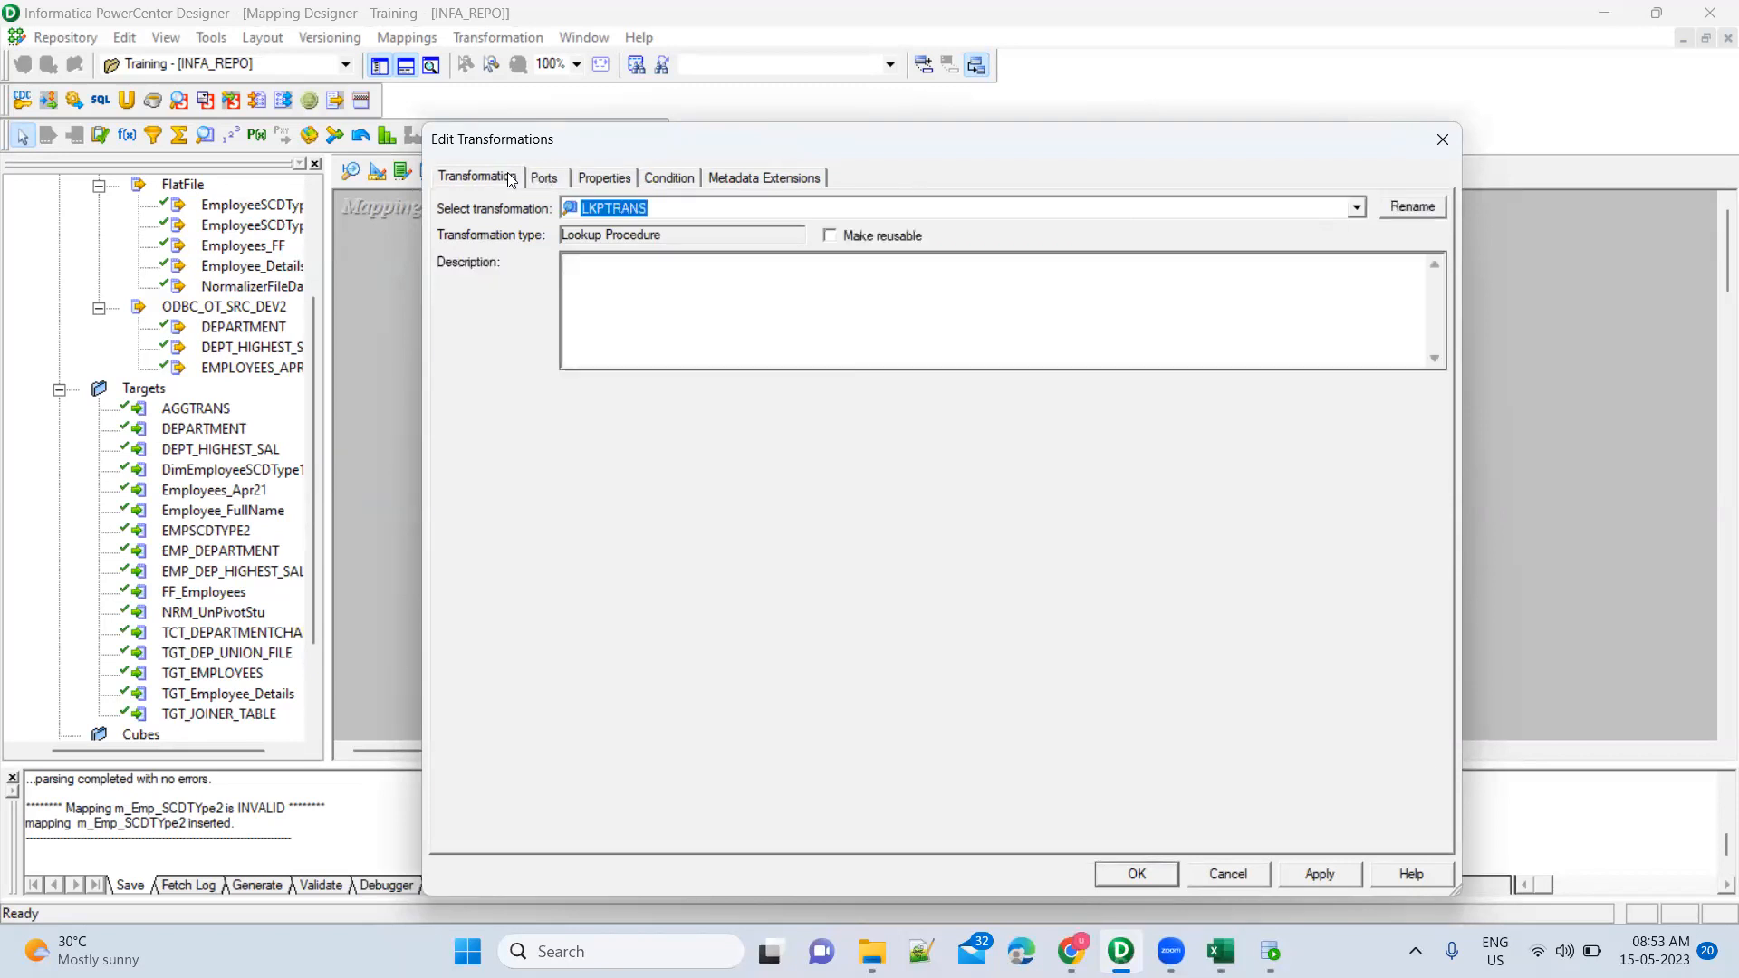
{"action": "left_click", "coordinate": [1409, 208]}
{"action": "left_click", "coordinate": [862, 529]}
{"action": "key", "text": "BackSpace"}
{"action": "key", "text": "BackSpace"}
{"action": "key", "text": "BackSpace"}
{"action": "key", "text": "BackSpace"}
{"action": "key", "text": "BackSpace"}
{"action": "type", "text": "_"}
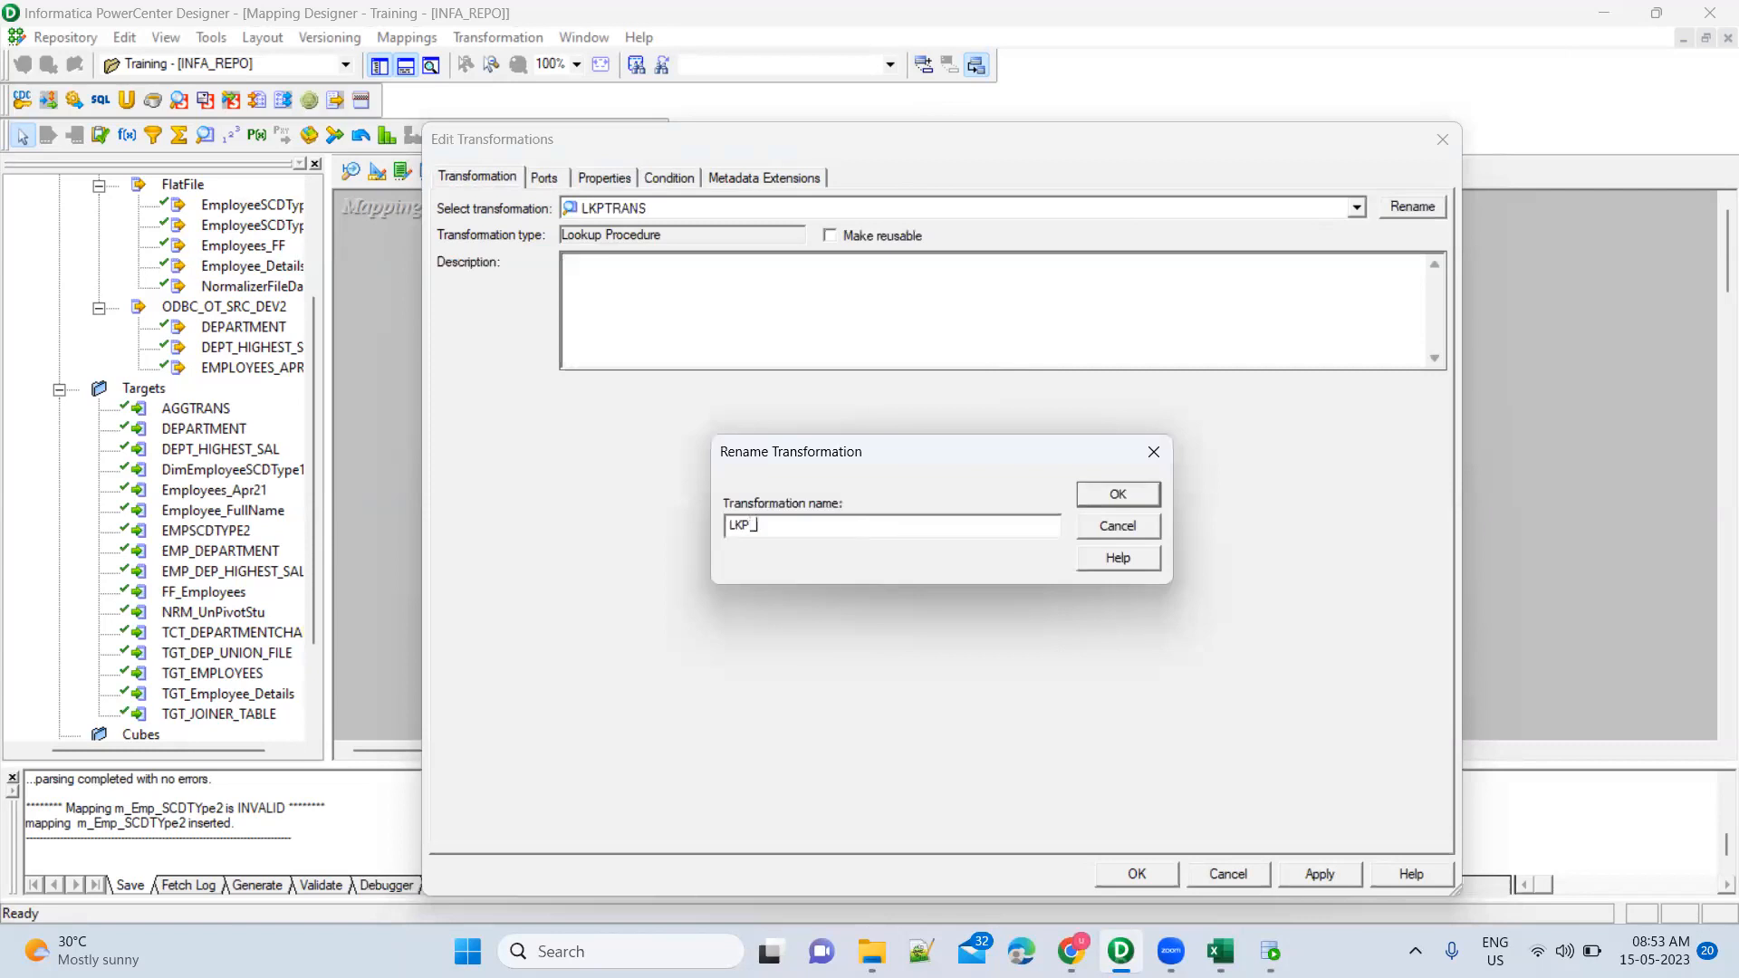
{"action": "type", "text": "Target"}
{"action": "left_click", "coordinate": [1101, 497]}
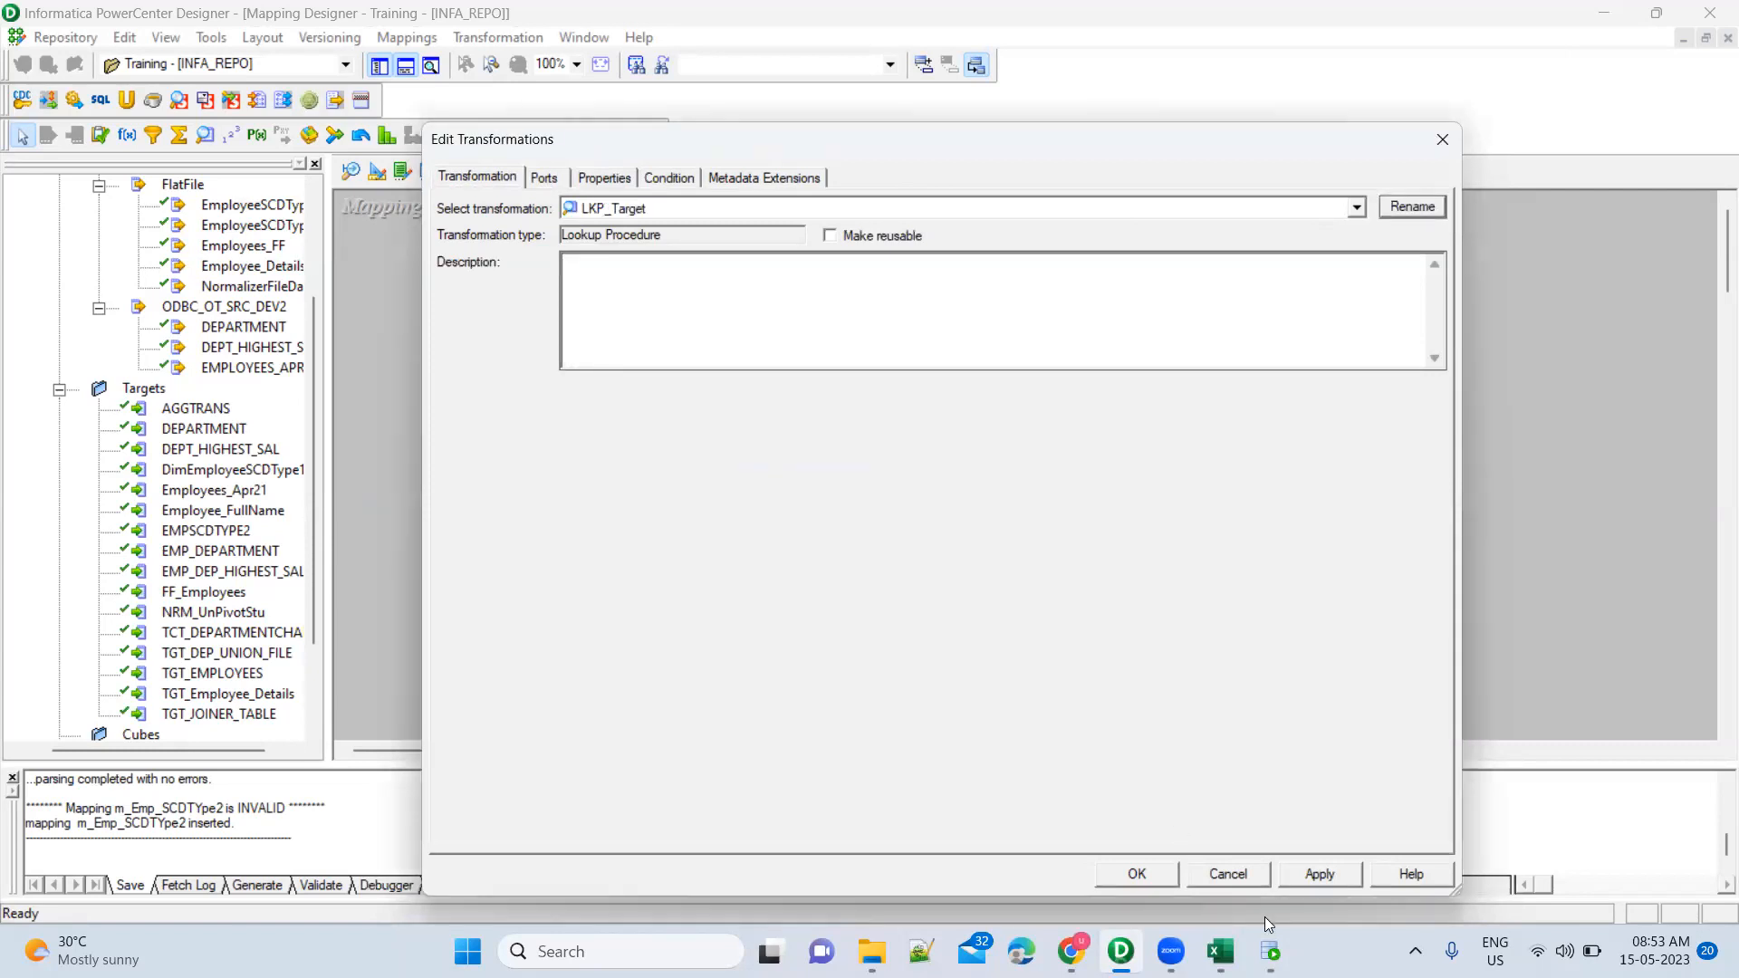
{"action": "left_click", "coordinate": [1328, 874]}
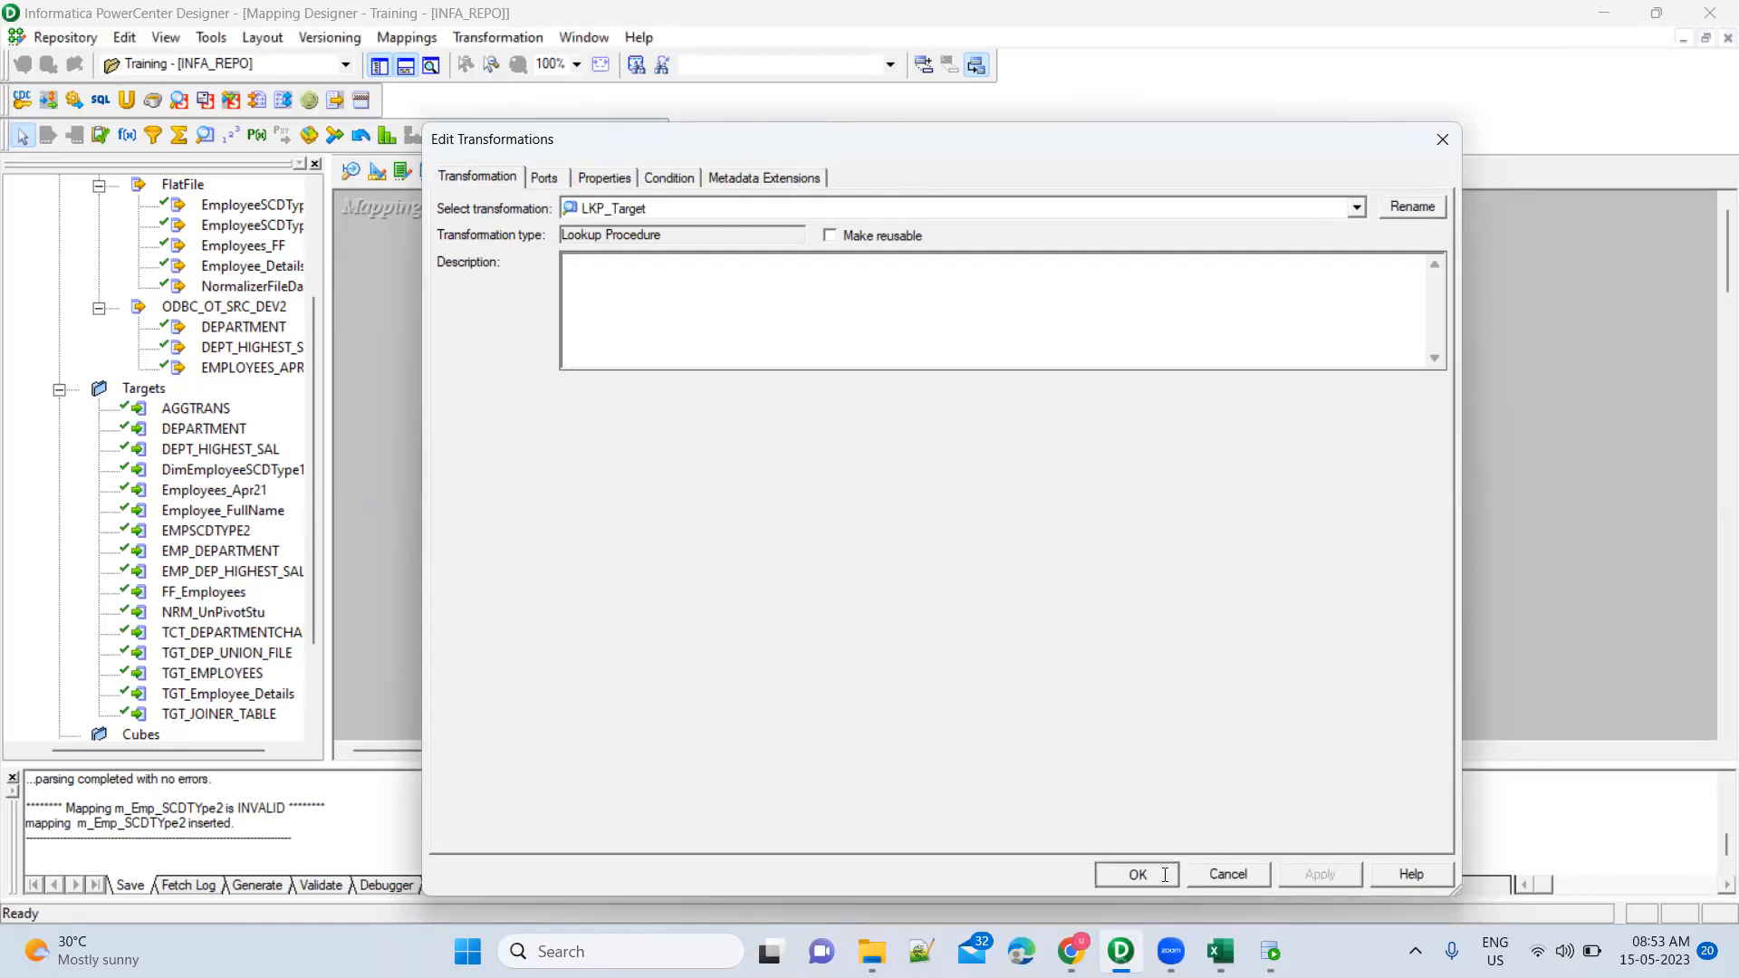
{"action": "left_click", "coordinate": [1165, 874]}
Move LKP_Target closer to the source qualifier and place an enlarged Expression transformation on the far side of it
{"action": "left_click_drag", "start_coordinate": [1269, 272], "coordinate": [1137, 268]}
{"action": "left_click", "coordinate": [645, 291]}
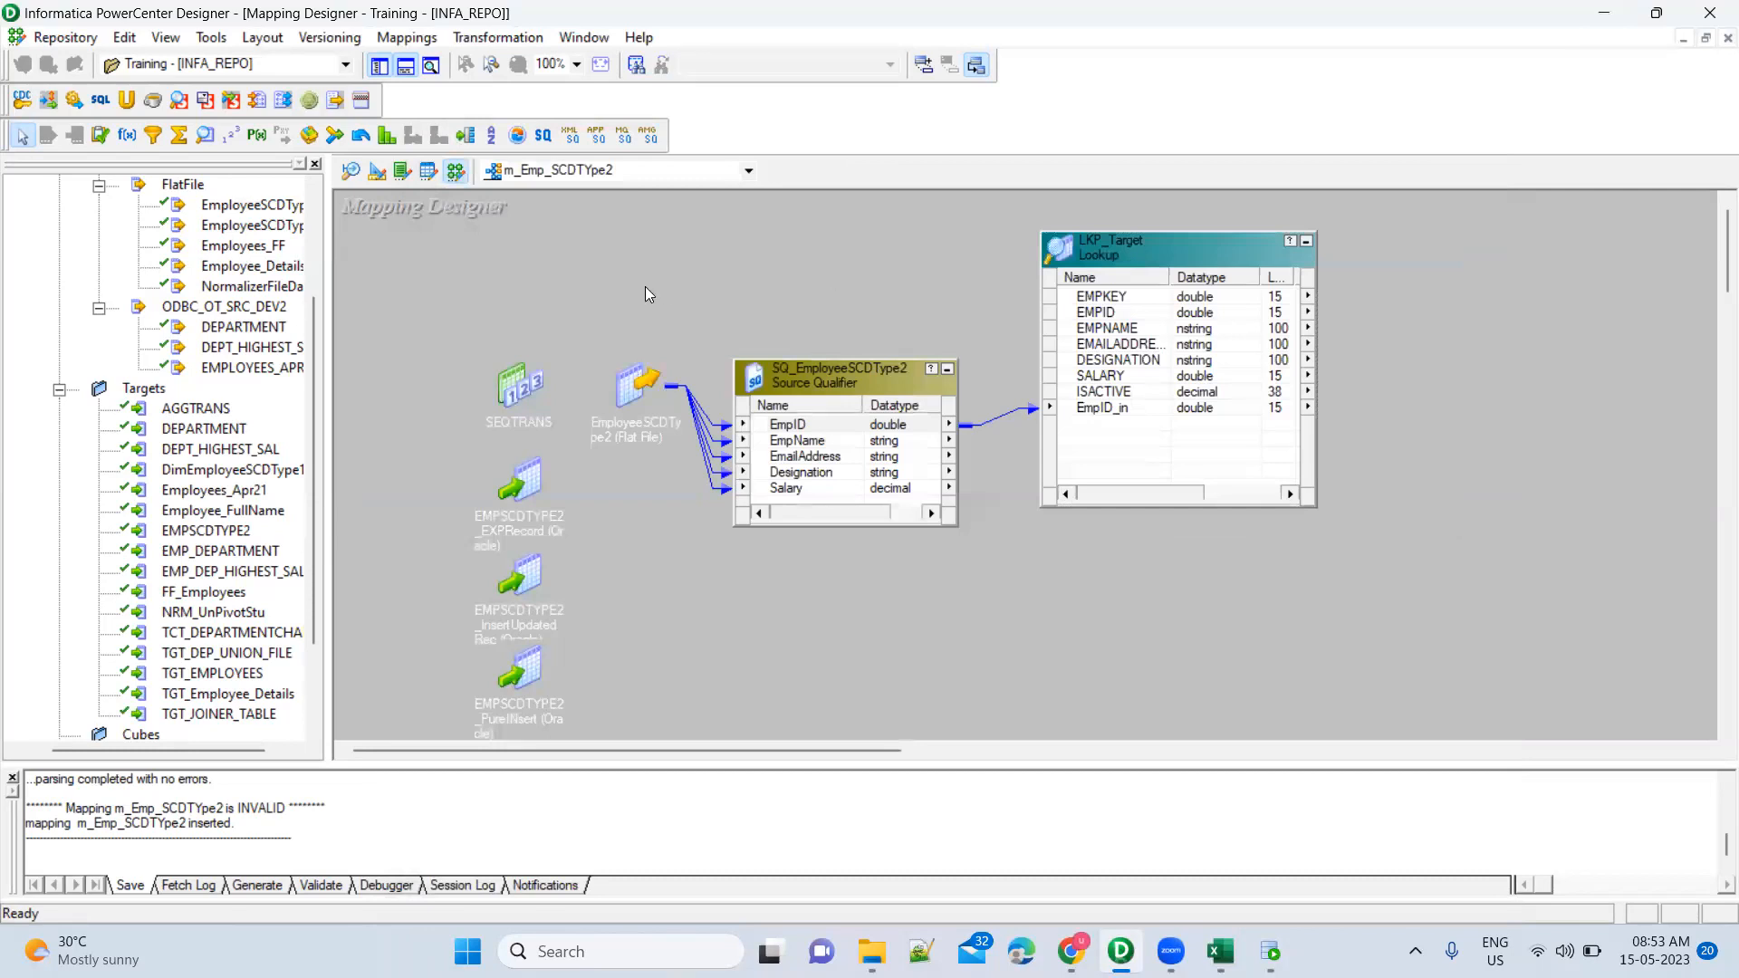
{"action": "left_click", "coordinate": [128, 135]}
{"action": "left_click", "coordinate": [1431, 357]}
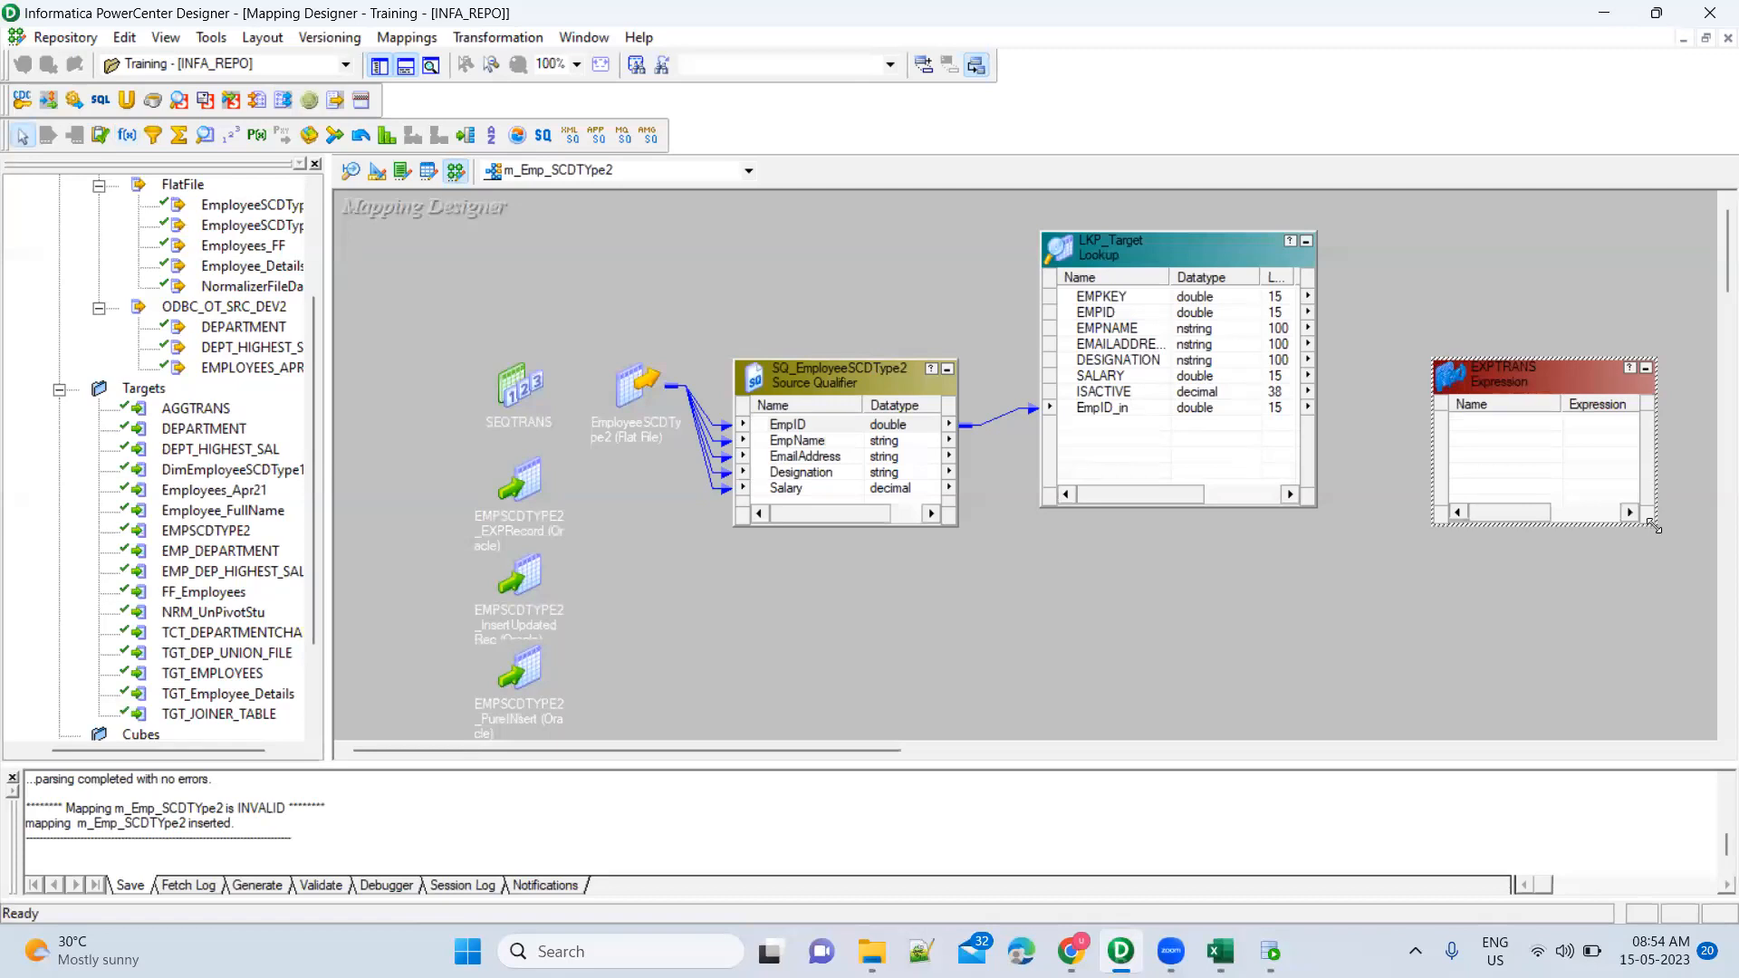
{"action": "left_click_drag", "start_coordinate": [1650, 526], "coordinate": [1688, 681]}
{"action": "left_click_drag", "start_coordinate": [1512, 362], "coordinate": [1521, 298]}
Link all ports of SQ_EmployeeSCDType2, EmpID through Salary, into the EXPTRANS expression transformation
{"action": "left_click_drag", "start_coordinate": [797, 424], "coordinate": [805, 471]}
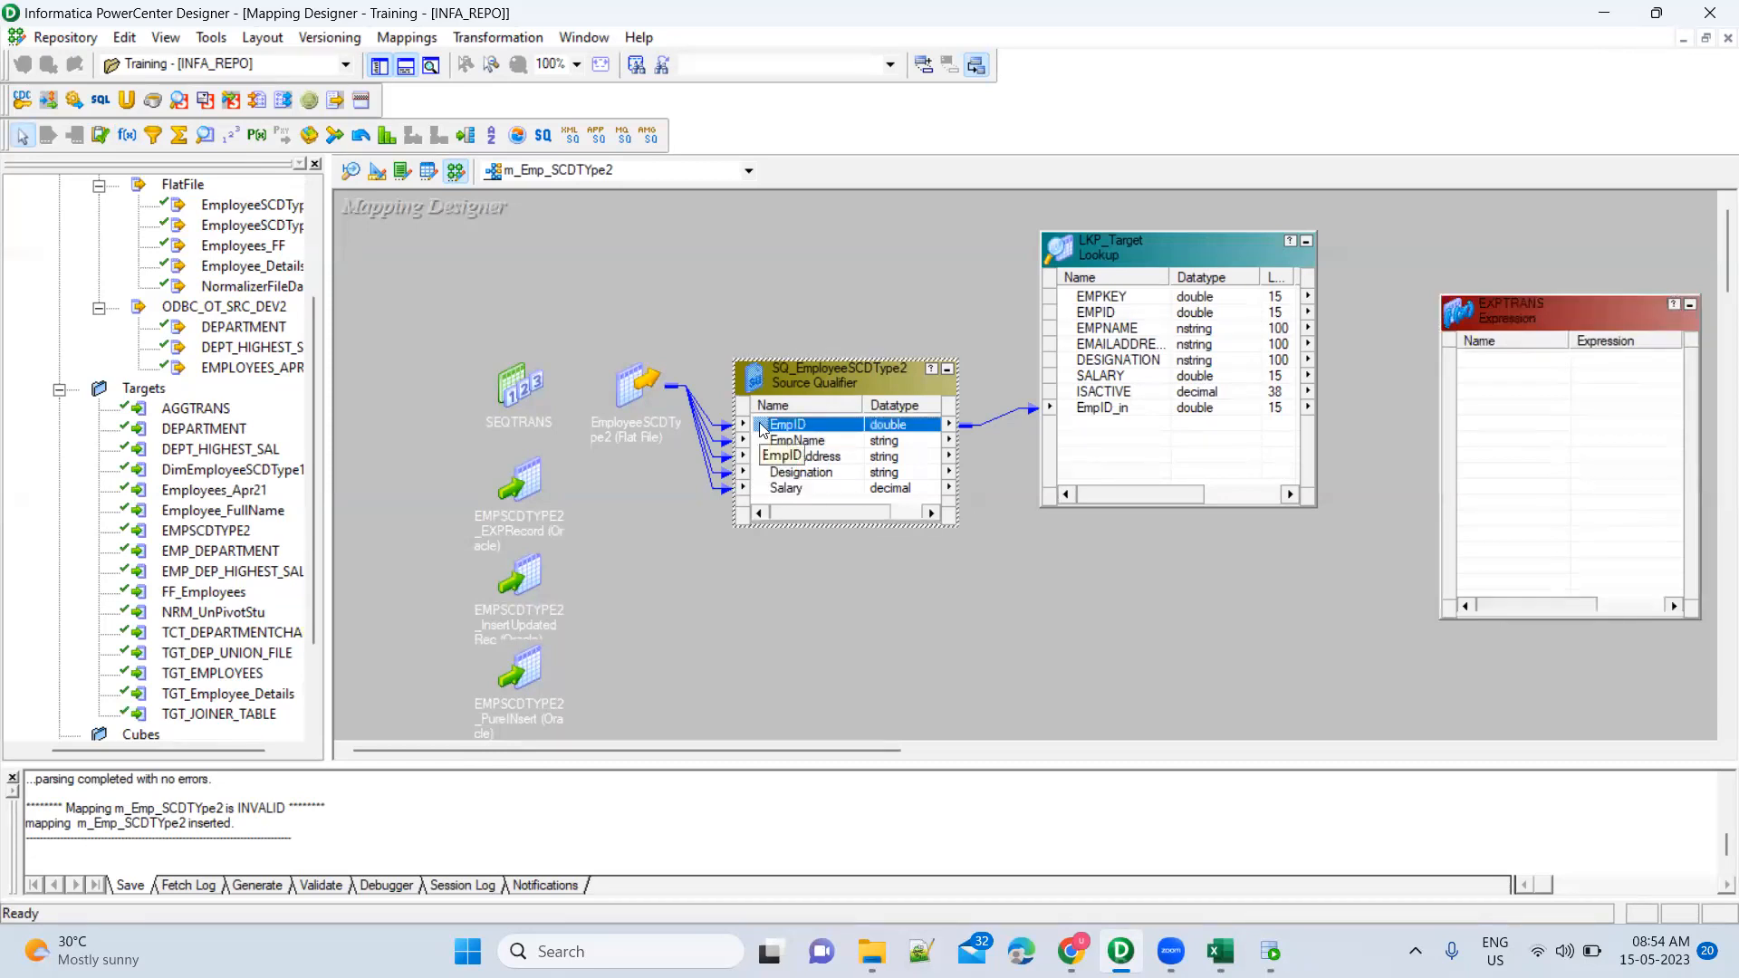
{"action": "right_click", "coordinate": [759, 424]}
{"action": "left_click", "coordinate": [810, 444]}
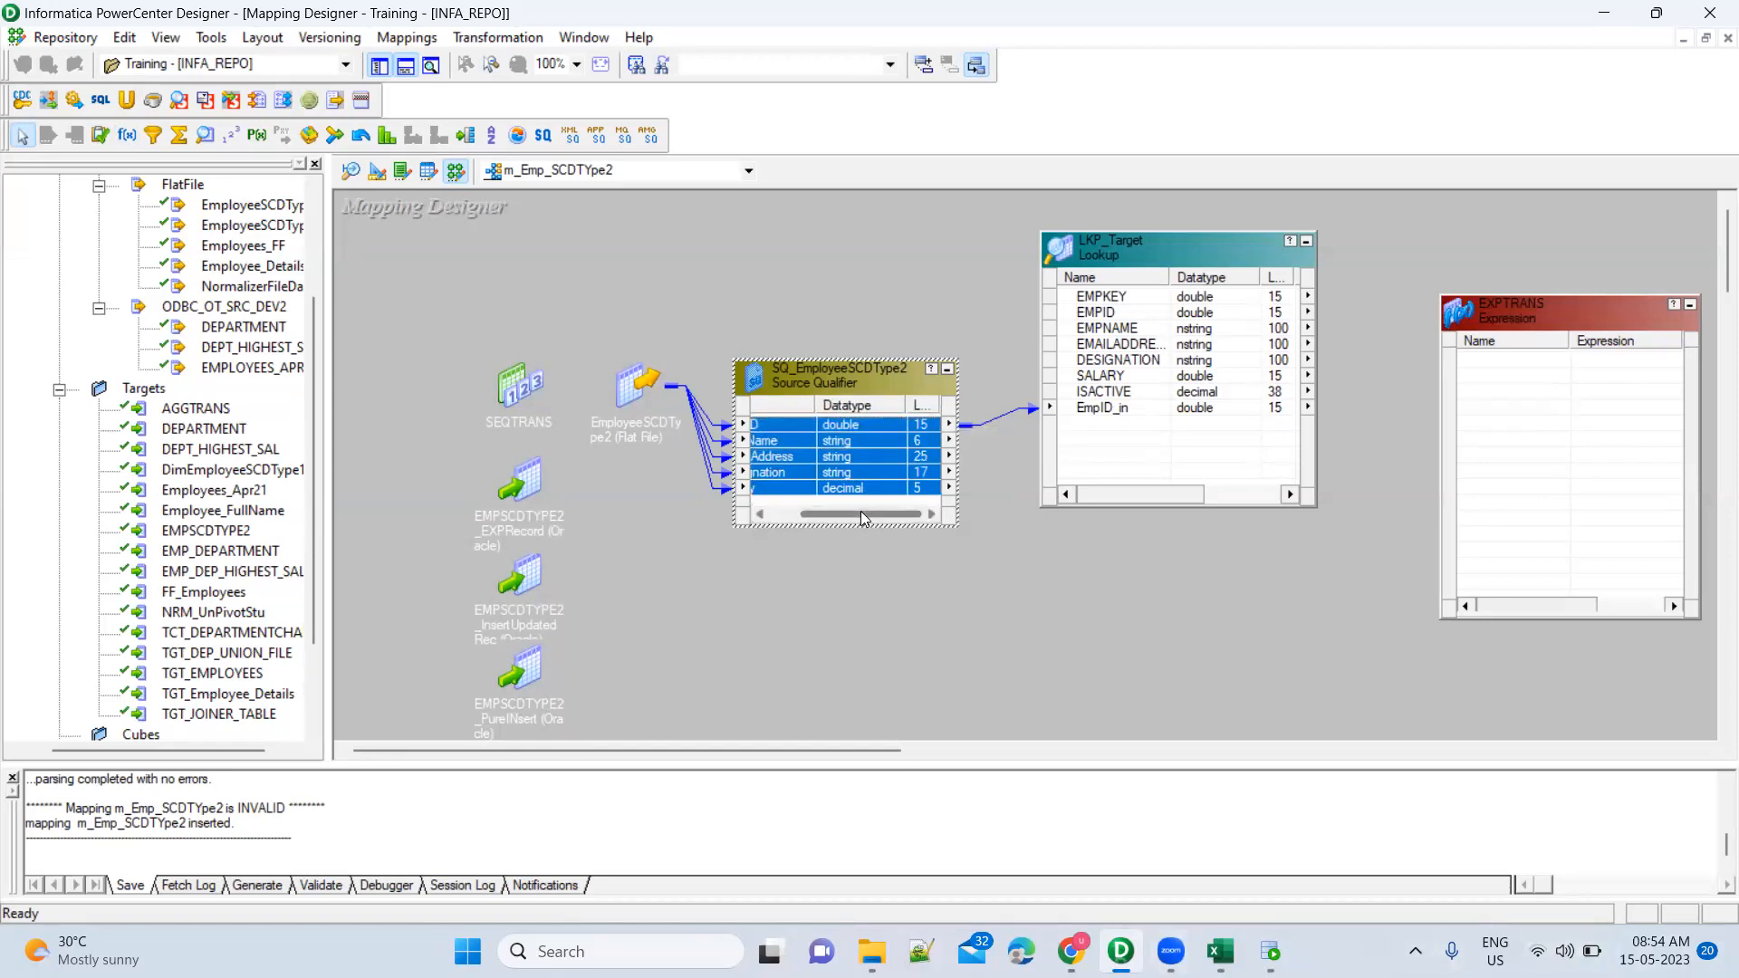
{"action": "left_click_drag", "start_coordinate": [860, 510], "coordinate": [829, 511]}
{"action": "left_click_drag", "start_coordinate": [759, 430], "coordinate": [1535, 356]}
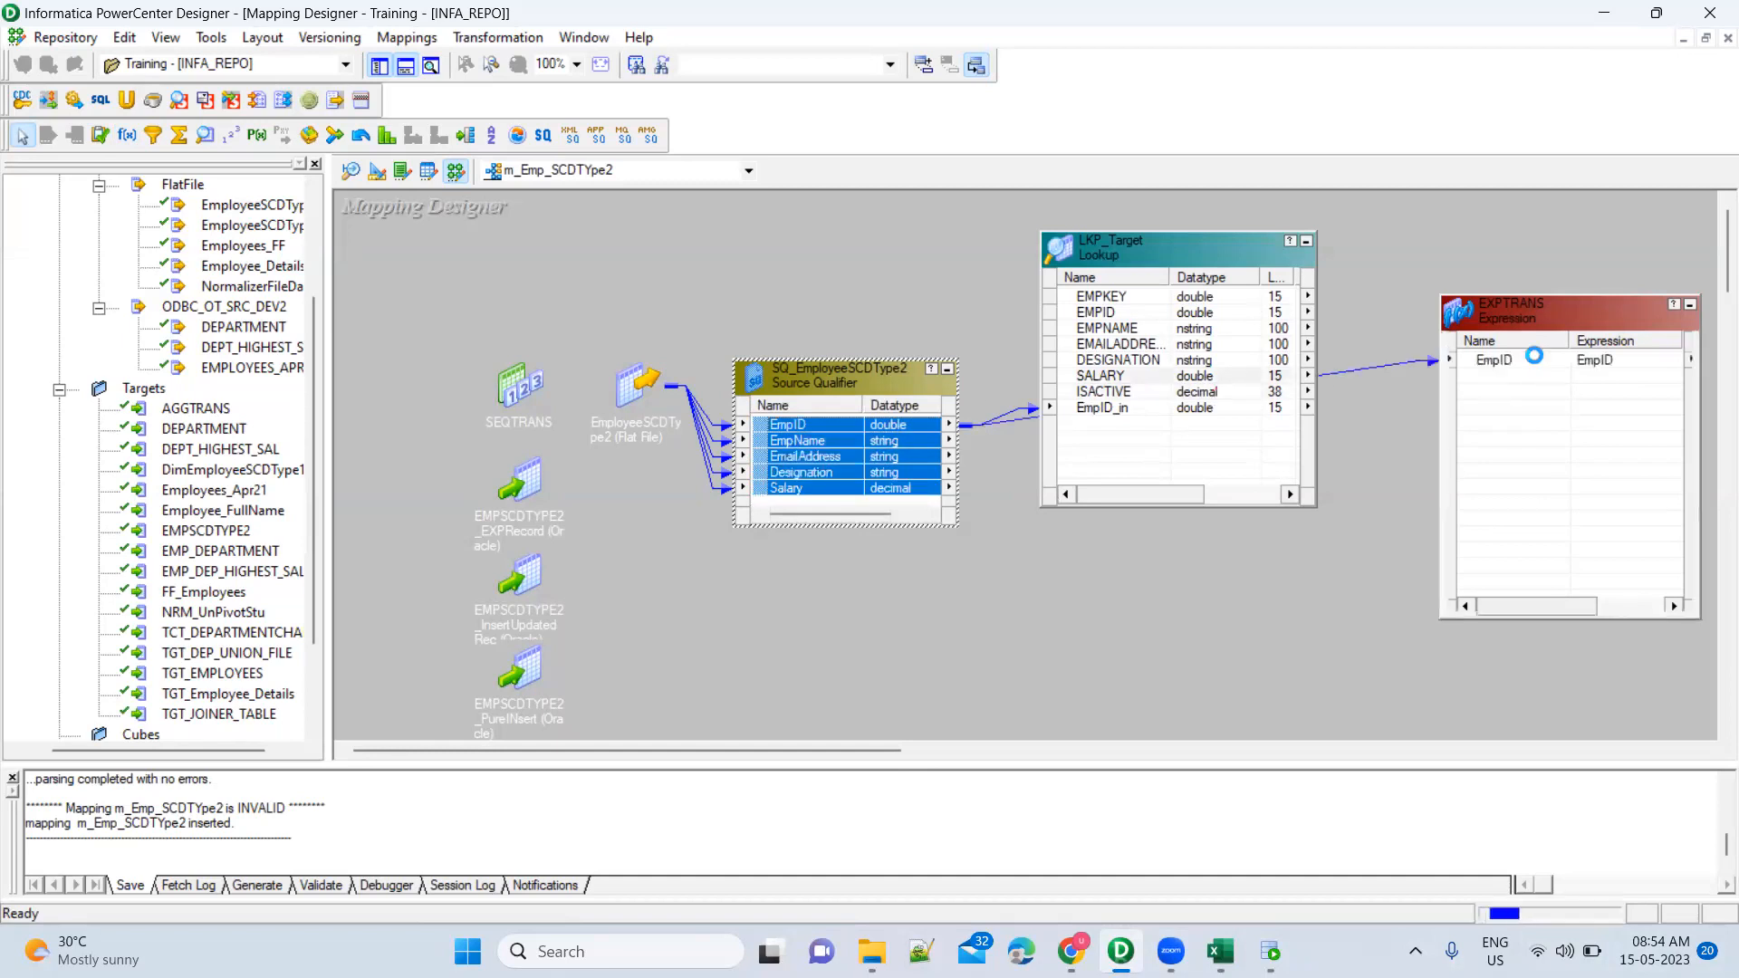
Link the LKP_Target ports EMPKEY through SALARY into EXPTRANS, leaving out ISACTIVE and EmpID_in
{"action": "left_click", "coordinate": [1106, 297]}
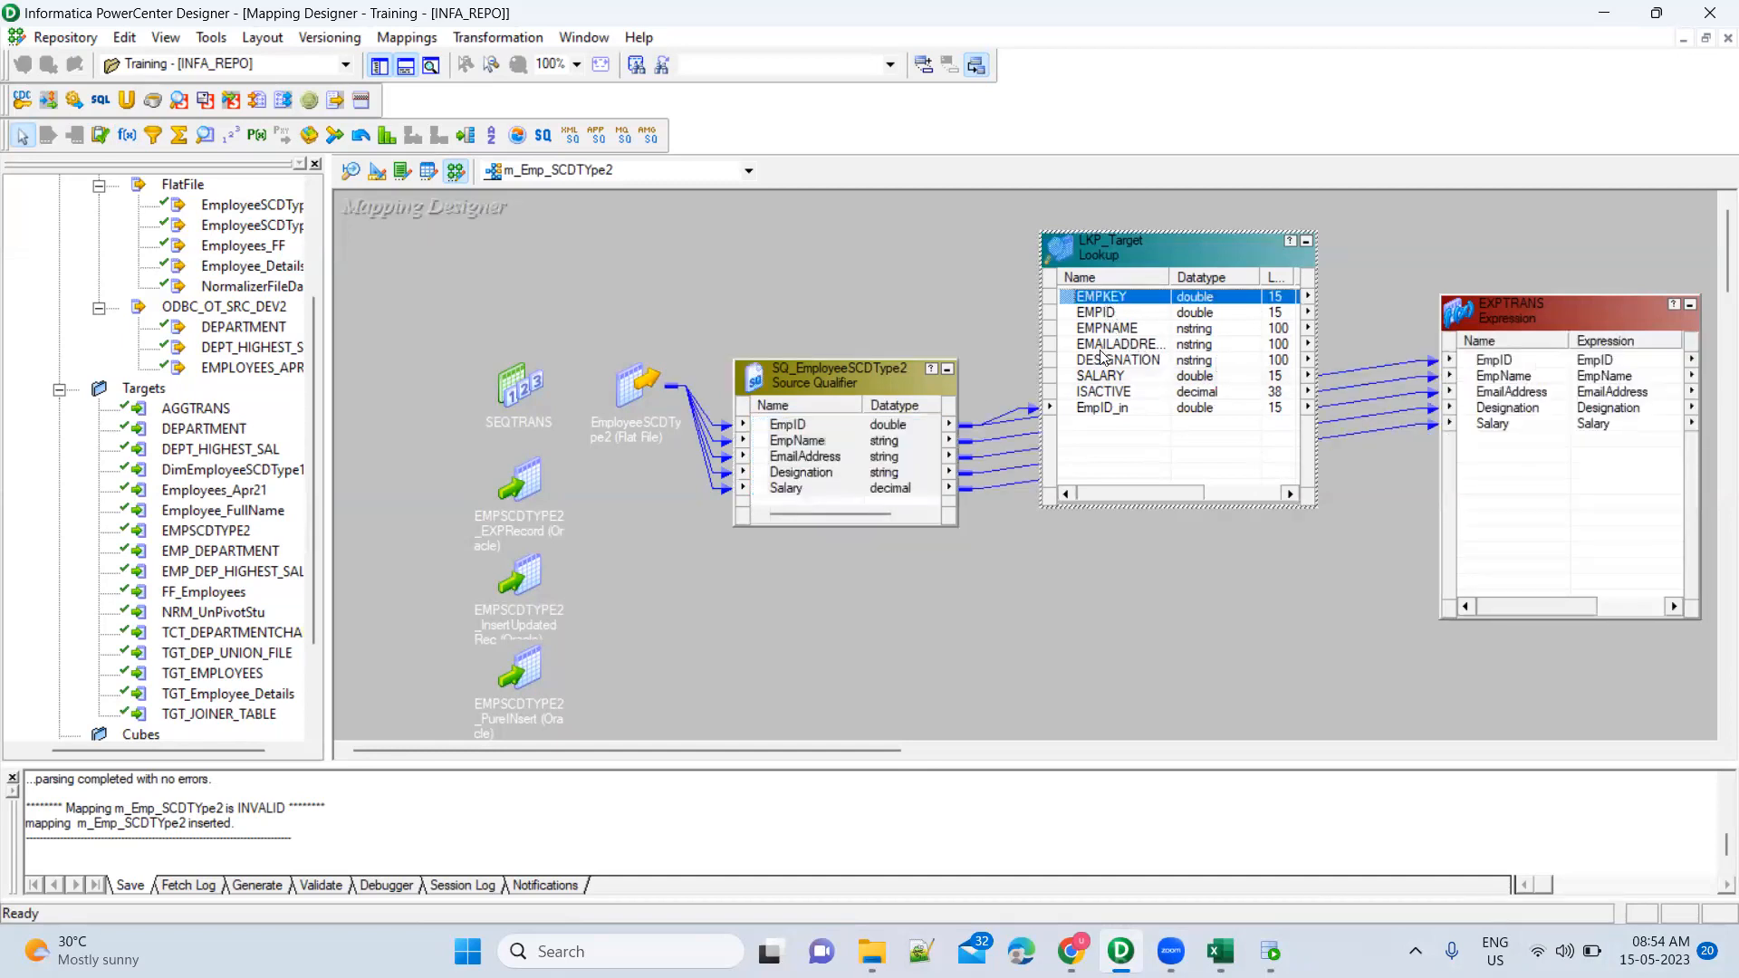
{"action": "left_click", "coordinate": [1109, 394], "text": "shift"}
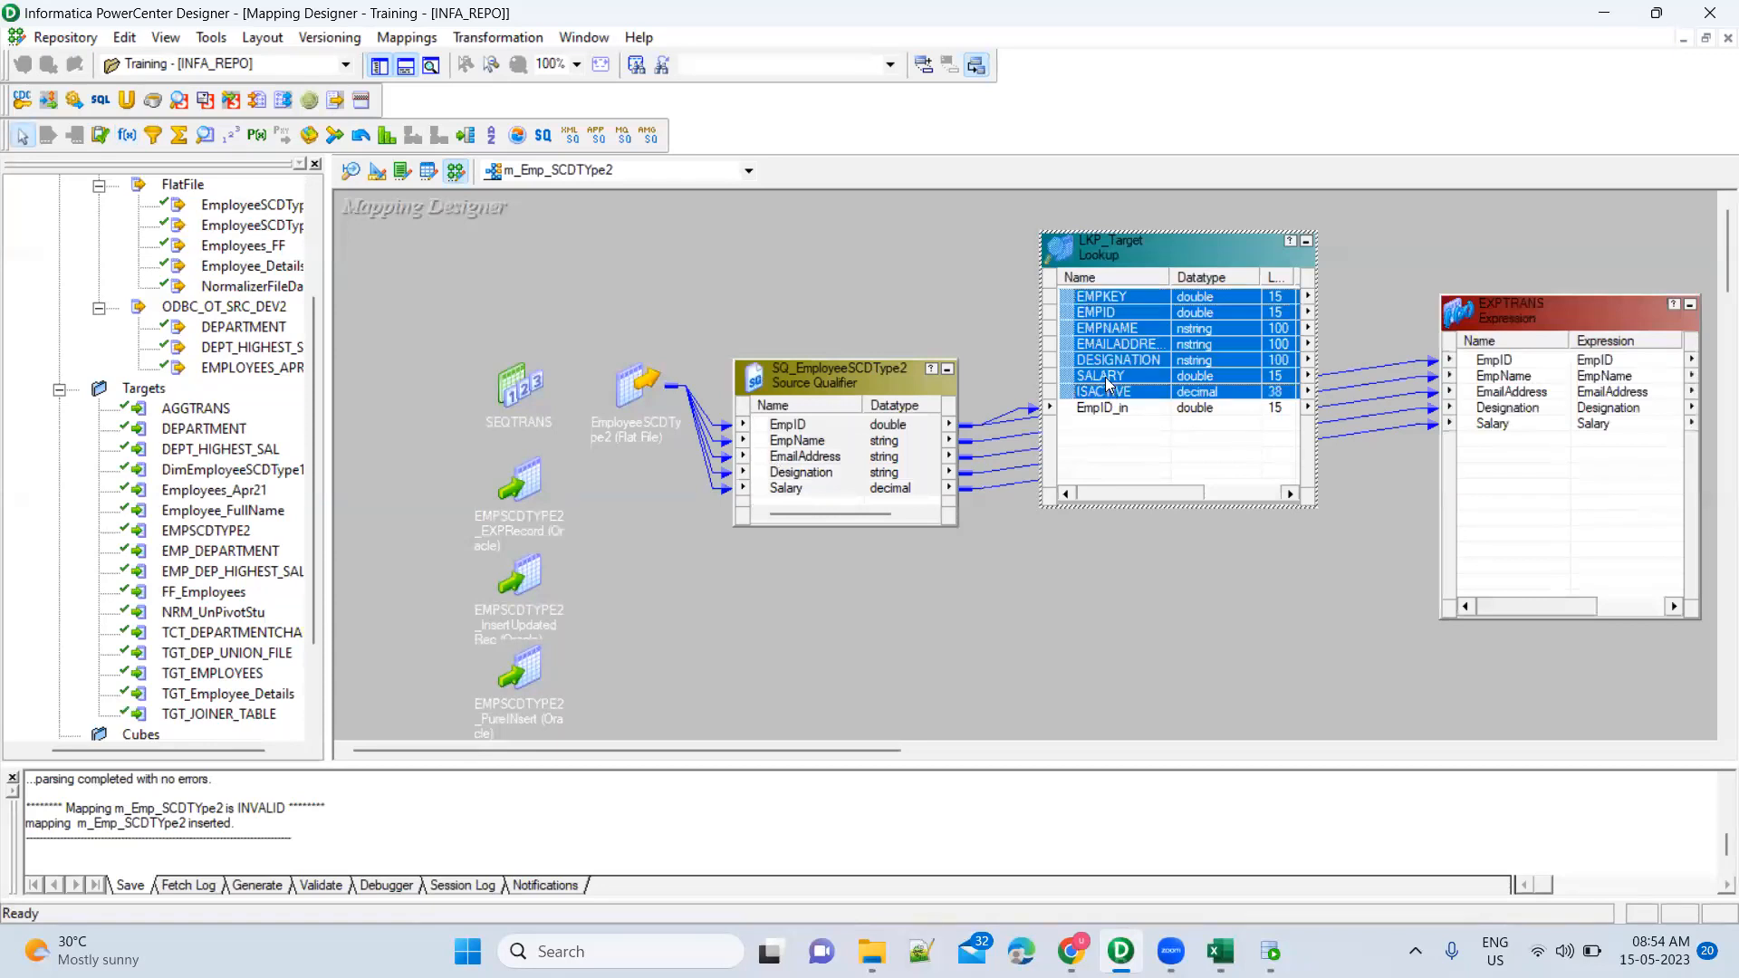
{"action": "left_click", "coordinate": [1107, 384], "text": "shift"}
{"action": "left_click_drag", "start_coordinate": [1075, 301], "coordinate": [1508, 448]}
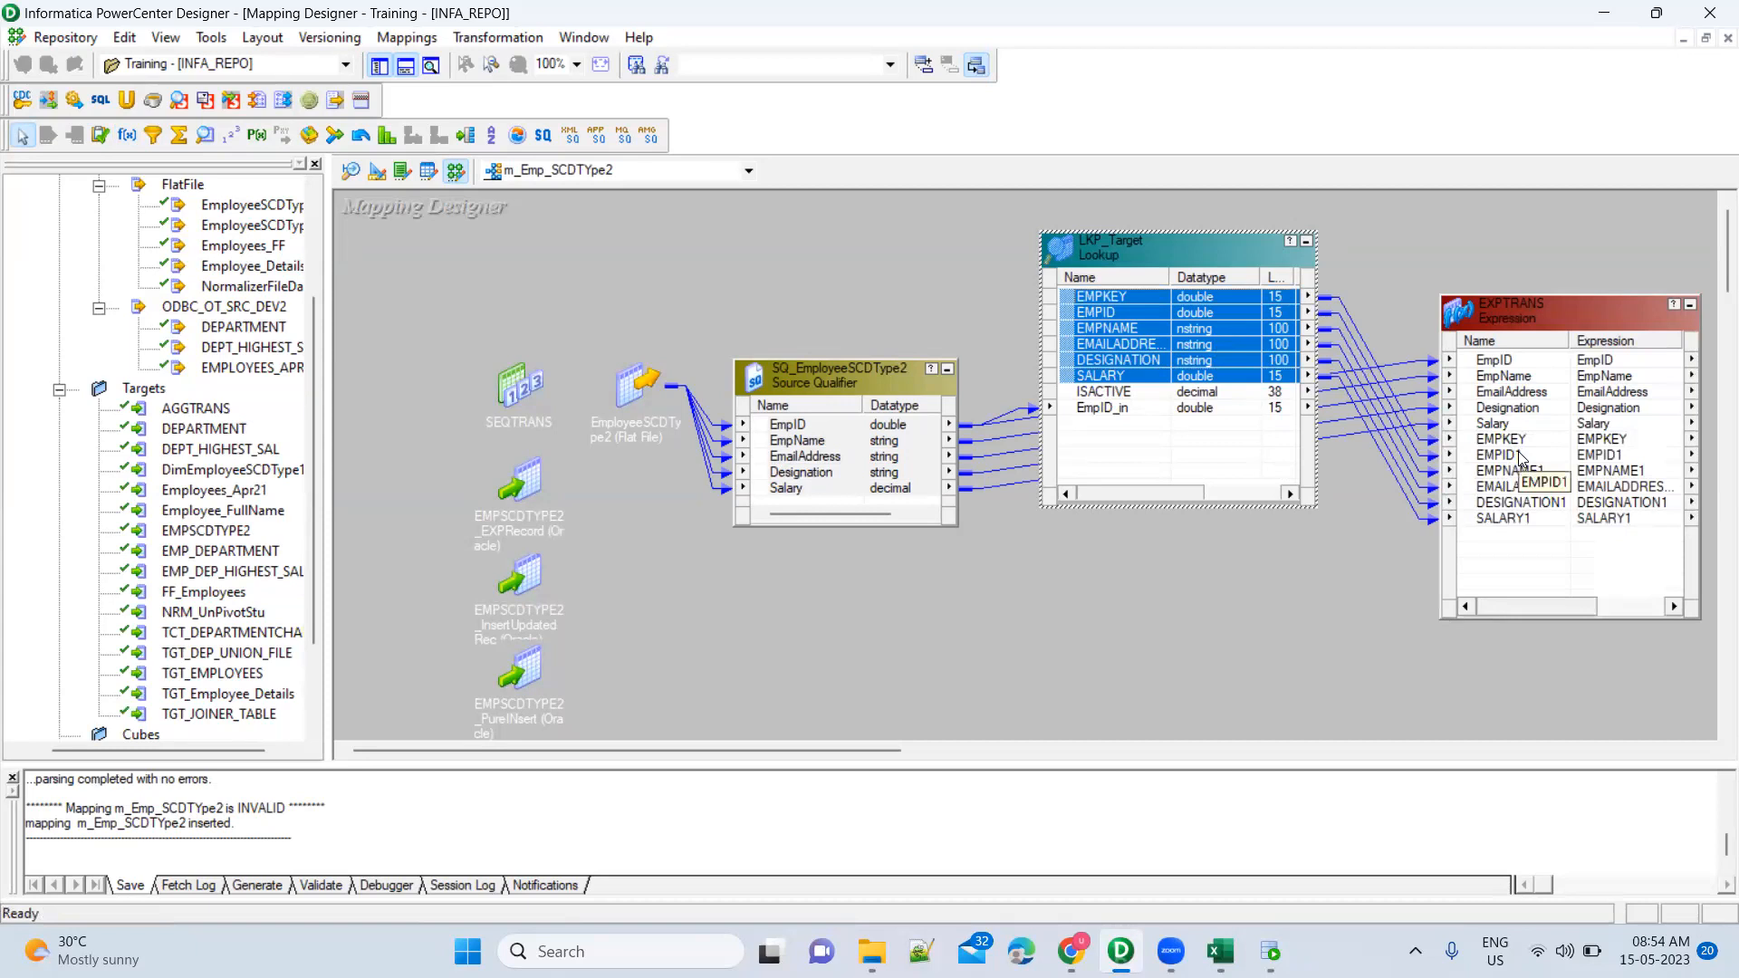
Edit the ports of EXPTRANS and rename EMPID1 to Tgt_EMPID
{"action": "double_click", "coordinate": [1525, 342]}
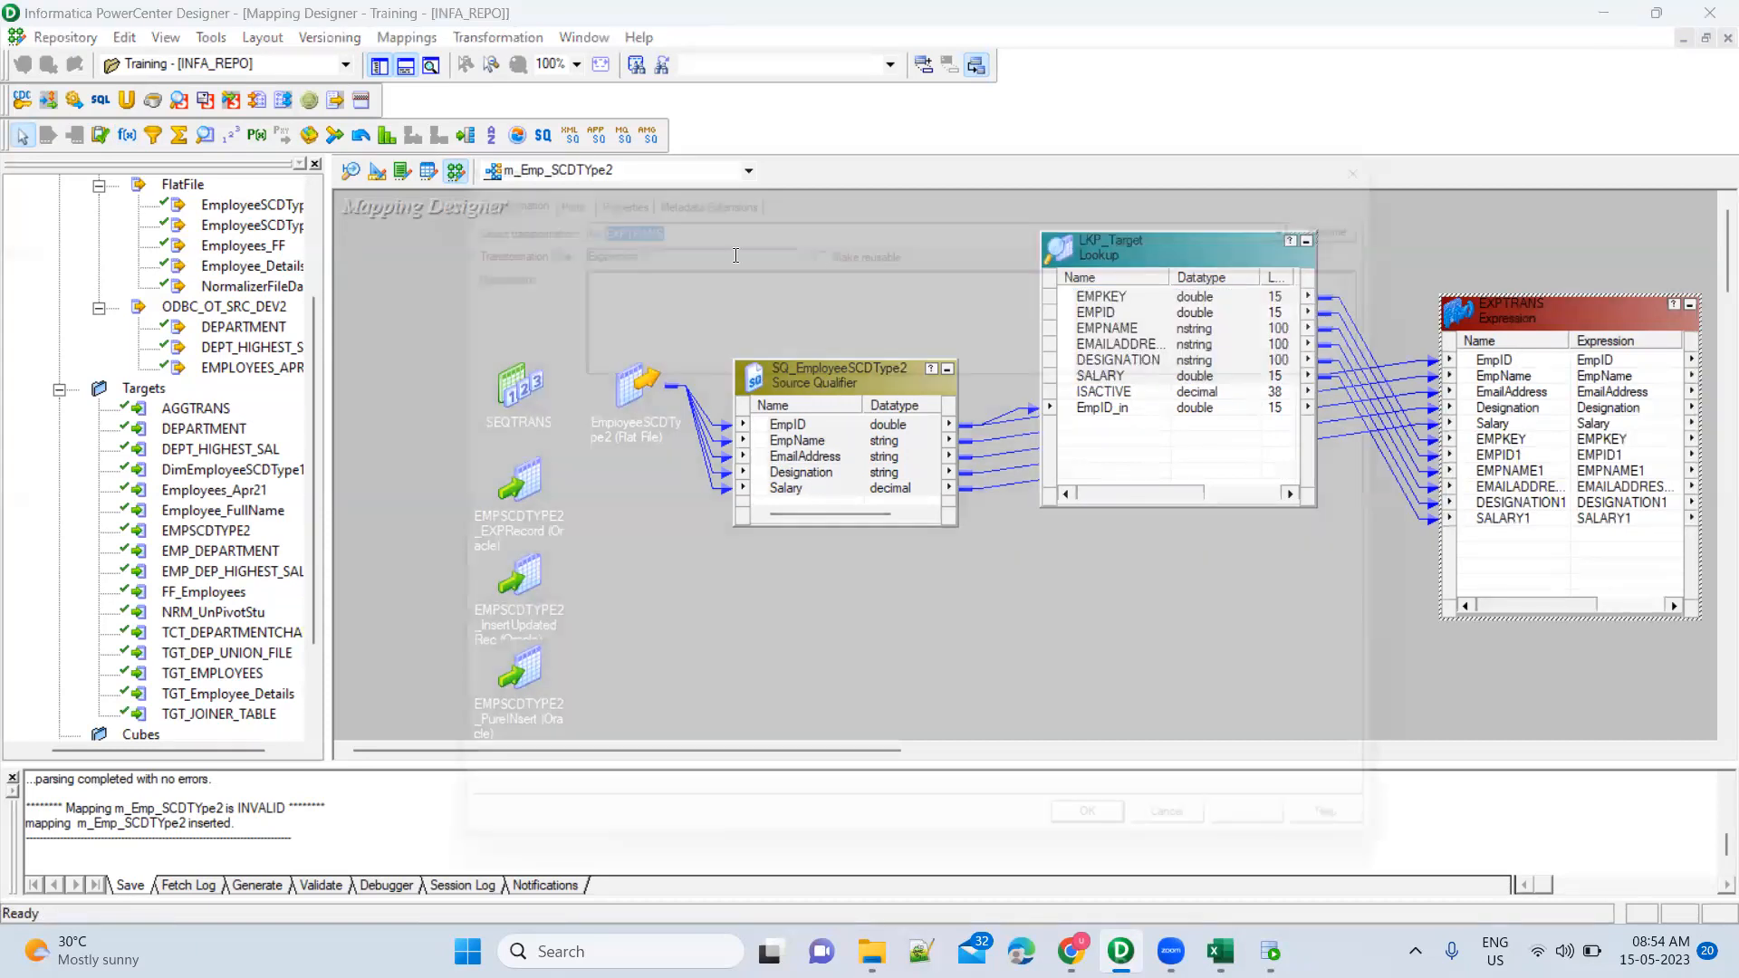
{"action": "left_click", "coordinate": [553, 178]}
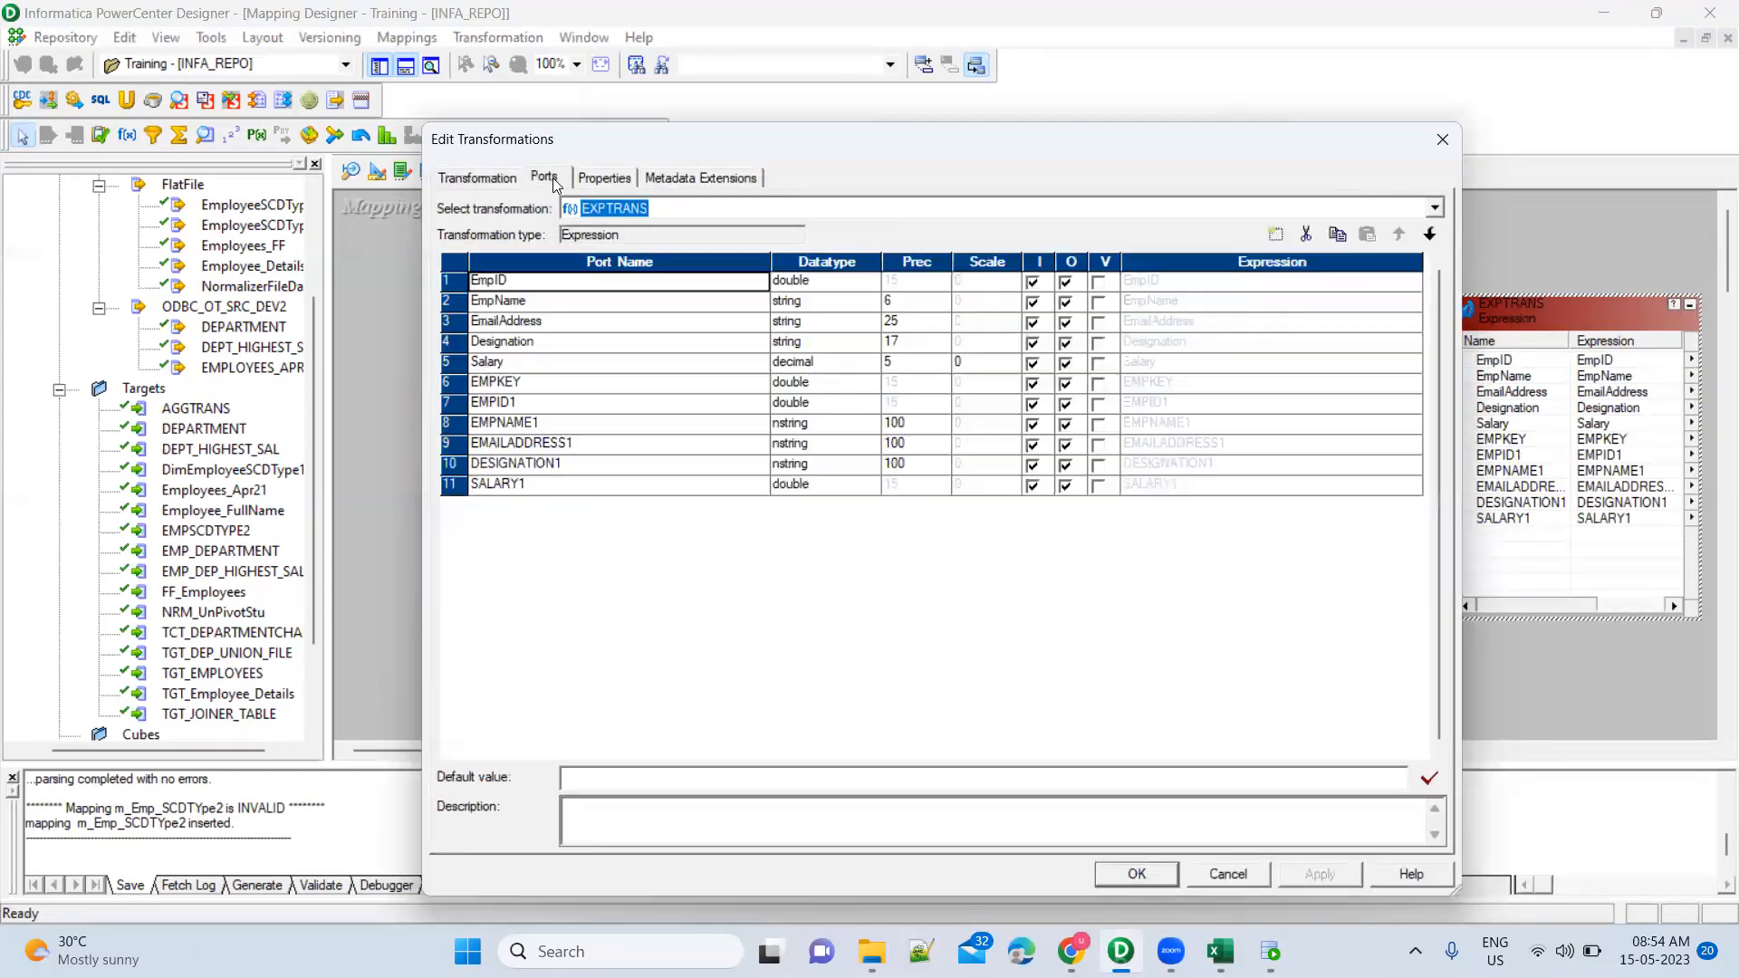
{"action": "left_click", "coordinate": [480, 403]}
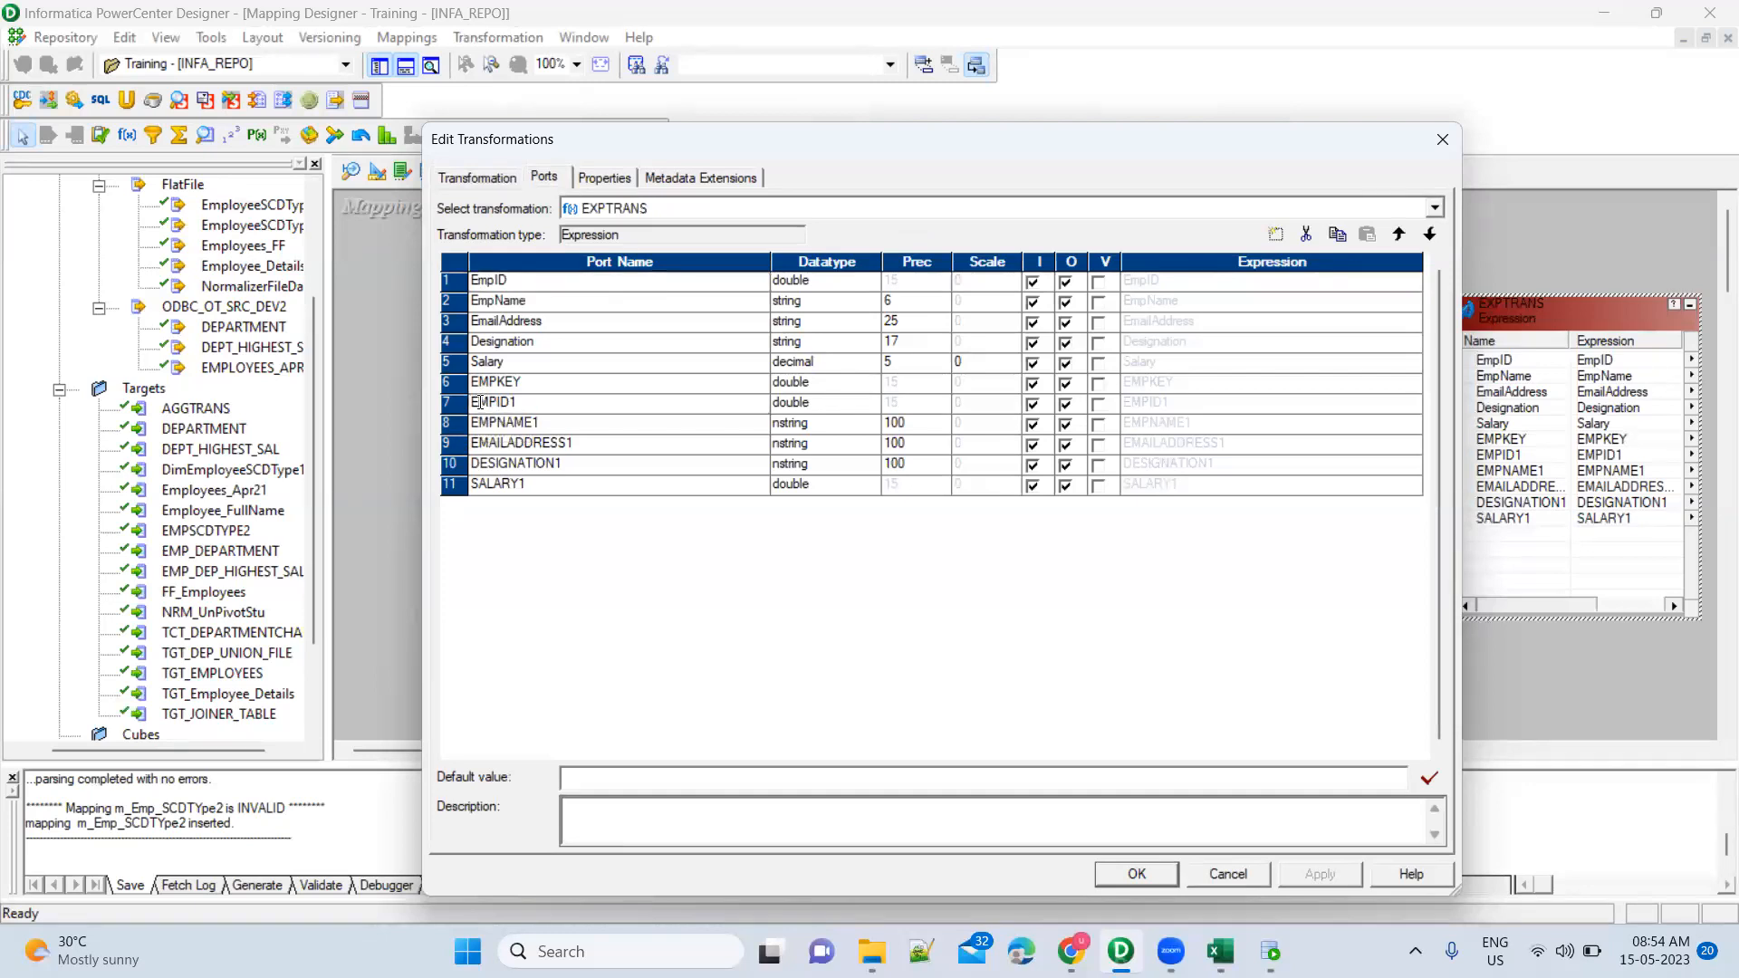
{"action": "type", "text": "lk"}
{"action": "key", "text": "BackSpace"}
{"action": "key", "text": "BackSpace"}
{"action": "type", "text": "TGT_"}
{"action": "key", "text": "Tab"}
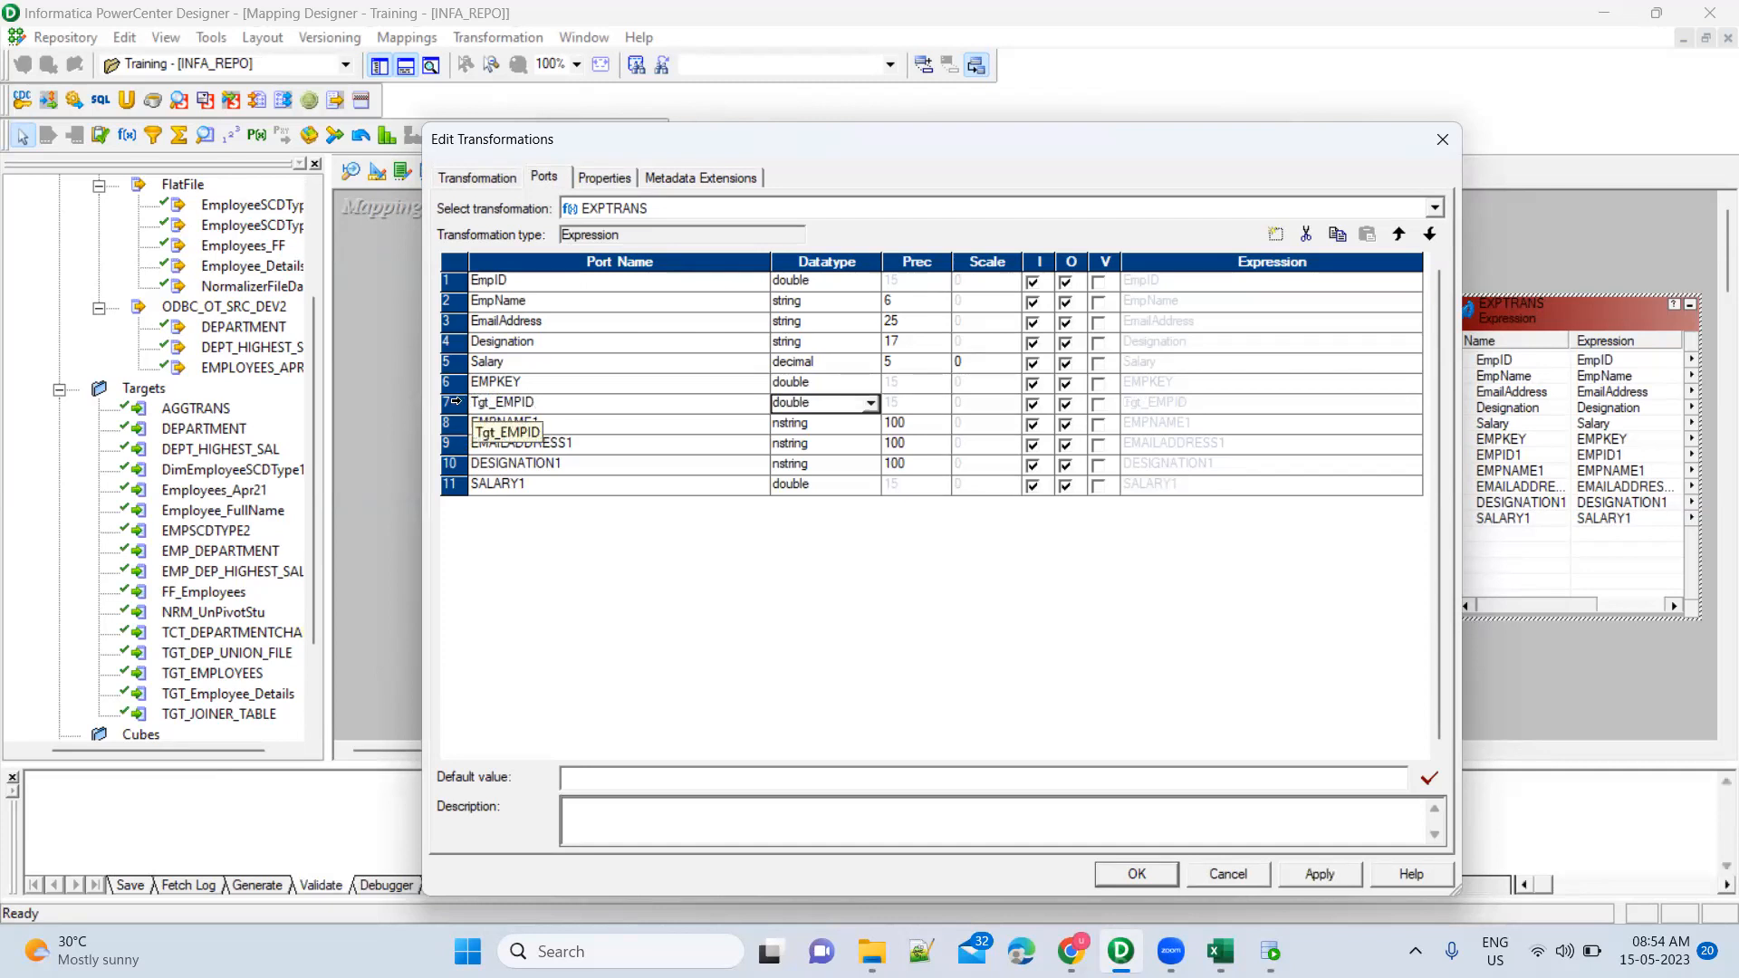
Rename the EXPTRANS ports EMPNAME1 and EMAILADDRESS1 to Tgt_EMPNAME and Tgt_EMAILADDRESS
{"action": "left_click", "coordinate": [555, 432]}
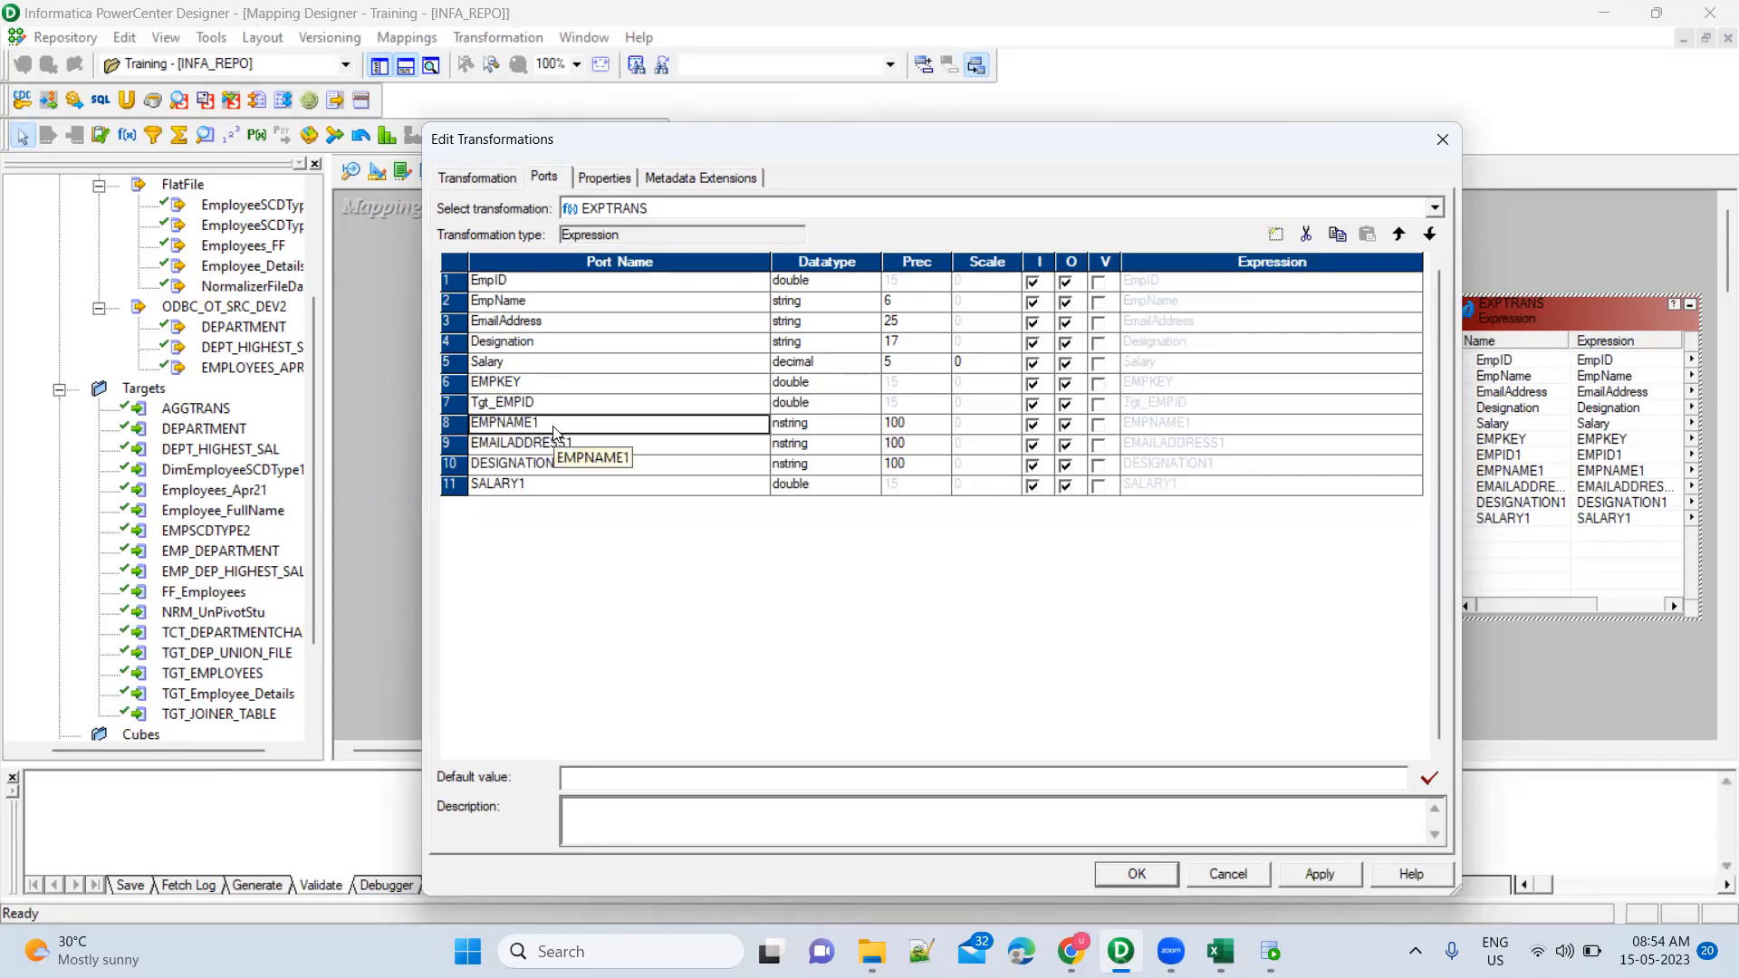
{"action": "left_click", "coordinate": [515, 422]}
{"action": "key", "text": "BackSpace"}
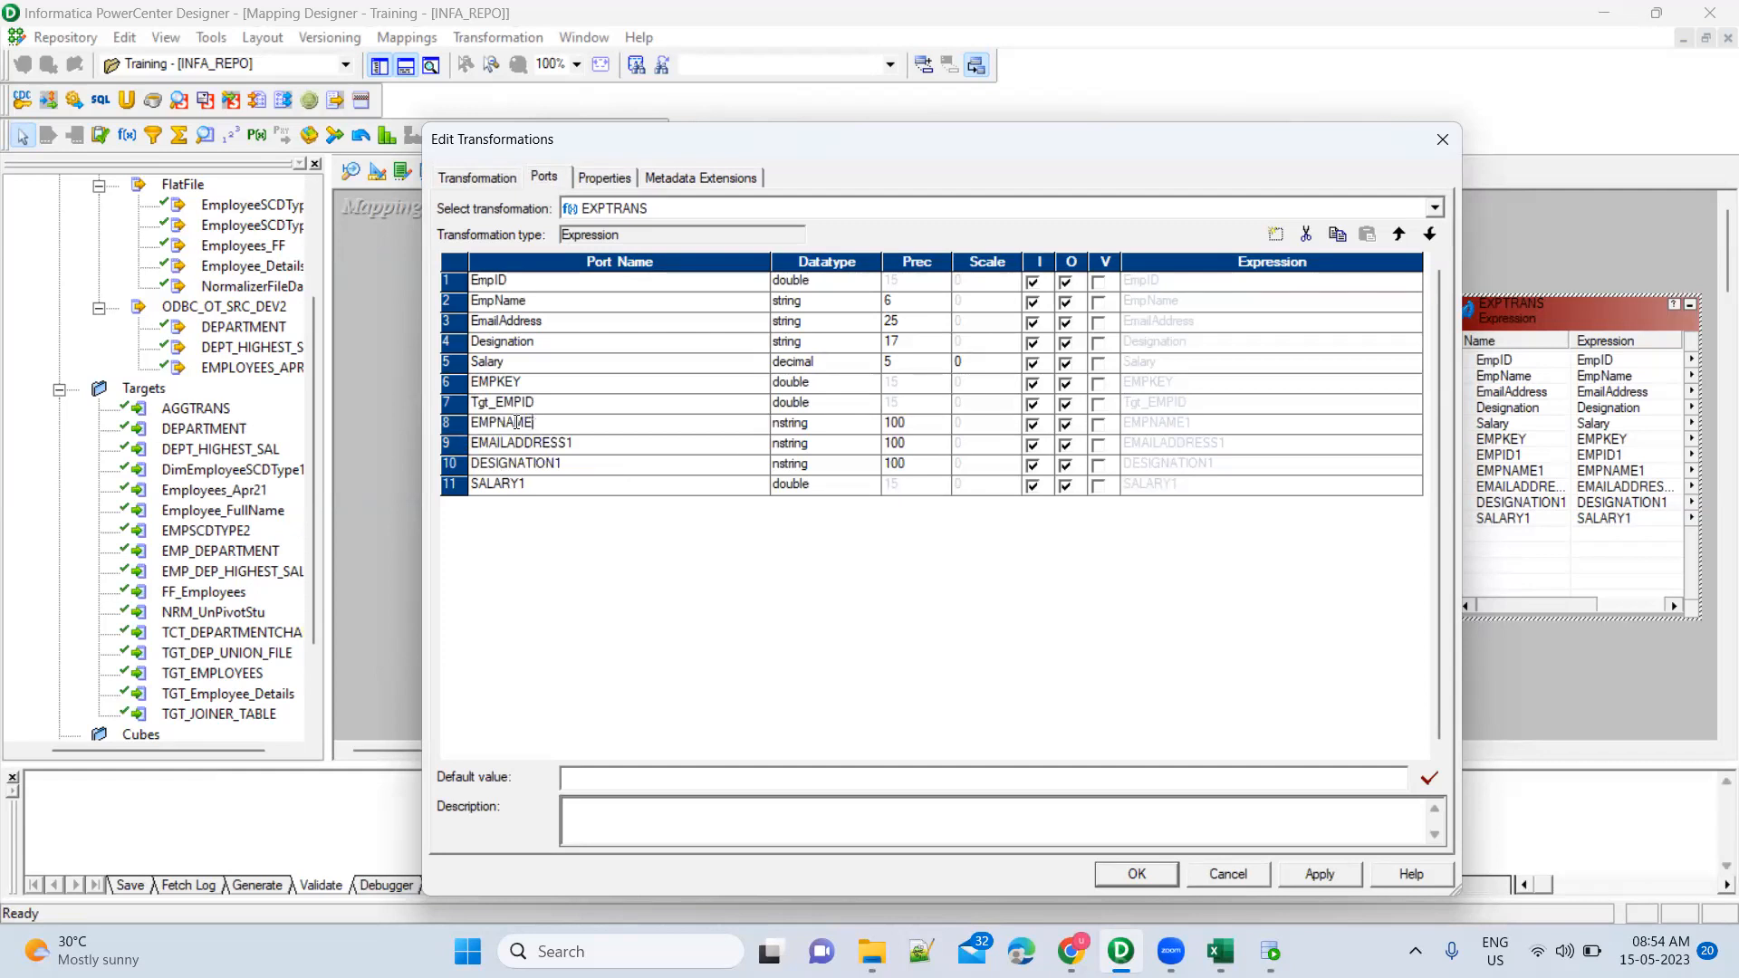
{"action": "key", "text": "Home"}
{"action": "type", "text": "Tgt_"}
{"action": "left_click", "coordinate": [503, 449]}
{"action": "left_click", "coordinate": [501, 444]}
{"action": "key", "text": "BackSpace"}
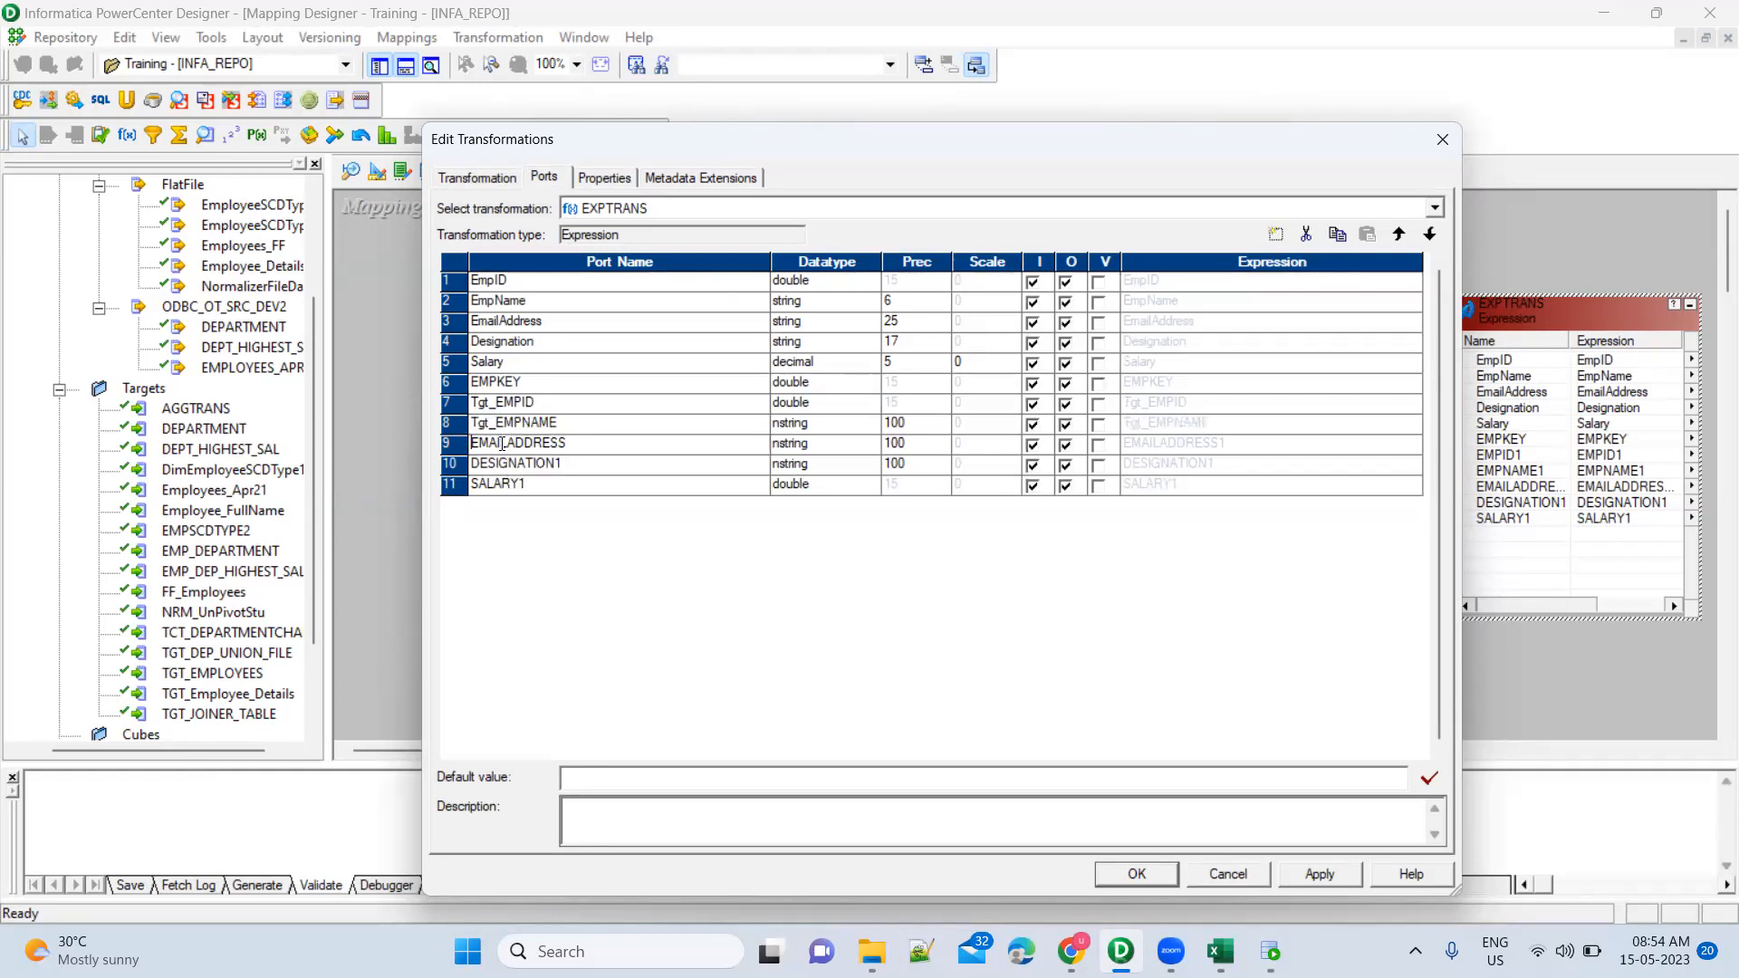
{"action": "key", "text": "Home"}
{"action": "type", "text": "Tgt_"}
Rename the EXPTRANS ports DESIGNATION1 and SALARY1 to Tgt_DESIGNATION and Tgt_SALARY
{"action": "left_click", "coordinate": [509, 463]}
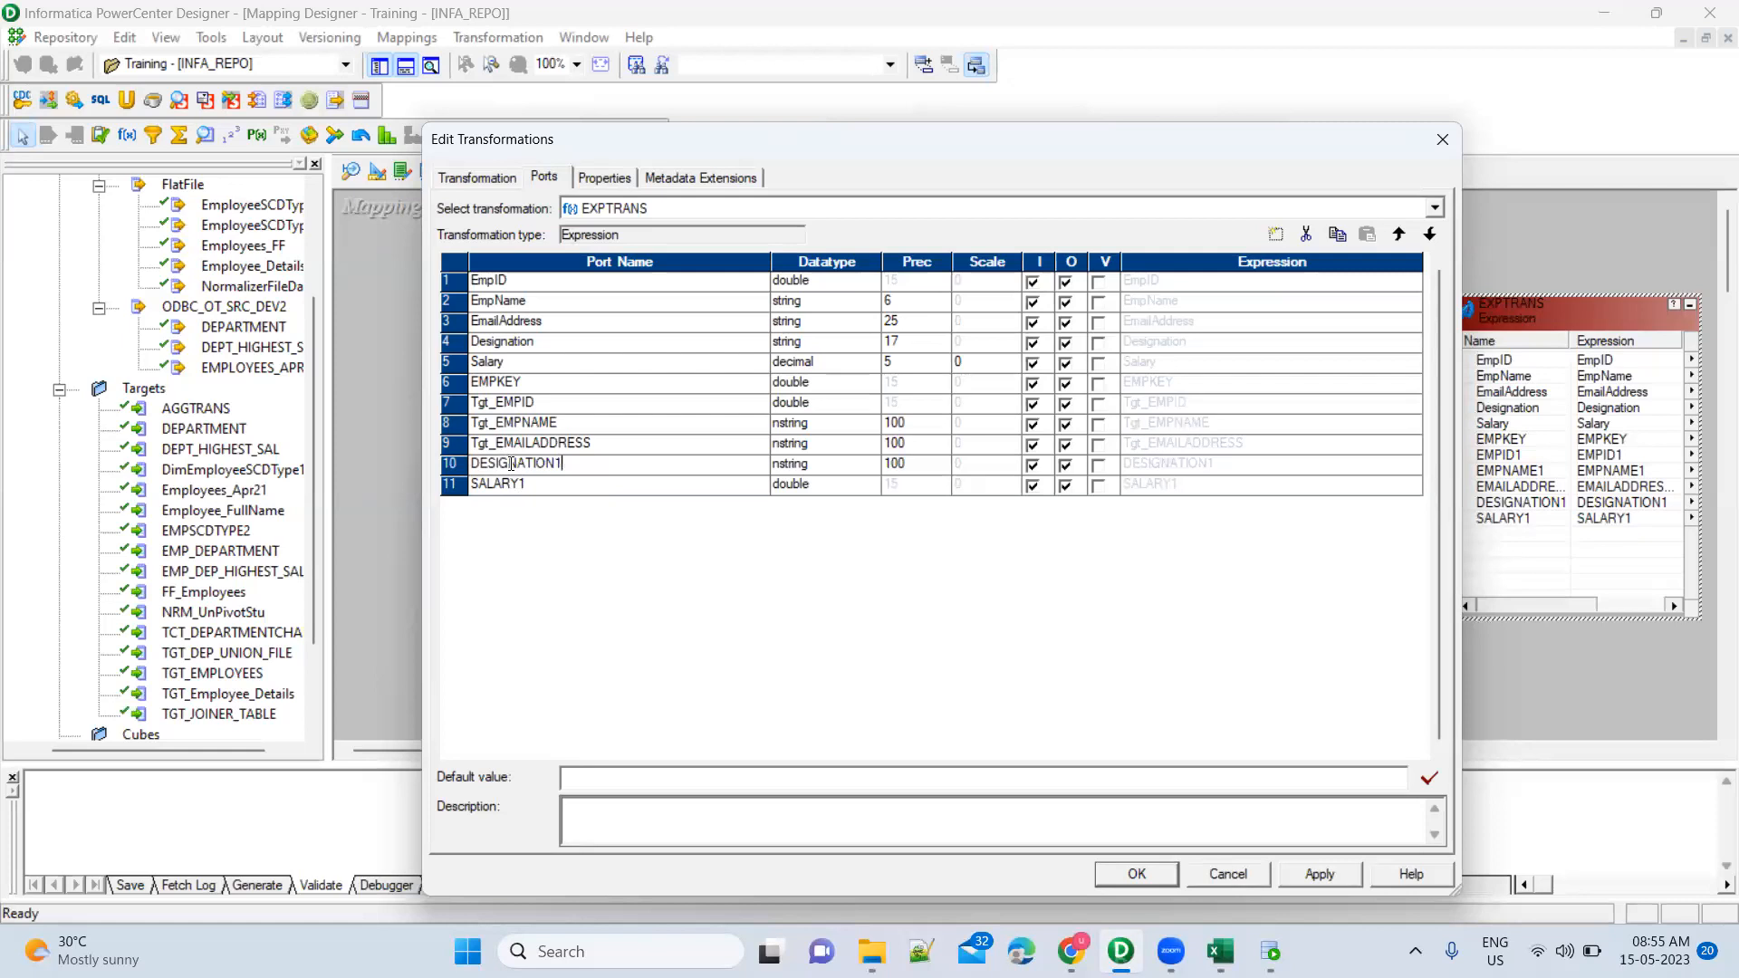
{"action": "key", "text": "Home"}
{"action": "type", "text": "Tgt_"}
{"action": "left_click", "coordinate": [508, 485]}
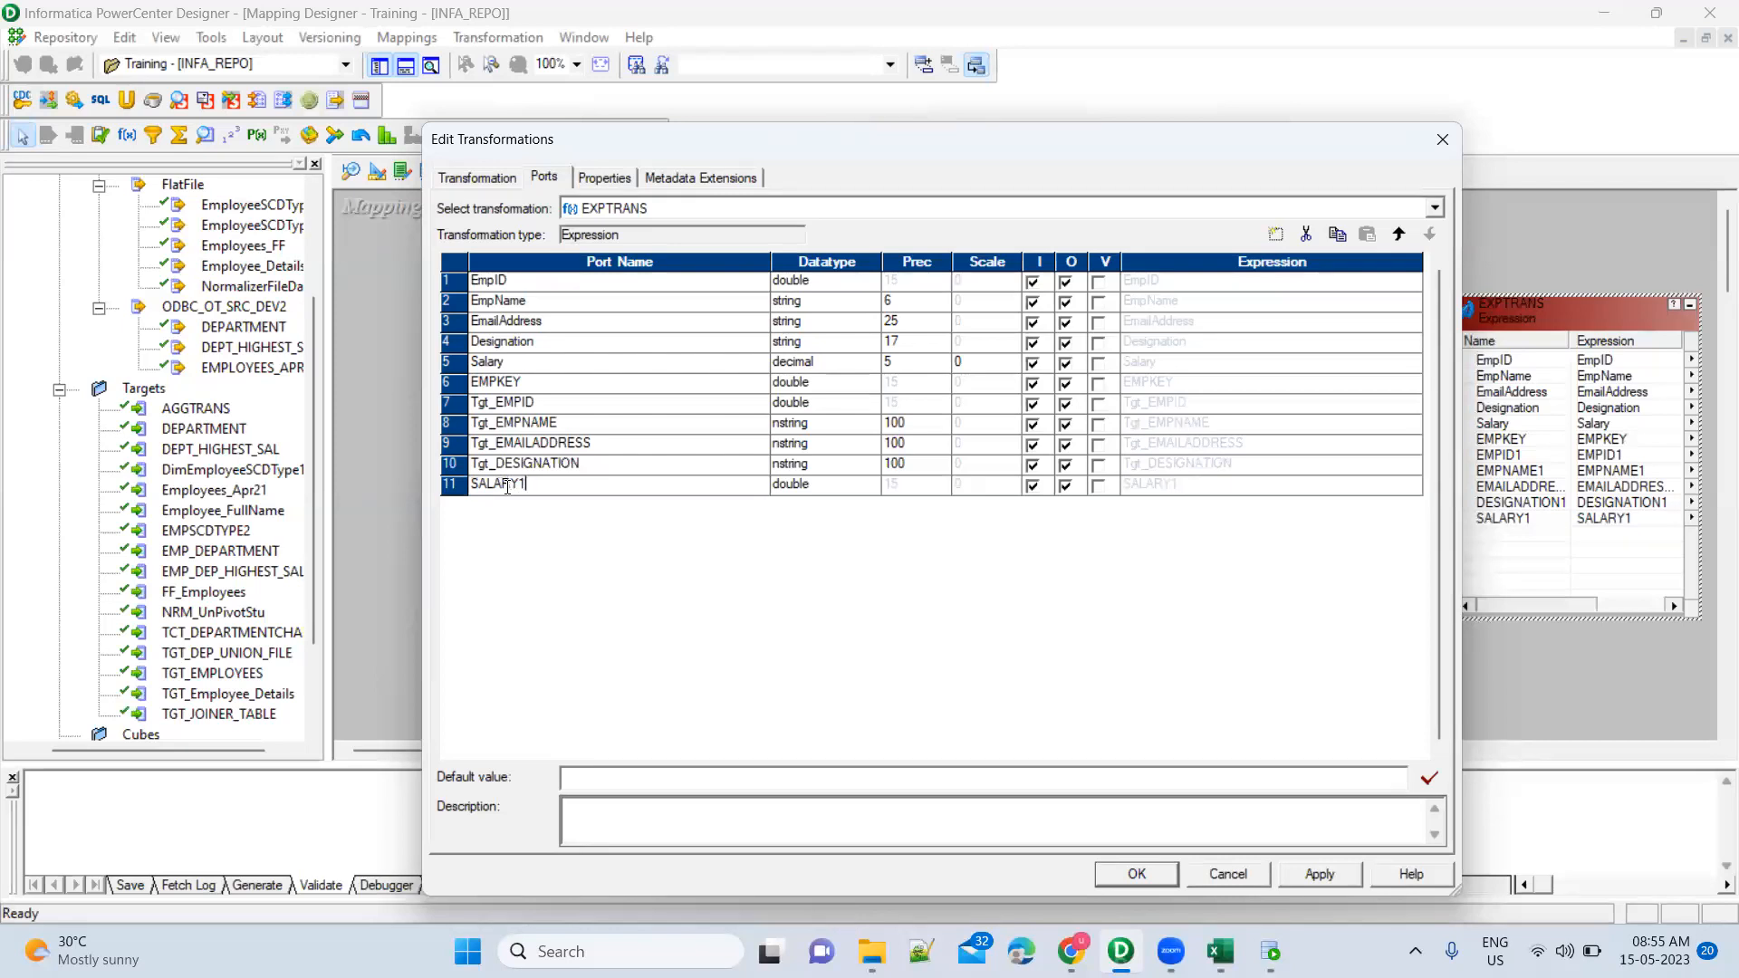
{"action": "type", "text": "Tgt_"}
{"action": "key", "text": "Tab"}
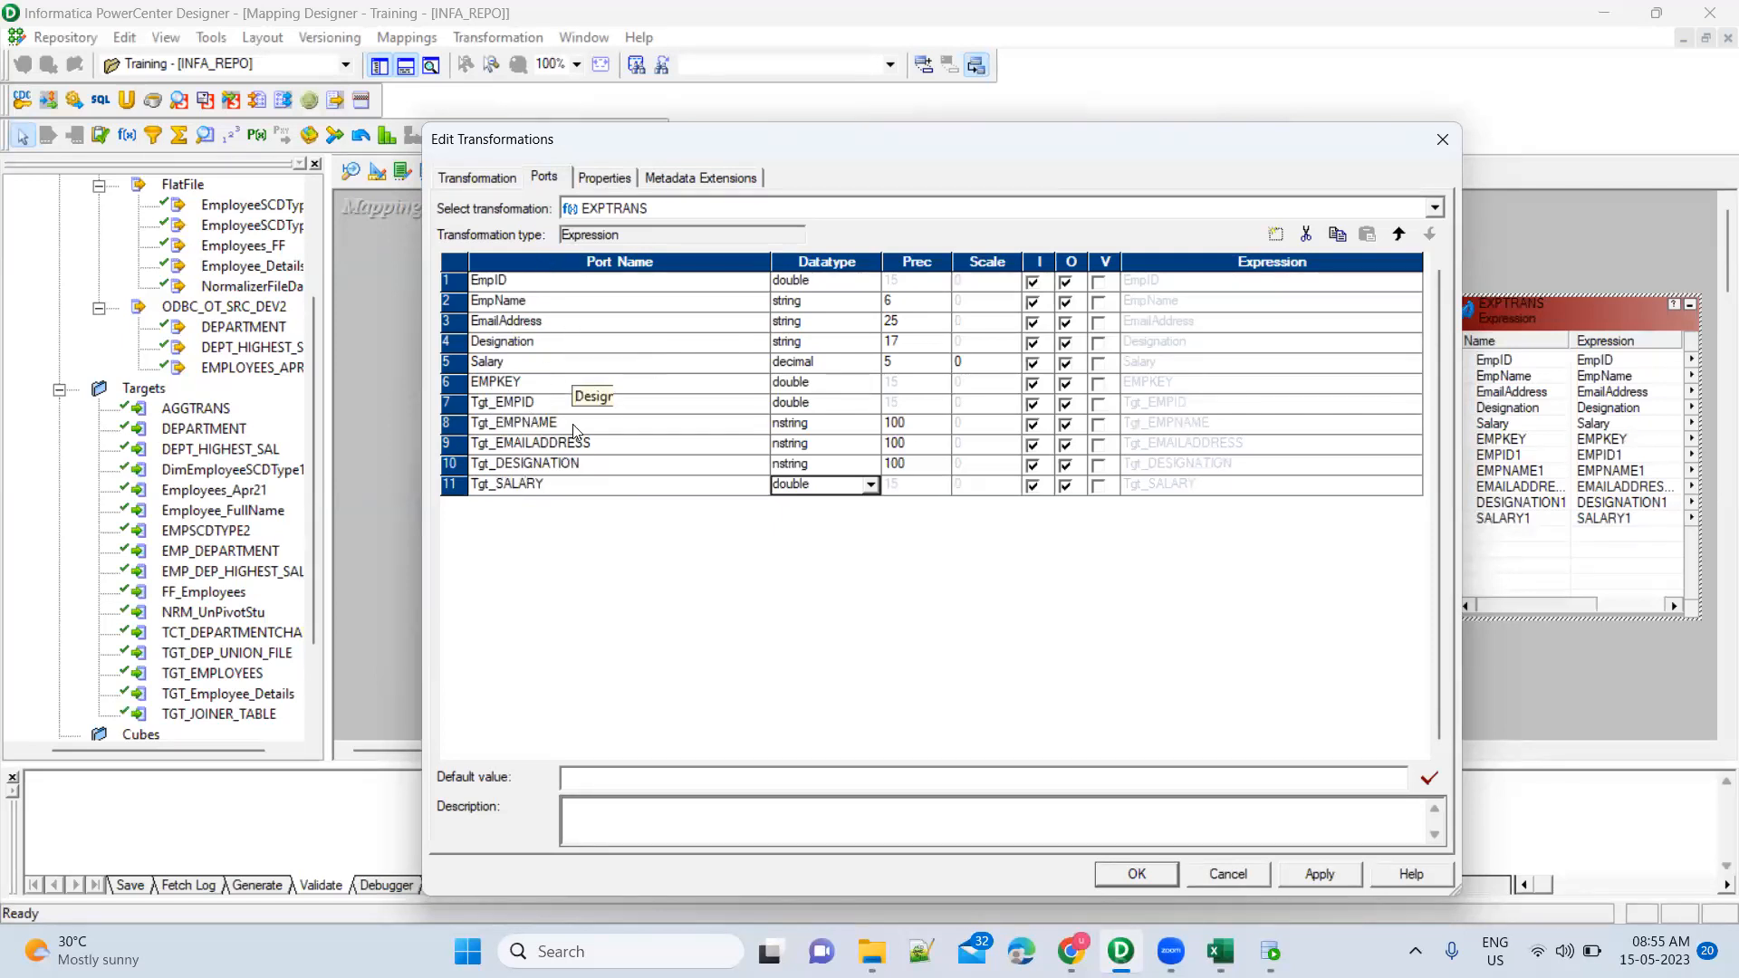
Add two new ports to EXPTRANS and configure the first as PURE_INSERT, an output-only integer port
{"action": "left_click", "coordinate": [1276, 235]}
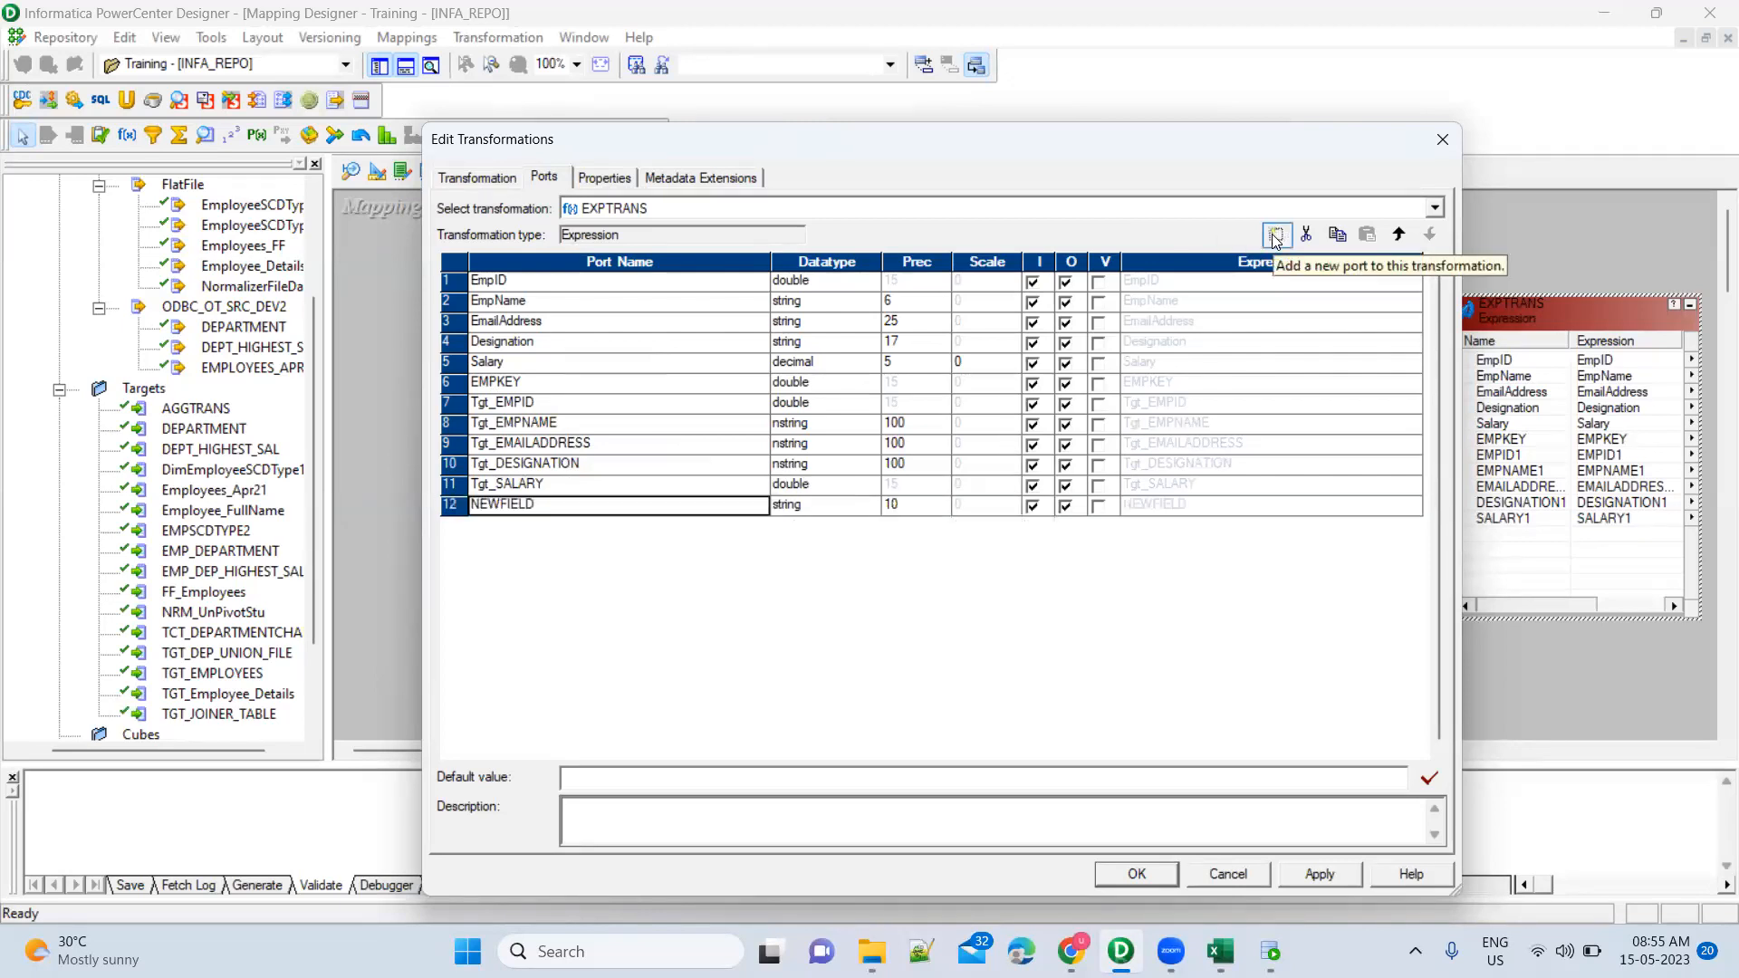
{"action": "left_click", "coordinate": [1275, 236]}
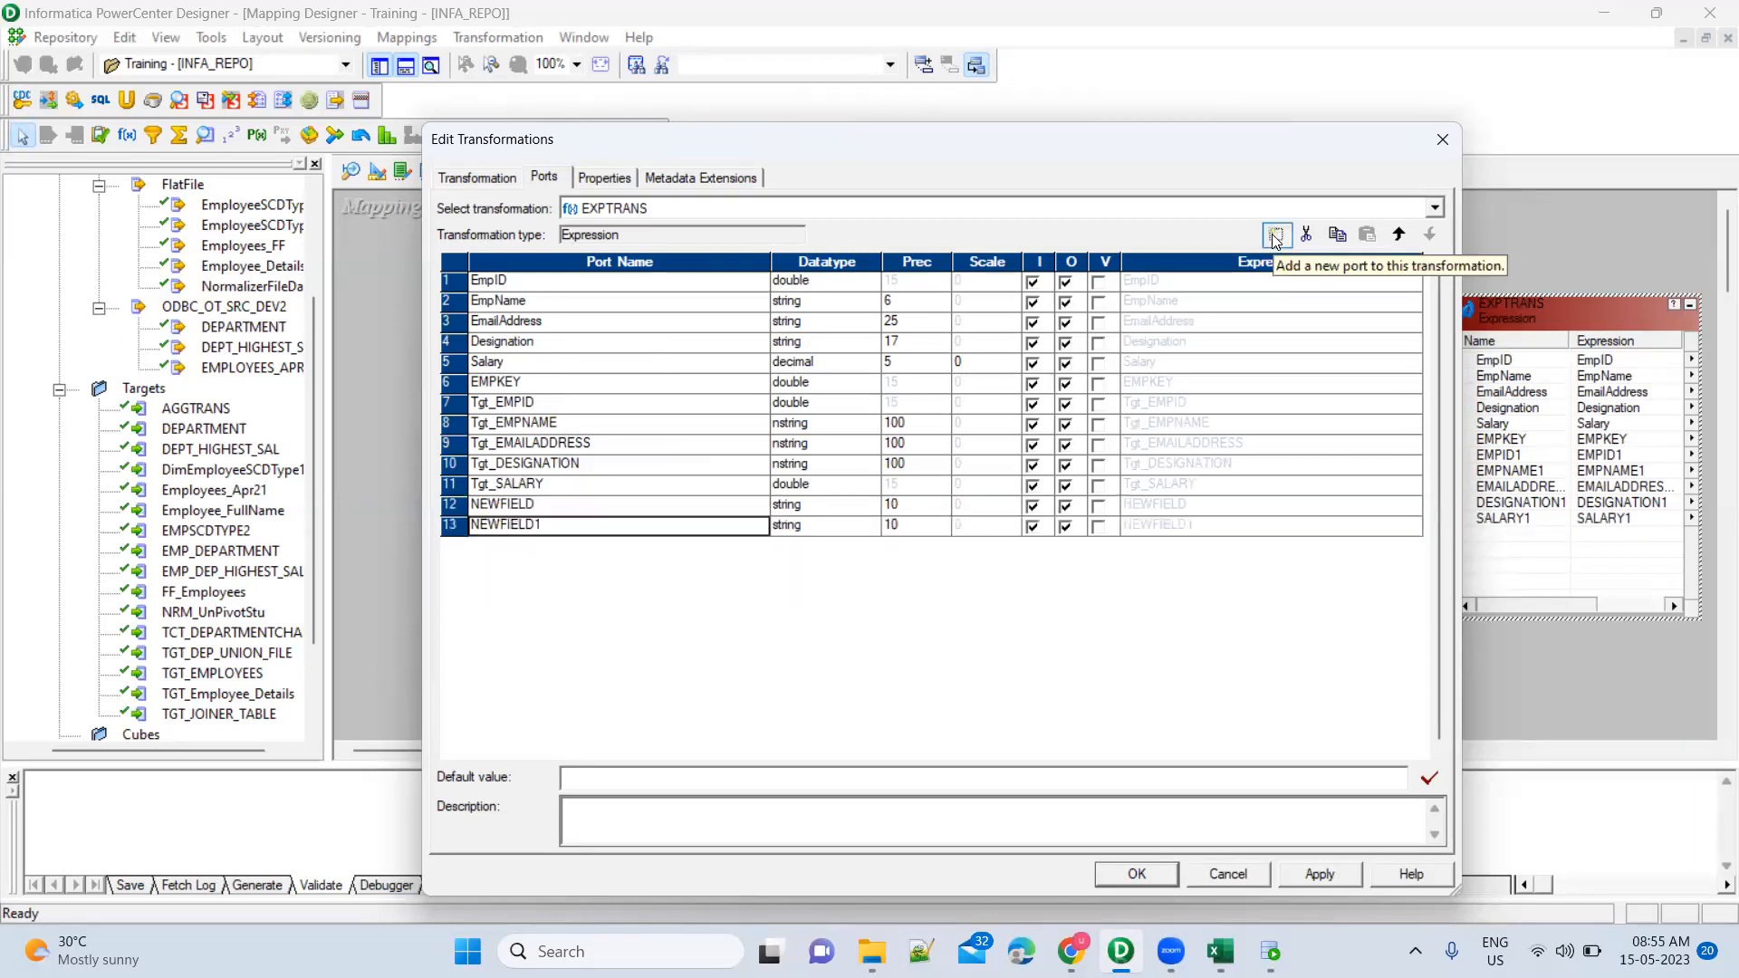
{"action": "left_click", "coordinate": [684, 512]}
{"action": "type", "text": "PURE"}
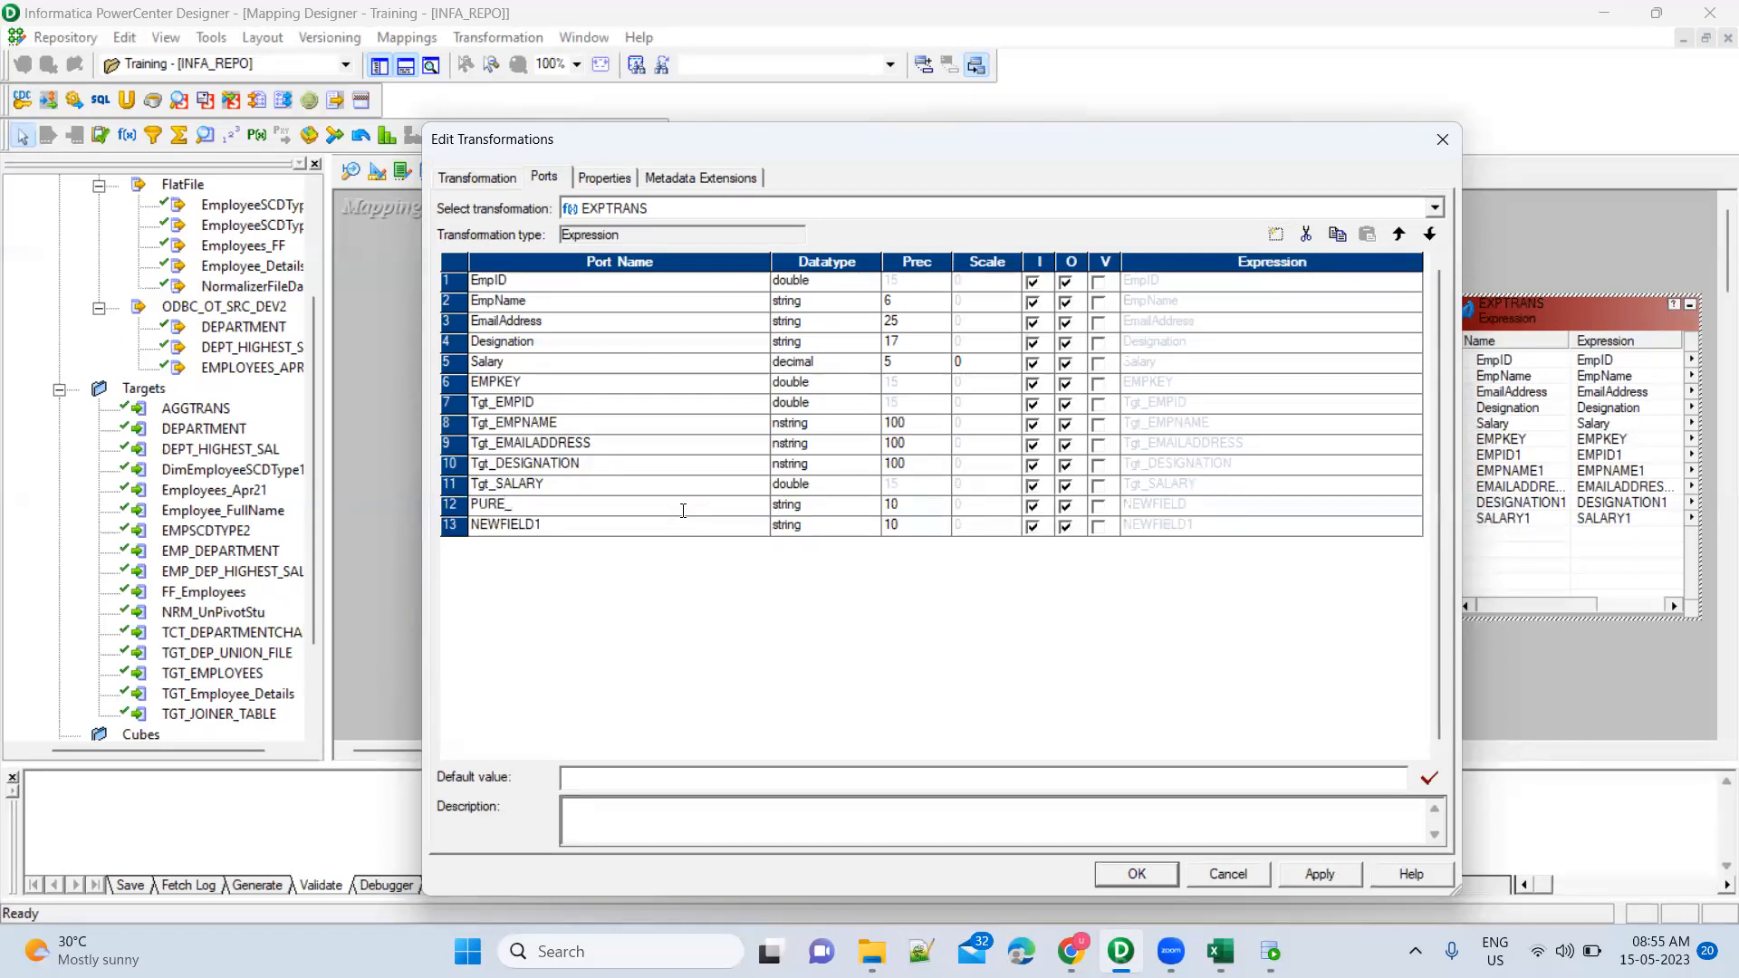
{"action": "type", "text": "_INSERT"}
{"action": "left_click", "coordinate": [865, 513]}
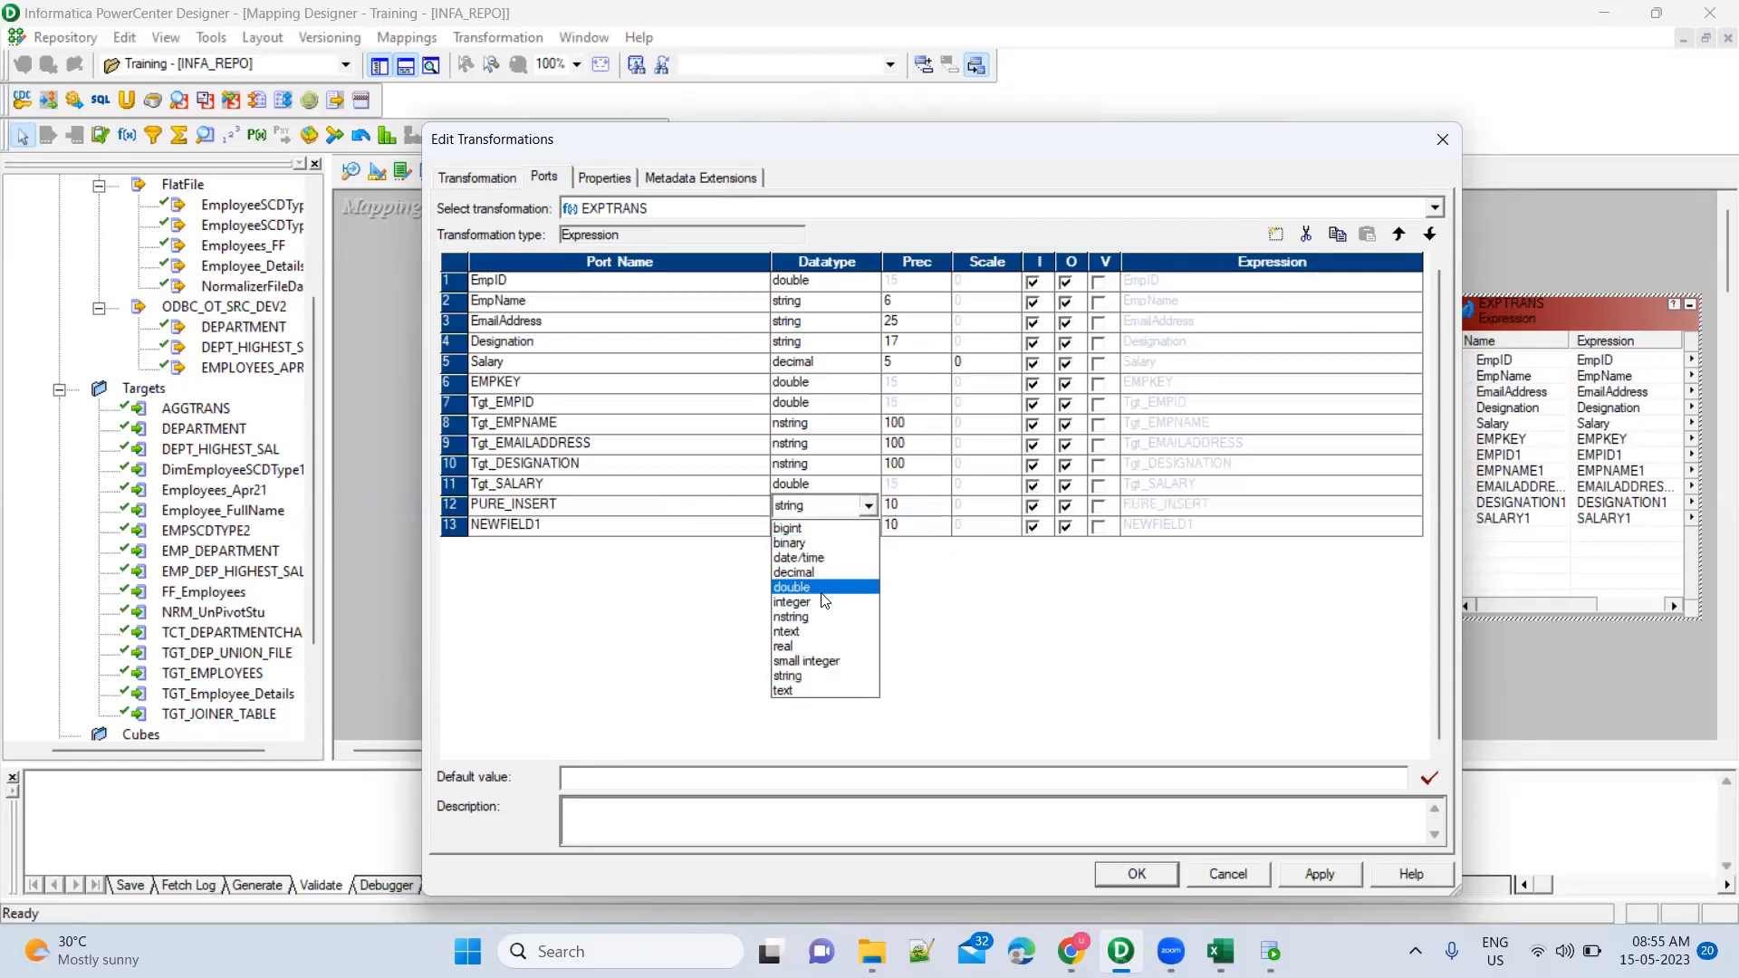
{"action": "left_click", "coordinate": [821, 599]}
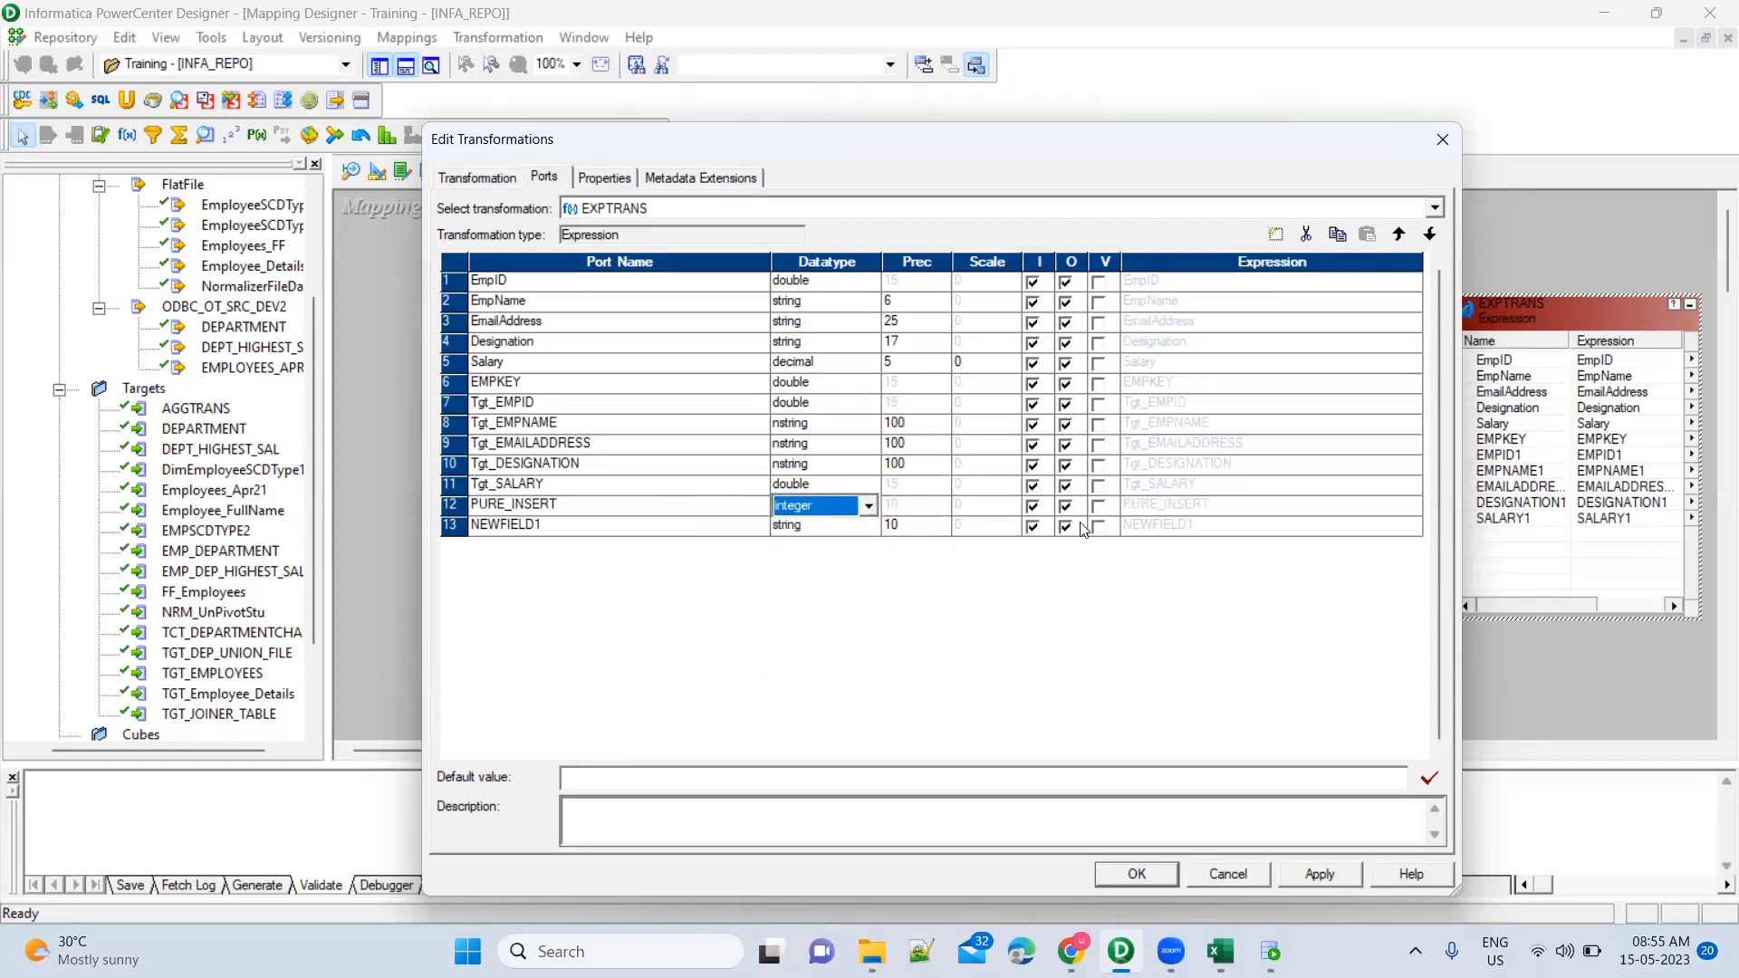
{"action": "left_click", "coordinate": [1034, 506]}
Set the expression of the PURE_INSERT port to ISNULL(EMPKEY)
{"action": "left_click", "coordinate": [1254, 505]}
{"action": "left_click", "coordinate": [1414, 507]}
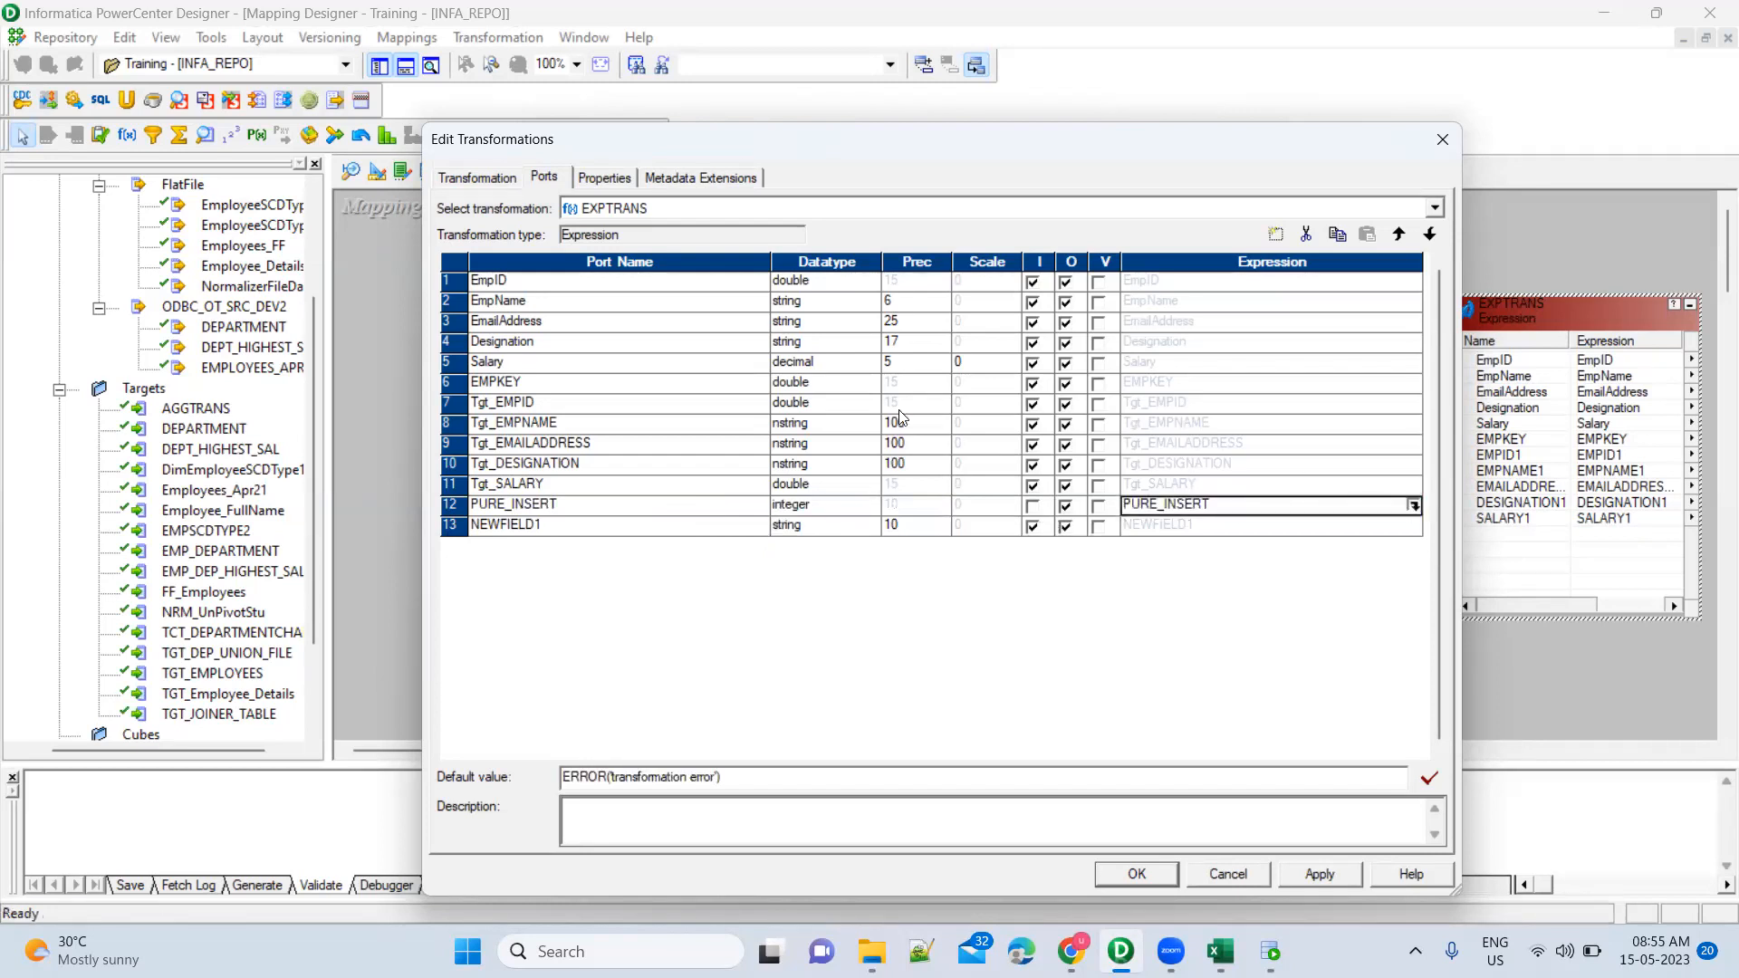
{"action": "double_click", "coordinate": [675, 330]}
{"action": "key", "text": "Delete"}
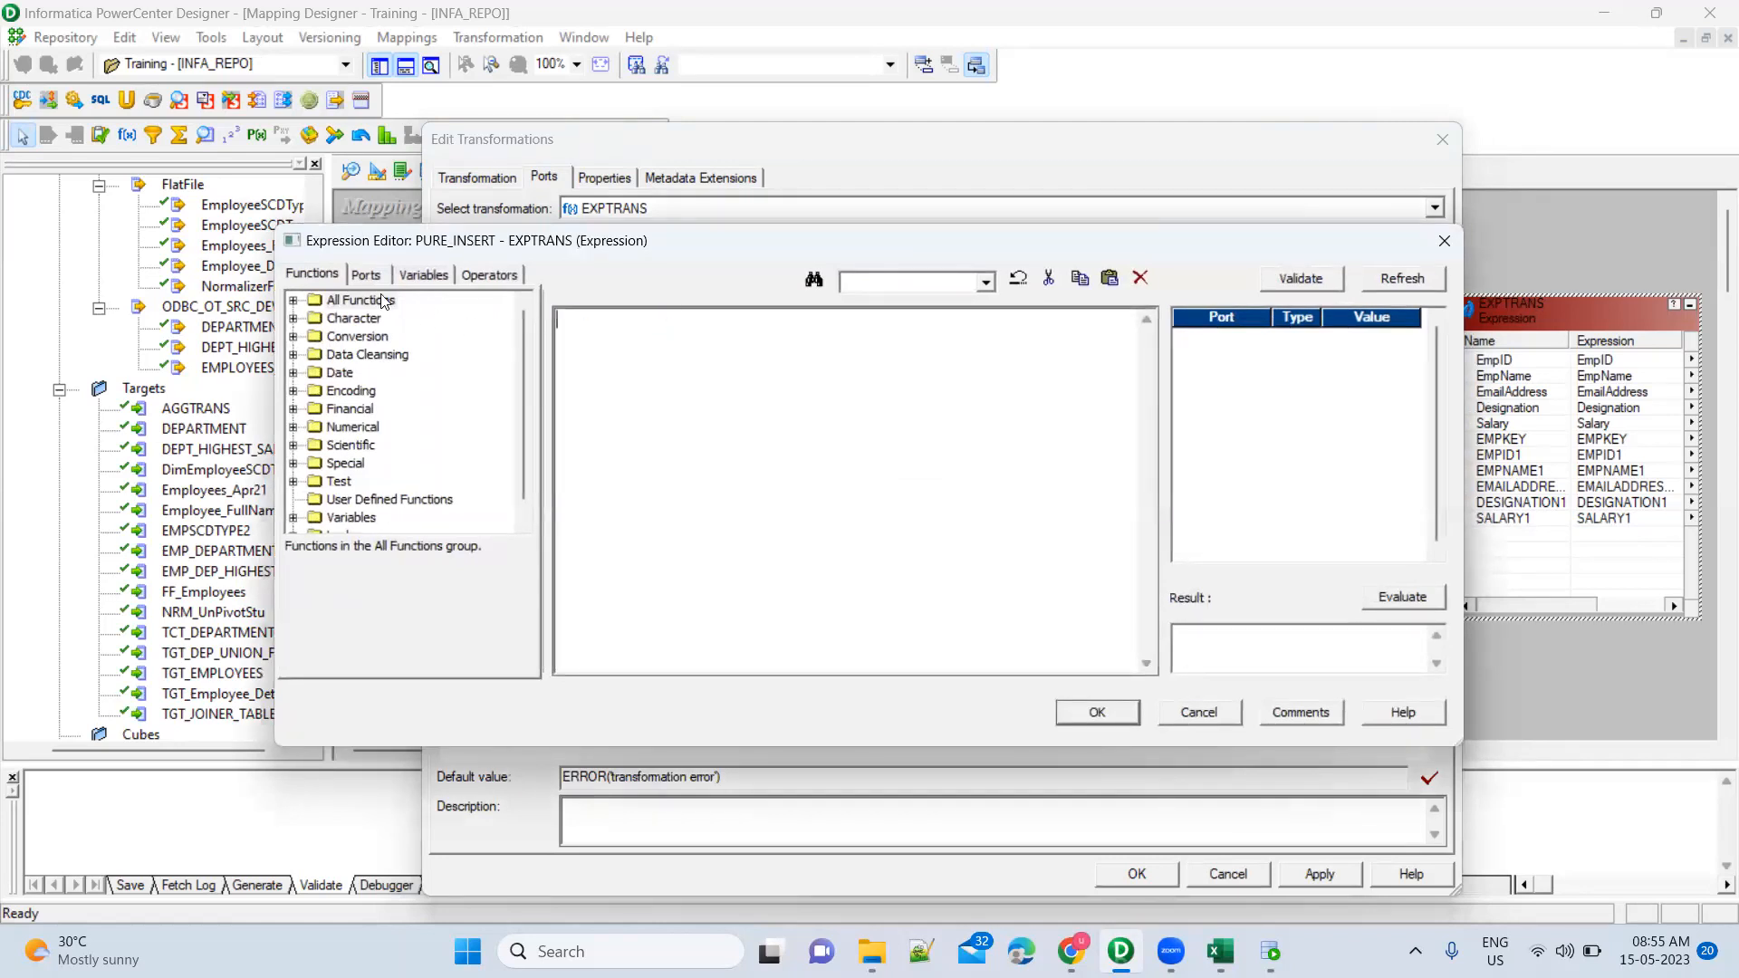
{"action": "left_click", "coordinate": [364, 275]}
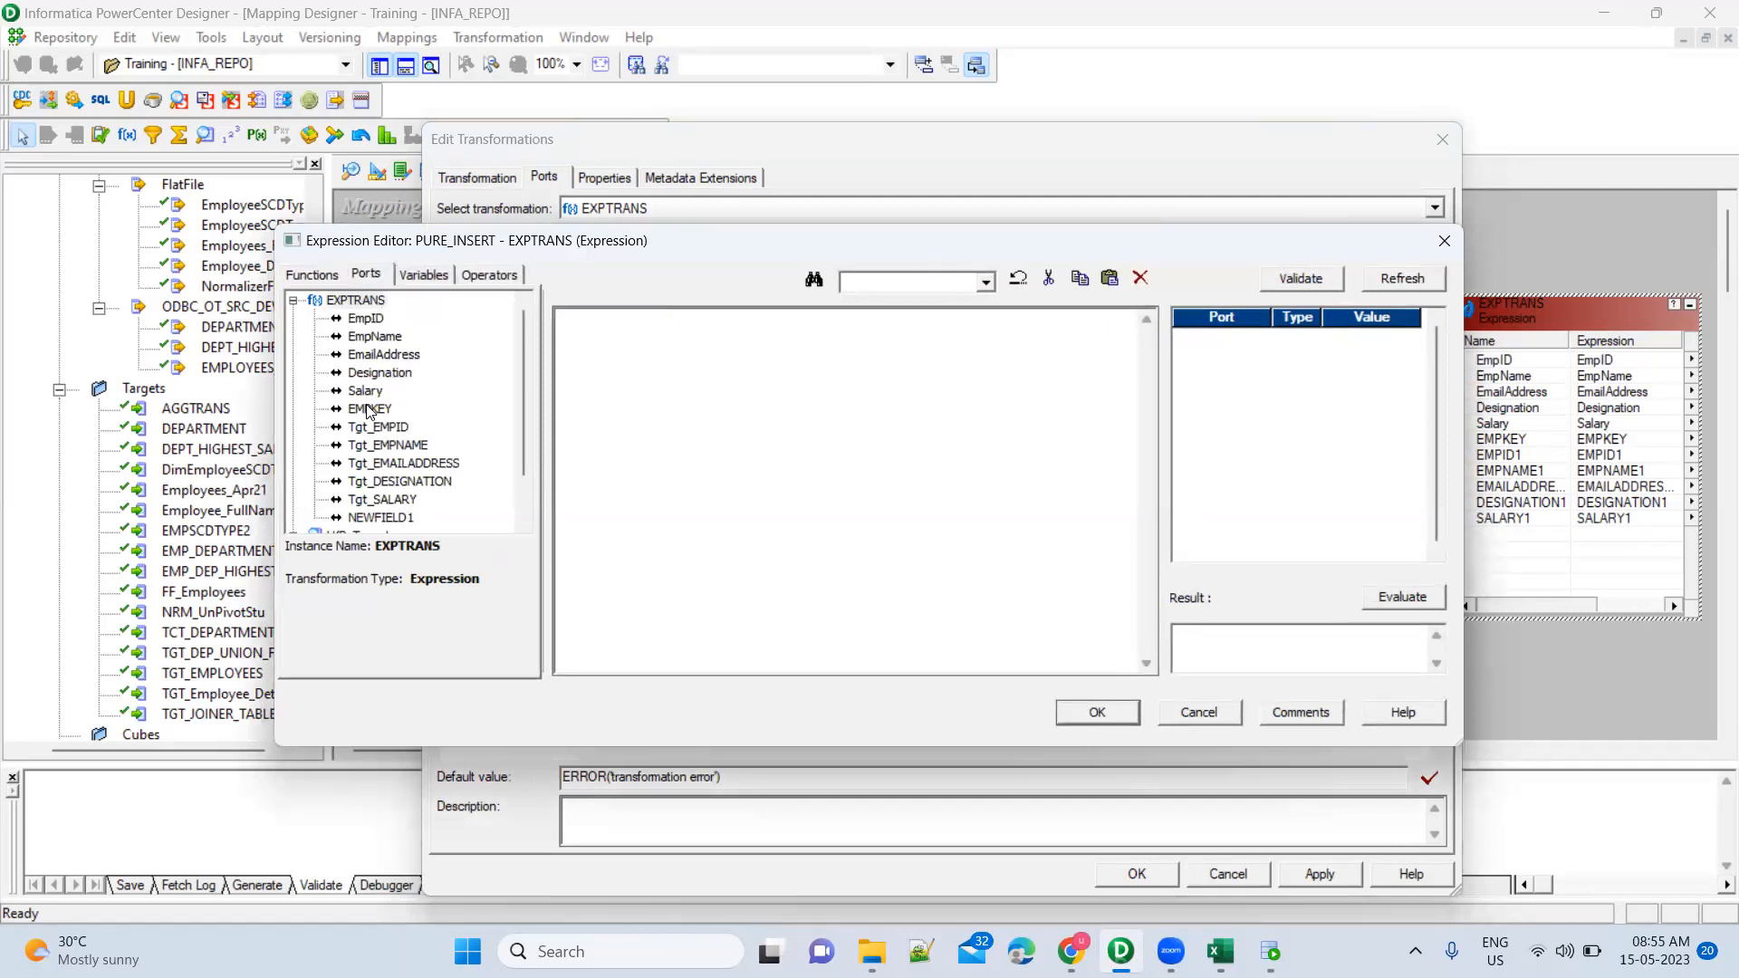
{"action": "double_click", "coordinate": [370, 408]}
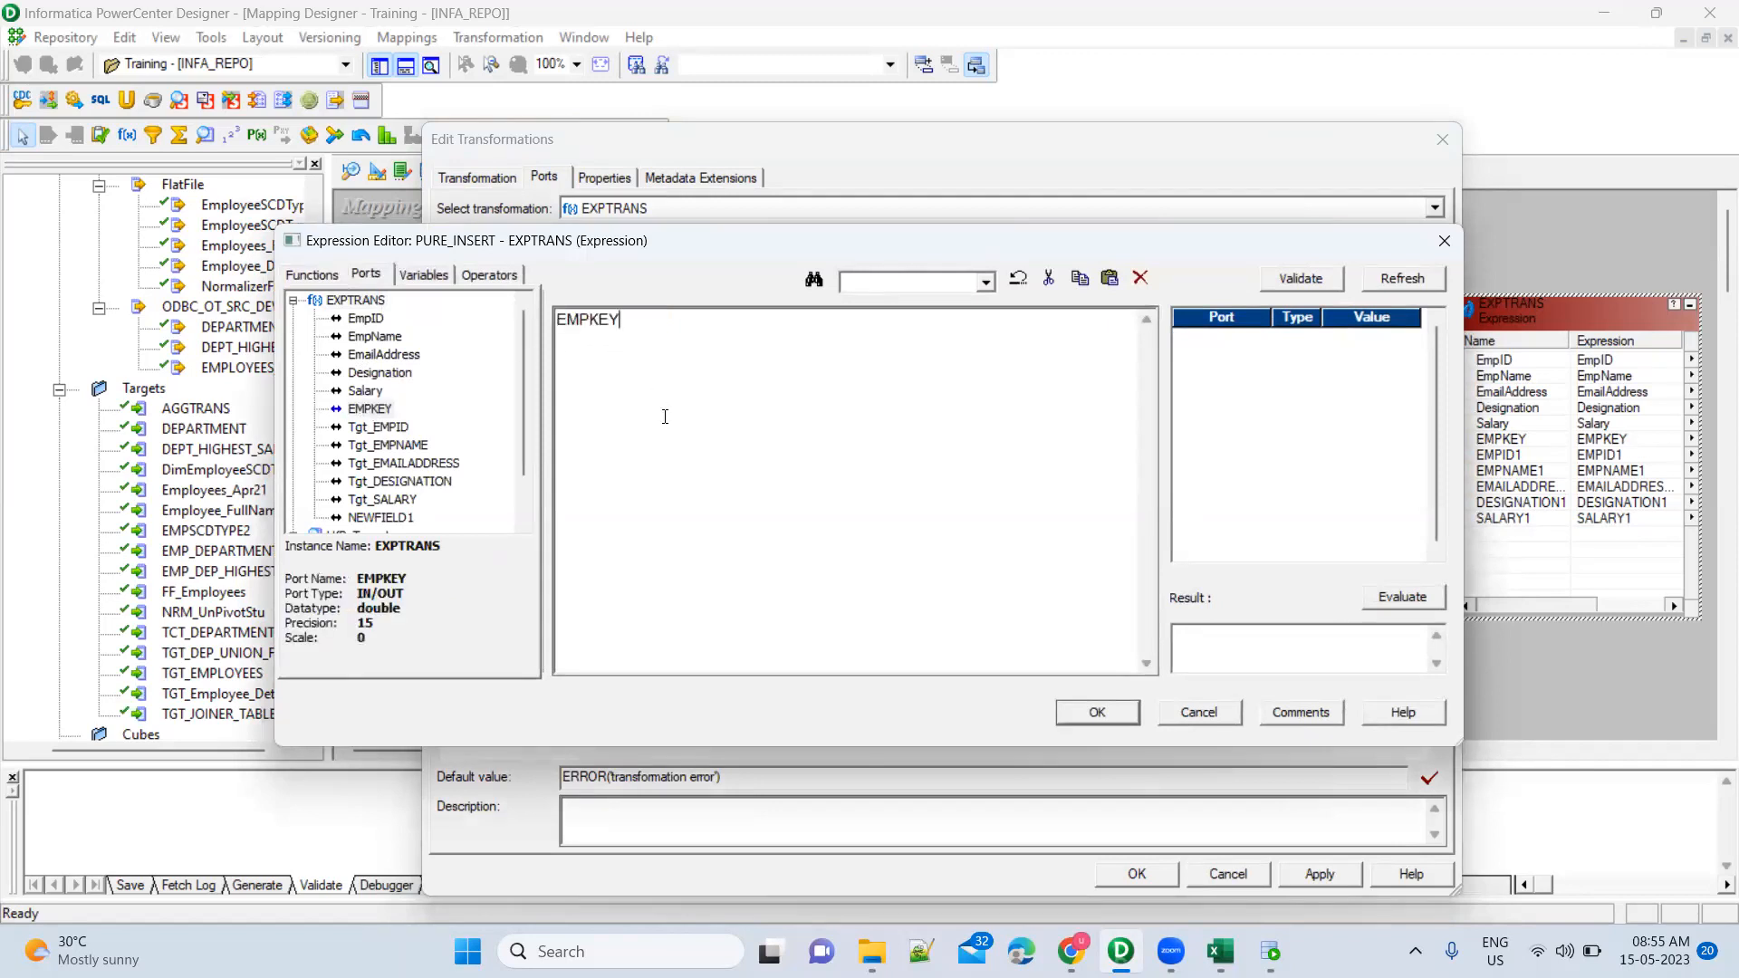
{"action": "type", "text": "ISNULL(EMPKEY)"}
{"action": "left_click", "coordinate": [1097, 713]}
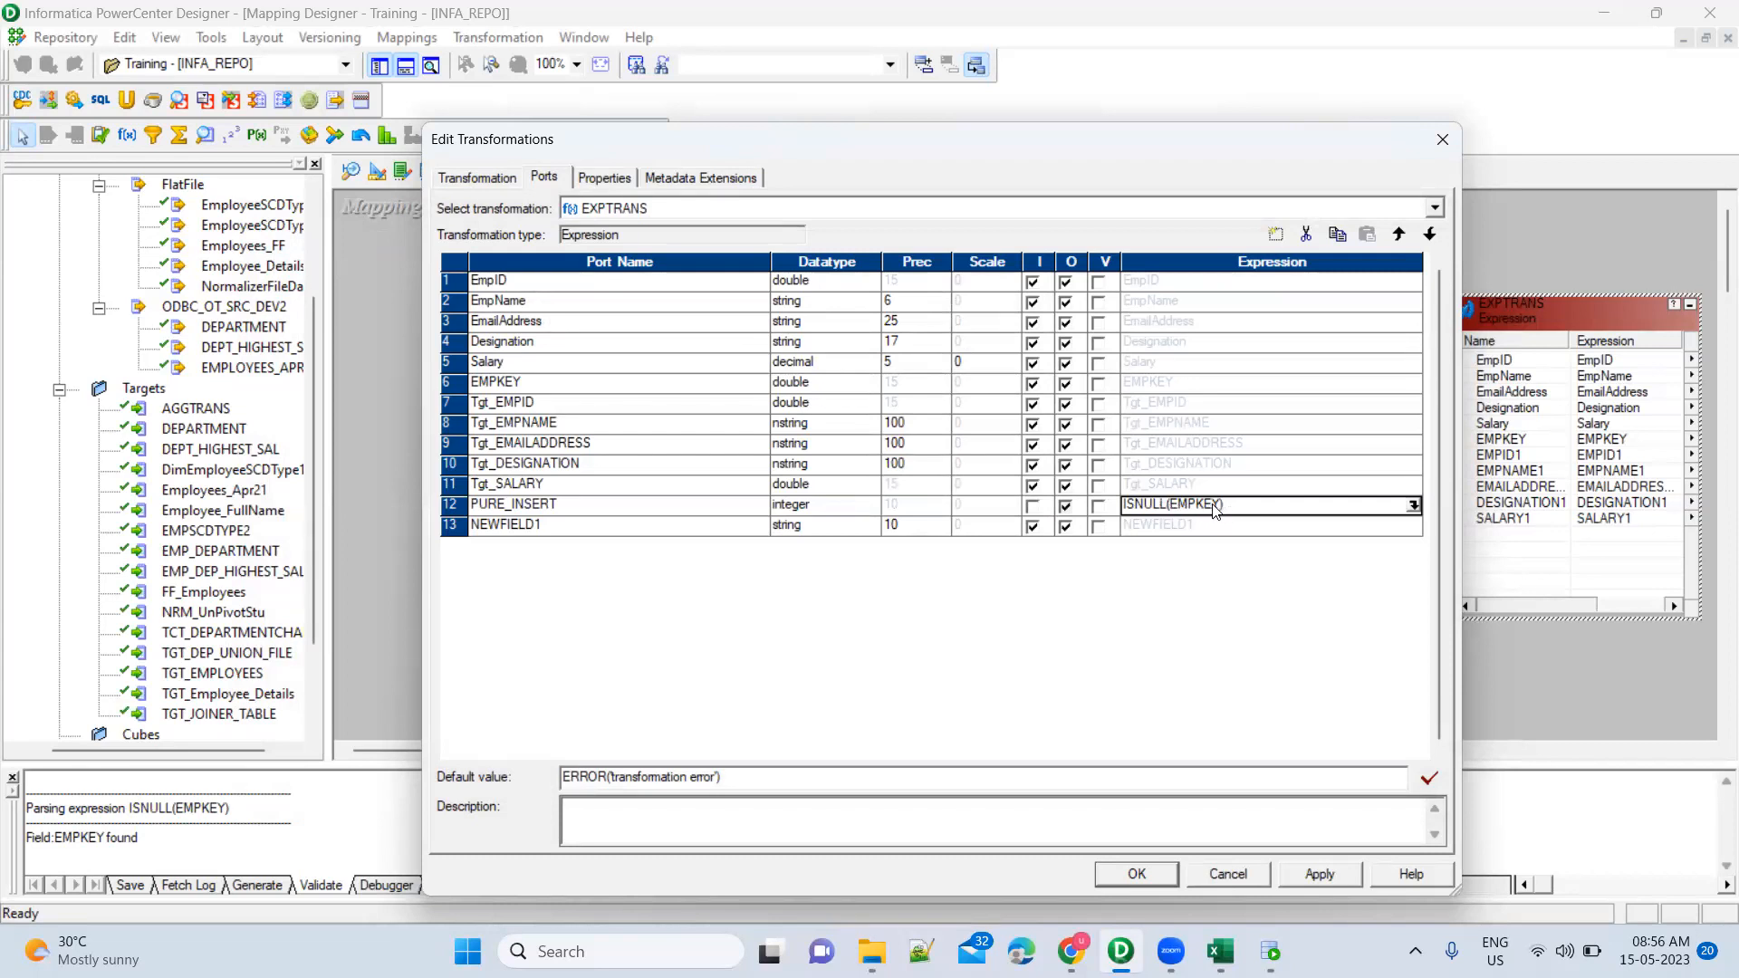
Shorten the PURE_INSERT port name to INSERT
{"action": "left_click", "coordinate": [659, 531]}
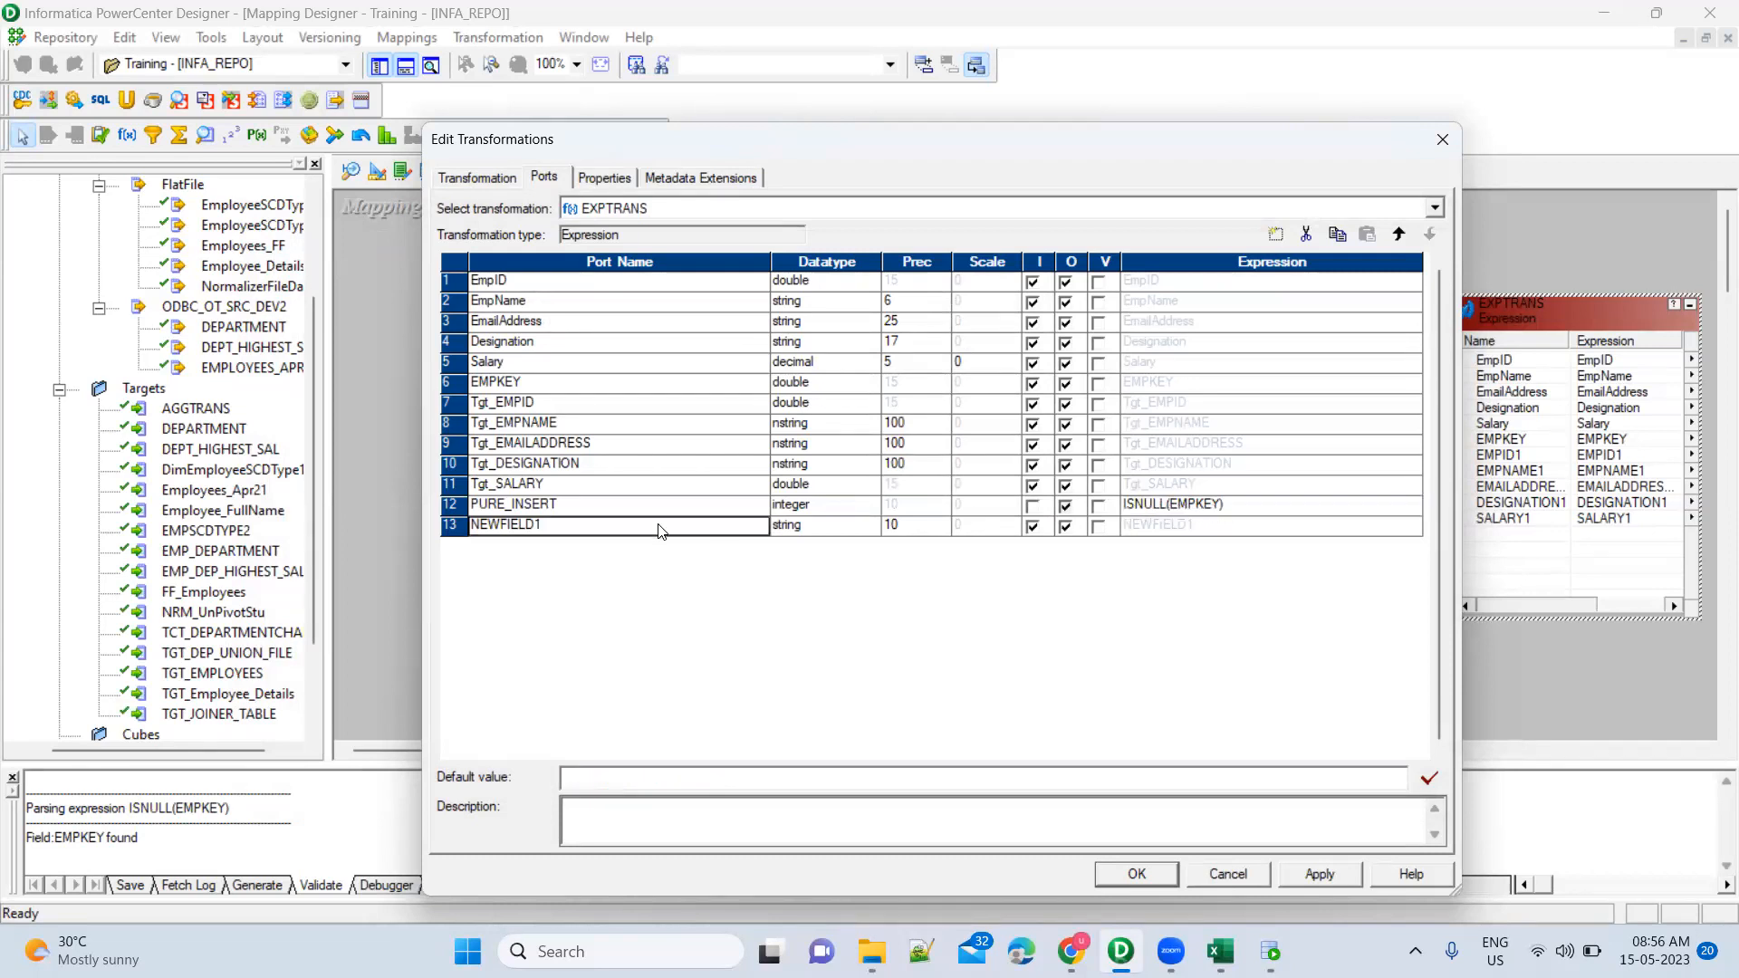
{"action": "key", "text": "Up"}
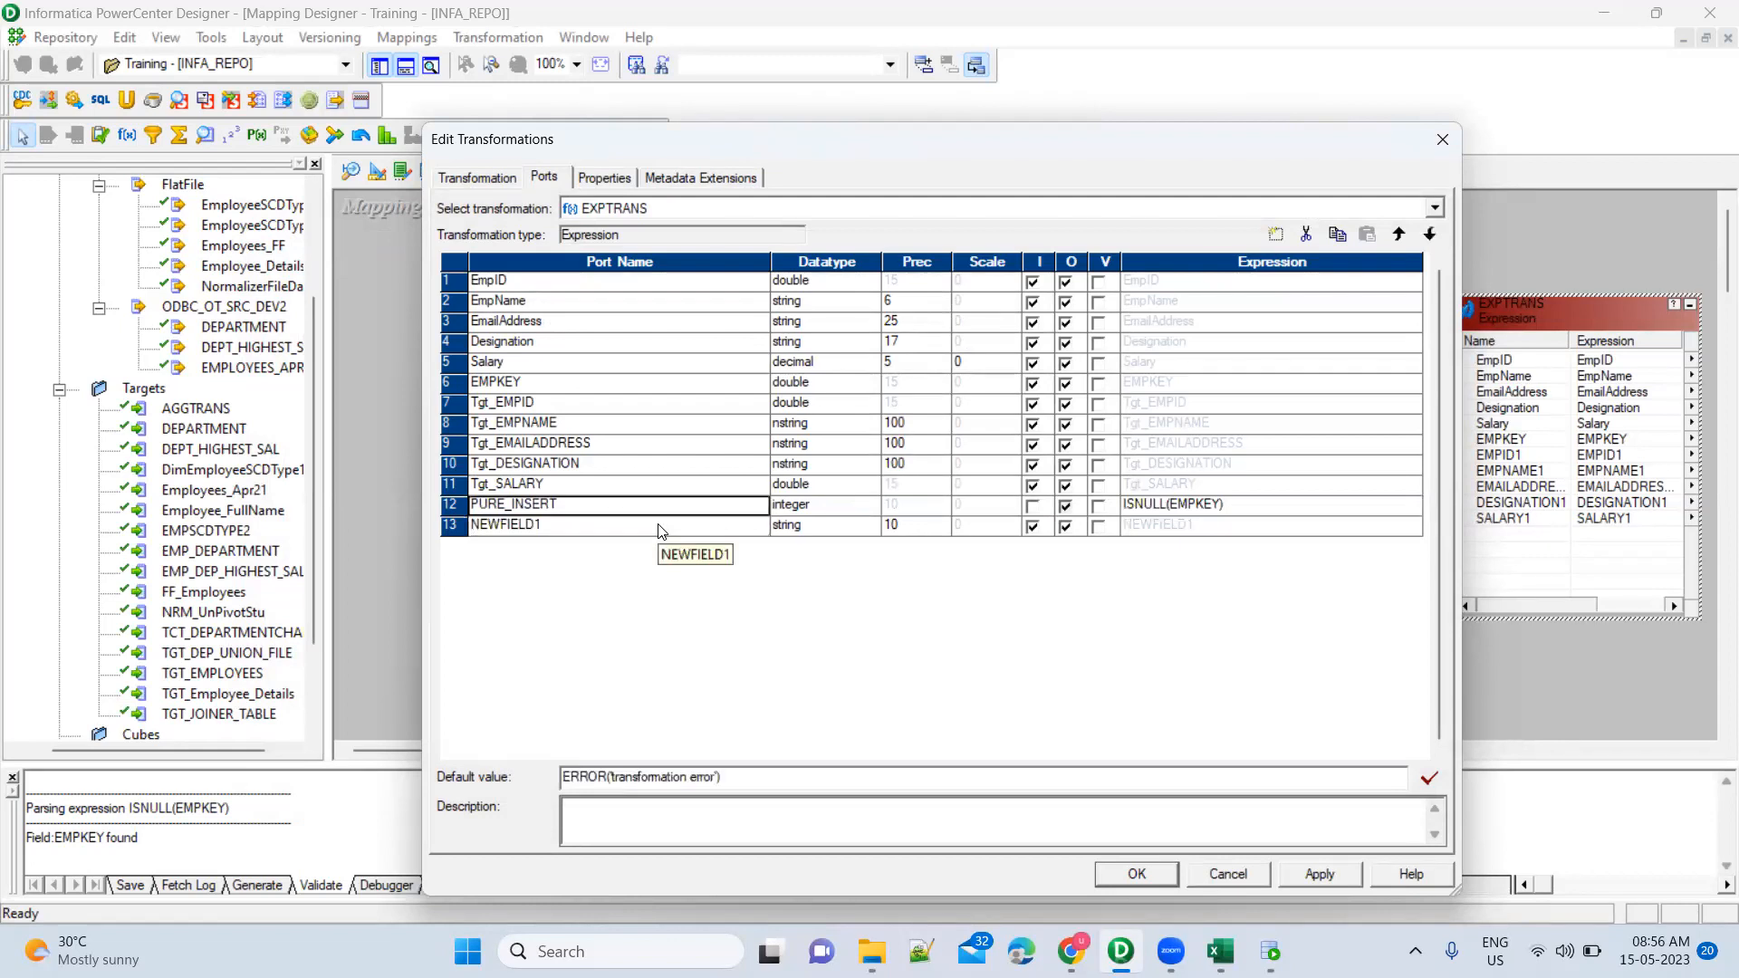
{"action": "key", "text": "Delete"}
{"action": "key", "text": "Delete"}
{"action": "key", "text": "Delete"}
{"action": "key", "text": "Delete"}
{"action": "key", "text": "Delete"}
{"action": "key", "text": "Tab"}
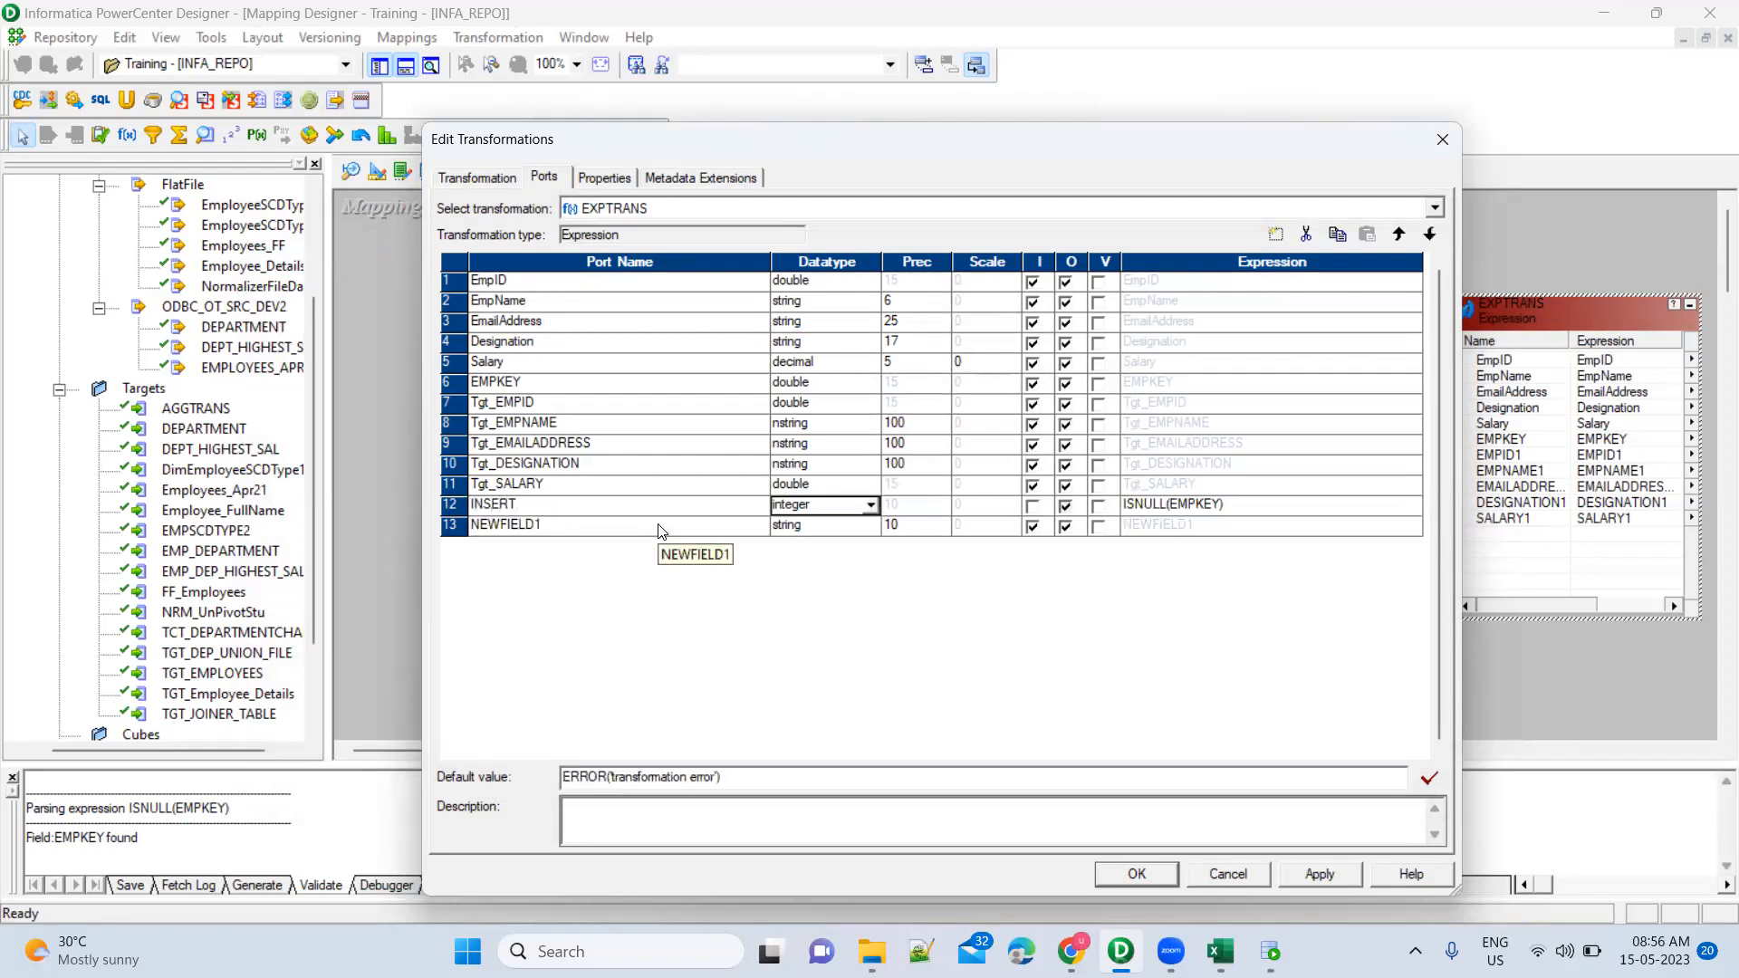
Rename the INSERT port to NEW_REOCRD
{"action": "left_click", "coordinate": [576, 531]}
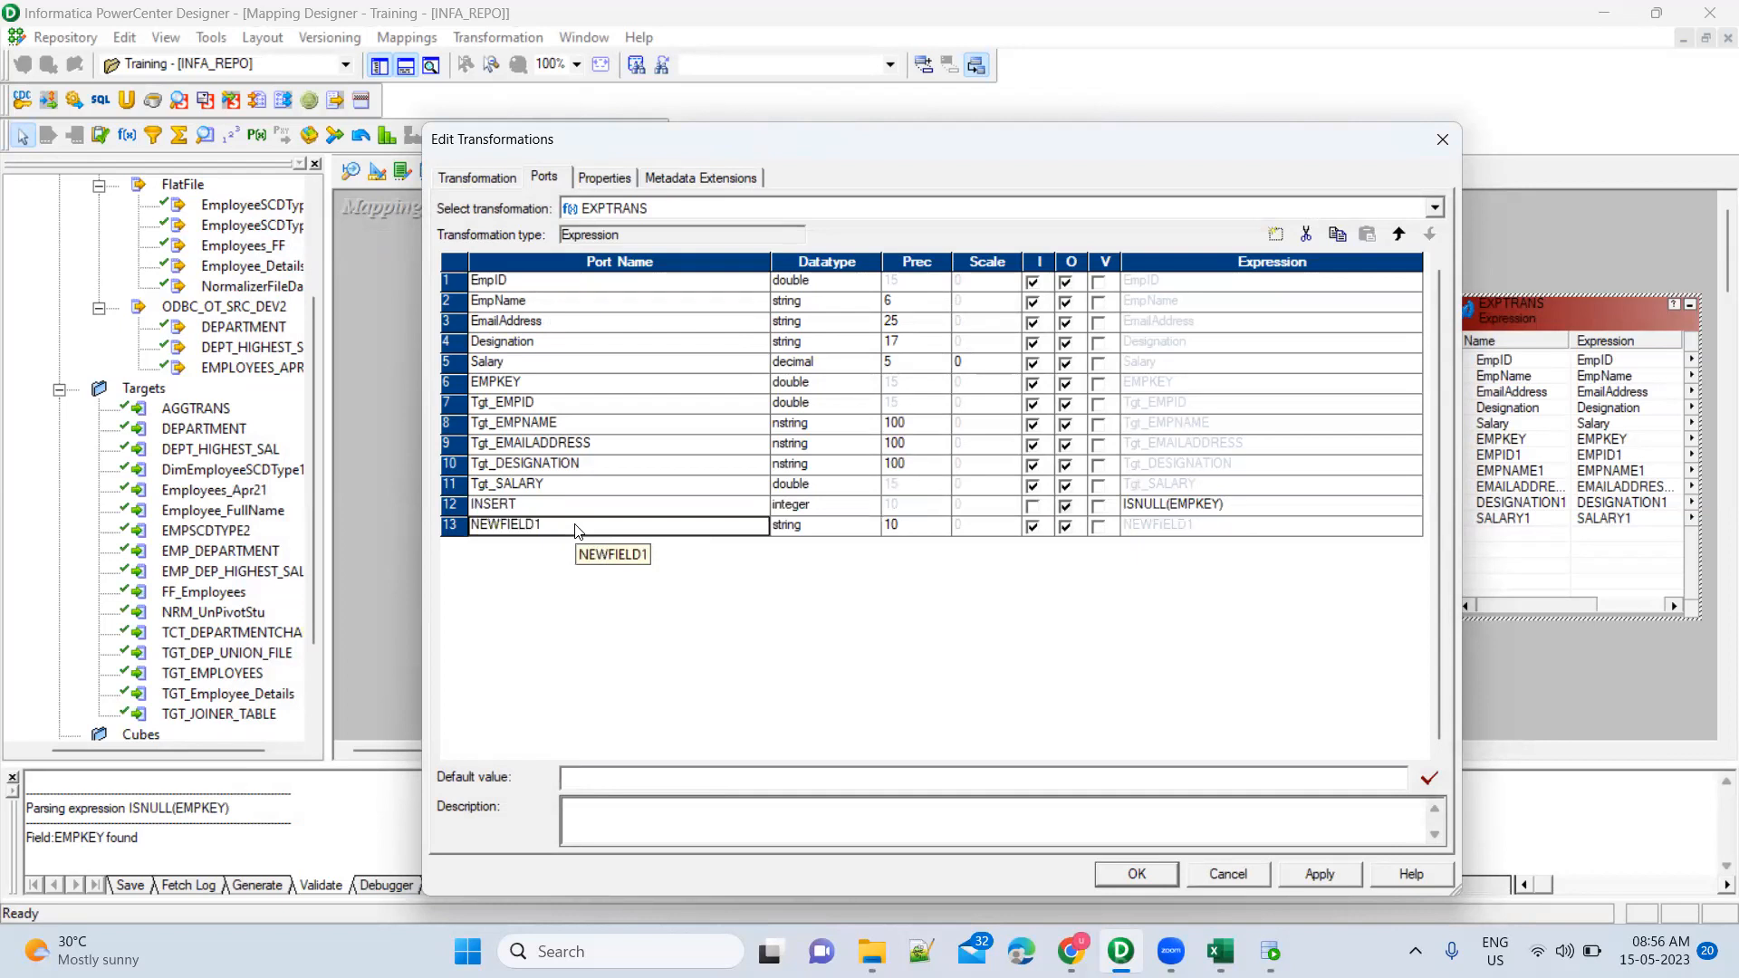
{"action": "left_click", "coordinate": [562, 504]}
{"action": "type", "text": "NEW_REOCRD"}
{"action": "key", "text": "Tab"}
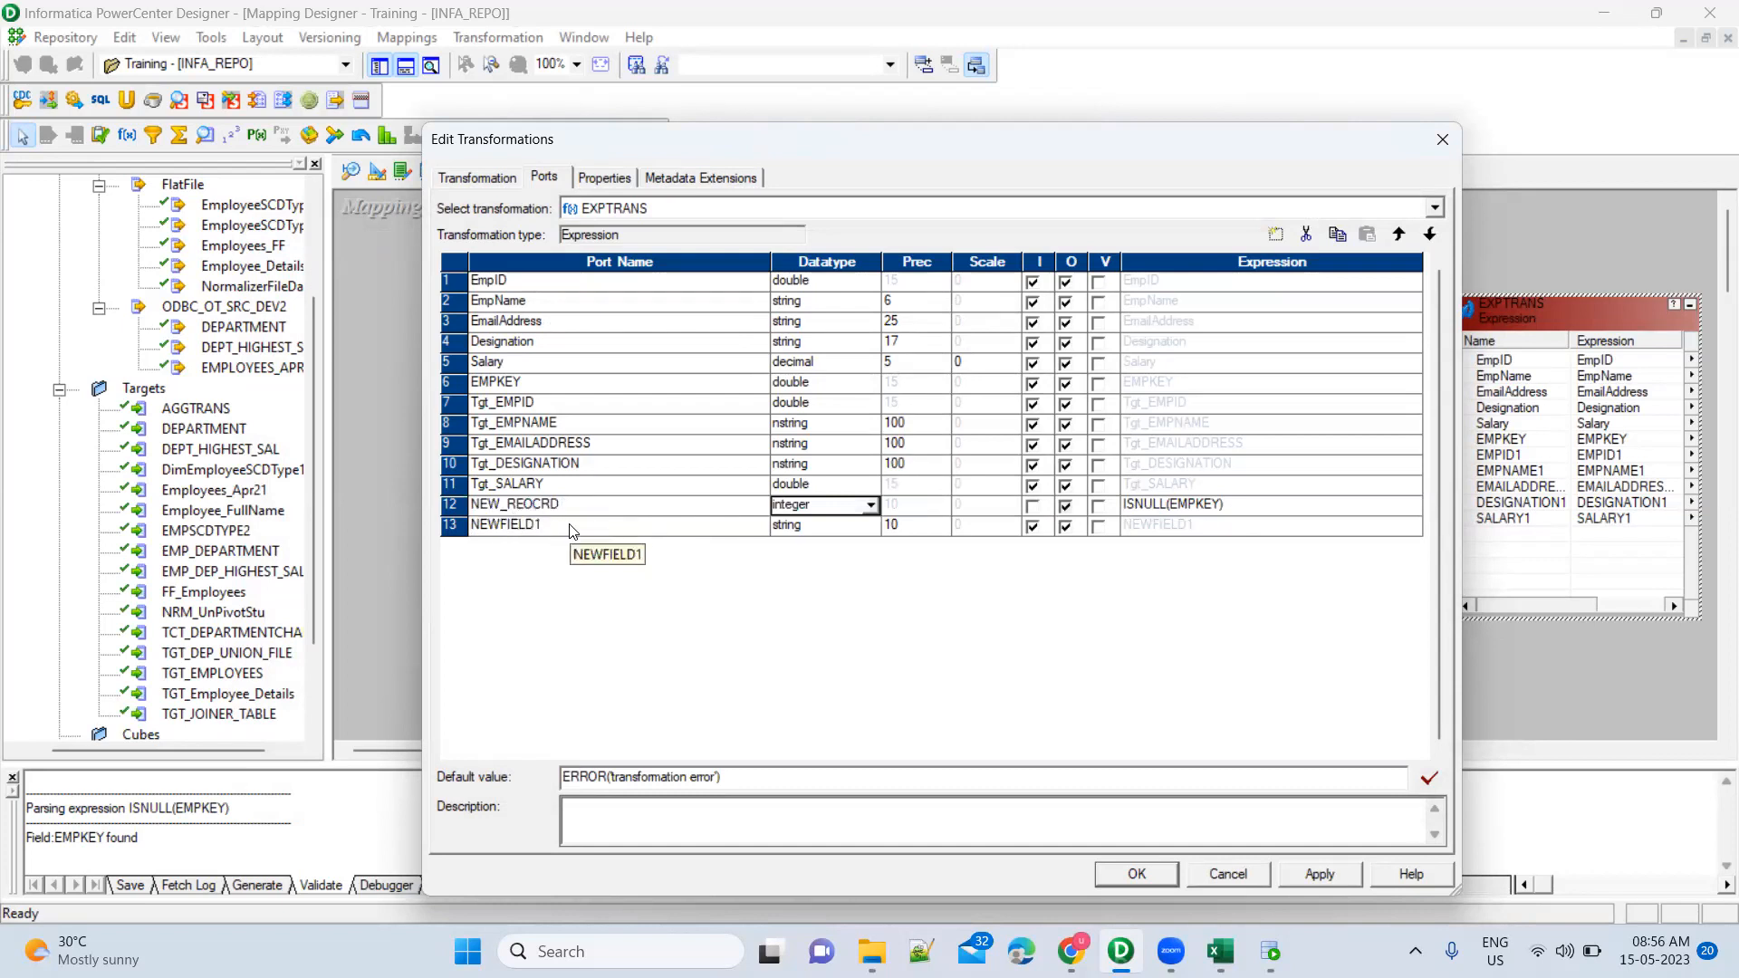
Rename the NEWFIELD1 port to UPDATED_REC and set its datatype to bigint
{"action": "left_click", "coordinate": [572, 527]}
{"action": "type", "text": "U"}
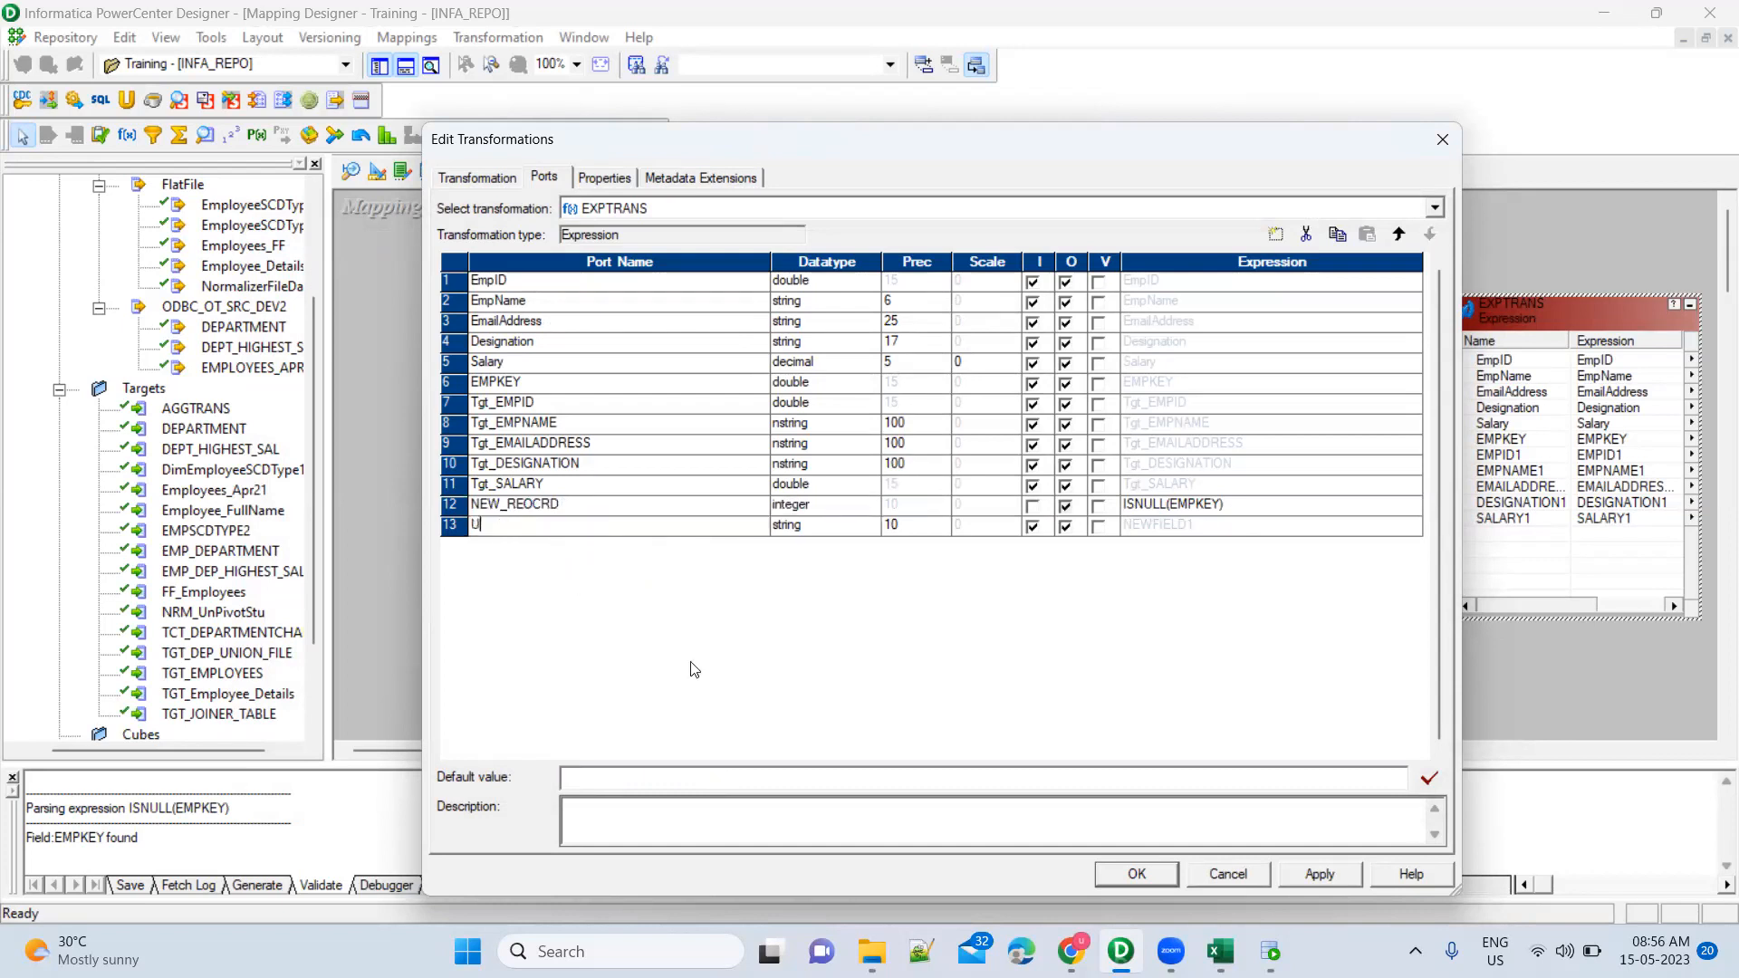
{"action": "type", "text": "PDATED_REC"}
{"action": "left_click", "coordinate": [866, 529]}
{"action": "left_click", "coordinate": [819, 548]}
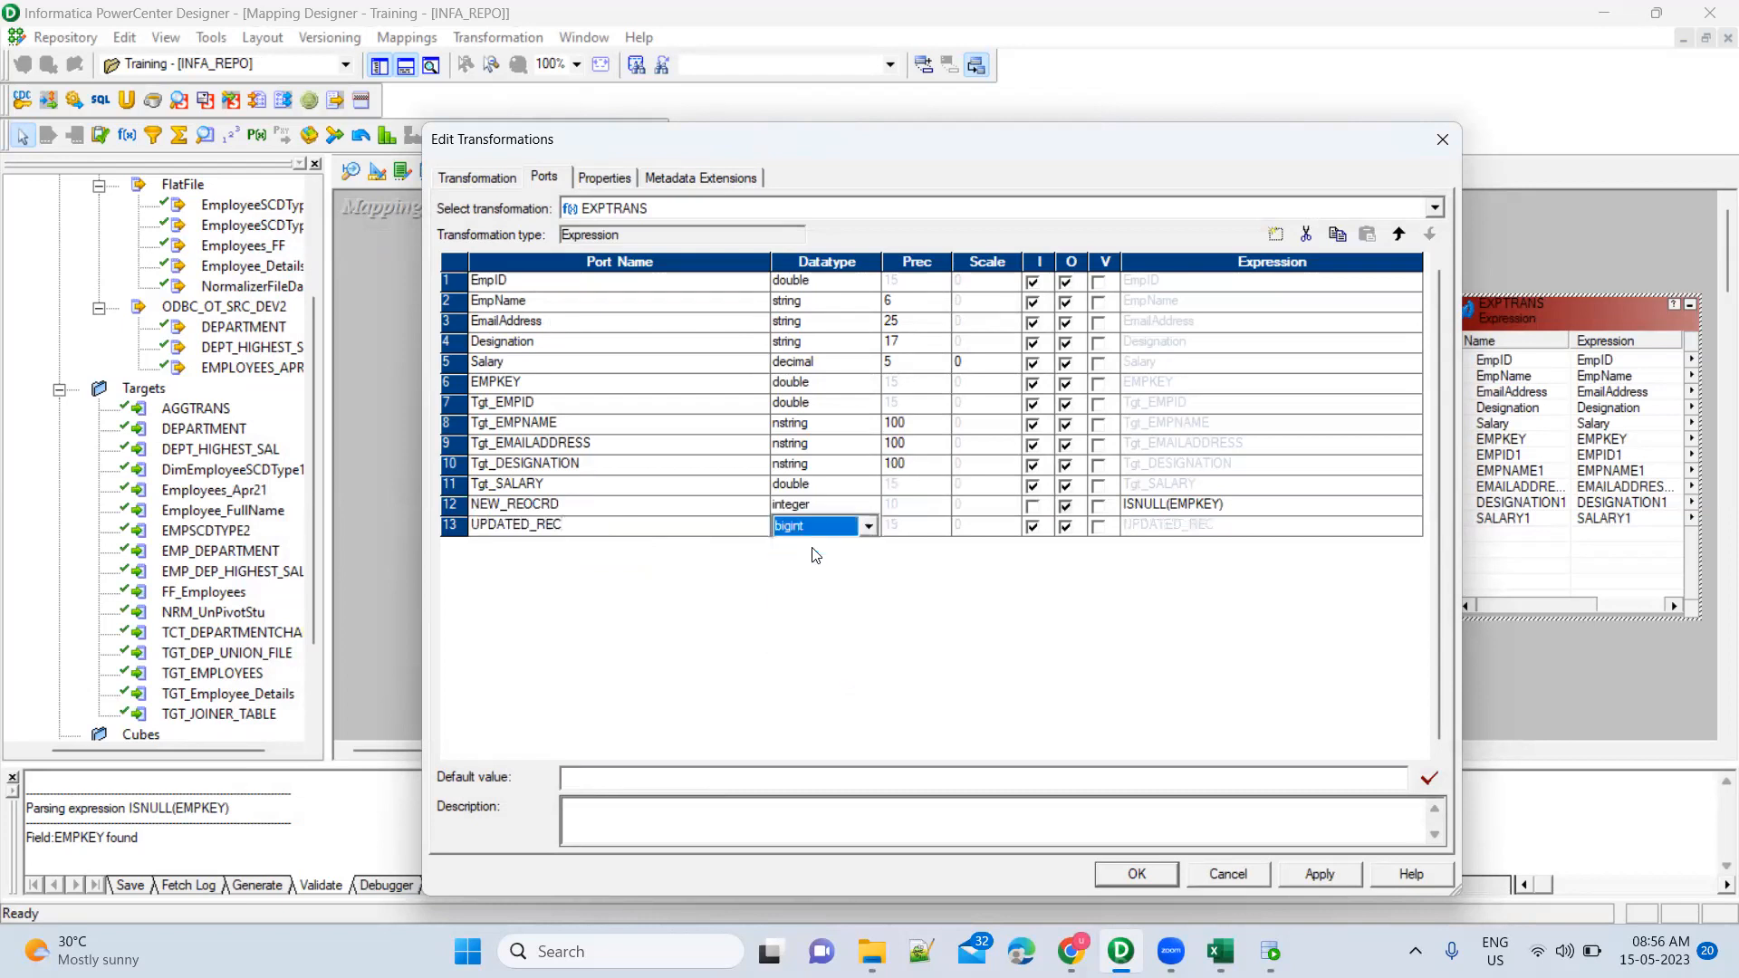
Change the NEW_REOCRD port's expression to IIF(ISNULL(EMPKEY), 1, 0)
{"action": "left_click", "coordinate": [1256, 505]}
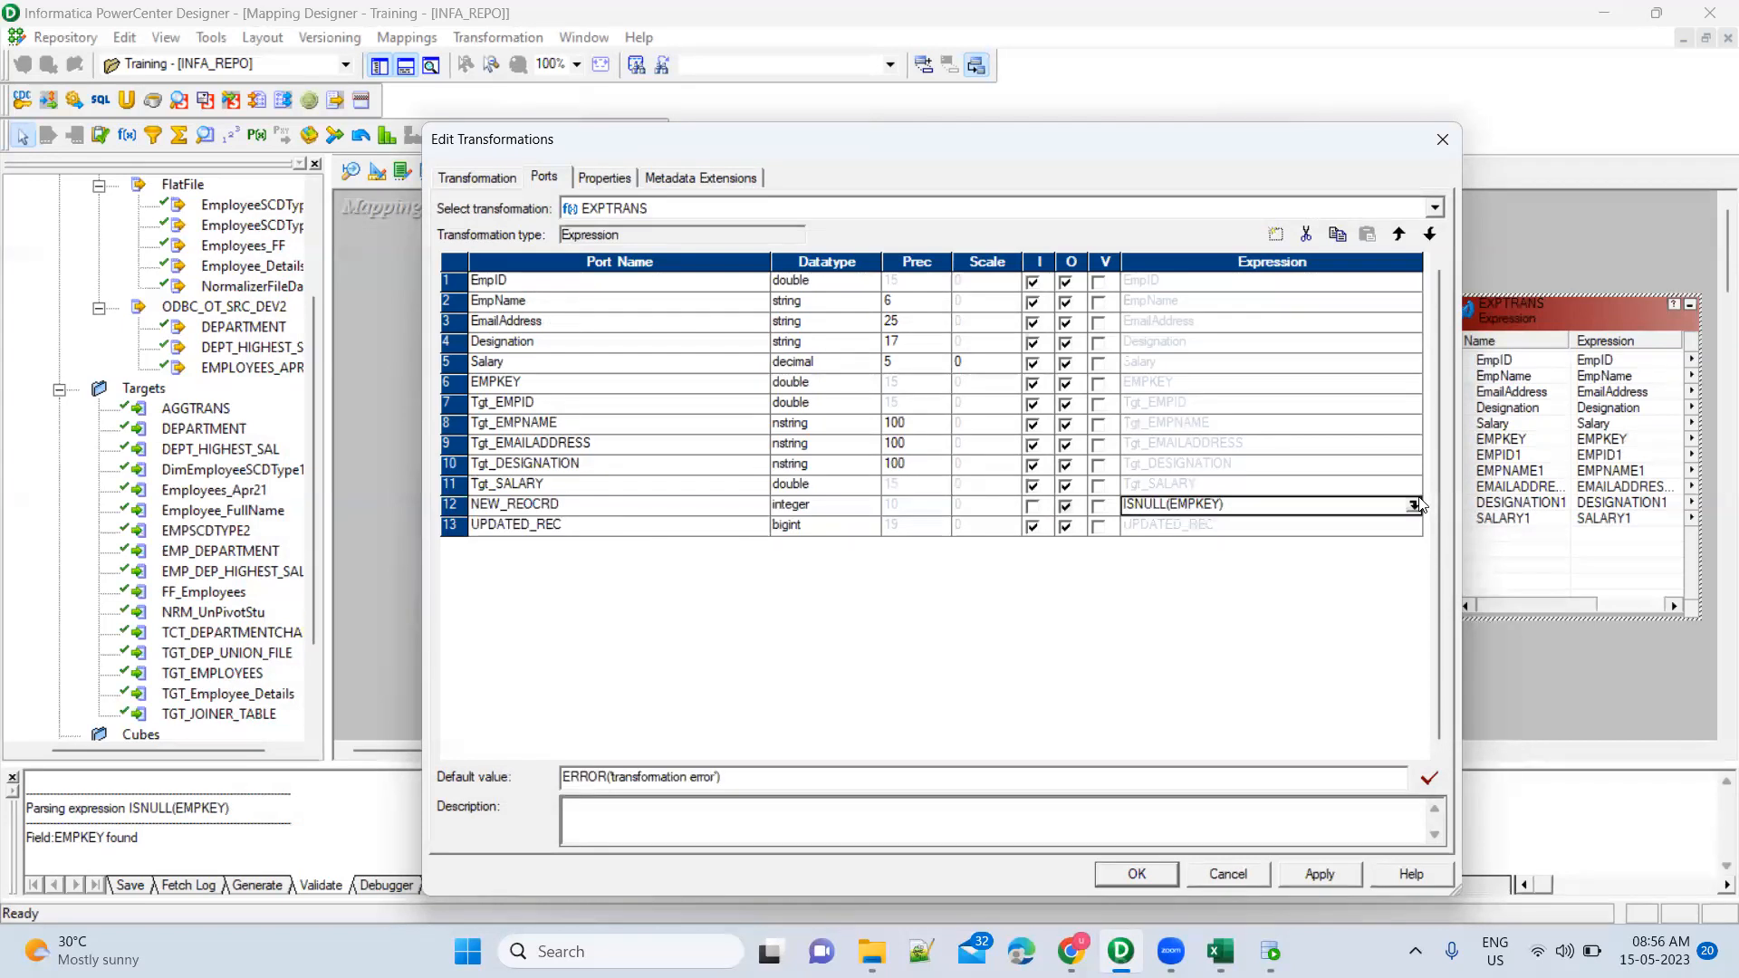
{"action": "left_click", "coordinate": [1414, 505]}
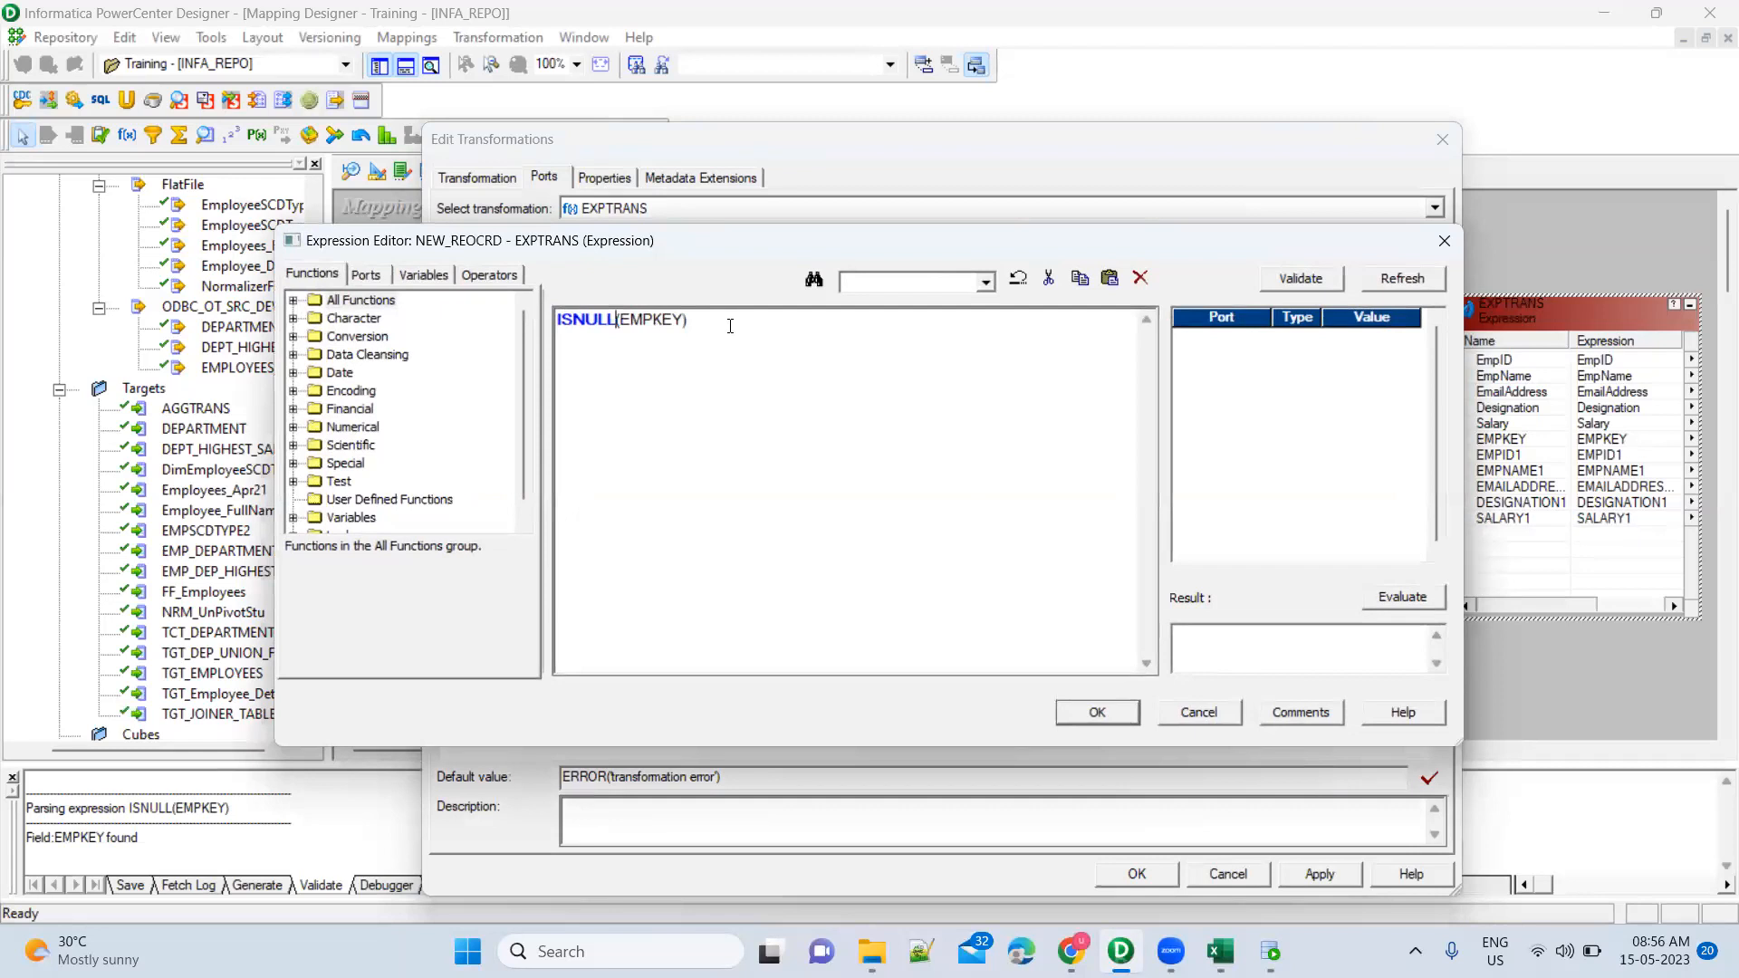
{"action": "type", "text": "IIF("}
{"action": "key", "text": "ctrl+Right"}
{"action": "key", "text": "ctrl+Right"}
{"action": "key", "text": "ctrl+Right"}
{"action": "key", "text": "ctrl+Right"}
{"action": "type", "text": ", 1, 0)"}
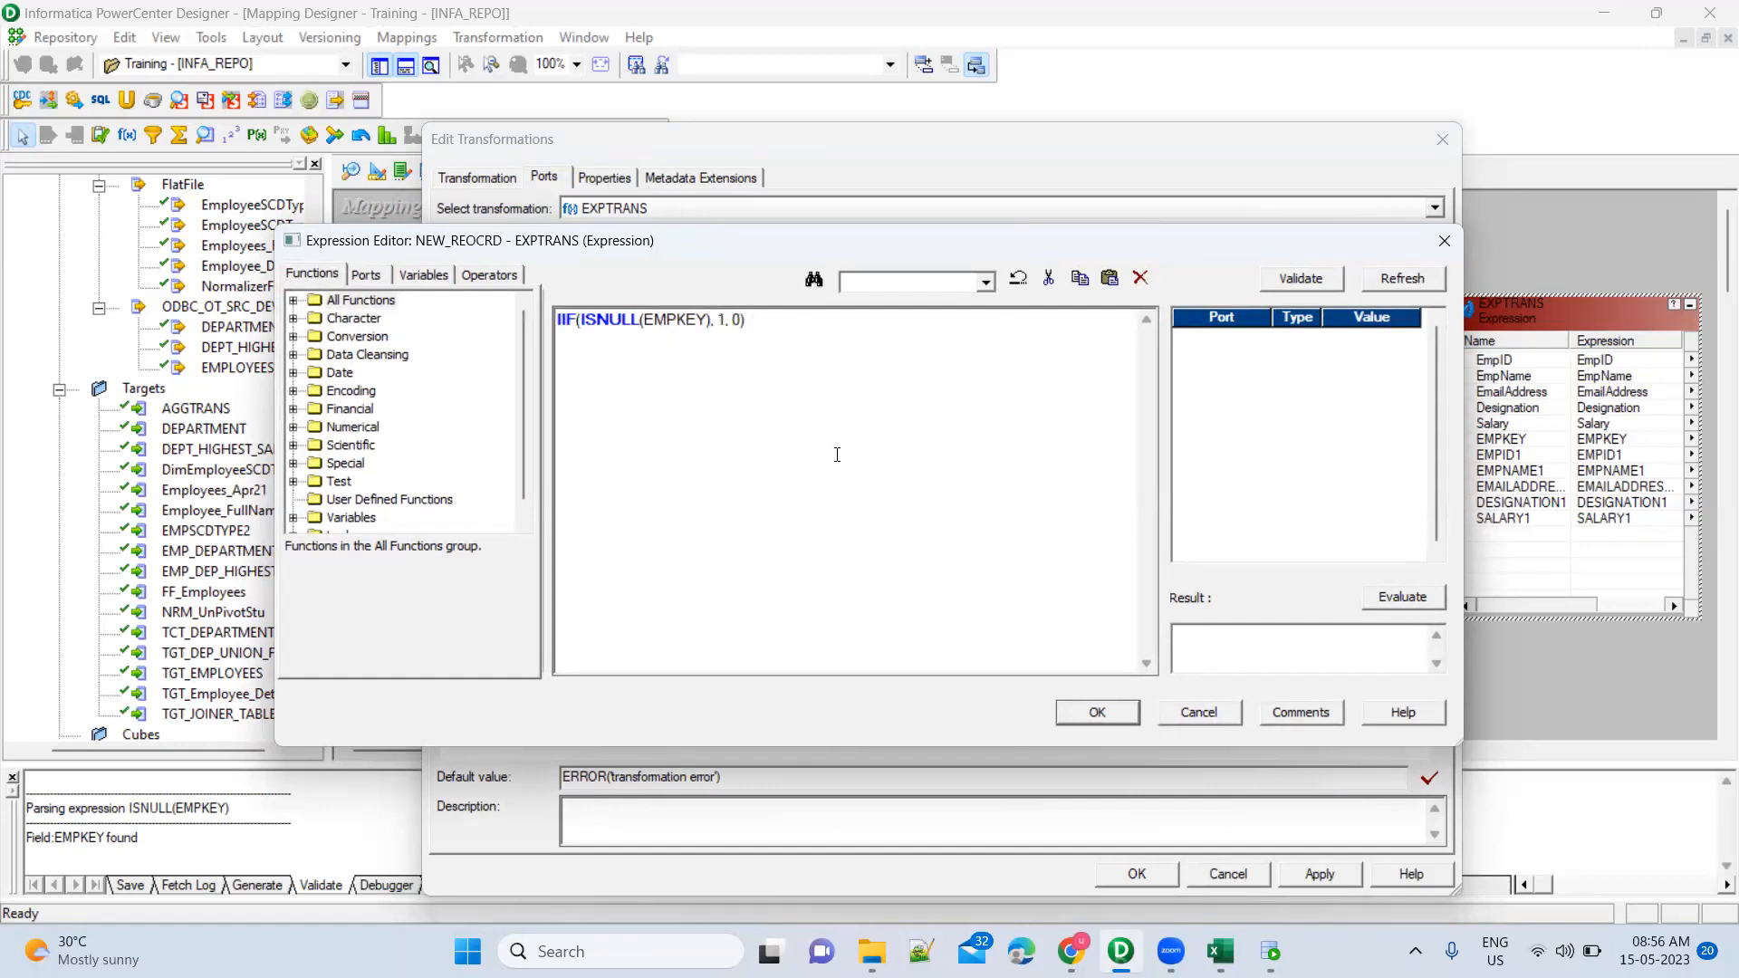
{"action": "double_click", "coordinate": [737, 320]}
{"action": "double_click", "coordinate": [720, 320]}
{"action": "left_click_drag", "start_coordinate": [582, 319], "coordinate": [712, 321]}
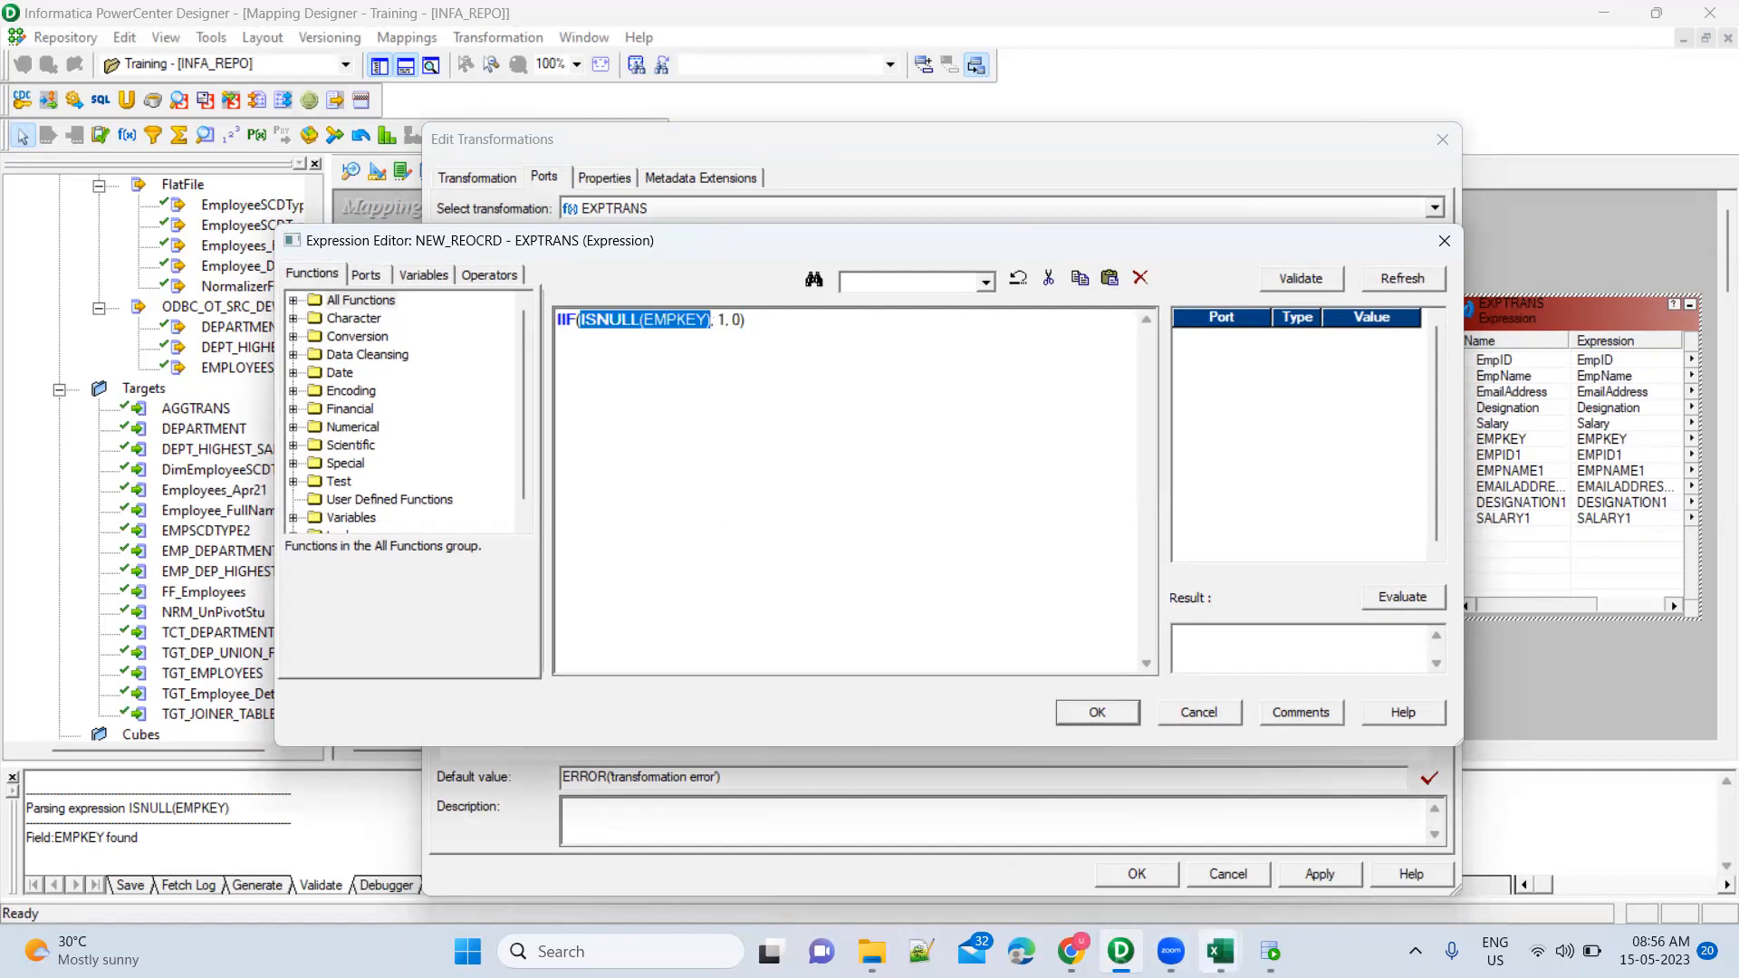
Switch to the Book1 workbook in Excel and compare the source EmpIDs with the target's EmpKey and EmpID values
{"action": "mouse_move", "coordinate": [1219, 949]}
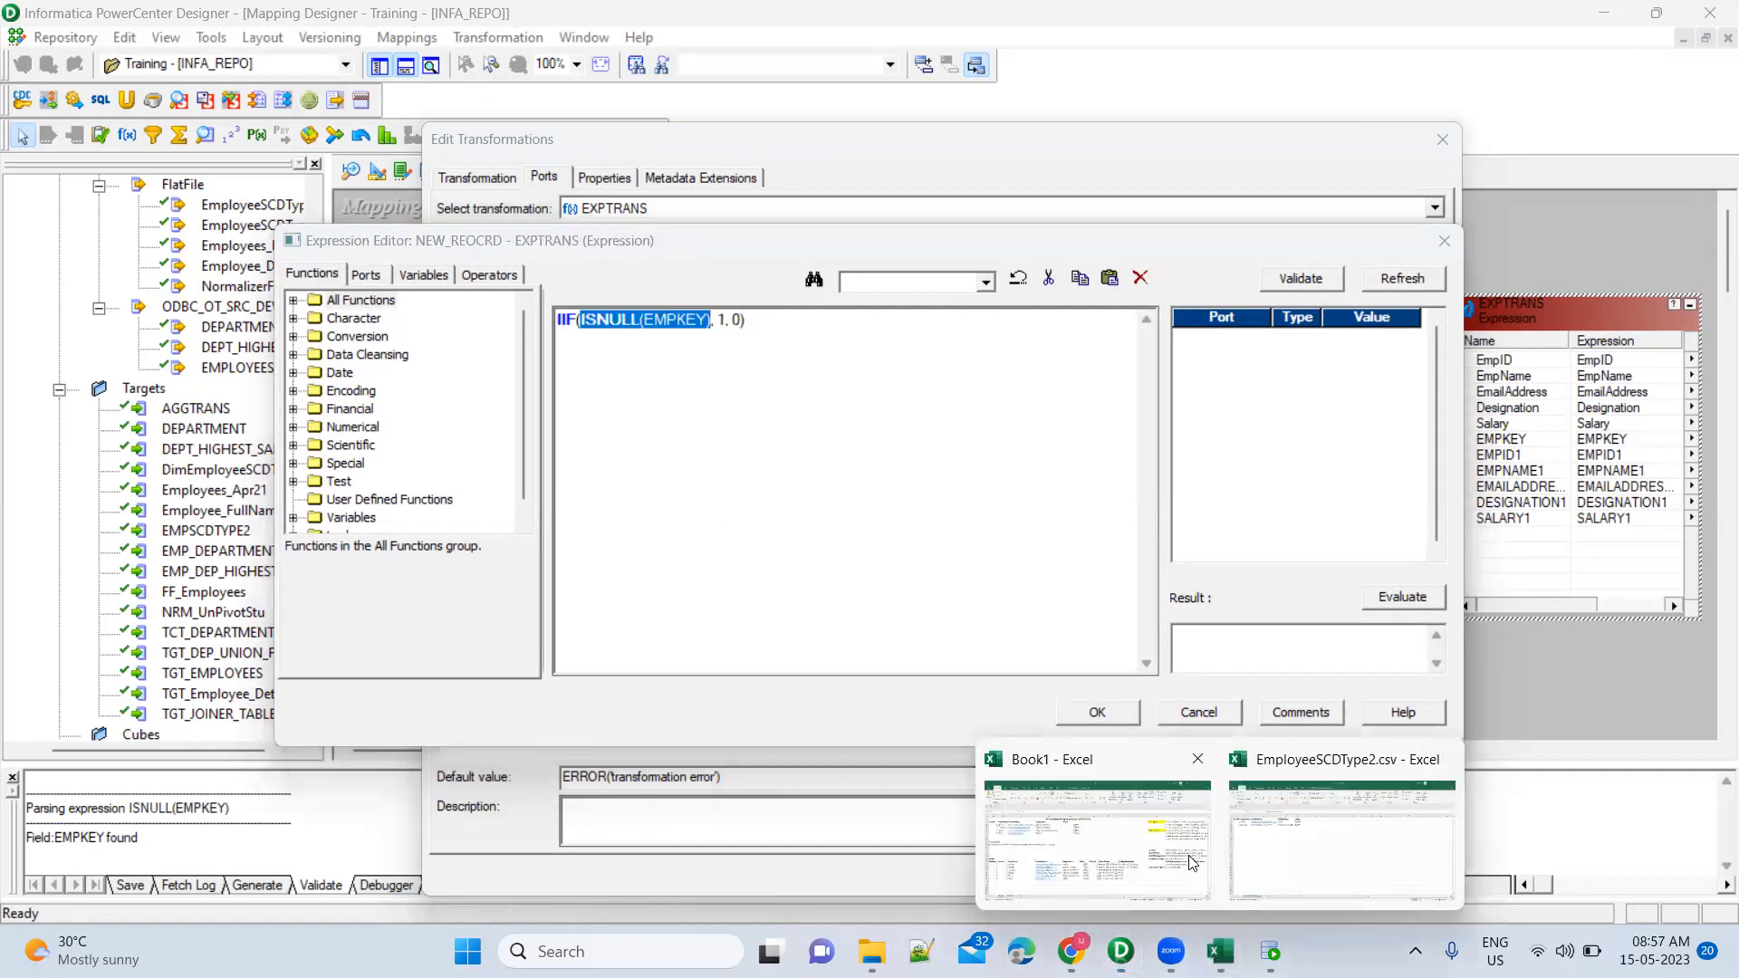
{"action": "left_click", "coordinate": [1192, 862]}
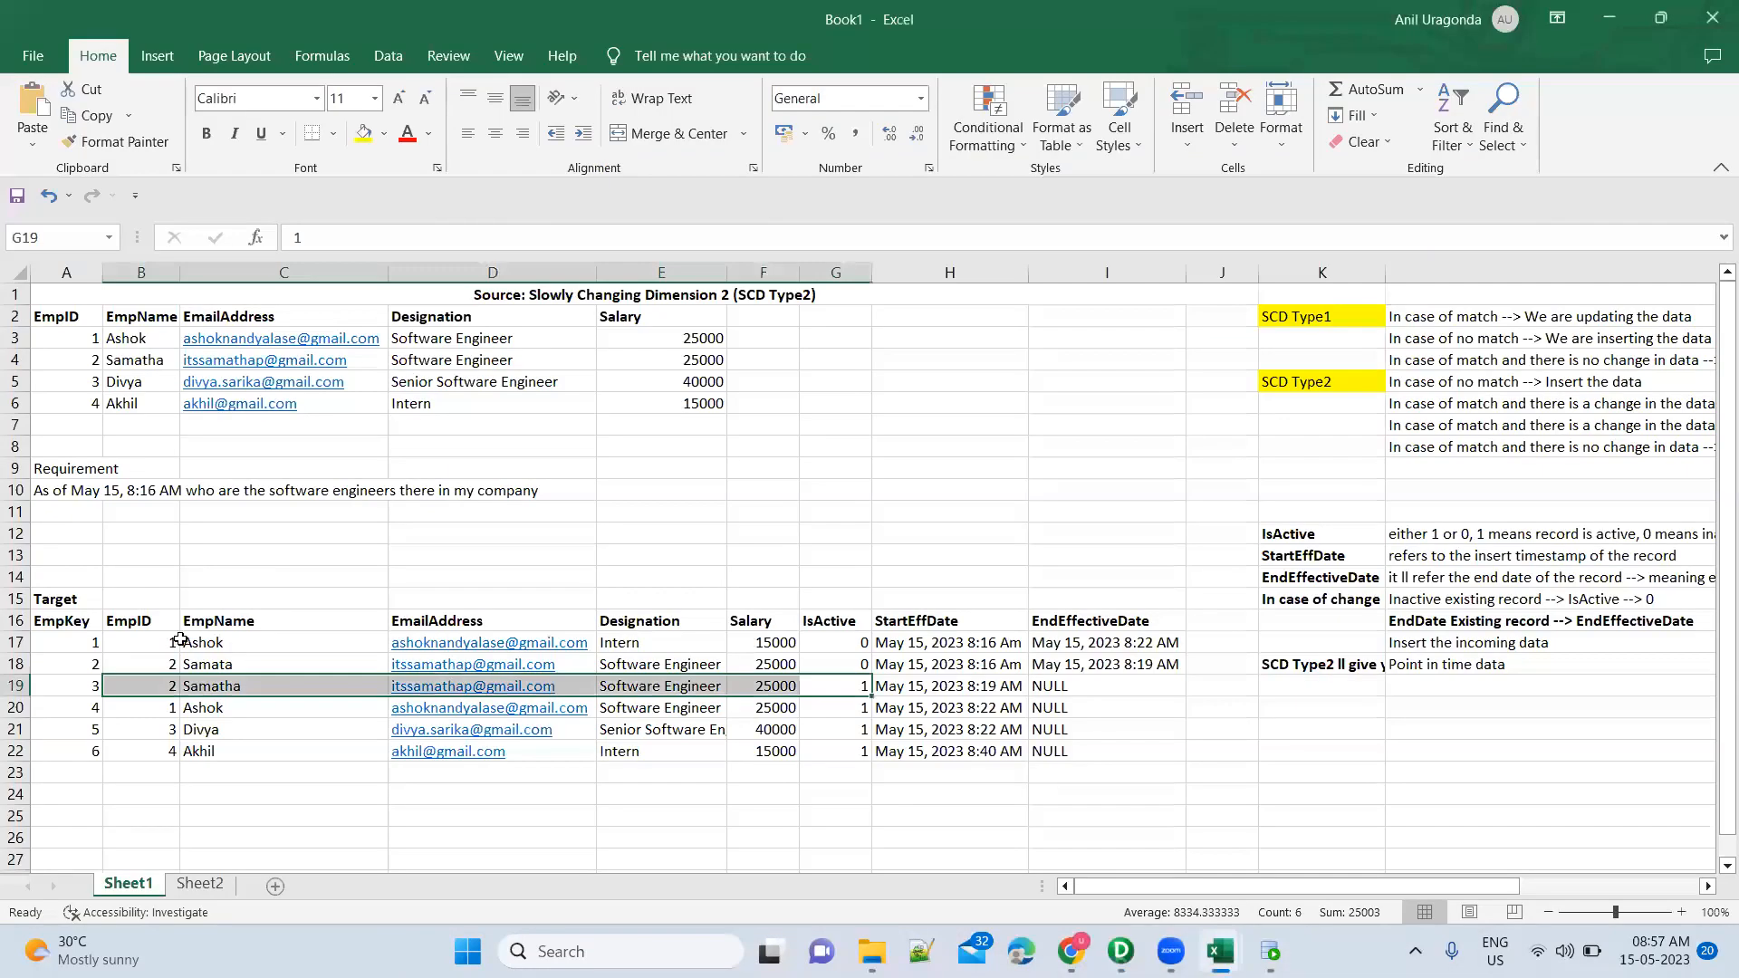
{"action": "left_click", "coordinate": [93, 640]}
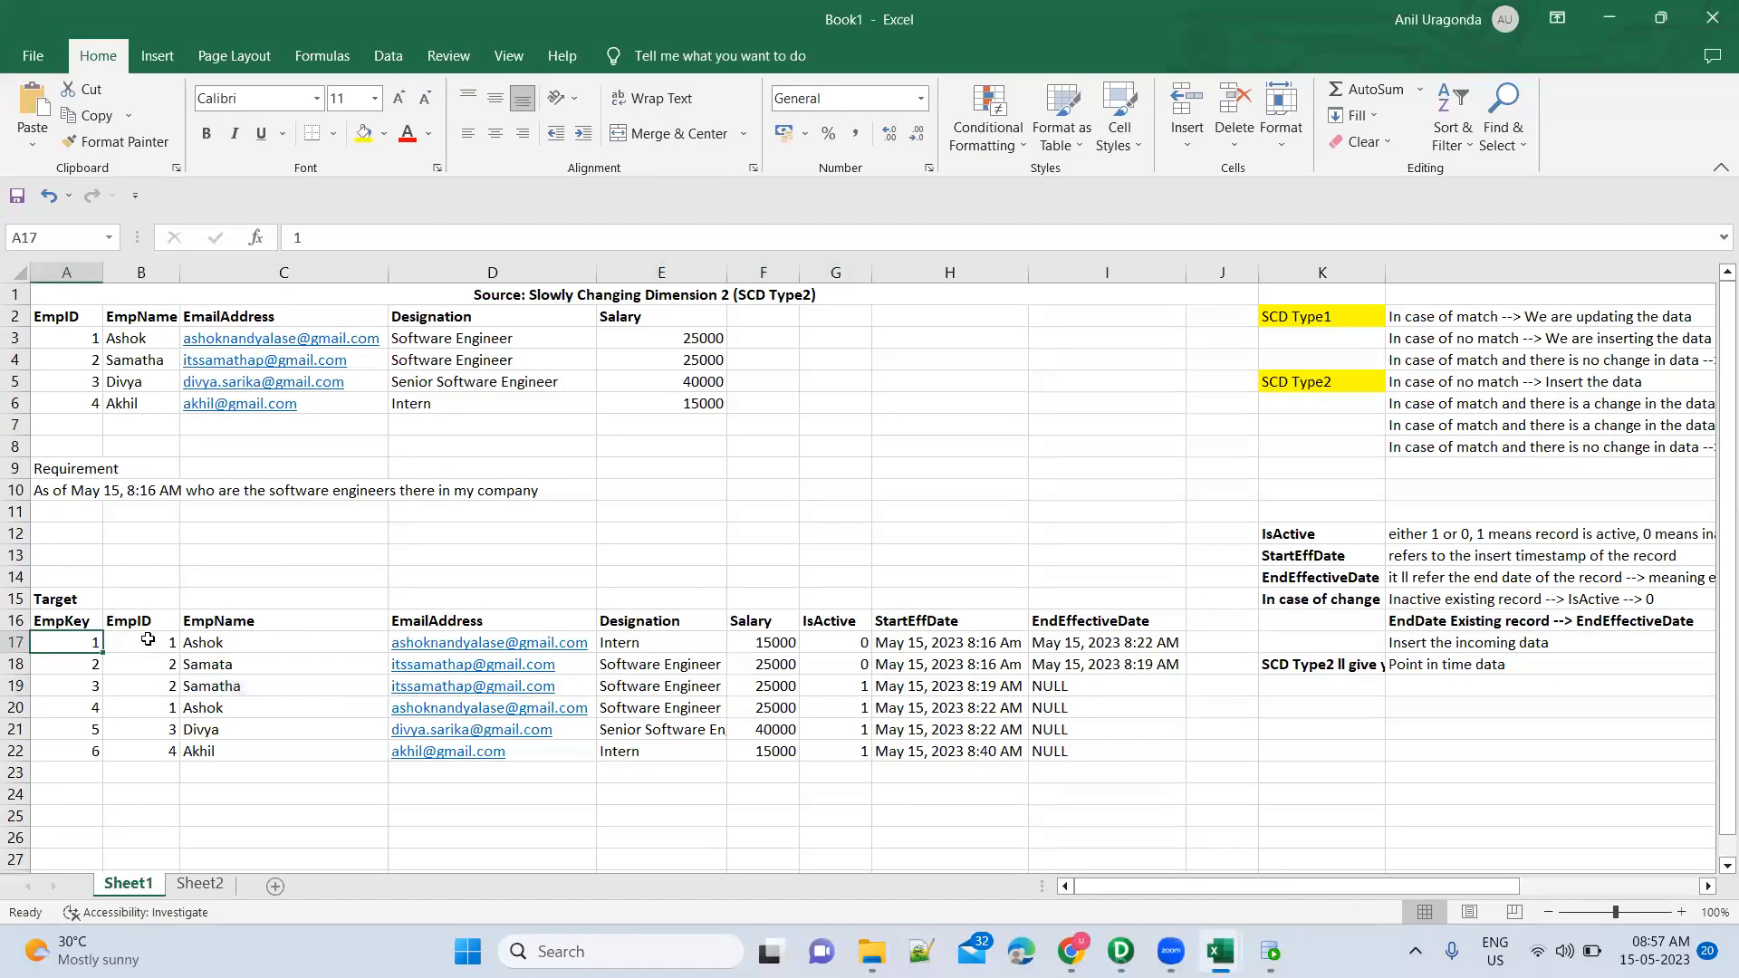
{"action": "left_click", "coordinate": [147, 641]}
{"action": "left_click", "coordinate": [83, 407]}
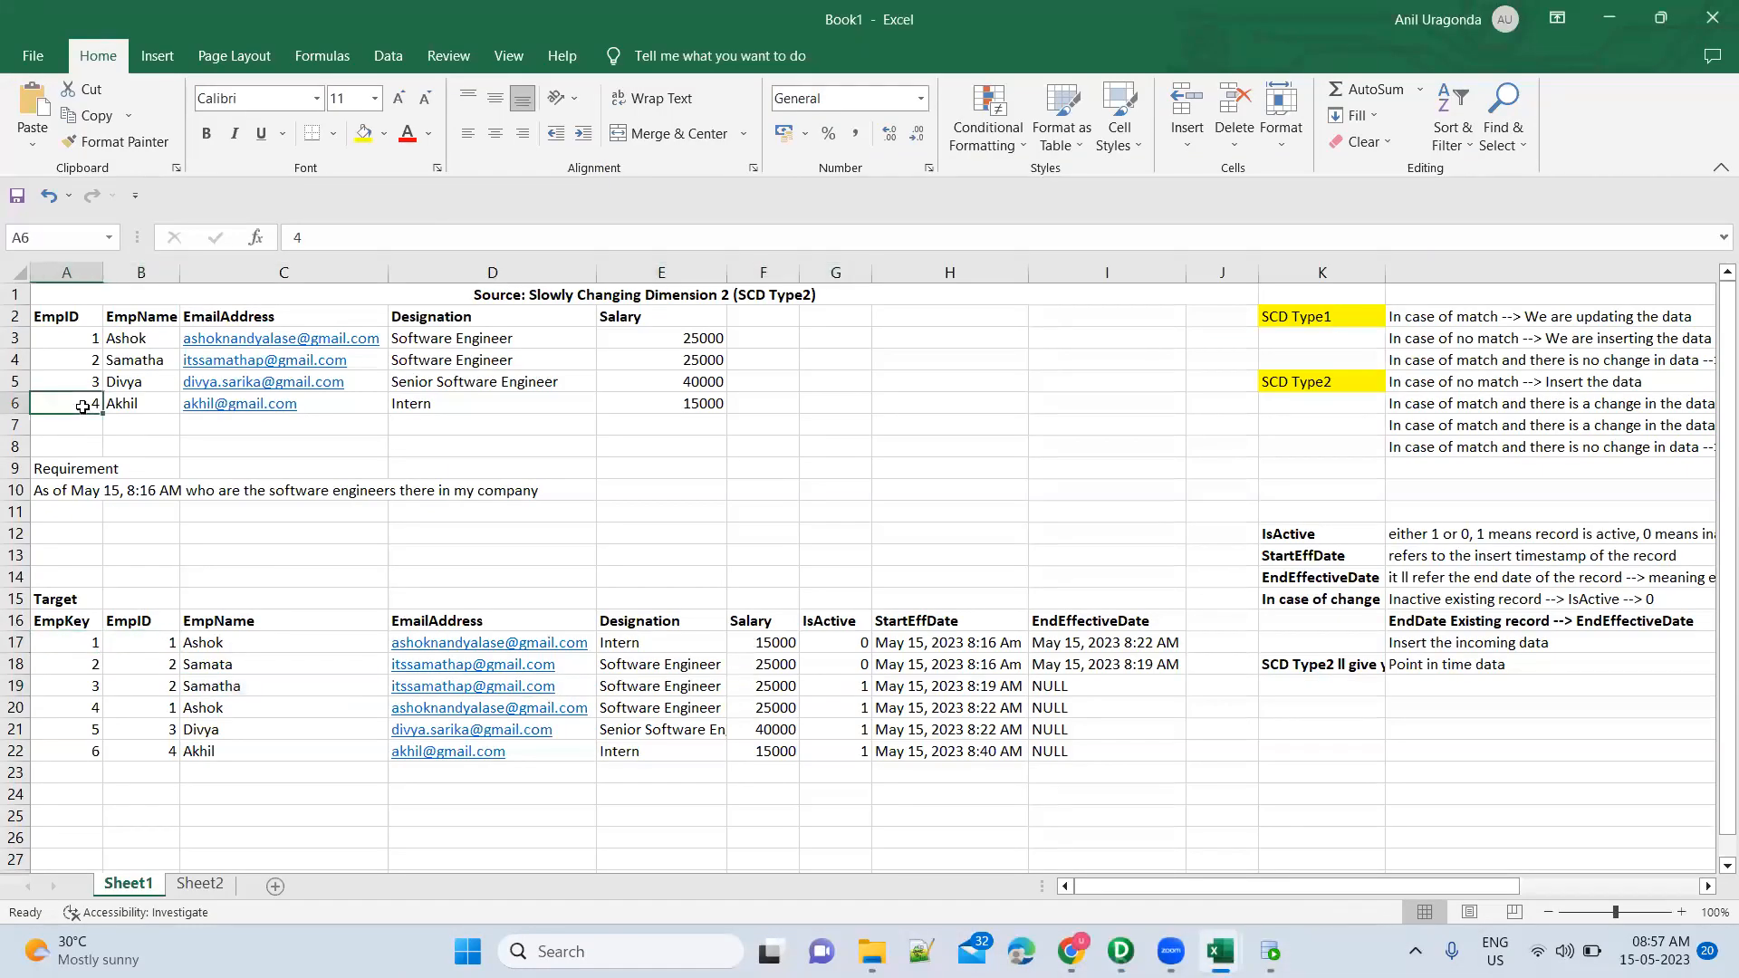
{"action": "left_click", "coordinate": [147, 746]}
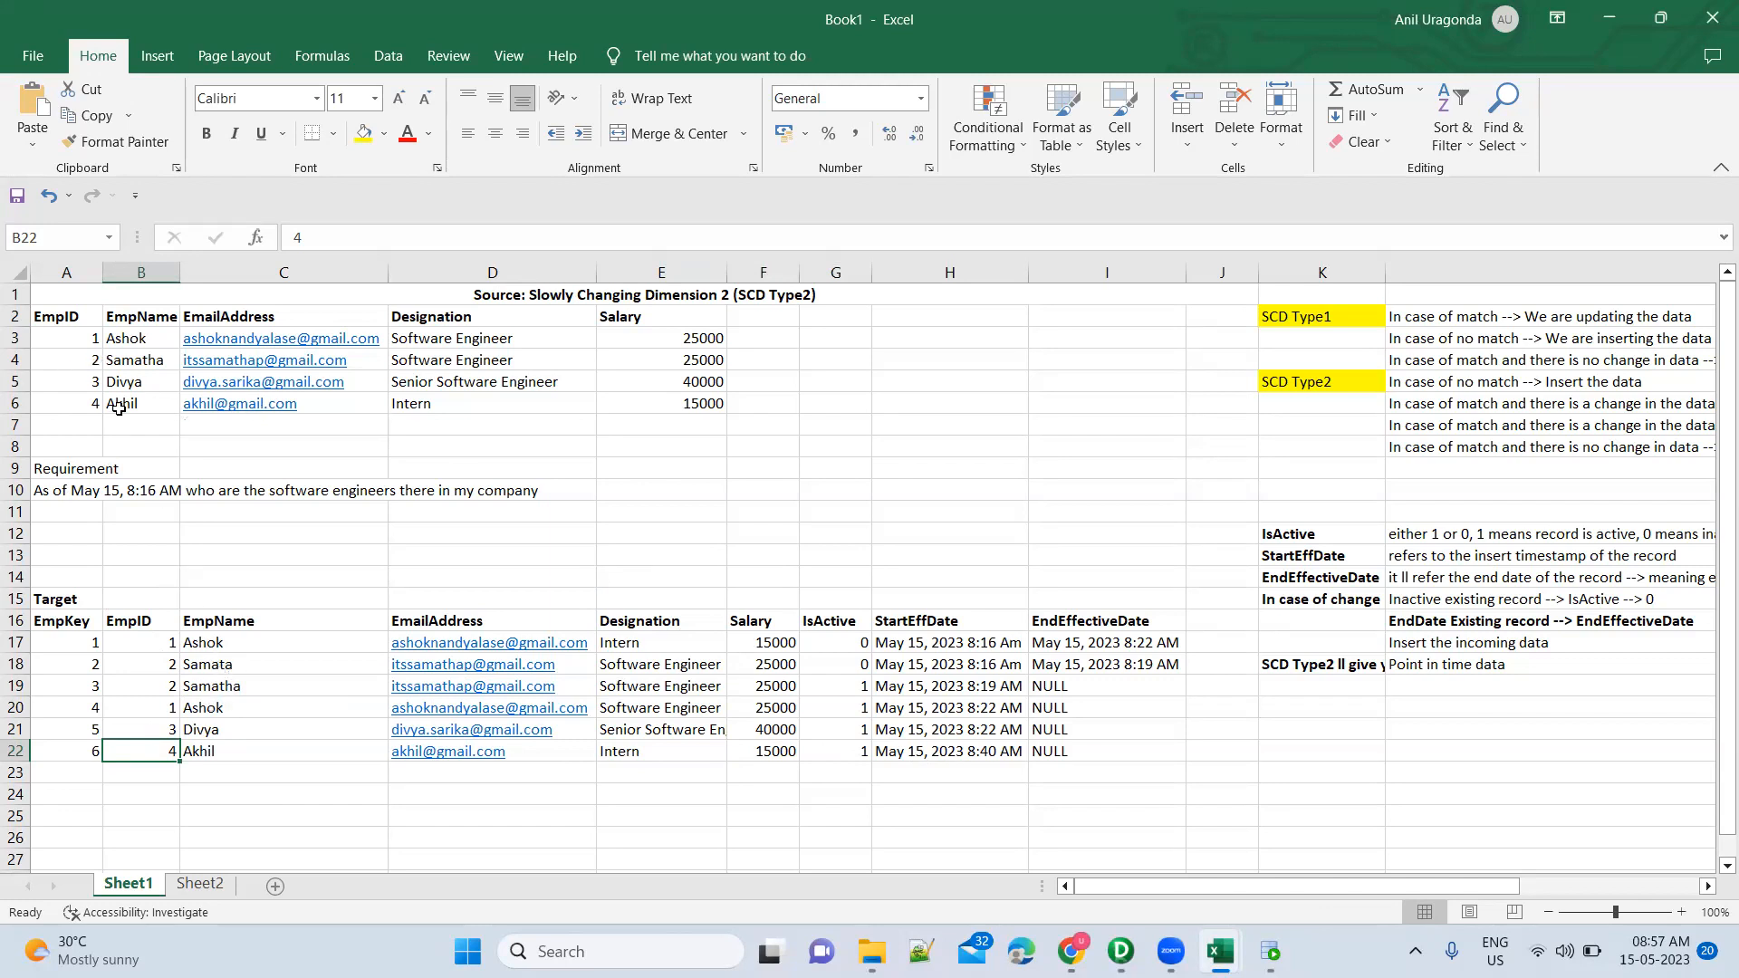
{"action": "left_click", "coordinate": [90, 400]}
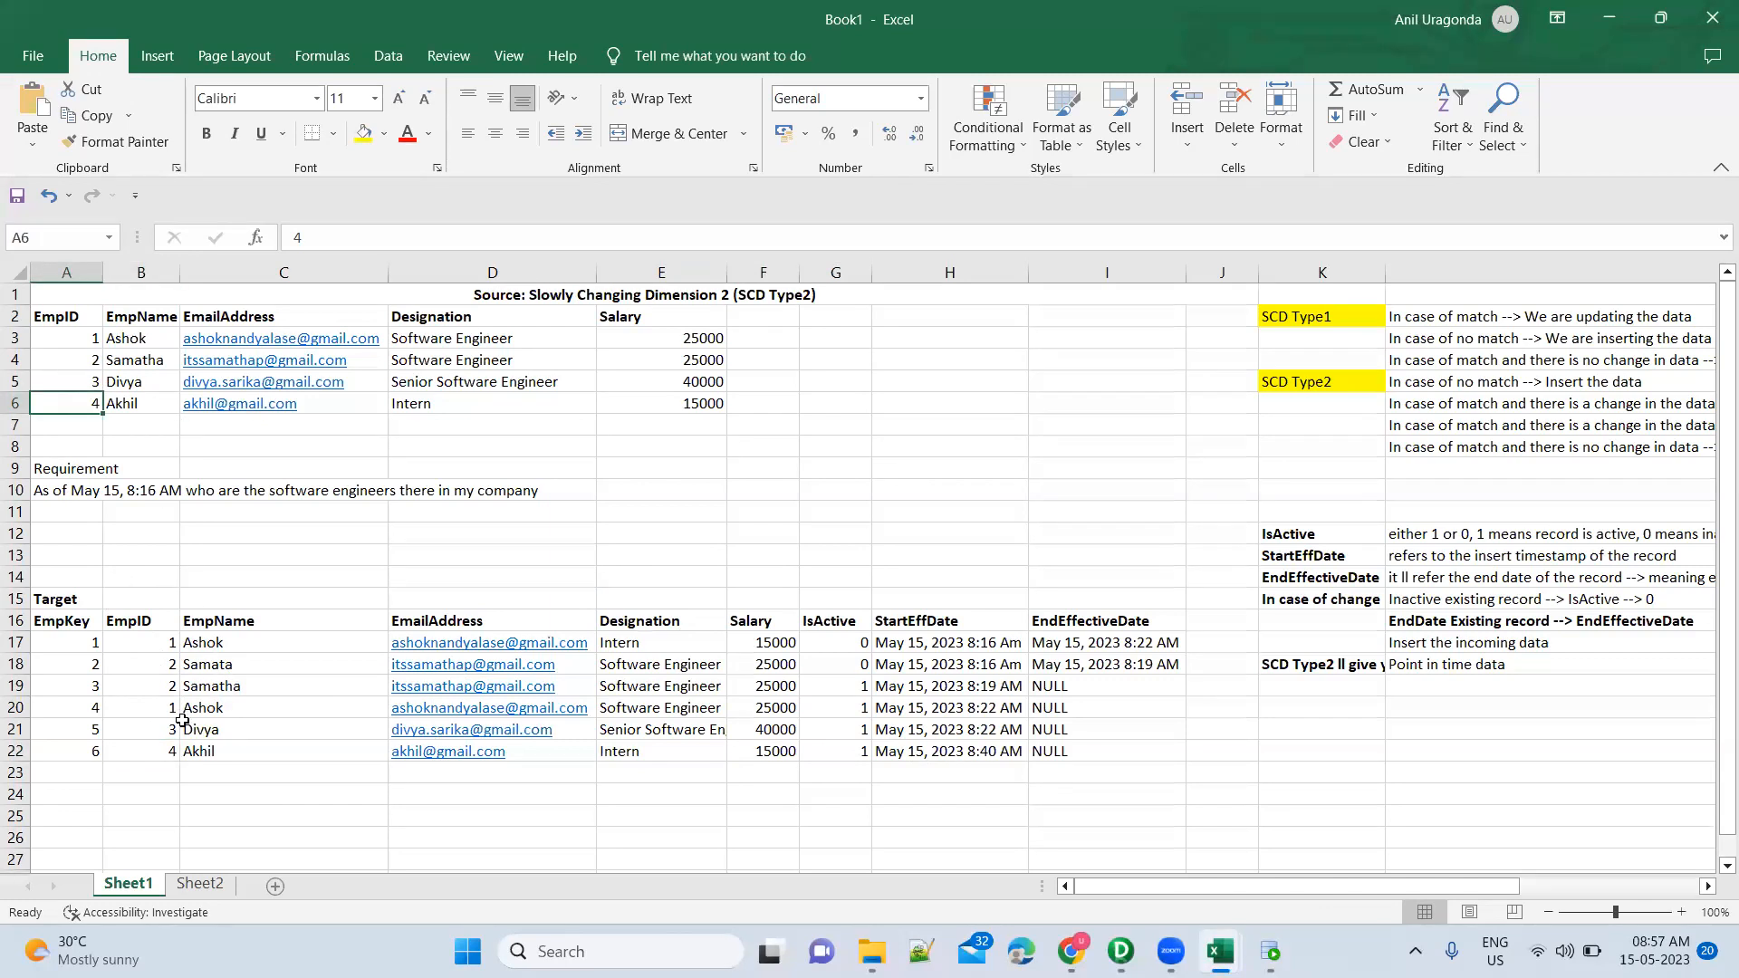
Enter EmpID 5 in the empty row below the source records and try NULL as its lookup result in F7
{"action": "left_click", "coordinate": [91, 427]}
{"action": "type", "text": "5"}
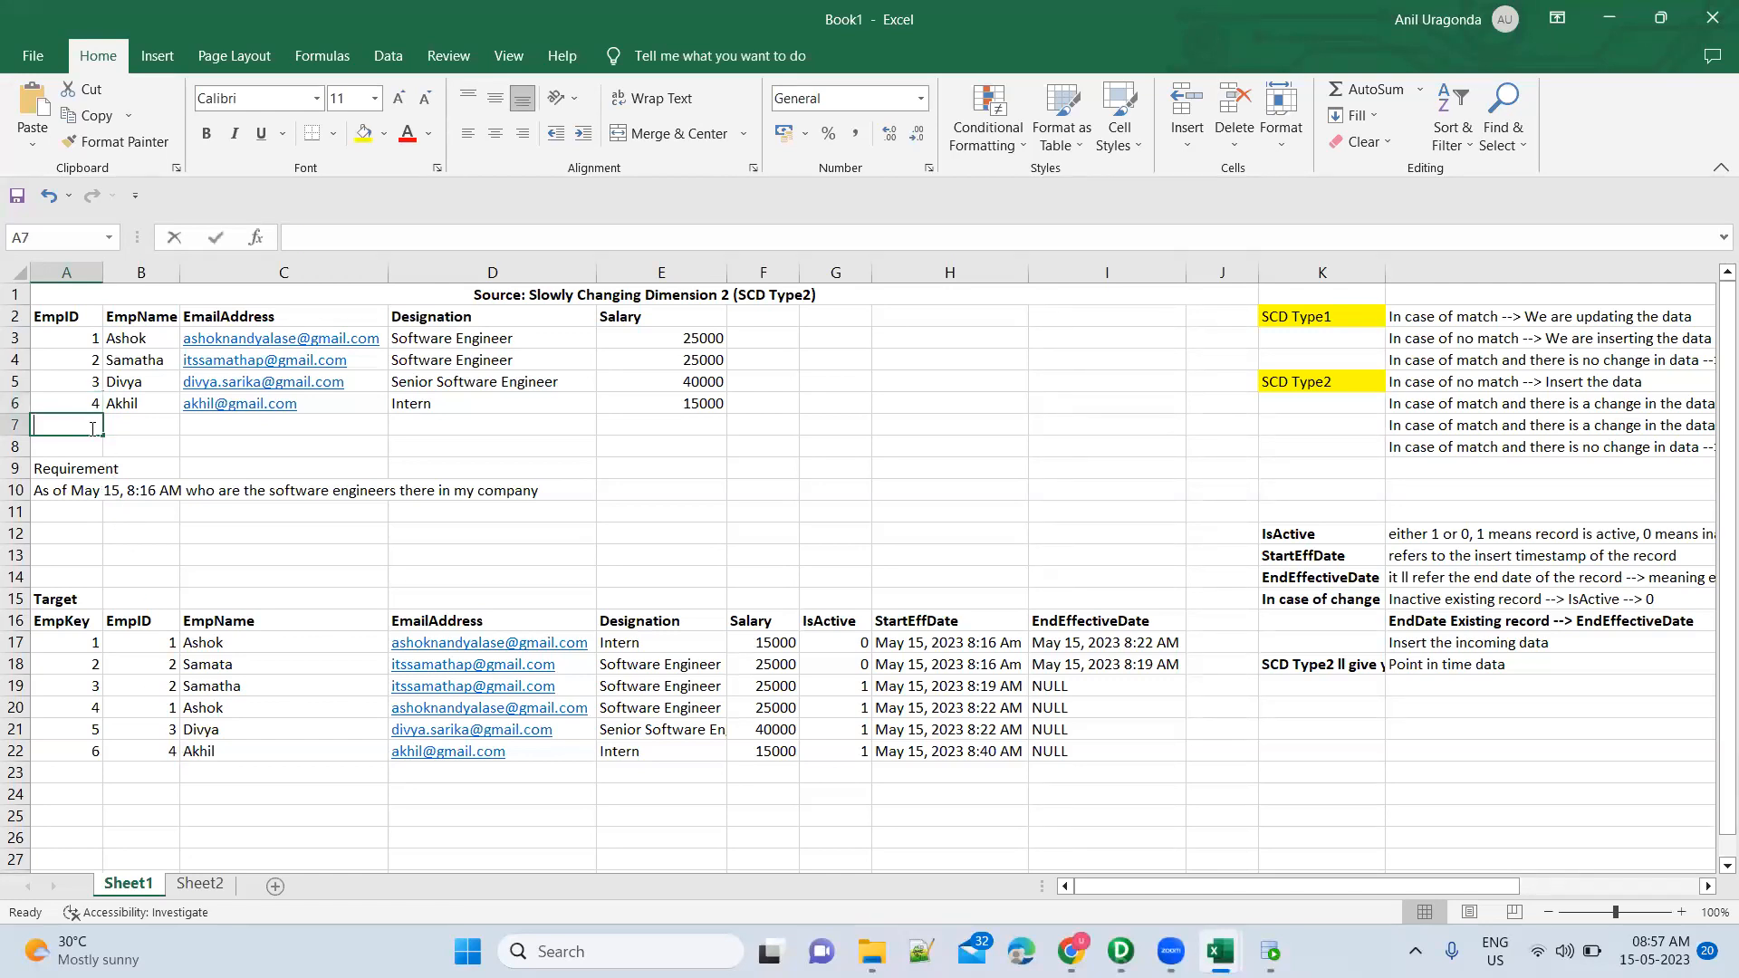
{"action": "key", "text": "Tab"}
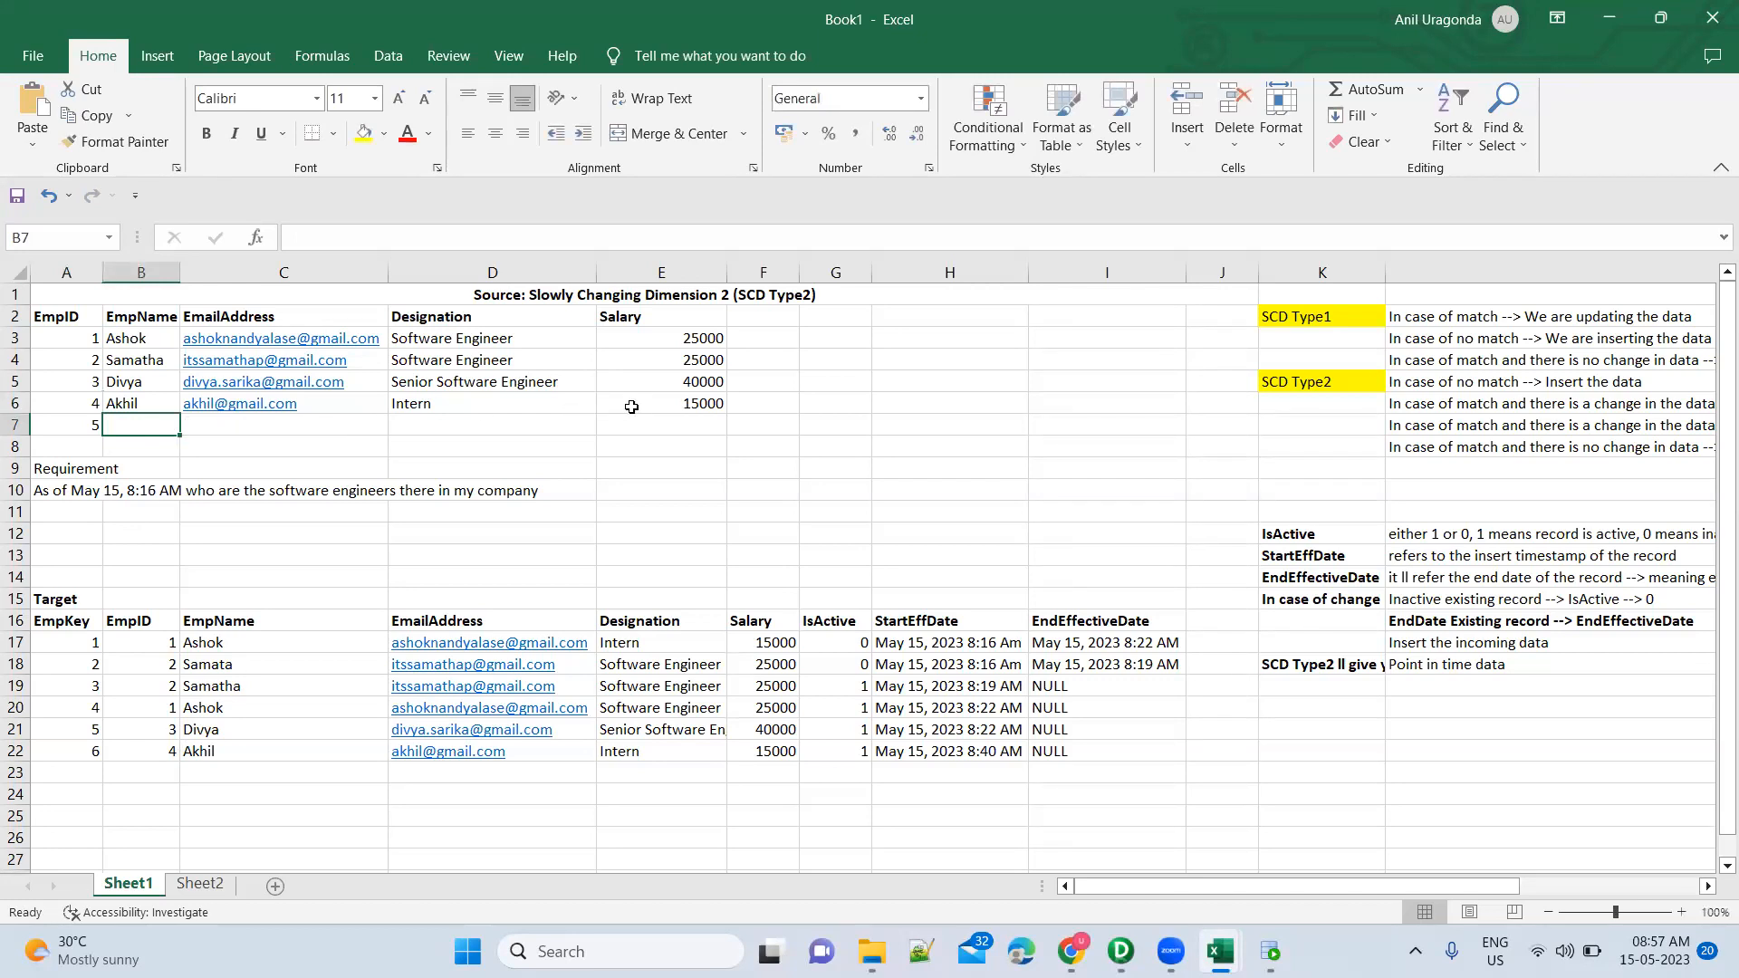
{"action": "left_click", "coordinate": [773, 425]}
{"action": "type", "text": "NULL"}
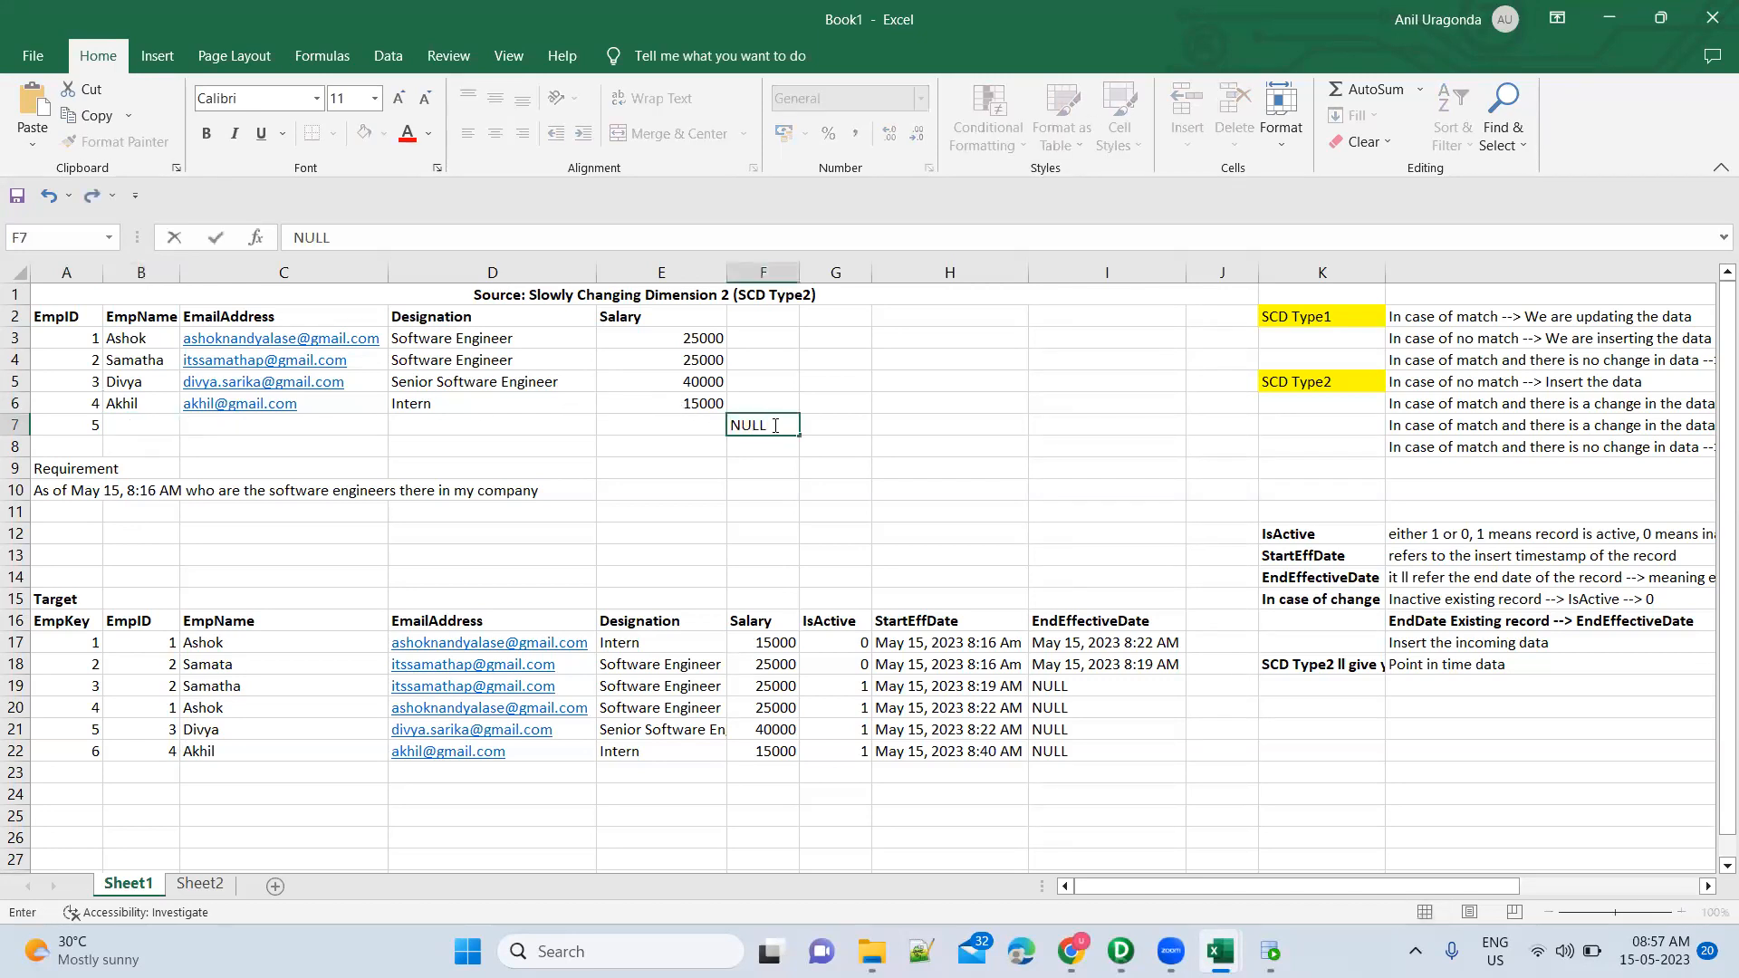
{"action": "key", "text": "Escape"}
Switch back to PowerCenter Designer, accept the NEW_REOCRD expression and make UPDATED_REC an output-only port
{"action": "key", "text": "alt+Tab"}
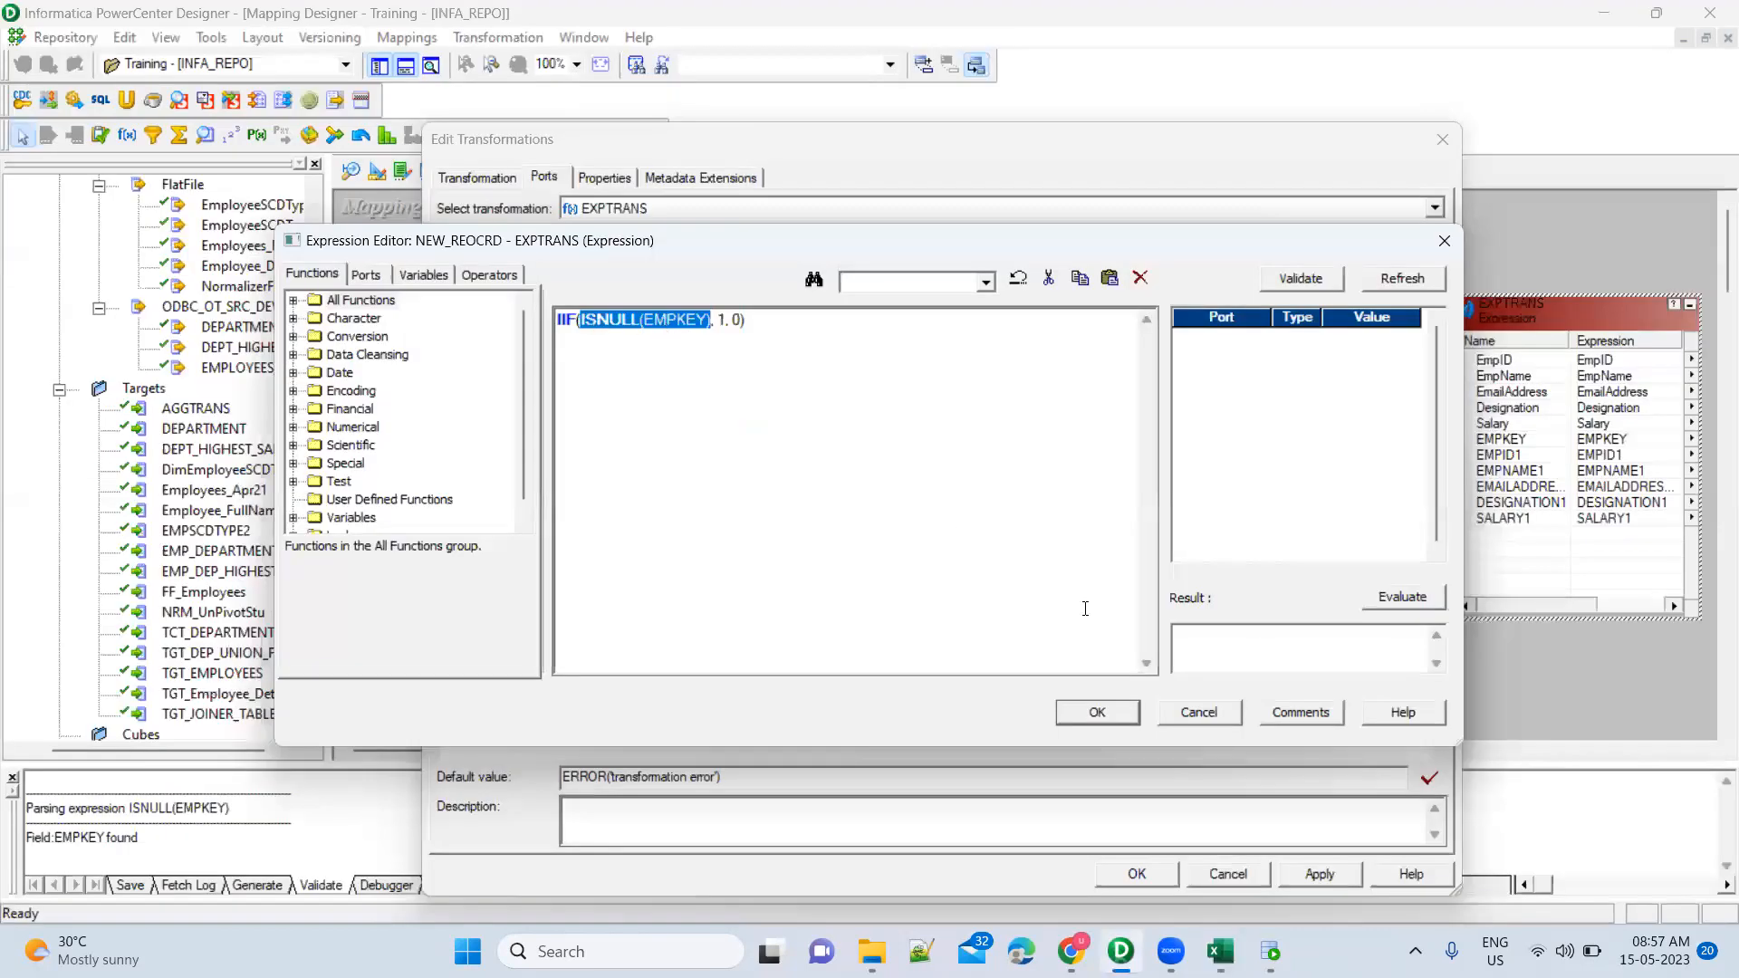
{"action": "left_click", "coordinate": [1118, 718]}
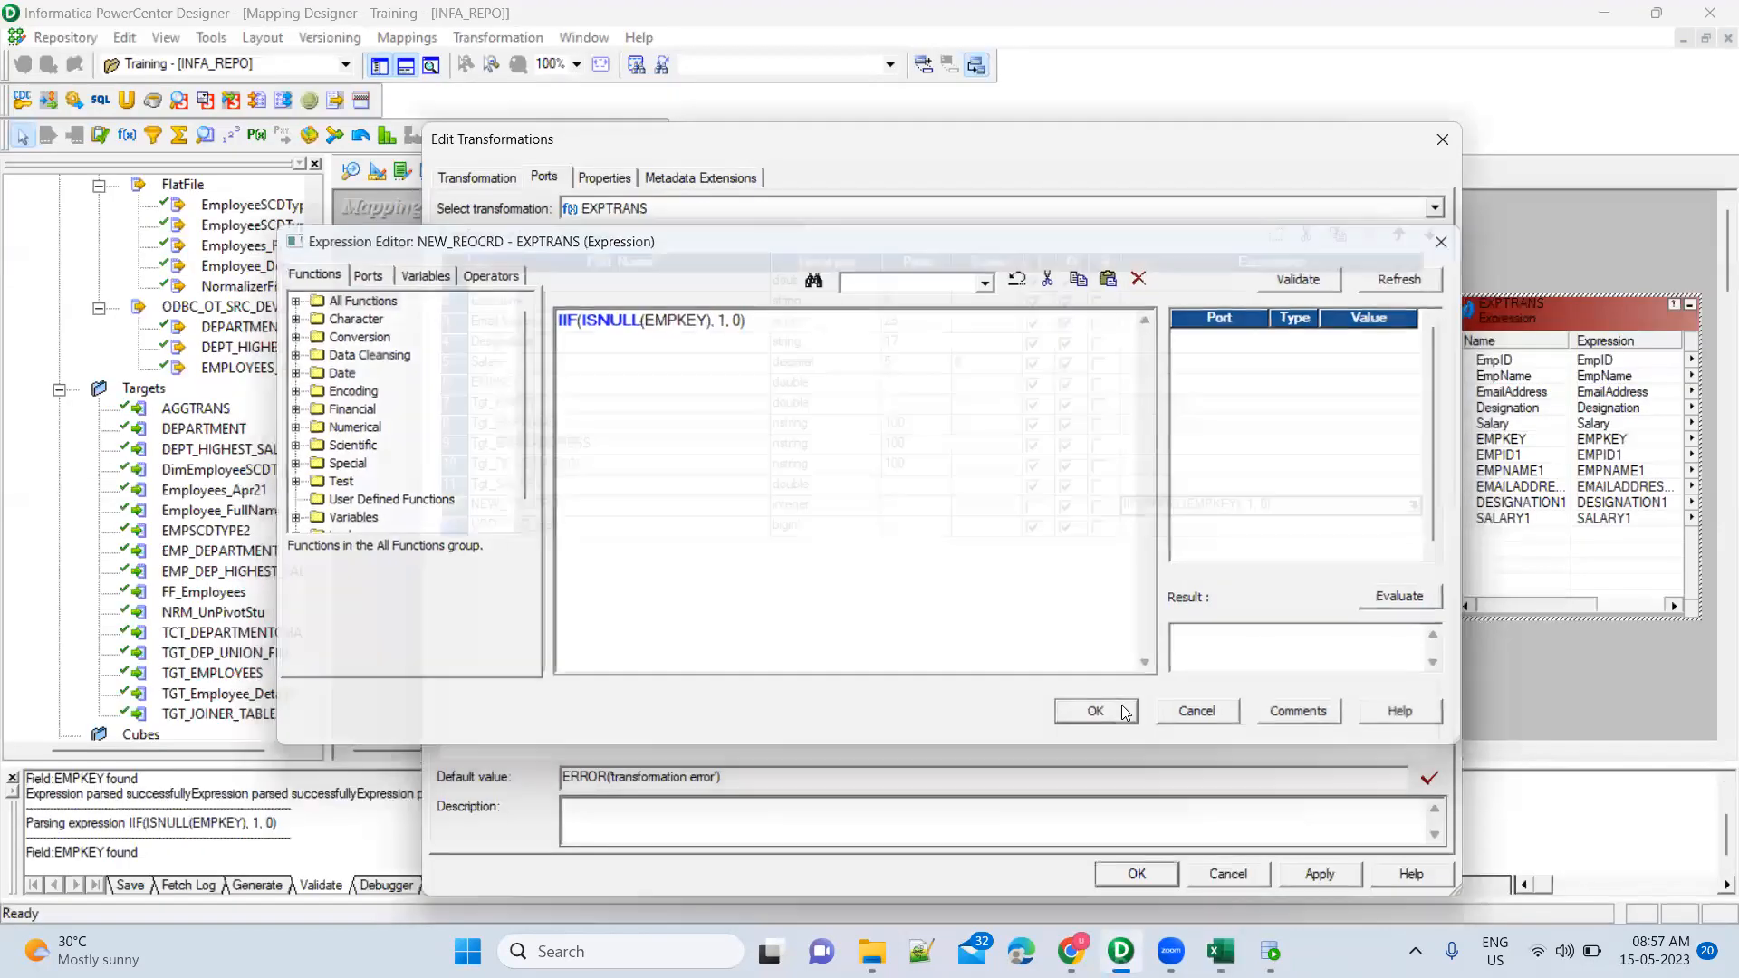
{"action": "left_click", "coordinate": [1032, 527]}
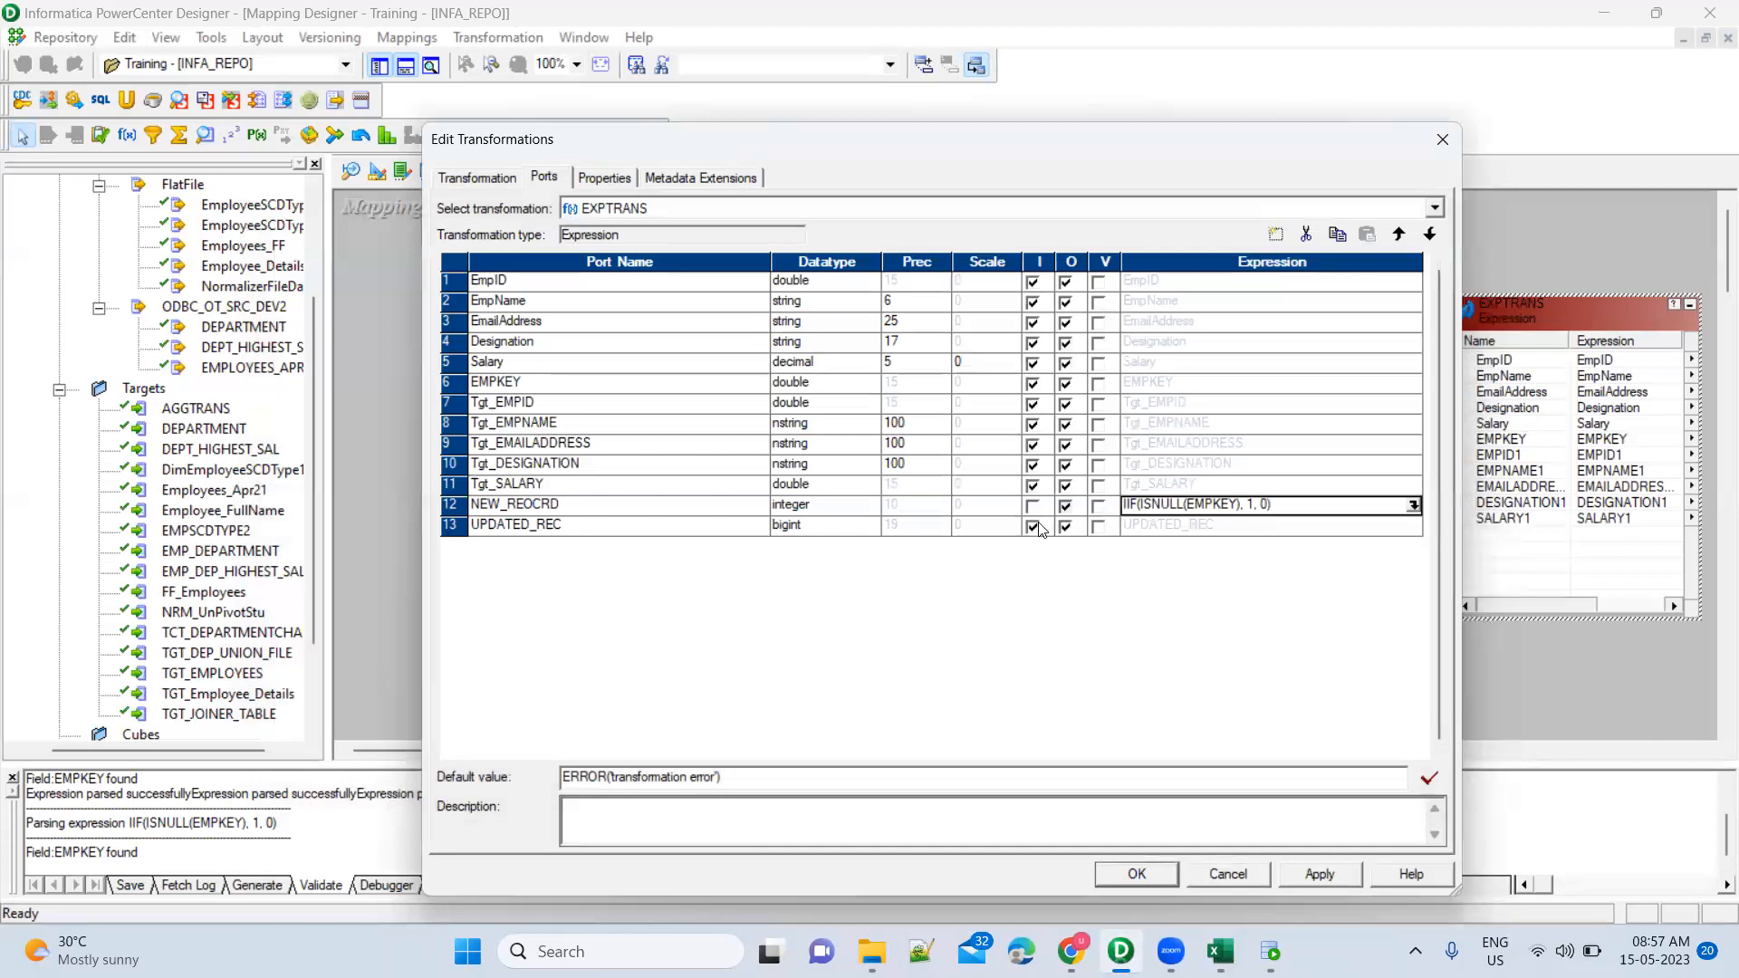
Replace the UPDATED_REC expression with a multi-line IIF draft using the placeholder condition Cond and the results 1 and 0
{"action": "left_click", "coordinate": [1415, 526]}
{"action": "left_click", "coordinate": [1414, 526]}
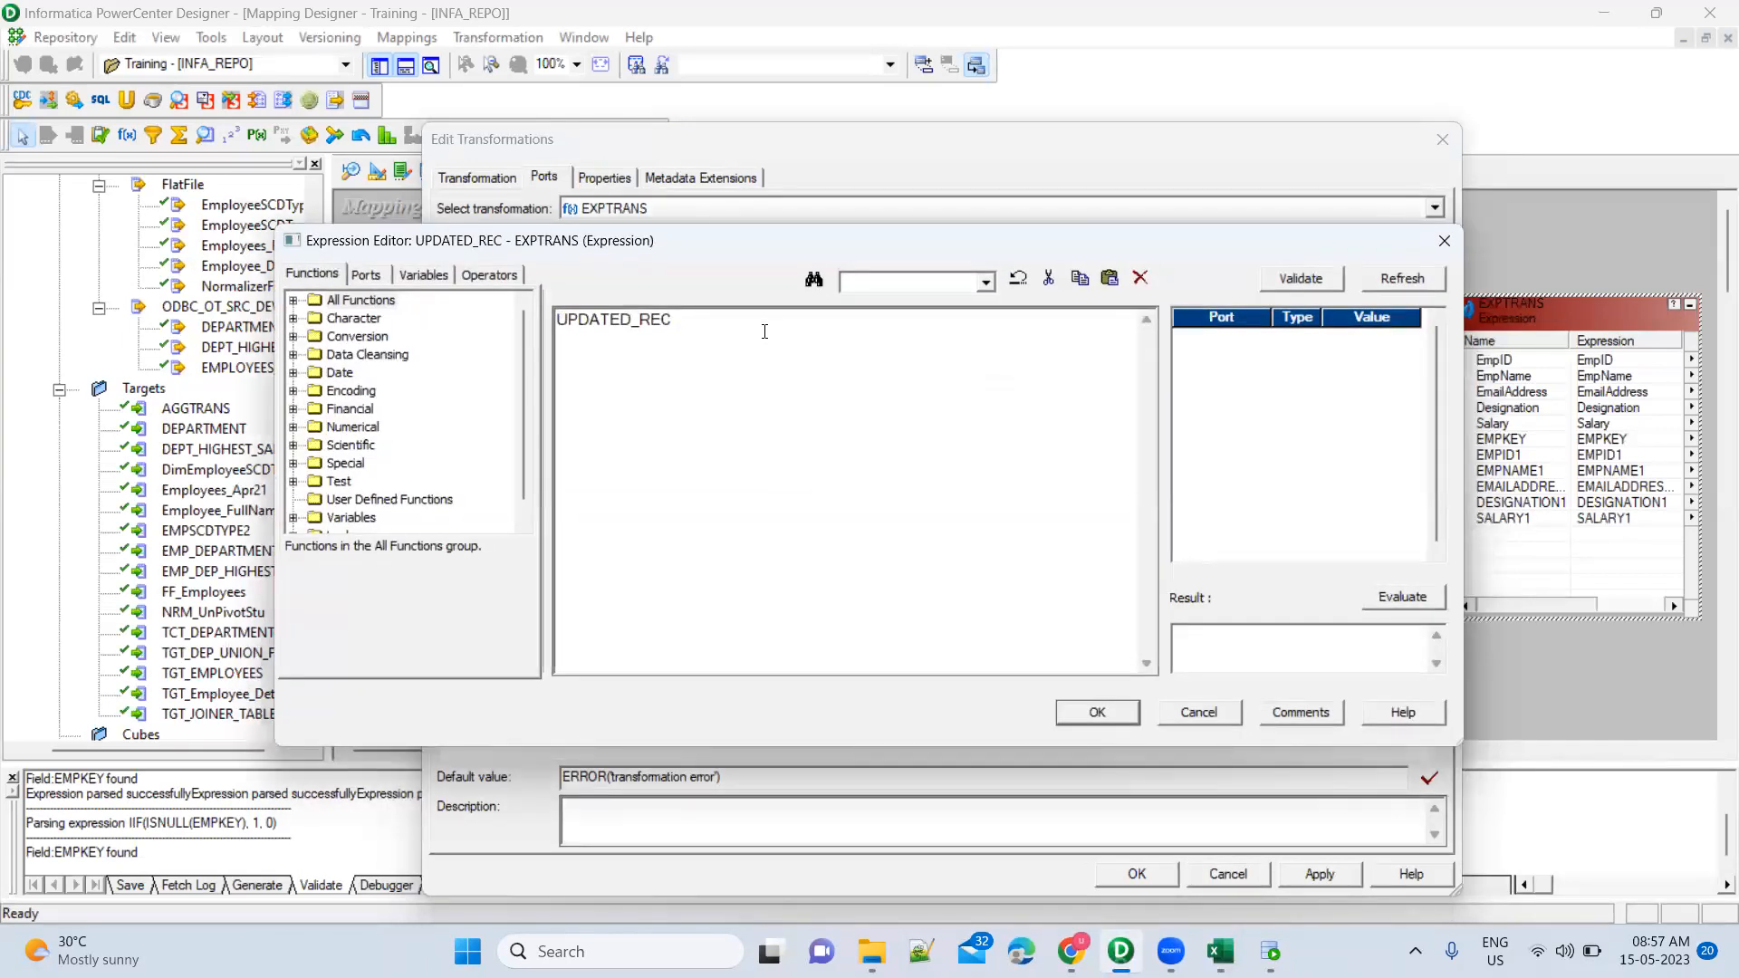
{"action": "key", "text": "ctrl+a"}
{"action": "type", "text": "IFF()"}
{"action": "key", "text": "BackSpace"}
{"action": "key", "text": "BackSpace"}
{"action": "key", "text": "BackSpace"}
{"action": "key", "text": "BackSpace"}
{"action": "key", "text": "BackSpace"}
{"action": "type", "text": "IIF()"}
{"action": "key", "text": "Left"}
{"action": "key", "text": "Return"}
{"action": "key", "text": "Return"}
{"action": "key", "text": "Return"}
{"action": "key", "text": "Up"}
{"action": "key", "text": "Up"}
{"action": "type", "text": "Cond"}
{"action": "key", "text": "Return"}
{"action": "type", "text": ",1"}
{"action": "key", "text": "Return"}
{"action": "type", "text": ",0"}
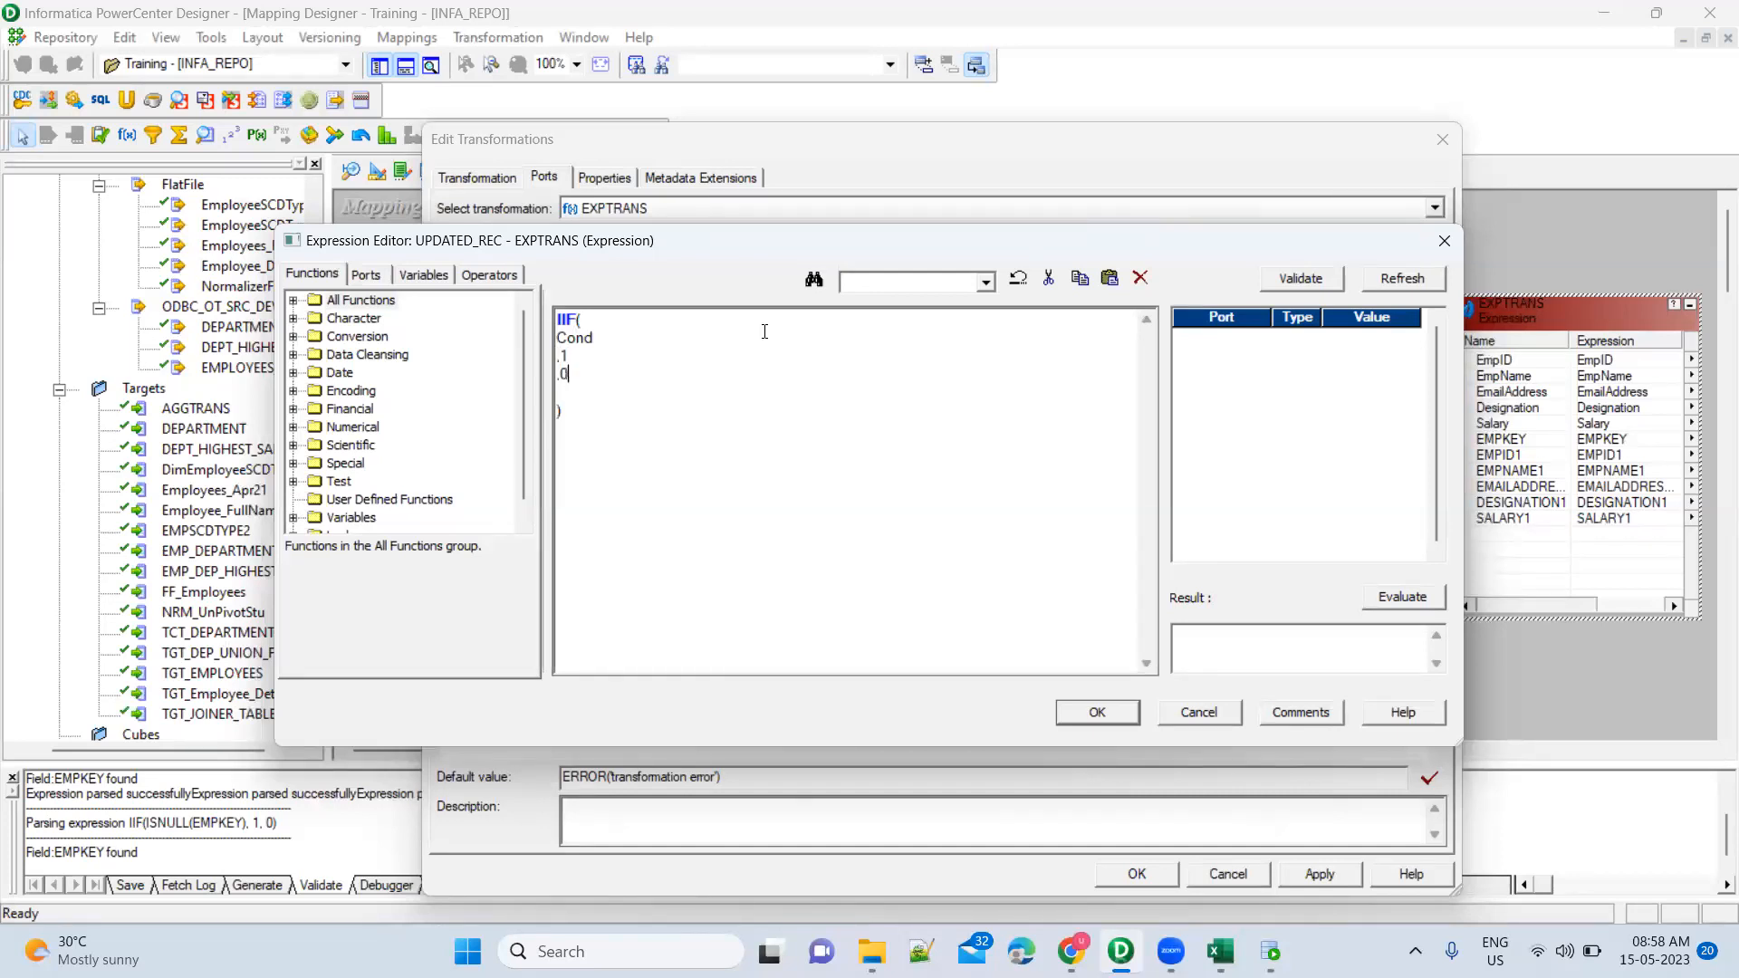
Replace the Cond placeholder in the UPDATED_REC expression with NOT ISNULL(EMPKEY)
{"action": "key", "text": "shift+End"}
{"action": "type", "text": "NOT ISNULL()"}
{"action": "left_click", "coordinate": [364, 277]}
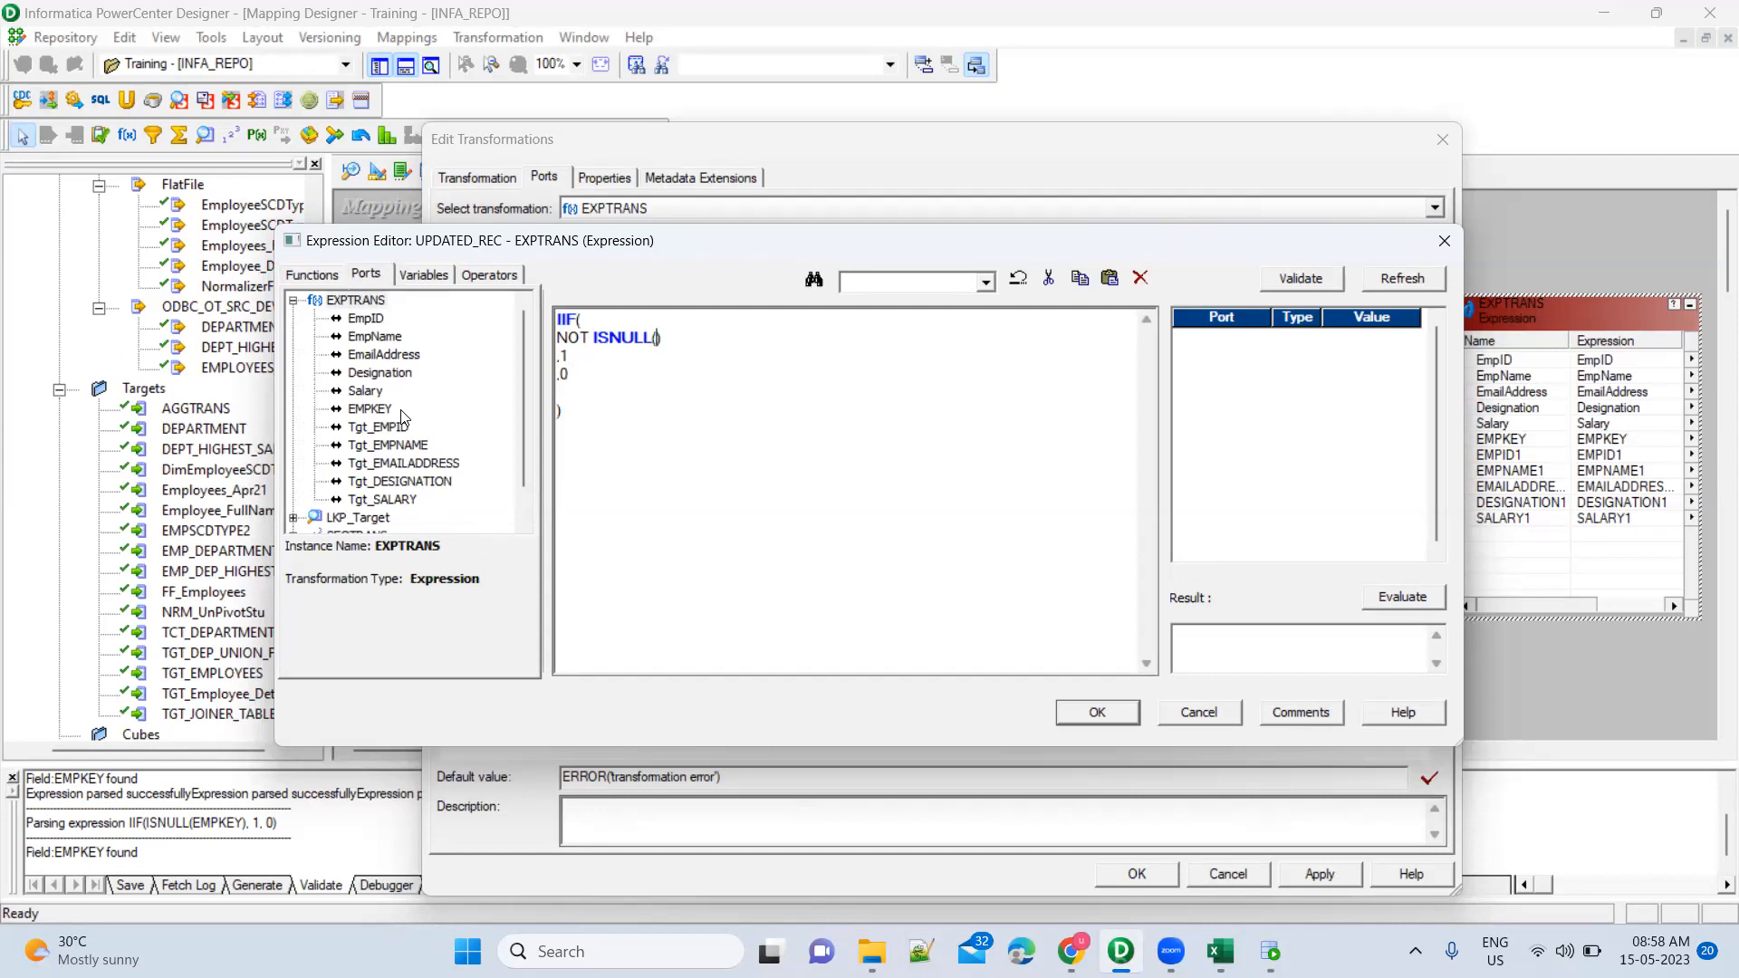
{"action": "double_click", "coordinate": [384, 410]}
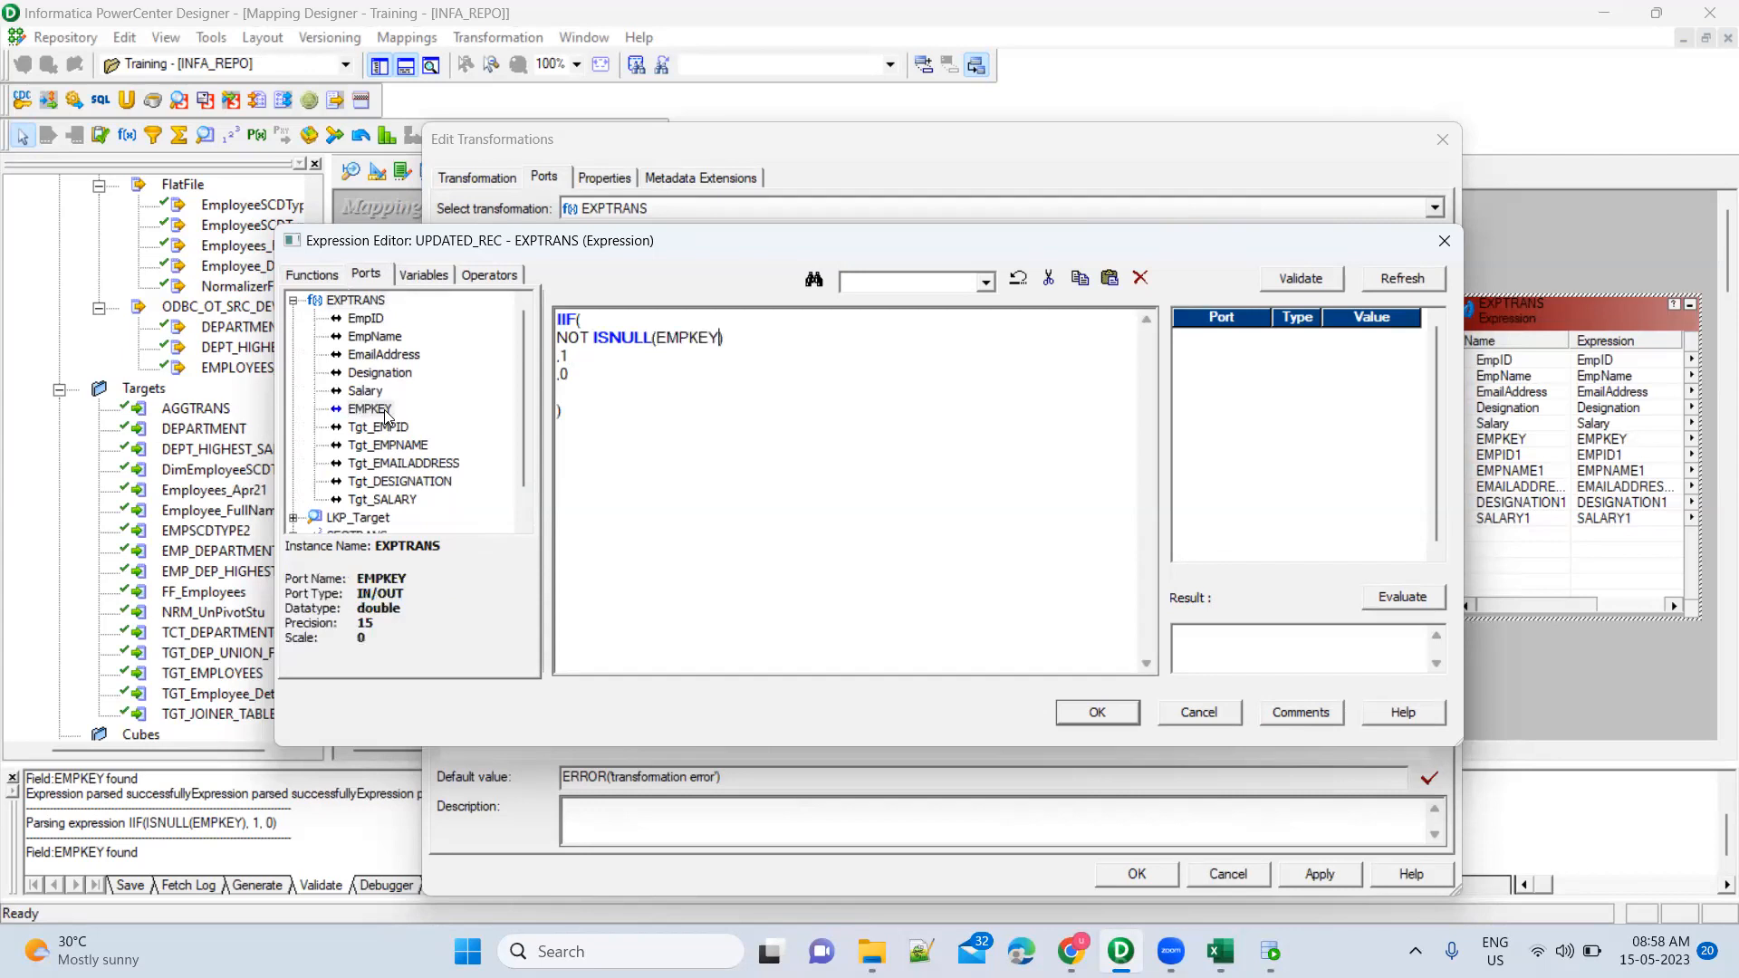
Add a parenthesised AND group below the null check, starting with the comparison EmpName <> Tgt_EMPNAME
{"action": "key", "text": "Return"}
{"action": "type", "text": "AND ()"}
{"action": "key", "text": "Return"}
{"action": "key", "text": "Return"}
{"action": "double_click", "coordinate": [375, 336]}
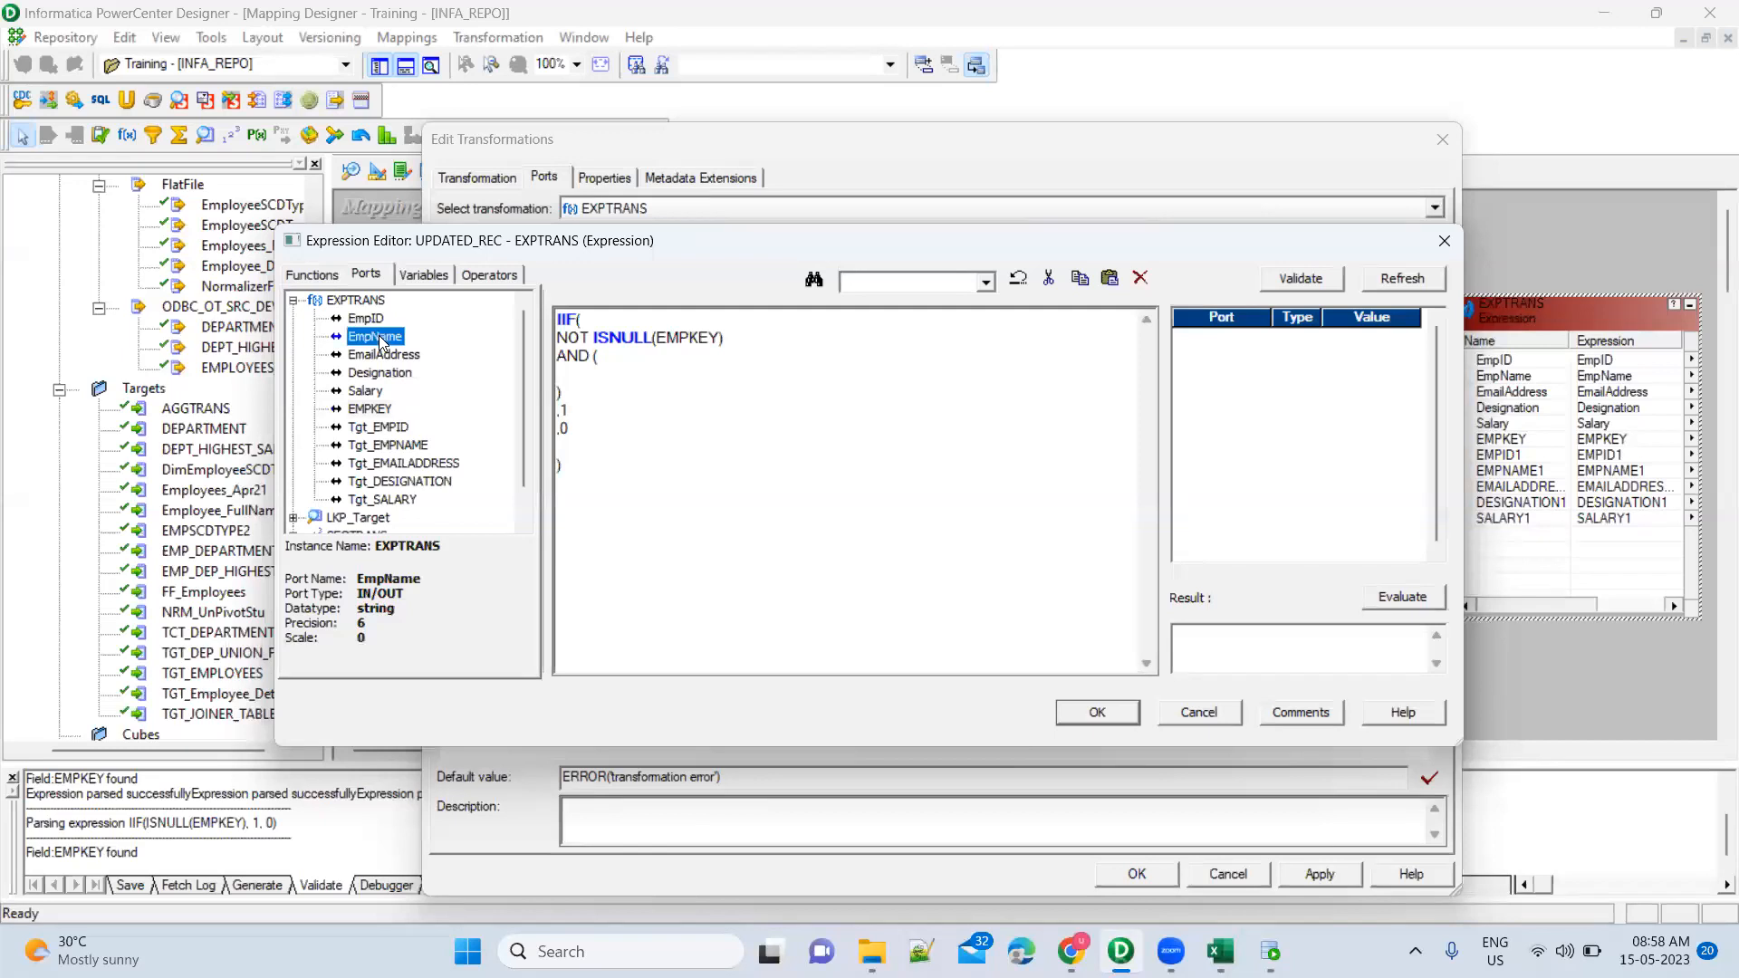
{"action": "type", "text": "<>"}
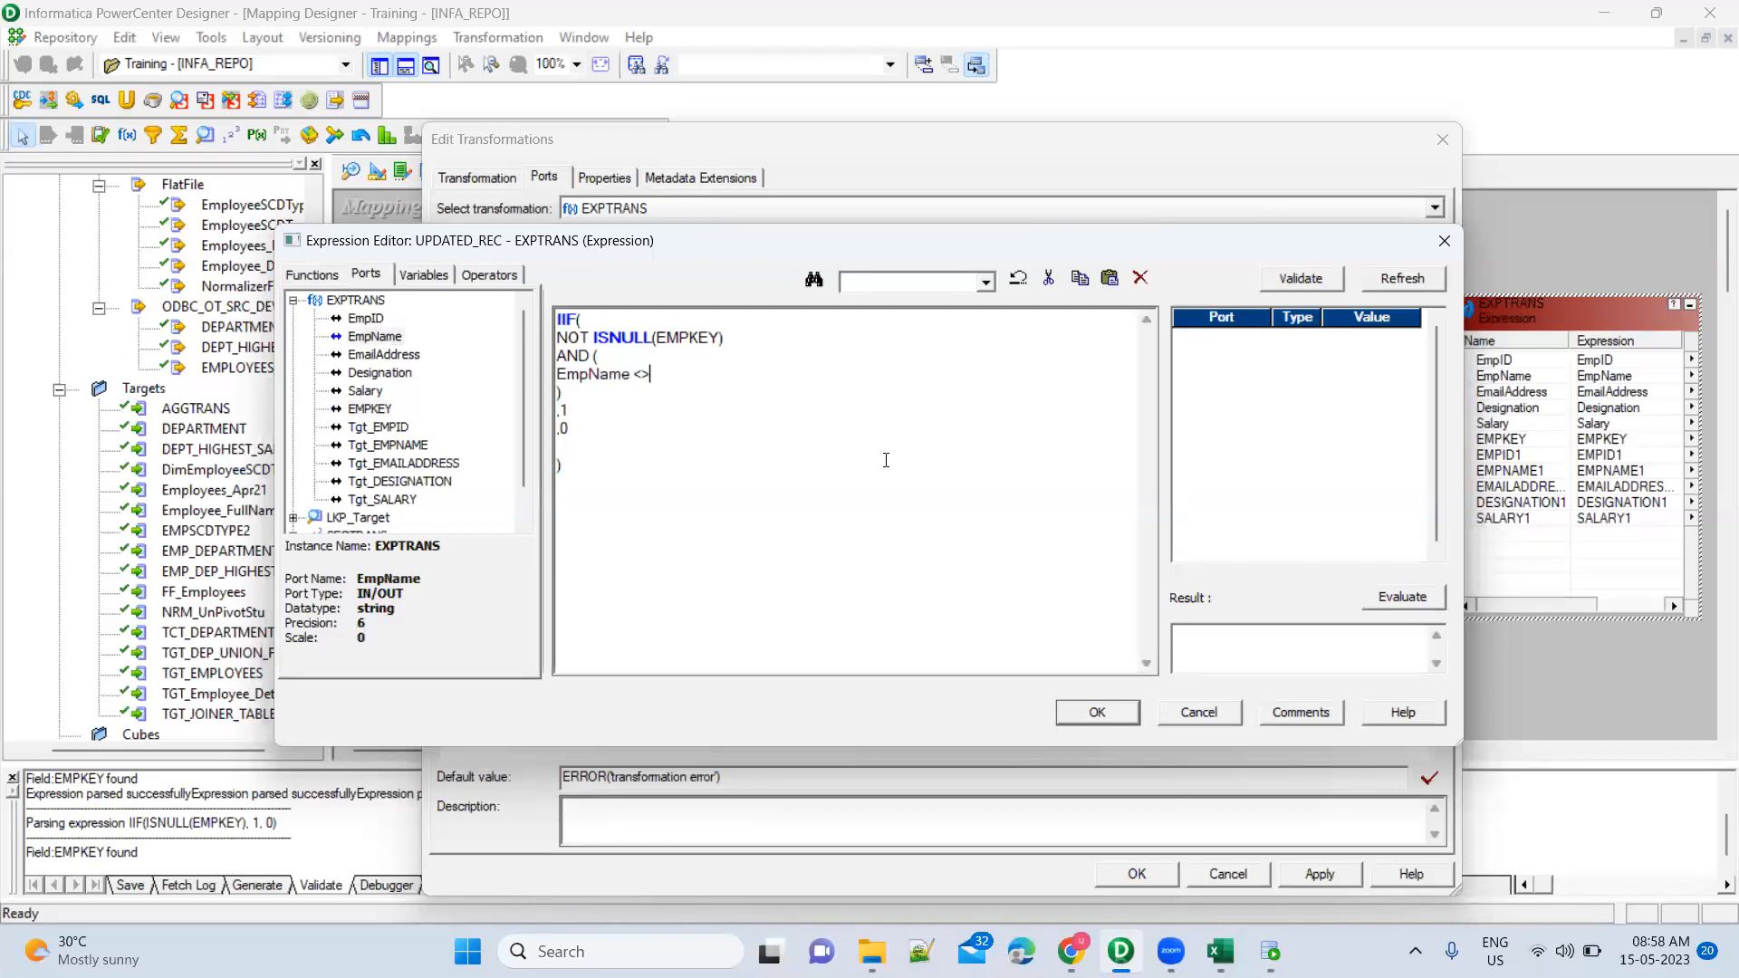
{"action": "double_click", "coordinate": [403, 445]}
Extend the group with the comparison OR EmailAddress <> Tgt_EMAILADDRESS on its own line
{"action": "key", "text": "Return"}
{"action": "type", "text": "OR"}
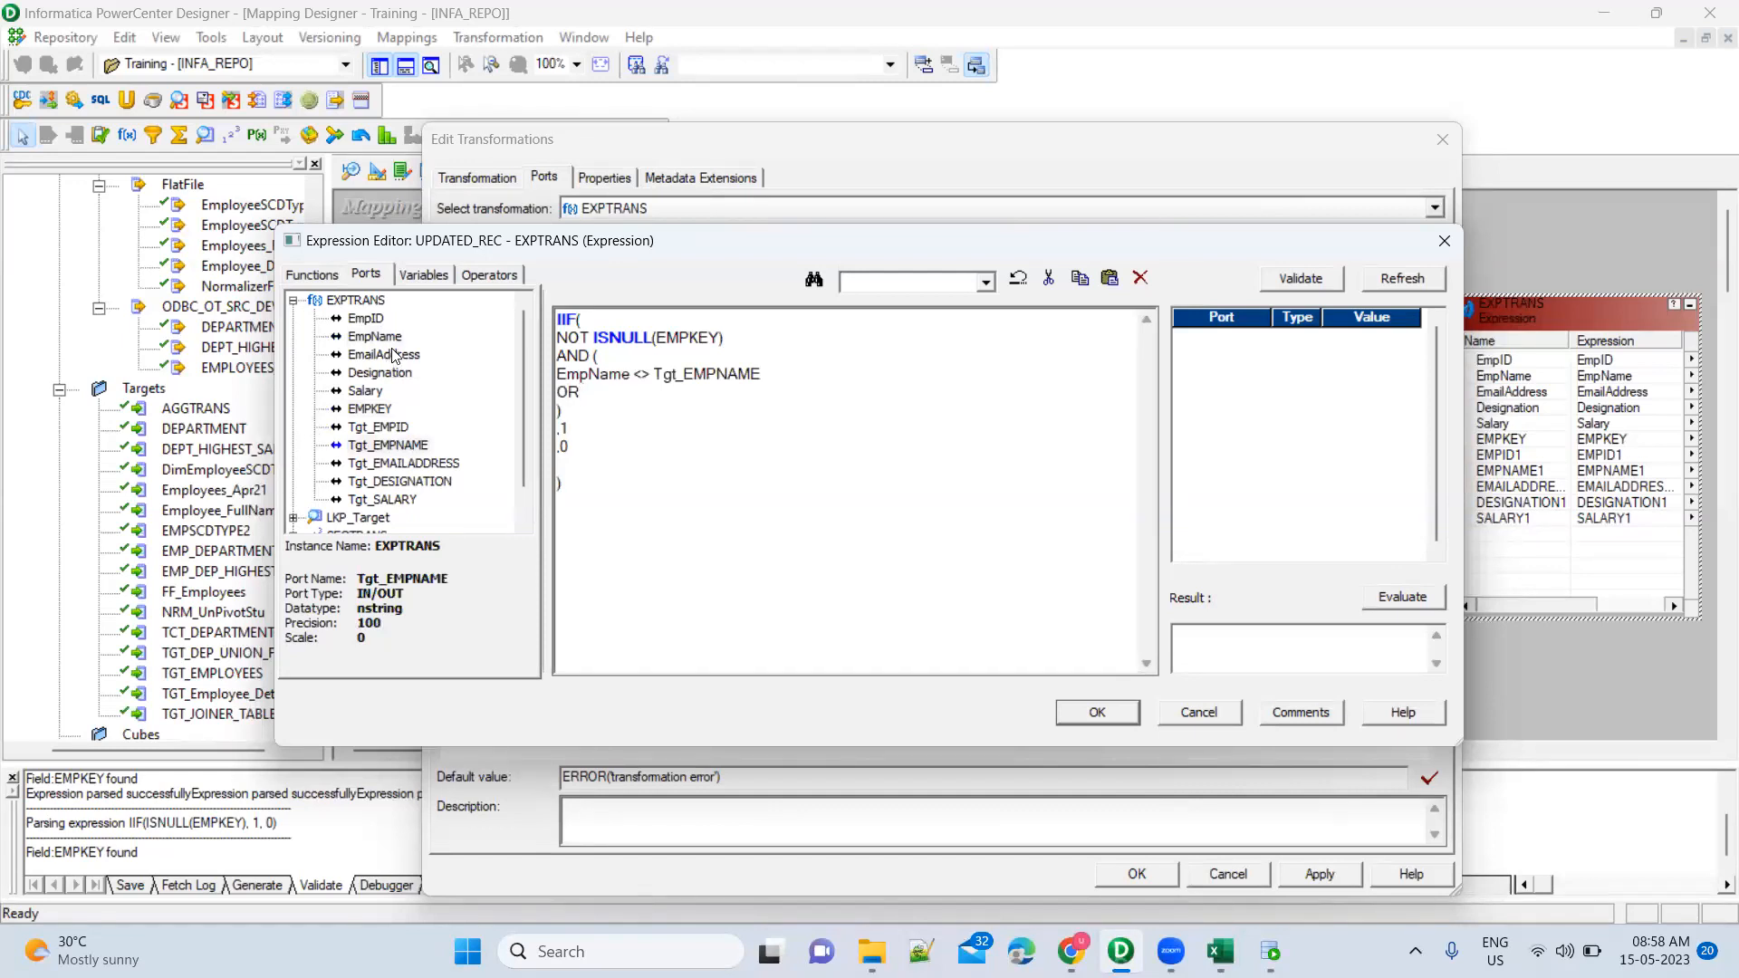
{"action": "double_click", "coordinate": [393, 356]}
{"action": "type", "text": "<>"}
{"action": "left_click", "coordinate": [404, 464]}
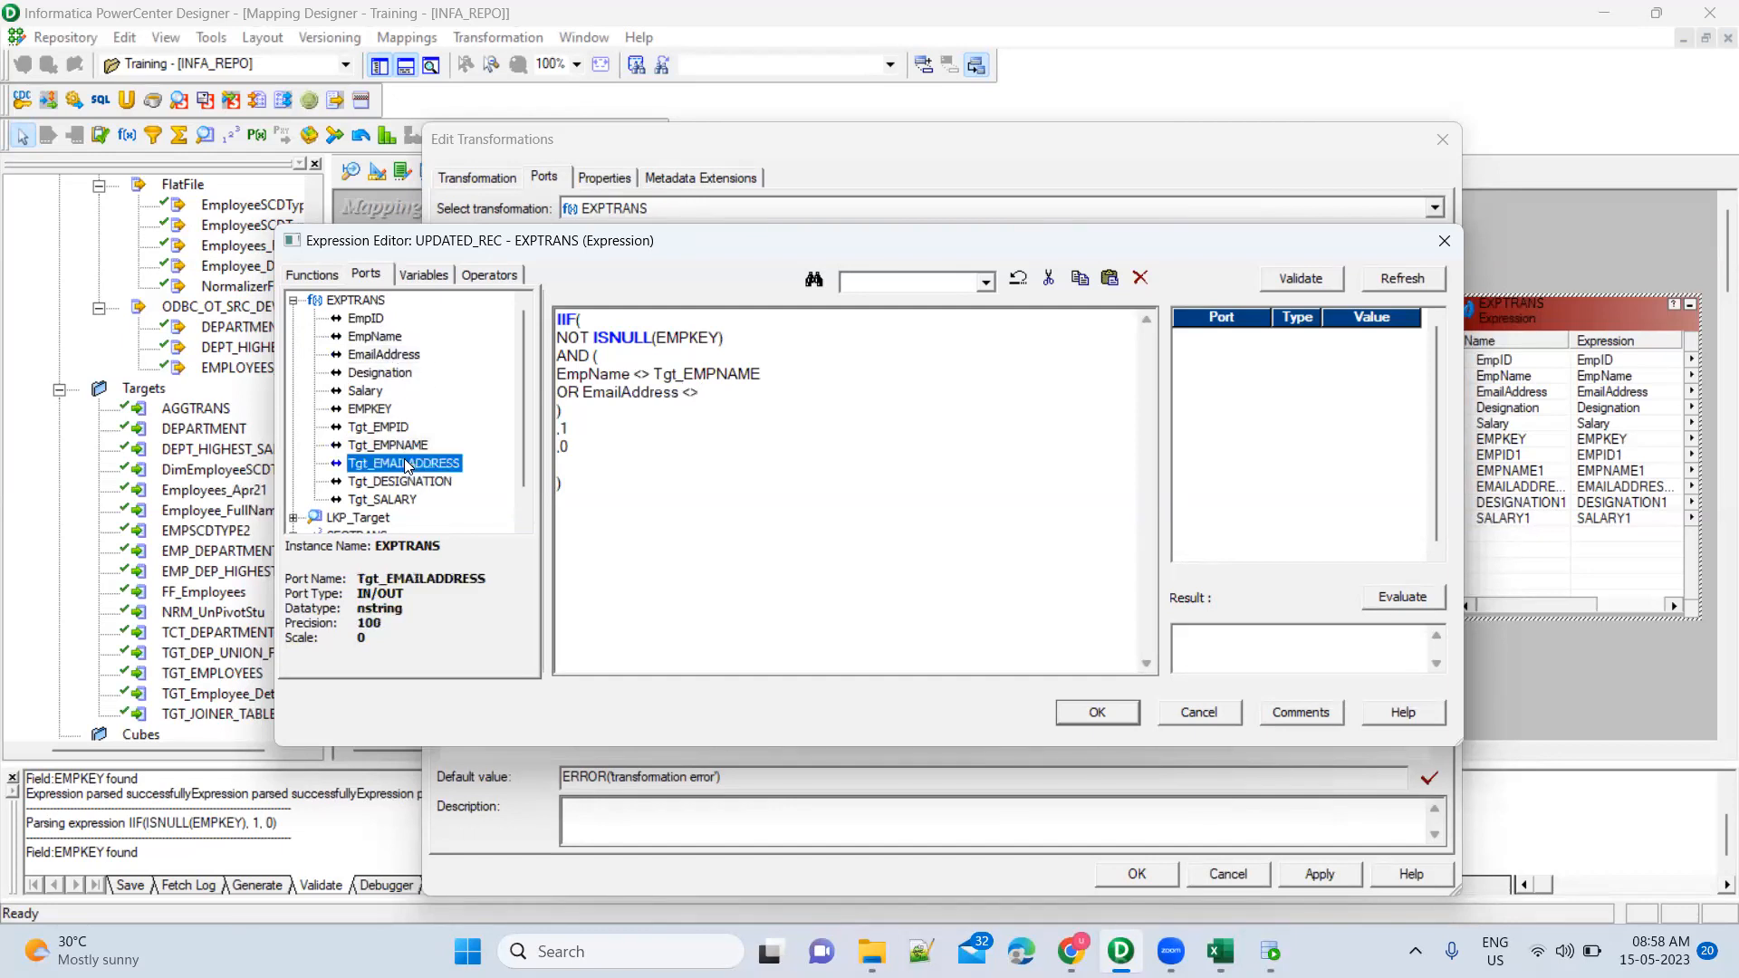
{"action": "double_click", "coordinate": [405, 465]}
Add the comparisons OR Designation <> Tgt_DESIGNATION and OR Salary <> Tgt_SALARY on separate lines of the group
{"action": "key", "text": "Return"}
{"action": "type", "text": "OR"}
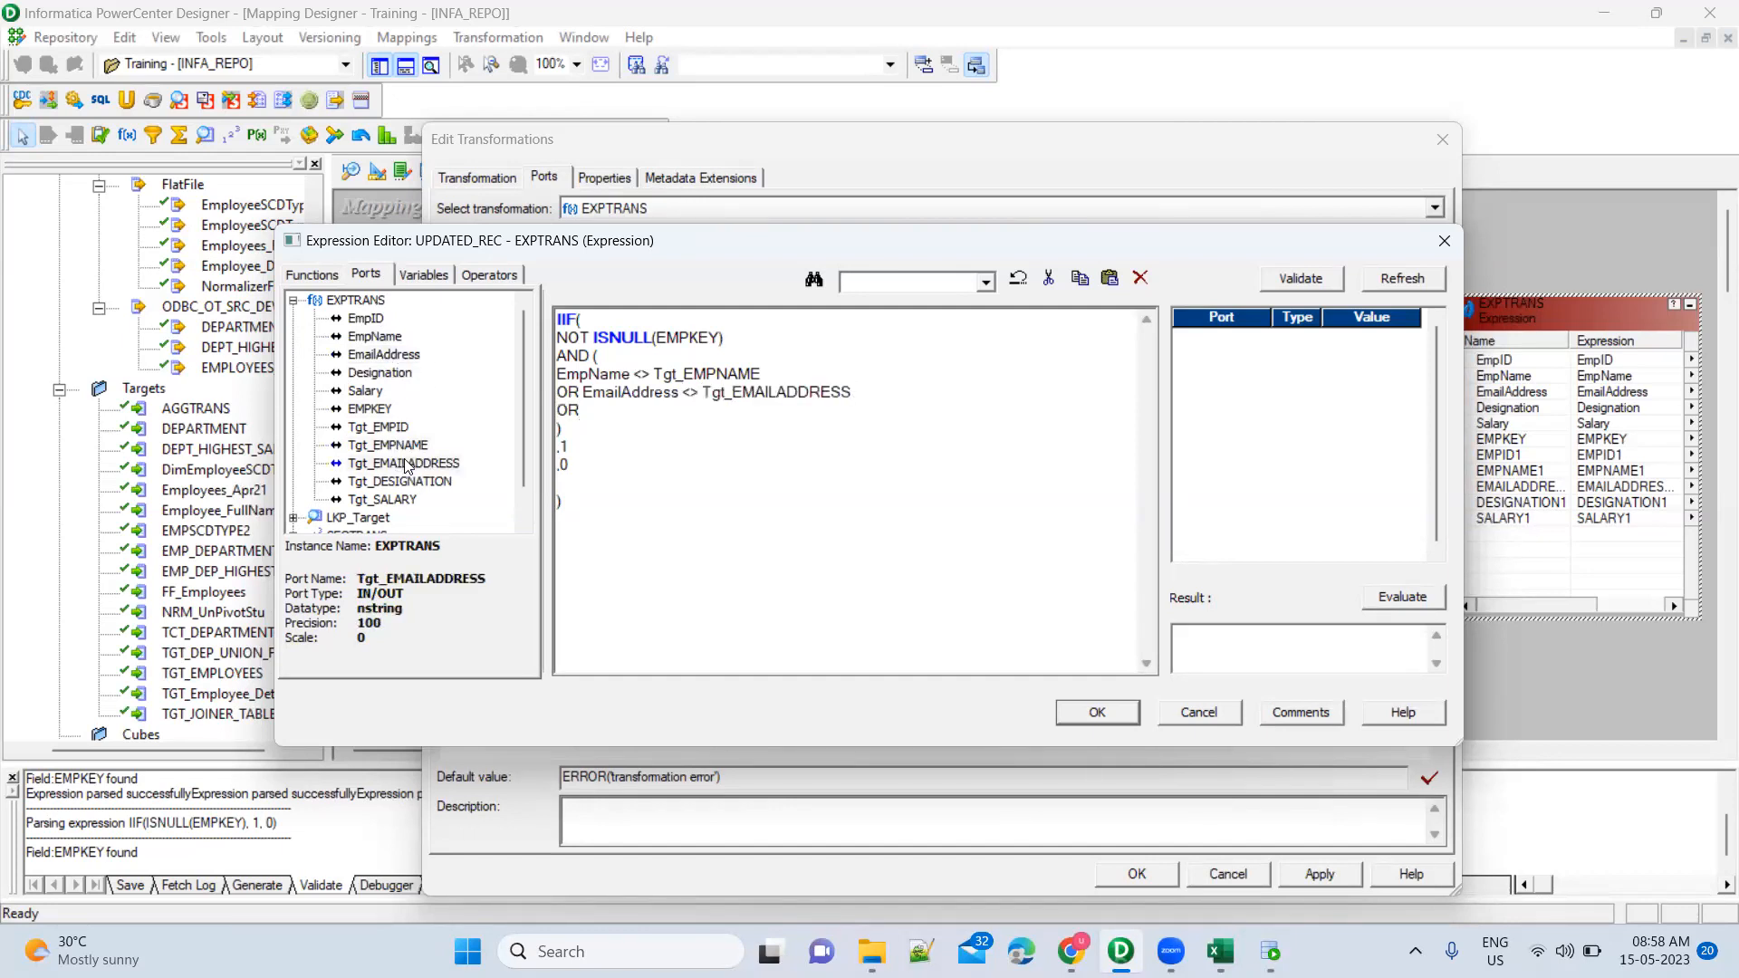
{"action": "double_click", "coordinate": [382, 372]}
{"action": "type", "text": "<>"}
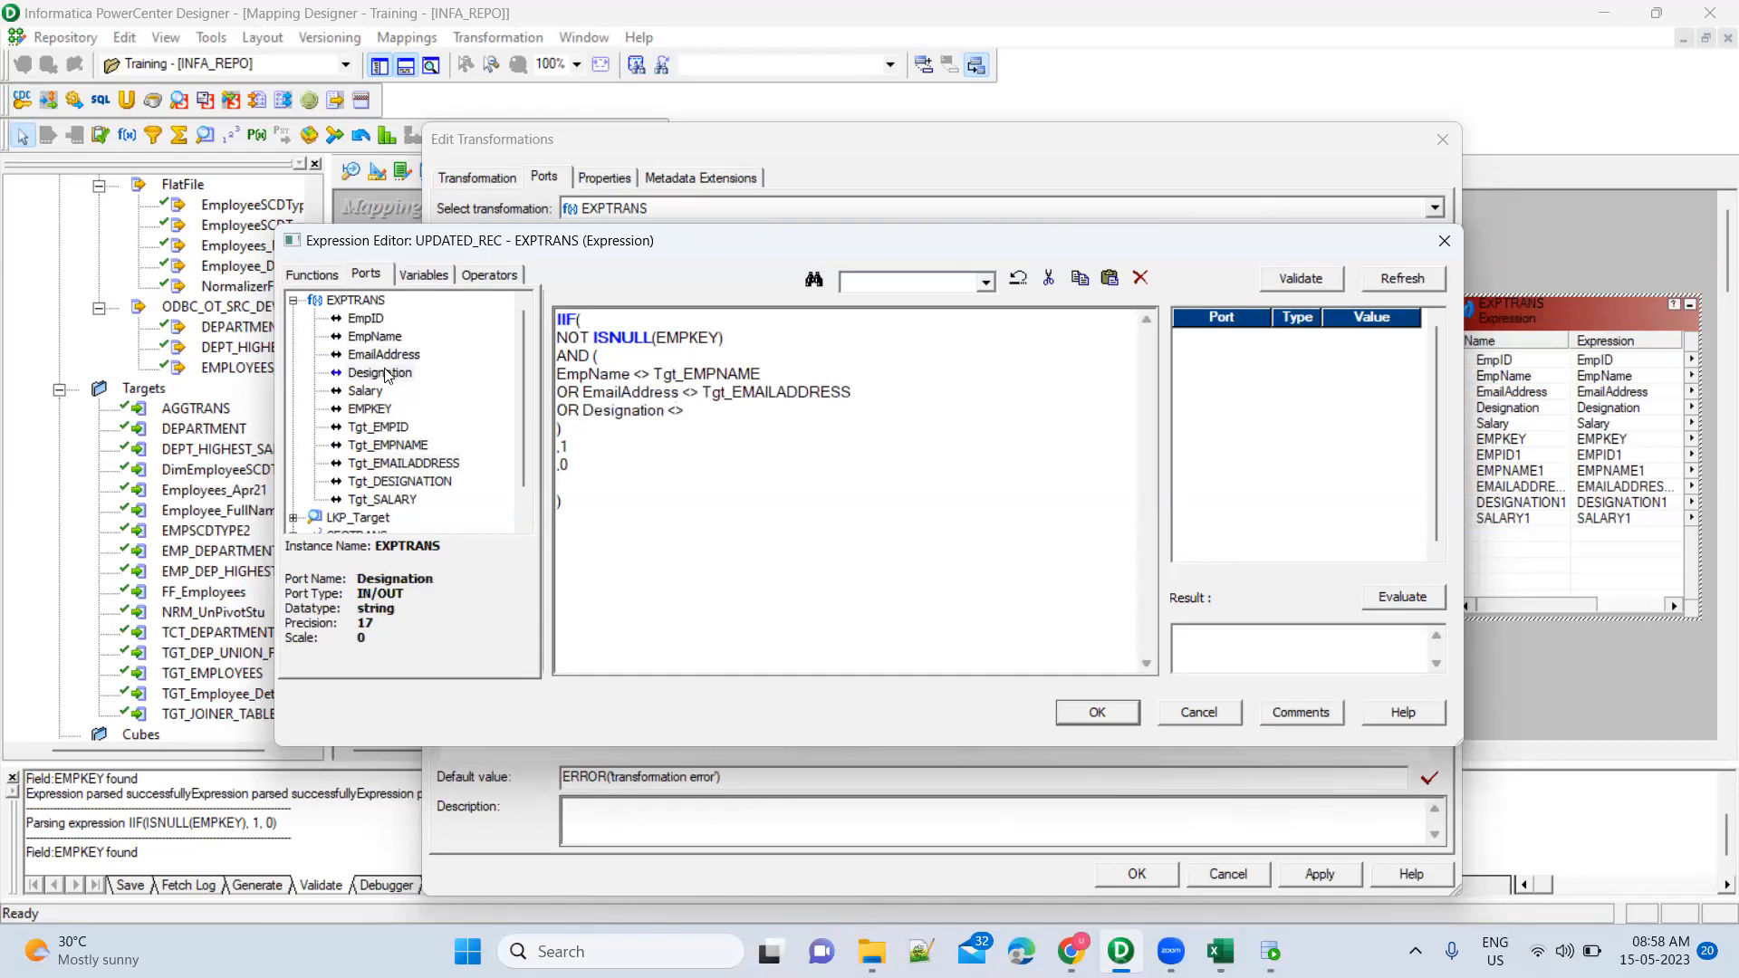
{"action": "double_click", "coordinate": [392, 481]}
{"action": "key", "text": "Return"}
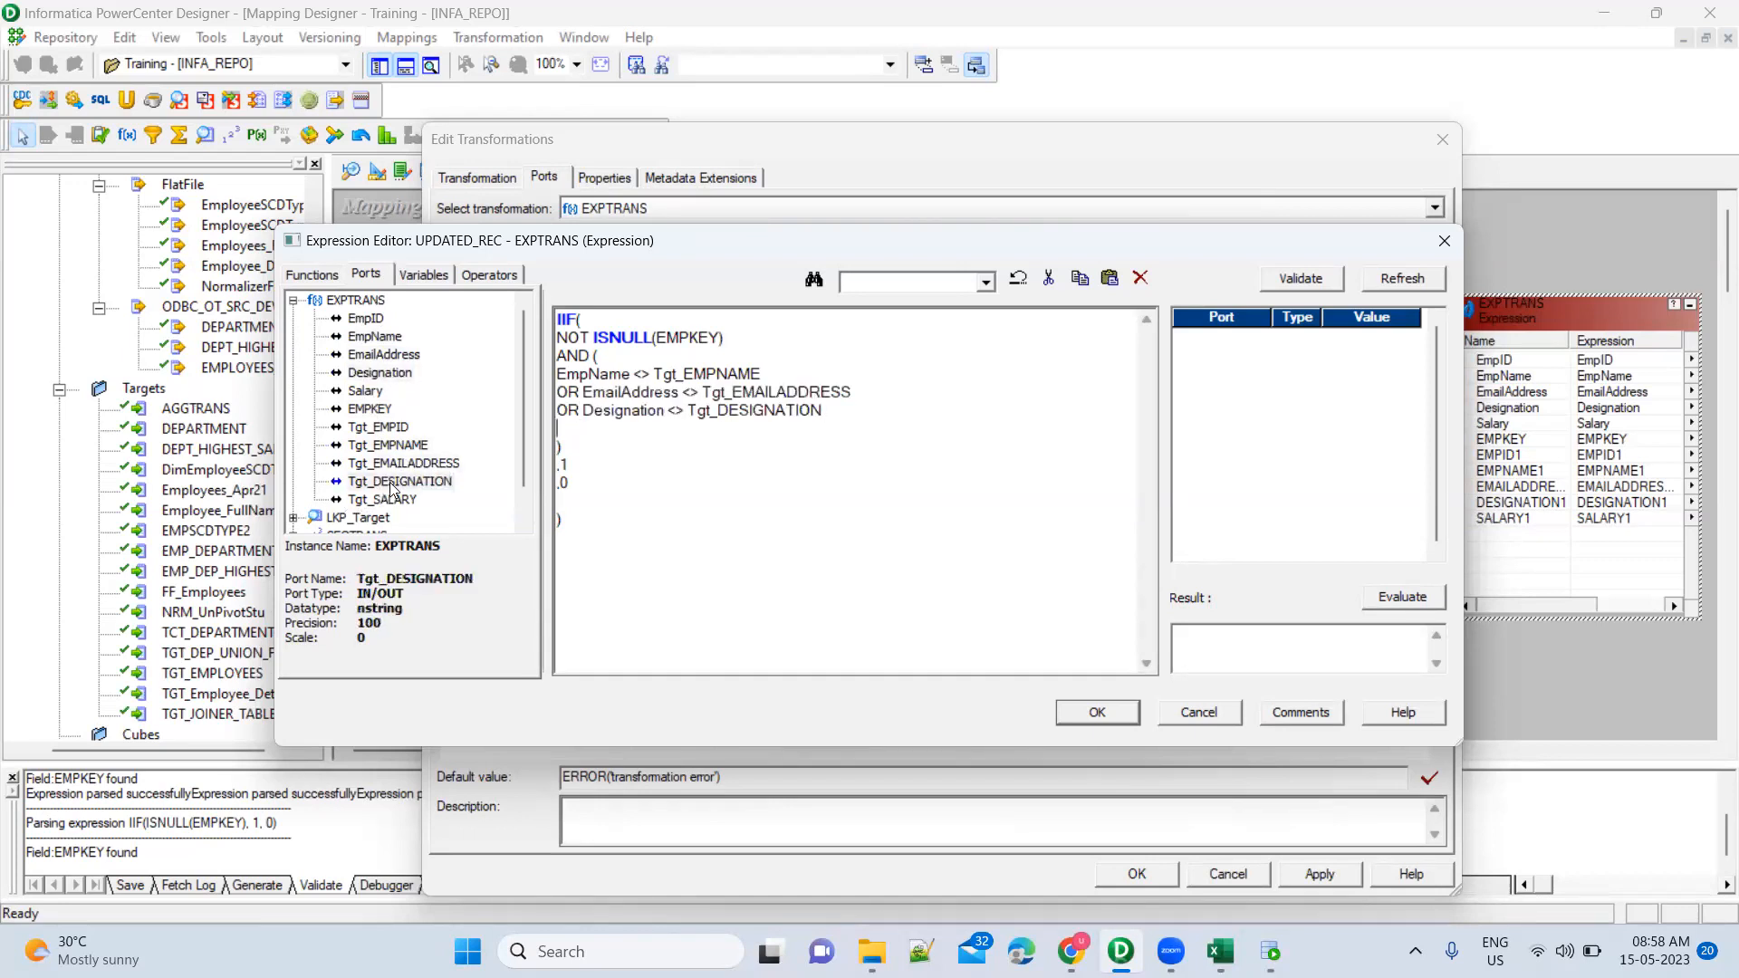
{"action": "type", "text": "OR"}
{"action": "double_click", "coordinate": [366, 391]}
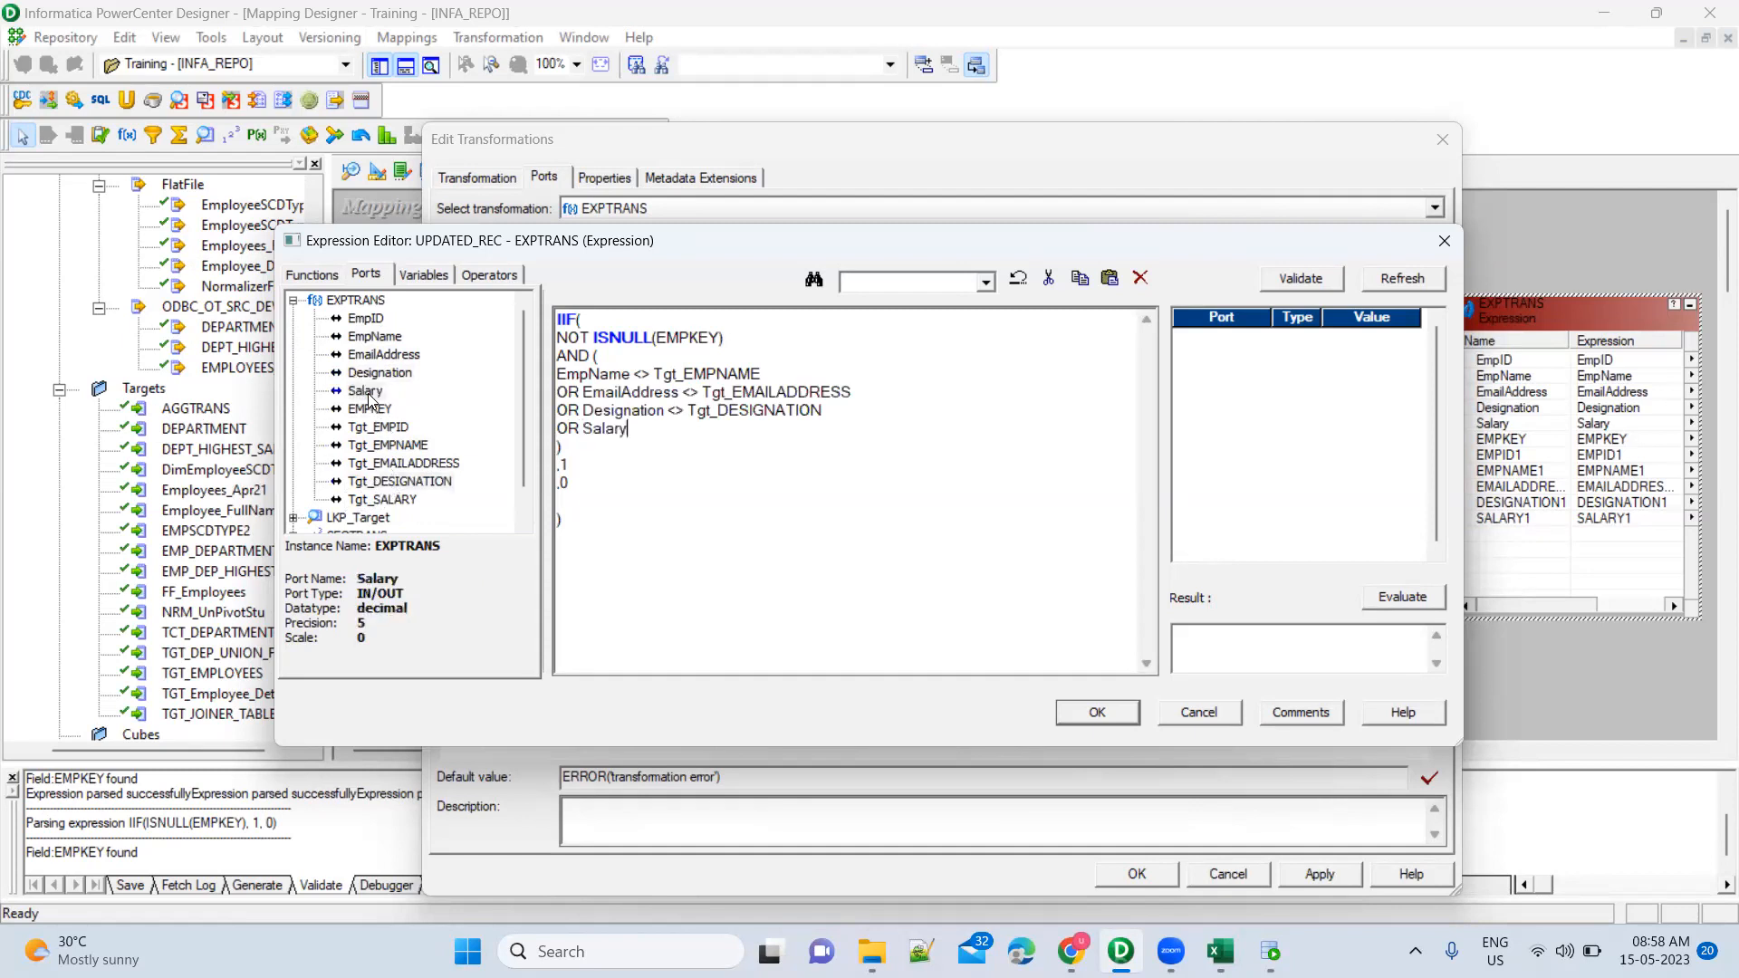
{"action": "type", "text": "<>"}
{"action": "double_click", "coordinate": [367, 501]}
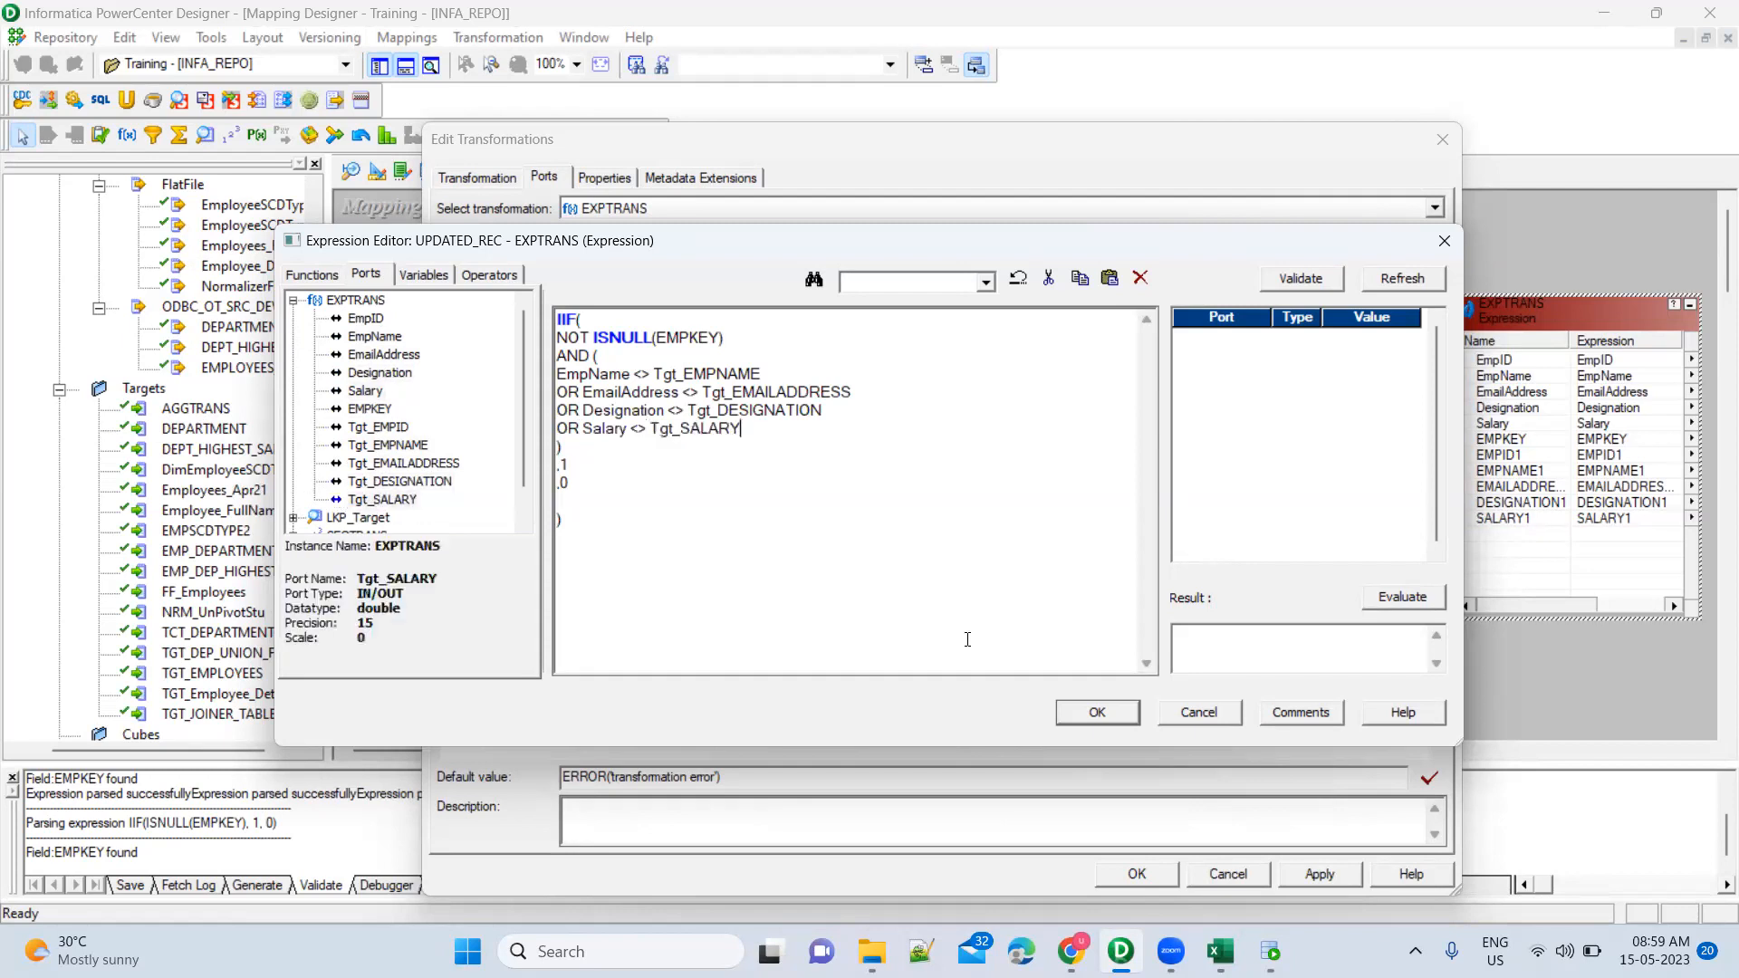
Validate and accept the UPDATED_REC expression, and apply the EXPTRANS port changes
{"action": "left_click", "coordinate": [1300, 277]}
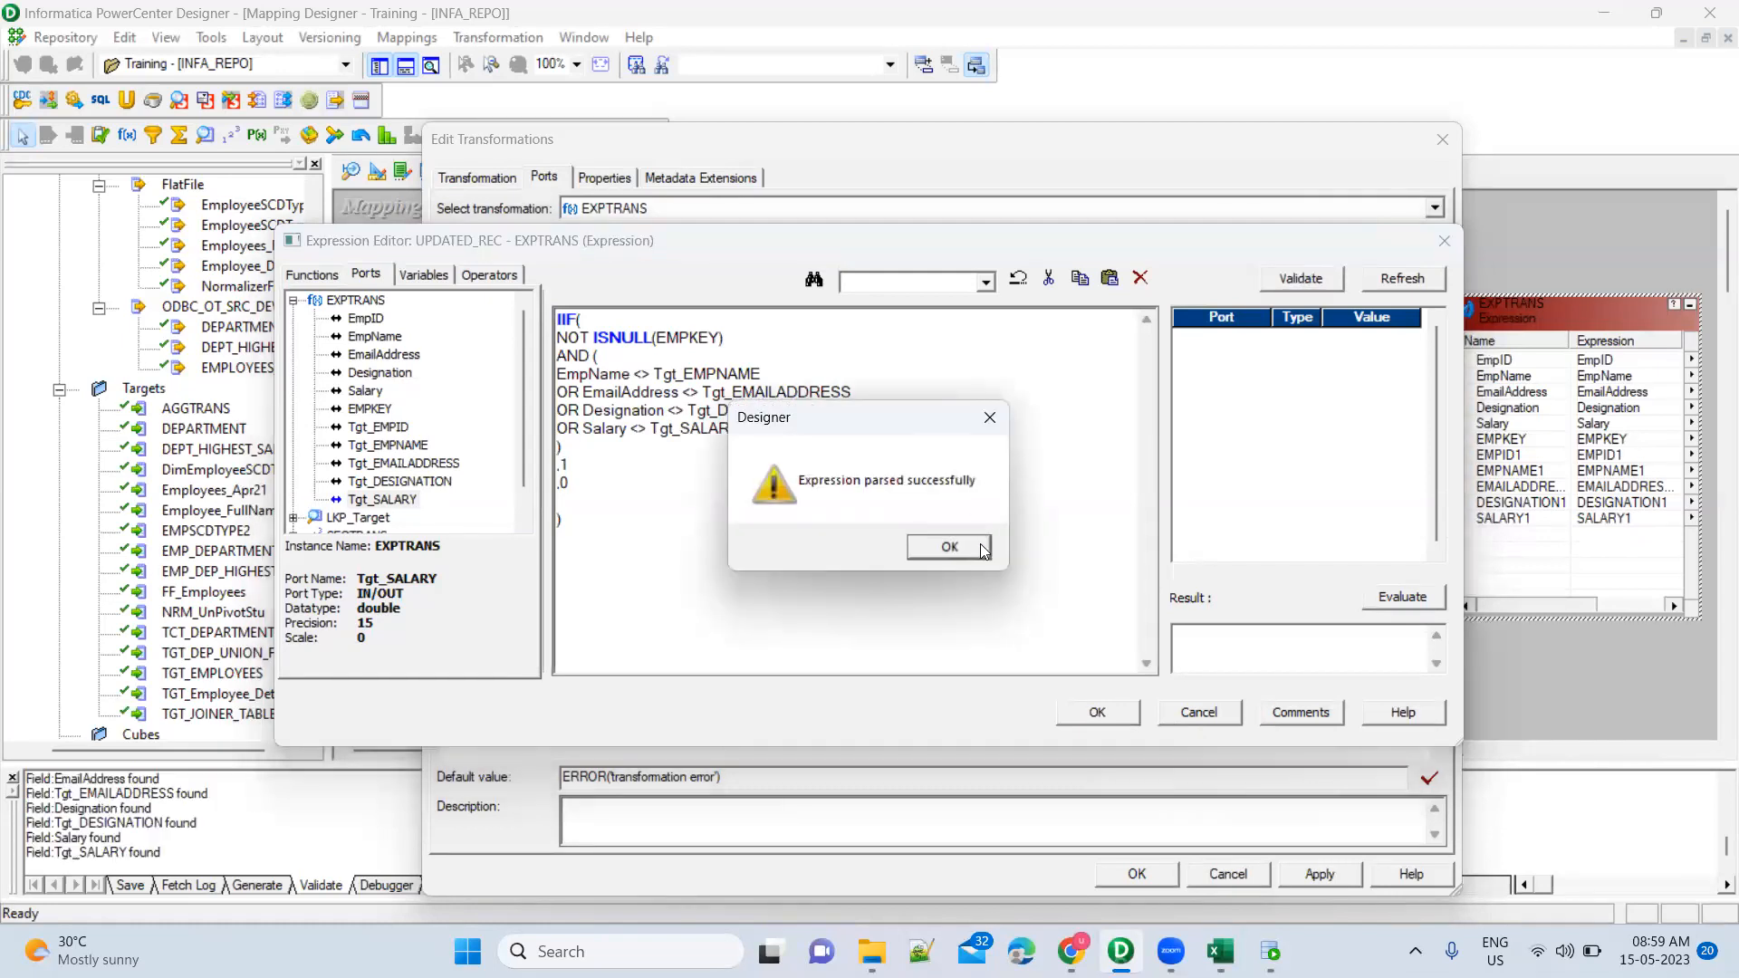
{"action": "left_click", "coordinate": [949, 547]}
{"action": "left_click", "coordinate": [1096, 713]}
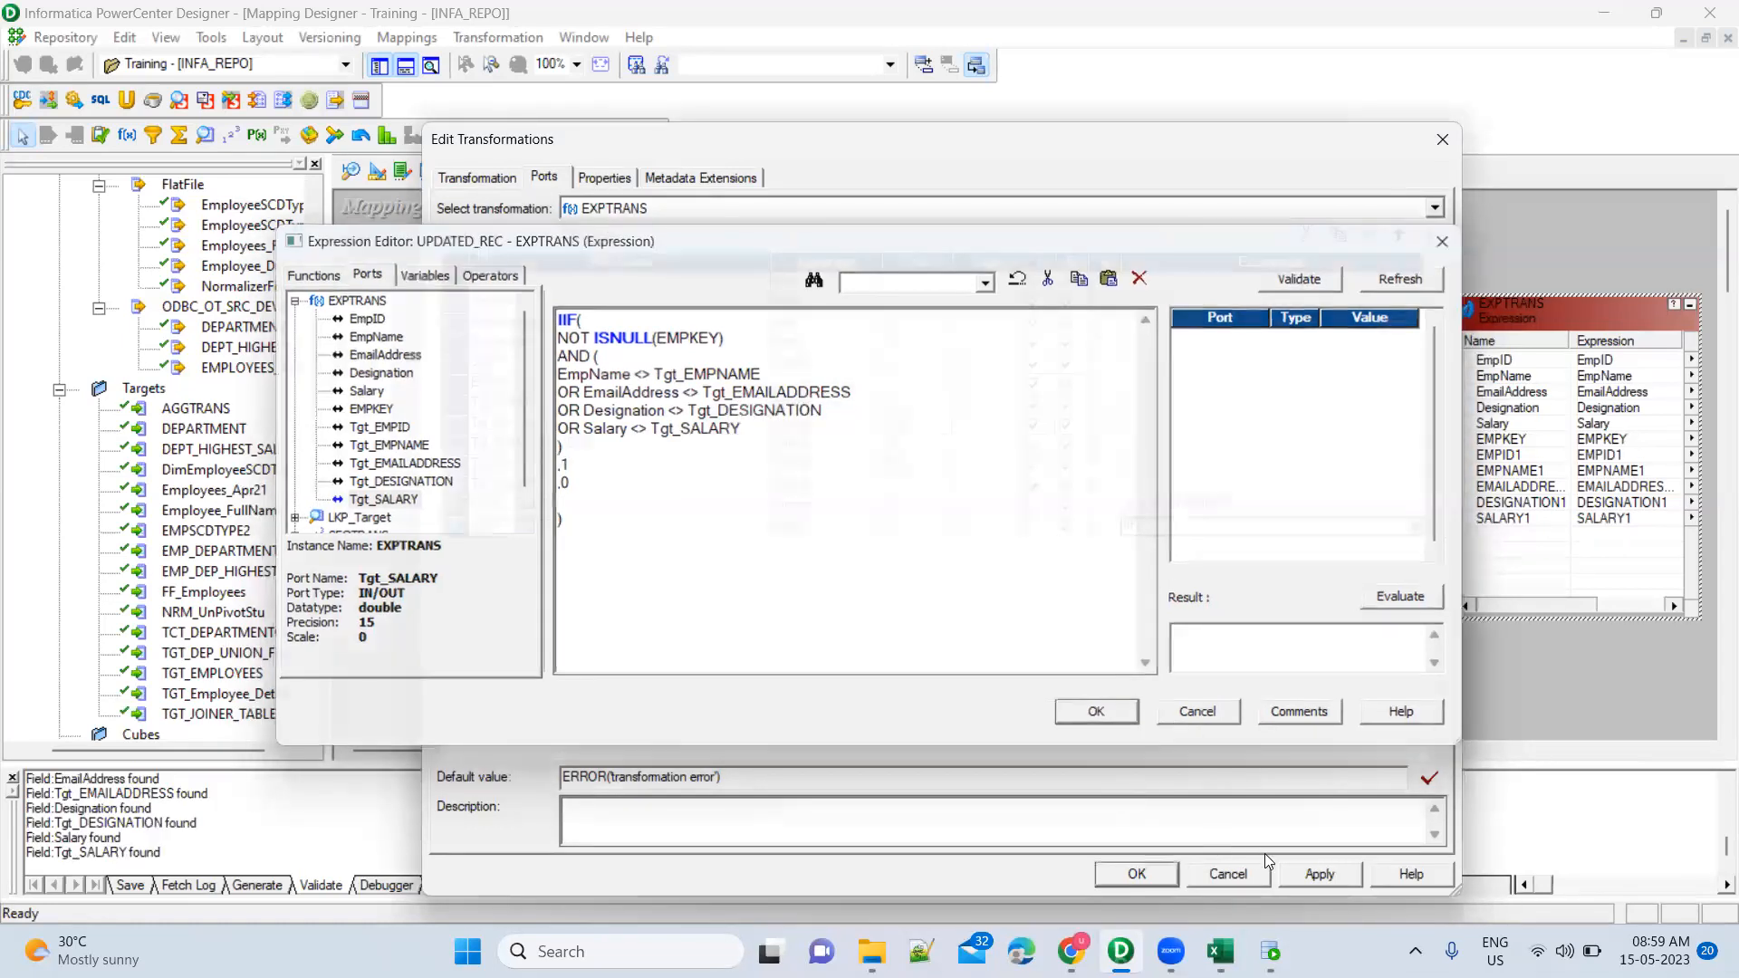
{"action": "left_click", "coordinate": [1303, 871]}
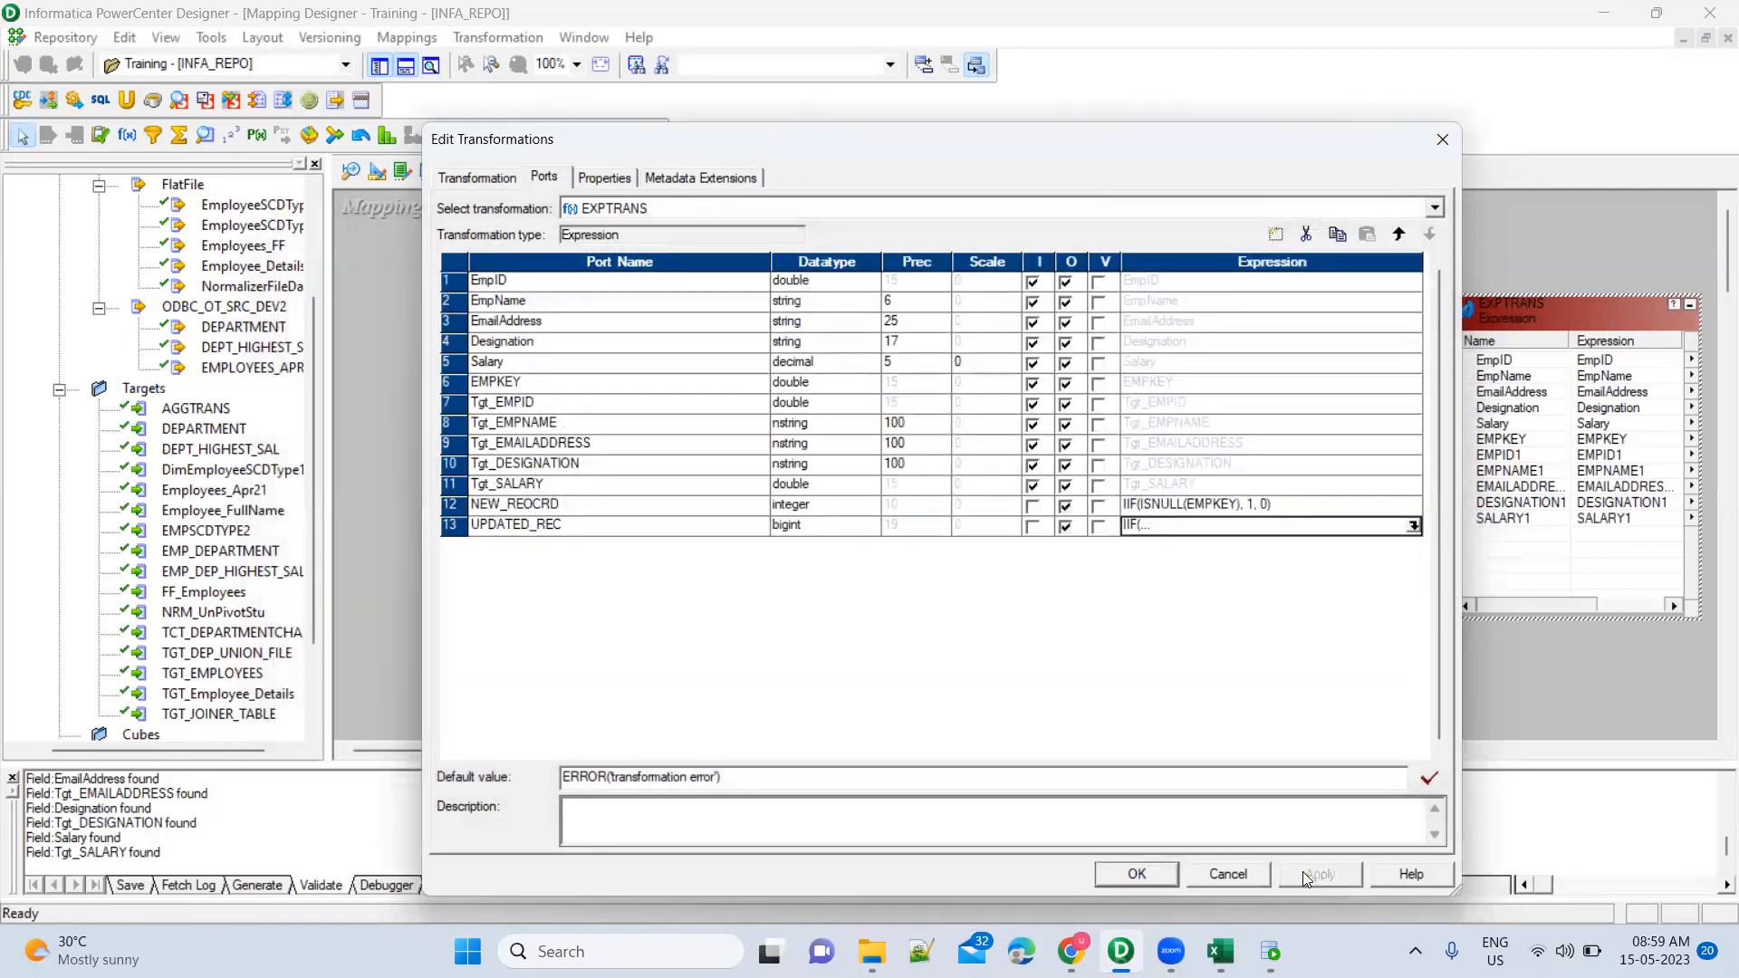
{"action": "left_click", "coordinate": [1137, 875]}
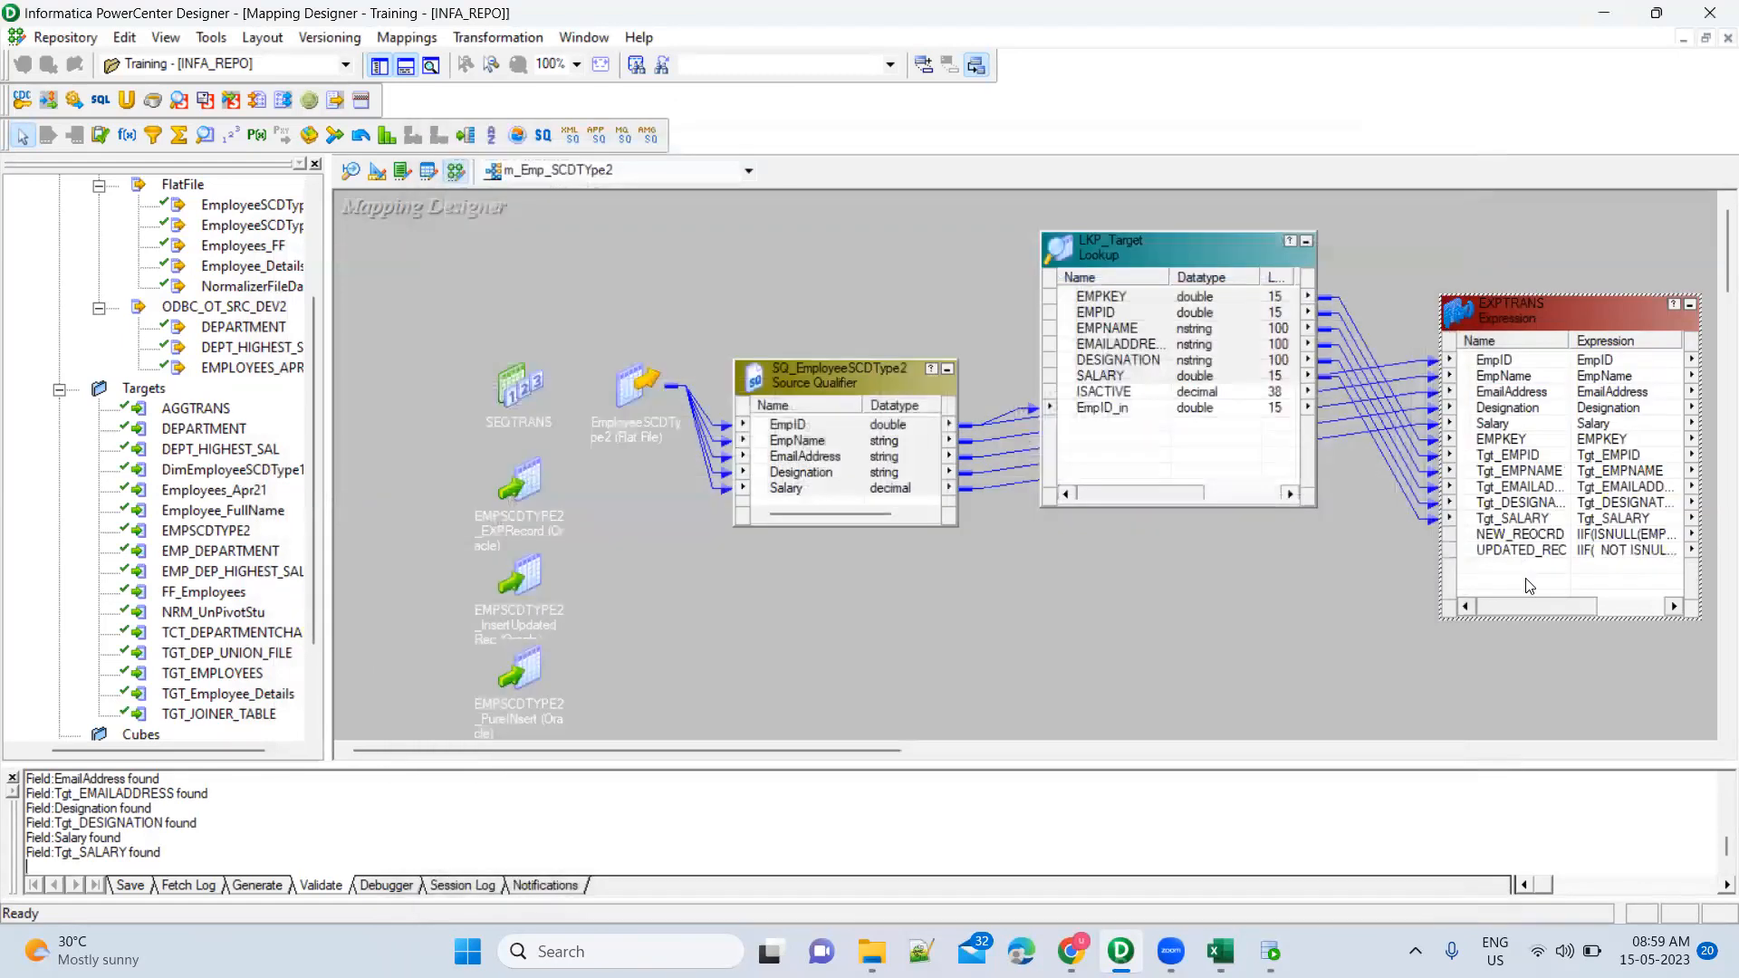
Reopen EXPTRANS for editing and add three new ports below UPDATED_REC
{"action": "left_click", "coordinate": [1537, 539]}
{"action": "double_click", "coordinate": [1537, 542]}
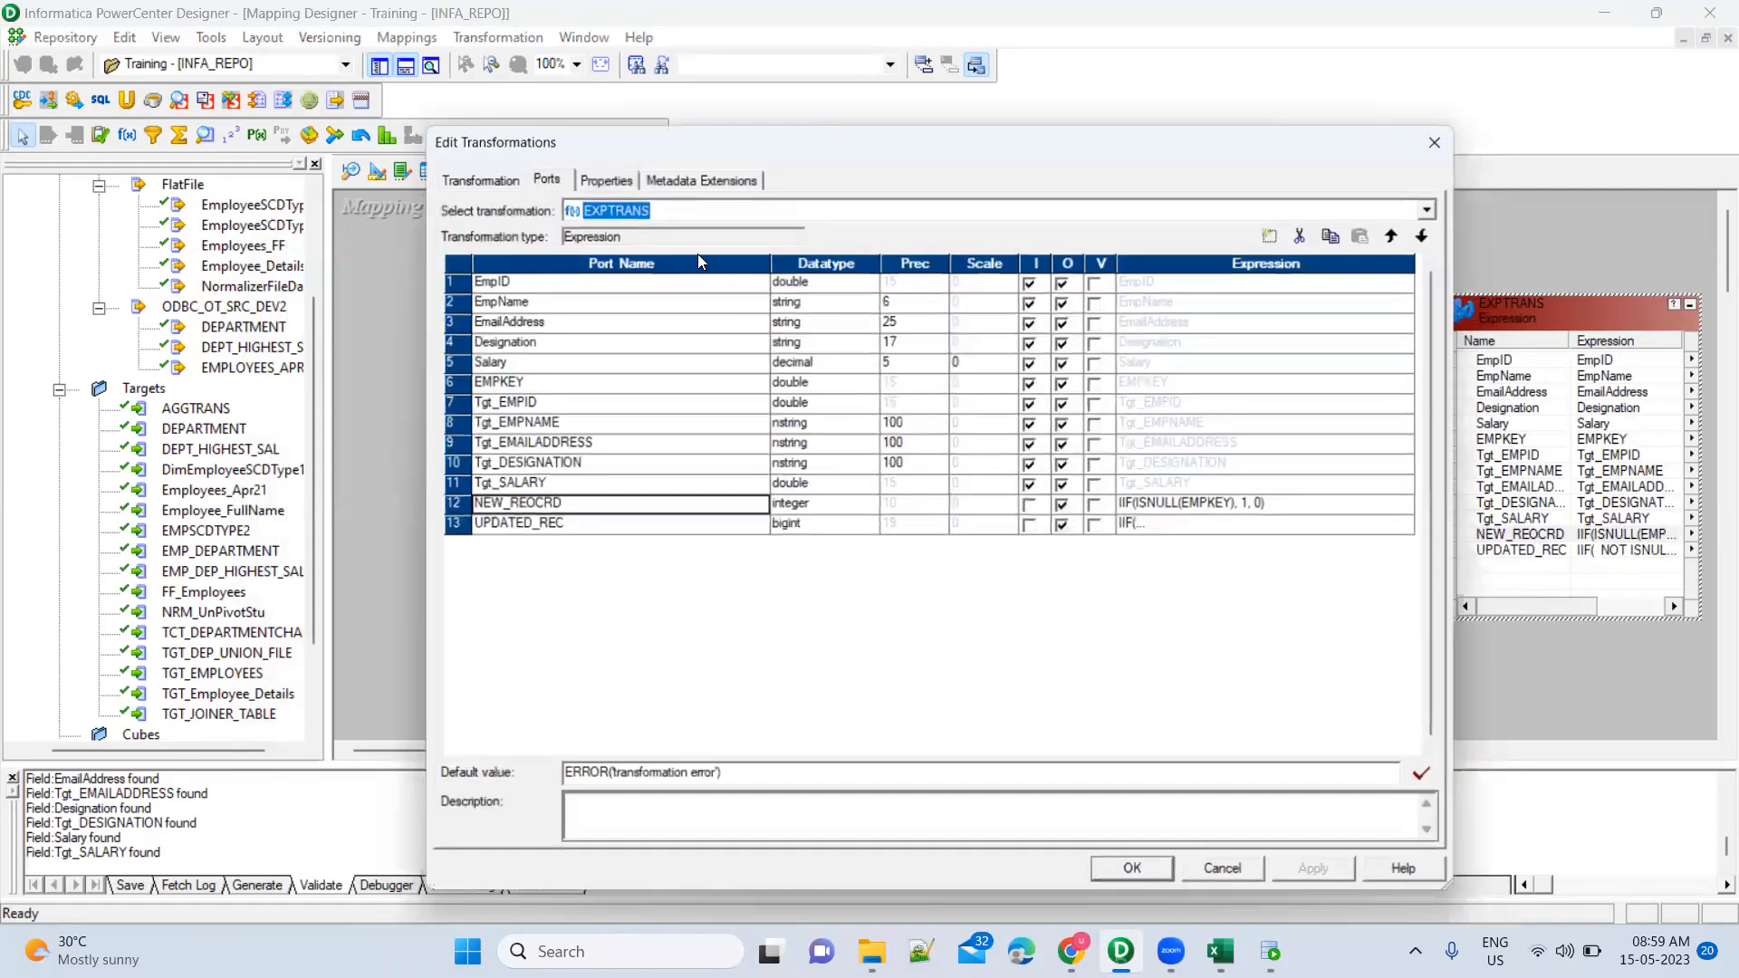
{"action": "left_click", "coordinate": [725, 528]}
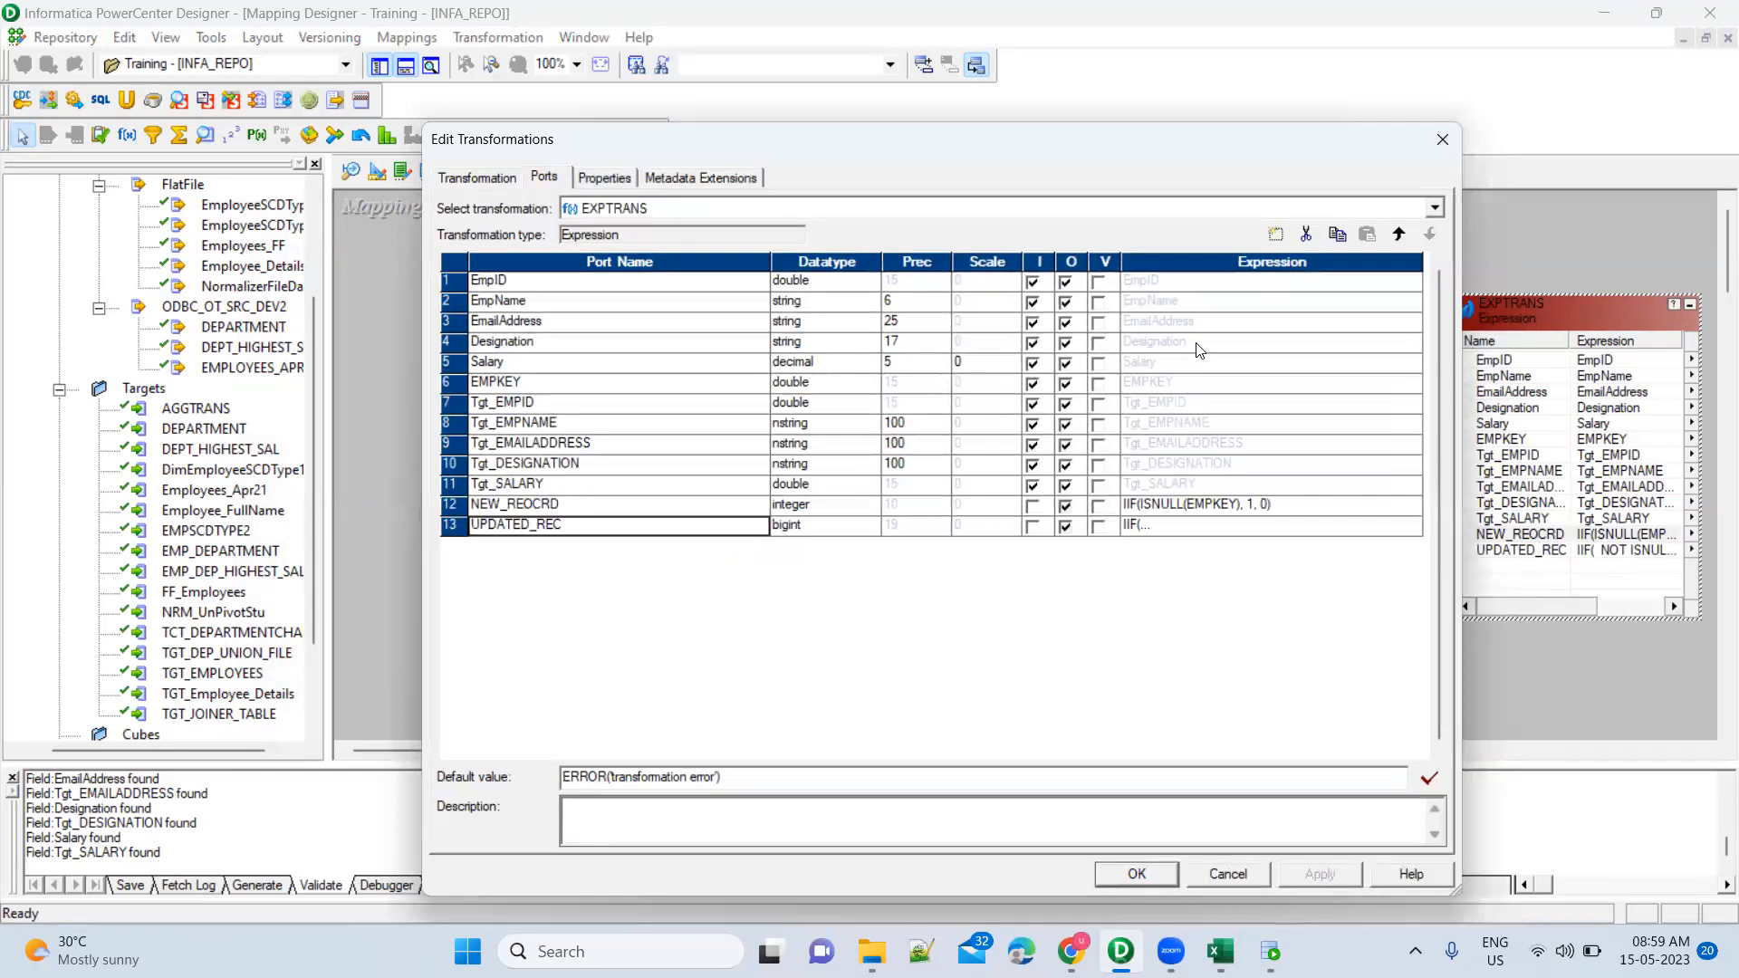
{"action": "left_click", "coordinate": [1275, 238]}
{"action": "left_click", "coordinate": [1275, 237]}
{"action": "left_click", "coordinate": [1275, 237]}
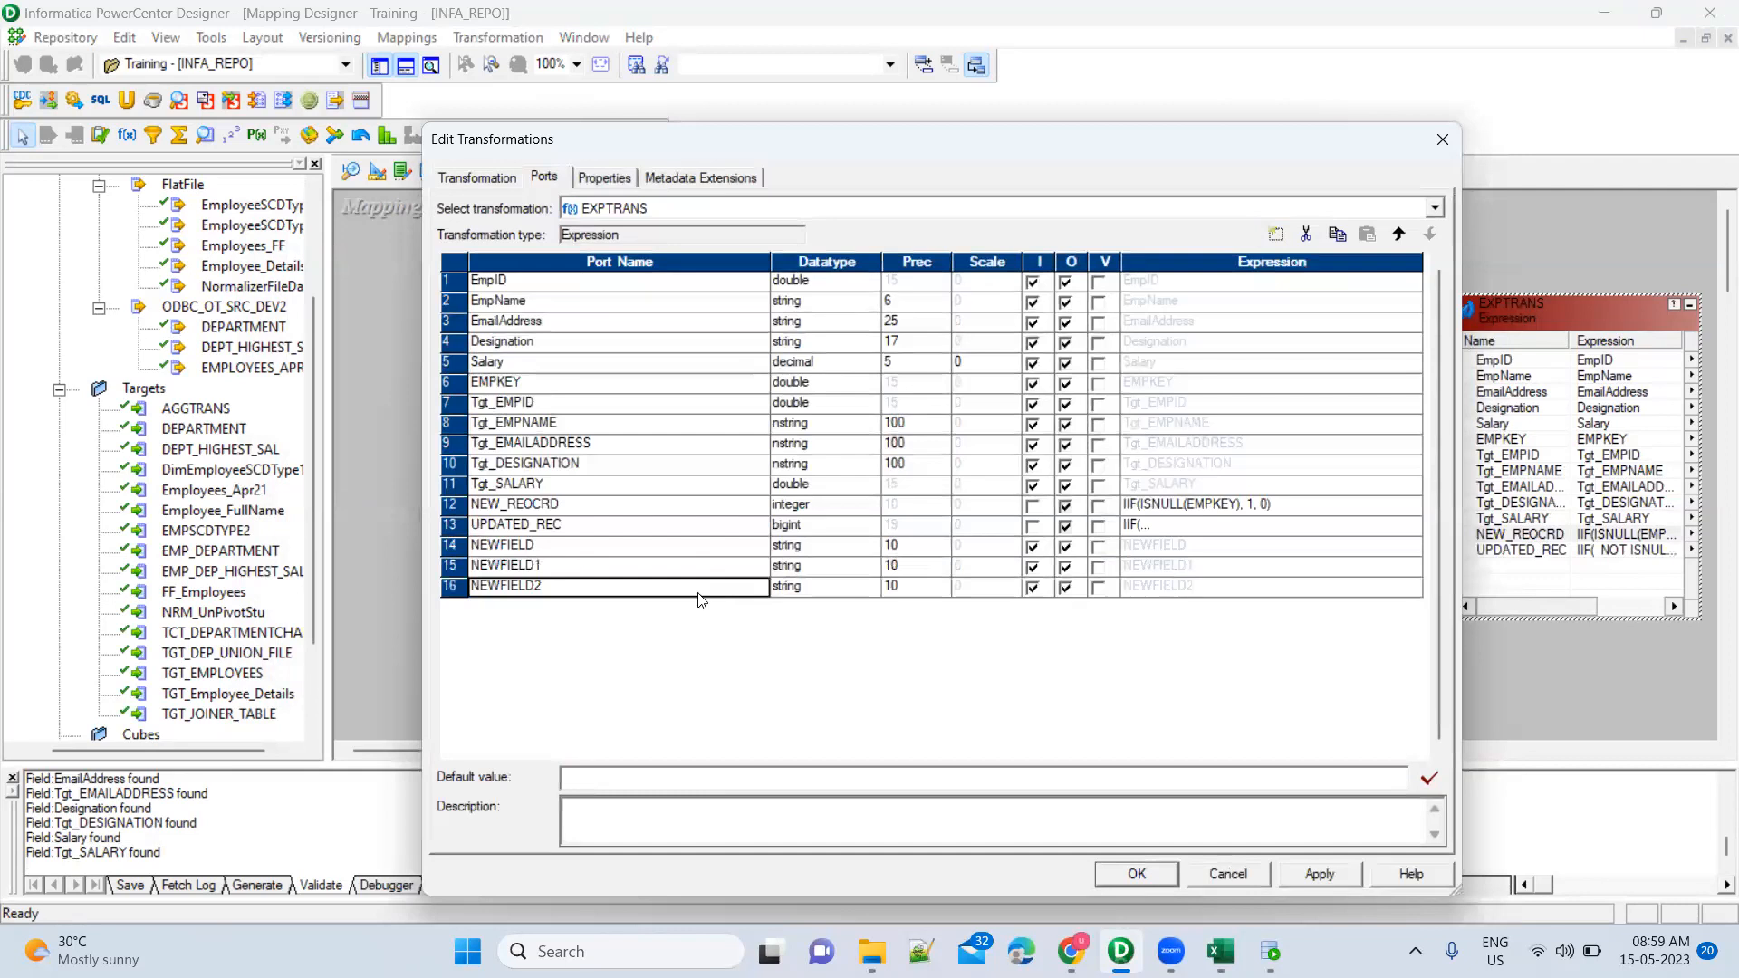
Rename the first new port IsActive and remove the surplus NEWFIELD2 port
{"action": "left_click", "coordinate": [662, 550]}
{"action": "type", "text": "IsActive"}
{"action": "key", "text": "Return"}
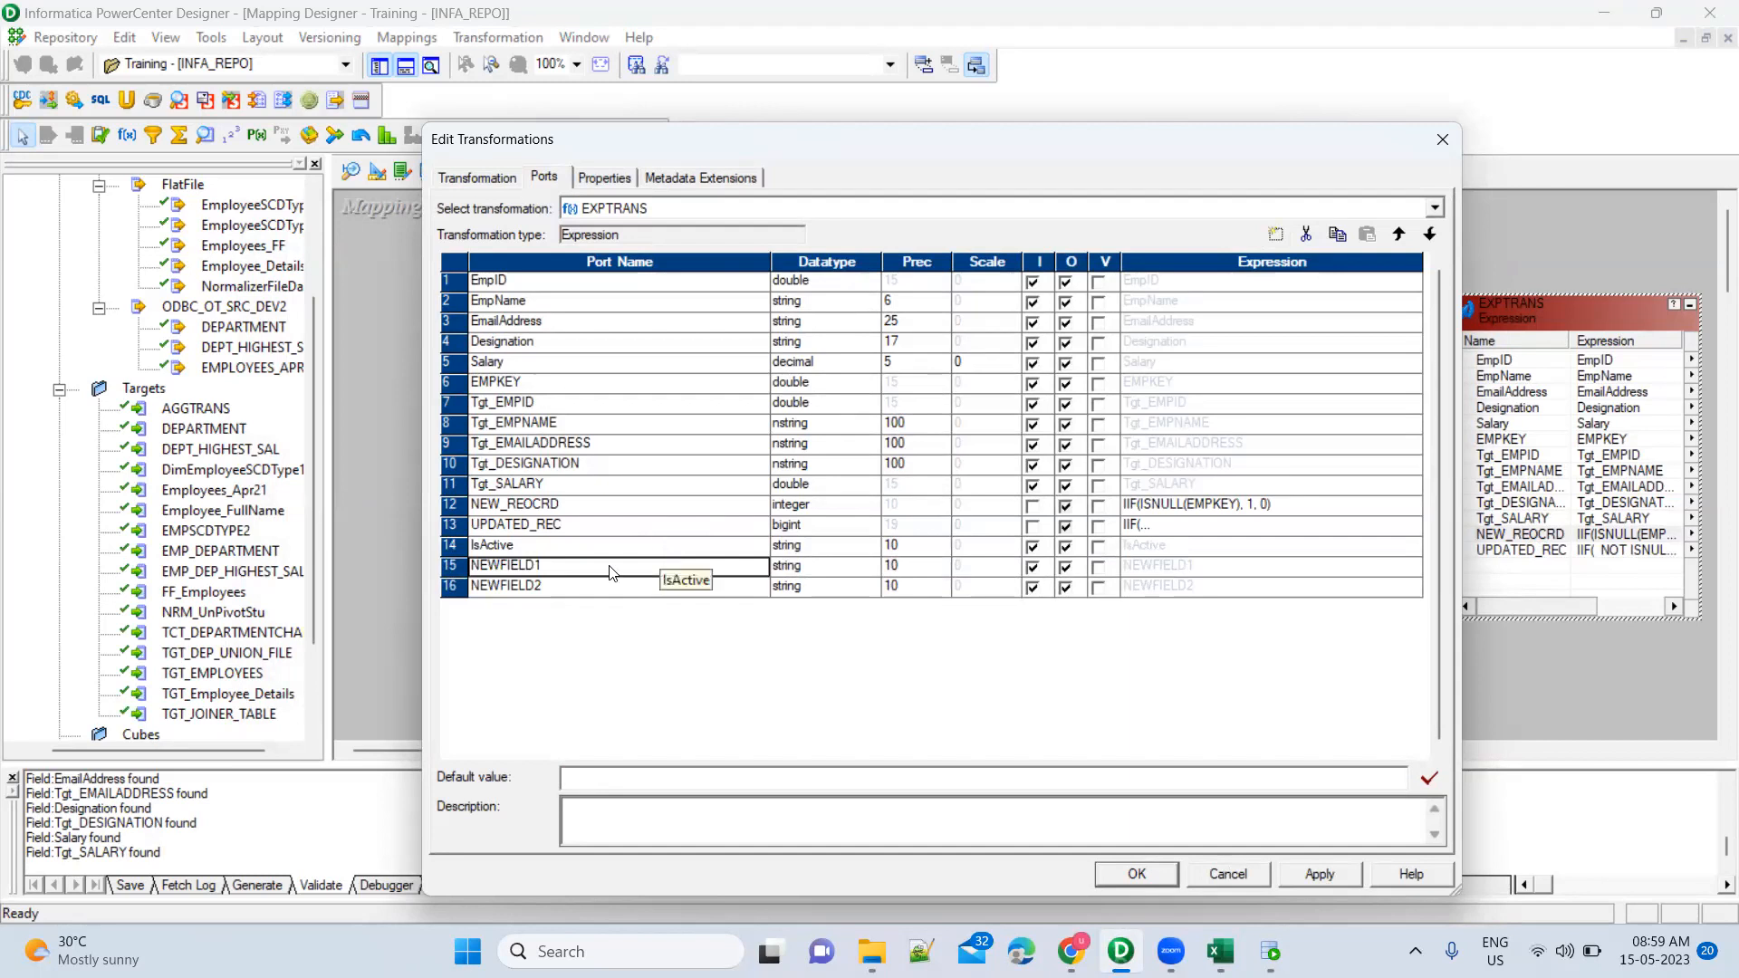
{"action": "left_click", "coordinate": [452, 586]}
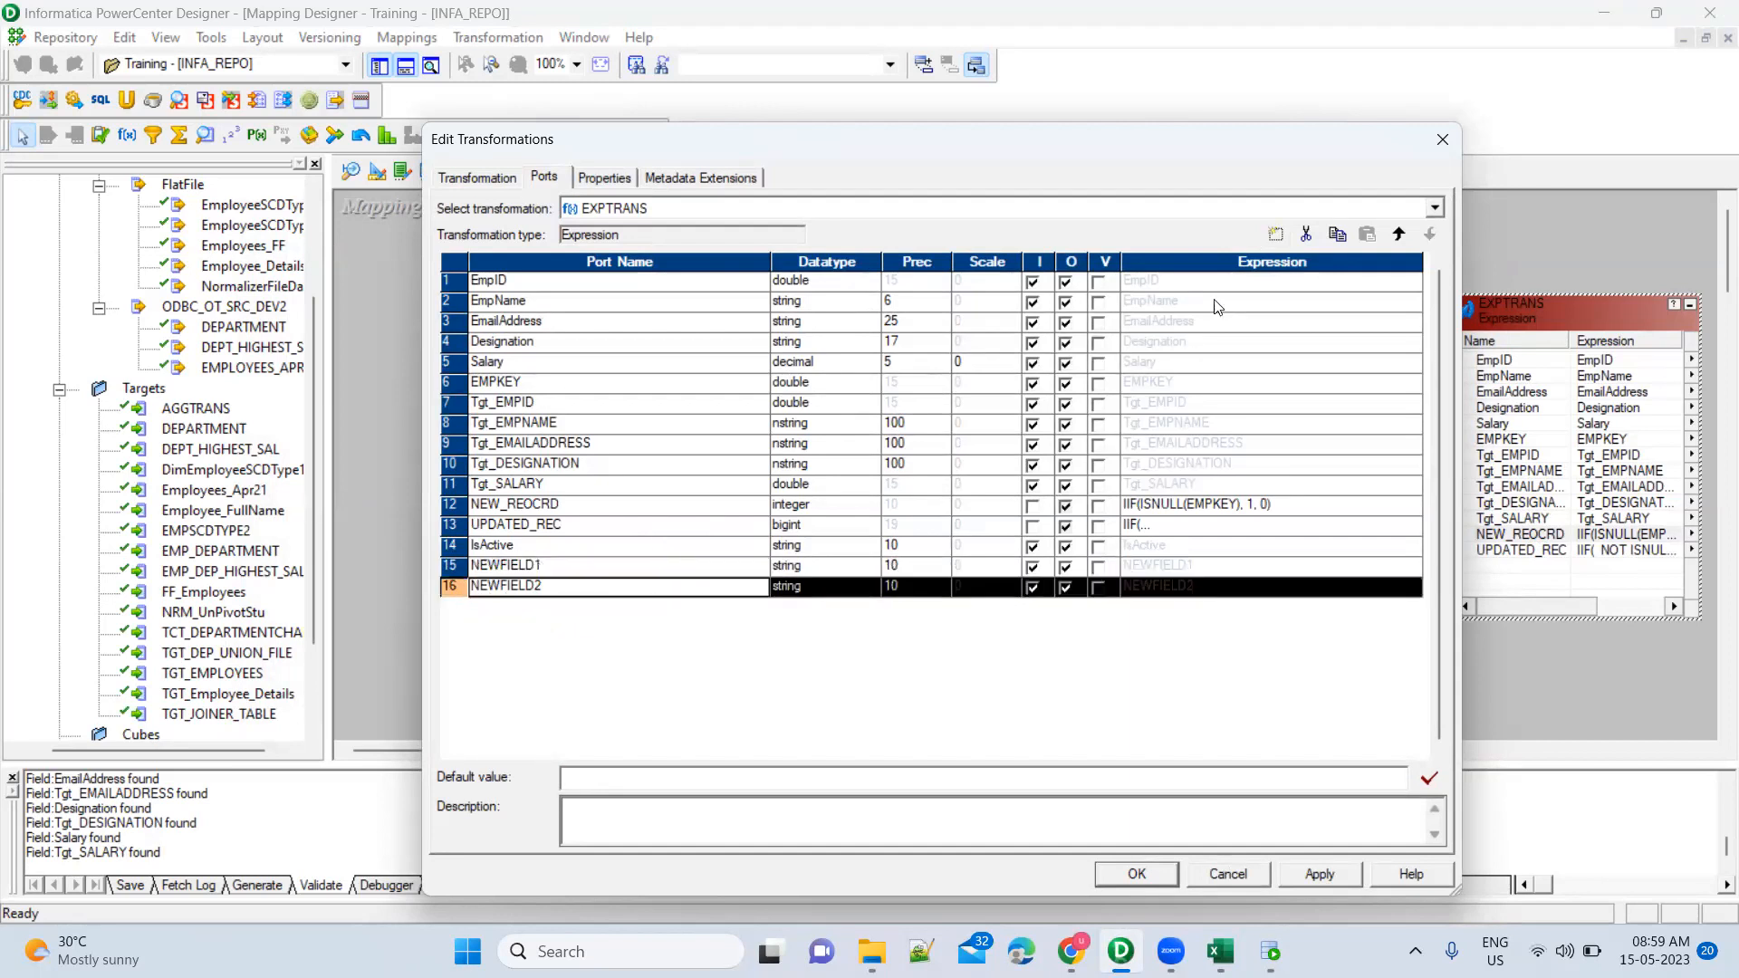
{"action": "left_click", "coordinate": [1306, 235]}
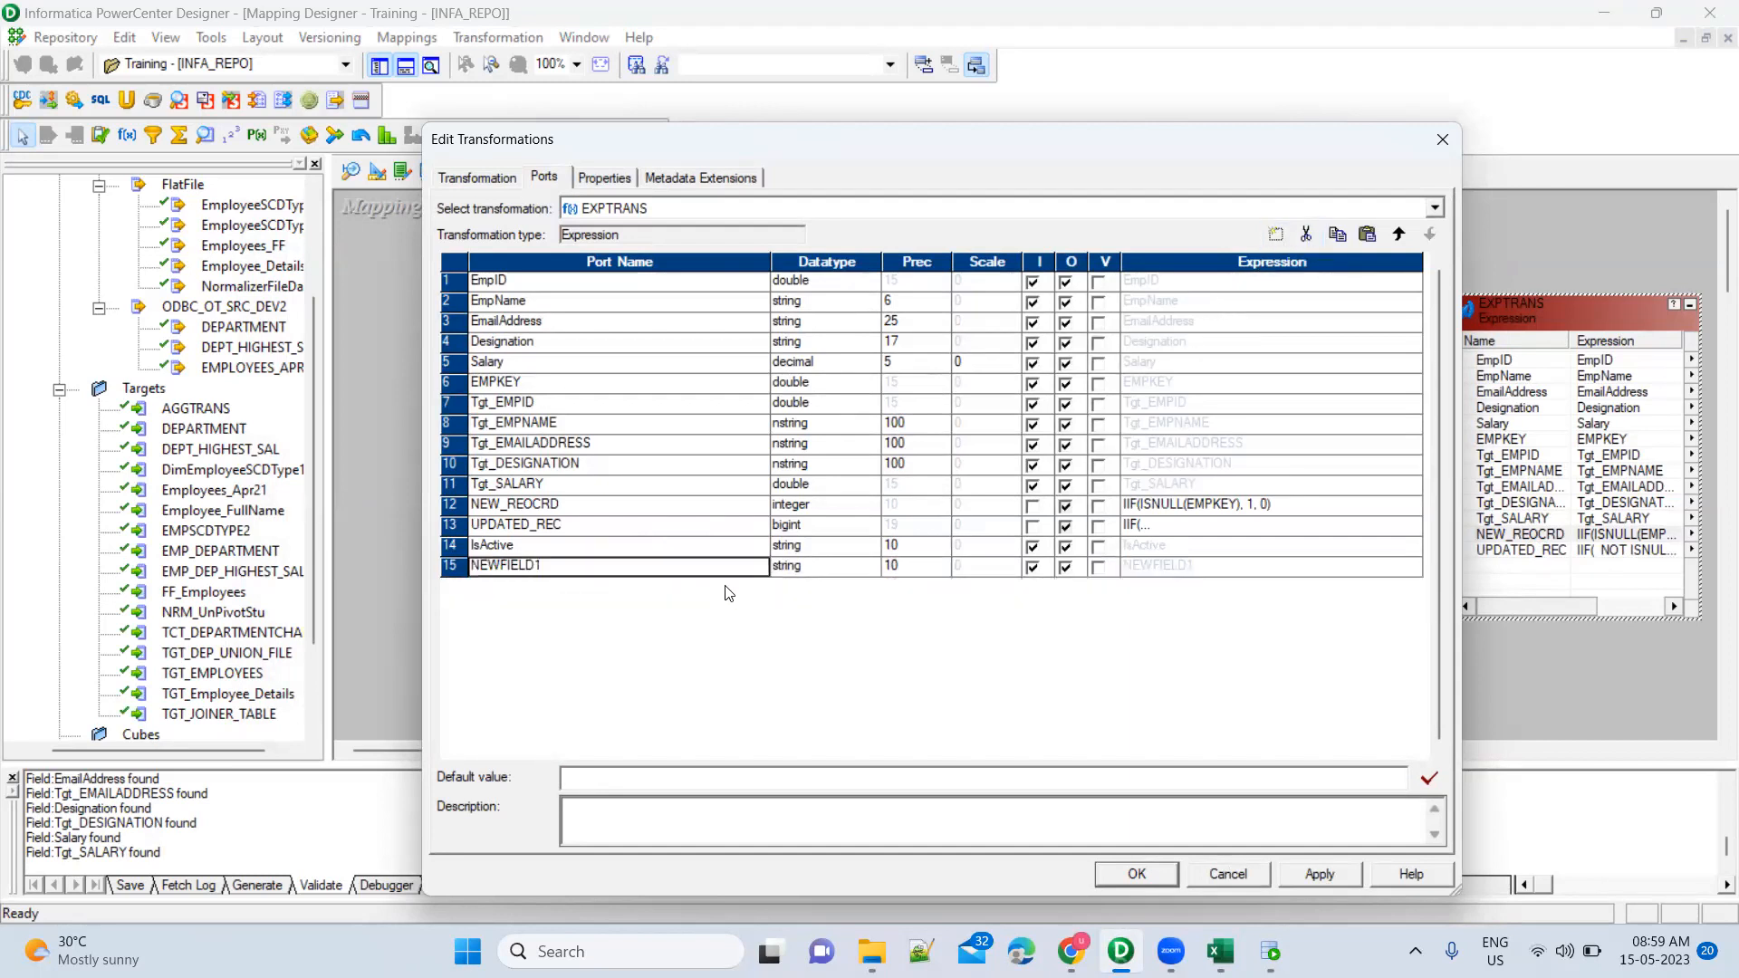
Name the remaining new port CurrentTimeStamp, set its datatype to date/time and make it output-only
{"action": "type", "text": "CurrentTimeStamp"}
{"action": "key", "text": "Tab"}
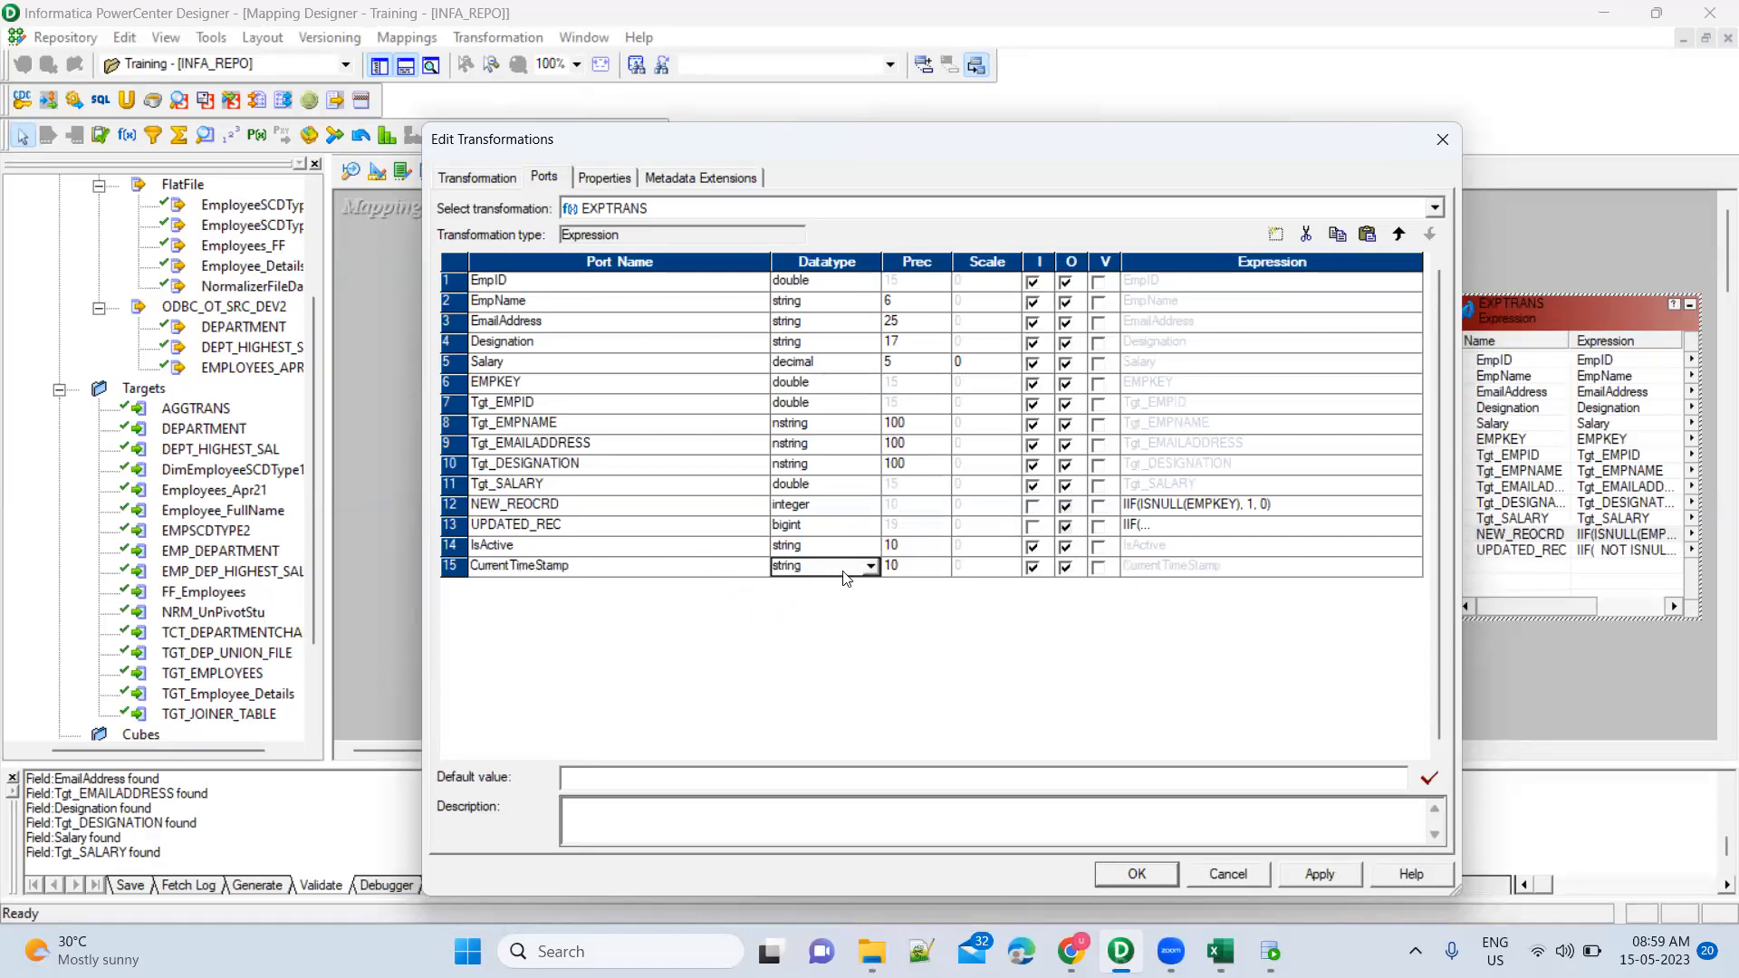
{"action": "left_click", "coordinate": [869, 566]}
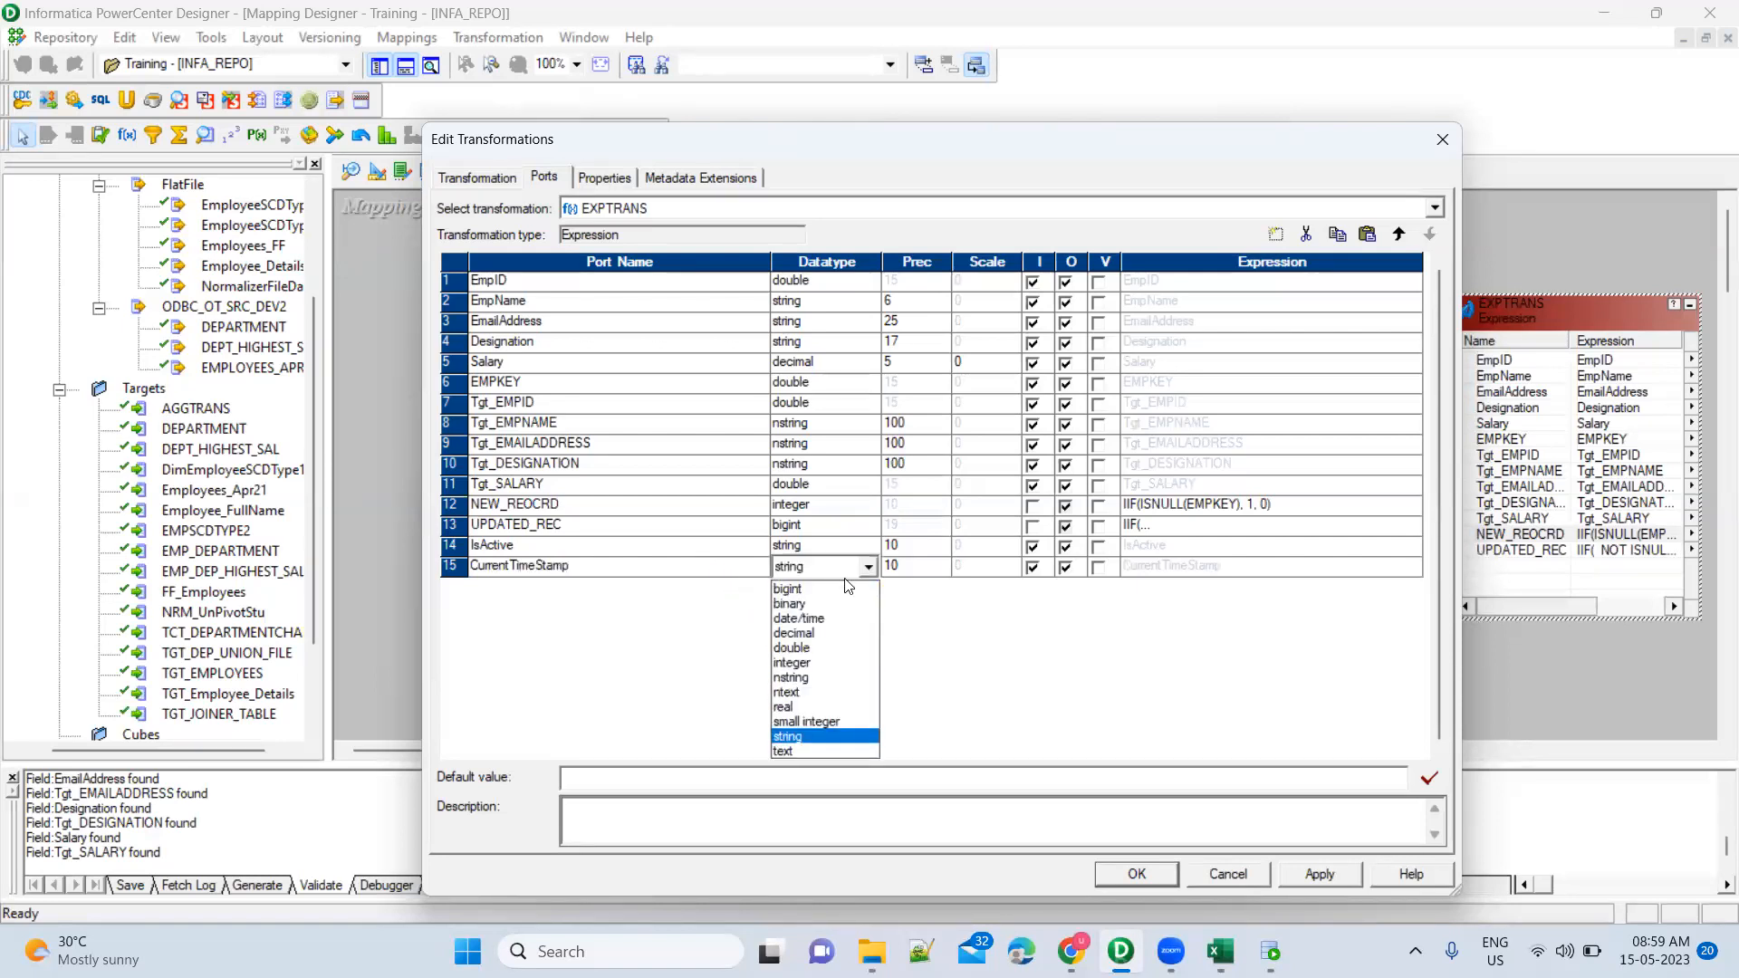
{"action": "left_click", "coordinate": [800, 619]}
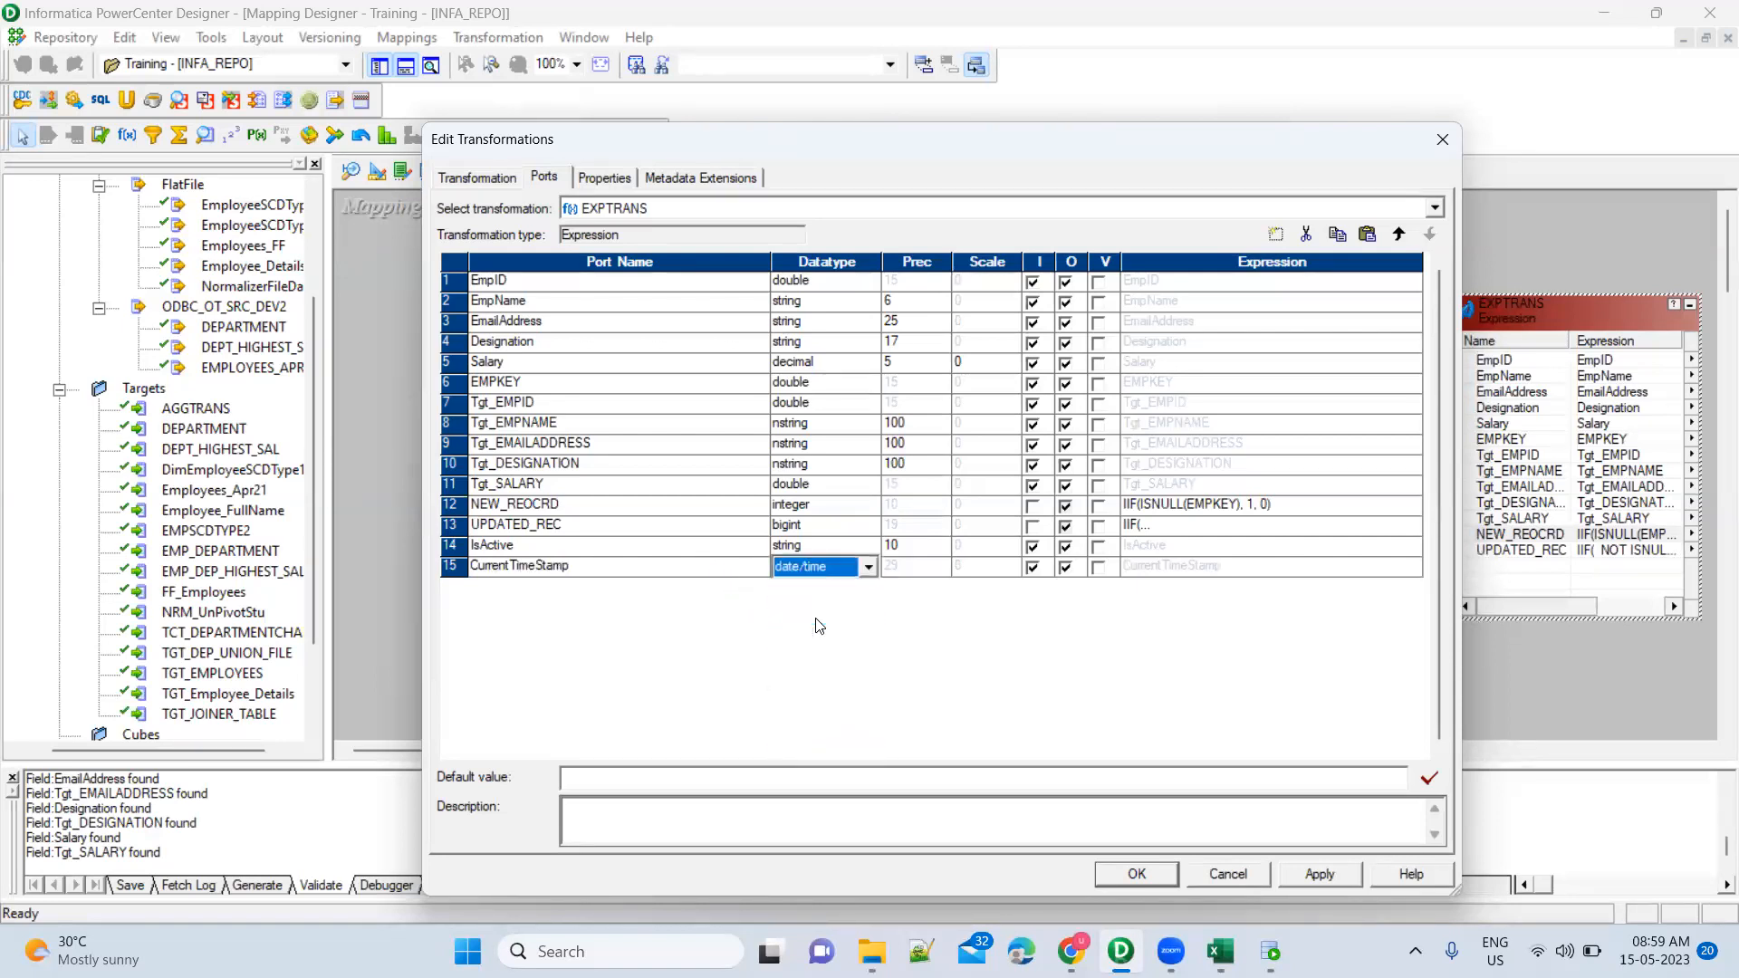
{"action": "left_click", "coordinate": [1033, 567]}
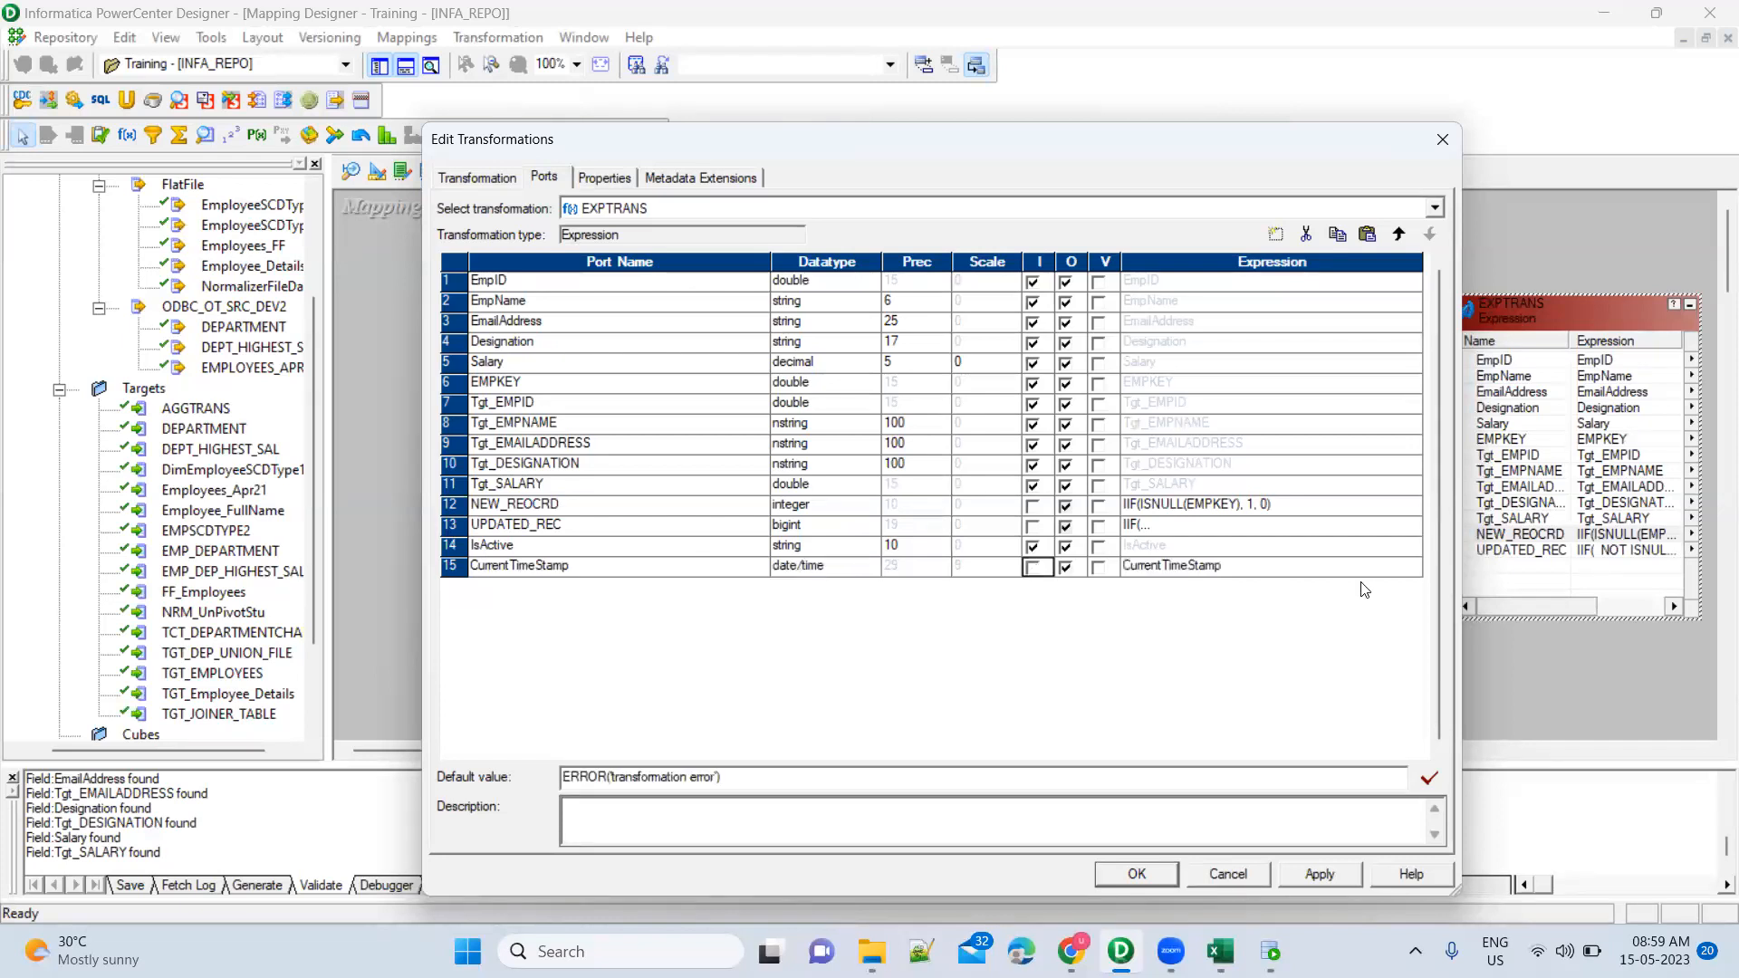
Try SYSTIMESTAMP without parentheses as the CurrentTimeStamp port's expression and keep it despite the parse error
{"action": "left_click", "coordinate": [1413, 566]}
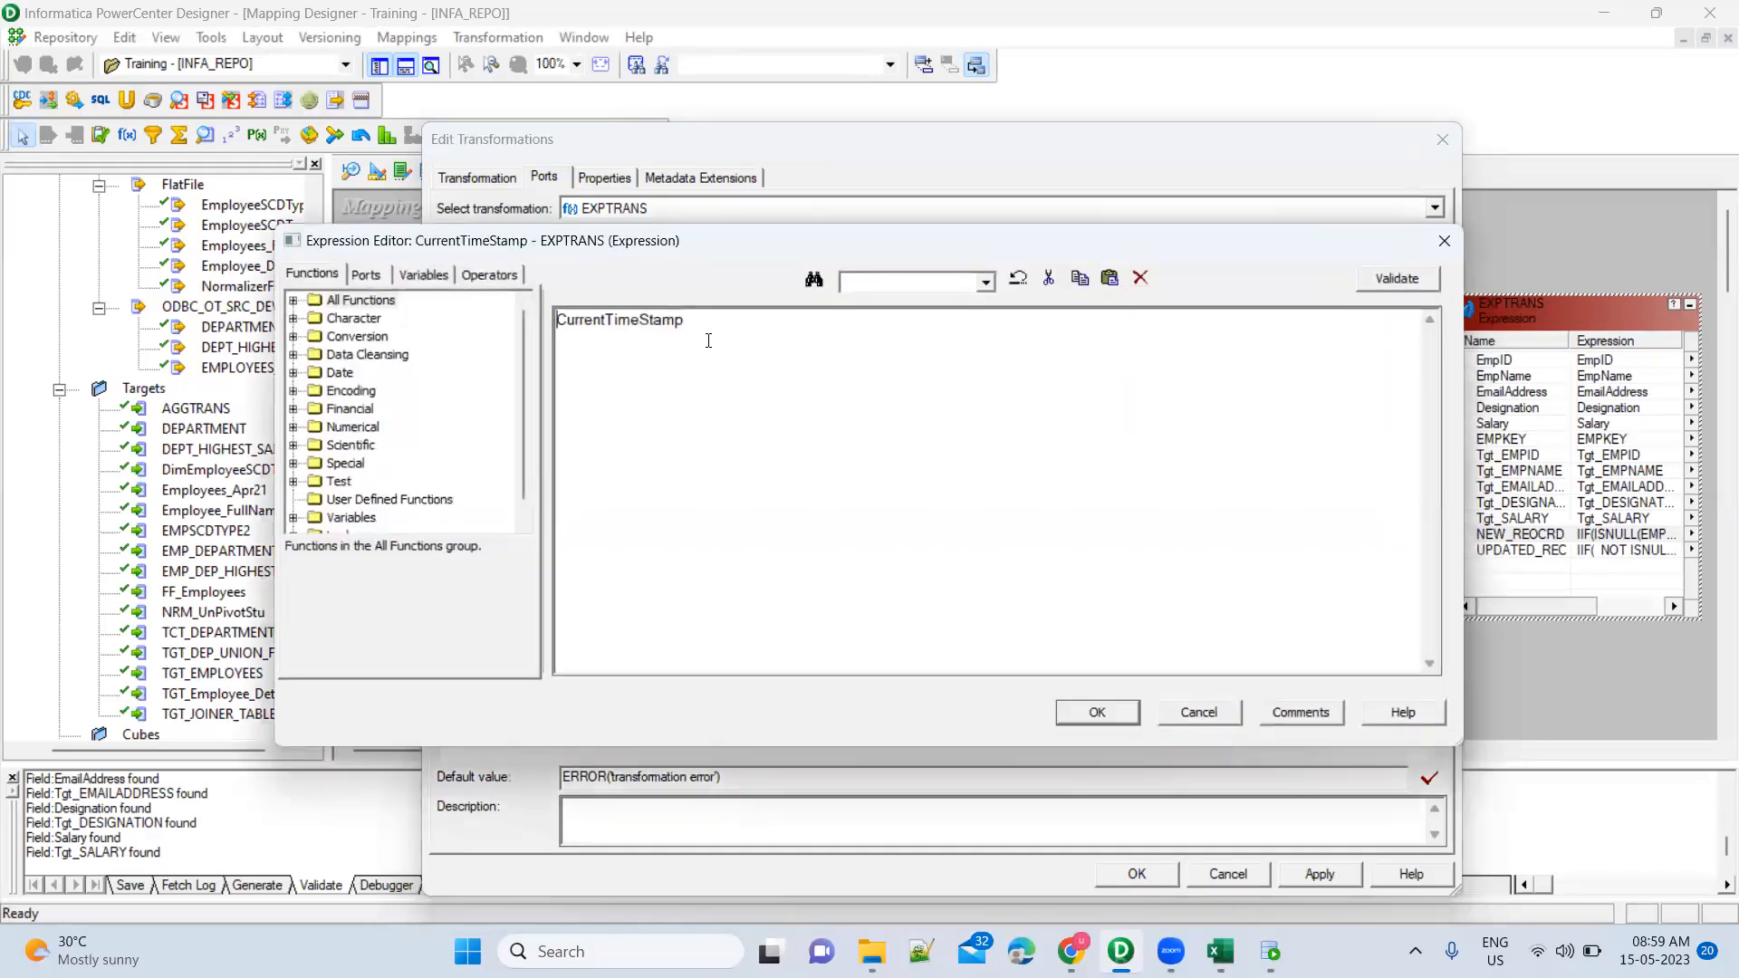
{"action": "key", "text": "ctrl+a"}
{"action": "key", "text": "Delete"}
{"action": "type", "text": "SYSTIMESTAMP"}
{"action": "left_click", "coordinate": [1112, 710]}
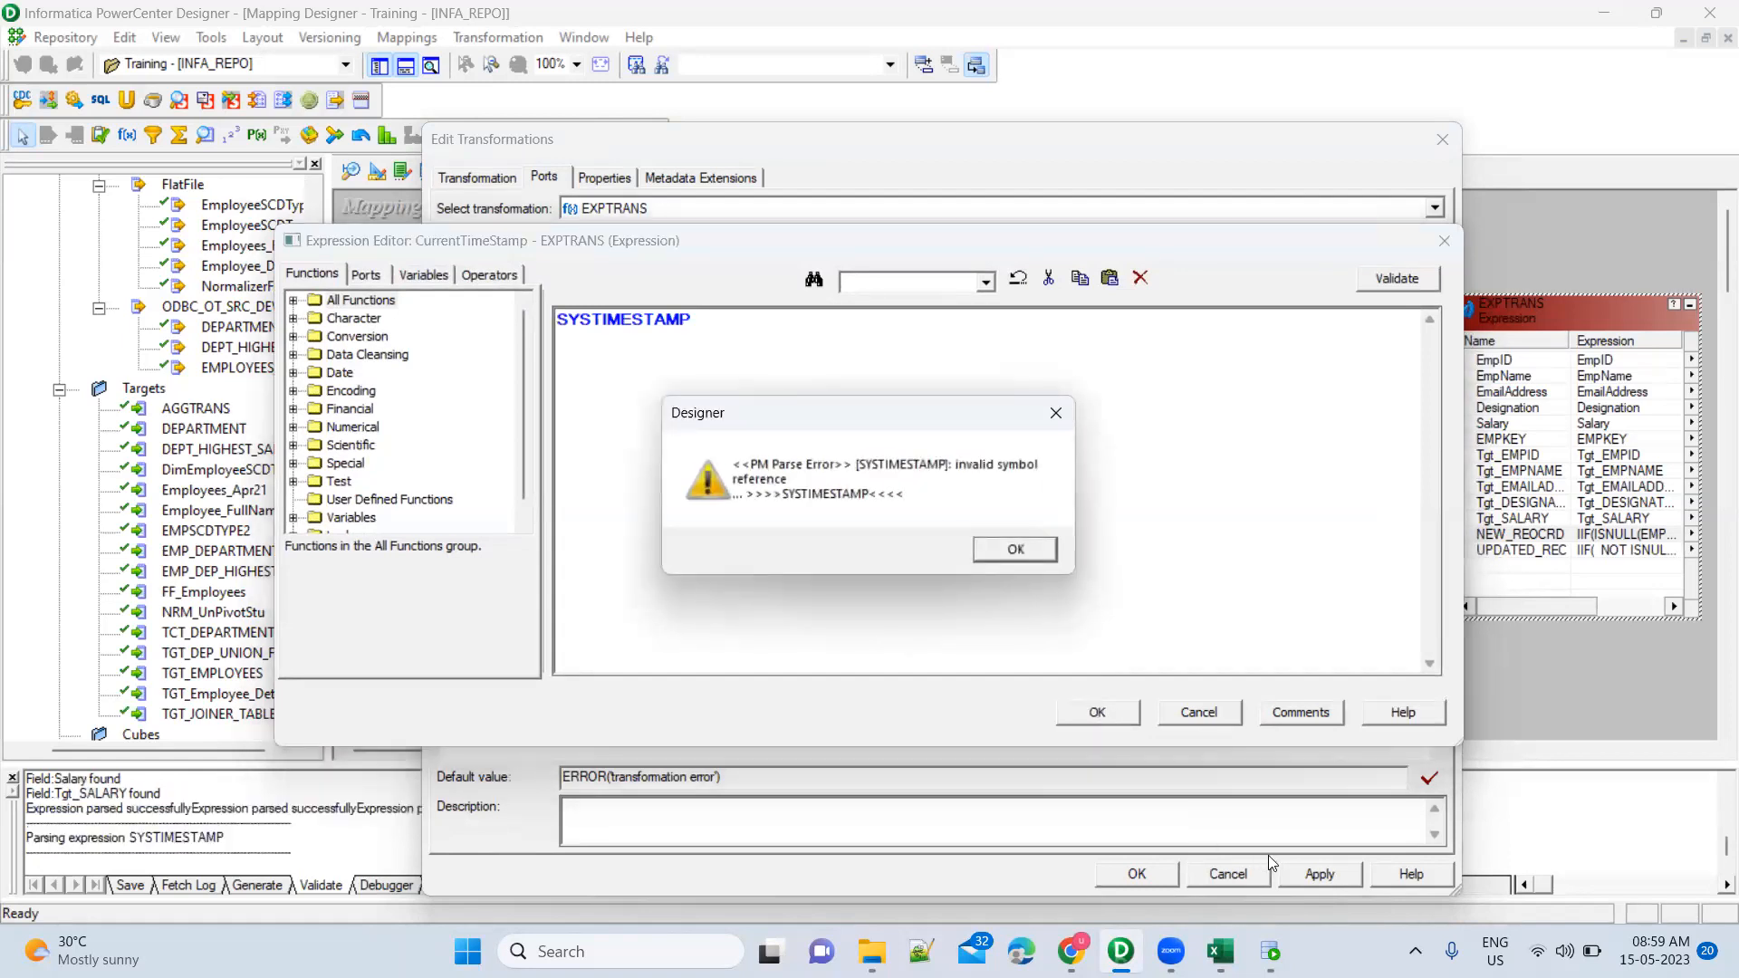
{"action": "left_click", "coordinate": [1015, 549]}
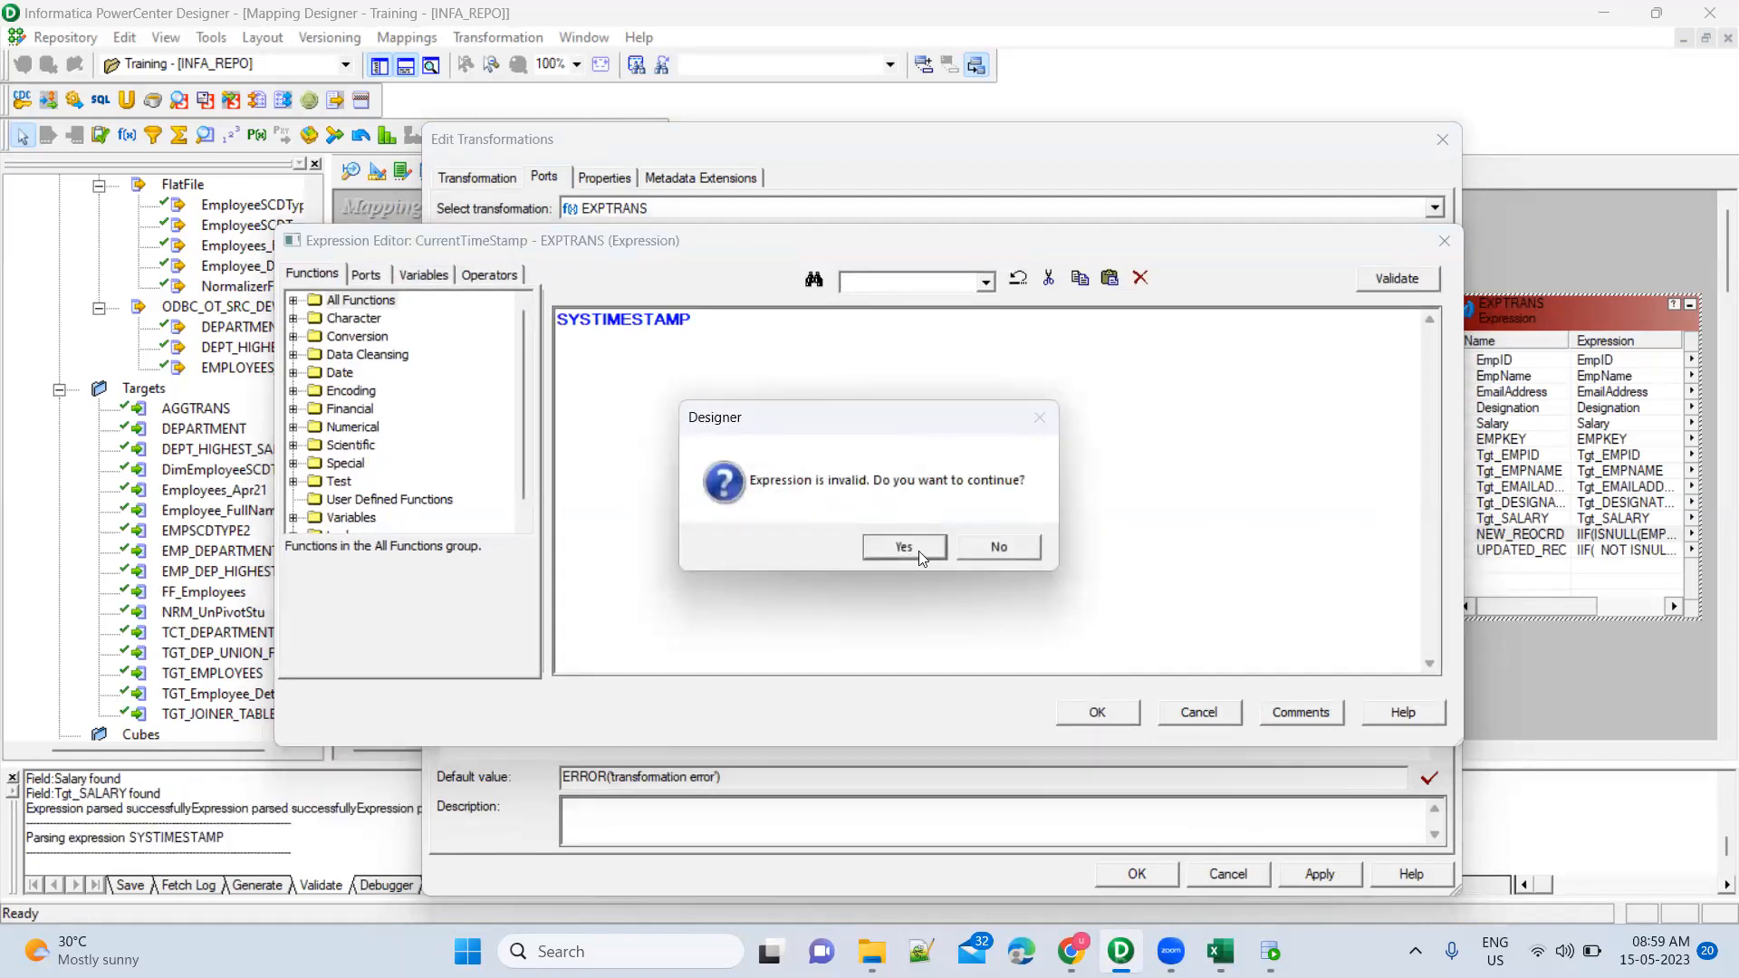
{"action": "left_click", "coordinate": [918, 550]}
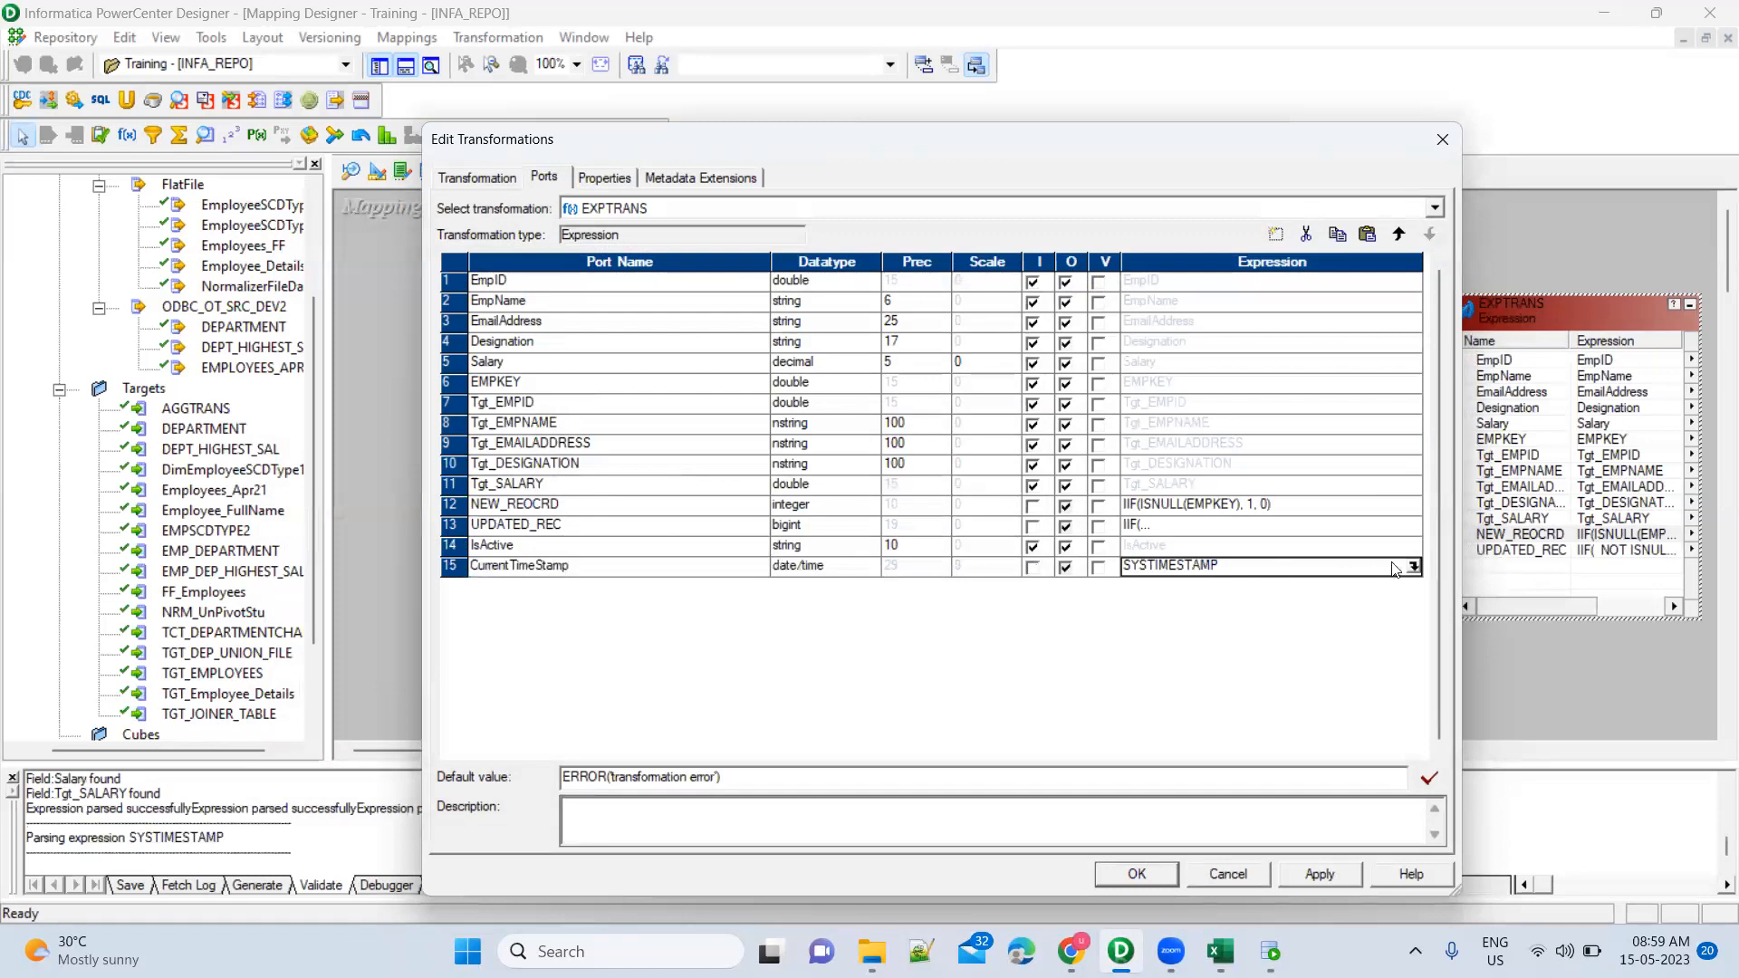
Reopen the CurrentTimeStamp expression and validate SYSTIMESTAMP again
{"action": "left_click", "coordinate": [1413, 567]}
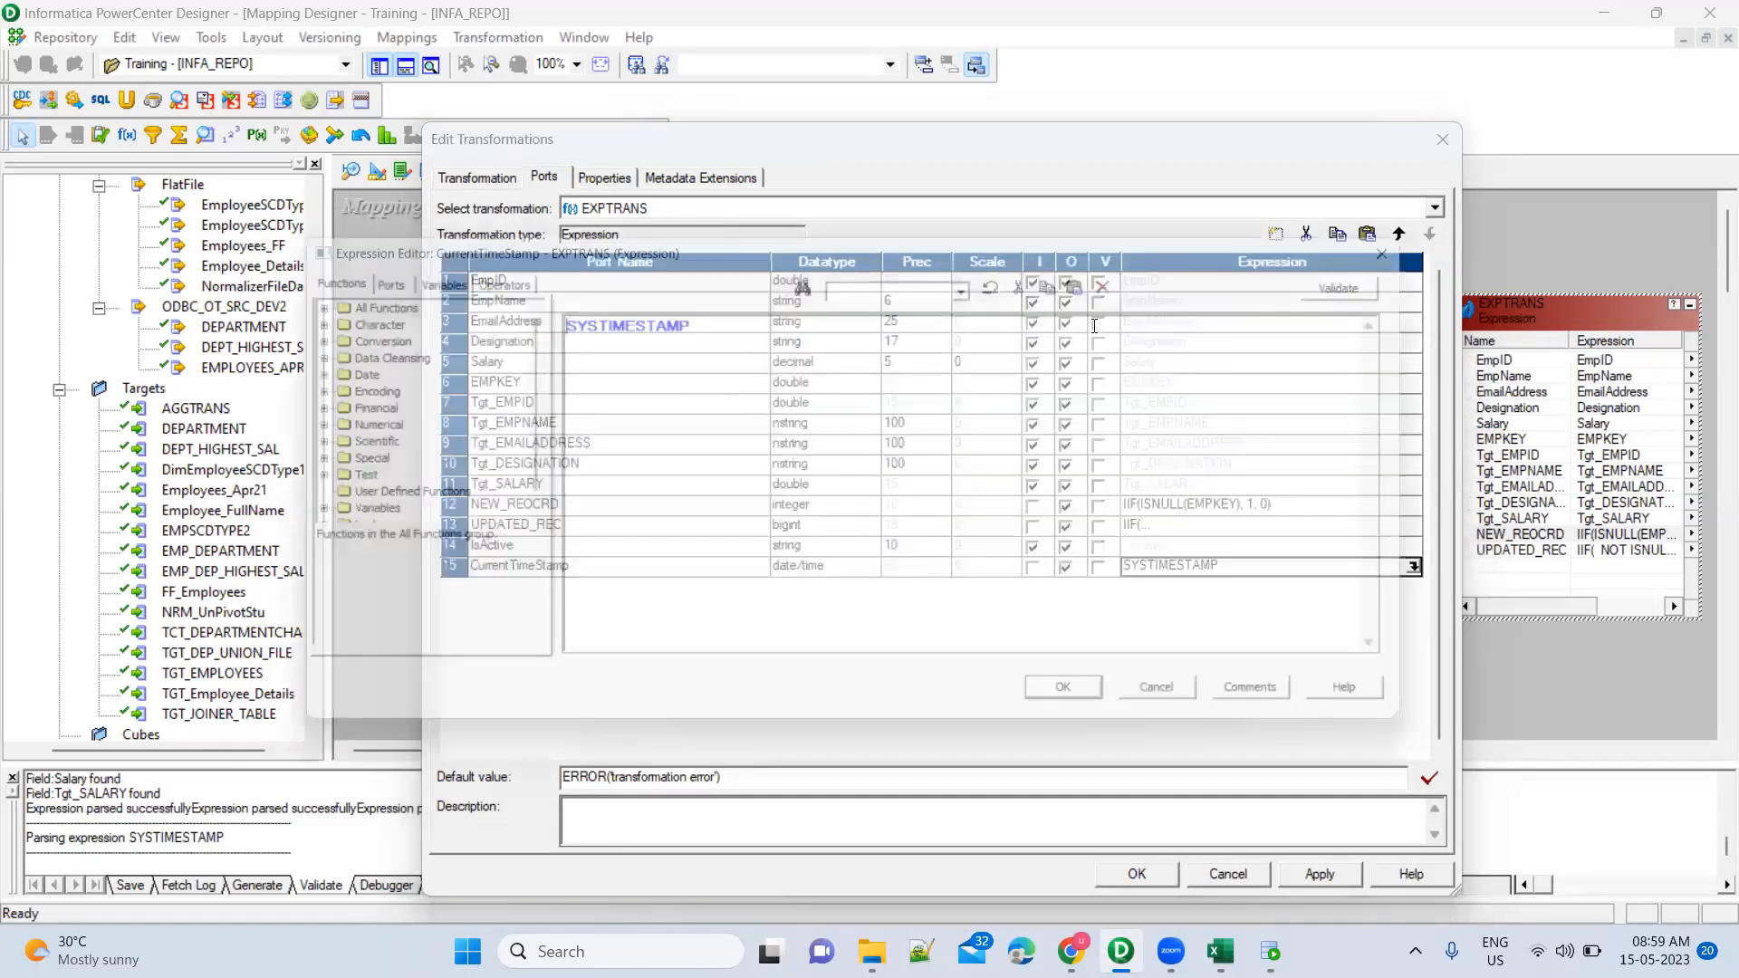
{"action": "left_click", "coordinate": [1392, 278]}
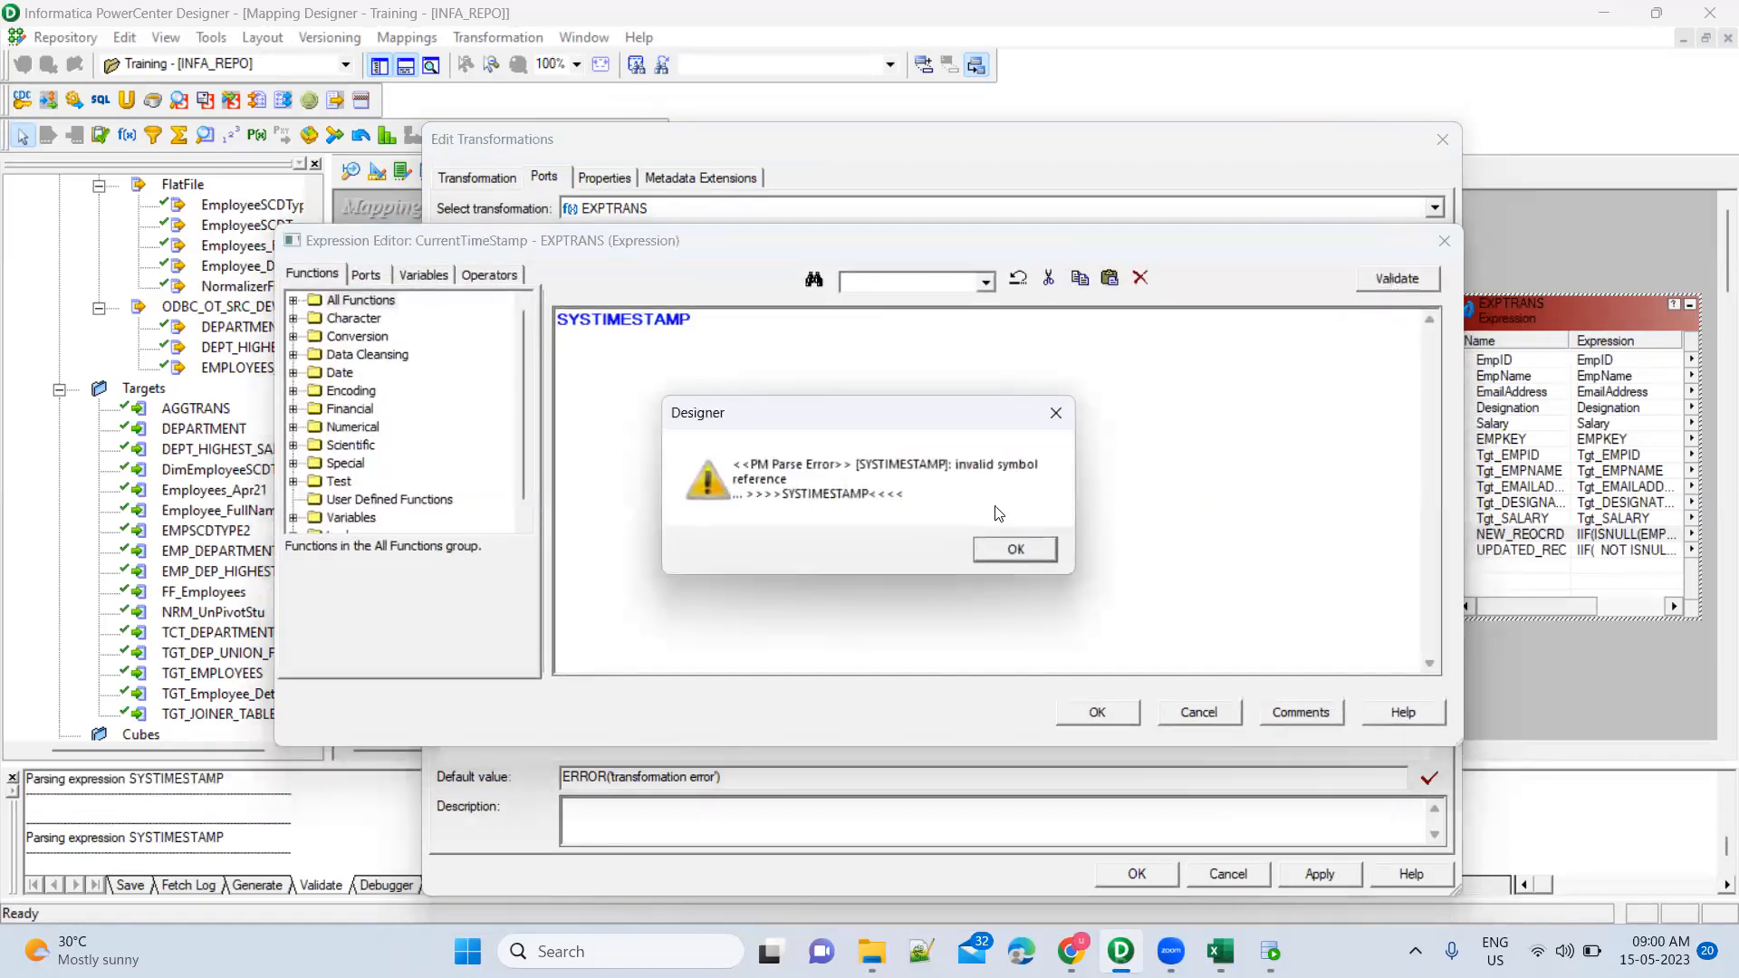
{"action": "left_click", "coordinate": [996, 556]}
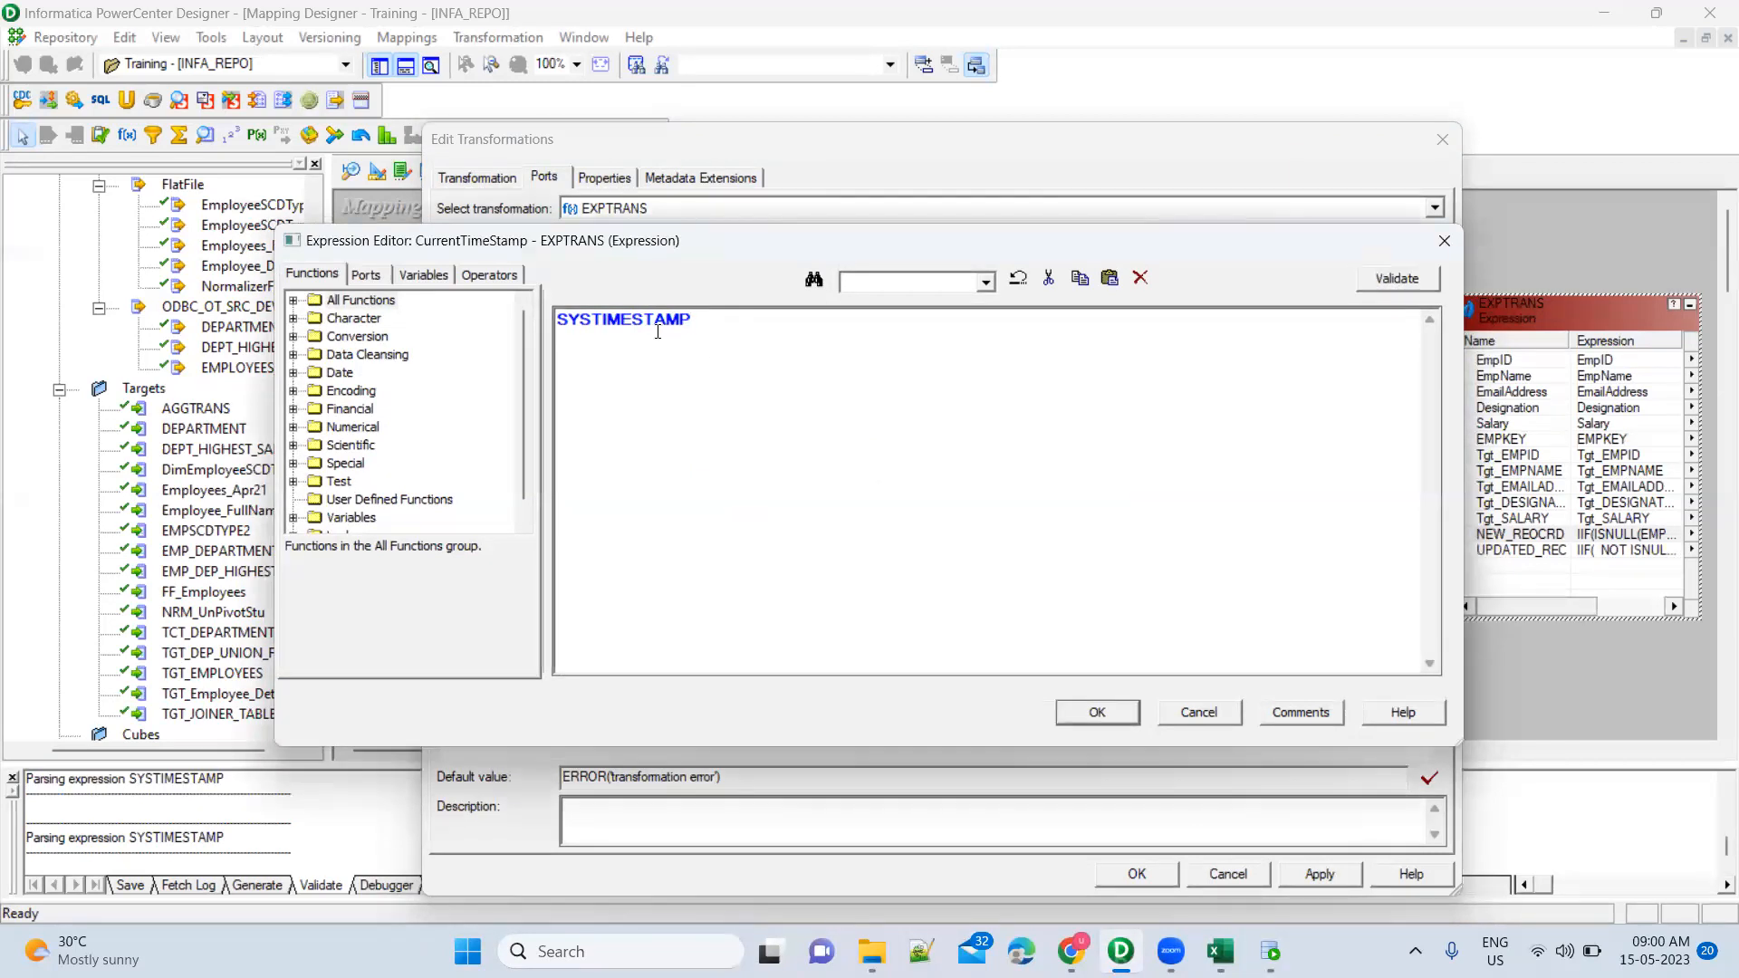
Clear the SYSTIMESTAMP expression of the CurrentTimeStamp port and look through the available date functions
{"action": "double_click", "coordinate": [564, 320]}
{"action": "key", "text": "Delete"}
{"action": "left_click", "coordinate": [294, 373]}
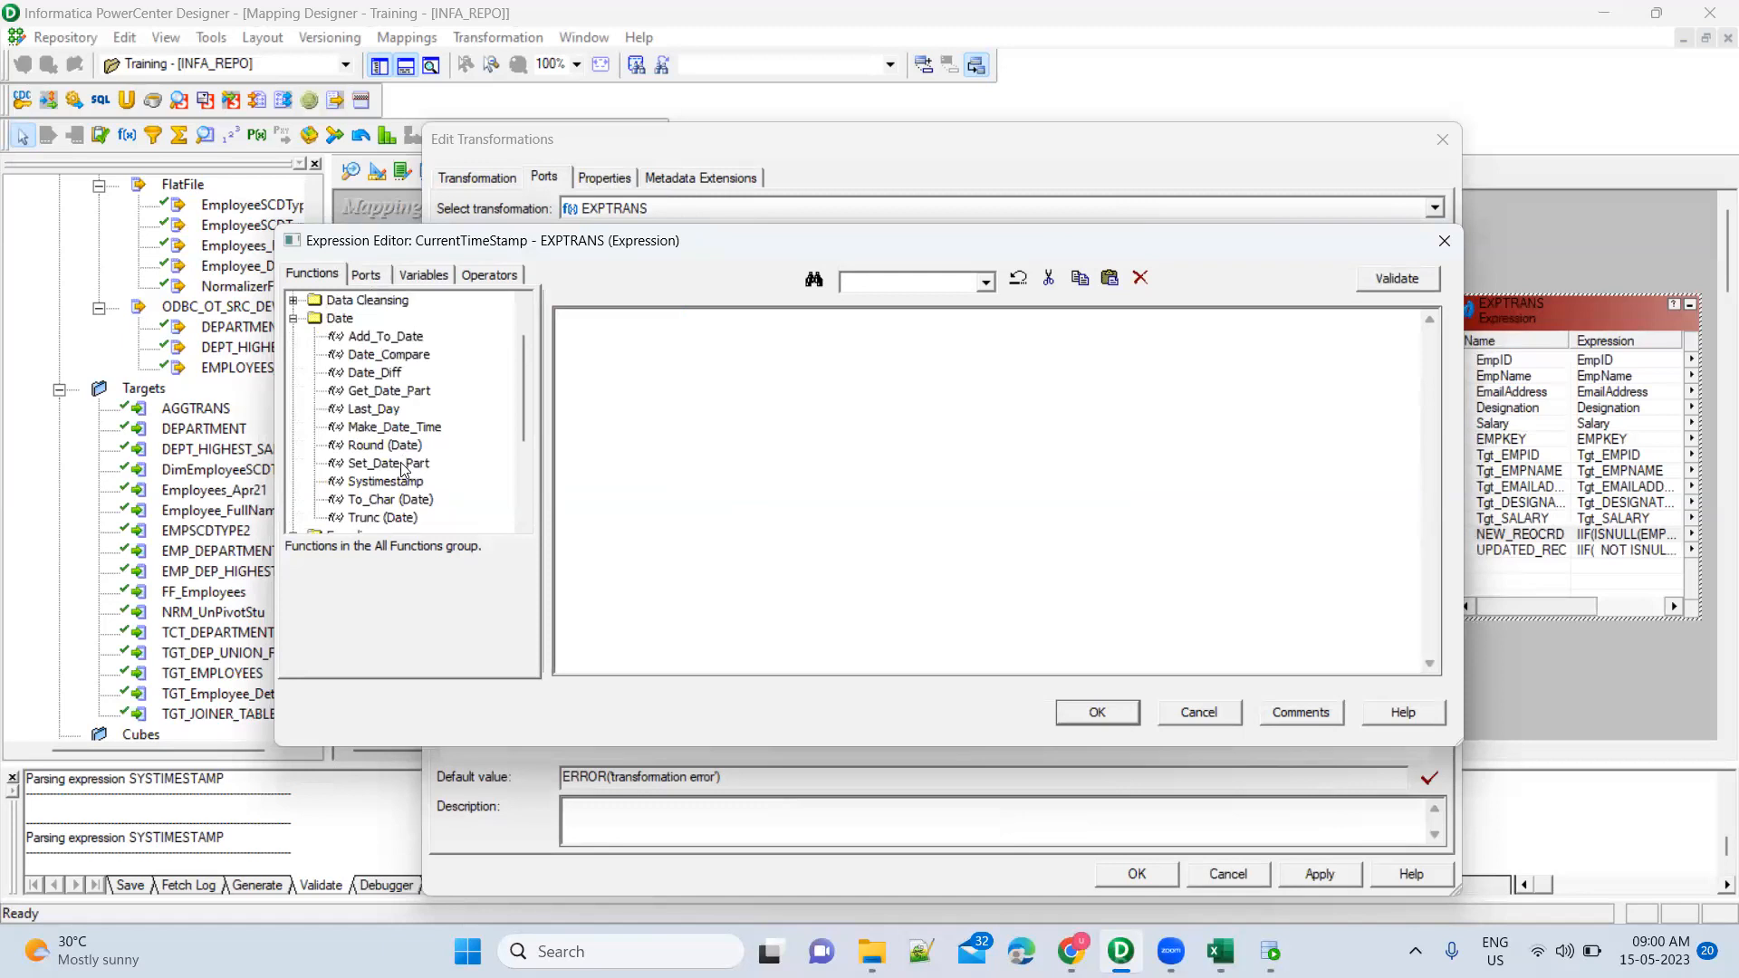
{"action": "scroll", "coordinate": [394, 423], "scroll_direction": "down", "scroll_amount": 2}
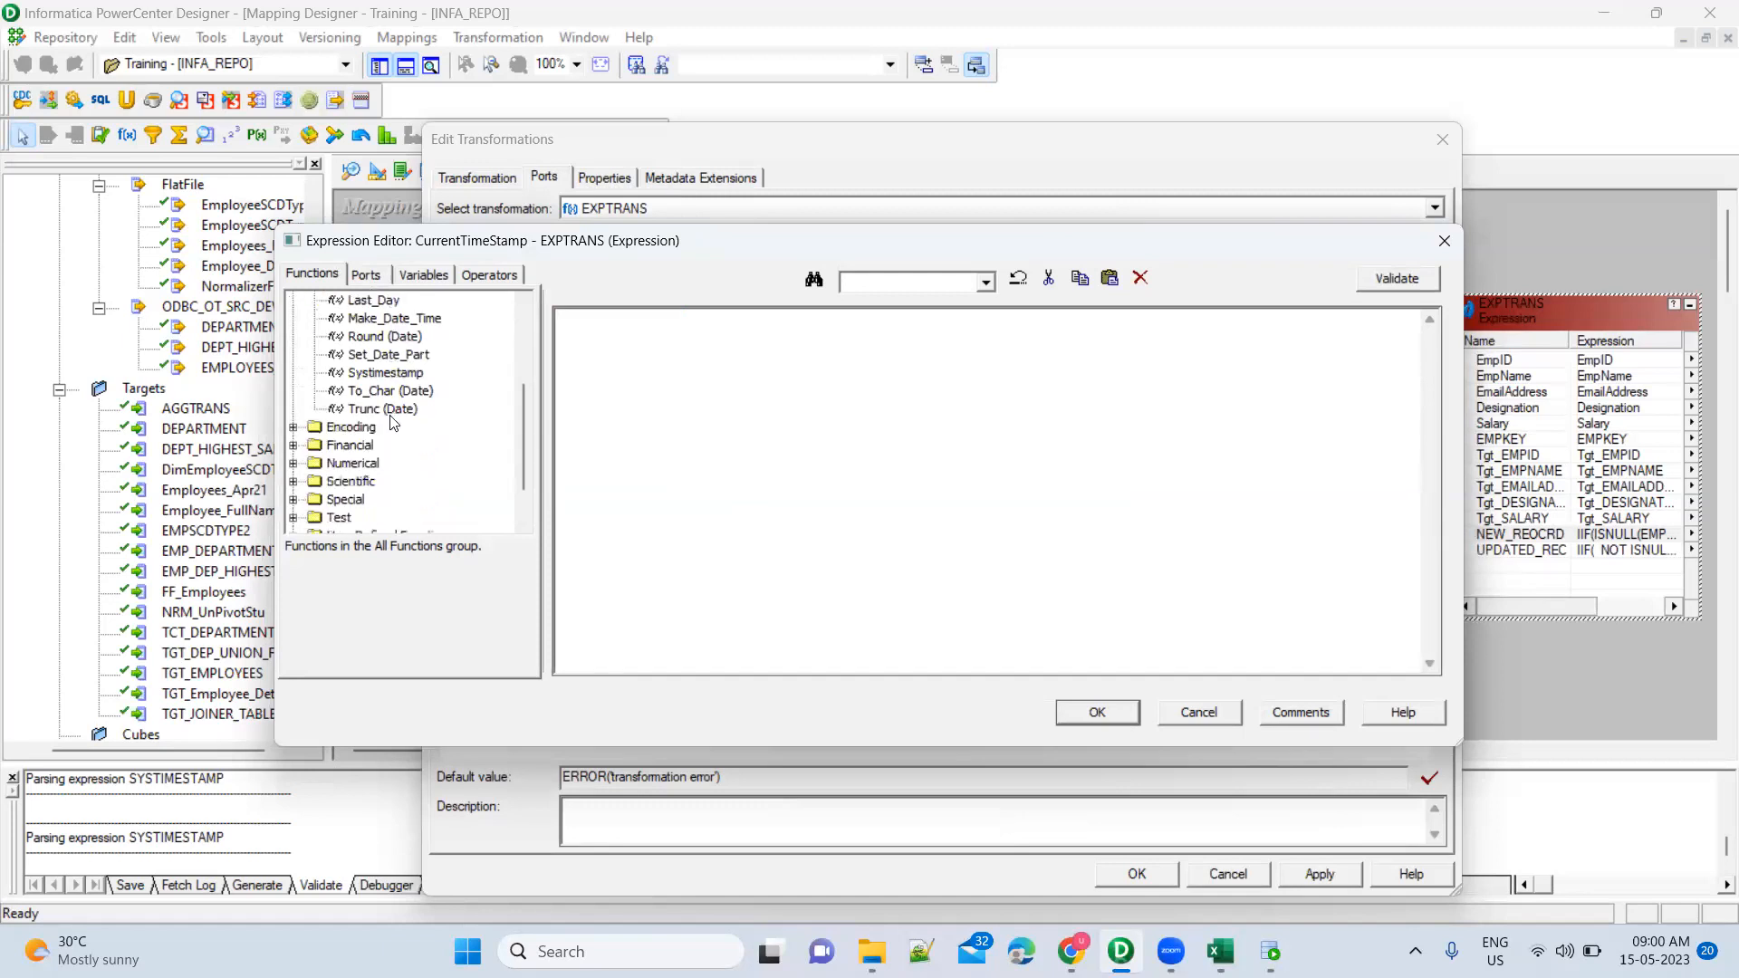
{"action": "scroll", "coordinate": [394, 423], "scroll_direction": "up", "scroll_amount": 3}
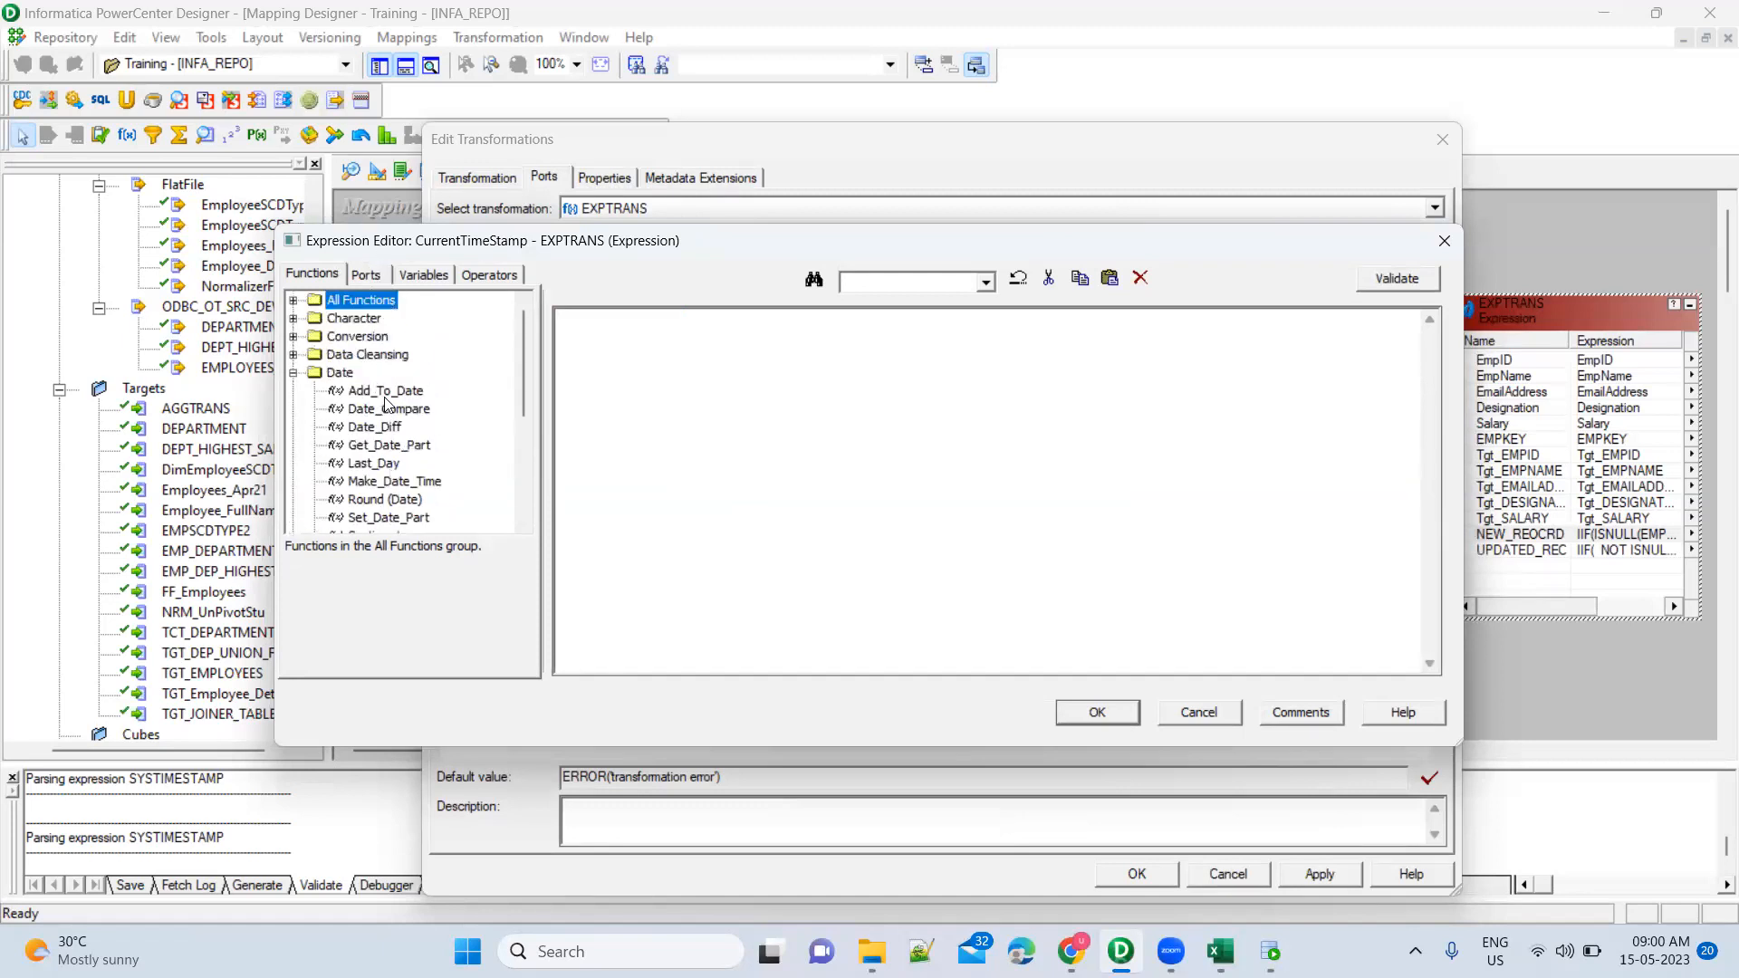
{"action": "scroll", "coordinate": [389, 466], "scroll_direction": "down", "scroll_amount": 1}
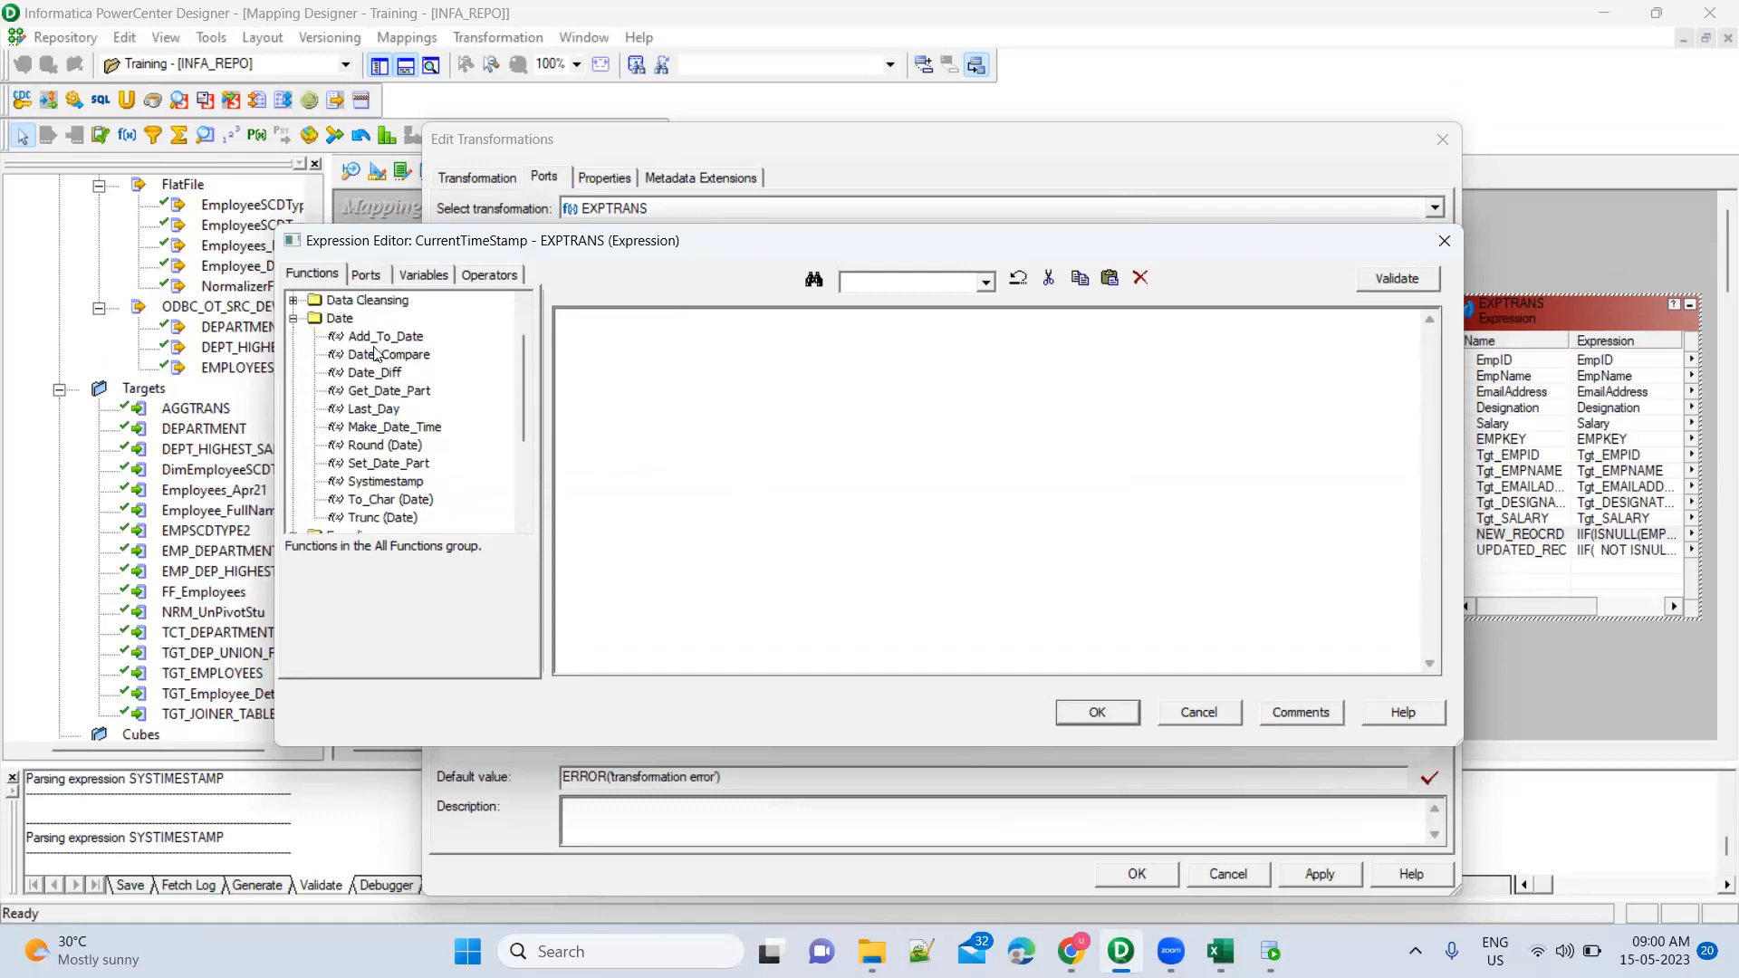
{"action": "scroll", "coordinate": [376, 353], "scroll_direction": "up", "scroll_amount": 1}
Set the CurrentTimeStamp expression to the built-in variable SESSSTARTTIME and apply the EXPTRANS changes
{"action": "left_click", "coordinate": [429, 282]}
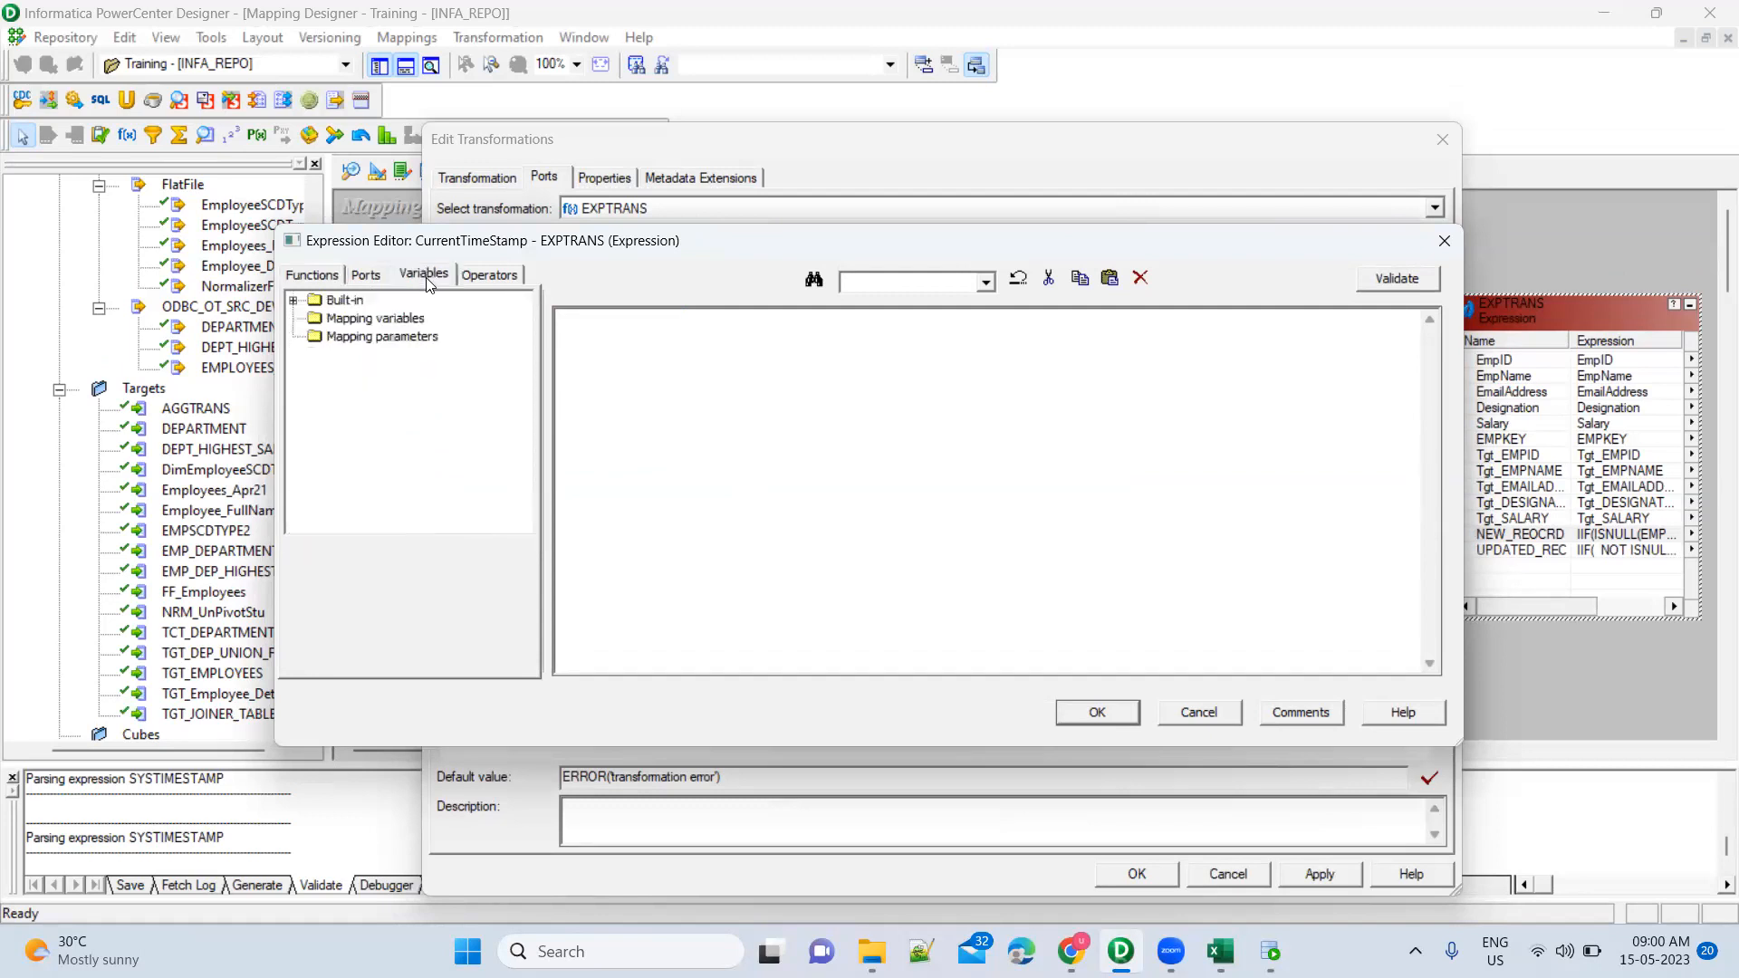
{"action": "left_click", "coordinate": [293, 300]}
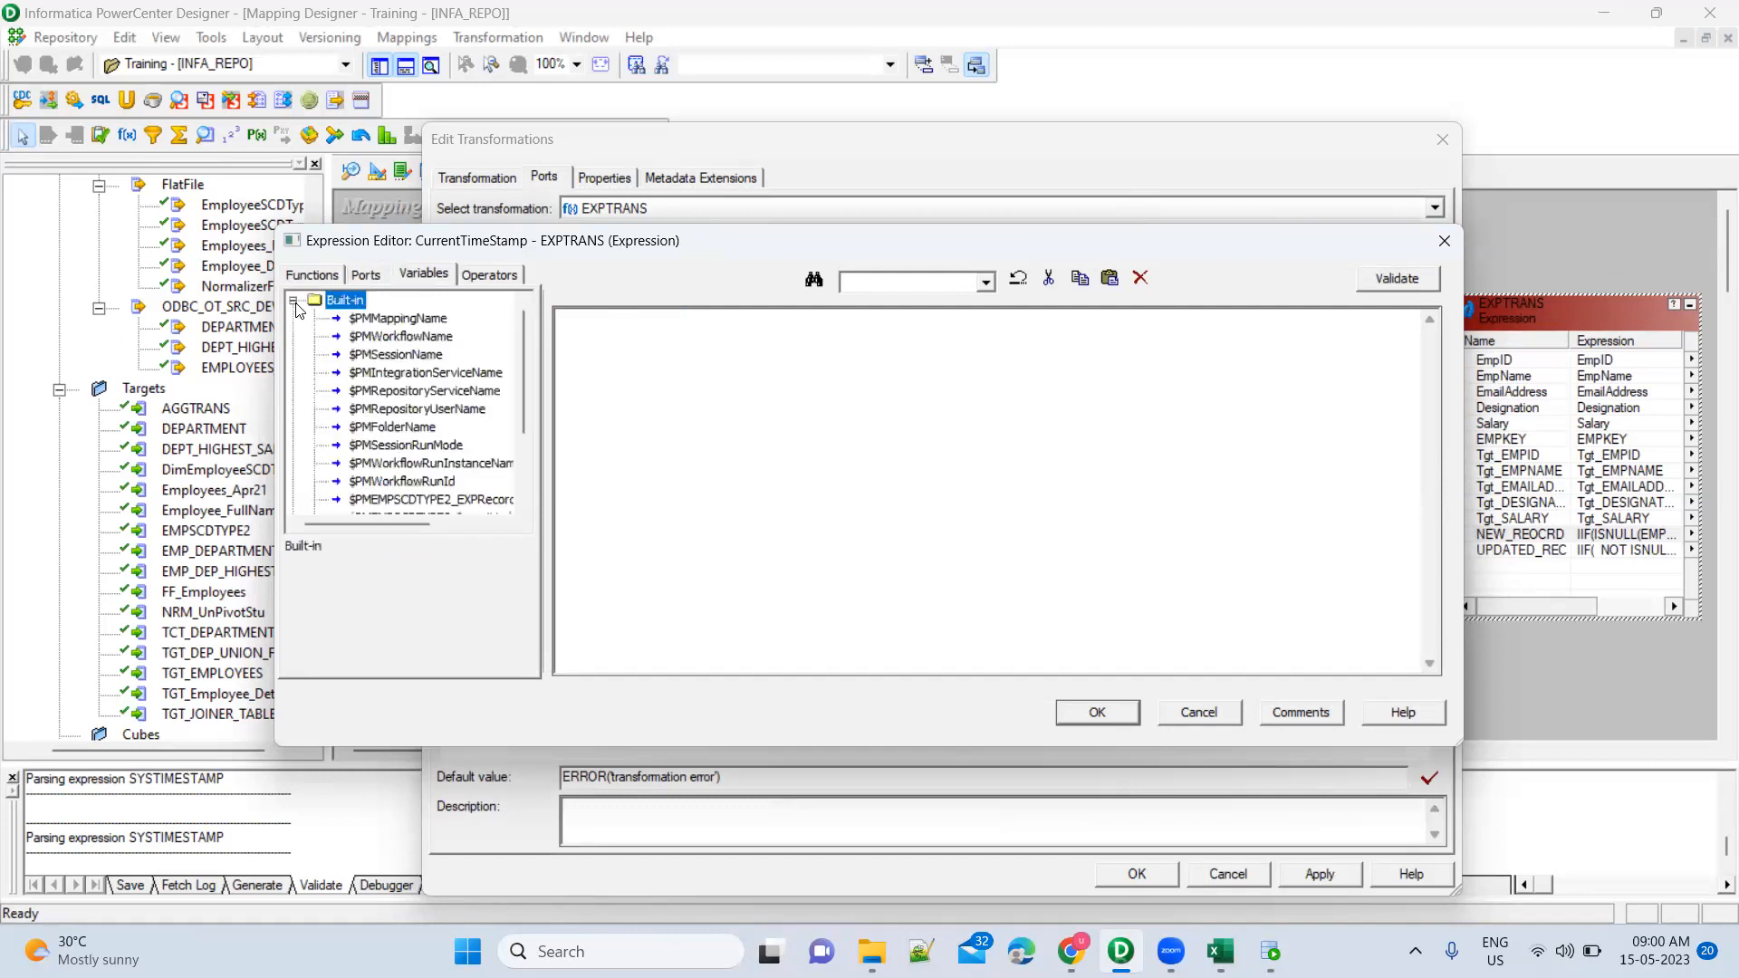
{"action": "scroll", "coordinate": [379, 419], "scroll_direction": "down", "scroll_amount": 1}
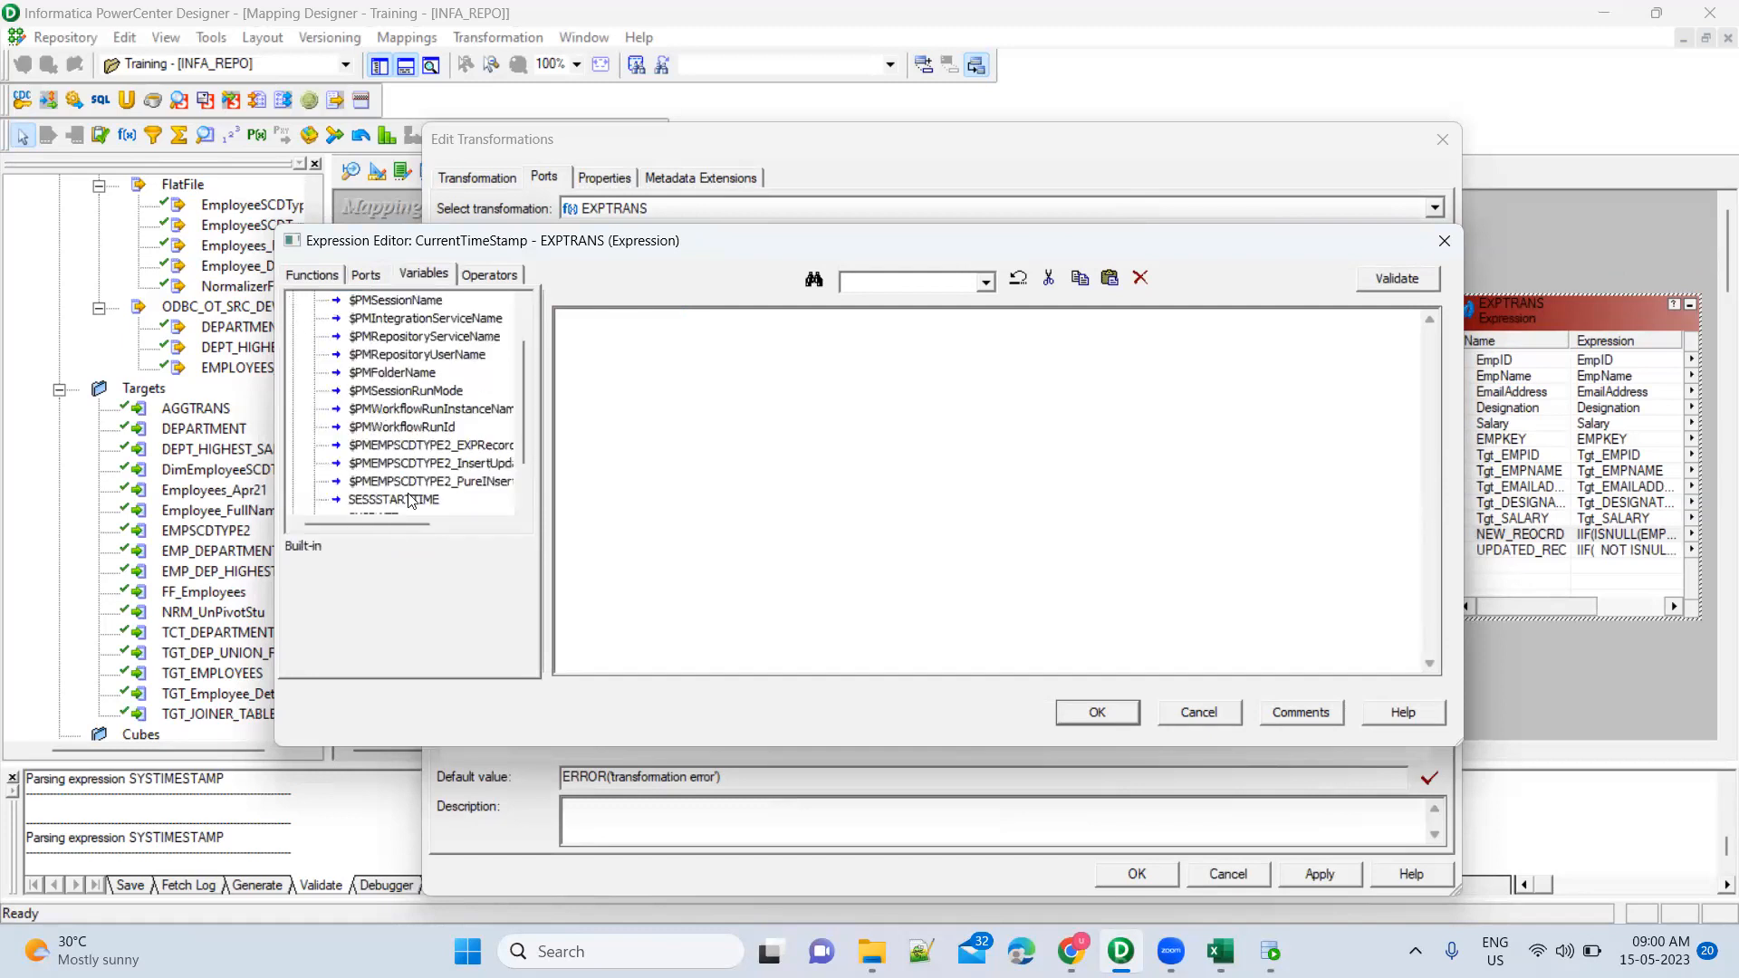
{"action": "double_click", "coordinate": [407, 503]}
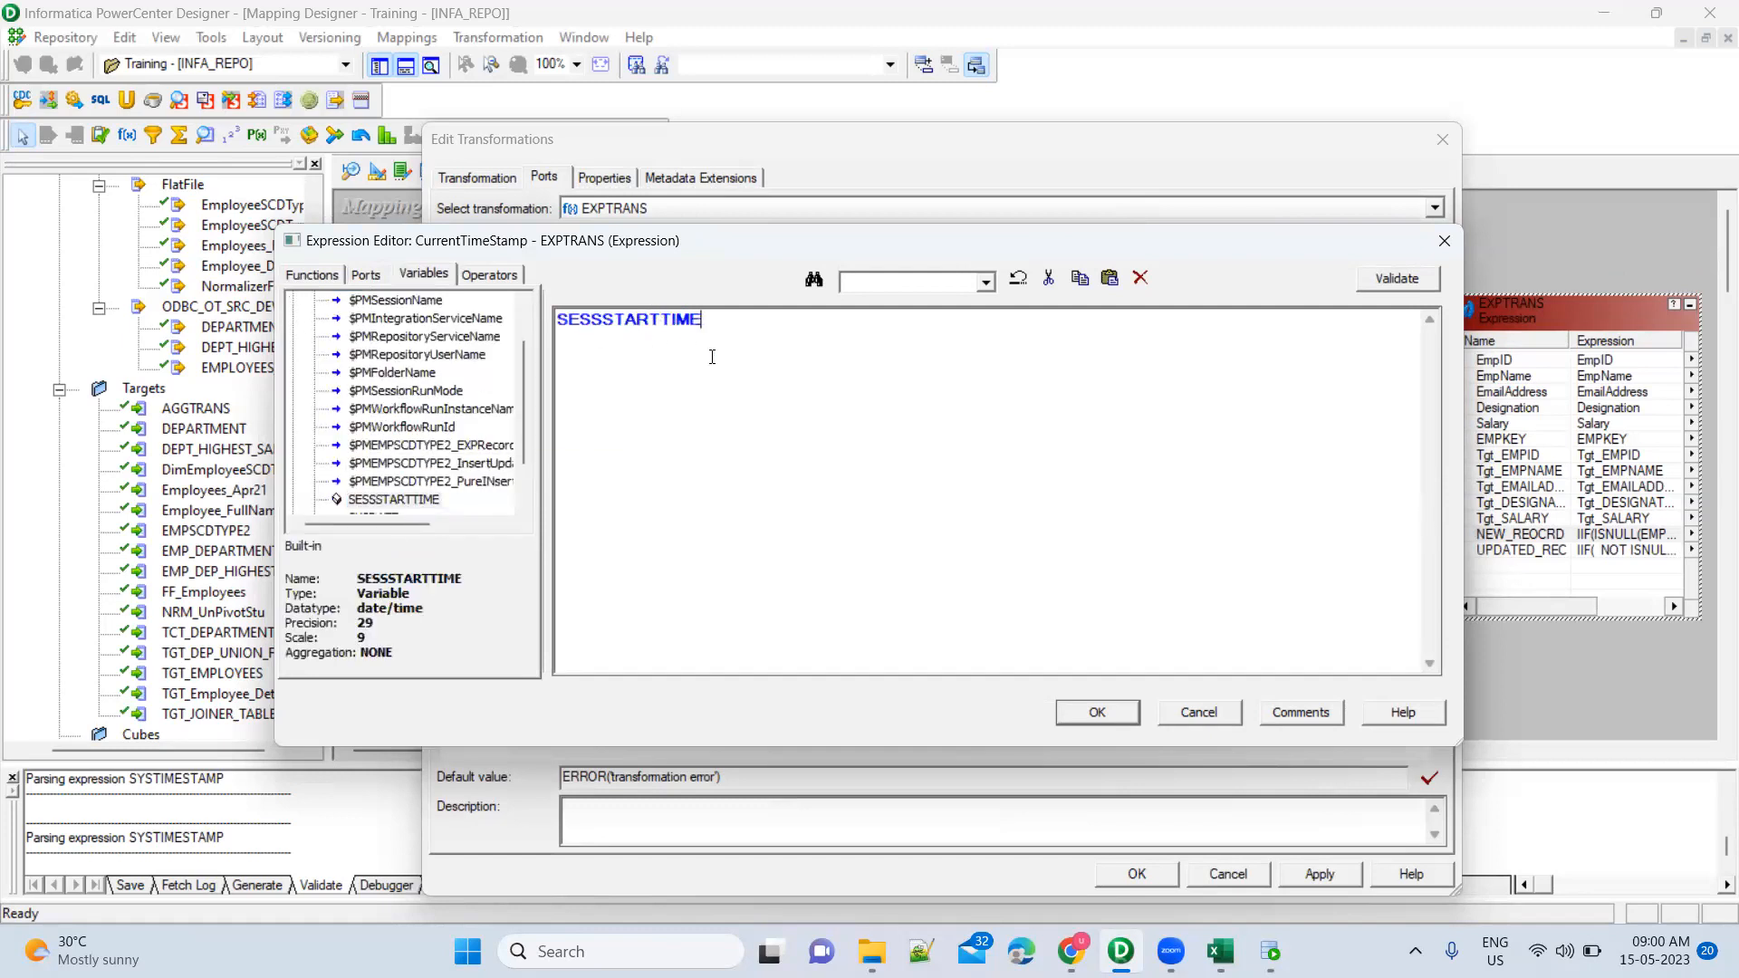
{"action": "left_click", "coordinate": [1096, 713]}
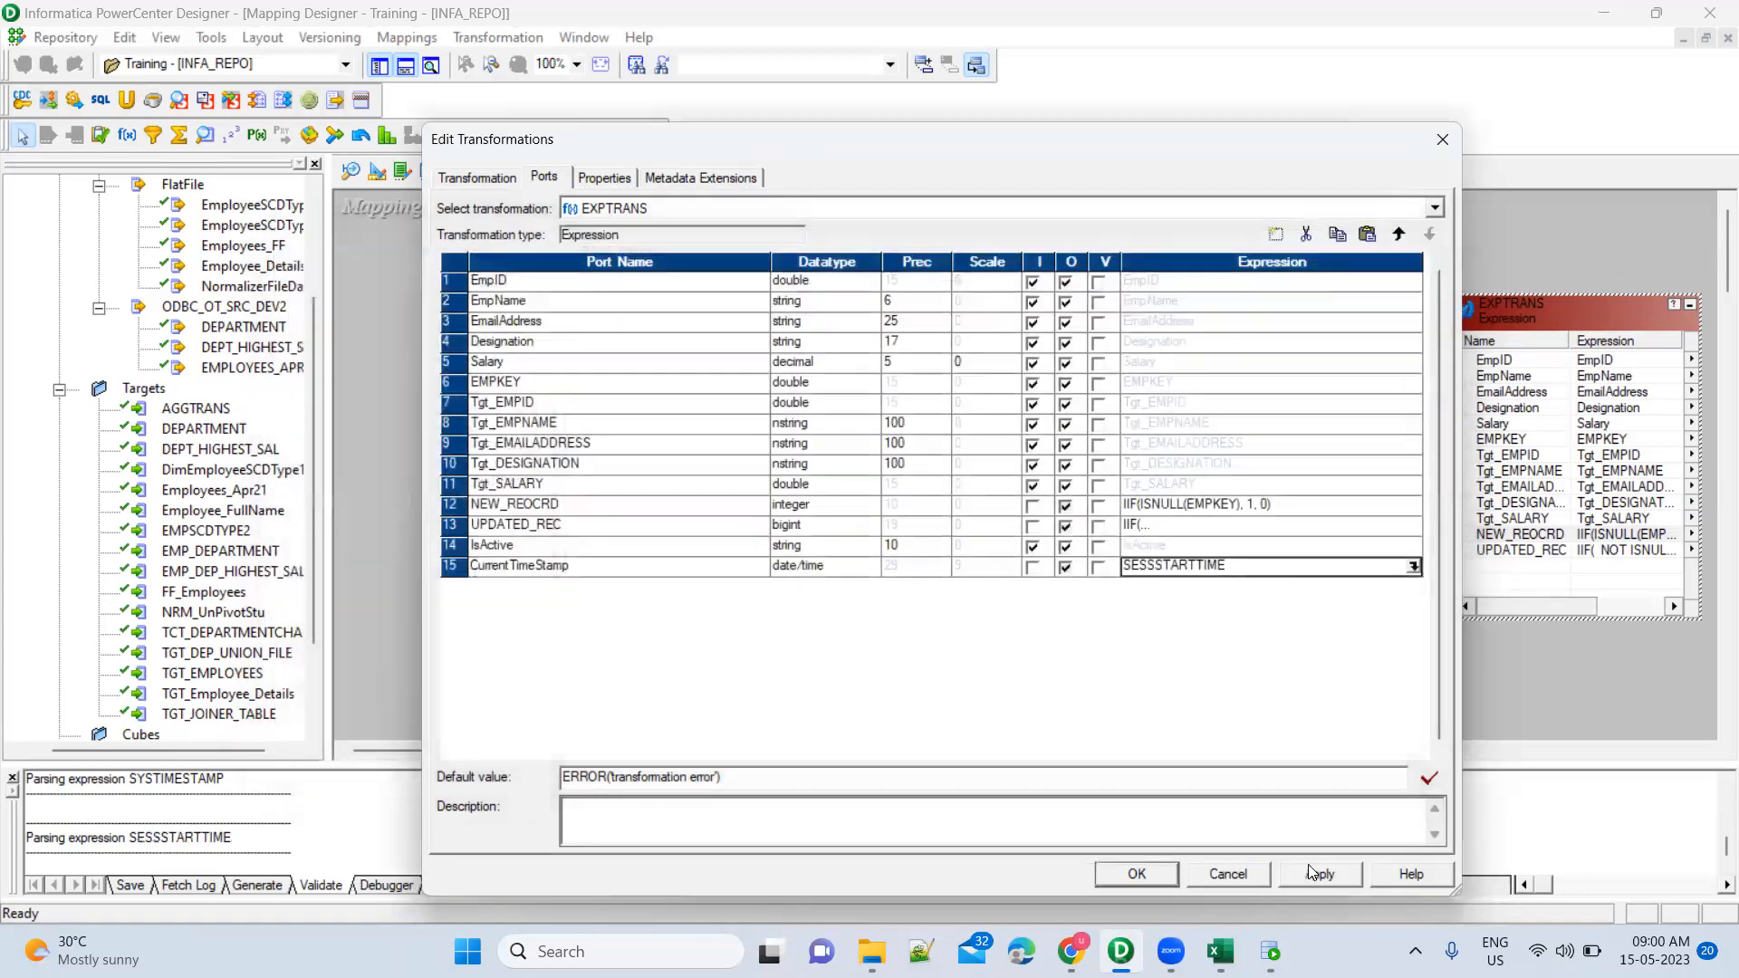
{"action": "left_click", "coordinate": [1318, 874]}
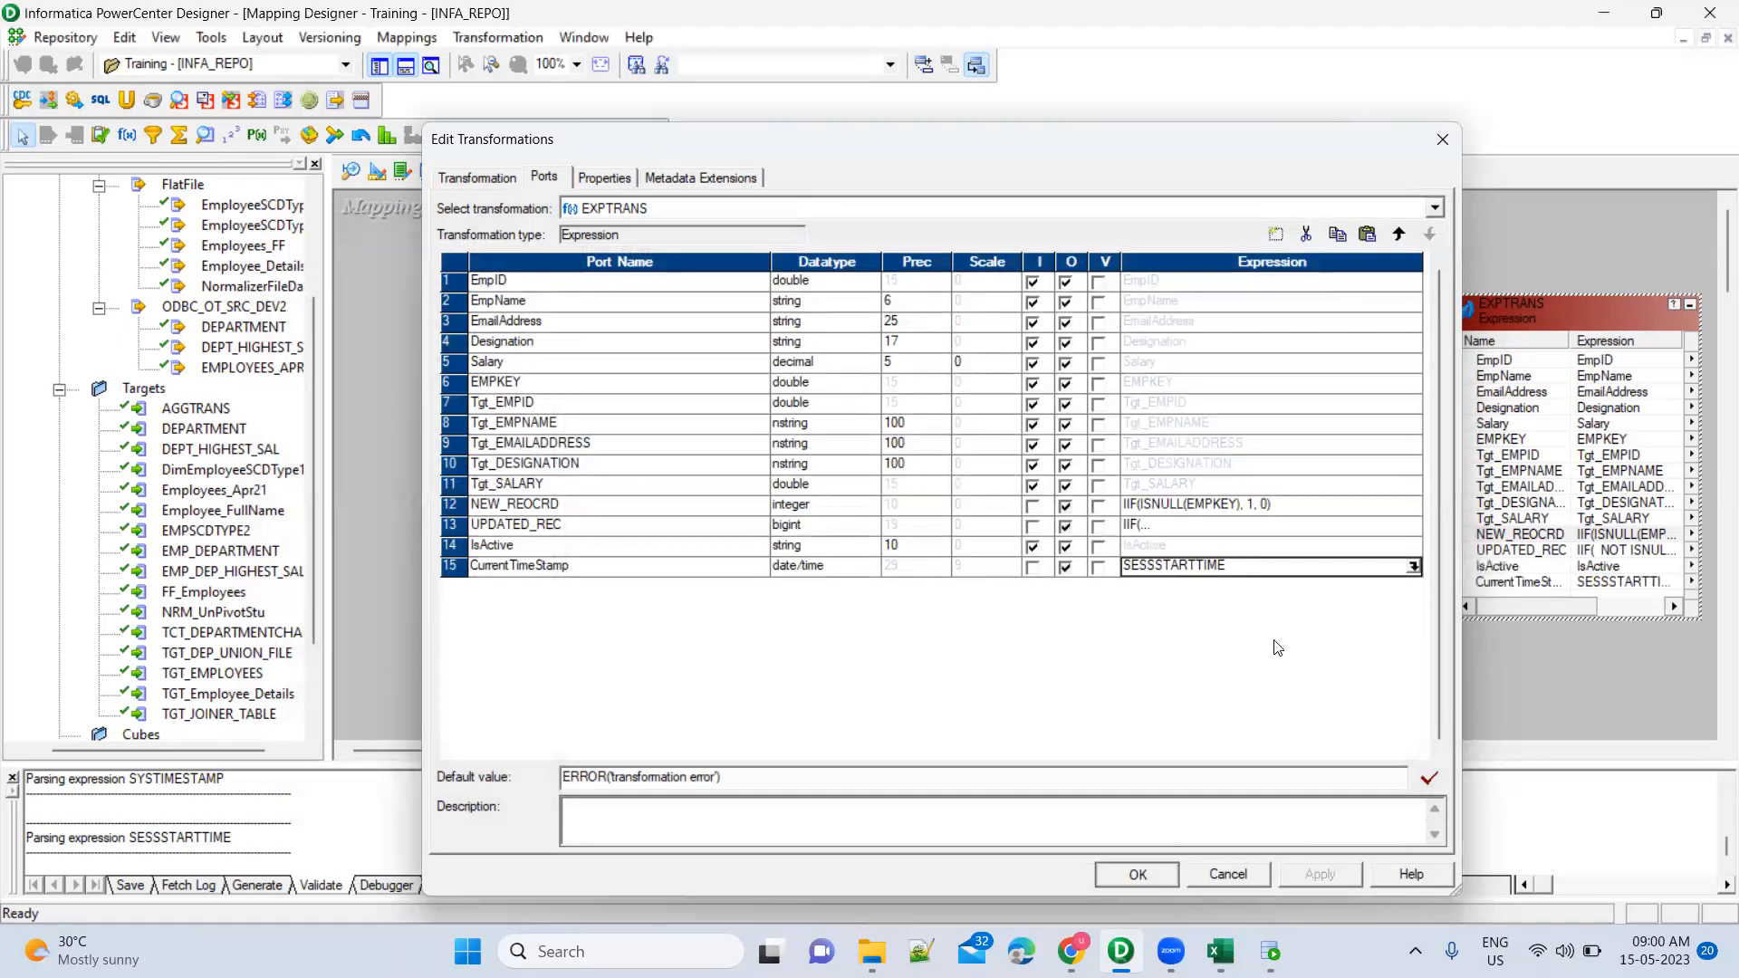
{"action": "key", "text": "Return"}
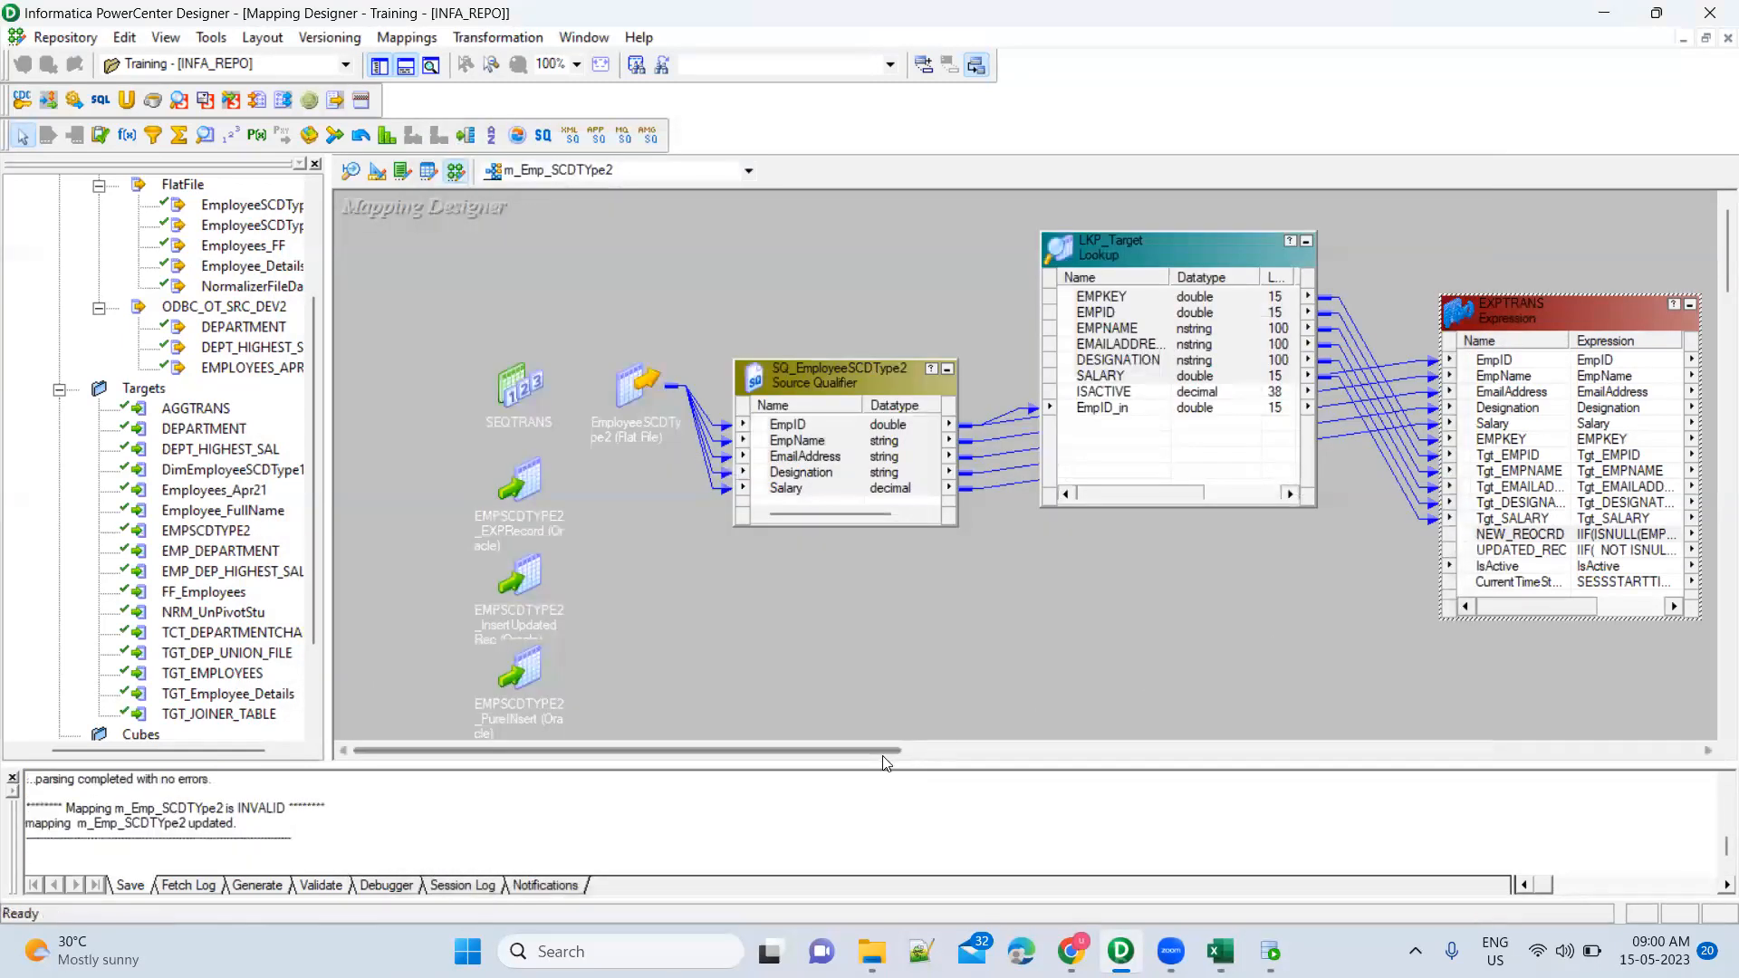
Move SEQTRANS and the three iconized EMPSCDTYPE2 targets together to the far side of EXPTRANS, leaving space between
{"action": "left_click_drag", "start_coordinate": [451, 342], "coordinate": [578, 697]}
{"action": "left_click_drag", "start_coordinate": [1025, 585], "coordinate": [1308, 578]}
{"action": "left_click_drag", "start_coordinate": [855, 749], "coordinate": [1170, 752]}
{"action": "left_click_drag", "start_coordinate": [587, 574], "coordinate": [1389, 251]}
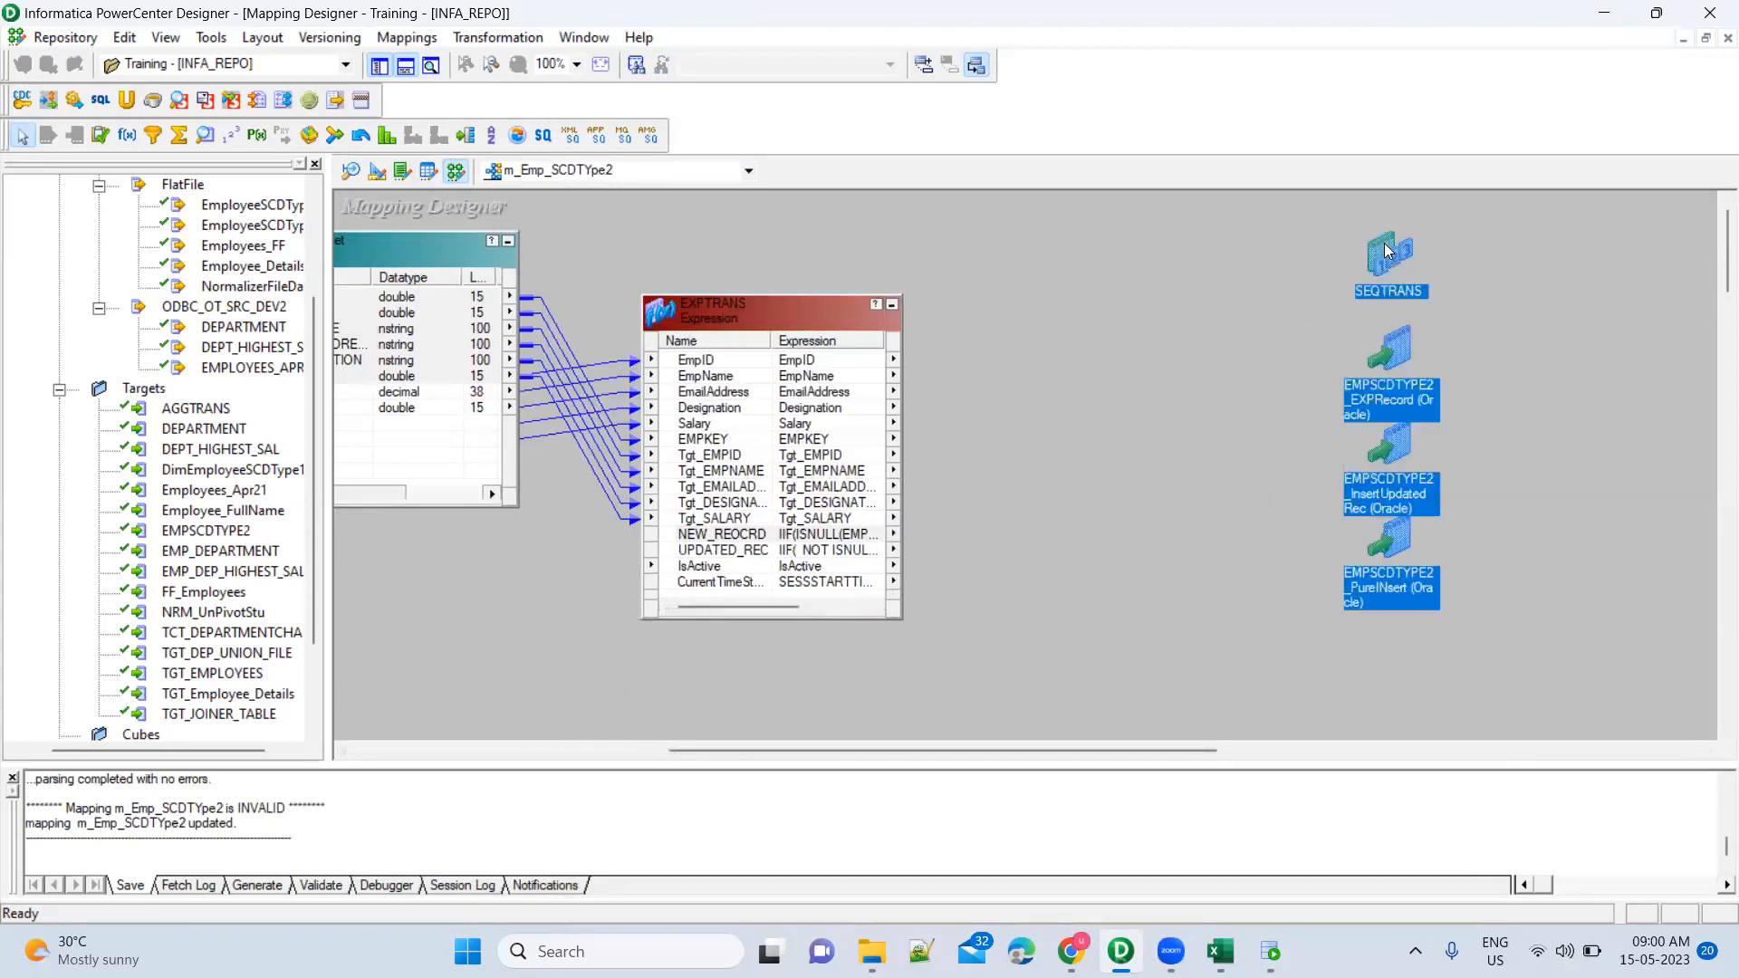
{"action": "left_click", "coordinate": [1294, 348]}
Add a Router transformation to the mapping between EXPTRANS and the target icons
{"action": "left_click", "coordinate": [466, 135]}
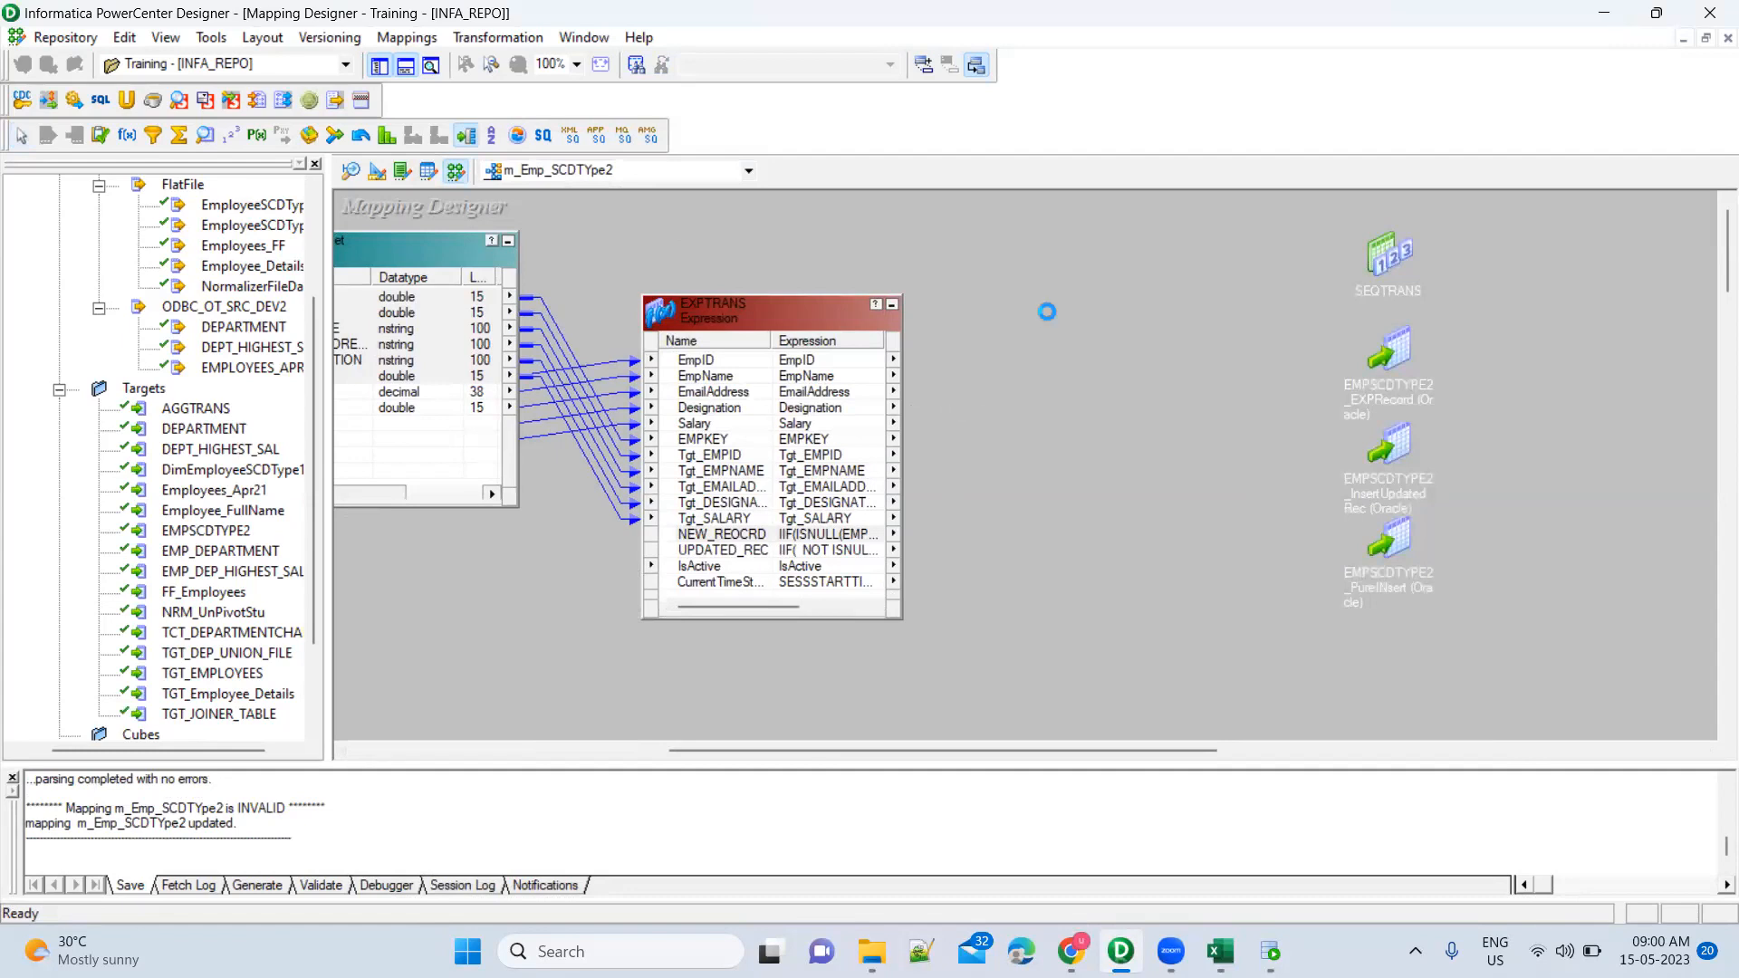
{"action": "left_click", "coordinate": [1044, 308]}
{"action": "double_click", "coordinate": [1134, 333]}
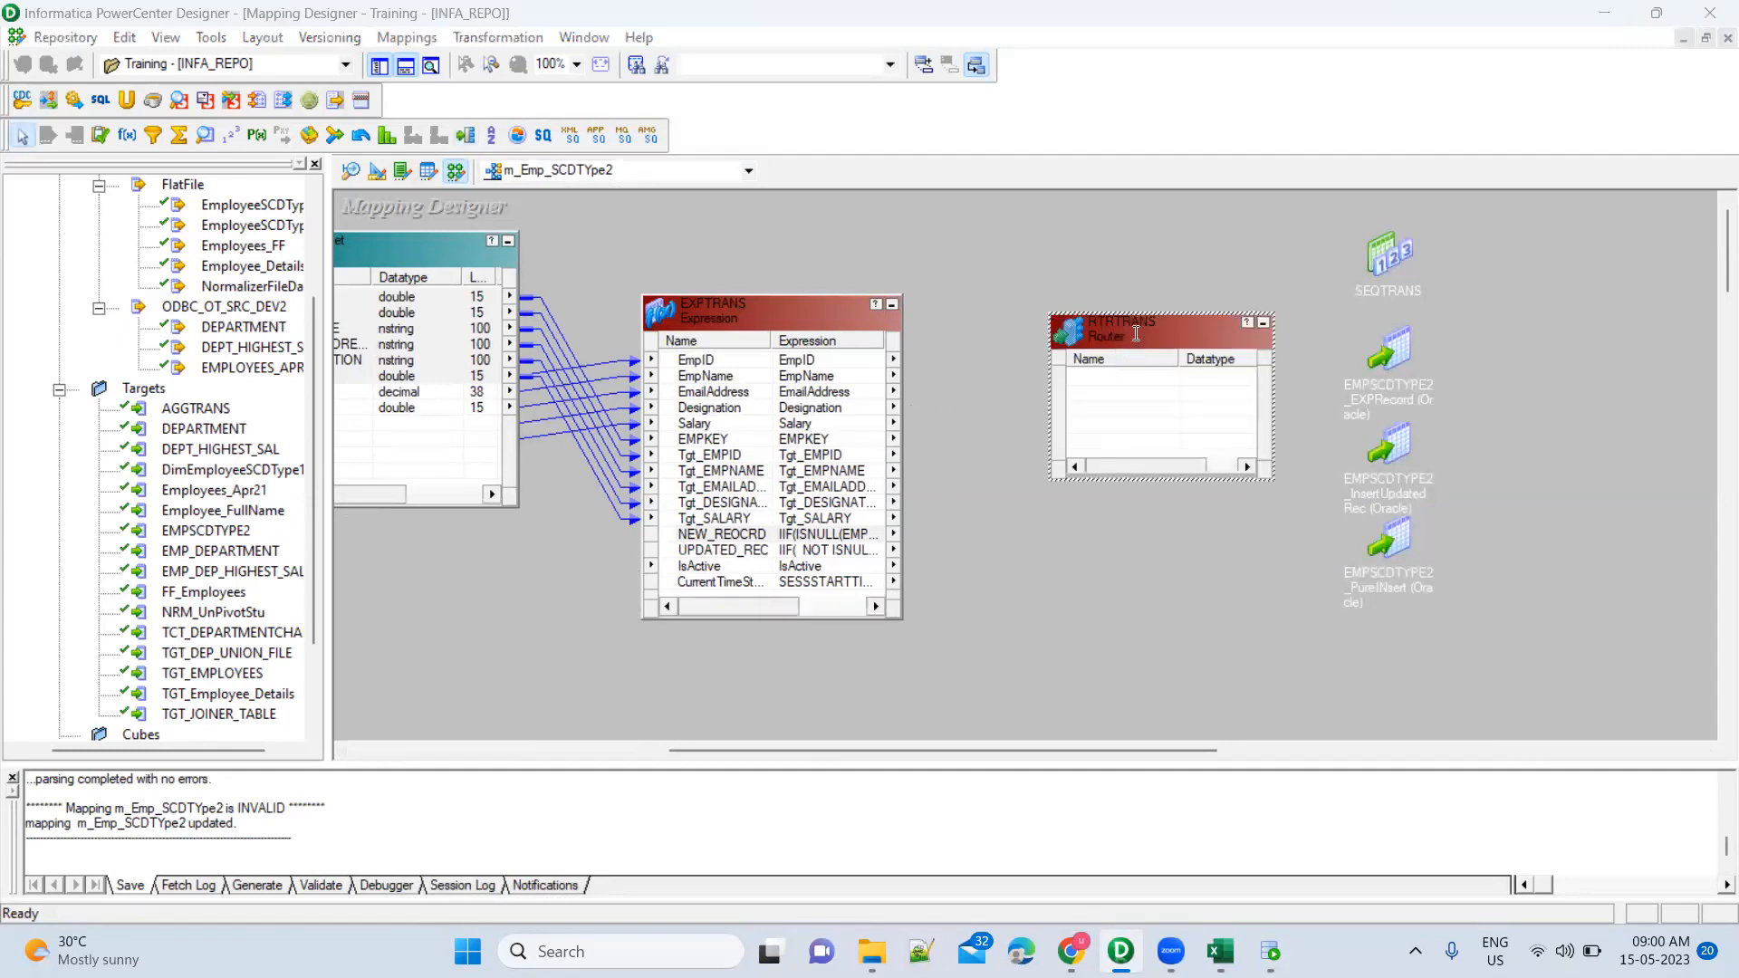
{"action": "key", "text": "Return"}
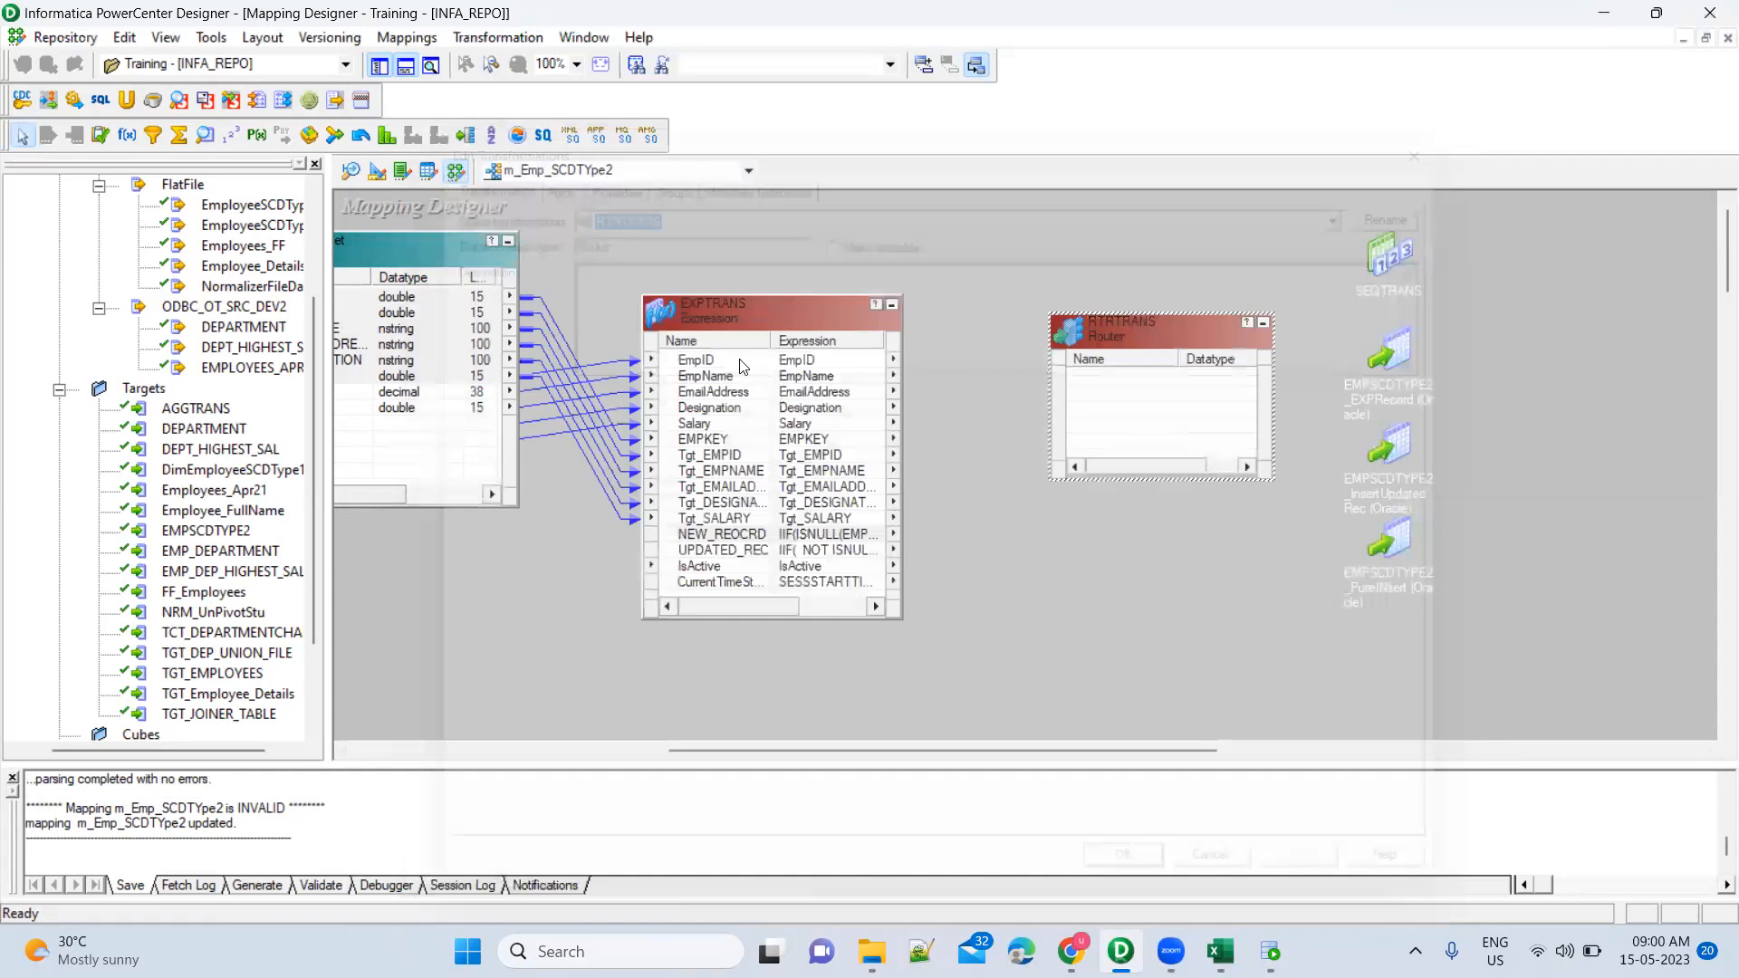
Select all EXPTRANS ports and link them into the Router transformation
{"action": "left_click", "coordinate": [725, 359]}
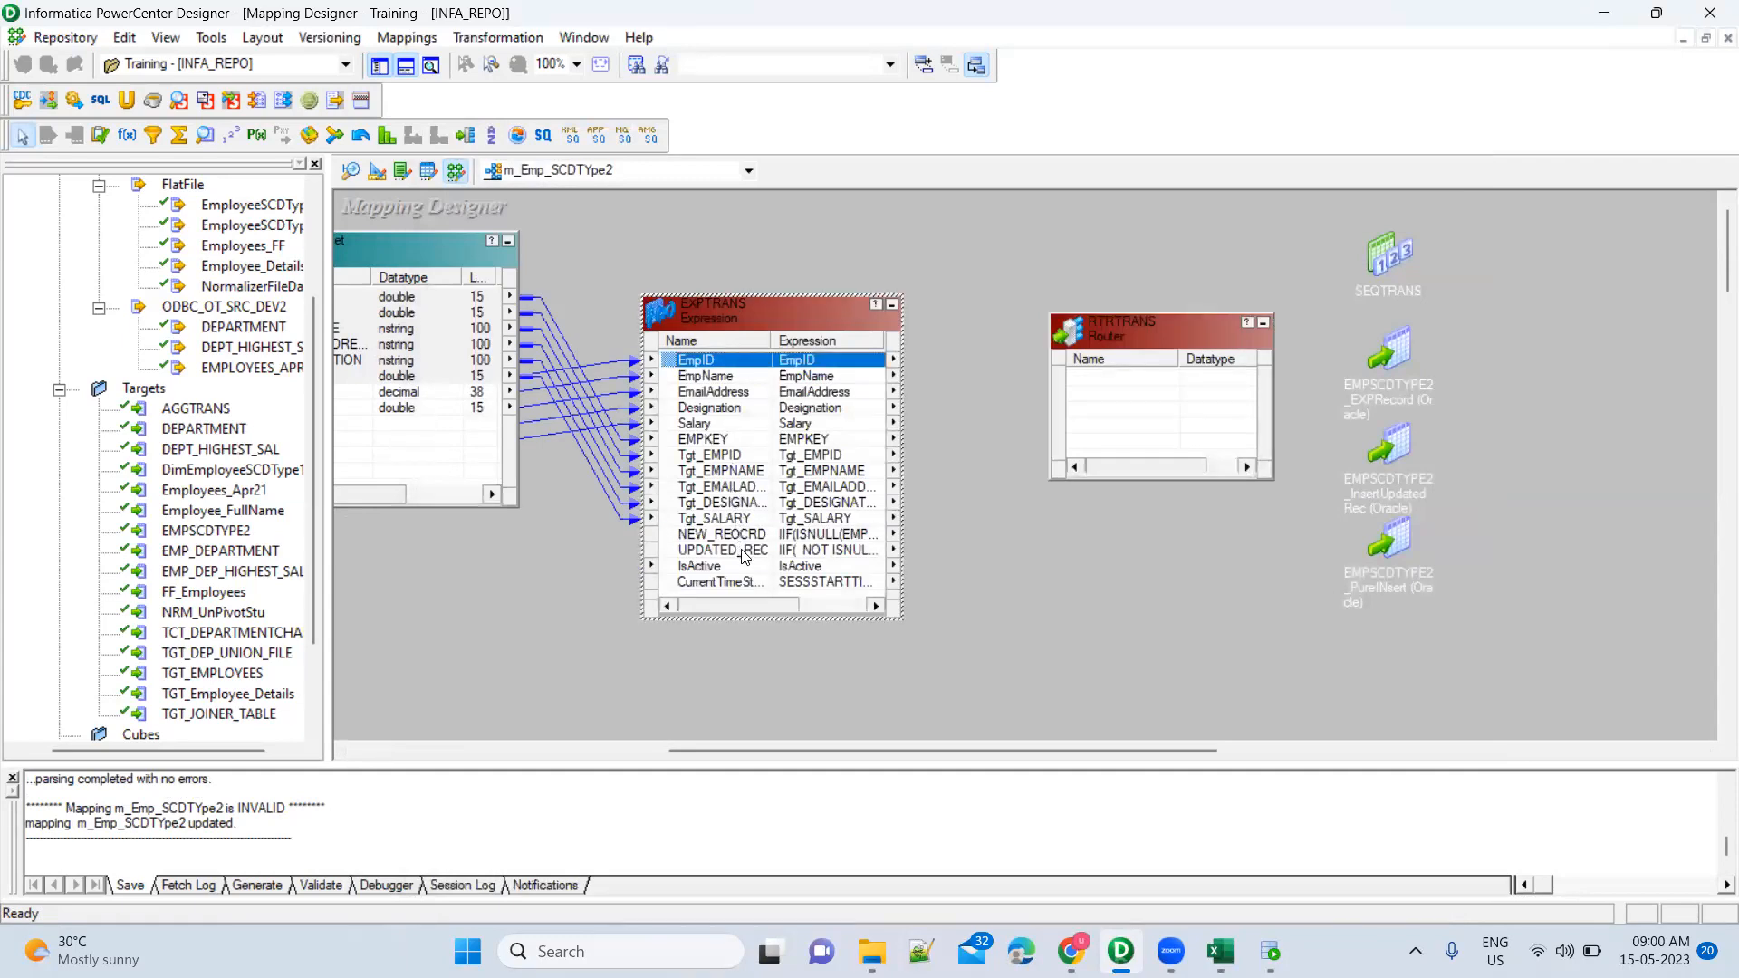
{"action": "right_click", "coordinate": [726, 367]}
{"action": "left_click", "coordinate": [793, 376]}
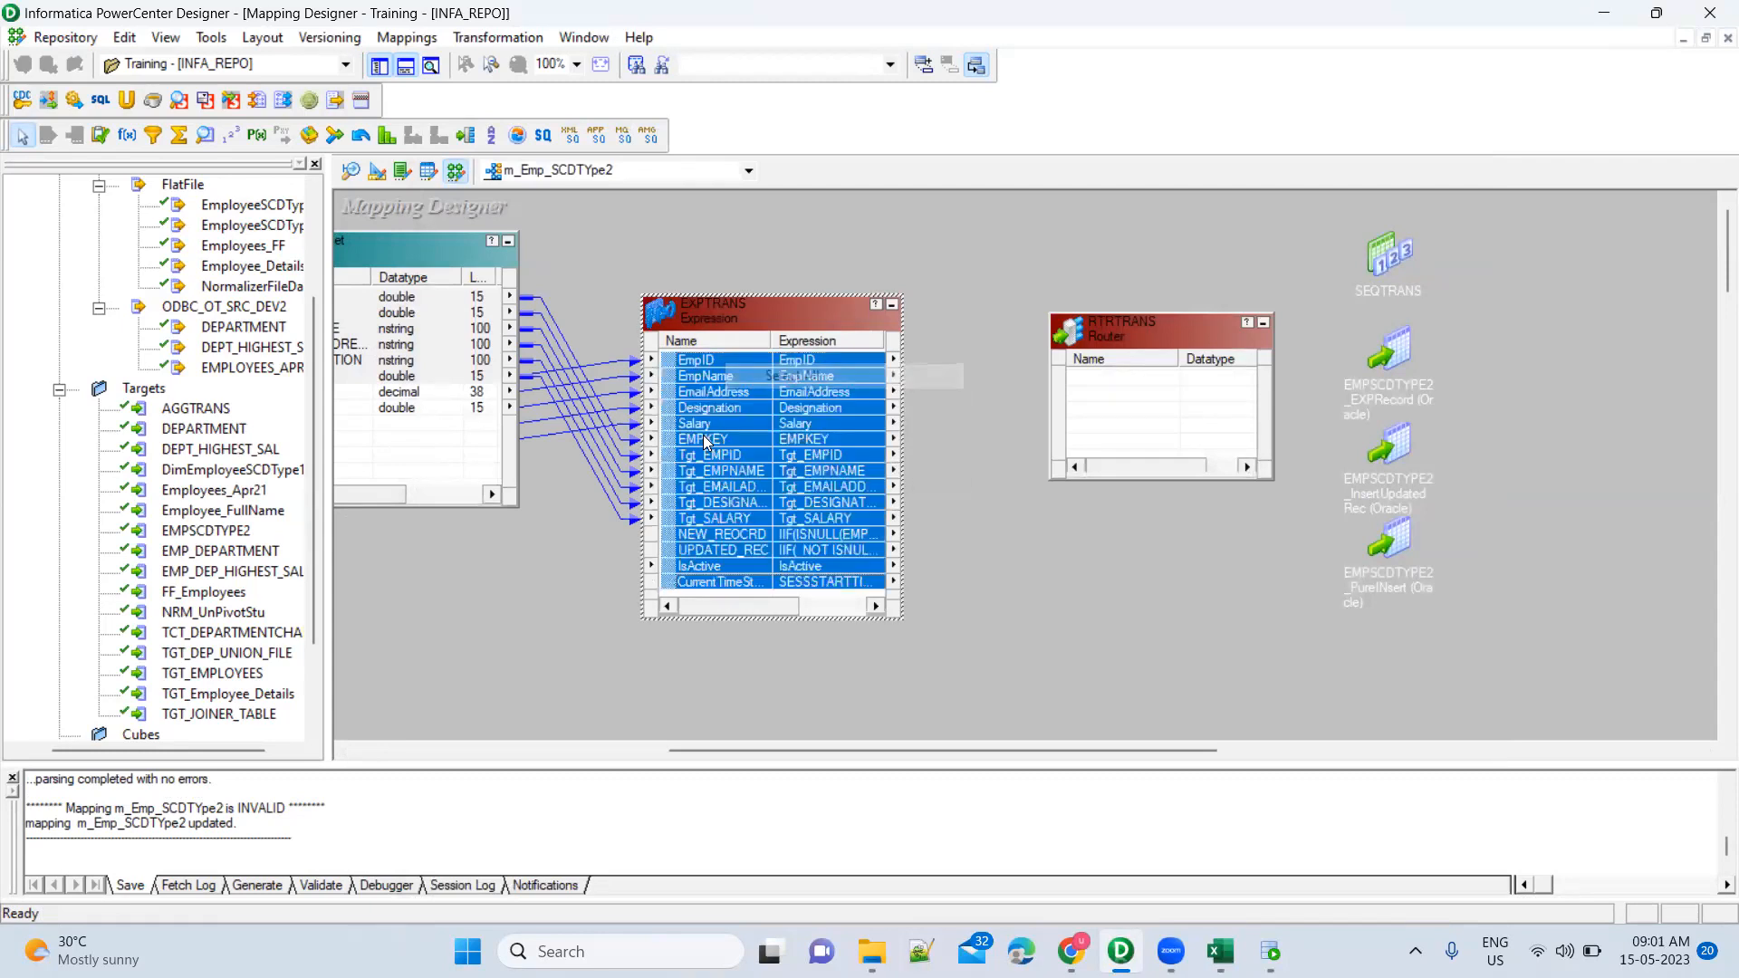
{"action": "left_click_drag", "start_coordinate": [675, 369], "coordinate": [1101, 380]}
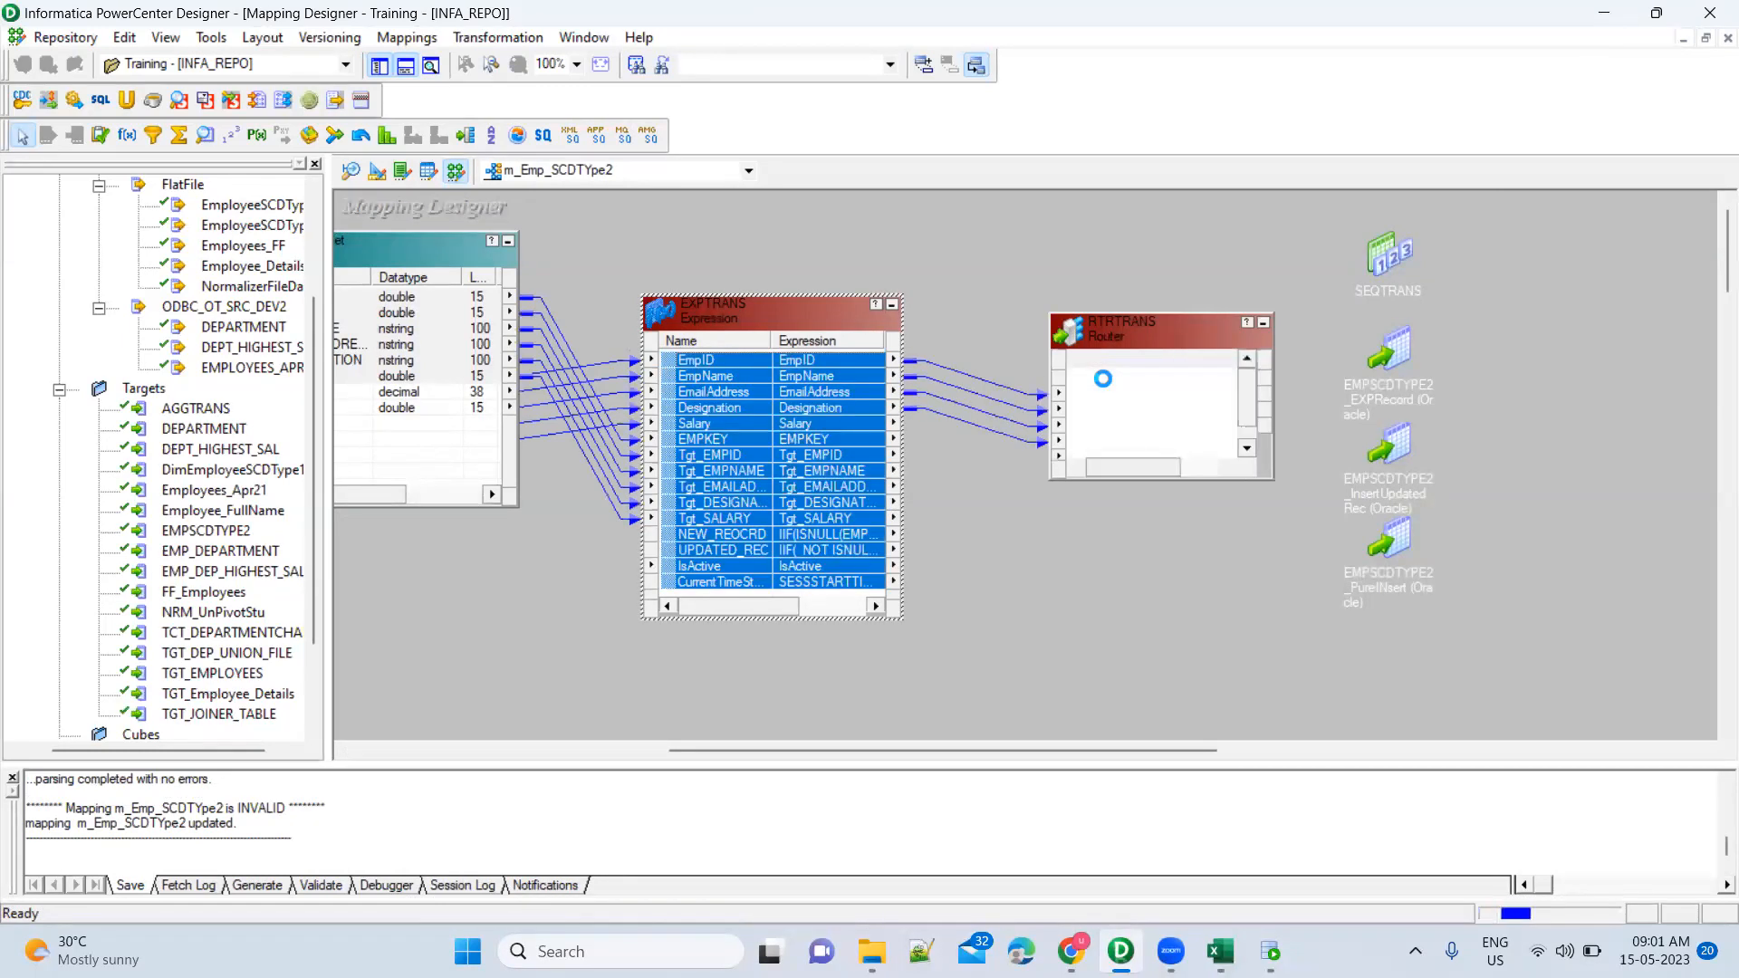
Add three output groups to the RTRTRANS router and name the first one PURE_INSERT
{"action": "double_click", "coordinate": [1138, 328]}
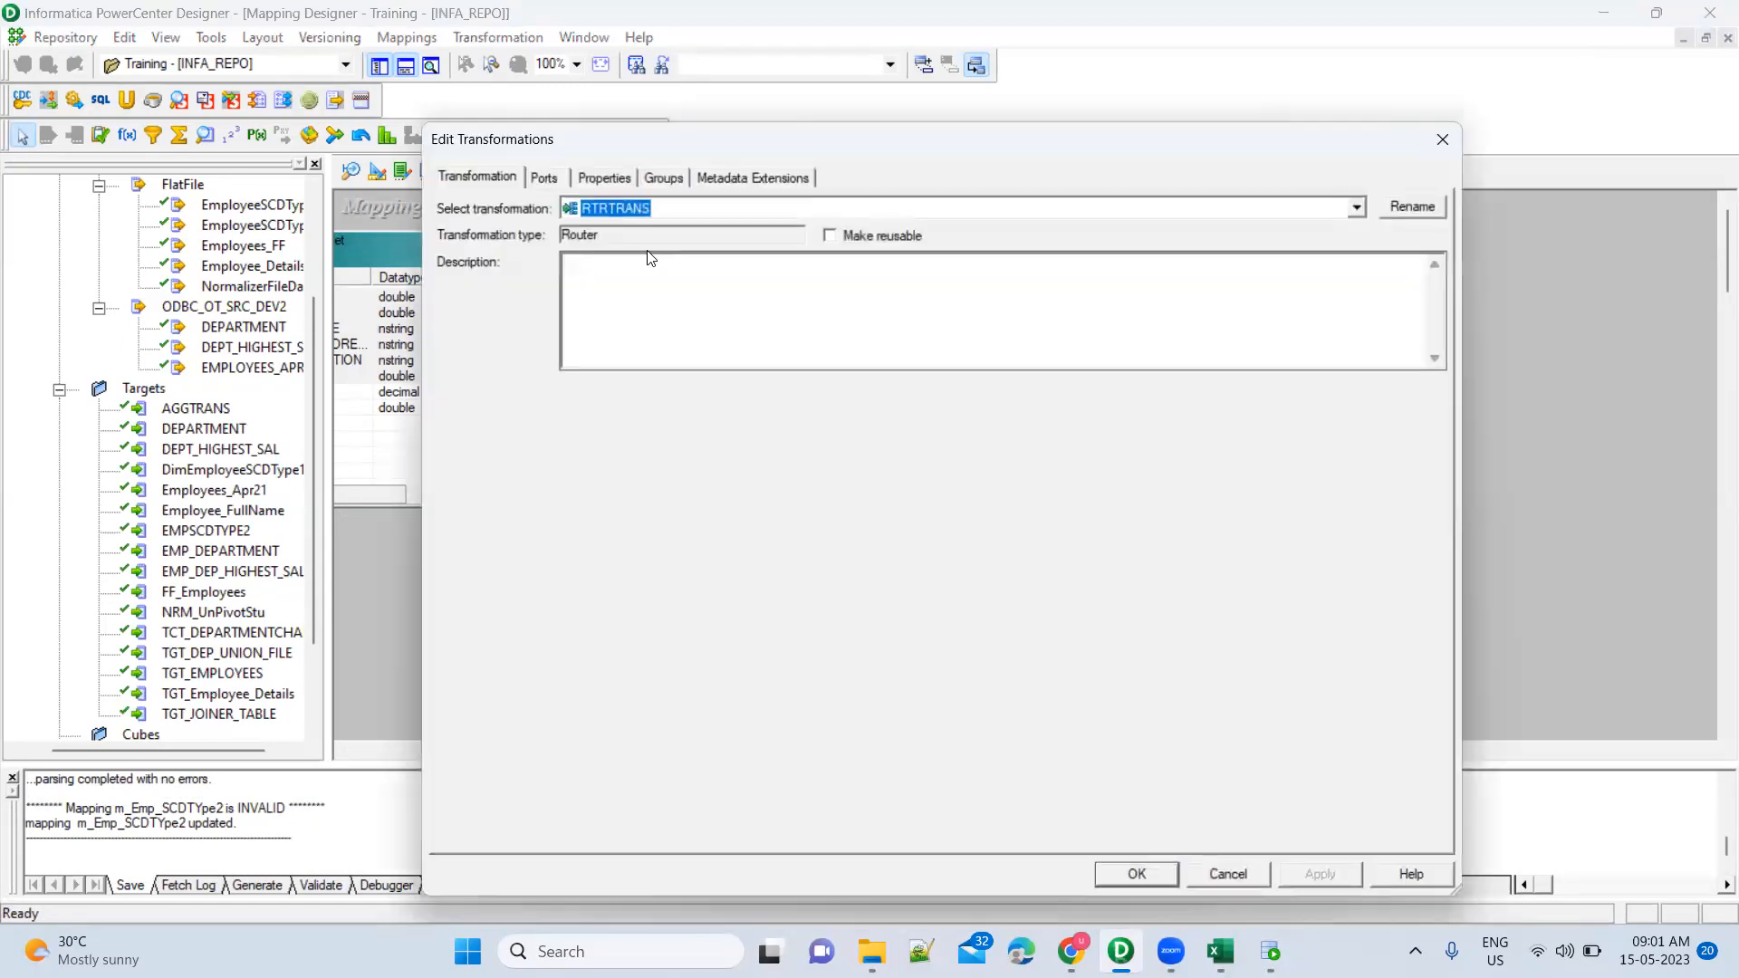
{"action": "left_click", "coordinate": [674, 179]}
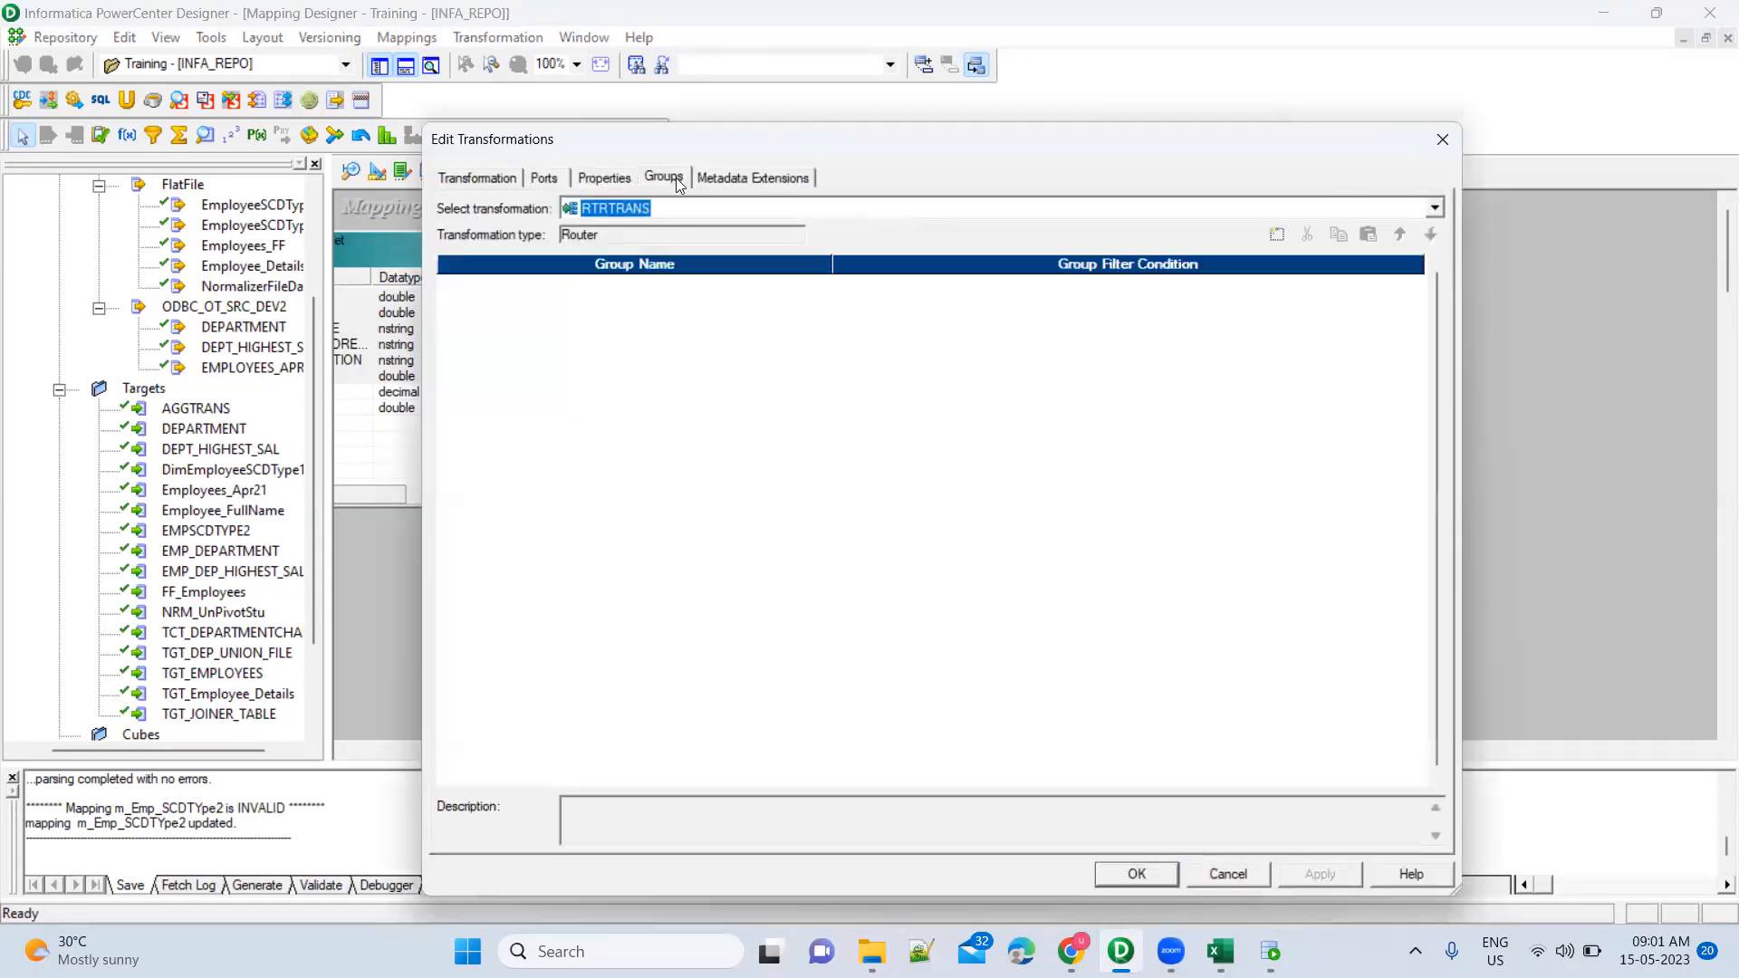
{"action": "left_click", "coordinate": [1278, 238]}
{"action": "left_click", "coordinate": [1278, 237]}
{"action": "left_click", "coordinate": [1278, 237]}
{"action": "left_click", "coordinate": [761, 288]}
{"action": "type", "text": "PURE_INSERT"}
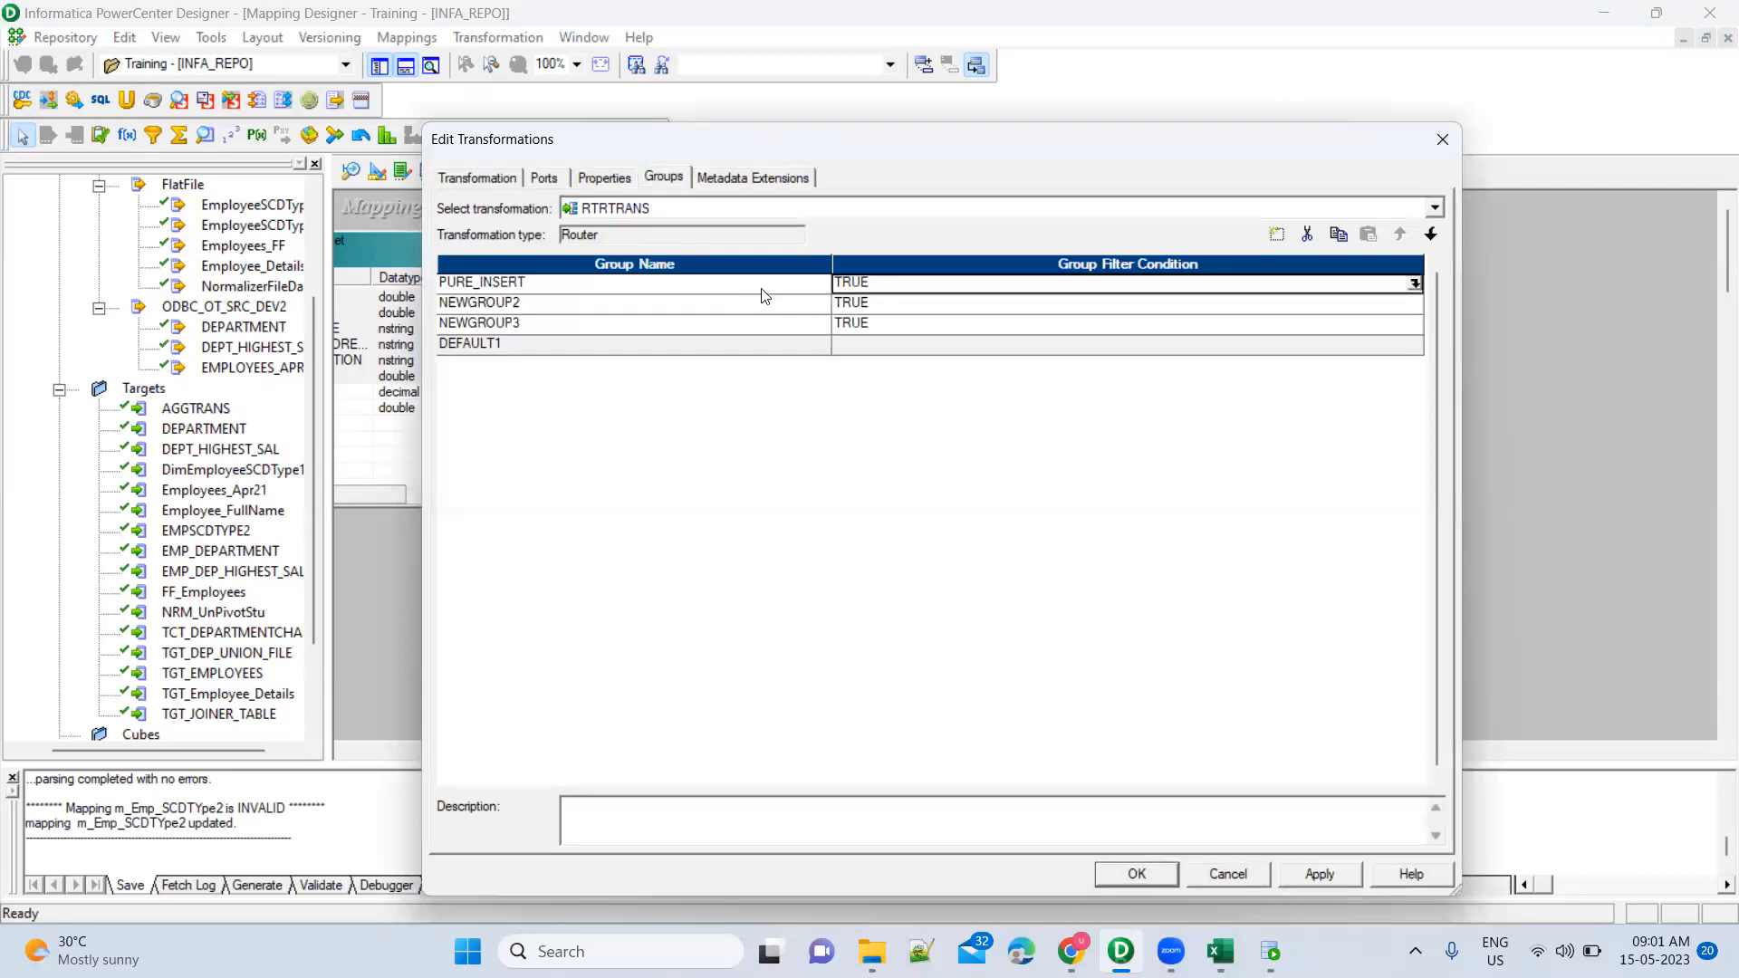
Name the second router group UPD_INSERT and the third EXP_REC
{"action": "left_click", "coordinate": [696, 311]}
{"action": "type", "text": "UPD_INSE"}
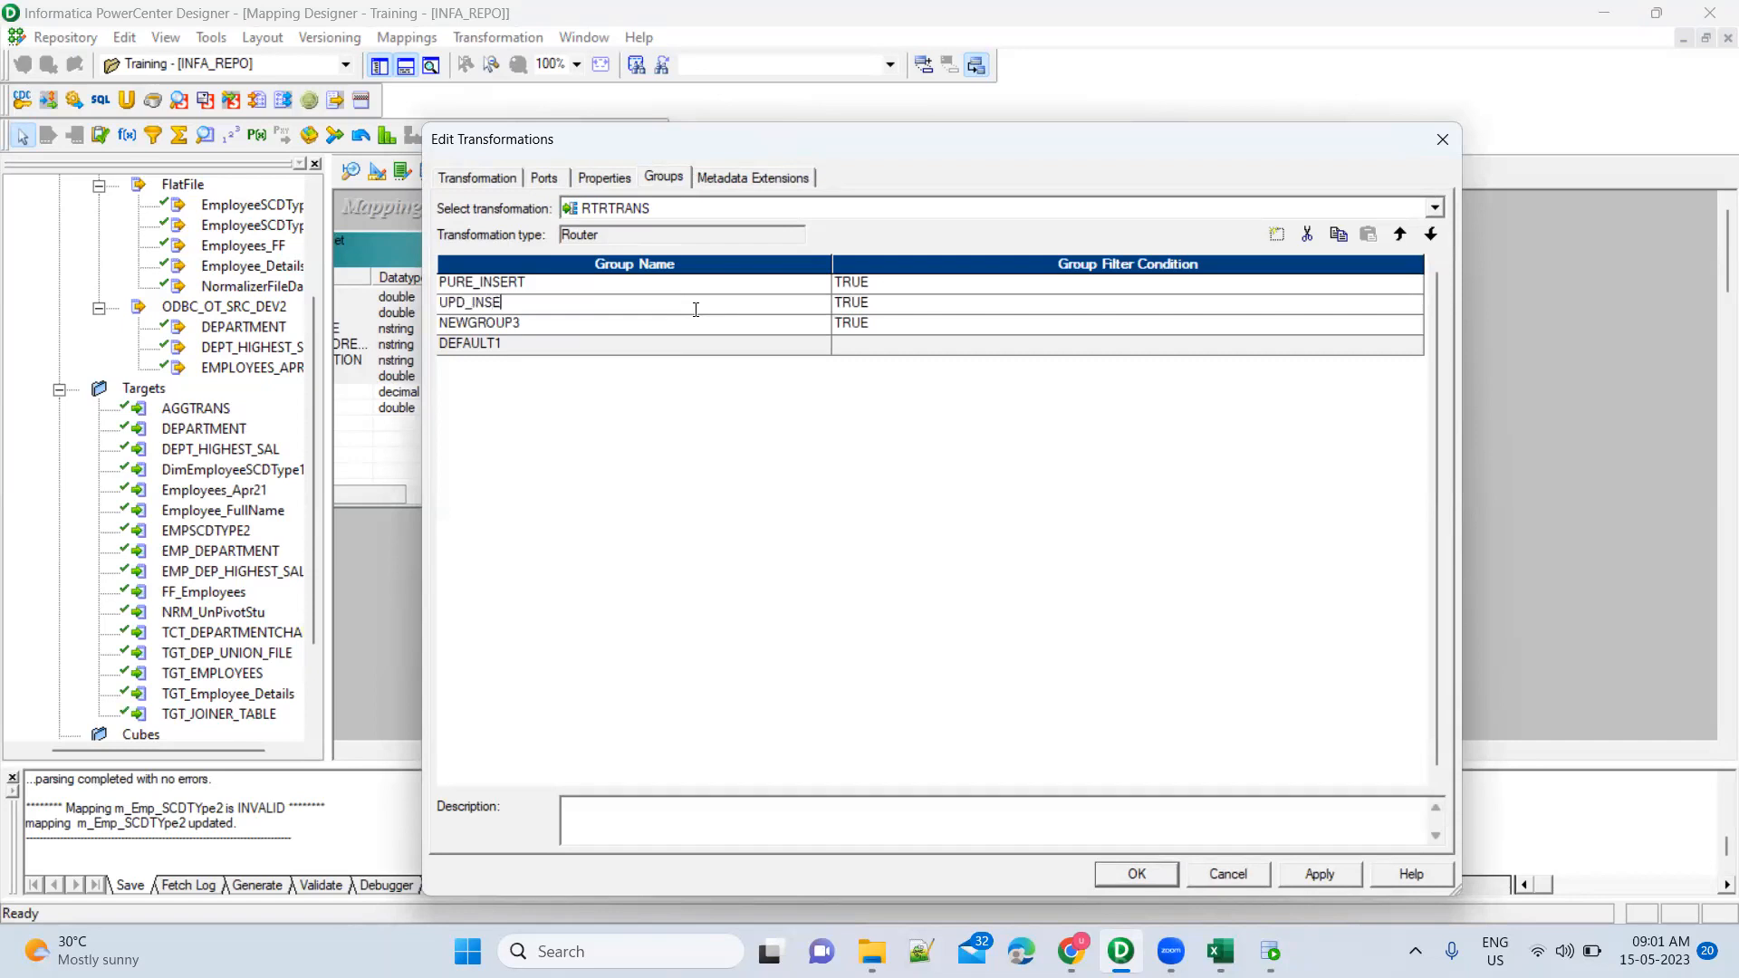
{"action": "left_click", "coordinate": [673, 327]}
{"action": "type", "text": "EXP_REC"}
{"action": "key", "text": "Tab"}
Set the PURE_INSERT group's filter condition to NEW_REOCRD = 1 and apply the router changes
{"action": "left_click", "coordinate": [898, 285]}
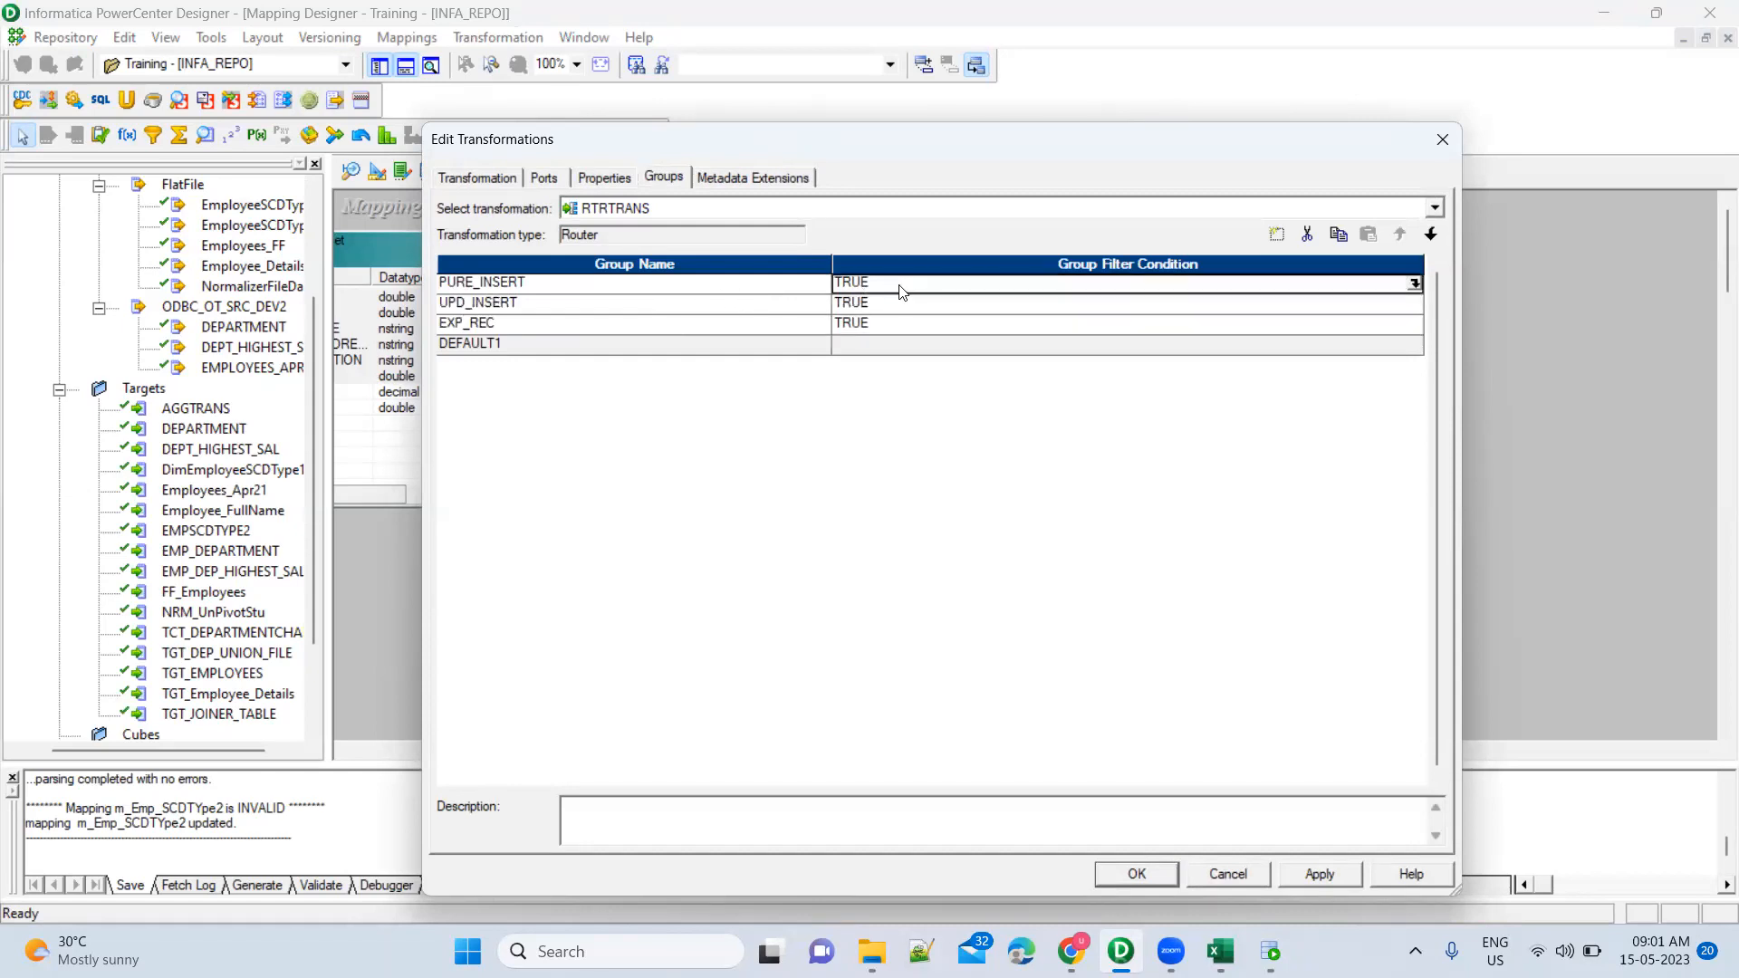
{"action": "left_click", "coordinate": [1415, 284]}
{"action": "key", "text": "ctrl+a"}
{"action": "key", "text": "Delete"}
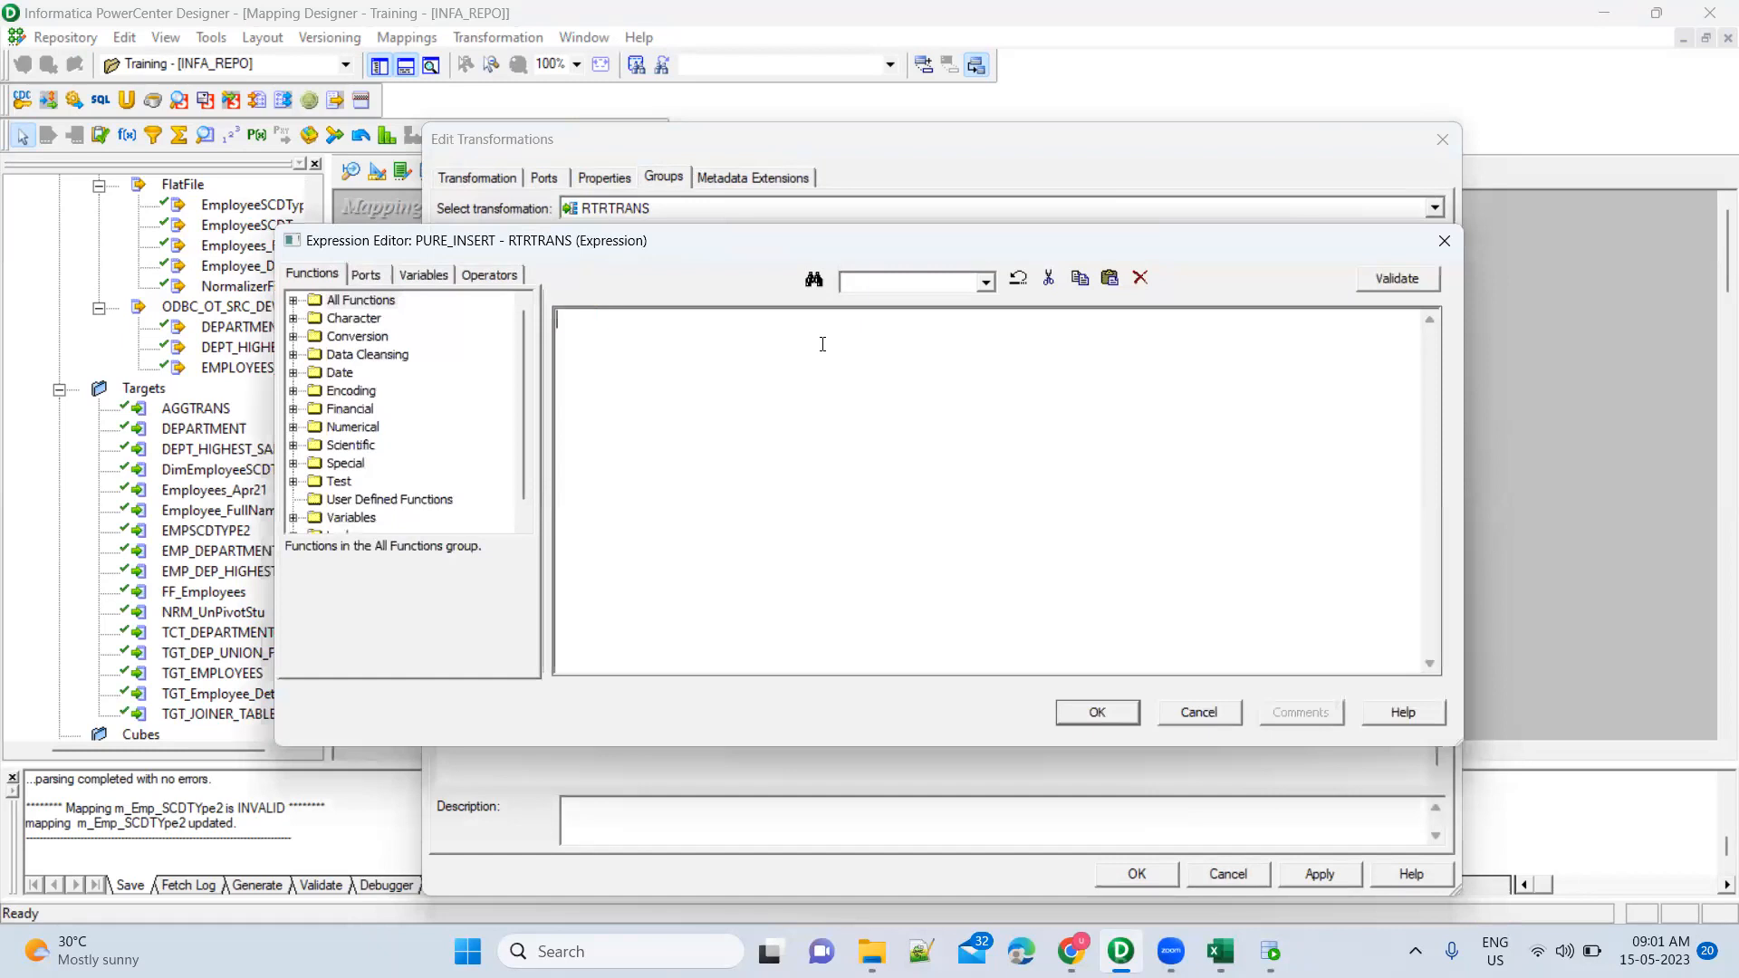
{"action": "left_click", "coordinate": [365, 275]}
{"action": "scroll", "coordinate": [379, 464], "scroll_direction": "down", "scroll_amount": 3}
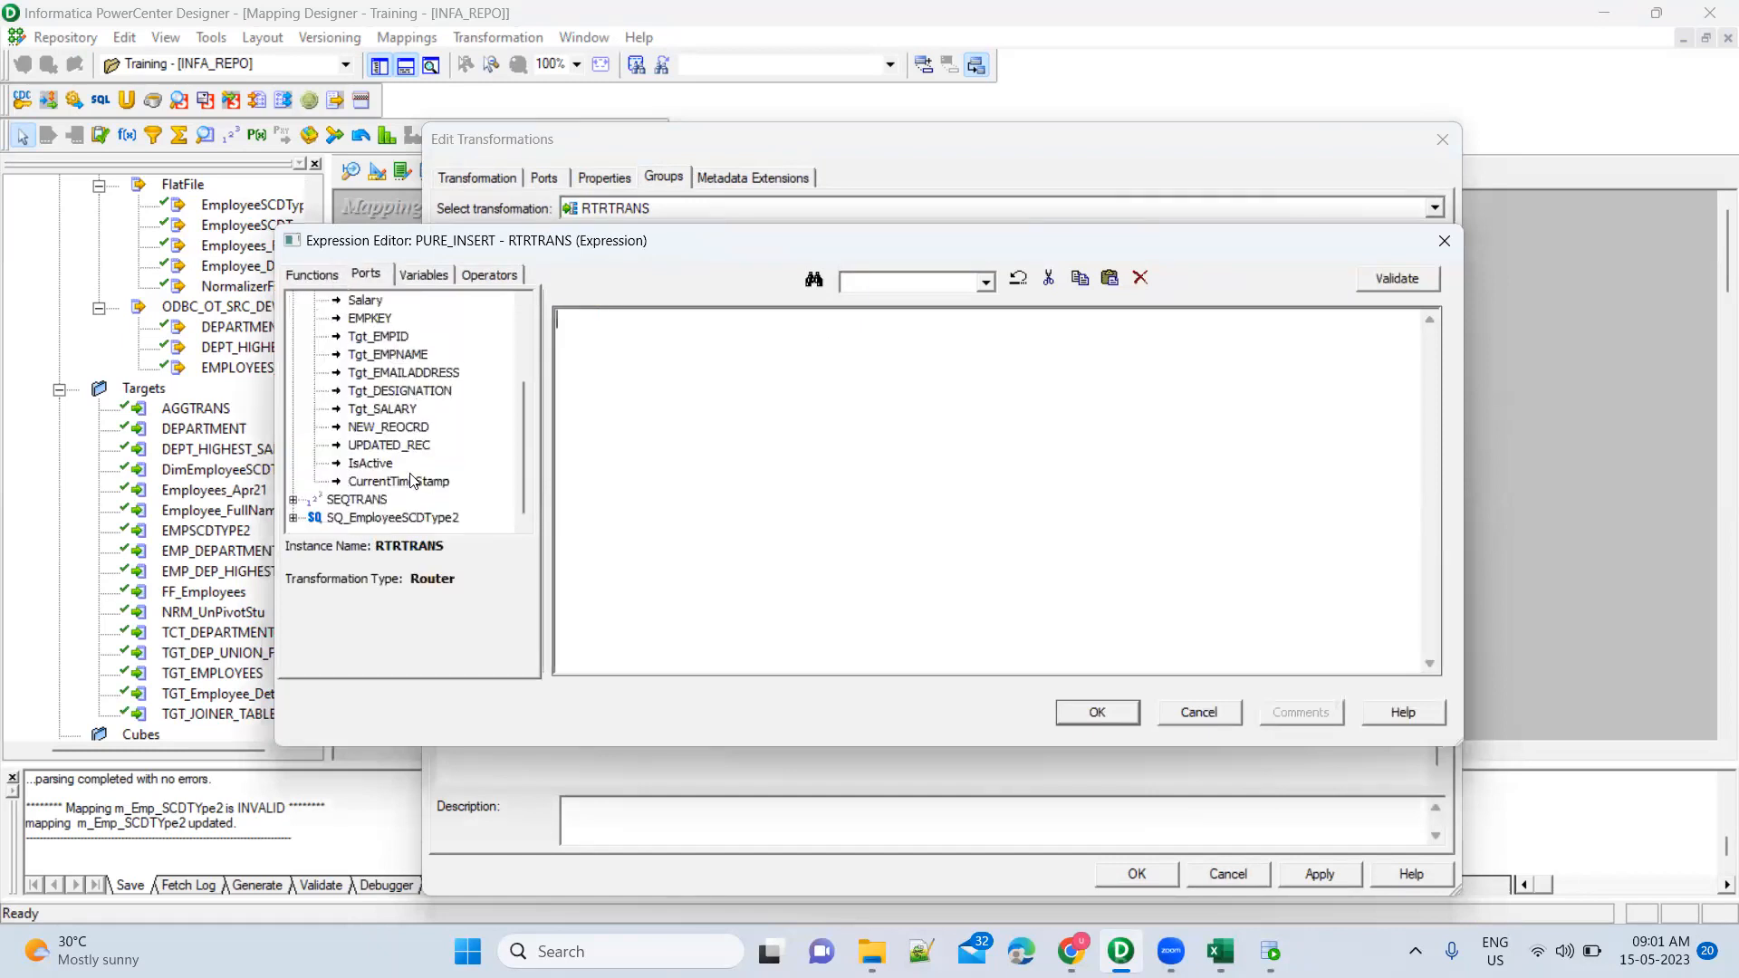
{"action": "double_click", "coordinate": [390, 427]}
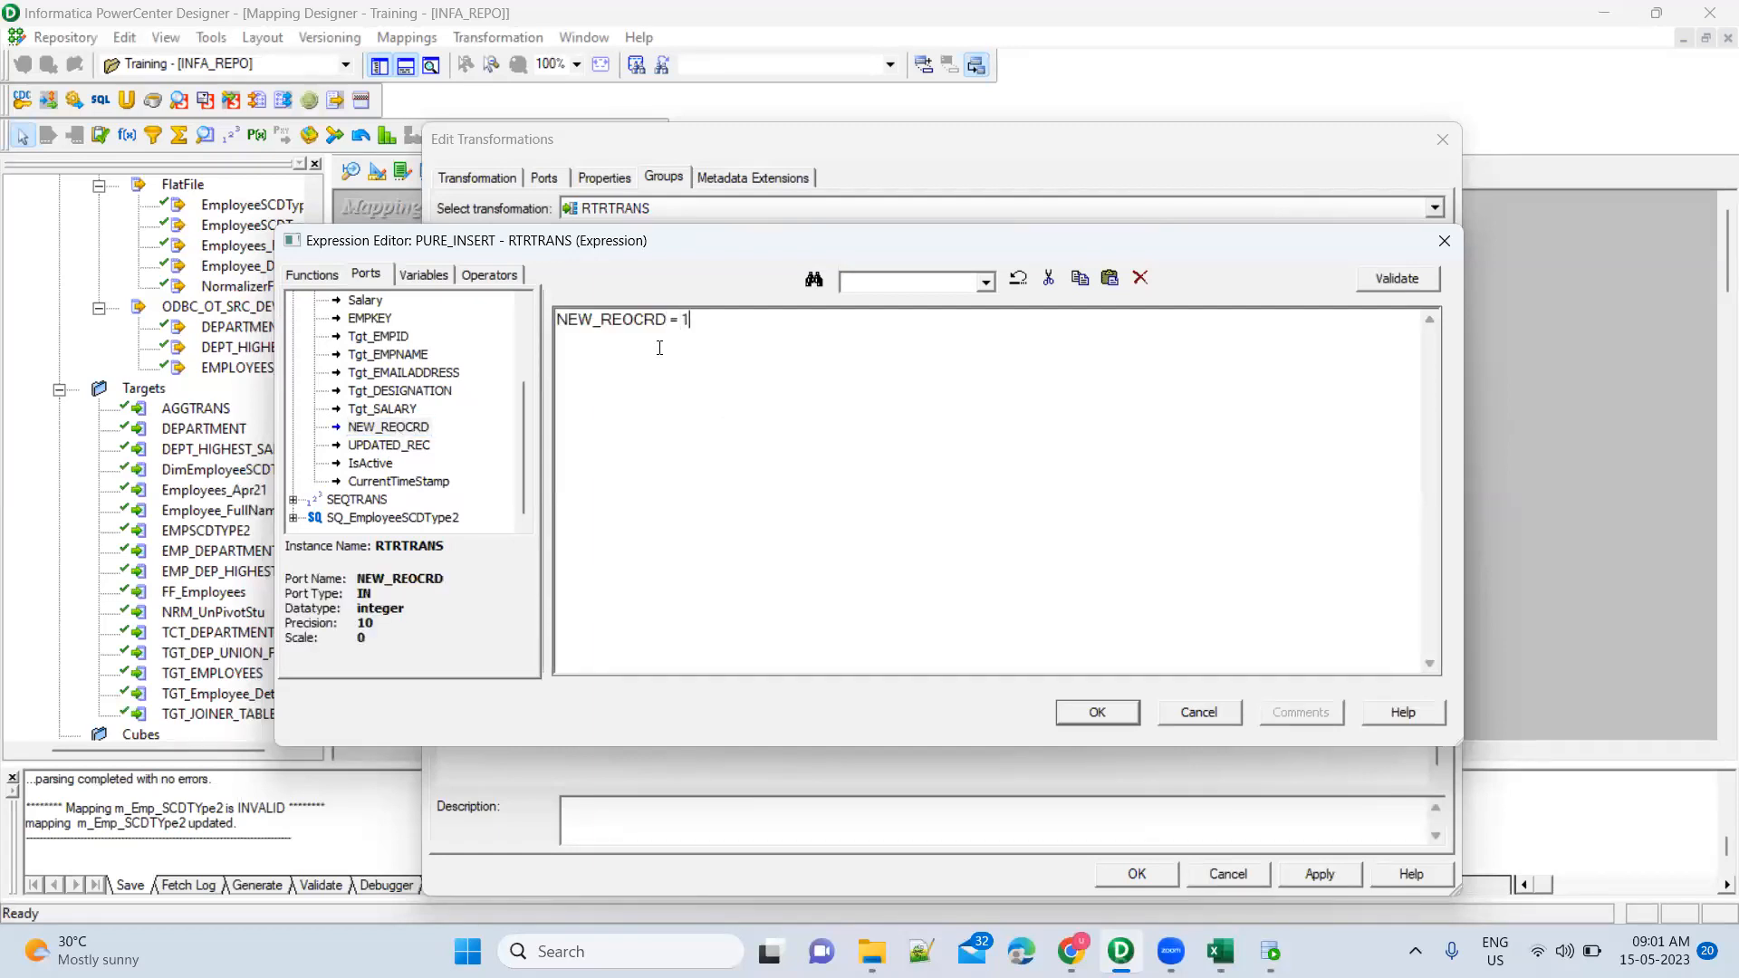
{"action": "left_click", "coordinate": [1118, 715]}
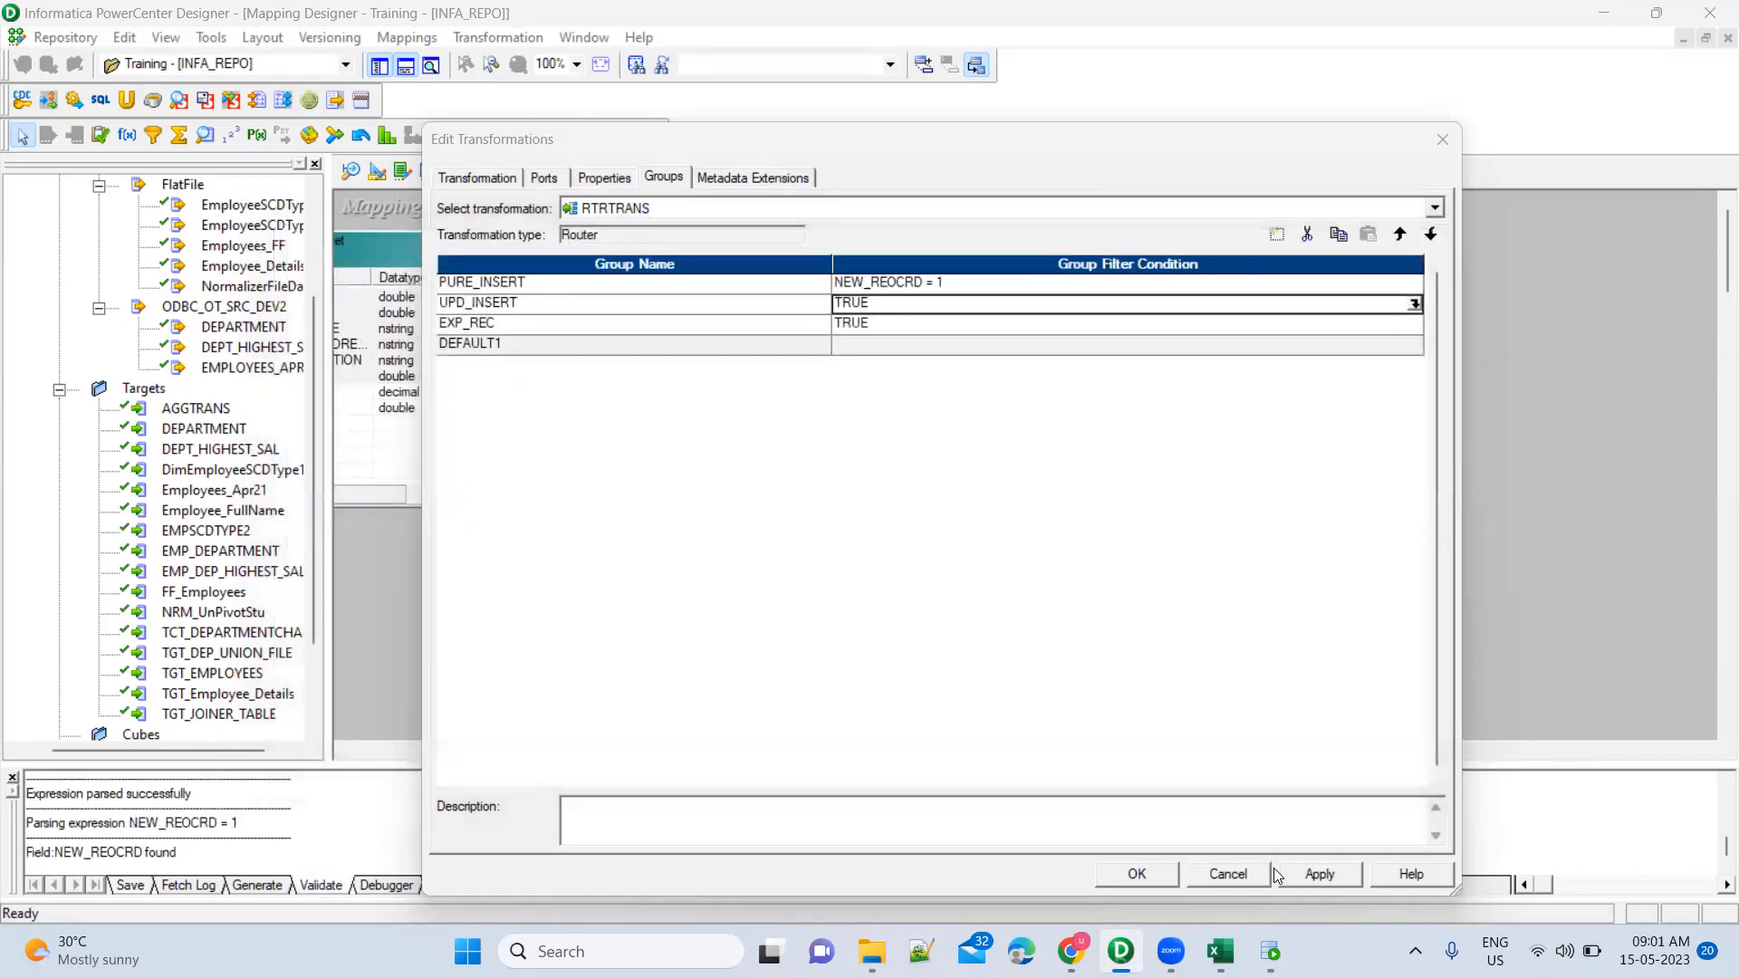
{"action": "left_click", "coordinate": [1301, 875]}
{"action": "left_click", "coordinate": [1168, 876]}
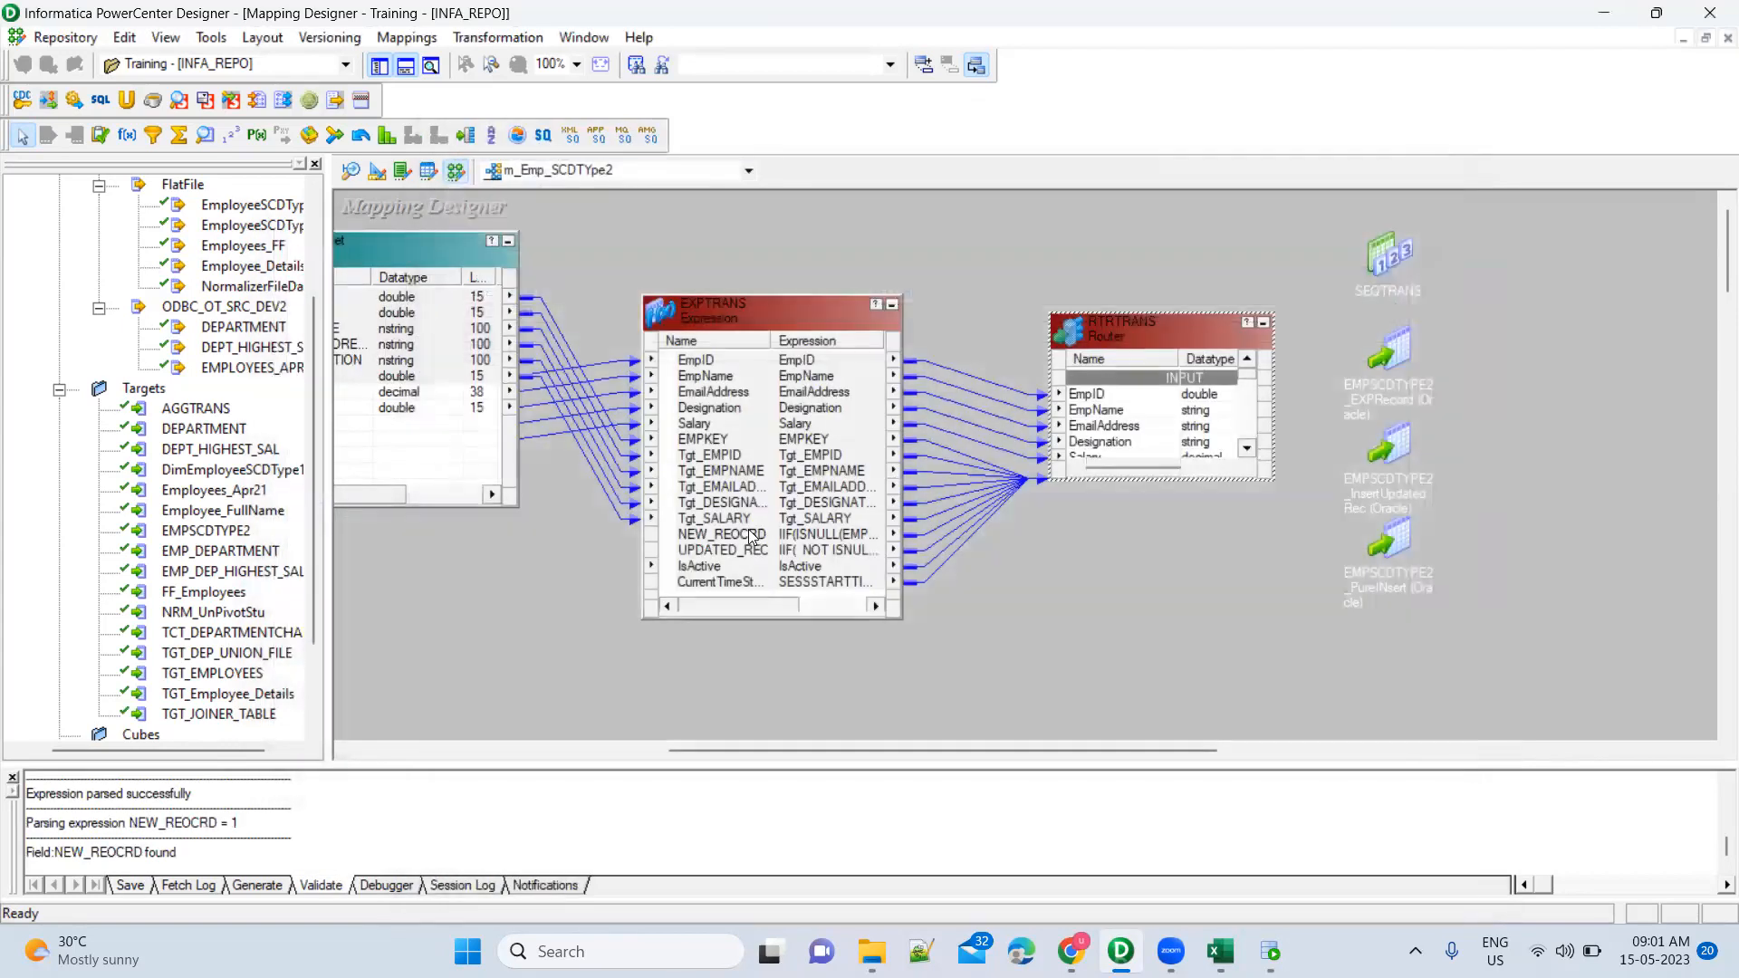
Review the expression of the NEW_REOCRD port in EXPTRANS without changing it
{"action": "double_click", "coordinate": [750, 536]}
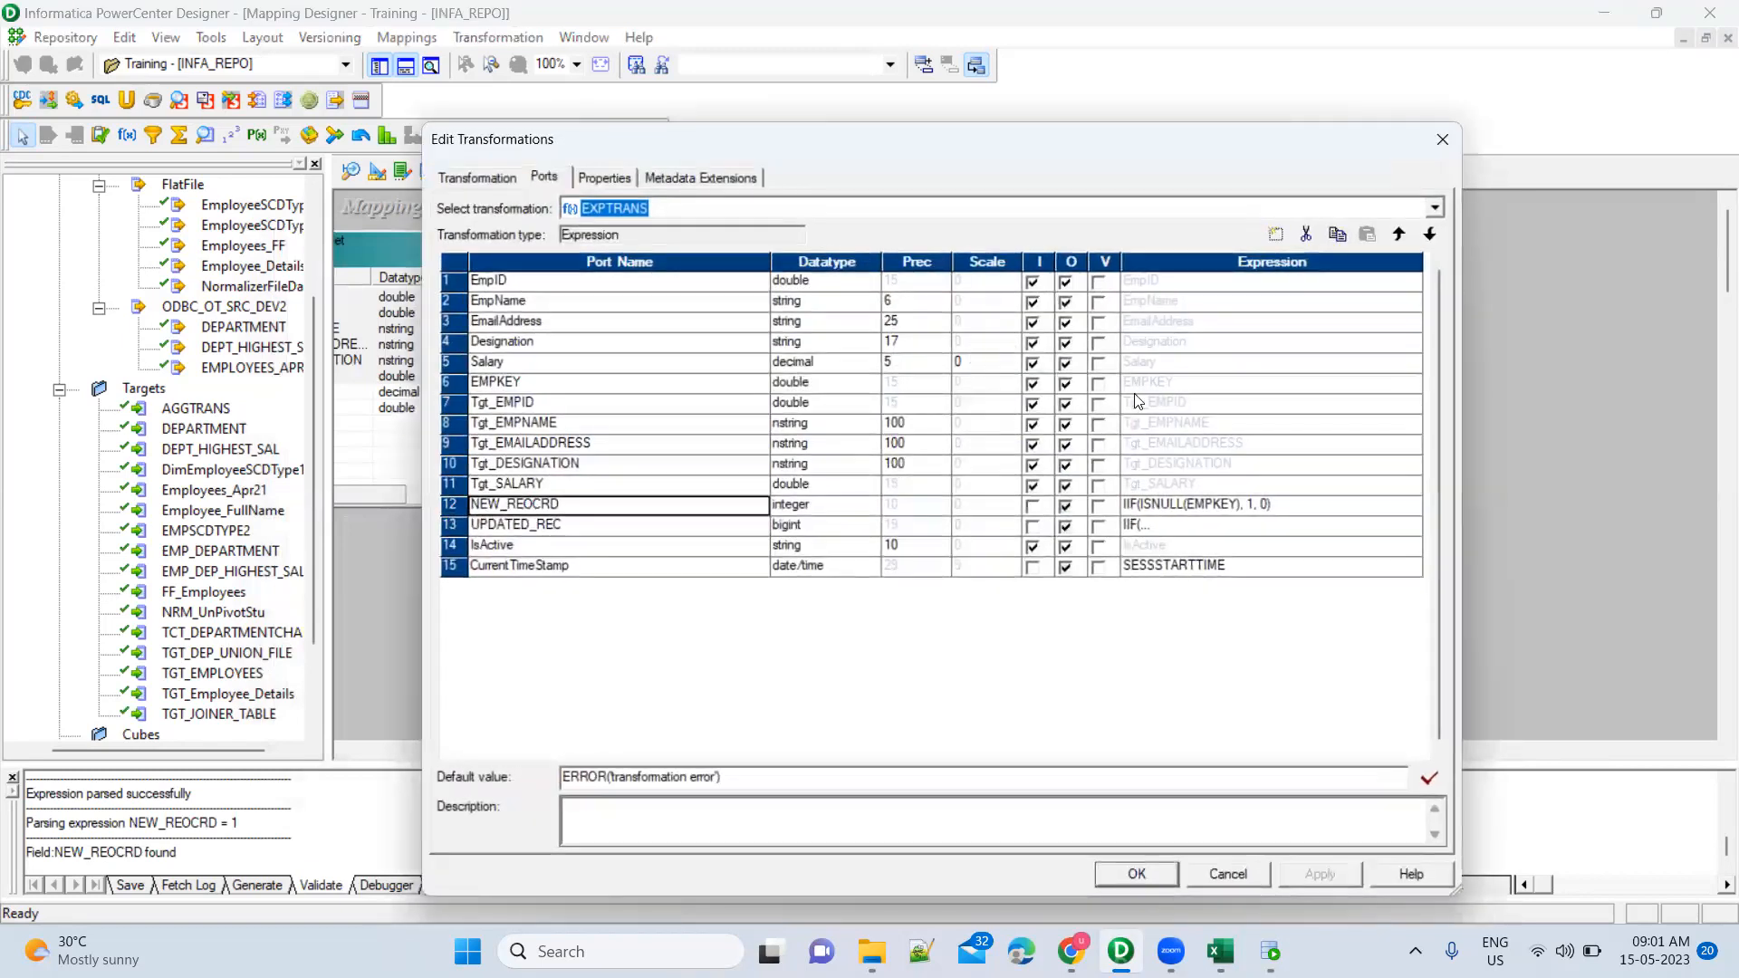
{"action": "left_click", "coordinate": [1419, 505]}
{"action": "left_click", "coordinate": [1419, 505]}
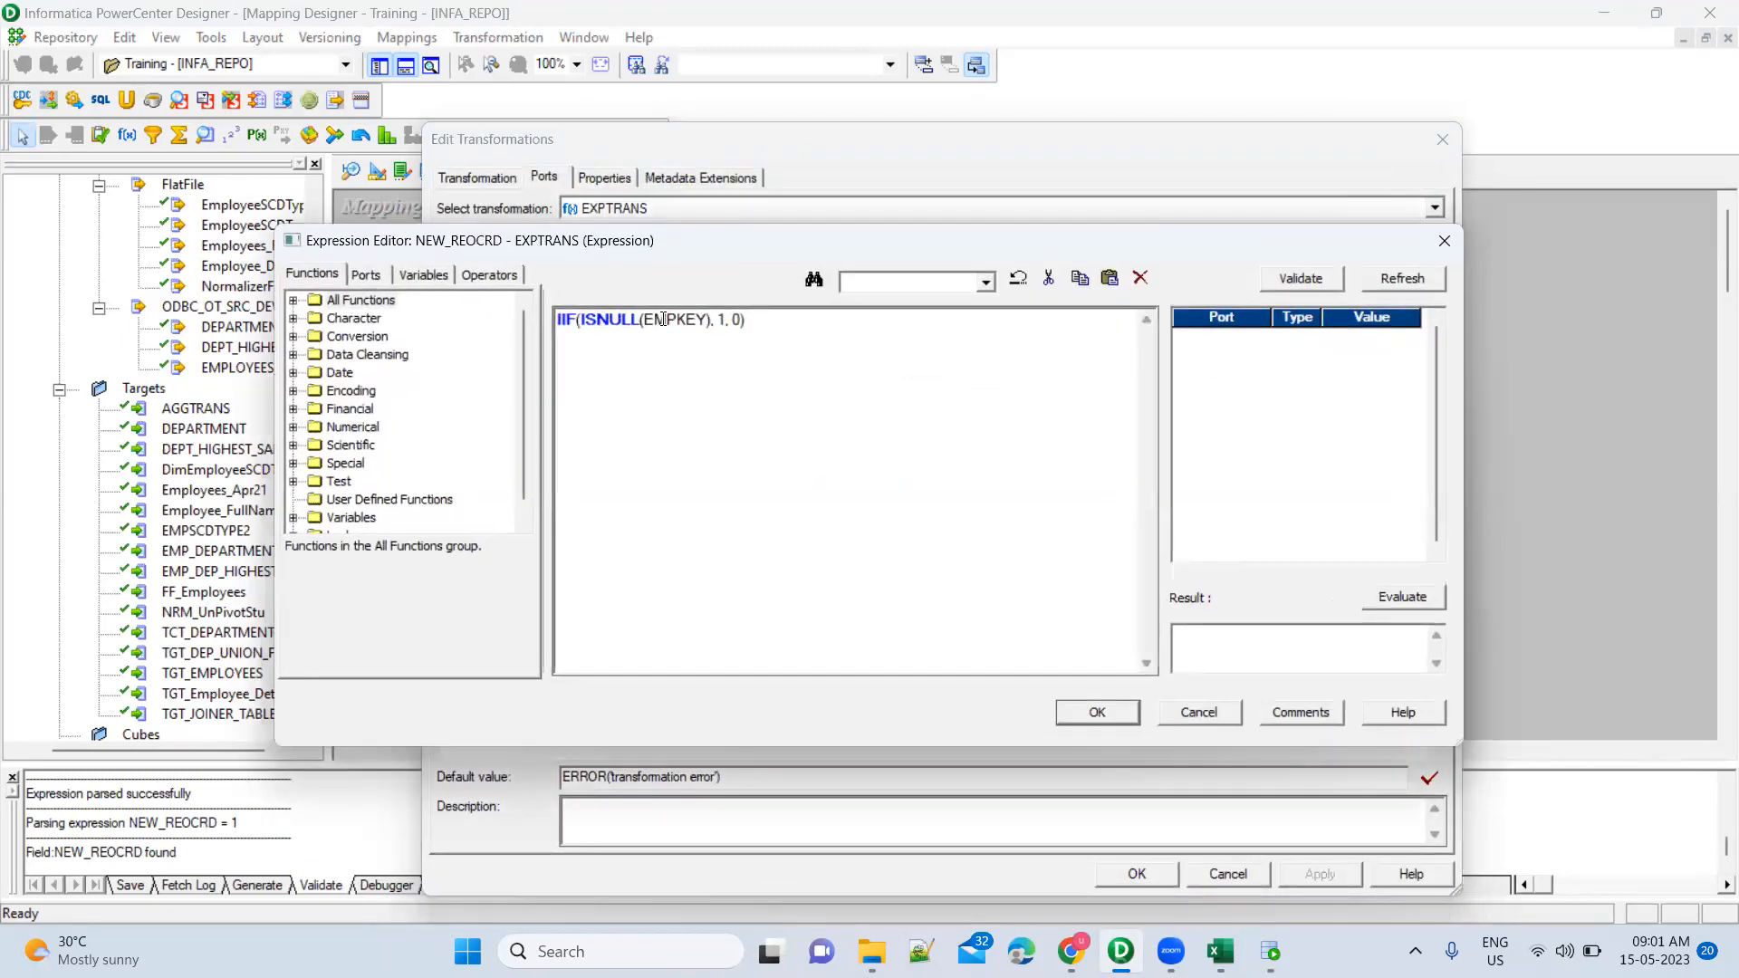
{"action": "key", "text": "Escape"}
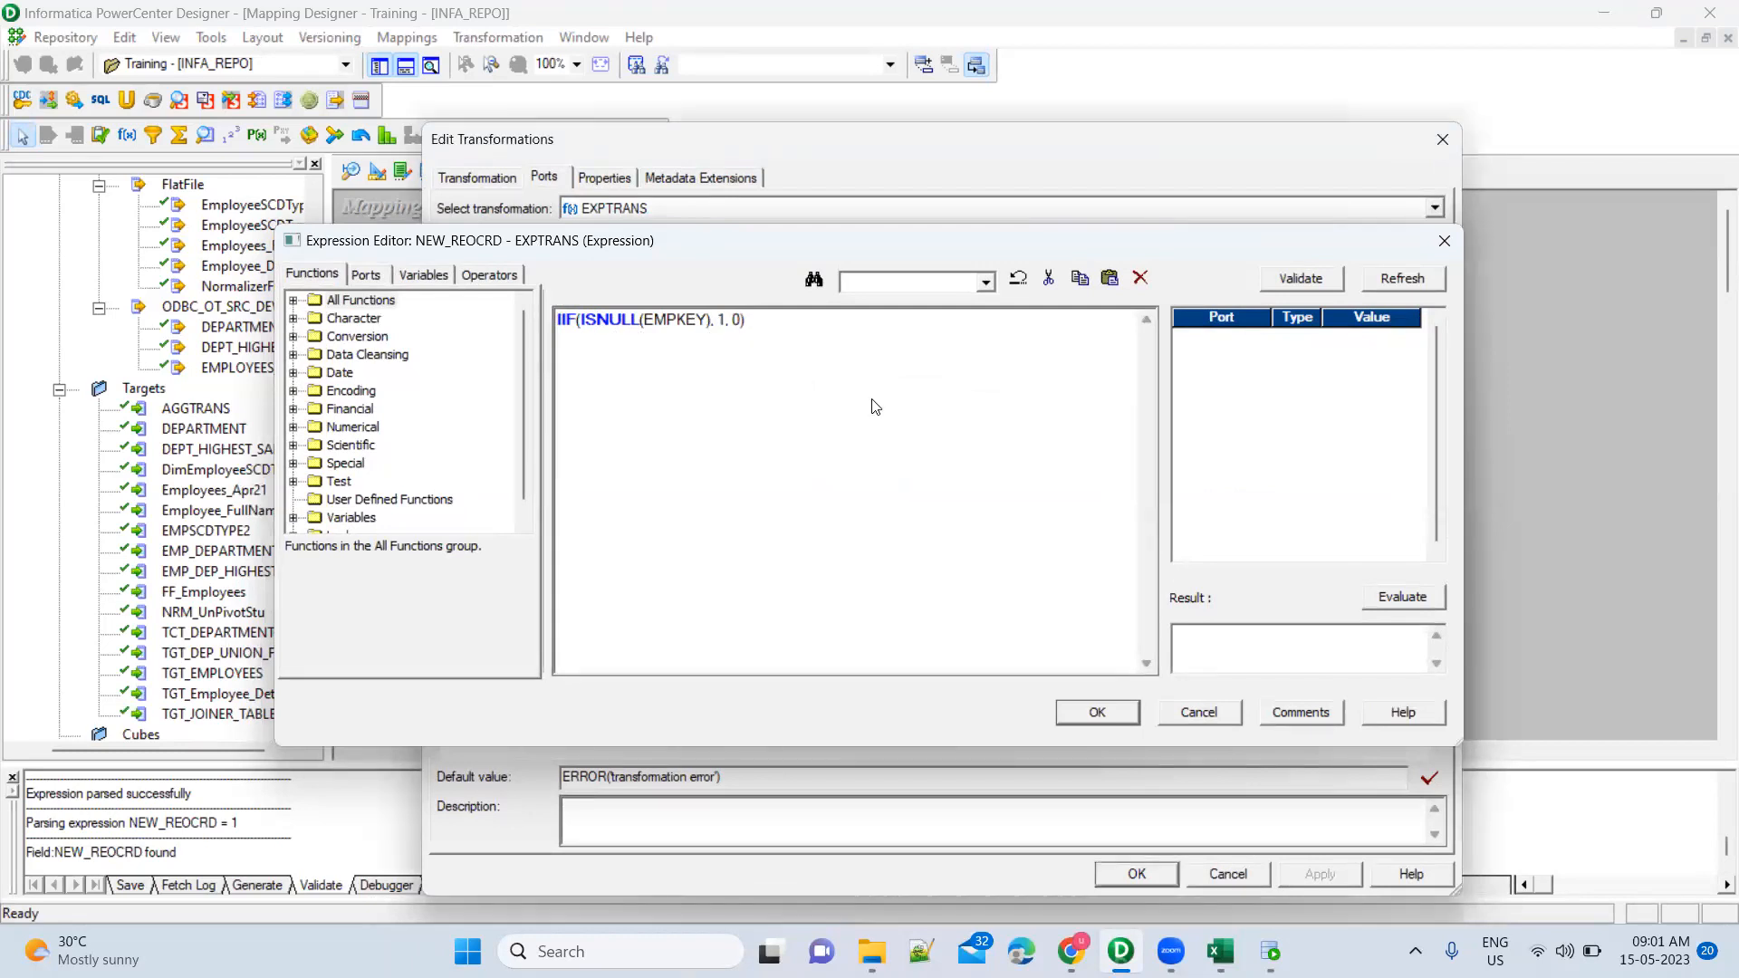
{"action": "left_click", "coordinate": [1137, 874]}
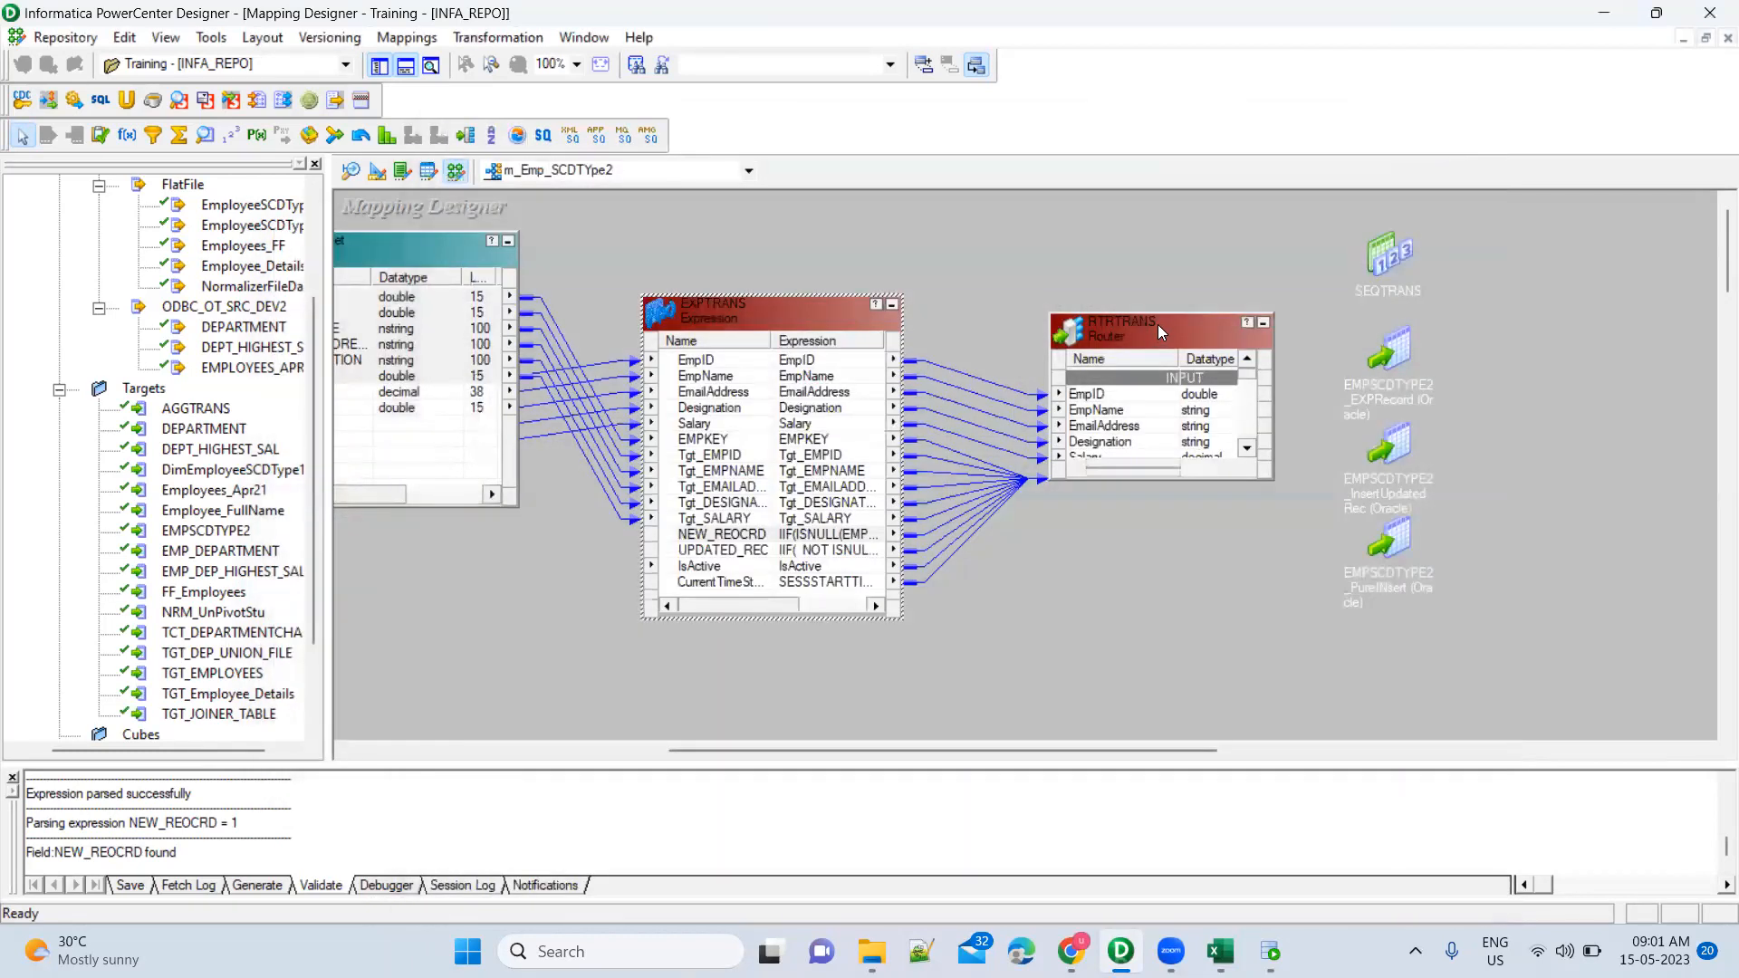
Reopen the RTRTRANS router groups and rename the UPD_INSERT group UPDATE
{"action": "left_click", "coordinate": [1157, 324]}
{"action": "double_click", "coordinate": [1157, 324]}
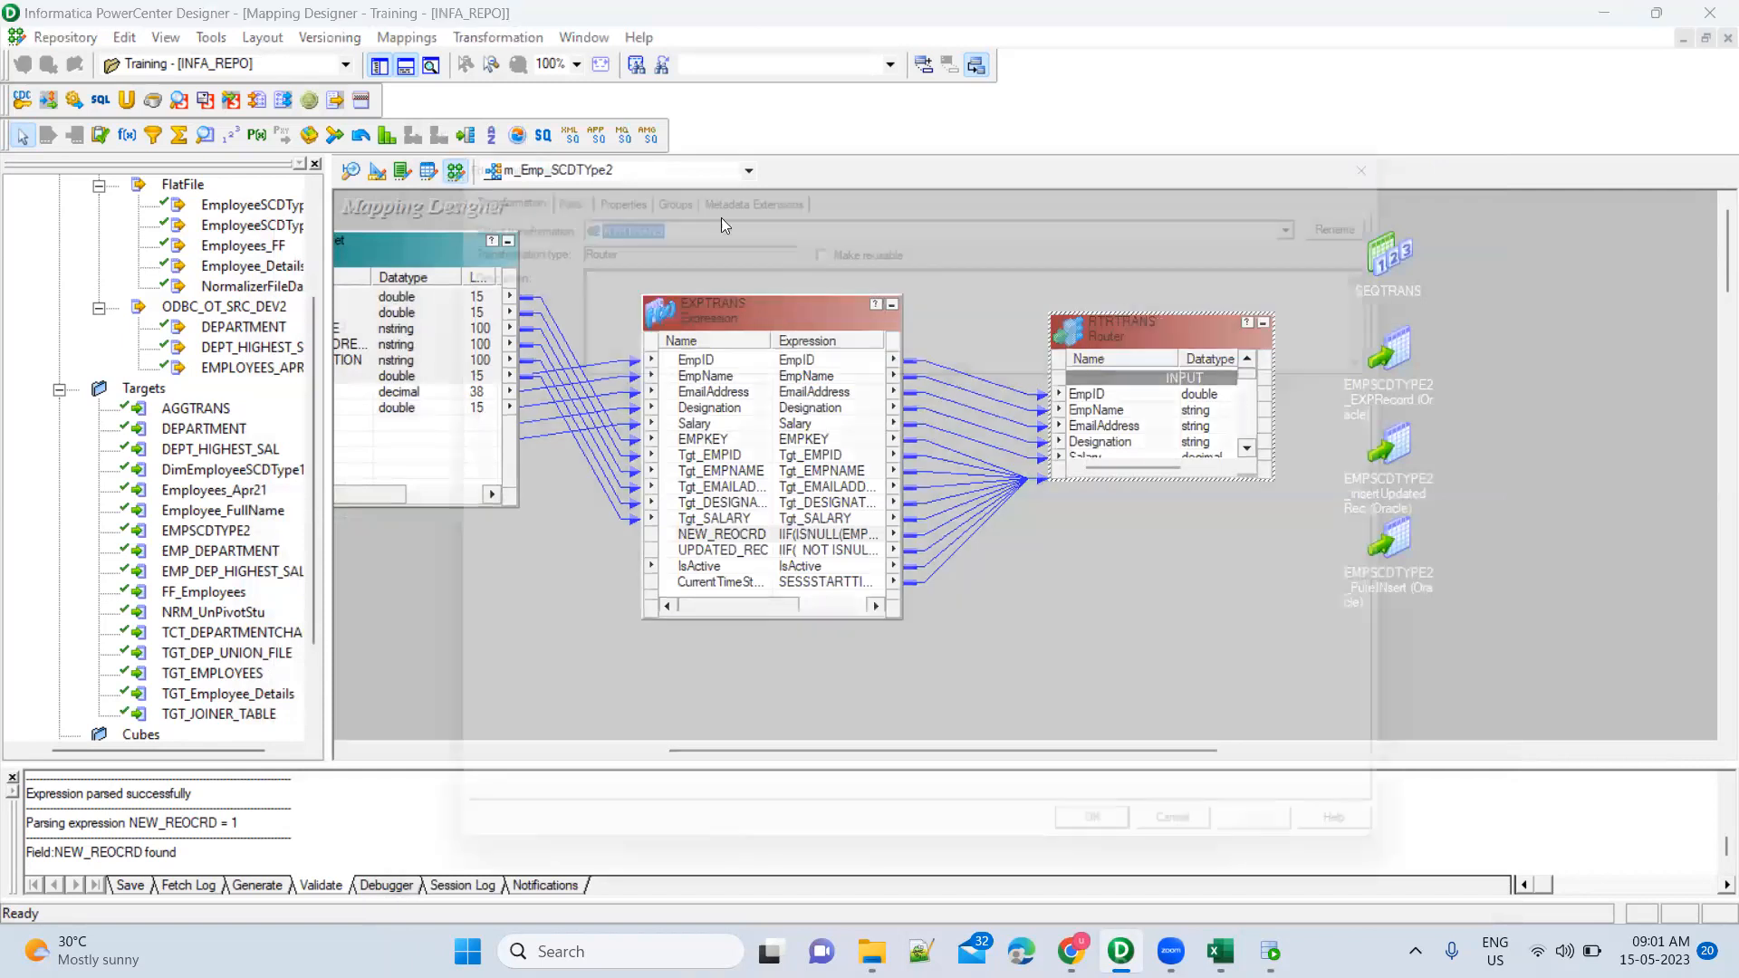
{"action": "left_click", "coordinate": [654, 177]}
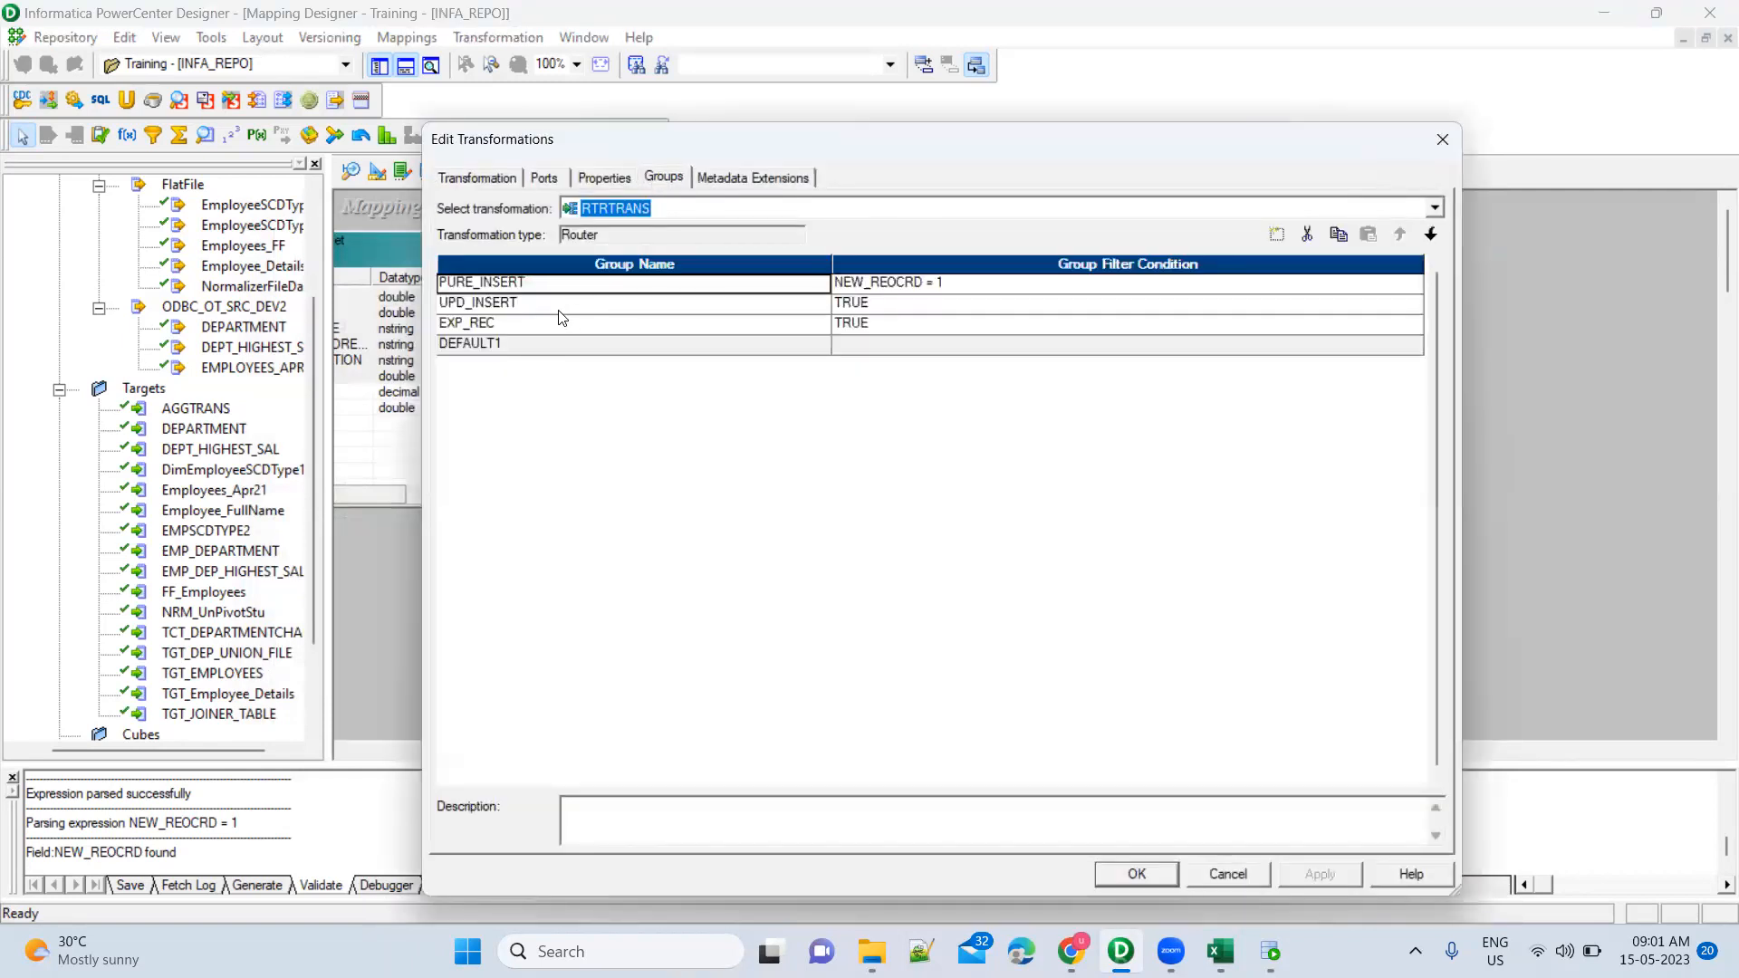
{"action": "left_click", "coordinate": [557, 308]}
{"action": "type", "text": "UPDATE"}
{"action": "key", "text": "Tab"}
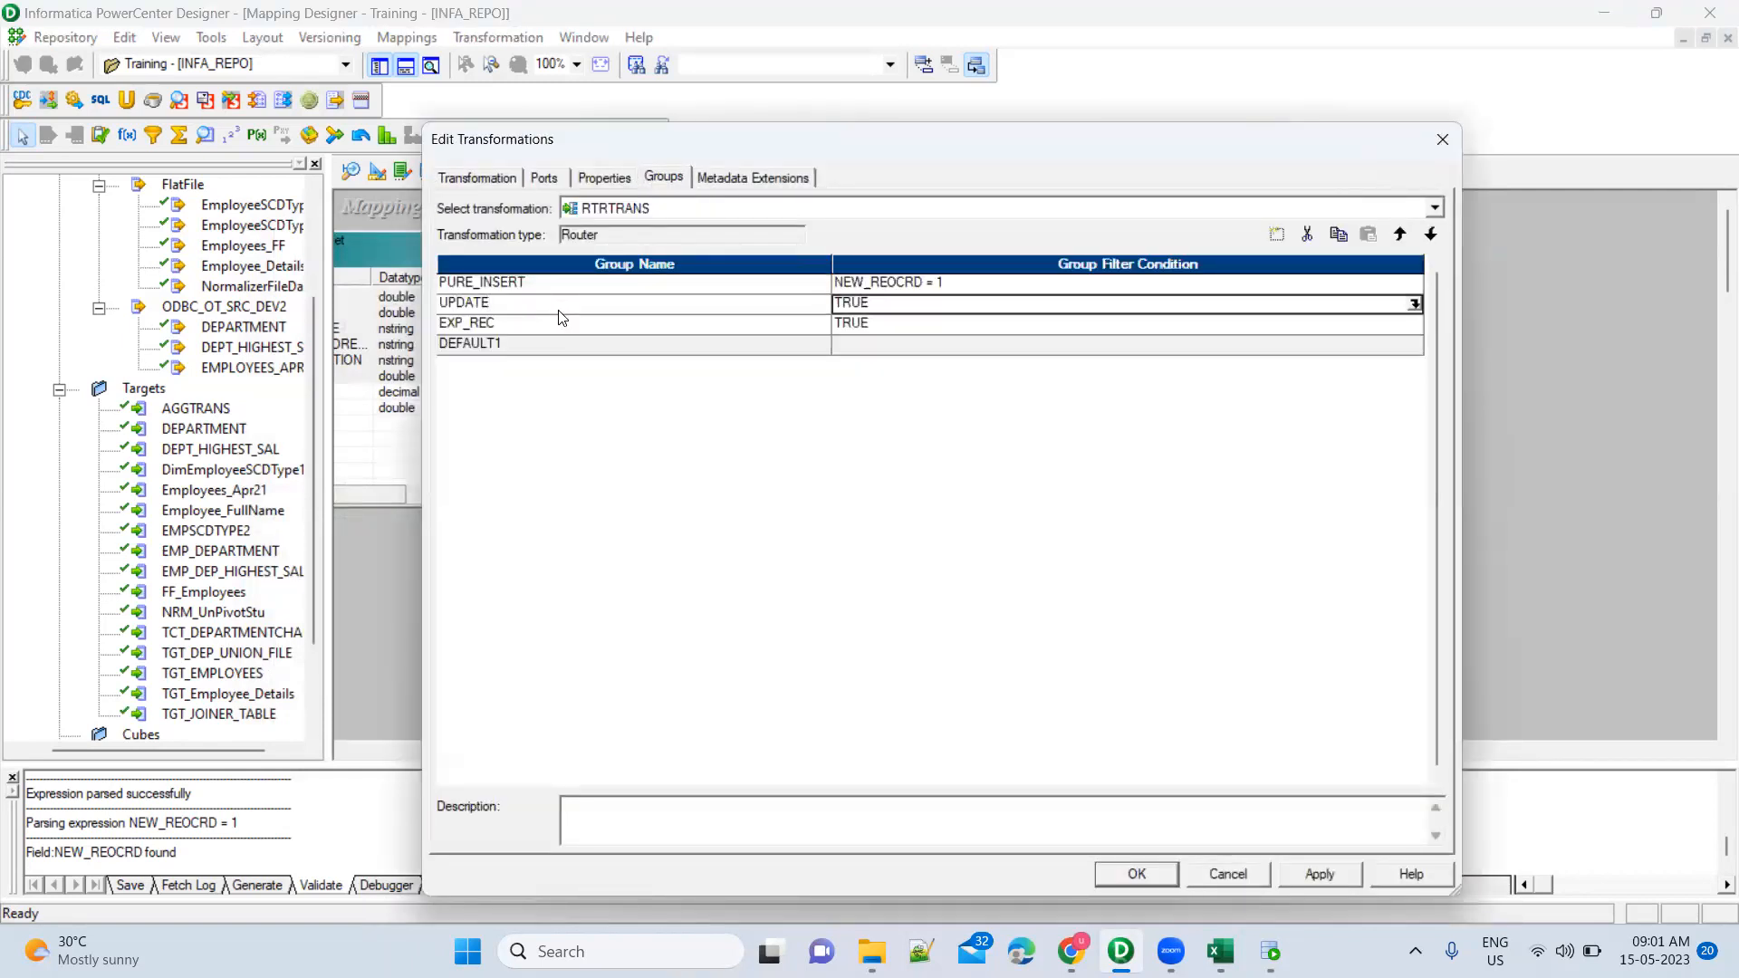
Set the UPDATE group's filter condition to UPDATED_REC = 1 using the router's UPDATED_REC port
{"action": "left_click", "coordinate": [1414, 303]}
{"action": "key", "text": "ctrl+a"}
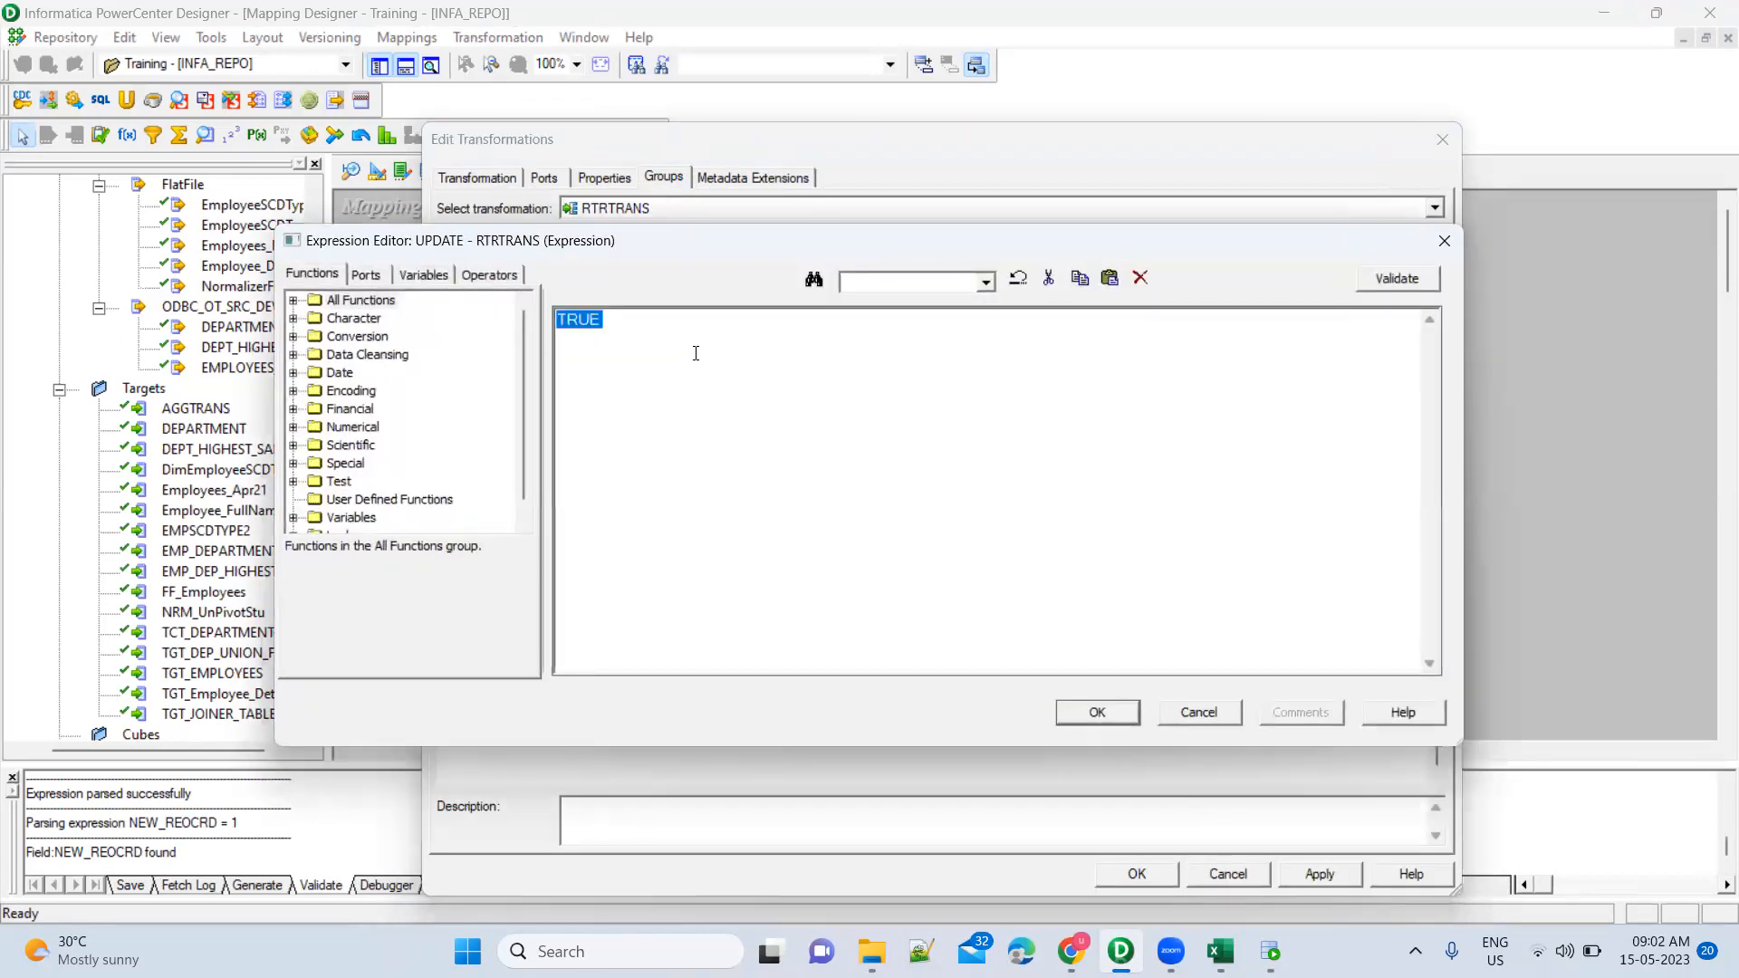
{"action": "key", "text": "Delete"}
{"action": "left_click", "coordinate": [366, 274]}
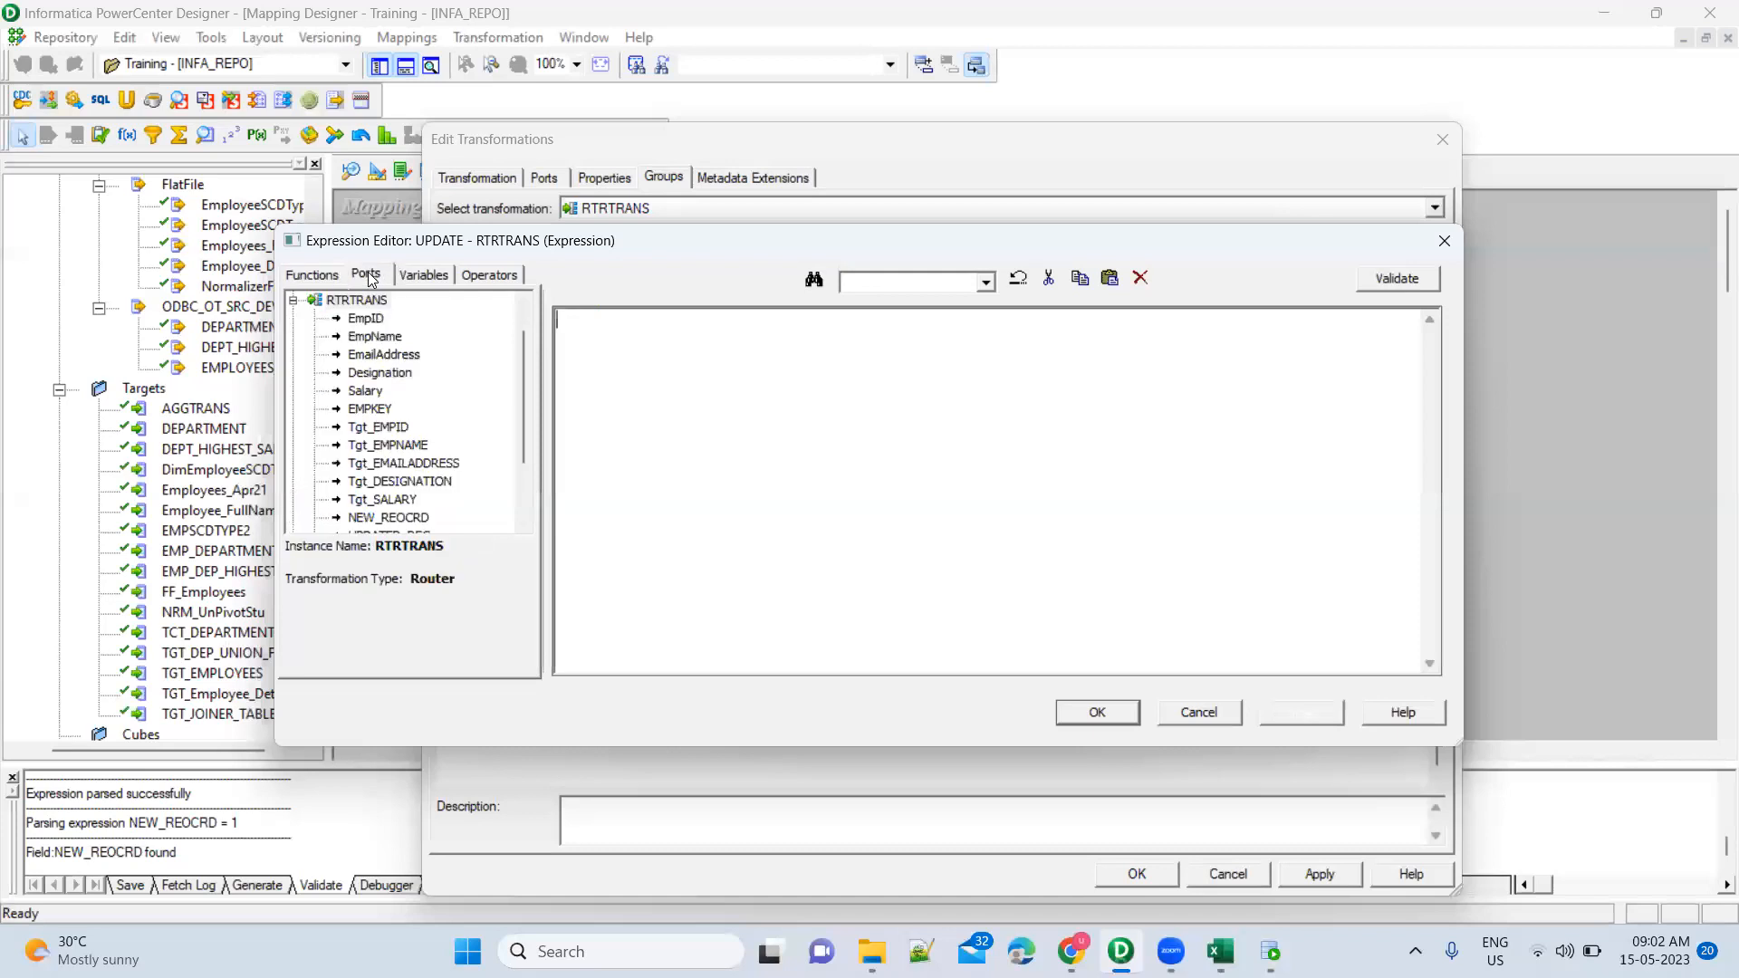
{"action": "scroll", "coordinate": [444, 477], "scroll_direction": "down", "scroll_amount": 2}
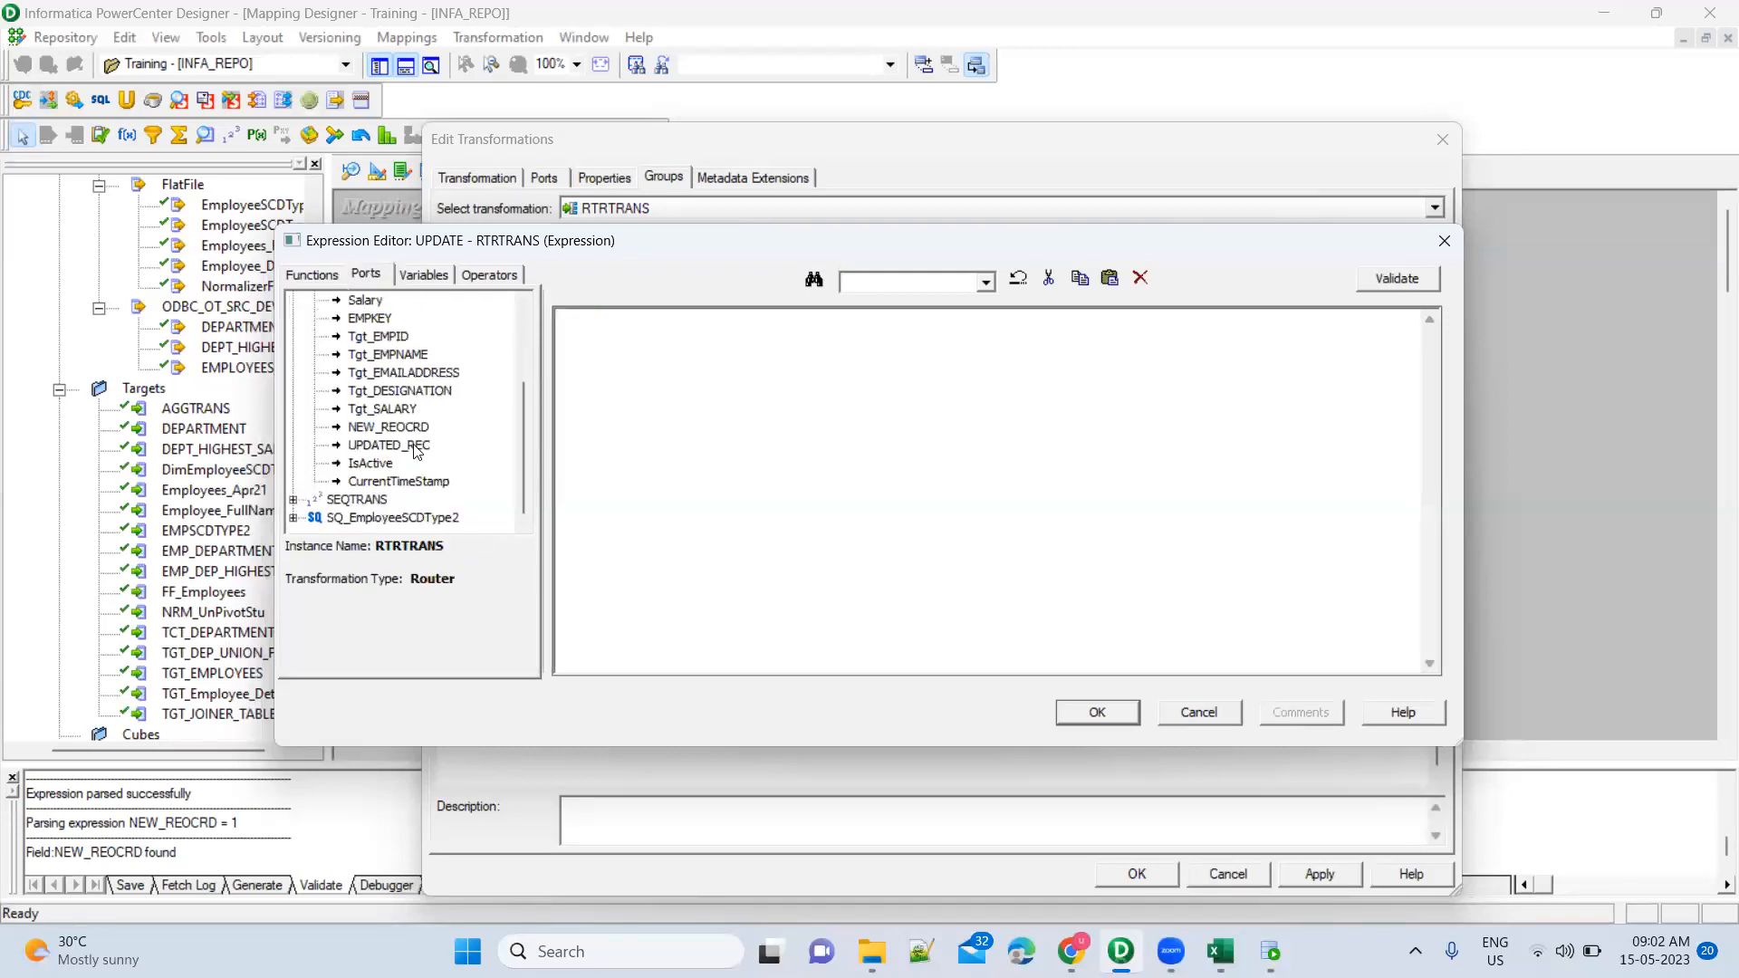
{"action": "double_click", "coordinate": [416, 450]}
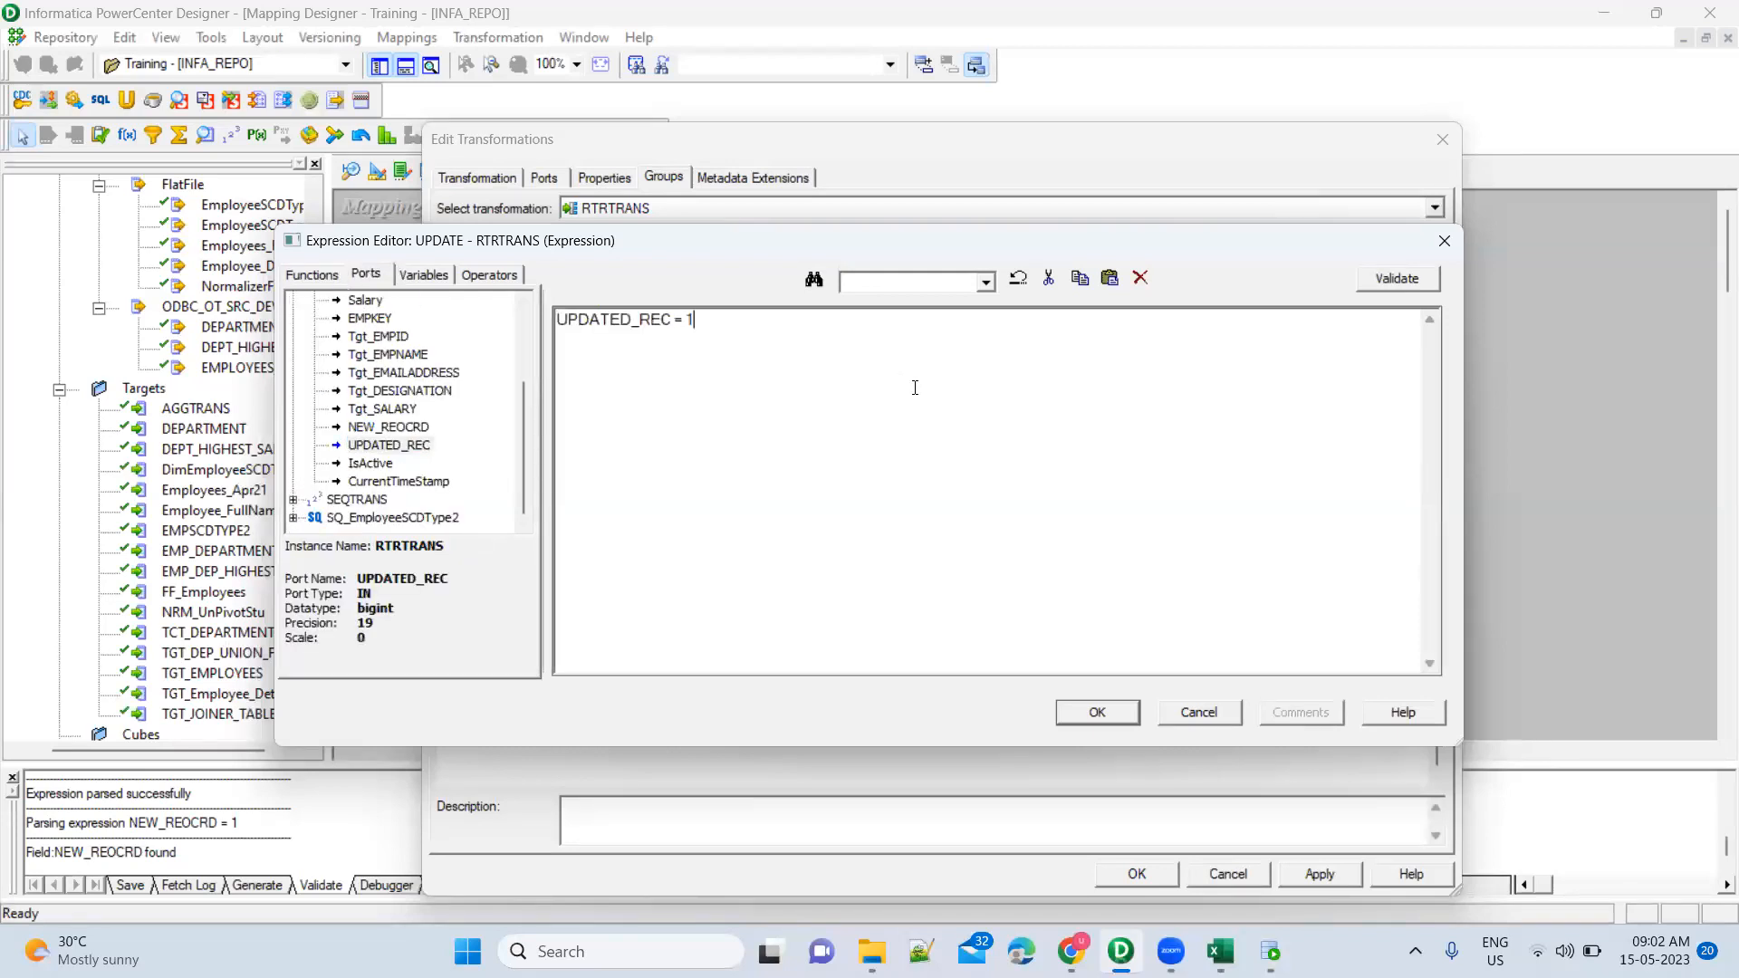
{"action": "left_click", "coordinate": [1098, 712]}
Remove the EXP_REC group from the RTRTRANS router
{"action": "left_click", "coordinate": [640, 326]}
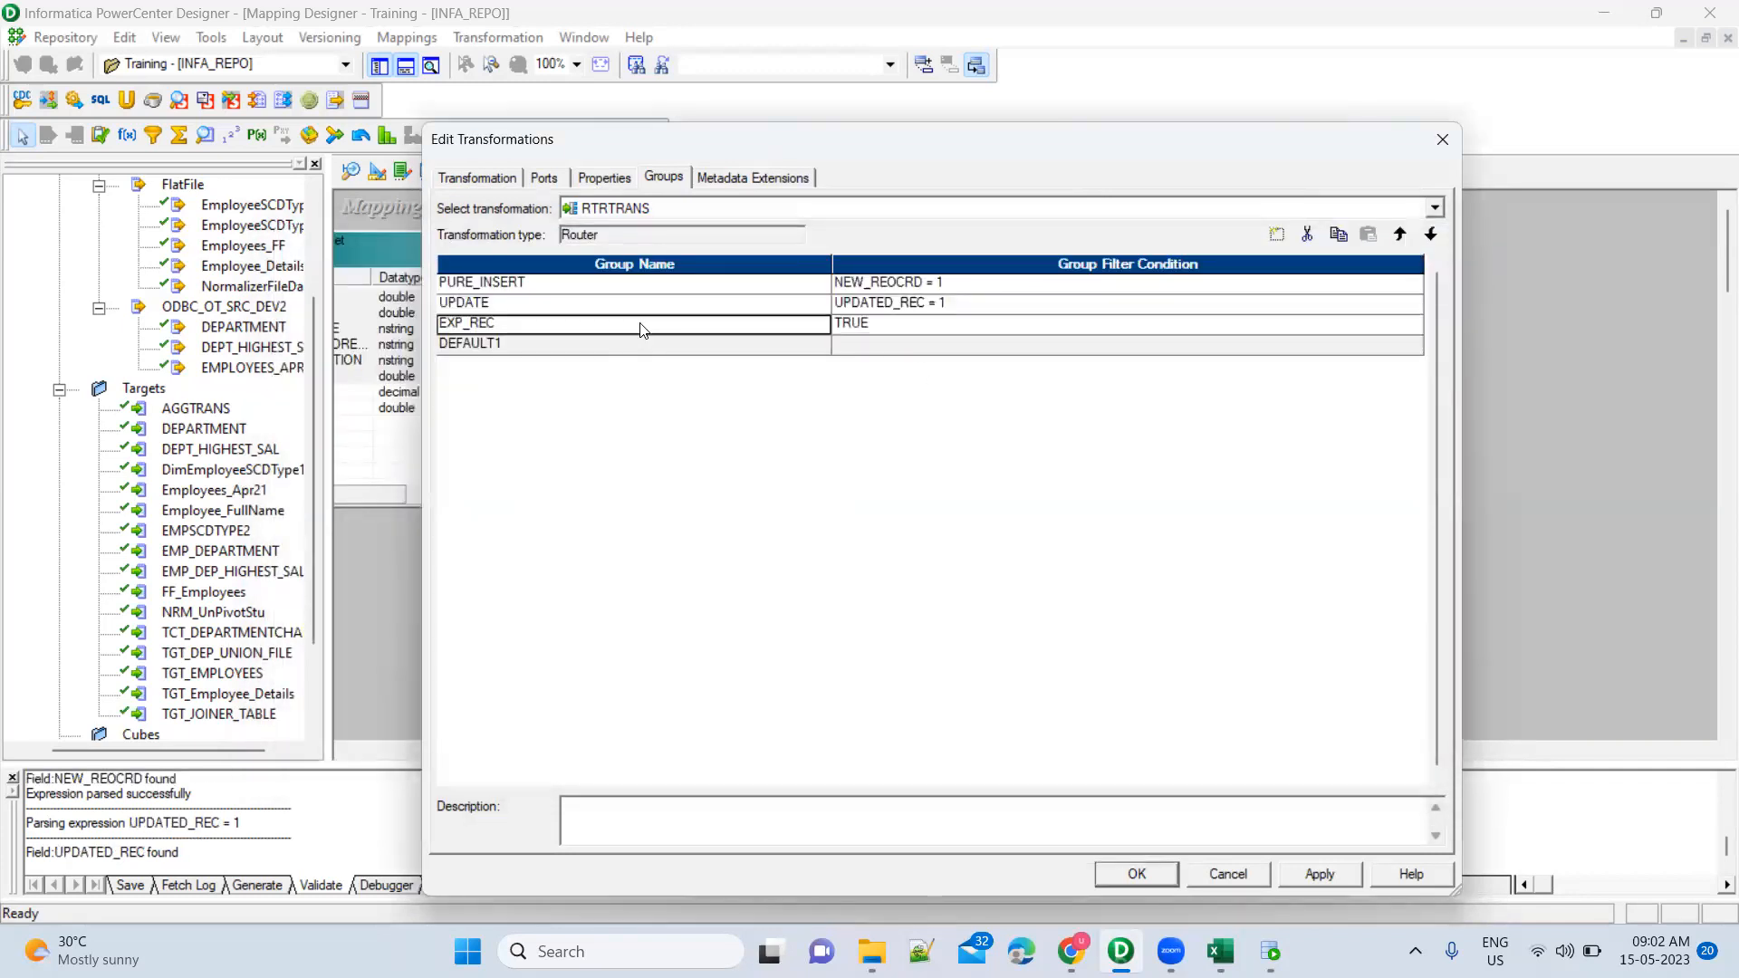
{"action": "left_click", "coordinate": [1314, 239]}
{"action": "left_click", "coordinate": [827, 304]}
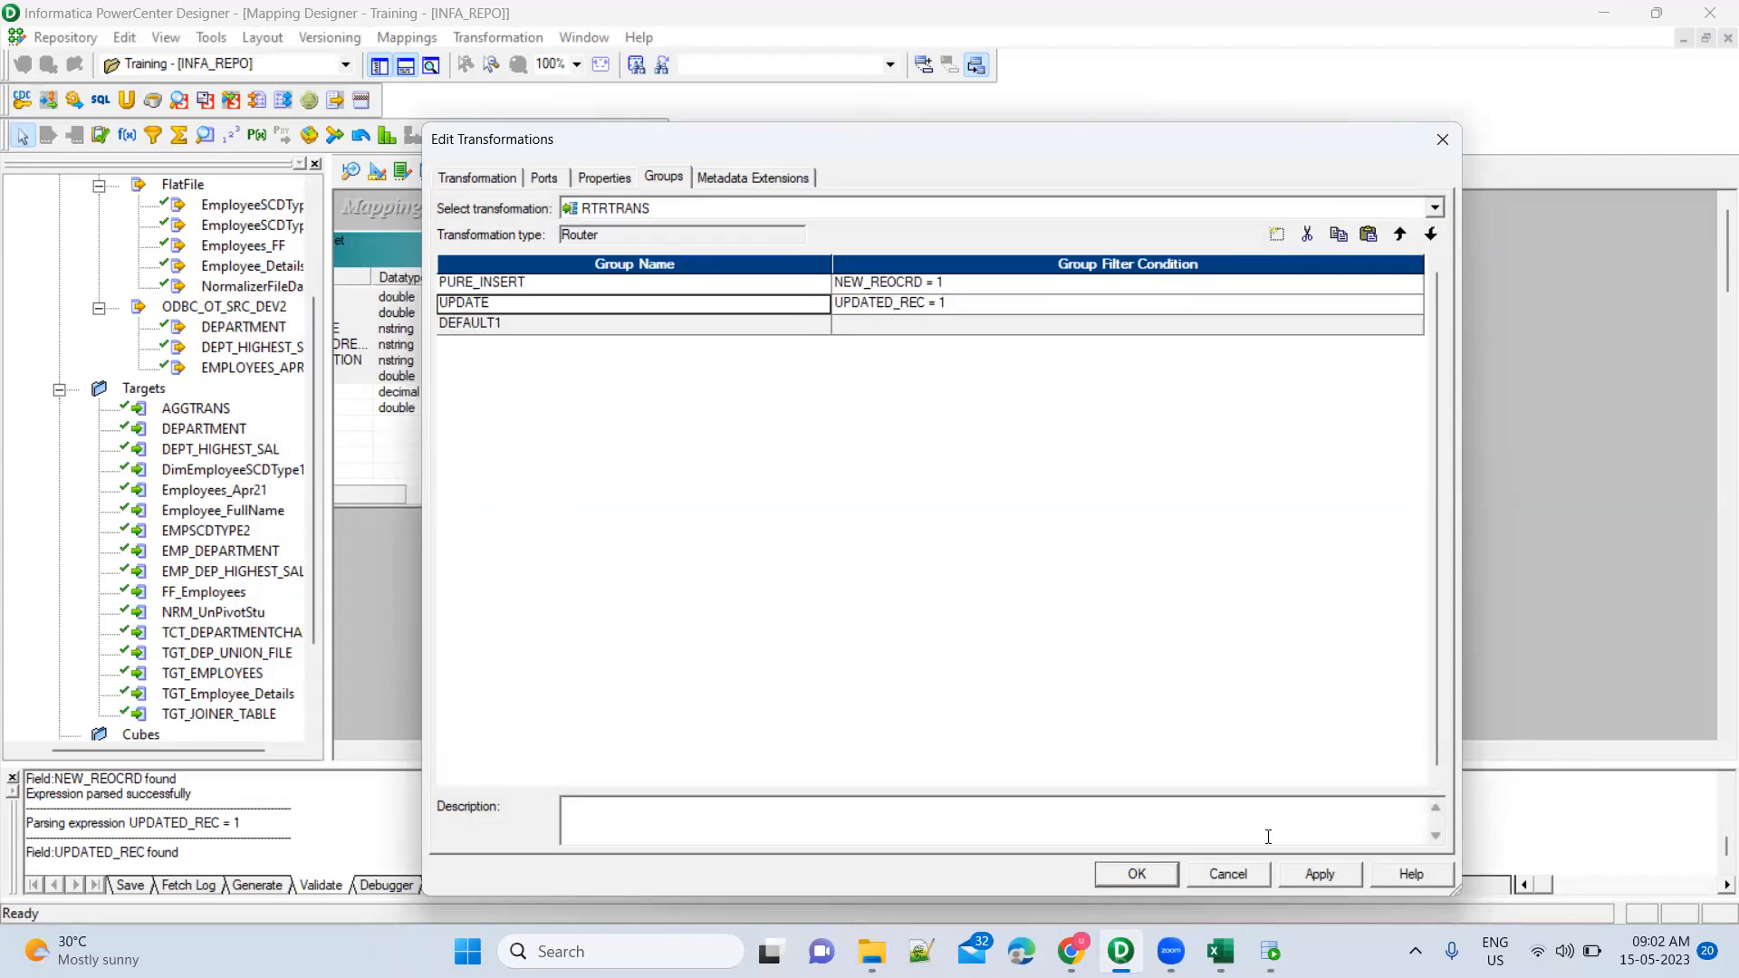
Apply the router's group conditions and enlarge the RTRTRANS box in the mapping so its PURE_INSERT and UPDATE ports can be reached
{"action": "left_click", "coordinate": [1309, 872]}
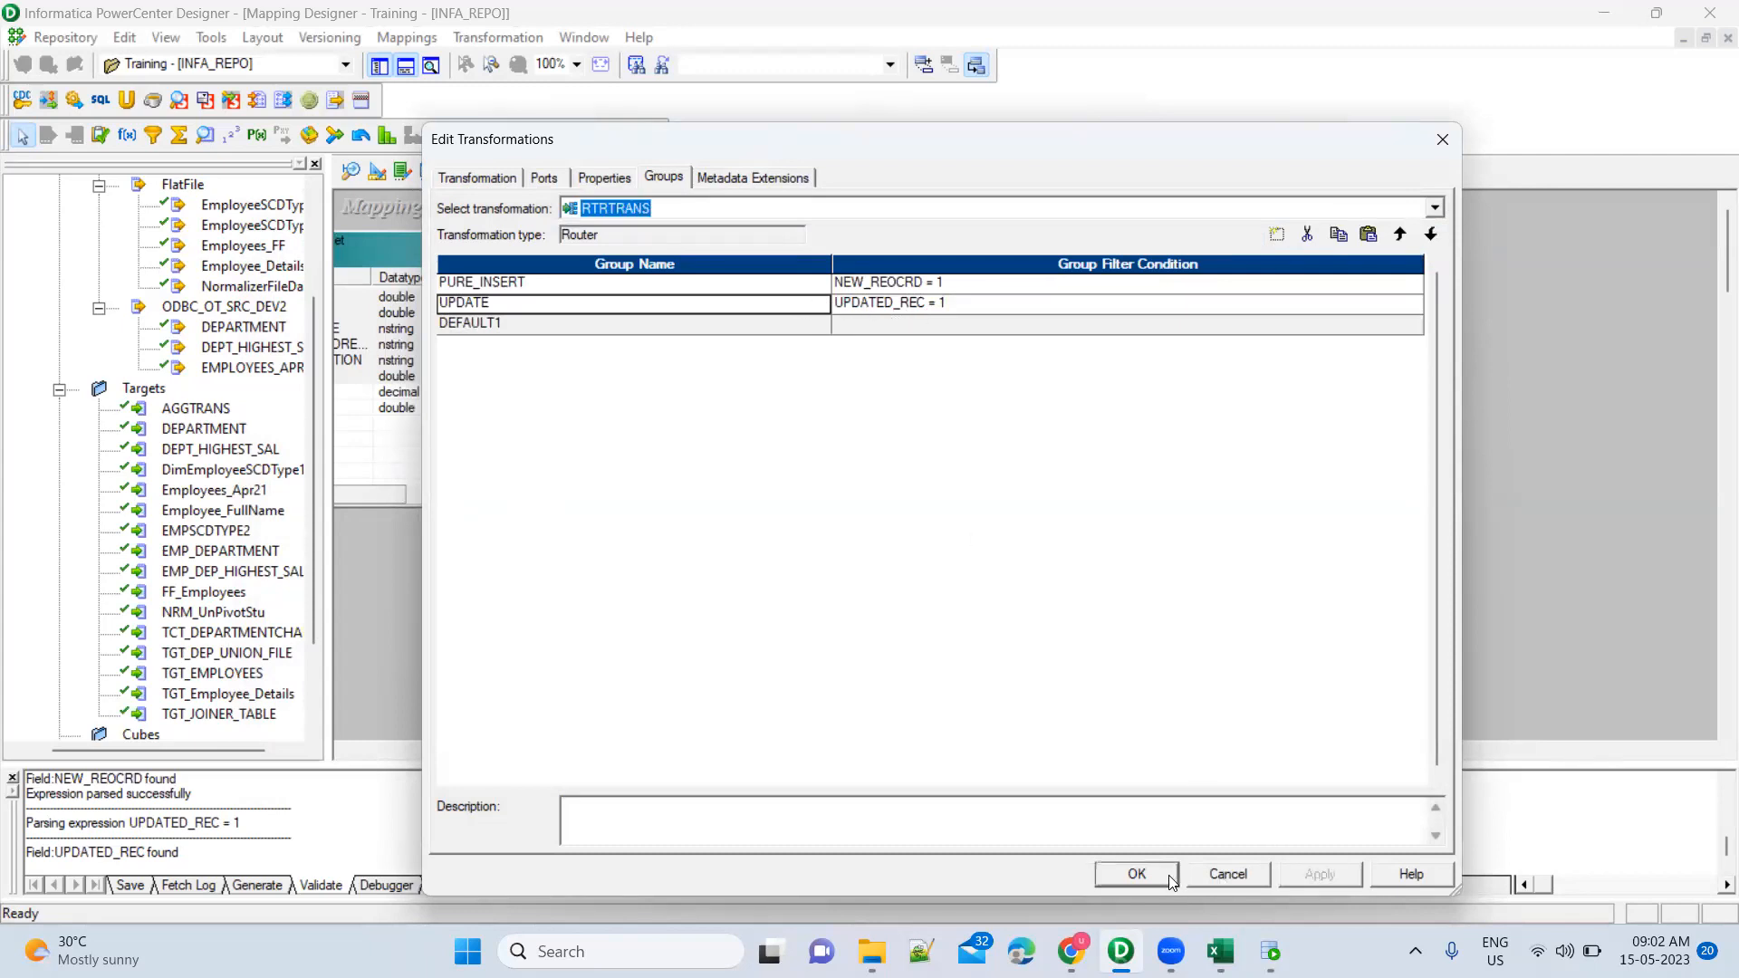
{"action": "left_click", "coordinate": [1136, 874]}
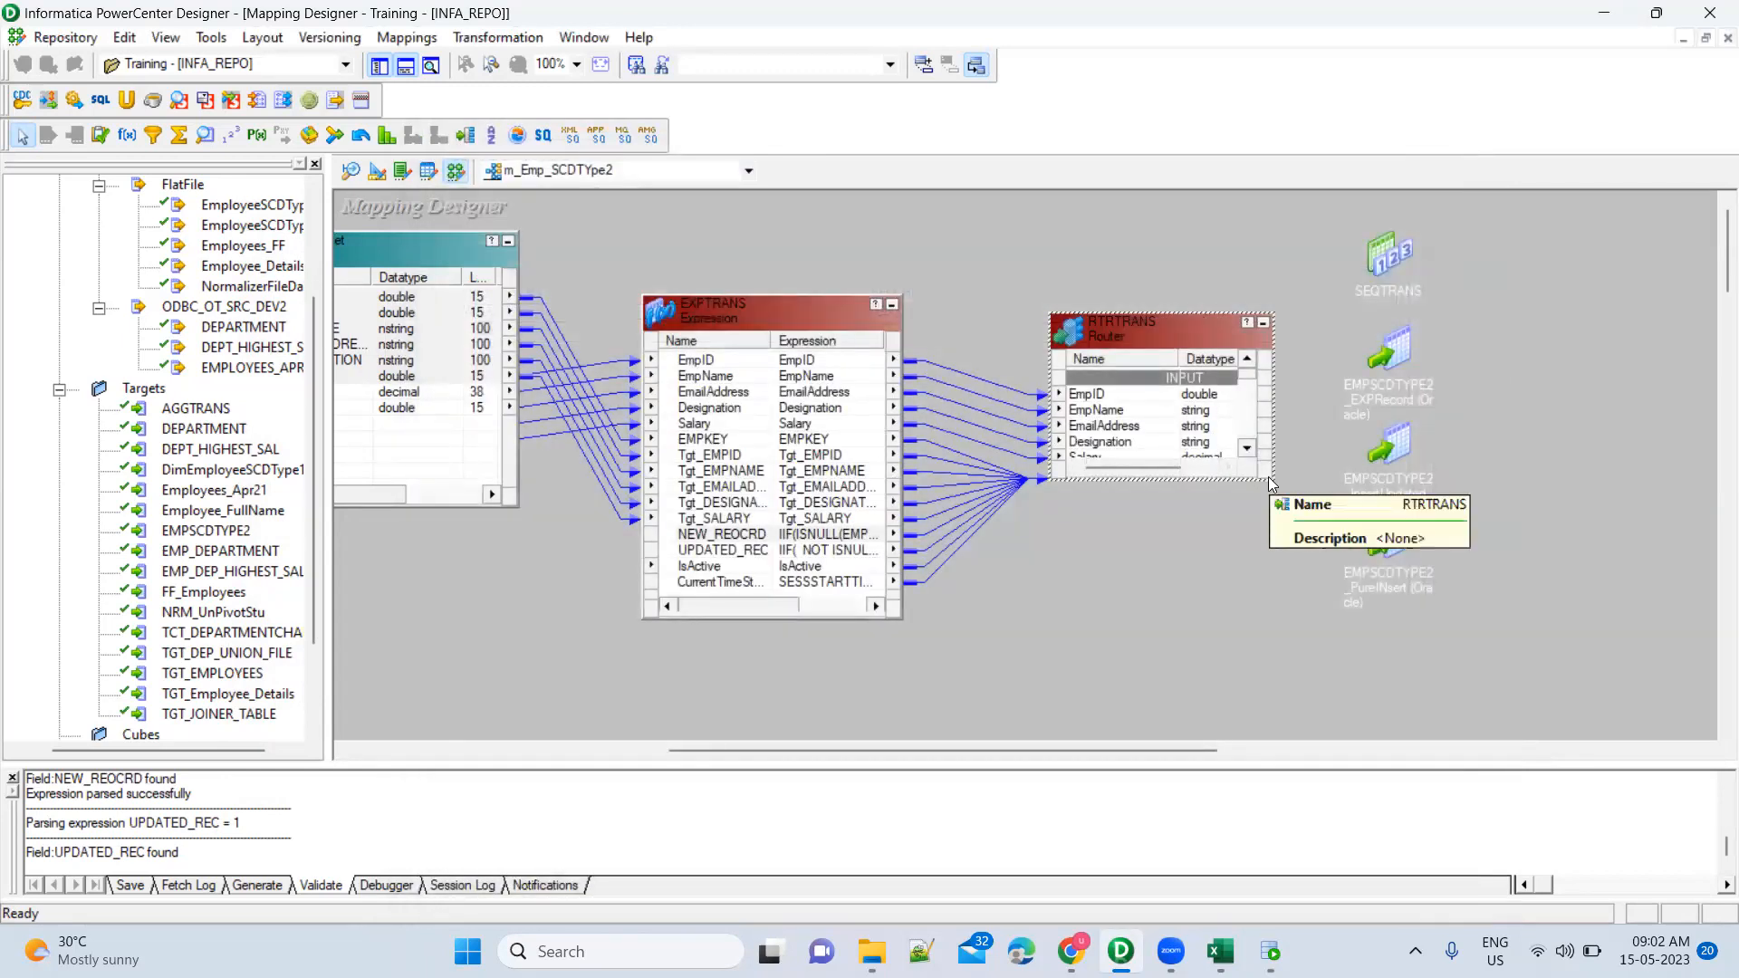
{"action": "left_click_drag", "start_coordinate": [1266, 478], "coordinate": [1273, 678]}
{"action": "left_click", "coordinate": [1182, 585]}
{"action": "scroll", "coordinate": [1182, 594], "scroll_direction": "down", "scroll_amount": 3}
{"action": "scroll", "coordinate": [1182, 593], "scroll_direction": "down", "scroll_amount": 7}
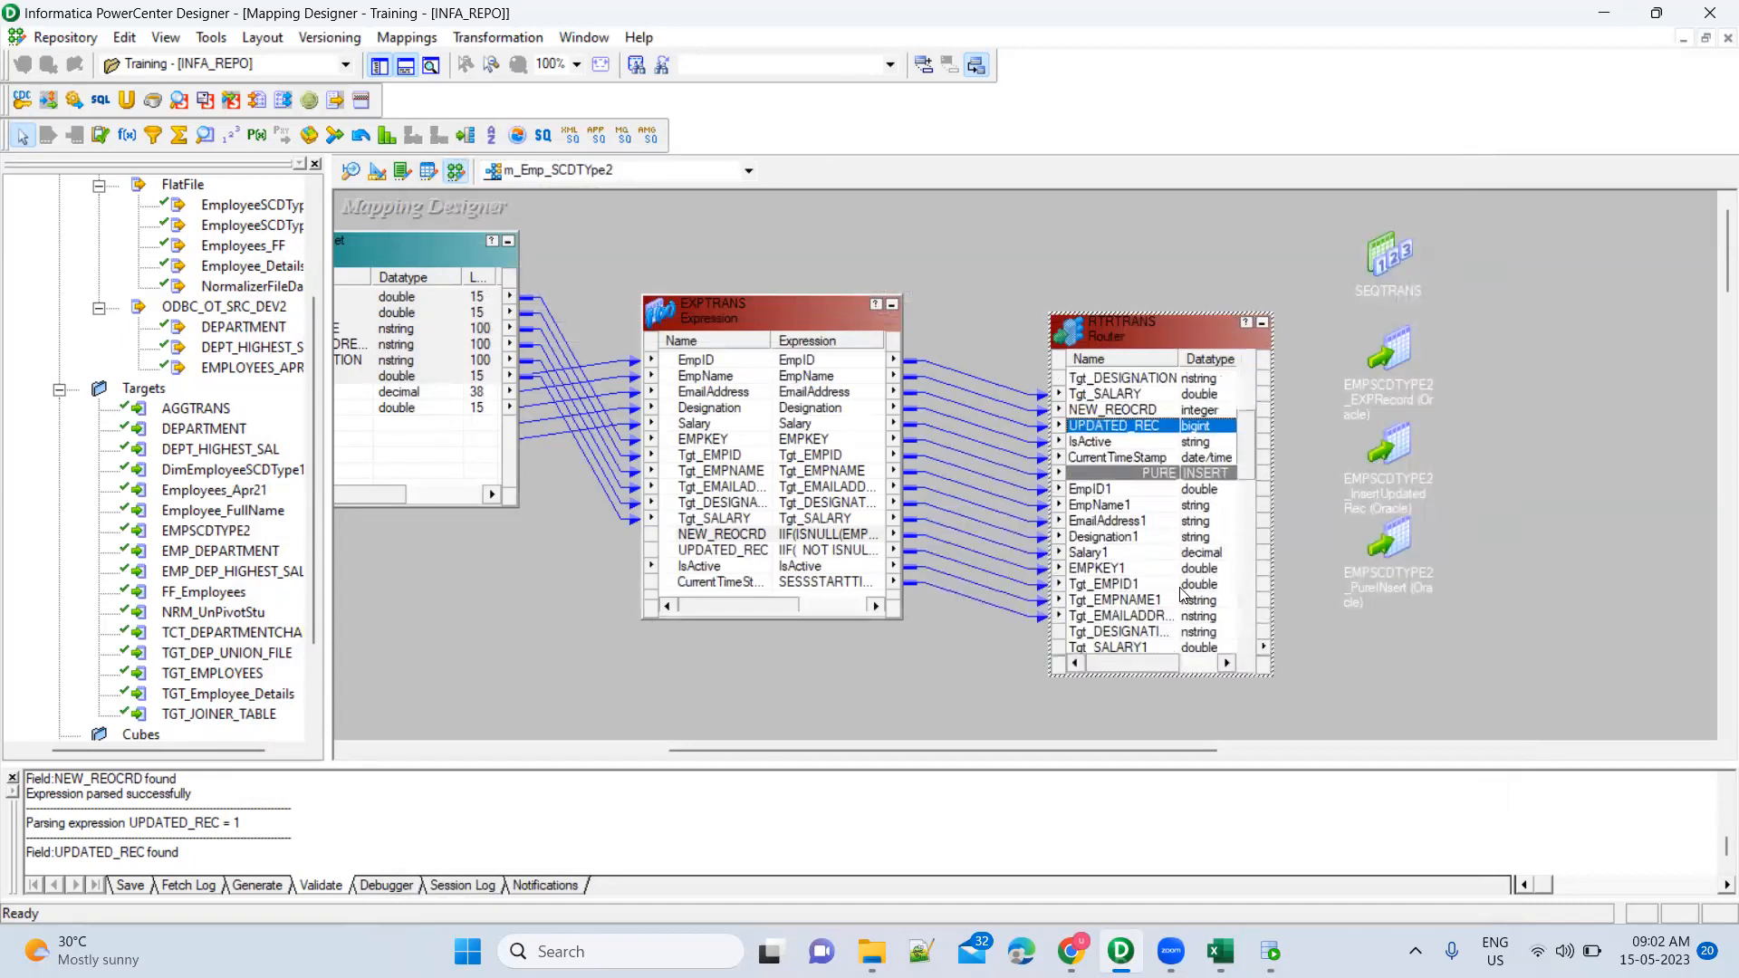
{"action": "left_click", "coordinate": [1162, 570]}
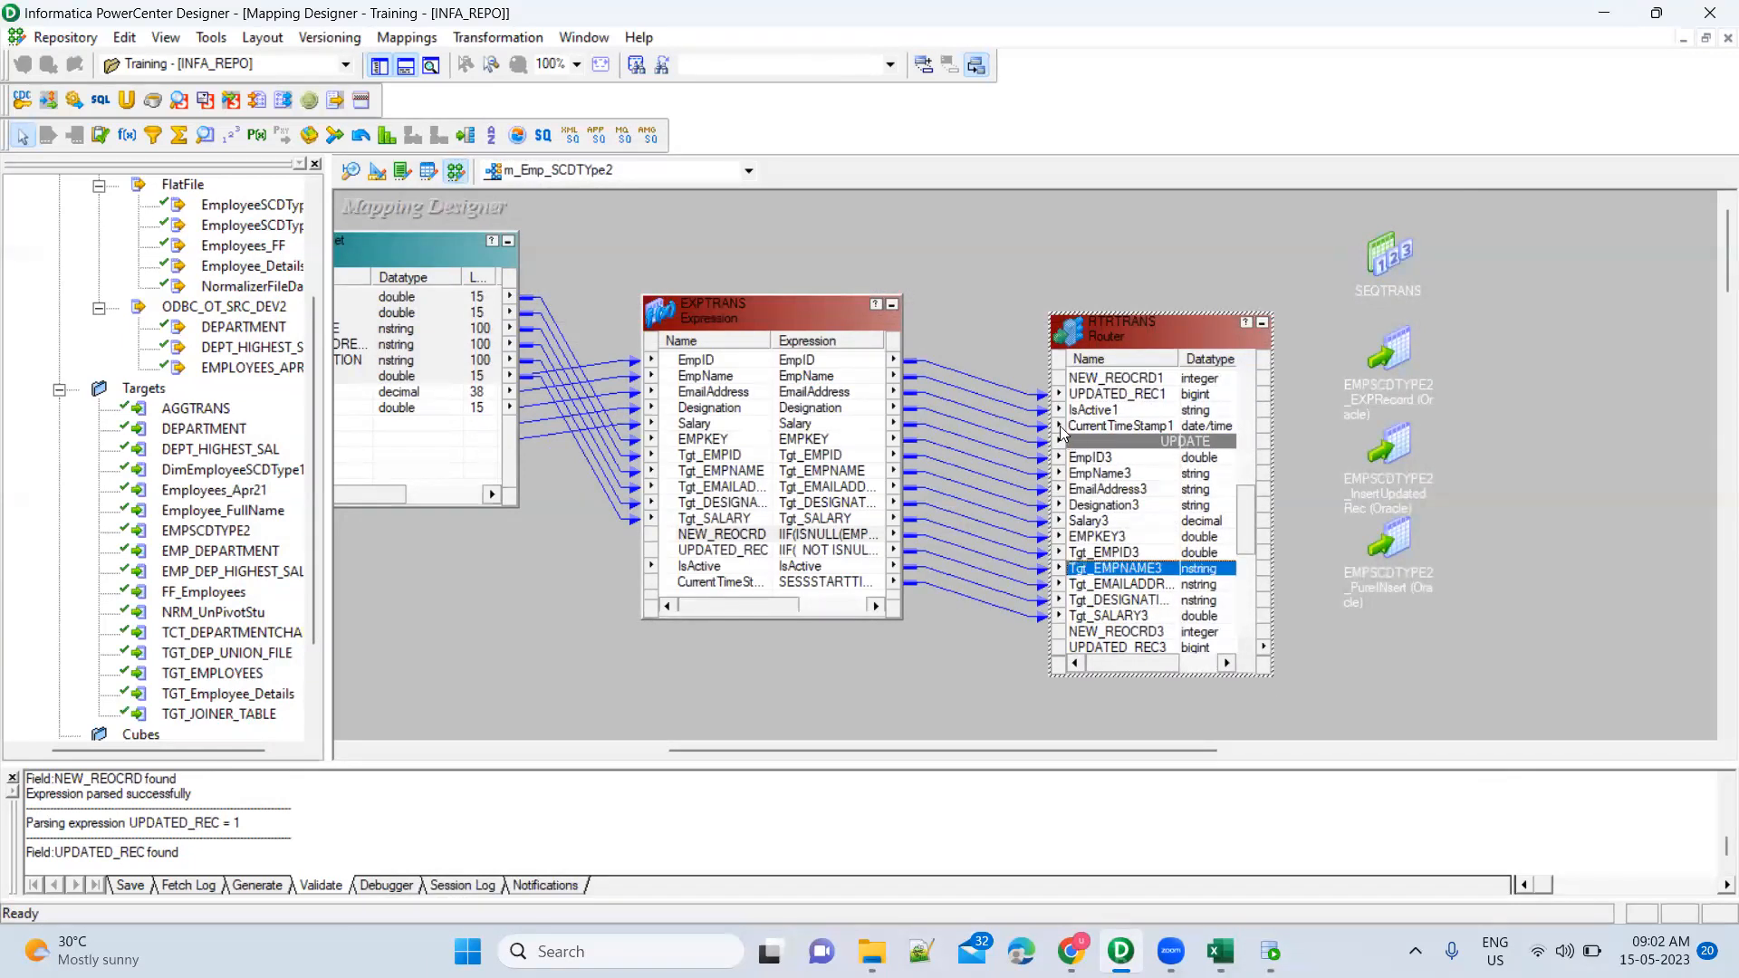
{"action": "left_click_drag", "start_coordinate": [1048, 361], "coordinate": [994, 360]}
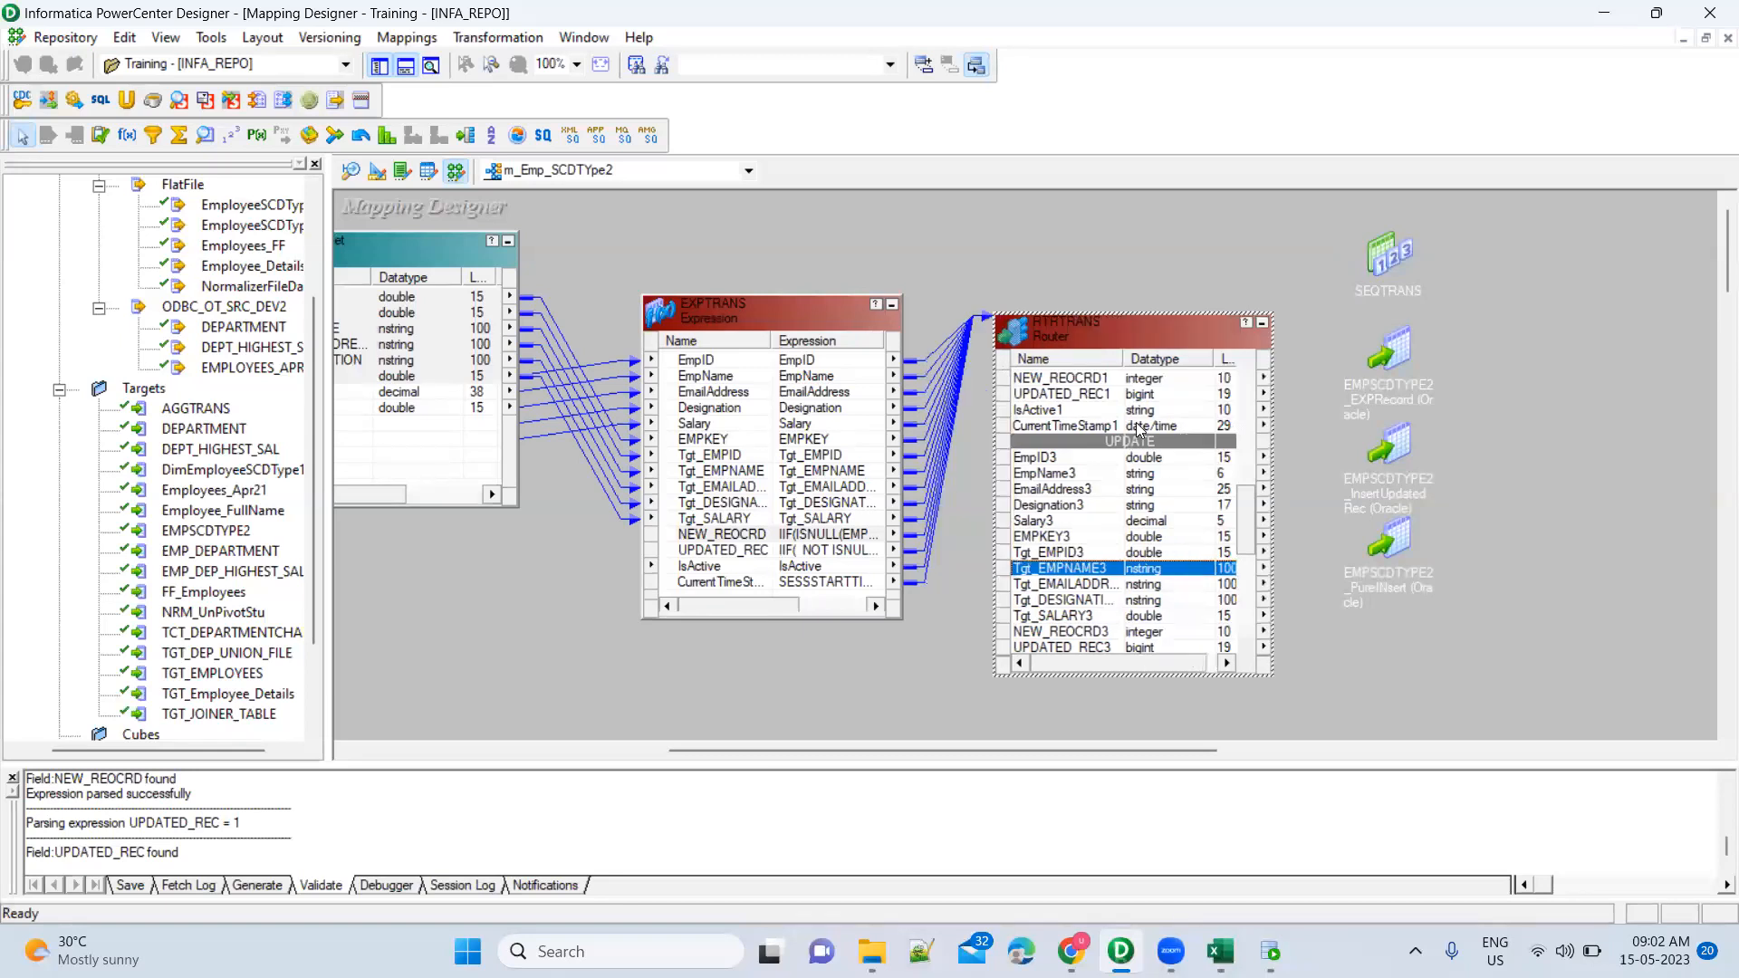
{"action": "scroll", "coordinate": [1123, 455], "scroll_direction": "up", "scroll_amount": 6}
{"action": "scroll", "coordinate": [1123, 455], "scroll_direction": "down", "scroll_amount": 2}
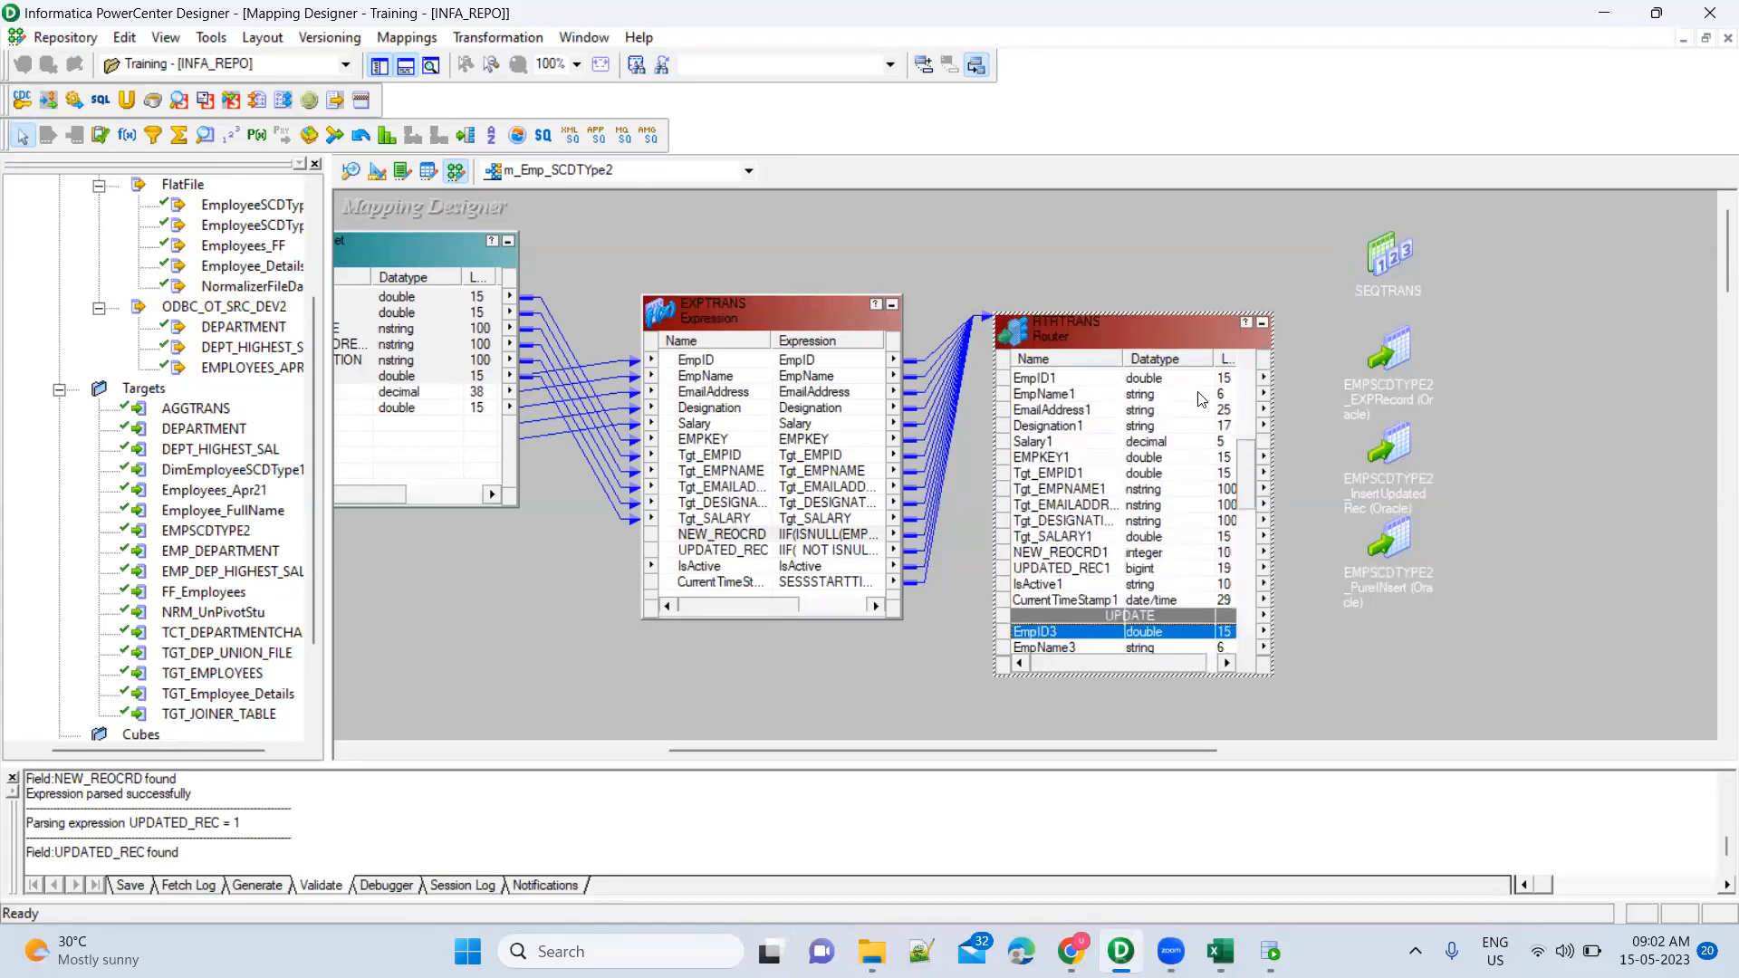
Move the EXPRecord, InsertUpdated Rec and PureINsert target icons farther away from the router to free up space
{"action": "left_click_drag", "start_coordinate": [1399, 358], "coordinate": [1581, 319]}
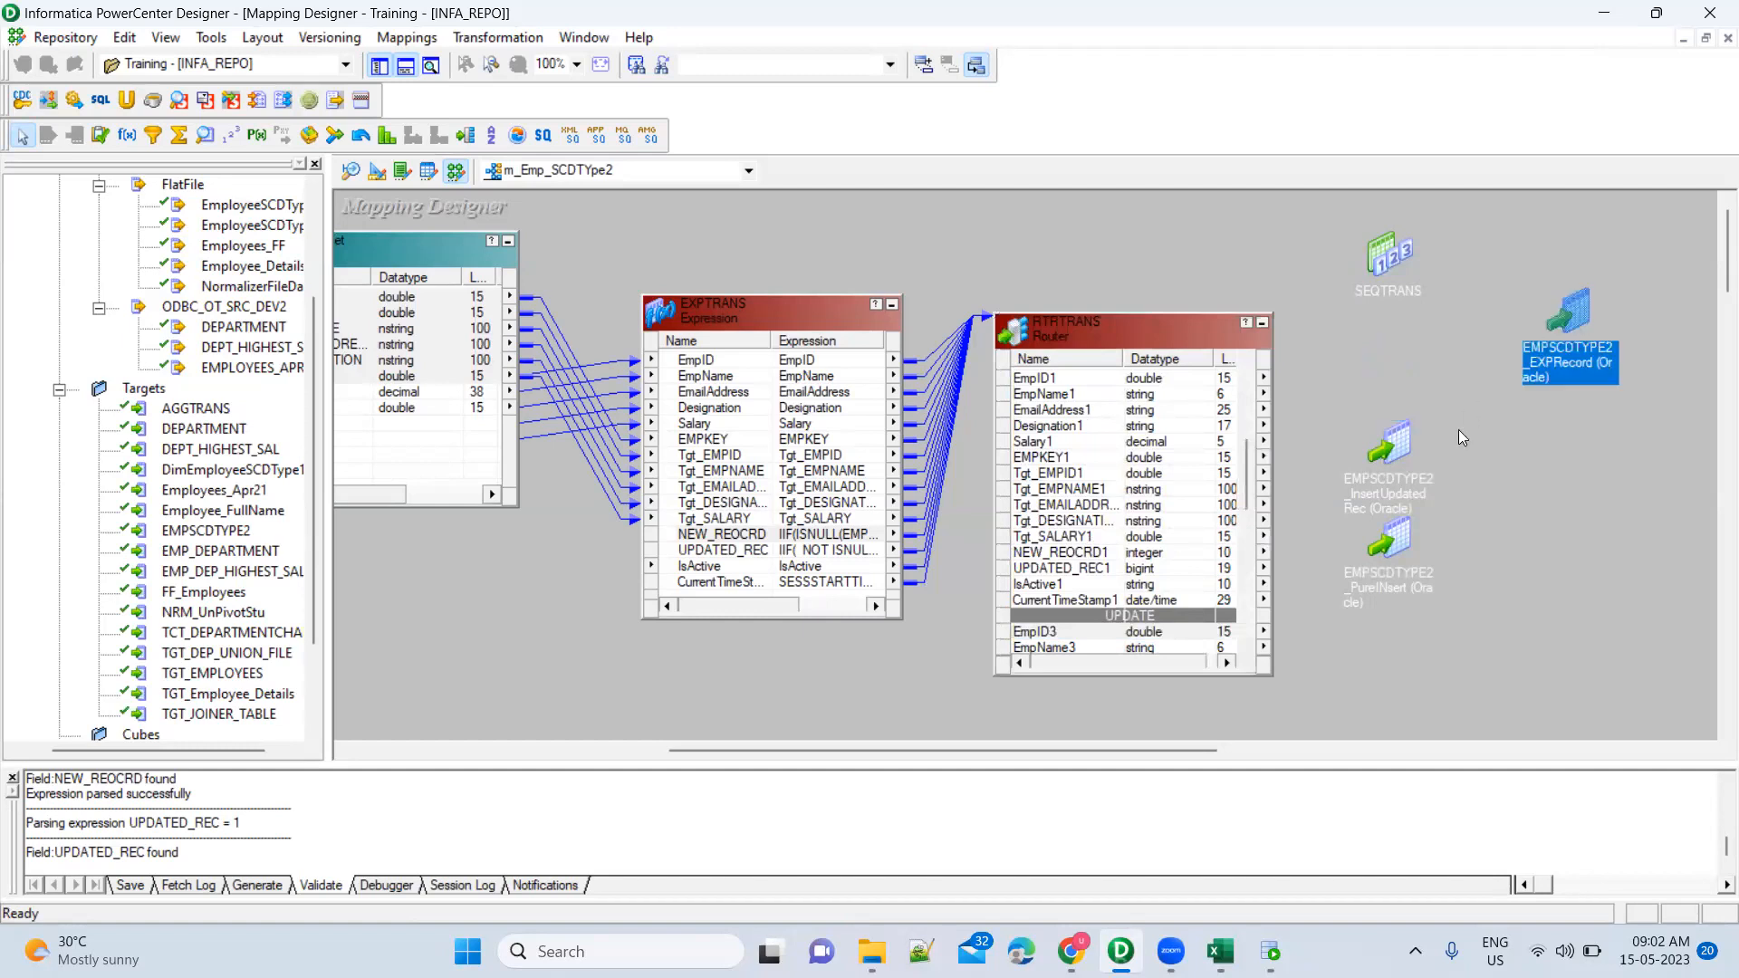
{"action": "left_click_drag", "start_coordinate": [1409, 437], "coordinate": [1638, 444]}
{"action": "left_click_drag", "start_coordinate": [1380, 538], "coordinate": [1616, 576]}
Restore the EMPSCDTYPE2_PureINsert target from its icon, reposition it near the router, and enlarge it to show all its columns
{"action": "left_click", "coordinate": [1150, 468]}
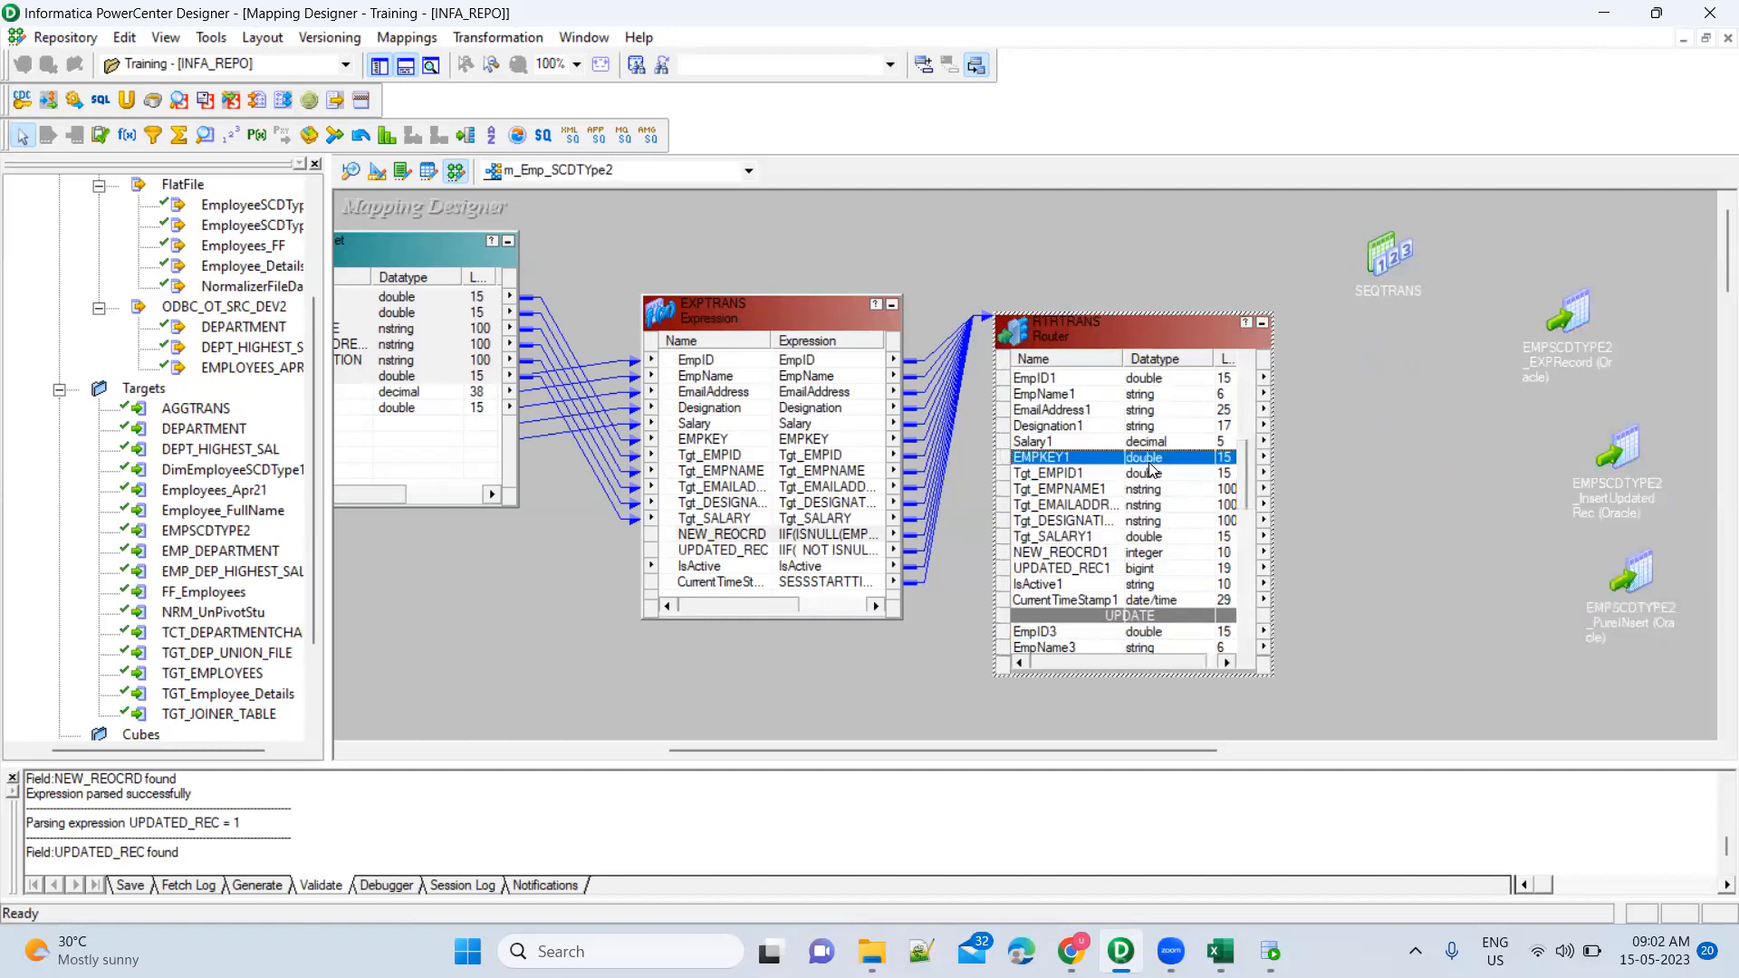
{"action": "scroll", "coordinate": [1150, 469], "scroll_direction": "up", "scroll_amount": 2}
{"action": "left_click", "coordinate": [1078, 494]}
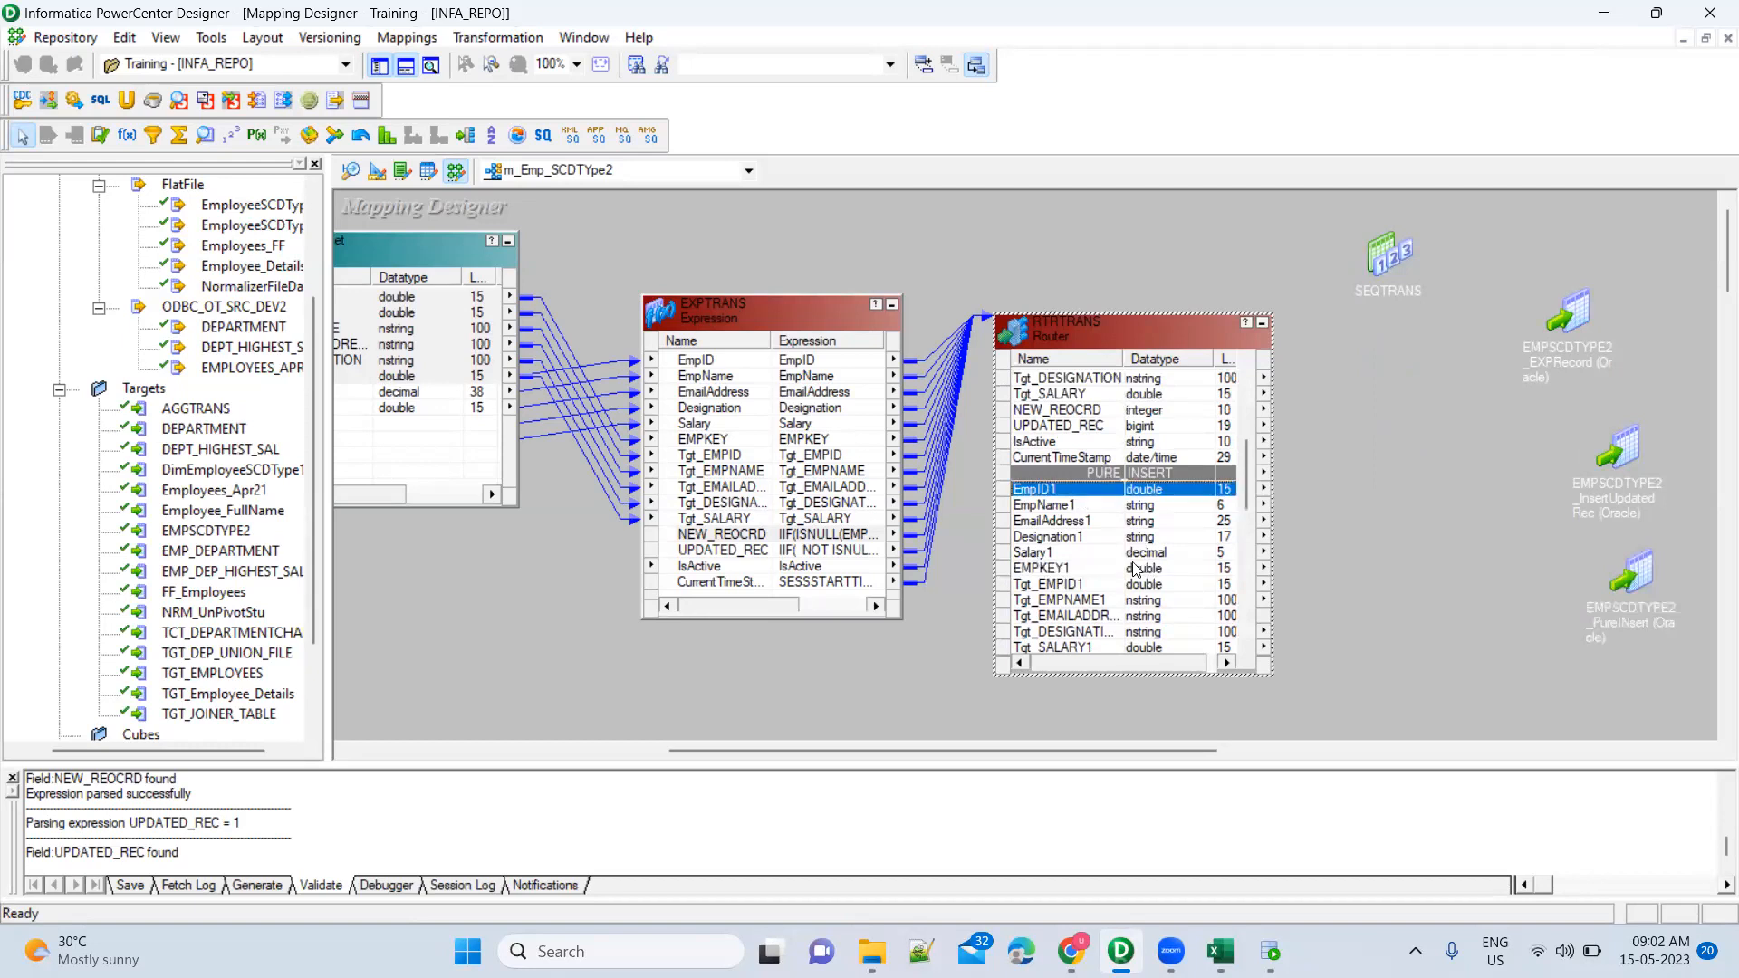
{"action": "scroll", "coordinate": [1135, 569], "scroll_direction": "down", "scroll_amount": 1}
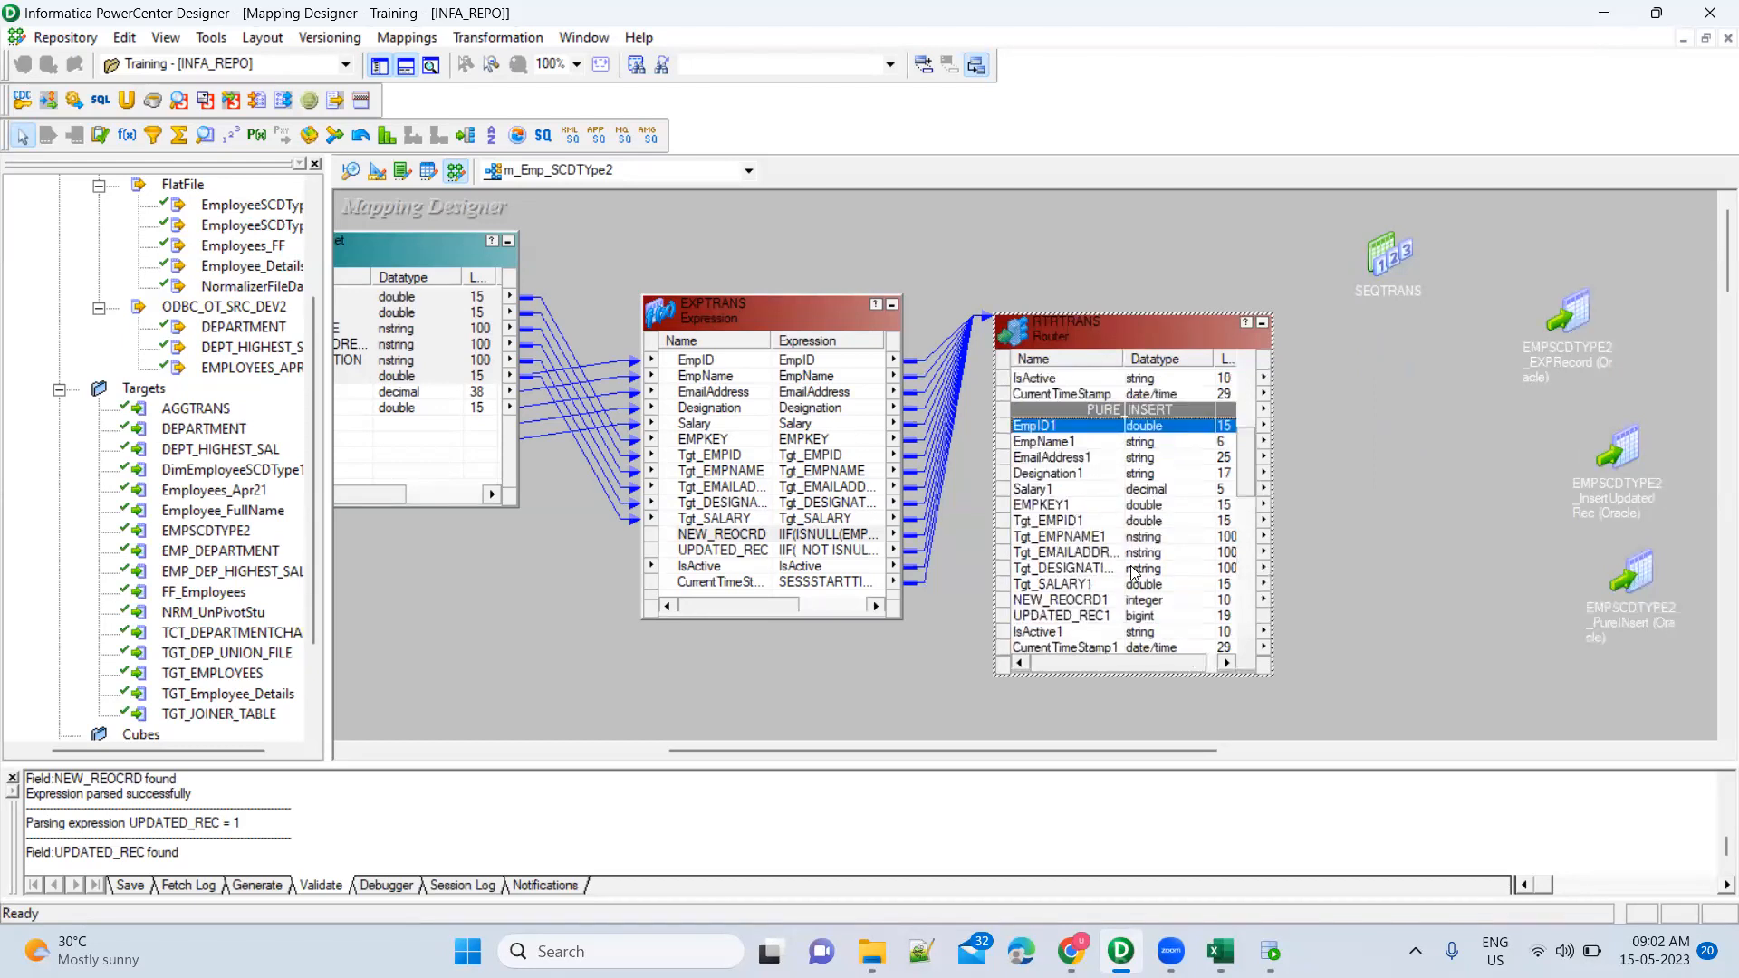
{"action": "double_click", "coordinate": [1640, 587]}
{"action": "left_click_drag", "start_coordinate": [1653, 564], "coordinate": [1558, 406]}
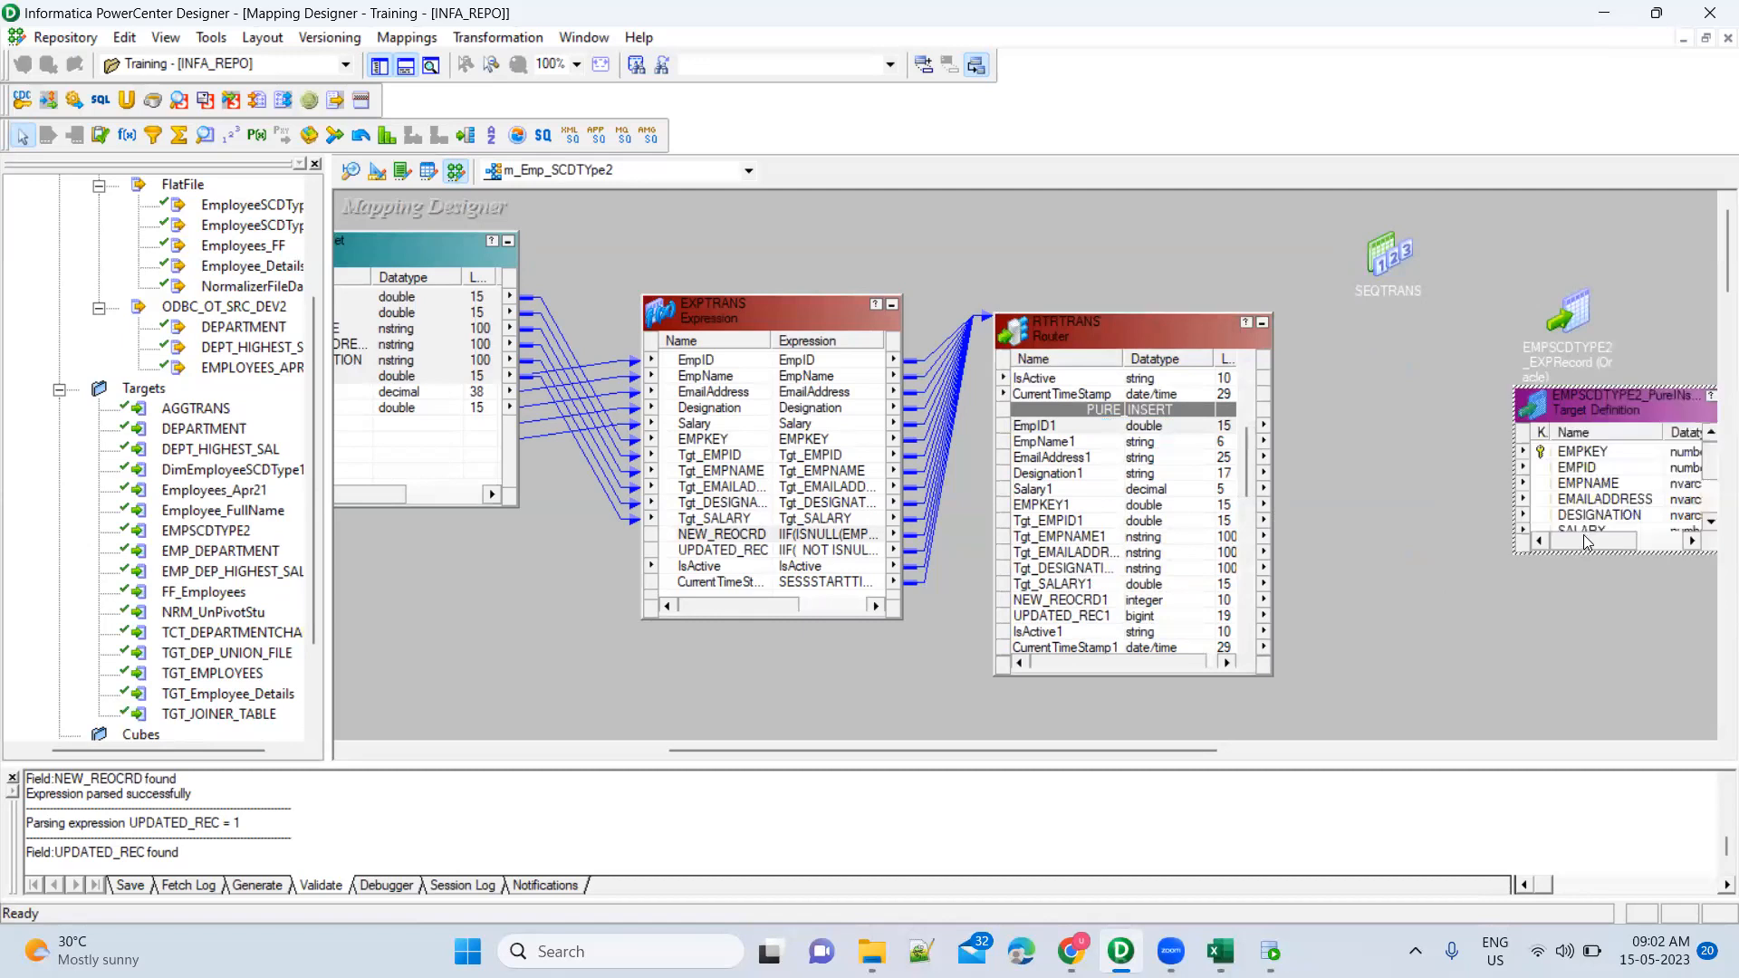
{"action": "left_click_drag", "start_coordinate": [1601, 552], "coordinate": [1609, 687]}
Restore the SEQTRANS sequence generator and link its NEXTVAL port to EMPKEY in the PureINsert target
{"action": "double_click", "coordinate": [1390, 257]}
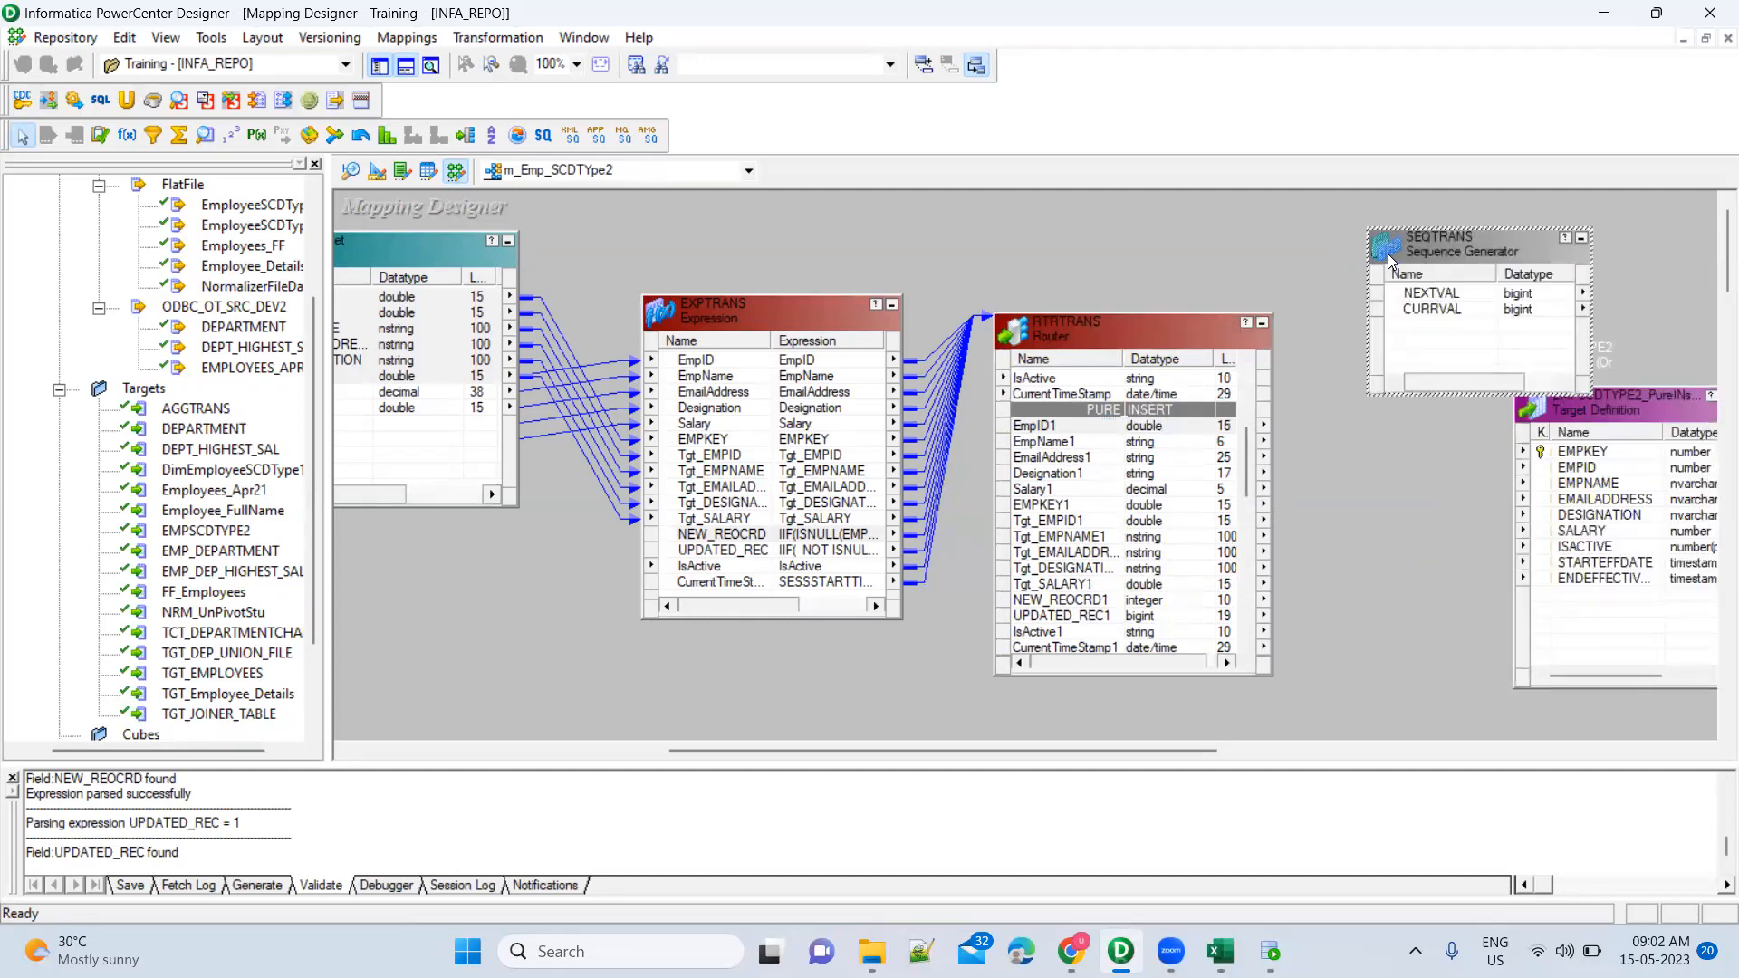
{"action": "left_click", "coordinate": [1436, 299]}
{"action": "left_click_drag", "start_coordinate": [1395, 299], "coordinate": [1601, 458]}
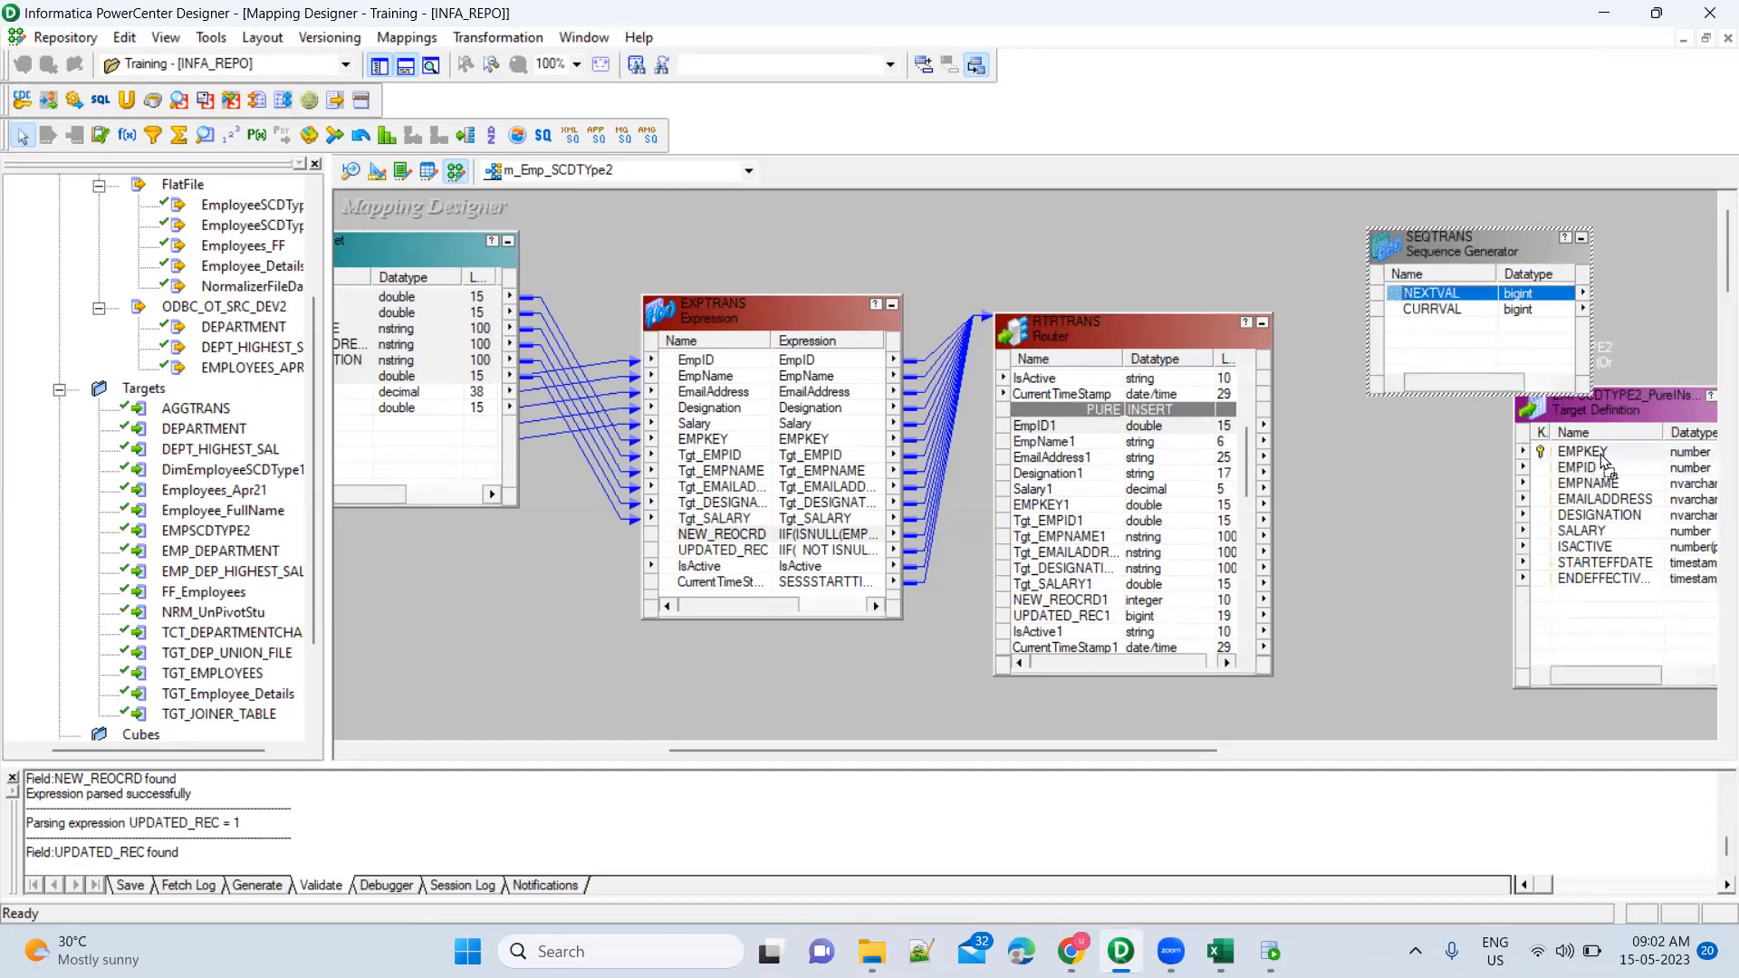
Link the PURE_INSERT ports EmpID1 through Salary1 to the EMPID through SALARY columns of the PureINsert target
{"action": "left_click", "coordinate": [1069, 426]}
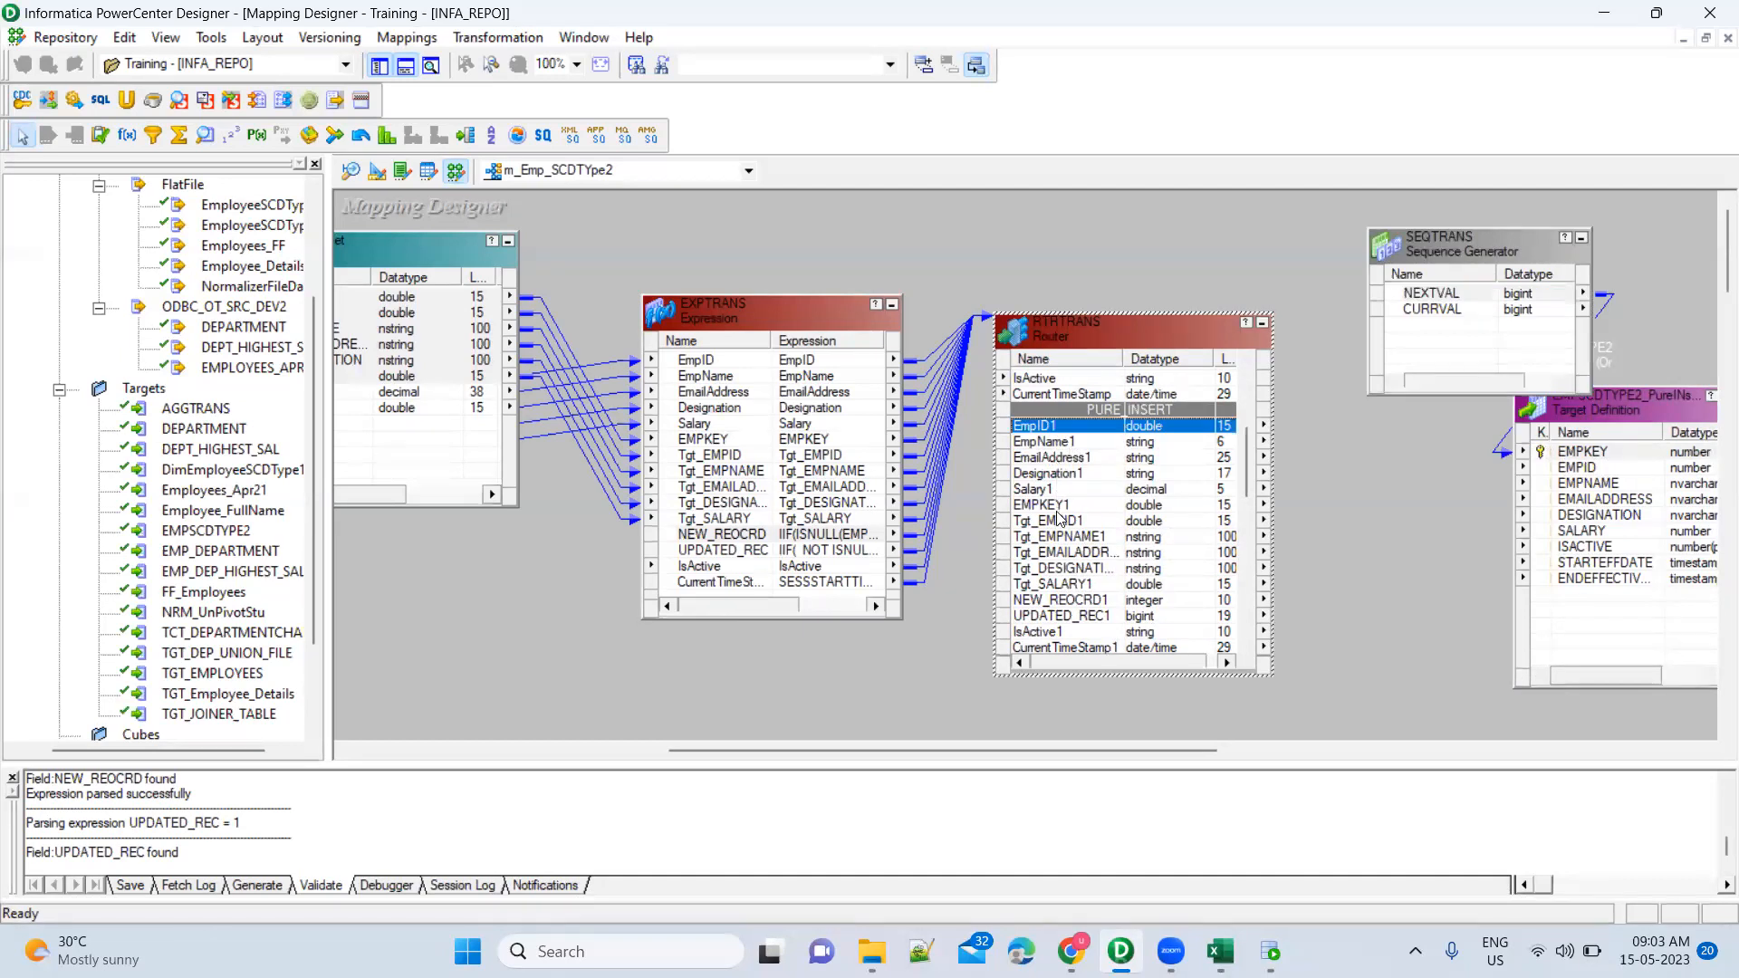
{"action": "left_click", "coordinate": [1069, 492], "text": "shift"}
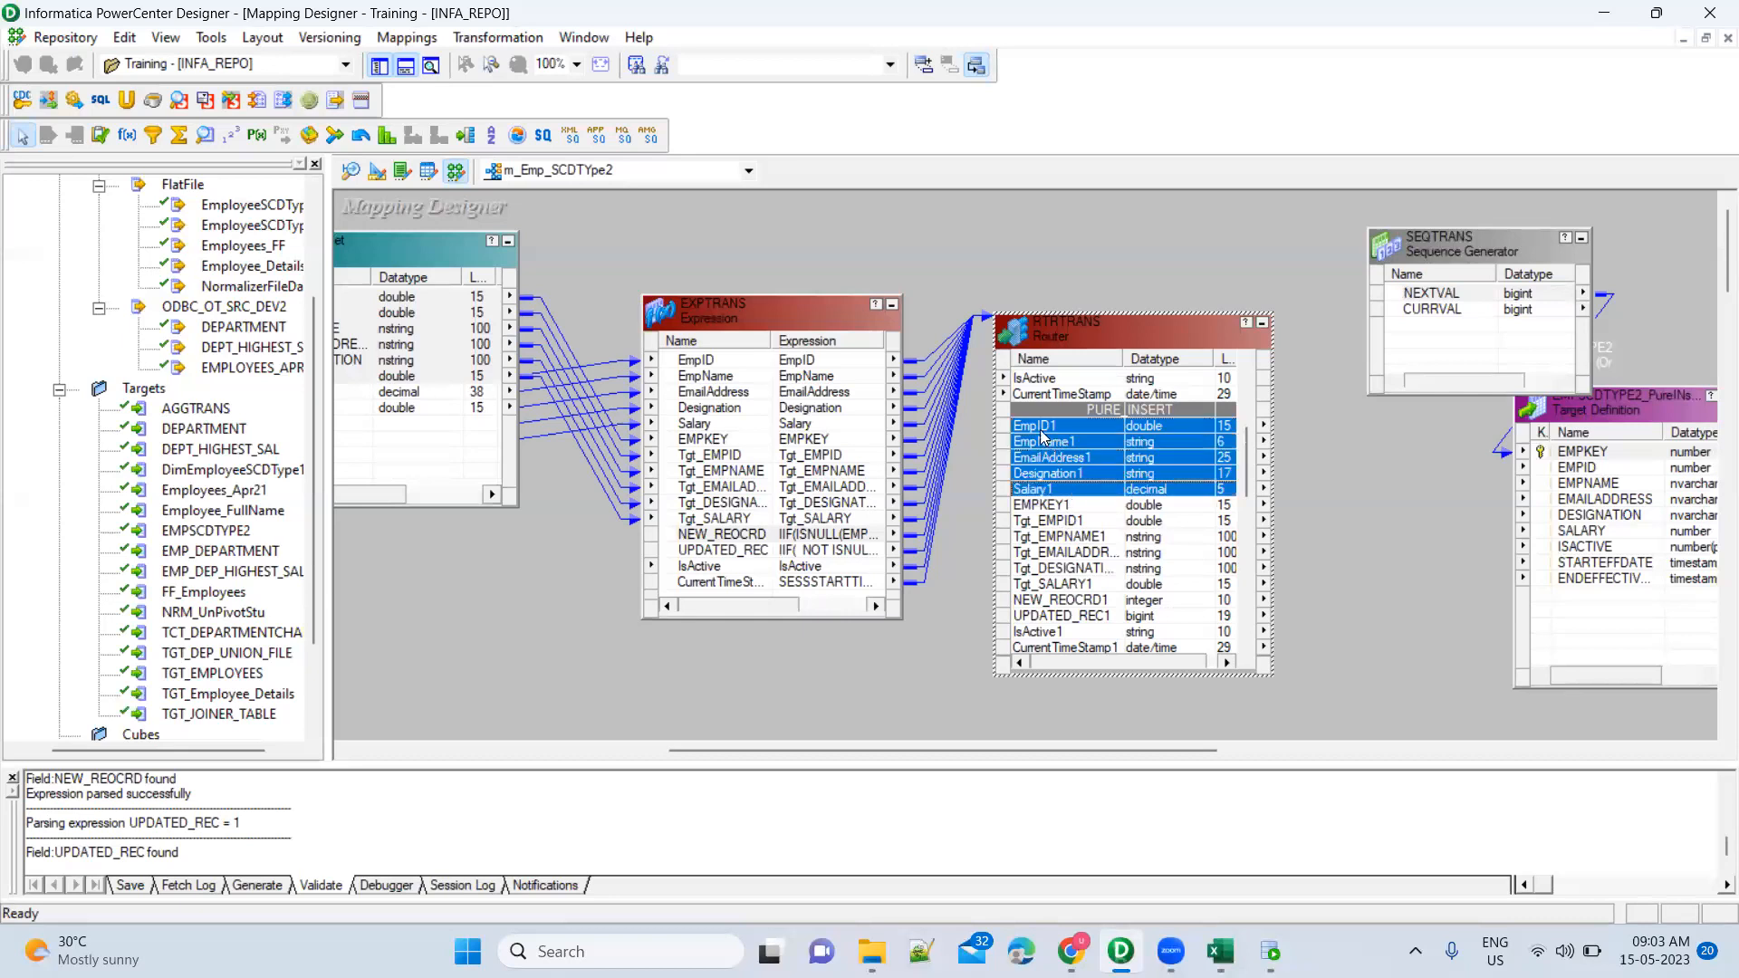
{"action": "left_click_drag", "start_coordinate": [1022, 433], "coordinate": [1578, 471]}
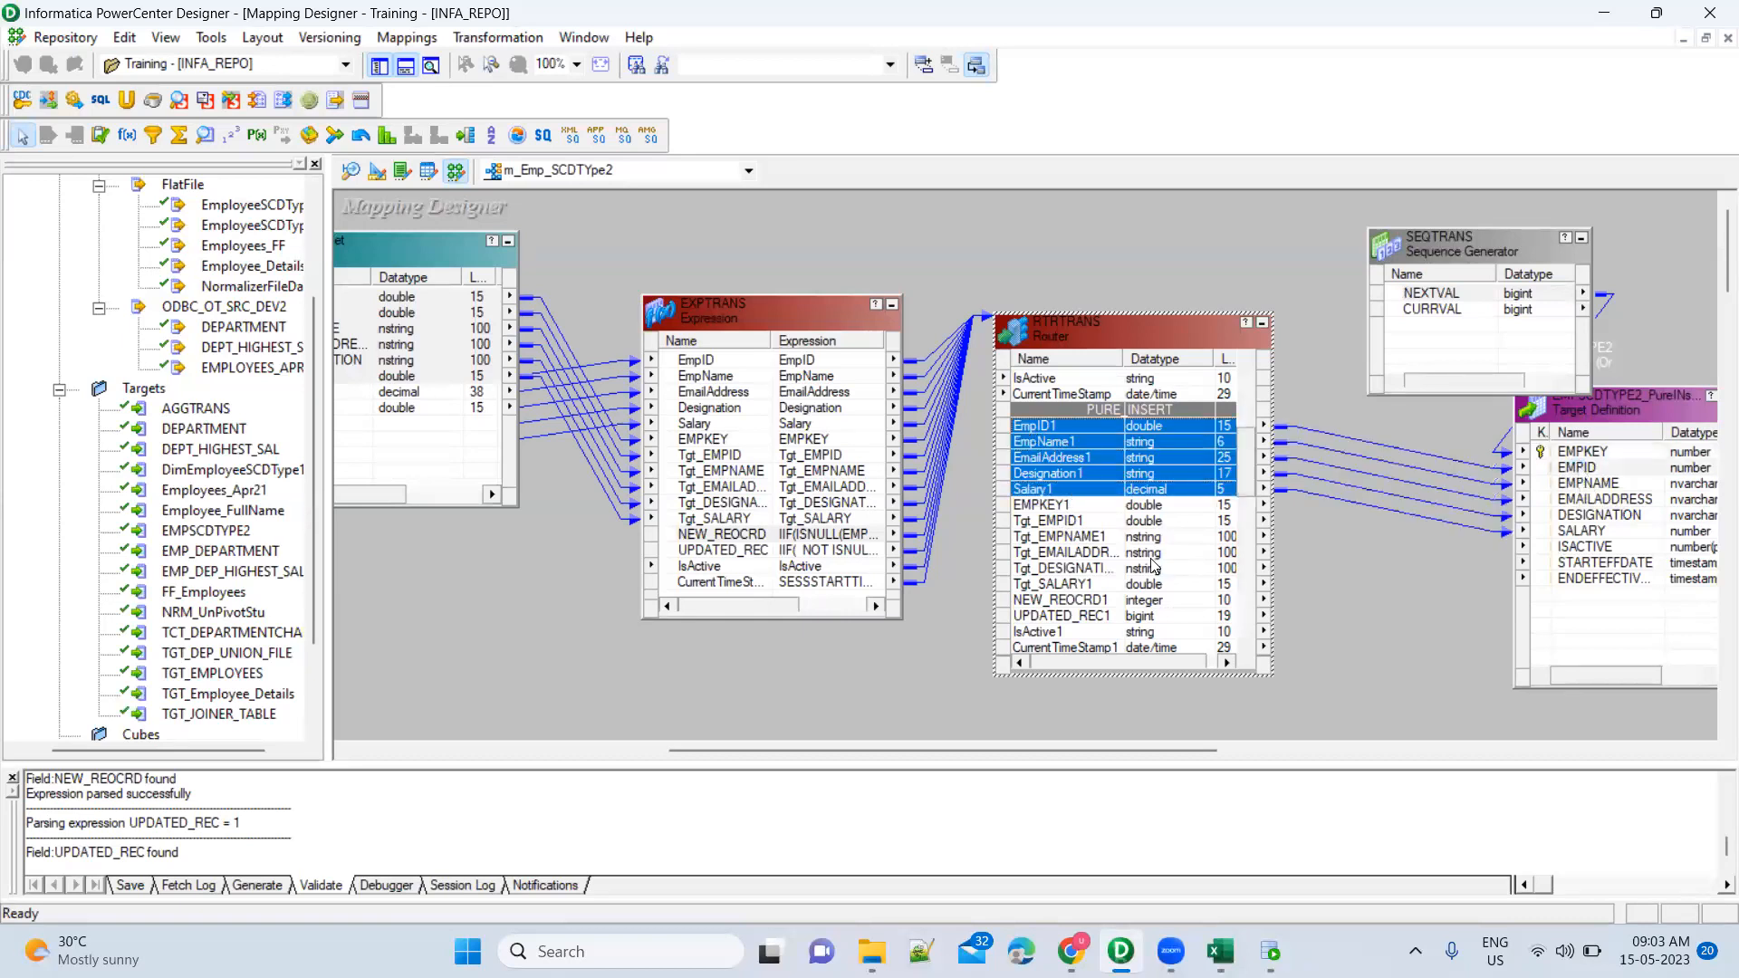
Try to link the UPDATE group's IsActive3 and CurrentTimeStamp3 ports to the PureINsert target, starting at ISACTIVE
{"action": "scroll", "coordinate": [1058, 523], "scroll_direction": "down", "scroll_amount": 3}
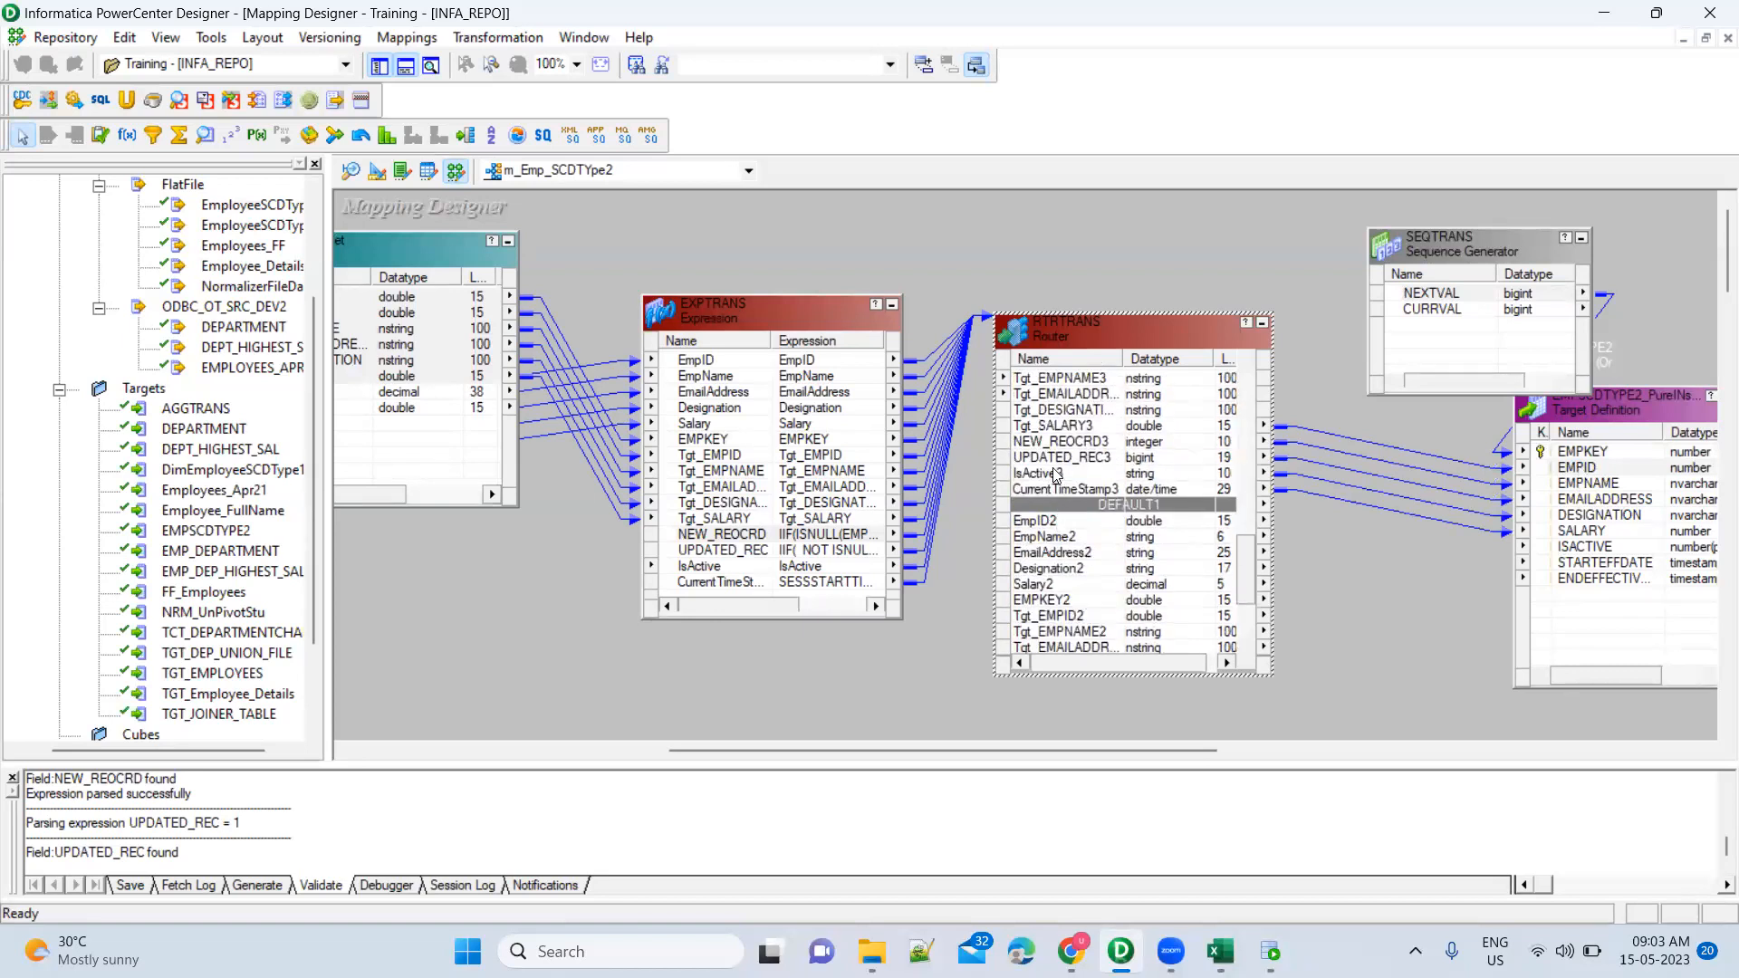
{"action": "left_click", "coordinate": [1056, 473]}
{"action": "left_click", "coordinate": [1056, 489], "text": "shift"}
{"action": "left_click_drag", "start_coordinate": [1030, 480], "coordinate": [1597, 554]}
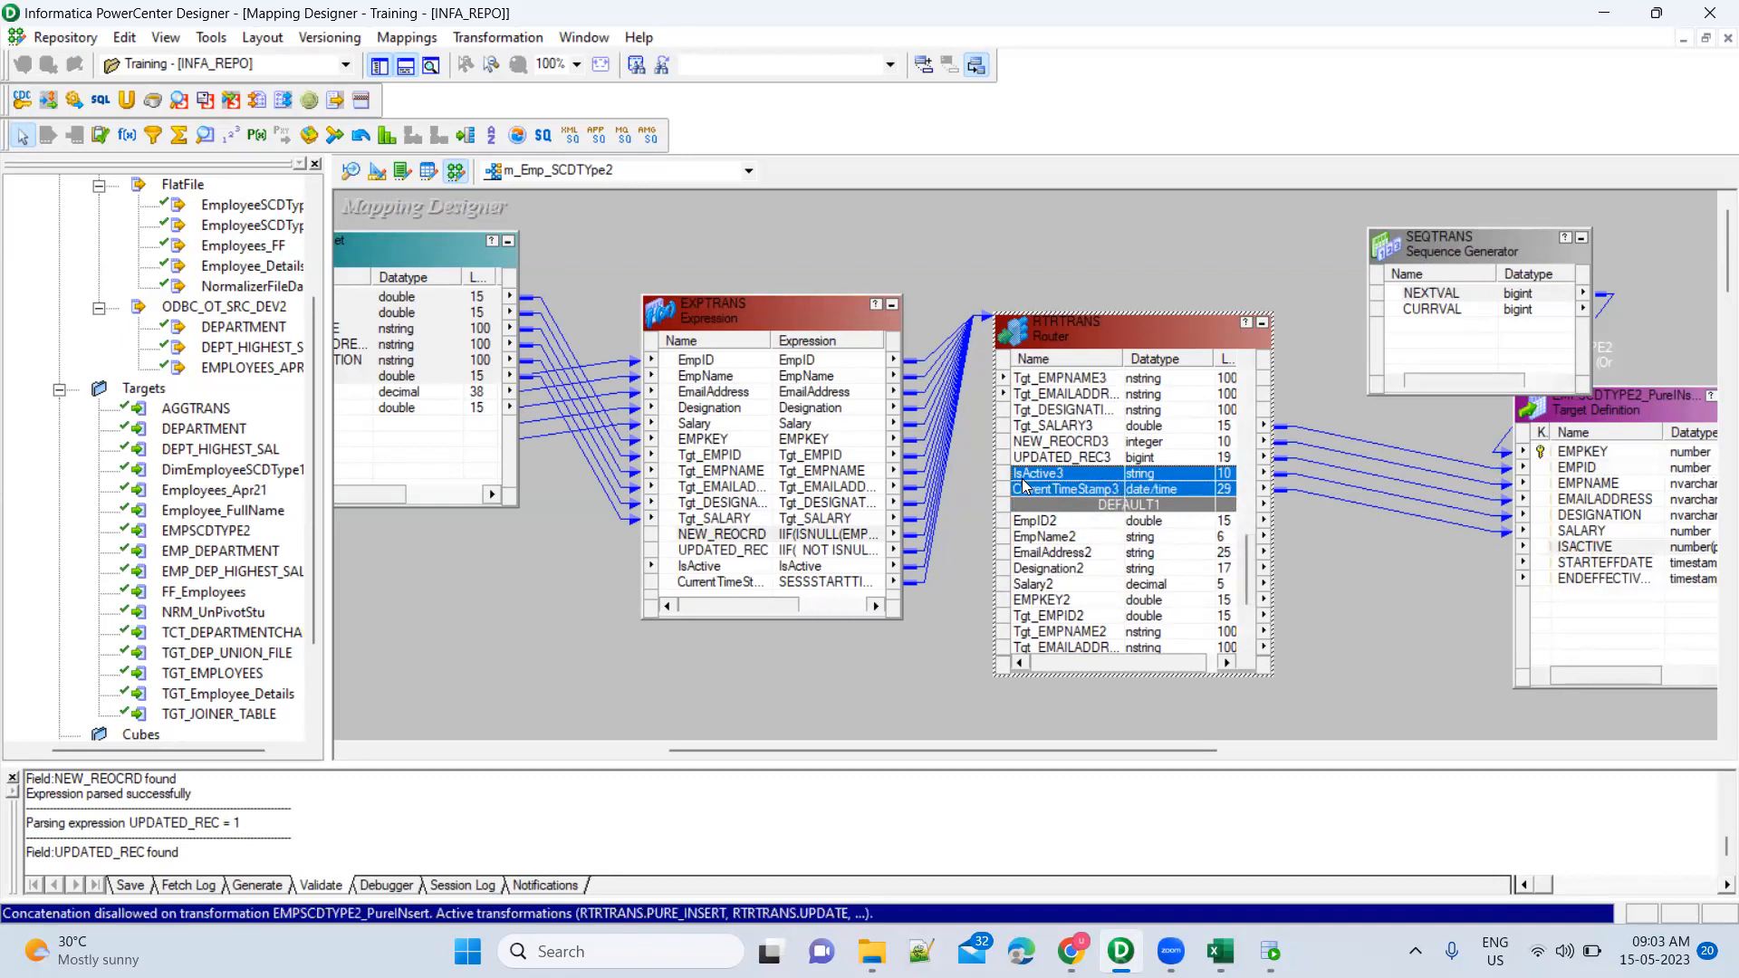
Link the PURE_INSERT ports IsActive1 and CurrentTimeStamp1 to ISACTIVE and STARTEFFDATE in the PureINsert target
{"action": "scroll", "coordinate": [1068, 477], "scroll_direction": "up", "scroll_amount": 3}
{"action": "scroll", "coordinate": [1068, 478], "scroll_direction": "up", "scroll_amount": 1}
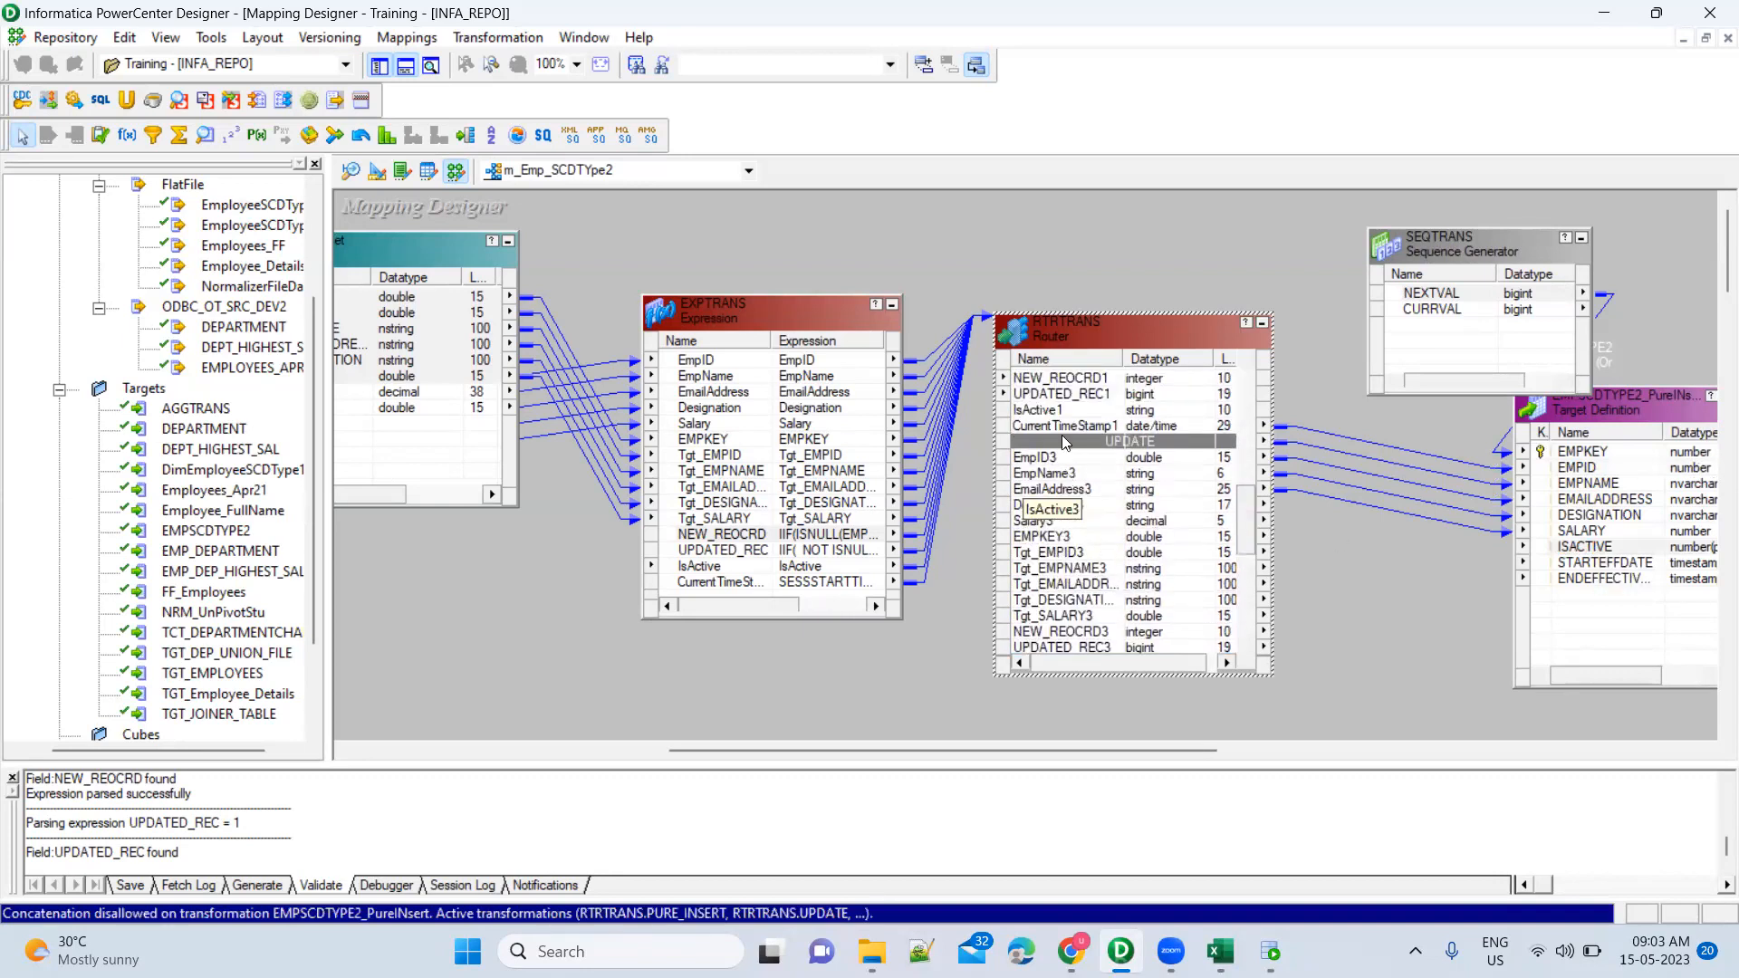
{"action": "left_click", "coordinate": [1061, 396]}
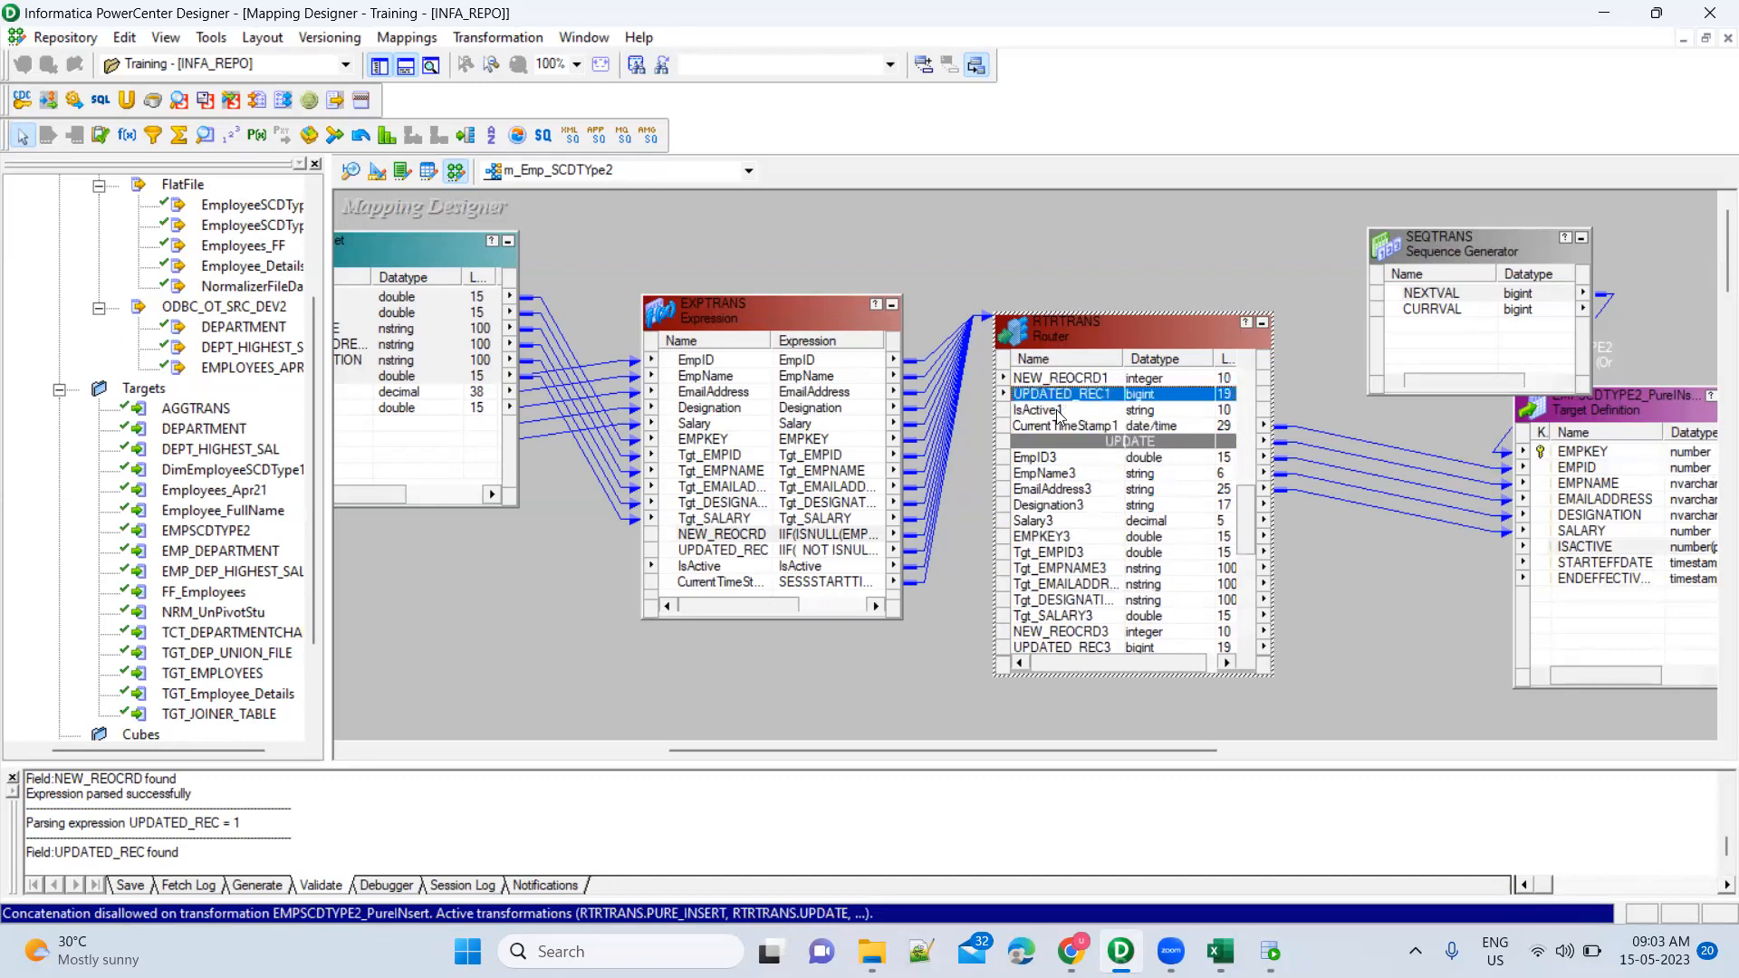
{"action": "left_click", "coordinate": [1057, 412]}
{"action": "key", "text": "shift+Down"}
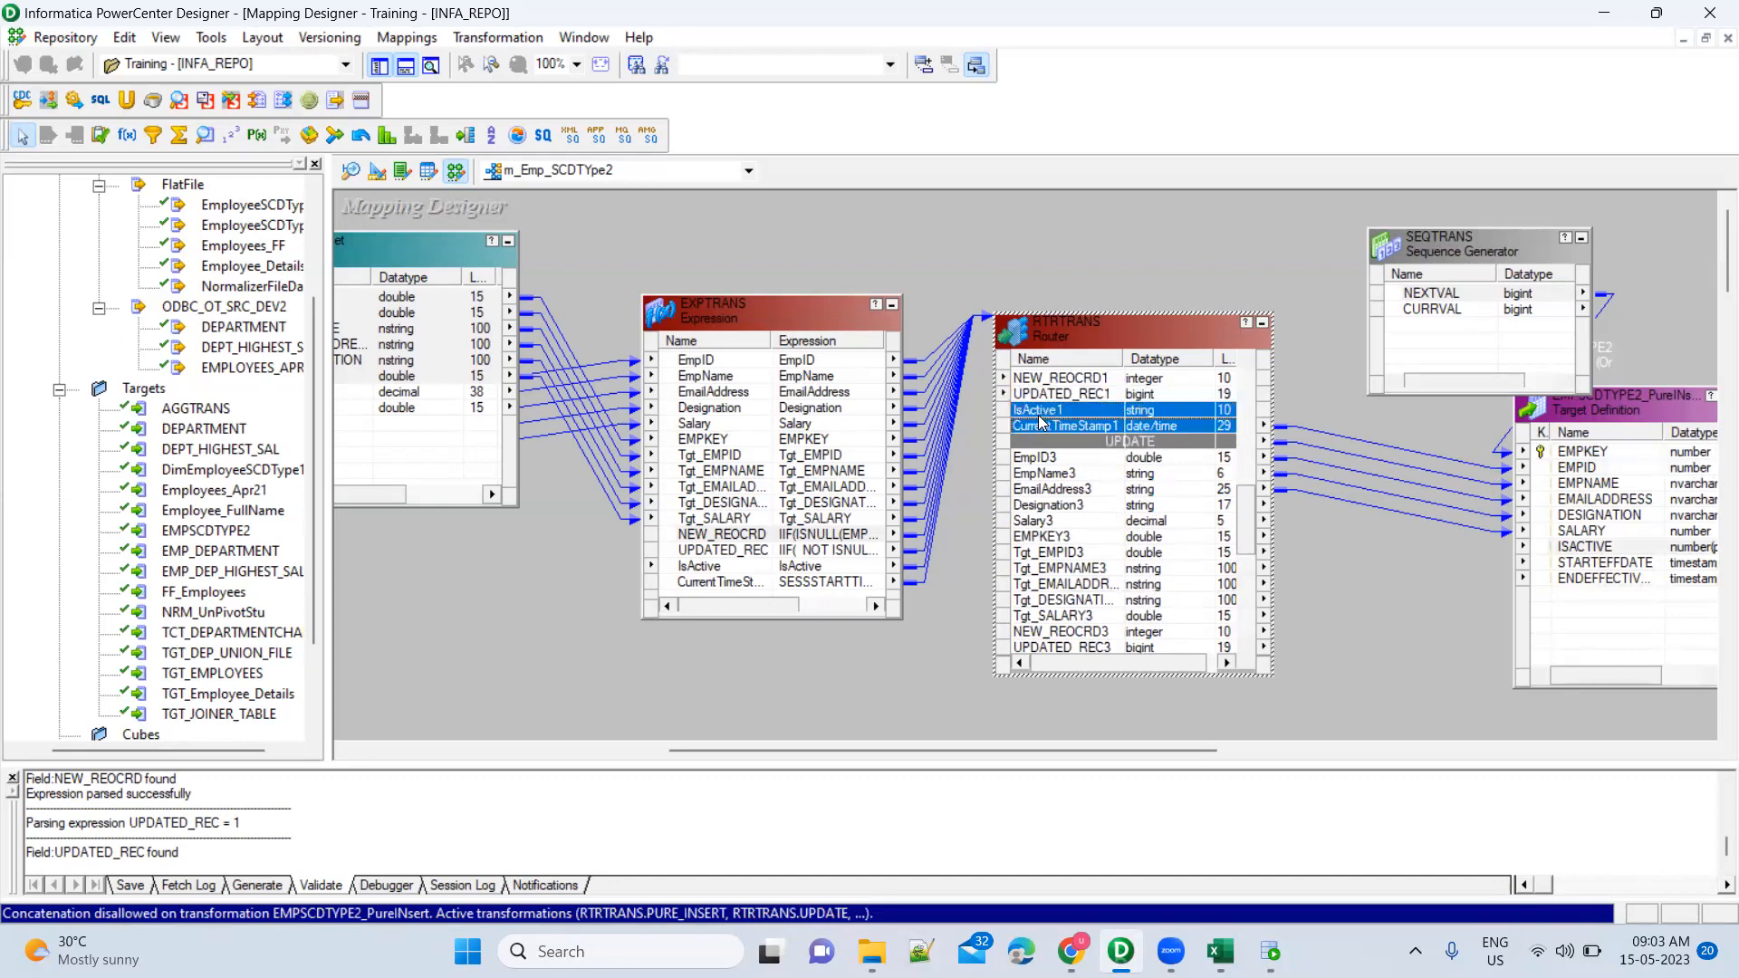
{"action": "left_click_drag", "start_coordinate": [1039, 417], "coordinate": [1586, 554]}
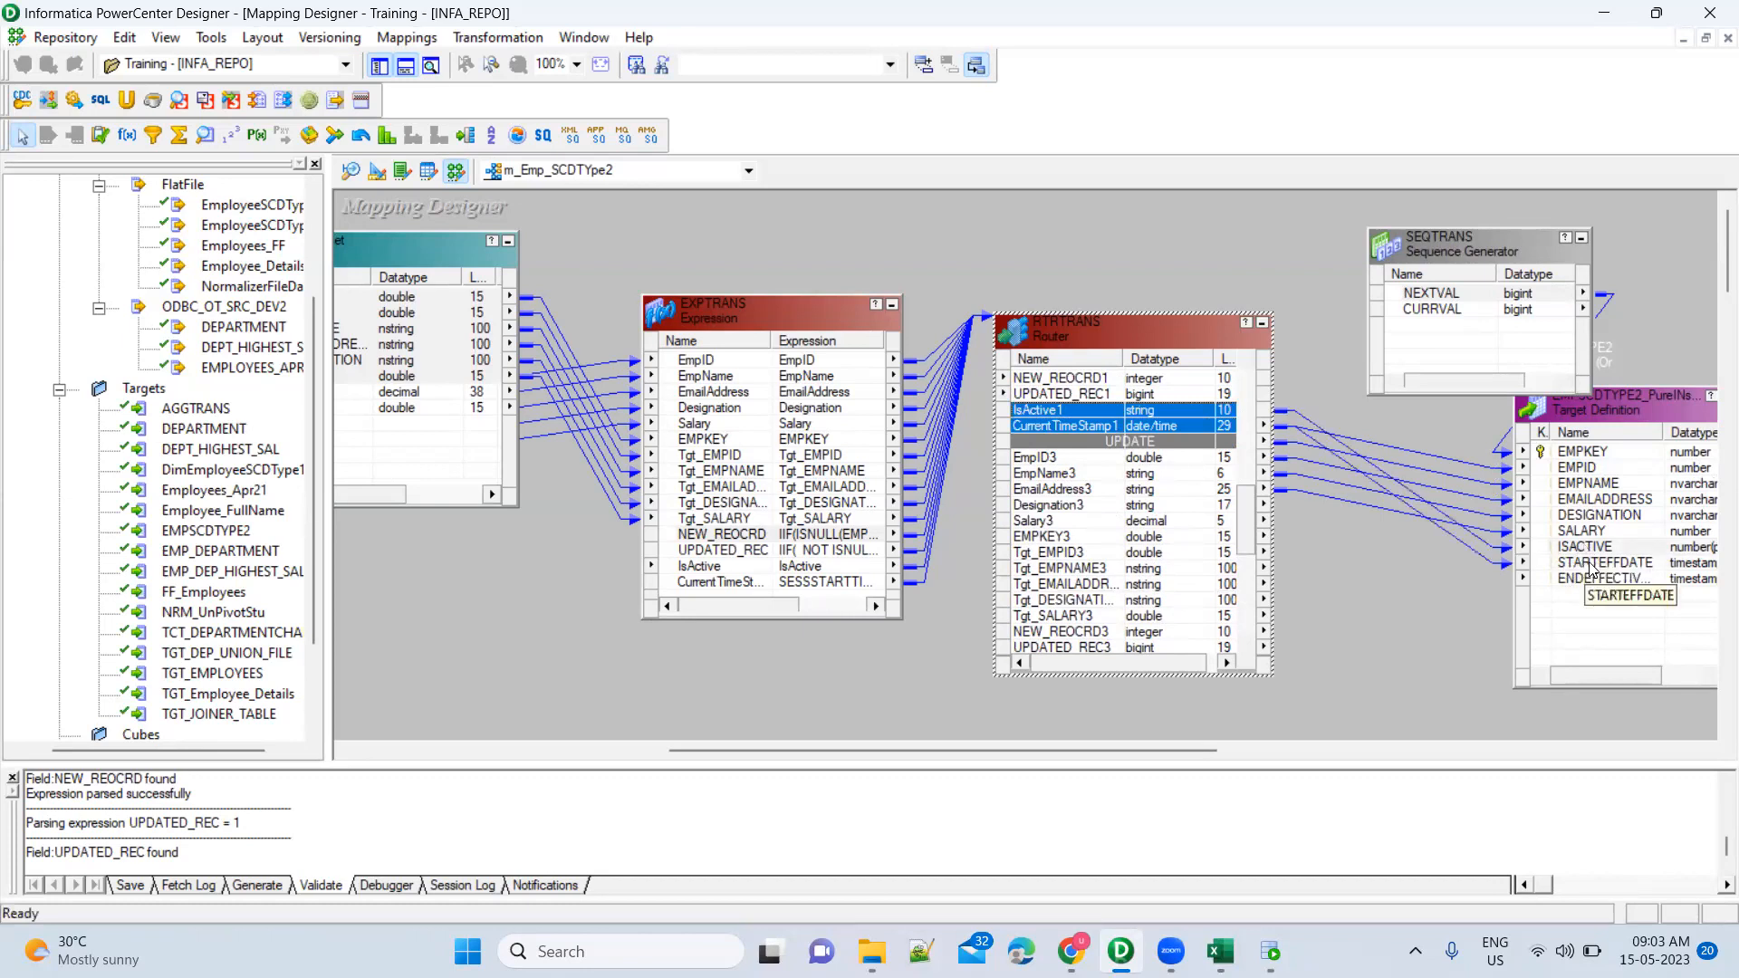
{"action": "left_click", "coordinate": [1587, 564]}
{"action": "left_click", "coordinate": [1586, 579]}
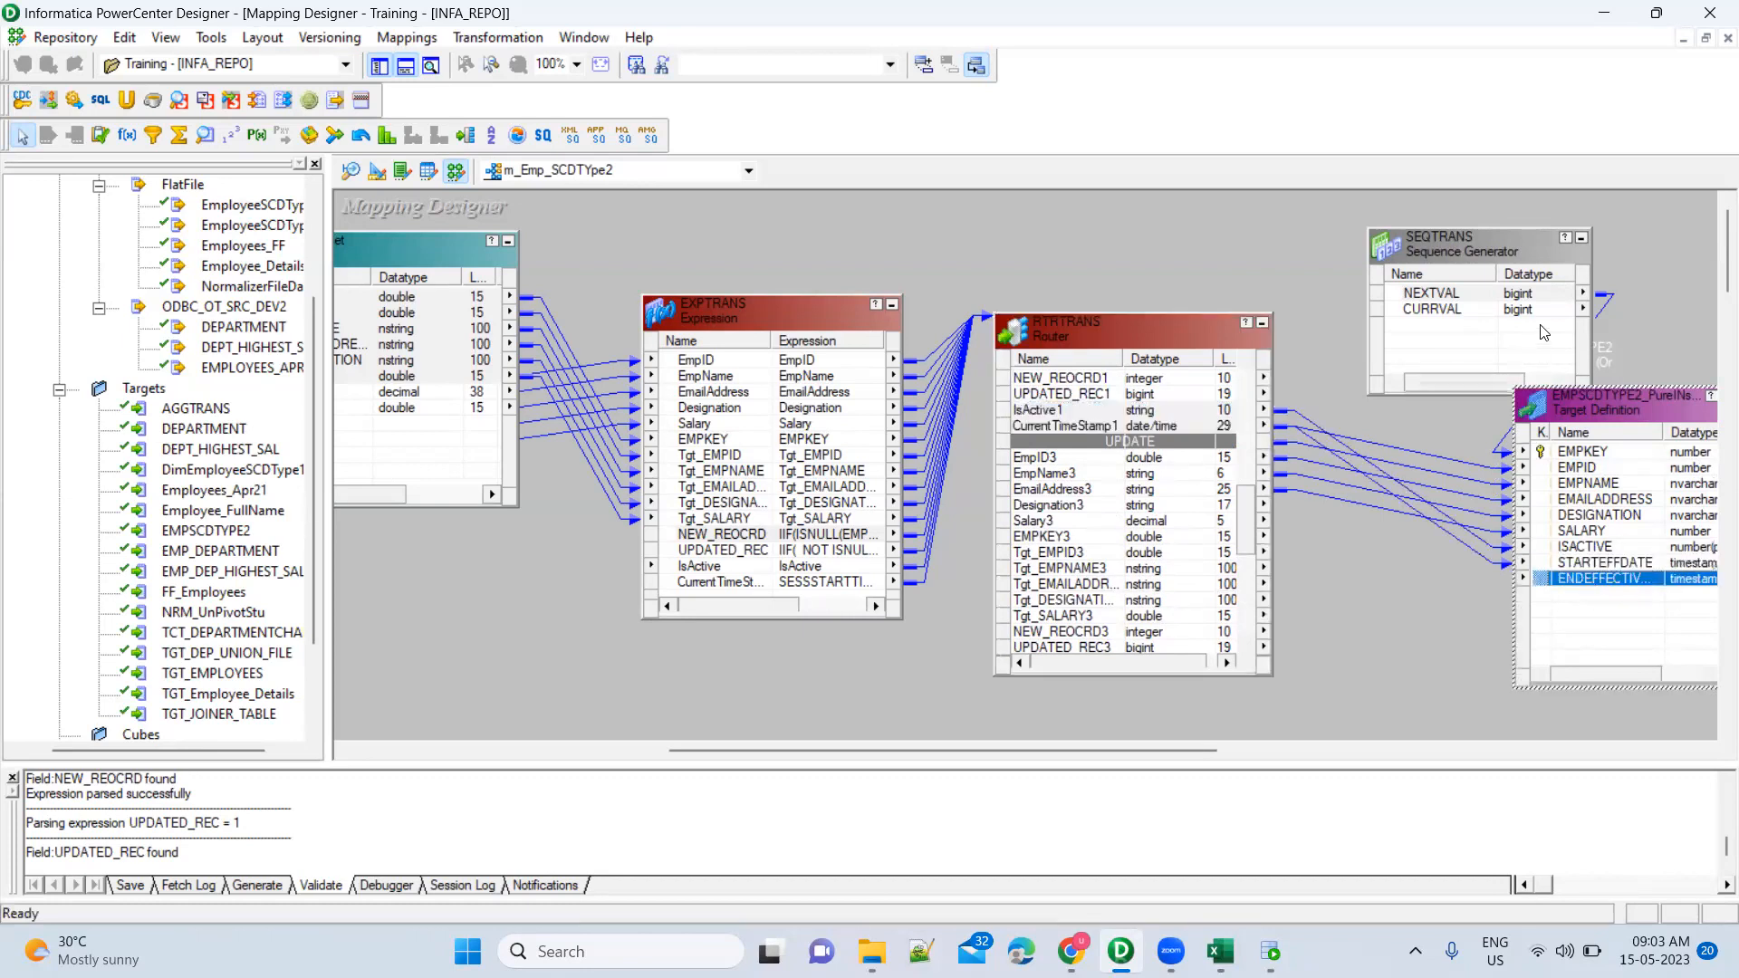
Collapse the sequence generator to an icon, then move the PureINsert target closer to the router and collapse it too
{"action": "left_click", "coordinate": [1582, 243]}
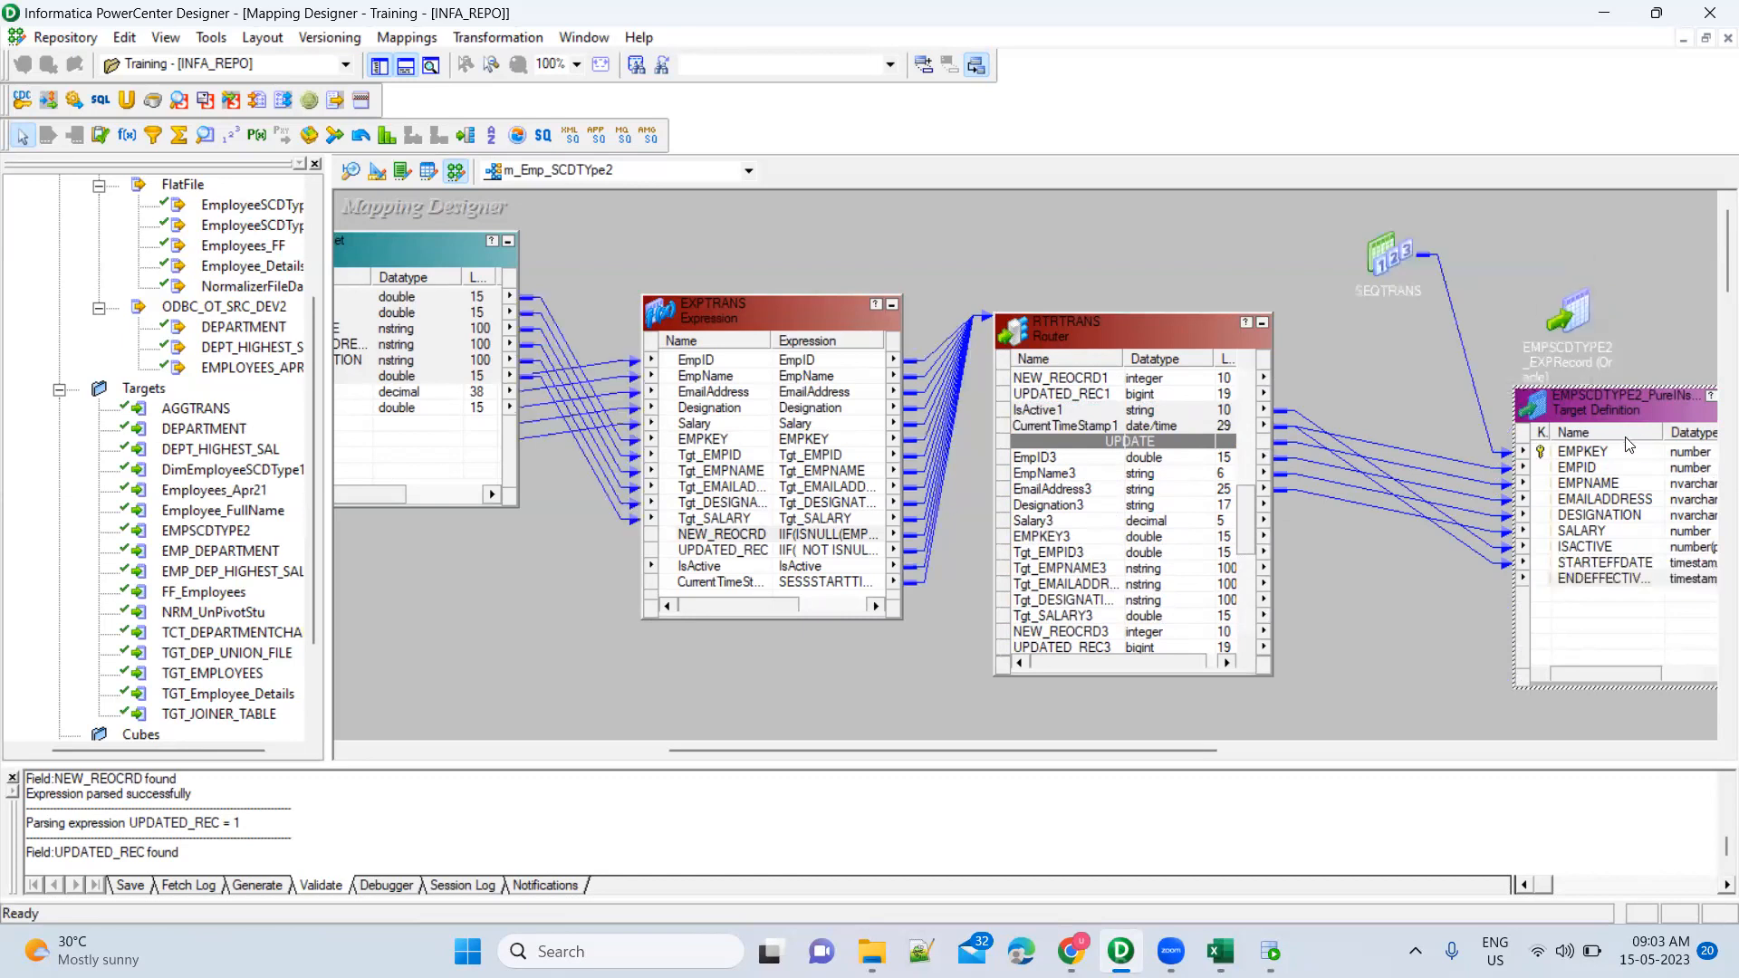
{"action": "left_click_drag", "start_coordinate": [1509, 462], "coordinate": [1520, 465]}
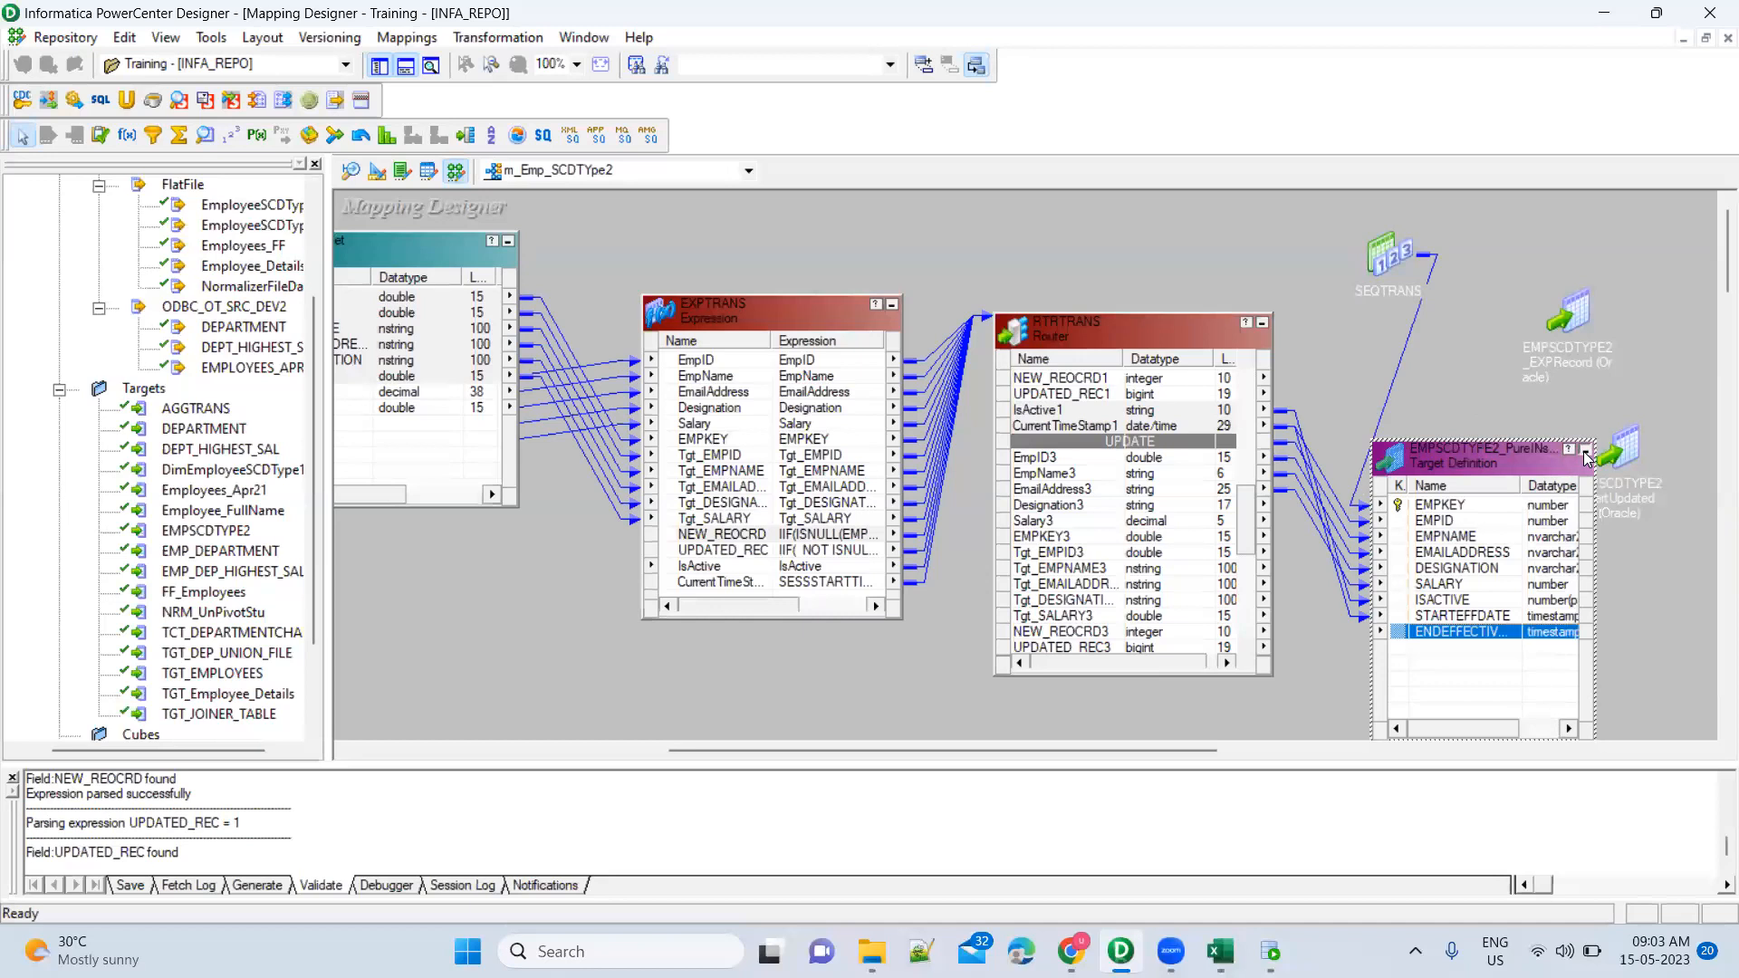
{"action": "left_click", "coordinate": [1583, 451]}
Restore and reposition the EMPSCDTYPE2_EXPRecord target, and link the UPDATE group's EMPKEY3 port to its EMPKEY column
{"action": "double_click", "coordinate": [1572, 312]}
{"action": "left_click_drag", "start_coordinate": [1610, 306], "coordinate": [1531, 243]}
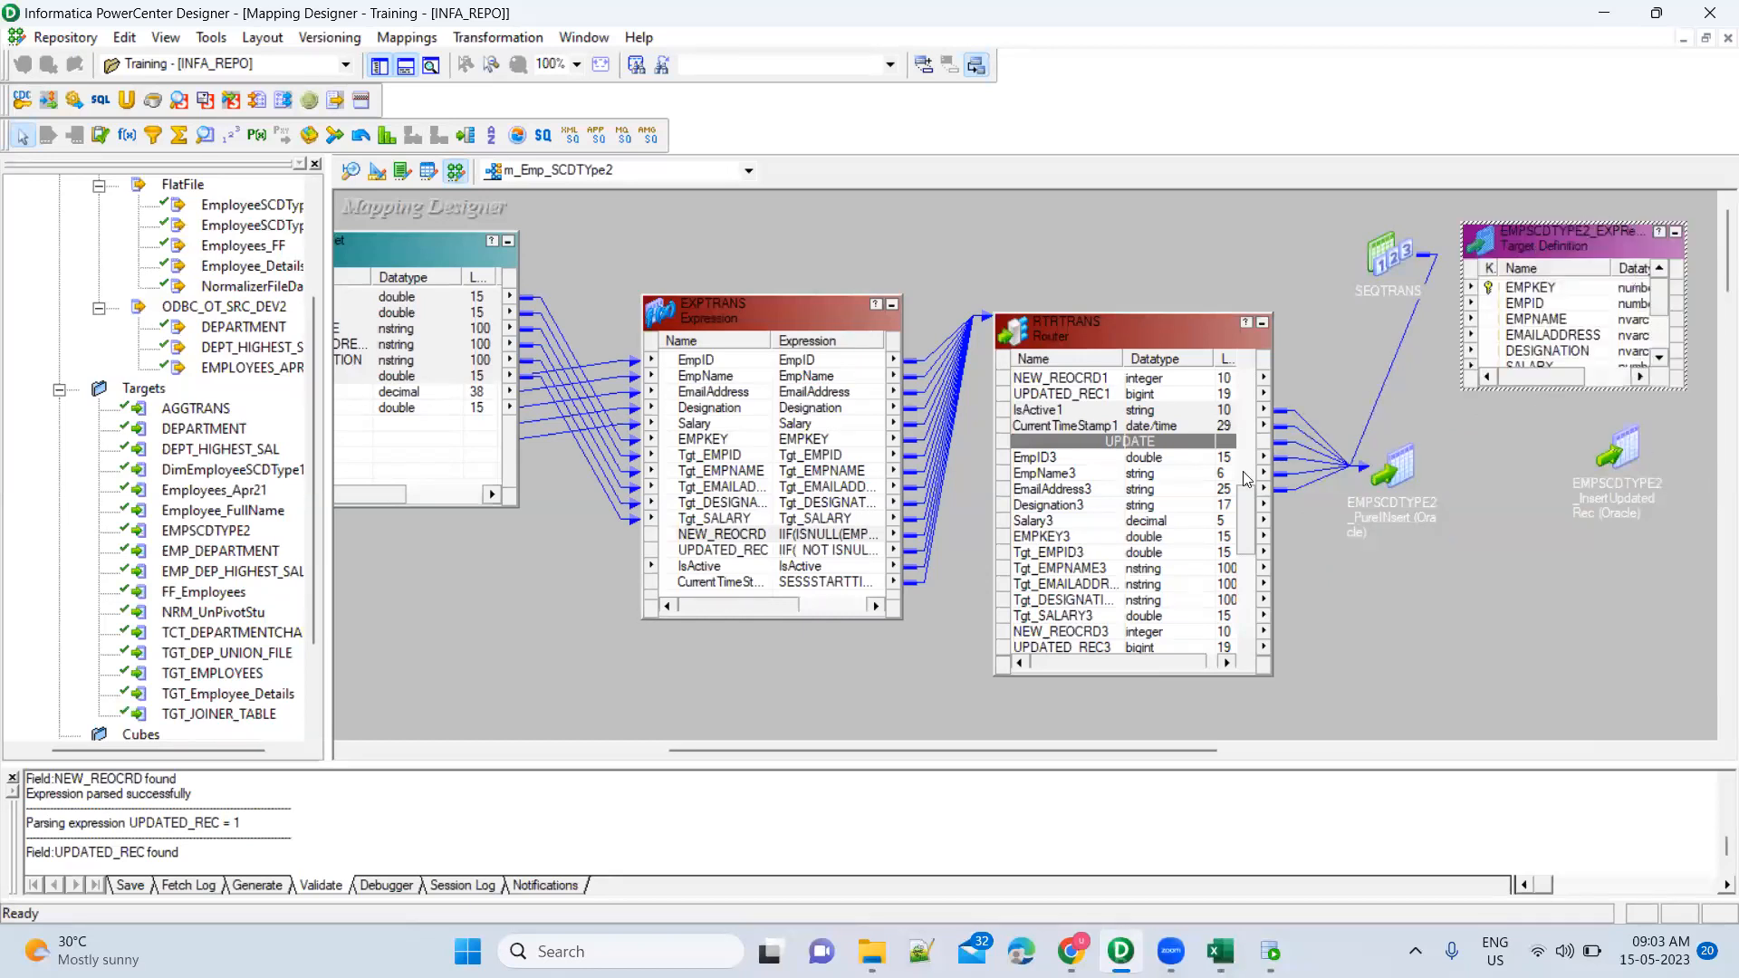
{"action": "left_click", "coordinate": [1105, 473]}
{"action": "scroll", "coordinate": [1100, 470], "scroll_direction": "up", "scroll_amount": 2}
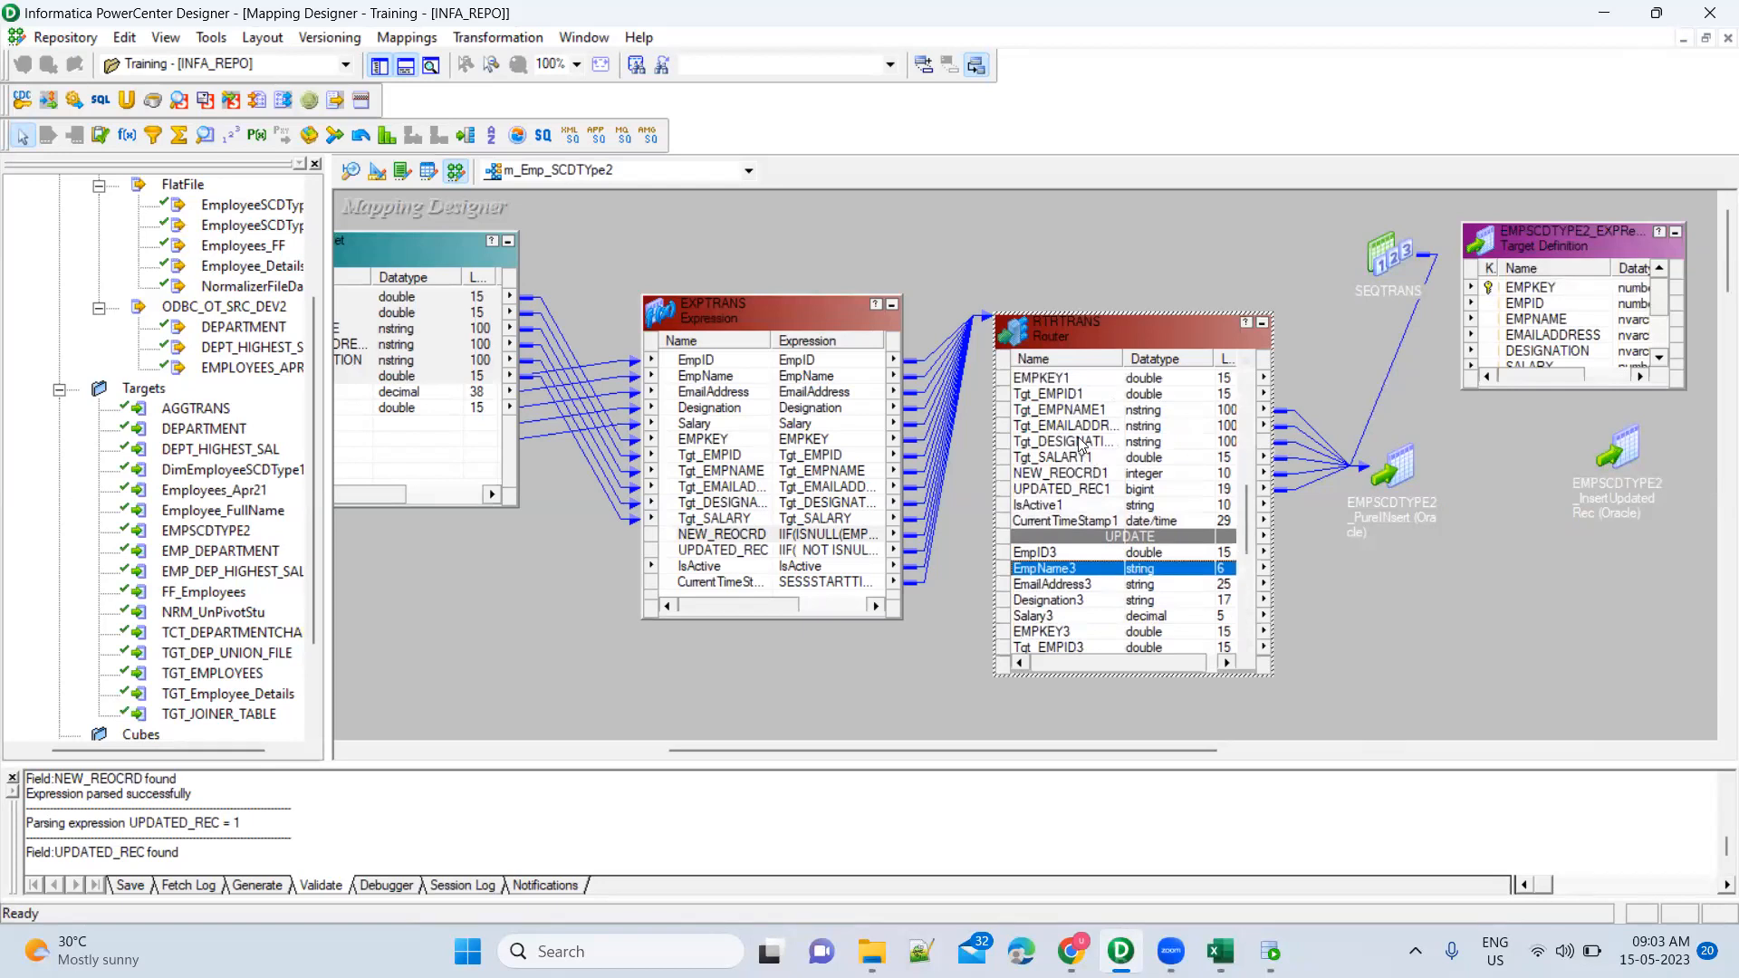
{"action": "left_click", "coordinate": [1068, 555]}
{"action": "scroll", "coordinate": [1069, 556], "scroll_direction": "down", "scroll_amount": 2}
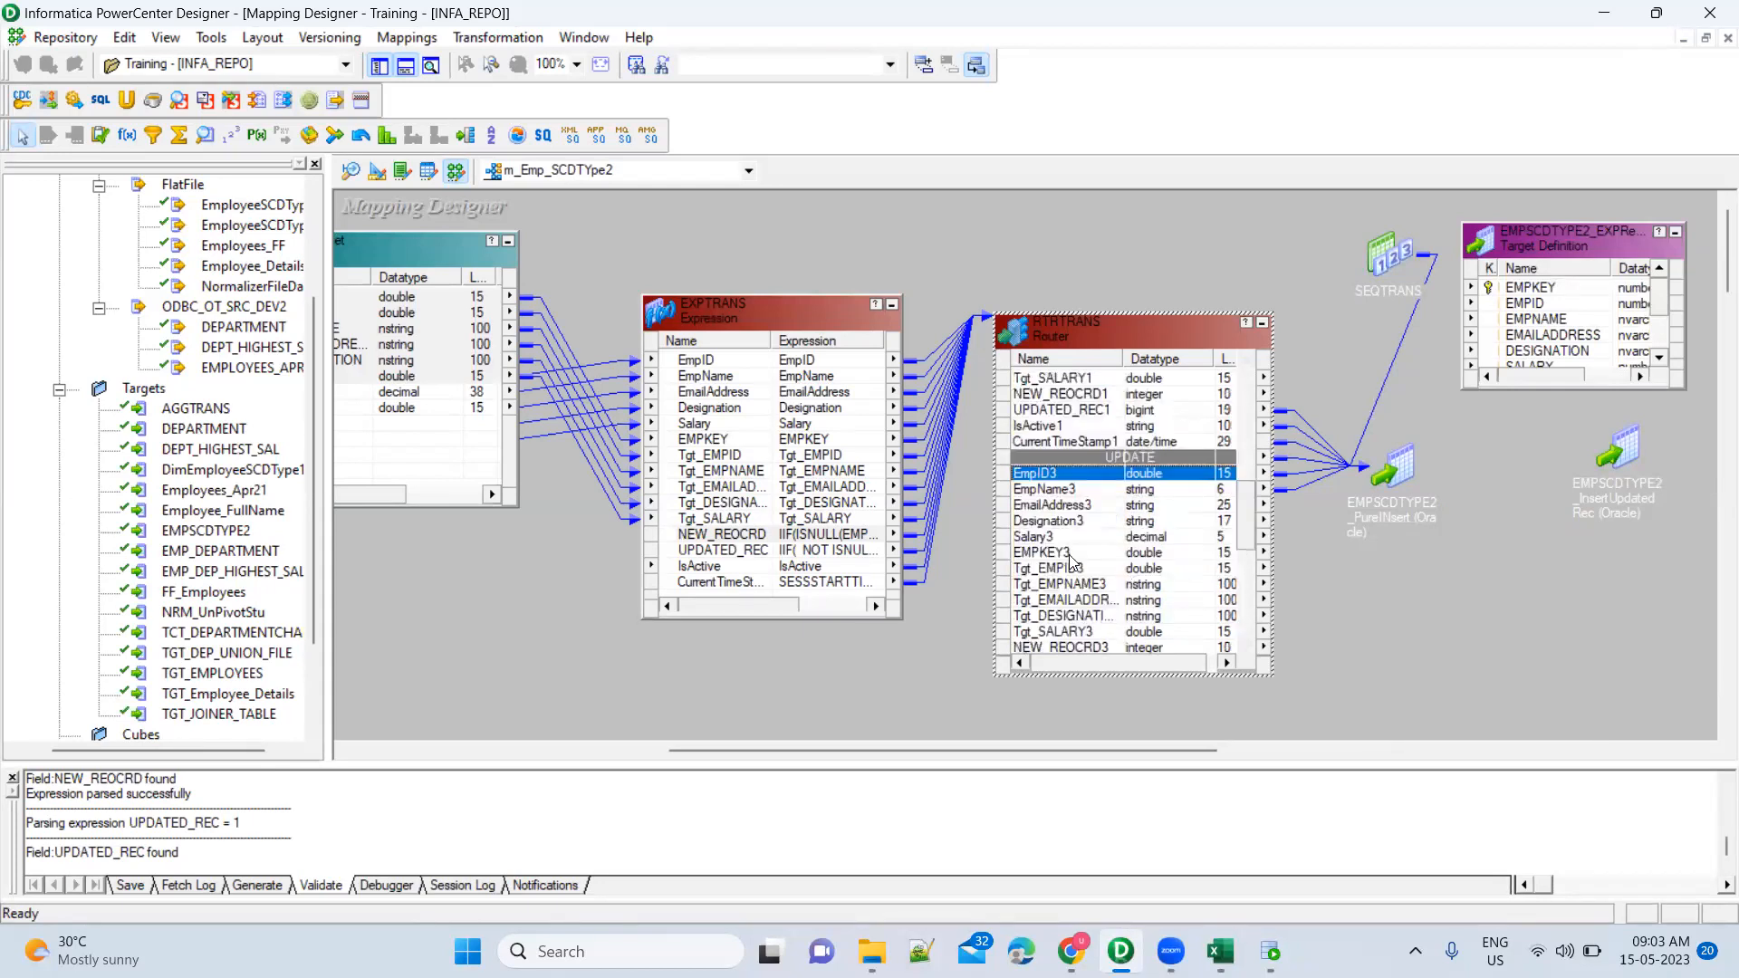
{"action": "left_click", "coordinate": [1073, 553]}
{"action": "left_click_drag", "start_coordinate": [1026, 561], "coordinate": [1585, 301]}
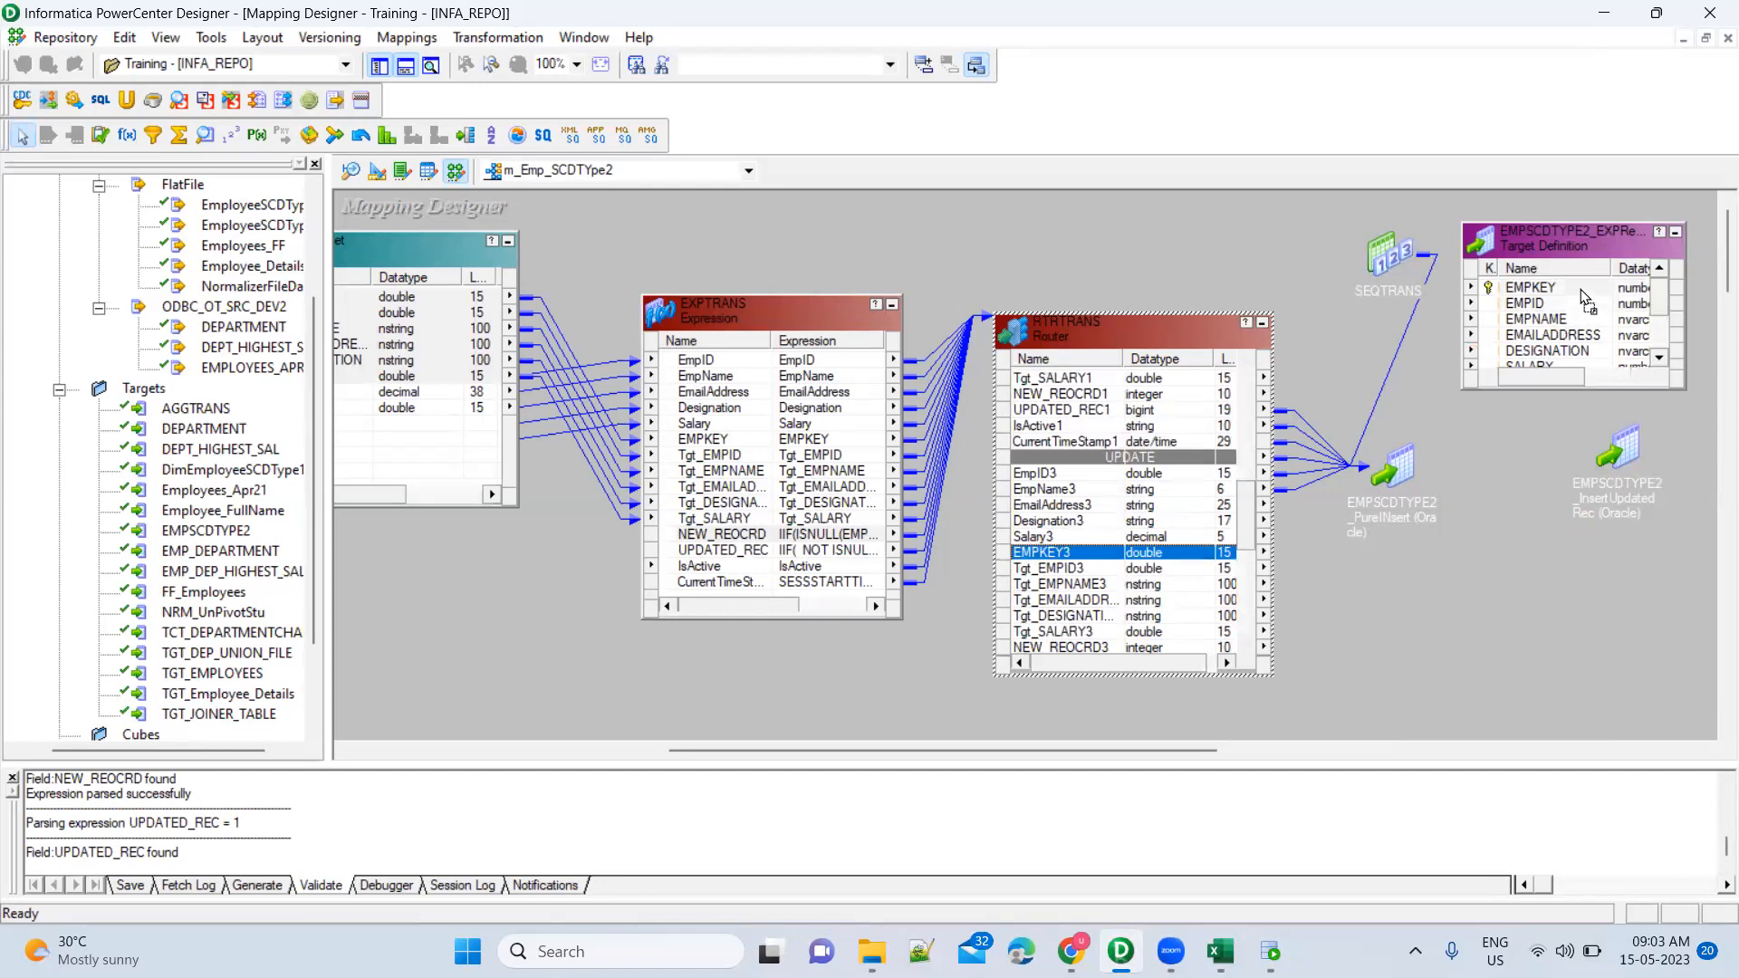
Enlarge the EXPRecord target to show all its columns and link the UPDATE group's CurrentTimeStamp3 port to its end effective date column
{"action": "left_click", "coordinate": [1554, 336]}
{"action": "scroll", "coordinate": [1554, 336], "scroll_direction": "down", "scroll_amount": 2}
{"action": "scroll", "coordinate": [1559, 342], "scroll_direction": "up", "scroll_amount": 1}
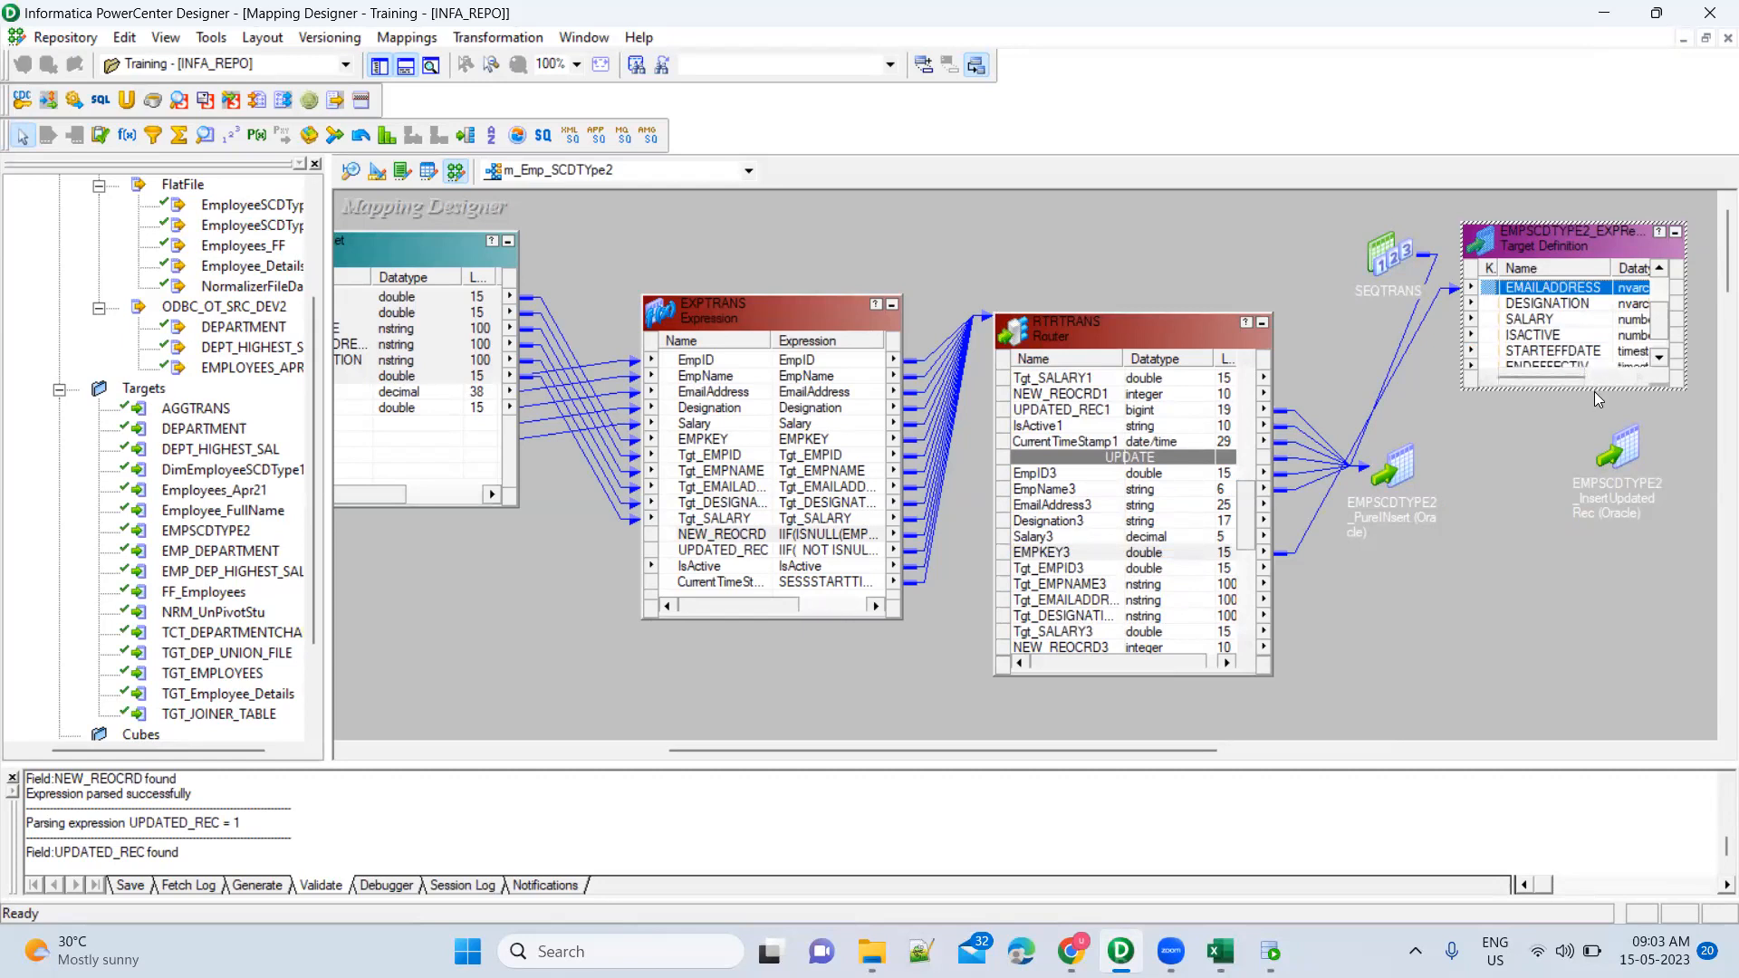
{"action": "left_click_drag", "start_coordinate": [1594, 390], "coordinate": [1595, 471]}
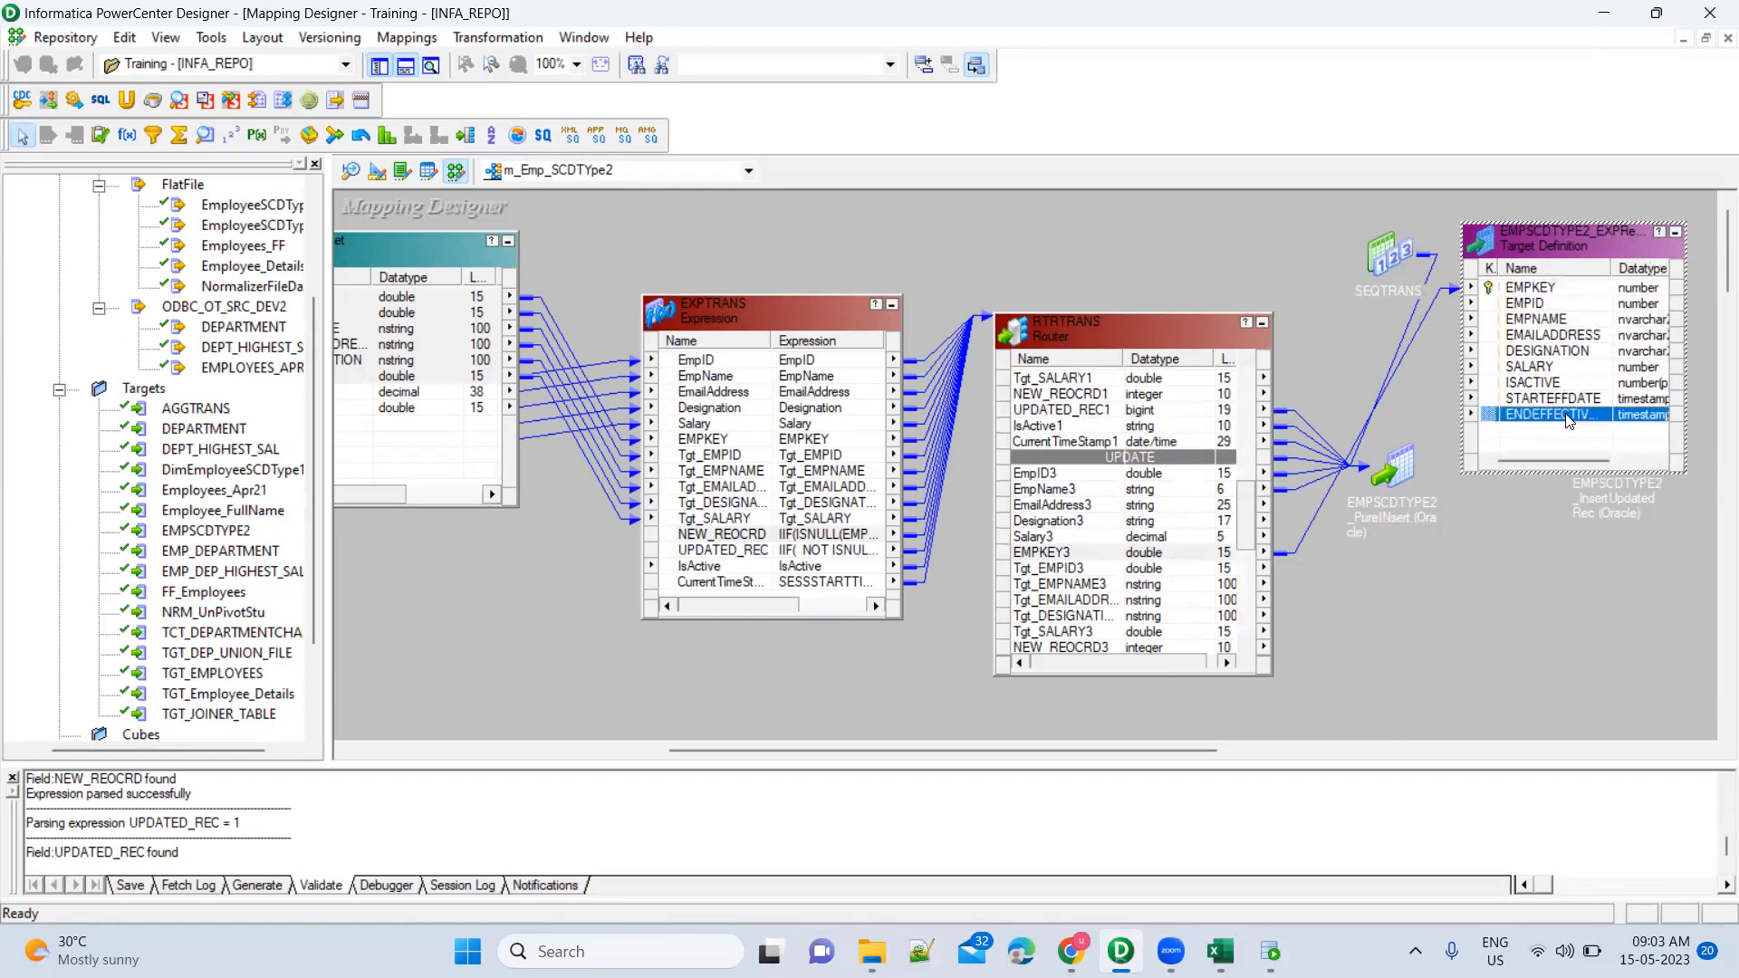
{"action": "left_click", "coordinate": [1094, 590]}
{"action": "scroll", "coordinate": [1094, 593], "scroll_direction": "down", "scroll_amount": 1}
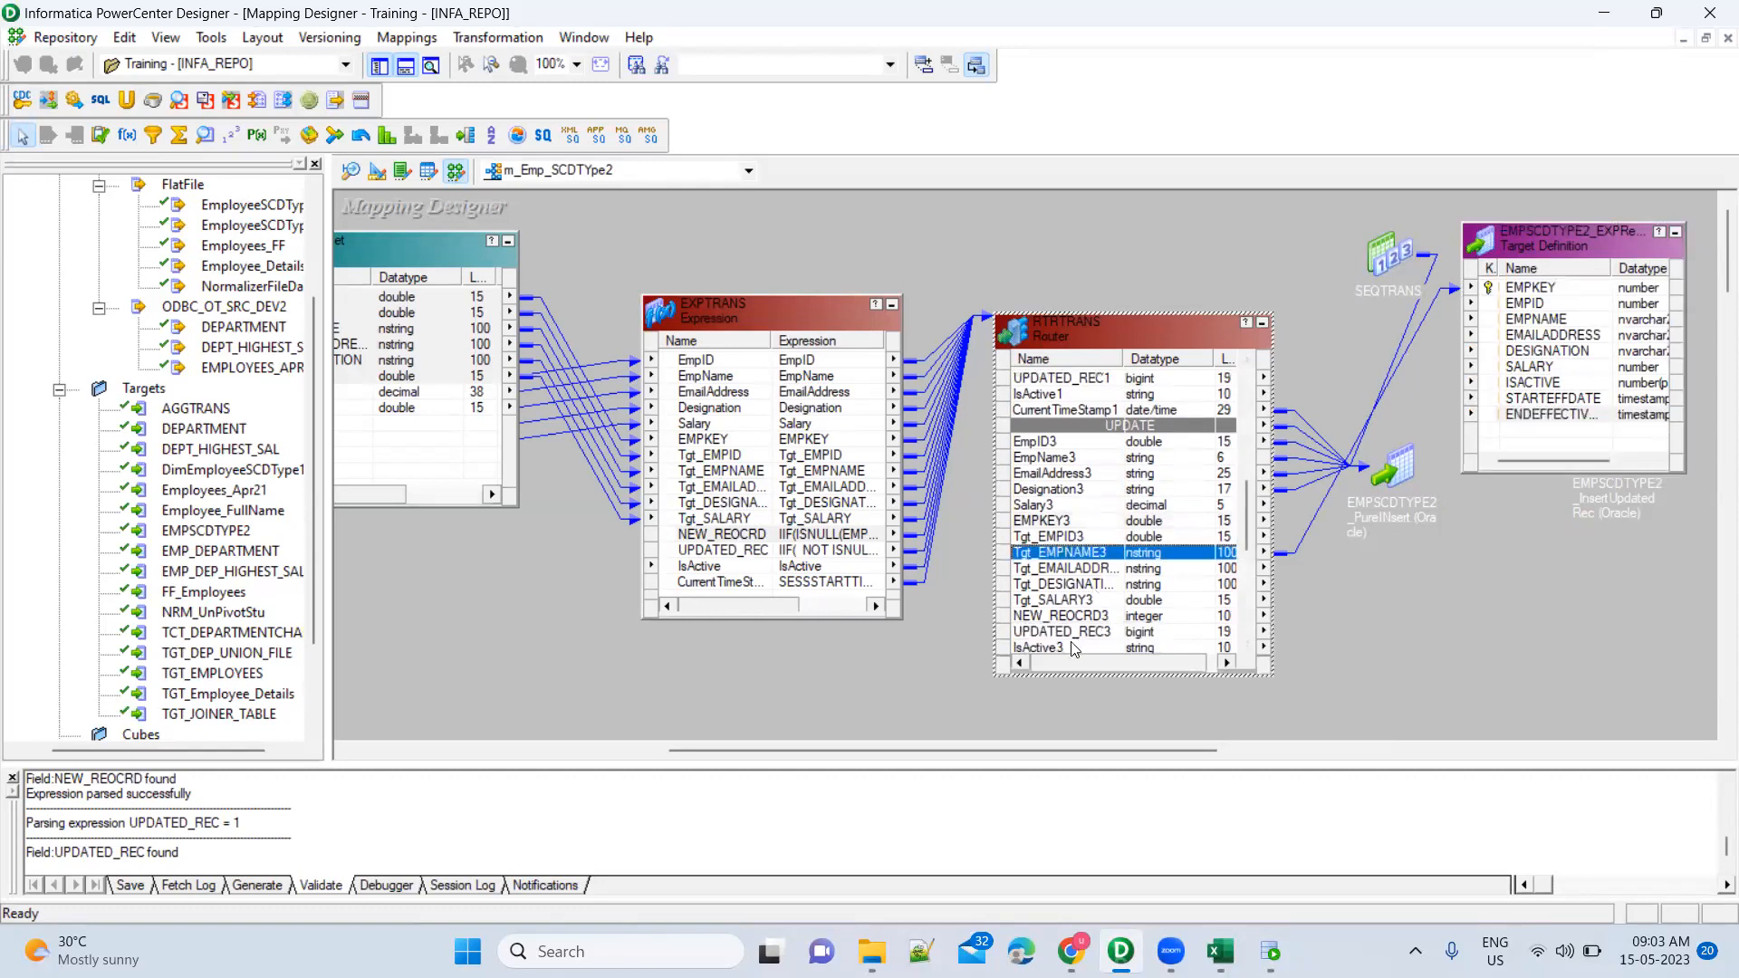
{"action": "scroll", "coordinate": [1071, 638], "scroll_direction": "down", "scroll_amount": 2}
{"action": "left_click", "coordinate": [1064, 602]}
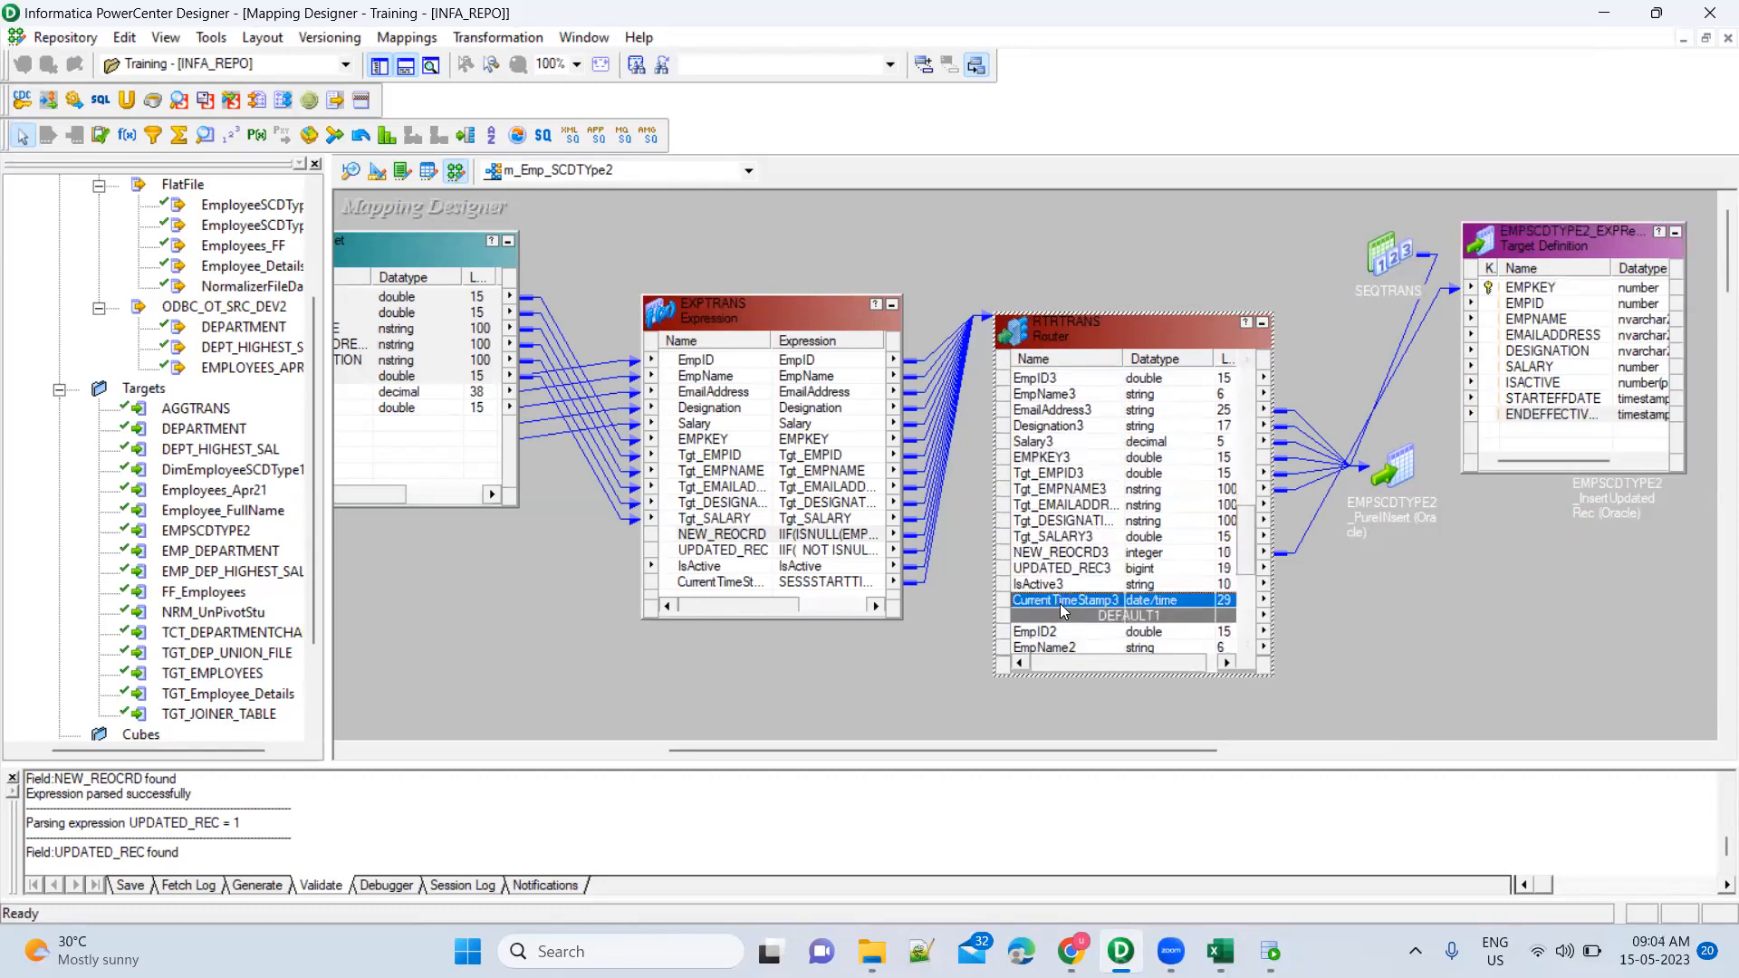
{"action": "left_click_drag", "start_coordinate": [1038, 605], "coordinate": [1550, 415]}
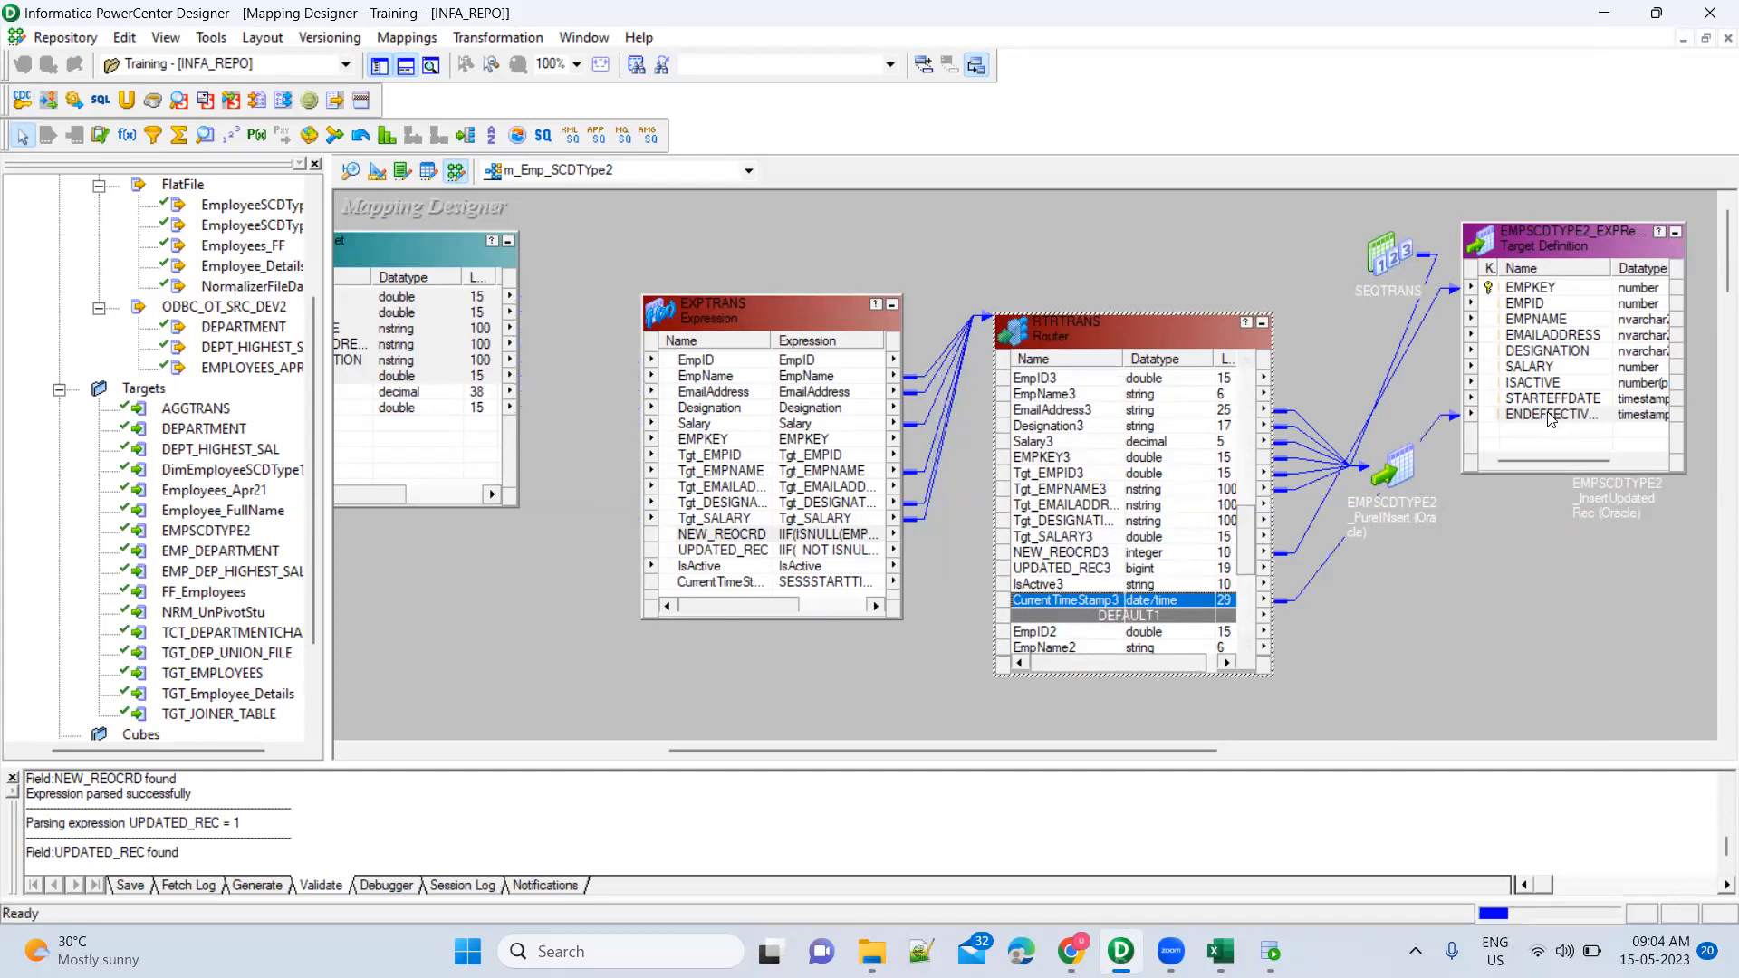
{"action": "double_click", "coordinate": [1096, 589]}
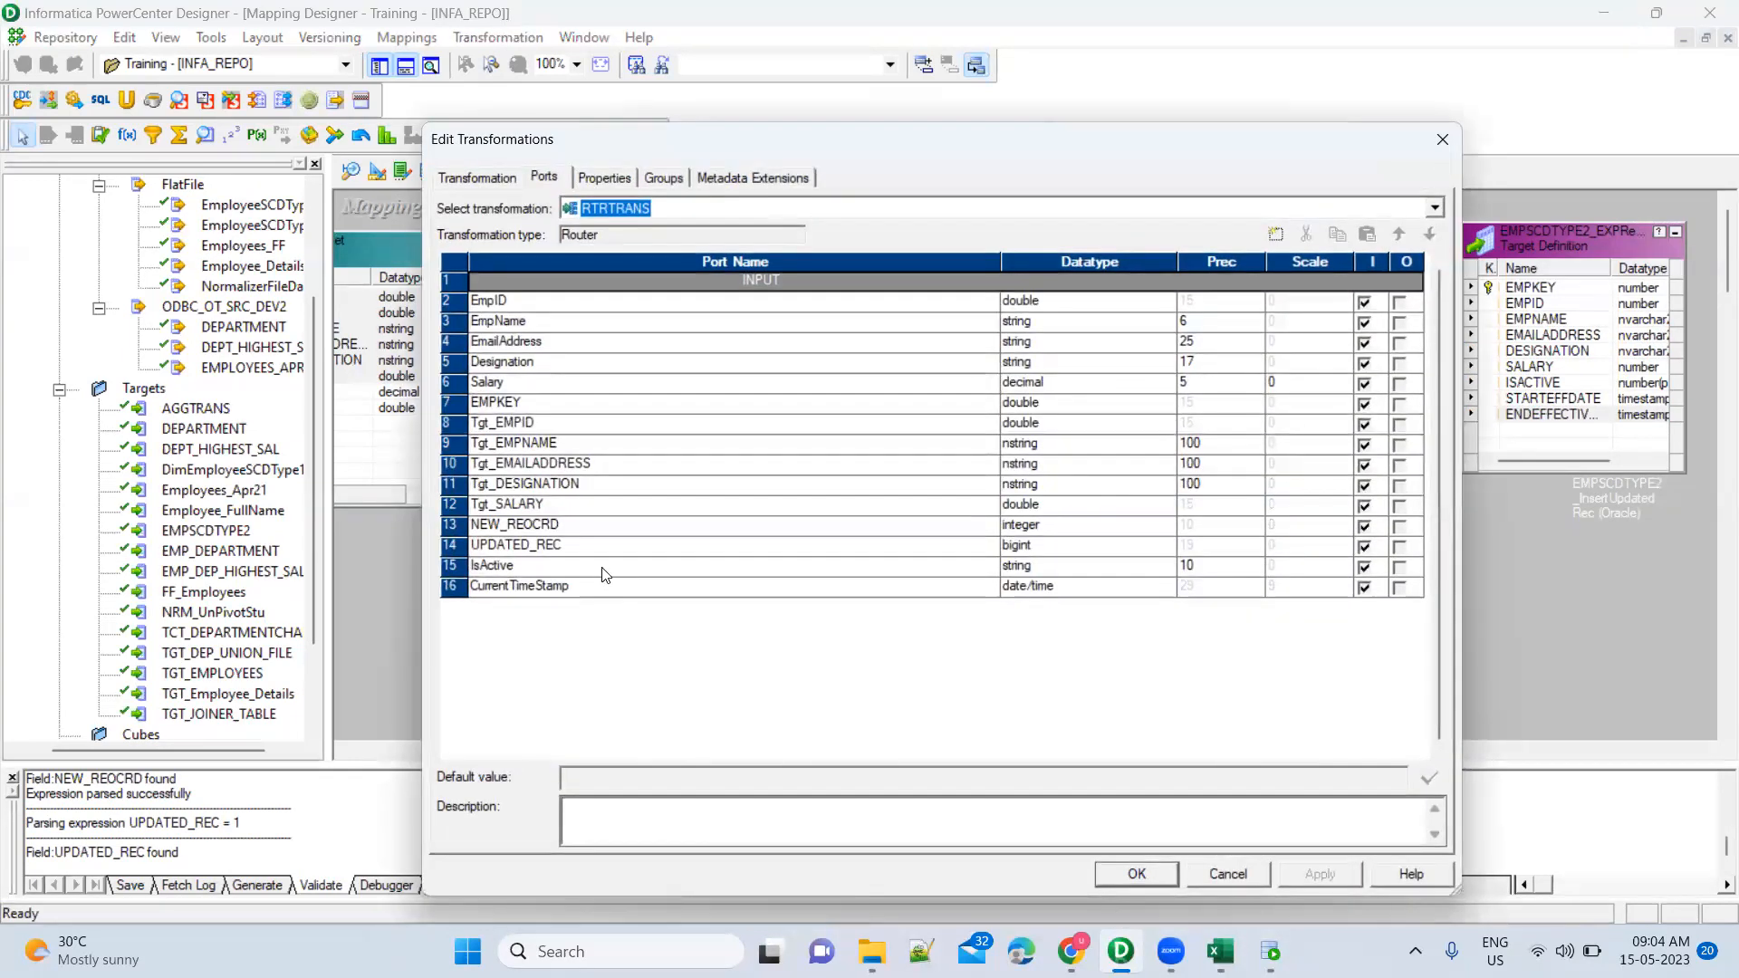
{"action": "left_click", "coordinate": [602, 569]}
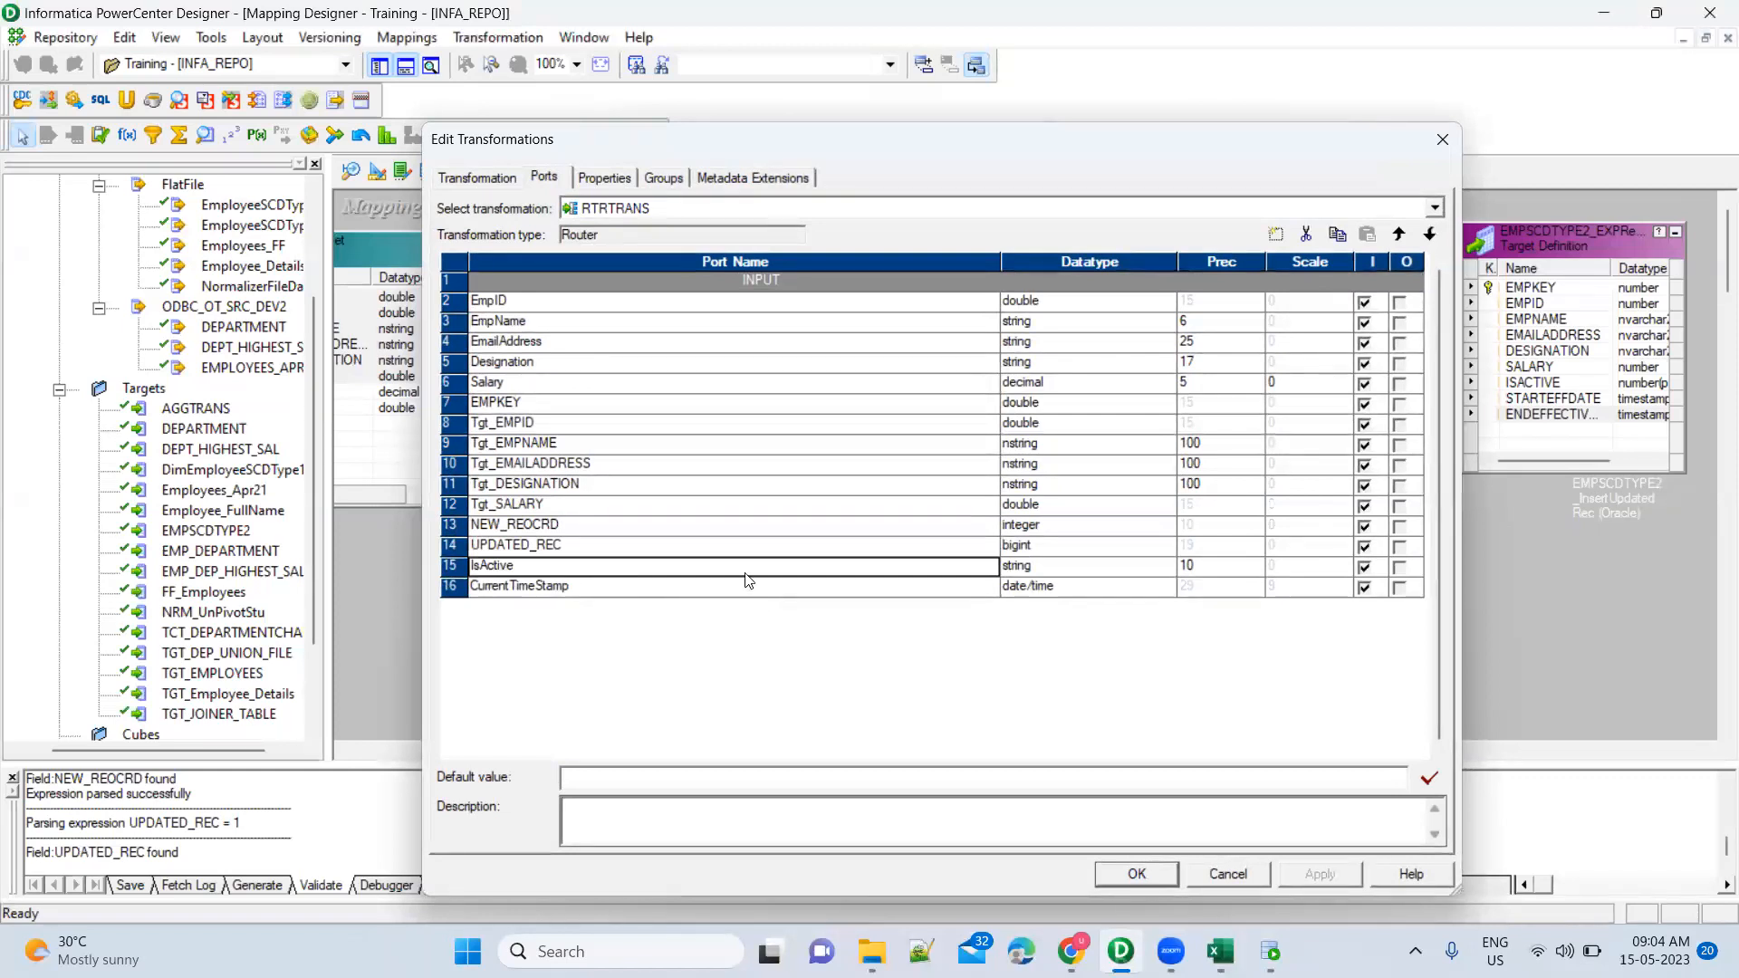
{"action": "key", "text": "Escape"}
Make the IsActive port of the EXPTRANS expression output-only and set its expression to 1
{"action": "double_click", "coordinate": [721, 551]}
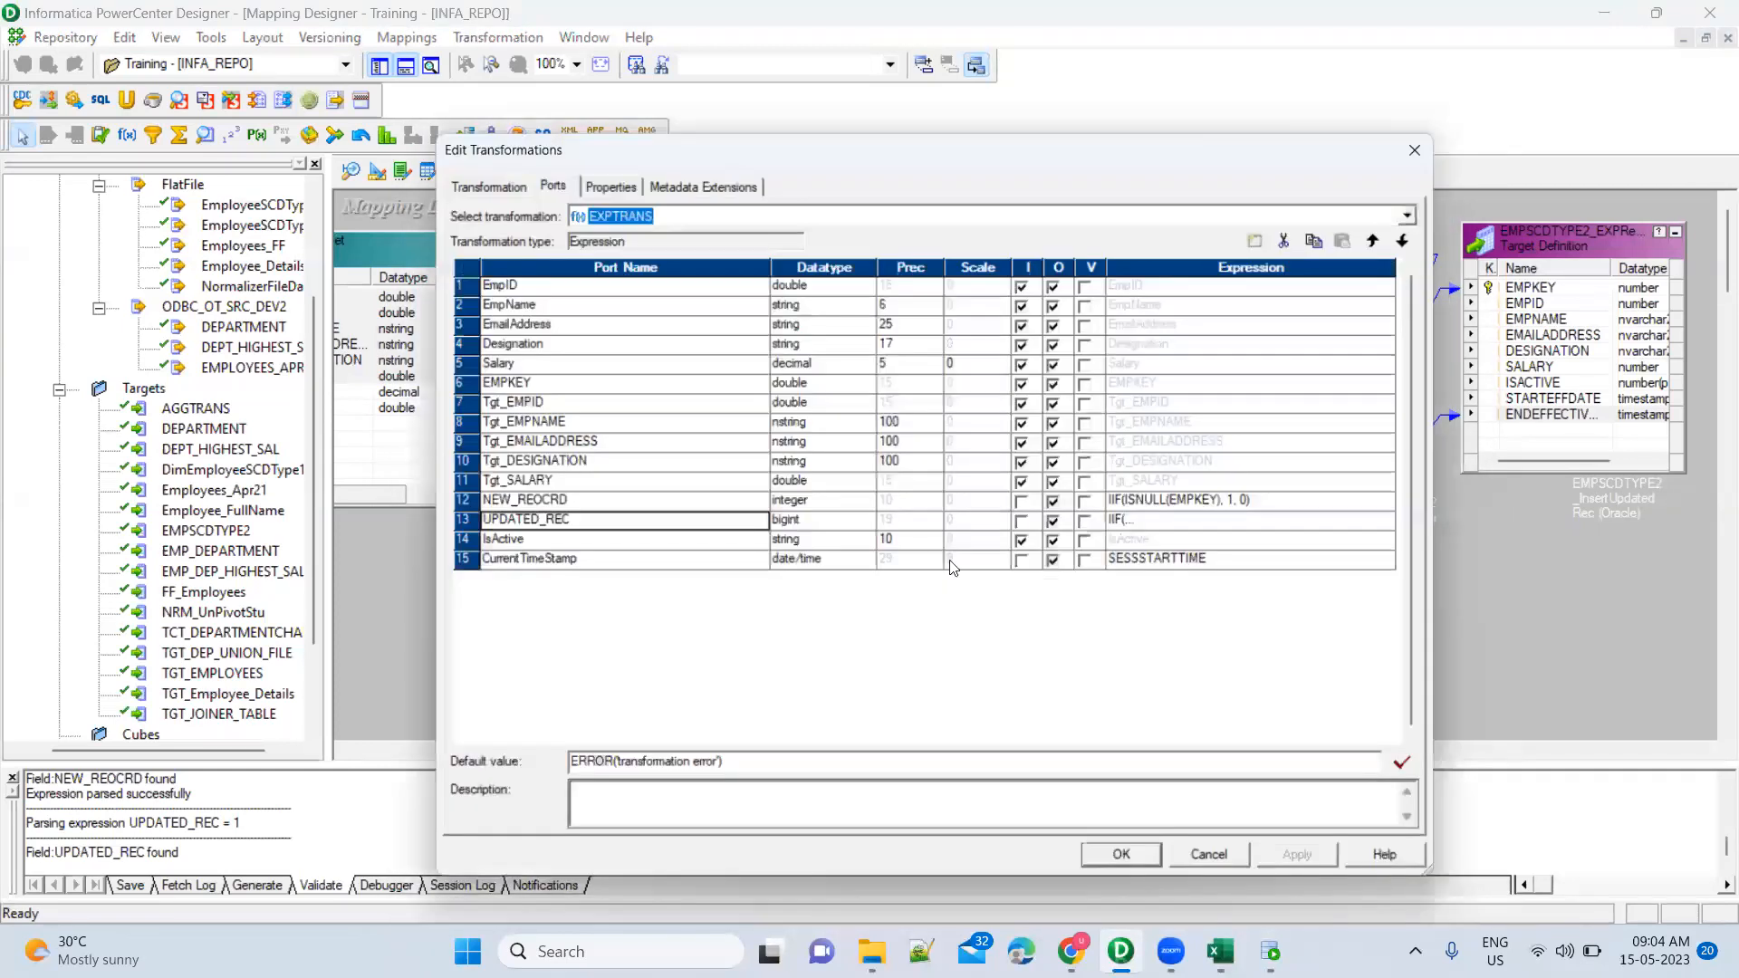
{"action": "left_click", "coordinate": [1033, 546]}
{"action": "left_click", "coordinate": [1184, 548]}
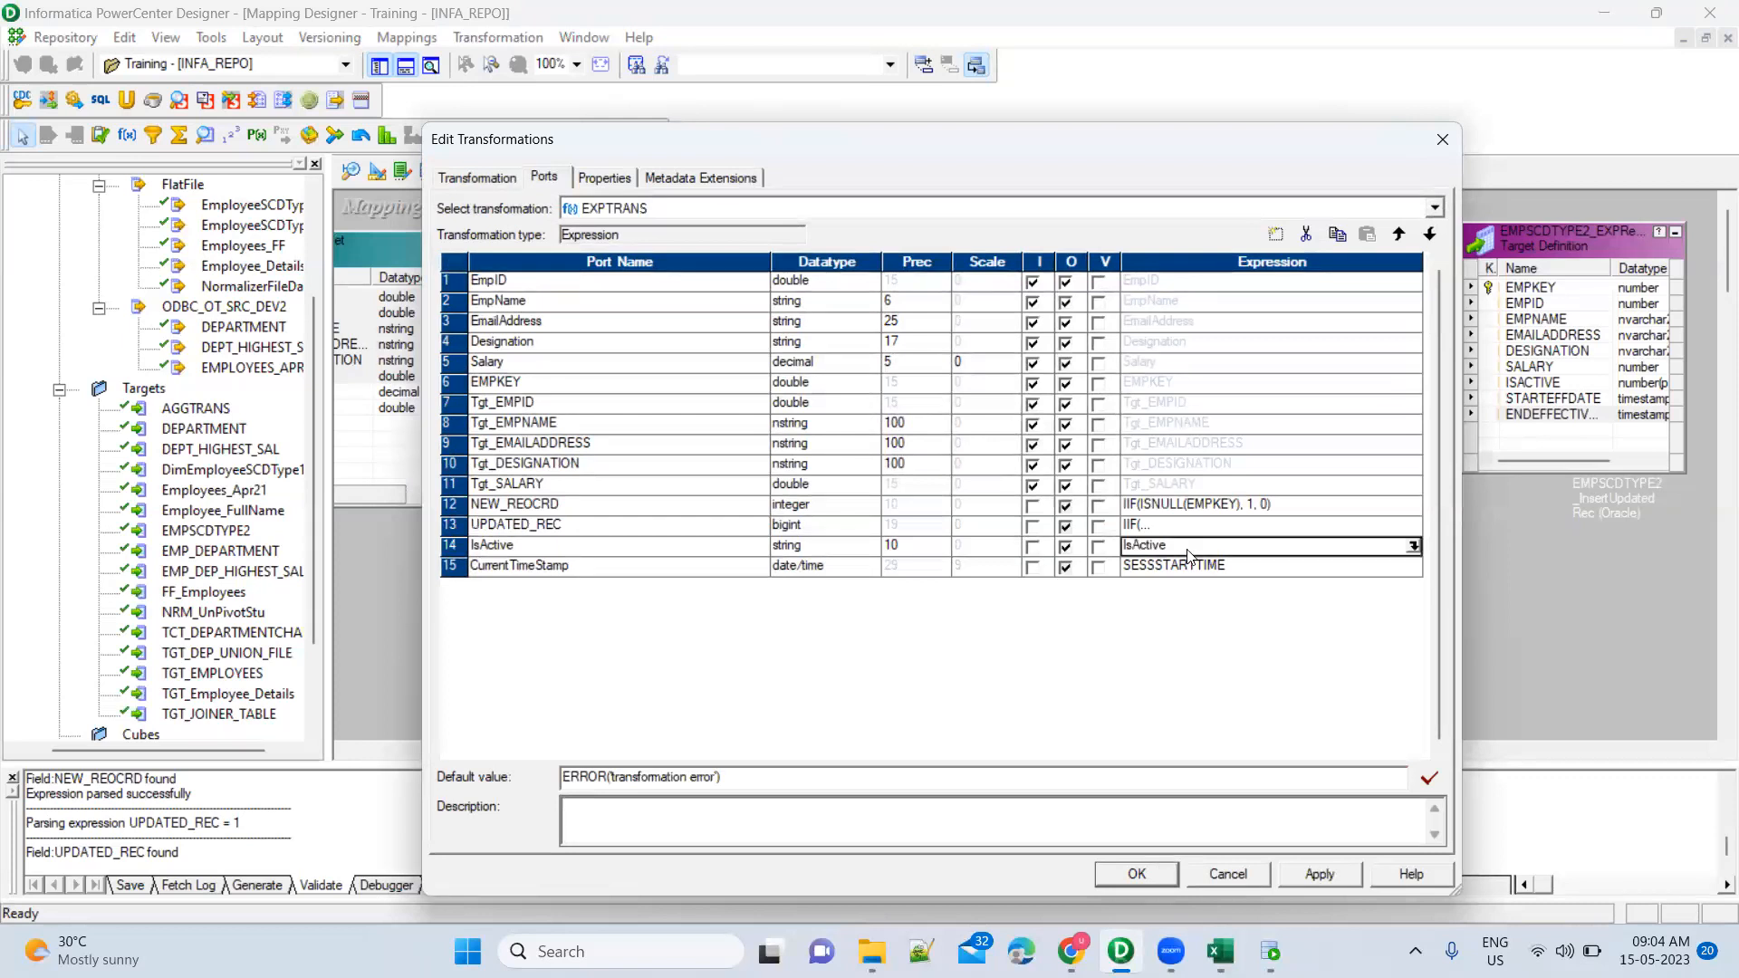
{"action": "left_click", "coordinate": [1413, 546]}
{"action": "double_click", "coordinate": [629, 324]}
{"action": "type", "text": "1"}
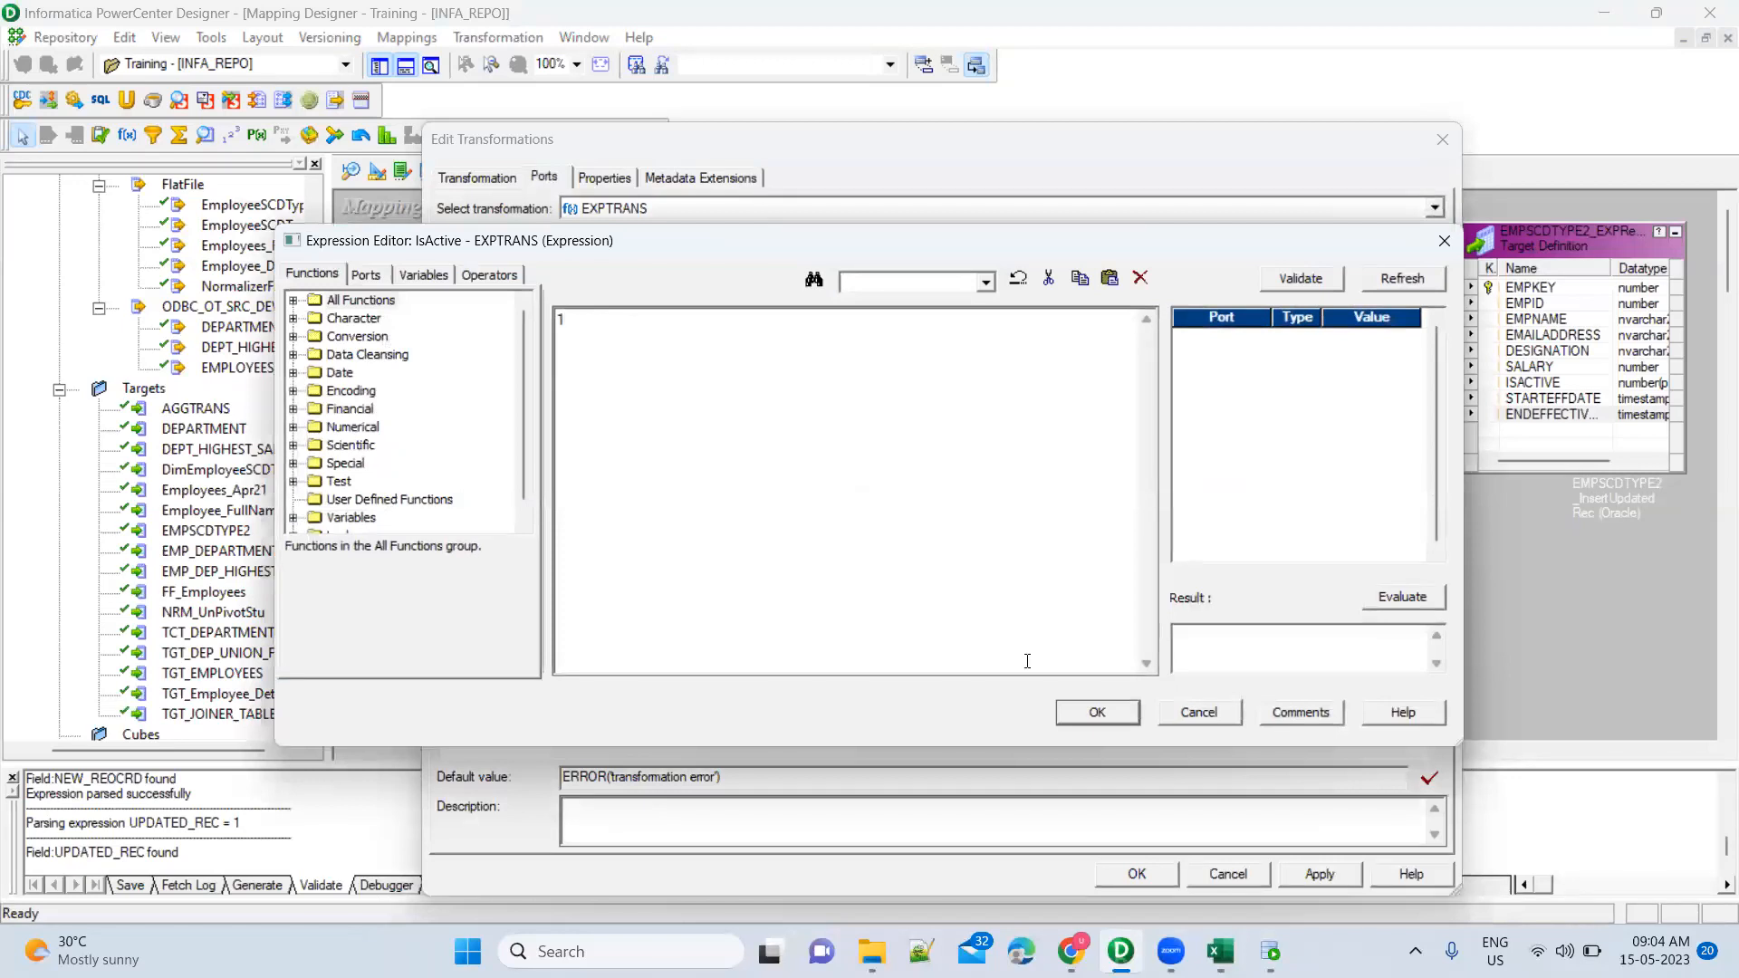
{"action": "left_click", "coordinate": [1073, 716]}
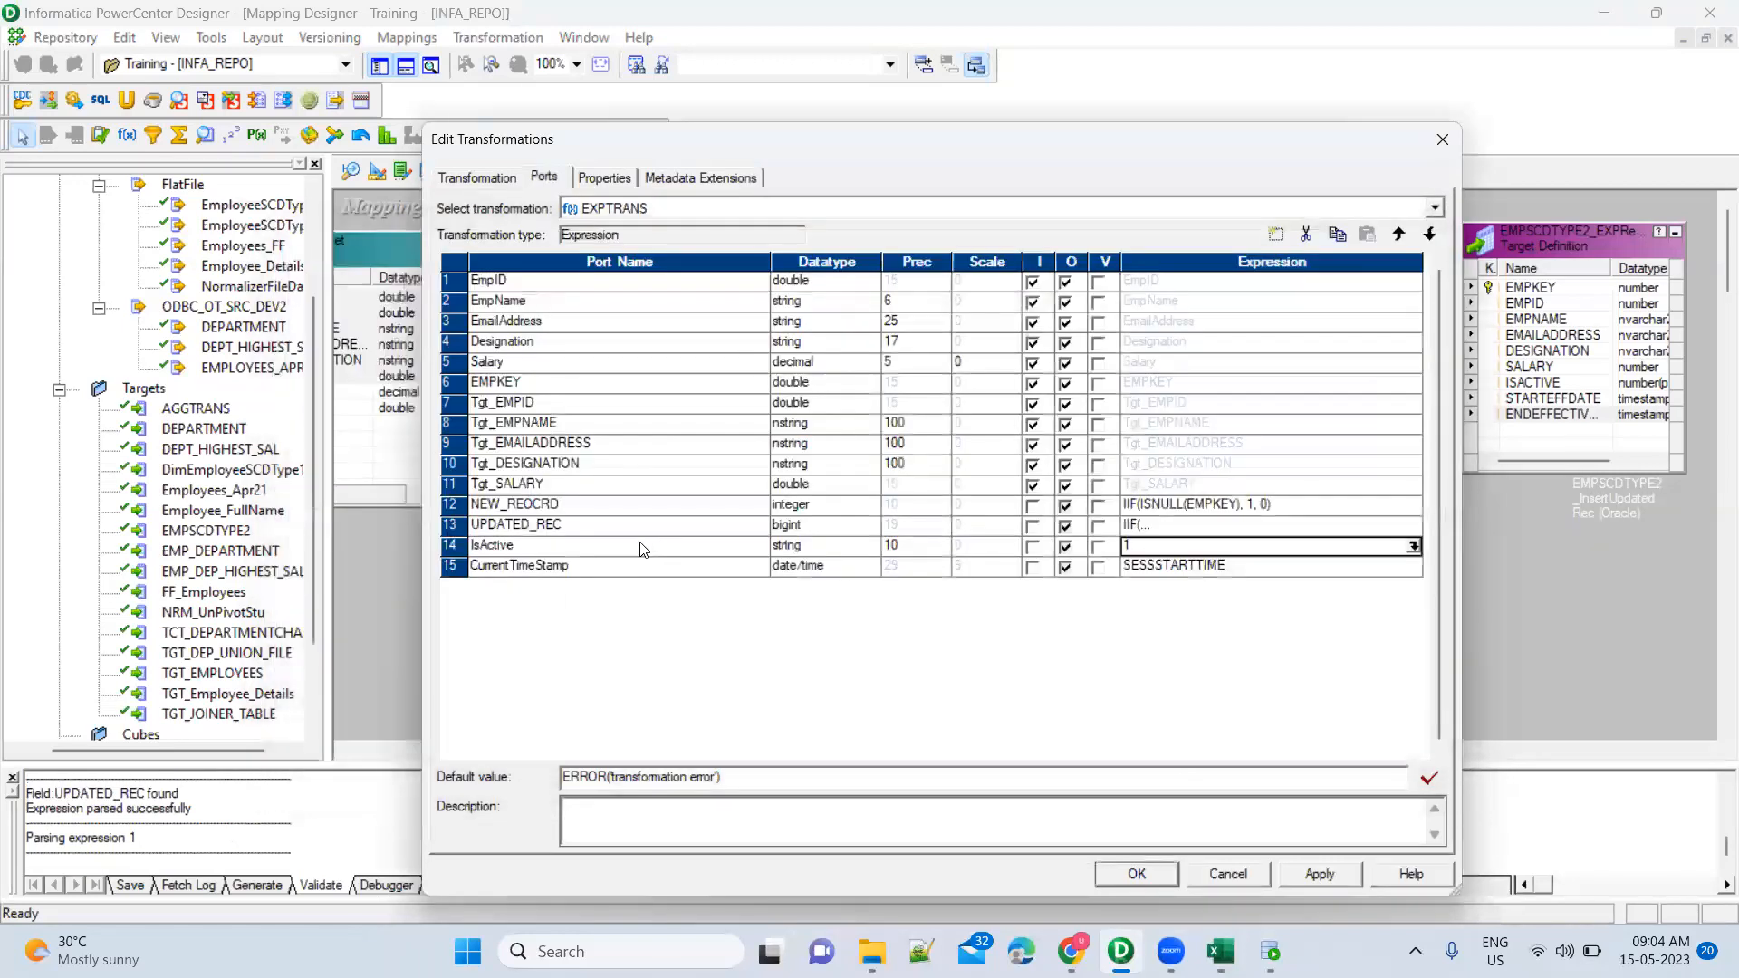
Add an output-only port named InactivateRec_IsActive below IsActive in the EXPTRANS expression
{"action": "left_click", "coordinate": [670, 554]}
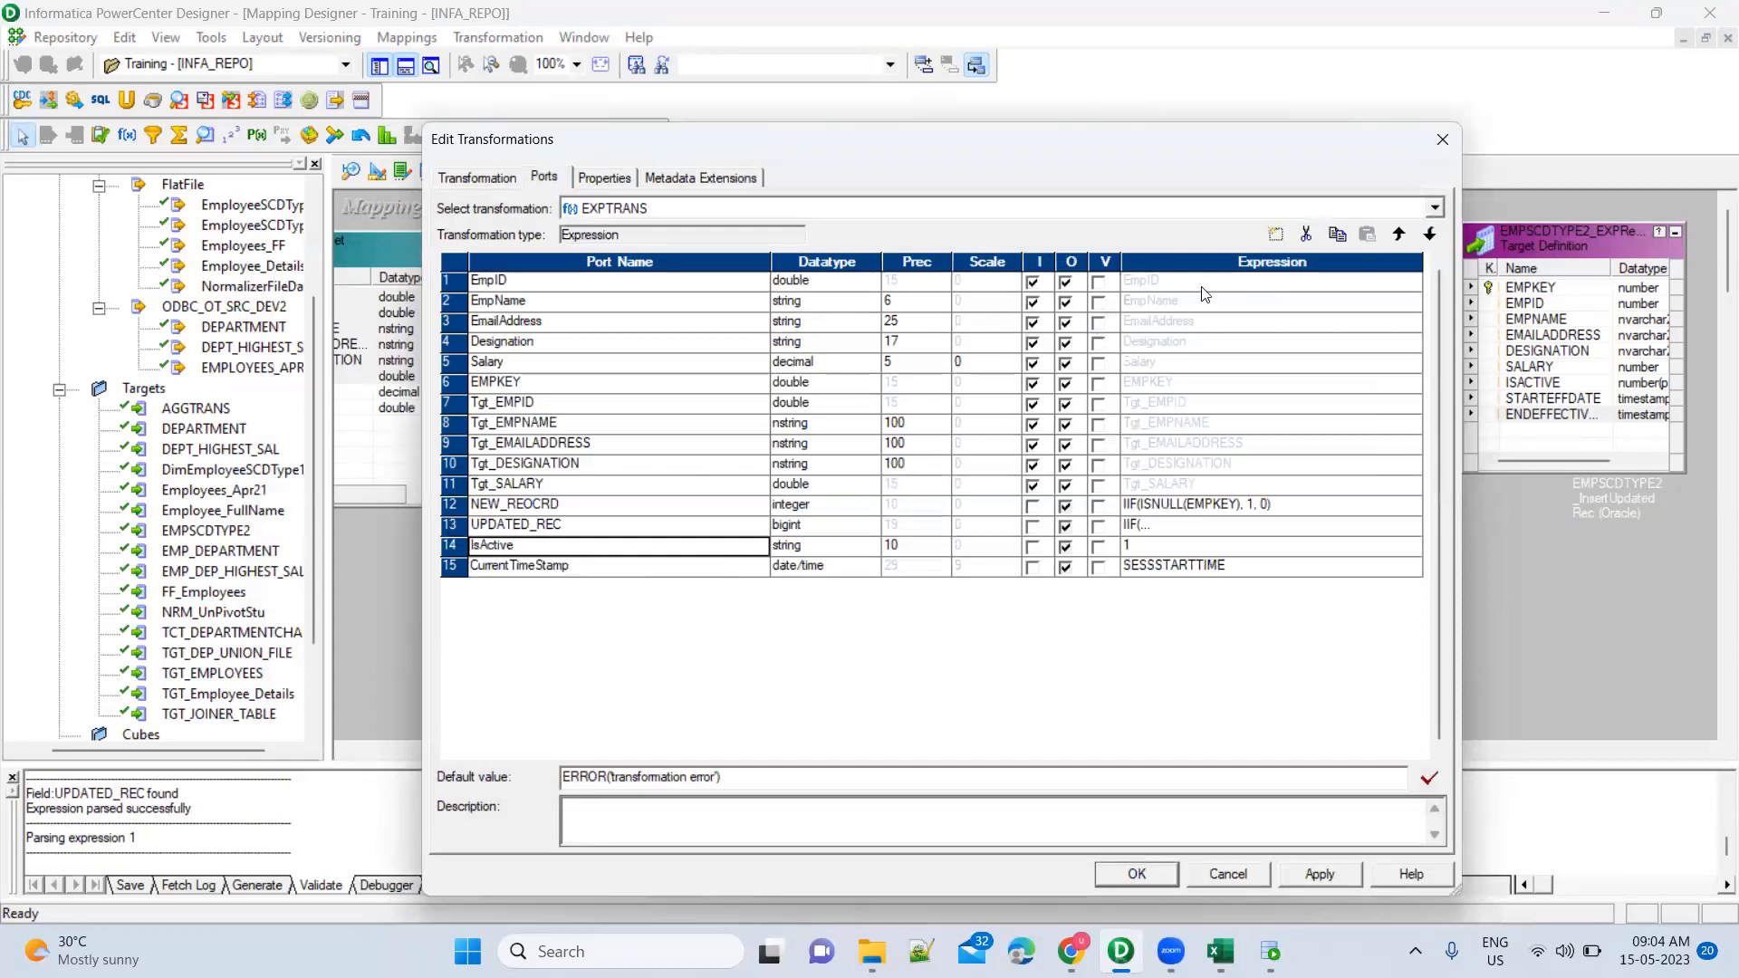
{"action": "left_click", "coordinate": [1279, 237]}
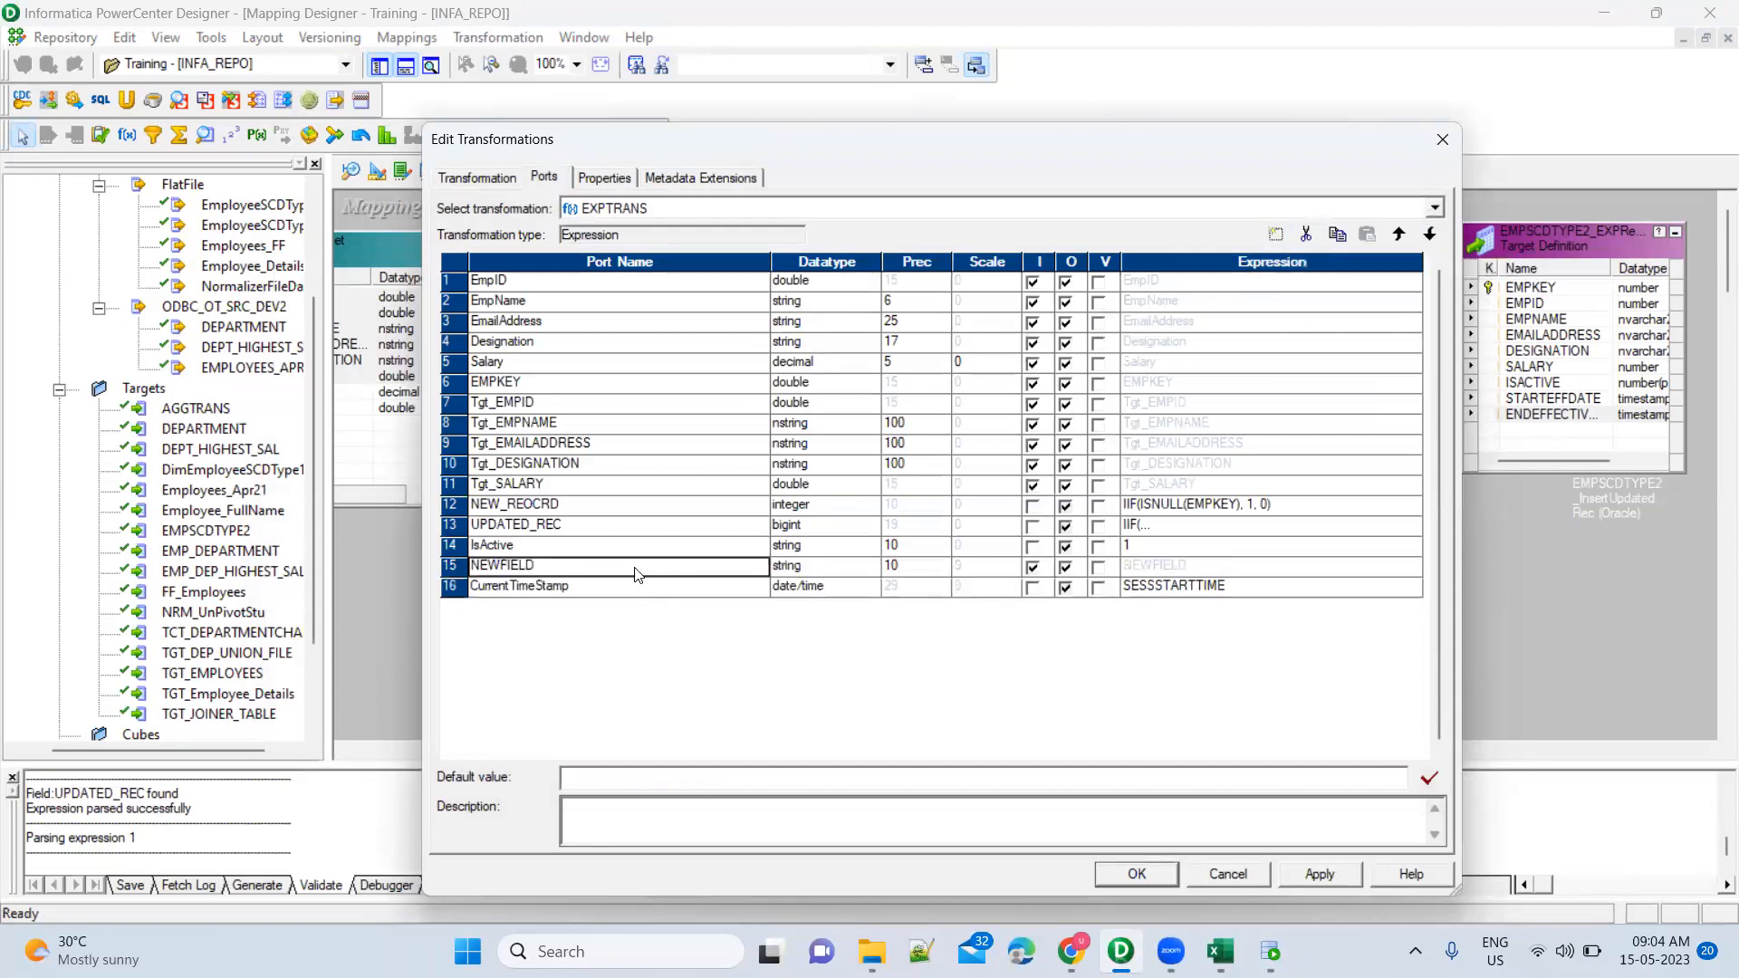
{"action": "type", "text": "Inacti"}
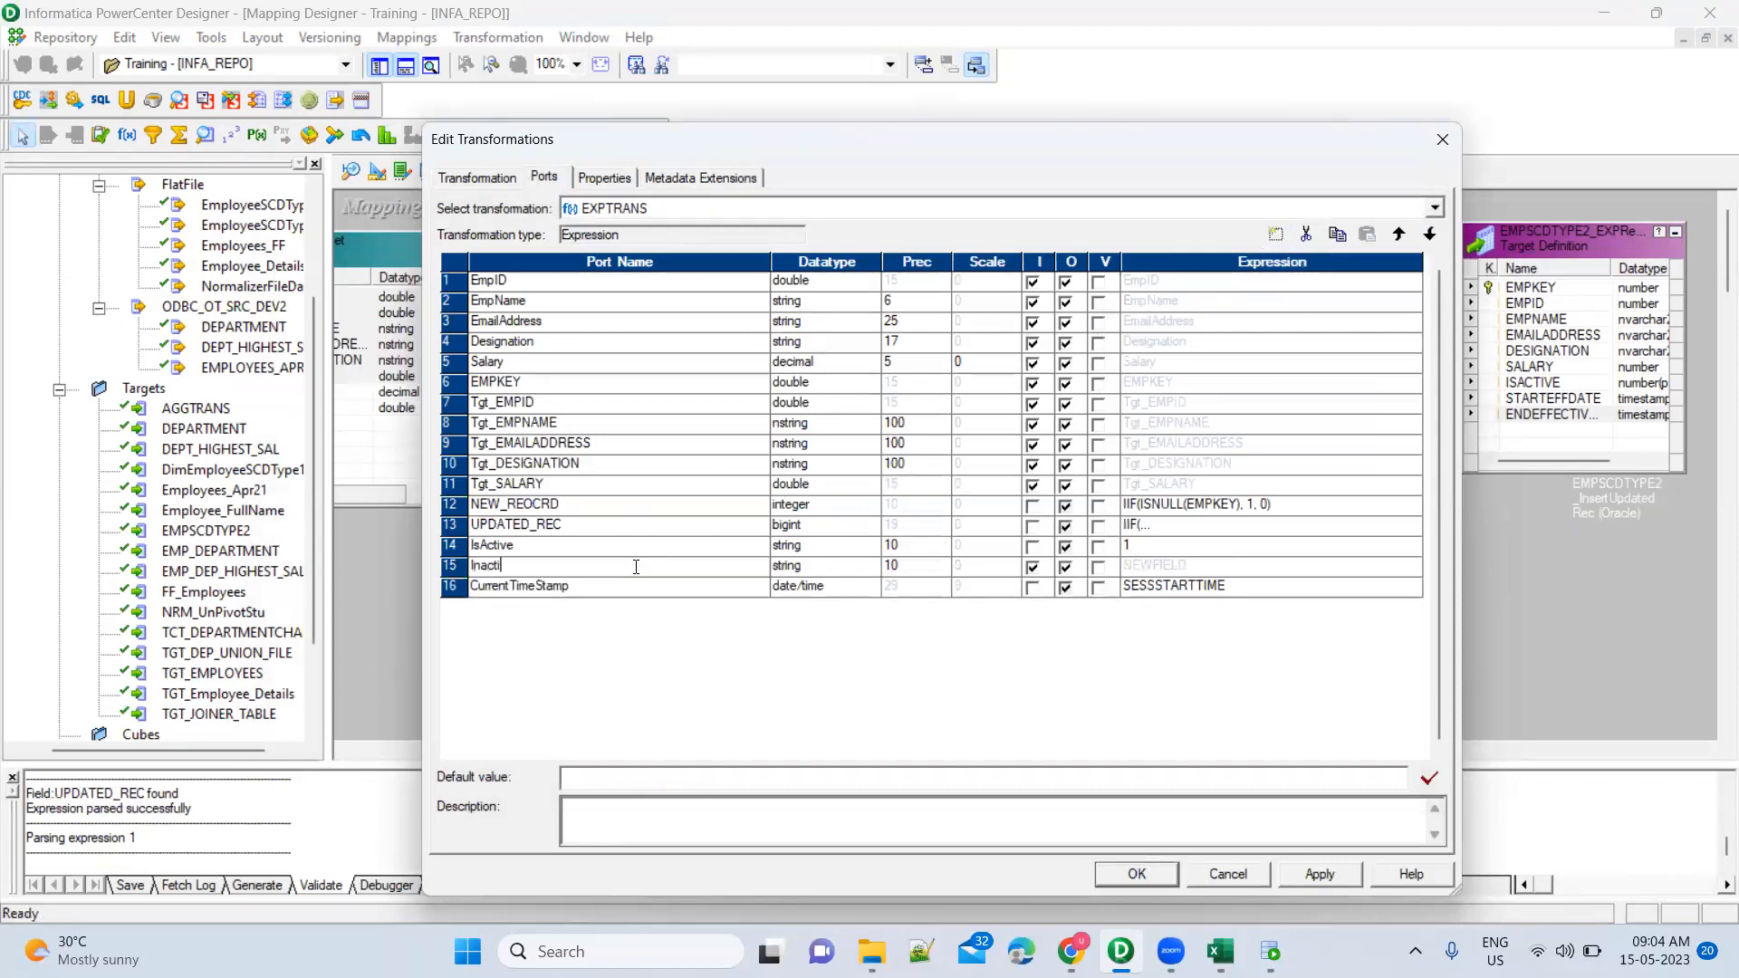
{"action": "type", "text": "vateREc_IsActiv"}
{"action": "left_click", "coordinate": [1033, 567]}
Set the InactivateRec_IsActive port's expression to 0 and validate it
{"action": "left_click", "coordinate": [1268, 565]}
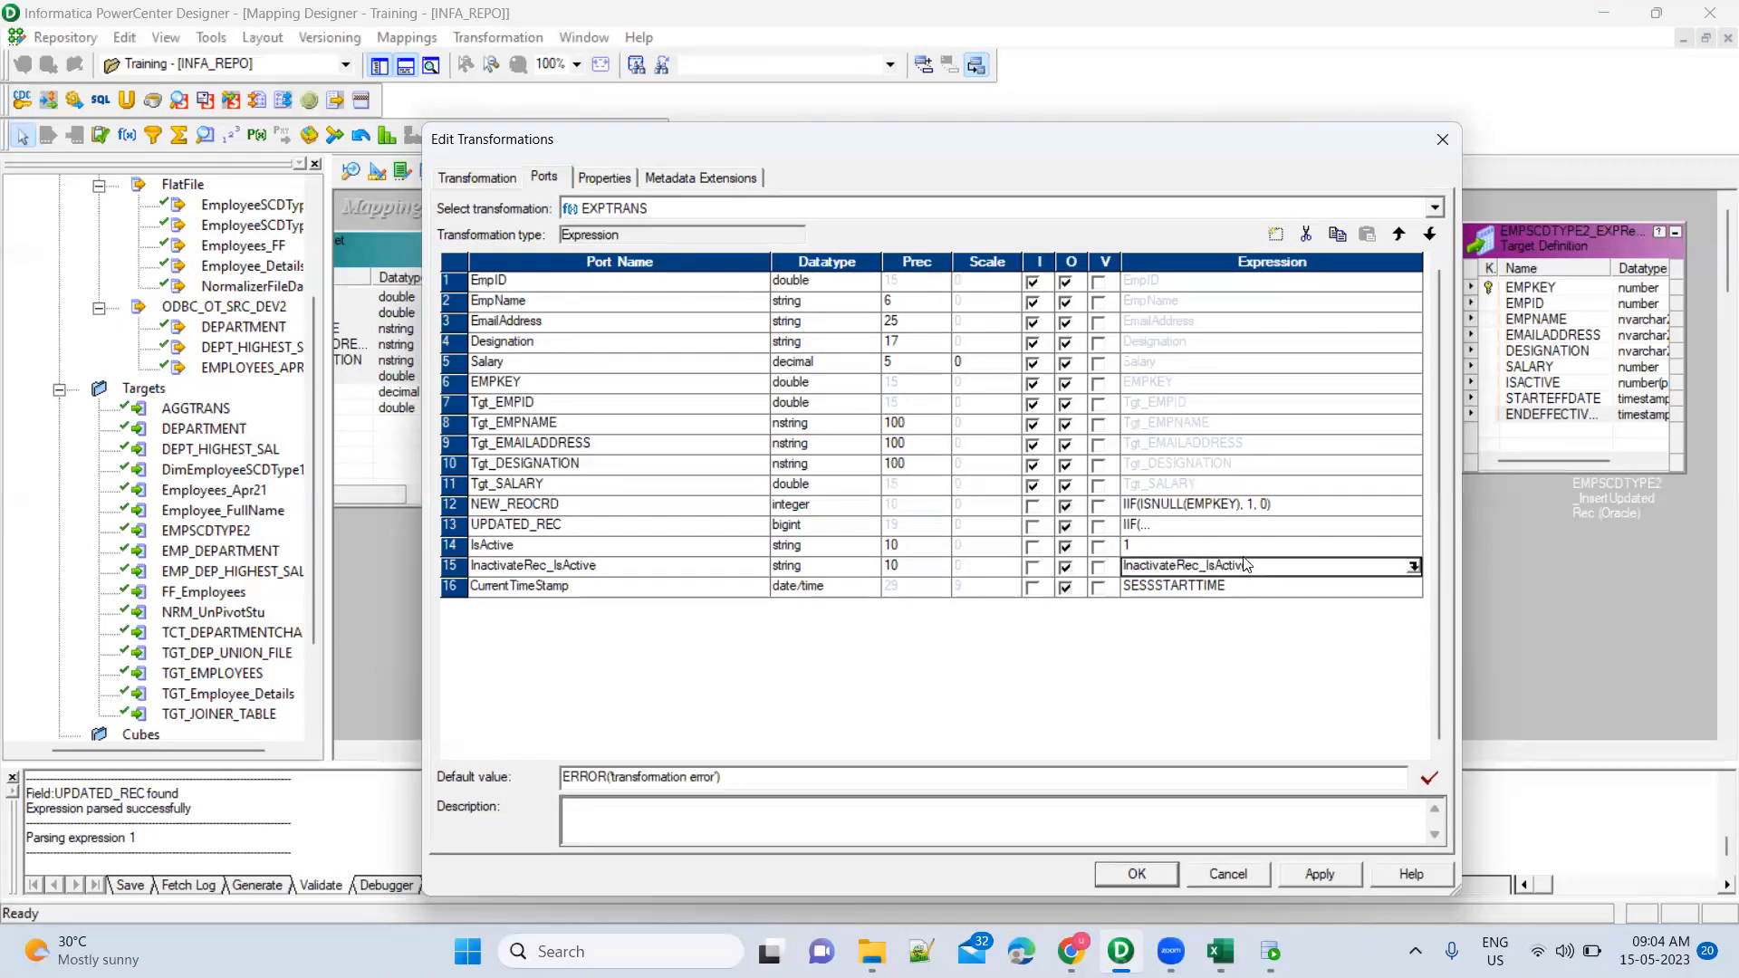
{"action": "left_click", "coordinate": [1413, 566]}
{"action": "key", "text": "ctrl+a"}
{"action": "type", "text": "0"}
{"action": "left_click", "coordinate": [1326, 279]}
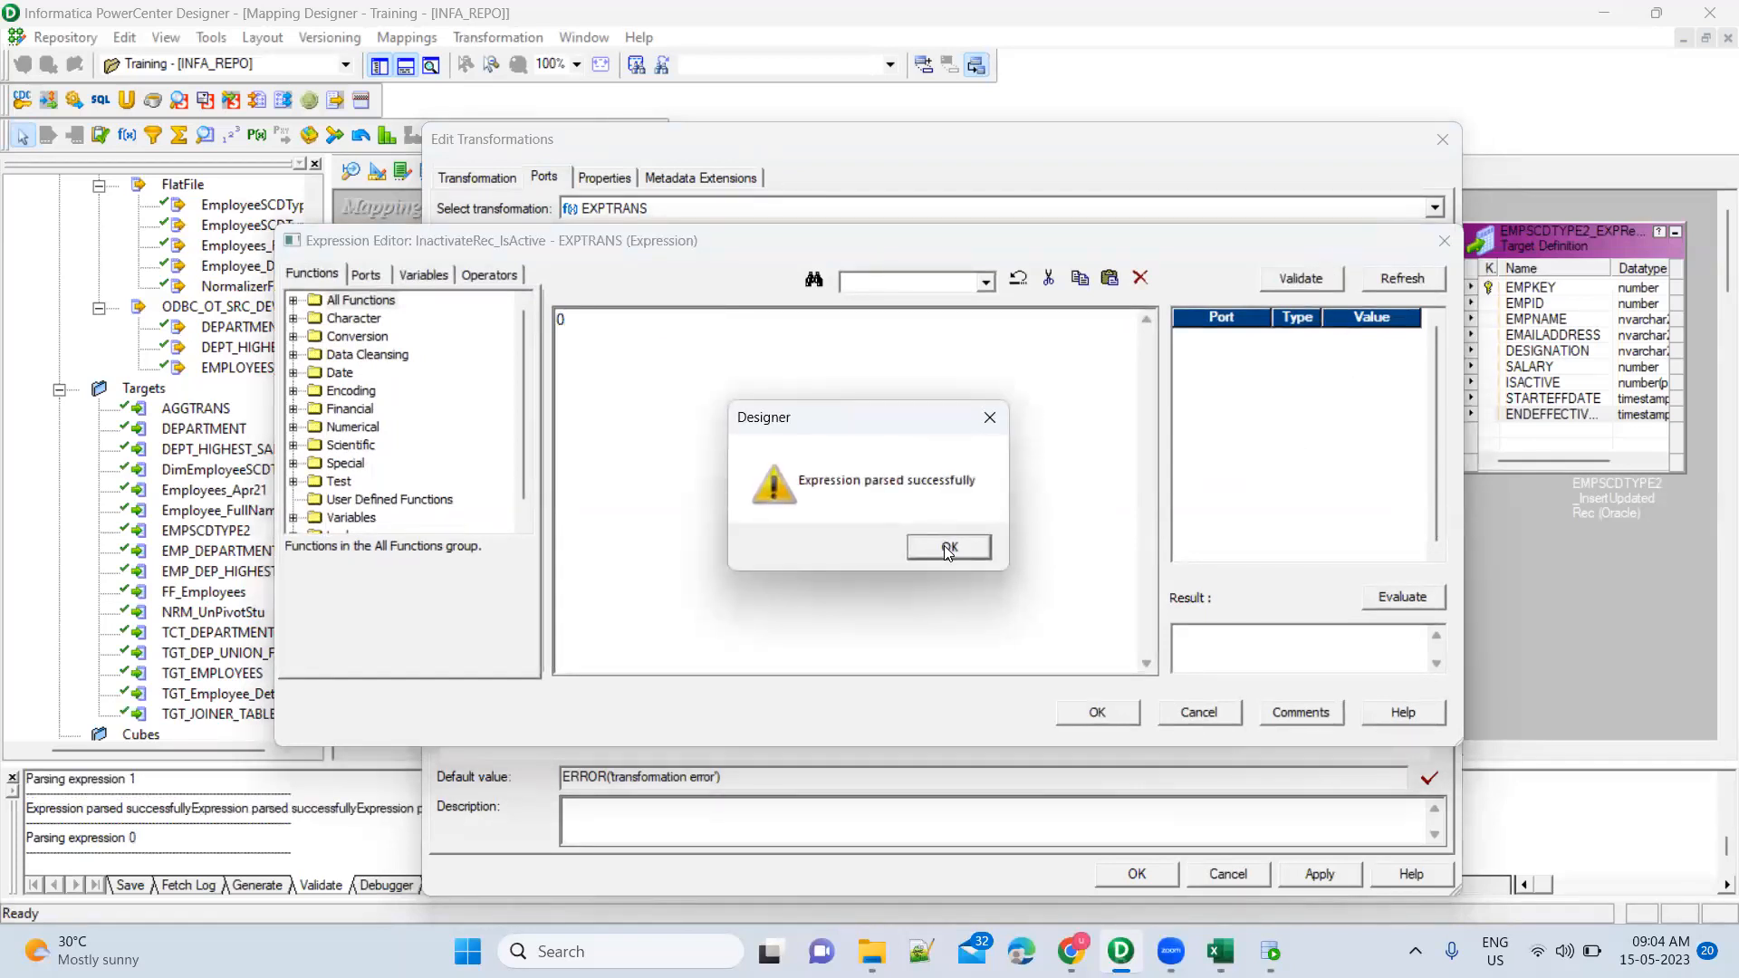
{"action": "left_click", "coordinate": [948, 548]}
{"action": "left_click", "coordinate": [1112, 721]}
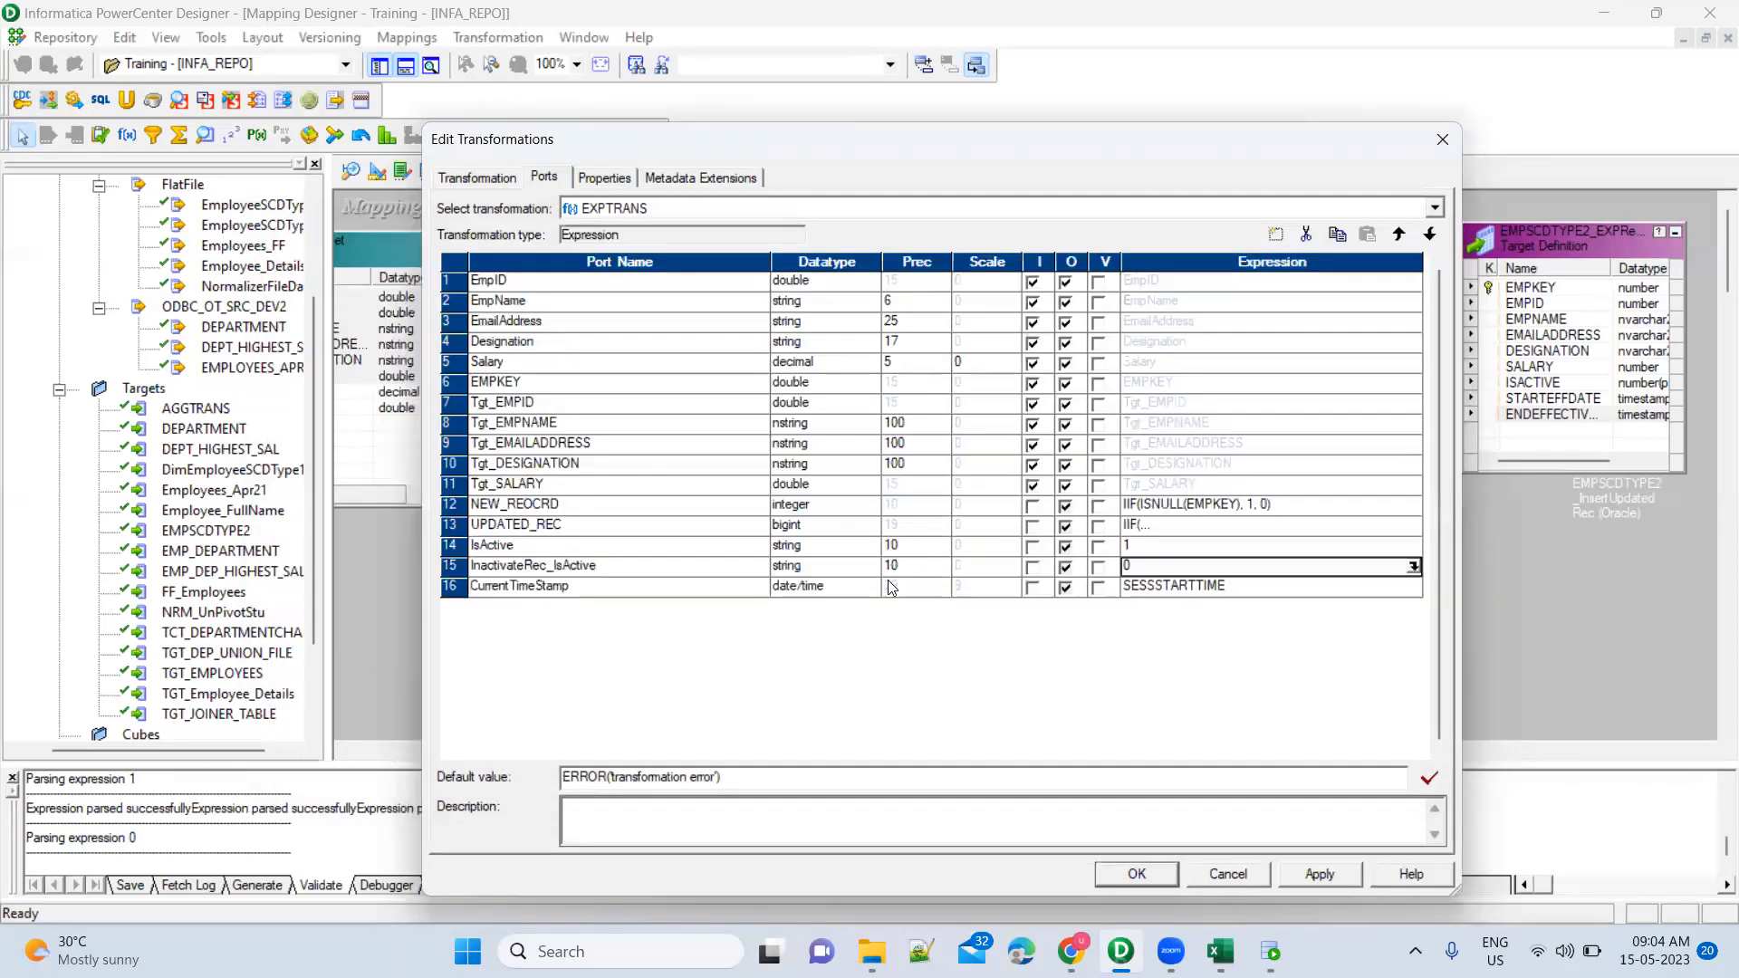
Change the datatype of IsActive and InactivateRec_IsActive to integer, then apply the changes to the EXPTRANS expression
{"action": "left_click", "coordinate": [867, 547]}
{"action": "left_click", "coordinate": [870, 548]}
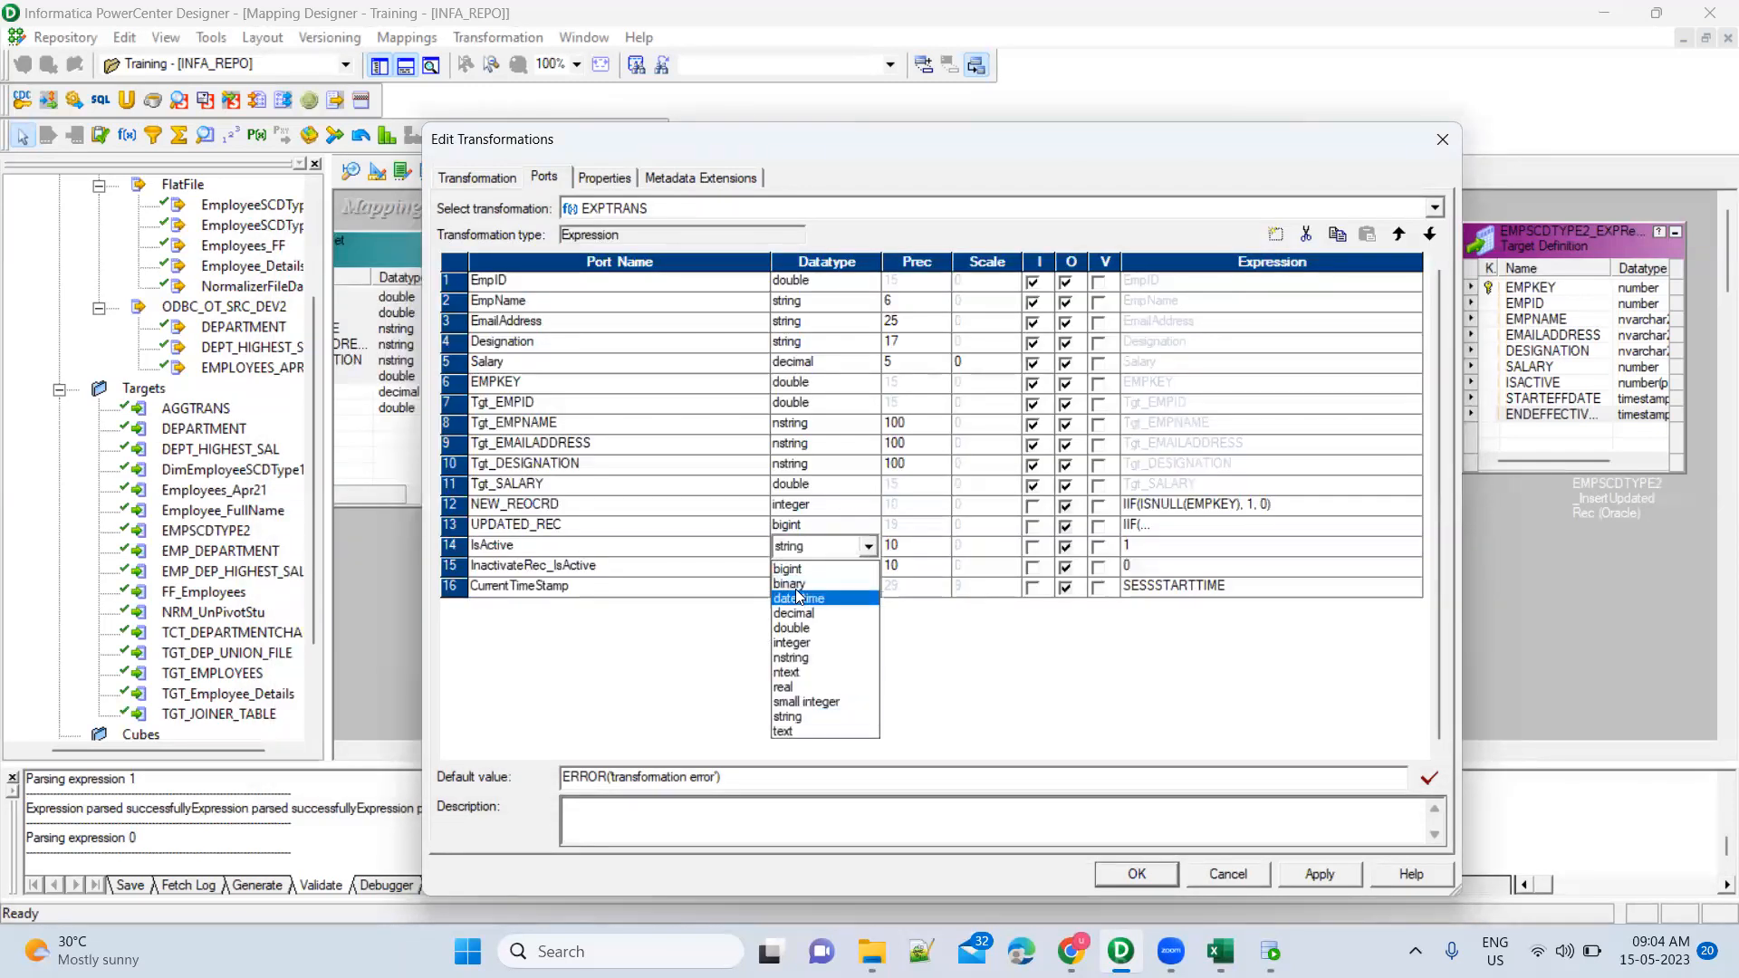
{"action": "left_click", "coordinate": [809, 643]}
{"action": "left_click", "coordinate": [869, 568]}
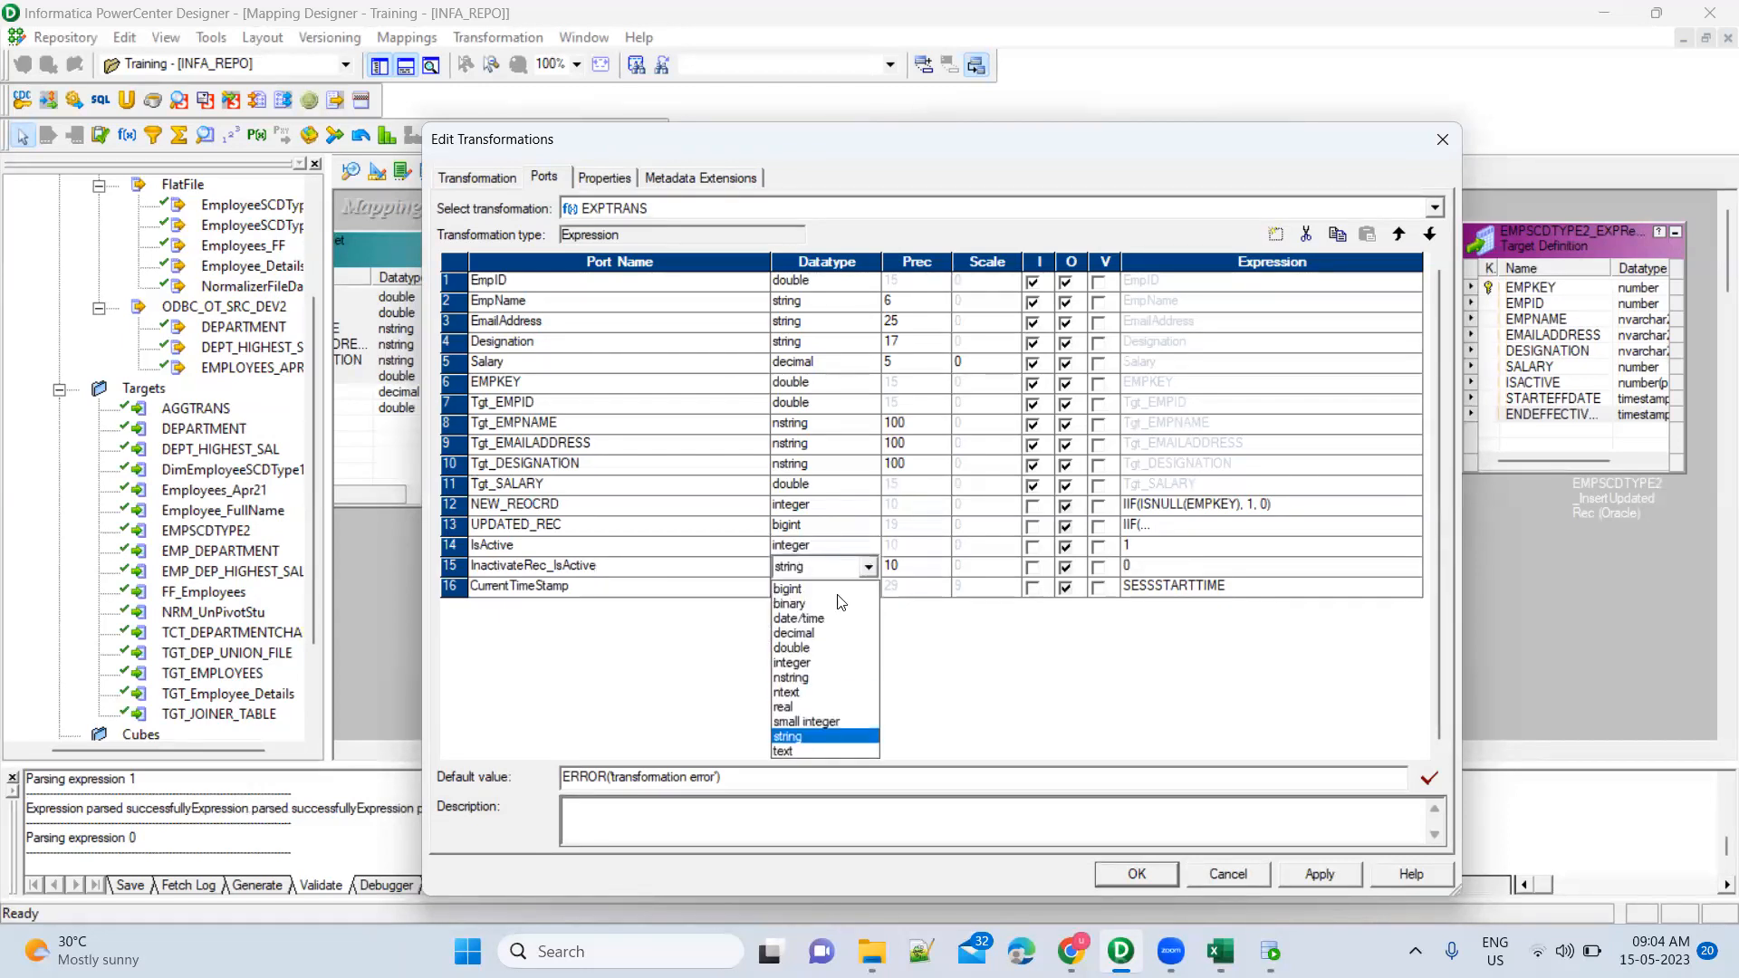
{"action": "left_click", "coordinate": [823, 663]}
{"action": "left_click", "coordinate": [1302, 878]}
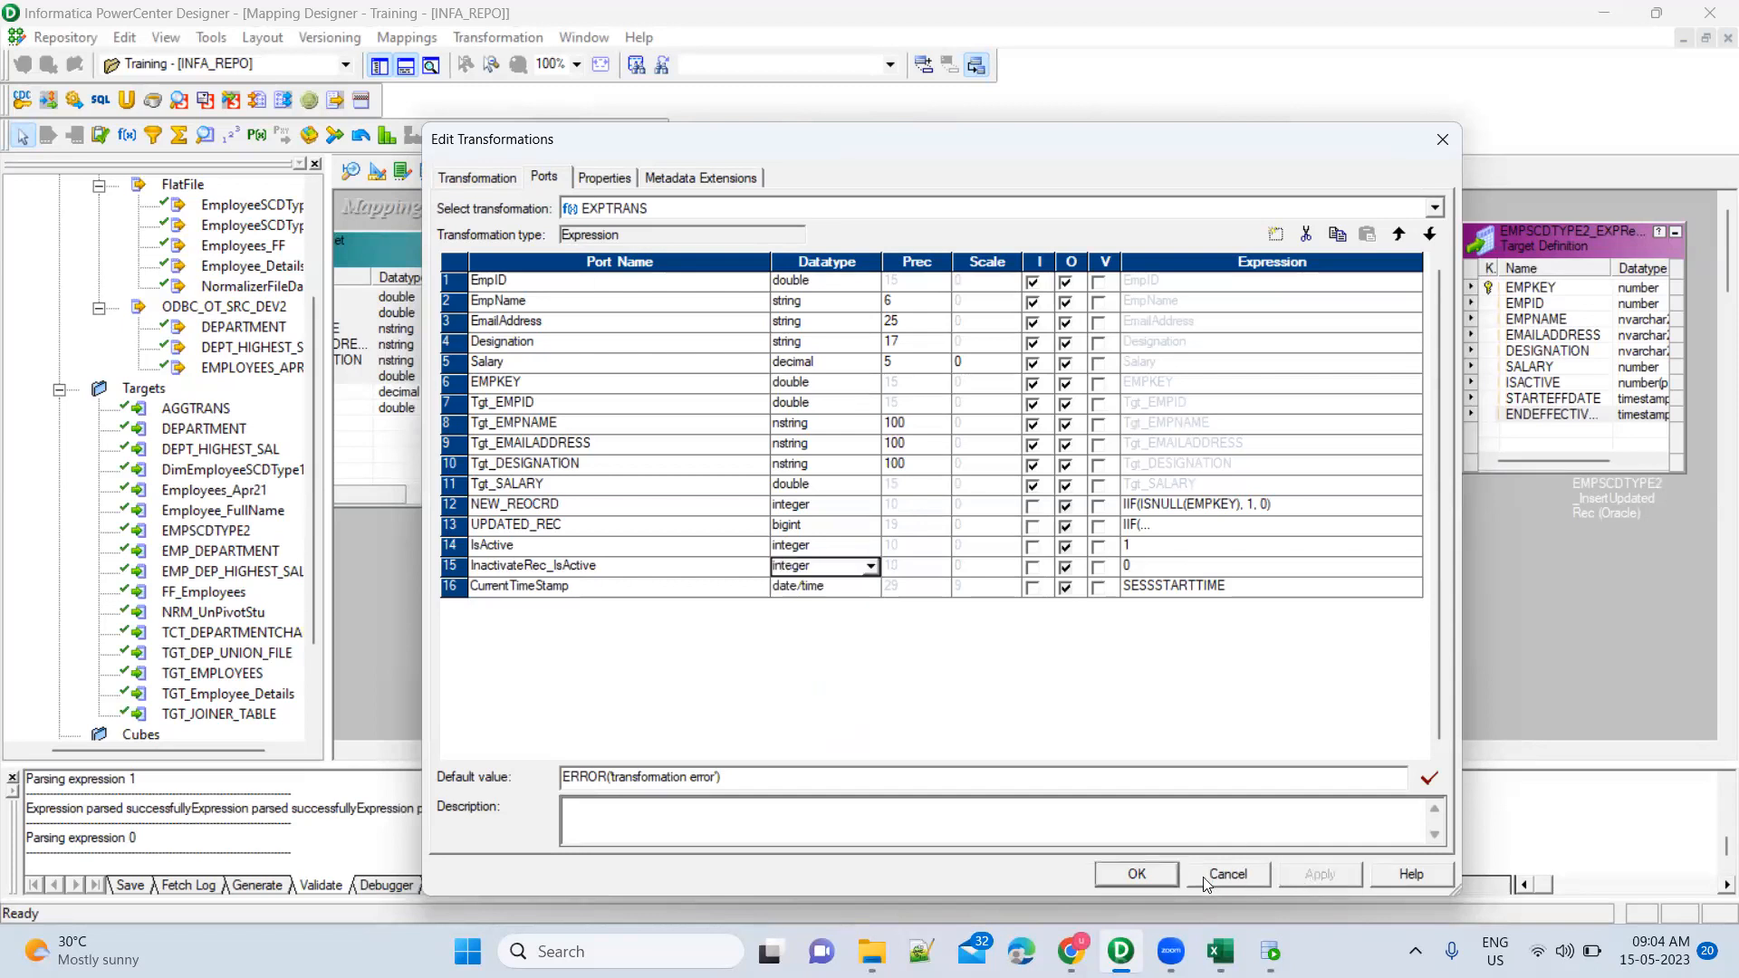
{"action": "key", "text": "Return"}
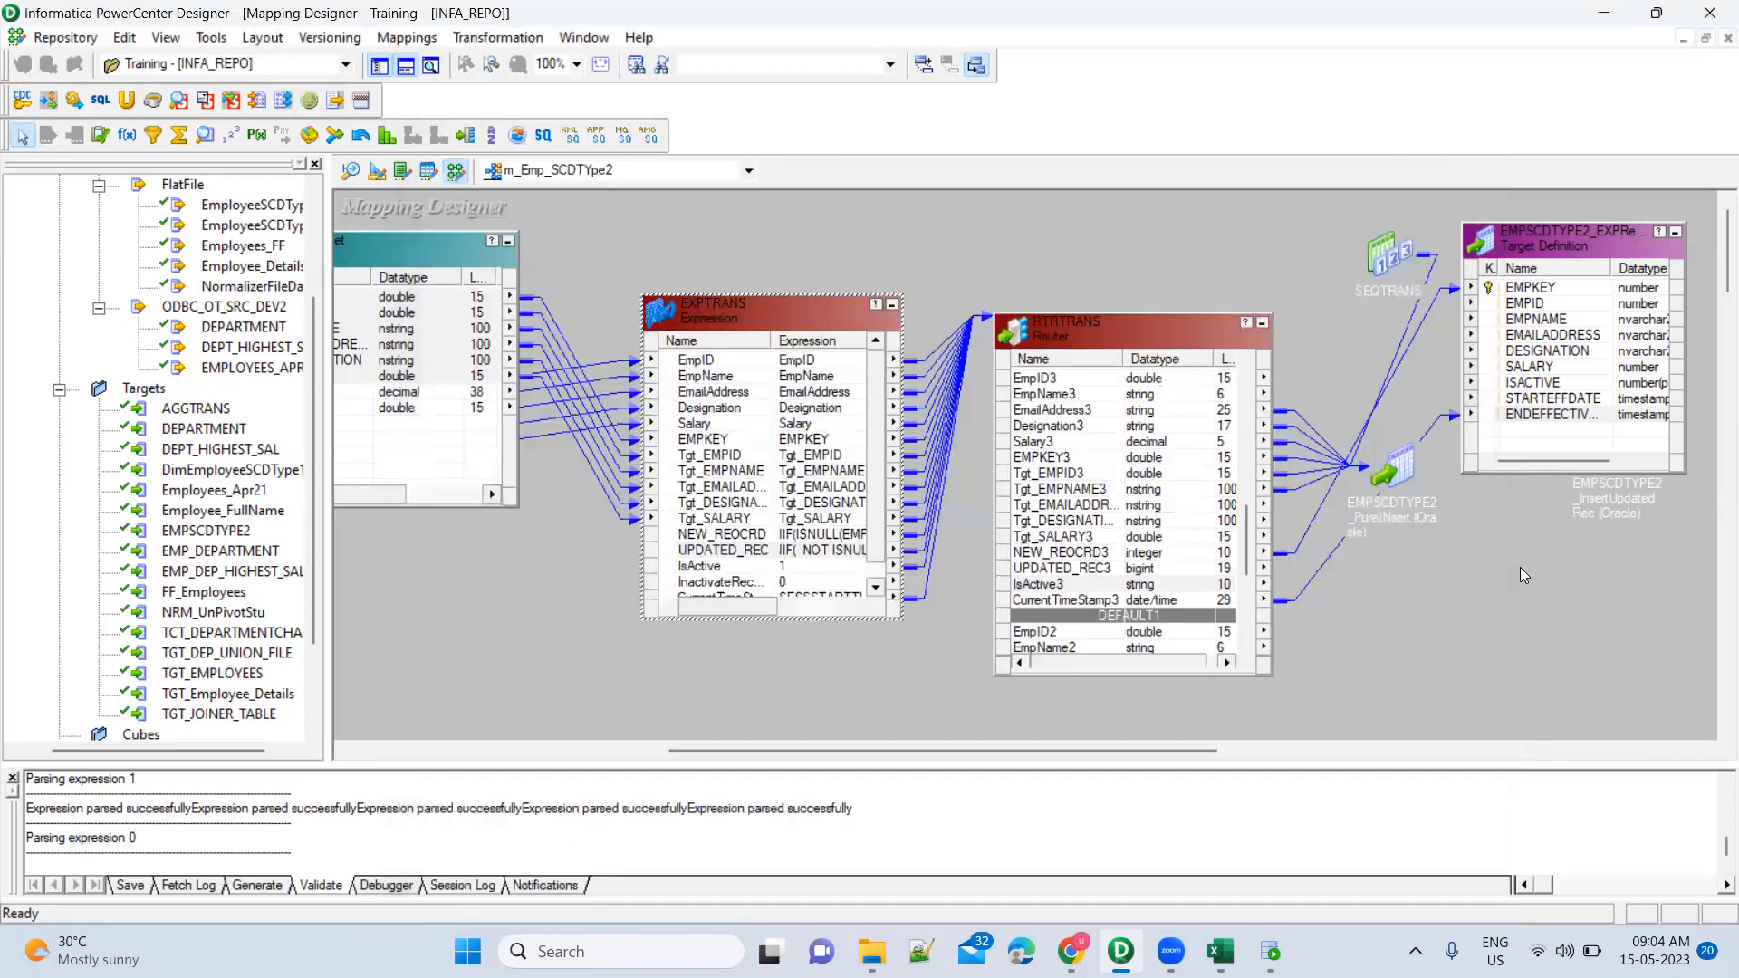
Add an input port named Inactive after CurrentTimeStamp in the RTRTRANS router
{"action": "left_click", "coordinate": [1109, 584]}
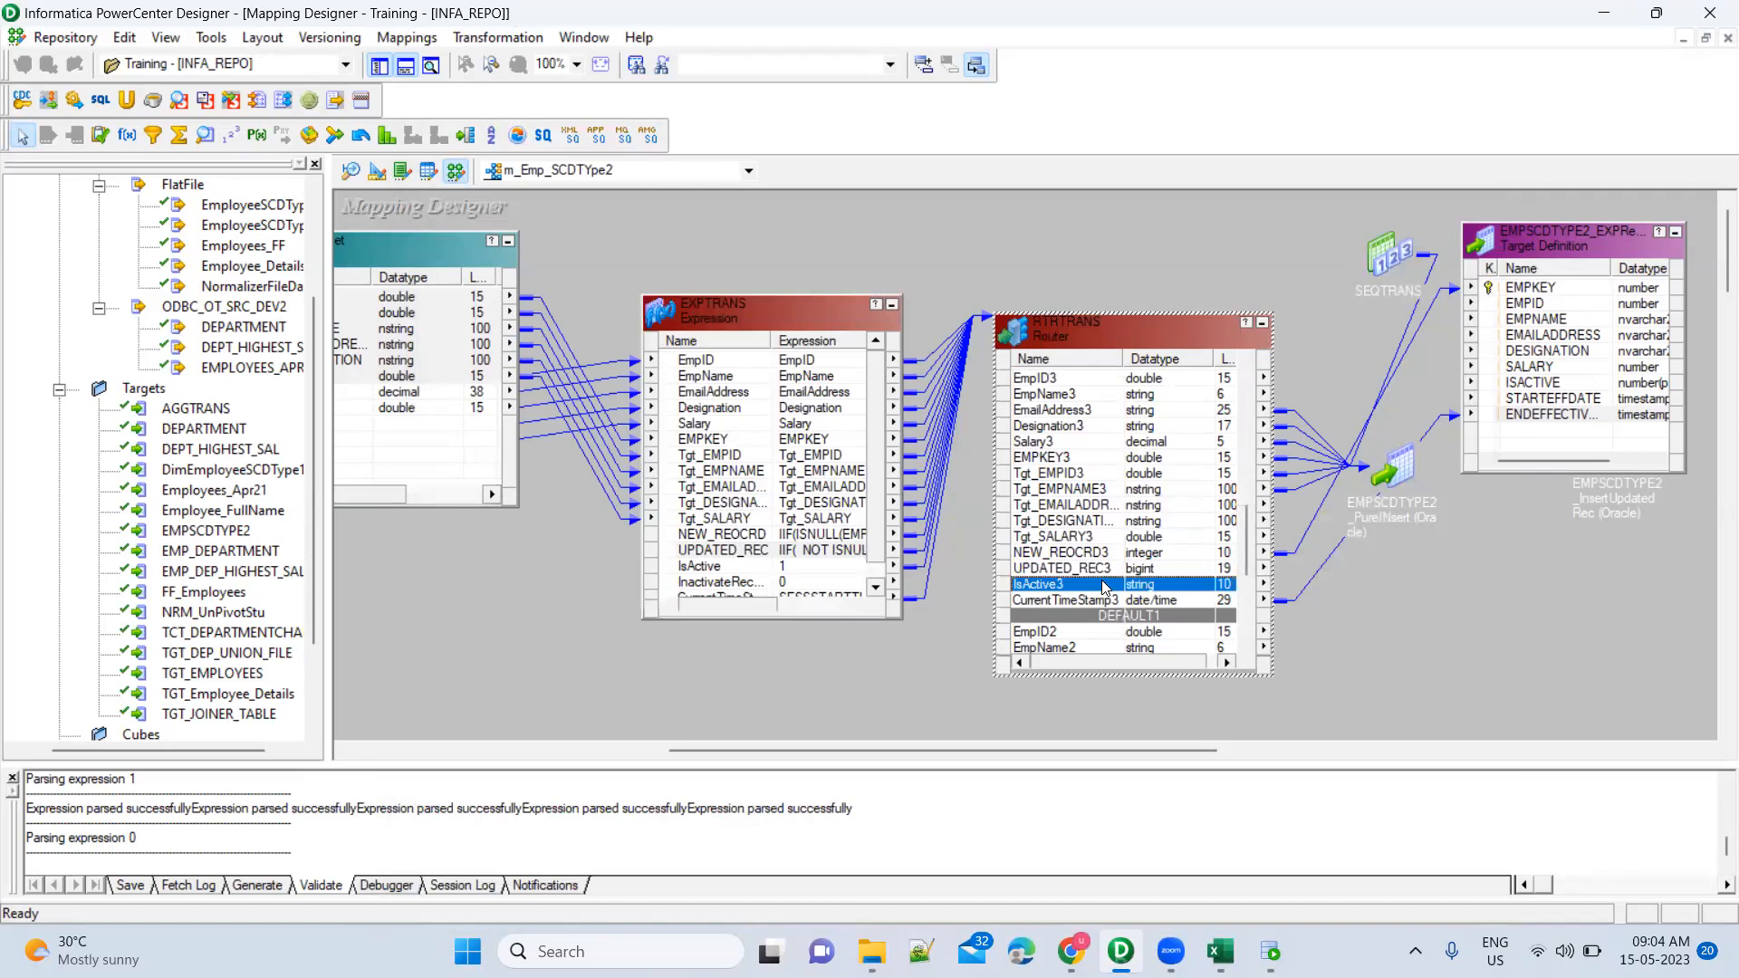
{"action": "left_click", "coordinate": [750, 550]}
{"action": "scroll", "coordinate": [750, 553], "scroll_direction": "down", "scroll_amount": 1}
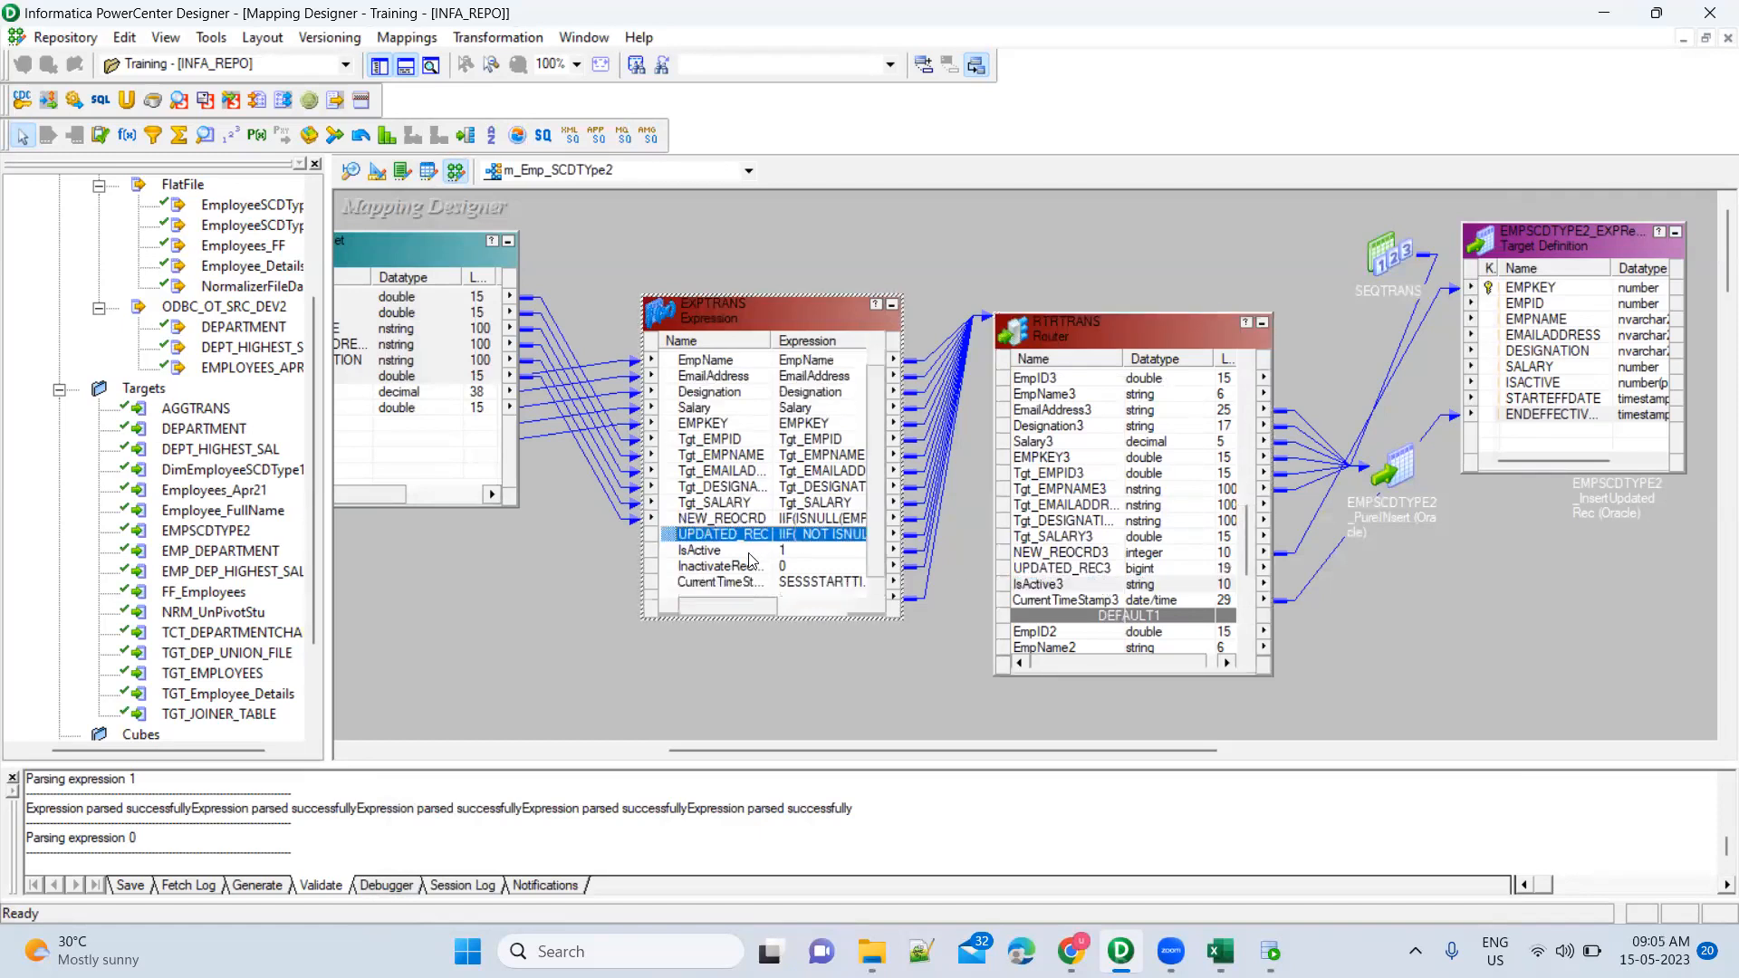
{"action": "left_click", "coordinate": [1110, 427]}
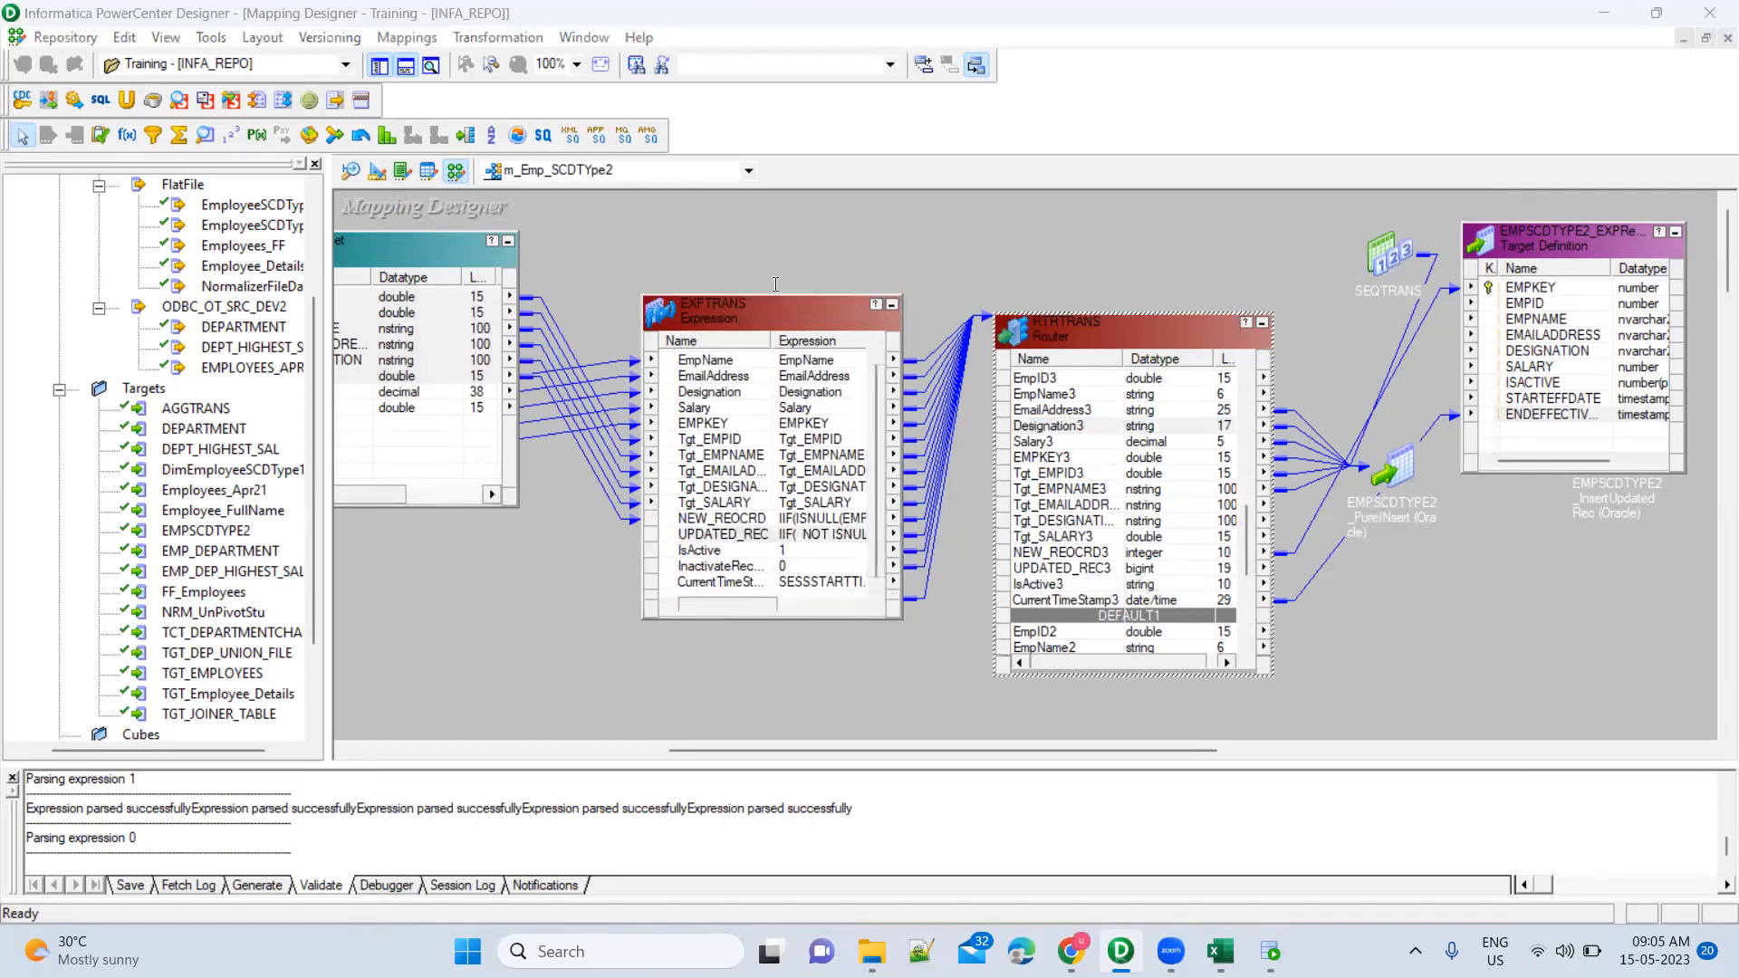
{"action": "double_click", "coordinate": [1109, 345]}
{"action": "left_click", "coordinate": [545, 177]}
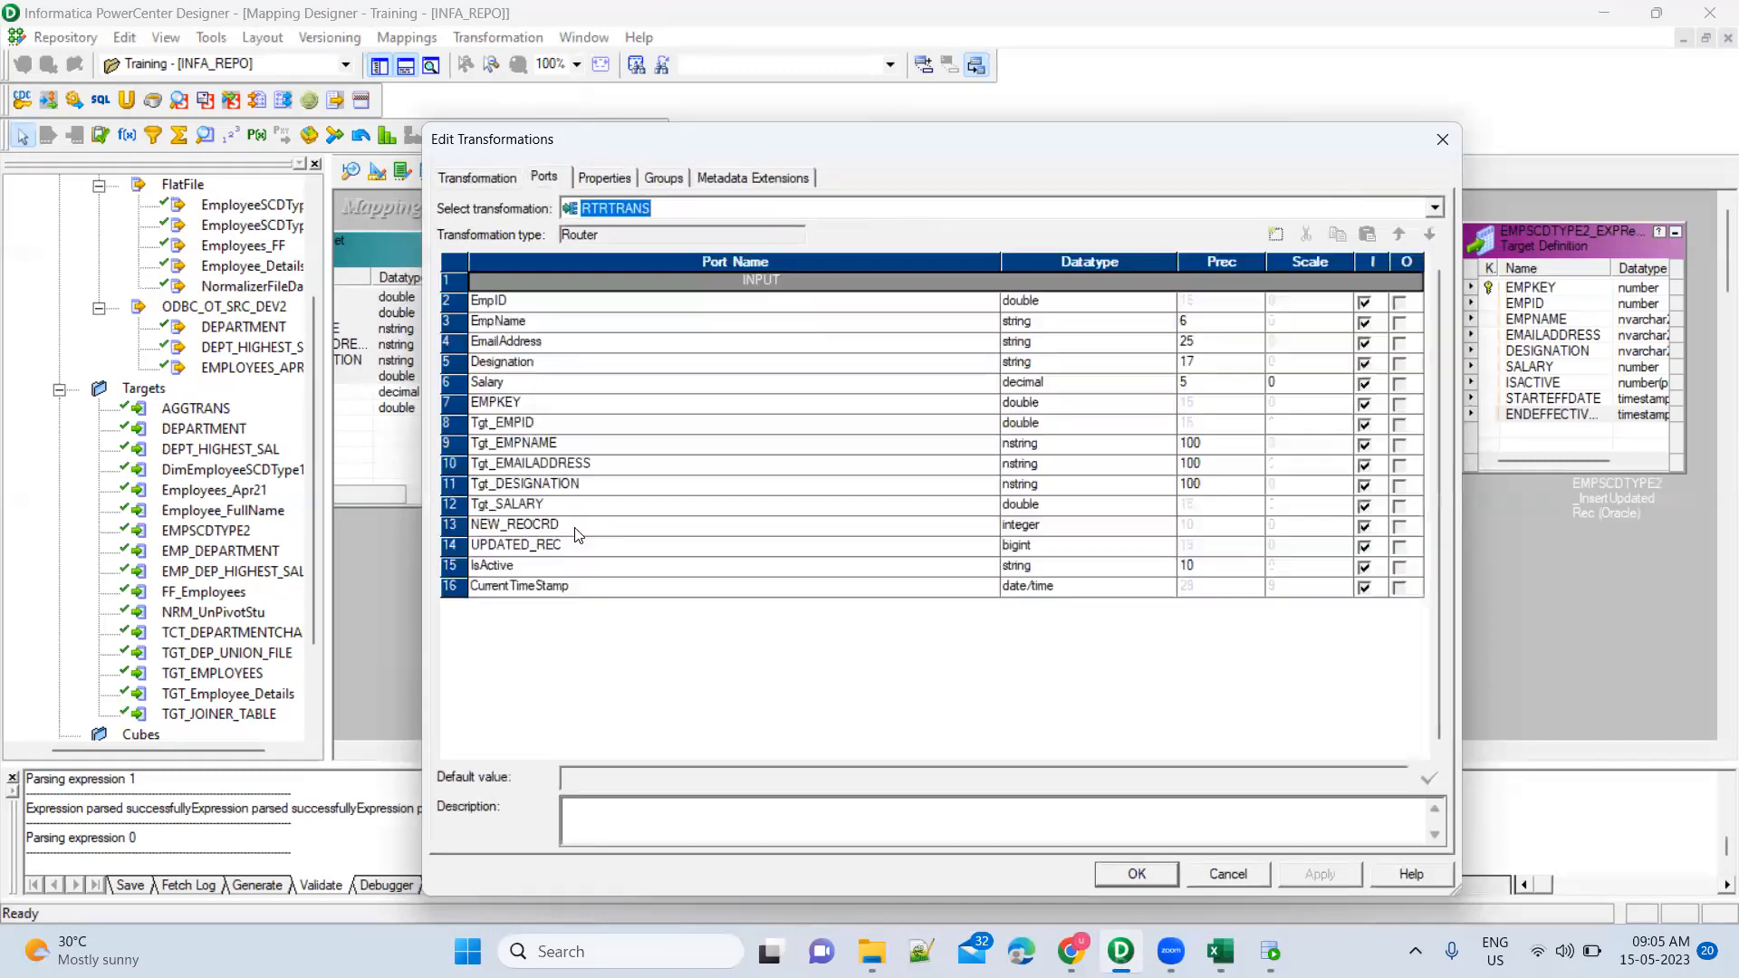
{"action": "left_click", "coordinate": [598, 588]}
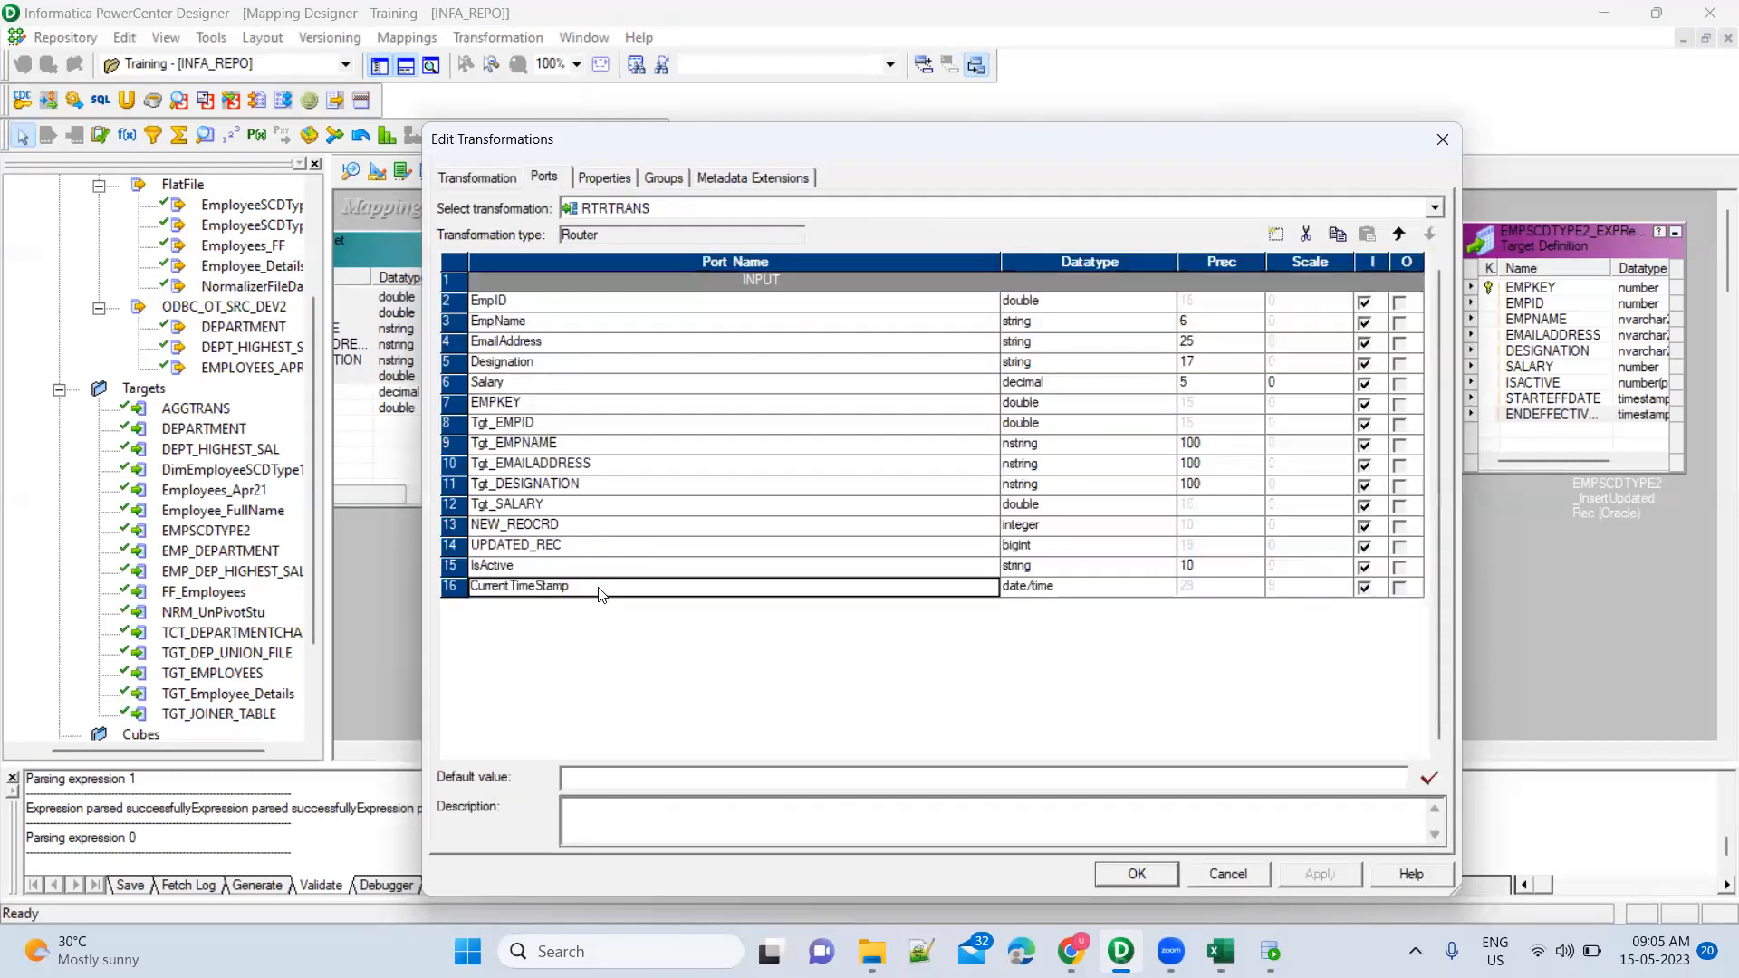
{"action": "left_click", "coordinate": [1274, 235]}
{"action": "type", "text": "I"}
Set the Inactive port's datatype to integer and apply the changes to the router
{"action": "key", "text": "Tab"}
{"action": "key", "text": "t"}
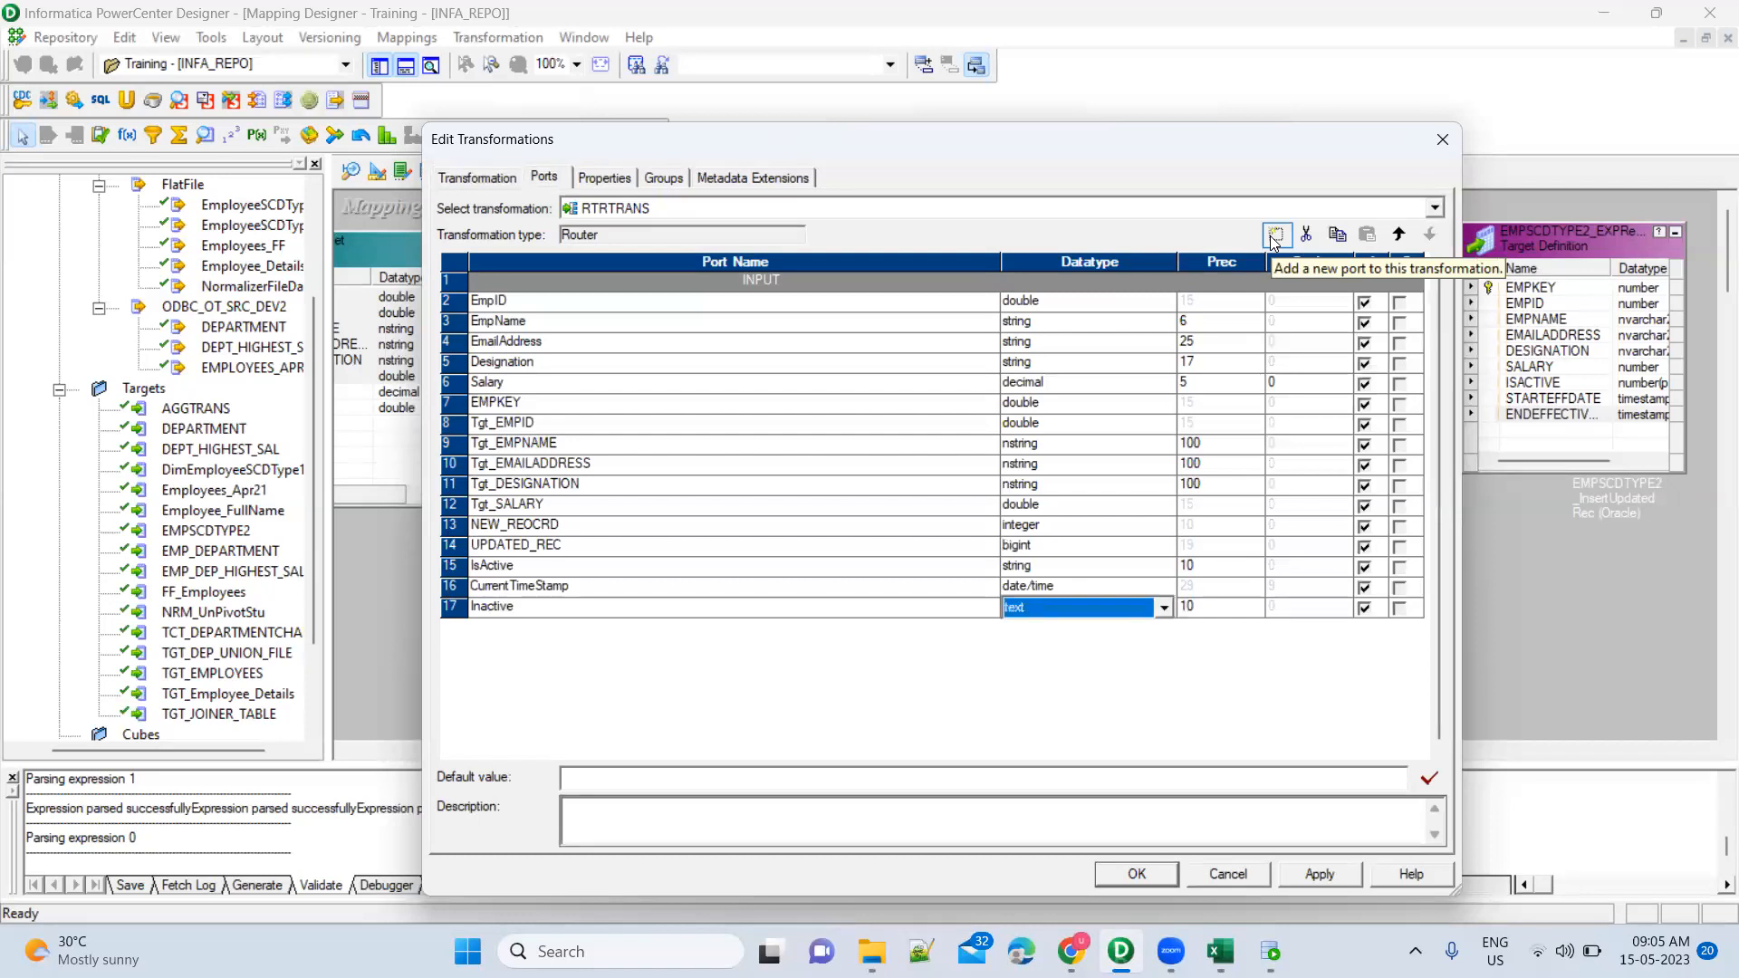
{"action": "key", "text": "n"}
{"action": "key", "text": "i"}
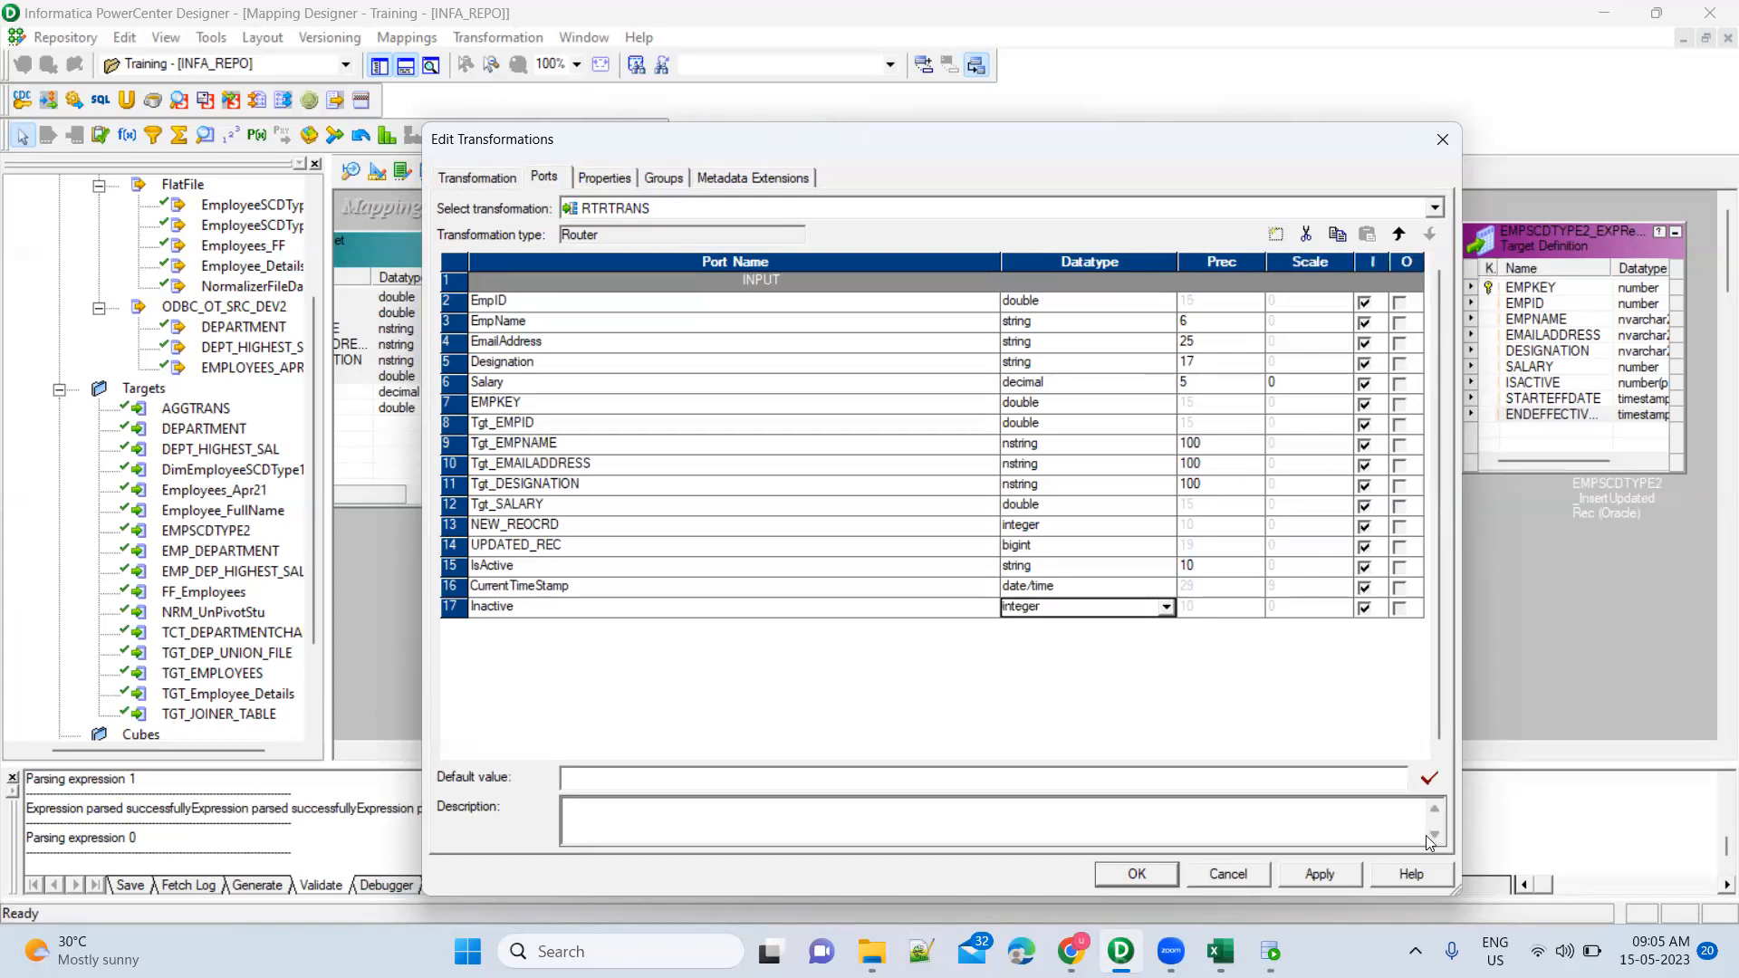
{"action": "left_click", "coordinate": [1332, 872]}
{"action": "left_click", "coordinate": [1137, 874]}
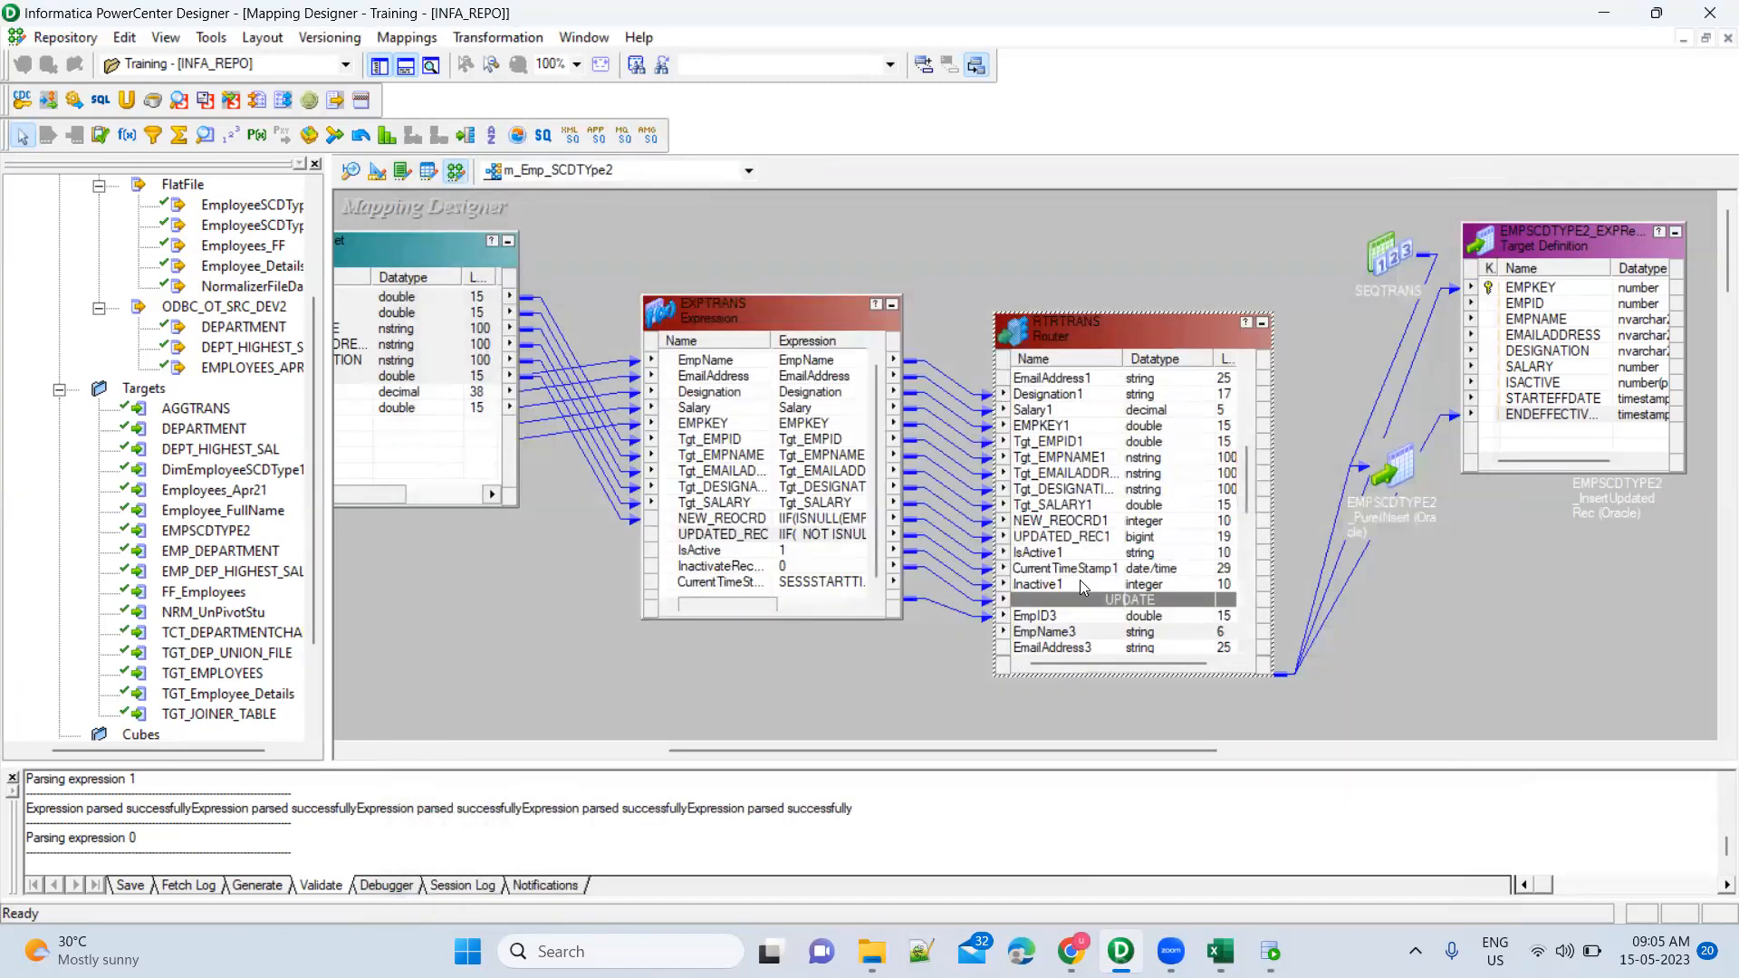
Link the expression's InactivateRec_IsActive port to the Inactive port in the router's INPUT group
{"action": "left_click", "coordinate": [1079, 582]}
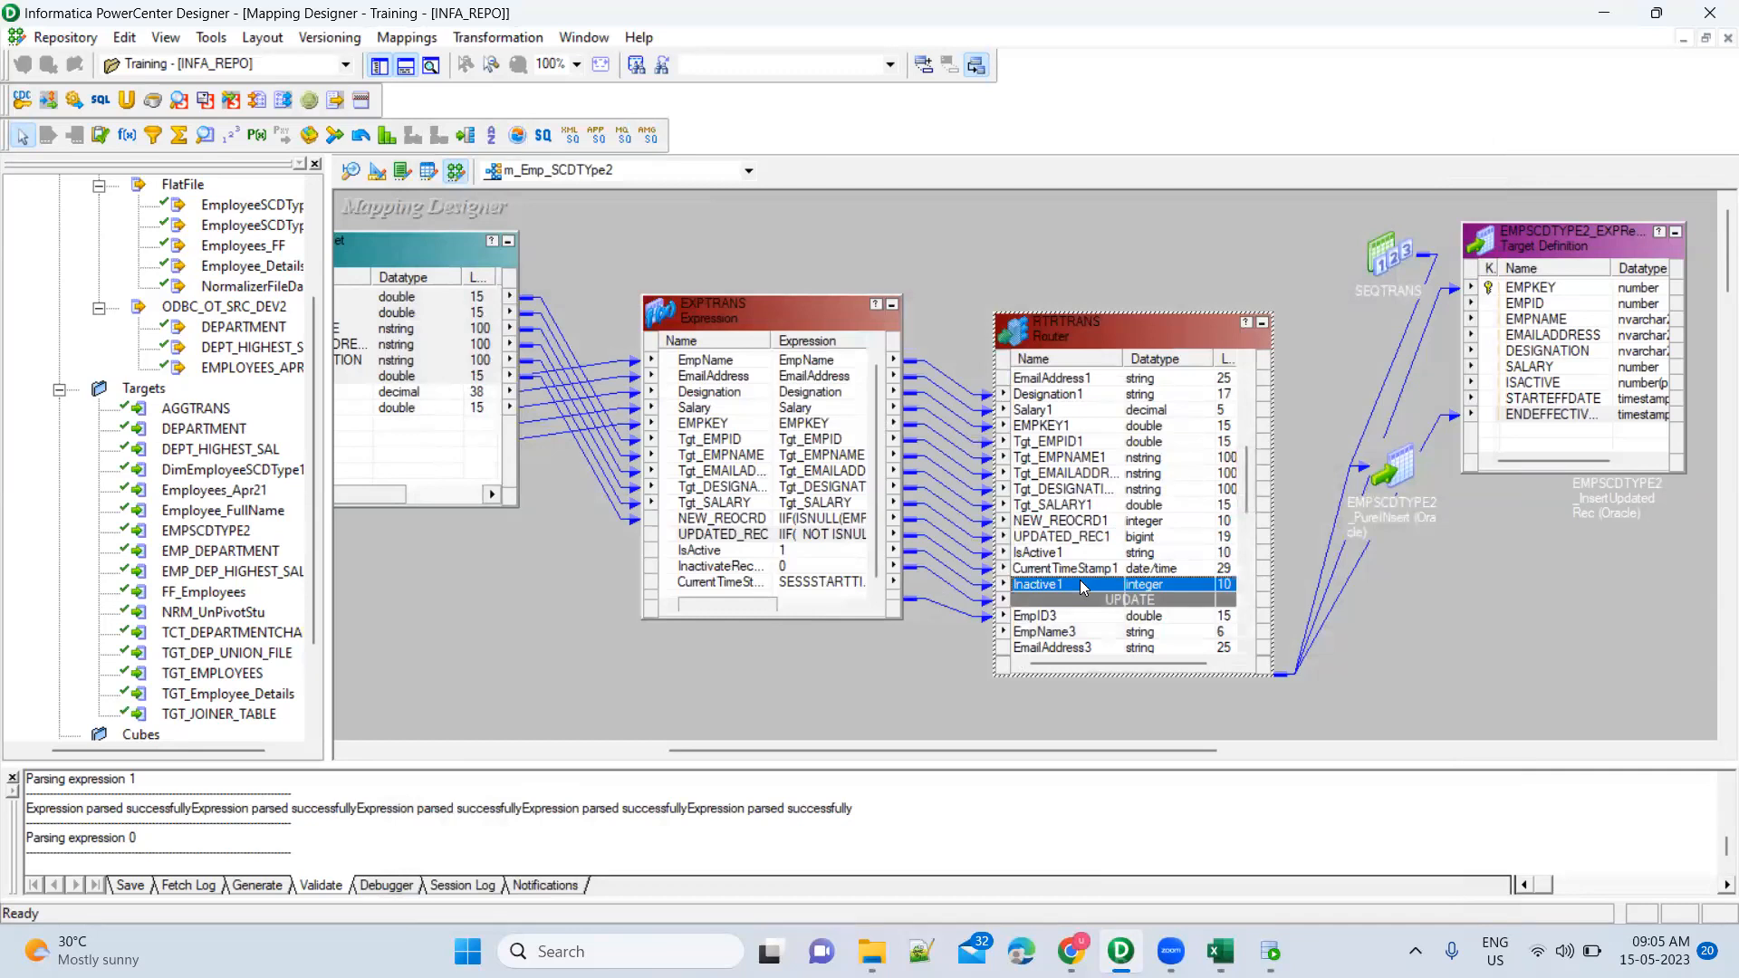
{"action": "left_click", "coordinate": [687, 567]}
{"action": "left_click_drag", "start_coordinate": [657, 575], "coordinate": [877, 681]}
{"action": "scroll", "coordinate": [1154, 477], "scroll_direction": "up", "scroll_amount": 6}
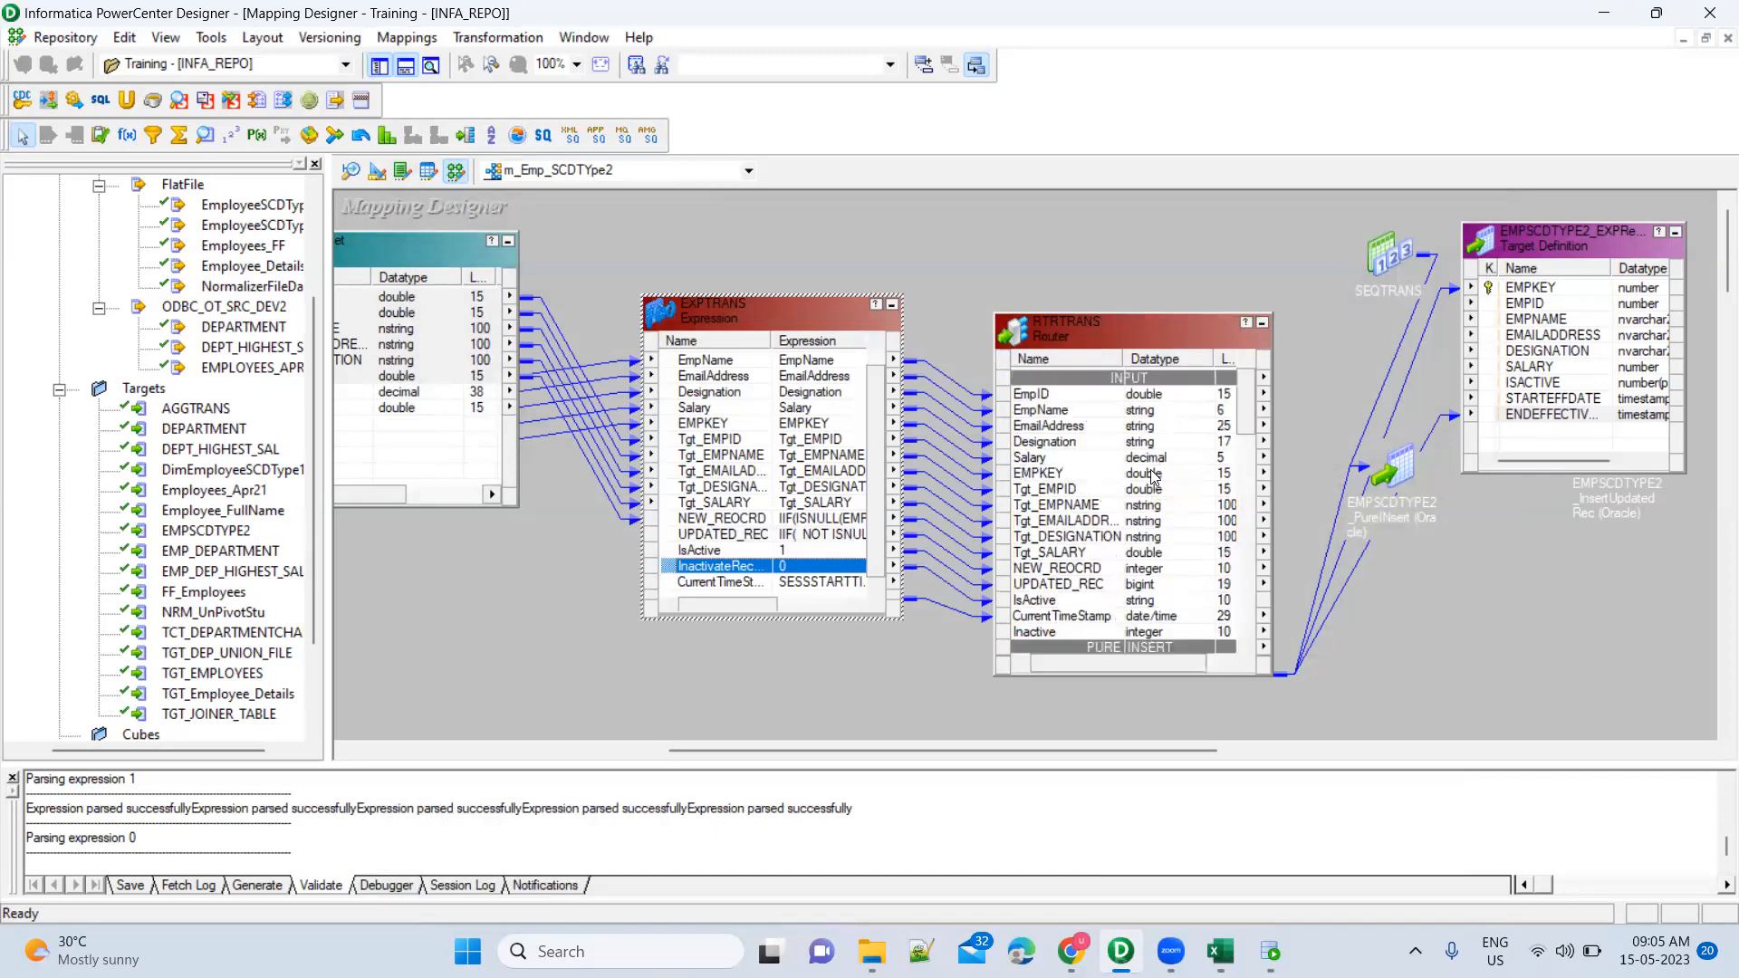
{"action": "left_click", "coordinate": [1117, 444]}
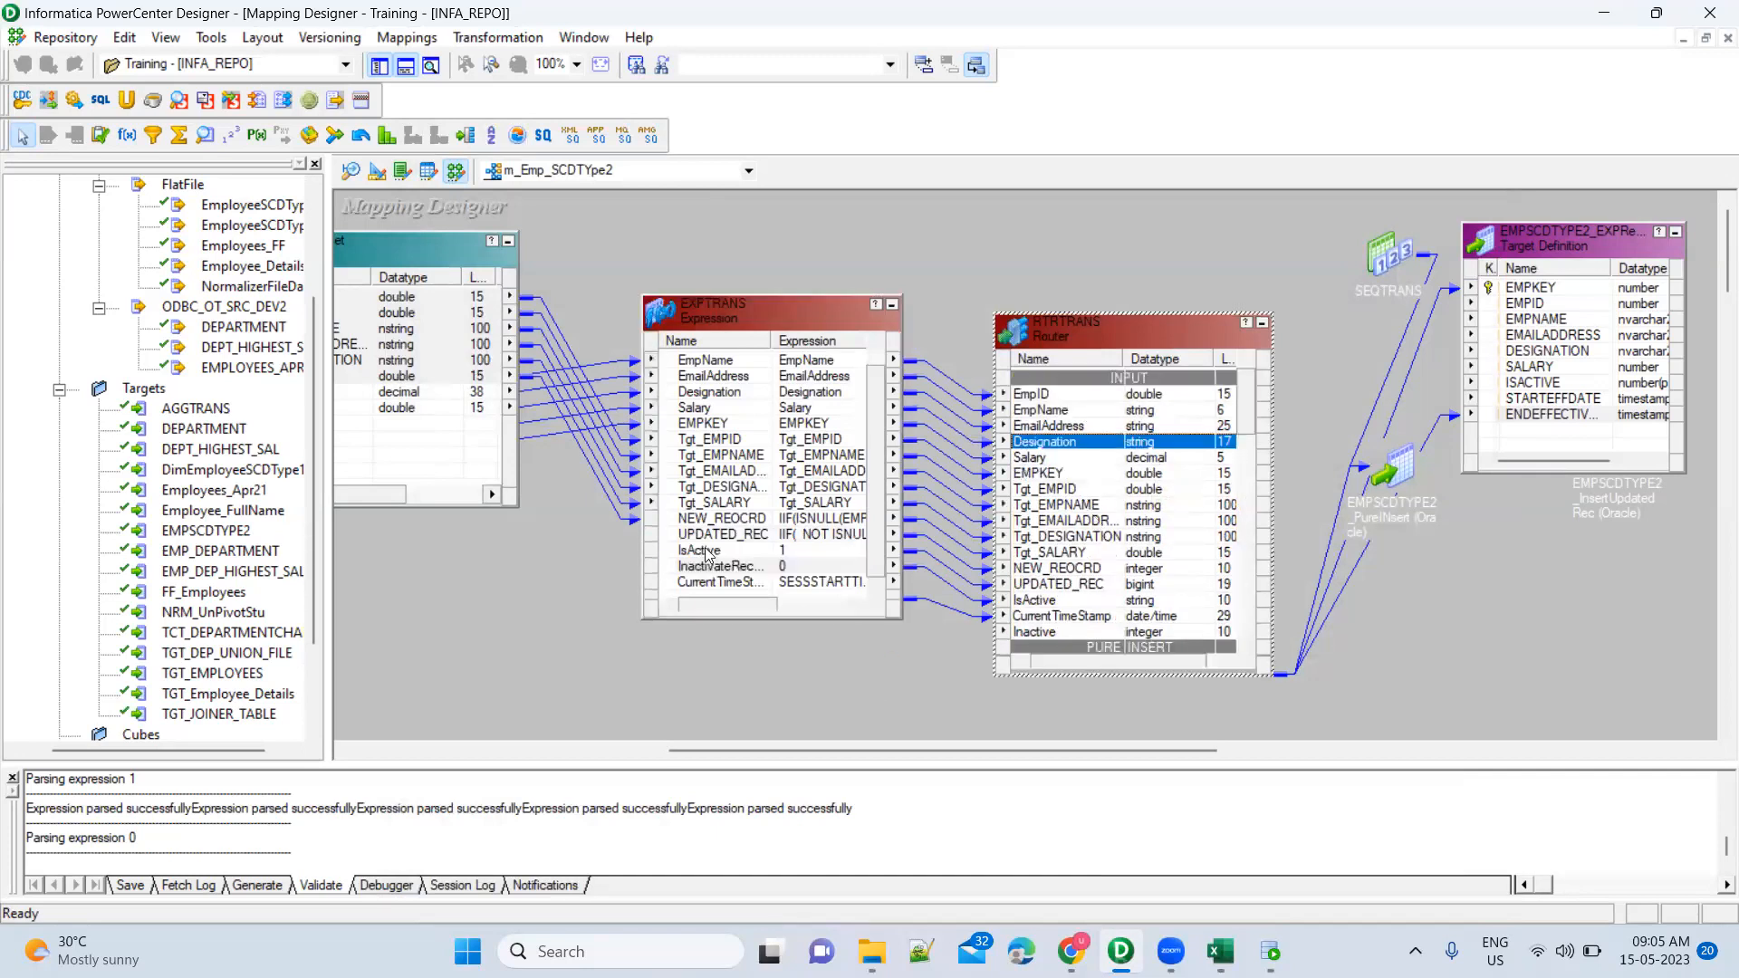
{"action": "left_click_drag", "start_coordinate": [690, 571], "coordinate": [785, 589]}
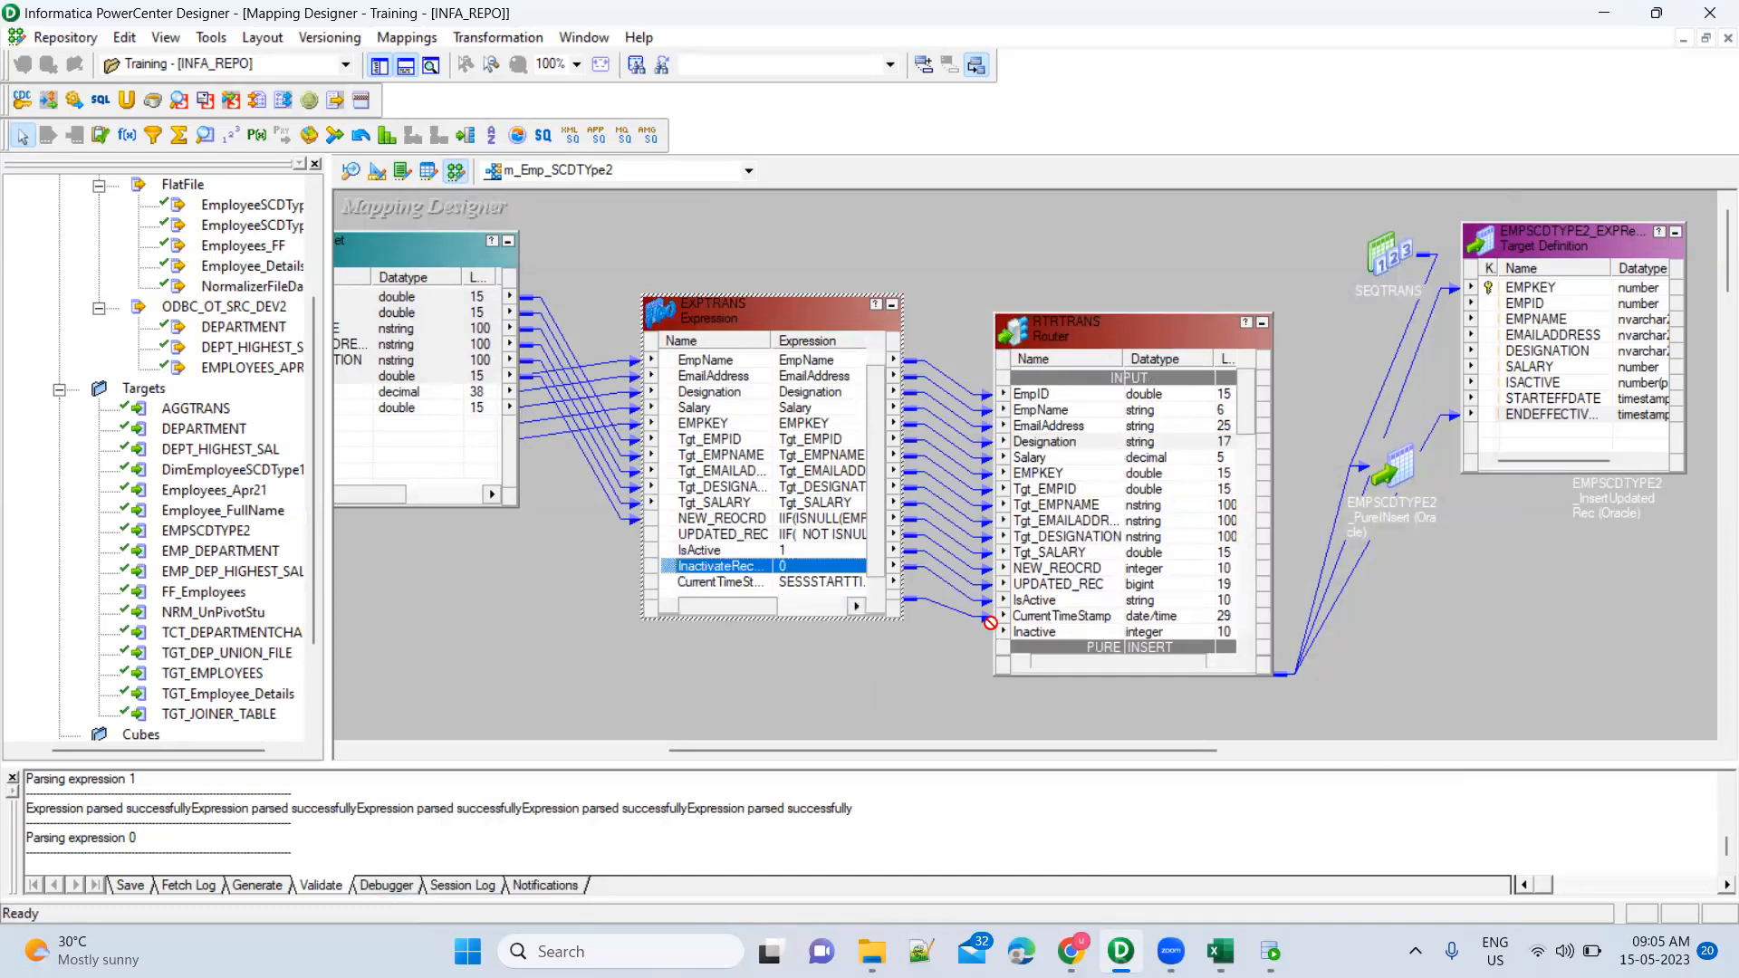
Link the UPDATE group's Inactive3 port to the ISACTIVE column of the EXPRecord target
{"action": "left_click", "coordinate": [1103, 580]}
{"action": "scroll", "coordinate": [1103, 557], "scroll_direction": "down", "scroll_amount": 10}
{"action": "scroll", "coordinate": [1105, 532], "scroll_direction": "up", "scroll_amount": 1}
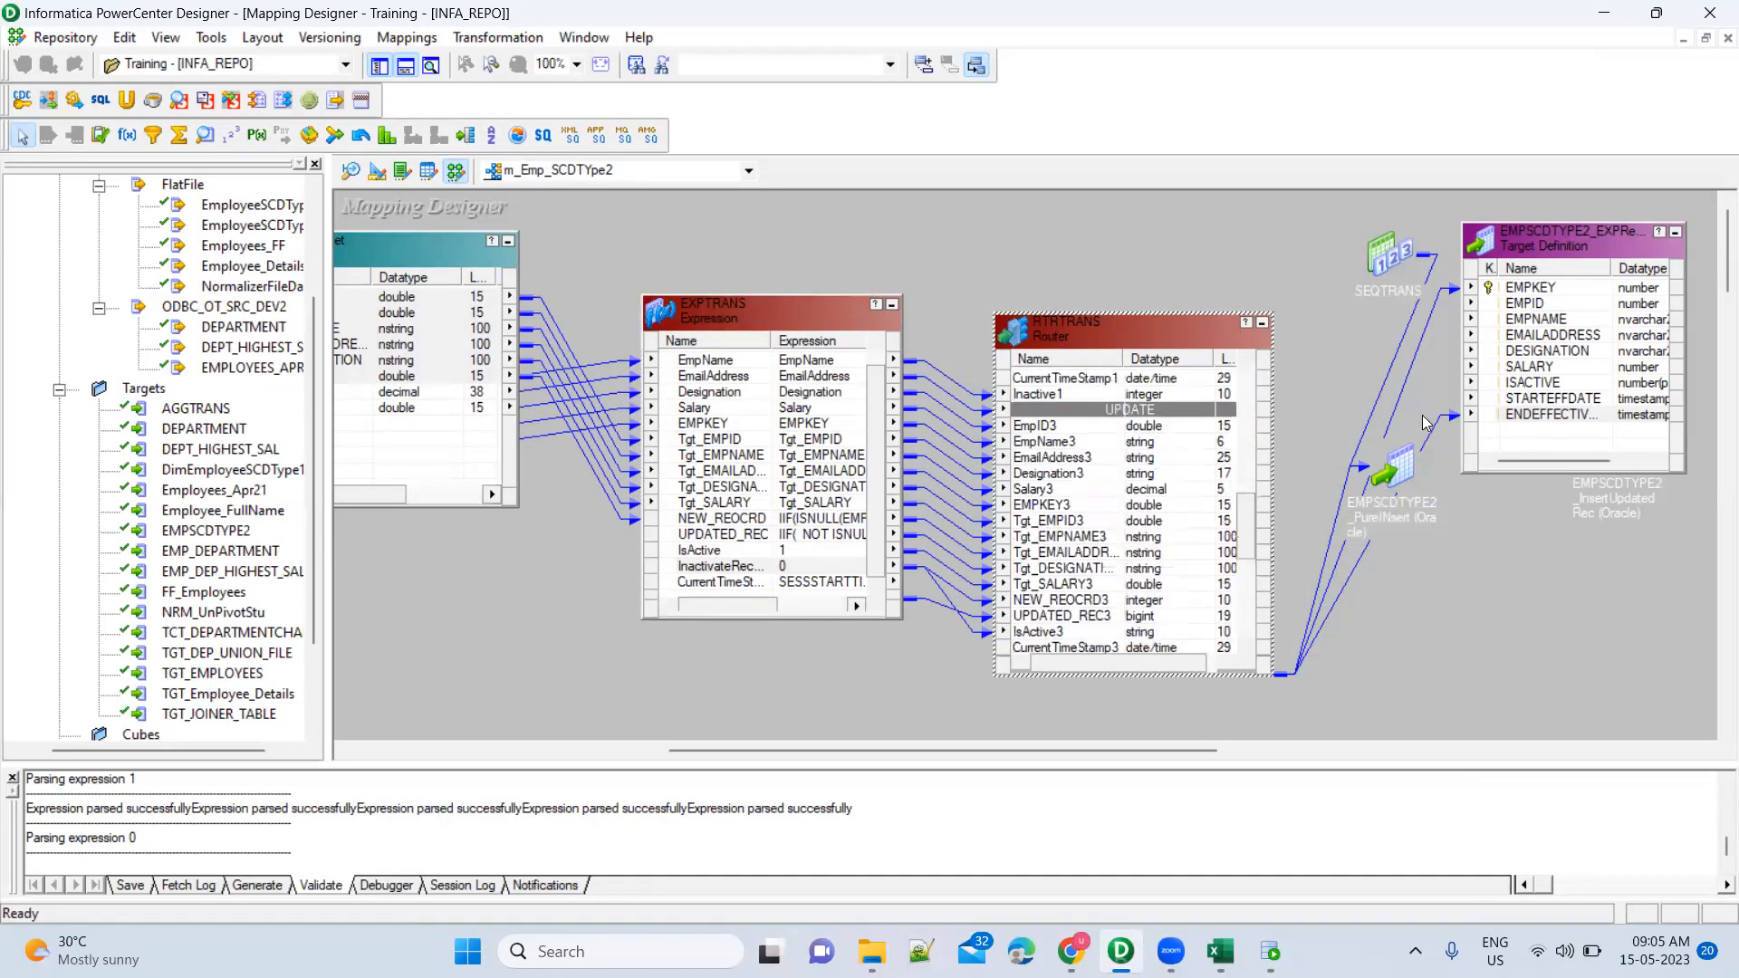
{"action": "left_click", "coordinate": [1551, 383]}
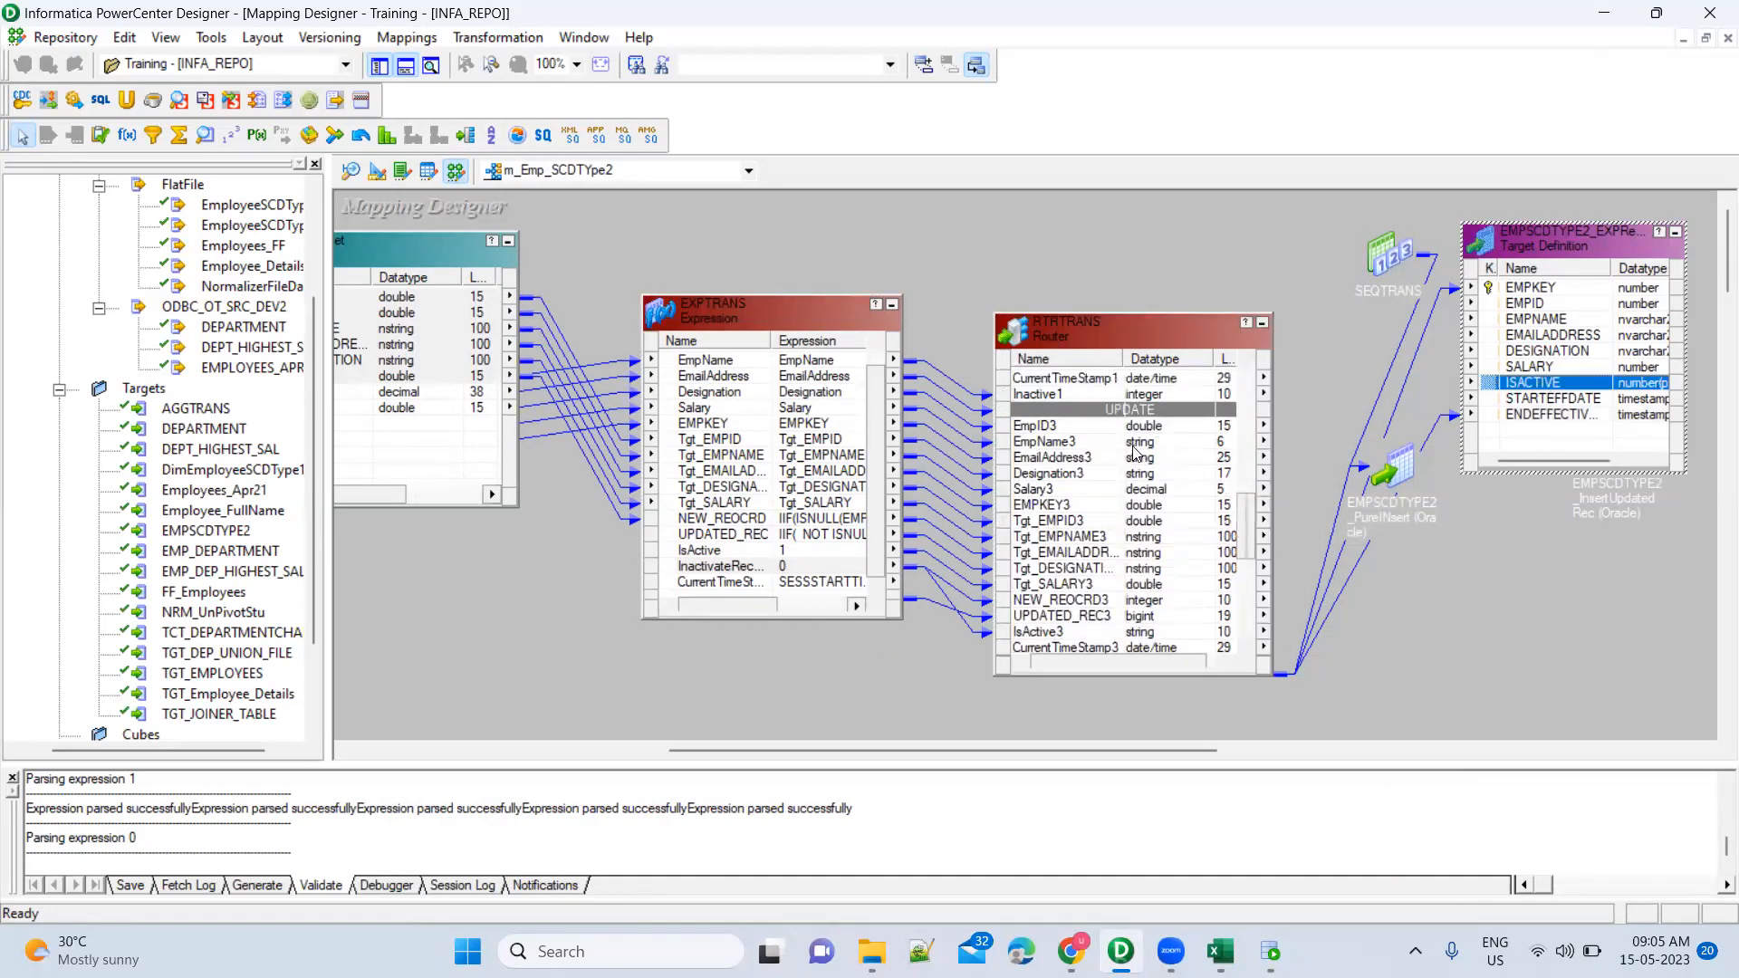
{"action": "left_click", "coordinate": [1083, 593]}
{"action": "scroll", "coordinate": [1087, 589], "scroll_direction": "down", "scroll_amount": 3}
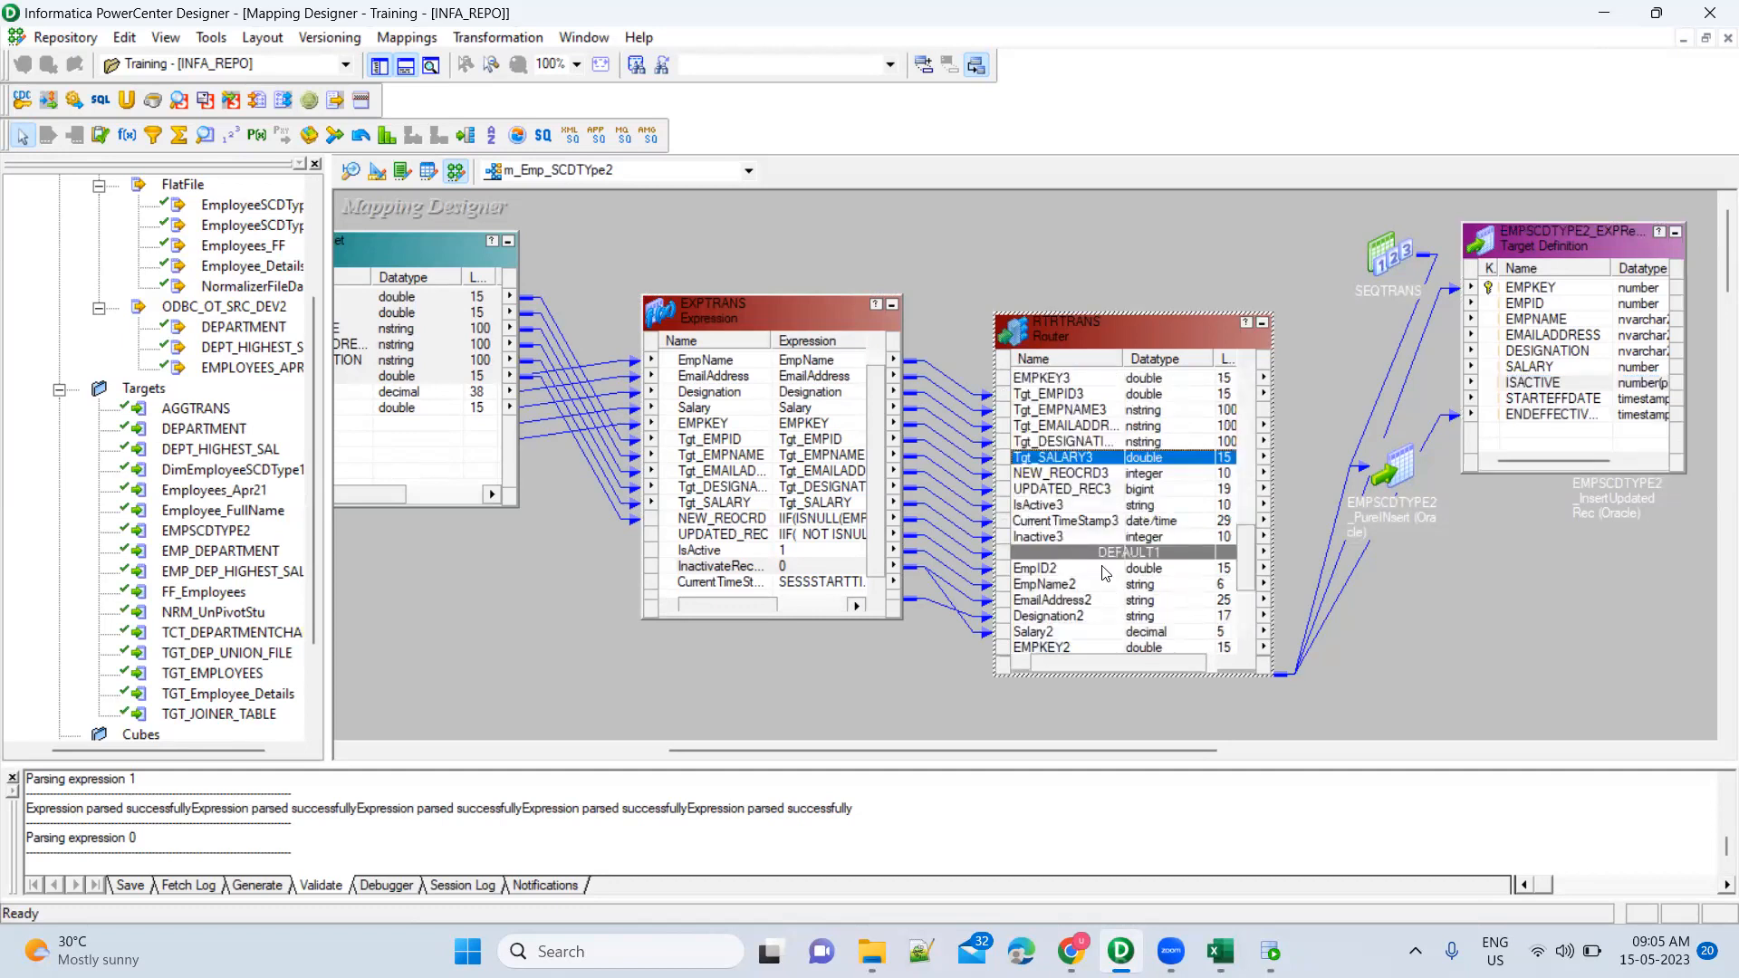
{"action": "left_click", "coordinate": [1074, 539]}
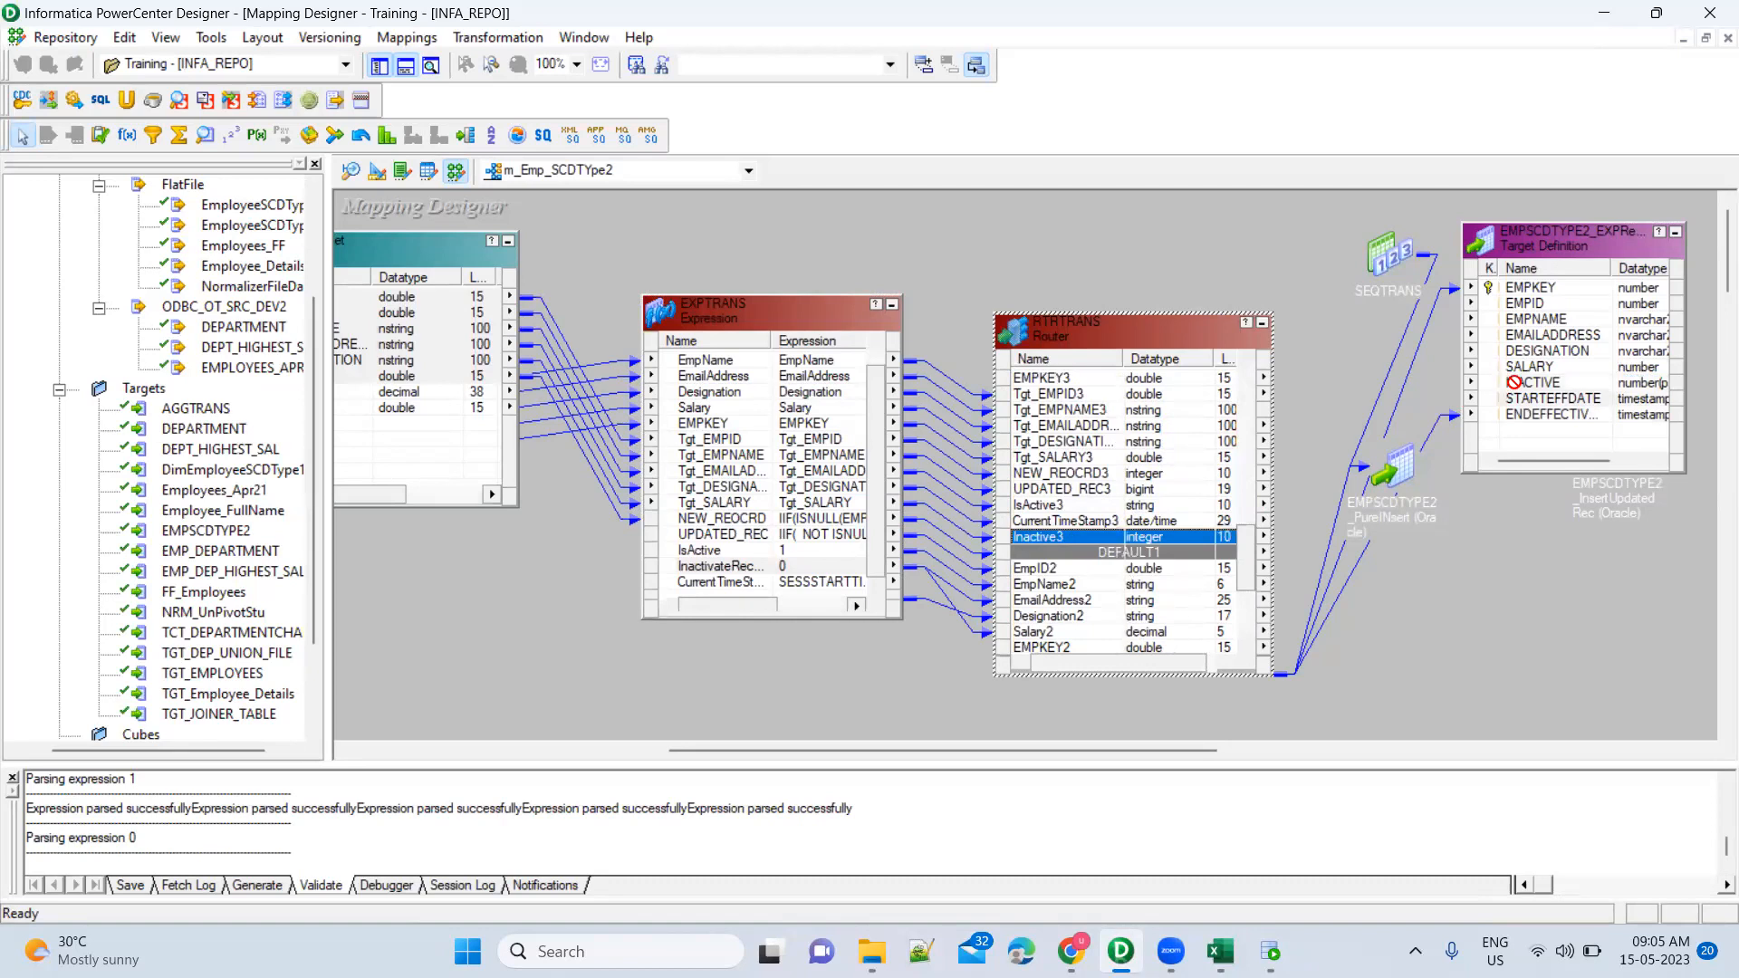
{"action": "left_click_drag", "start_coordinate": [1533, 392], "coordinate": [1533, 392]}
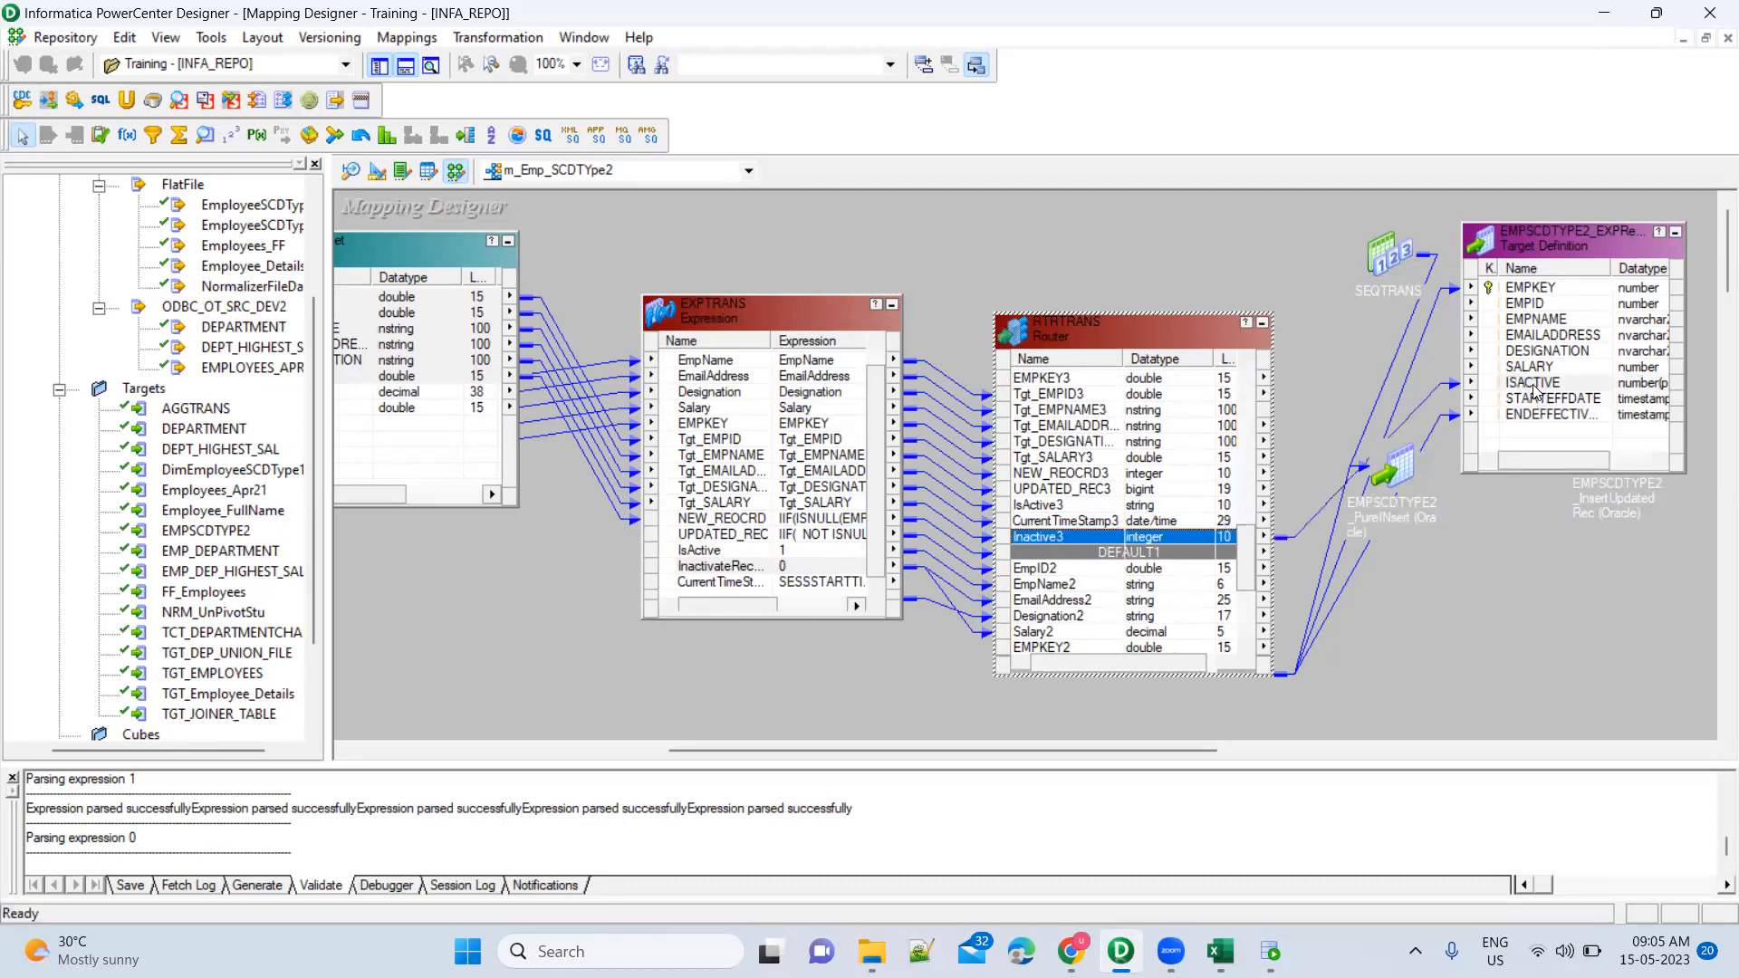
Collapse the EXPRecord target to an icon and restore the EMPSCDTYPE2_InsertUpdatedRec target to show its columns
{"action": "left_click", "coordinate": [1675, 232]}
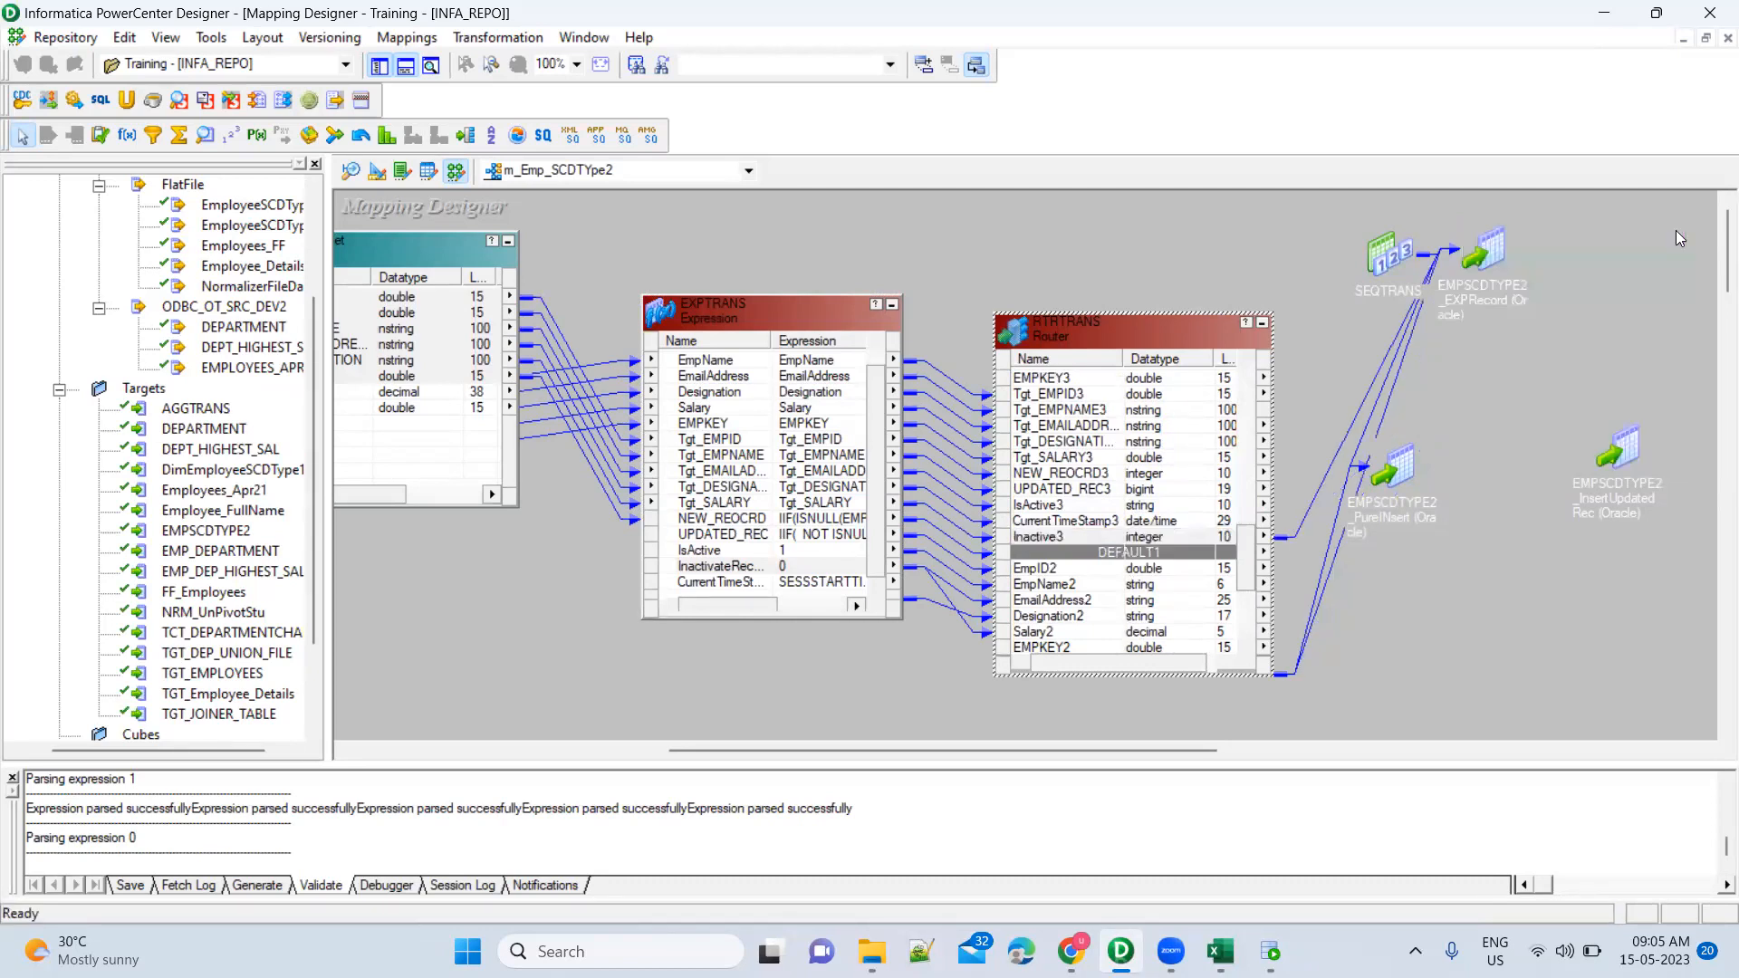
{"action": "double_click", "coordinate": [1627, 464]}
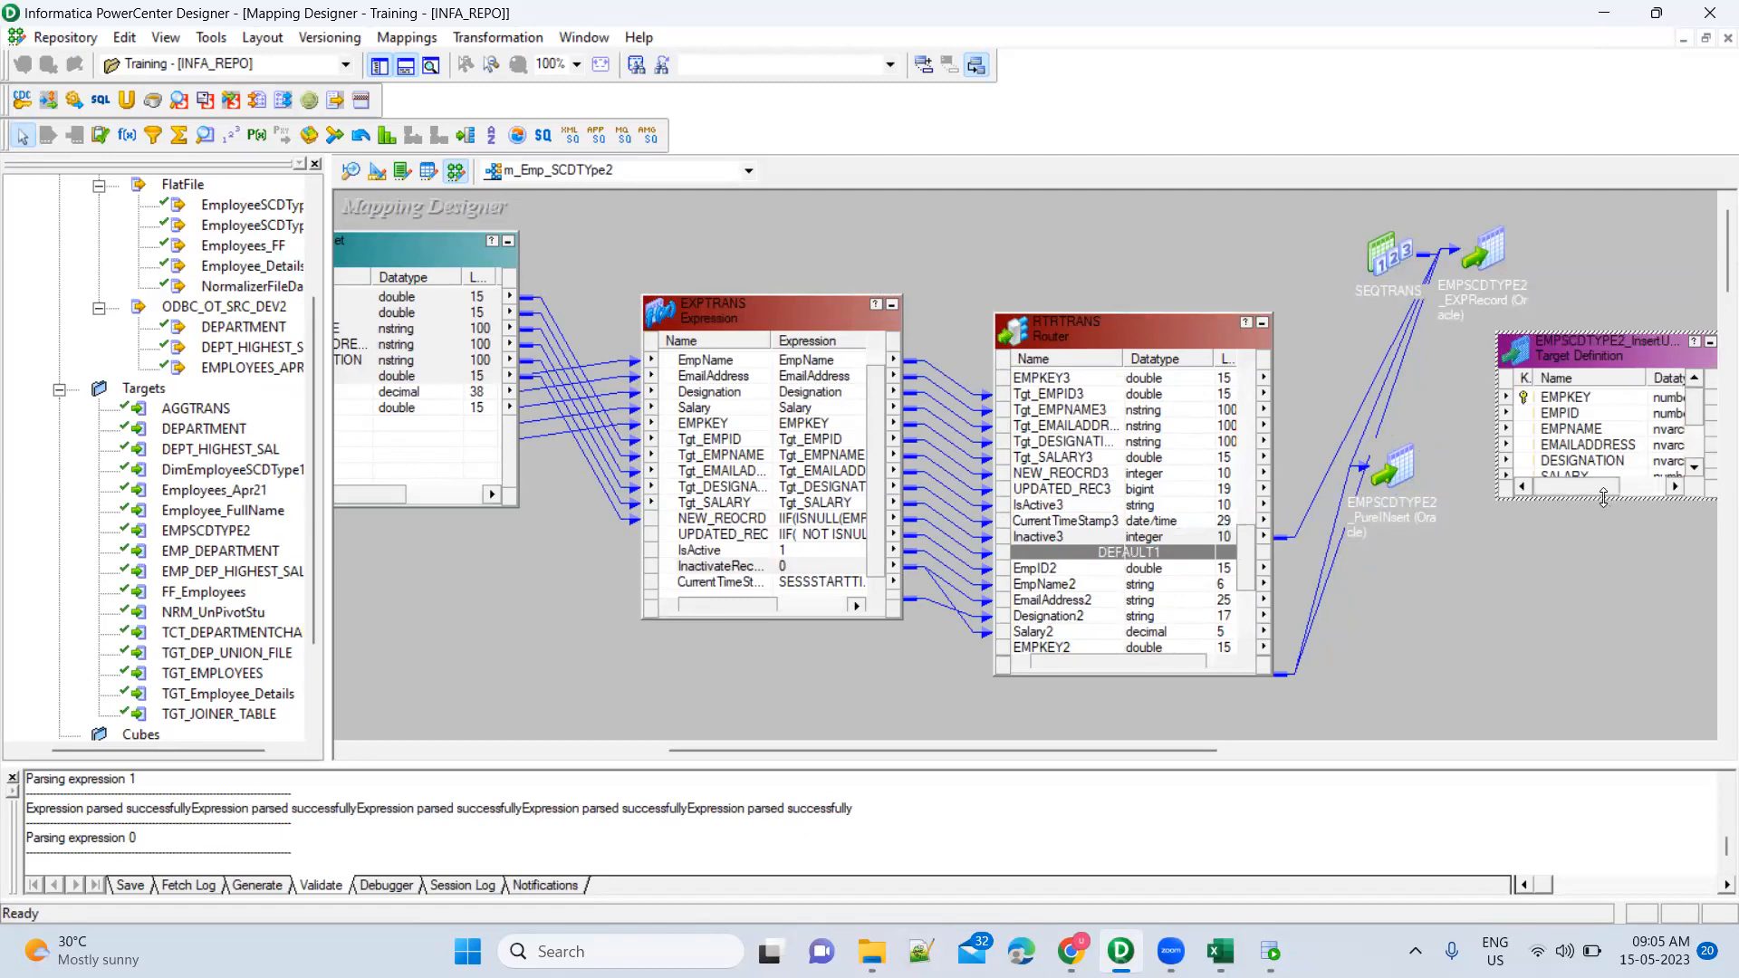
Enlarge the EMPSCDTYPE2_InsertUpdatedRec target, restore the SEQTRANS sequence generator and link its NEXTVAL port to the target's EMPKEY column
{"action": "left_click_drag", "start_coordinate": [1603, 497], "coordinate": [1603, 602]}
{"action": "left_click", "coordinate": [1137, 458]}
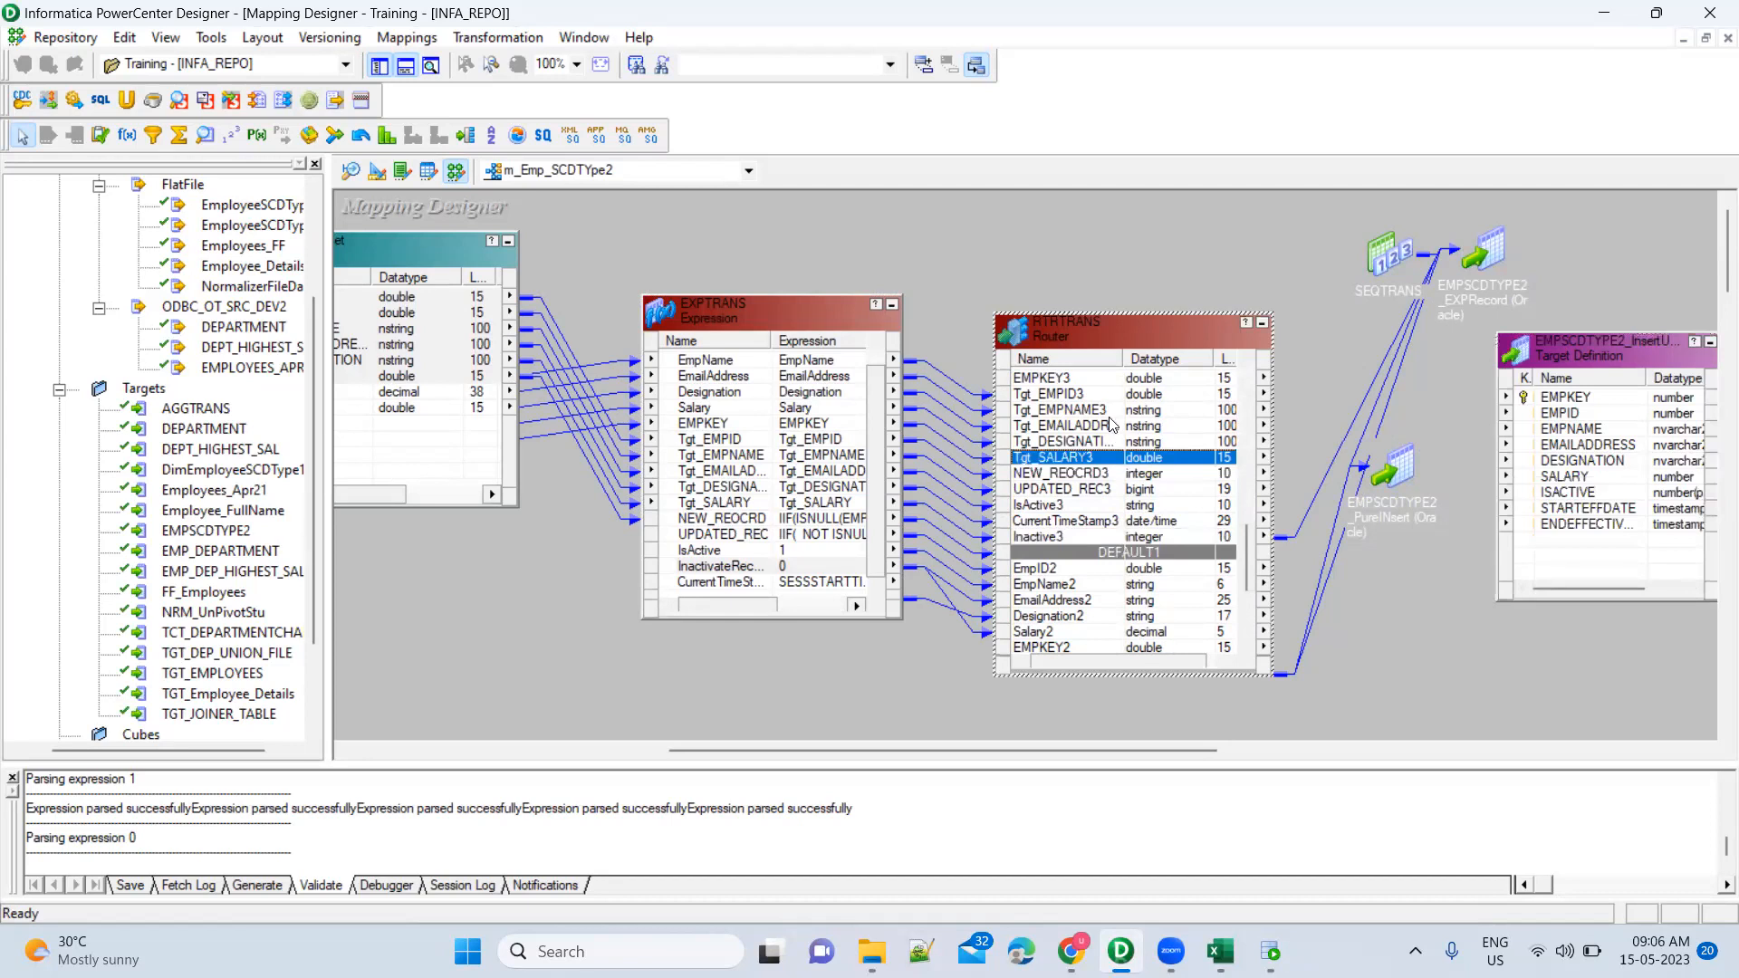
{"action": "scroll", "coordinate": [1111, 424], "scroll_direction": "up", "scroll_amount": 3}
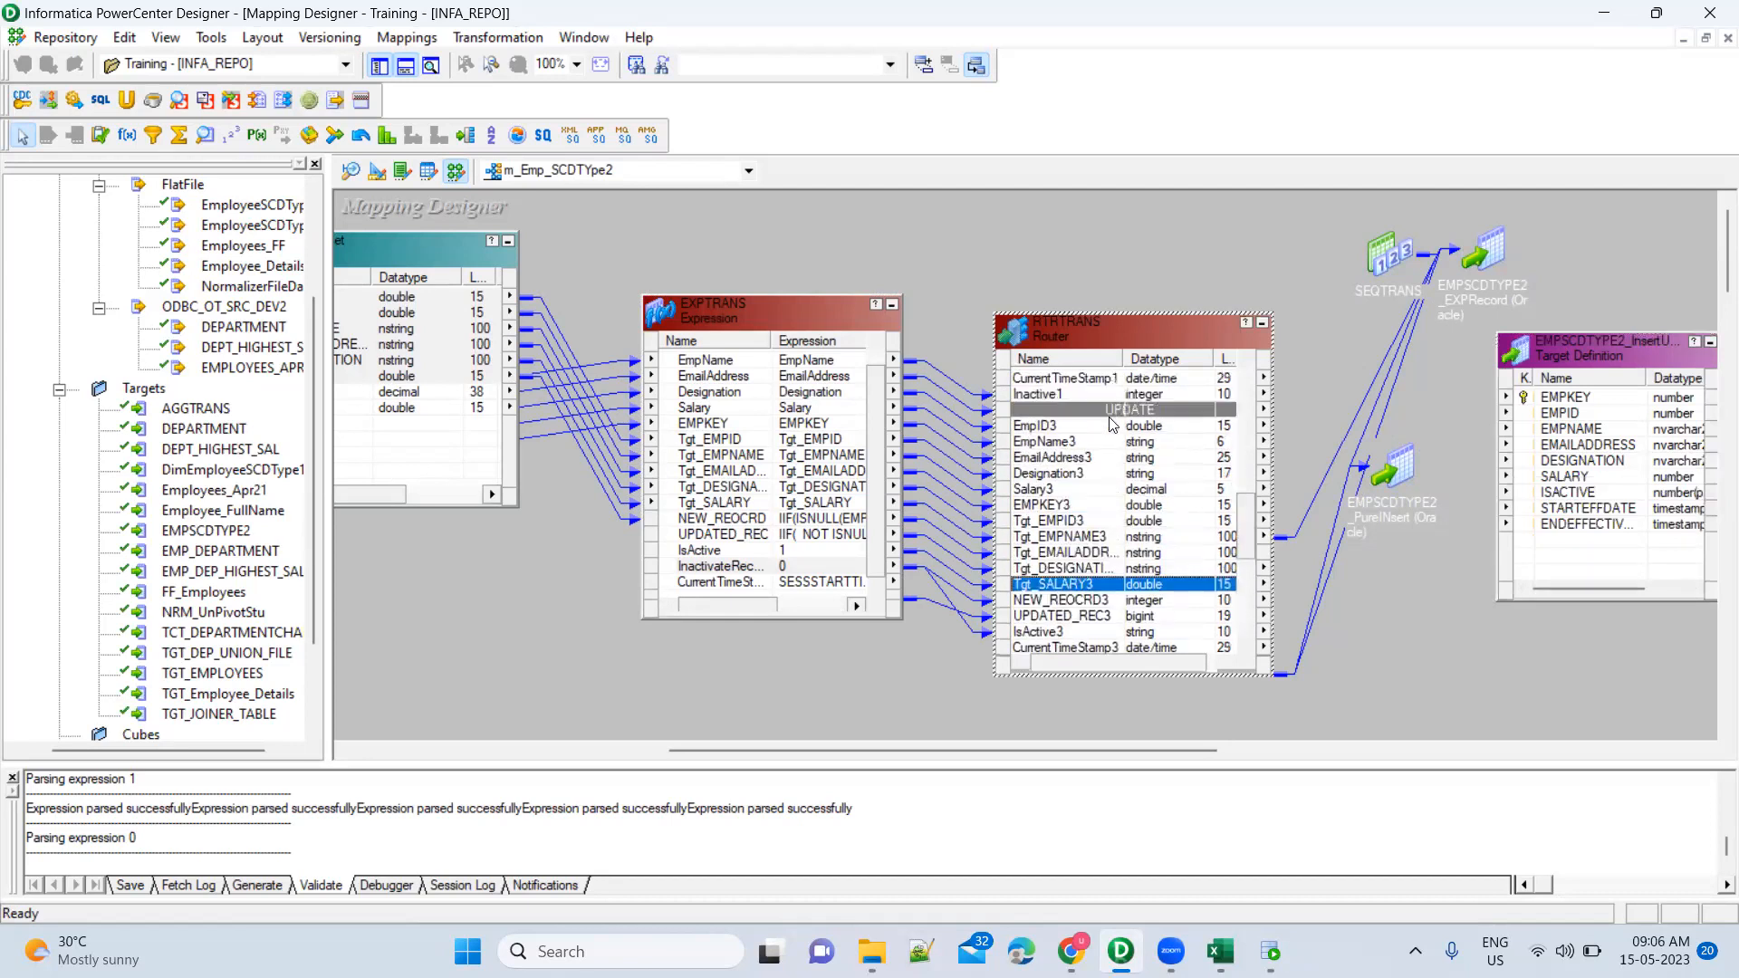
{"action": "double_click", "coordinate": [1390, 264]}
{"action": "left_click_drag", "start_coordinate": [1279, 215], "coordinate": [1589, 408]}
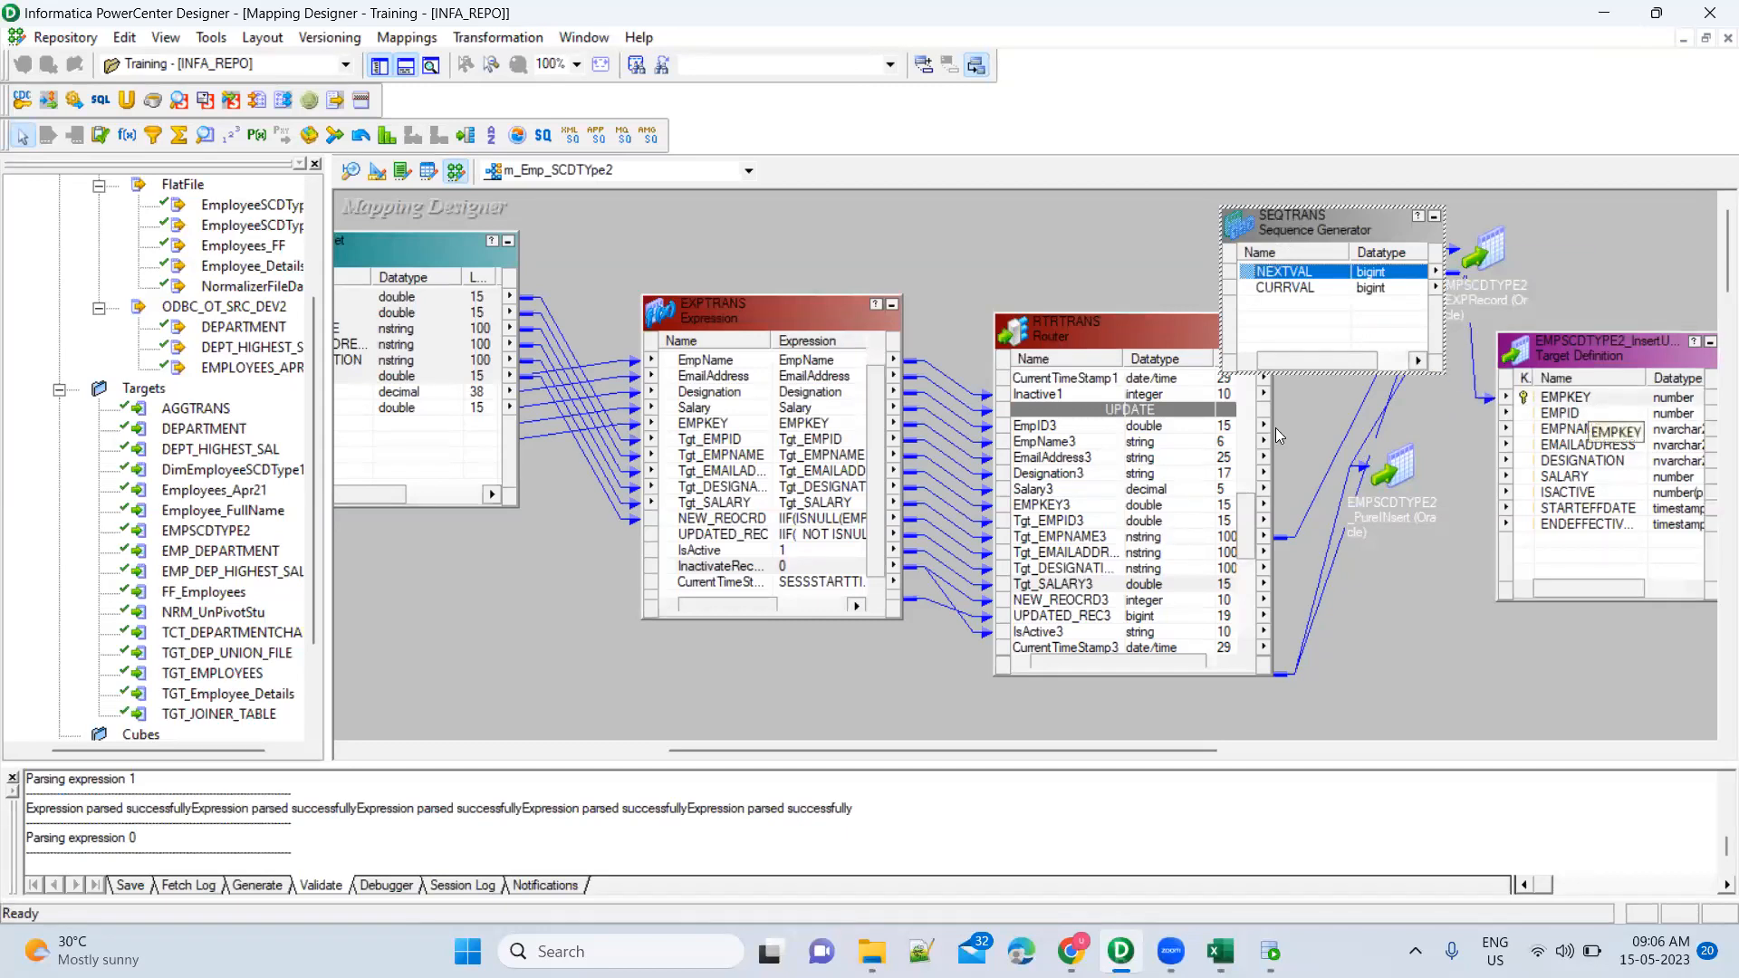
Link the router's UPDATE group ports EmpID3 through Salary3 to the EMPID through SALARY columns of the EMPSCDTYPE2_InsertUpdatedRec target
{"action": "left_click", "coordinate": [1060, 430]}
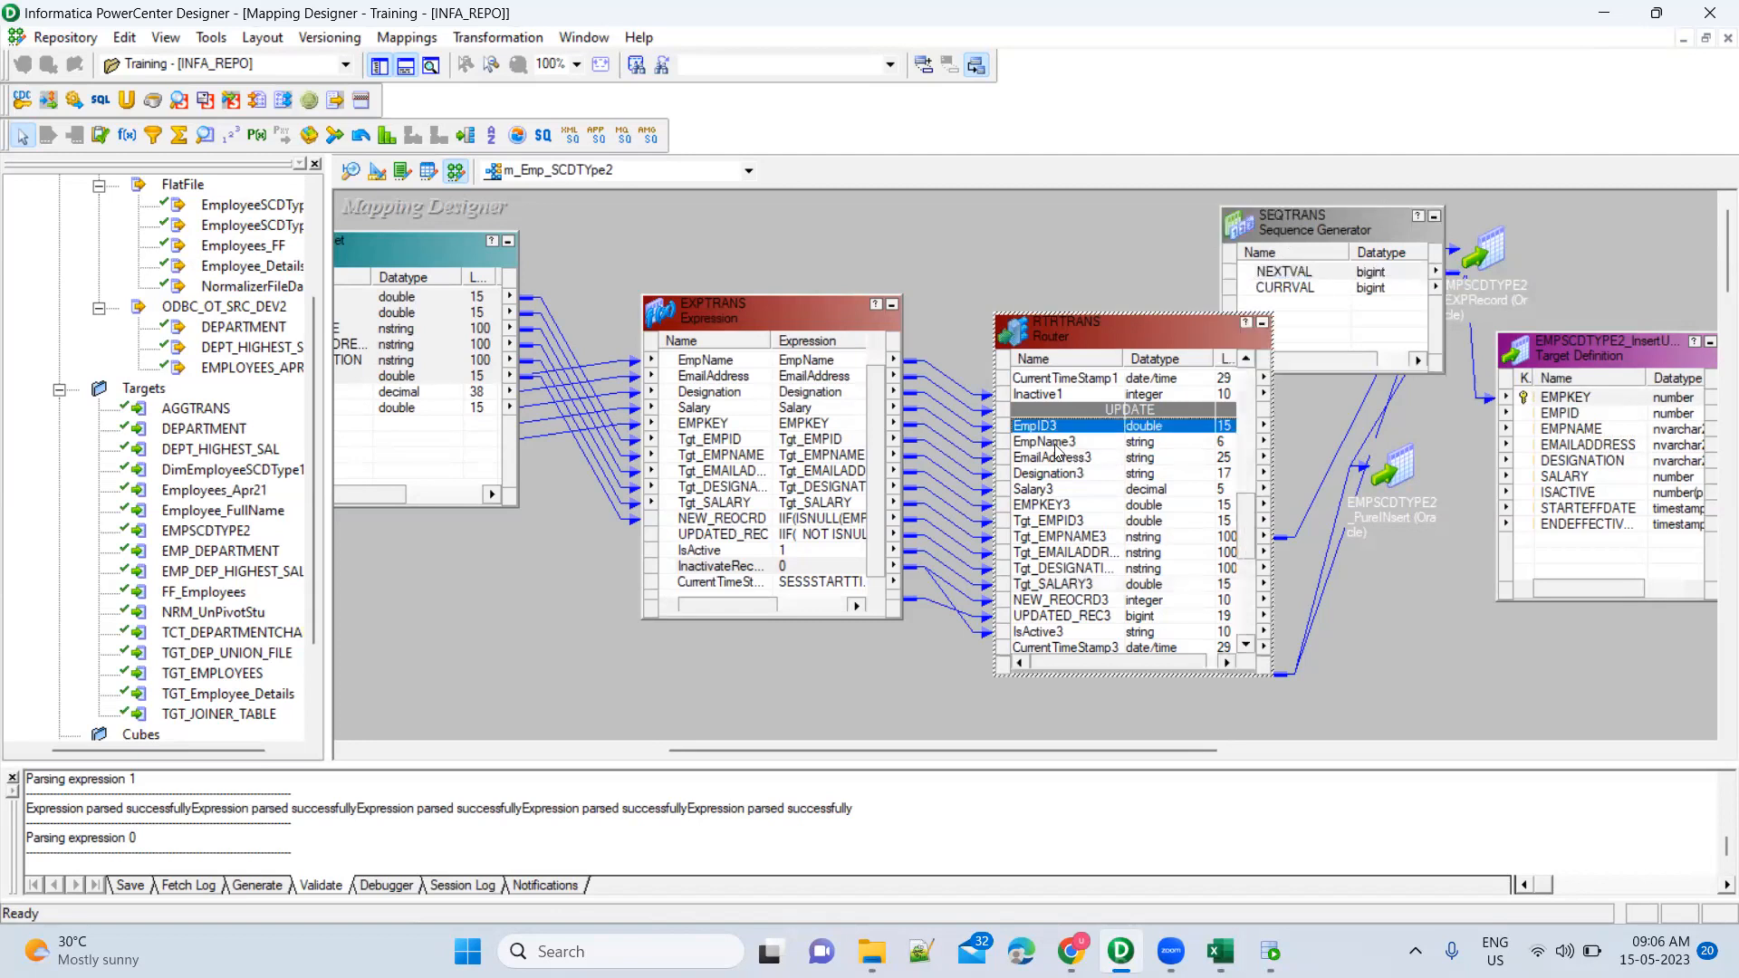
{"action": "scroll", "coordinate": [1068, 483], "scroll_direction": "up", "scroll_amount": 4}
{"action": "scroll", "coordinate": [1067, 482], "scroll_direction": "up", "scroll_amount": 1}
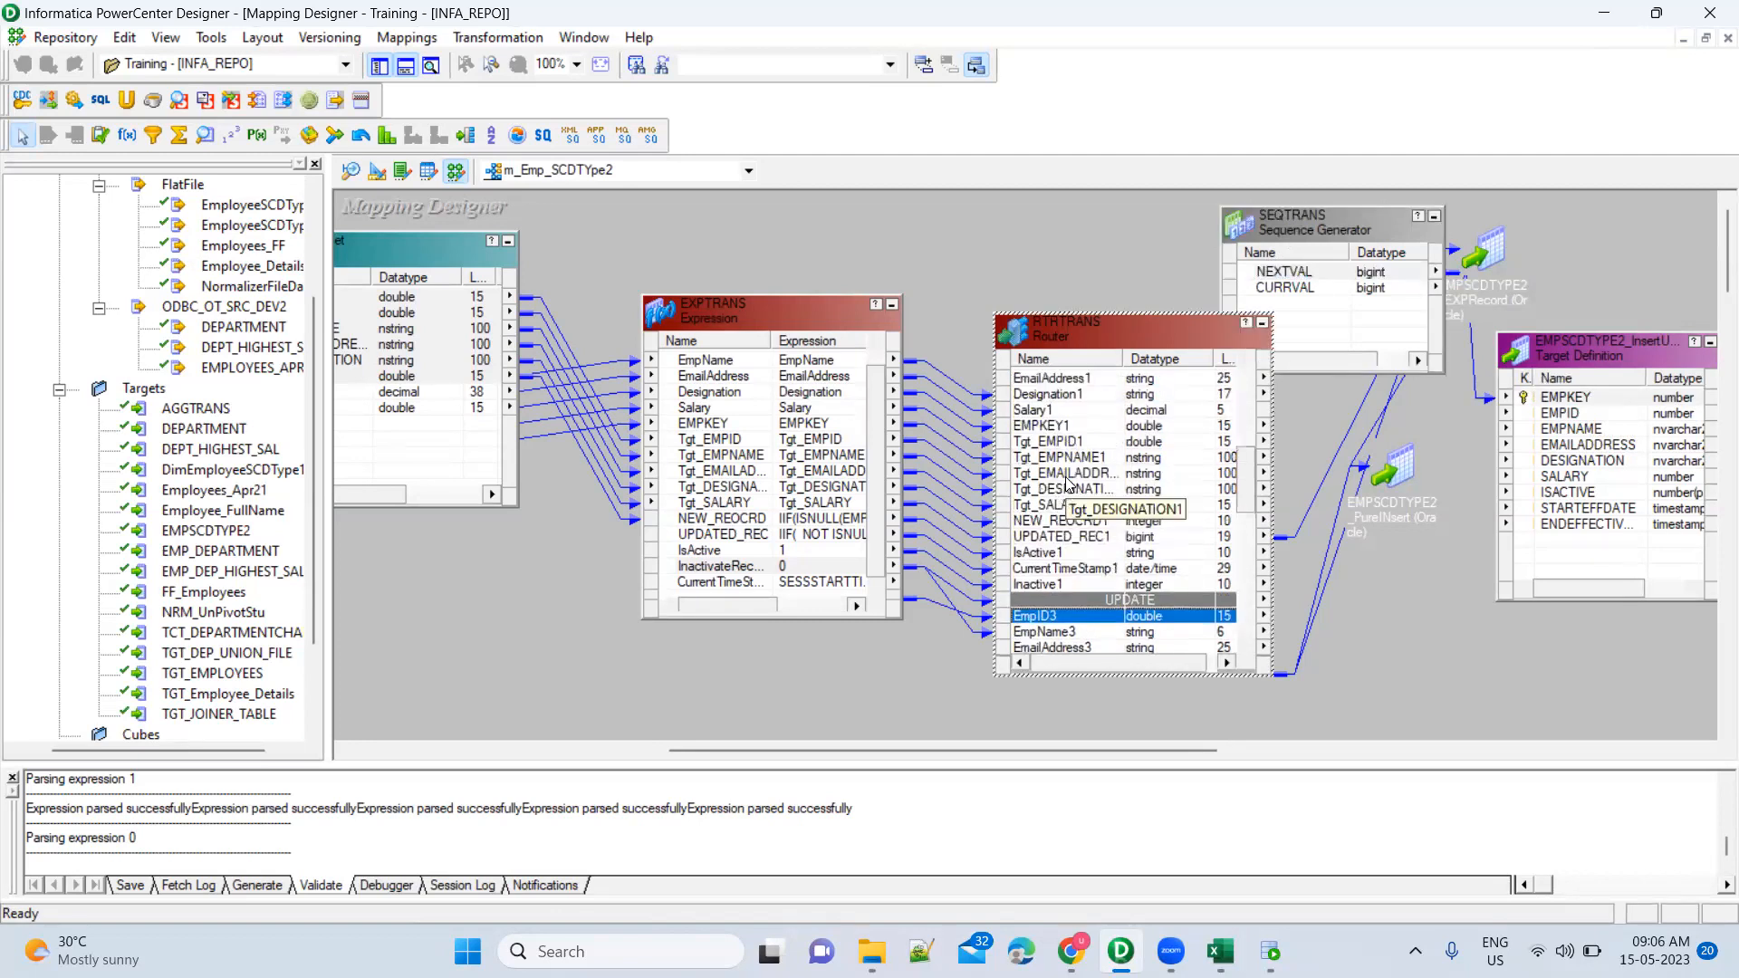
{"action": "scroll", "coordinate": [1068, 484], "scroll_direction": "down", "scroll_amount": 5}
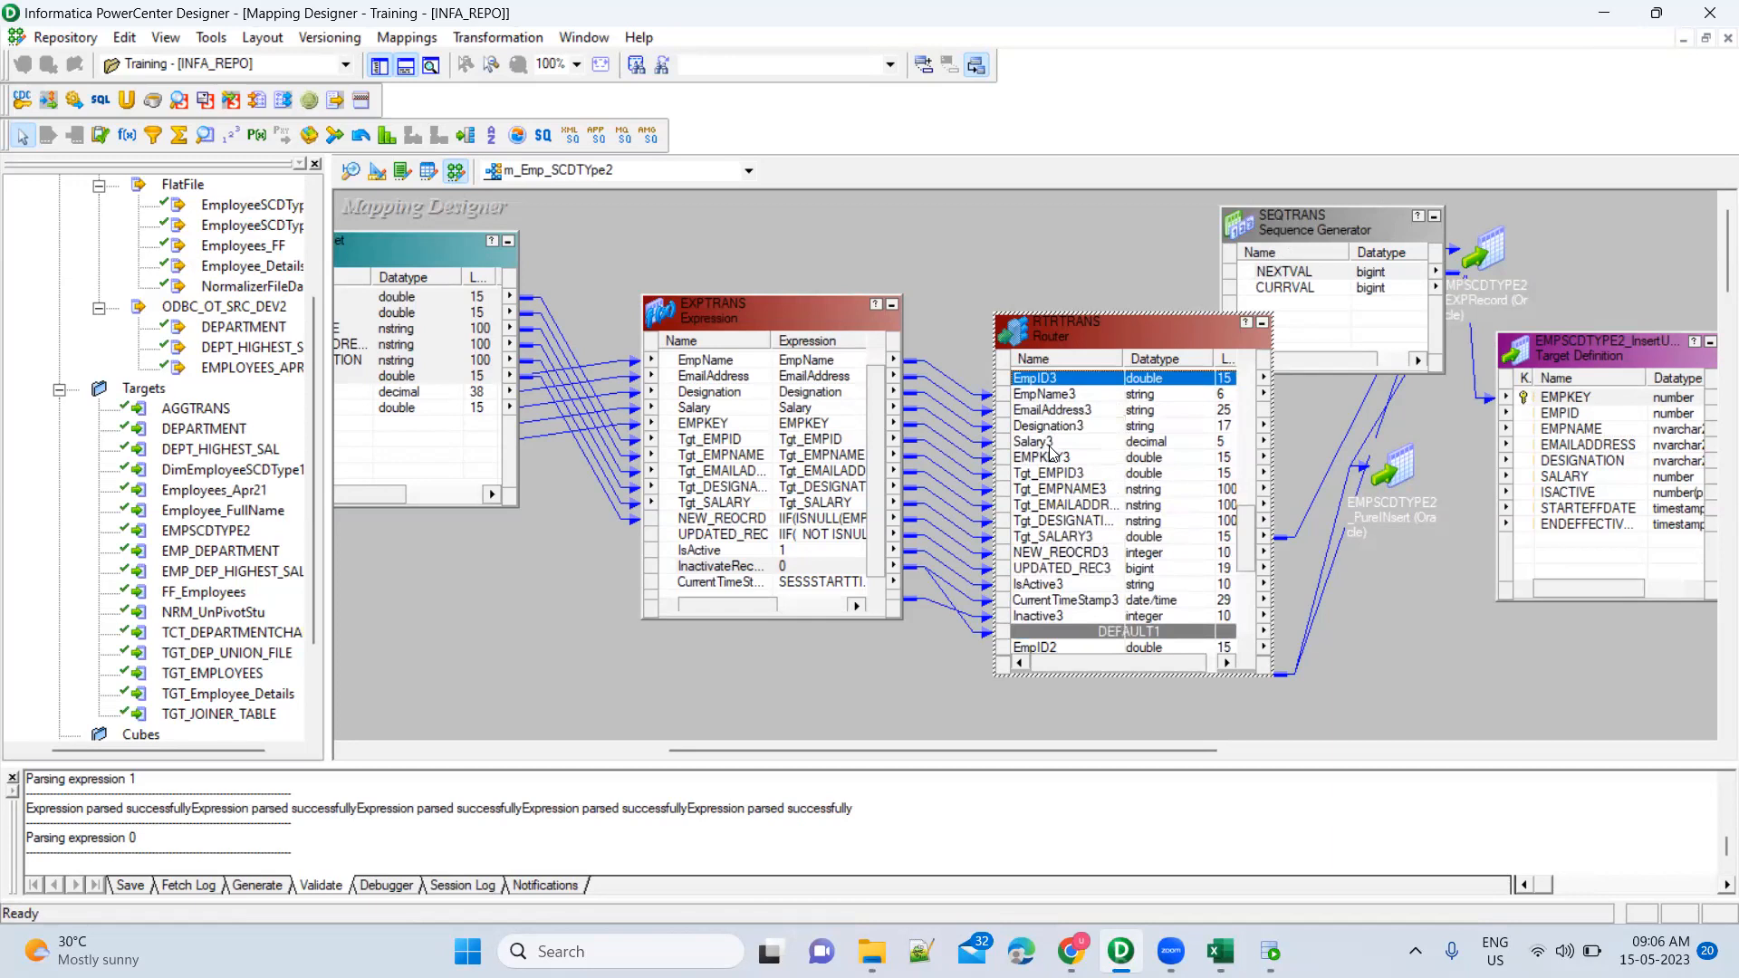
{"action": "left_click", "coordinate": [1050, 444], "text": "shift"}
{"action": "left_click_drag", "start_coordinate": [1023, 389], "coordinate": [1594, 414]}
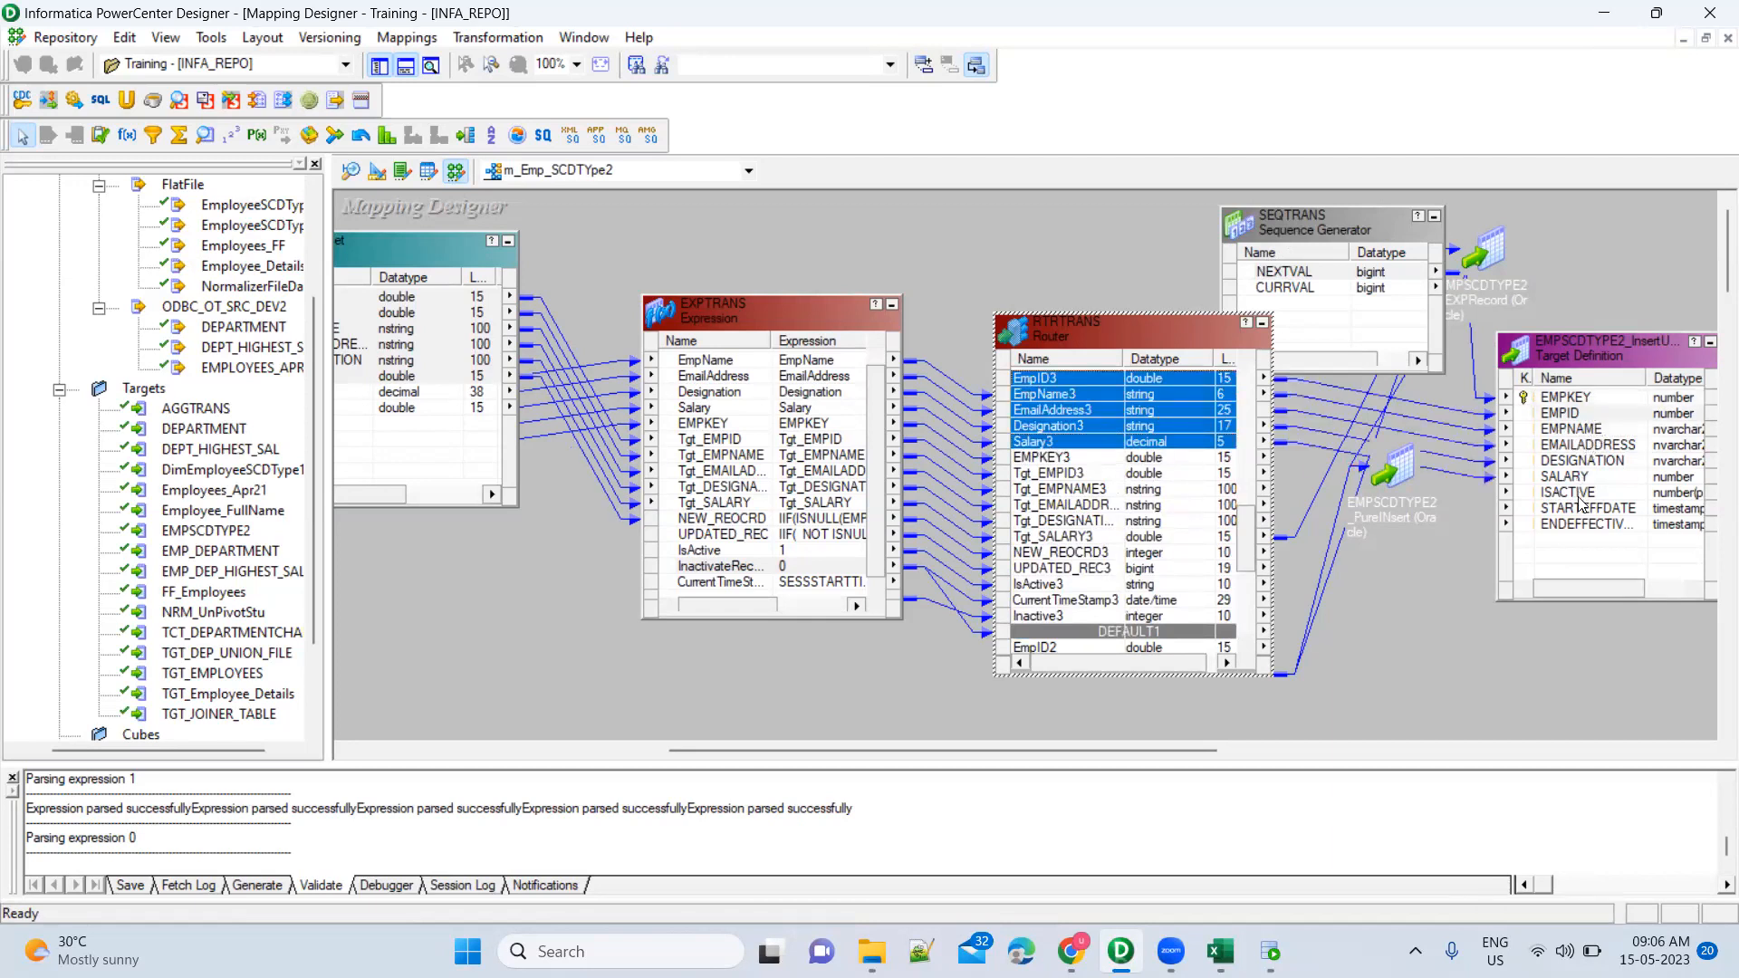
Link the UPDATE group's IsActive3 port to ISACTIVE and CurrentTimeStamp3 to STARTEFFDATE in the EMPSCDTYPE2_InsertUpdatedRec target
{"action": "left_click", "coordinate": [1577, 494]}
{"action": "left_click", "coordinate": [1113, 586]}
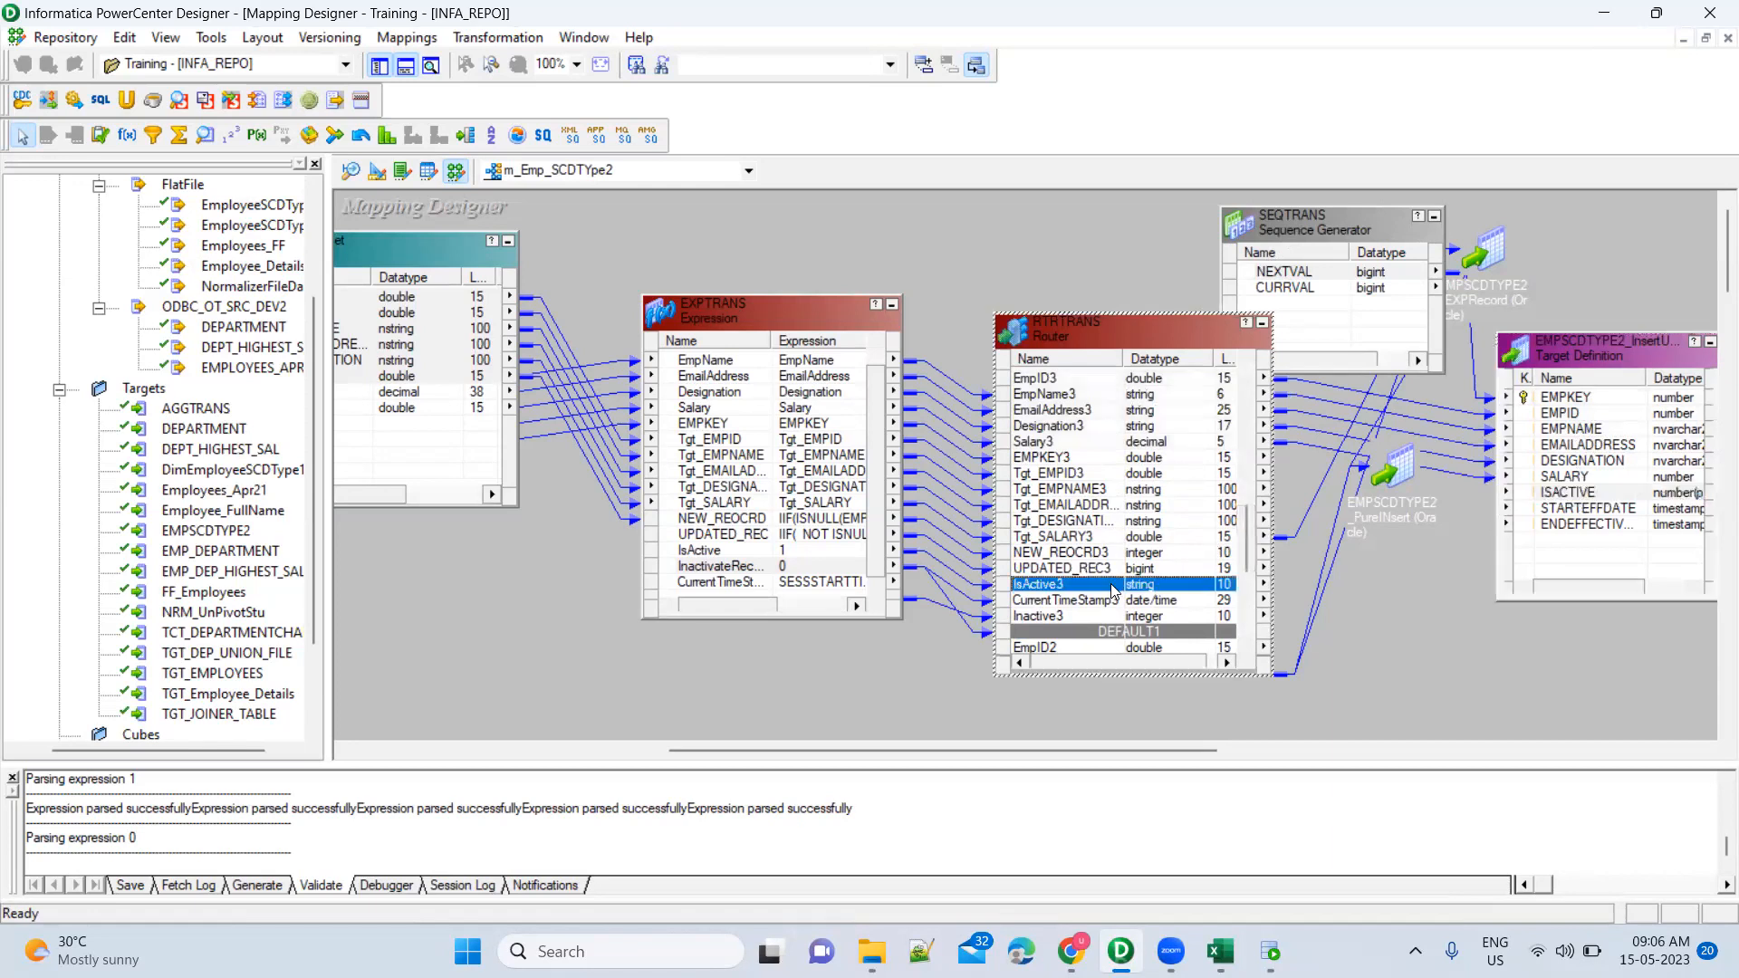
{"action": "left_click_drag", "start_coordinate": [1025, 587], "coordinate": [1578, 495]}
{"action": "left_click", "coordinate": [1148, 602]}
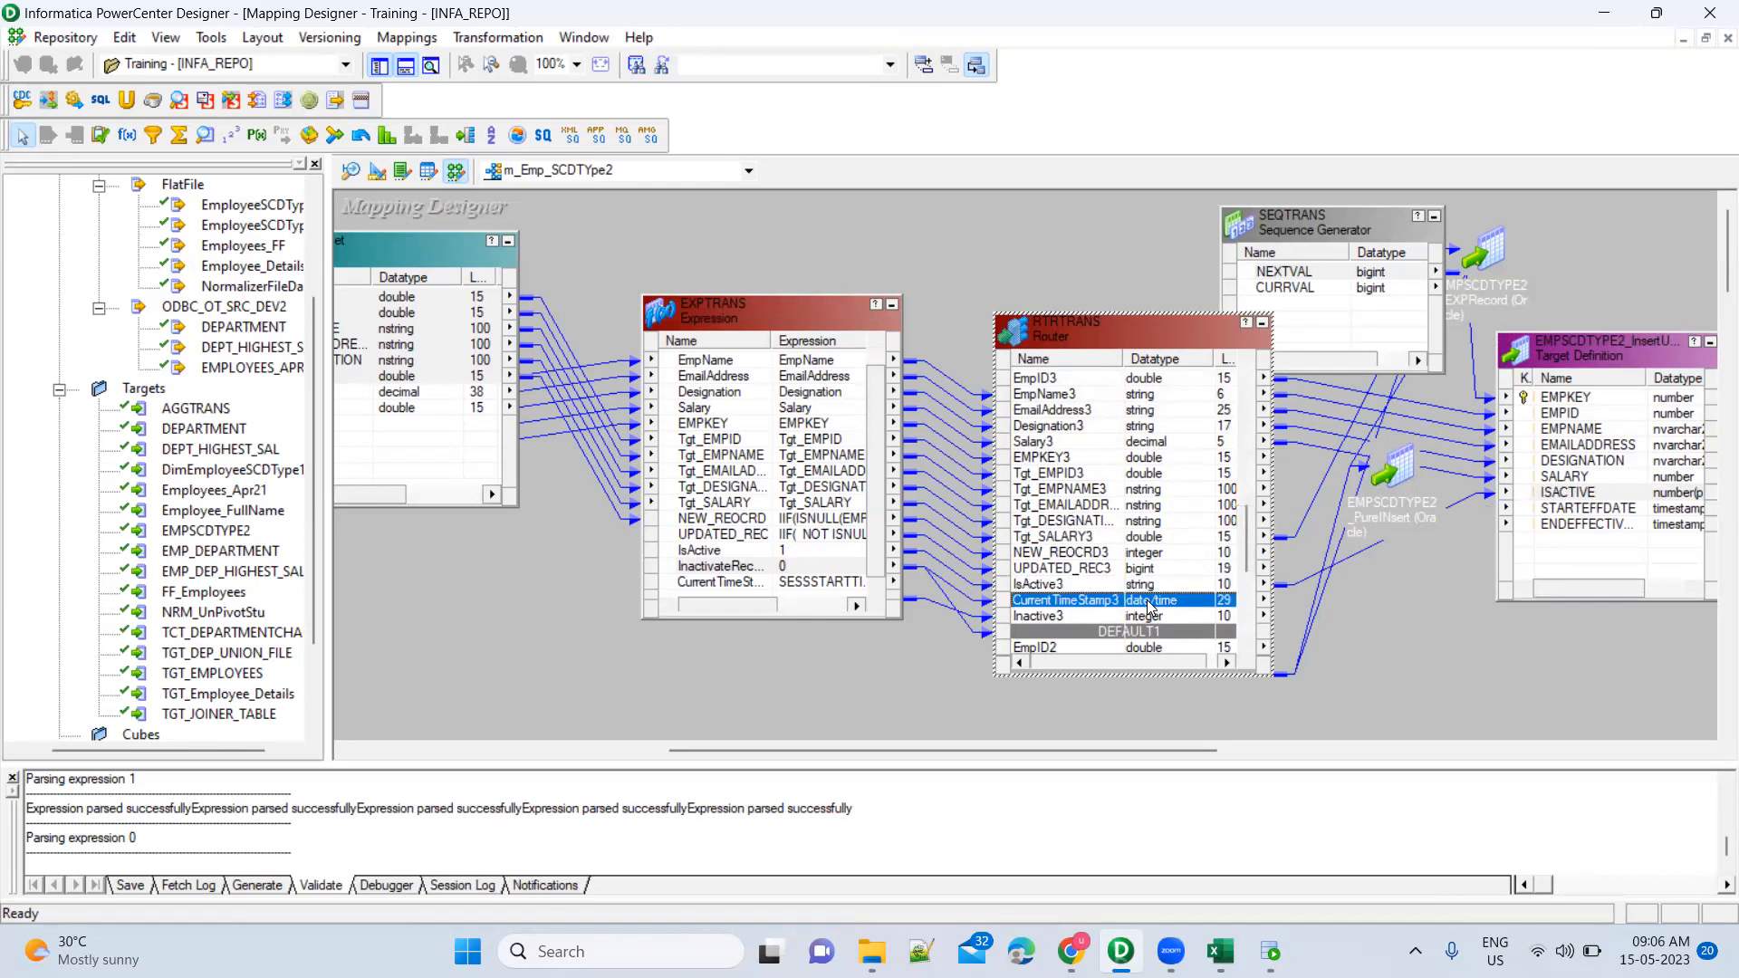
{"action": "left_click_drag", "start_coordinate": [1080, 606], "coordinate": [1587, 509]}
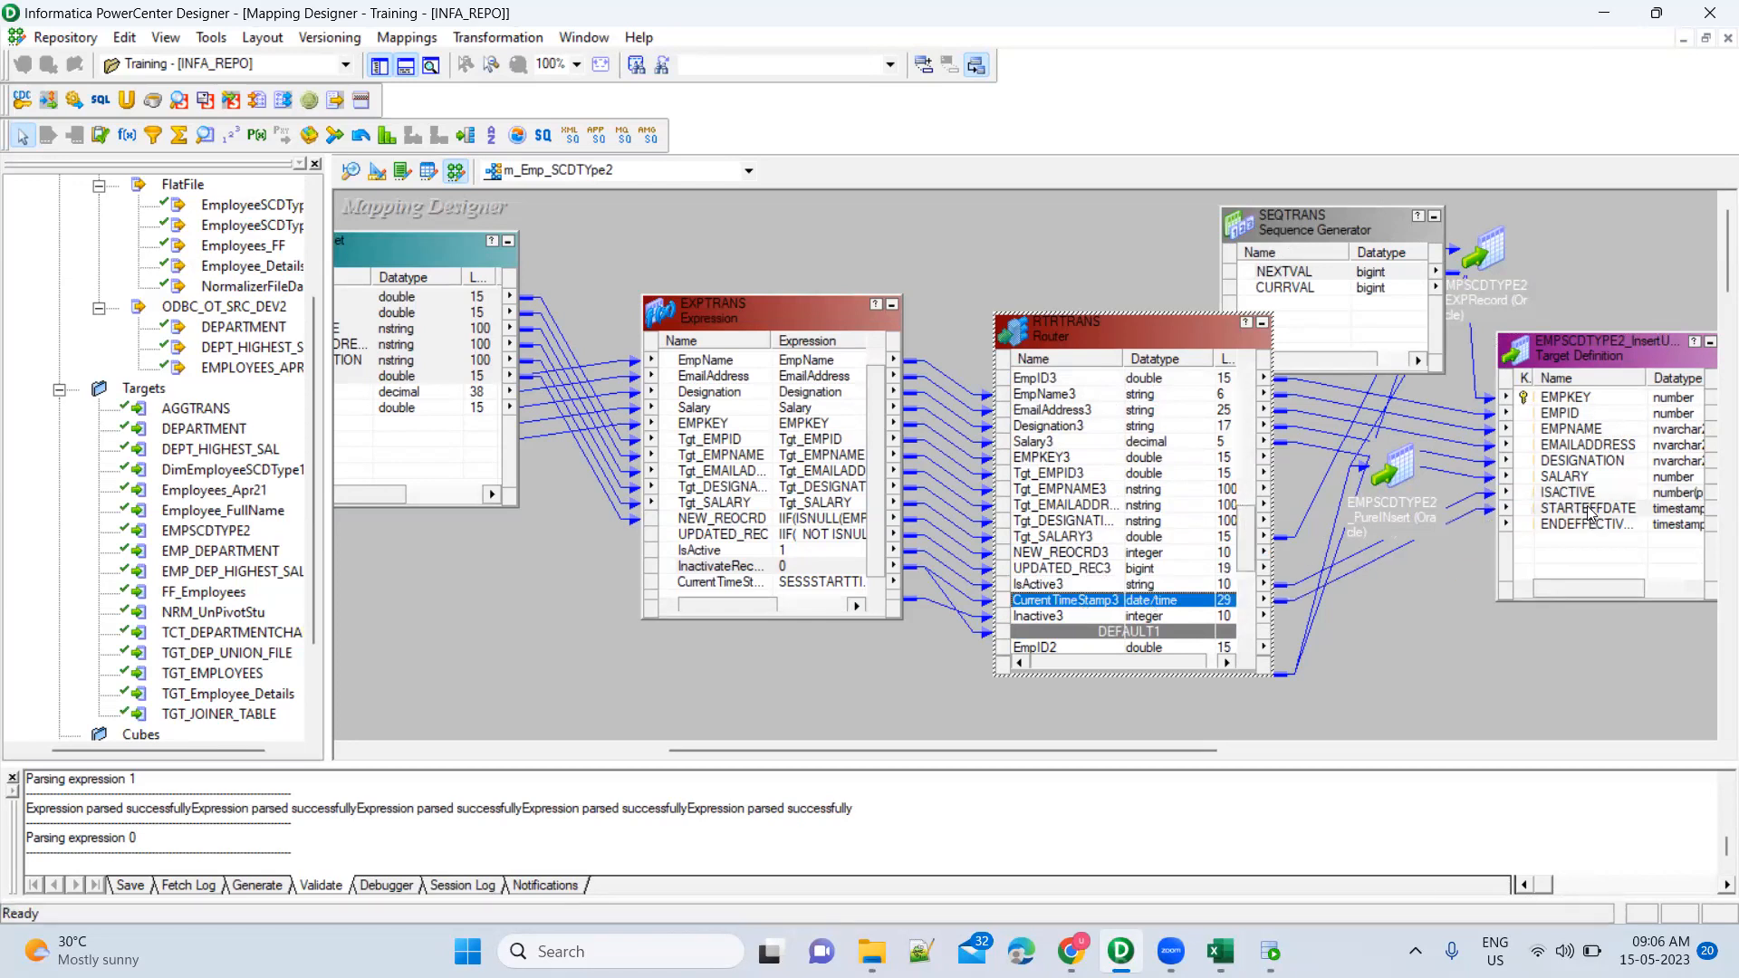
Arrange all objects of the mapping as icons and save the m_Emp_SCDTYpe2 mapping to the repository
{"action": "right_click", "coordinate": [1449, 588]}
{"action": "left_click", "coordinate": [1555, 232]}
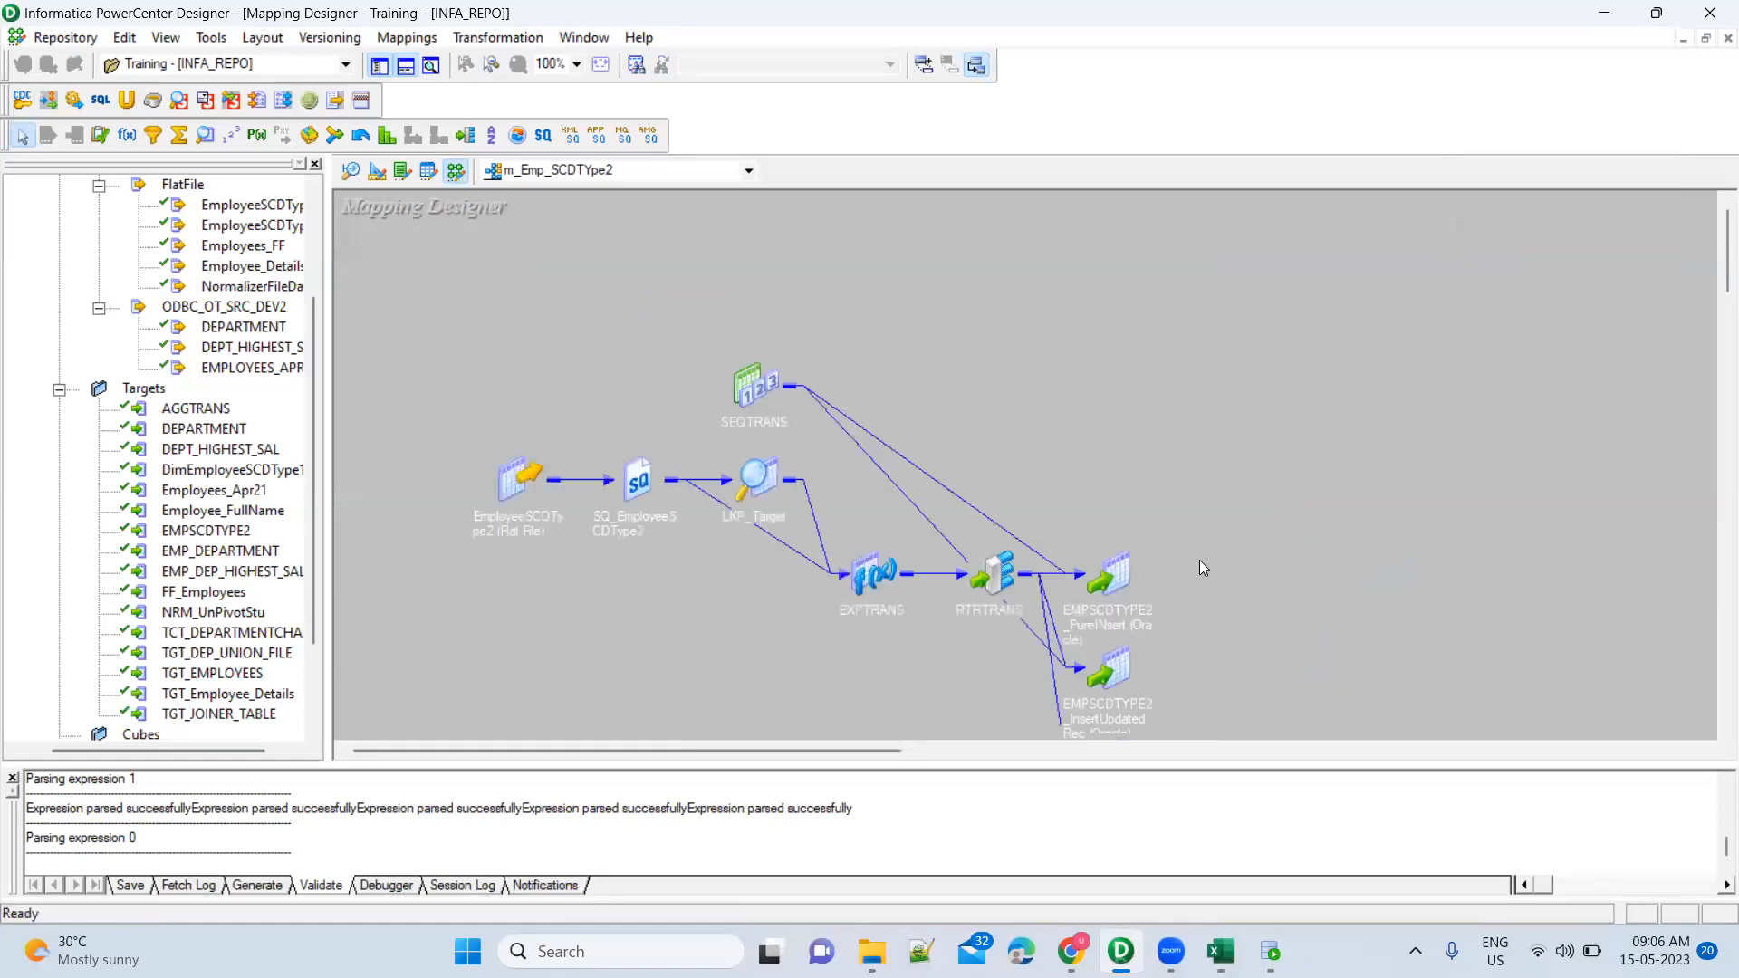
{"action": "scroll", "coordinate": [1241, 565], "scroll_direction": "down", "scroll_amount": 5}
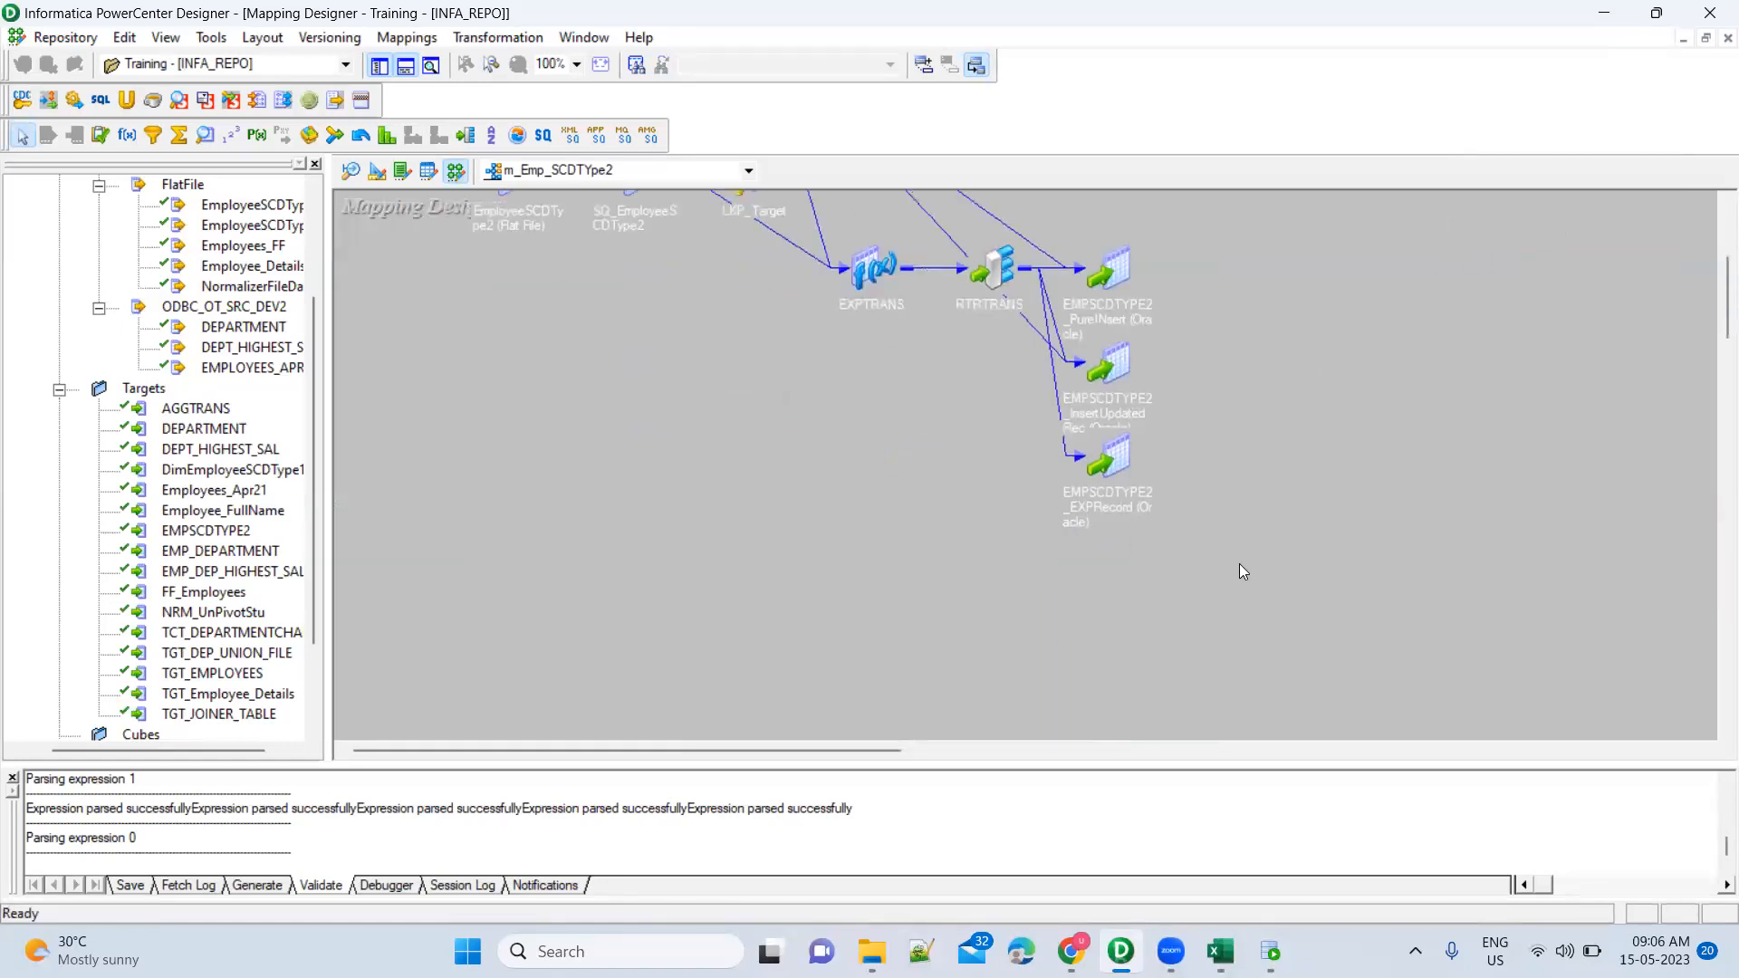
{"action": "scroll", "coordinate": [1241, 565], "scroll_direction": "up", "scroll_amount": 3}
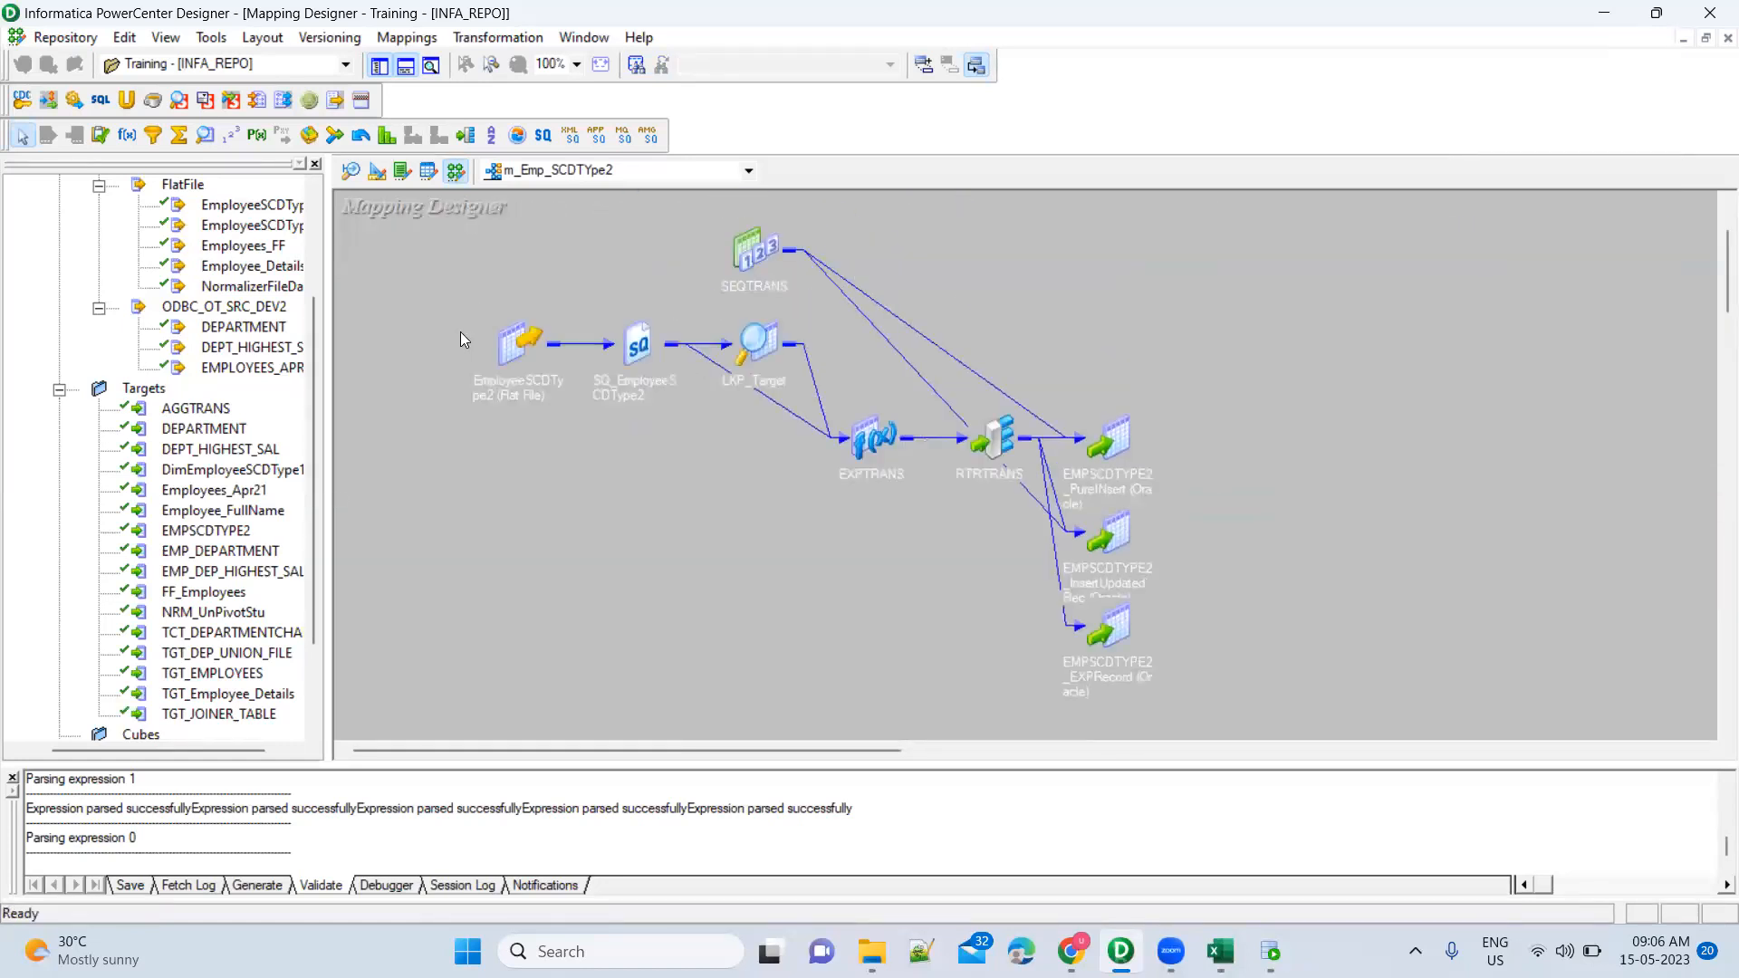
{"action": "left_click_drag", "start_coordinate": [444, 230], "coordinate": [1190, 734]}
{"action": "left_click", "coordinate": [1221, 502]}
{"action": "key", "text": "ctrl+s"}
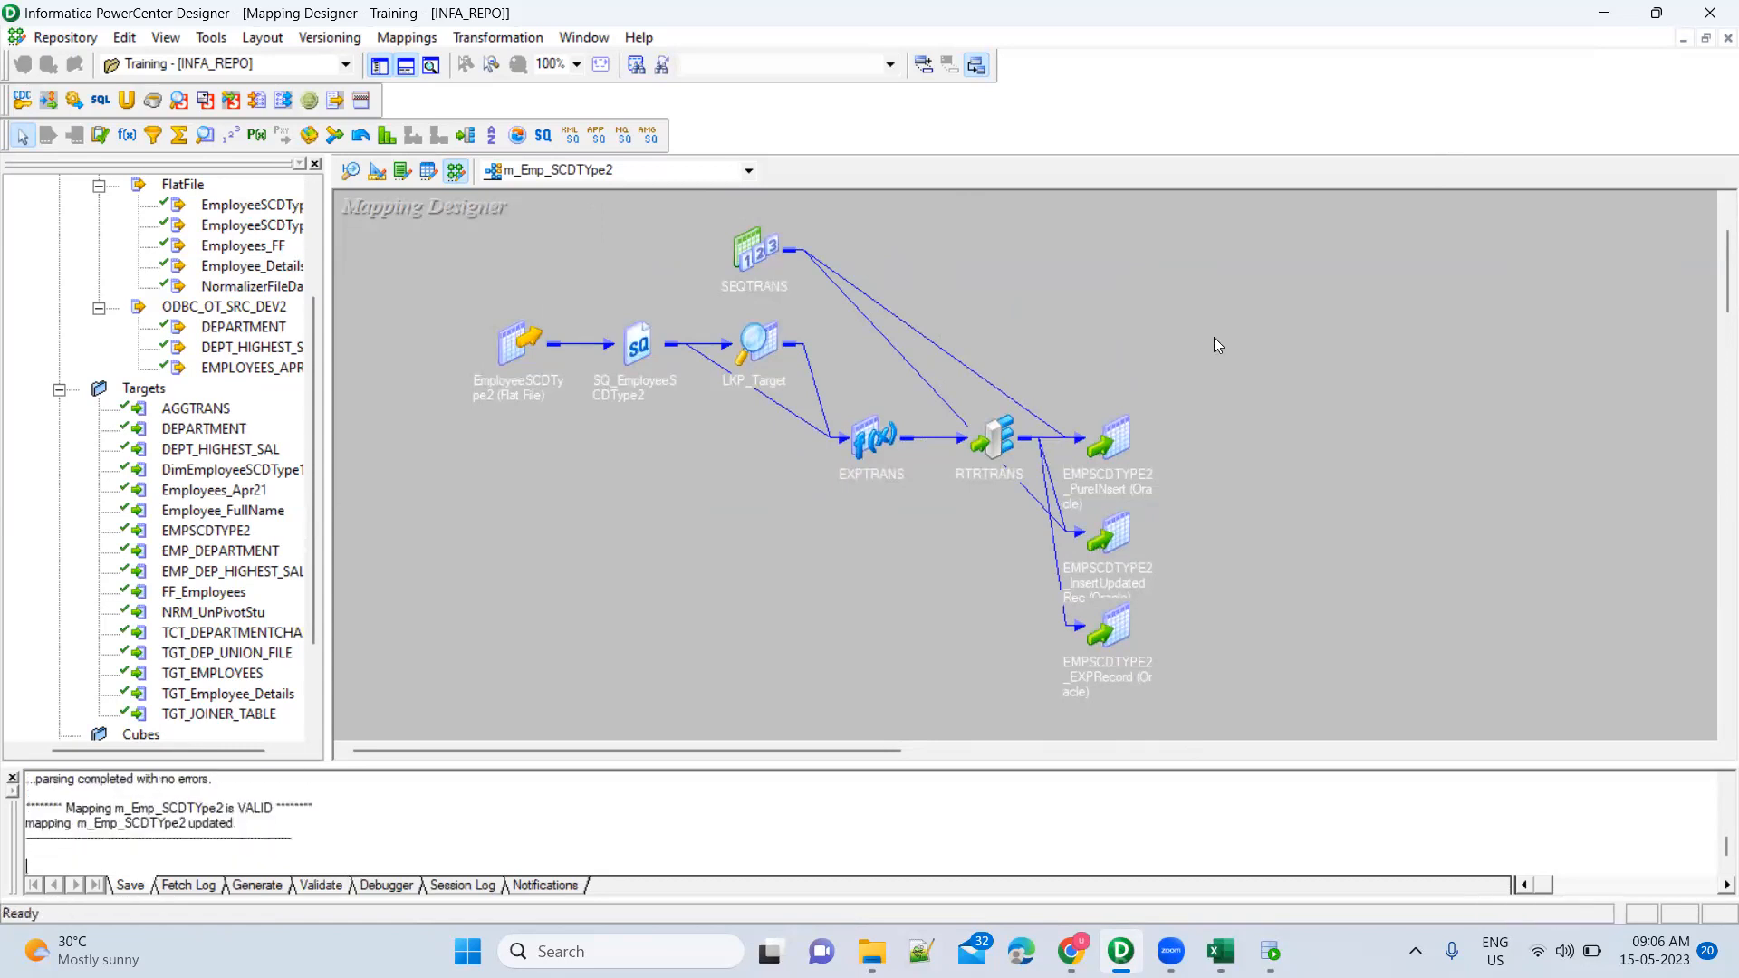
Launch PowerCenter Workflow Manager and maximize its window
{"action": "key", "text": "super"}
{"action": "type", "text": "work"}
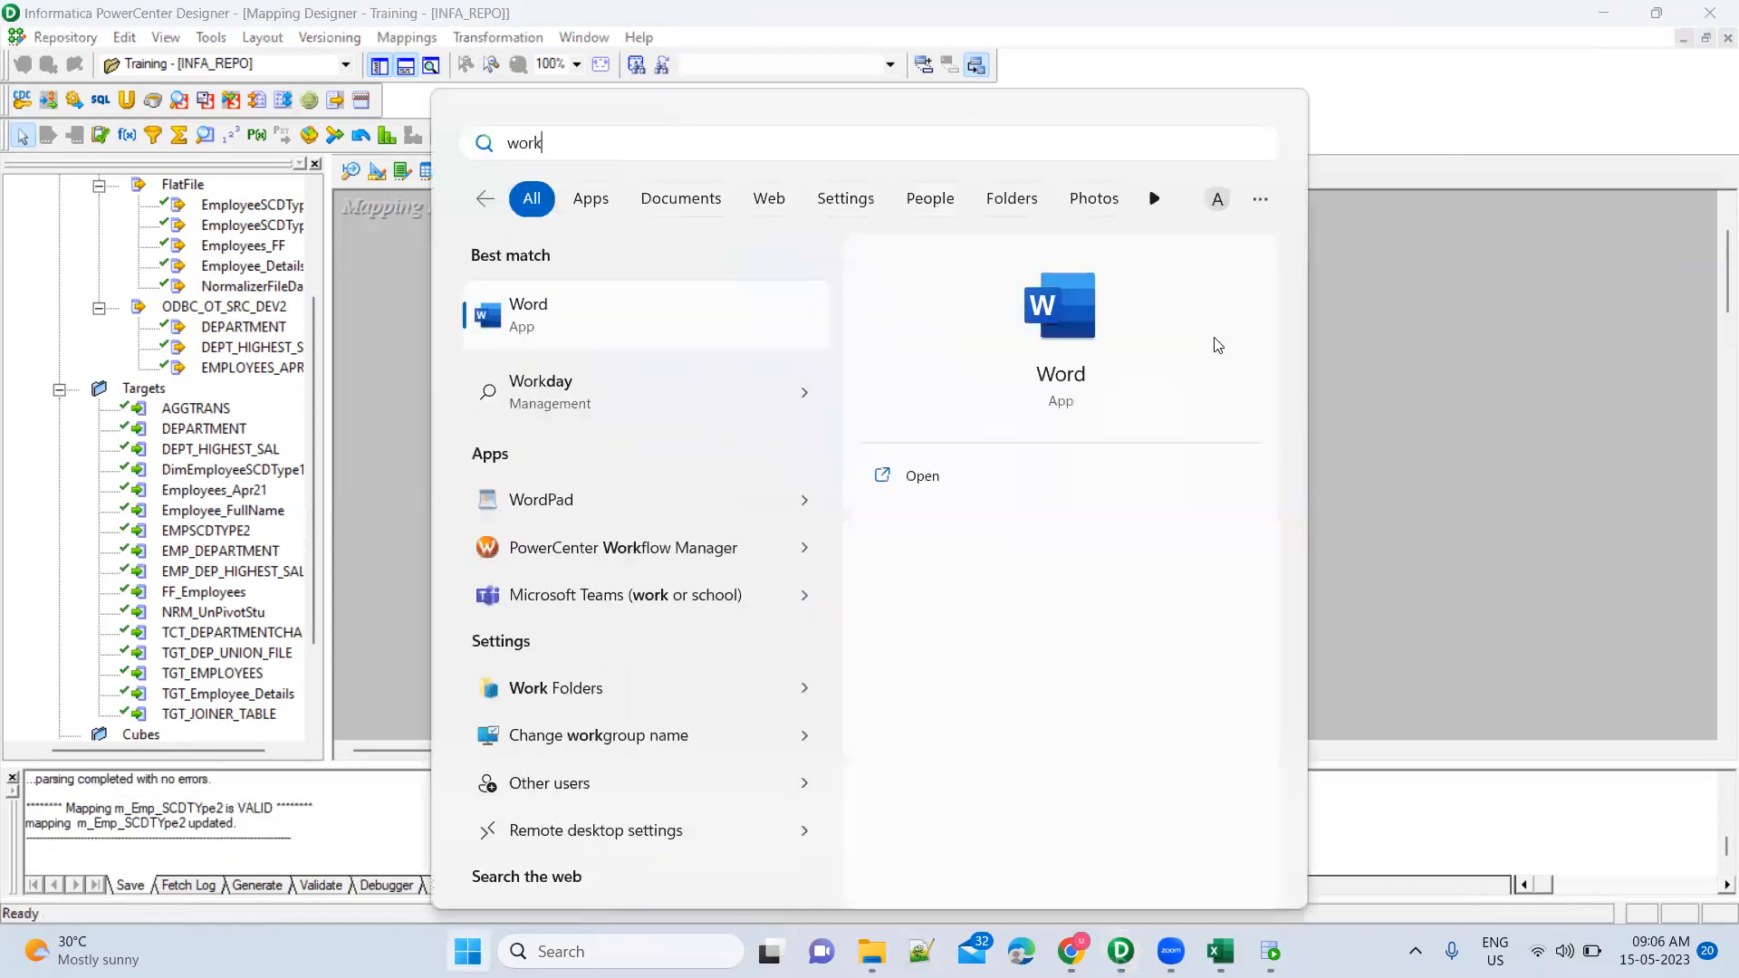
{"action": "type", "text": "f"}
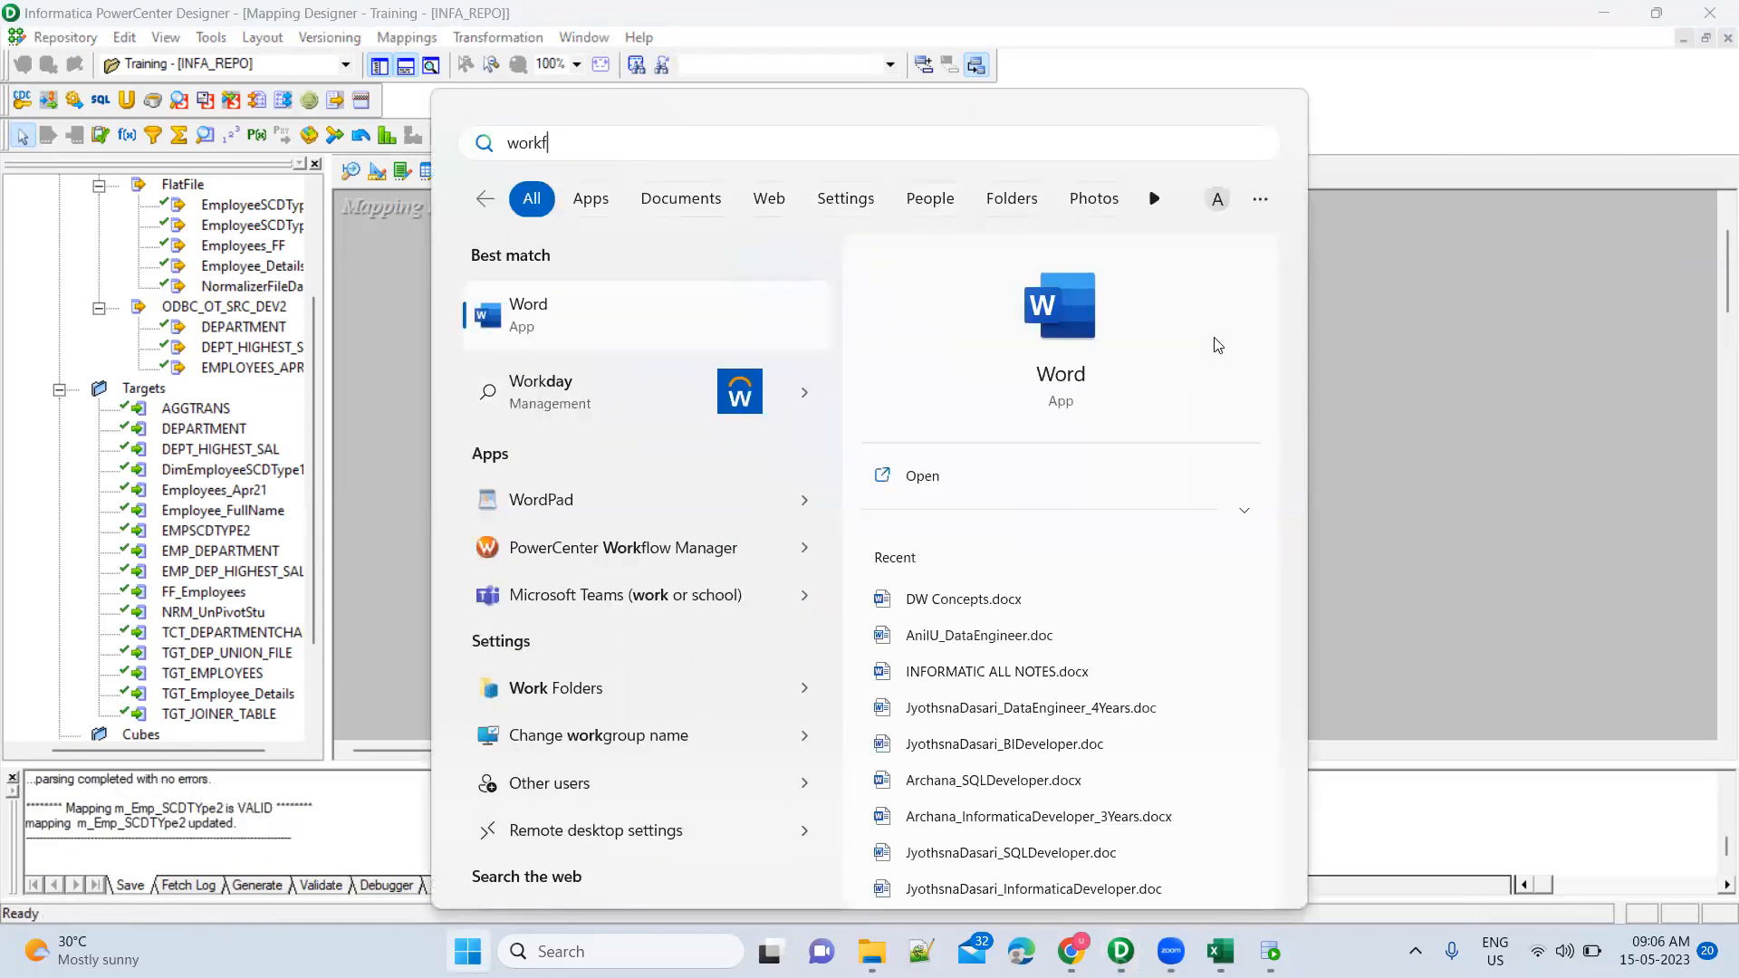
{"action": "type", "text": "low"}
{"action": "key", "text": "Return"}
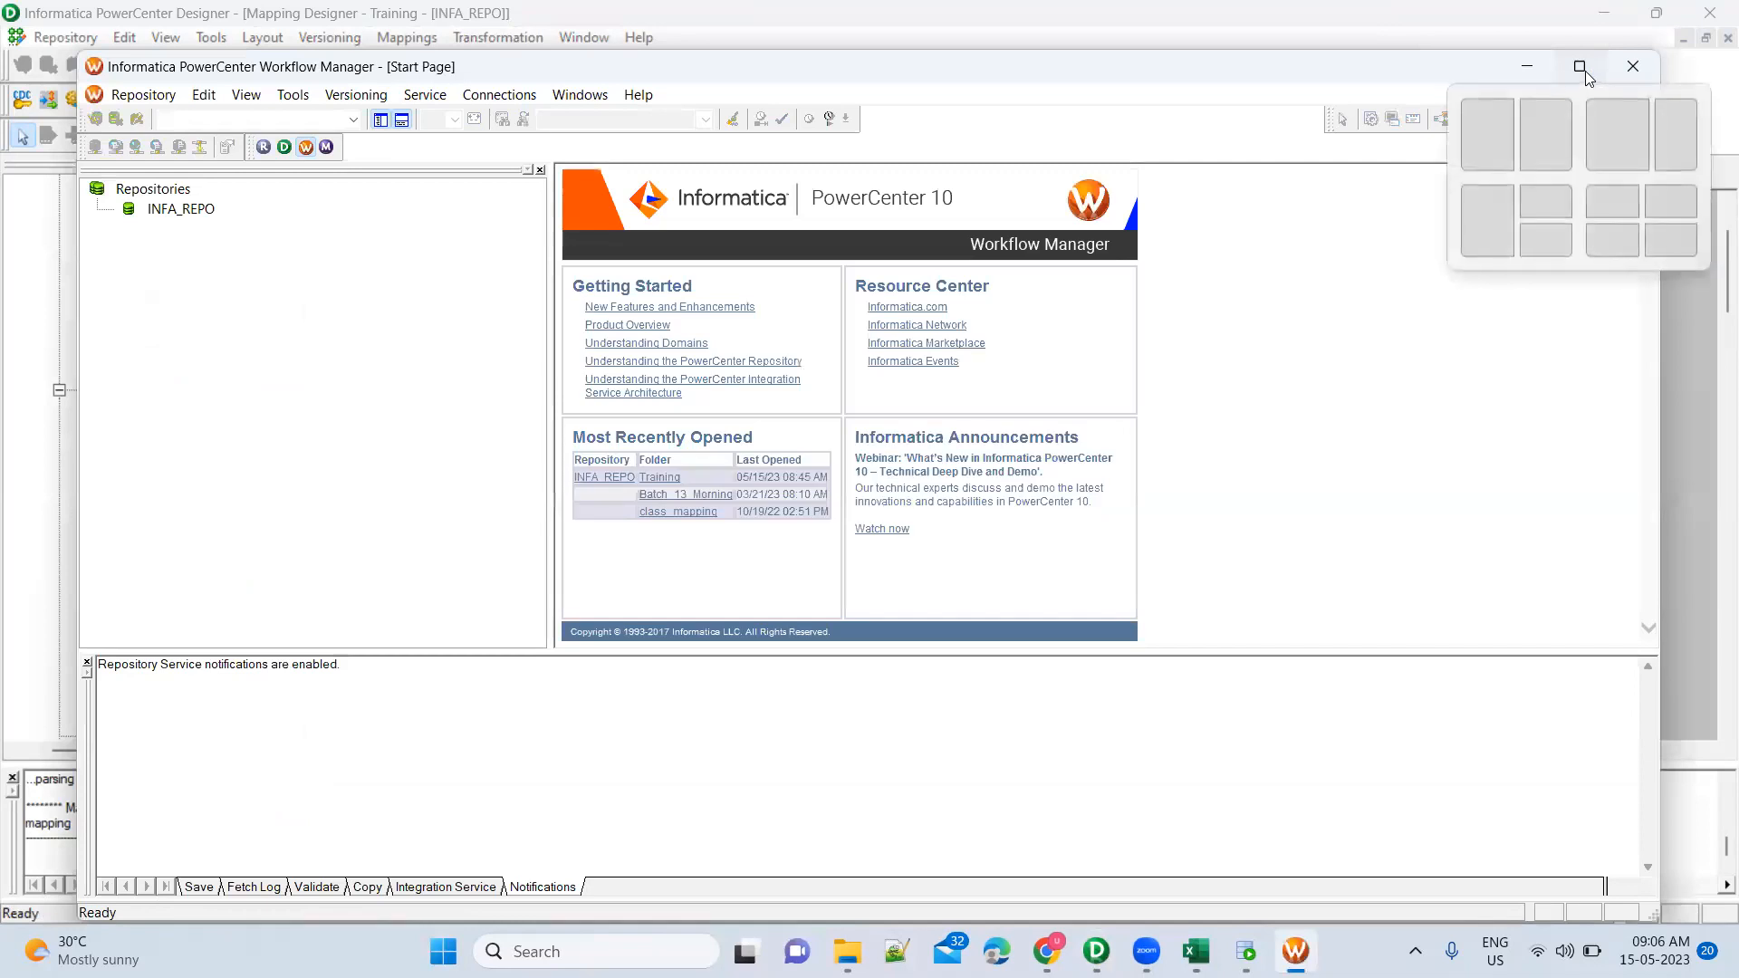
{"action": "left_click", "coordinate": [1581, 67]}
Connect to the INFA_REPO repository by entering the account password
{"action": "double_click", "coordinate": [104, 151]}
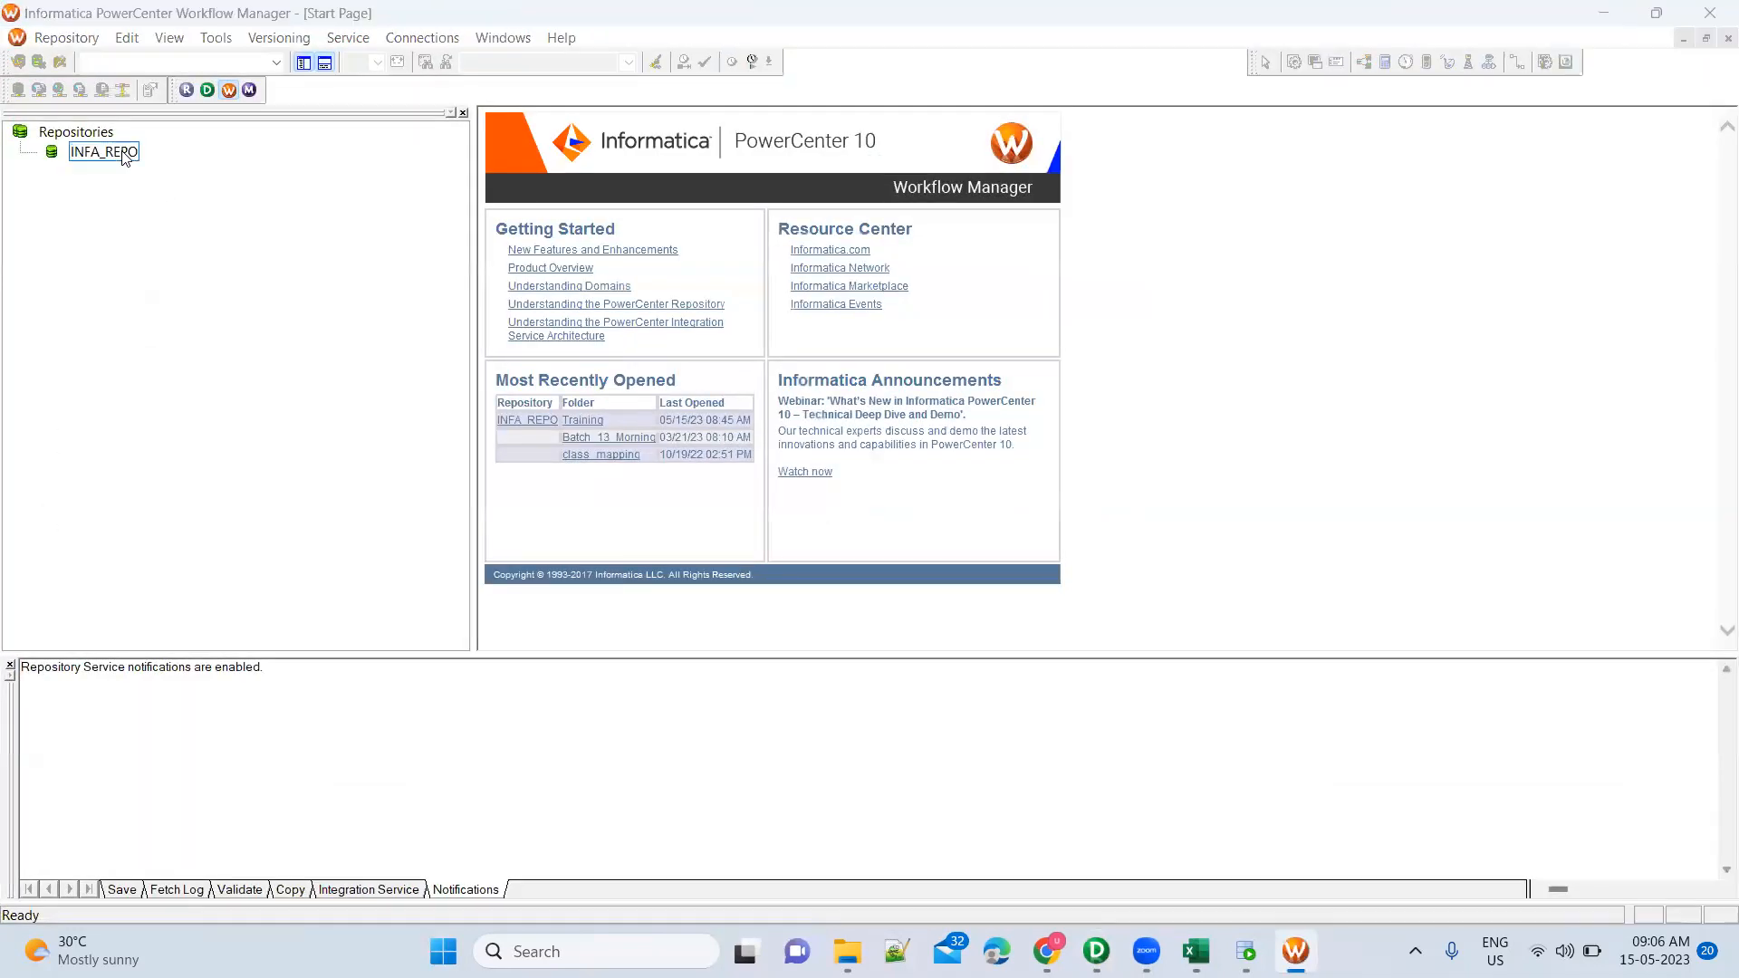
{"action": "key", "text": "Tab"}
{"action": "type", "text": "••"}
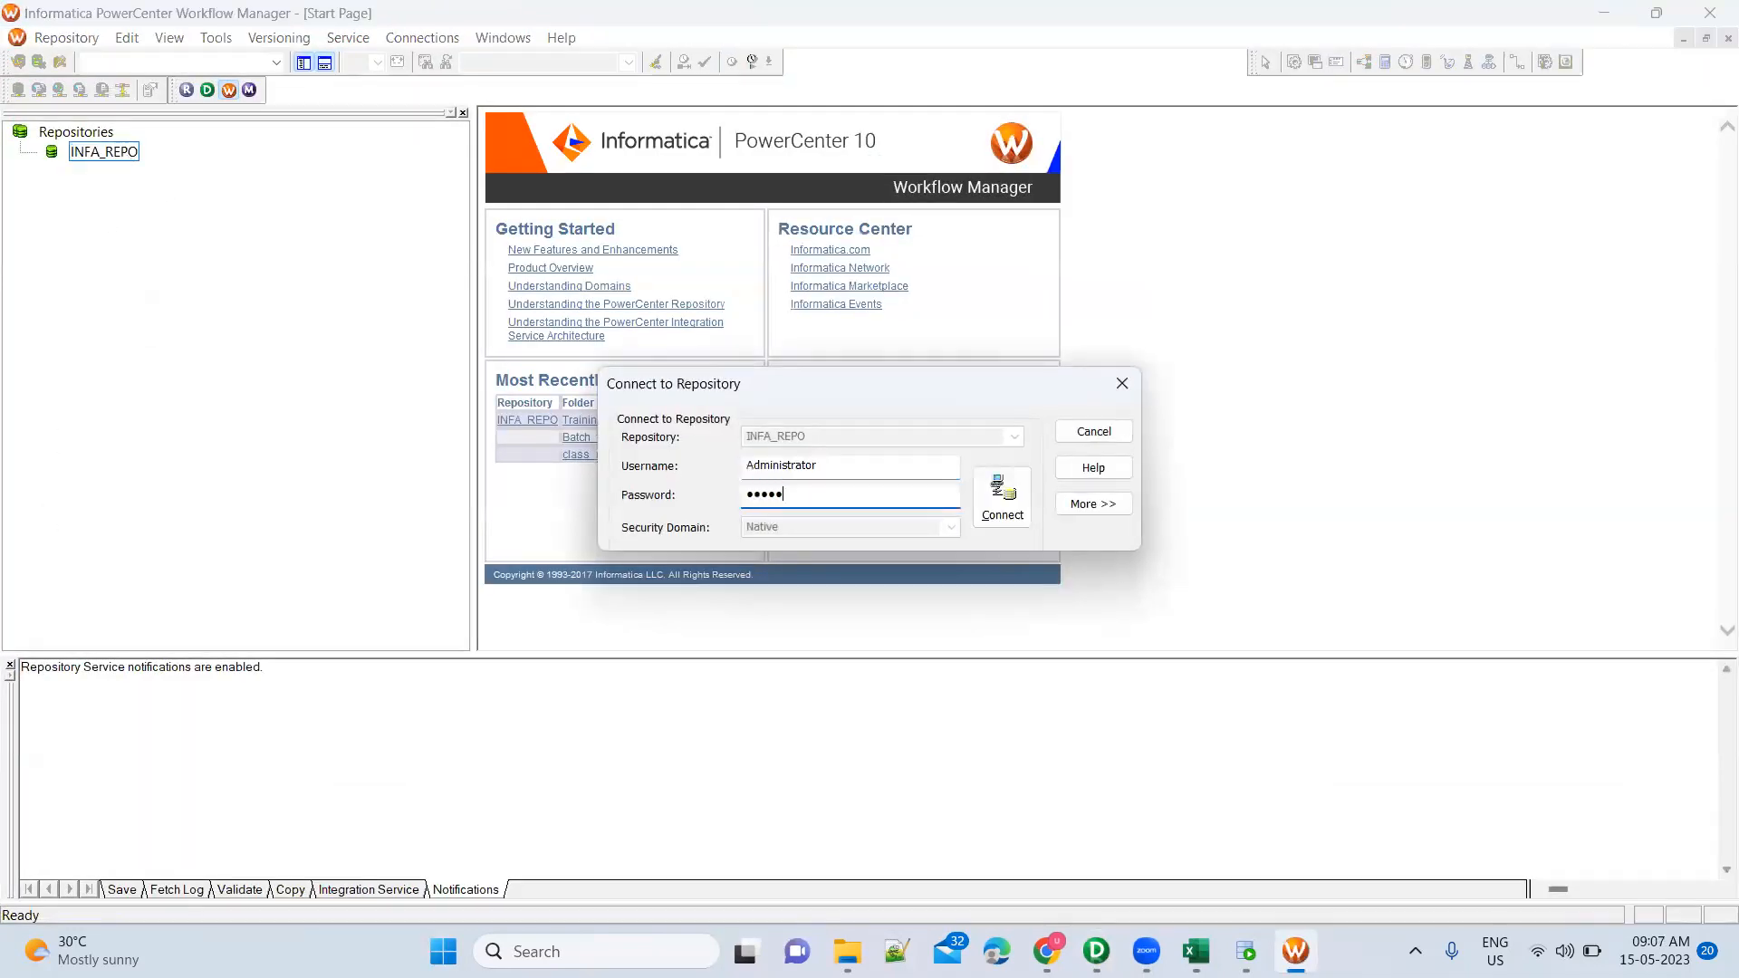
{"action": "key", "text": "Return"}
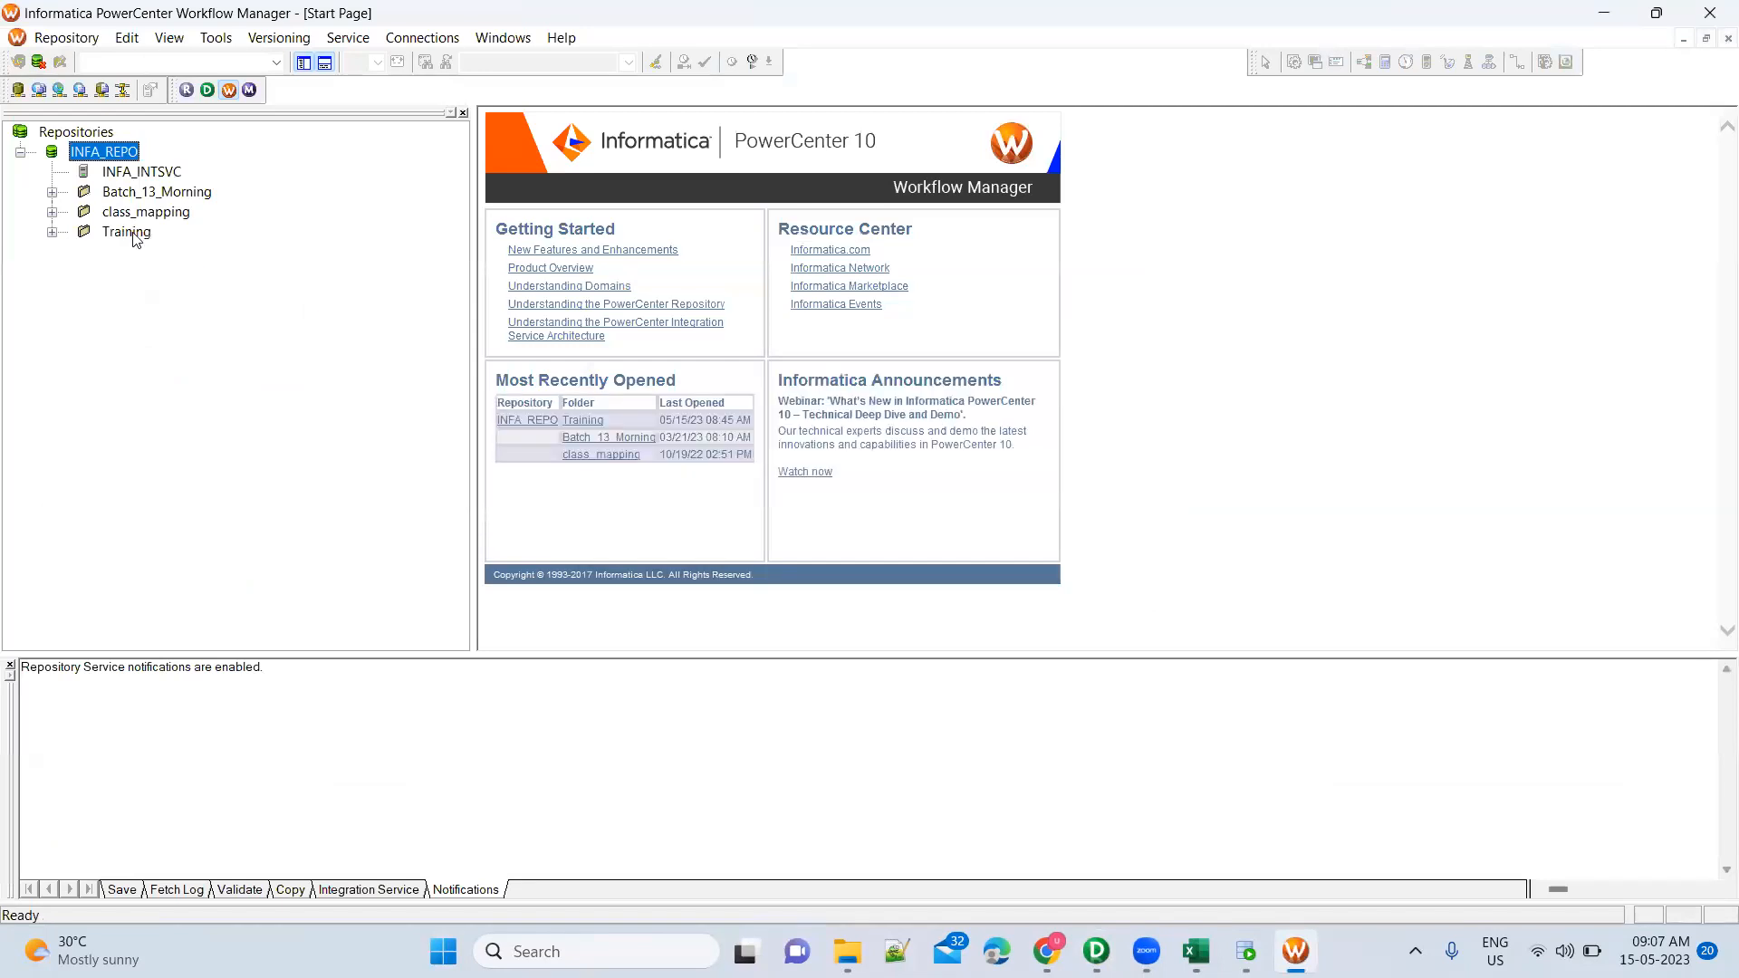
Open the Training folder in the Workflow Designer and expand its Workflows list
{"action": "double_click", "coordinate": [133, 234]}
{"action": "left_click", "coordinate": [183, 316]}
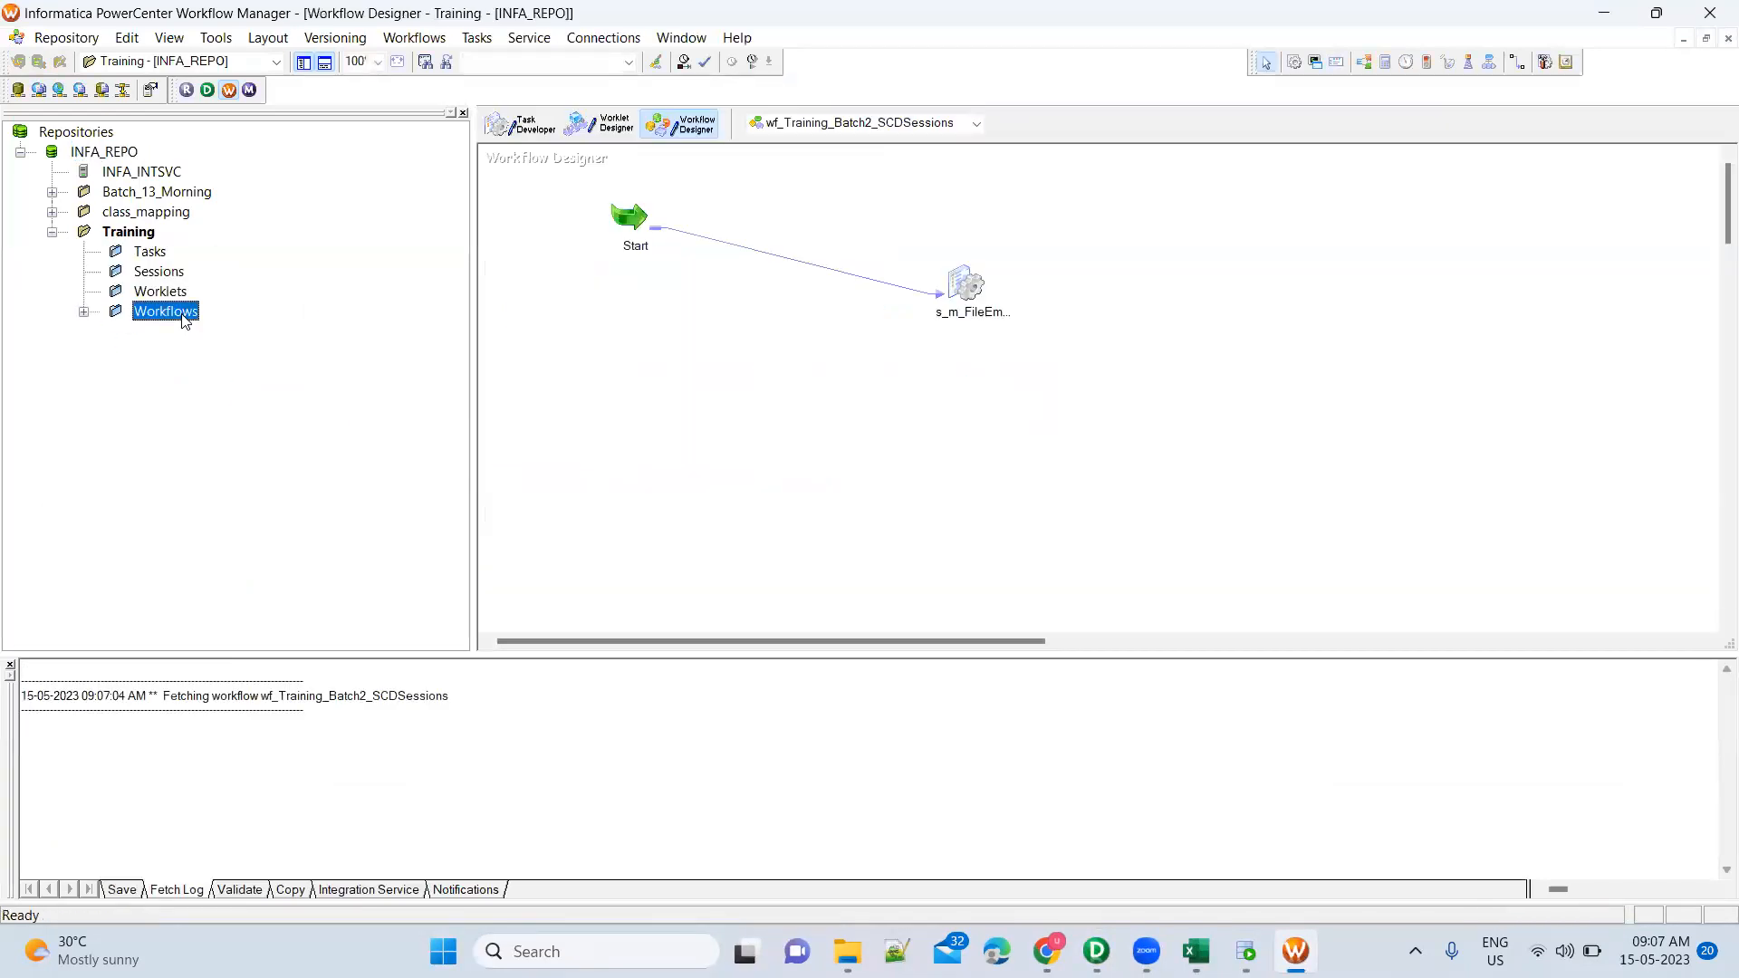
{"action": "double_click", "coordinate": [184, 320]}
Add a new session for the m_Emp_SCDTYpe2 mapping to the wf_Training_Batch2_SCDSessions workflow
{"action": "left_click", "coordinate": [945, 368]}
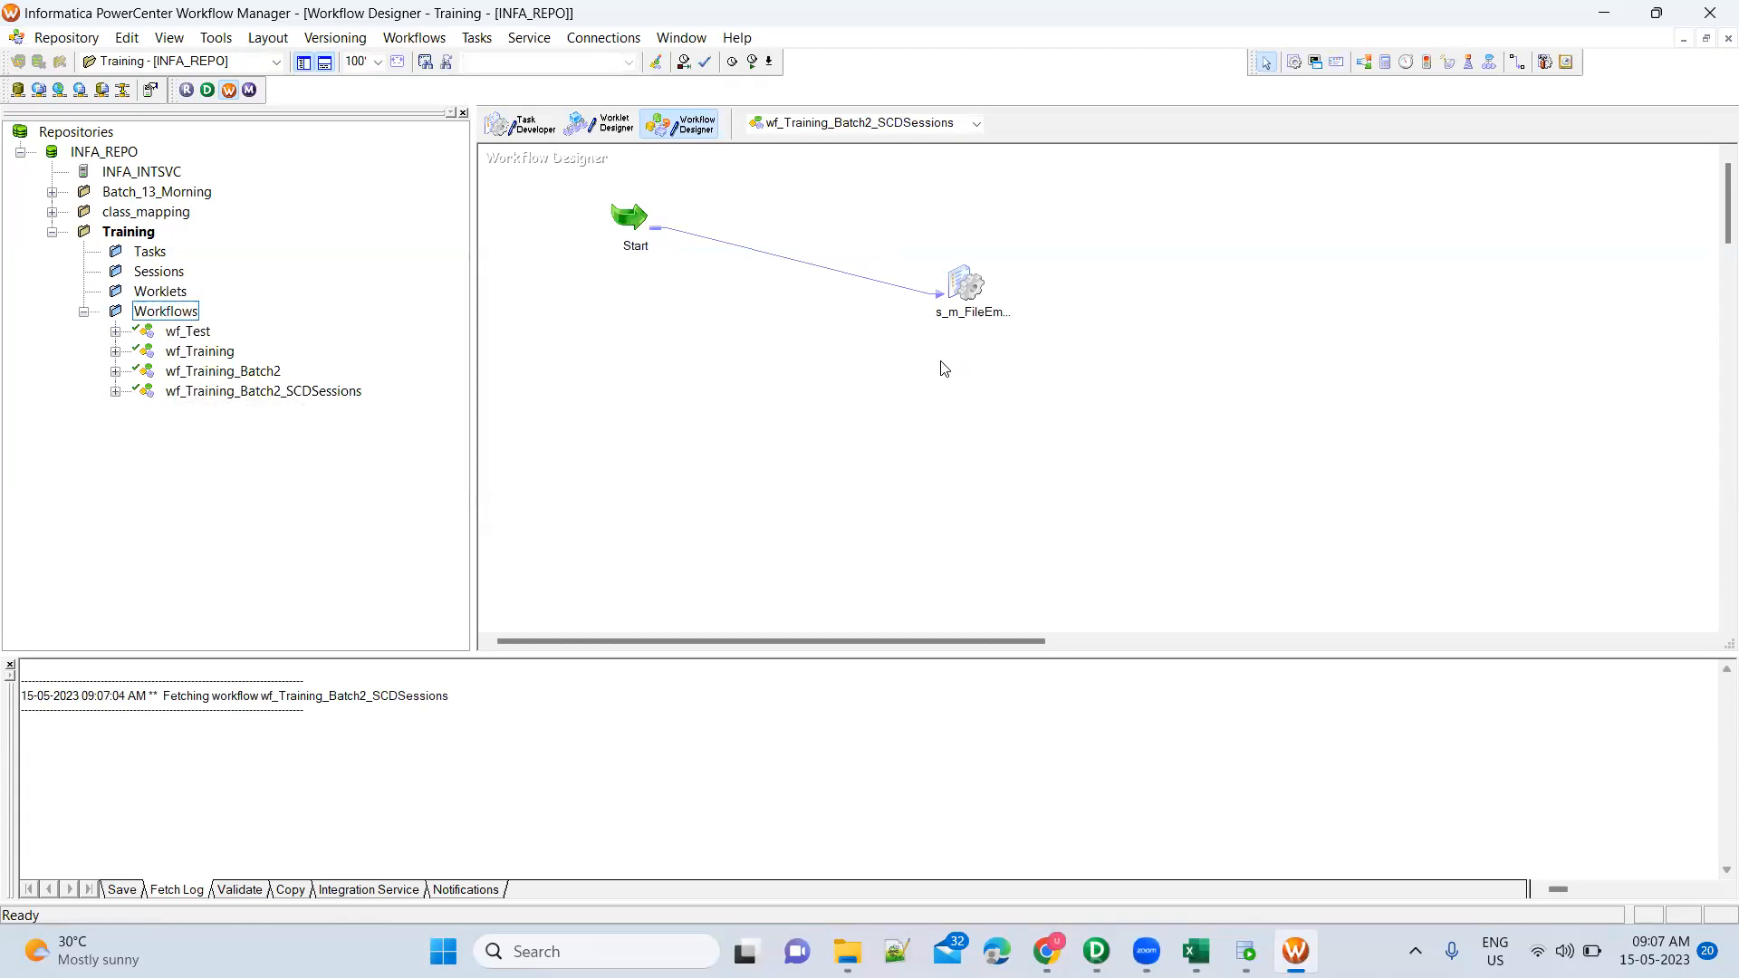
{"action": "key", "text": "ctrl+v"}
{"action": "left_click", "coordinate": [1182, 301]}
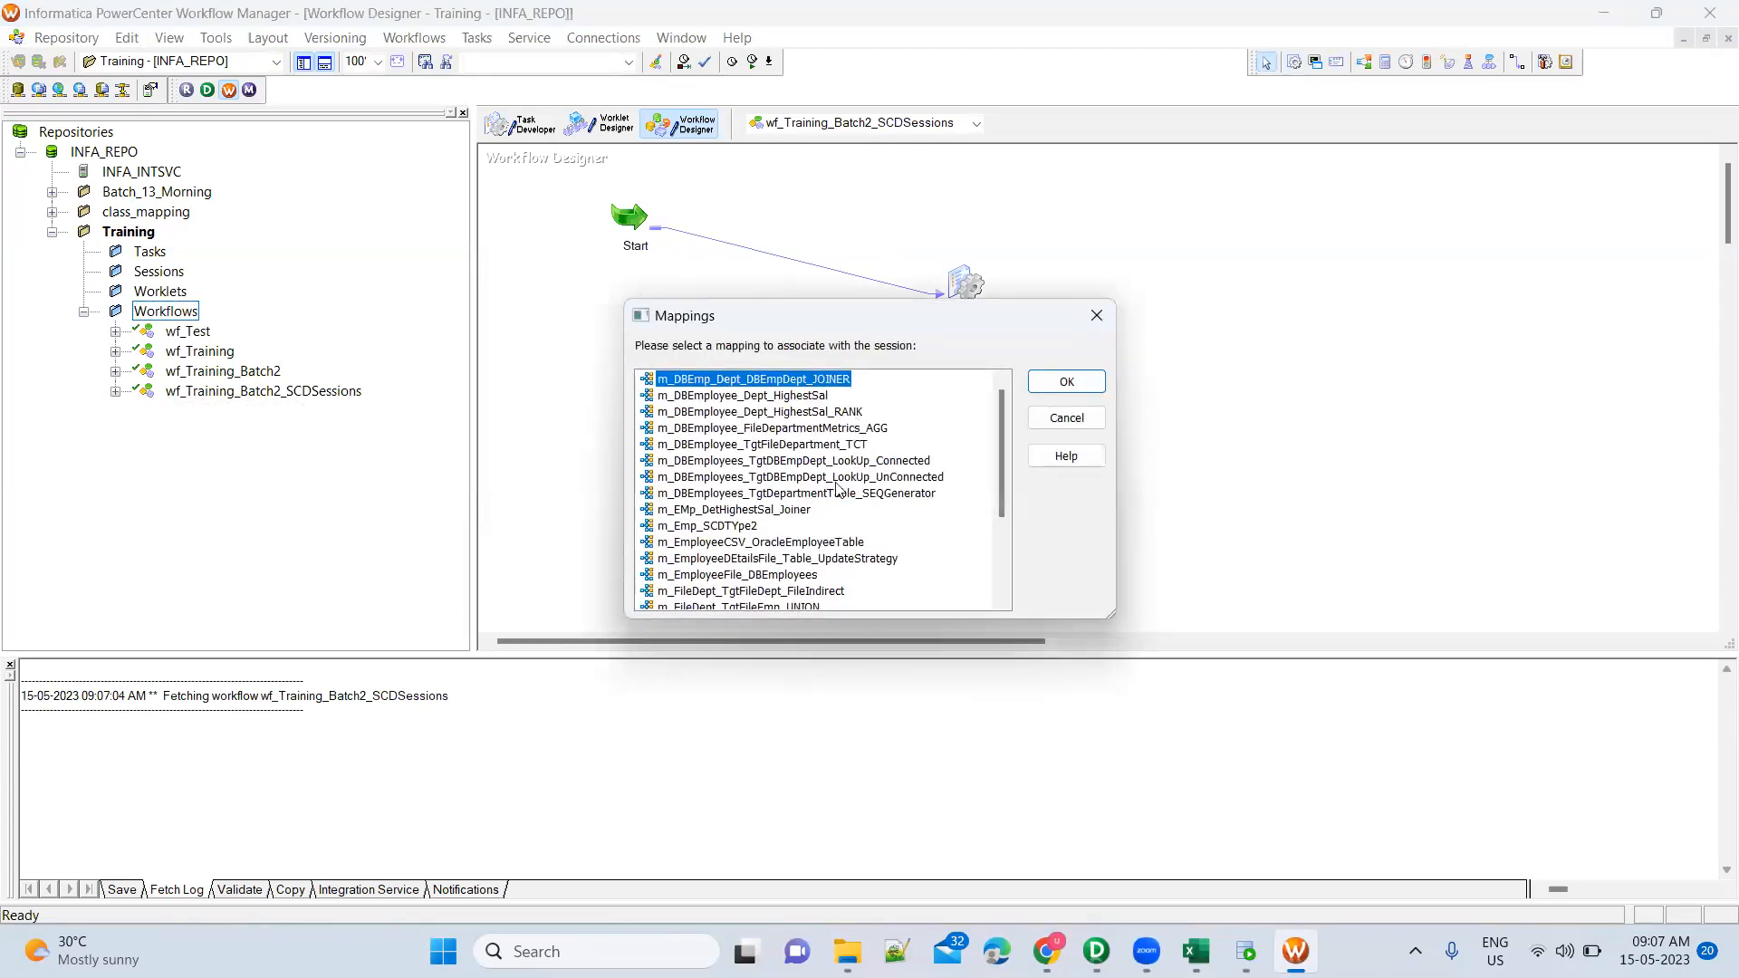
{"action": "scroll", "coordinate": [837, 489], "scroll_direction": "down", "scroll_amount": 3}
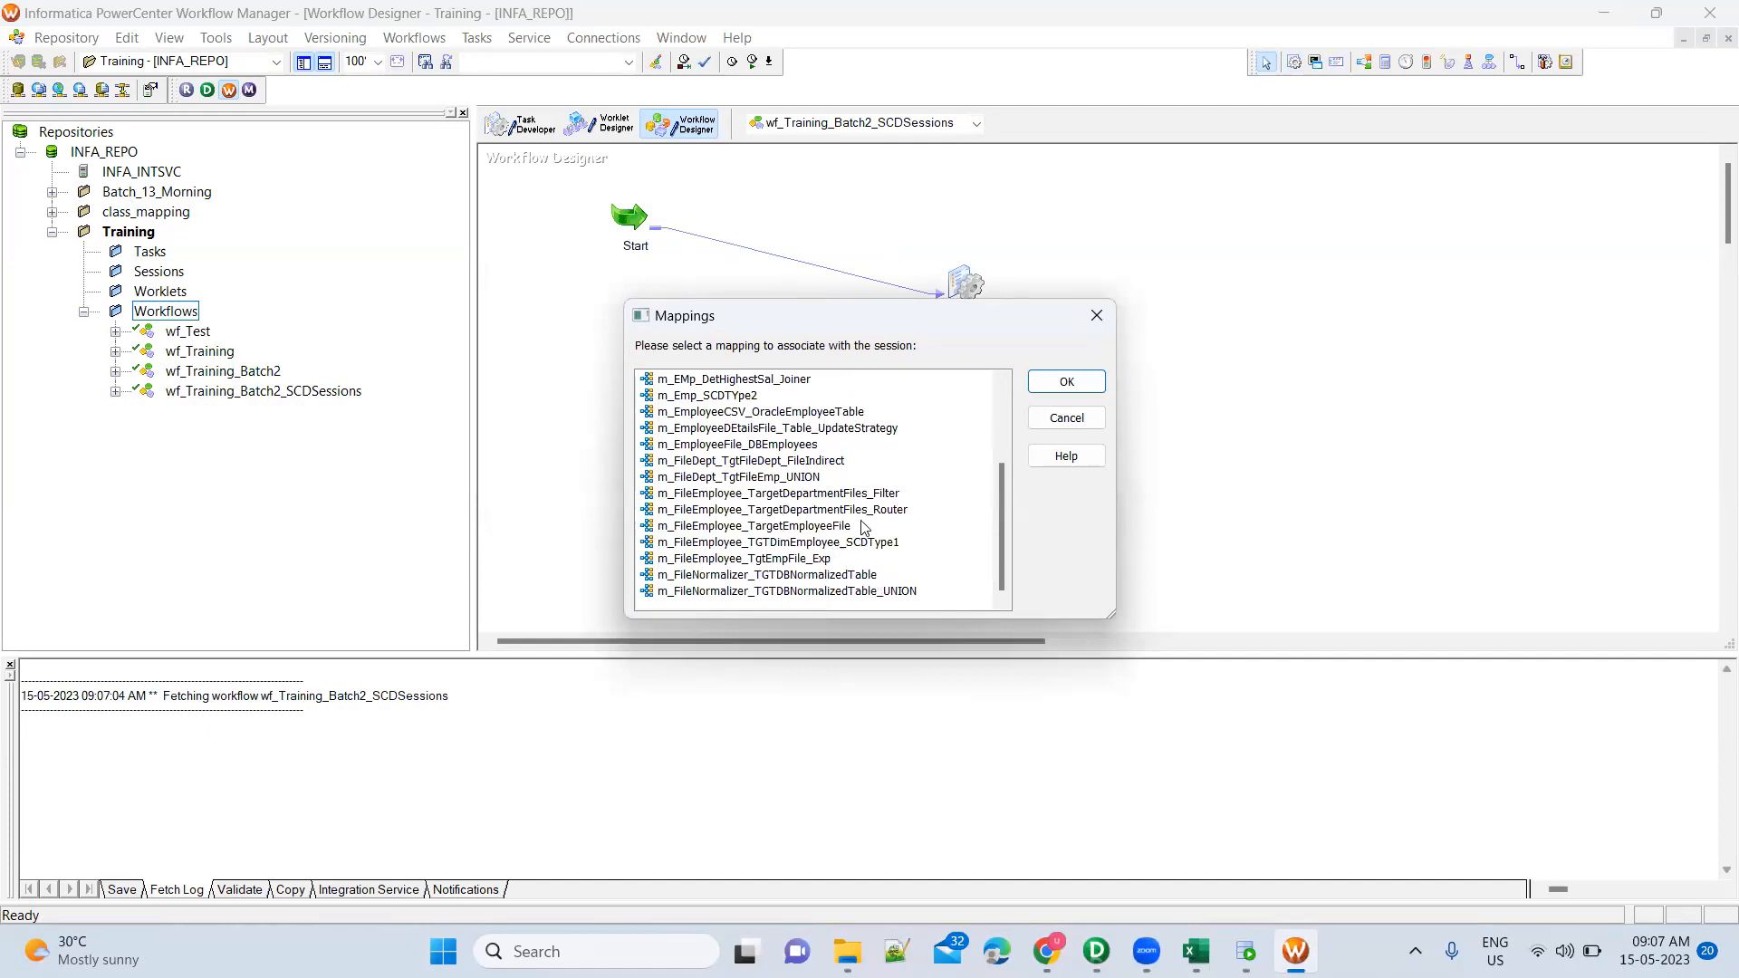
{"action": "double_click", "coordinate": [741, 396]}
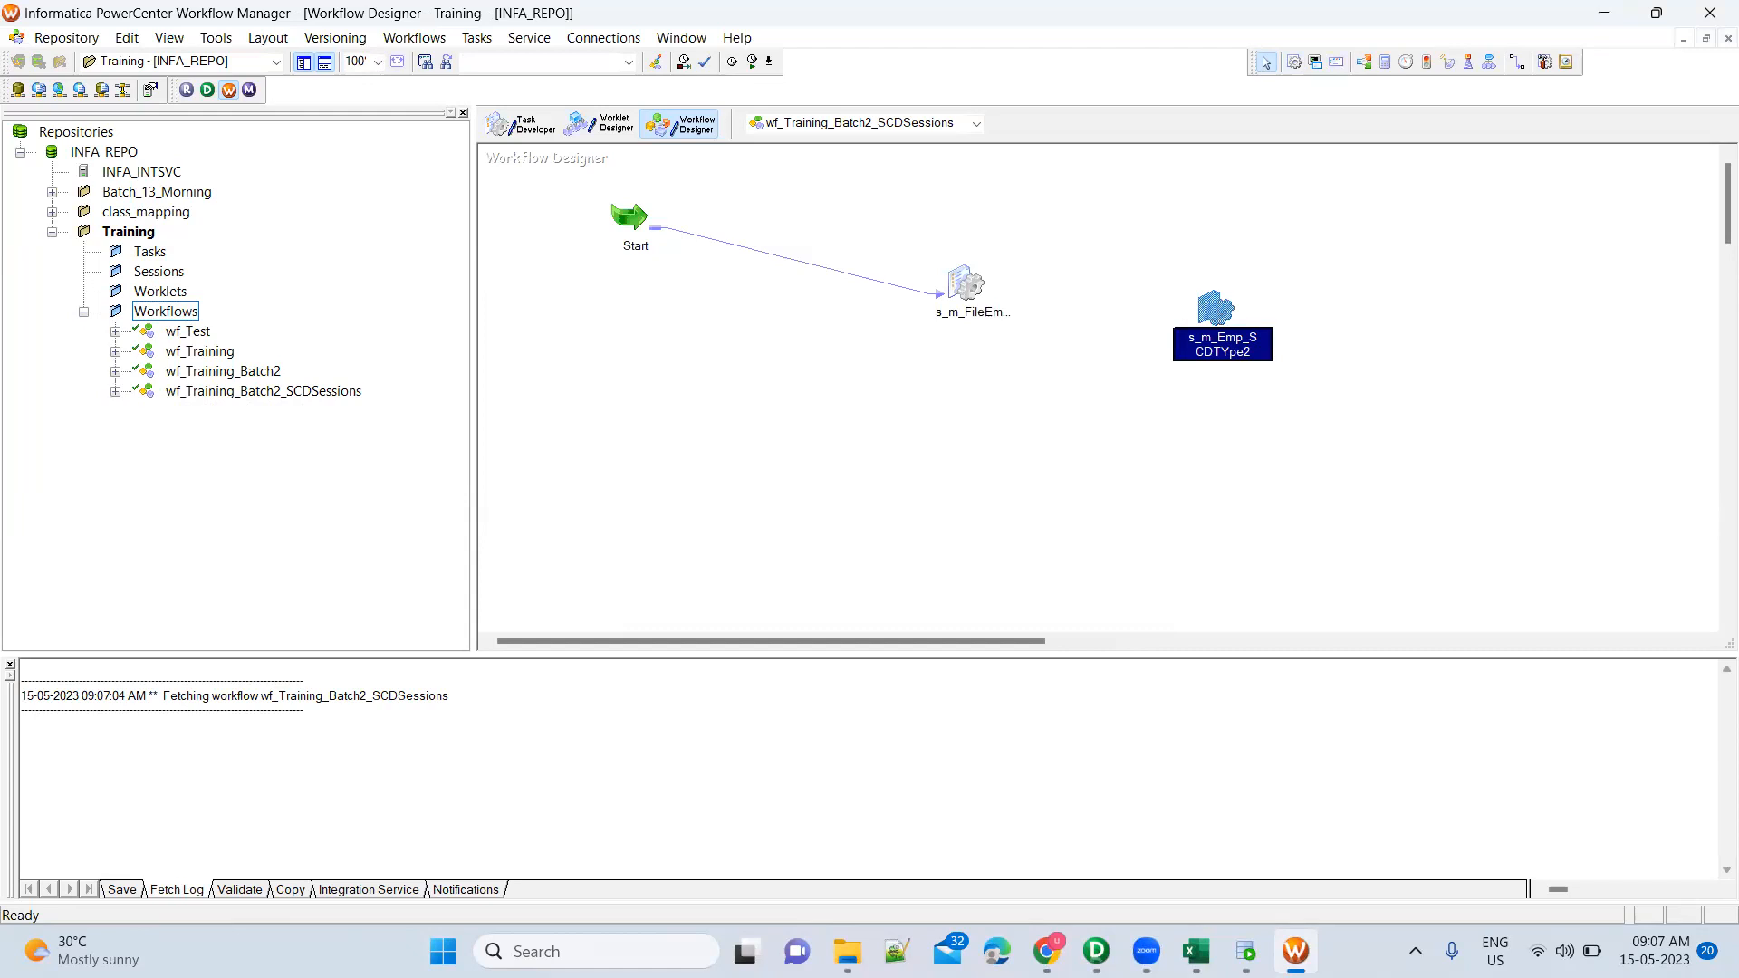
Set the source file directory of SQ_EmployeeSCDType2 in the s_m_Emp_SCDTYpe2 session's mapping settings to $PMSourceFileDir\Training\
{"action": "double_click", "coordinate": [1216, 308]}
{"action": "left_click", "coordinate": [767, 223]}
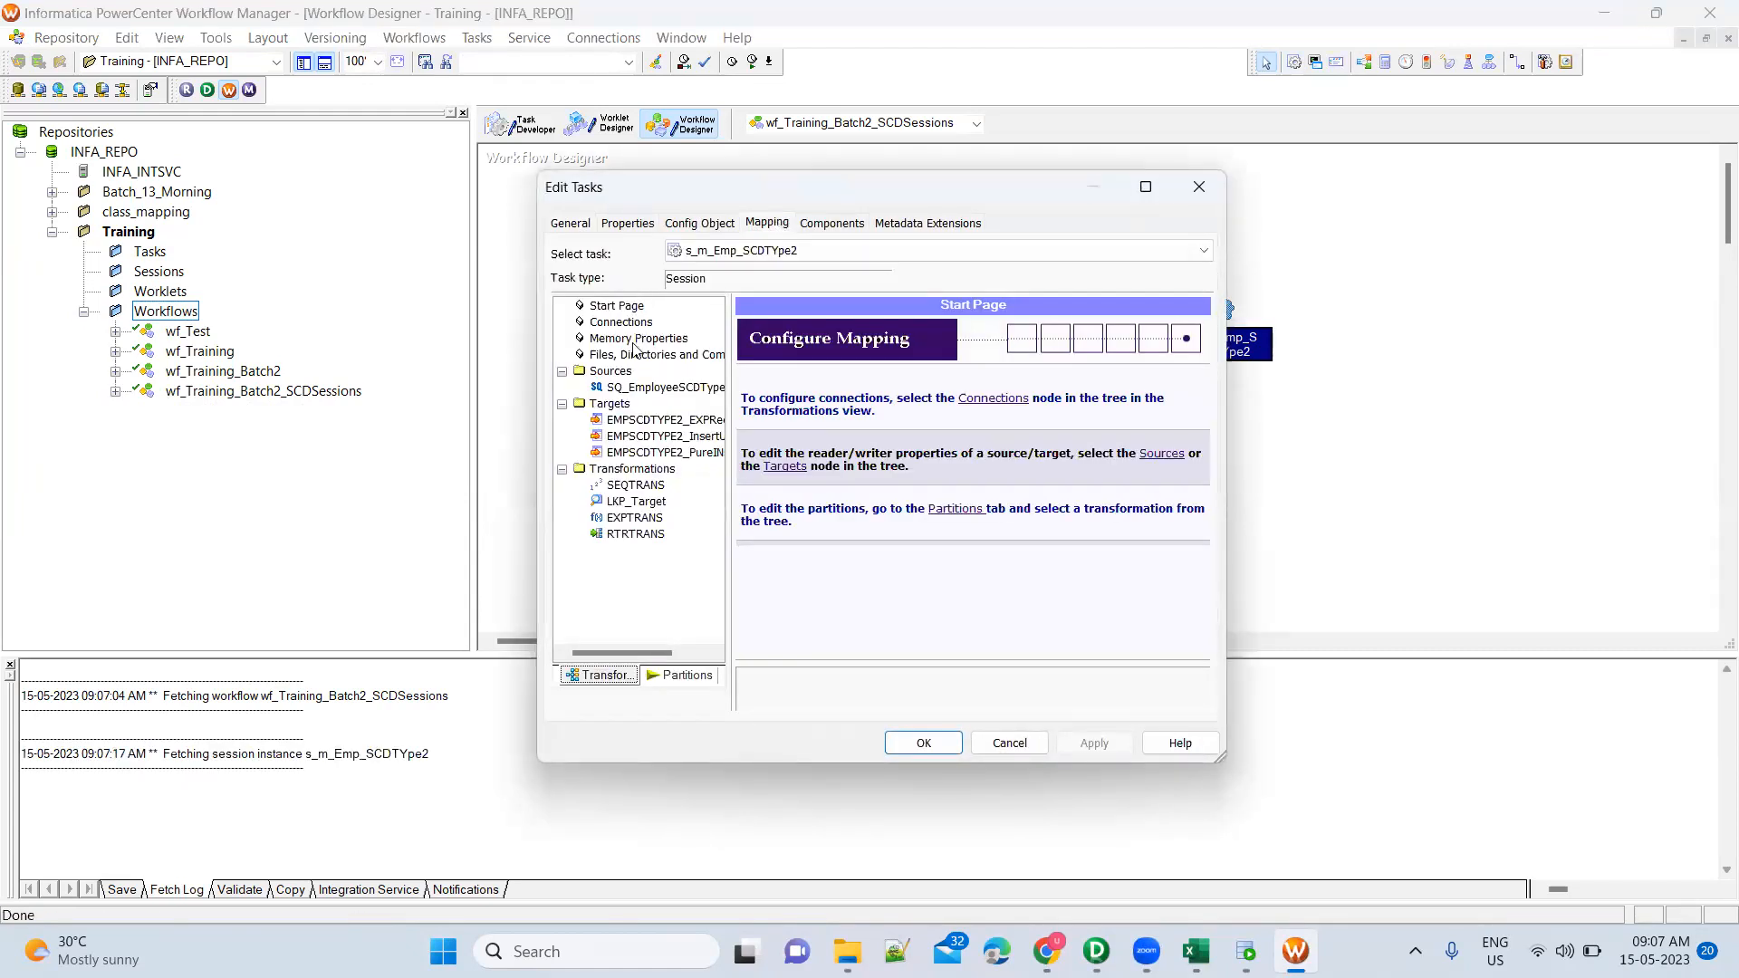
{"action": "left_click", "coordinate": [664, 387]}
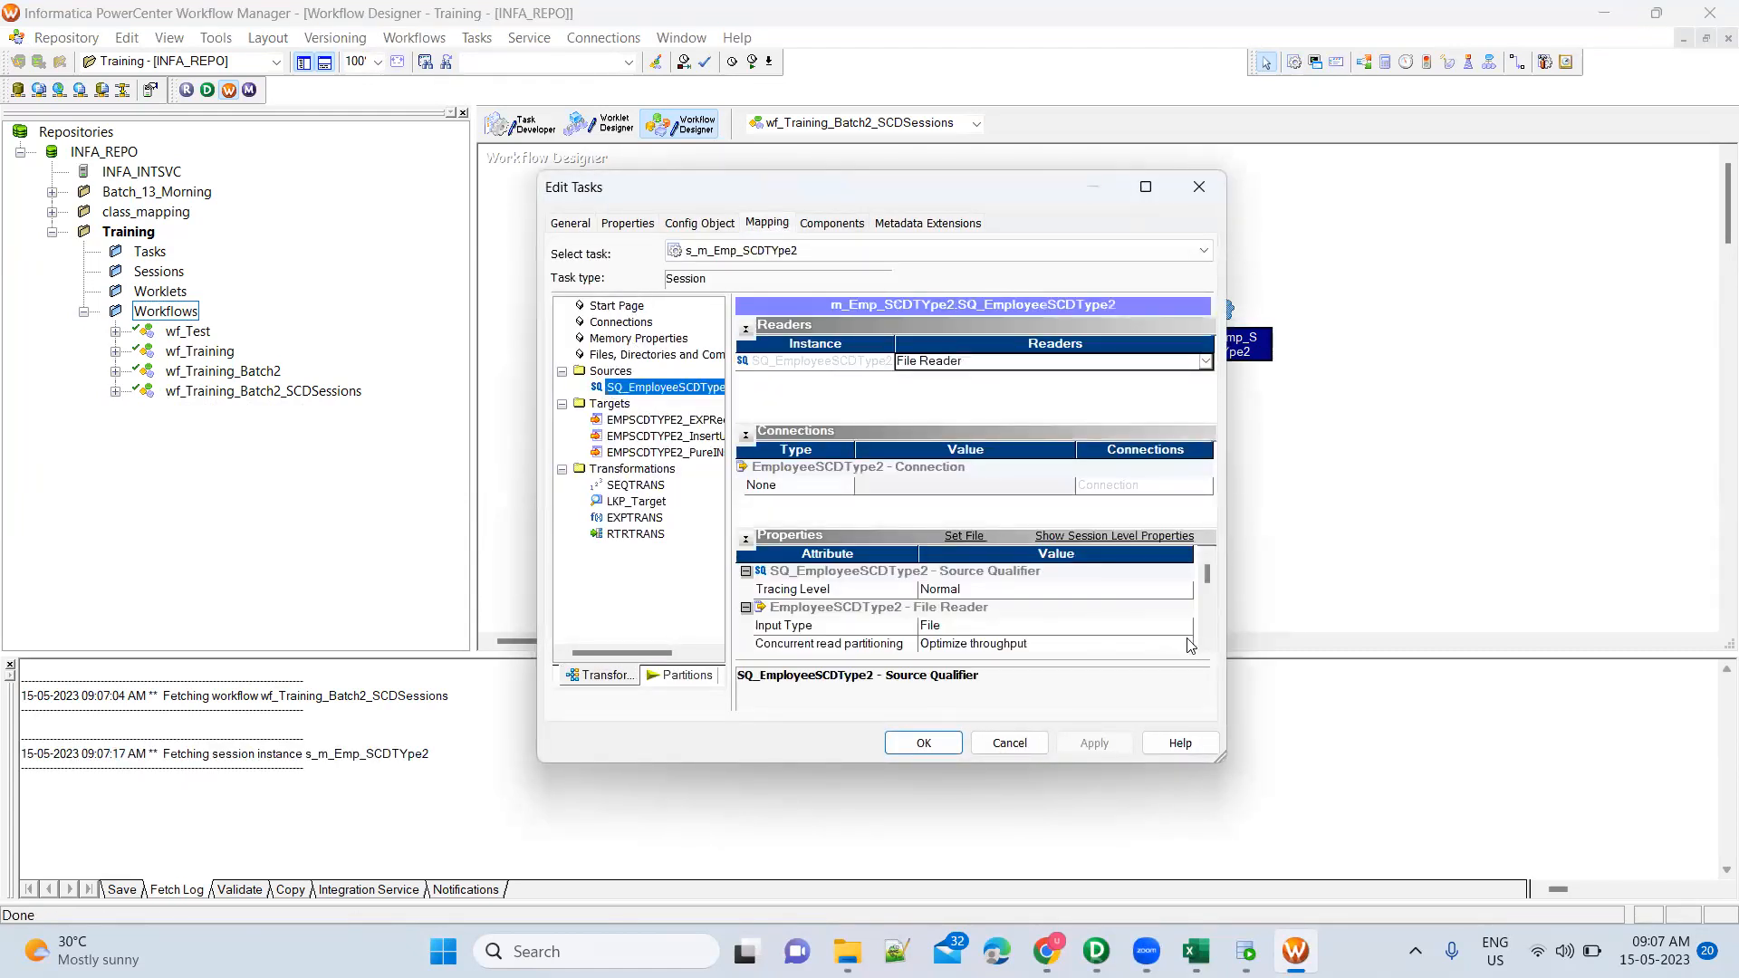
{"action": "scroll", "coordinate": [1206, 637], "scroll_direction": "down", "scroll_amount": 2}
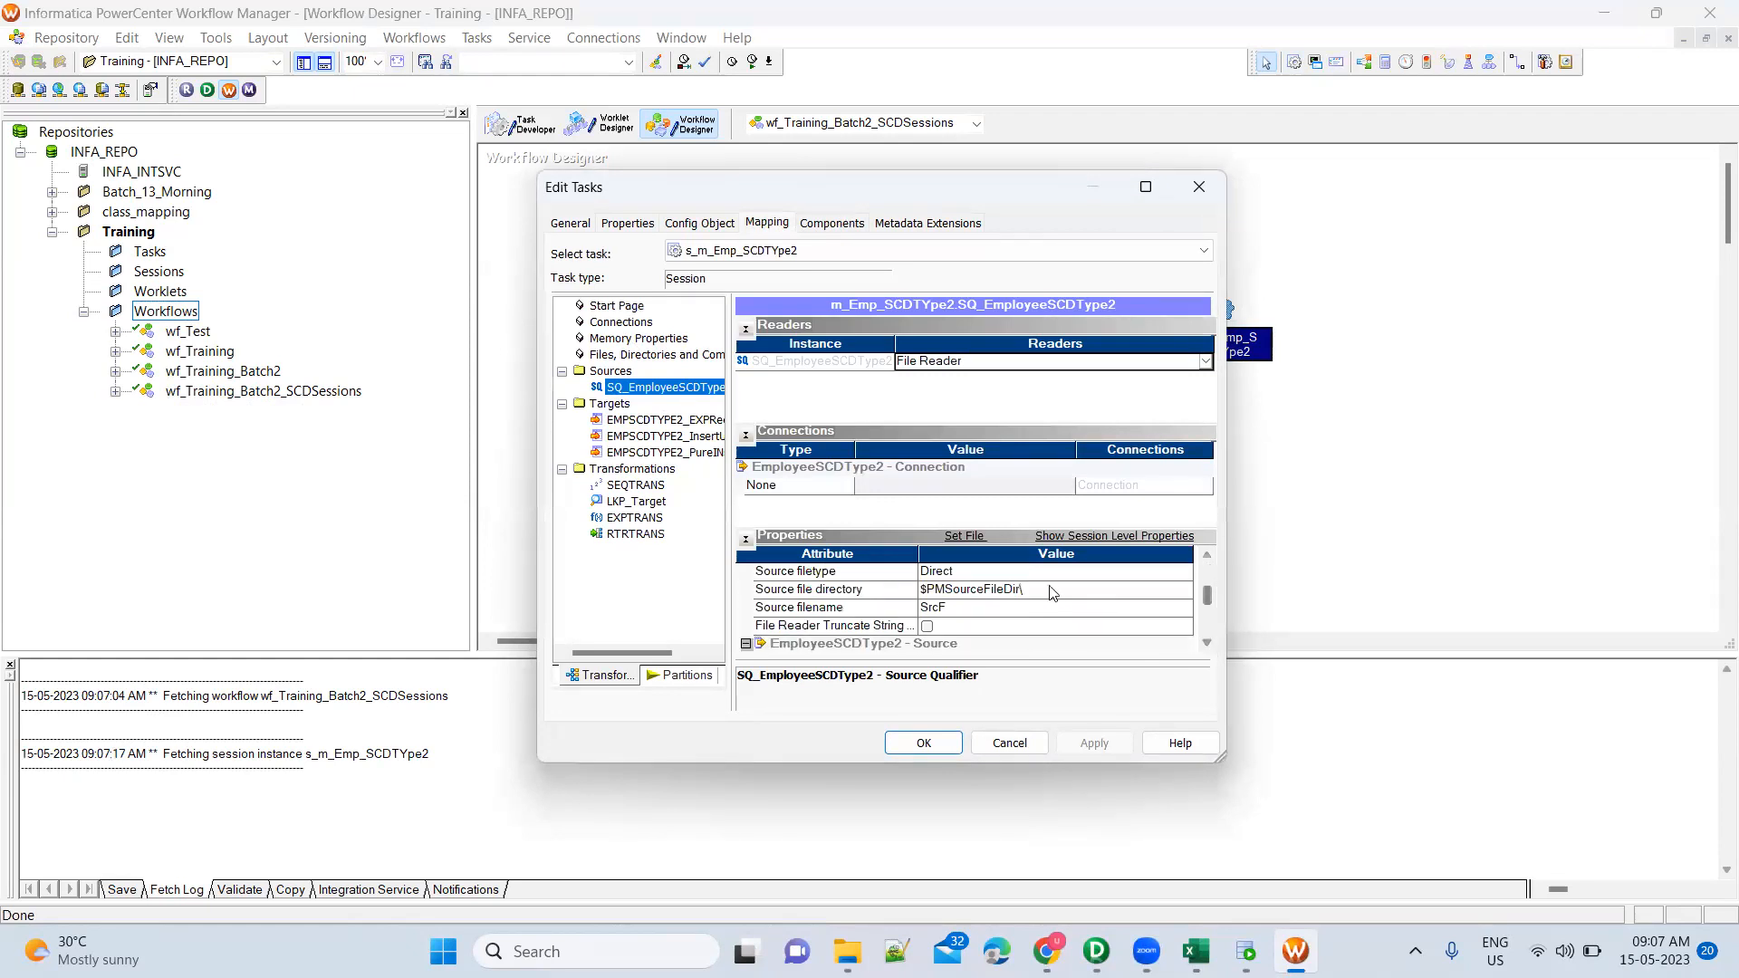
{"action": "left_click", "coordinate": [1053, 591]}
{"action": "left_click", "coordinate": [1017, 591]}
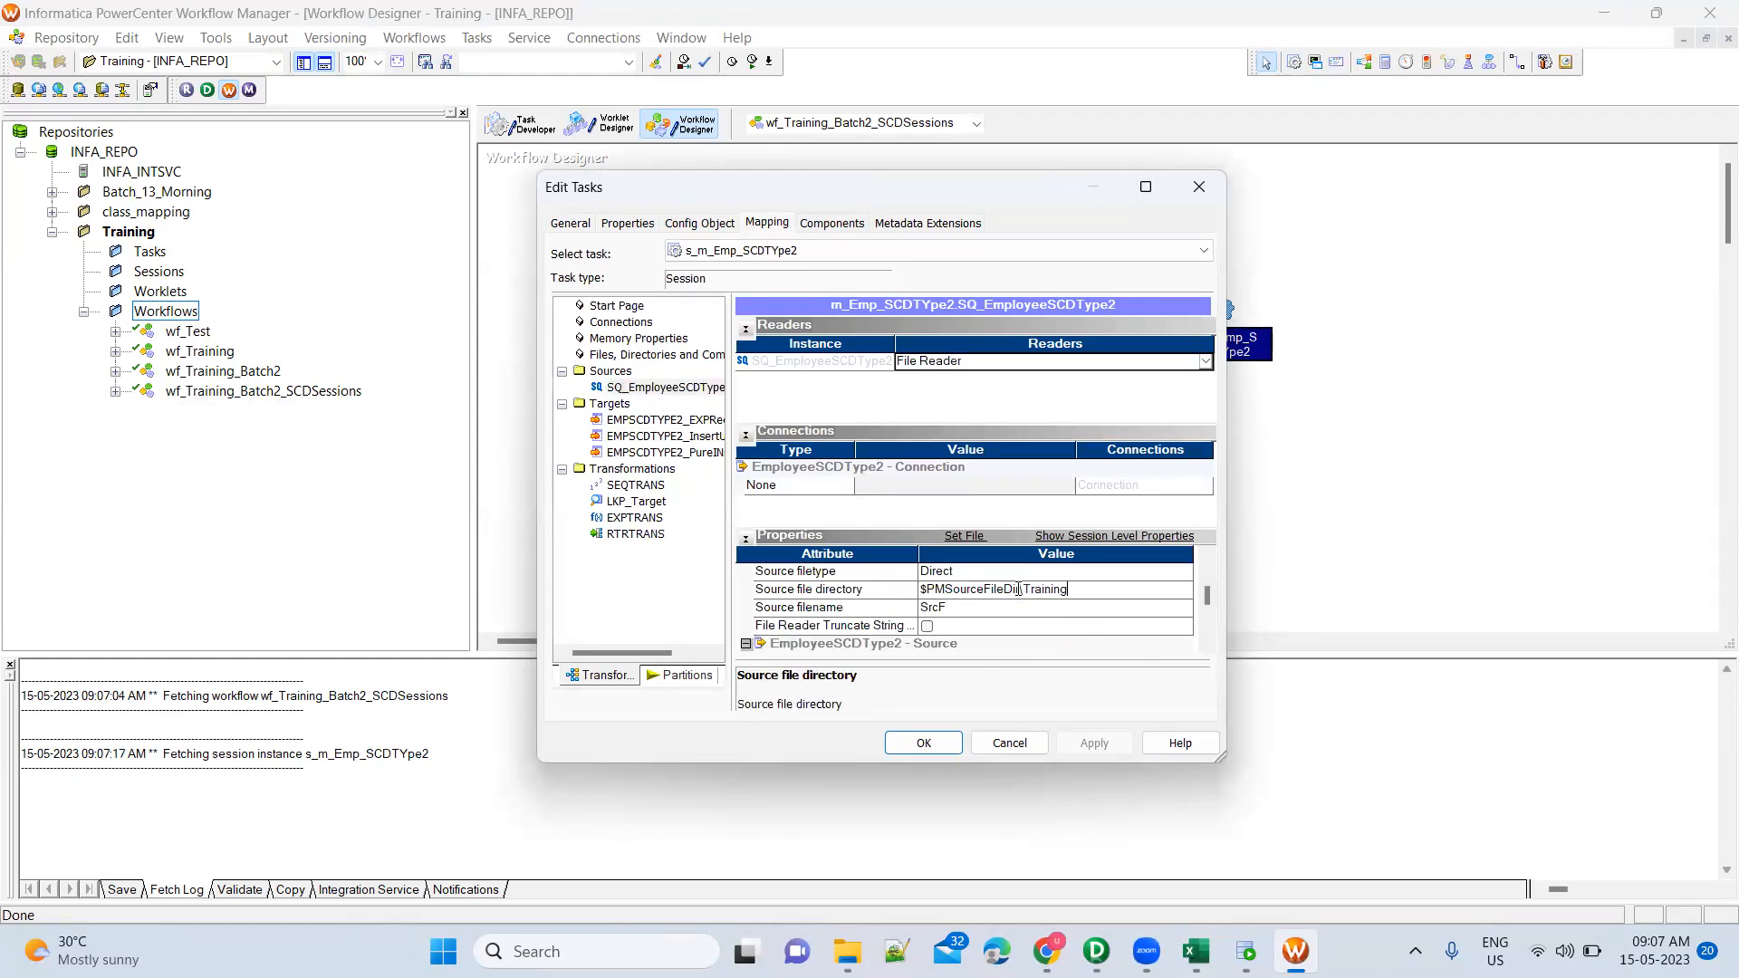
Copy the EmployeeSCDType2.csv file name from the SrcFiles Training folder and set it as the session's source filename
{"action": "left_click", "coordinate": [960, 609]}
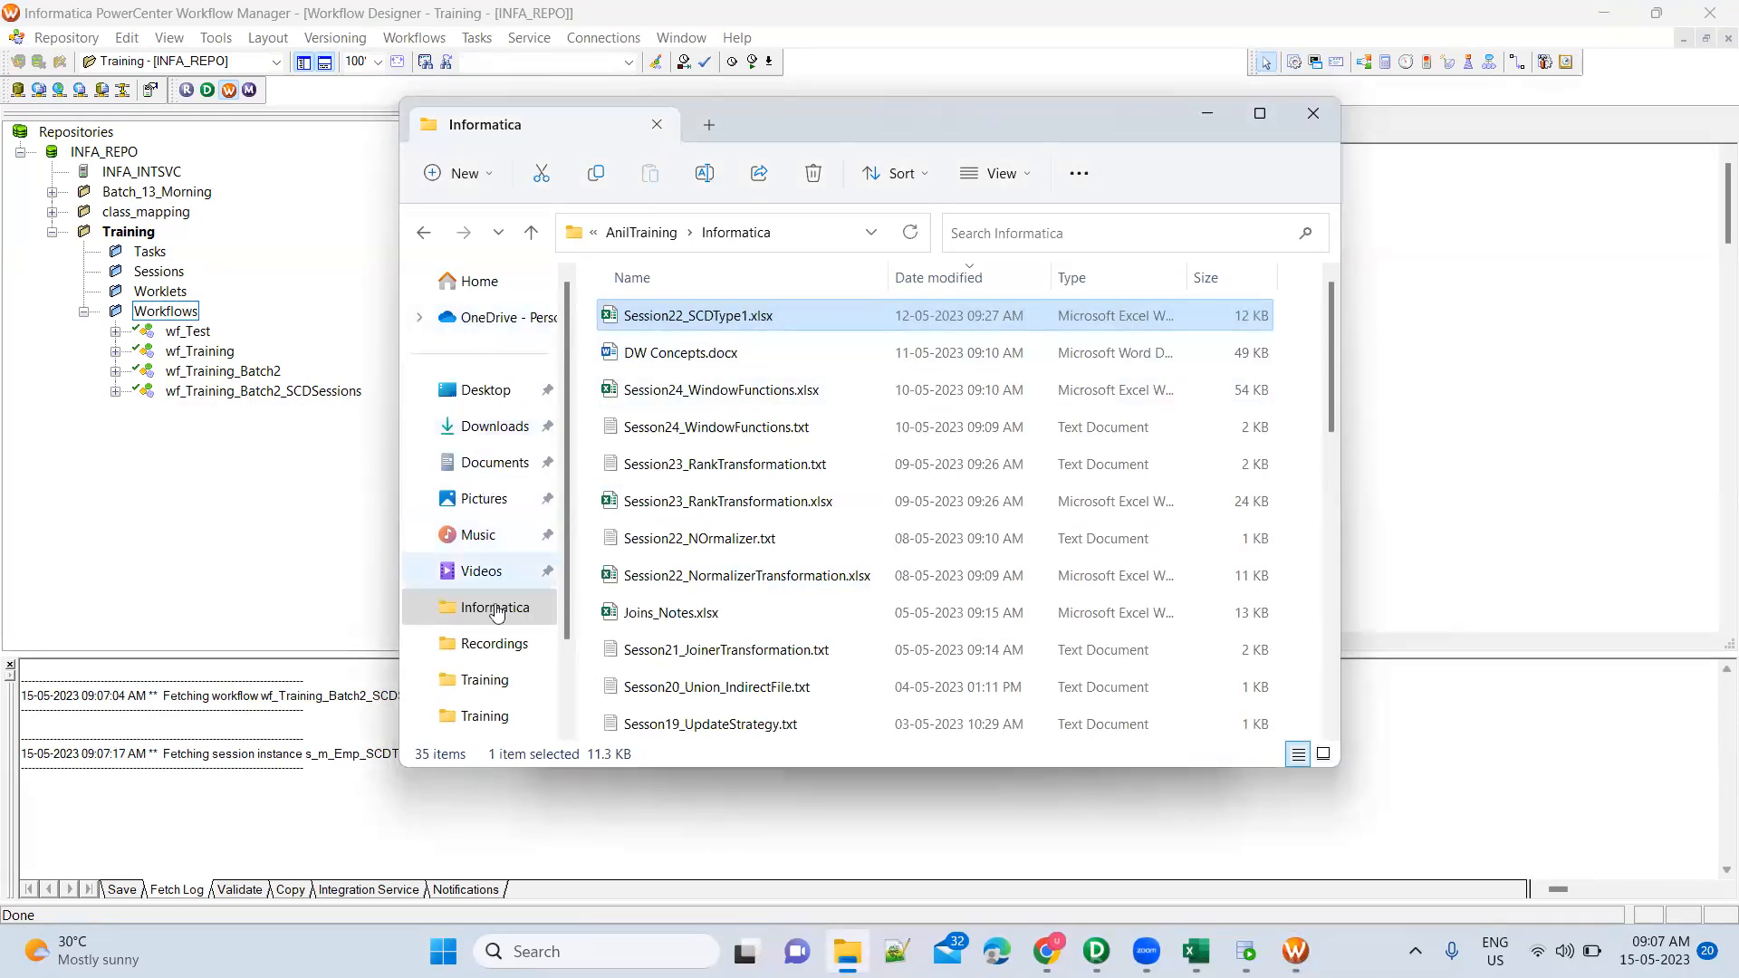
{"action": "left_click", "coordinate": [497, 694]}
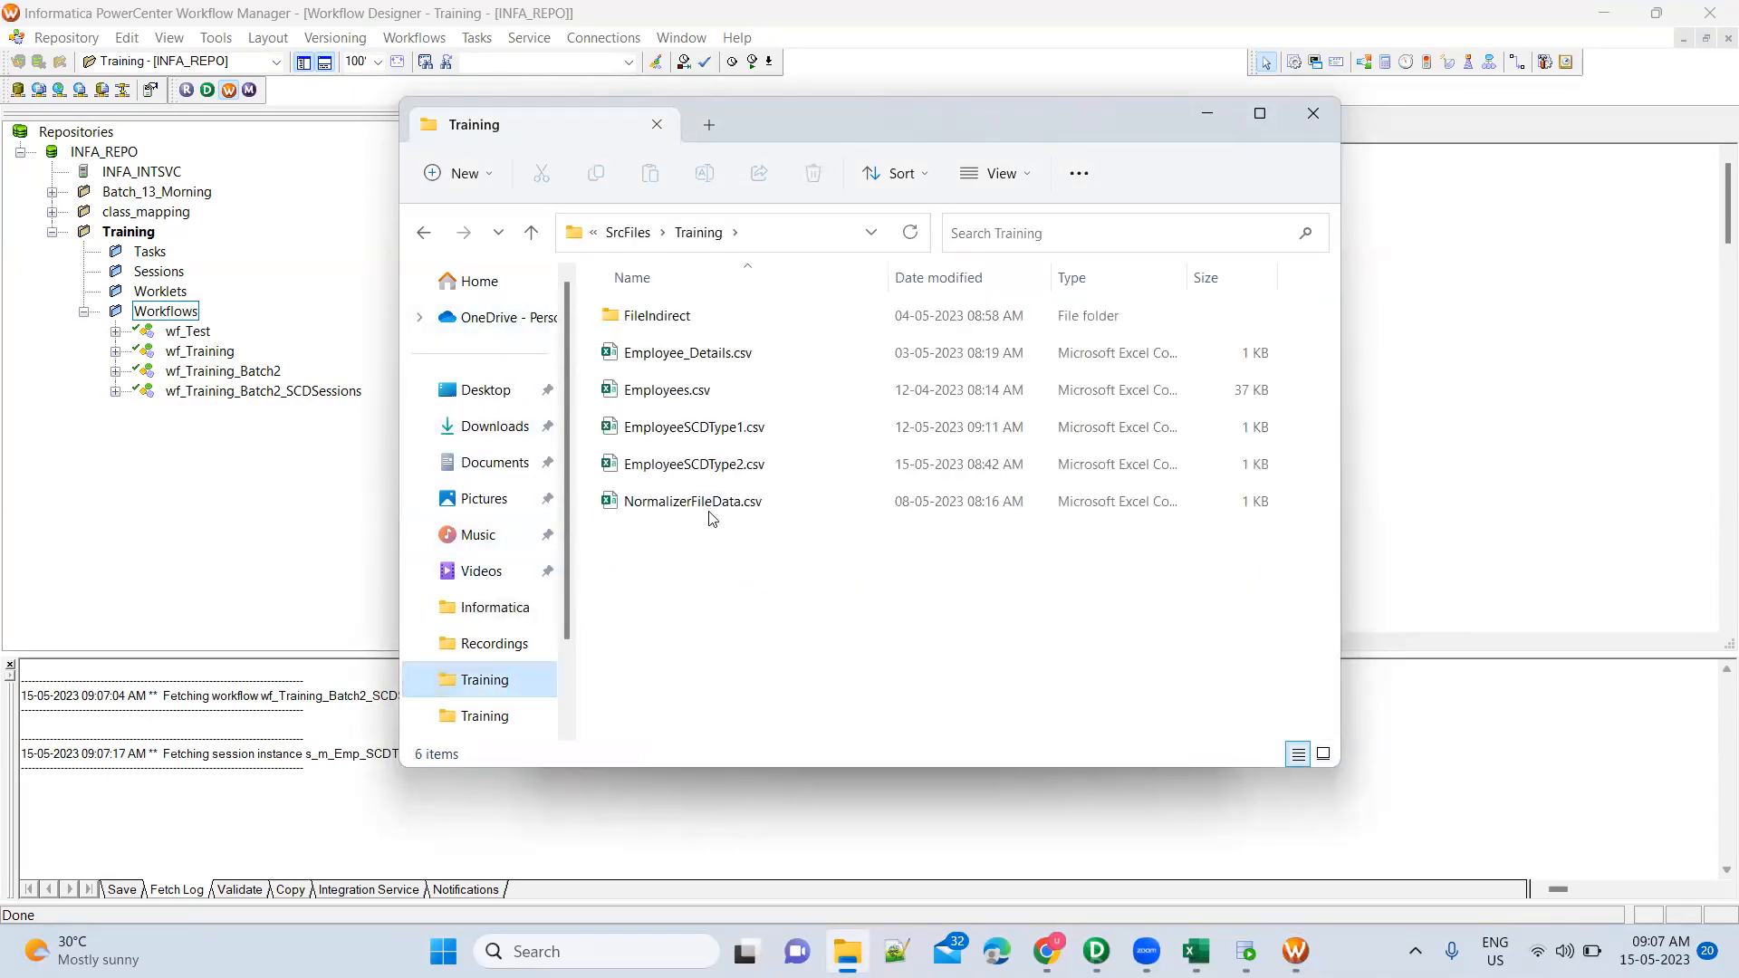
{"action": "left_click", "coordinate": [736, 462]}
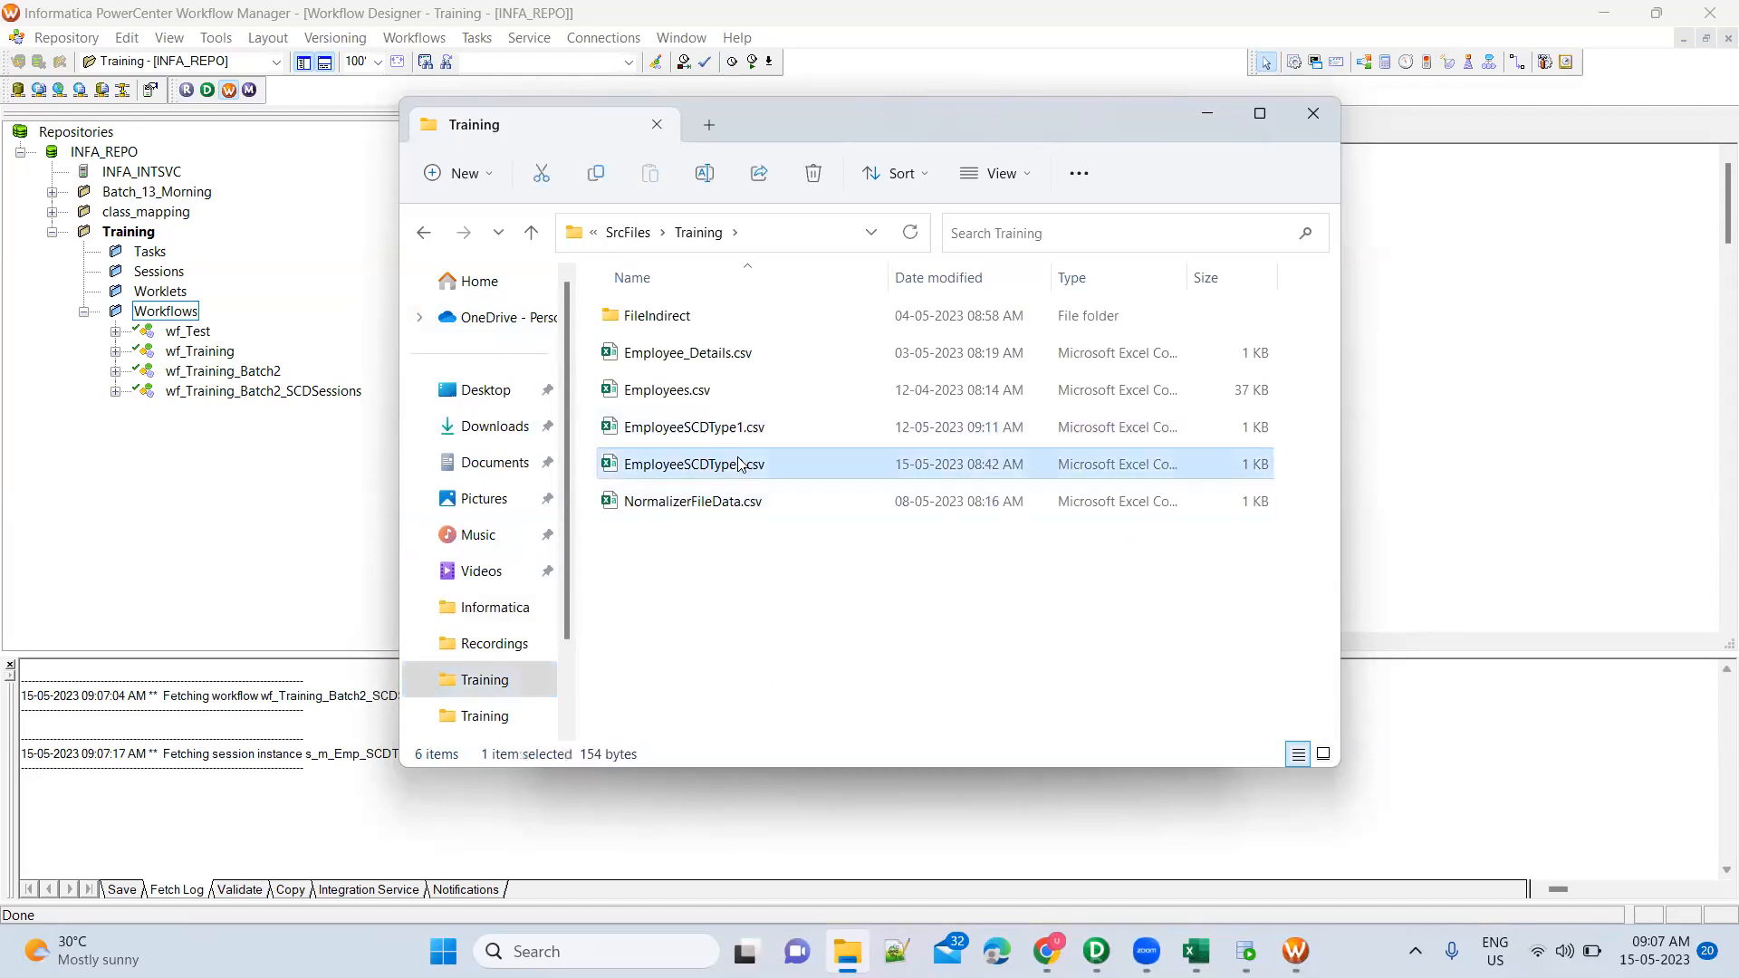
{"action": "left_click", "coordinate": [739, 460]}
{"action": "key", "text": "ctrl+c"}
{"action": "key", "text": "alt+Tab"}
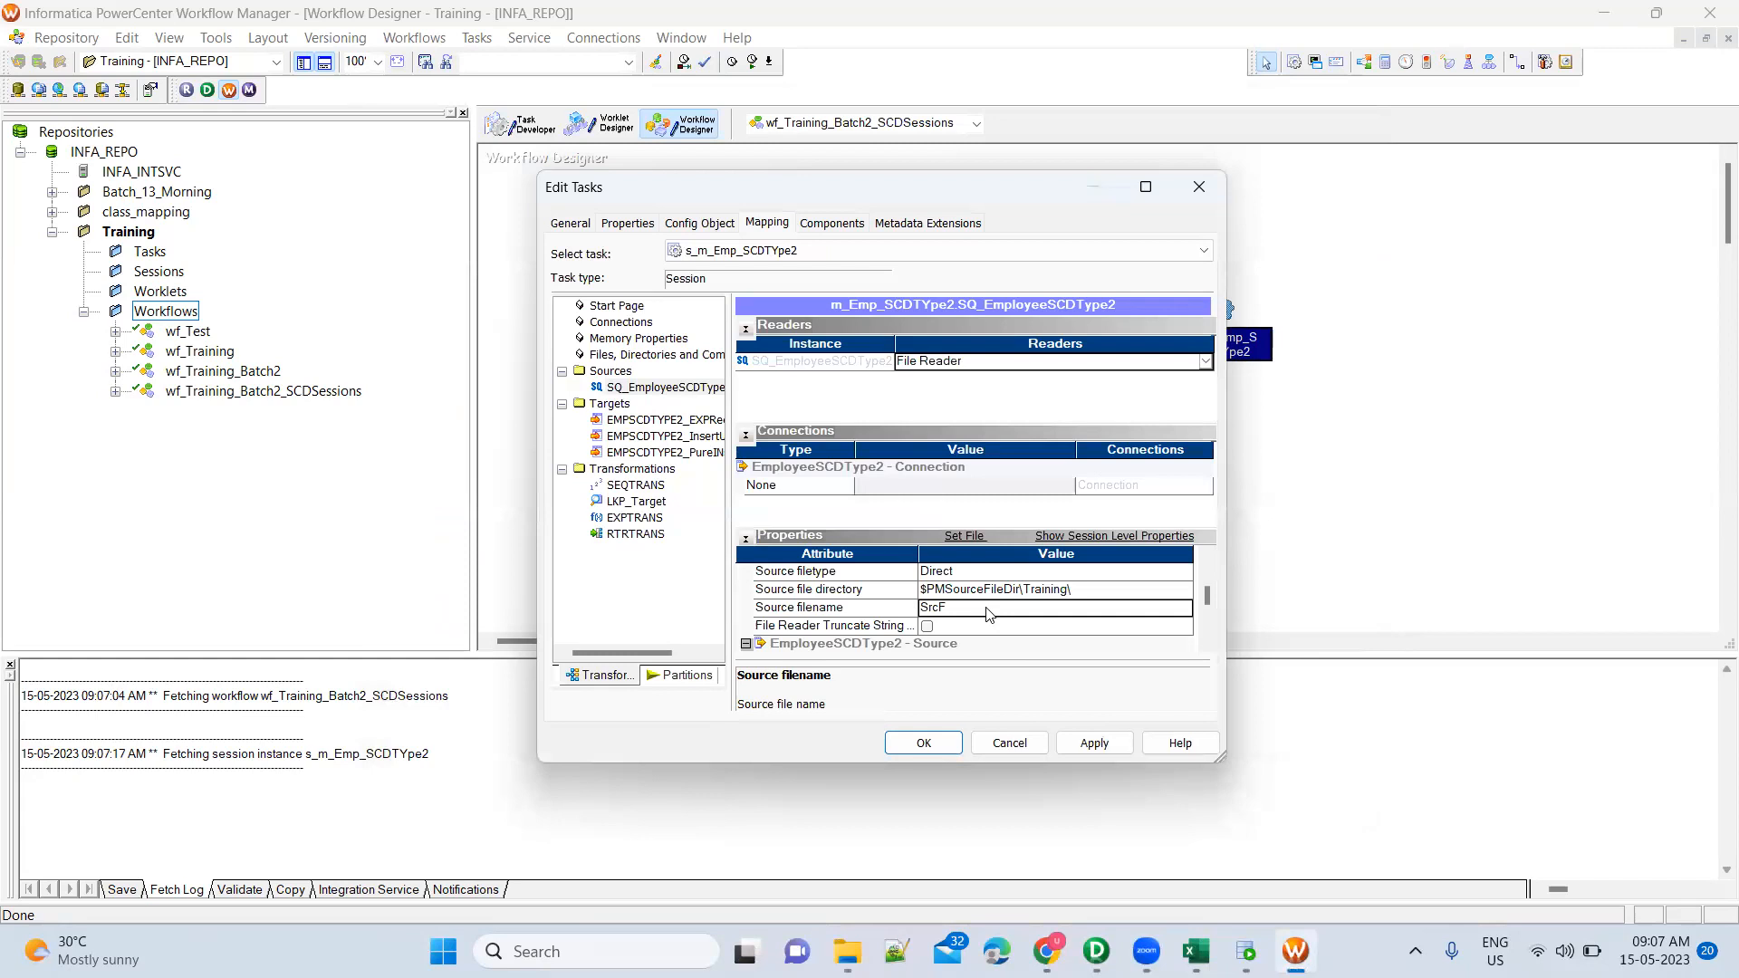
{"action": "key", "text": "ctrl+v"}
{"action": "left_click", "coordinate": [987, 609]}
{"action": "key", "text": "Right"}
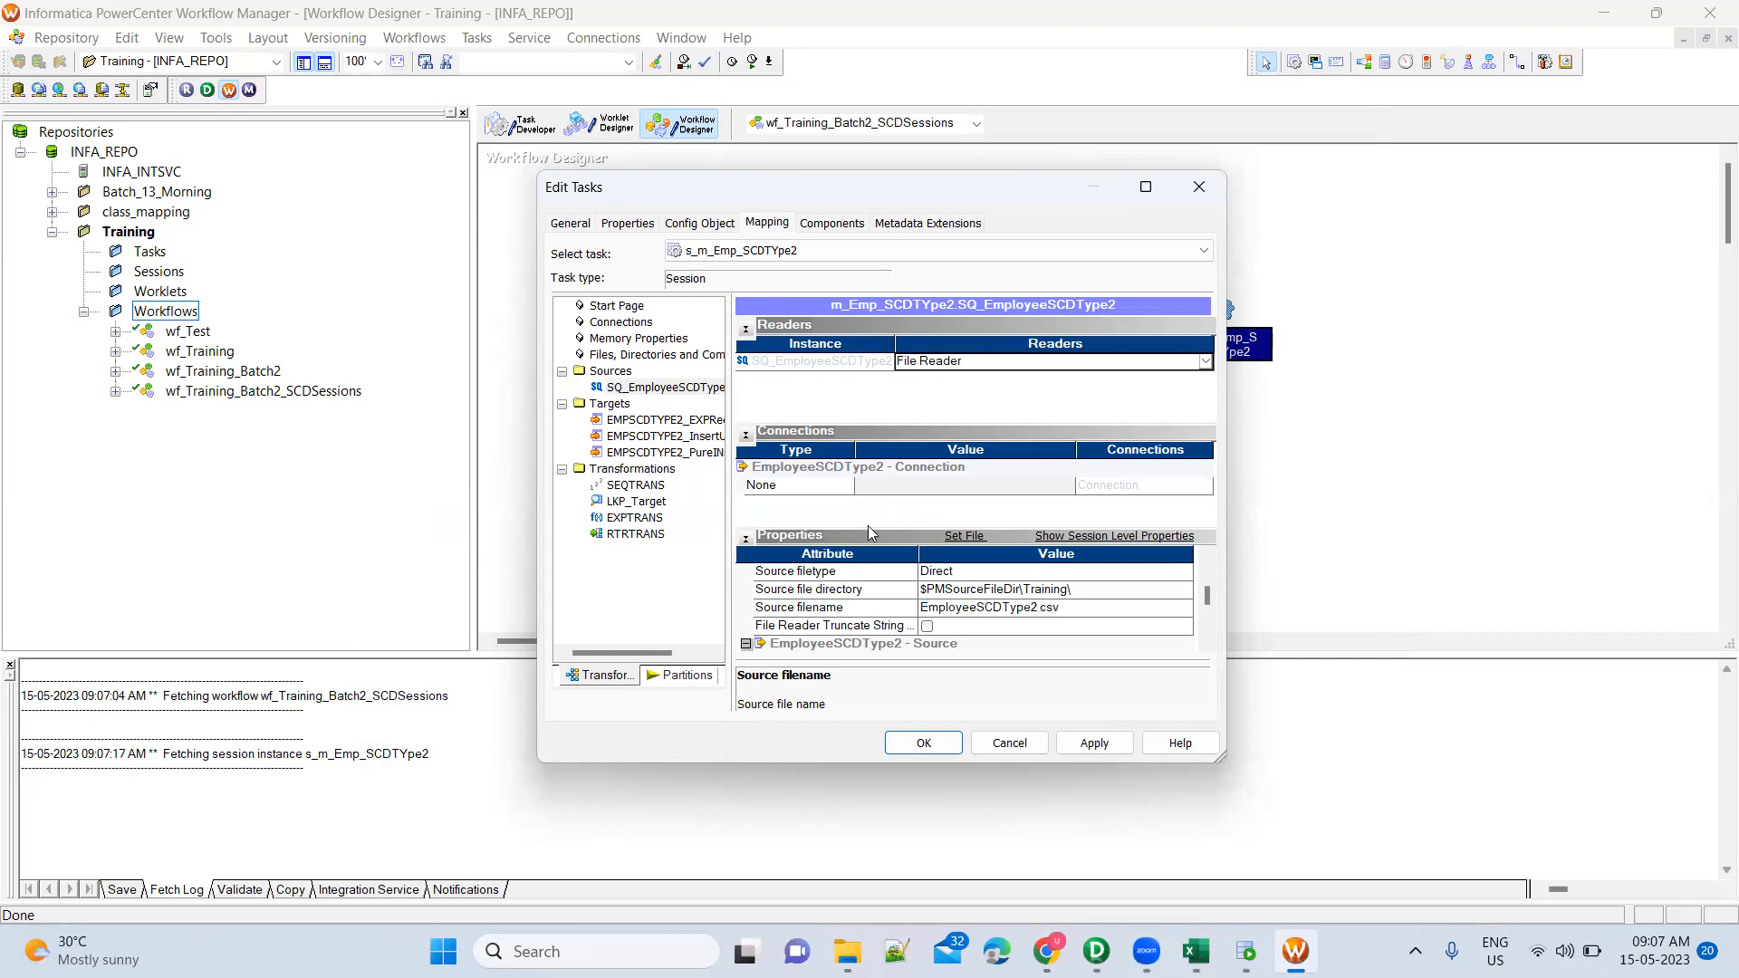
Set the target load type to Normal for the EMPSCDTYPE2_EXPRecord, EMPSCDTYPE2_InsertUpdatedRec and EMPSCDTYPE2_PureINsert targets
{"action": "left_click", "coordinate": [634, 420]}
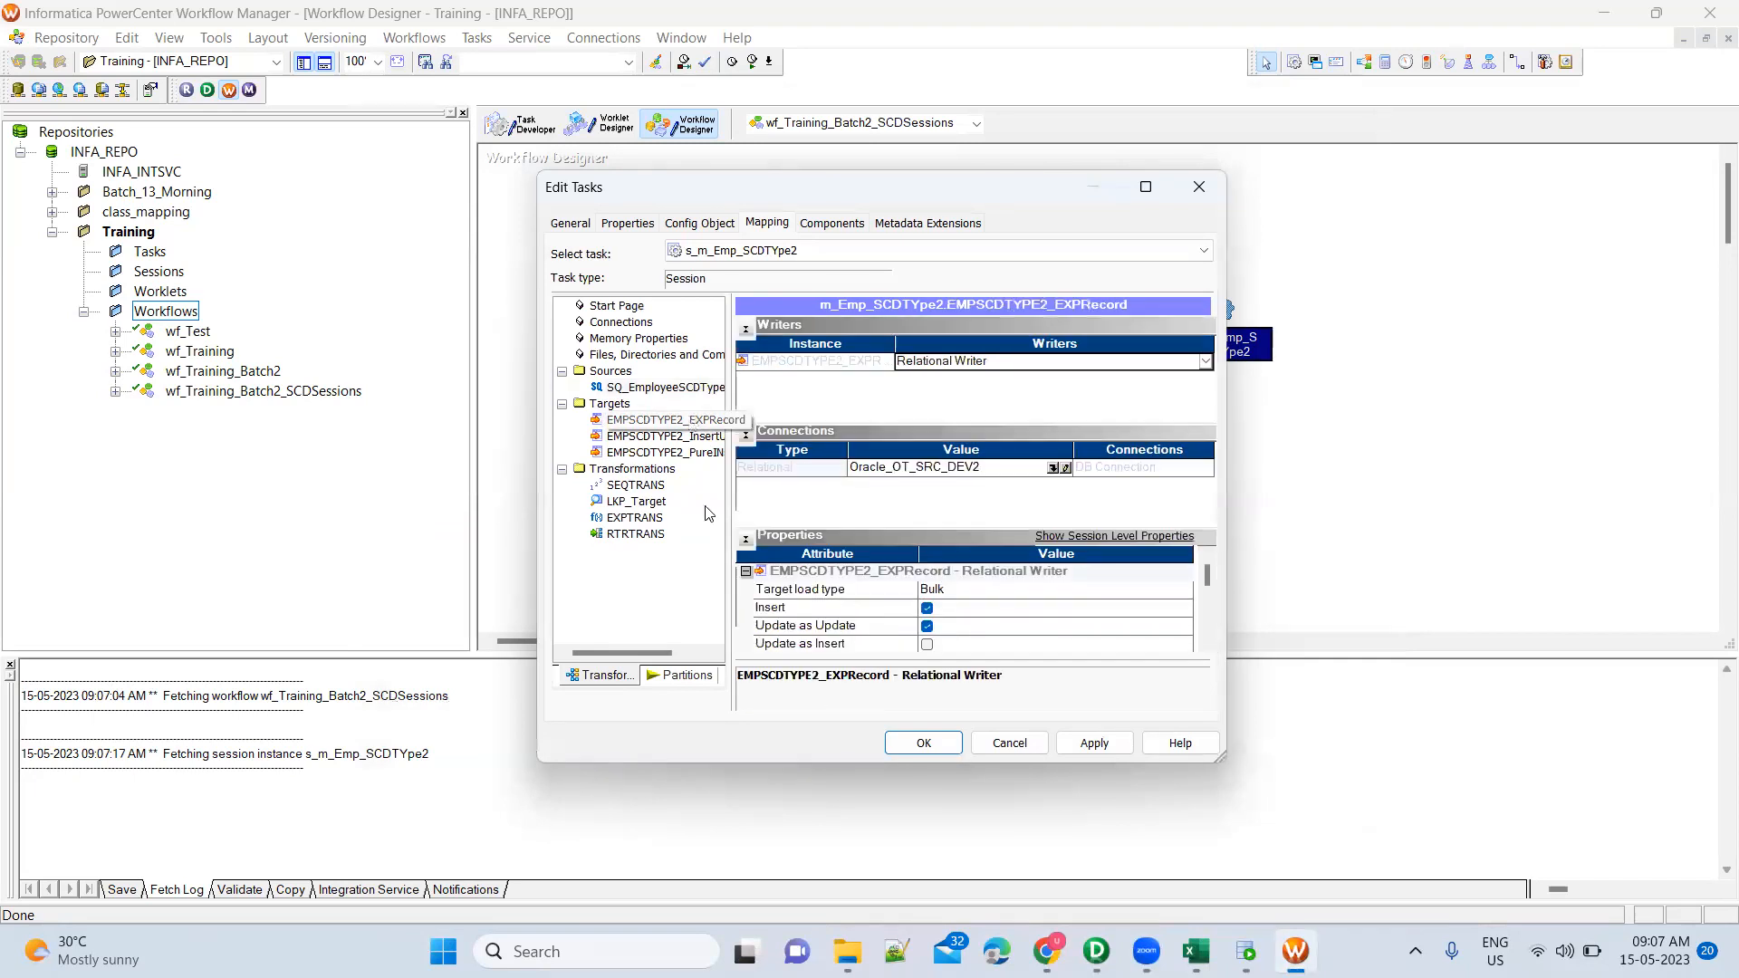
{"action": "left_click", "coordinate": [973, 590]}
{"action": "left_click", "coordinate": [1182, 590]}
{"action": "left_click", "coordinate": [1050, 623]}
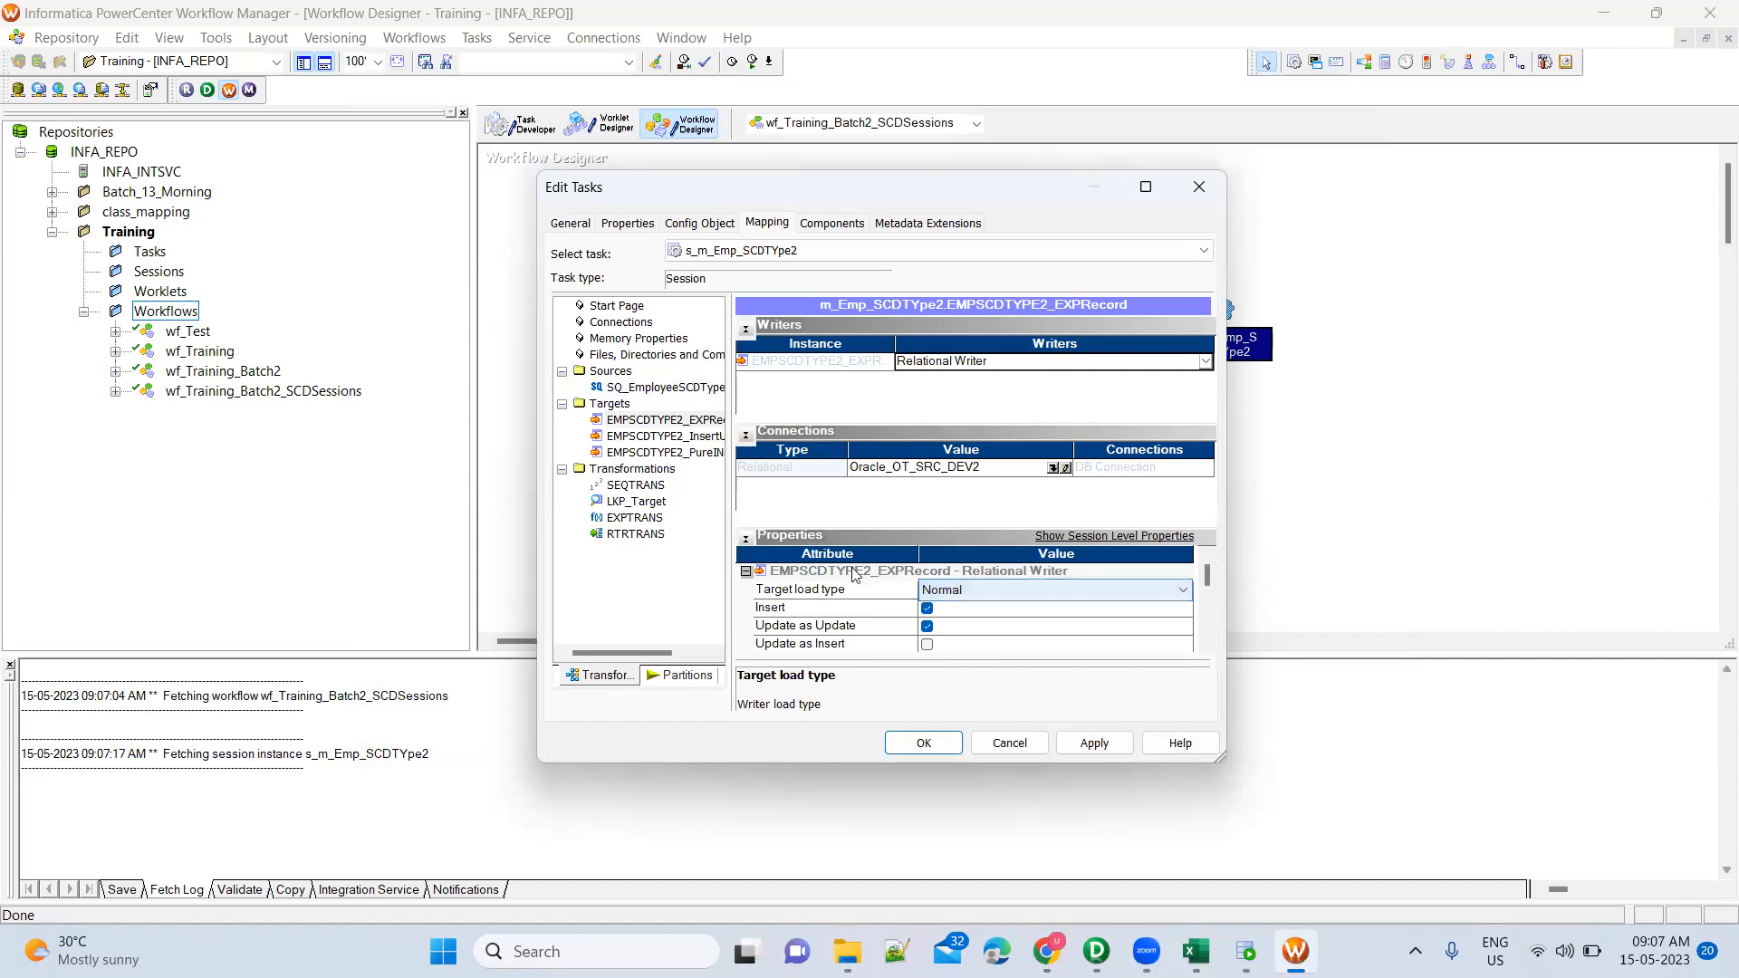
{"action": "left_click", "coordinate": [664, 435]}
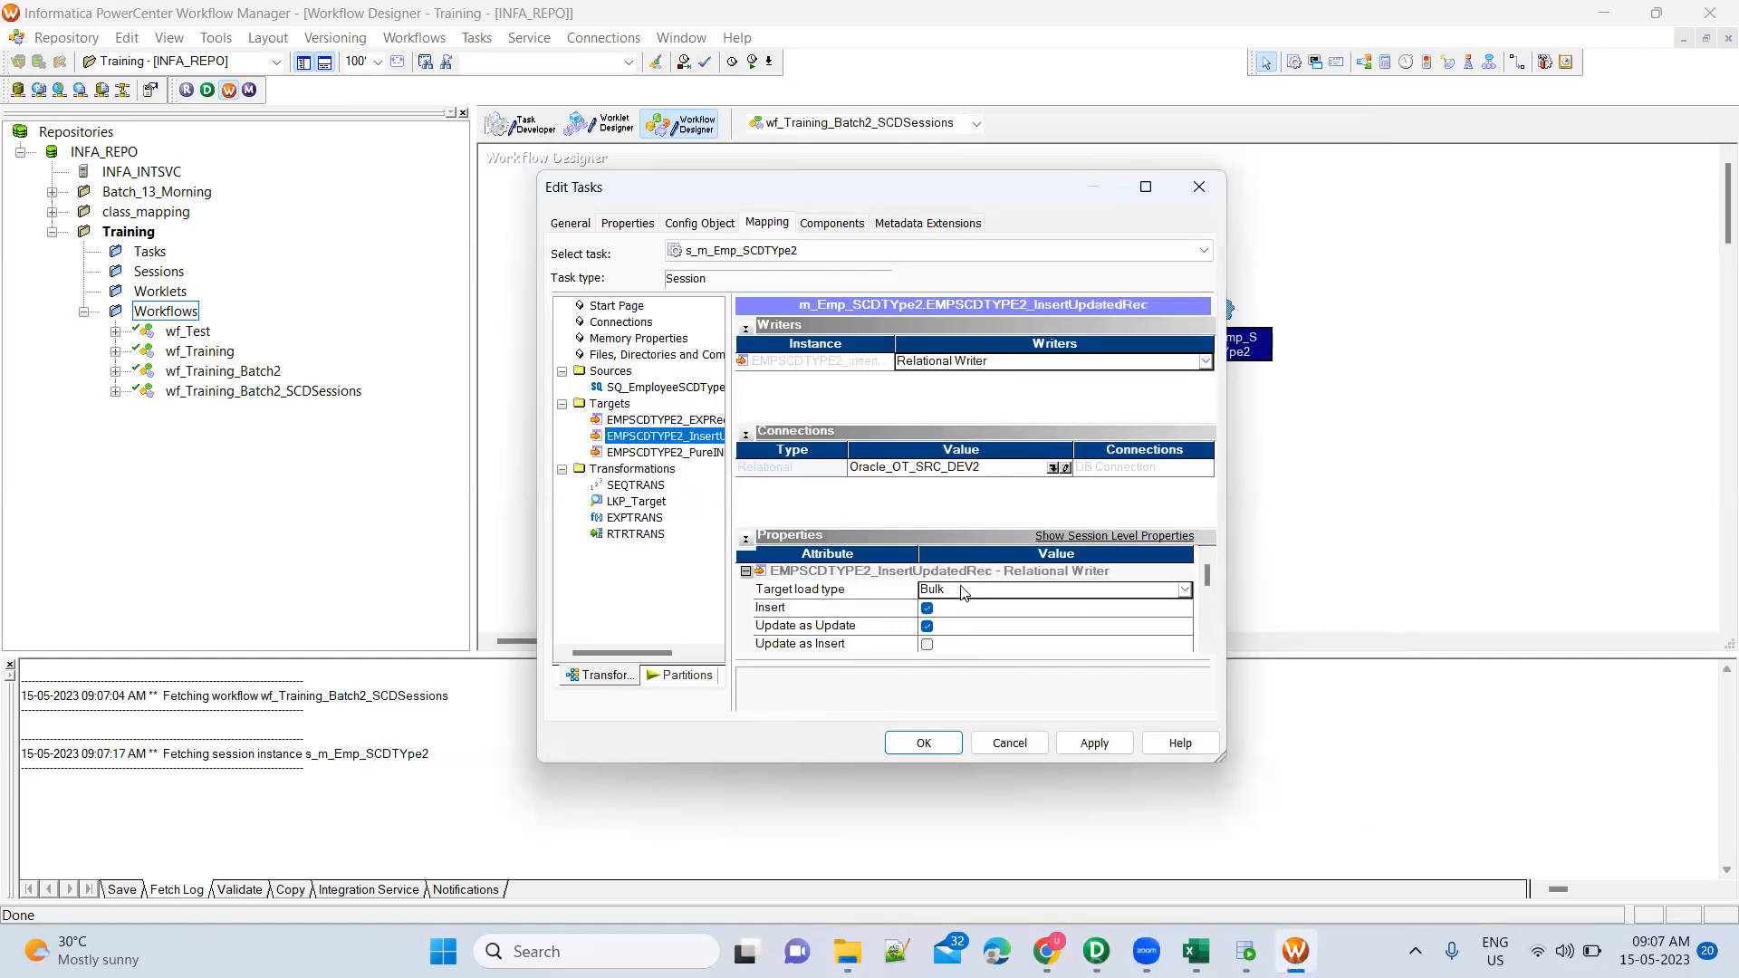
{"action": "left_click", "coordinate": [962, 591]}
{"action": "left_click", "coordinate": [996, 610]}
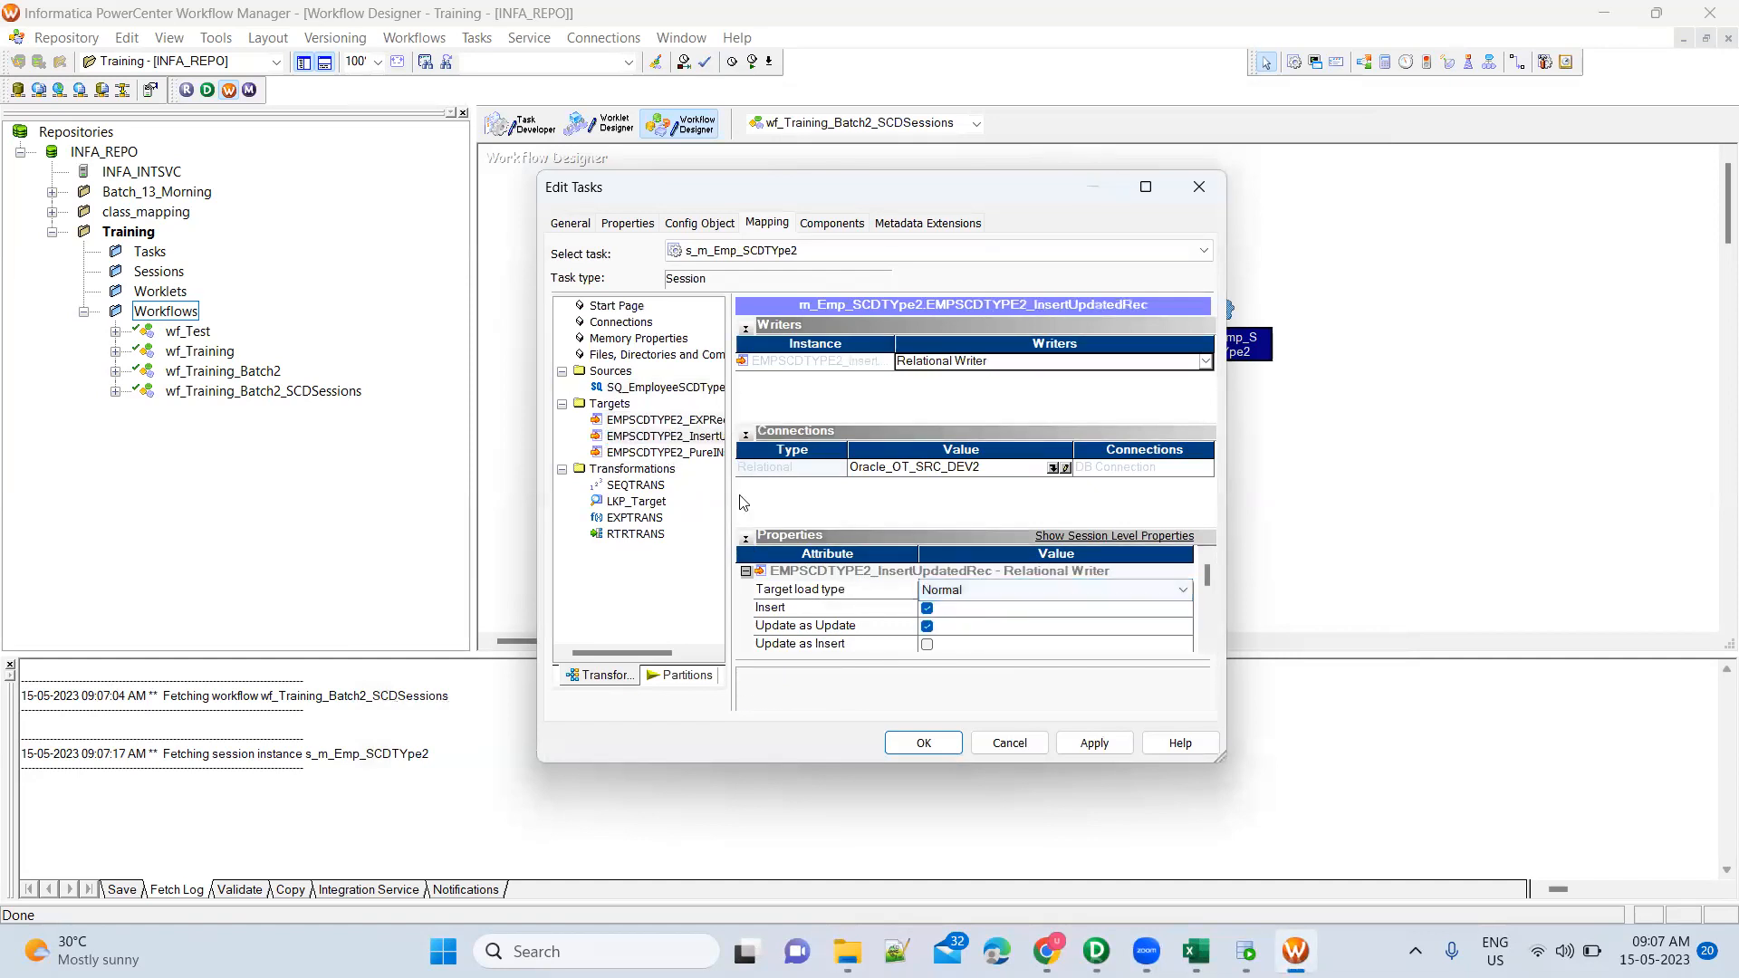
{"action": "left_click", "coordinate": [696, 452]}
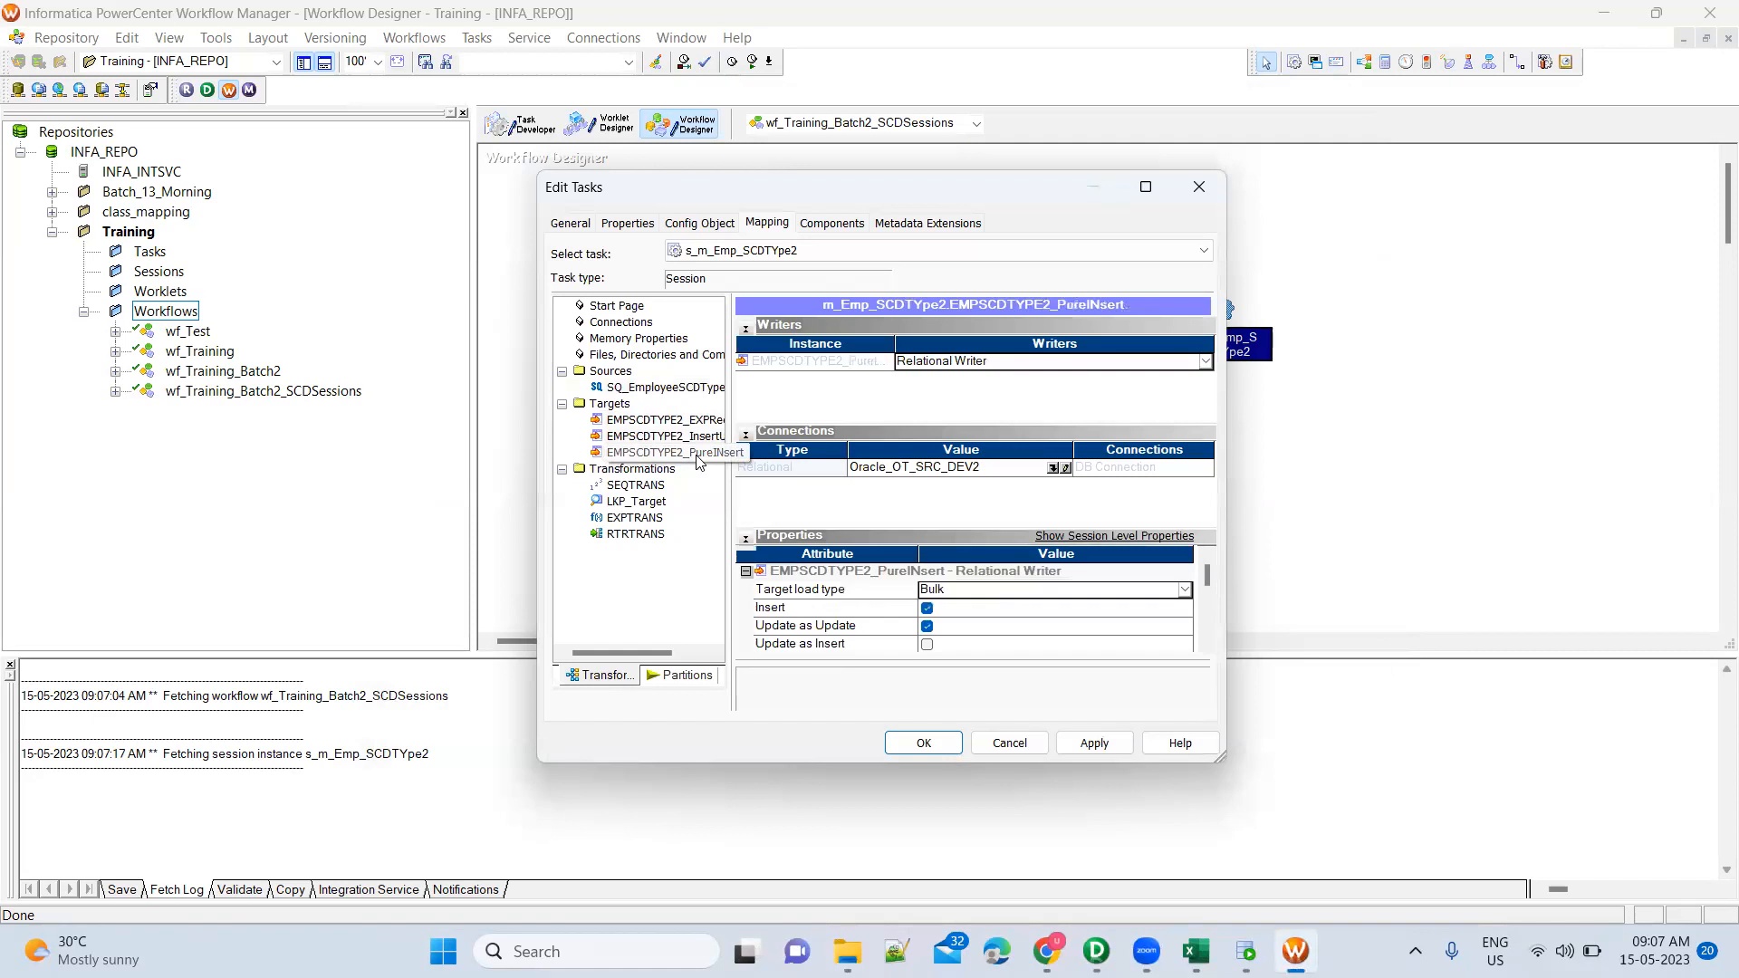
{"action": "left_click", "coordinate": [974, 592]}
{"action": "left_click", "coordinate": [974, 591]}
{"action": "left_click", "coordinate": [954, 612]}
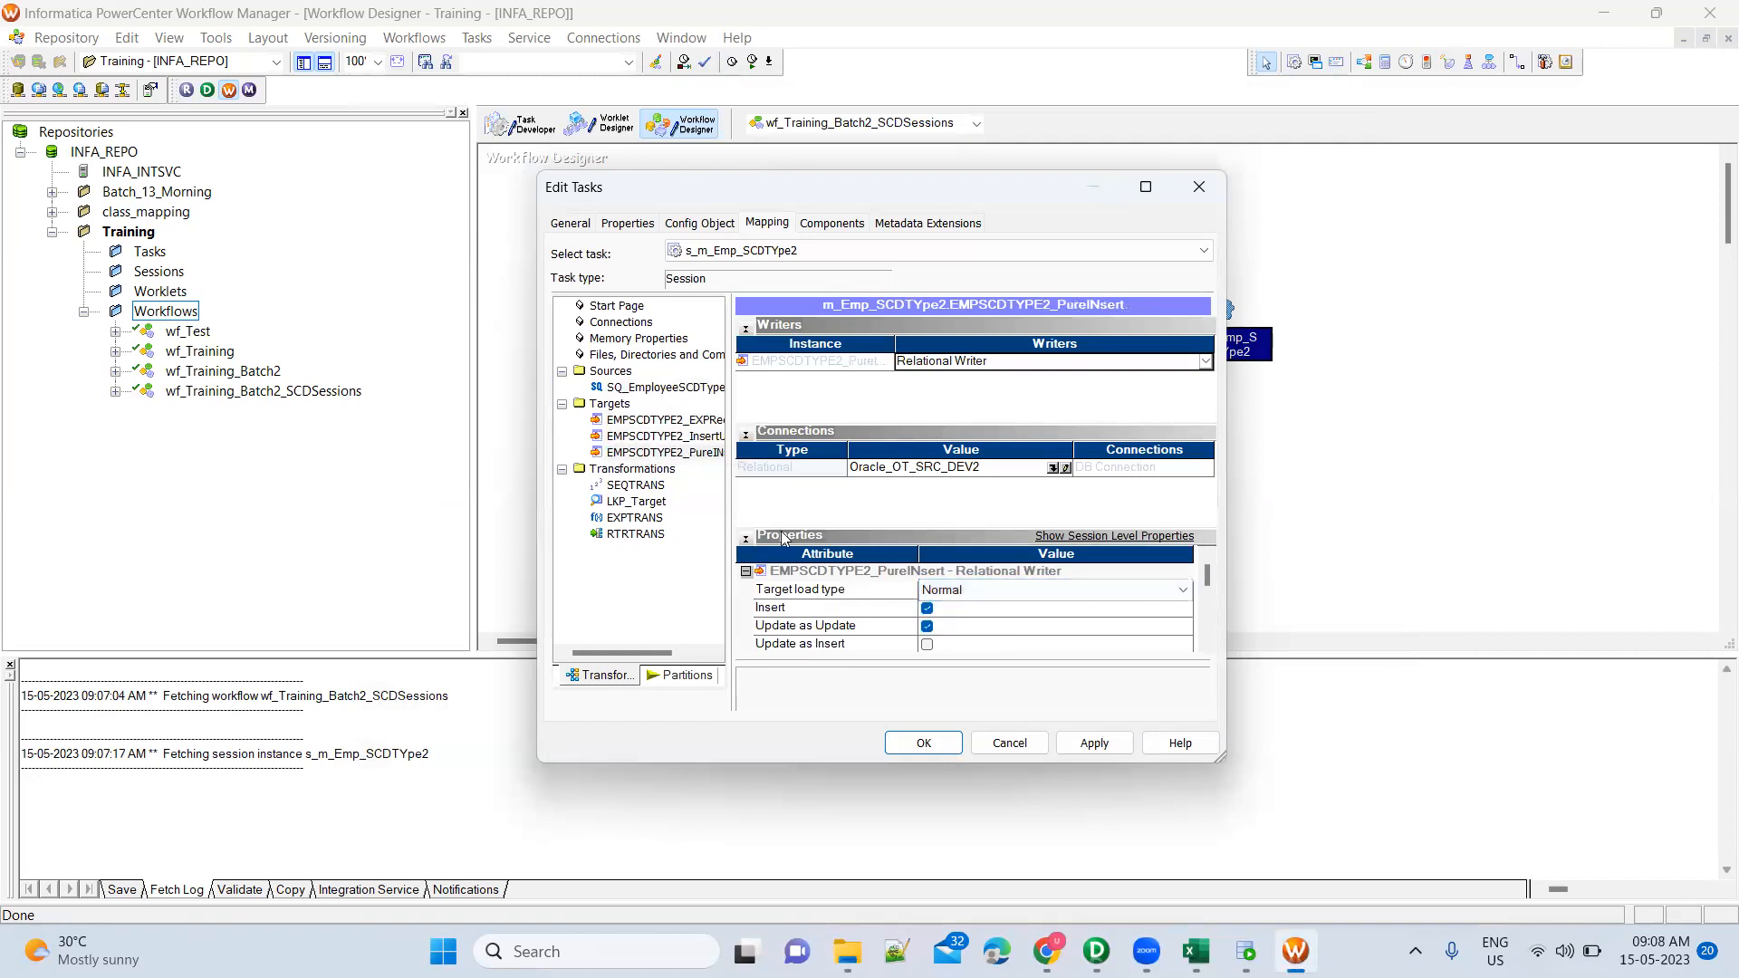
Set the LKP_Target lookup's relational connection to the Oracle_OT_SRC_DEV2 object, apply the session settings and save the workflow
{"action": "left_click", "coordinate": [646, 503]}
{"action": "left_click", "coordinate": [1060, 362]}
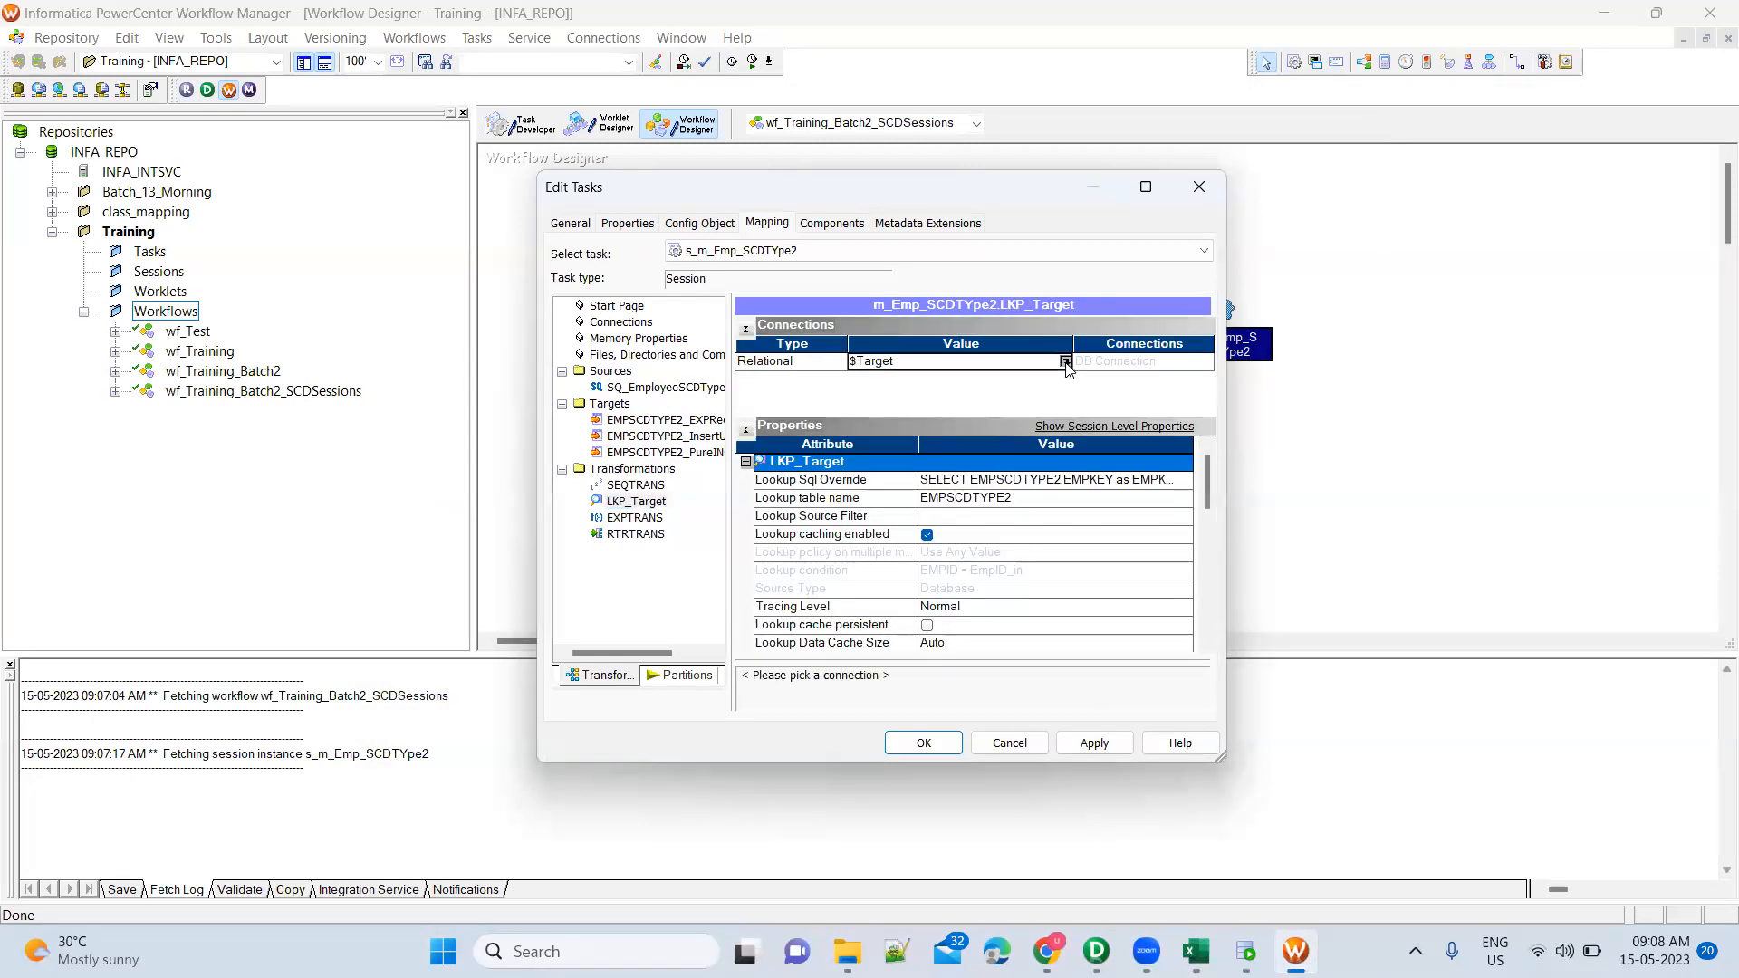
{"action": "left_click", "coordinate": [1065, 362]}
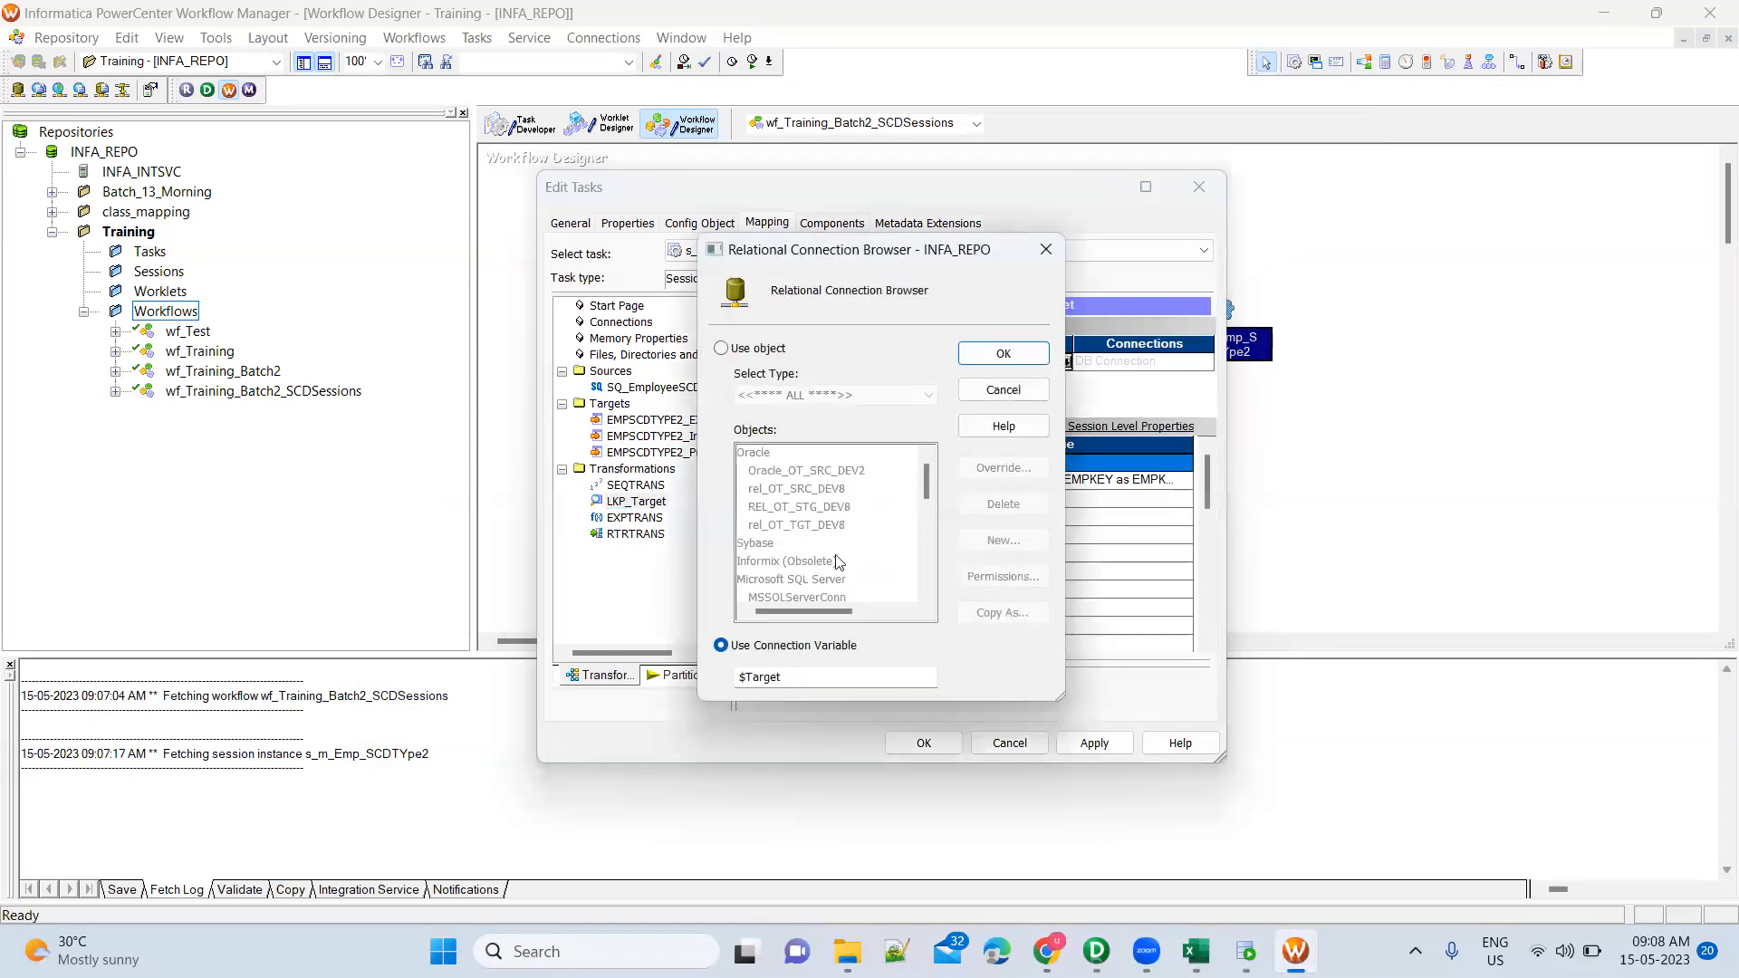
{"action": "left_click", "coordinate": [750, 350]}
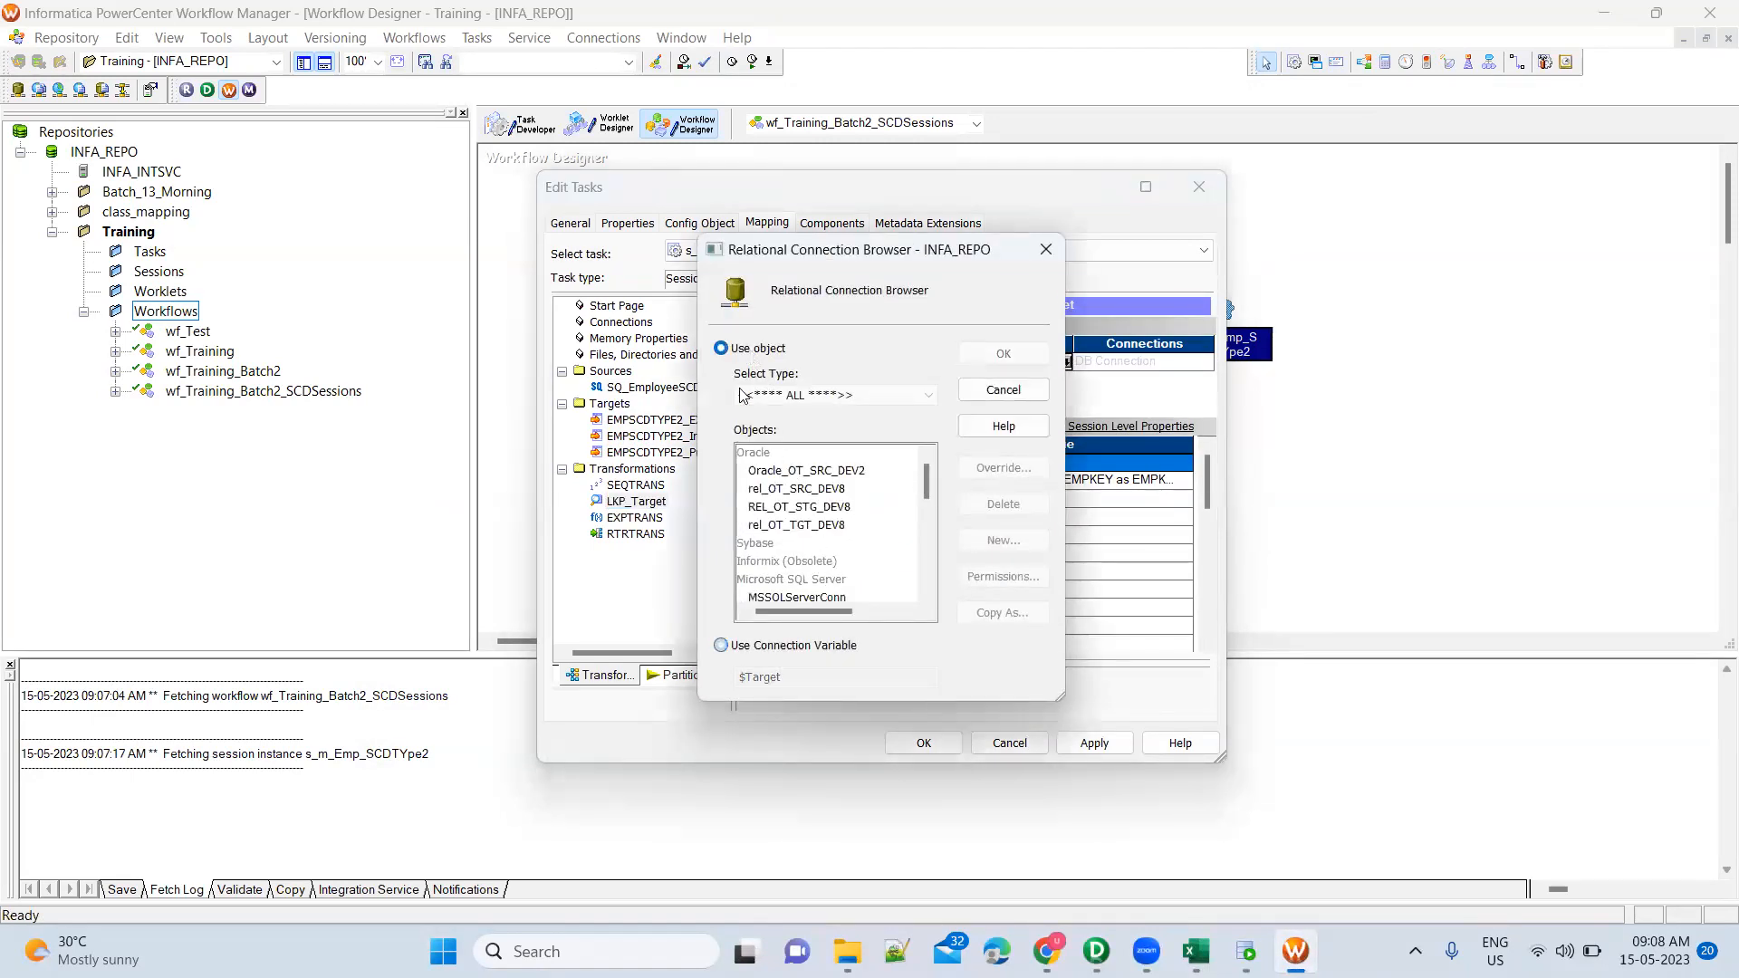
{"action": "left_click", "coordinate": [829, 474]}
{"action": "left_click", "coordinate": [1004, 353]}
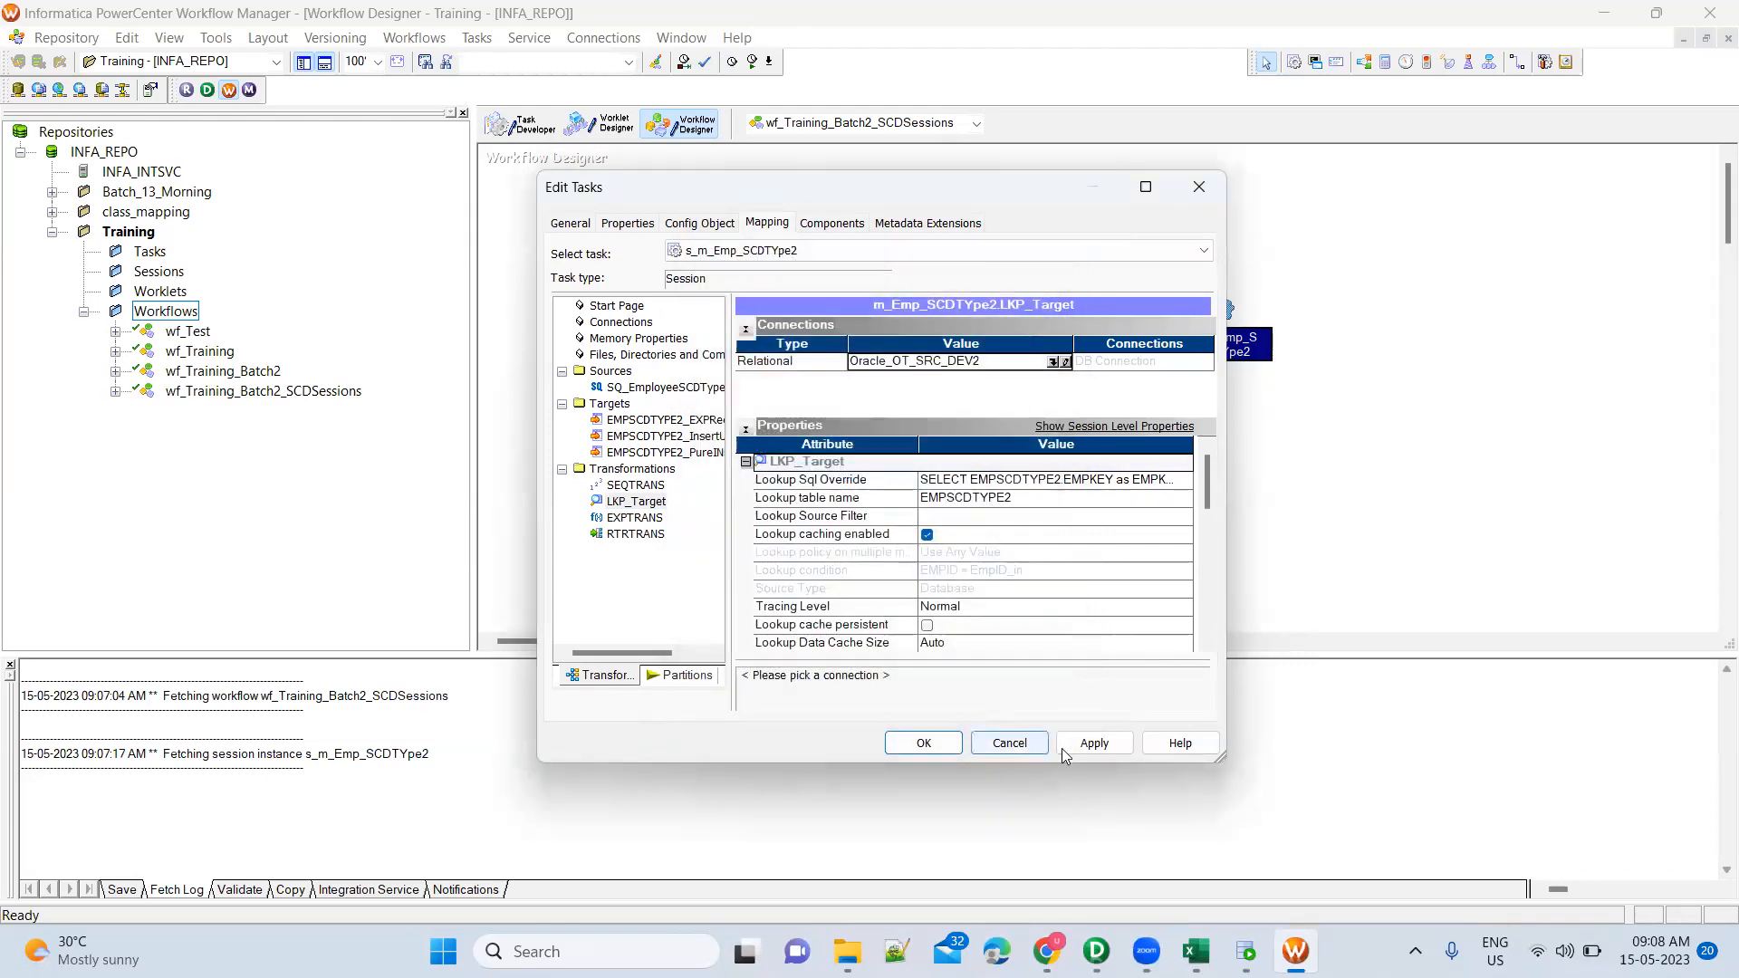
{"action": "left_click", "coordinate": [1087, 743]}
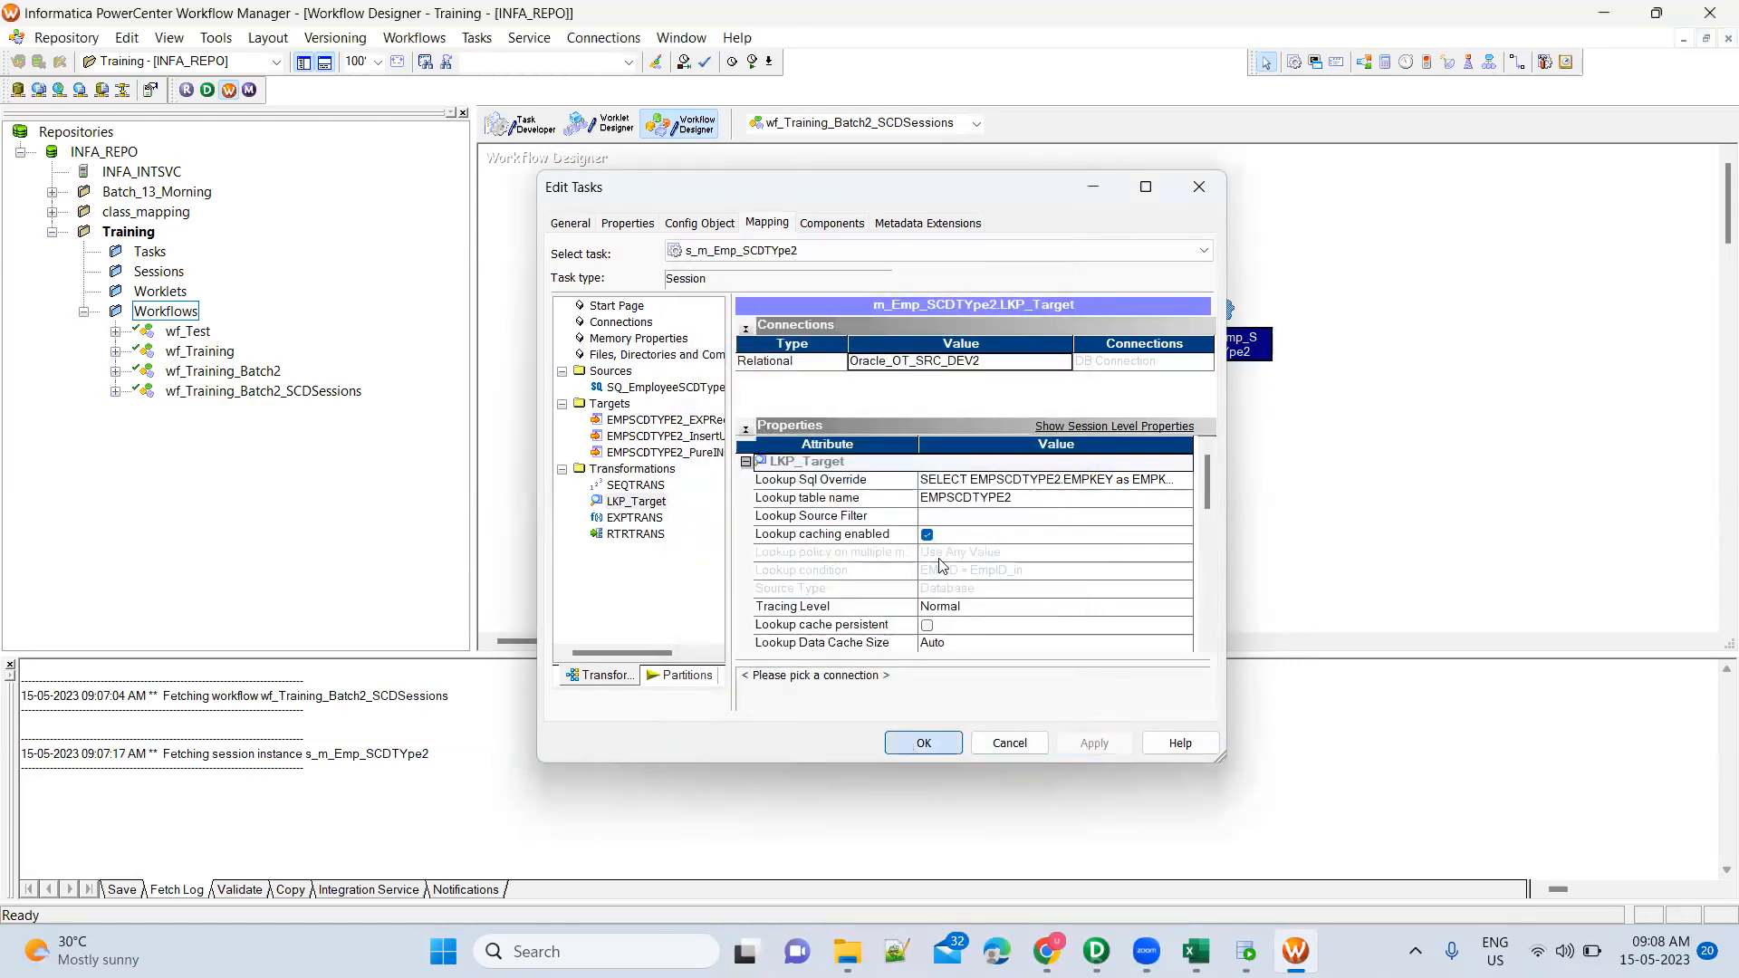
{"action": "key", "text": "ctrl+s"}
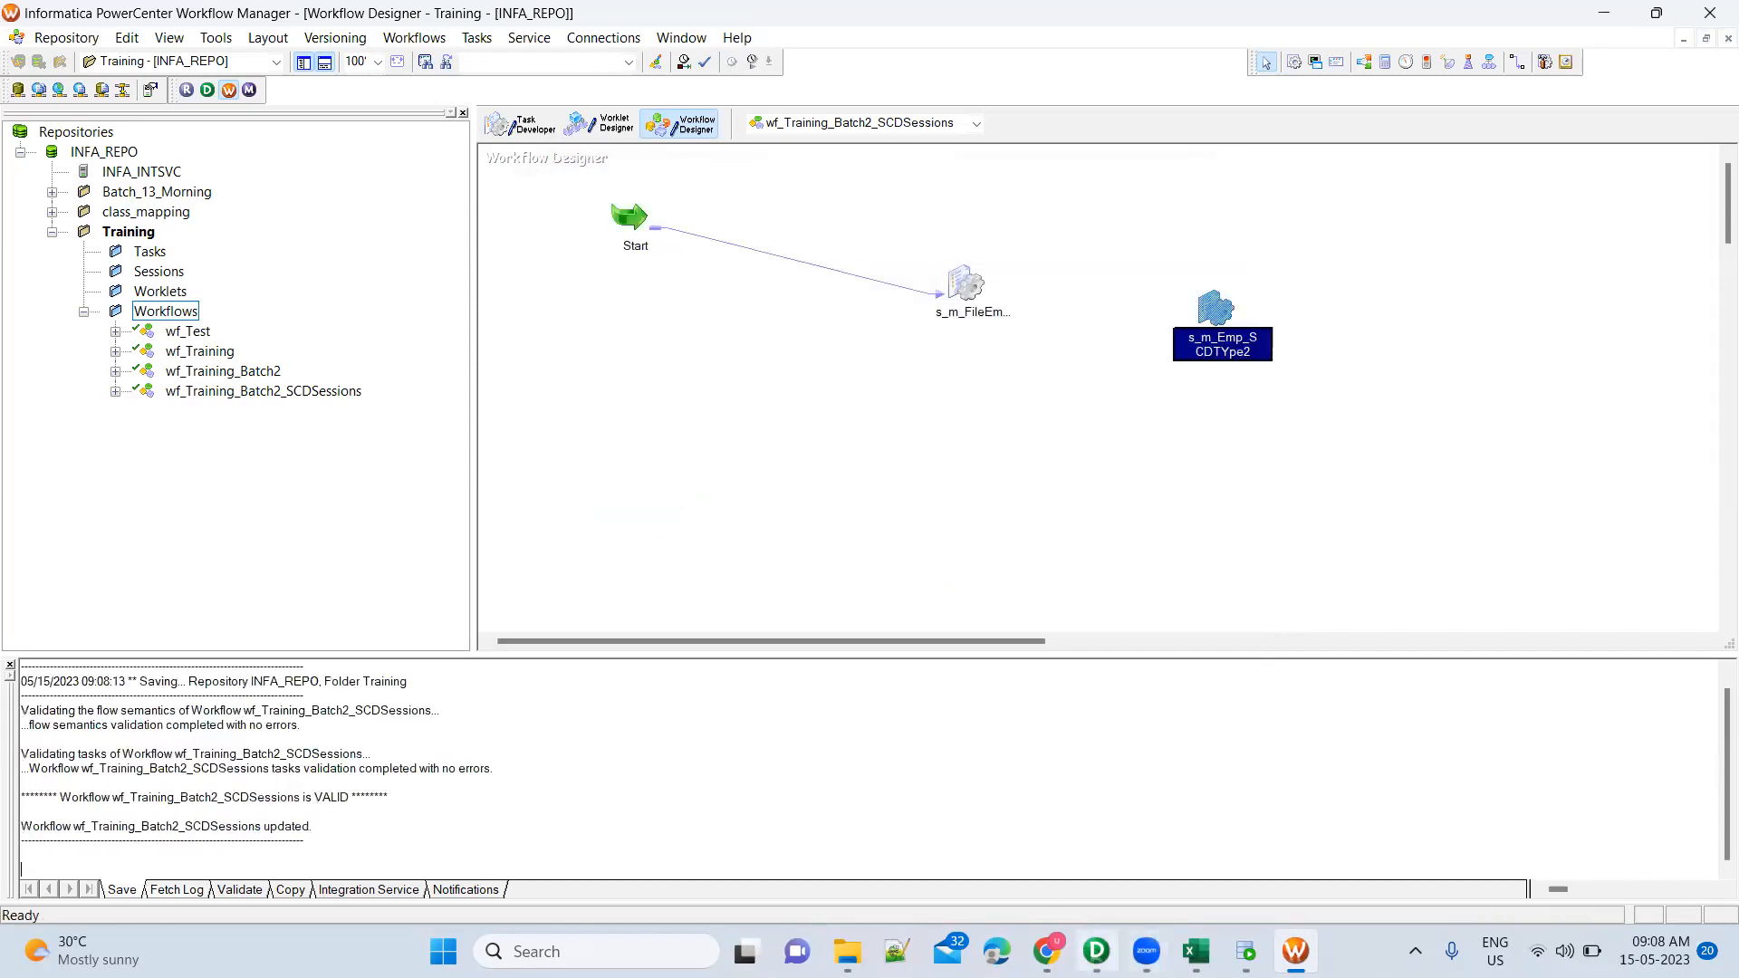
Switch to PowerCenter Designer, add an Update Strategy transformation, and expand the EMPSCDTYPE2_EXPRecord target with its router links removed
{"action": "key", "text": "alt+Tab"}
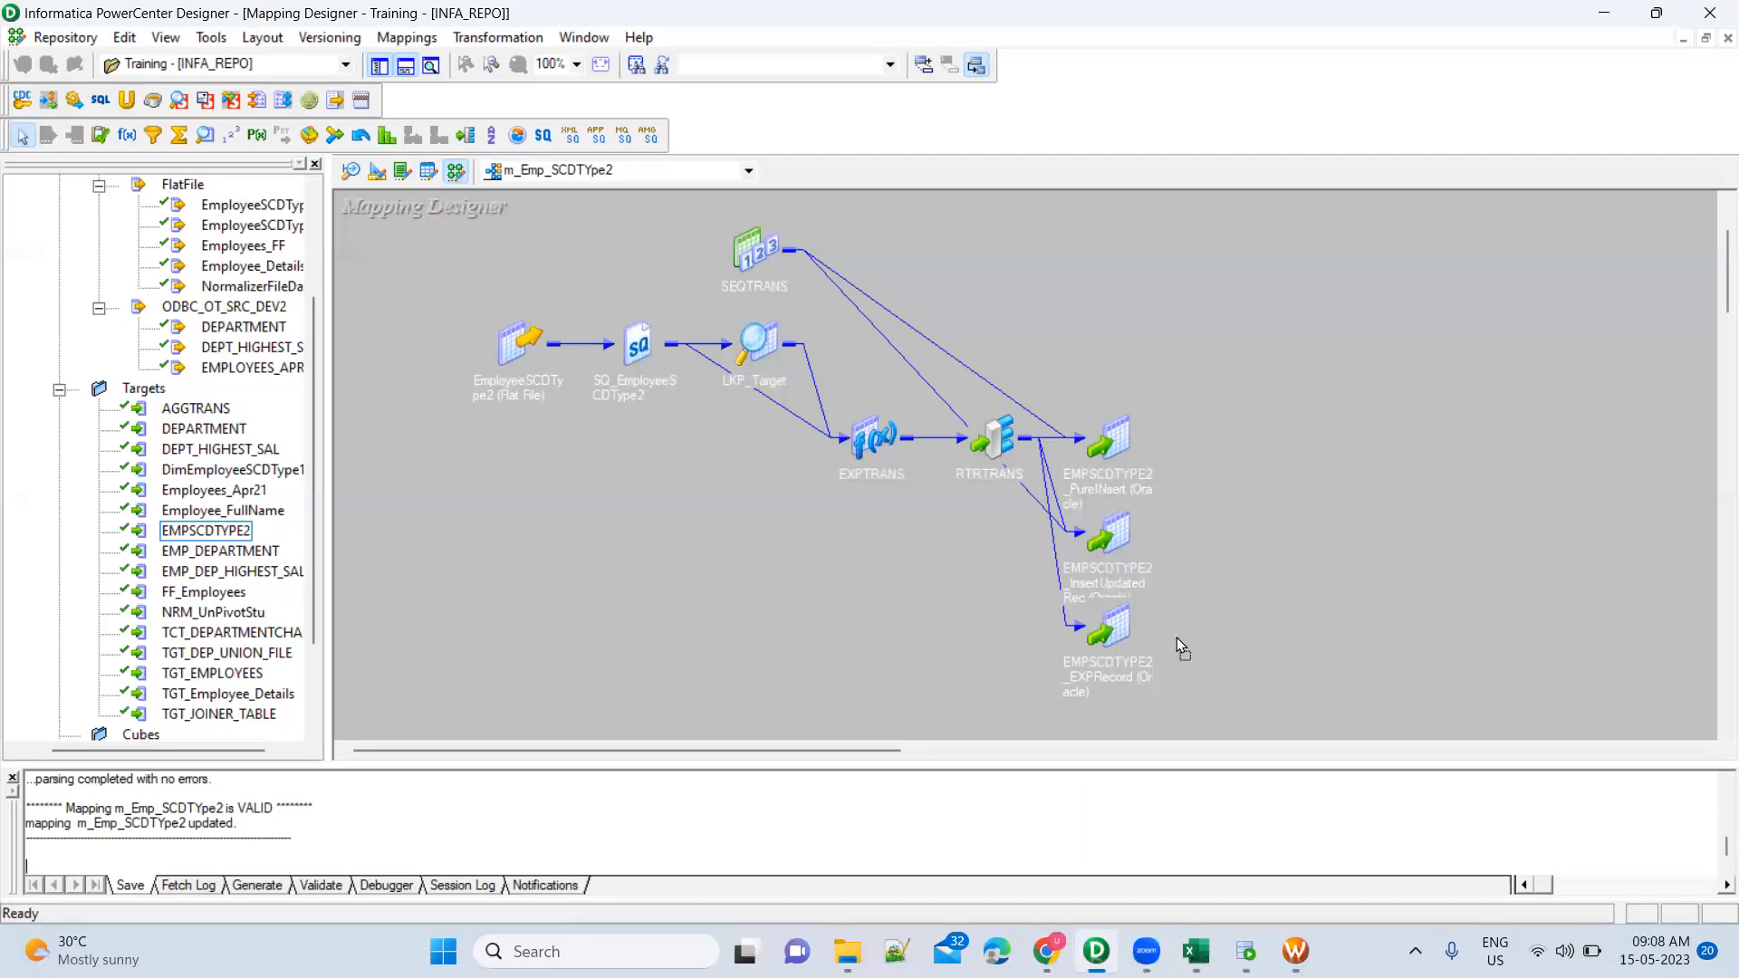
{"action": "left_click_drag", "start_coordinate": [1176, 637], "coordinate": [1304, 645]}
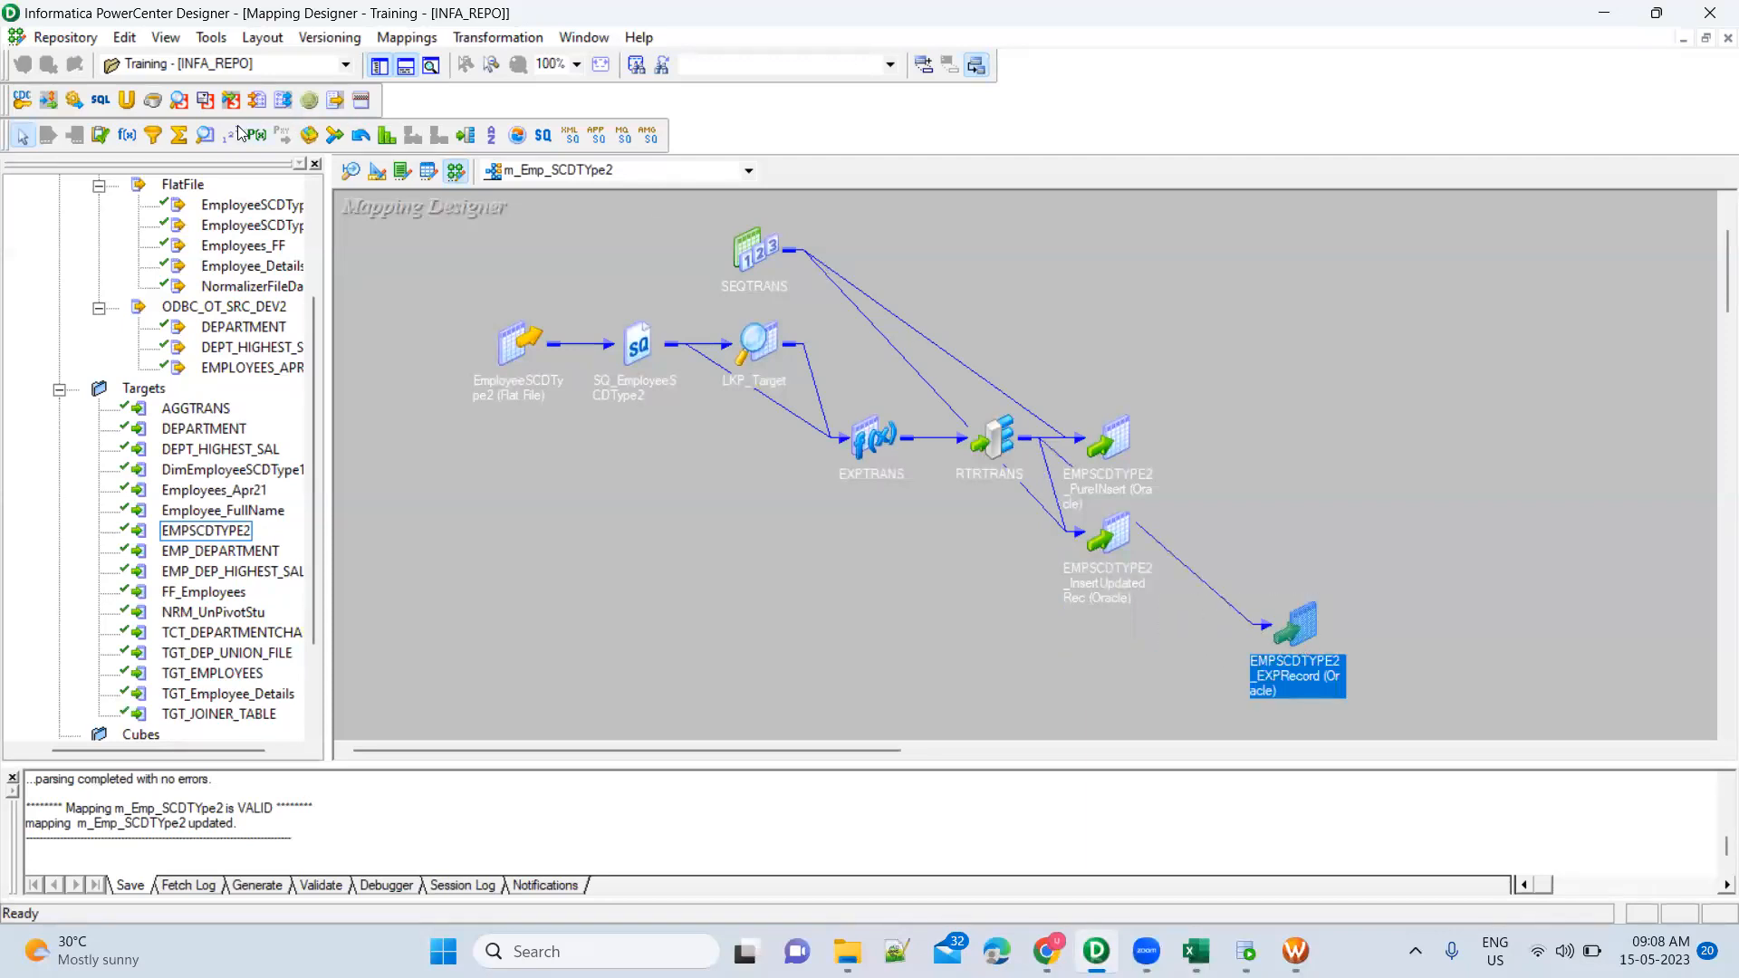
{"action": "left_click", "coordinate": [102, 136]}
{"action": "left_click", "coordinate": [974, 611]}
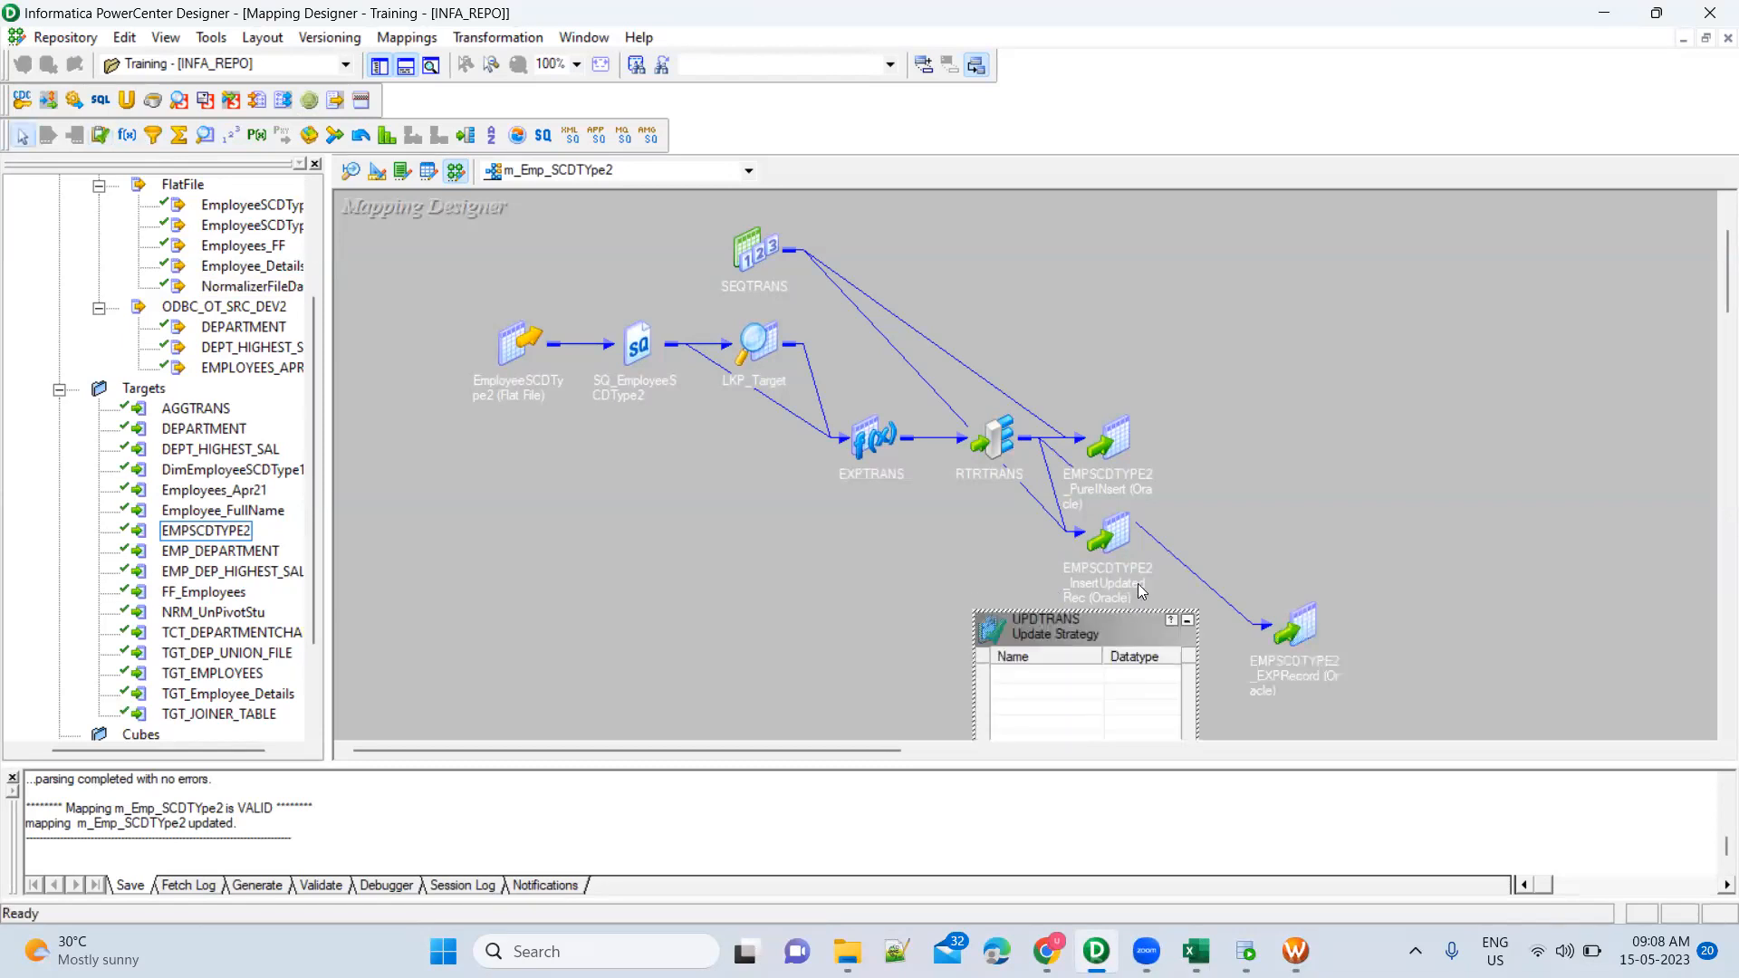
{"action": "double_click", "coordinate": [1289, 617]}
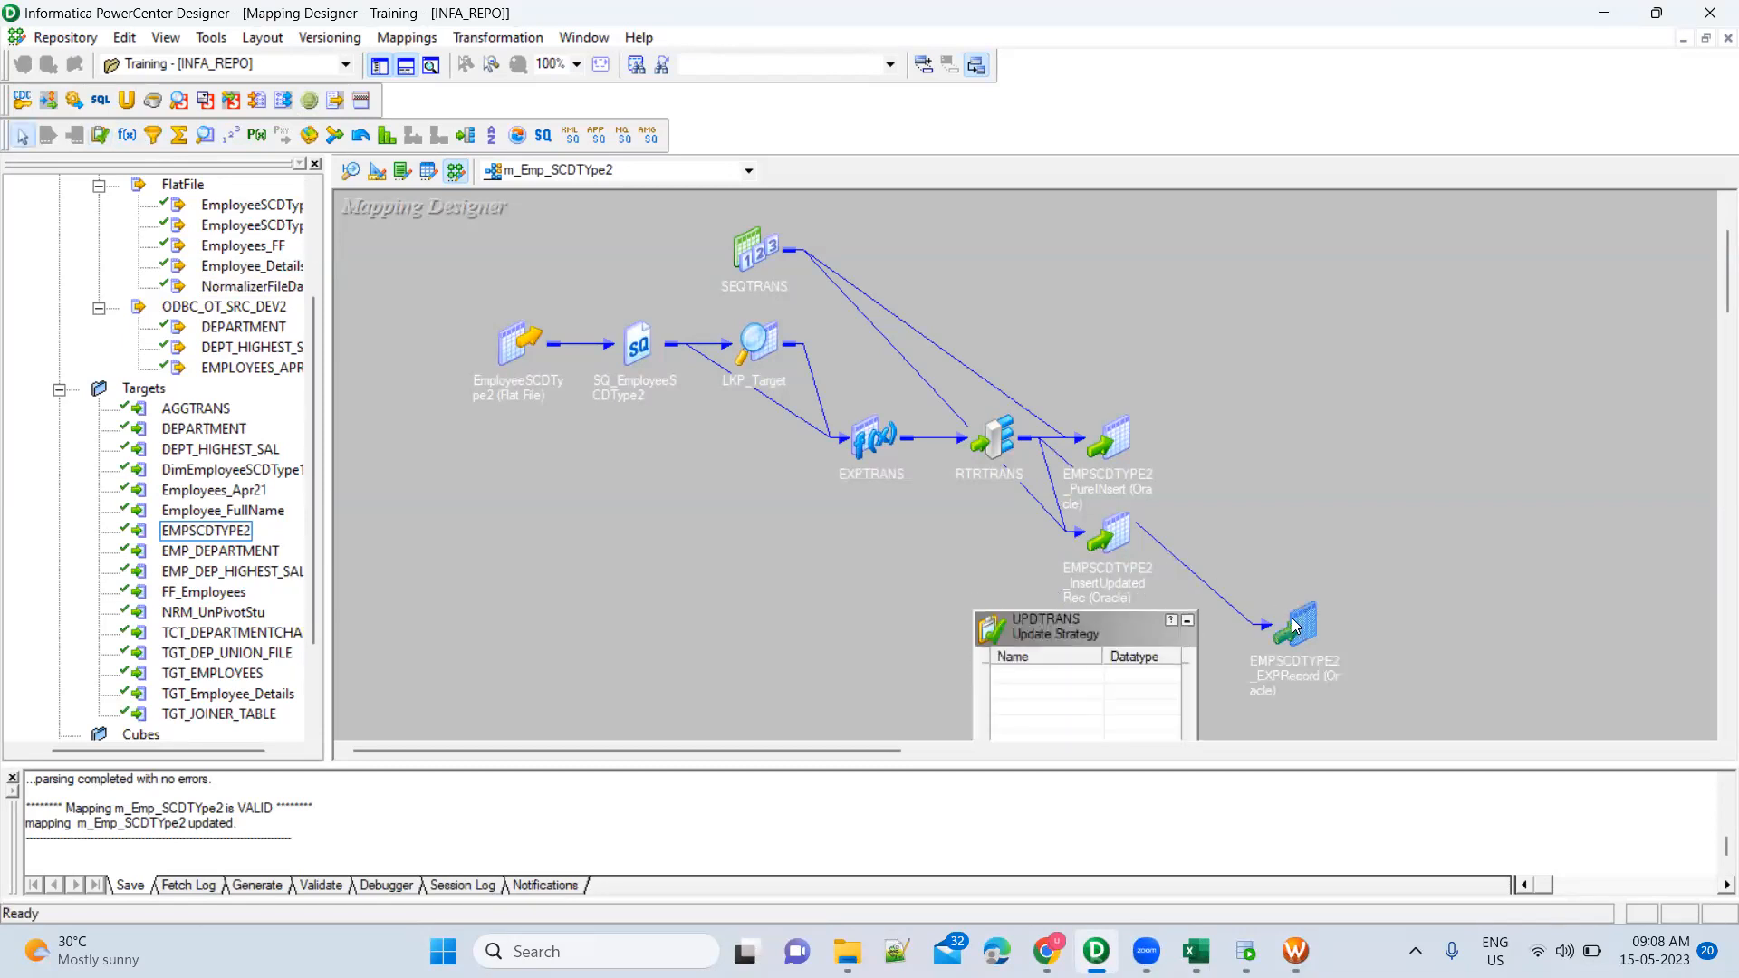
{"action": "left_click_drag", "start_coordinate": [1351, 616], "coordinate": [1457, 334]}
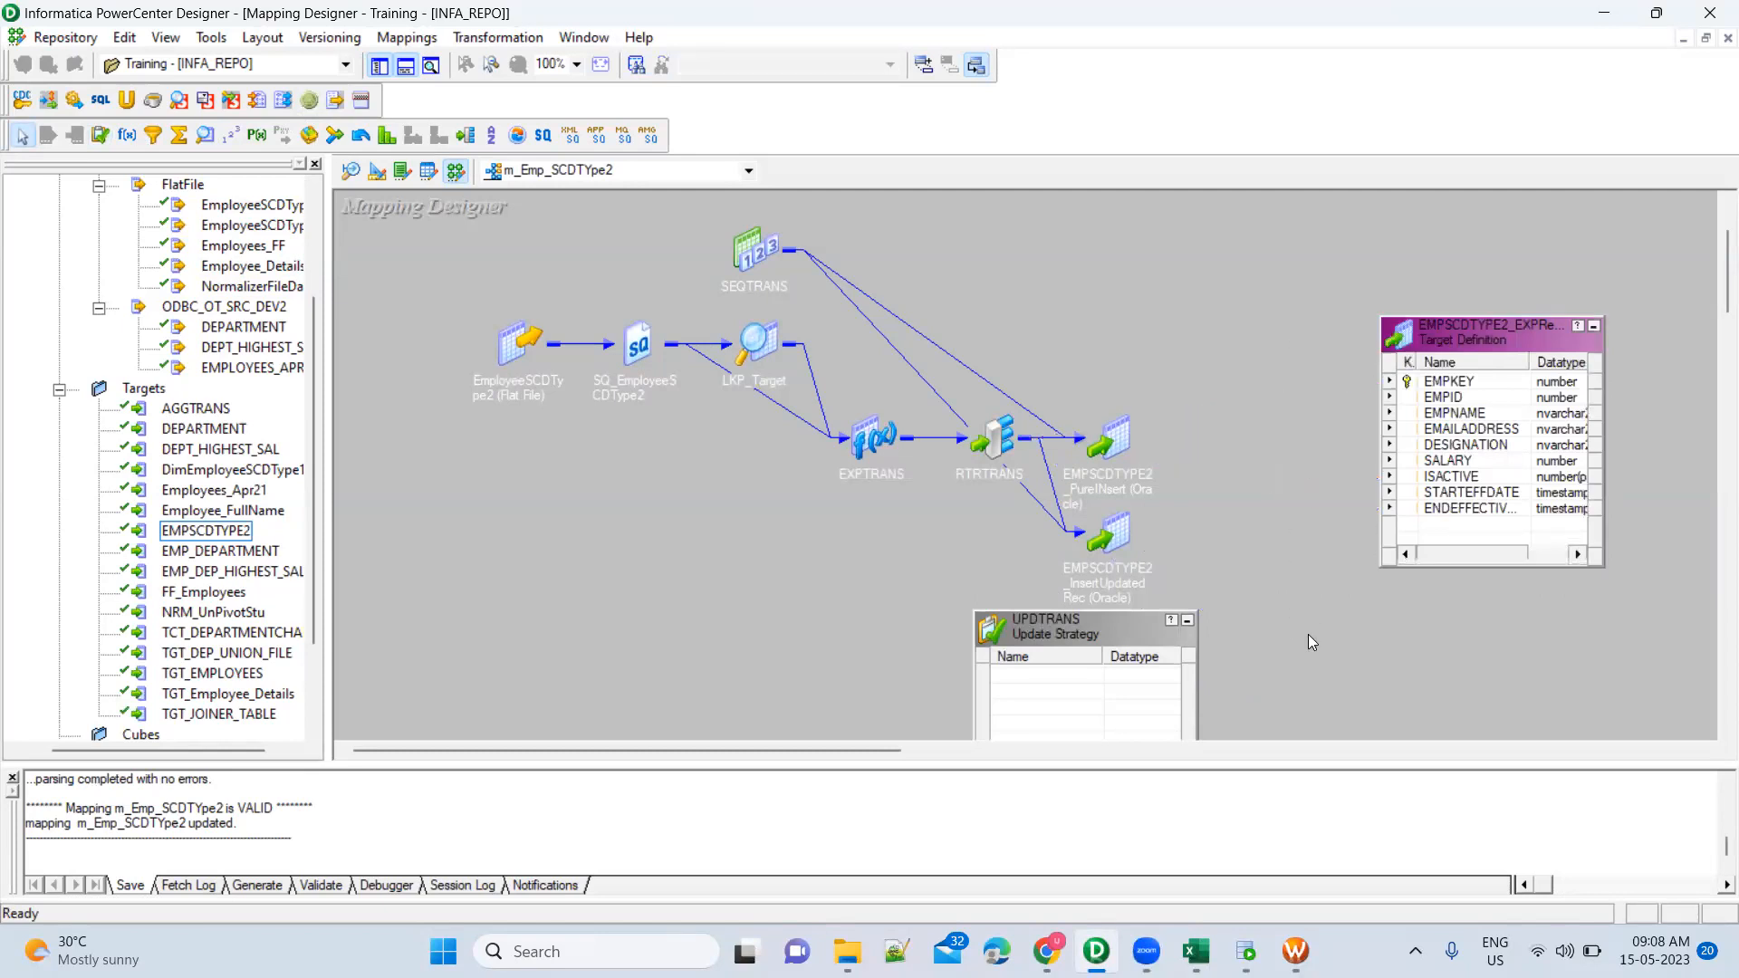
Expand the RTRTRANS router and lay it out opposite the UPDTRANS Update Strategy beside the target
{"action": "double_click", "coordinate": [994, 450]}
{"action": "left_click_drag", "start_coordinate": [1048, 433], "coordinate": [514, 328]}
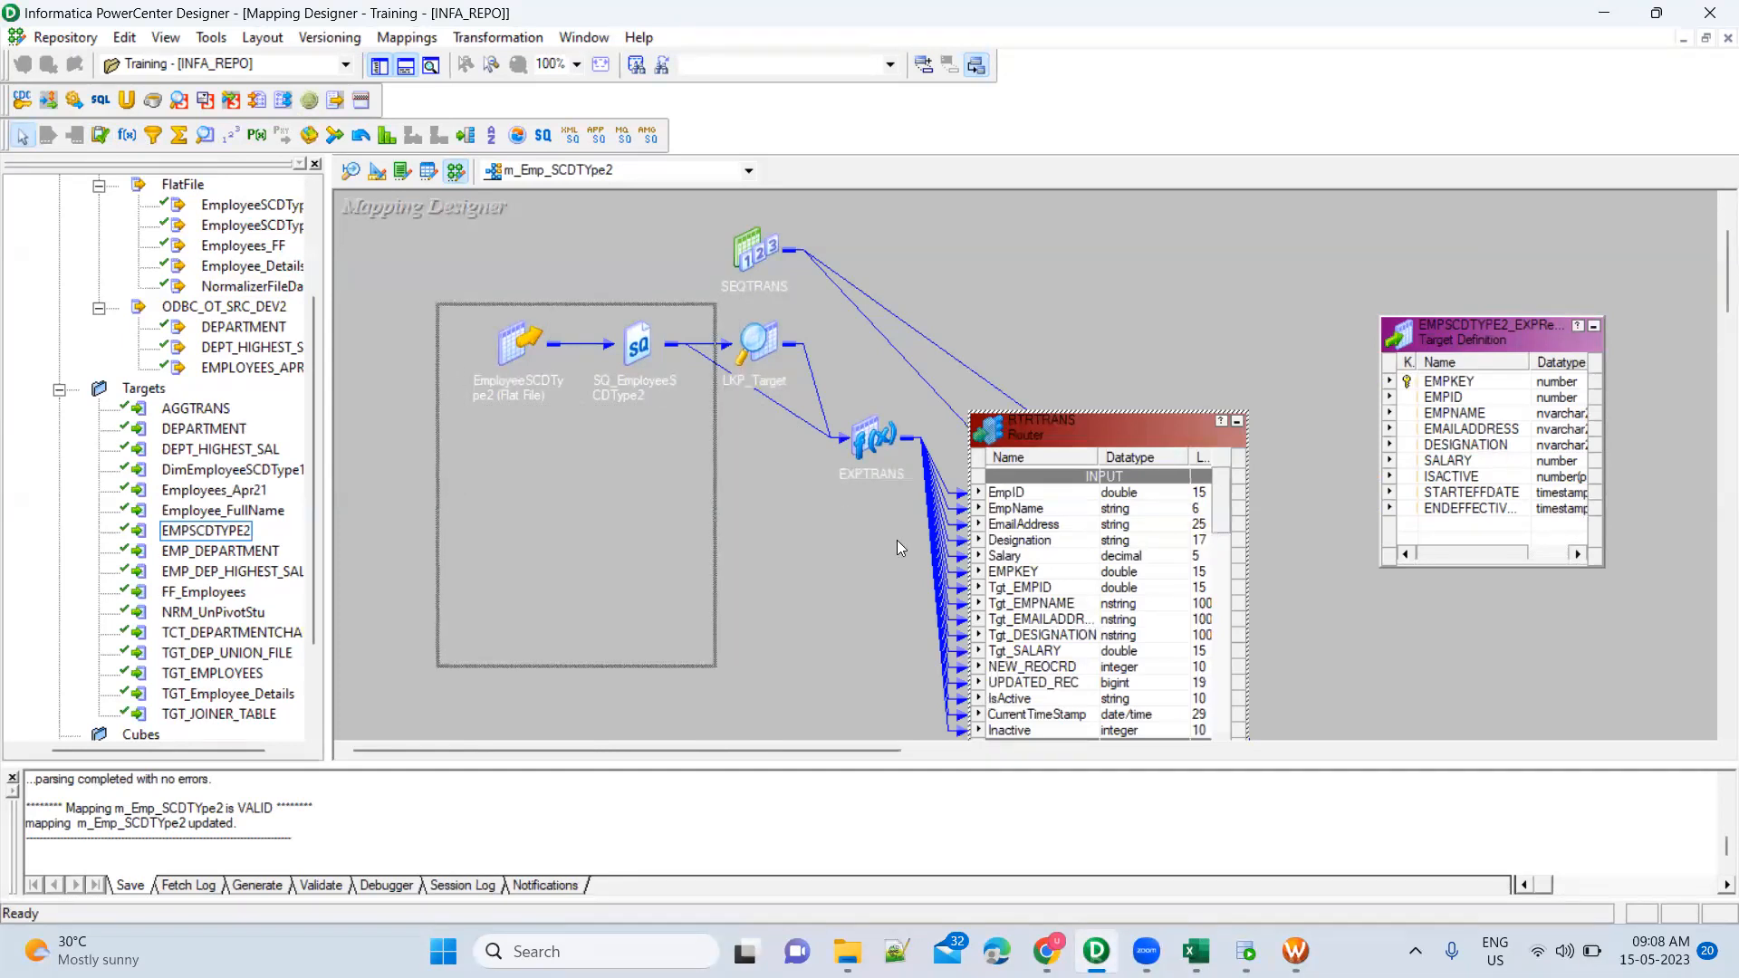
{"action": "left_click_drag", "start_coordinate": [1024, 631], "coordinate": [1329, 512]}
{"action": "double_click", "coordinate": [1330, 513]}
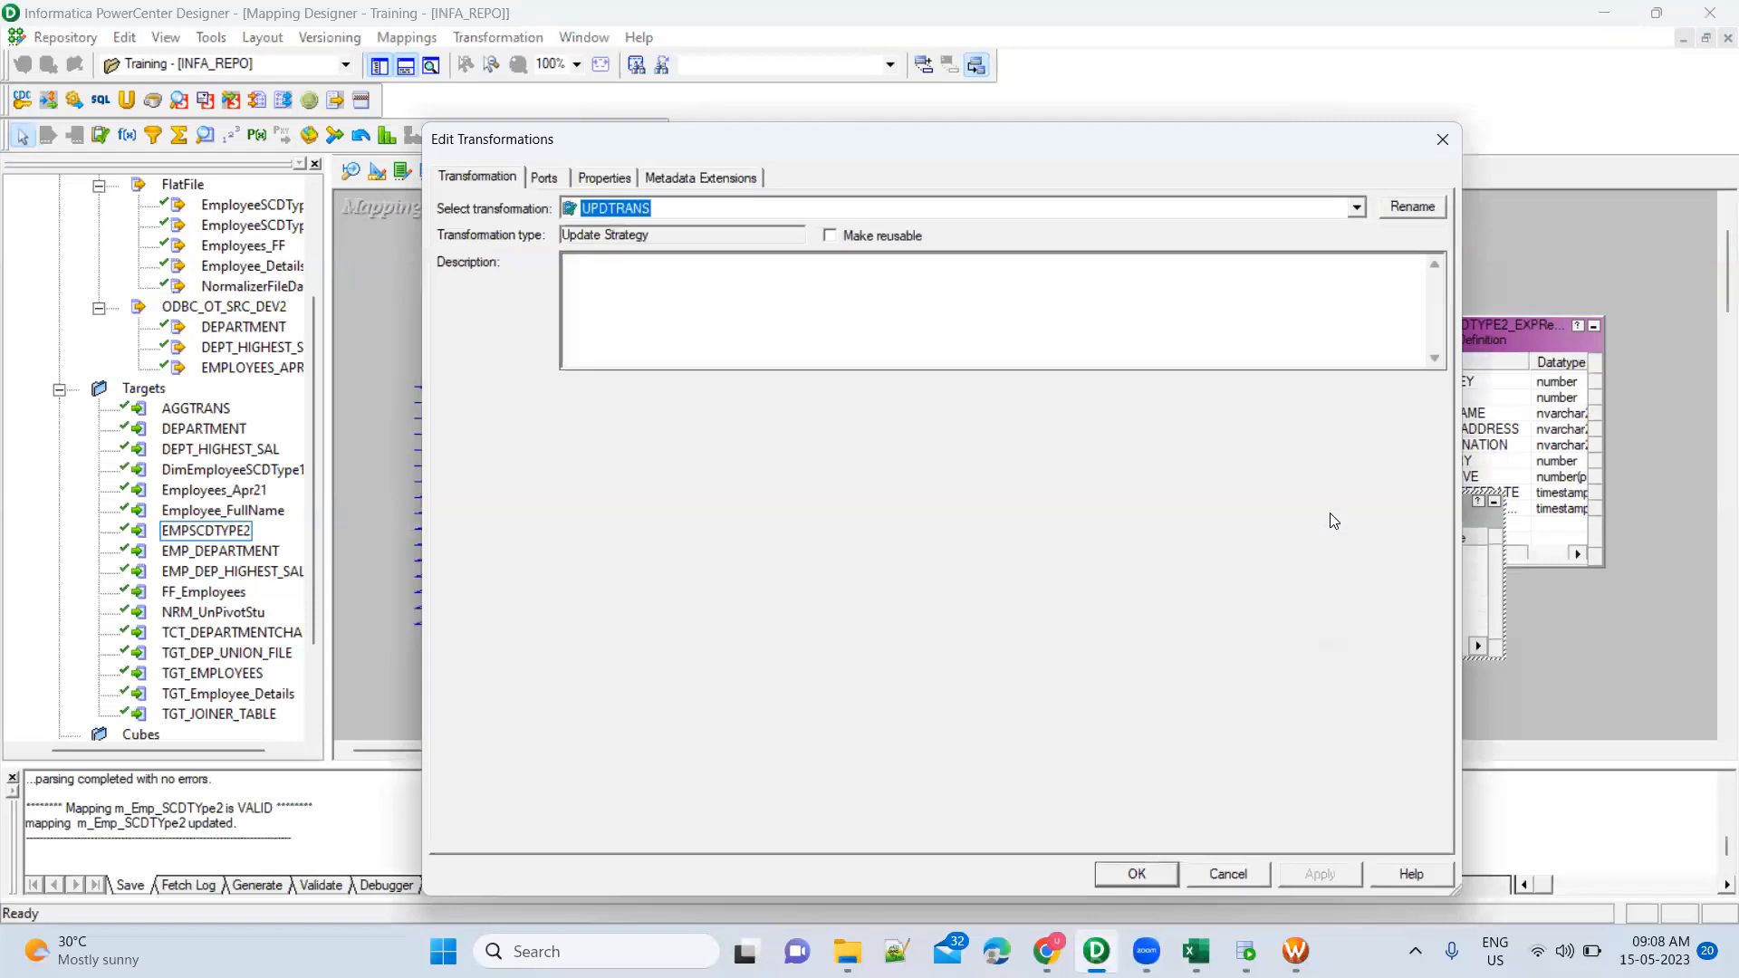
{"action": "key", "text": "Escape"}
Link EMPKEY3, CurrentTimeStamp3 and Inactive3 from the router's UPDATE group to UPDTRANS, and place UPDTRANS between the router and the target
{"action": "left_click", "coordinate": [535, 458]}
{"action": "scroll", "coordinate": [535, 457], "scroll_direction": "down", "scroll_amount": 9}
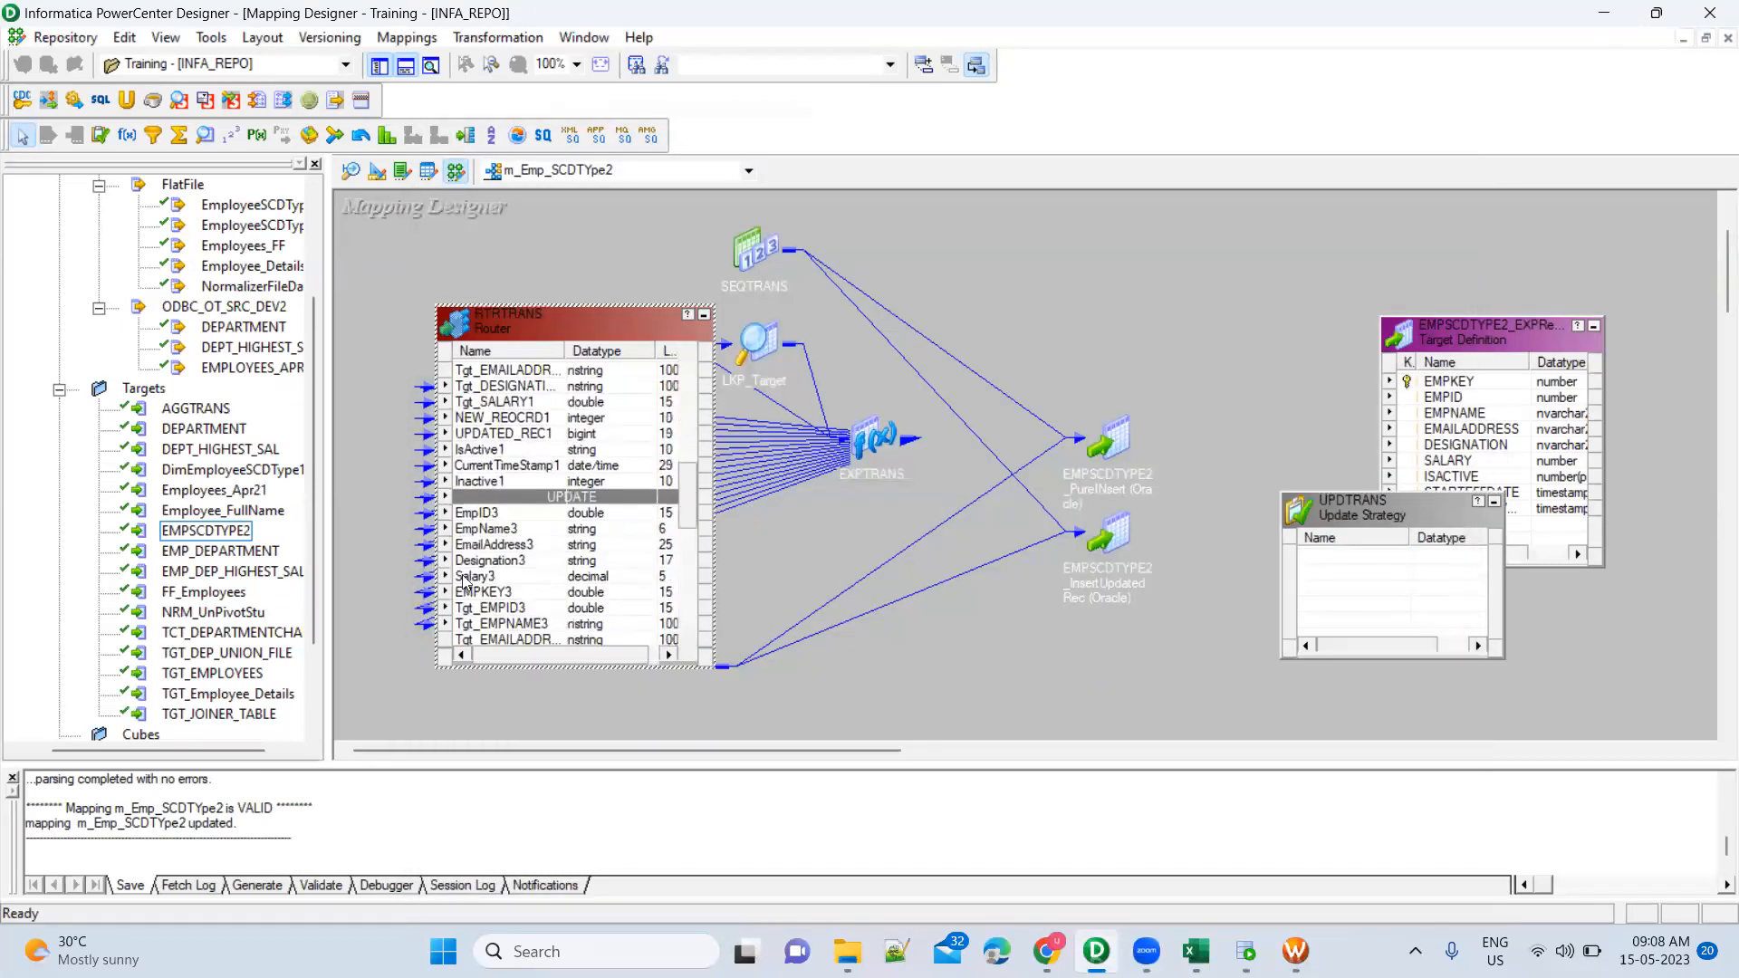
{"action": "scroll", "coordinate": [552, 550], "scroll_direction": "down", "scroll_amount": 4}
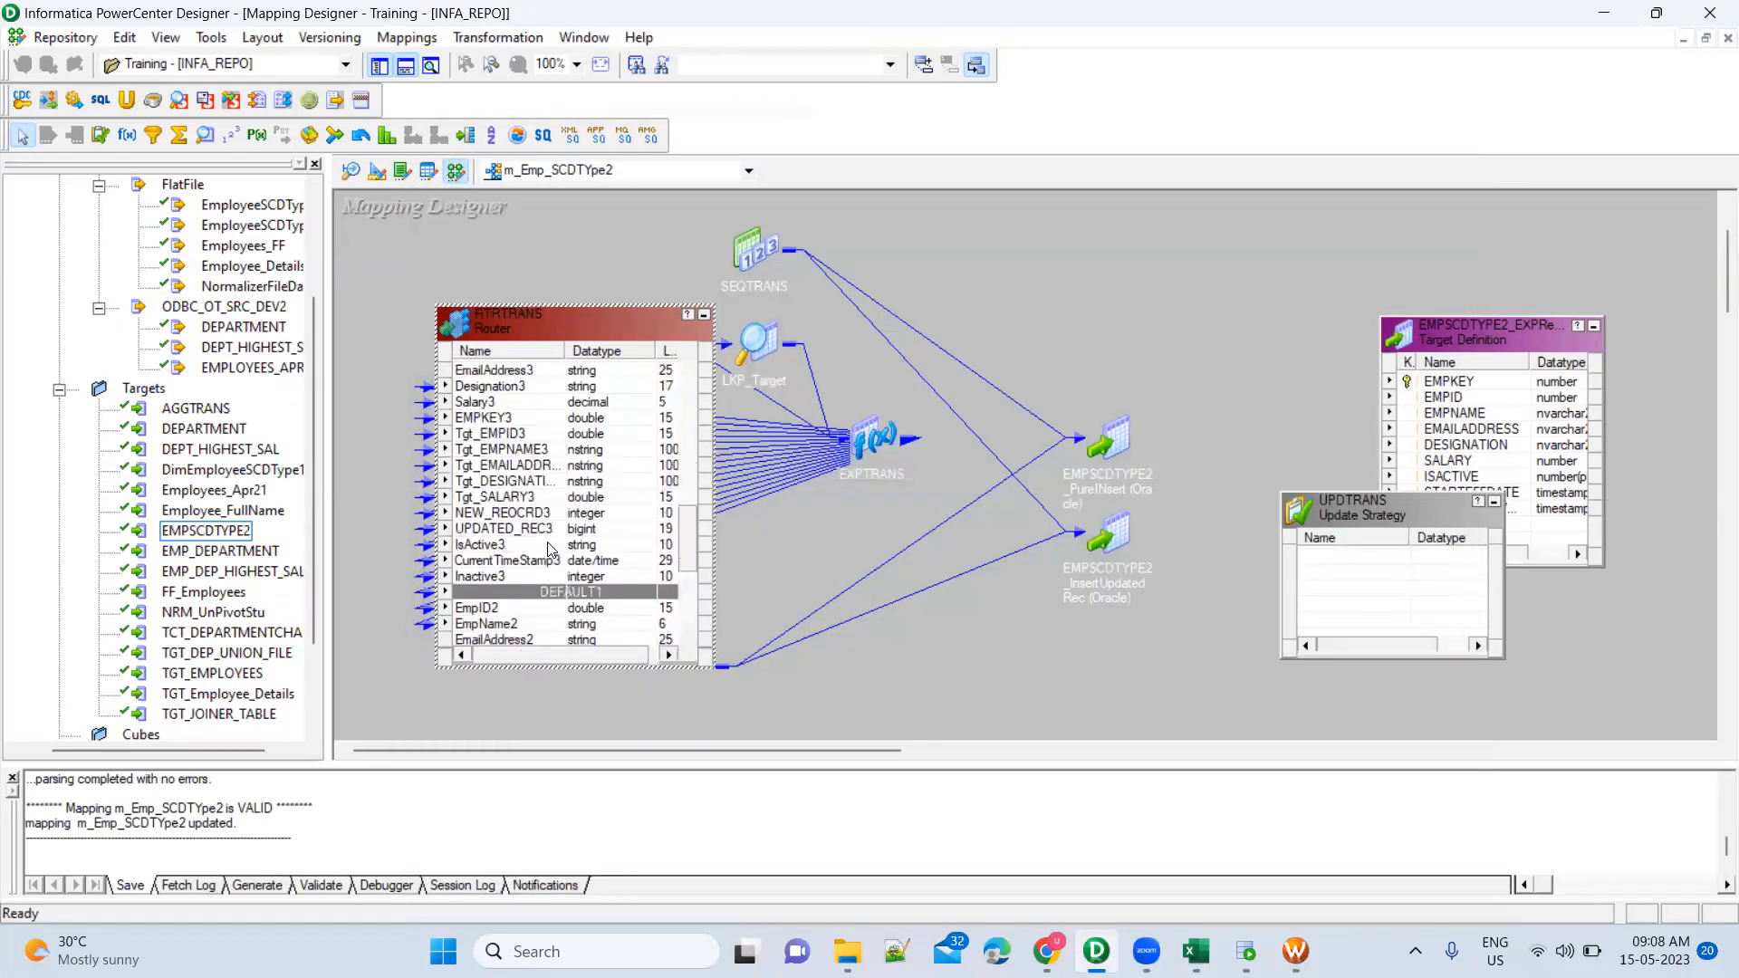
{"action": "left_click", "coordinate": [526, 420]}
{"action": "left_click_drag", "start_coordinate": [526, 423], "coordinate": [1349, 559]}
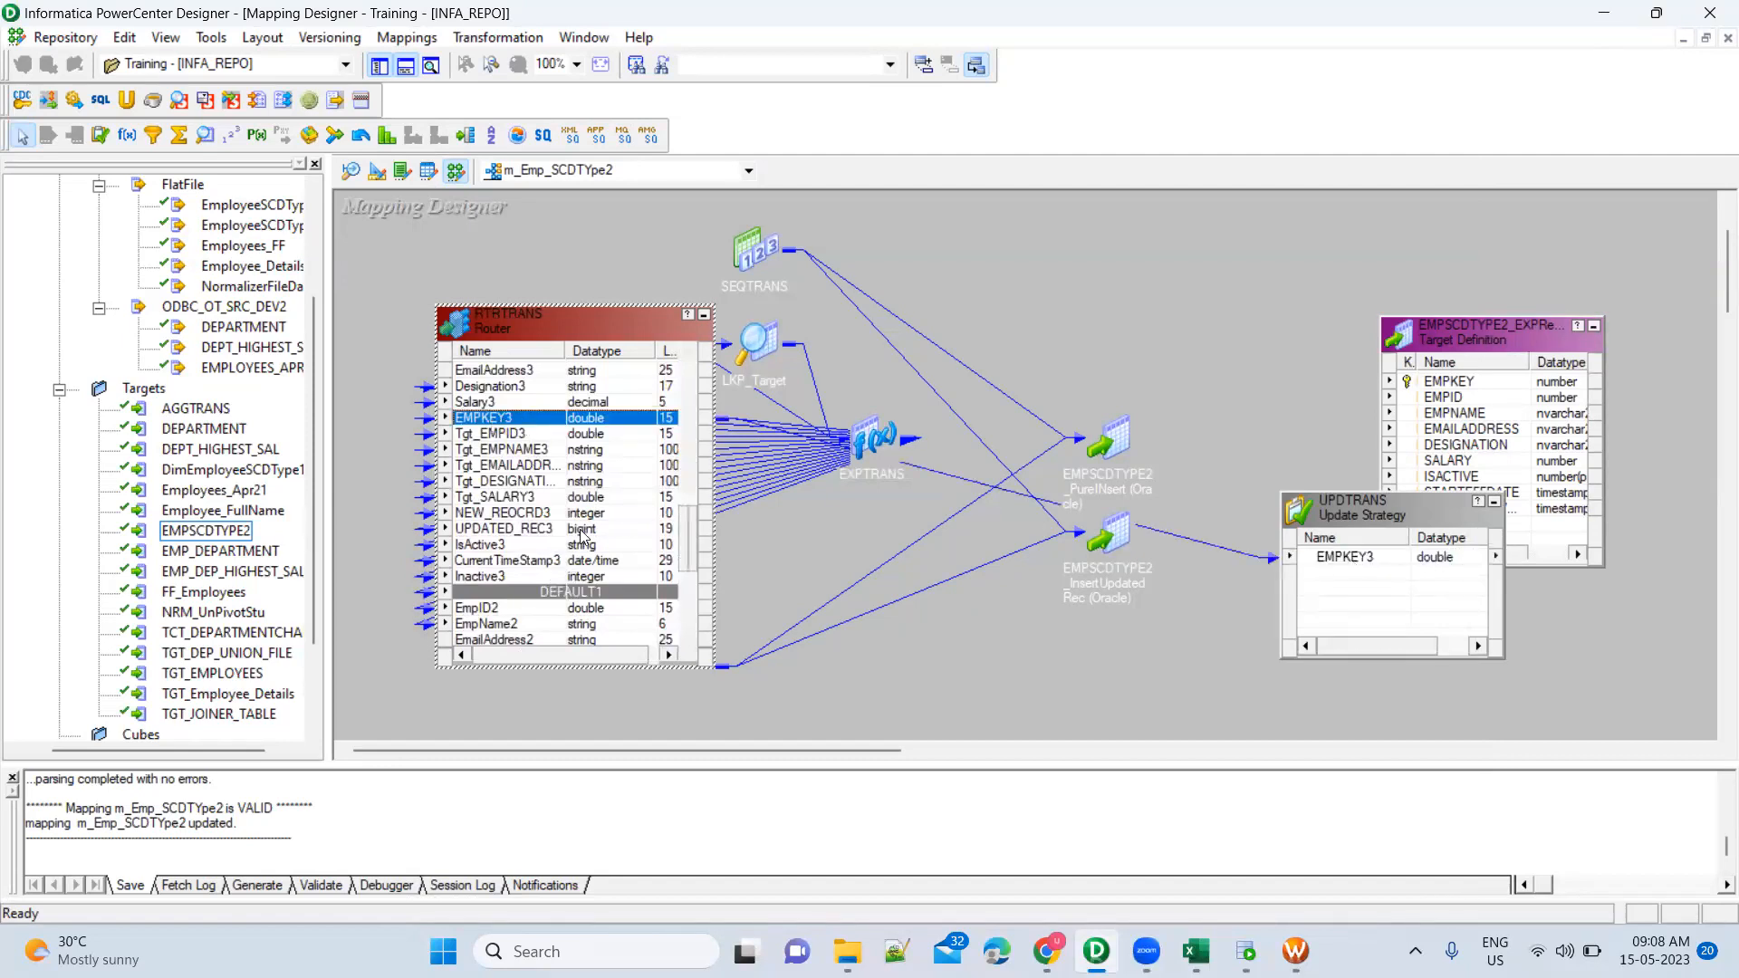
{"action": "left_click_drag", "start_coordinate": [507, 560], "coordinate": [1355, 569]}
{"action": "left_click_drag", "start_coordinate": [623, 574], "coordinate": [1356, 594]}
{"action": "left_click_drag", "start_coordinate": [1376, 516], "coordinate": [1091, 535]}
Review the EmpKey, EmpID, IsActive and EndEffectiveDate values of the sample Target table in the Book1 Excel workbook
{"action": "mouse_move", "coordinate": [1189, 948]}
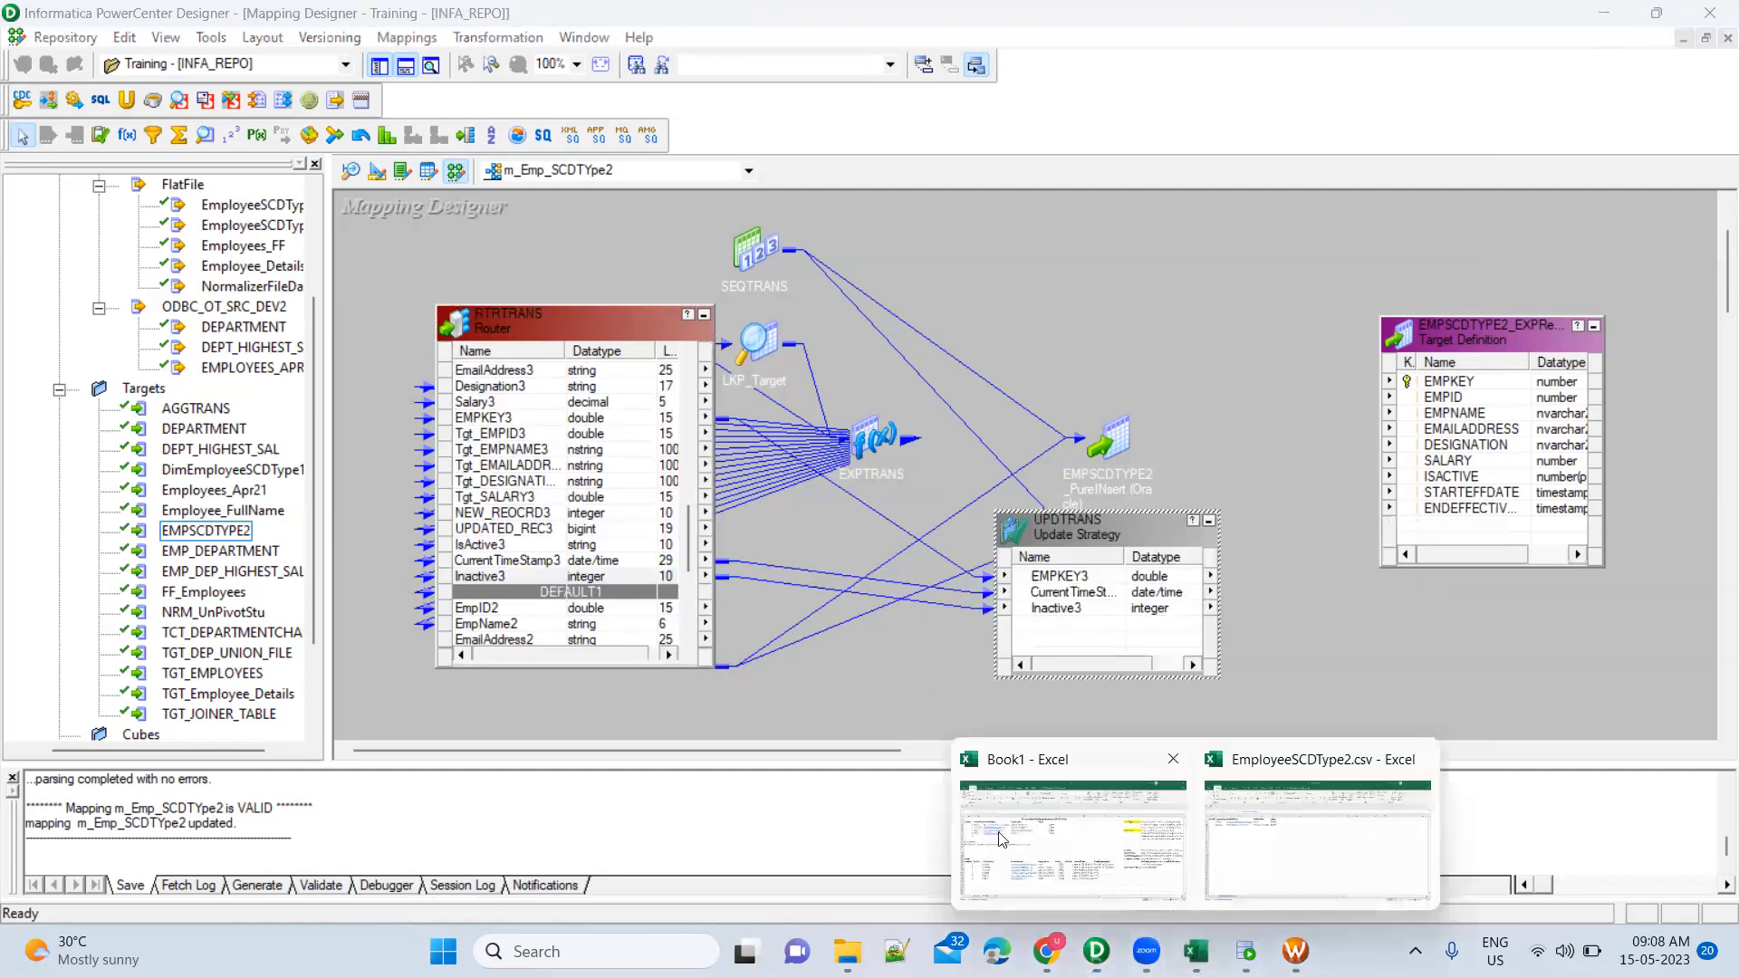
{"action": "left_click", "coordinate": [980, 829]}
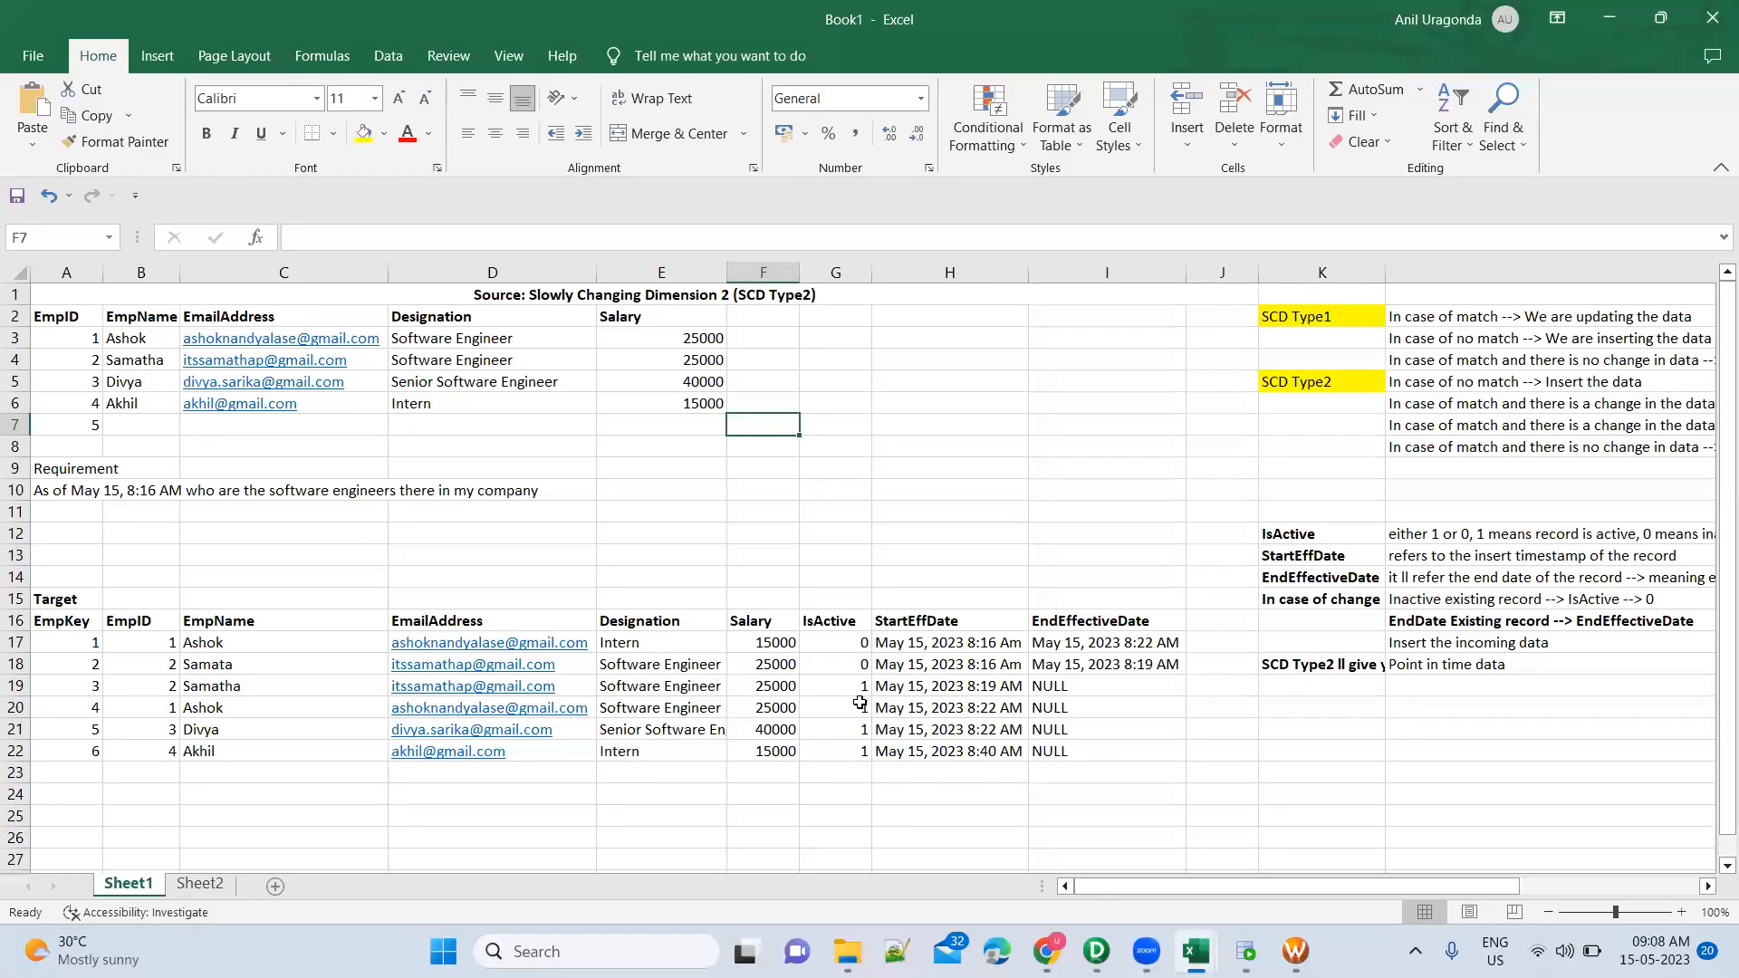
{"action": "left_click", "coordinate": [864, 714]}
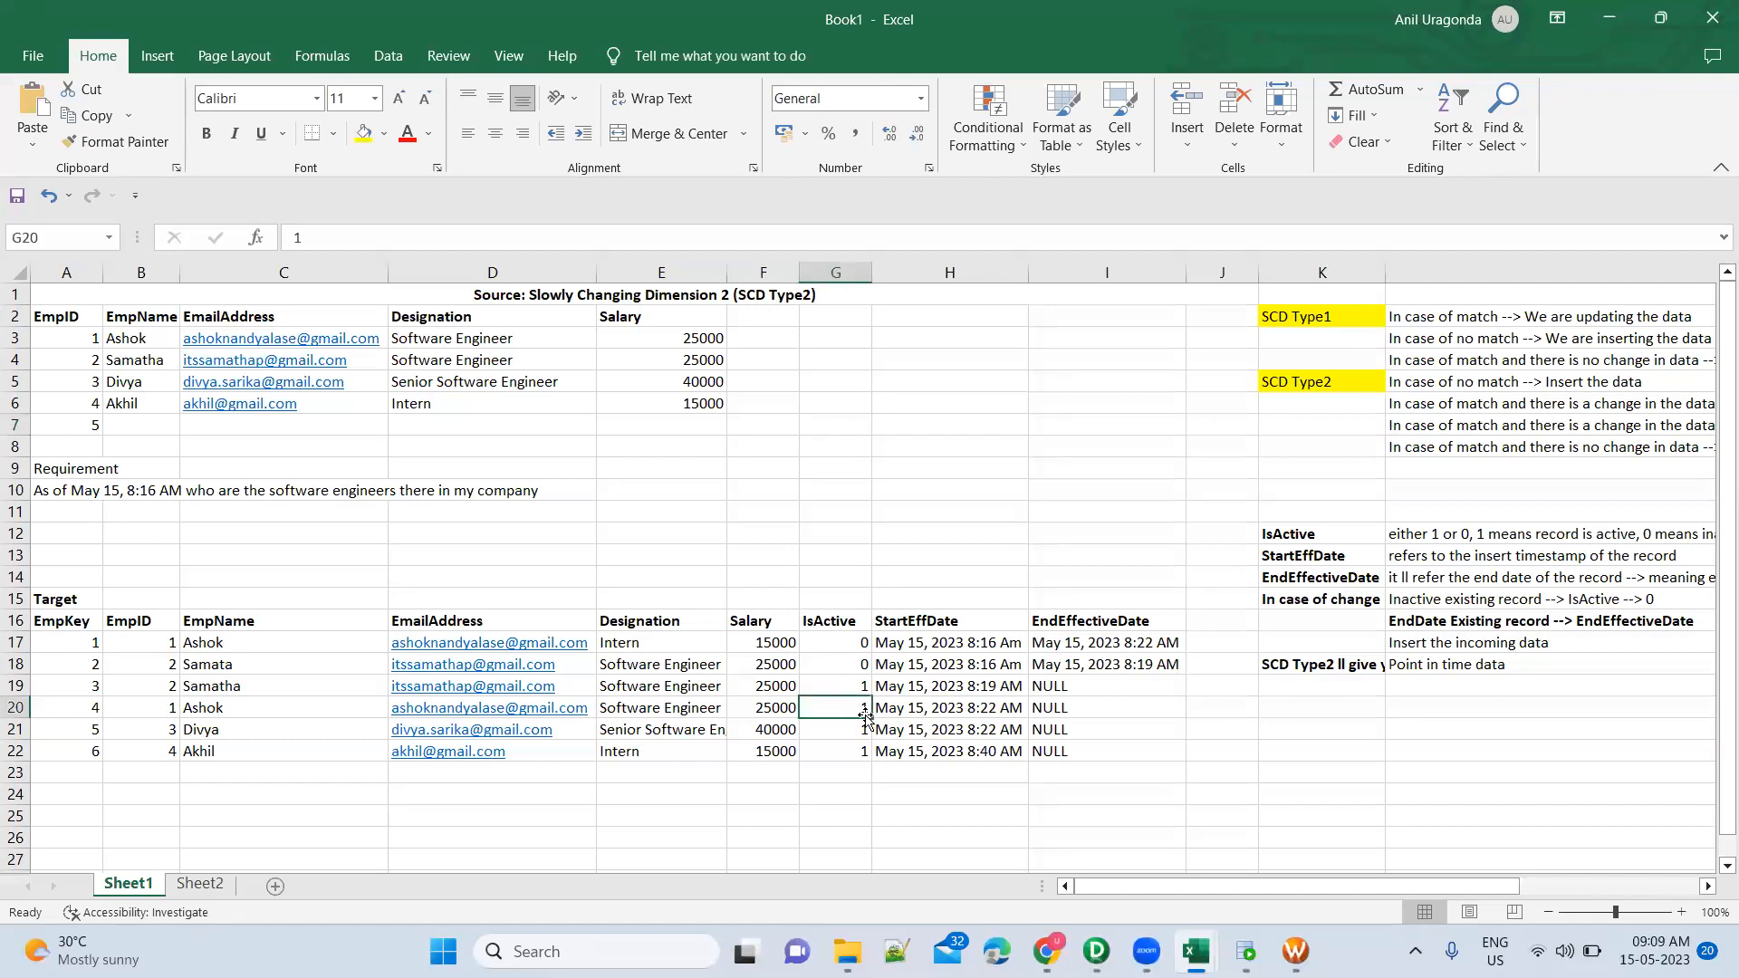
{"action": "left_click", "coordinate": [1081, 682]}
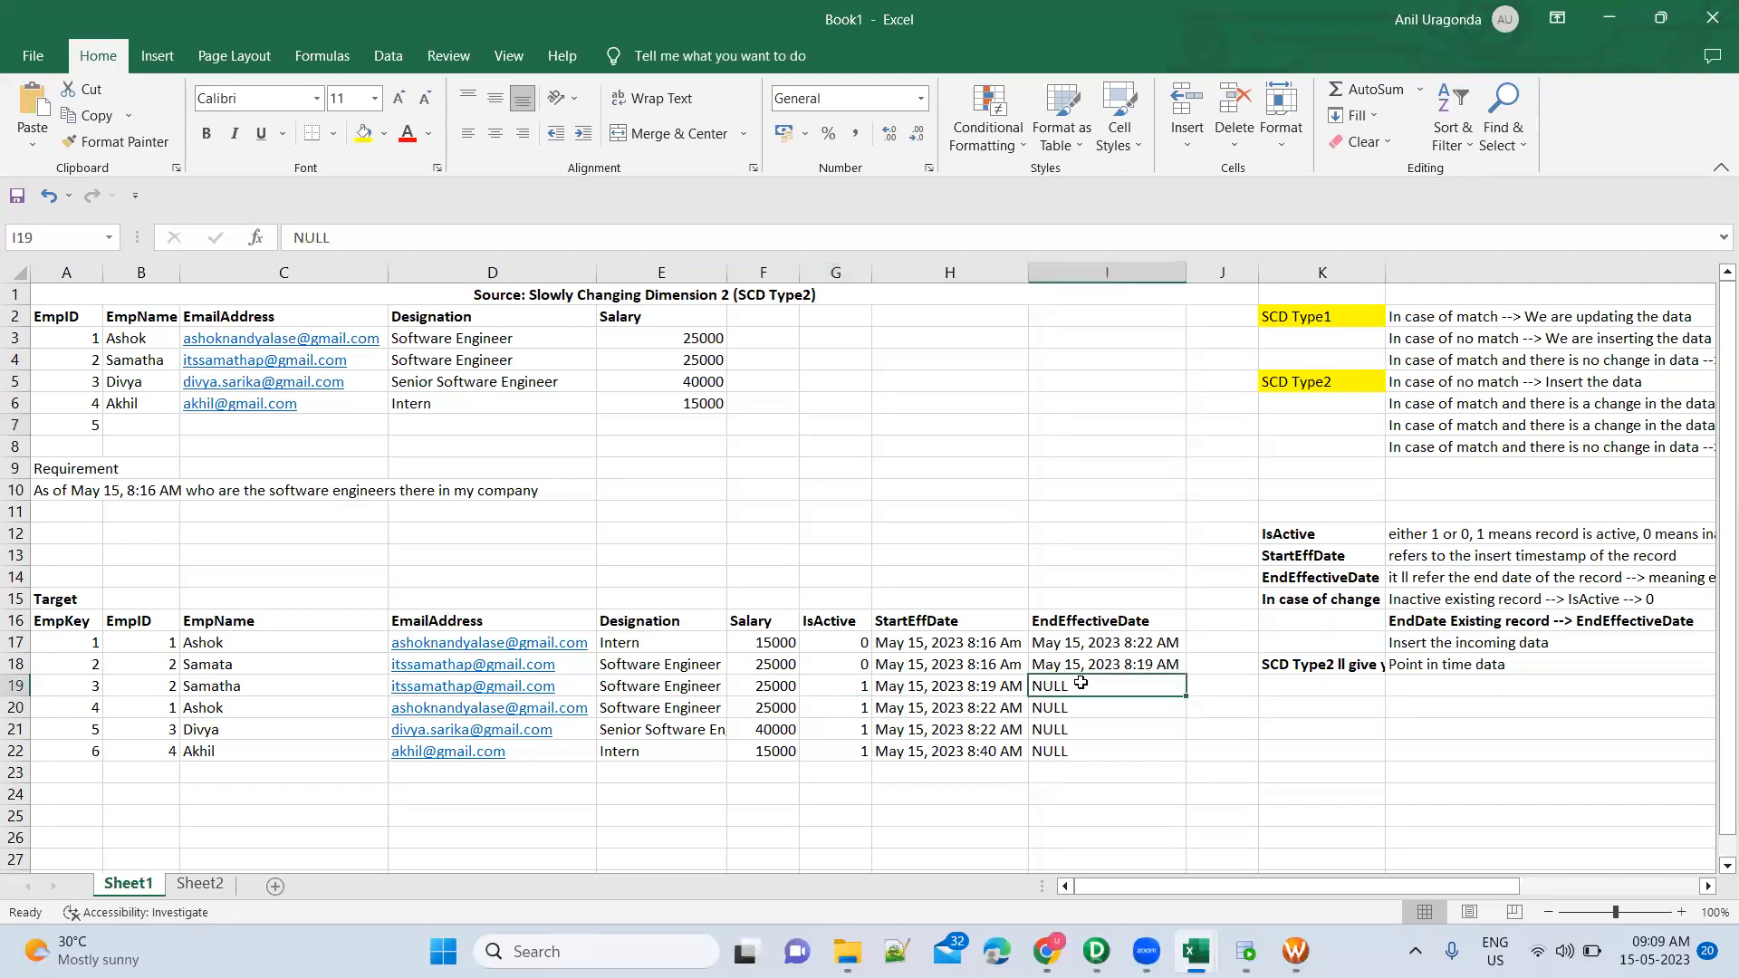
{"action": "left_click", "coordinate": [71, 709]}
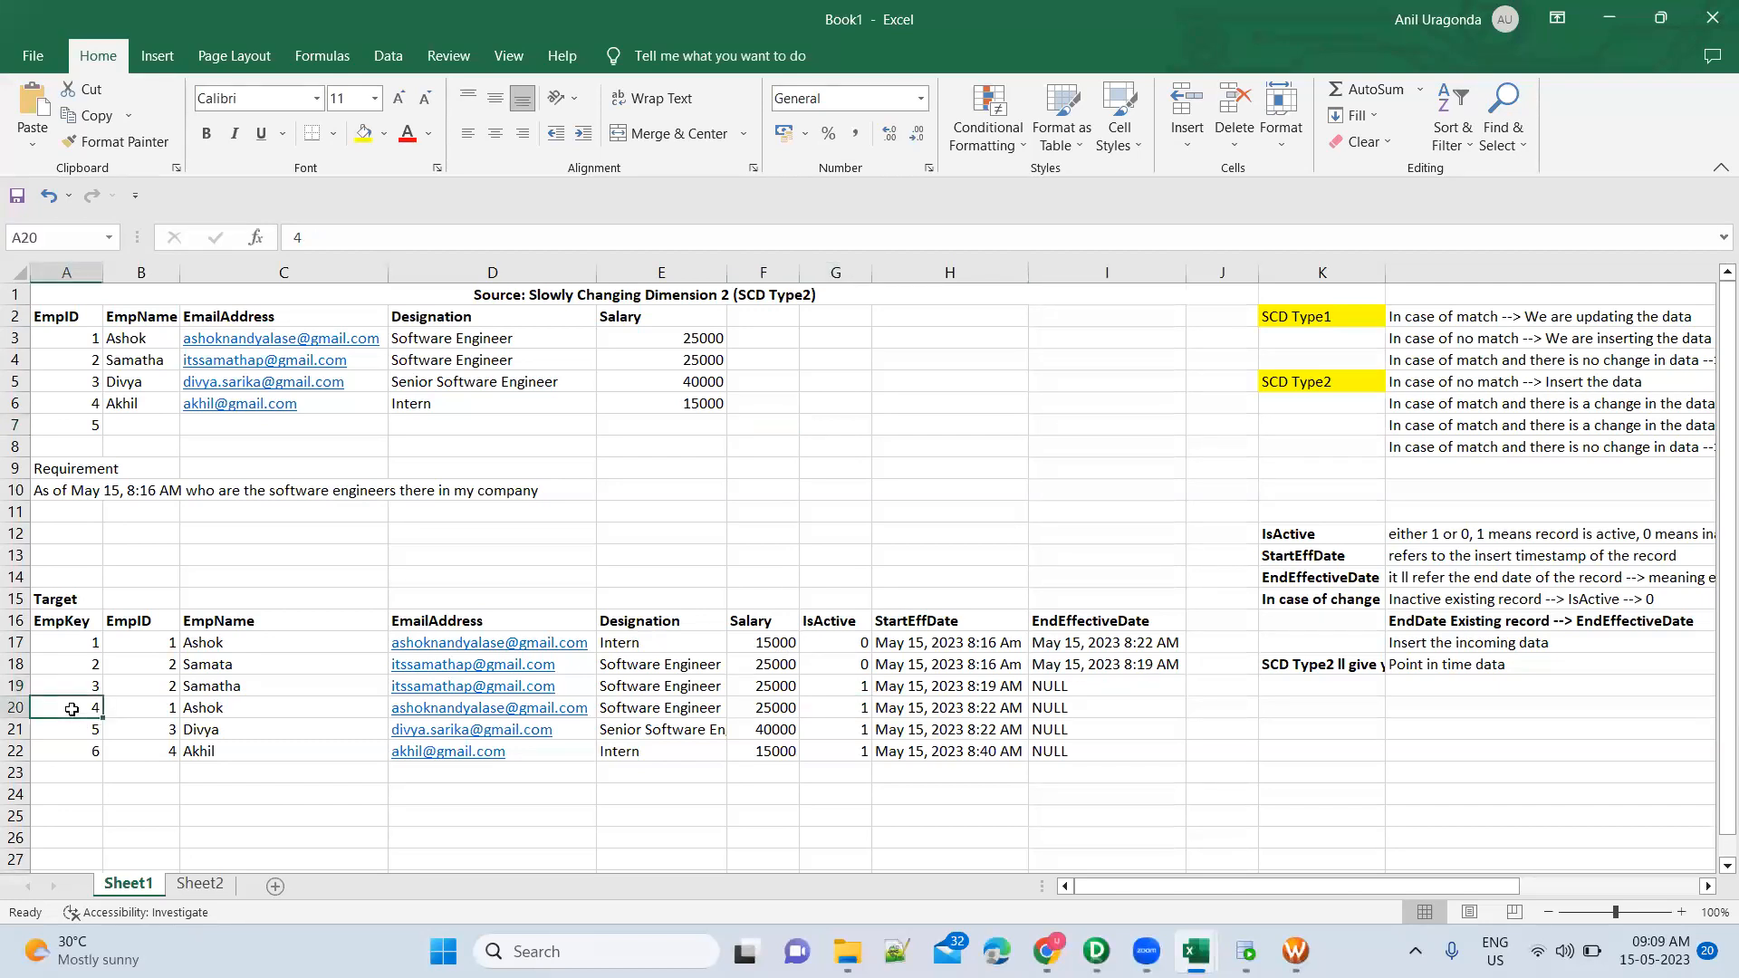
{"action": "left_click", "coordinate": [154, 709]}
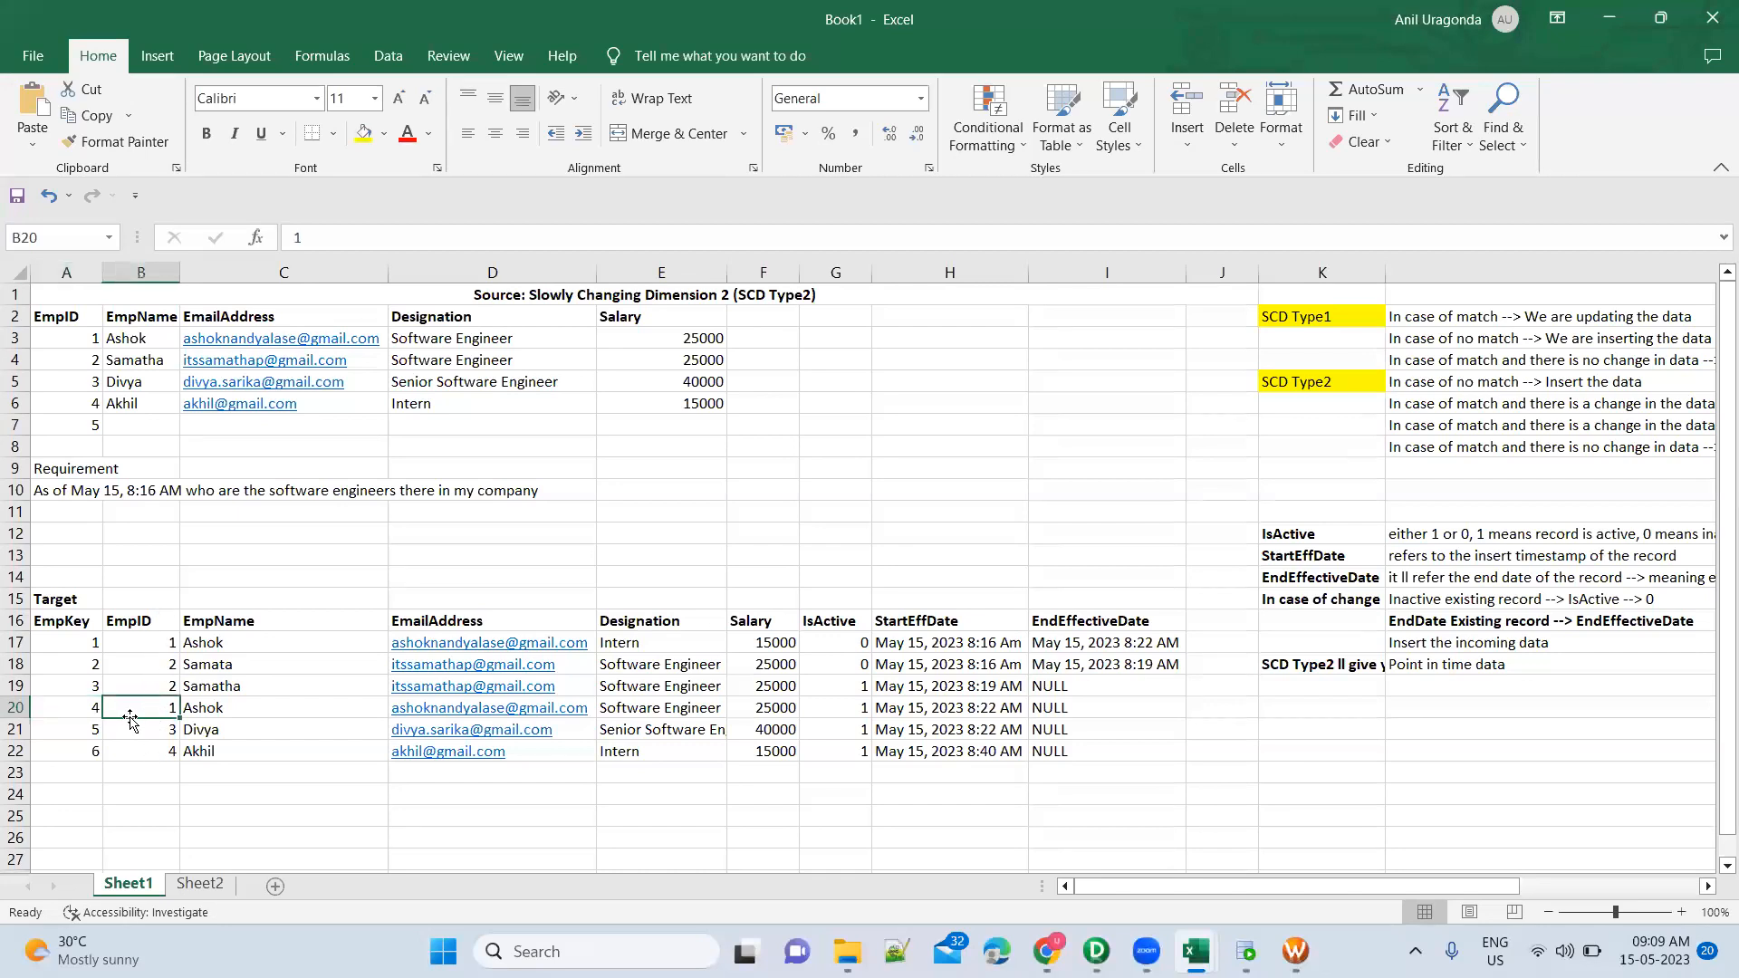
{"action": "left_click", "coordinate": [88, 702]}
Back in Designer, link UPDTRANS ports EMPKEY3, CurrentTimeStamp3 and Inactive3 to the EMPSCDTYPE2_EXPRecord target's EMPKEY, ENDEFFECTIVEDATE and ISACTIVE columns
{"action": "key", "text": "alt+Tab"}
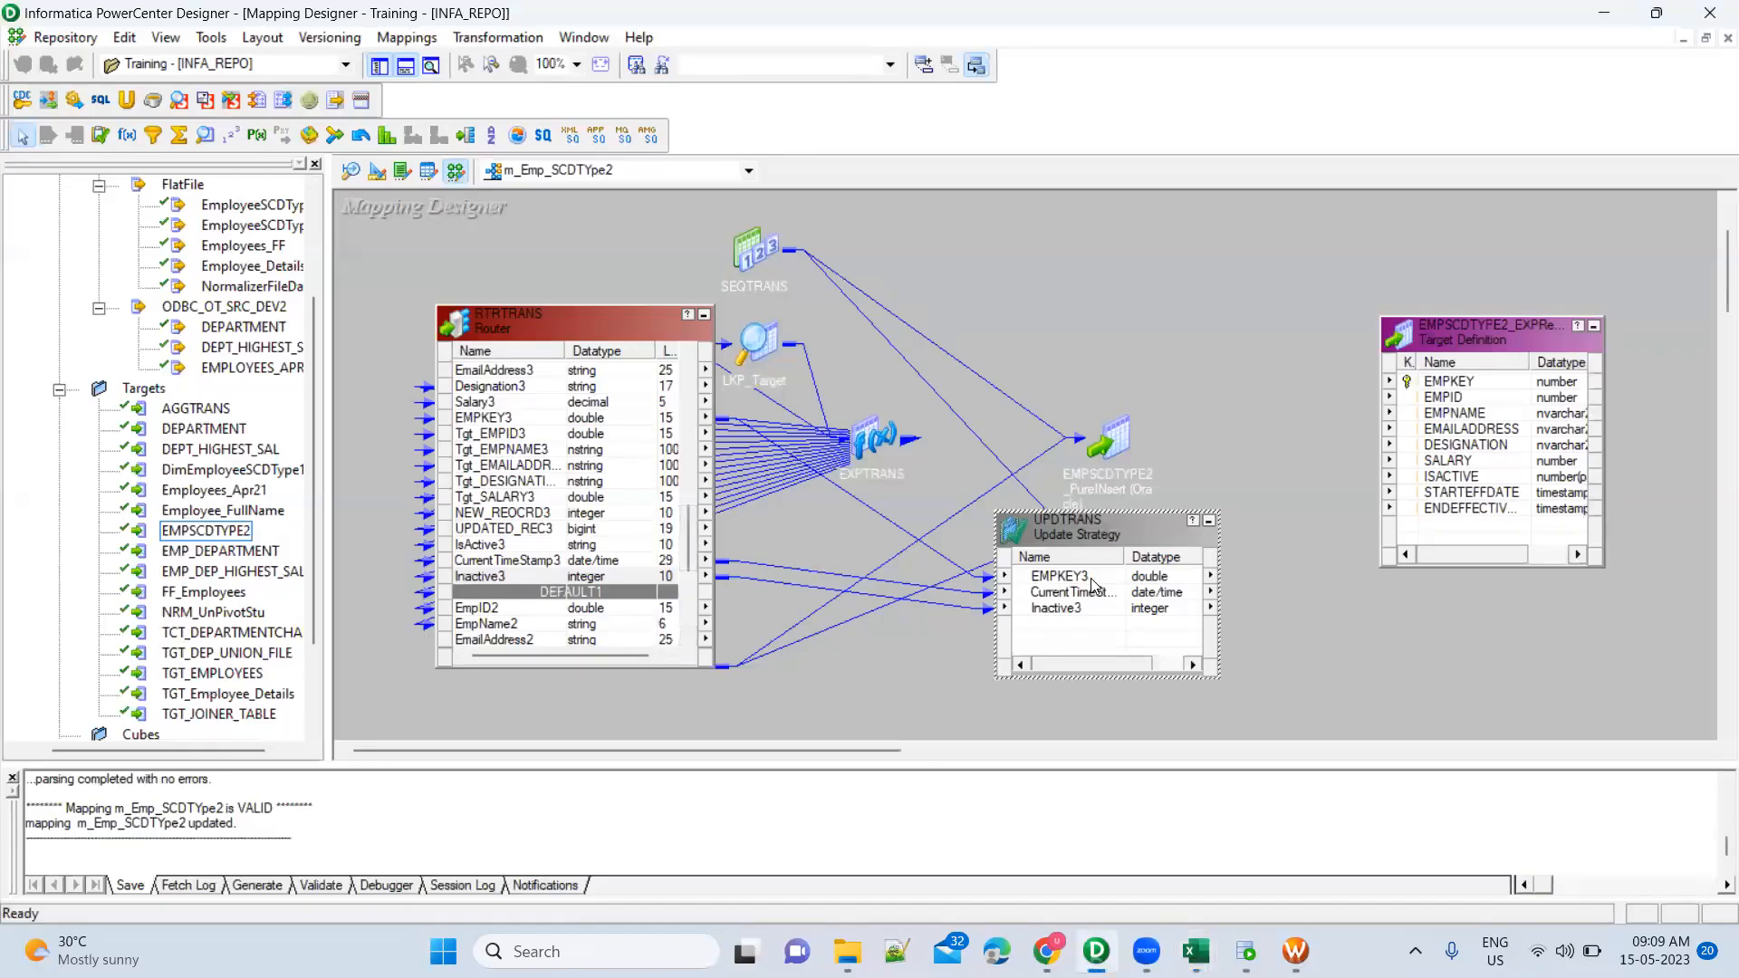
{"action": "left_click", "coordinate": [1059, 578]}
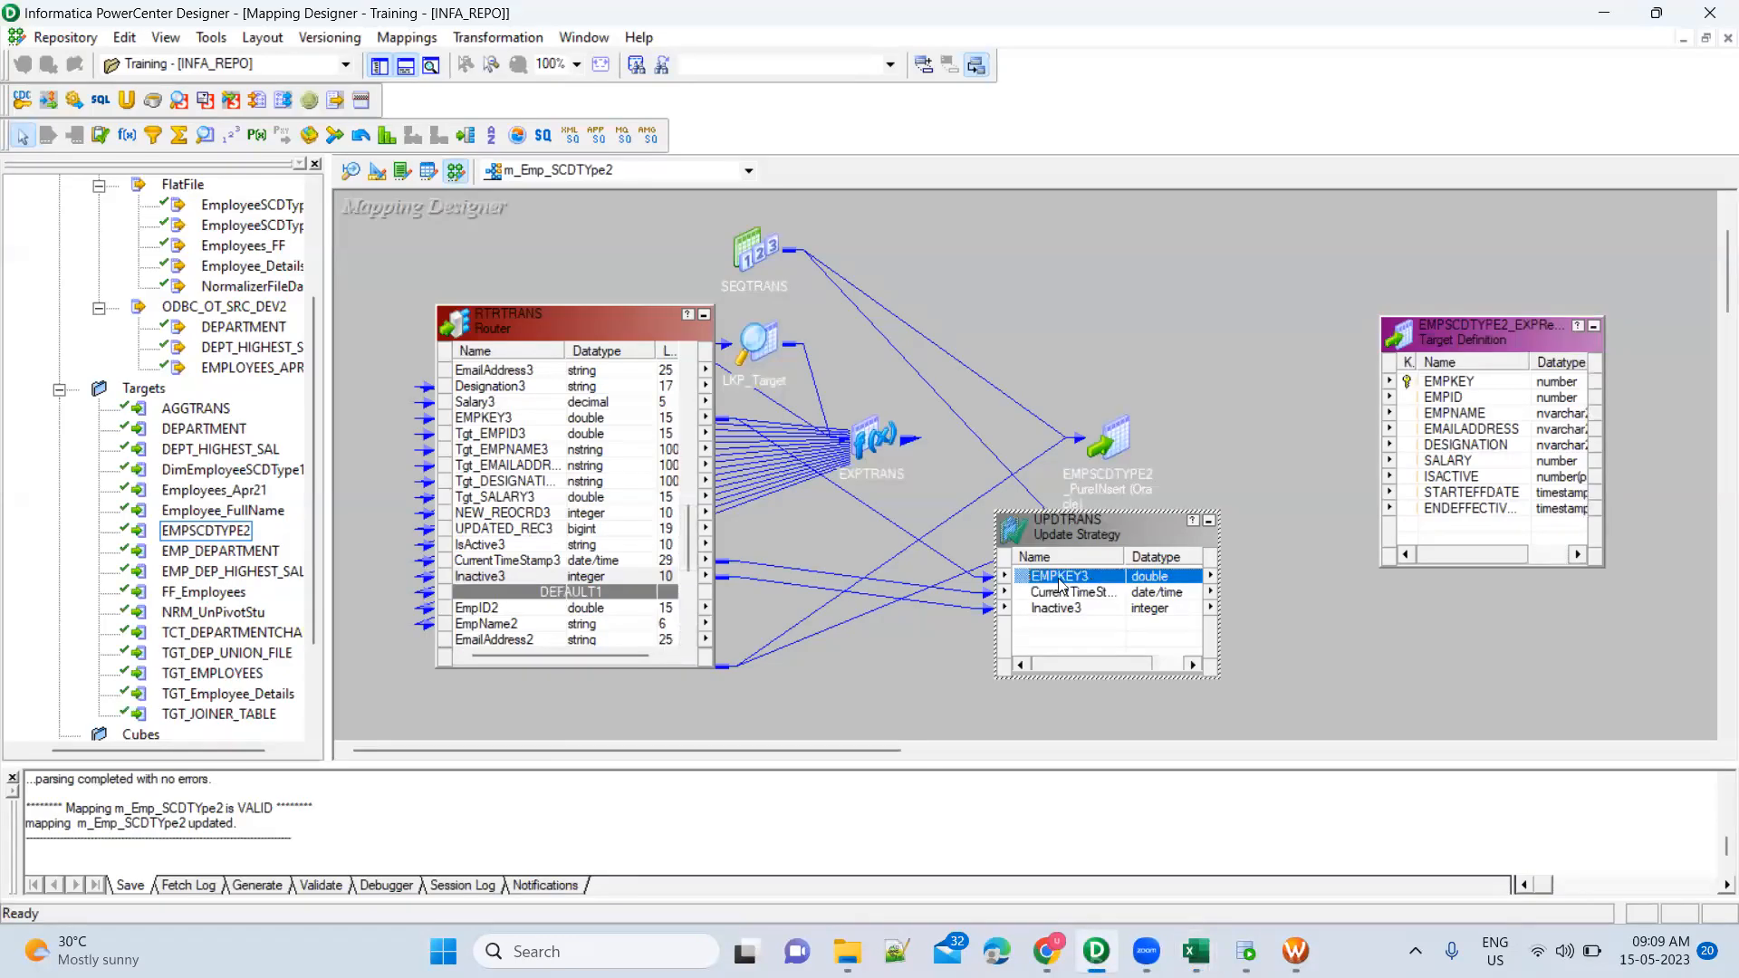
{"action": "left_click_drag", "start_coordinate": [1026, 584], "coordinate": [1450, 385]}
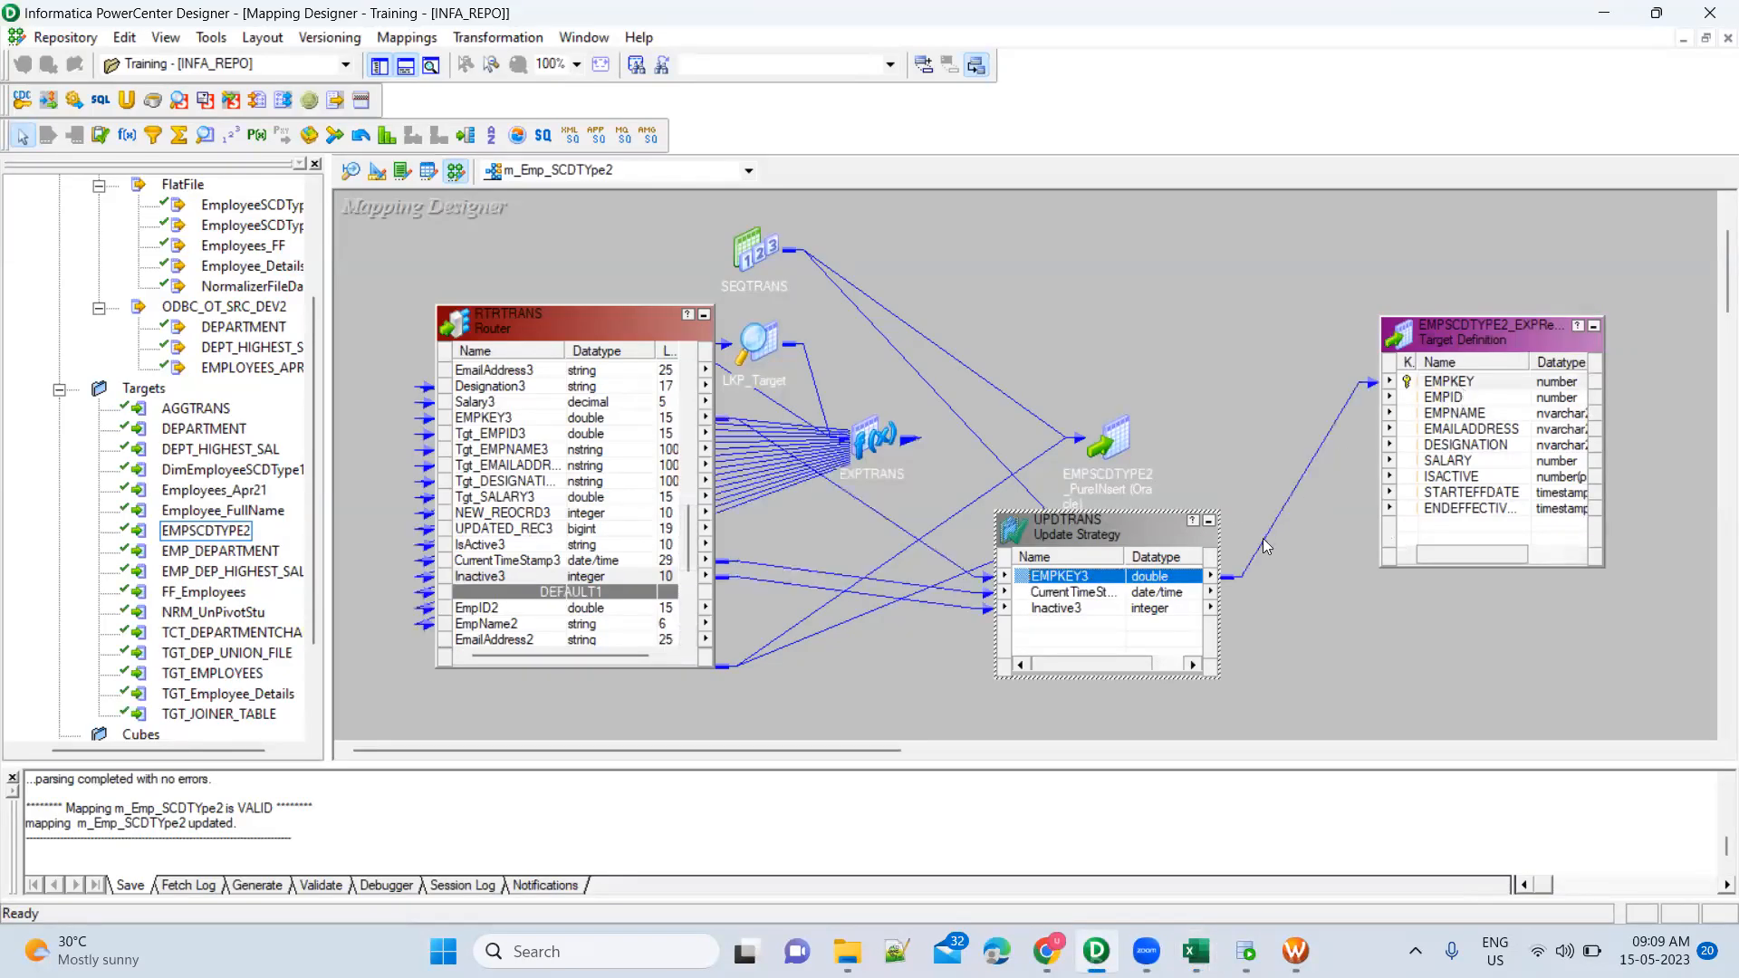
{"action": "left_click", "coordinate": [1122, 594]}
{"action": "left_click_drag", "start_coordinate": [1021, 598], "coordinate": [1460, 519]}
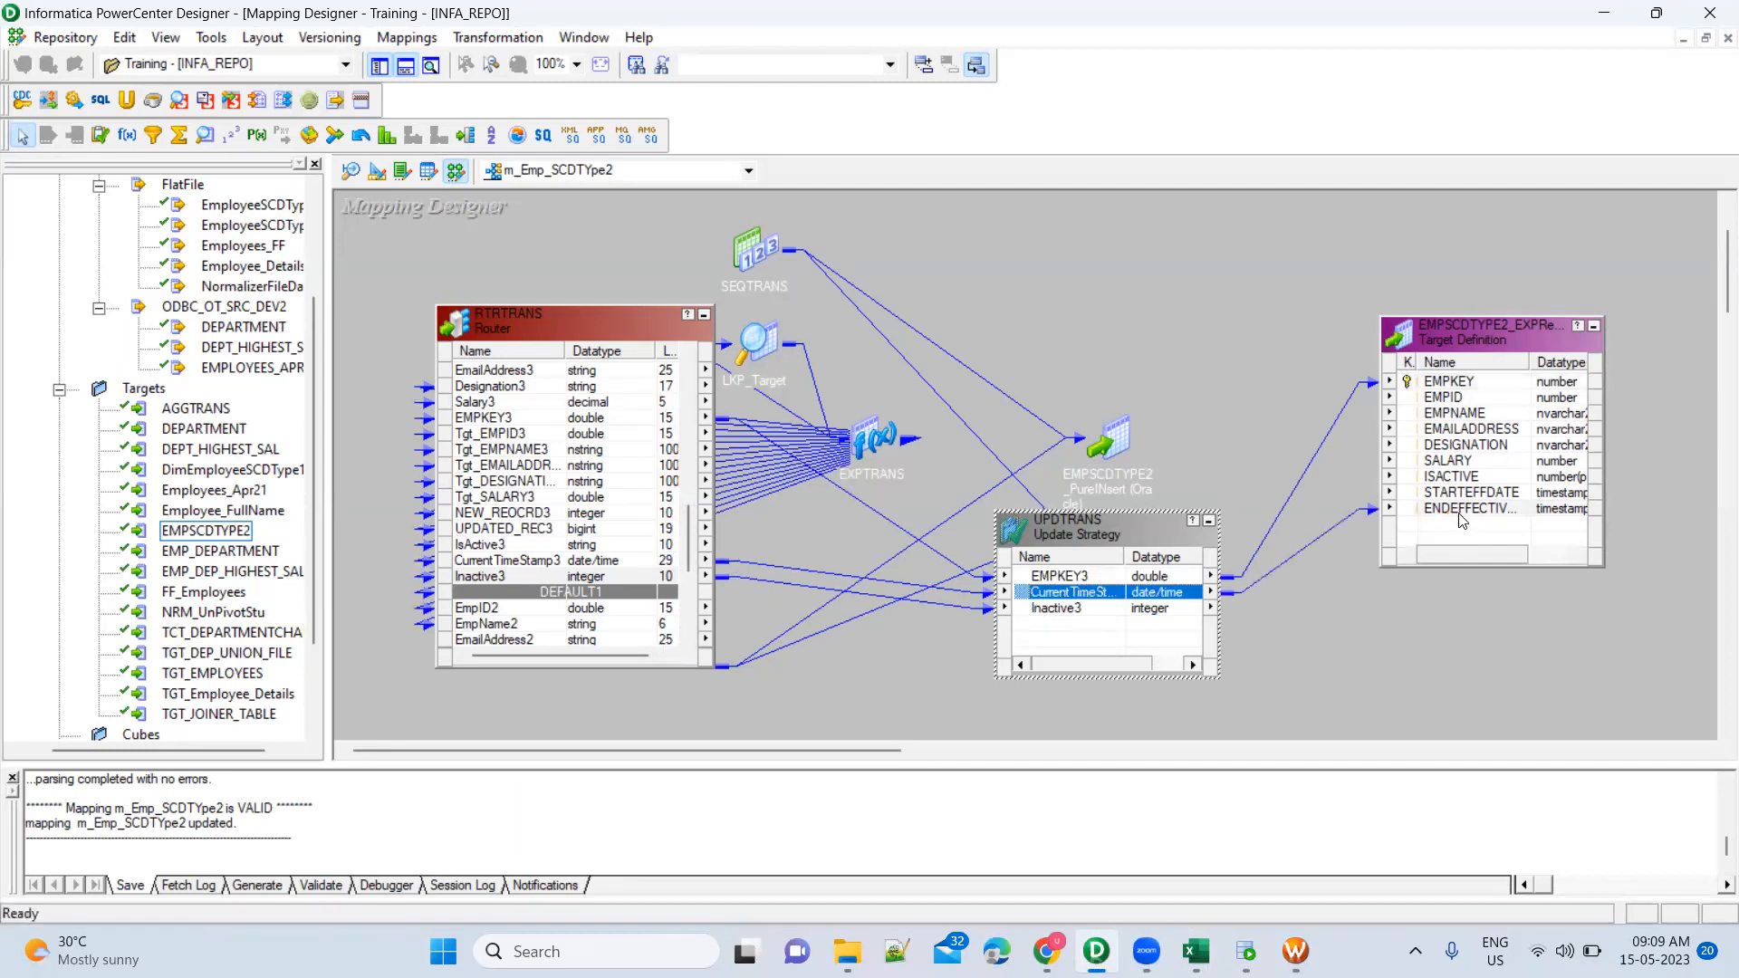
{"action": "left_click", "coordinate": [1046, 609]}
{"action": "left_click_drag", "start_coordinate": [1022, 610], "coordinate": [1482, 480]}
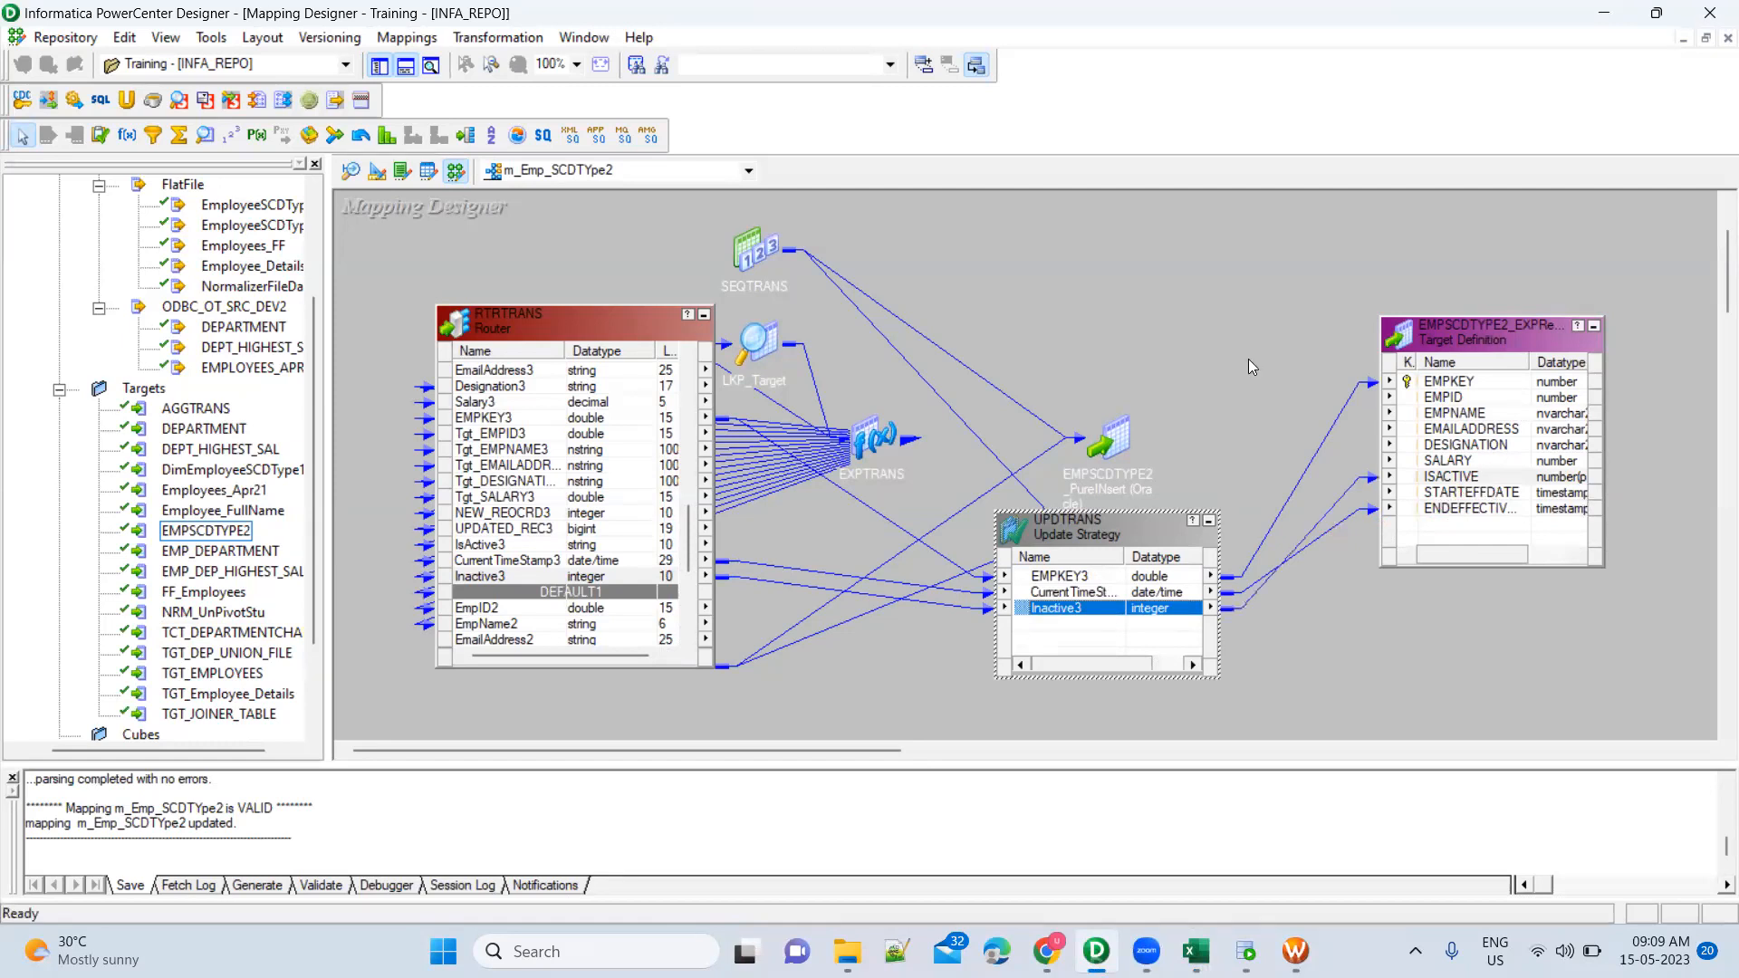
Arrange all mapping objects as icons and switch back to Workflow Manager
{"action": "right_click", "coordinate": [1184, 312]}
{"action": "left_click", "coordinate": [1255, 461]}
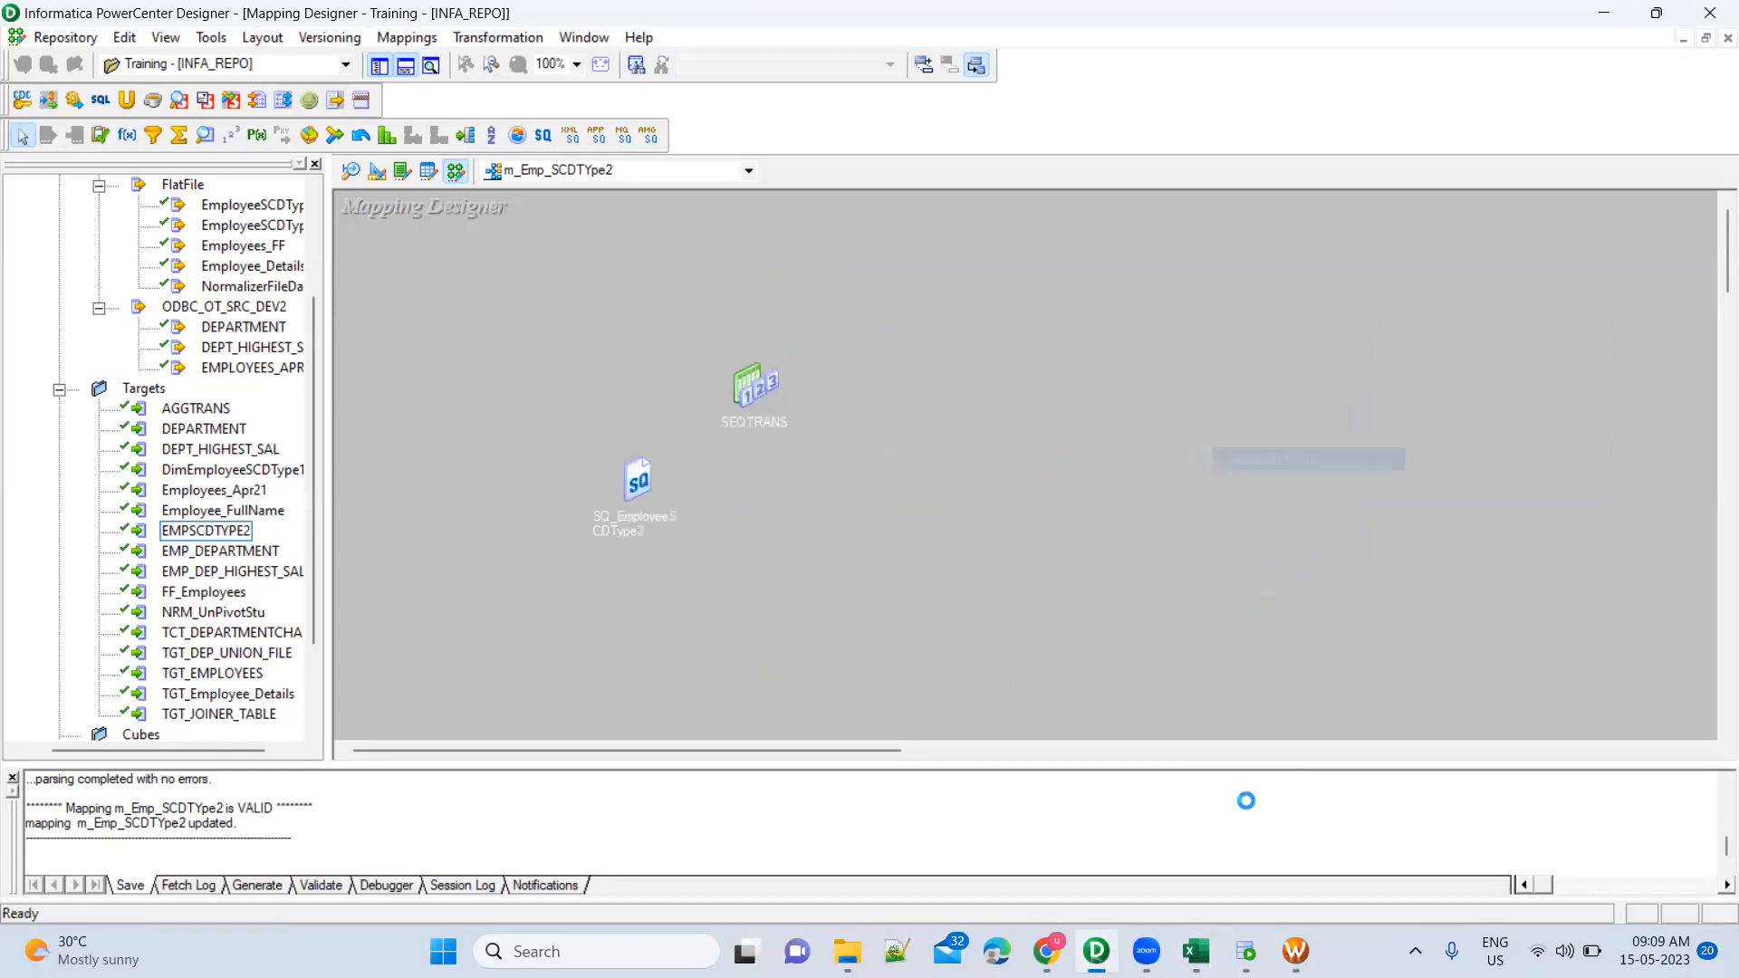
{"action": "left_click", "coordinate": [1295, 951]}
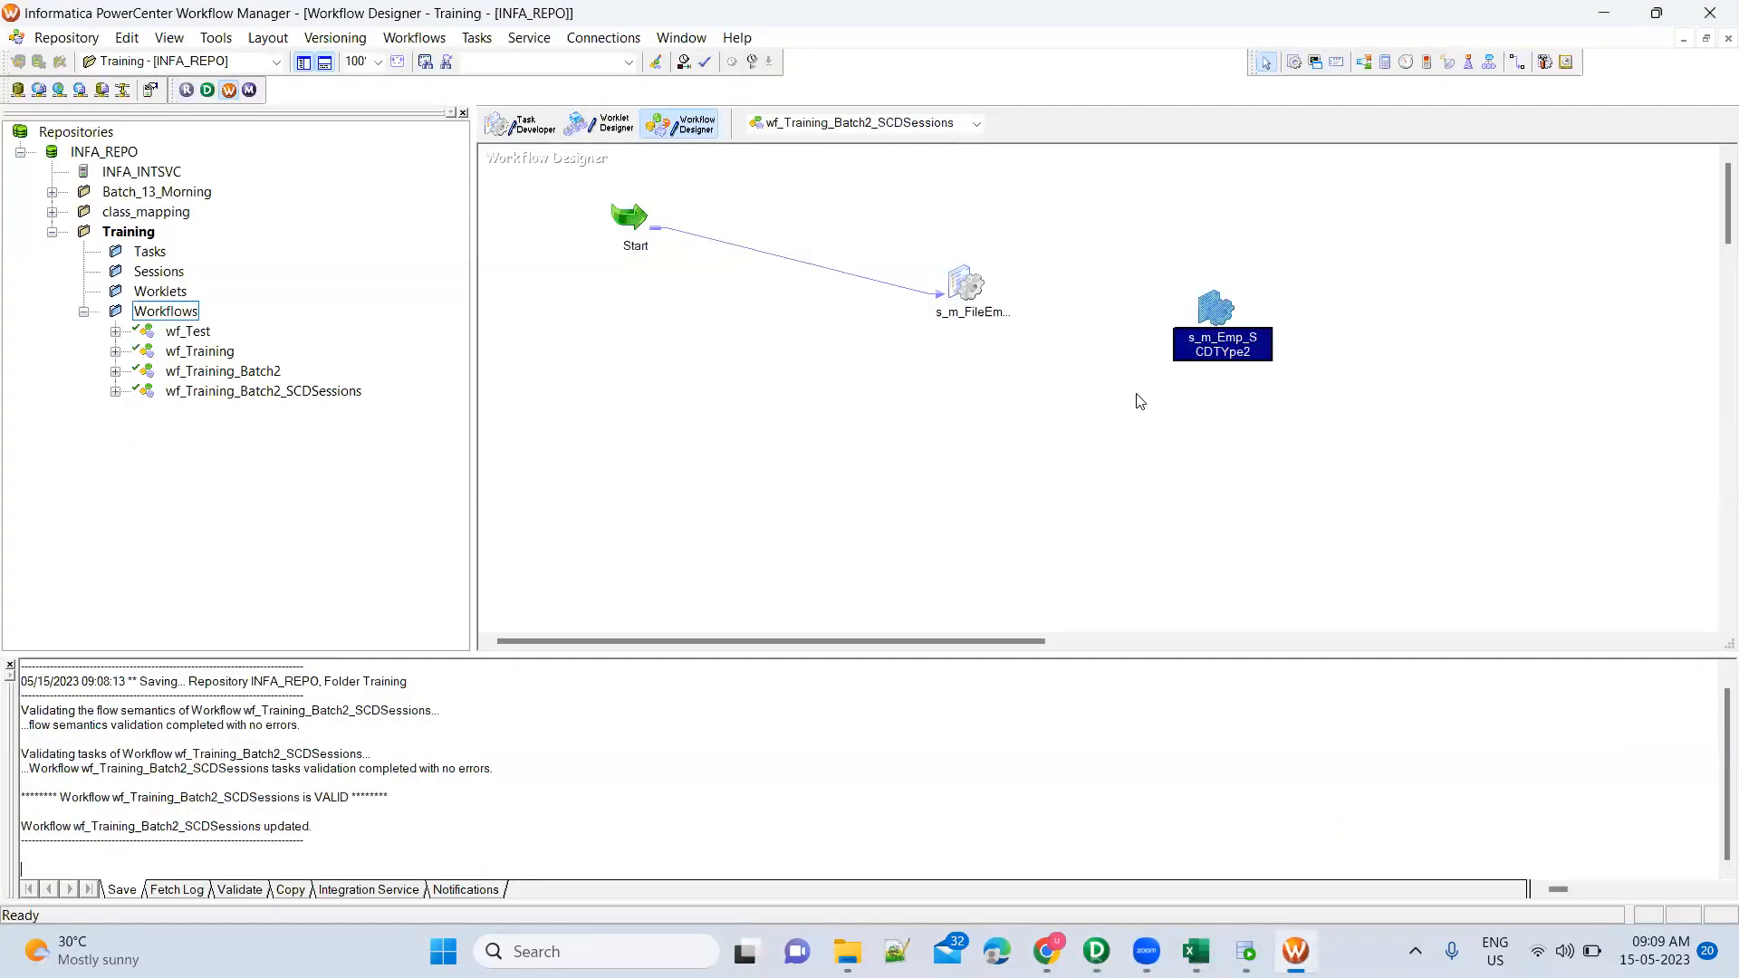
Refresh the mapping of the s_m_Emp_SCDTYpe2 session
{"action": "right_click", "coordinate": [1202, 319]}
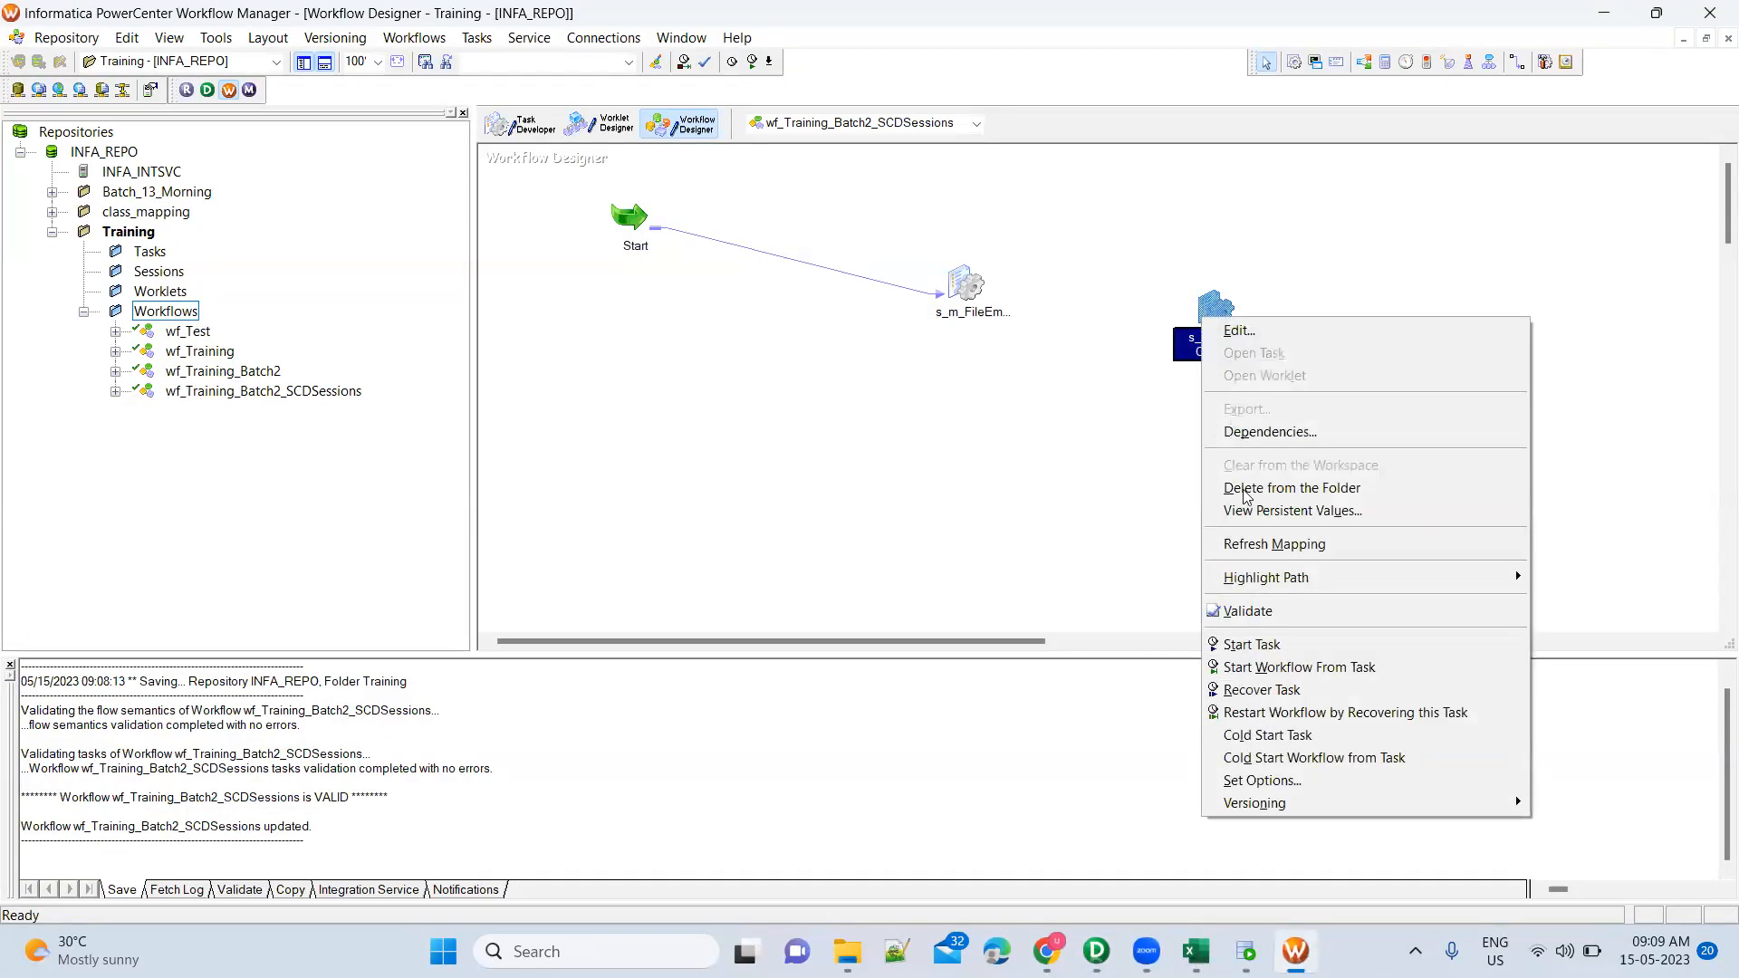
{"action": "left_click", "coordinate": [1281, 545]}
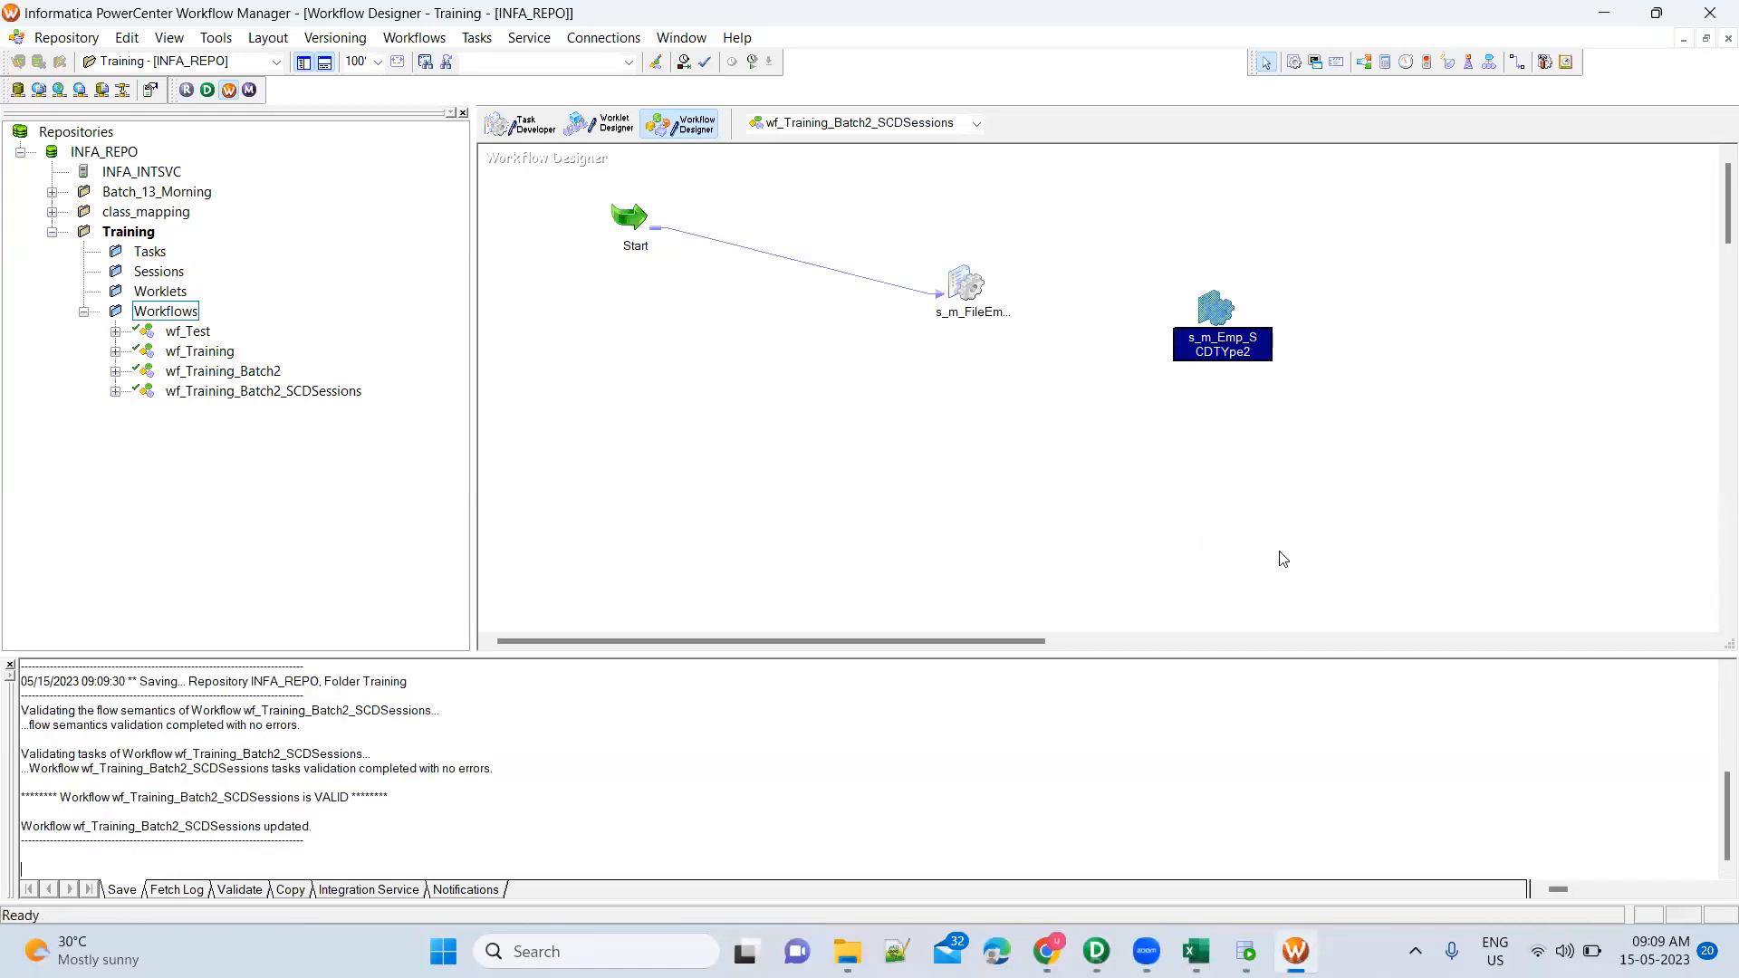
Switch to Designer and enter DD_UPDATE as the Update Strategy Expression of the UPDTRANS transformation
{"action": "left_click", "coordinate": [1096, 951]}
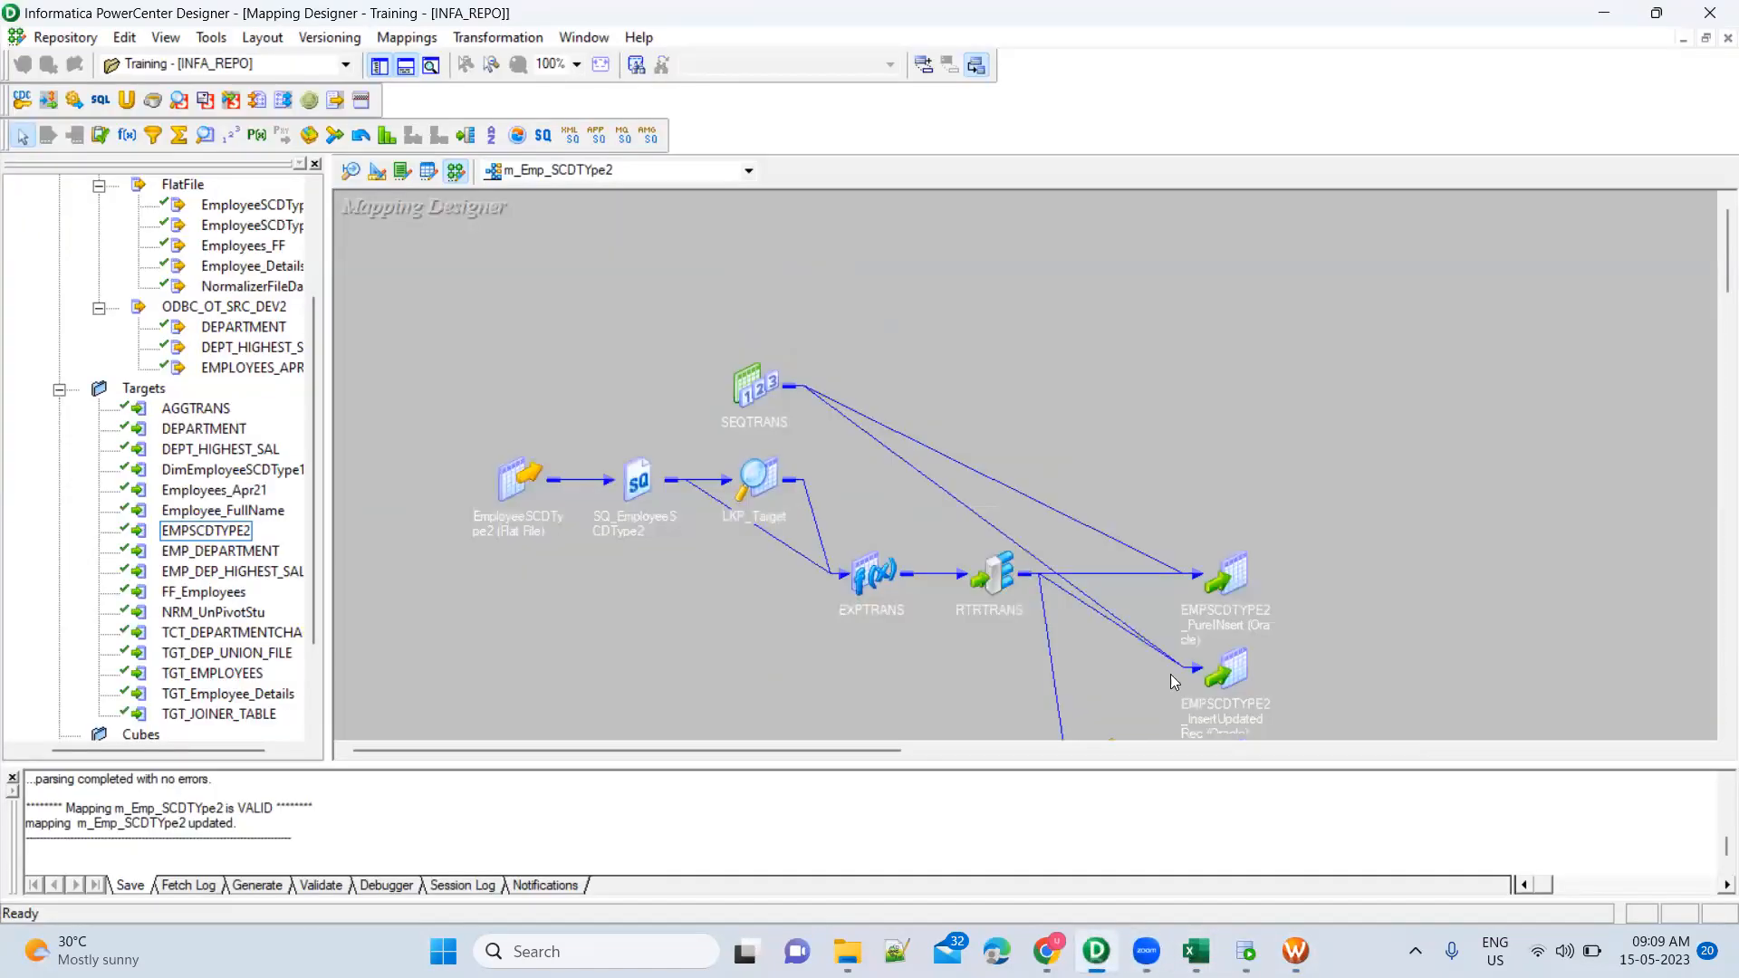
{"action": "scroll", "coordinate": [1089, 634], "scroll_direction": "down", "scroll_amount": 5}
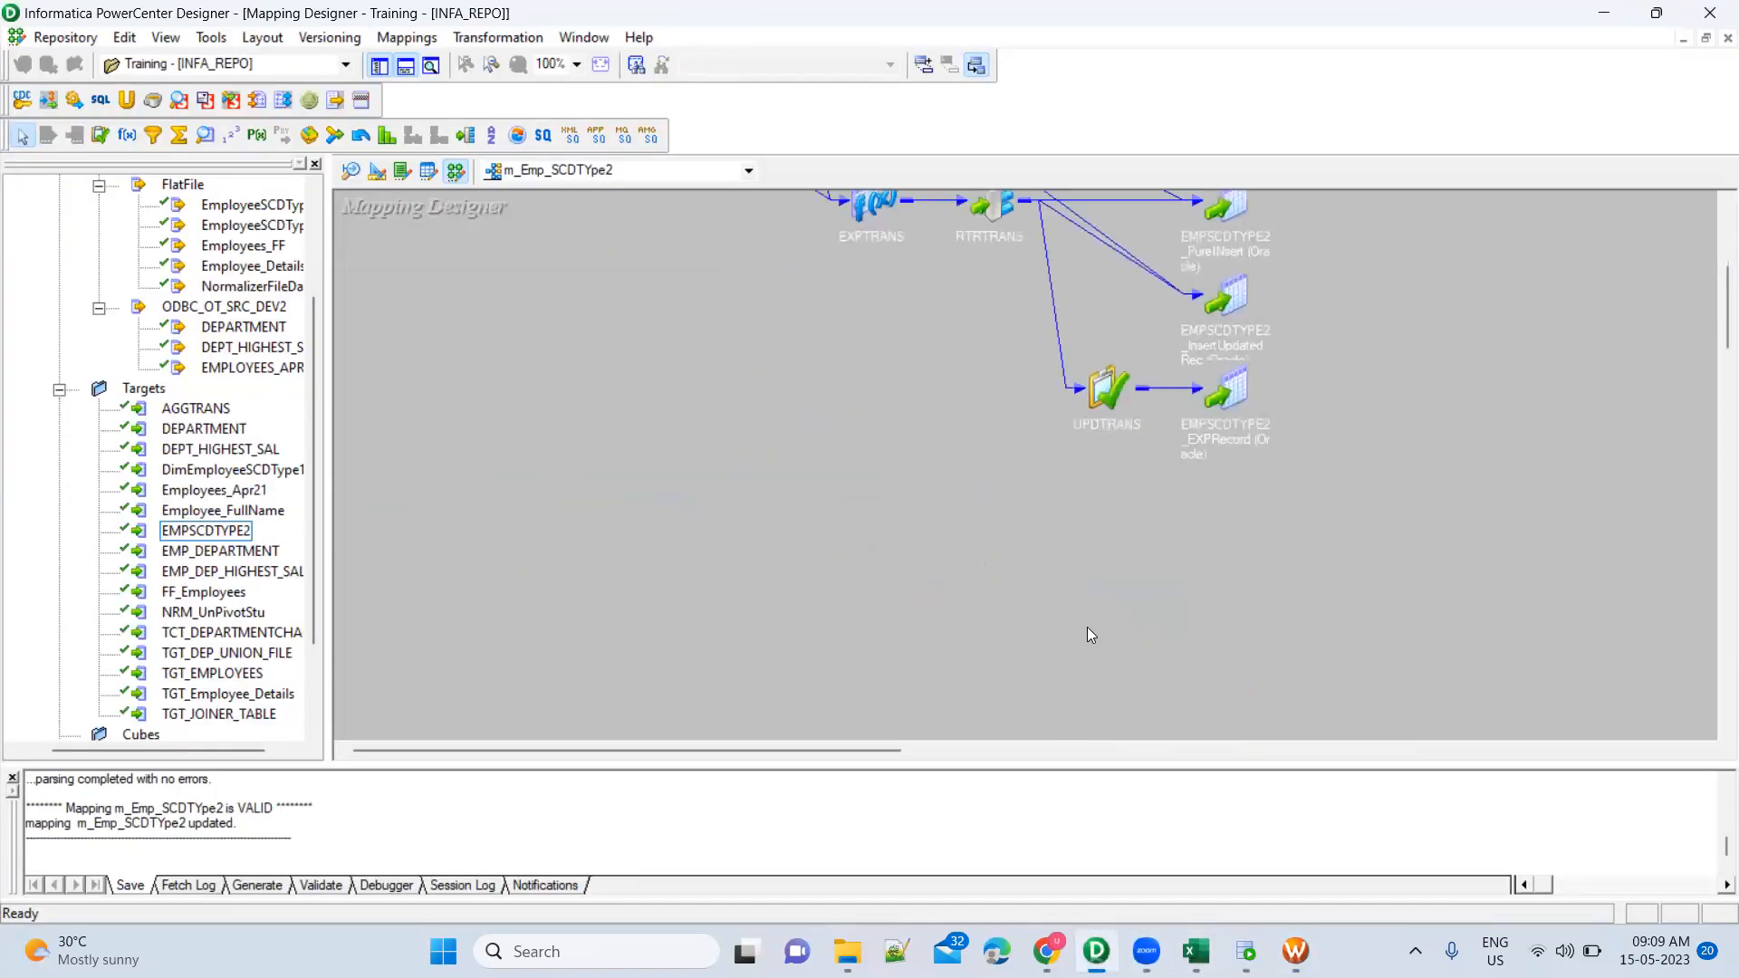
{"action": "double_click", "coordinate": [1103, 386]}
{"action": "double_click", "coordinate": [1150, 375]}
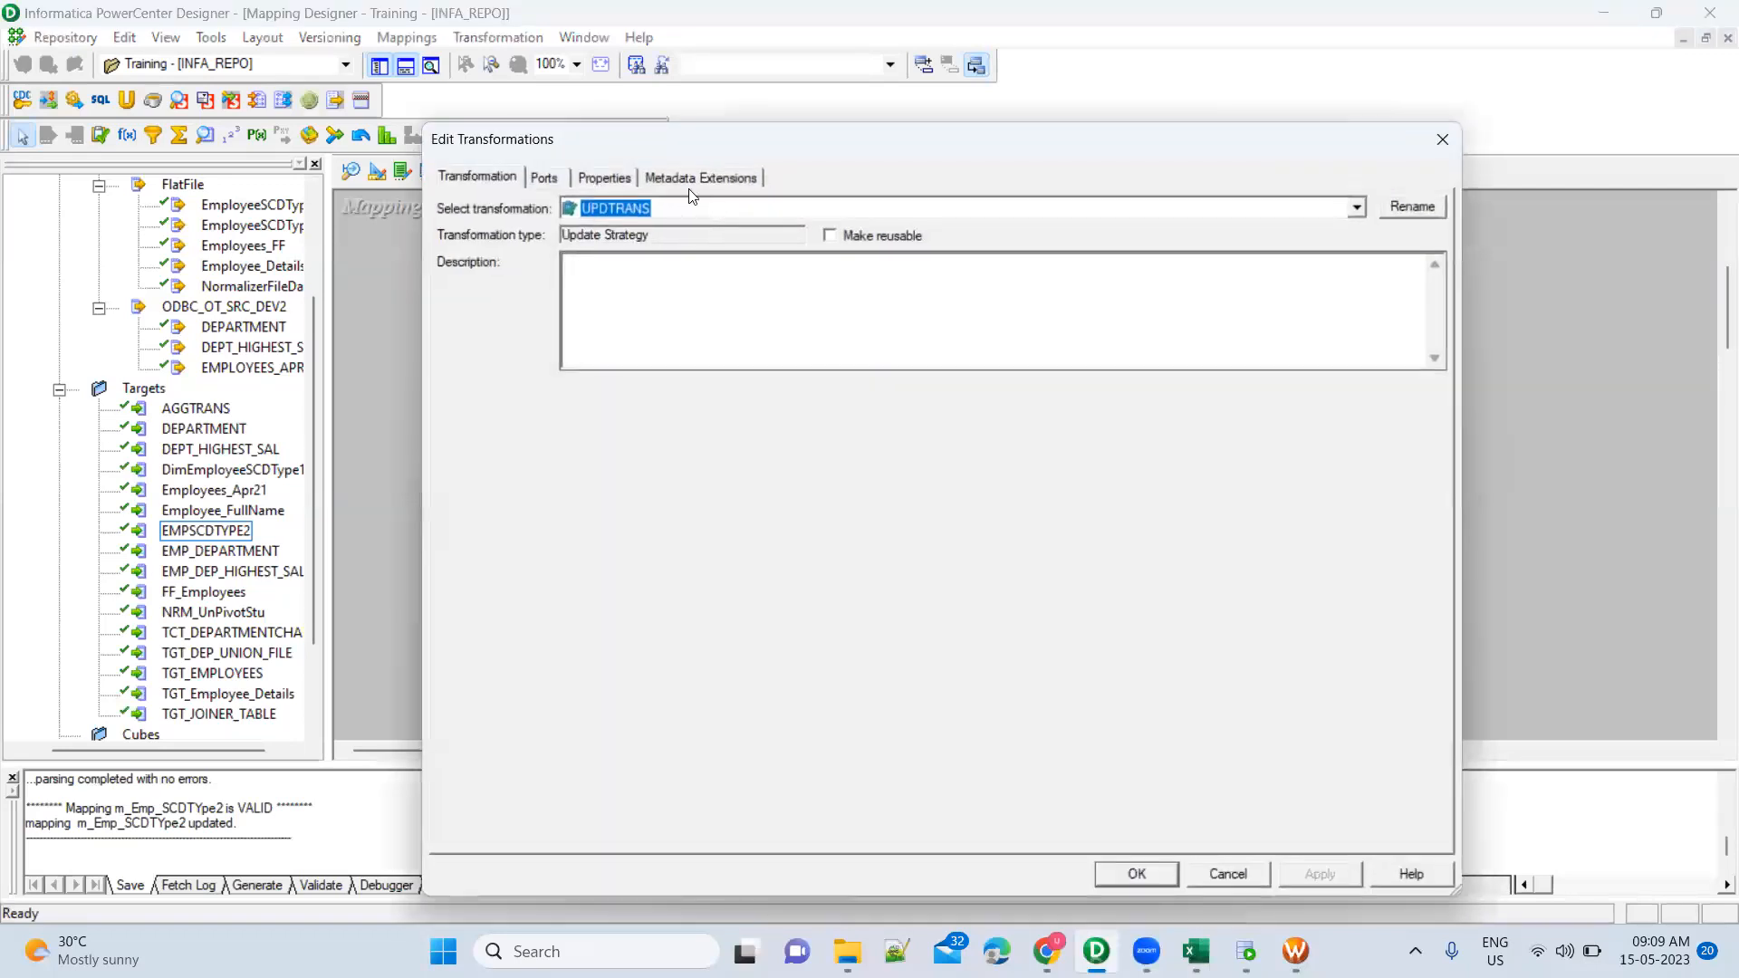
{"action": "left_click", "coordinate": [621, 179]}
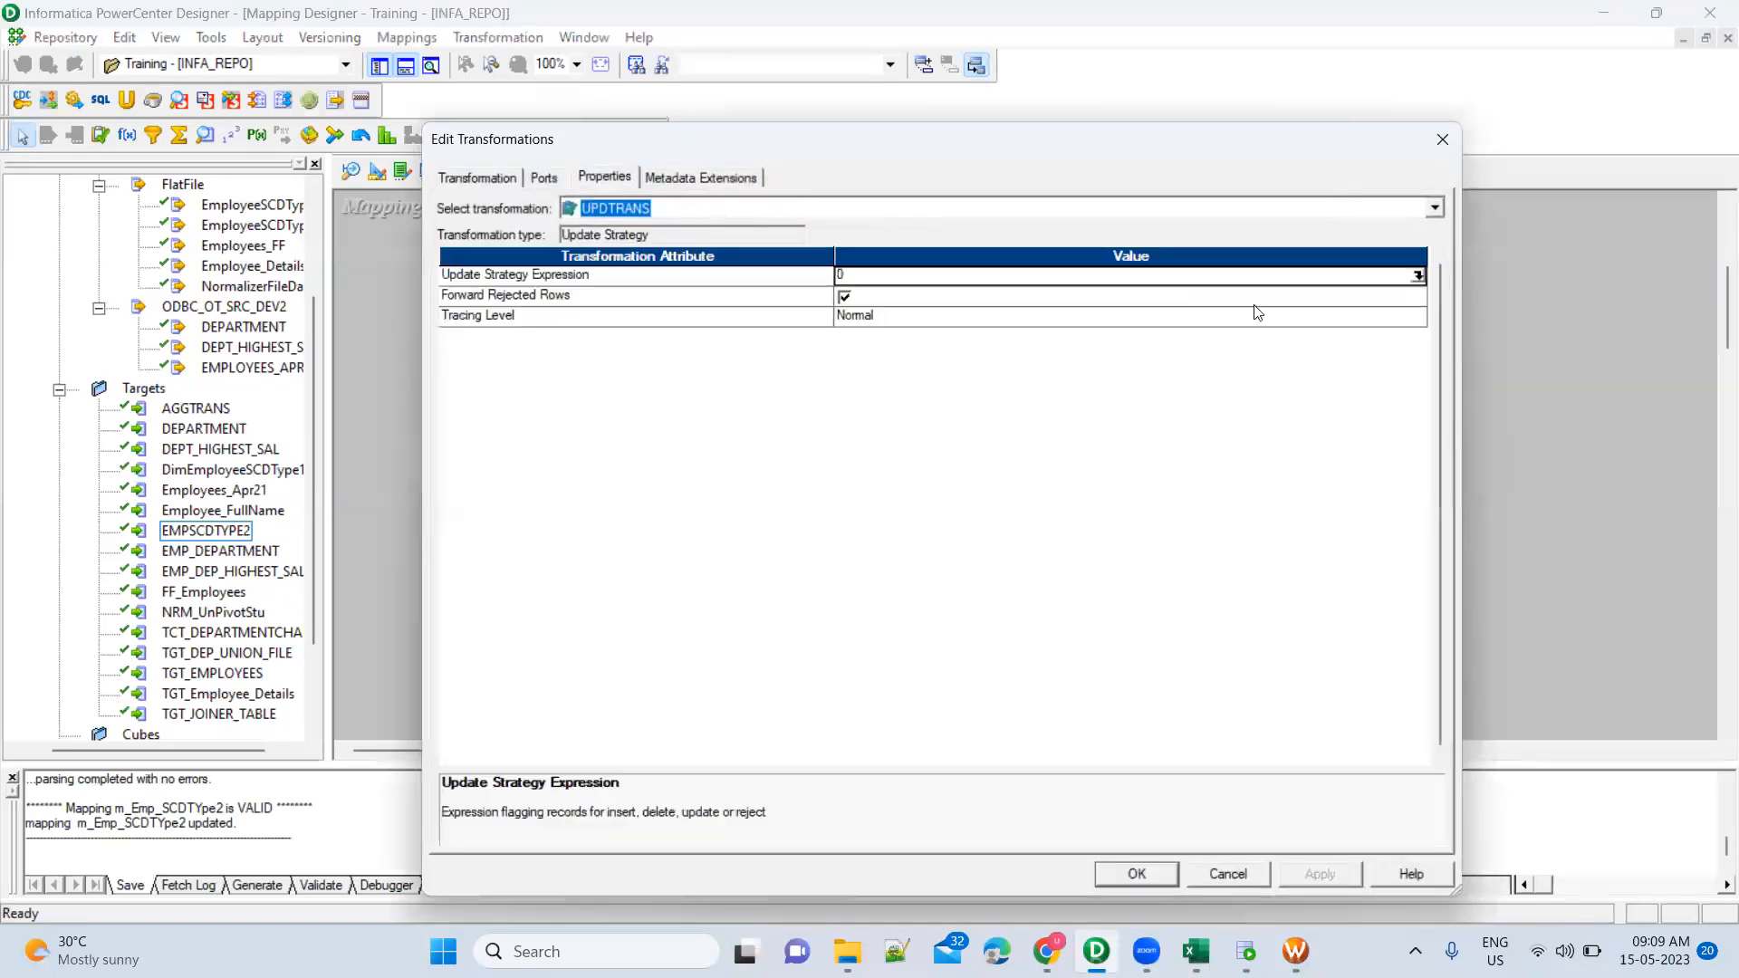
{"action": "left_click", "coordinate": [1418, 277]}
{"action": "type", "text": "DD_UPDATE"}
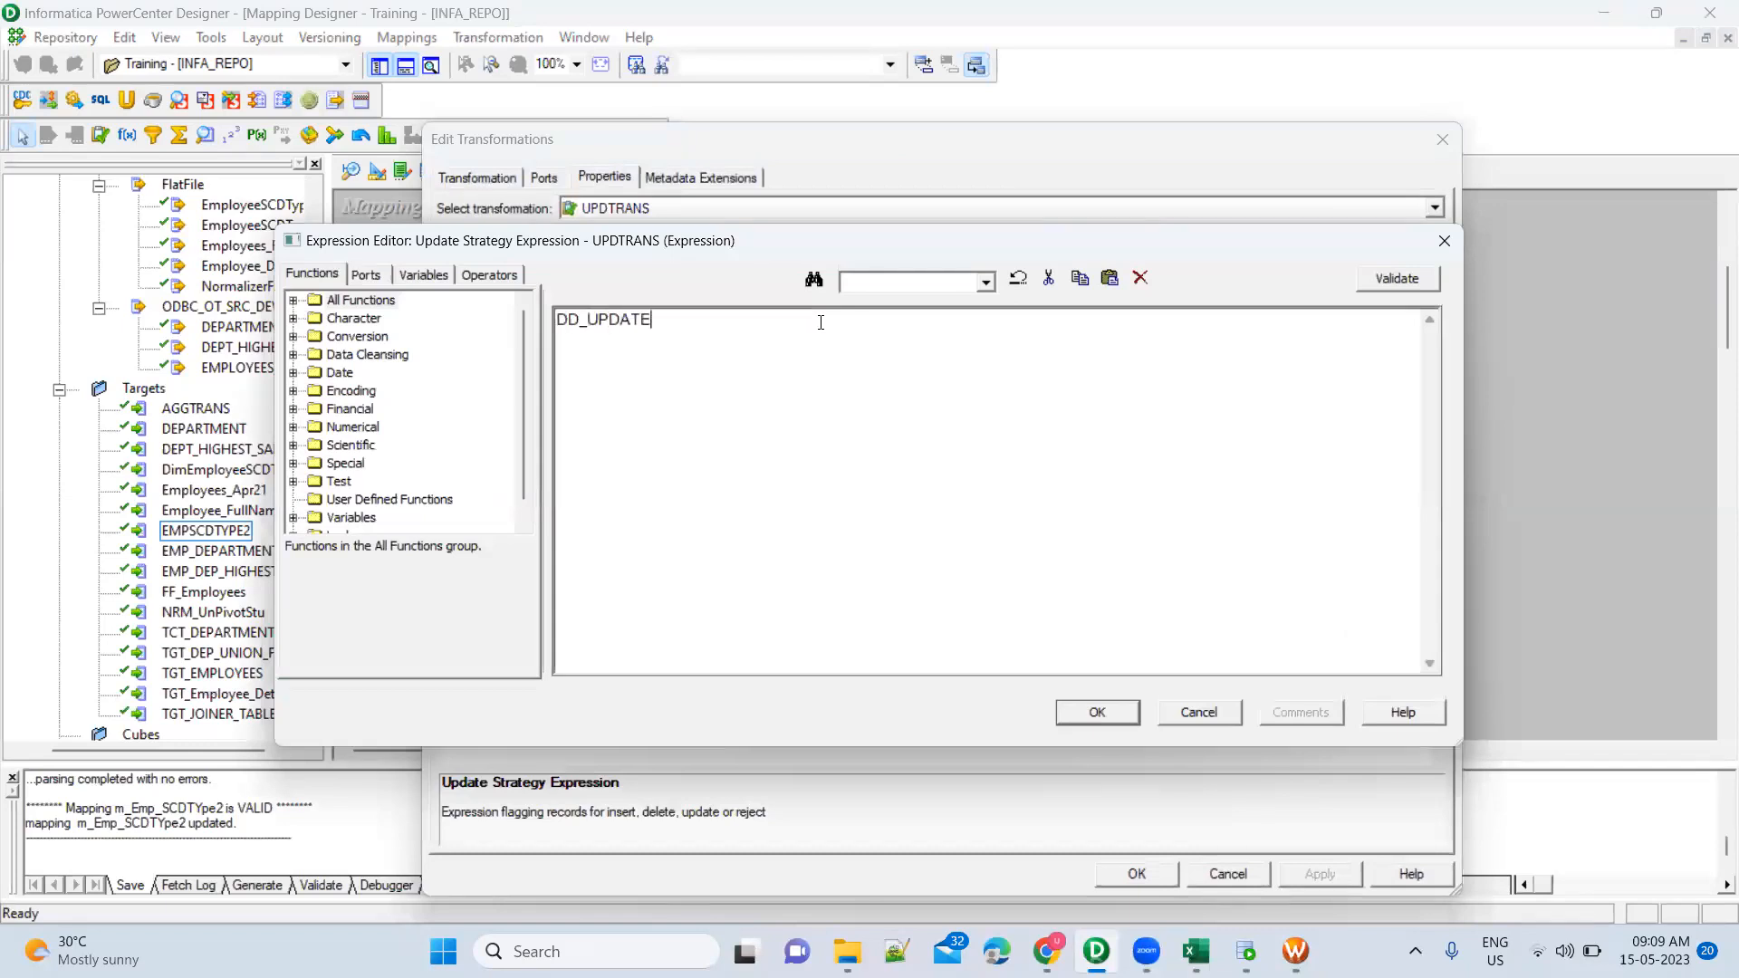
Validate the update strategy expression, apply it to UPDTRANS and save the mapping
{"action": "left_click", "coordinate": [1390, 286]}
{"action": "left_click", "coordinate": [979, 523]}
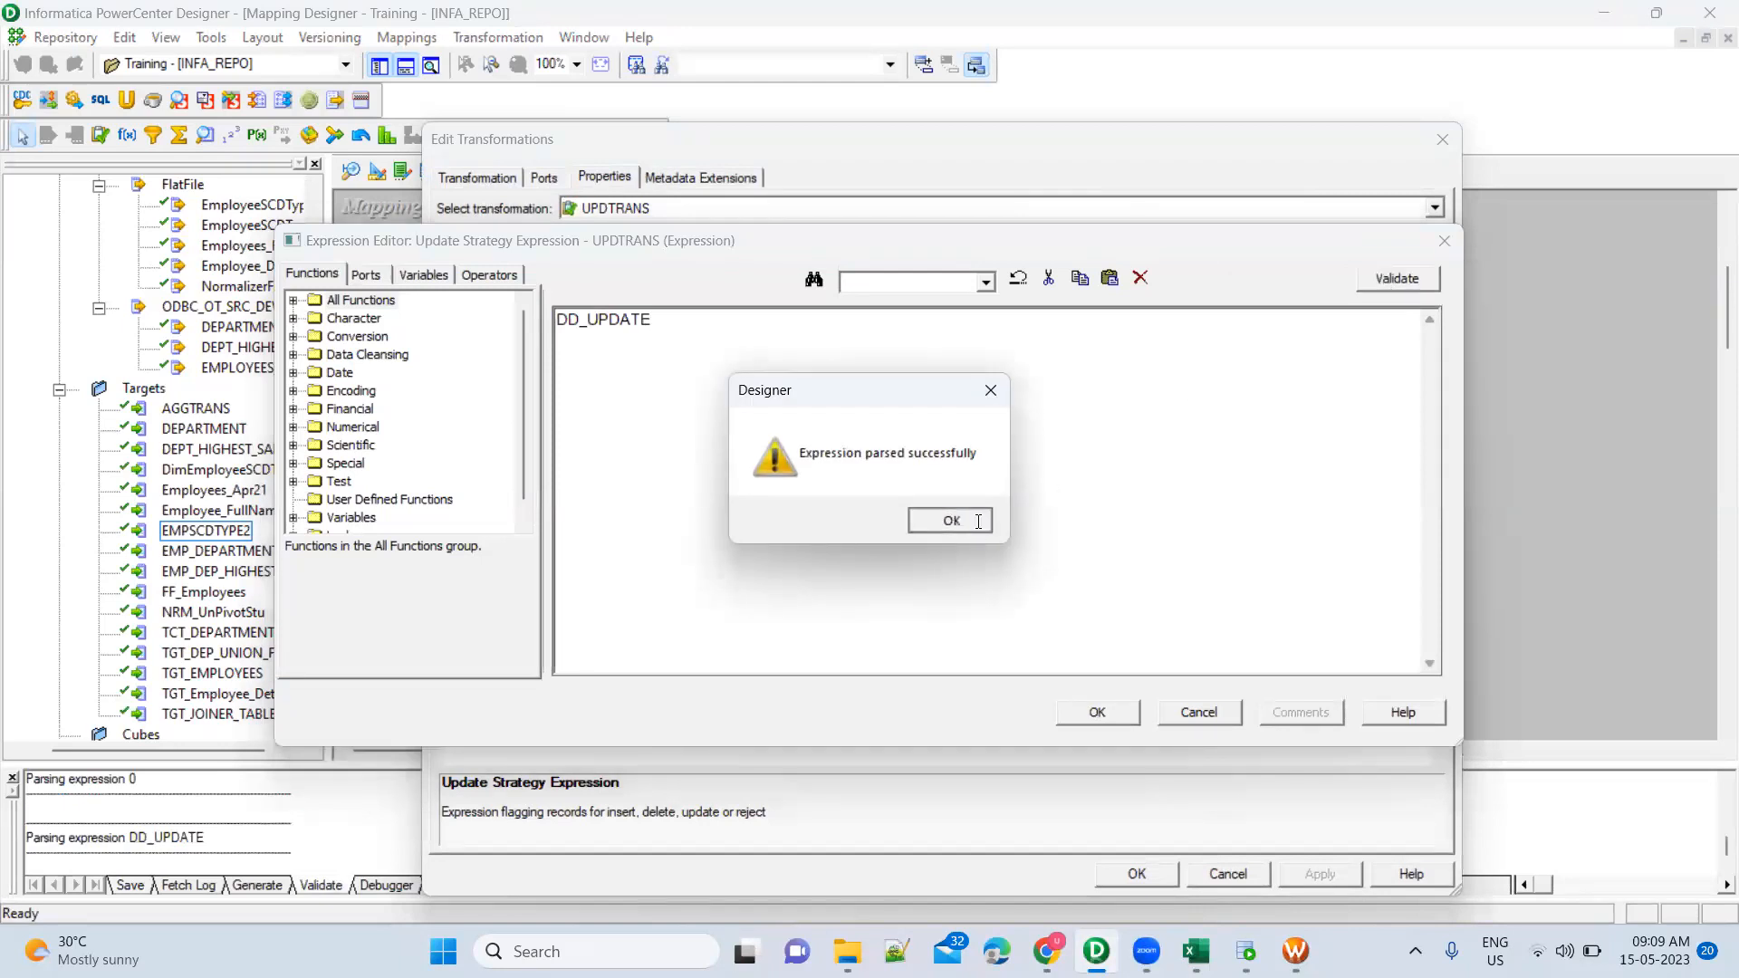
{"action": "left_click", "coordinate": [1098, 715]}
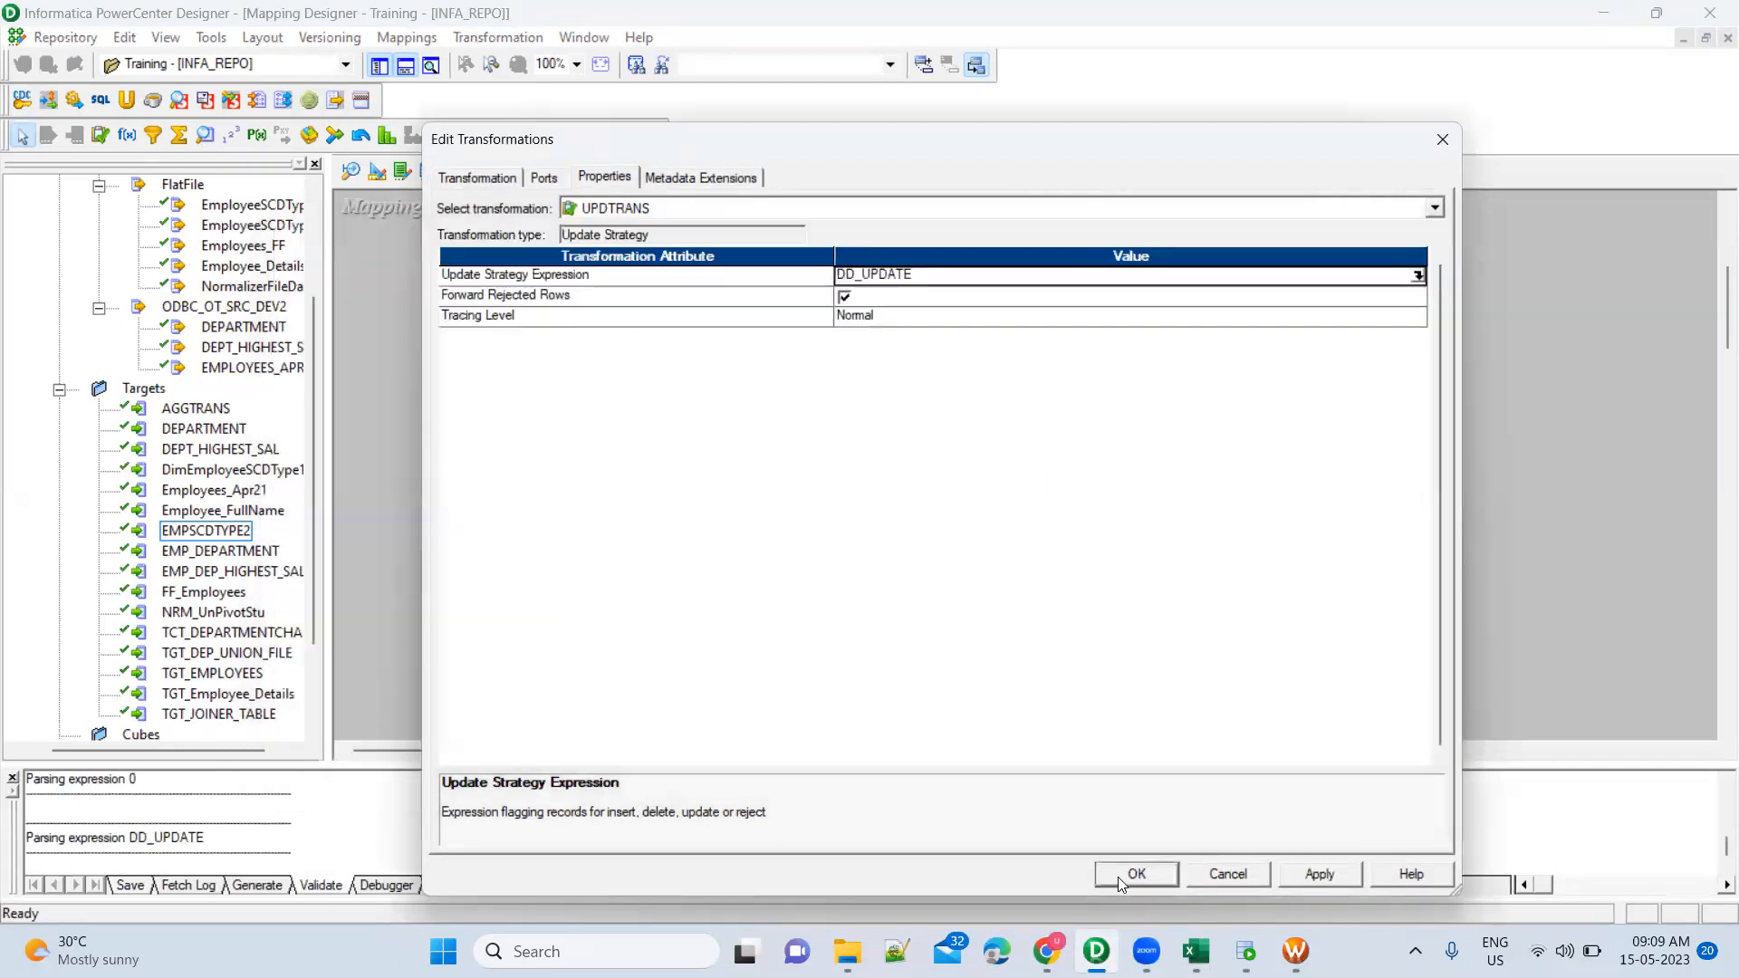
{"action": "left_click", "coordinate": [1118, 875]}
{"action": "key", "text": "ctrl+s"}
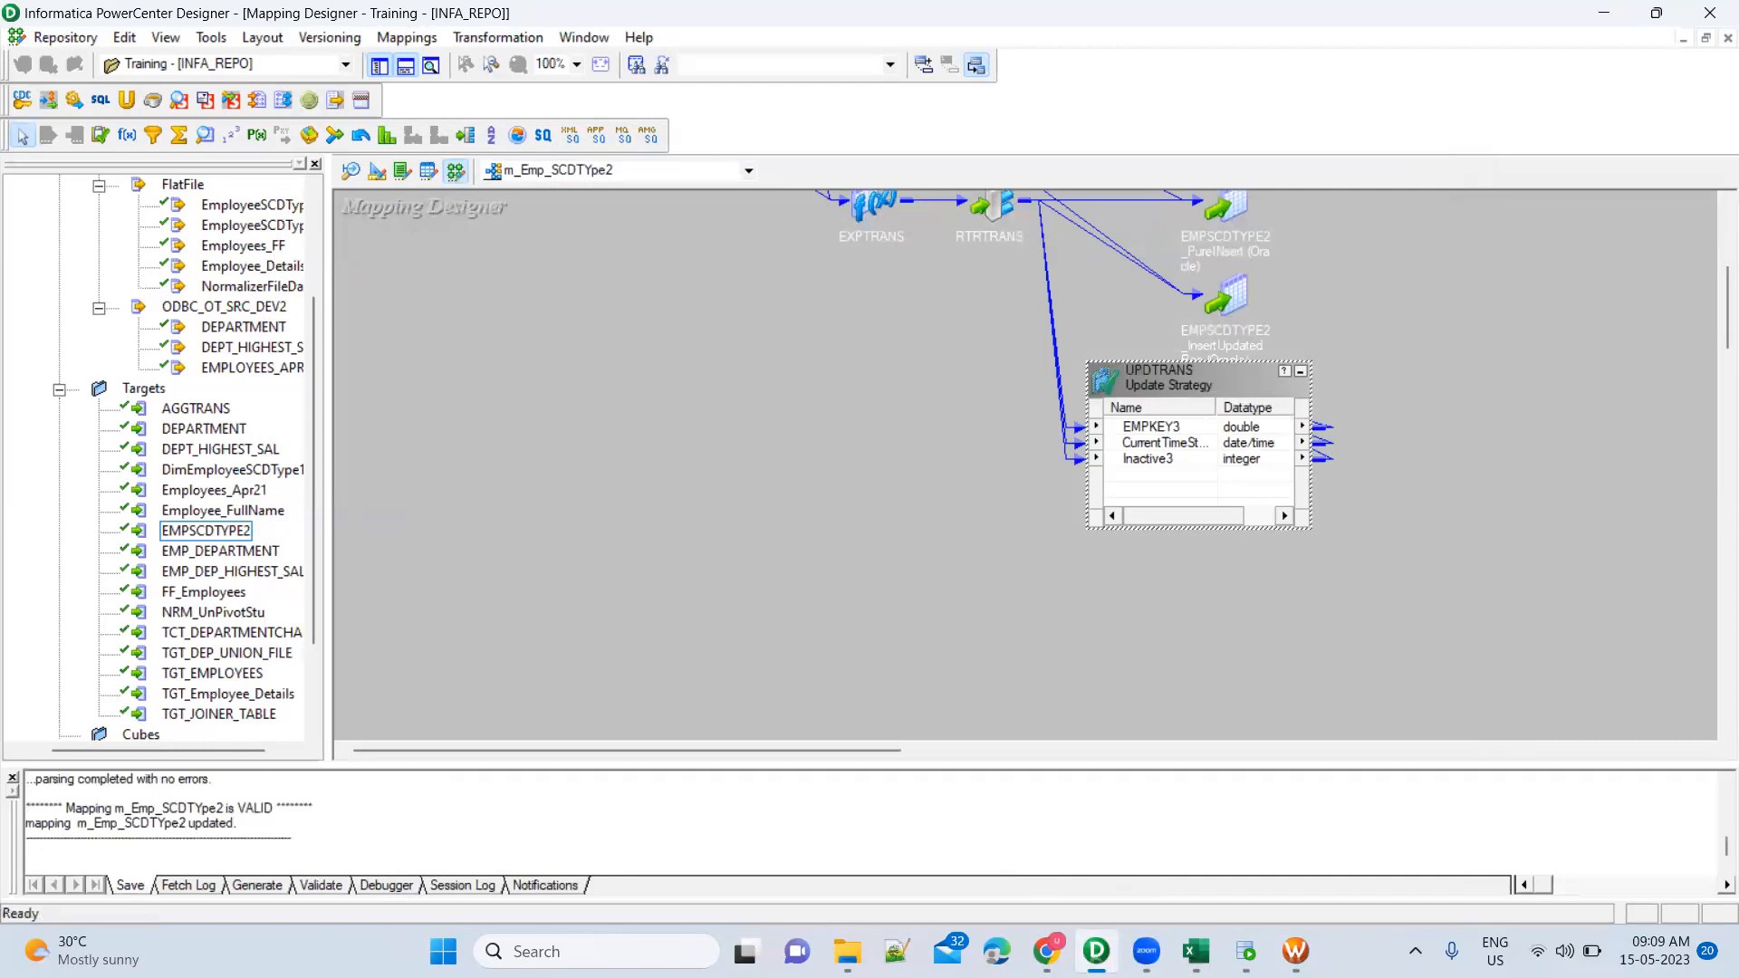
Back in Workflow Manager, refresh the s_m_Emp_SCDTYpe2 session with the saved mapping
{"action": "left_click", "coordinate": [1295, 951]}
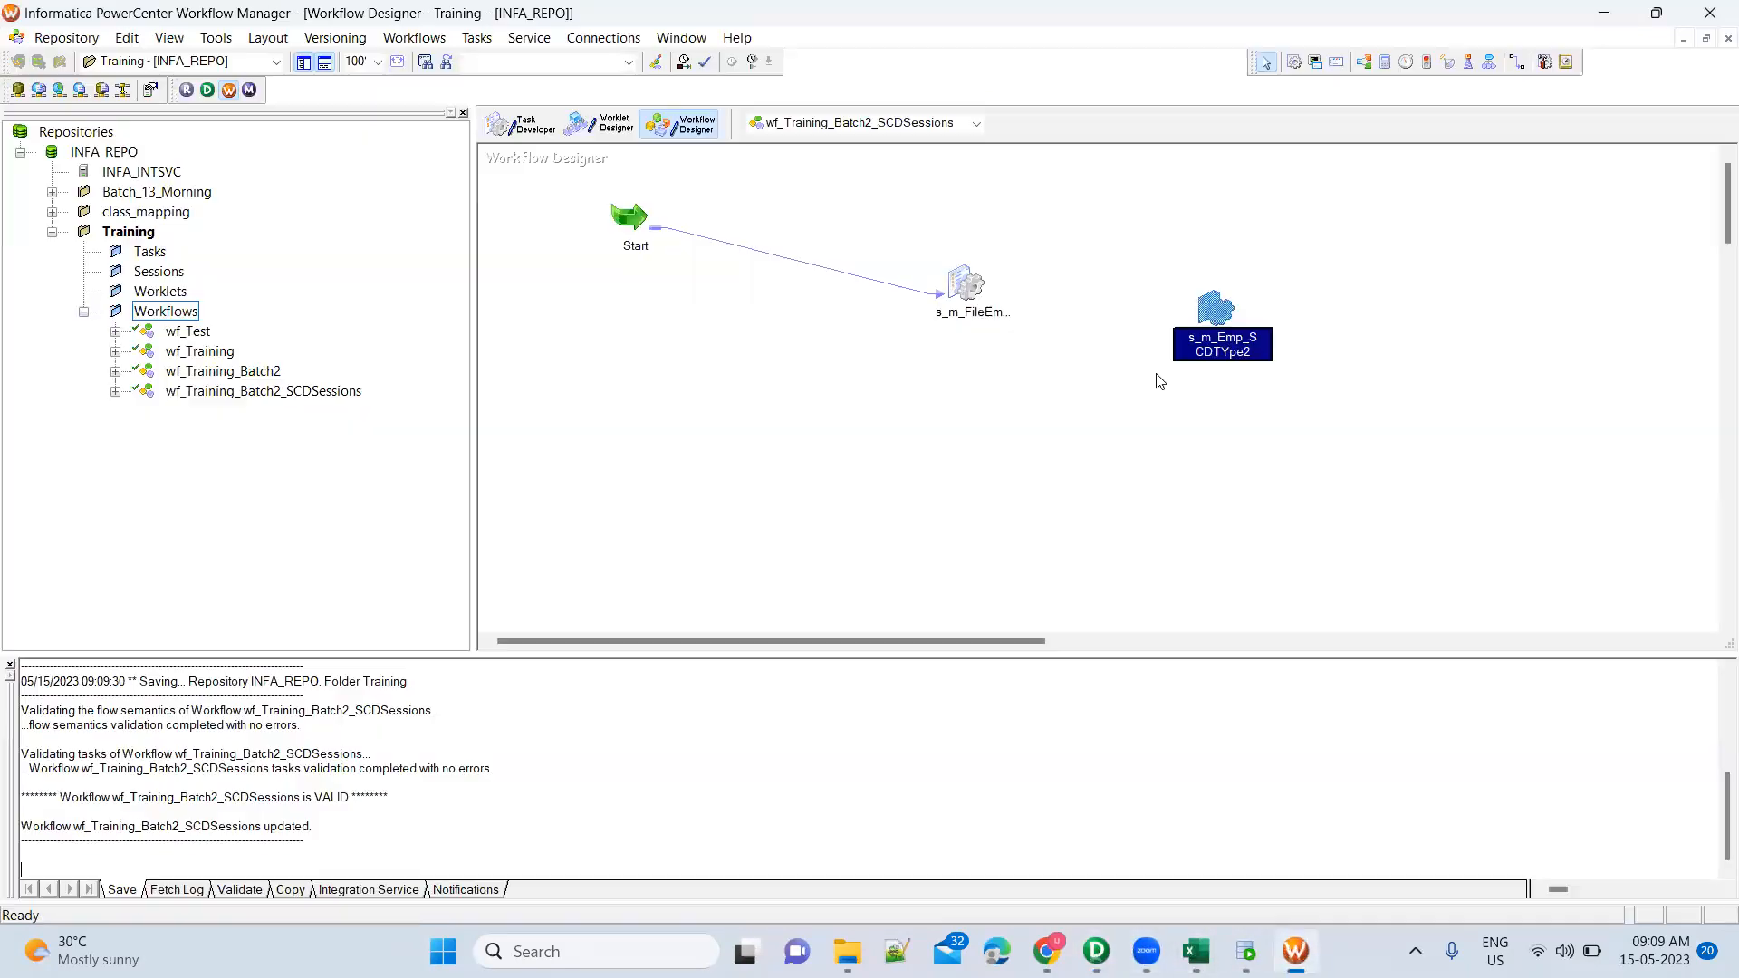
{"action": "right_click", "coordinate": [1215, 310]}
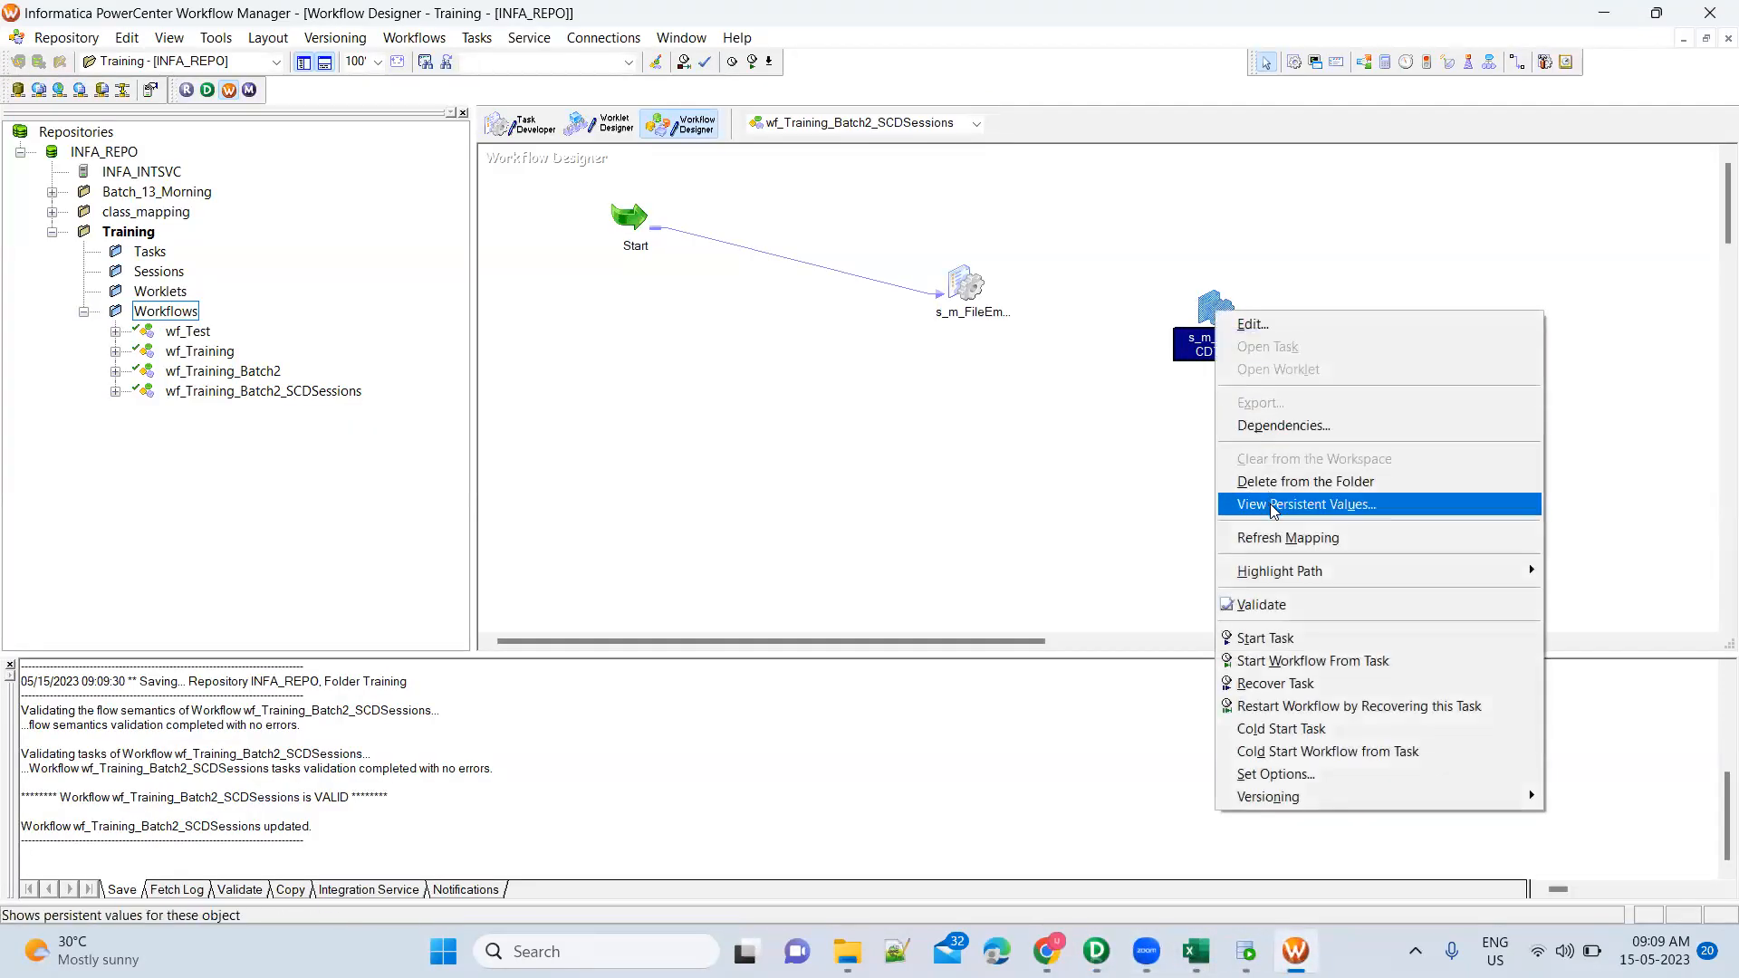
{"action": "left_click", "coordinate": [1273, 538]}
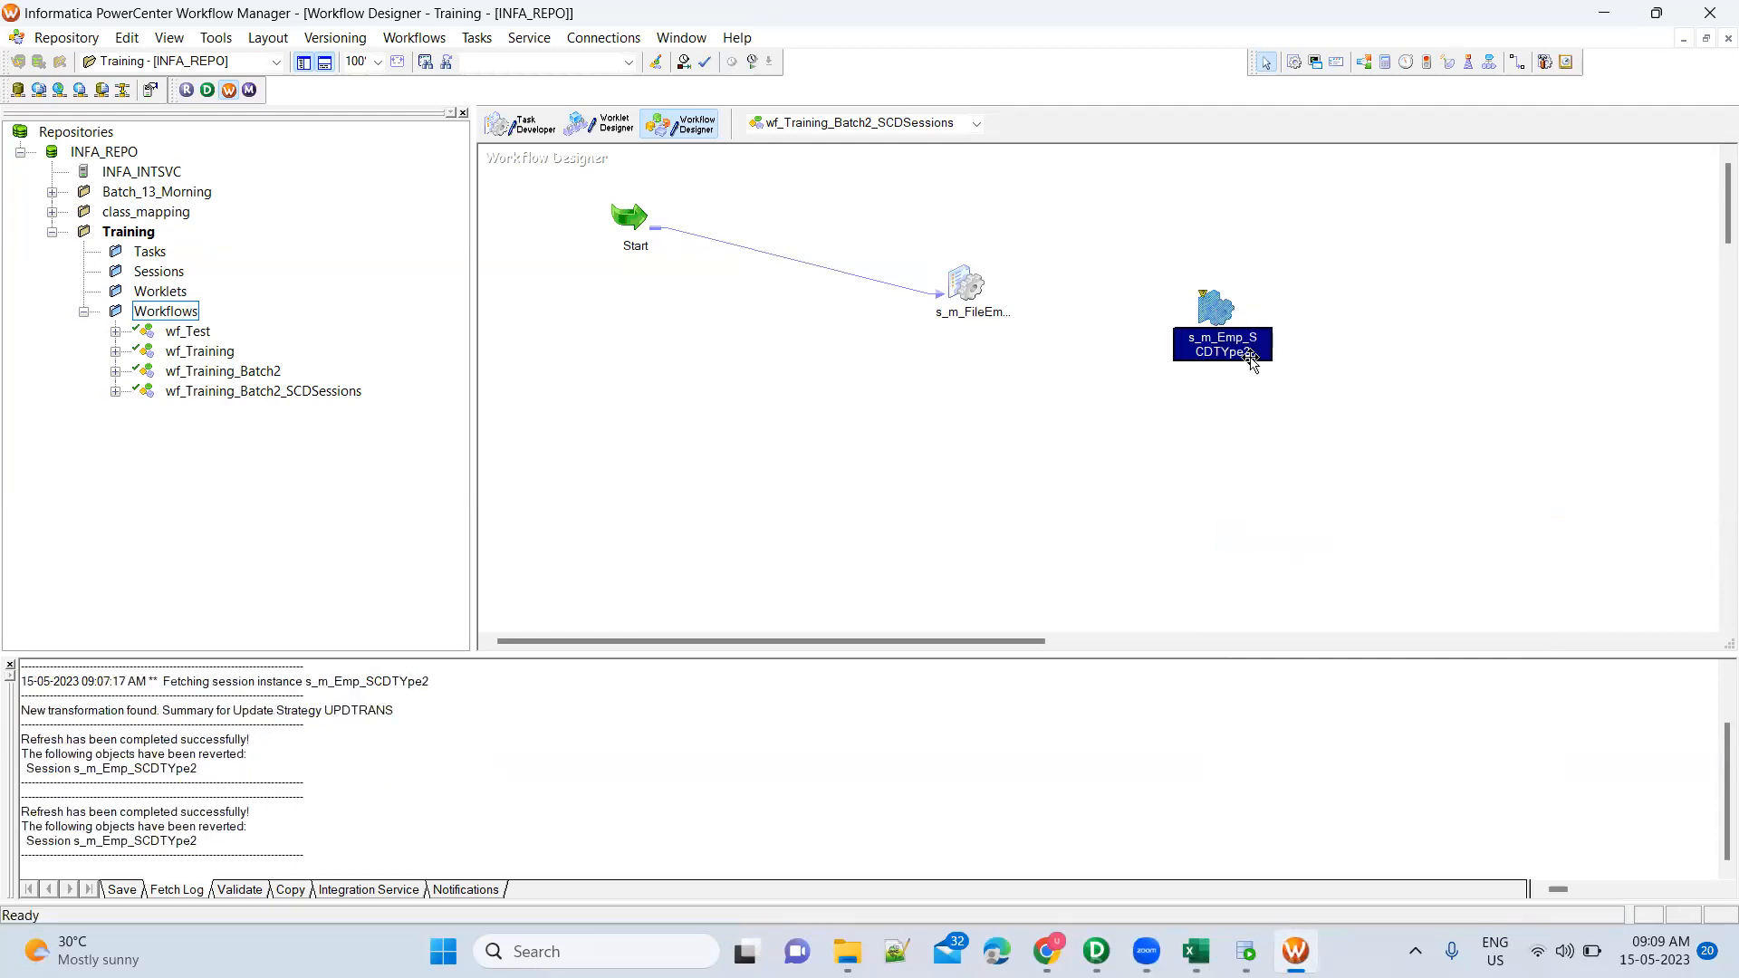
Set Treat source rows as to Data driven in the s_m_Emp_SCDTYpe2 session's properties and save the workflow
{"action": "double_click", "coordinate": [1215, 310]}
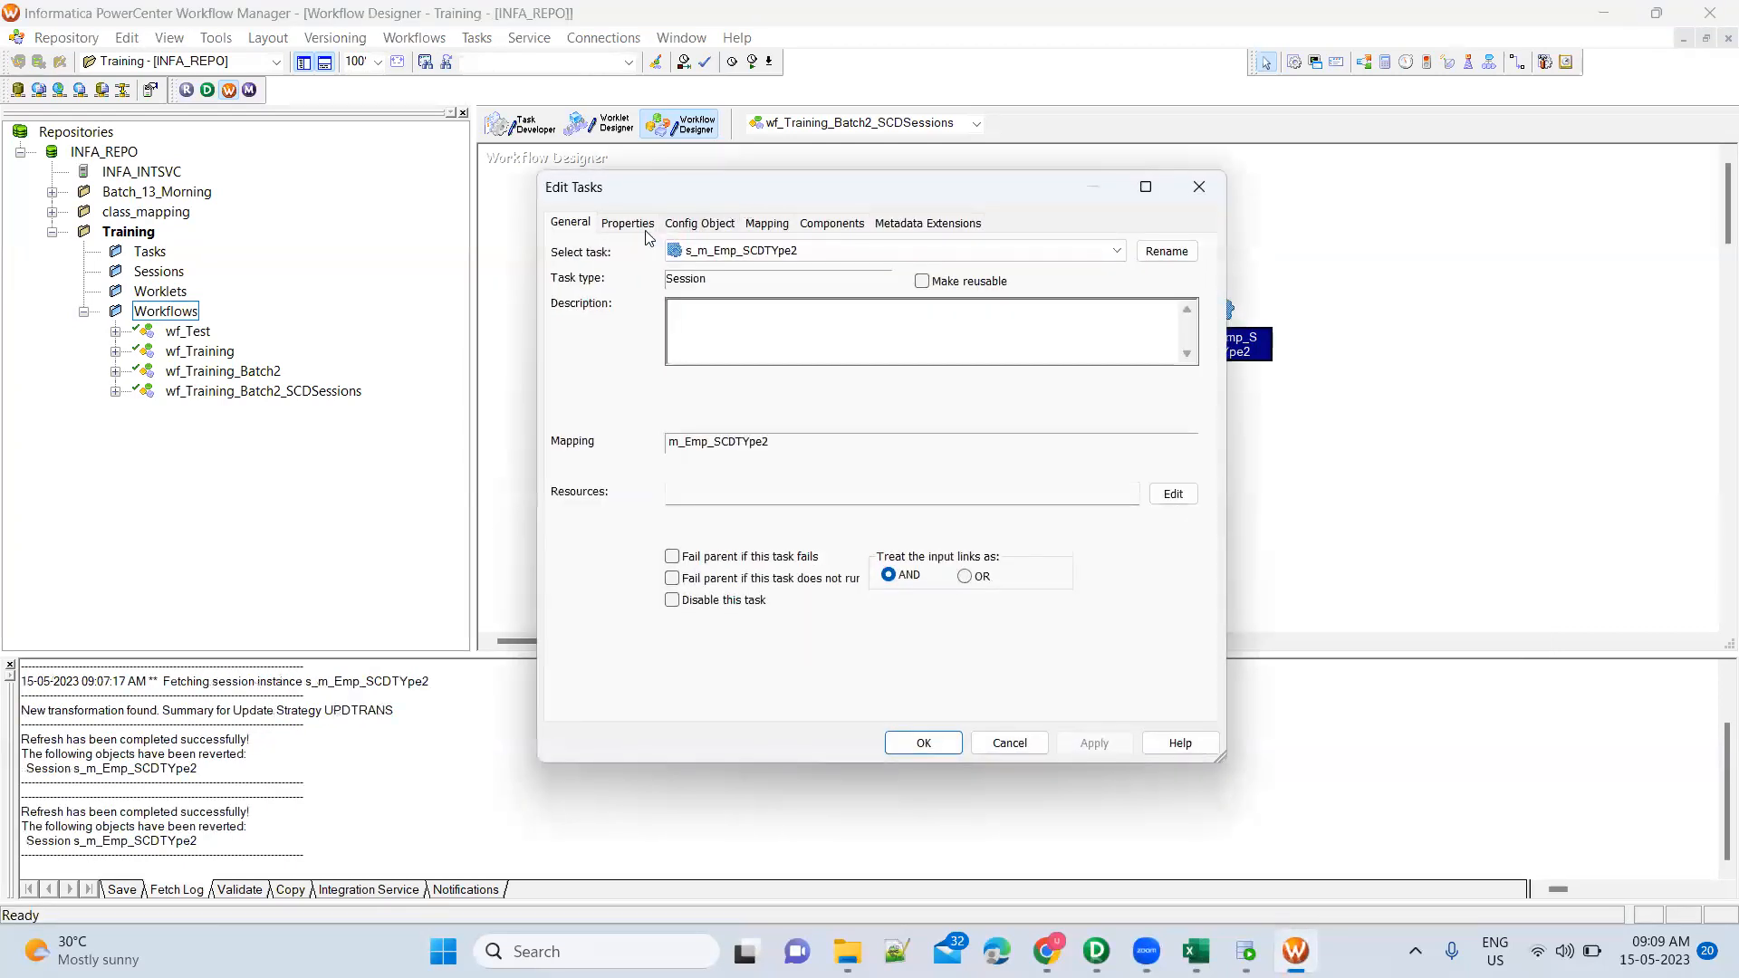
{"action": "left_click", "coordinate": [628, 224]}
{"action": "left_click", "coordinate": [861, 494]}
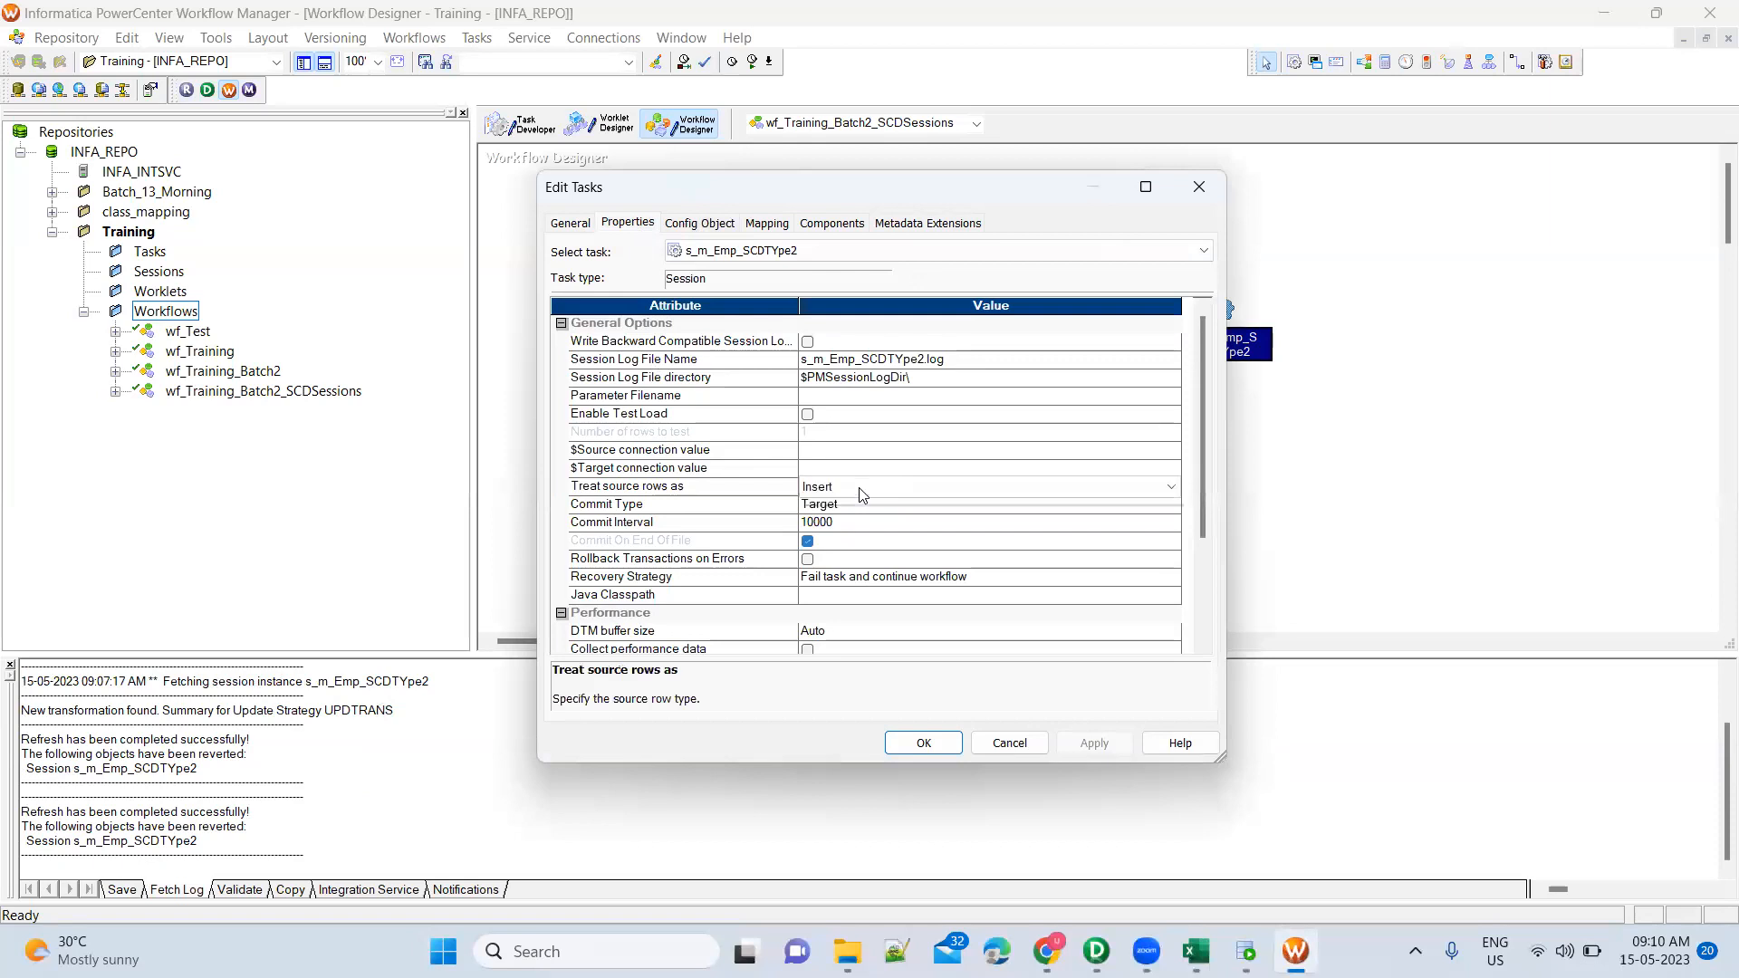
{"action": "left_click", "coordinate": [861, 489]}
{"action": "left_click", "coordinate": [850, 551]}
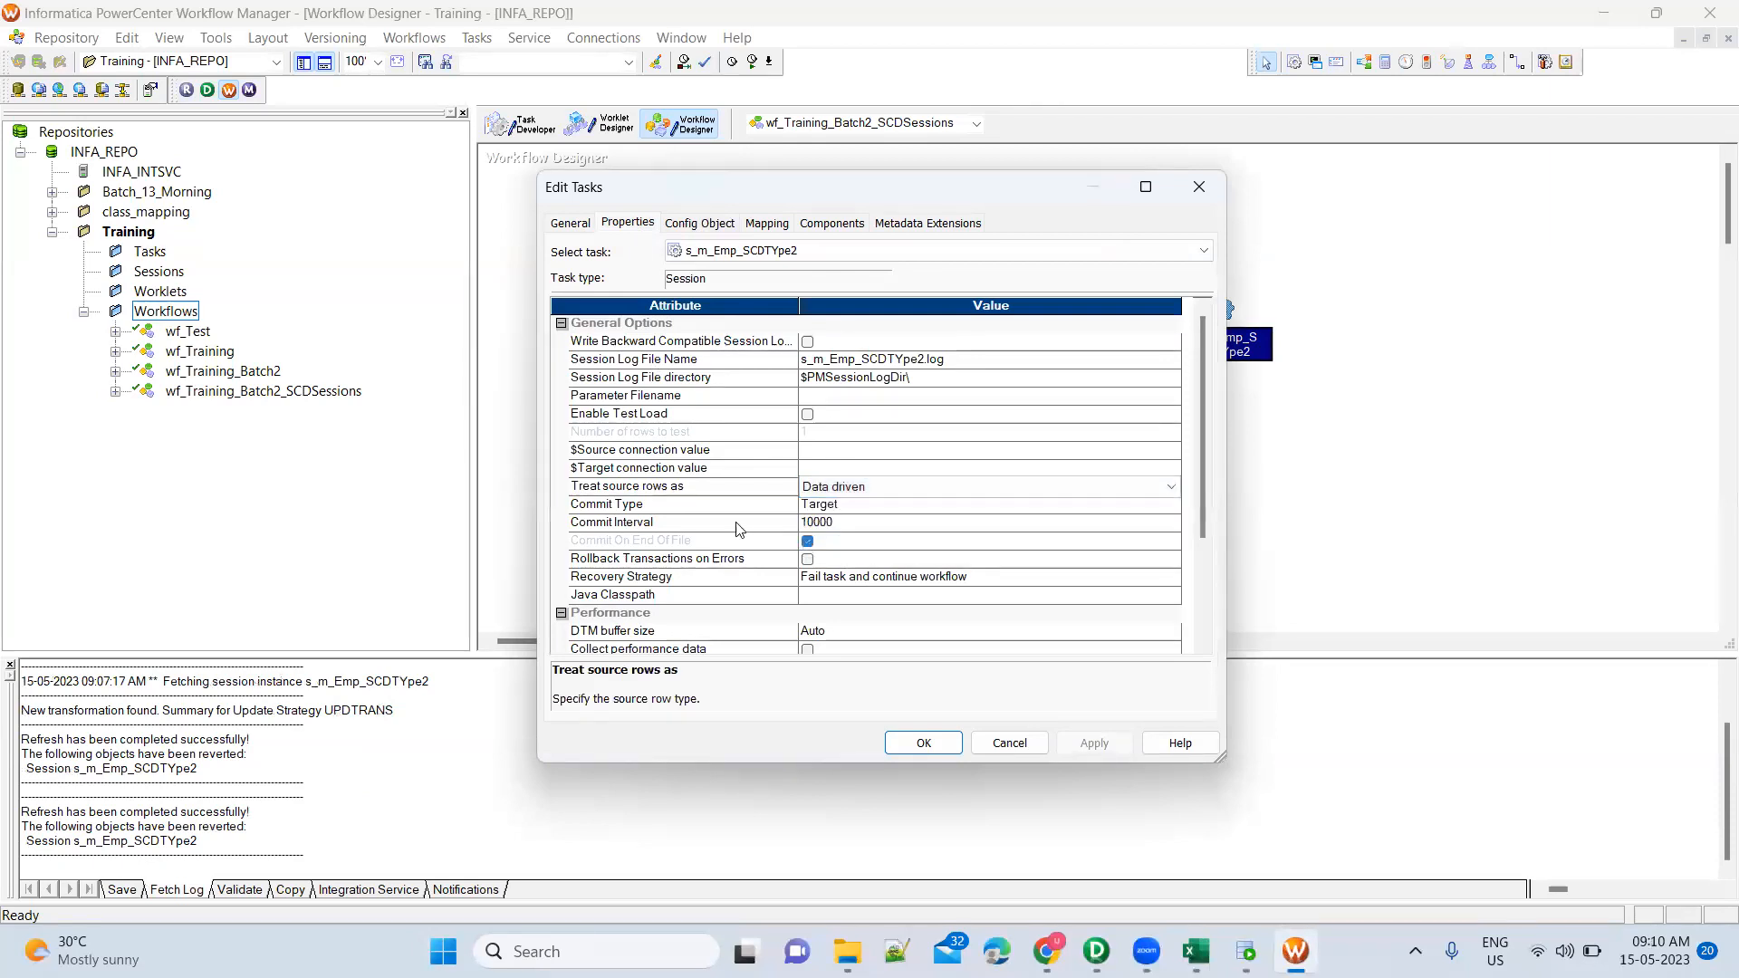
{"action": "left_click", "coordinate": [924, 742]}
{"action": "key", "text": "ctrl+s"}
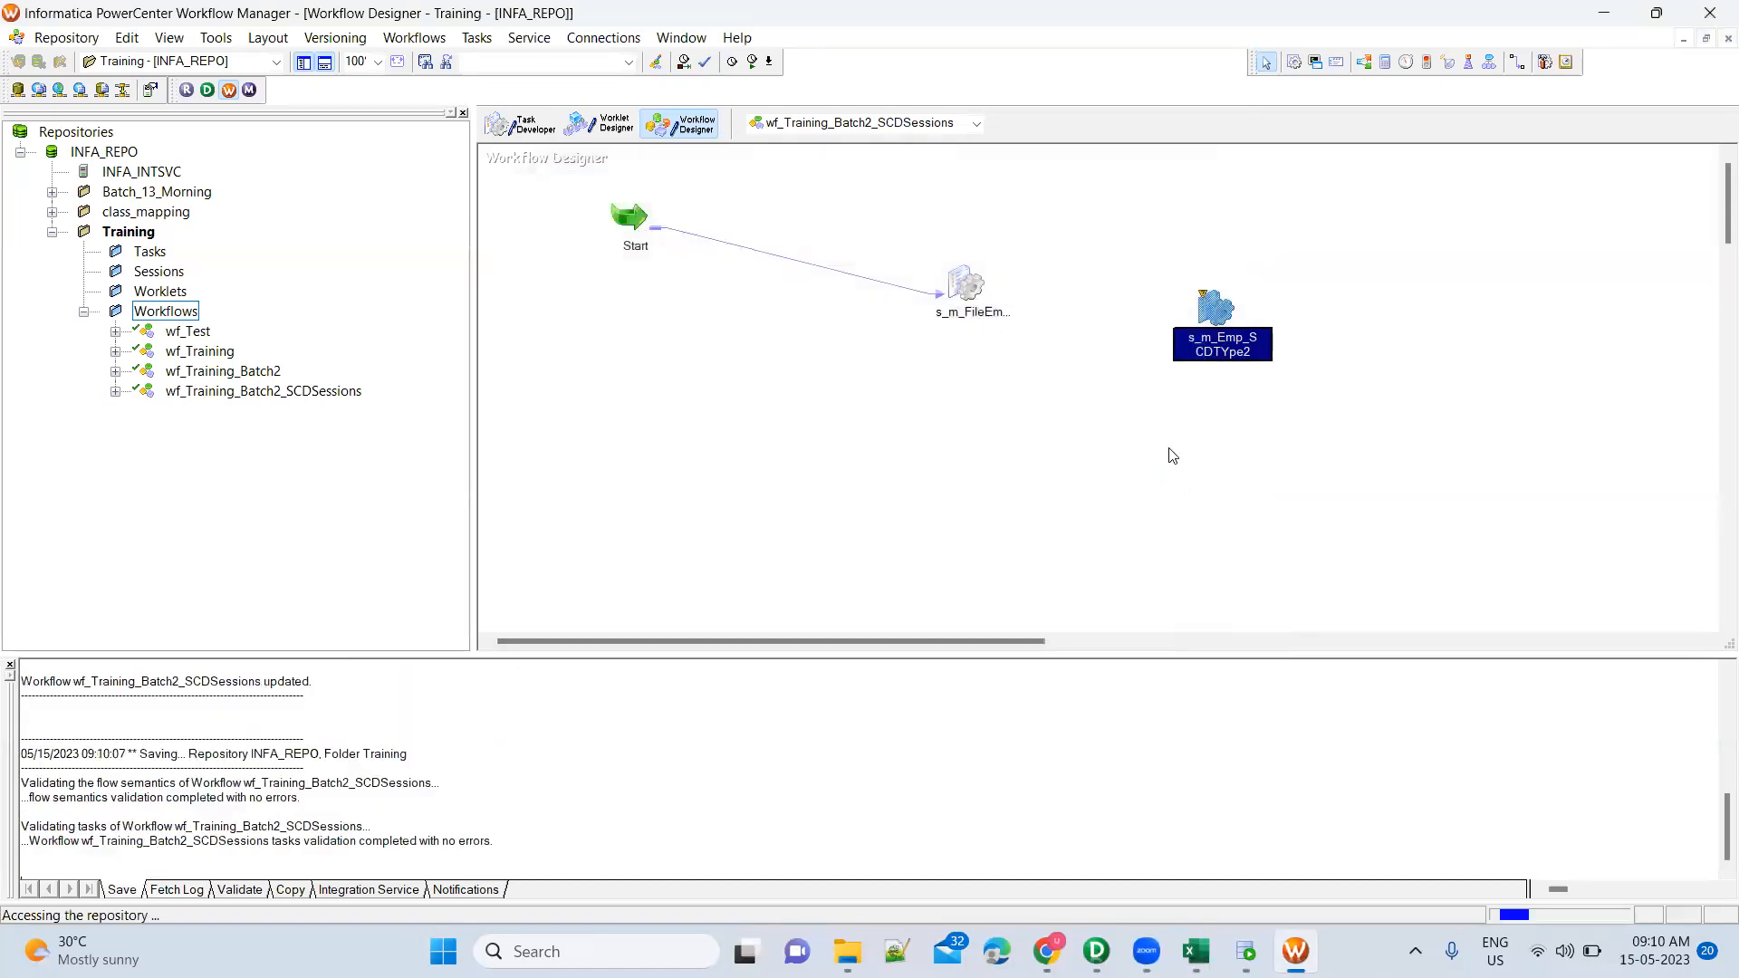
Start the s_m_Emp_SCDTYpe2 session task and widen the repository tree in Workflow Monitor
{"action": "right_click", "coordinate": [1216, 311]}
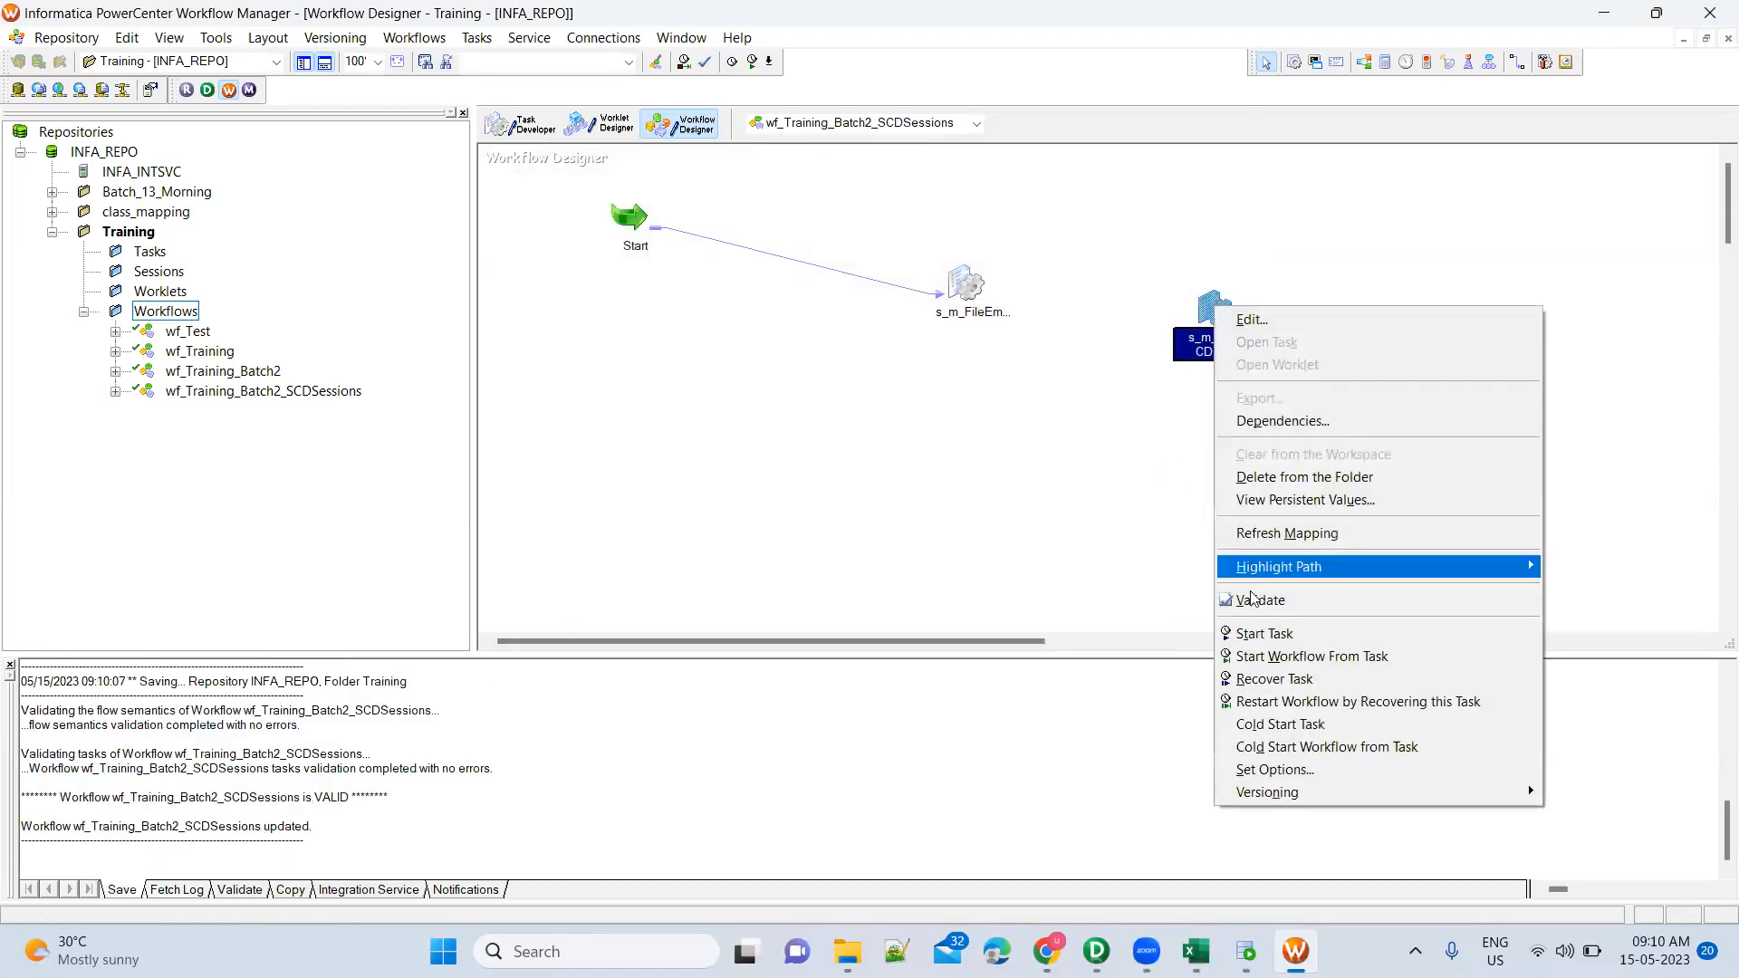
{"action": "left_click", "coordinate": [1268, 633]}
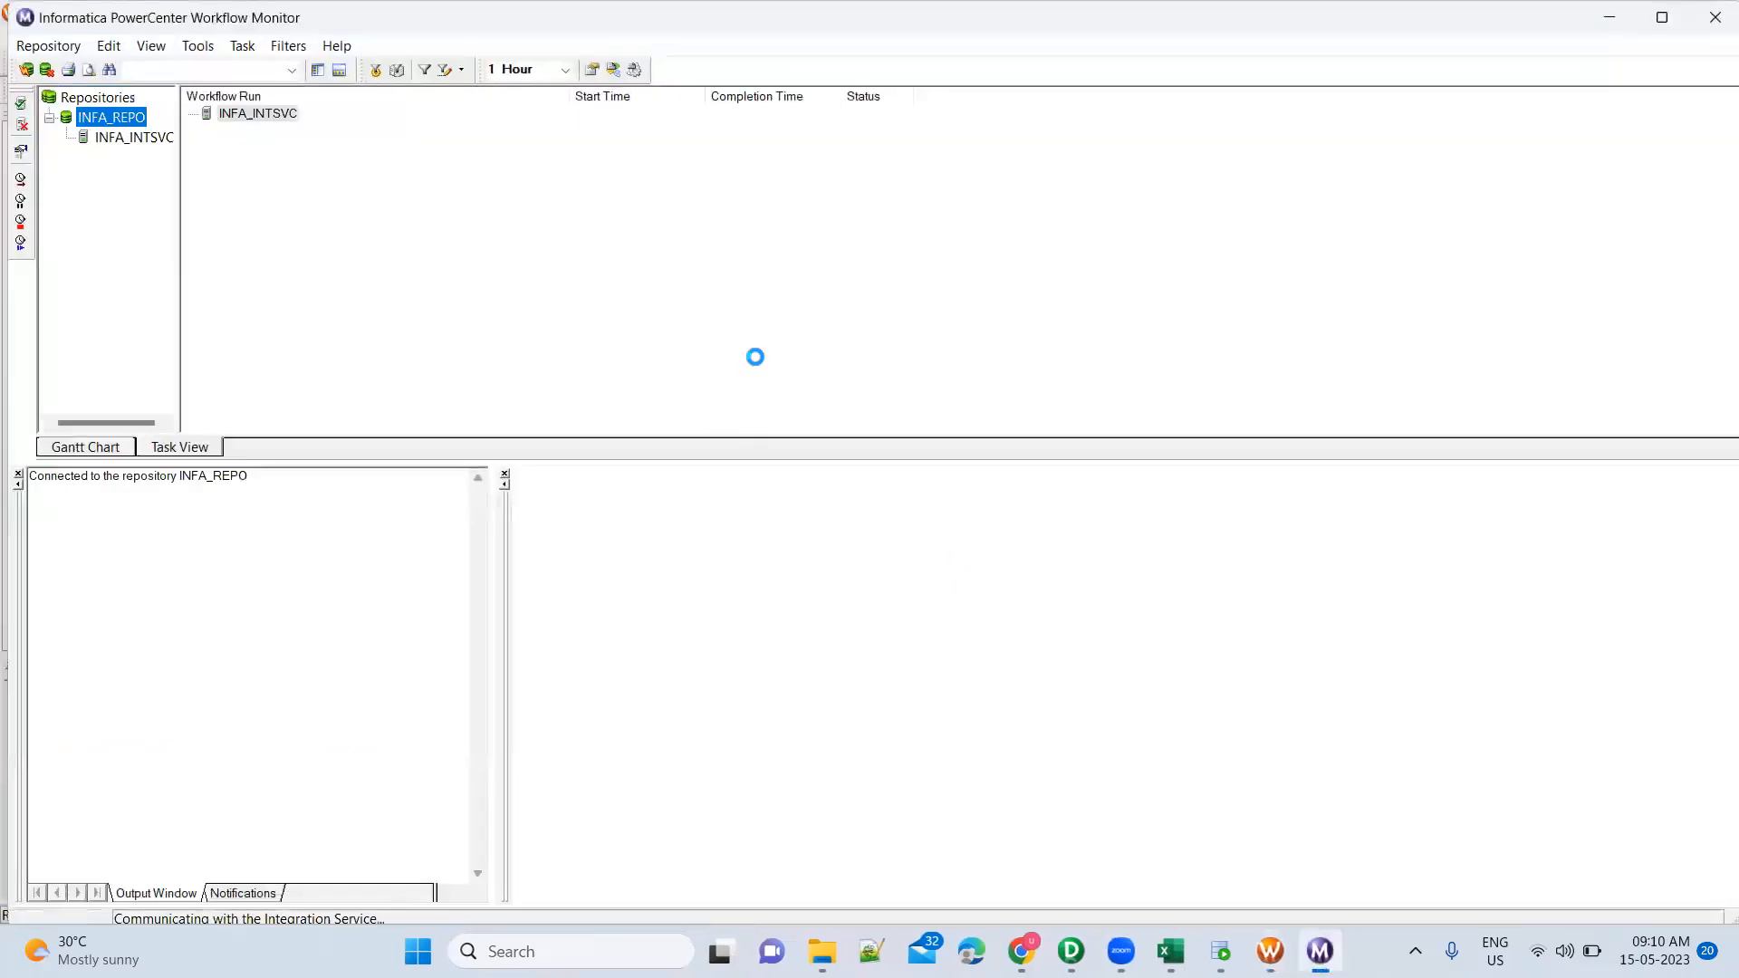
{"action": "left_click_drag", "start_coordinate": [179, 262], "coordinate": [415, 296]}
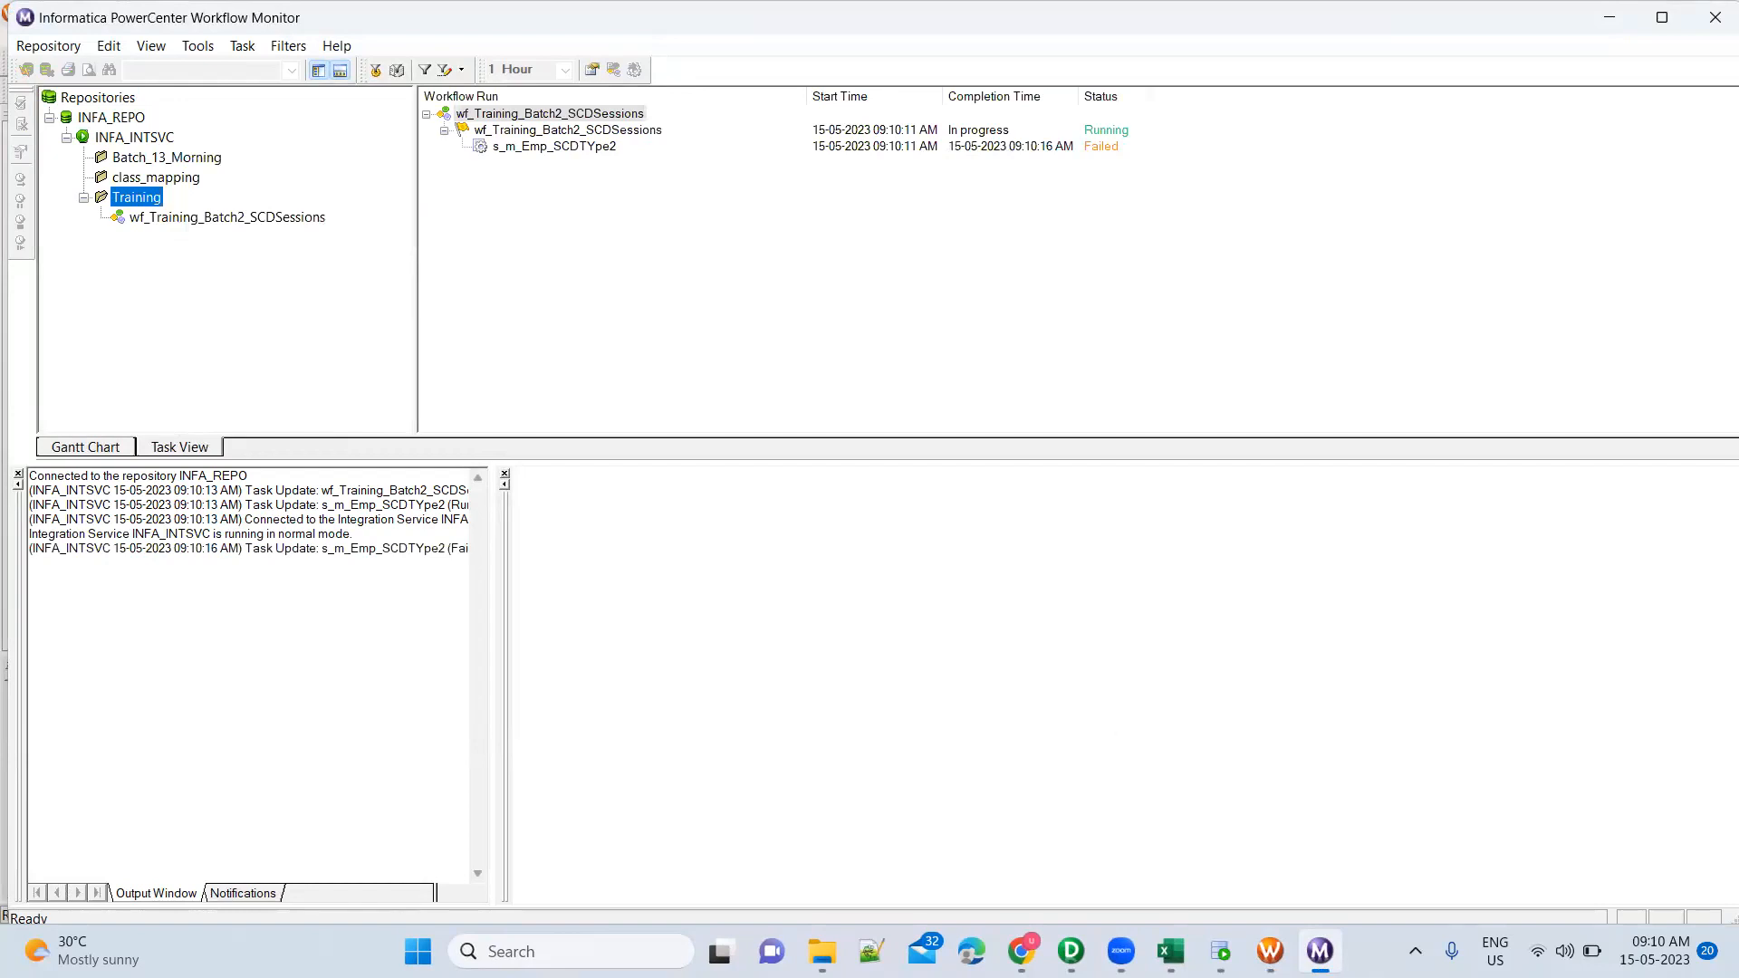
Close the EmployeeSCDType2.csv source file in Excel and return to Workflow Monitor
{"action": "left_click", "coordinate": [1171, 951]}
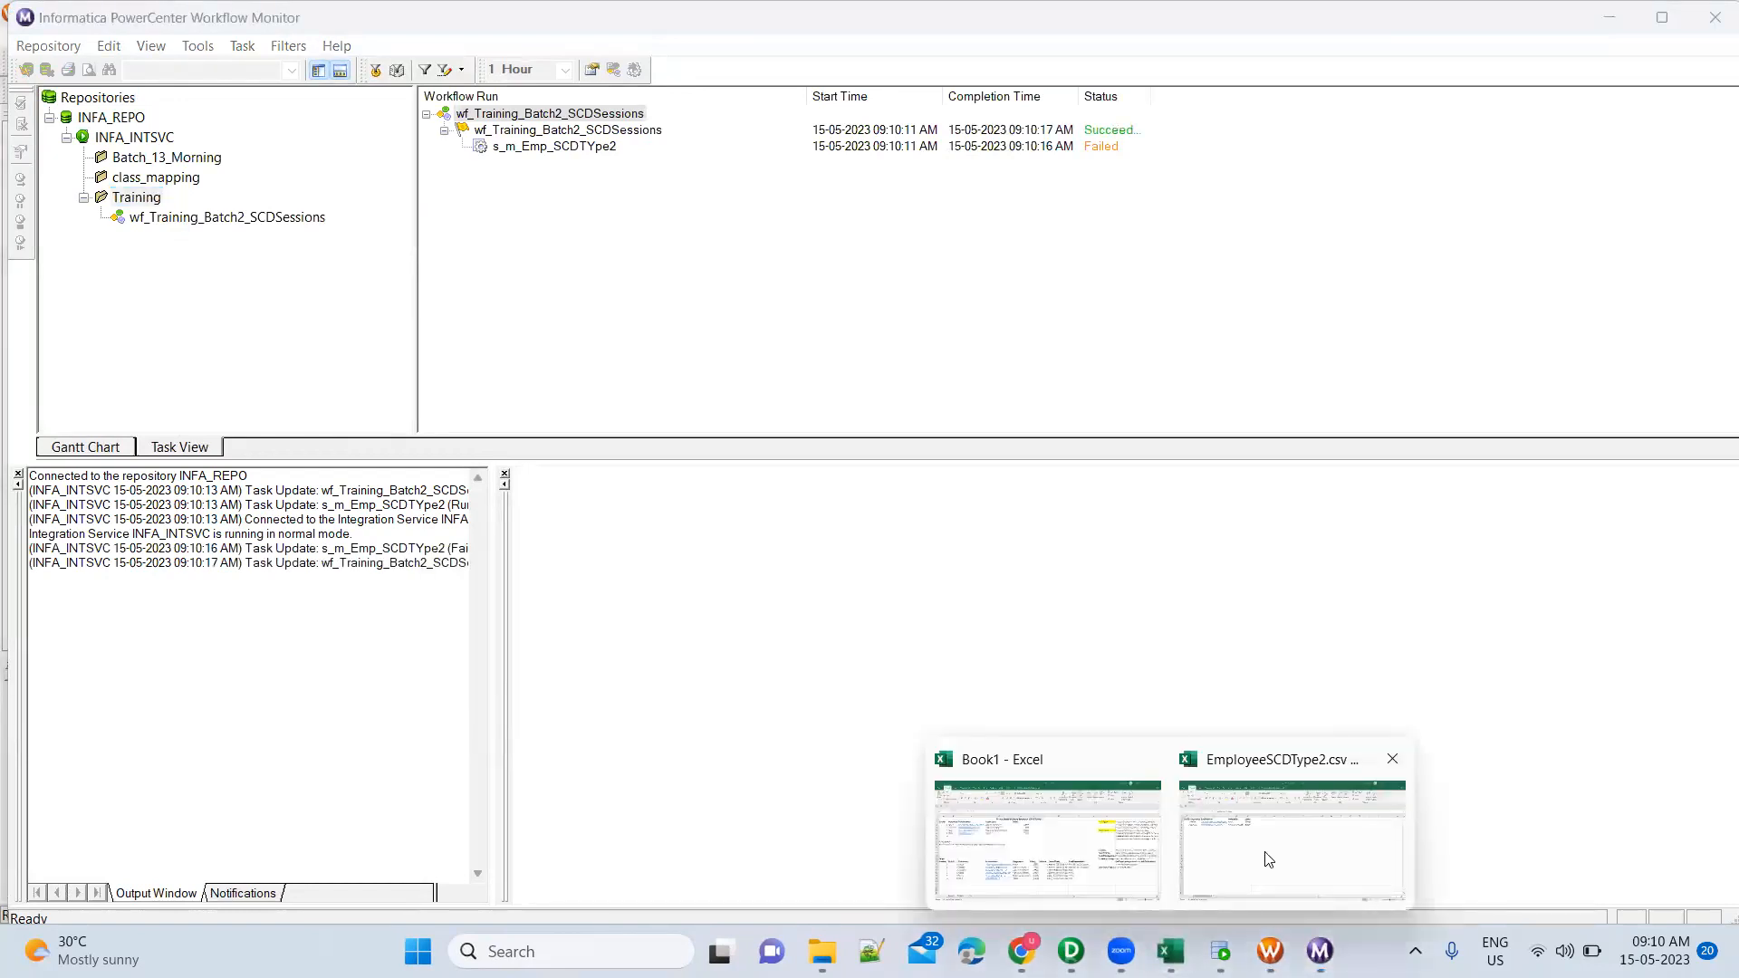
{"action": "left_click", "coordinate": [1268, 859]}
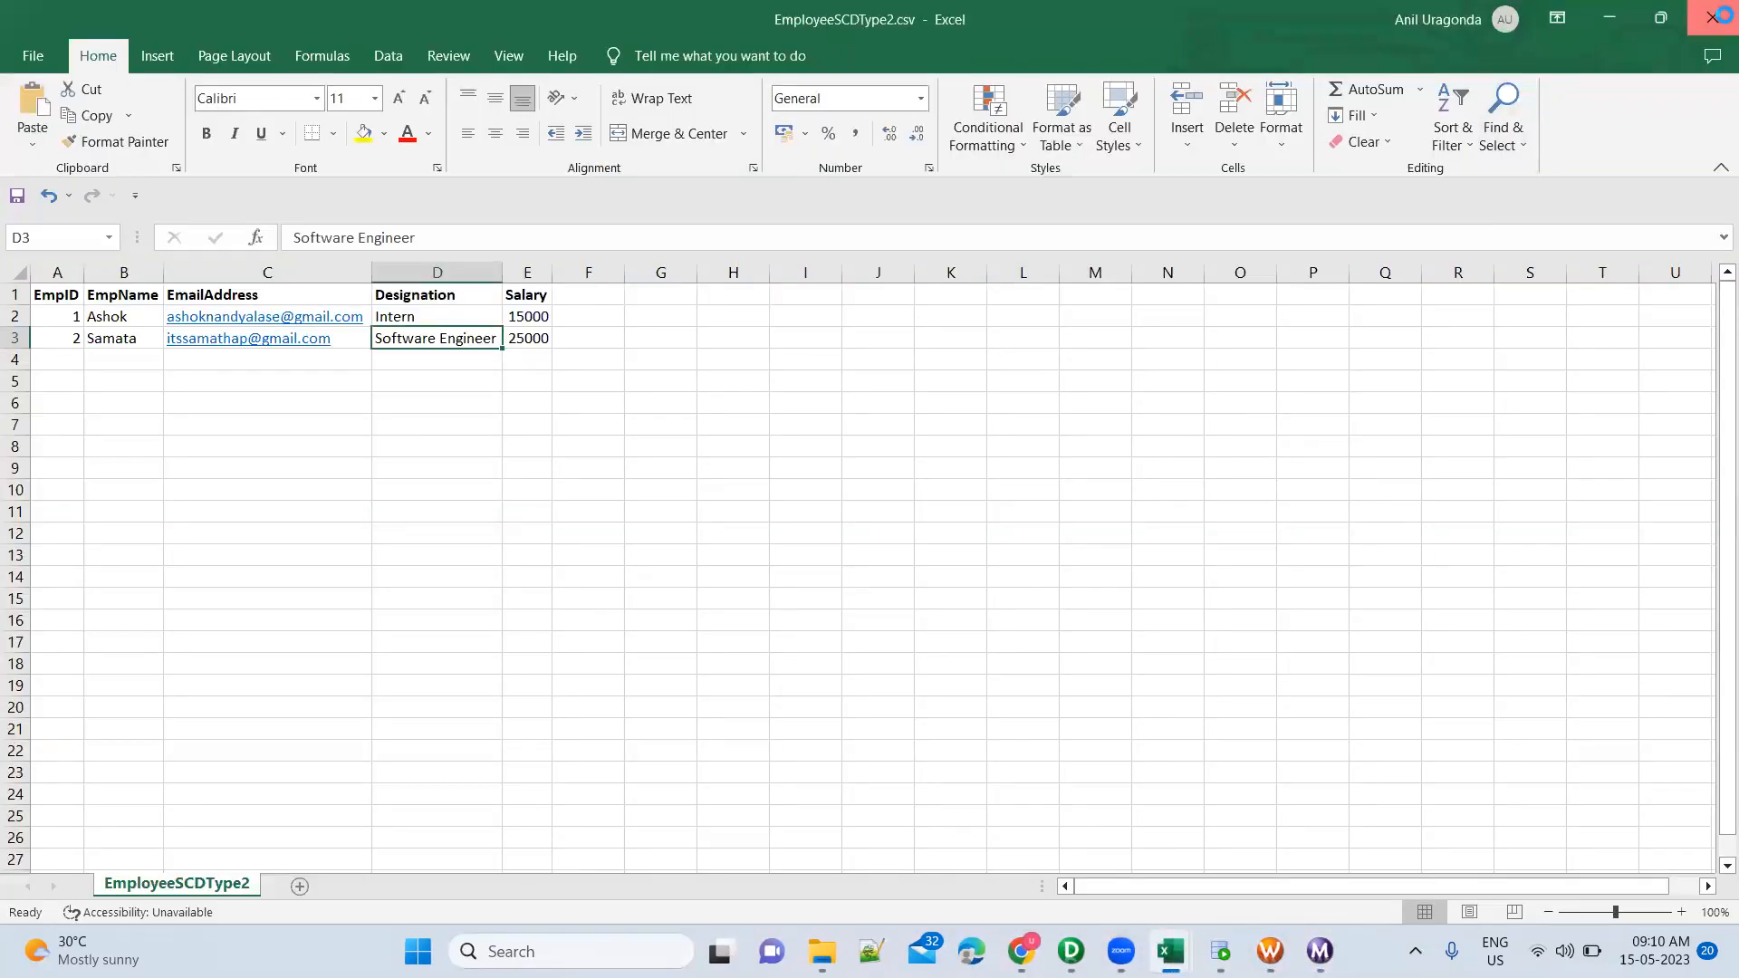
{"action": "left_click", "coordinate": [1711, 16]}
{"action": "key", "text": "alt+Tab"}
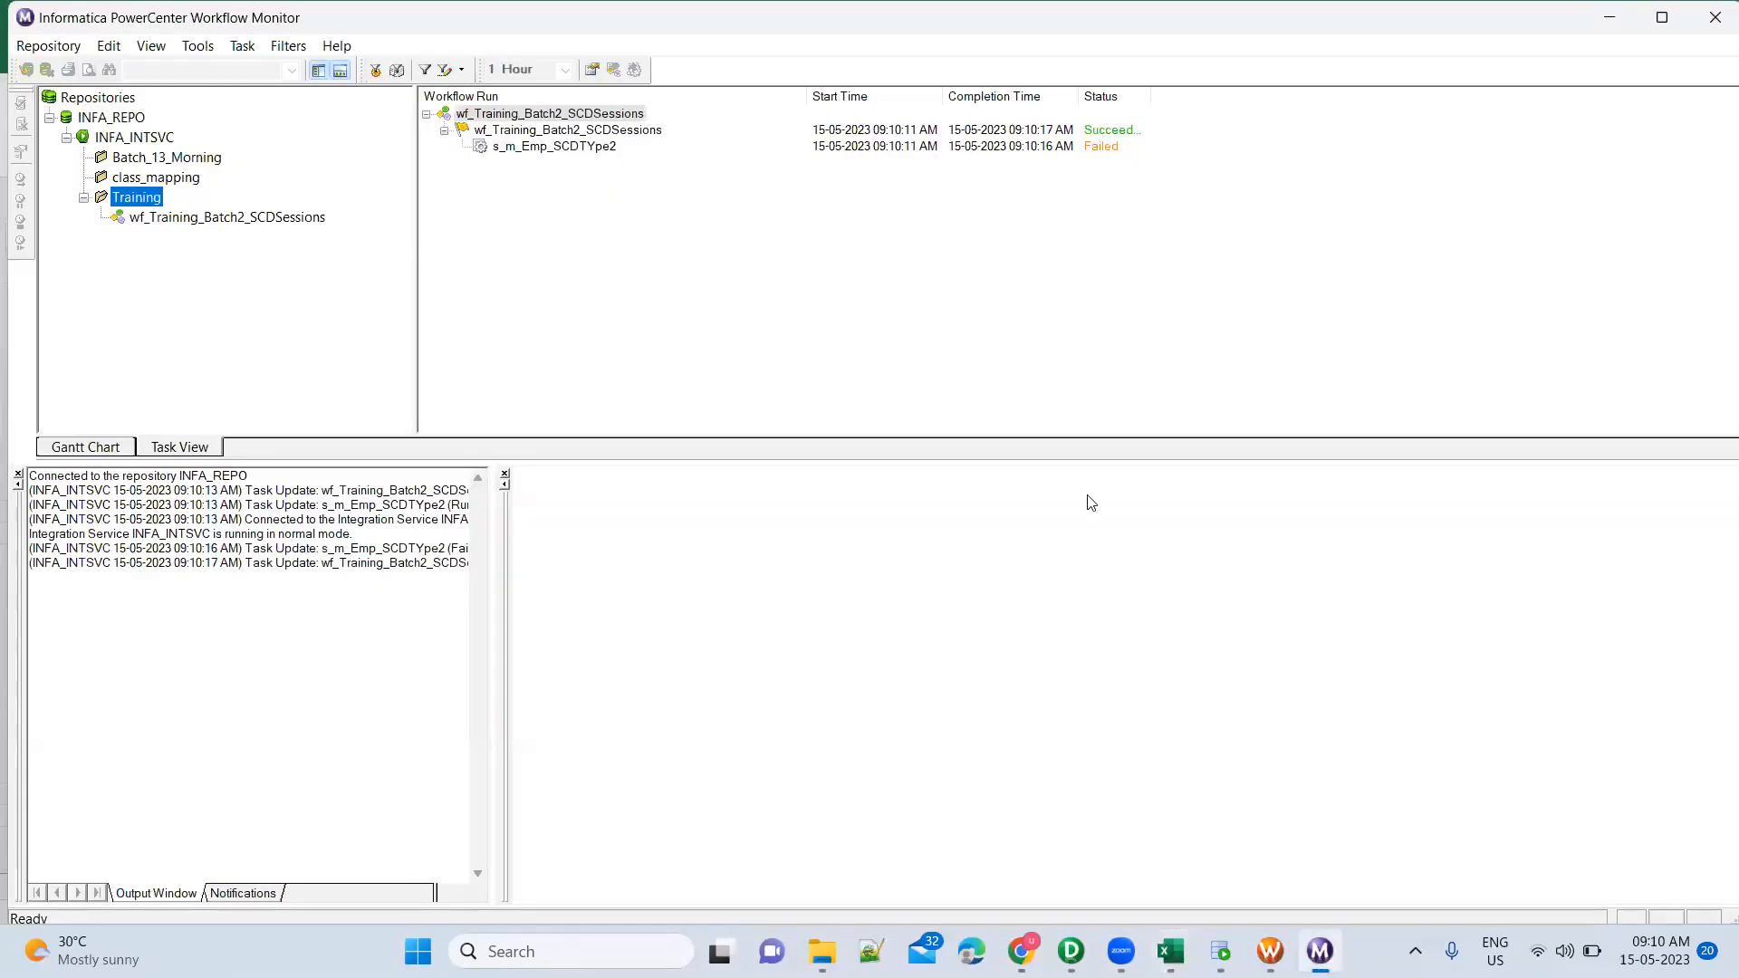
Check the First Error details of the s_m_Emp_SCDTYpe2 run and restart the task
{"action": "left_click", "coordinate": [593, 147]}
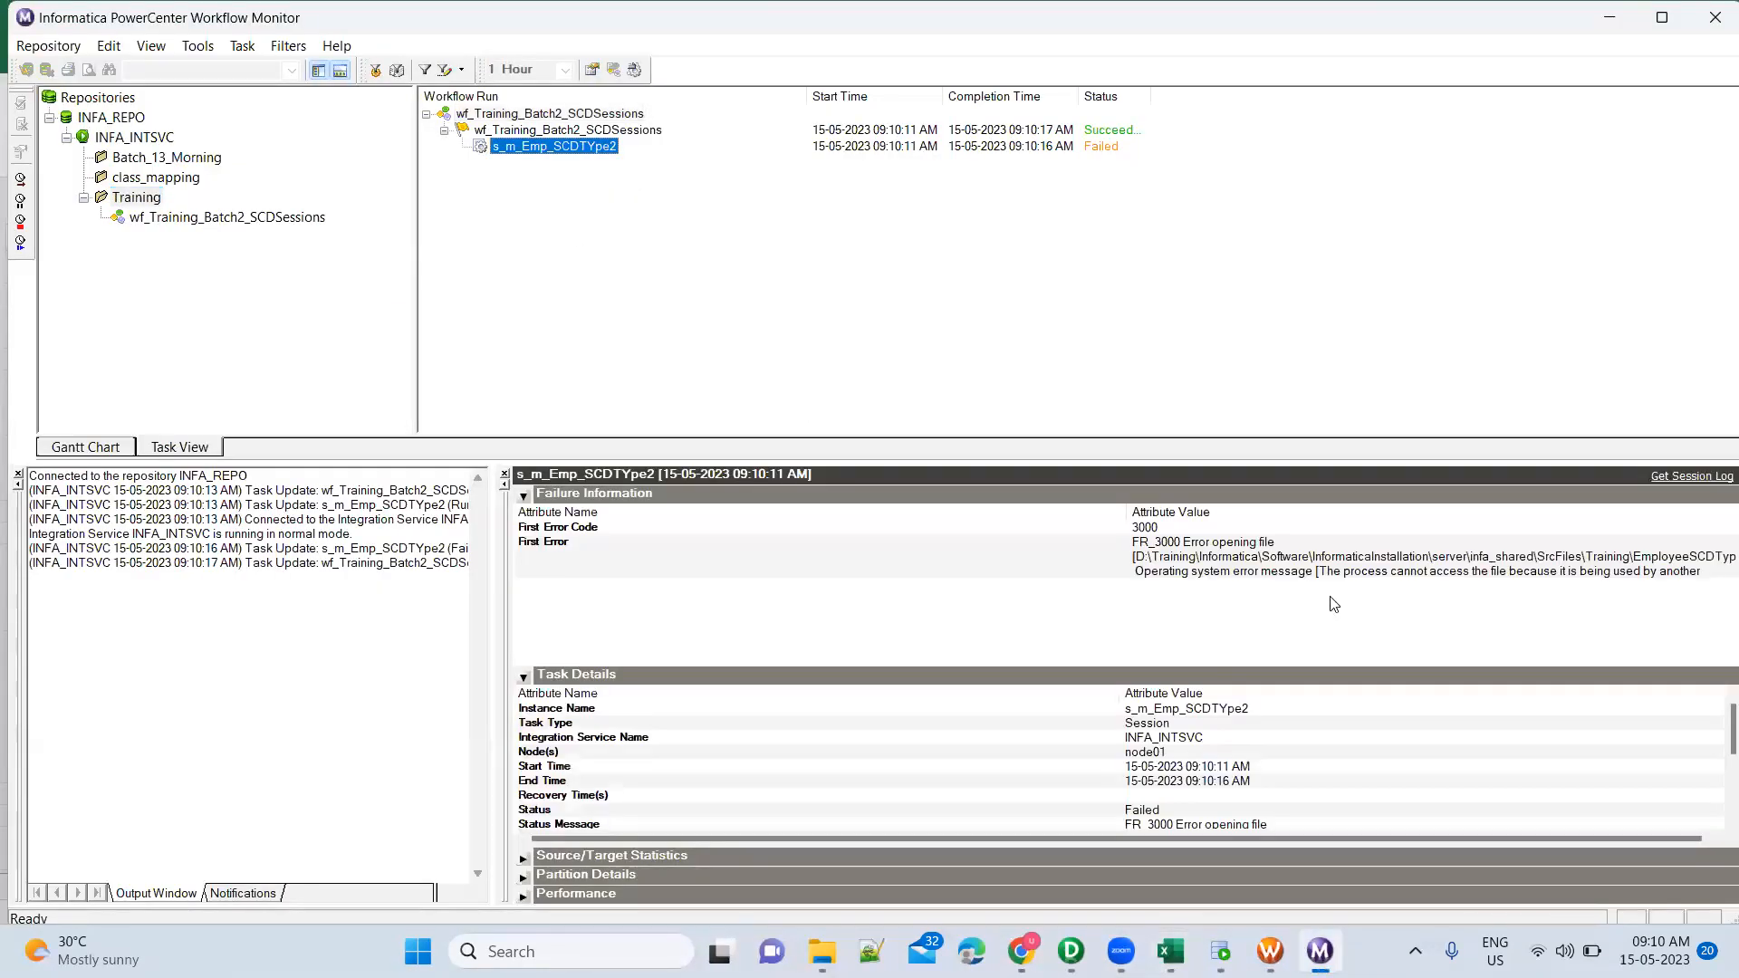
{"action": "left_click", "coordinate": [1449, 579]}
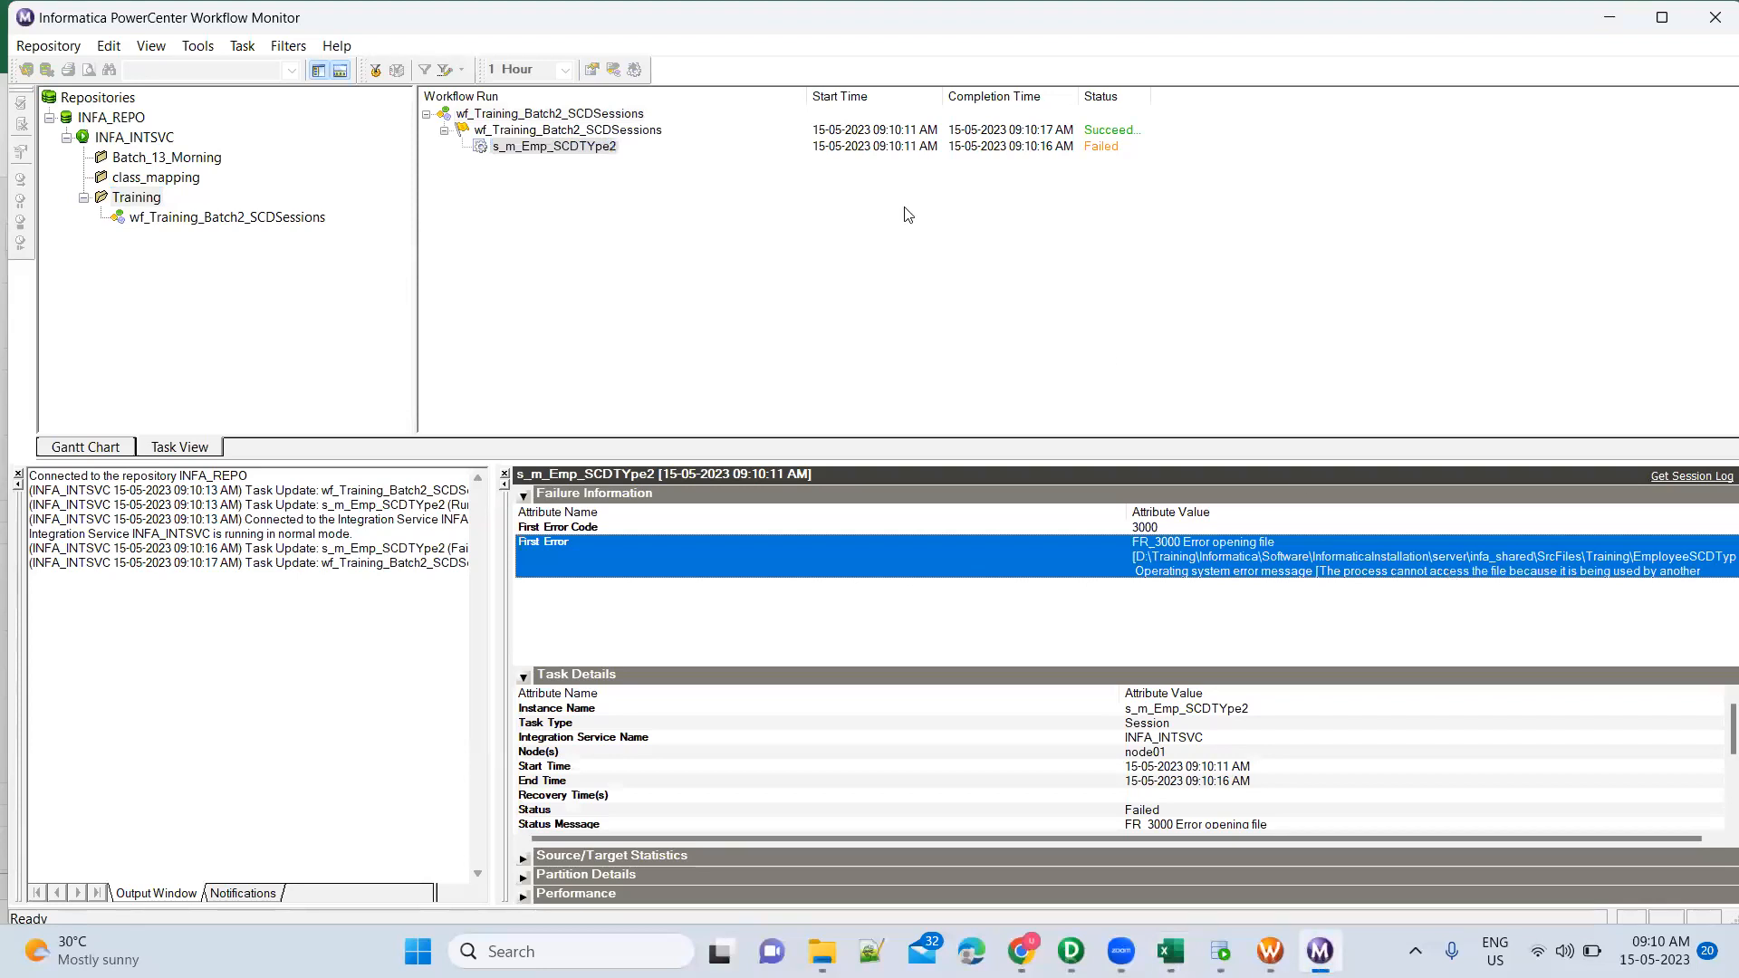
{"action": "right_click", "coordinate": [580, 148]}
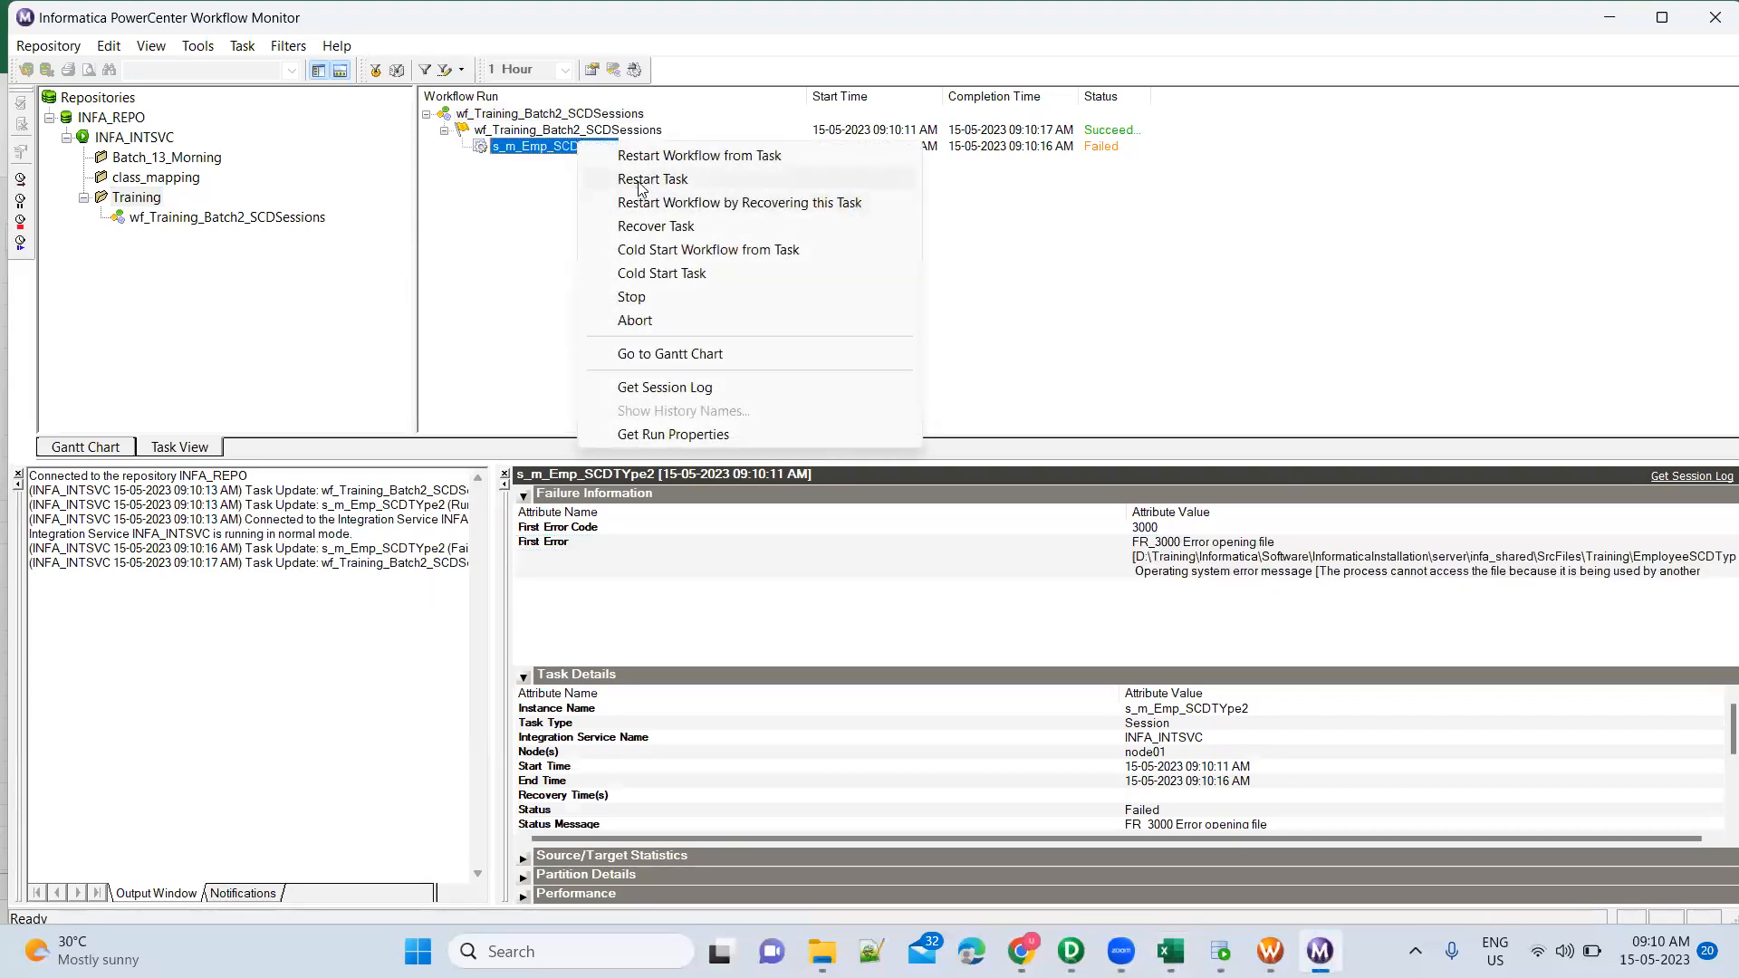
{"action": "left_click", "coordinate": [640, 179]}
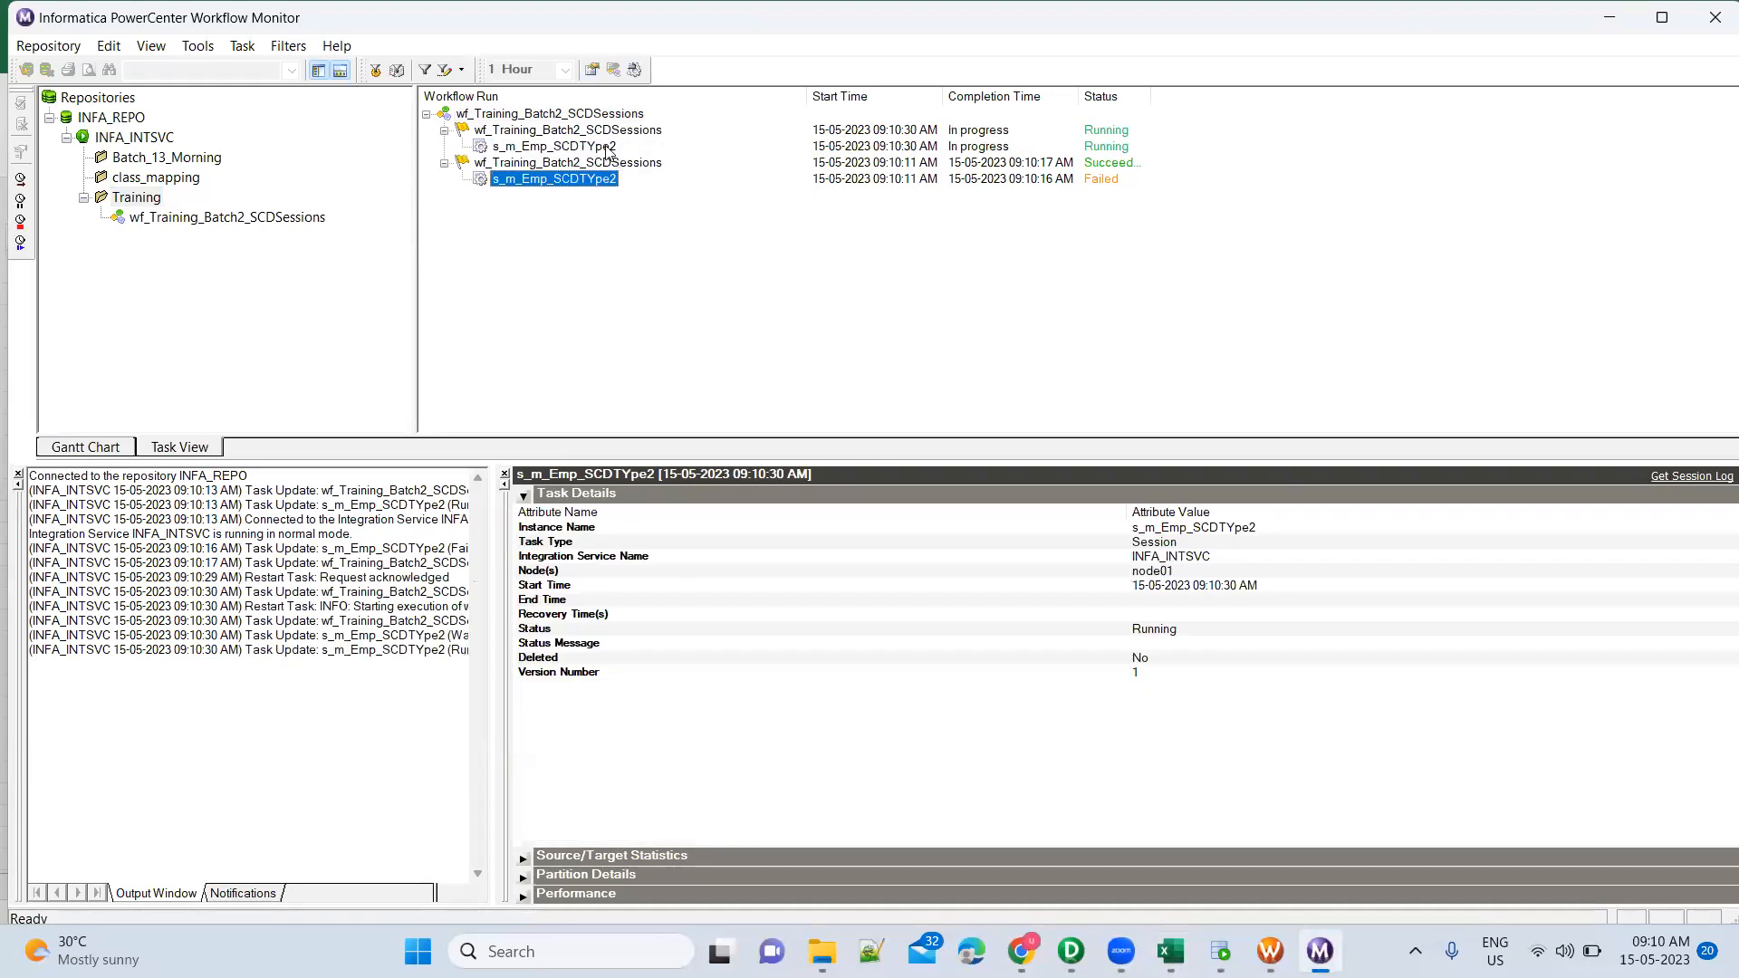
Examine the Source/Target Statistics of the restarted s_m_Emp_SCDTYpe2 run, widening the Transformation Name column to read the full names
{"action": "left_click", "coordinate": [606, 151]}
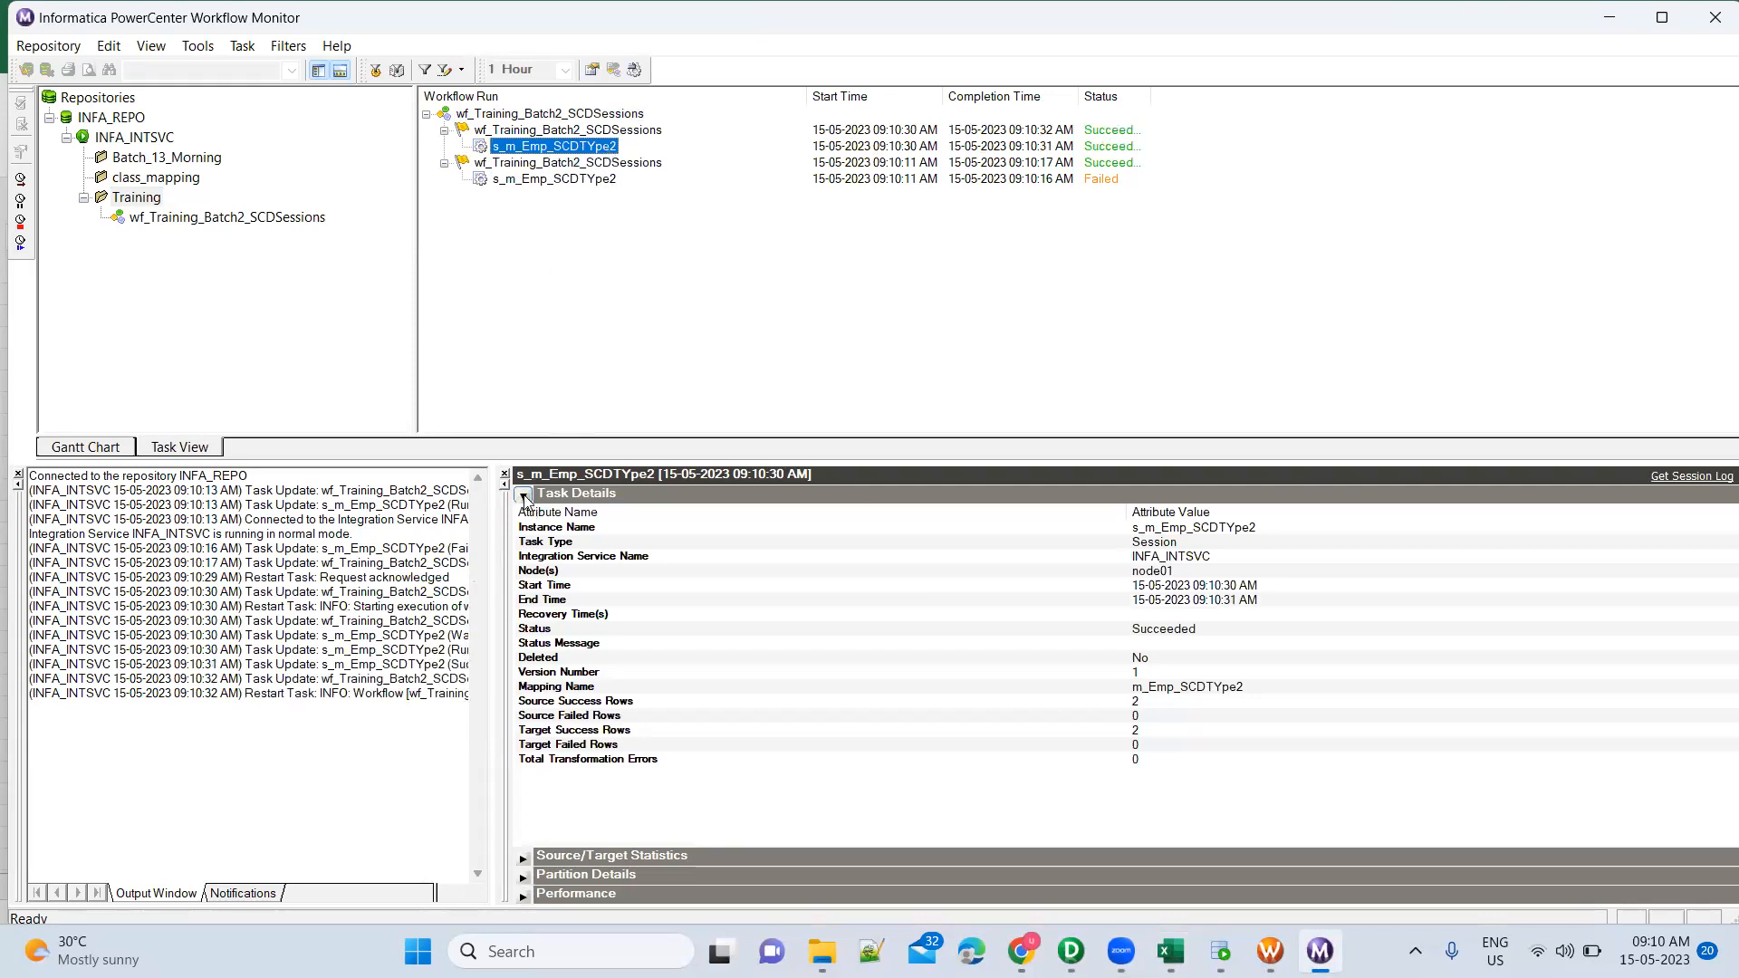
{"action": "left_click", "coordinate": [523, 497]}
{"action": "left_click", "coordinate": [523, 514]}
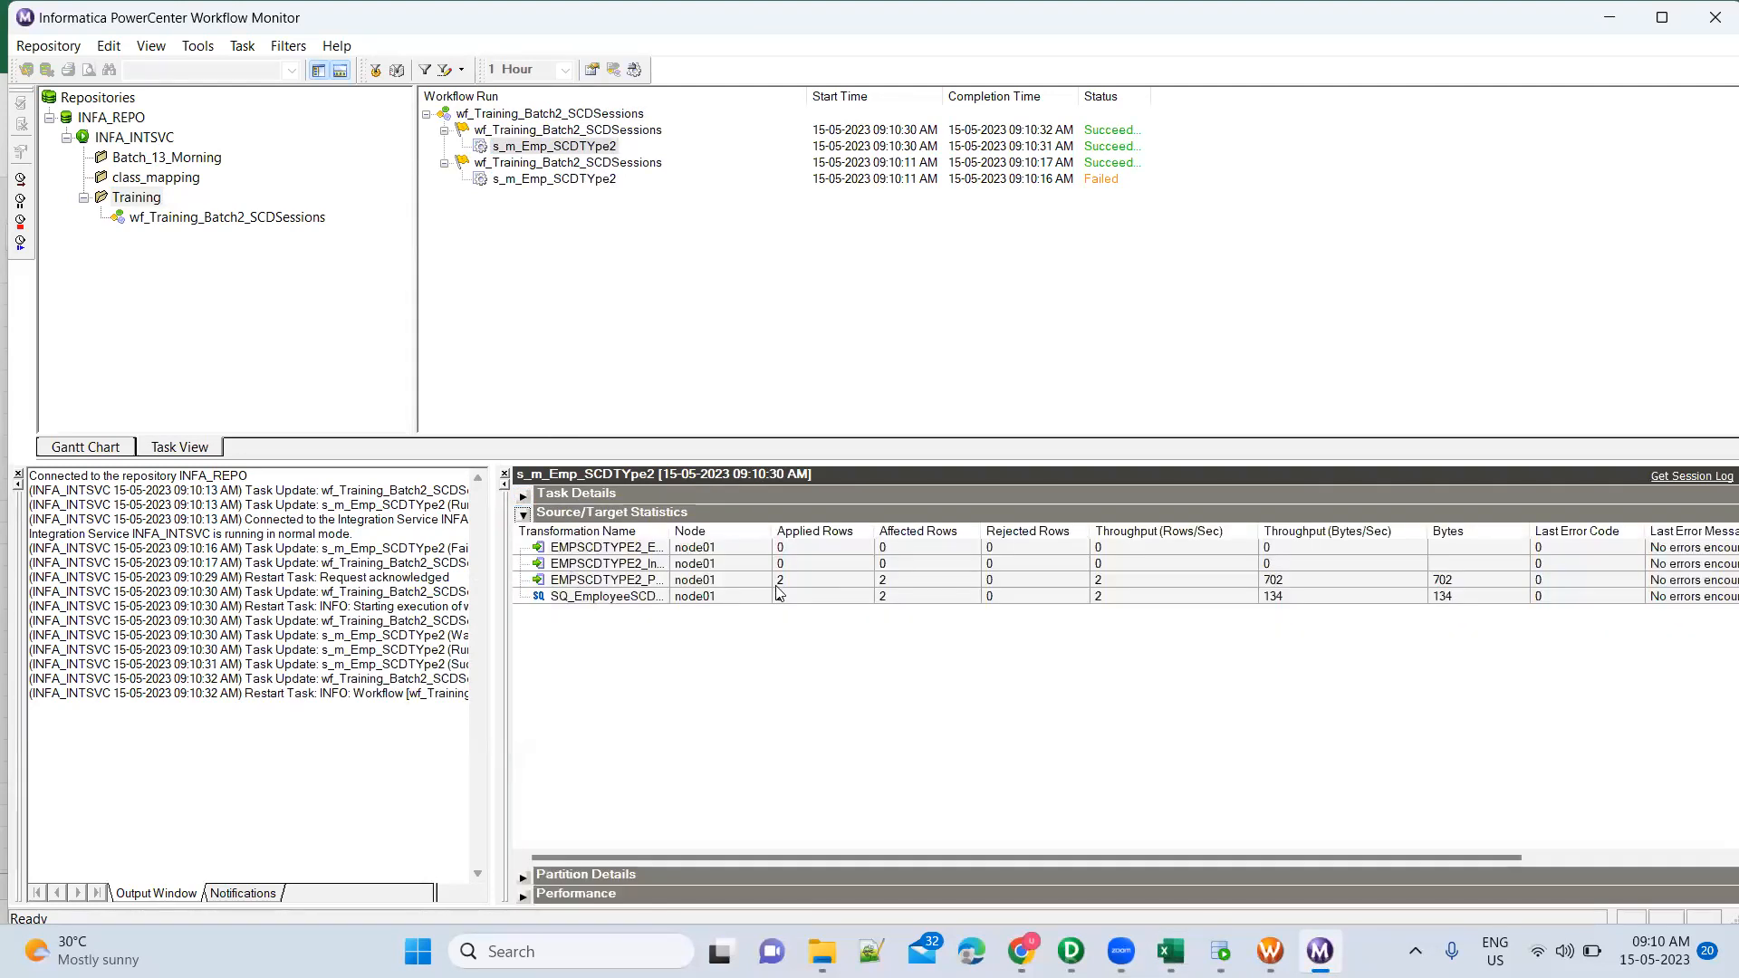
{"action": "left_click_drag", "start_coordinate": [669, 523], "coordinate": [787, 525]}
{"action": "left_click", "coordinate": [912, 576]}
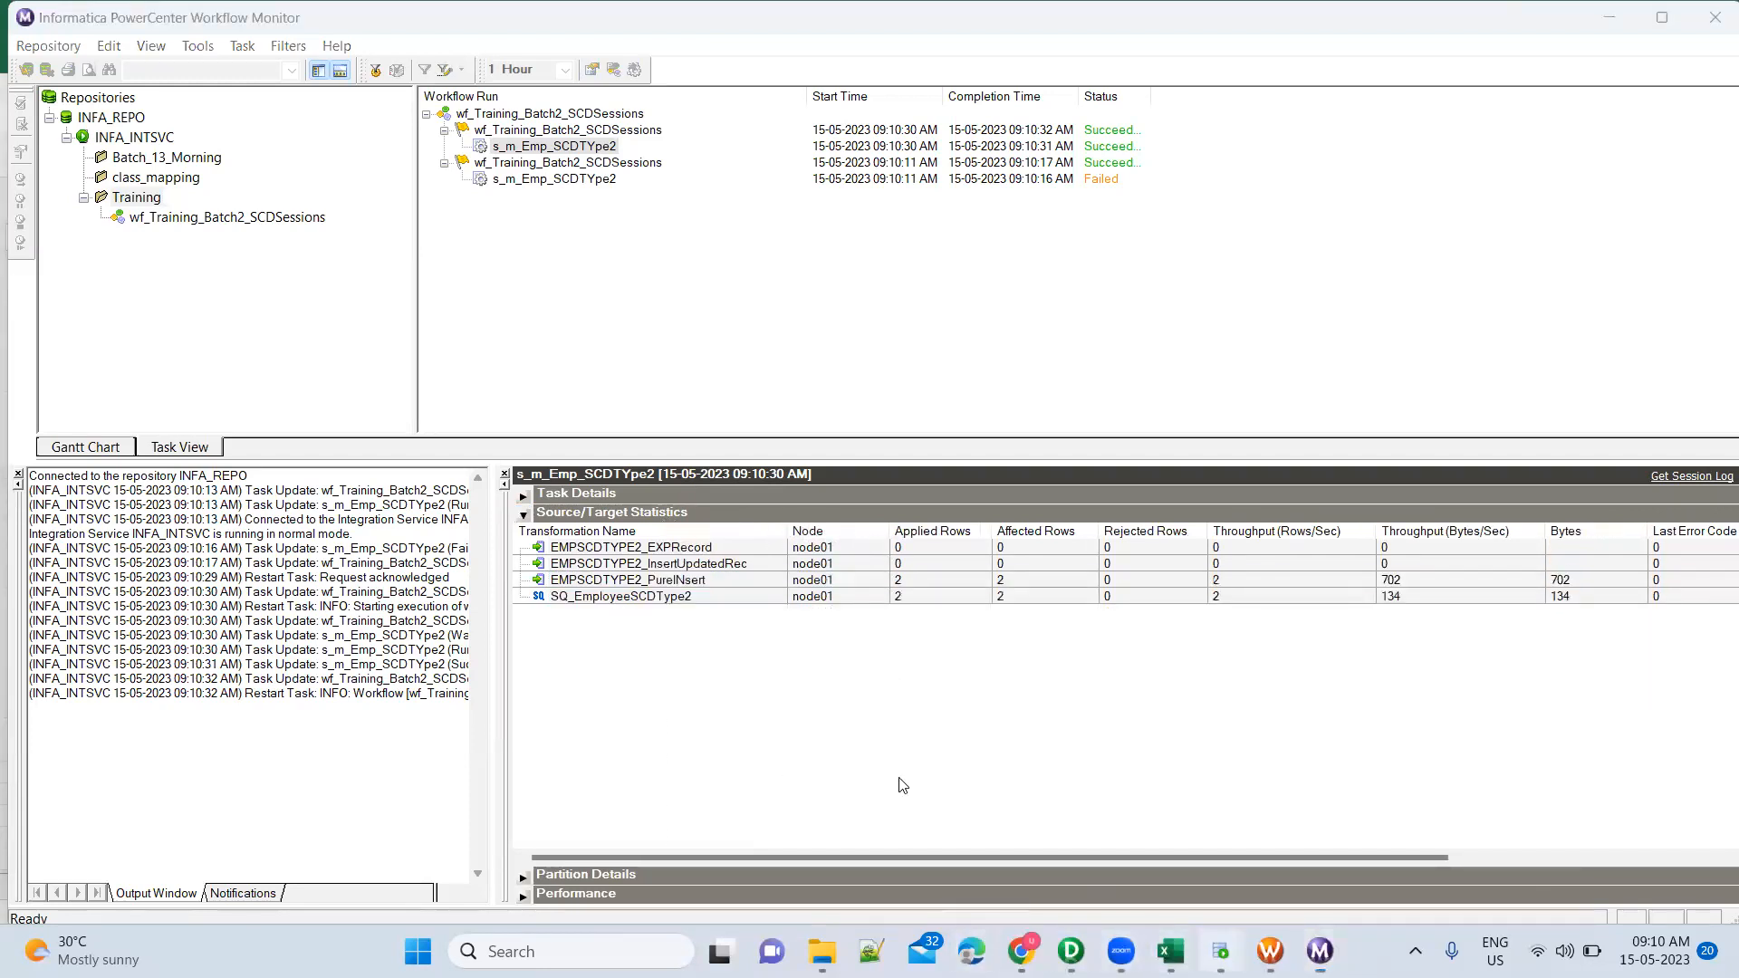
In SQL Developer, run SELECT * FROM EmpSCDTYpe2 and check the first row's ENDEFFECTIVEDATE and ISACTIVE values
{"action": "key", "text": "alt+Tab"}
{"action": "left_click", "coordinate": [463, 396]}
{"action": "key", "text": "ctrl+Return"}
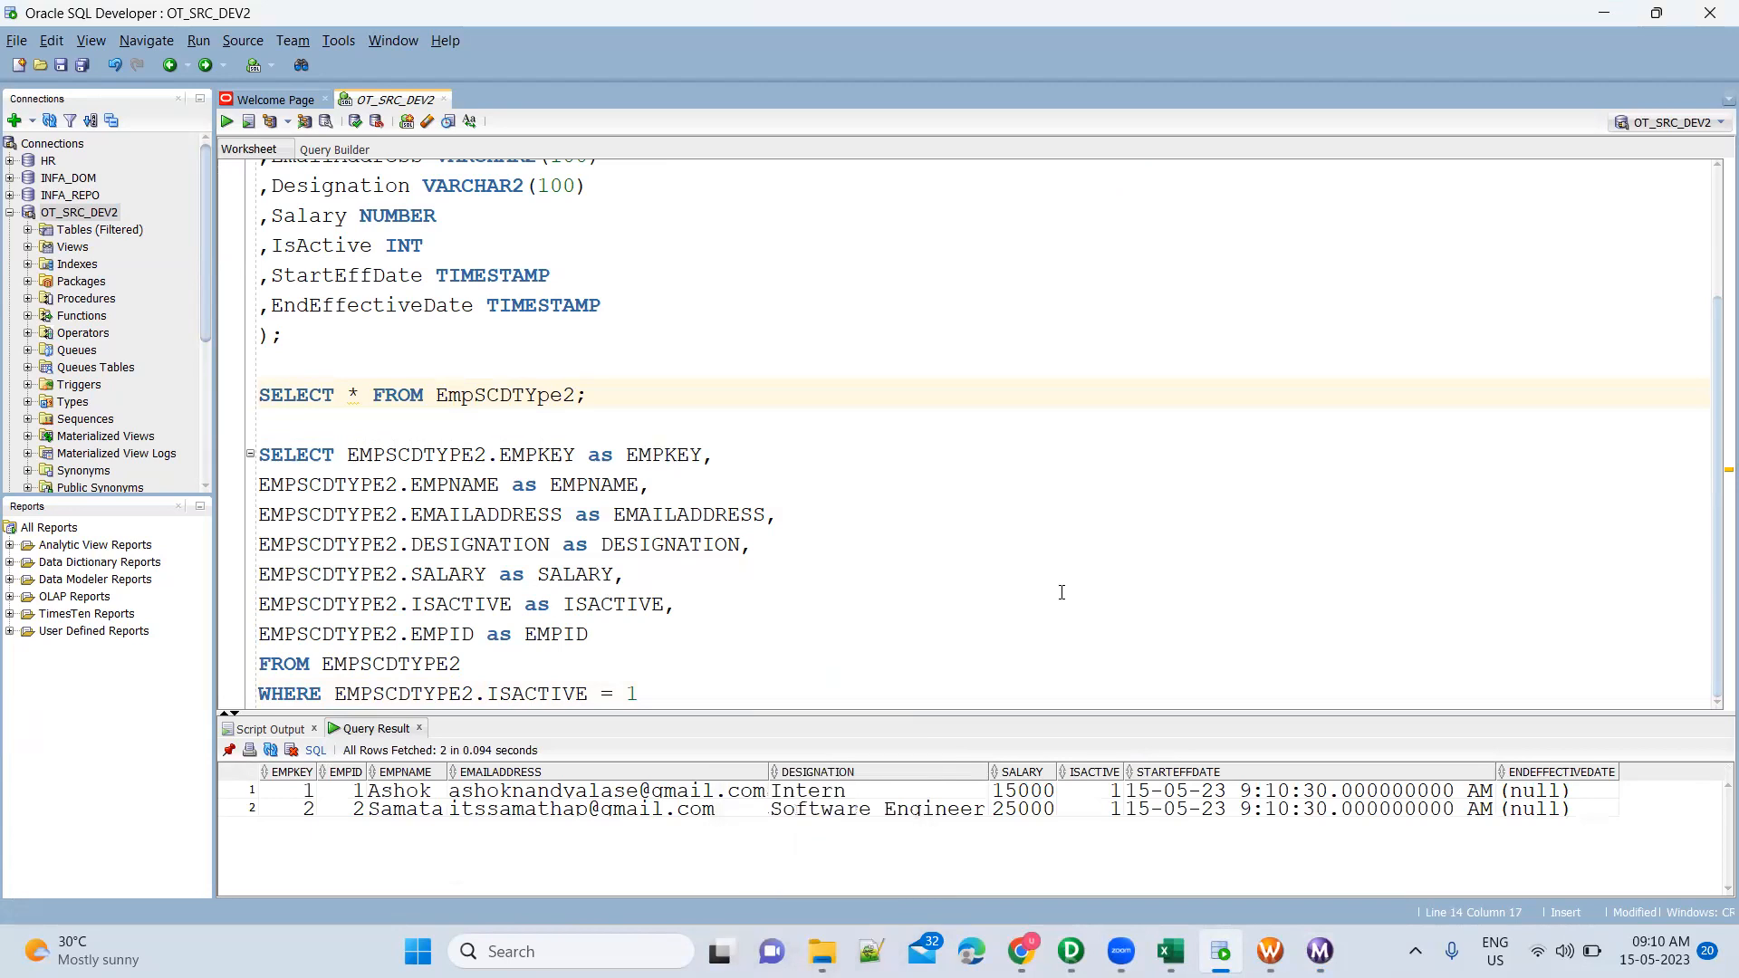
{"action": "left_click", "coordinate": [1539, 795]}
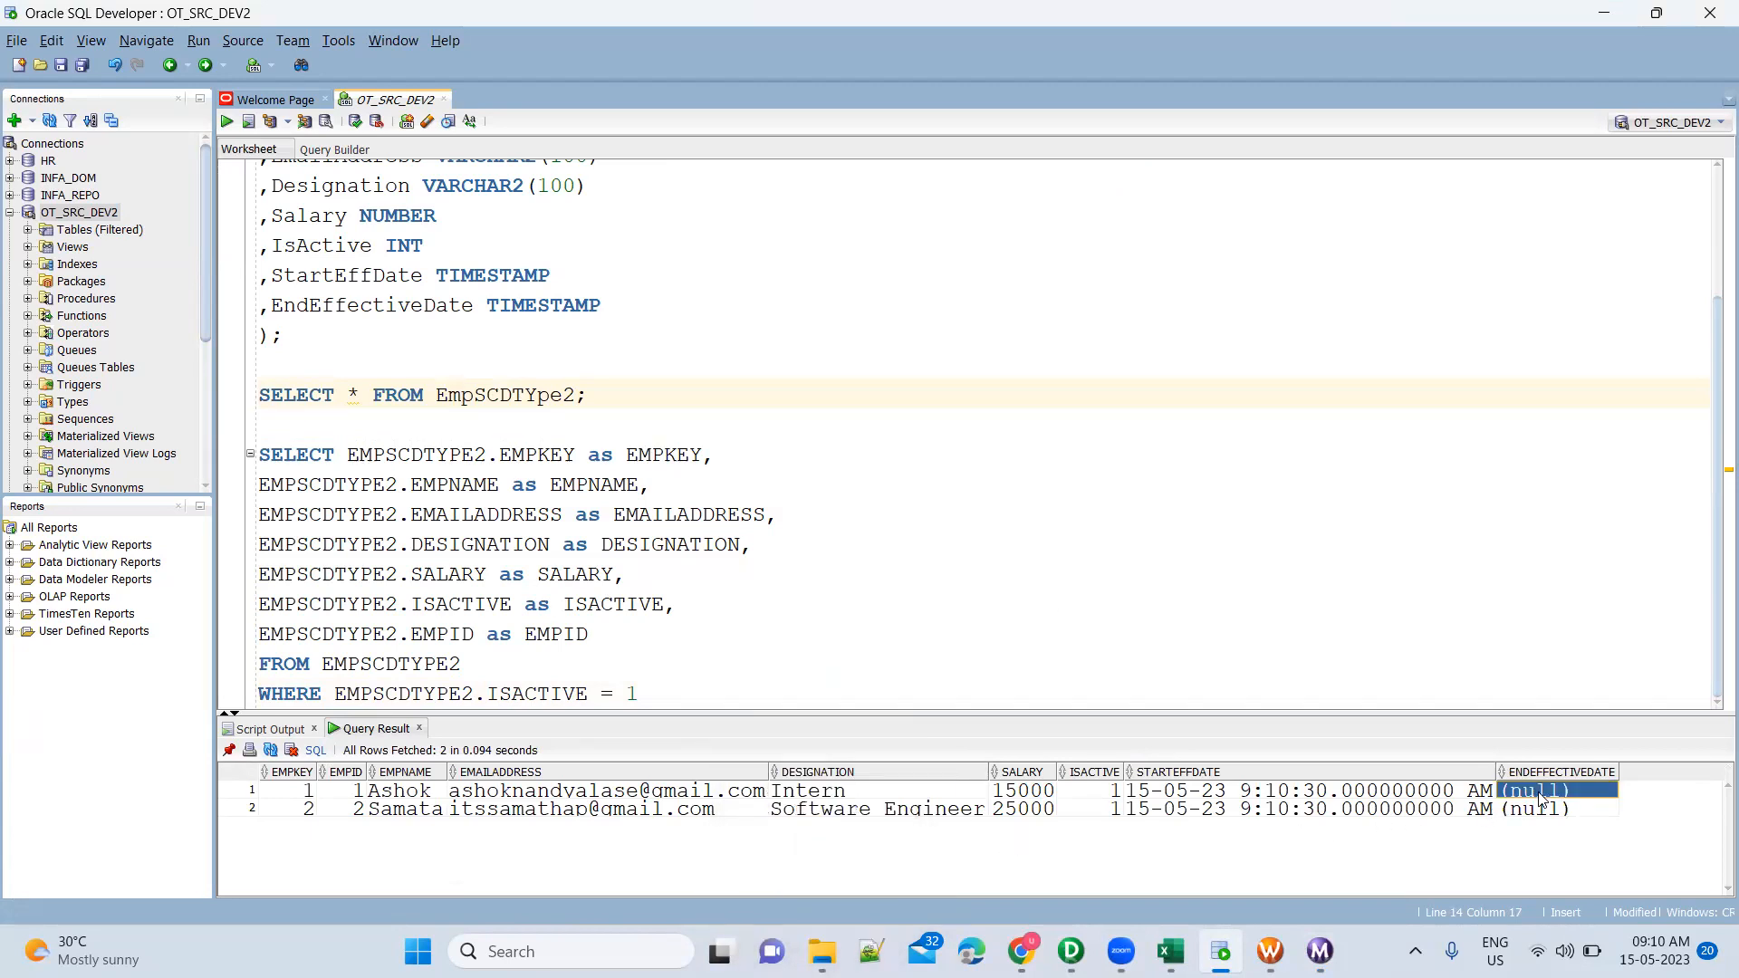
{"action": "left_click", "coordinate": [1104, 791]}
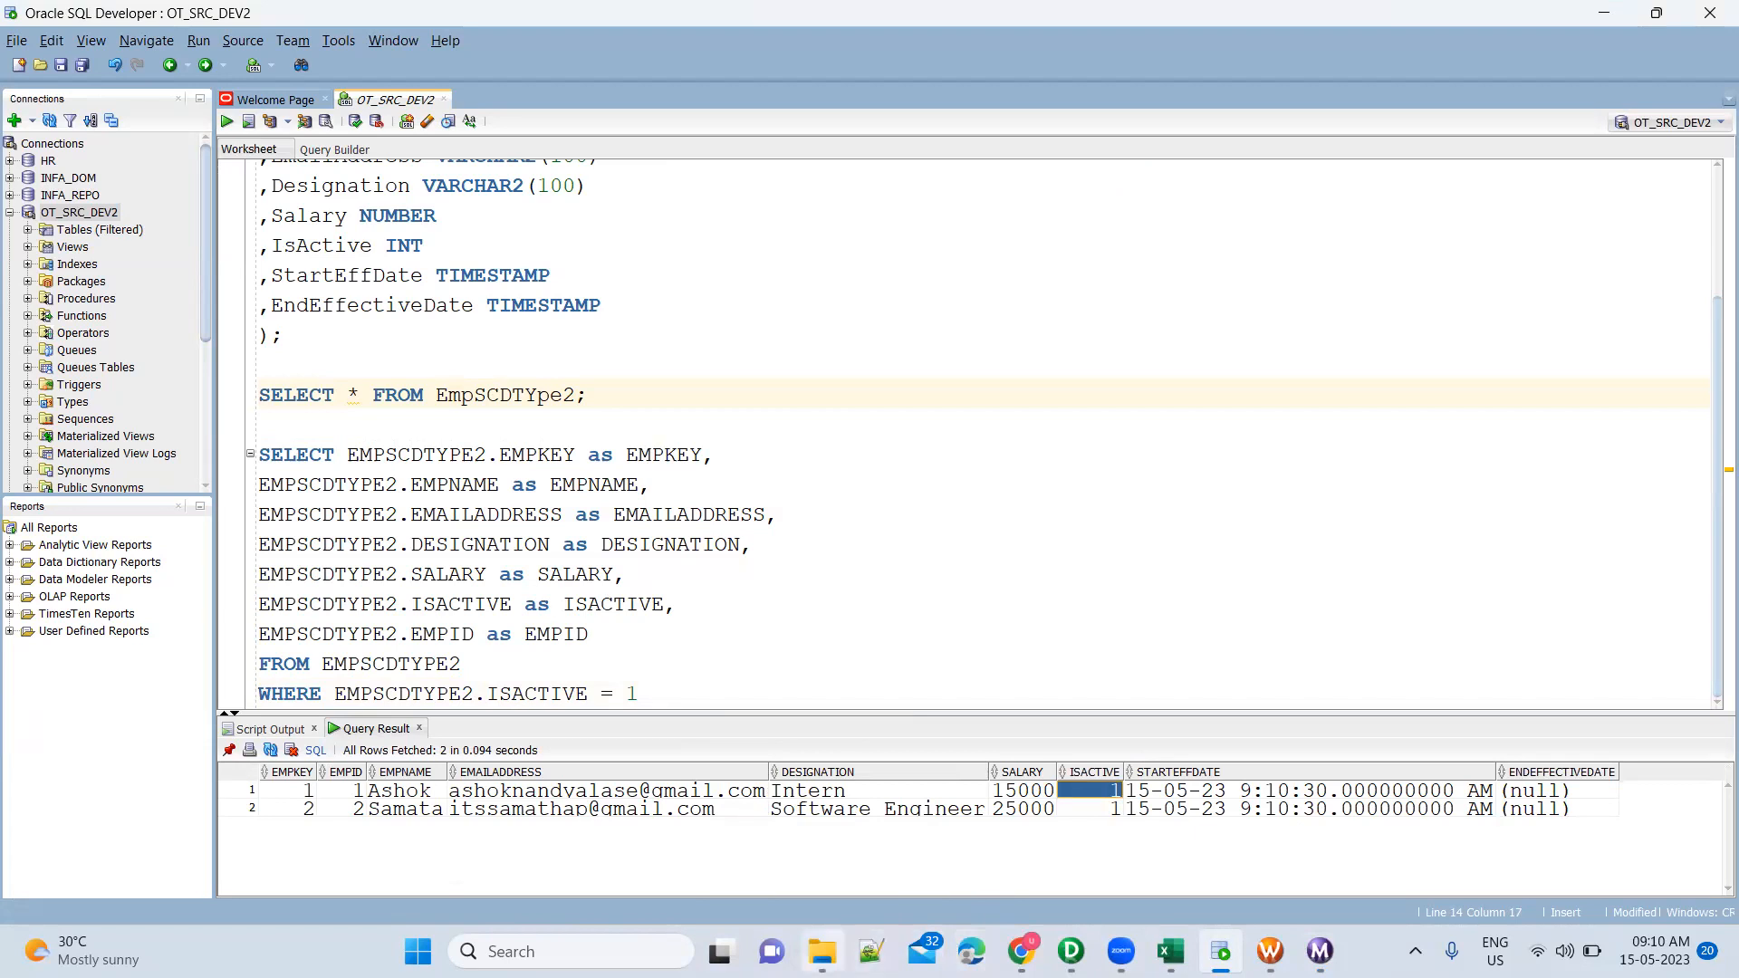
Open EmployeeSCDType2.csv from the Training source files folder in Excel
{"action": "left_click", "coordinate": [822, 951]}
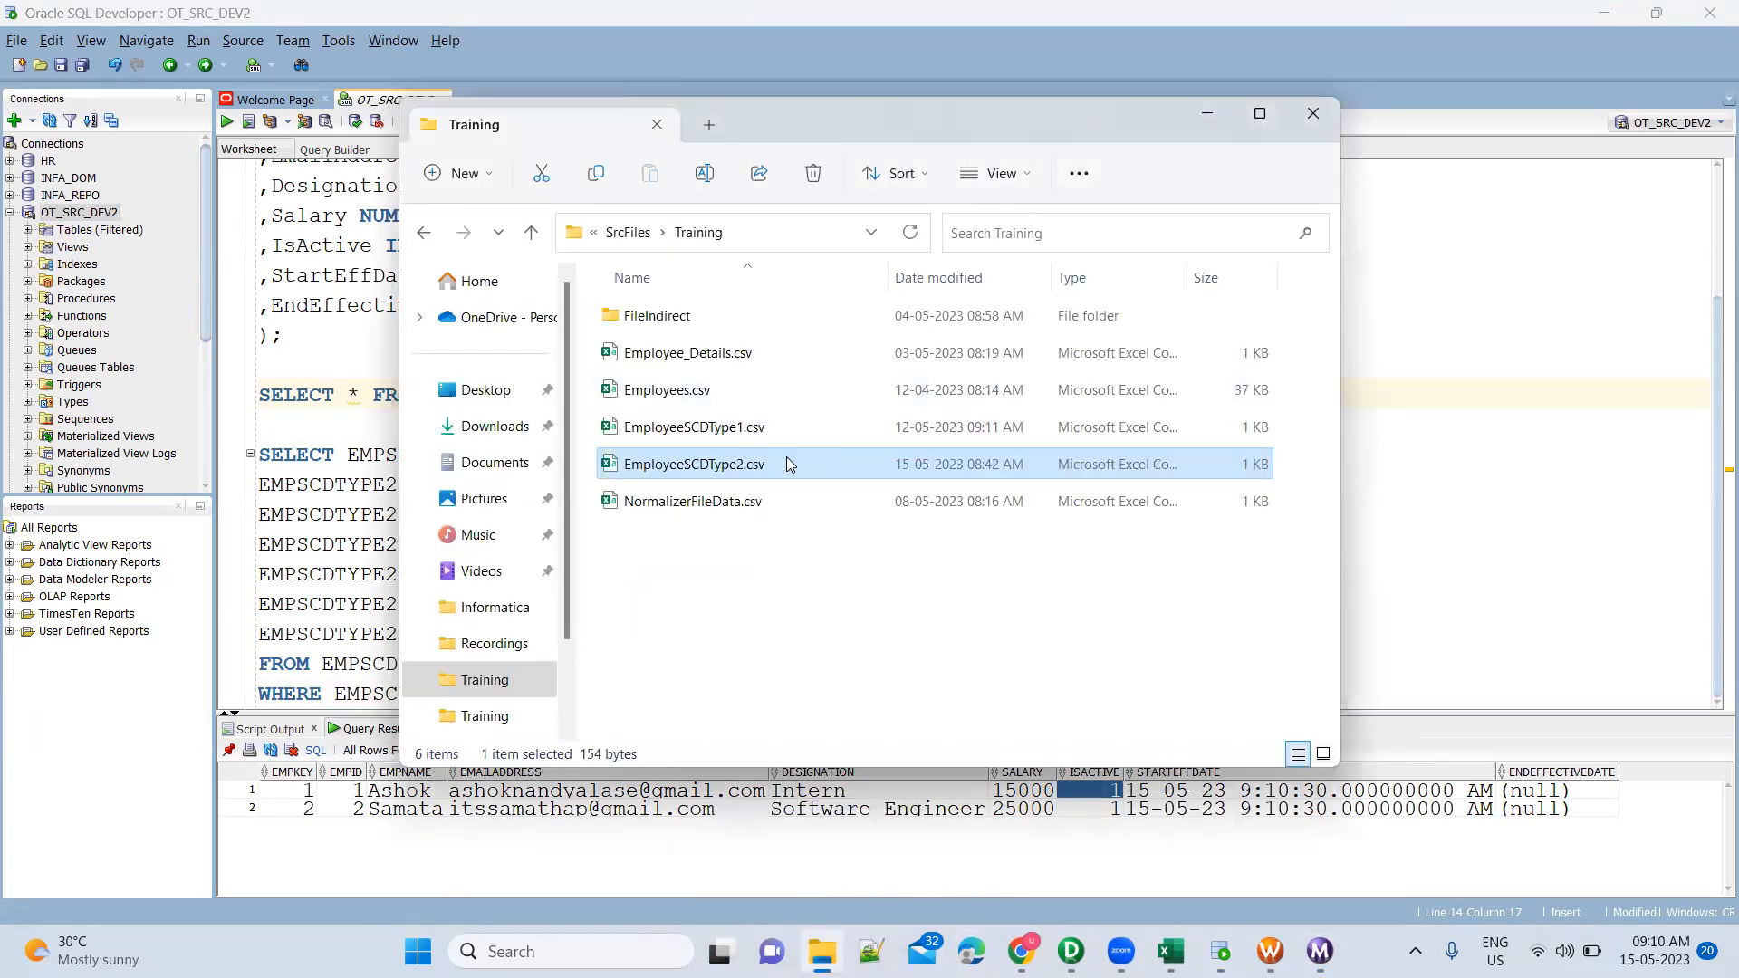
{"action": "key", "text": "alt+Tab"}
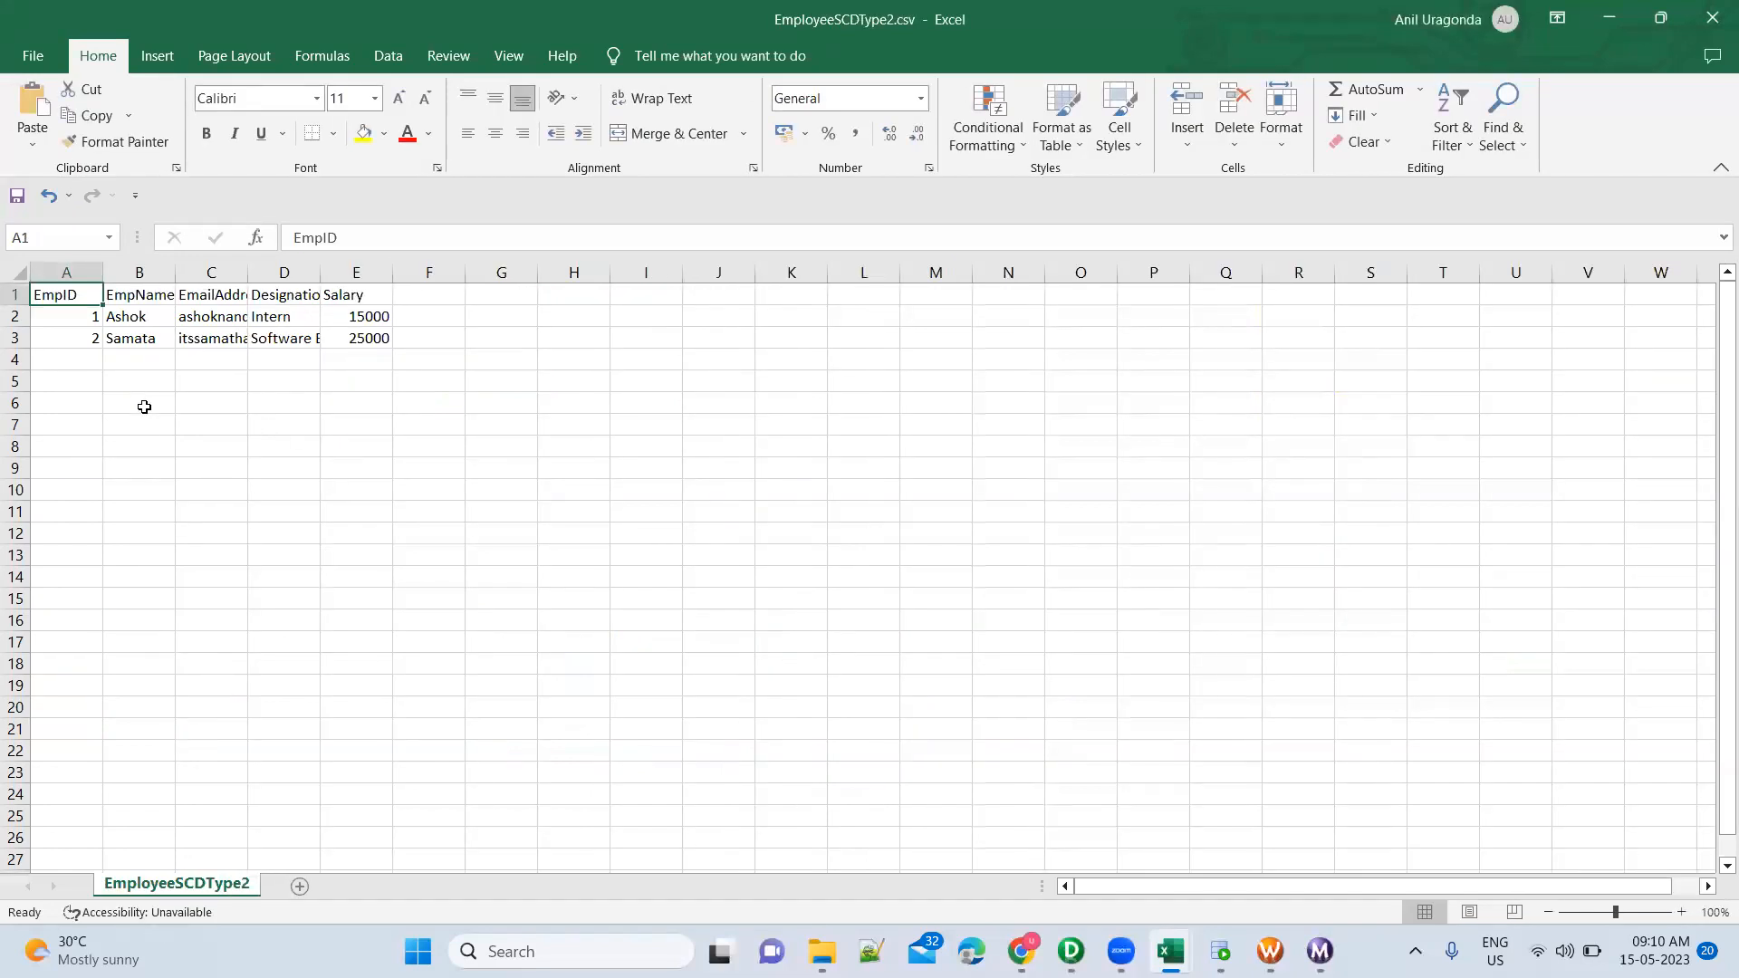
Append an h to the employee name in B3 and widen the EmailAddress column to fit its contents
{"action": "double_click", "coordinate": [146, 341]}
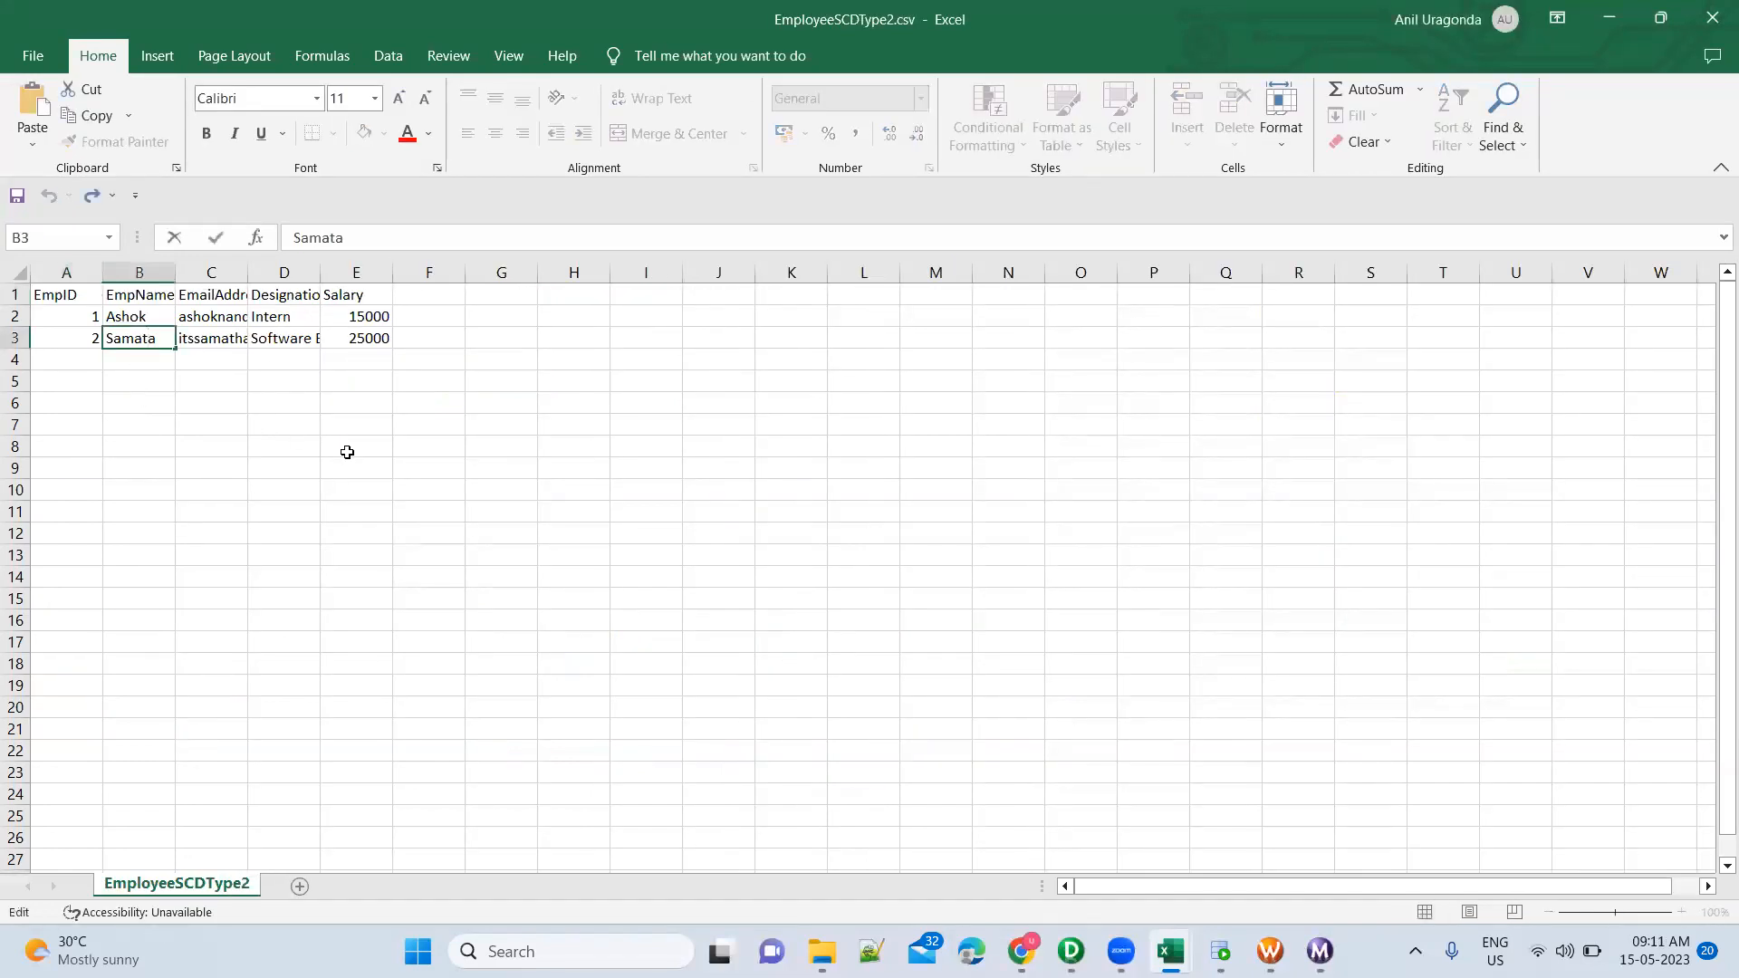
{"action": "type", "text": "h"}
{"action": "key", "text": "Return"}
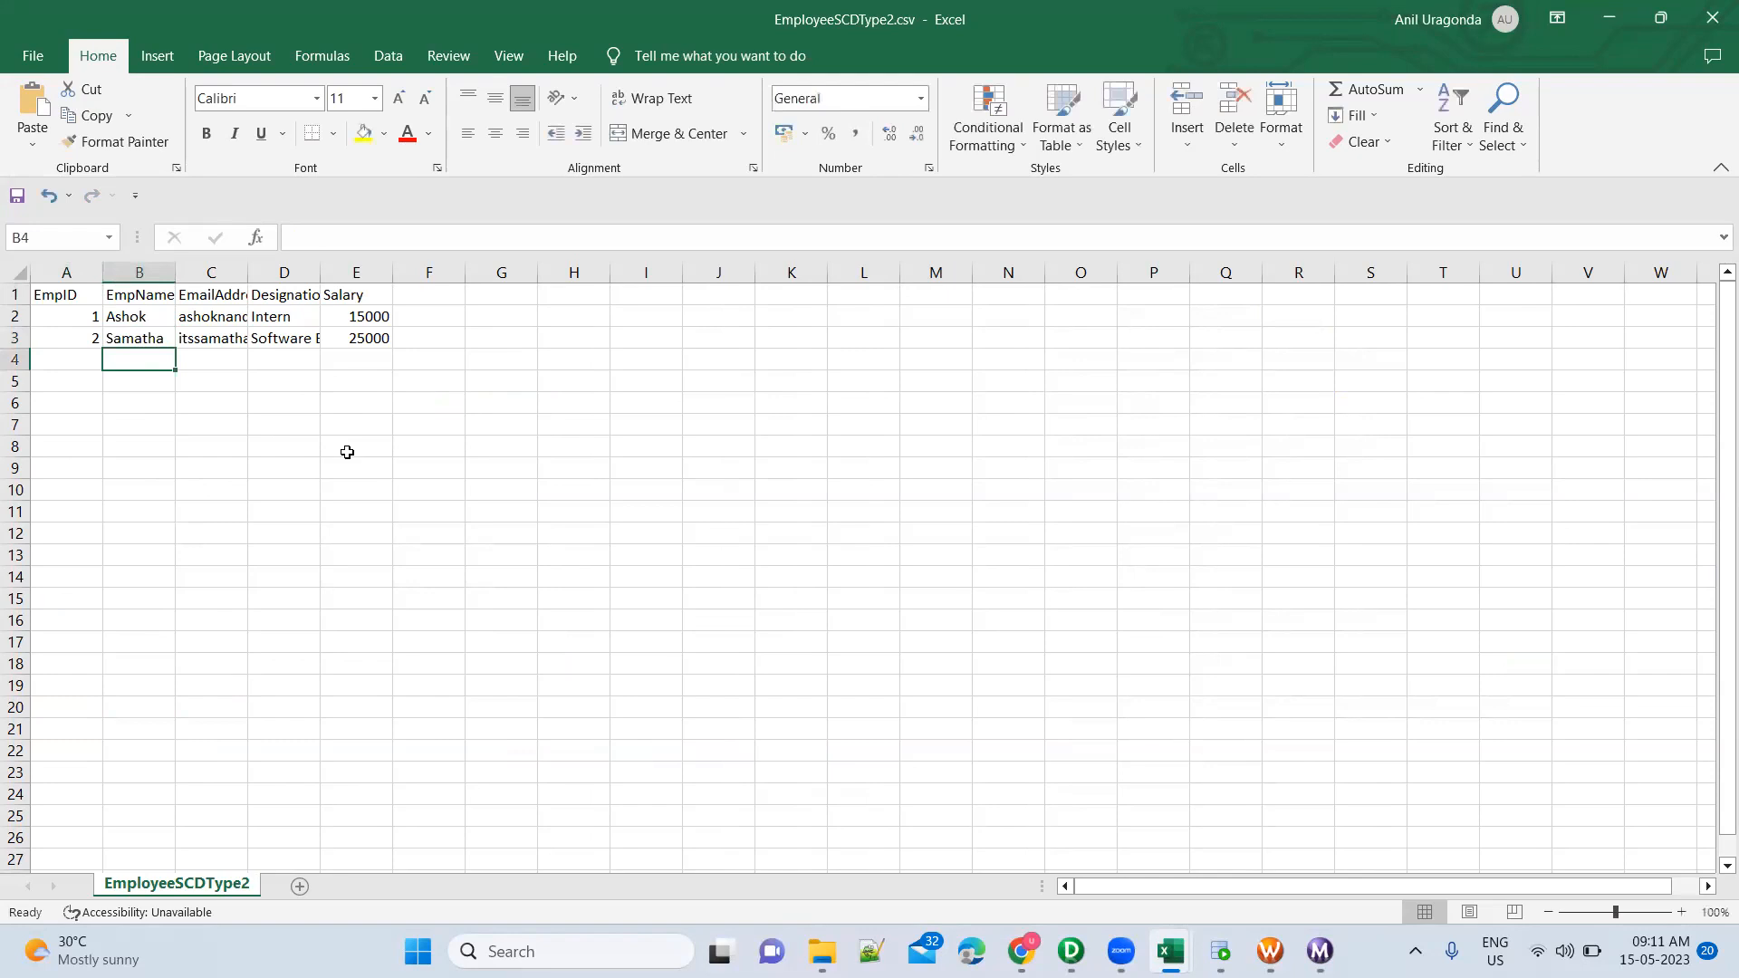
{"action": "double_click", "coordinate": [249, 270]}
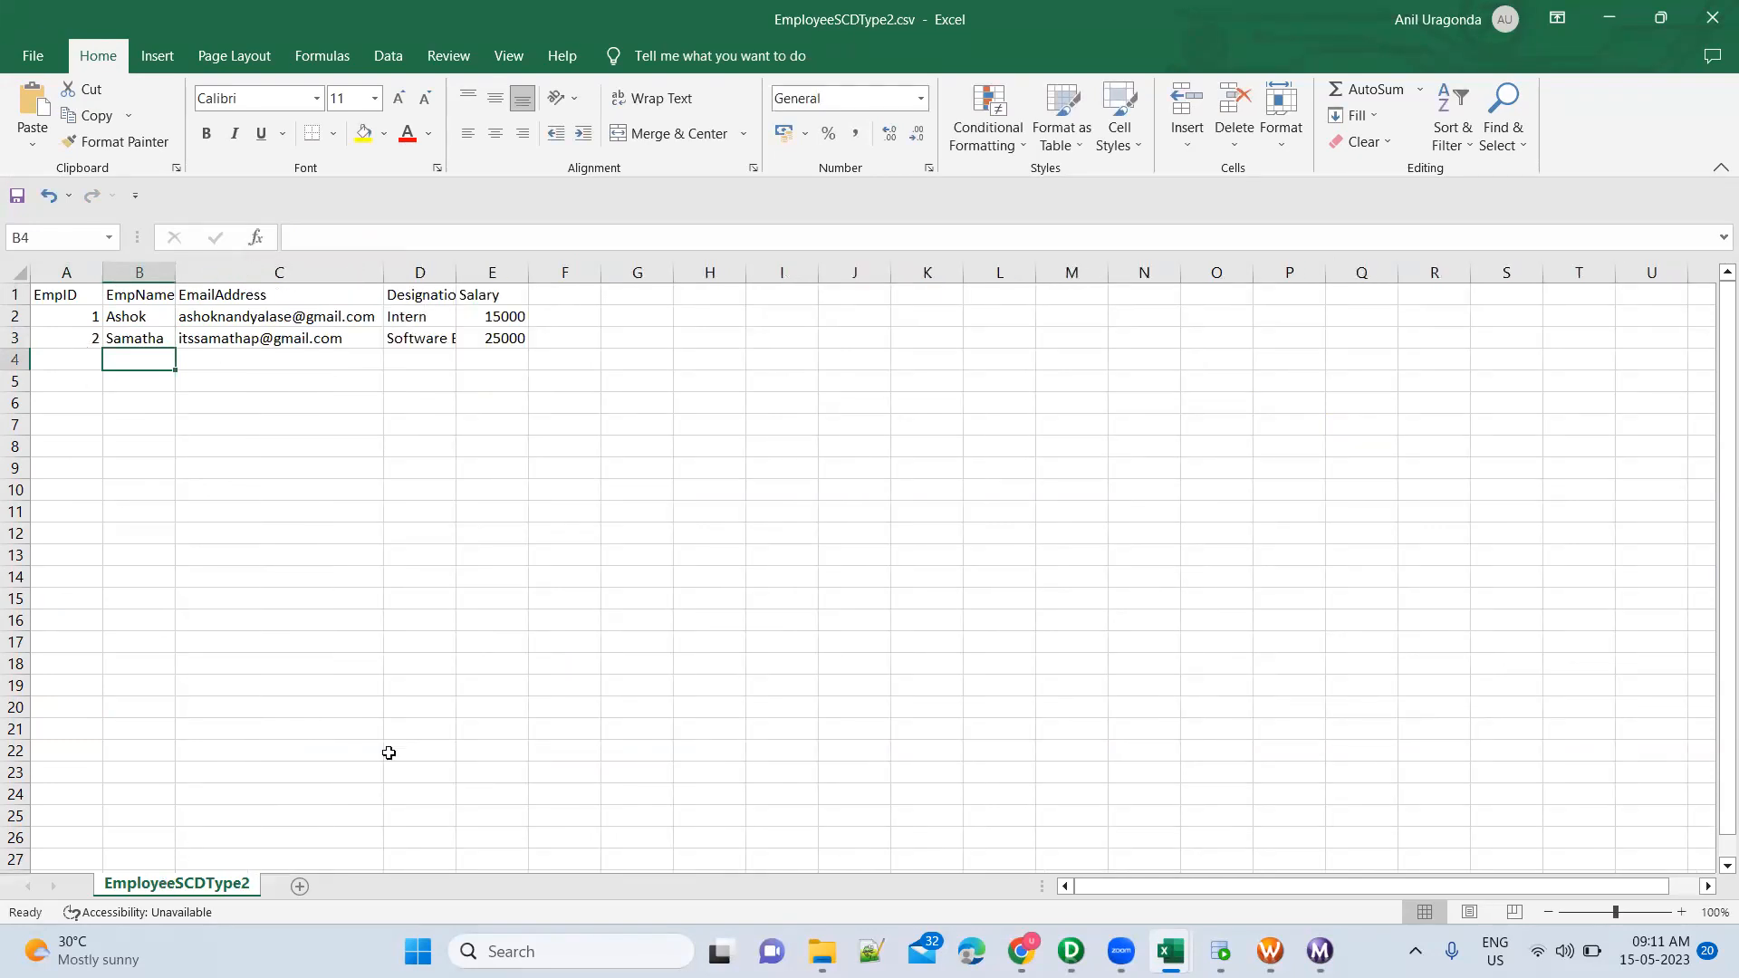
Copy the EmpID 3 source record from Book1 into row 4 of EmployeeSCDType2.csv, then save and close the CSV file
{"action": "key", "text": "alt+Tab"}
{"action": "left_click_drag", "start_coordinate": [75, 386], "coordinate": [675, 381]}
{"action": "key", "text": "ctrl+c"}
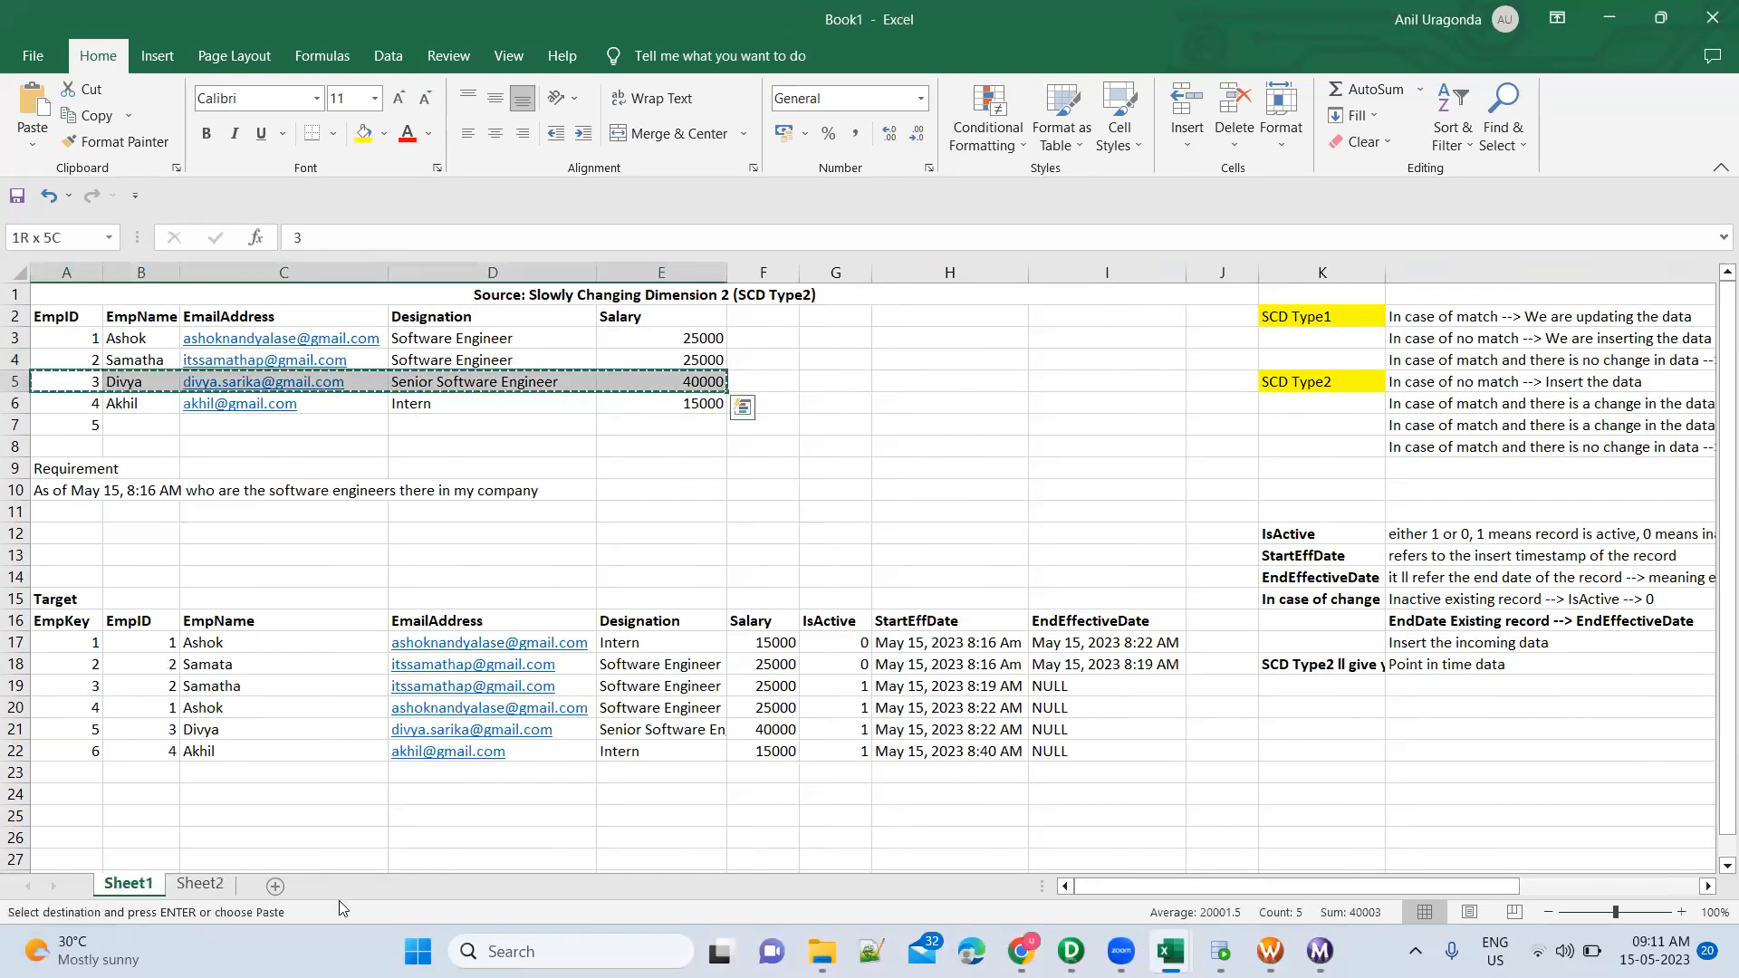
{"action": "key", "text": "alt+Tab"}
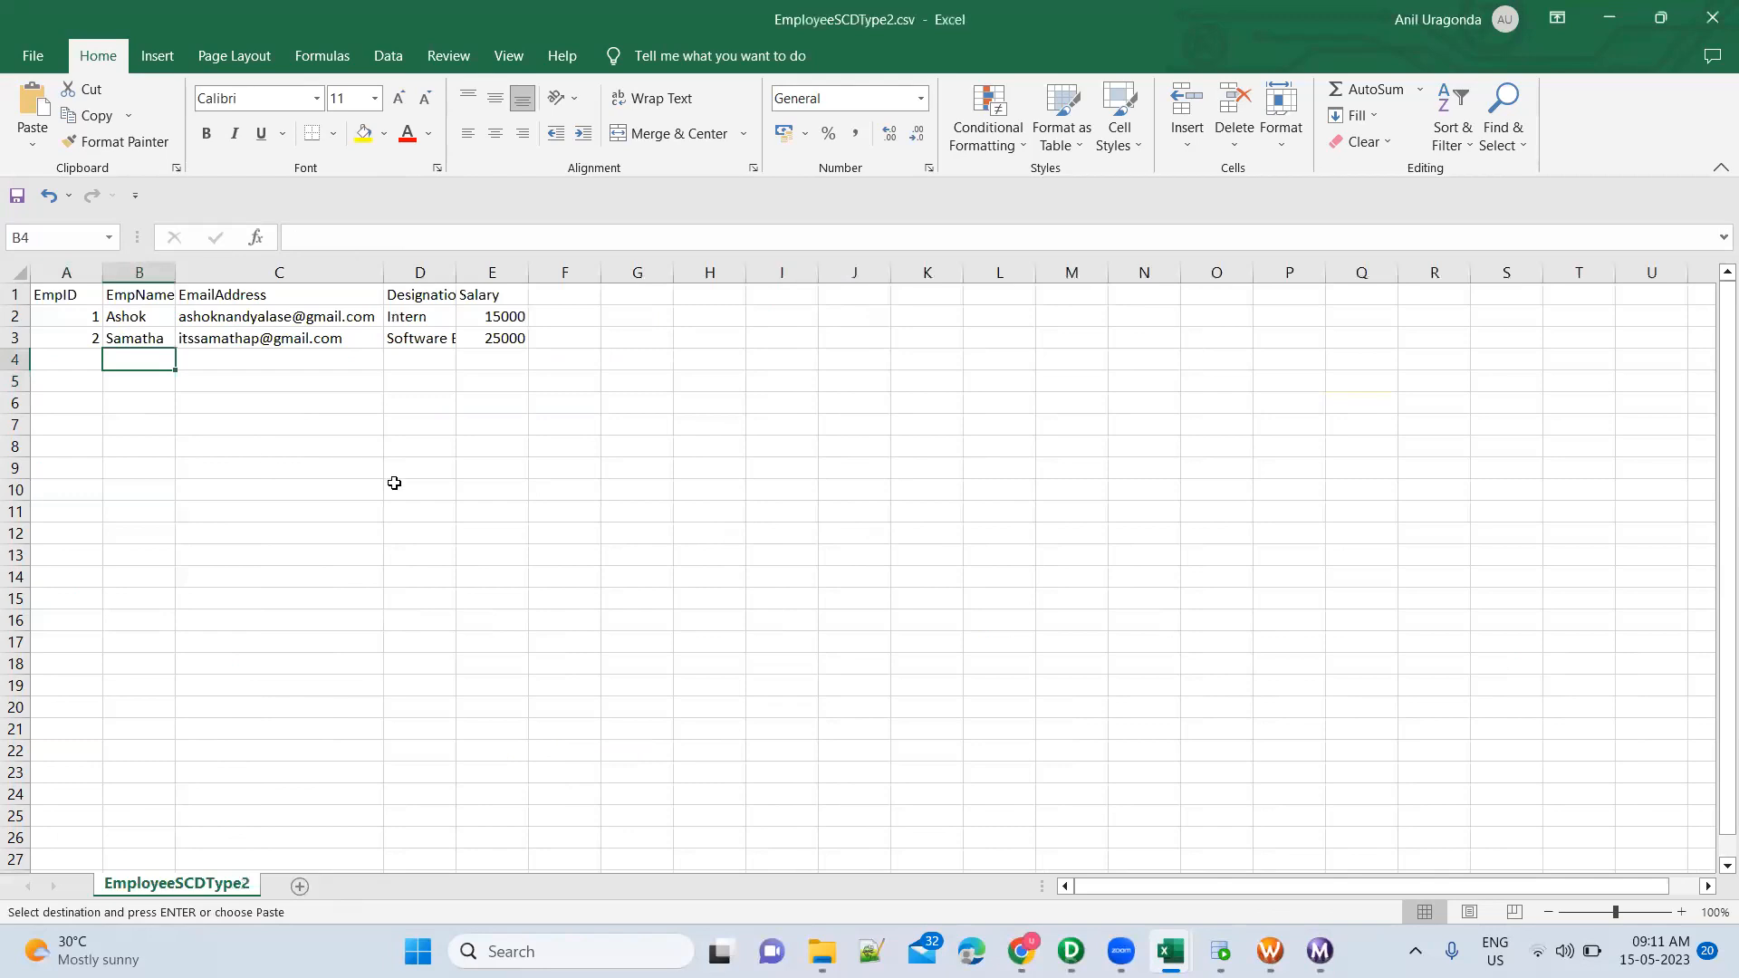
{"action": "key", "text": "Left"}
{"action": "key", "text": "ctrl+v"}
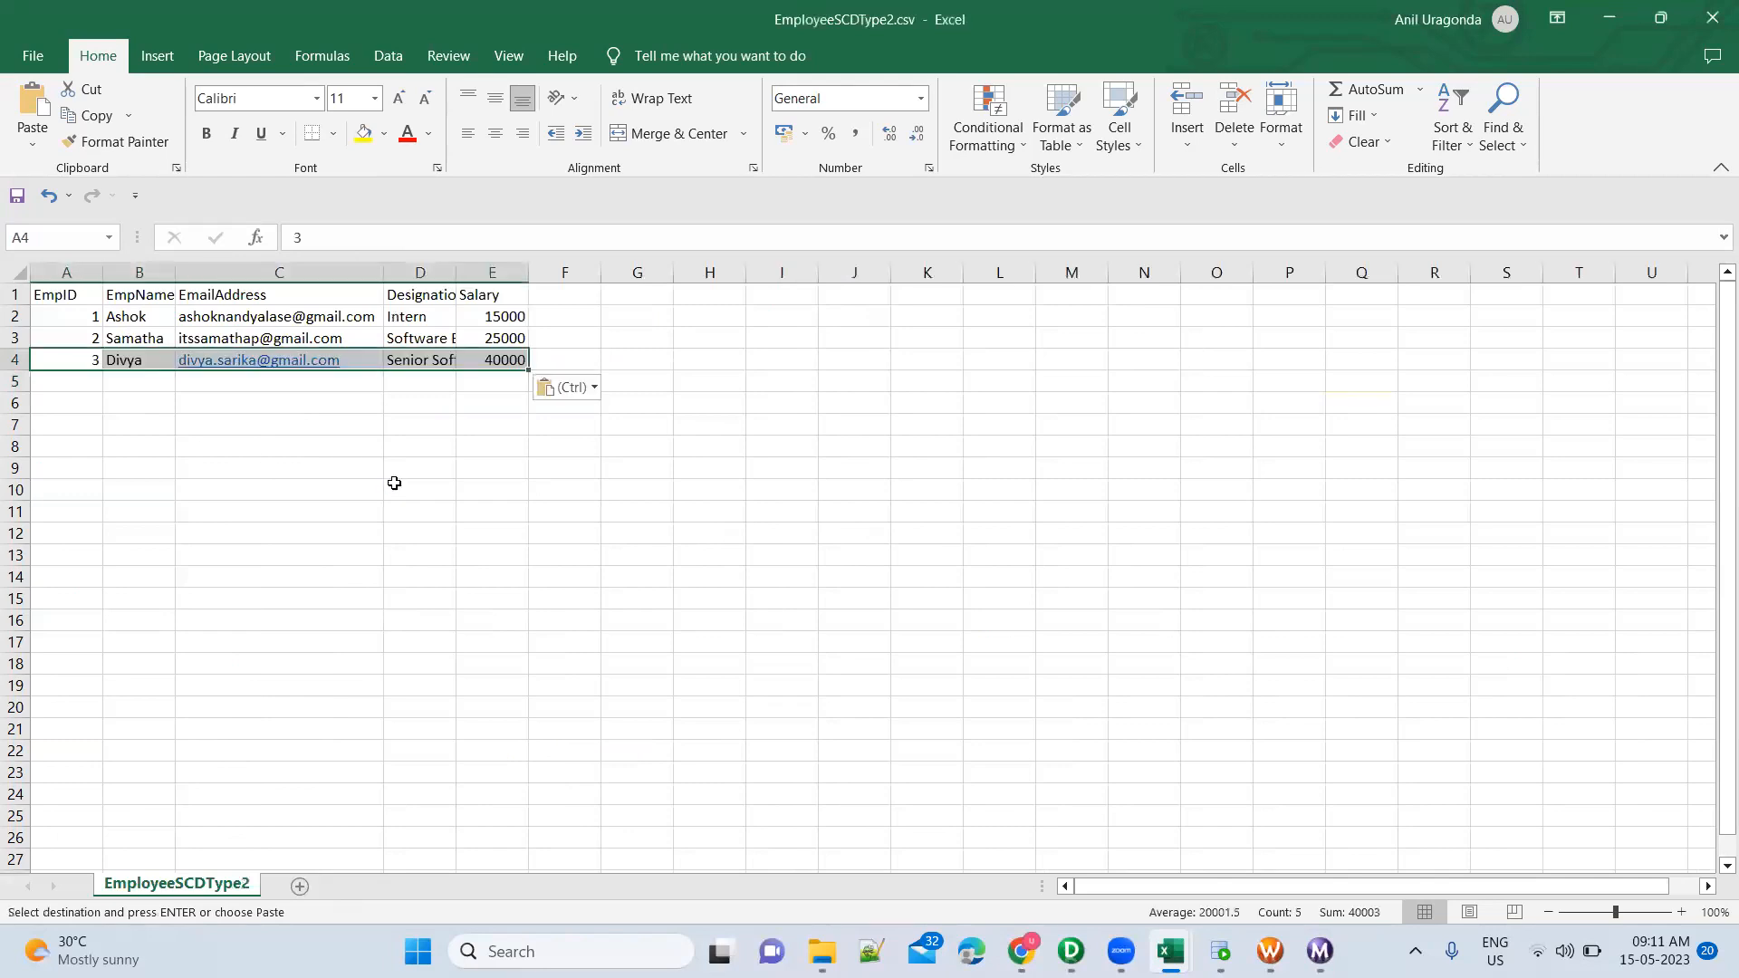
{"action": "key", "text": "Escape"}
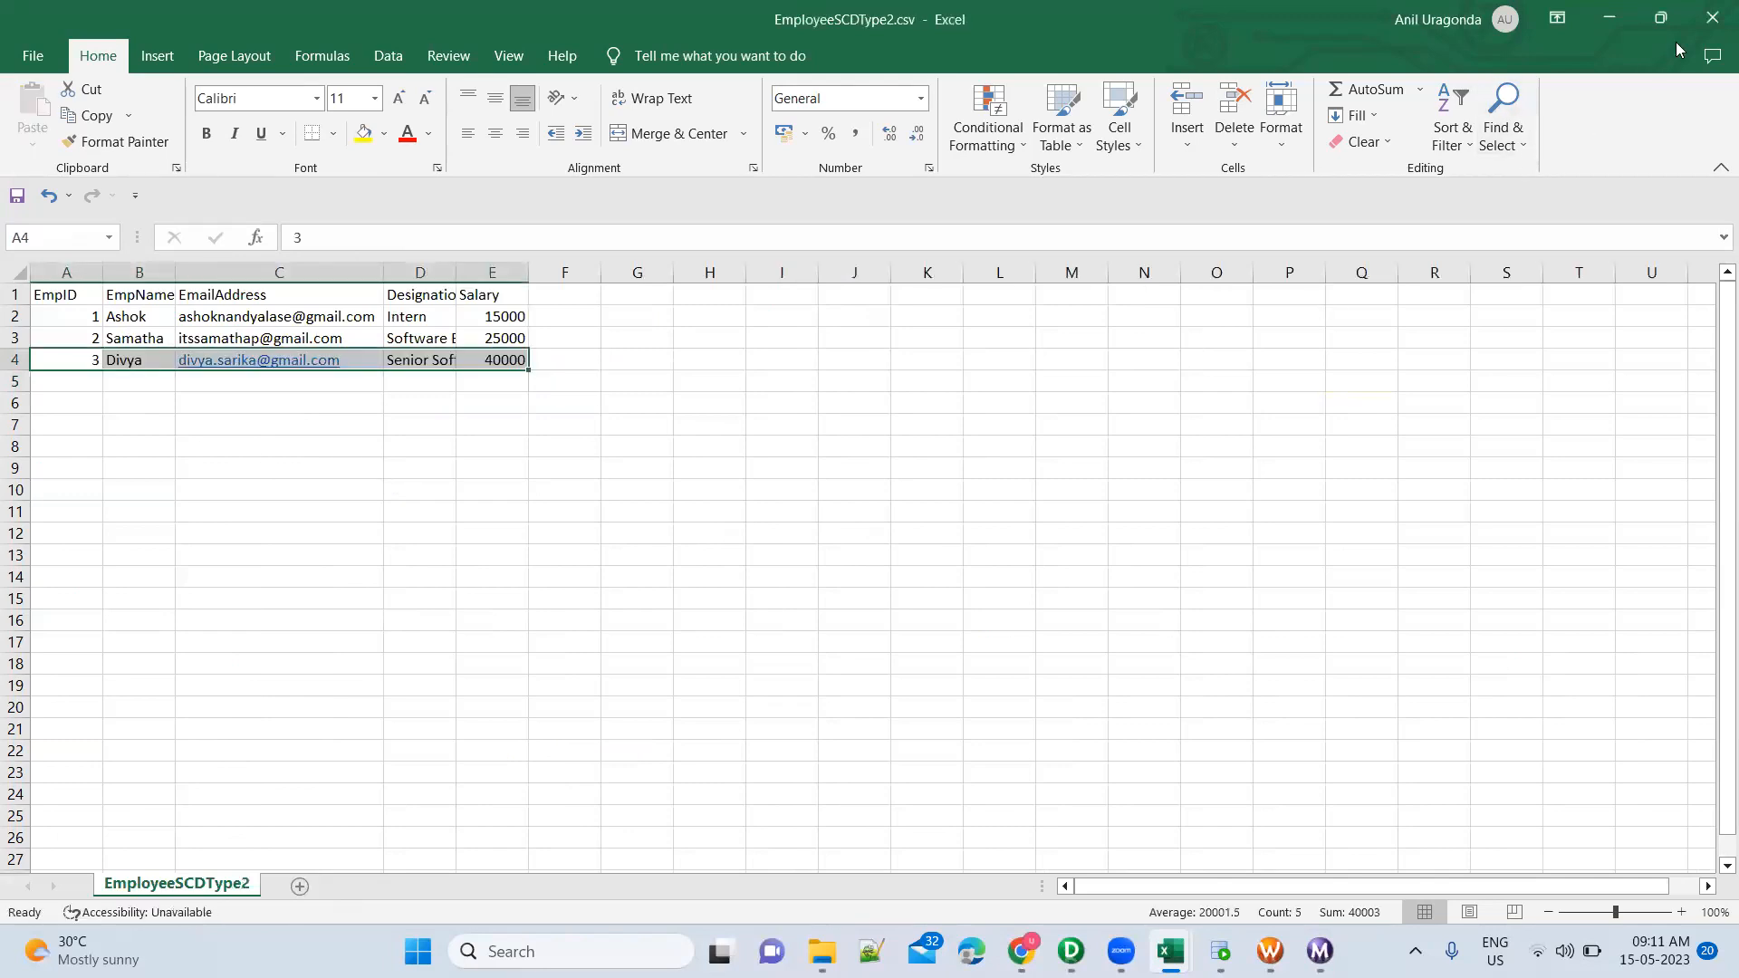
{"action": "left_click", "coordinate": [1713, 18]}
In Workflow Monitor, restart the s_m_Emp_SCDTYpe2 task from its latest successful run
{"action": "key", "text": "alt+Tab"}
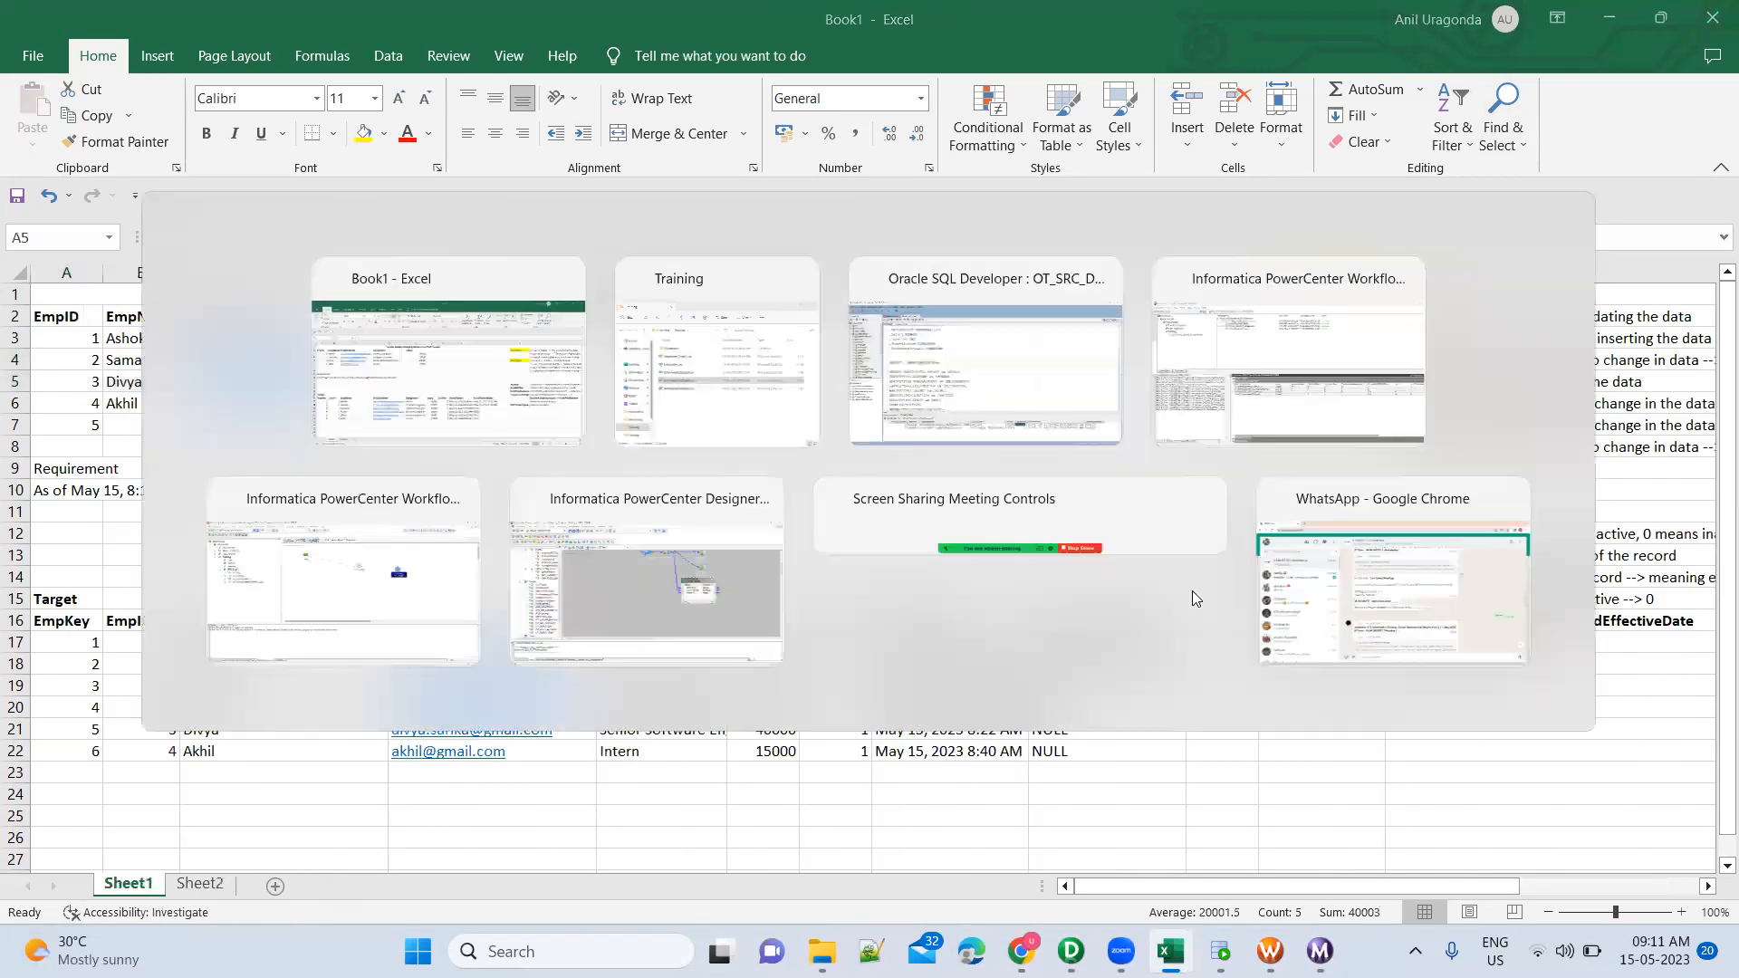
{"action": "key", "text": "alt+Tab"}
{"action": "key", "text": "alt+Tab"}
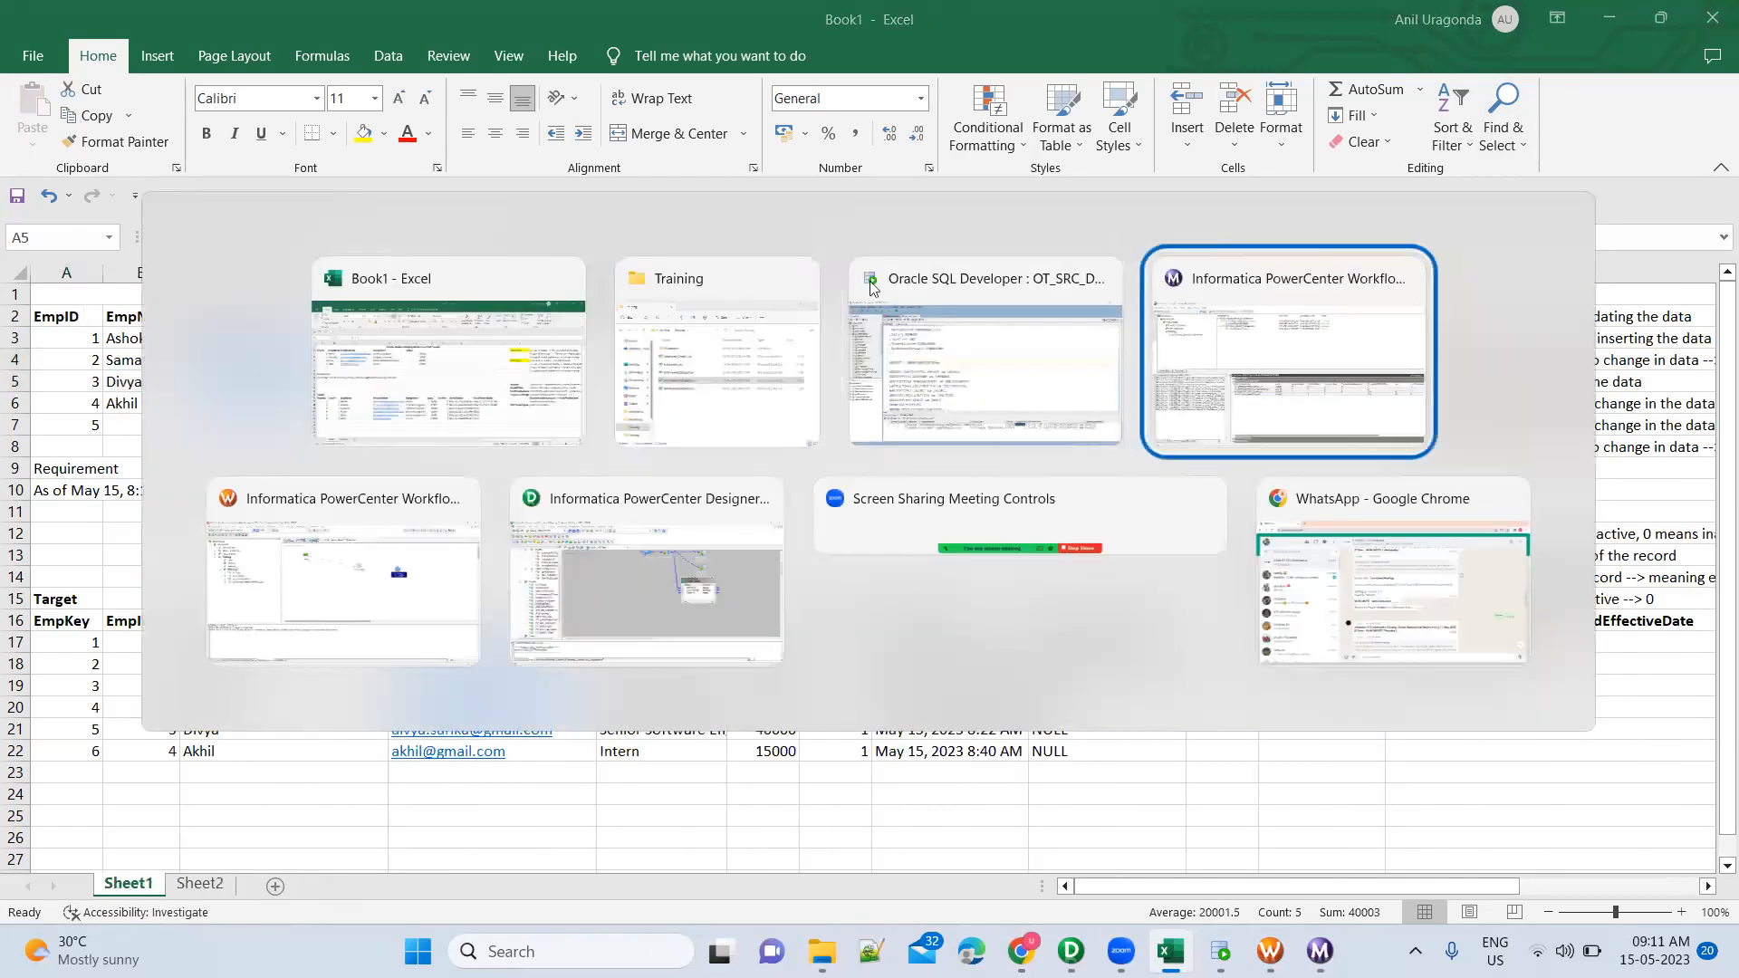
{"action": "right_click", "coordinate": [605, 154]}
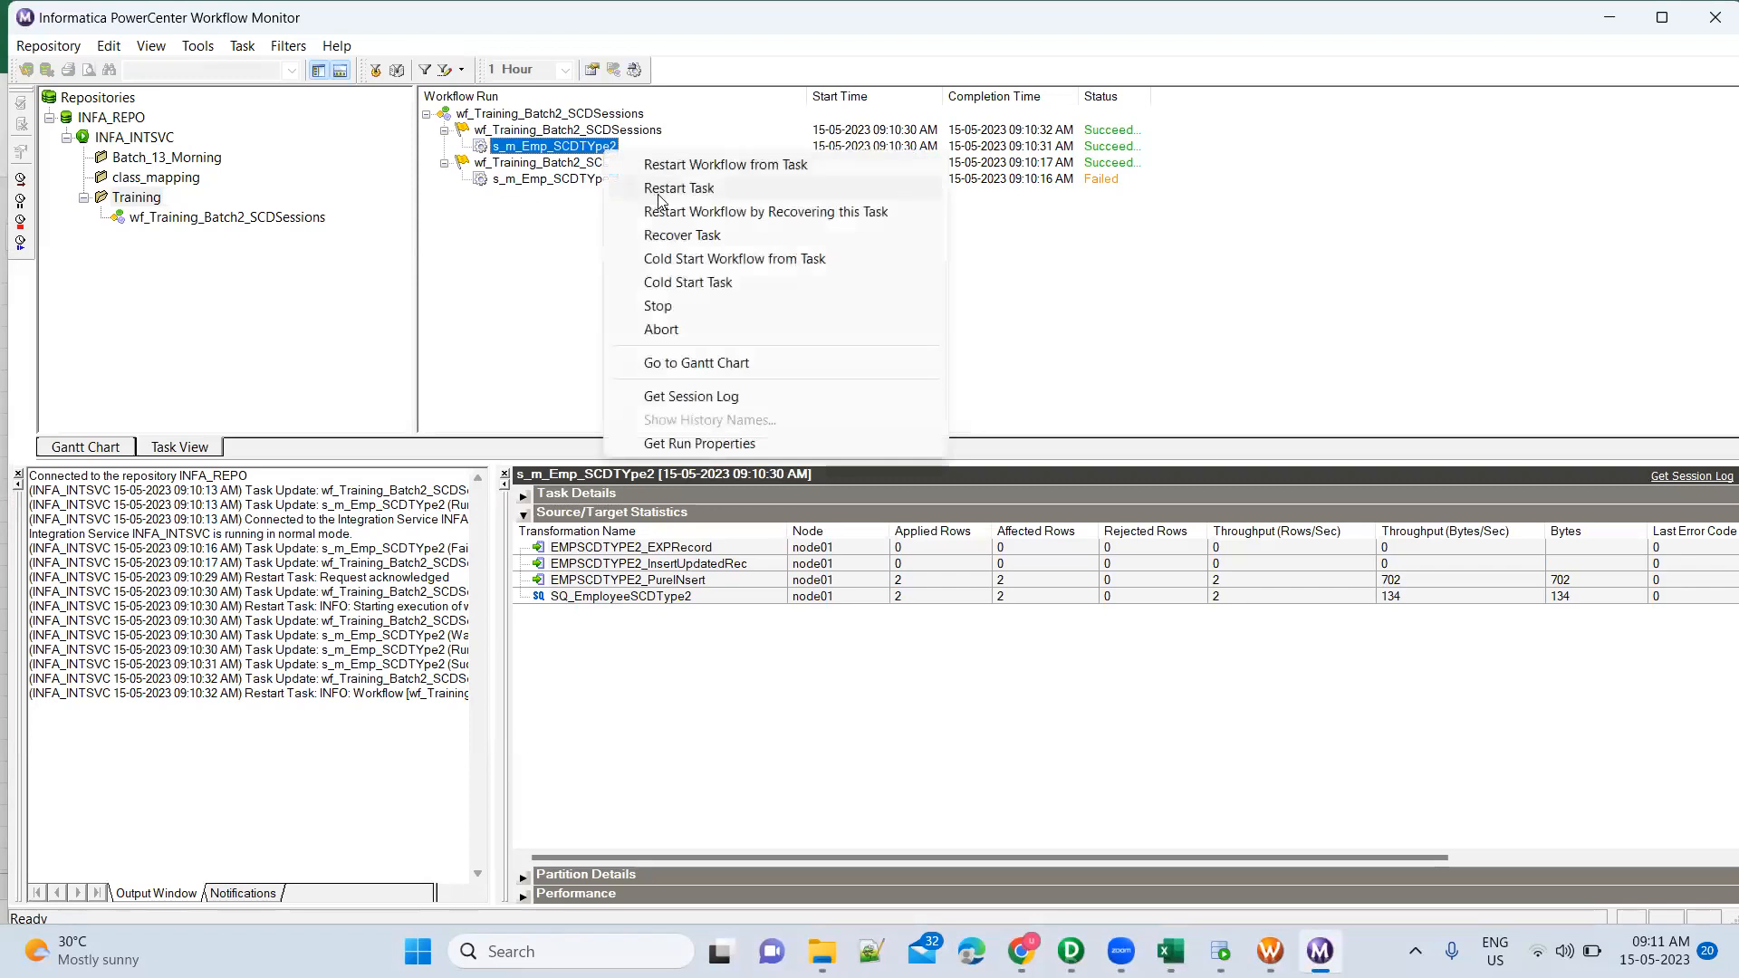
{"action": "left_click", "coordinate": [678, 188]}
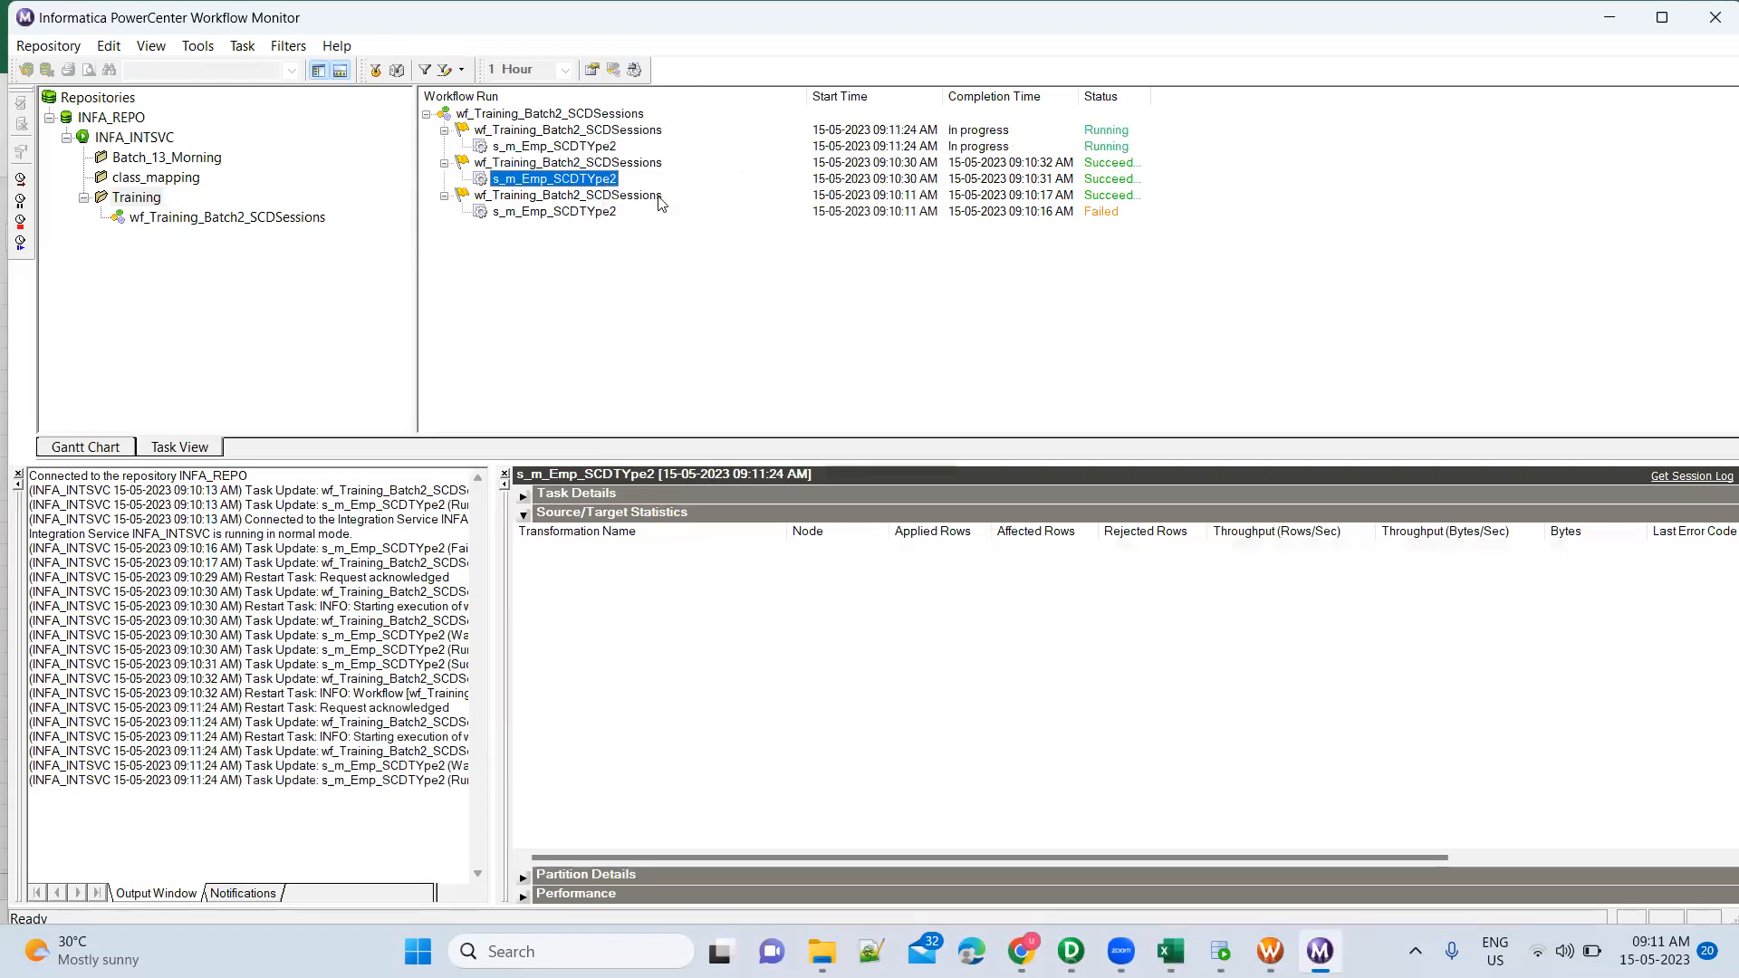
Examine the applied rows of the EXPRecord, InsertUpdatedRec and PureINsert targets in the new run's Source/Target Statistics
{"action": "left_click", "coordinate": [593, 147]}
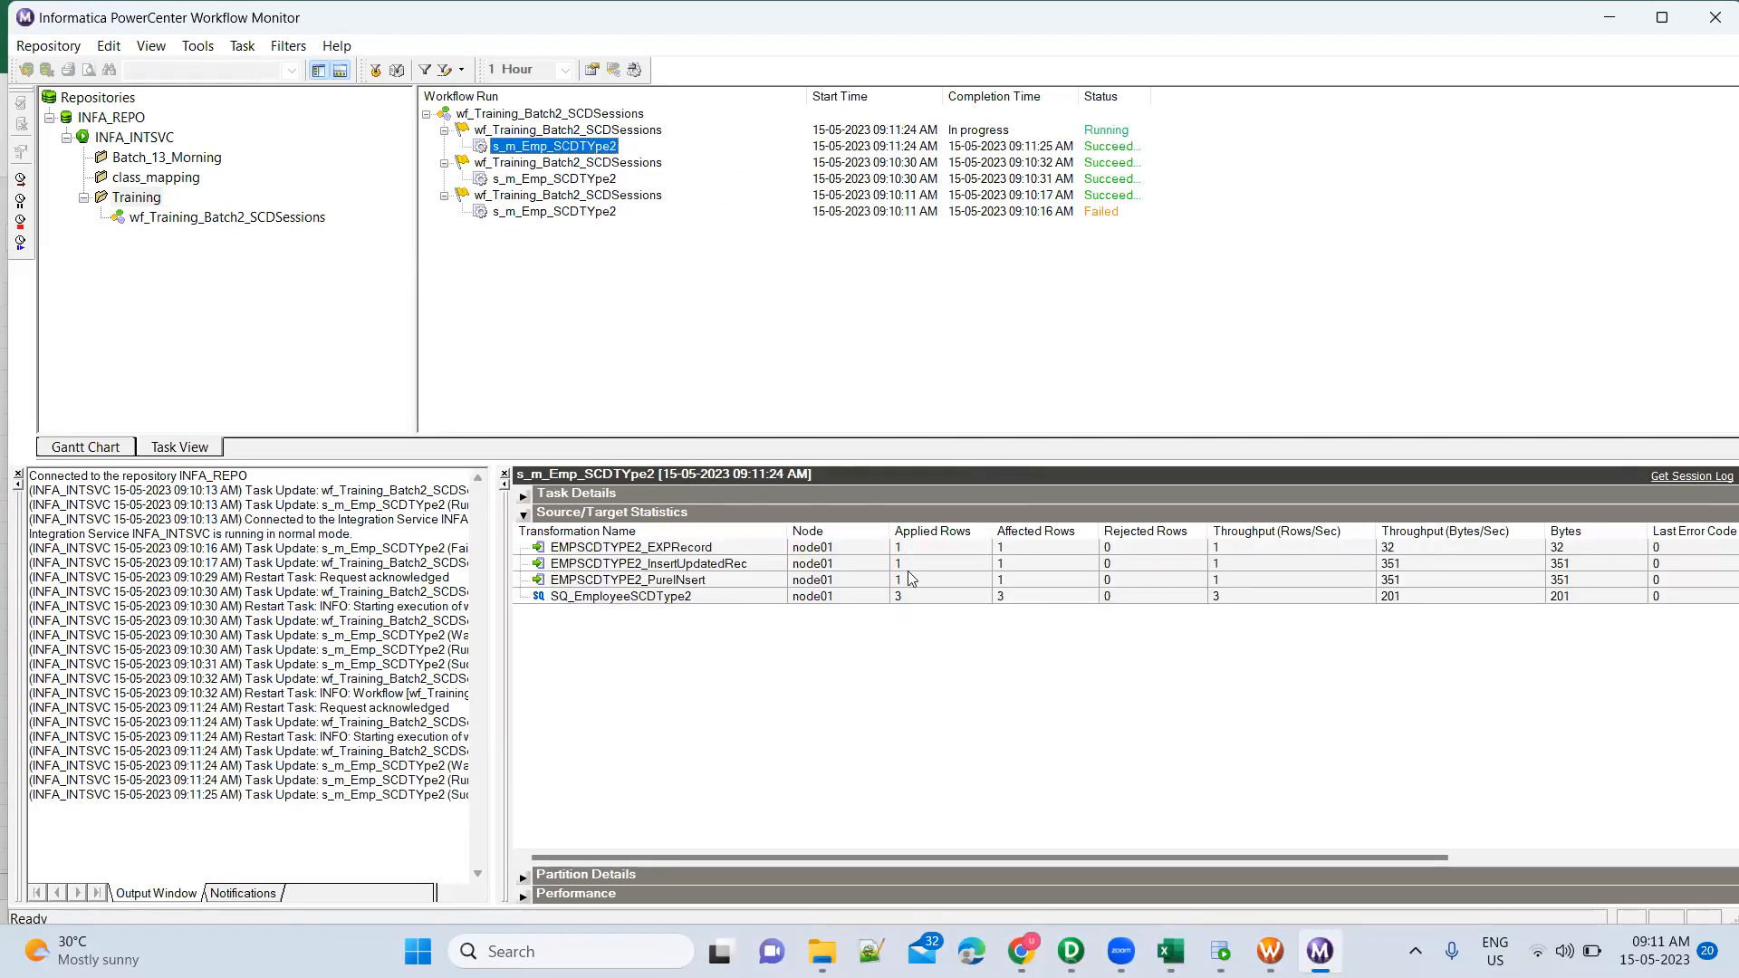
{"action": "left_click", "coordinate": [916, 563]}
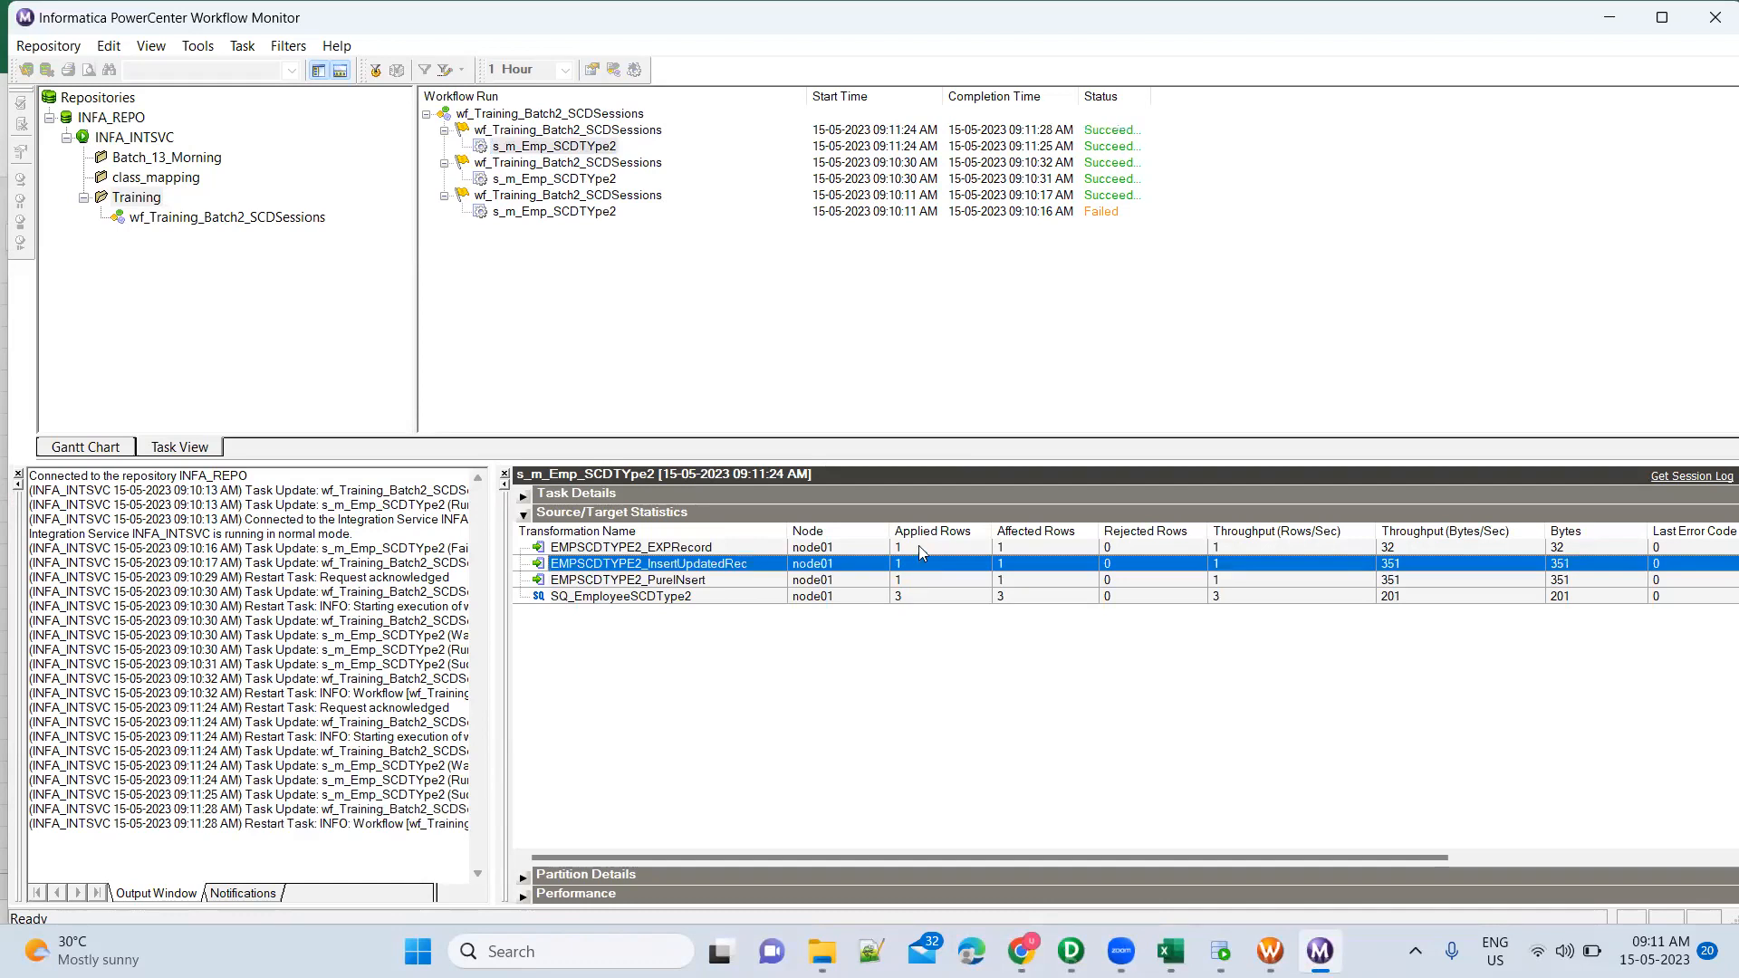
{"action": "left_click", "coordinate": [918, 545]}
{"action": "left_click", "coordinate": [920, 580]}
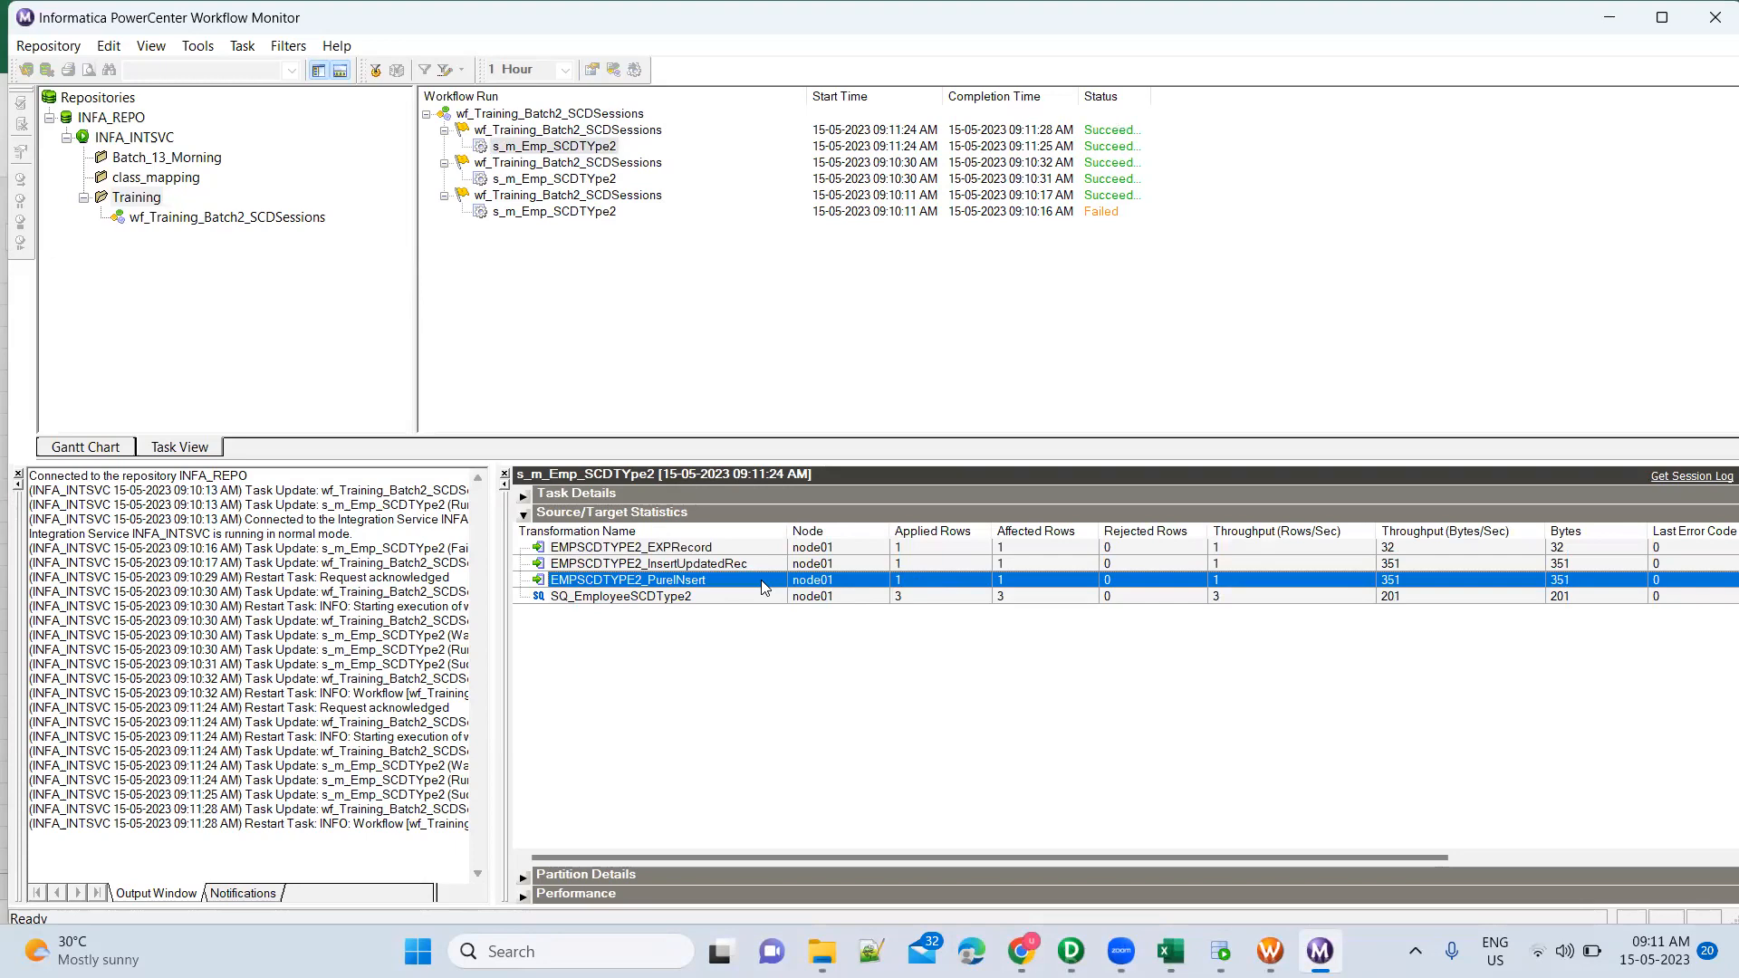
Reopen EmployeeSCDType2.csv from the Training folder and check the added EmpID 3 record in row 4
{"action": "key", "text": "alt+Tab"}
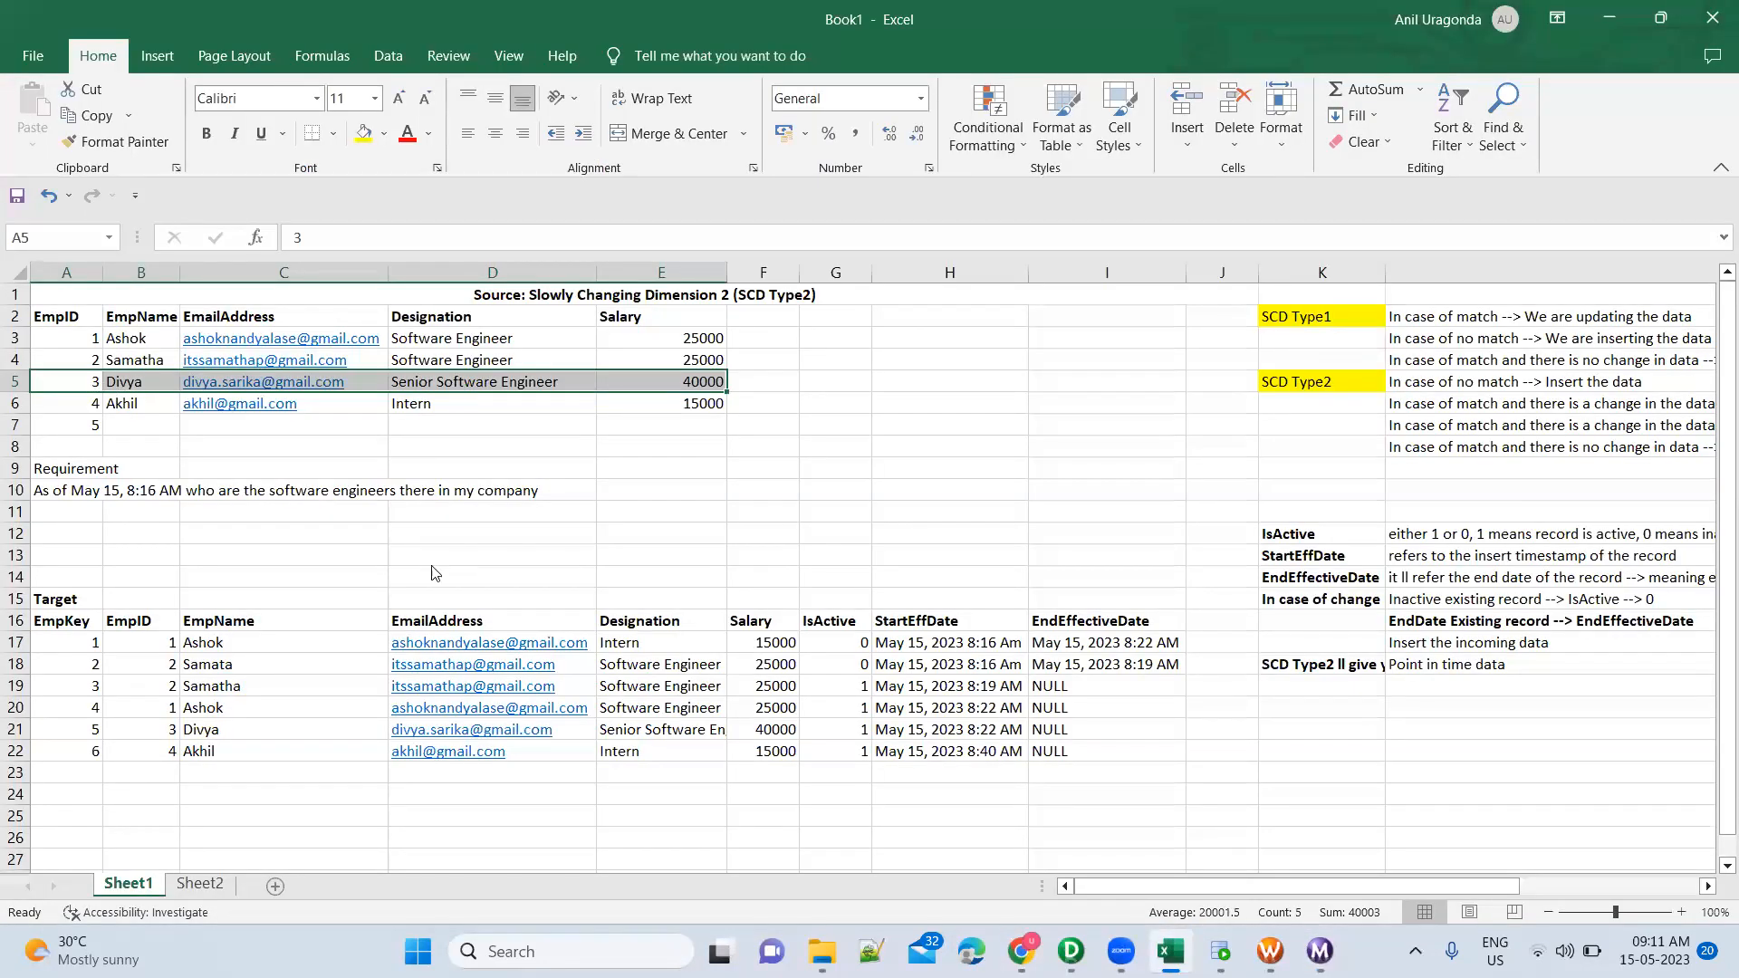
{"action": "key", "text": "alt+Tab"}
{"action": "left_click", "coordinate": [823, 951]}
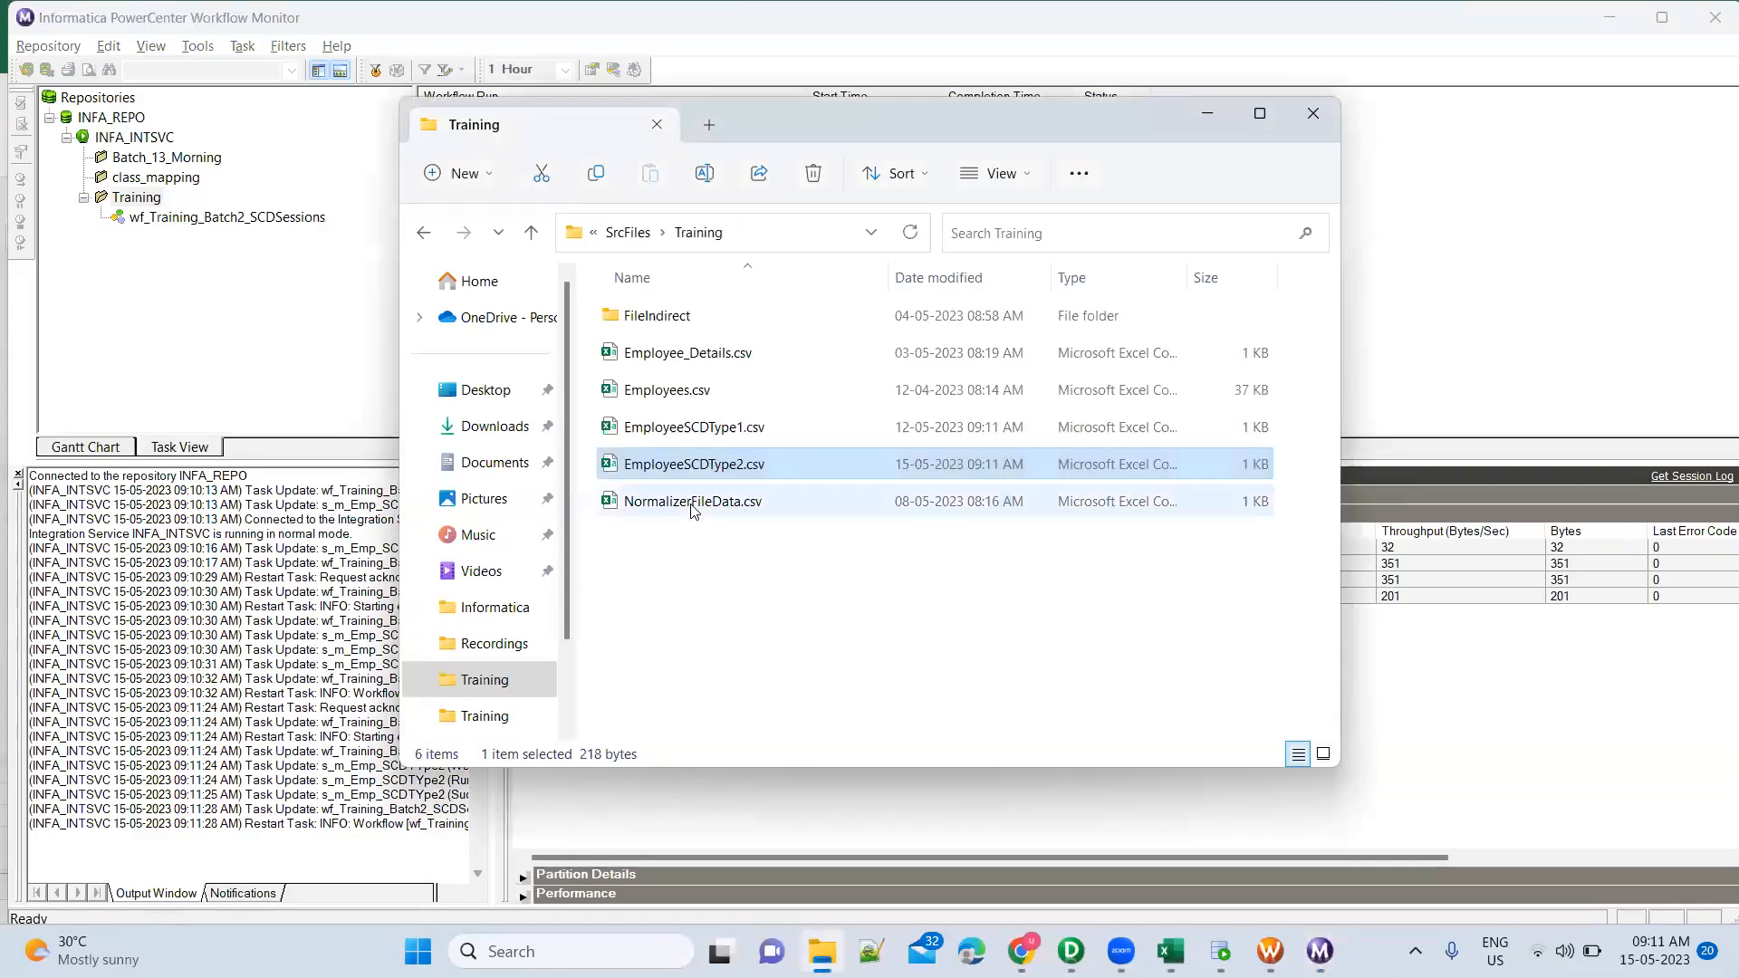
{"action": "key", "text": "alt+Tab"}
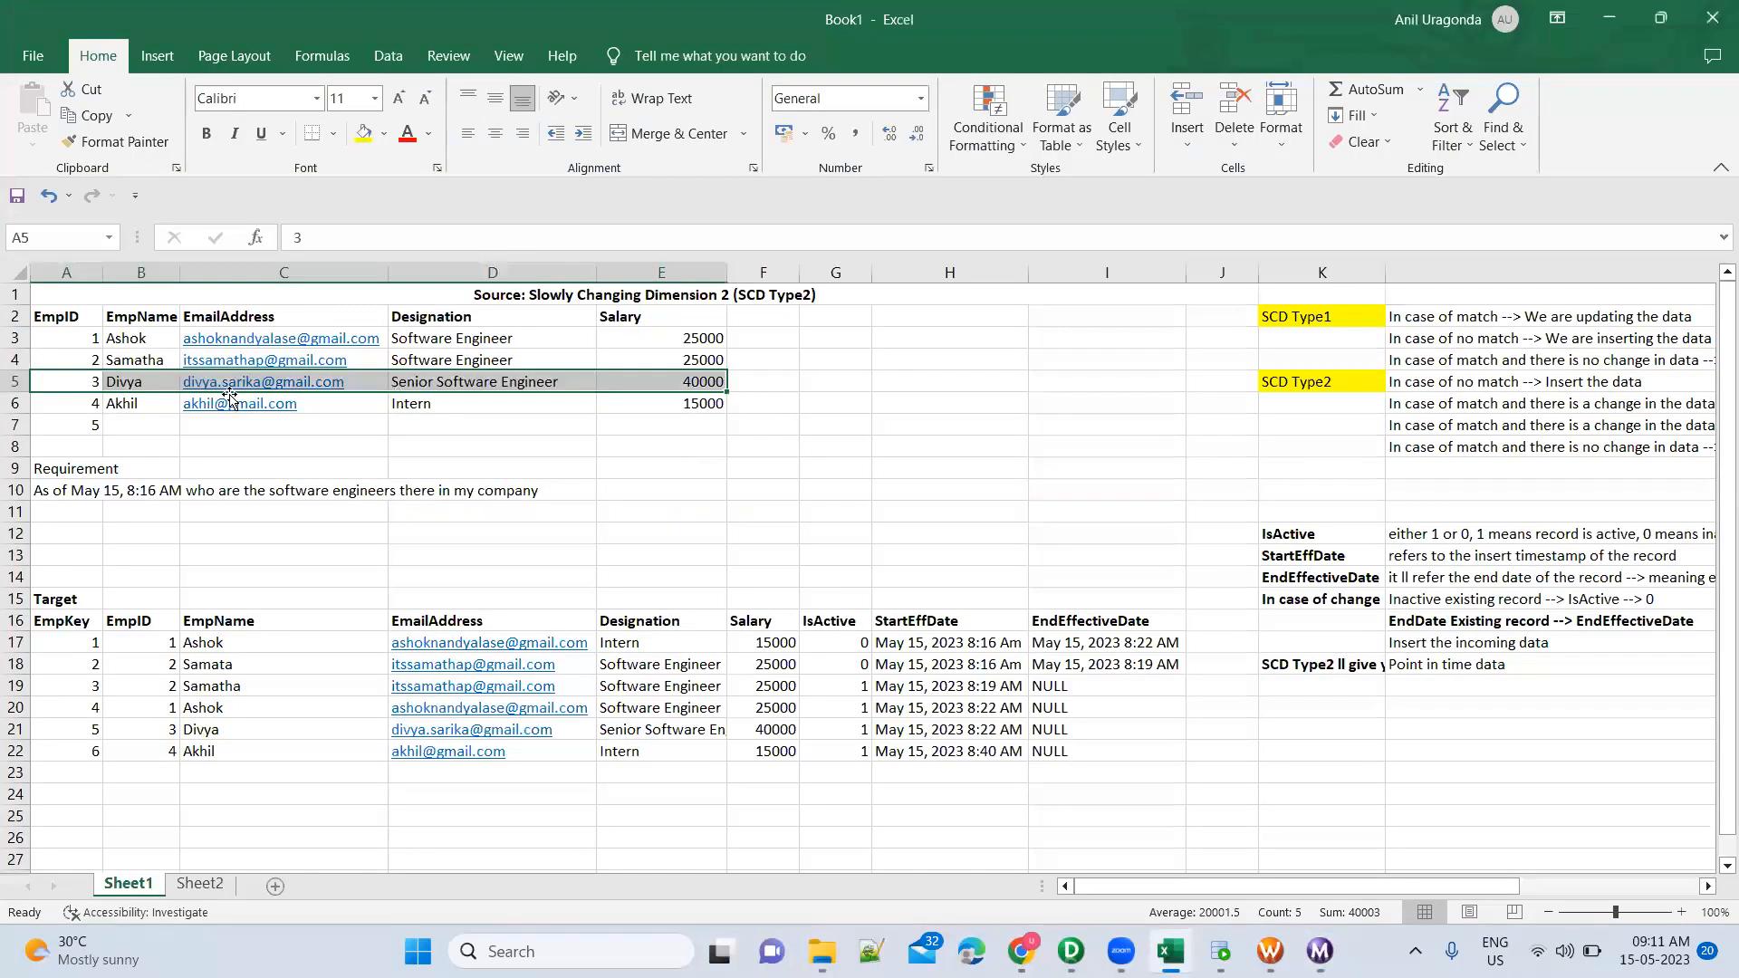
{"action": "left_click", "coordinate": [240, 456]}
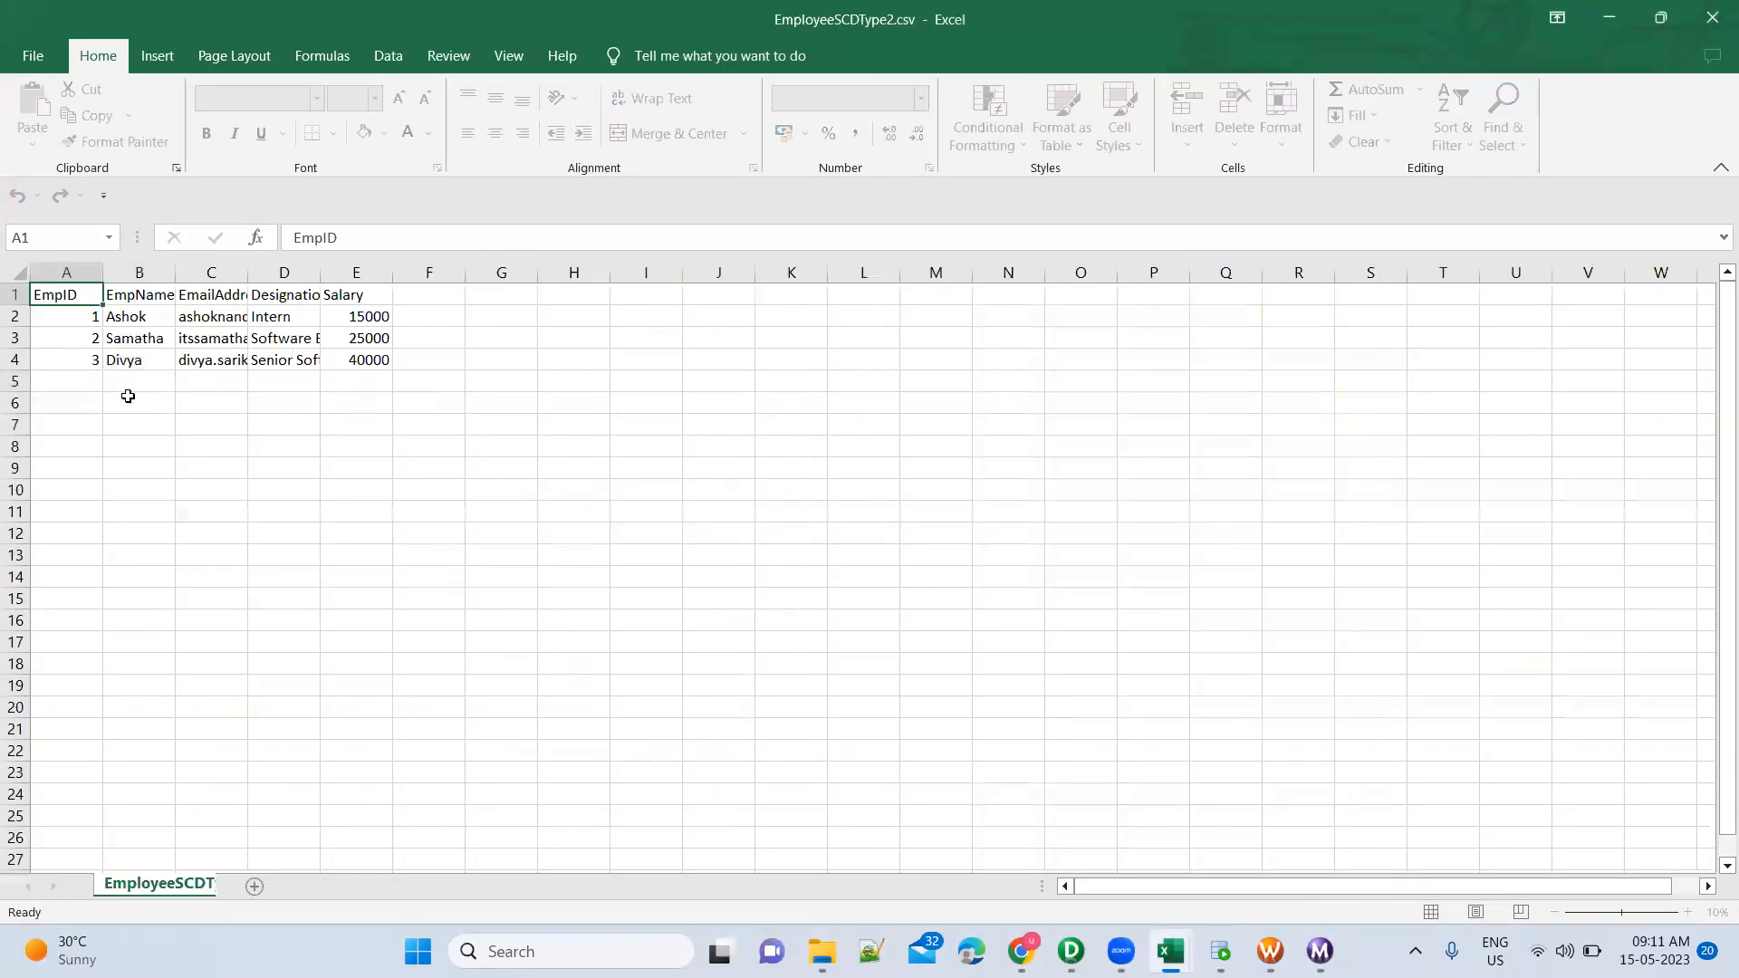
{"action": "left_click", "coordinate": [23, 358]}
{"action": "key", "text": "alt+Tab"}
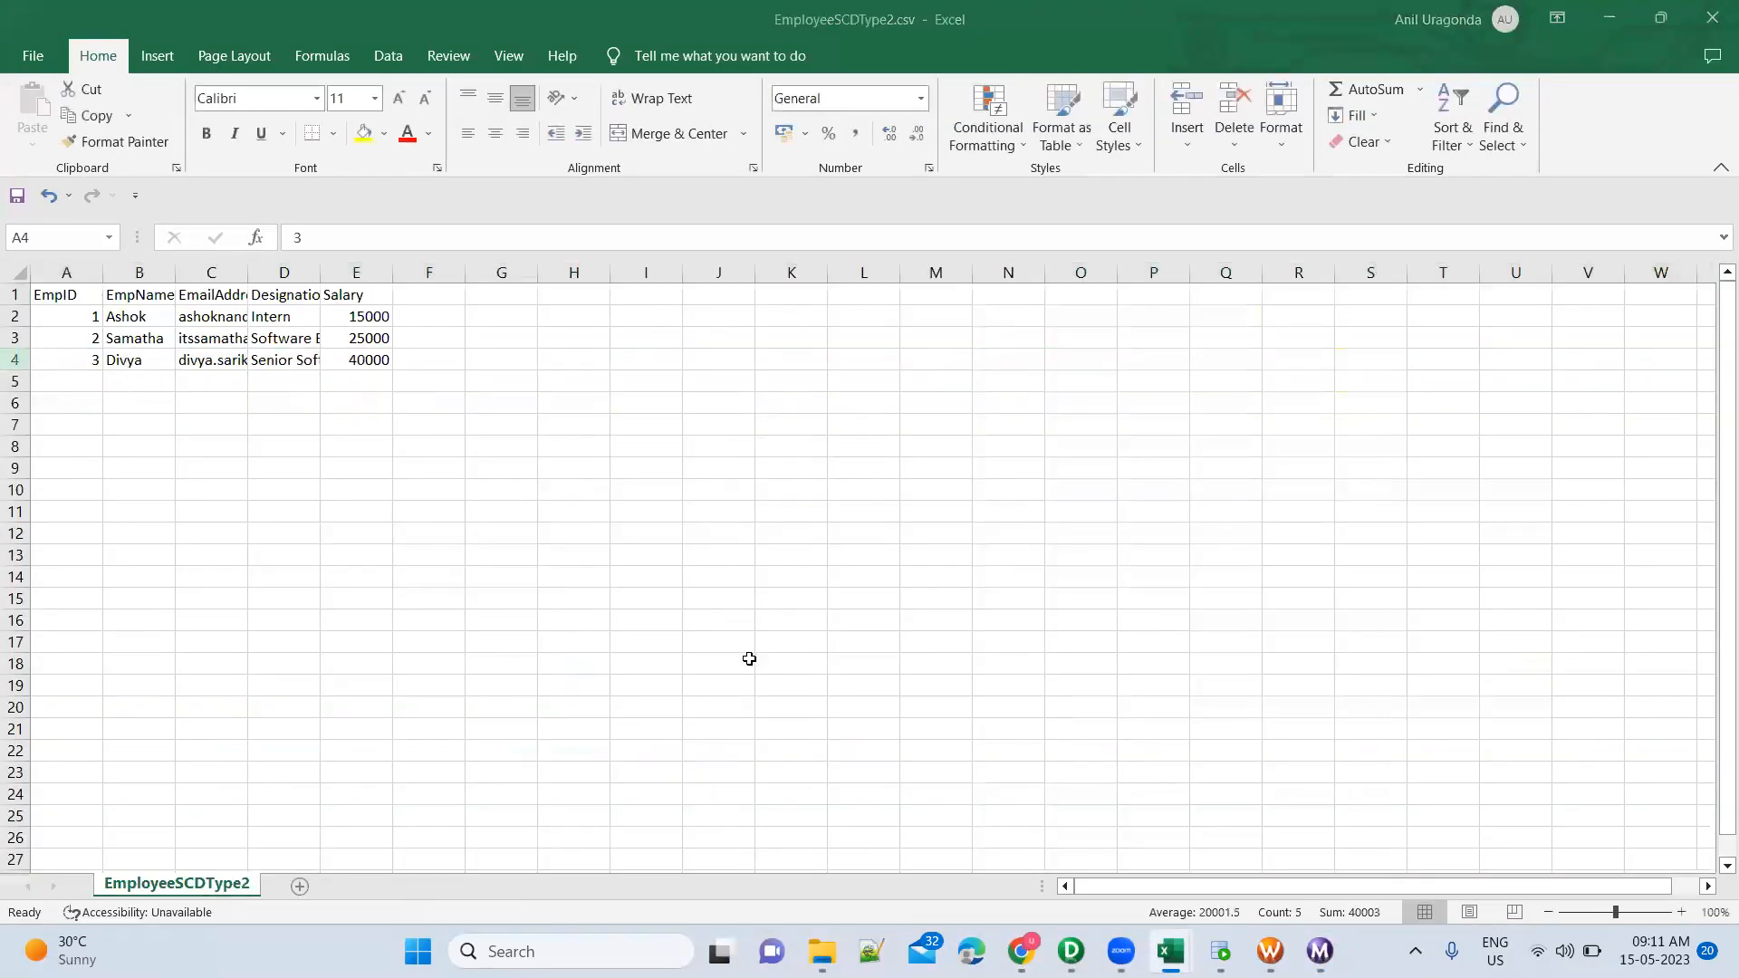
{"action": "key", "text": "alt+Tab"}
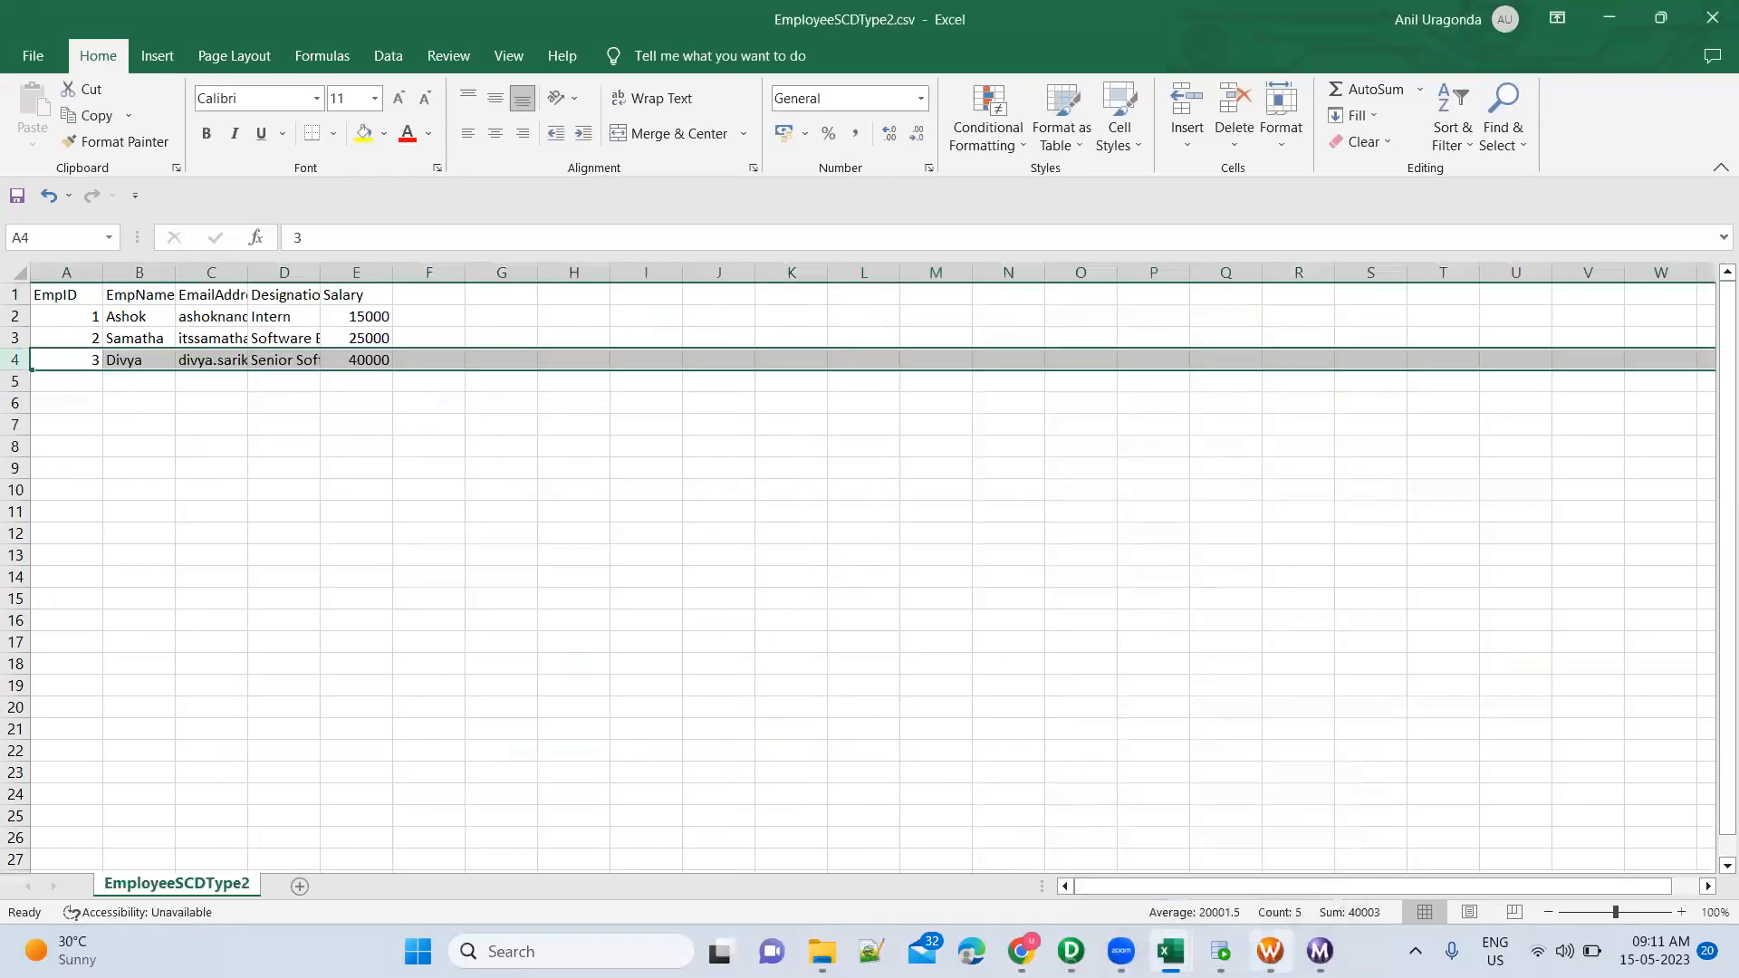
Compare the new and changed CSV records with the PureINsert, EXPRecord and InsertUpdatedRec statistics in Workflow Monitor
{"action": "left_click", "coordinate": [1319, 951]}
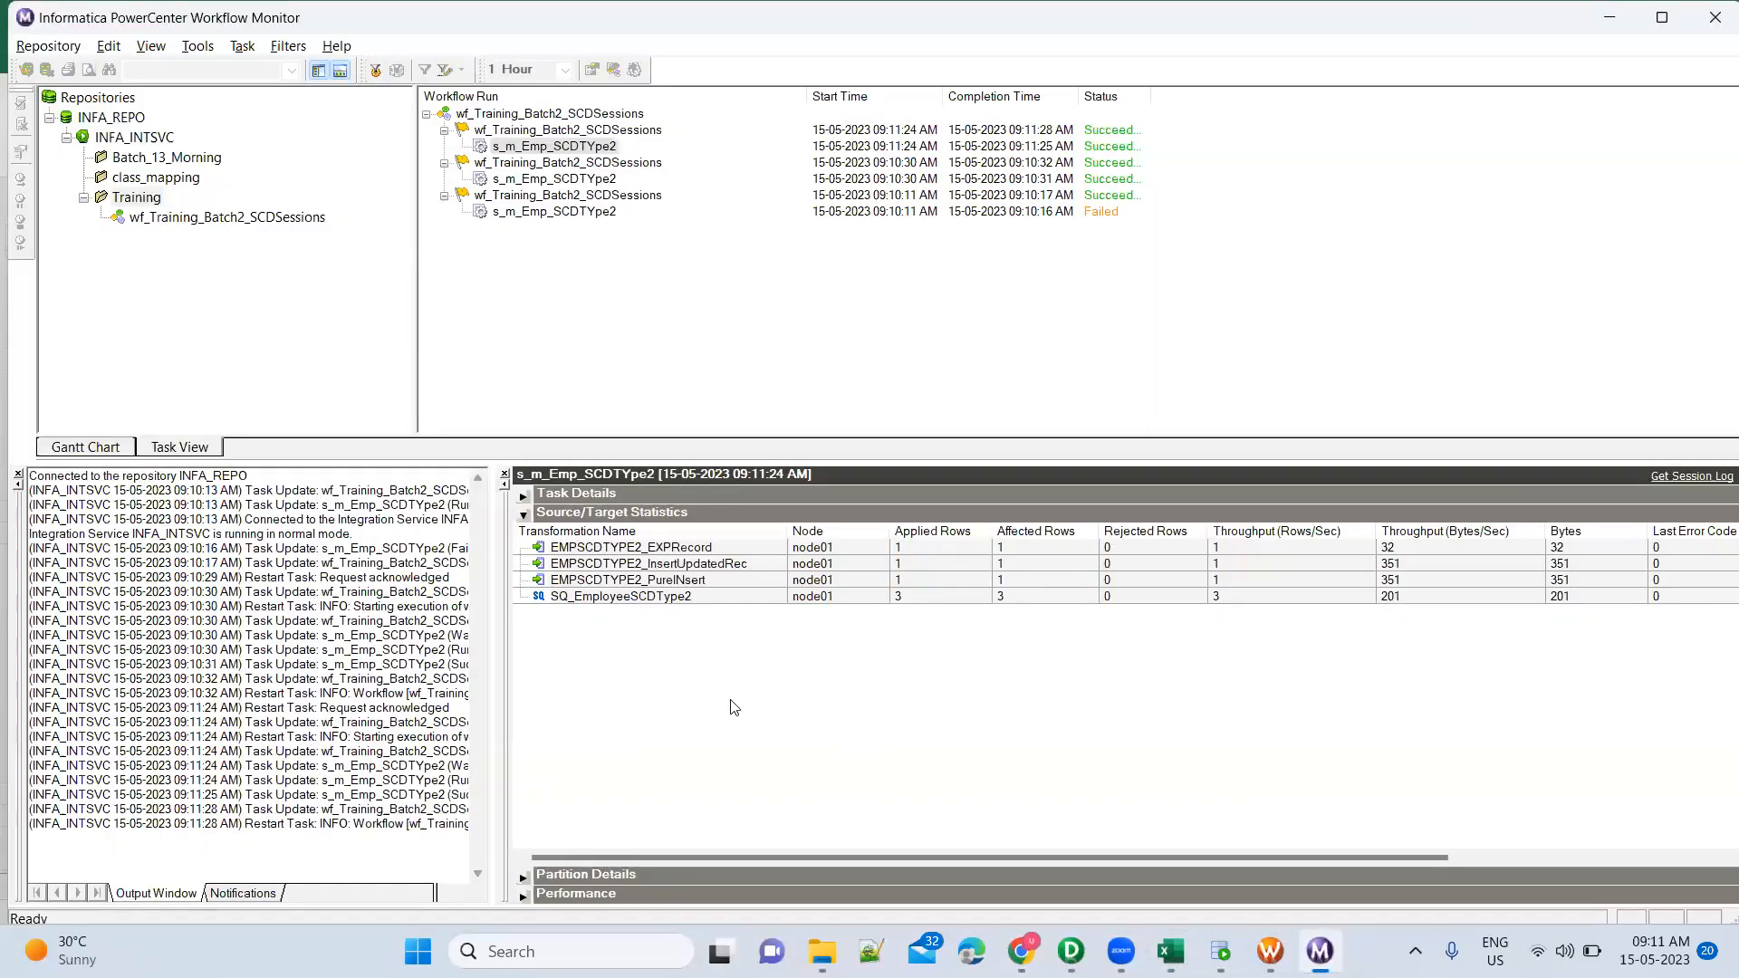
{"action": "left_click", "coordinate": [647, 584]}
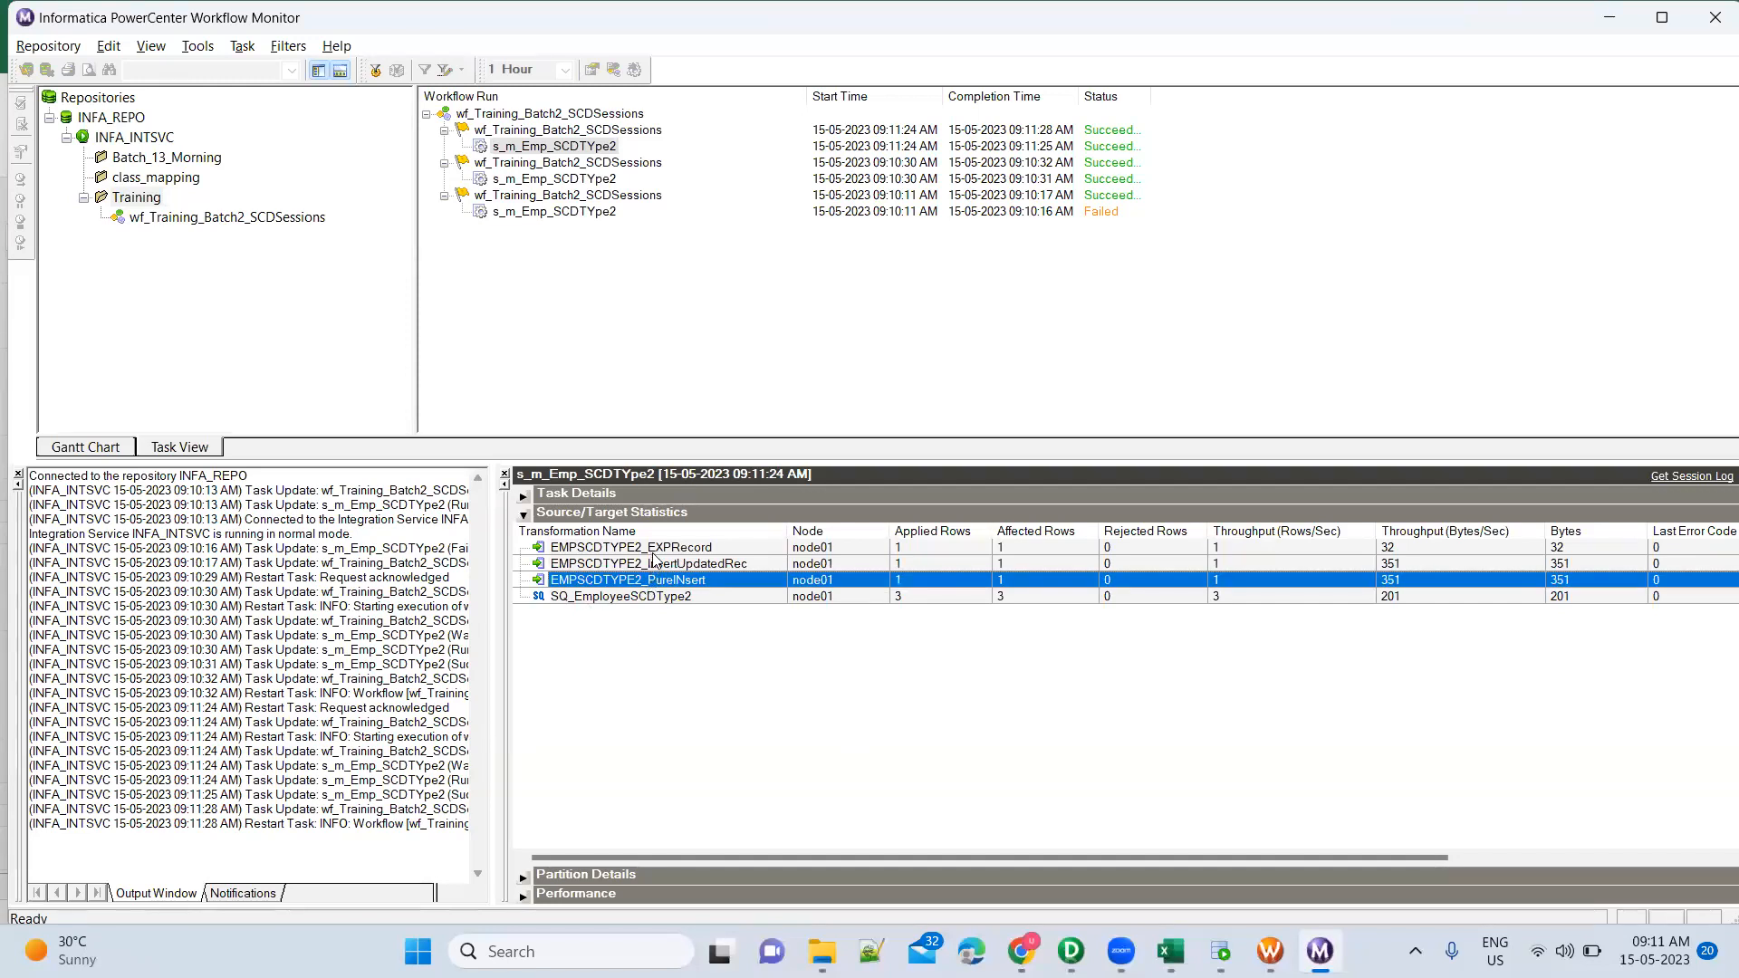
{"action": "key", "text": "alt+Tab"}
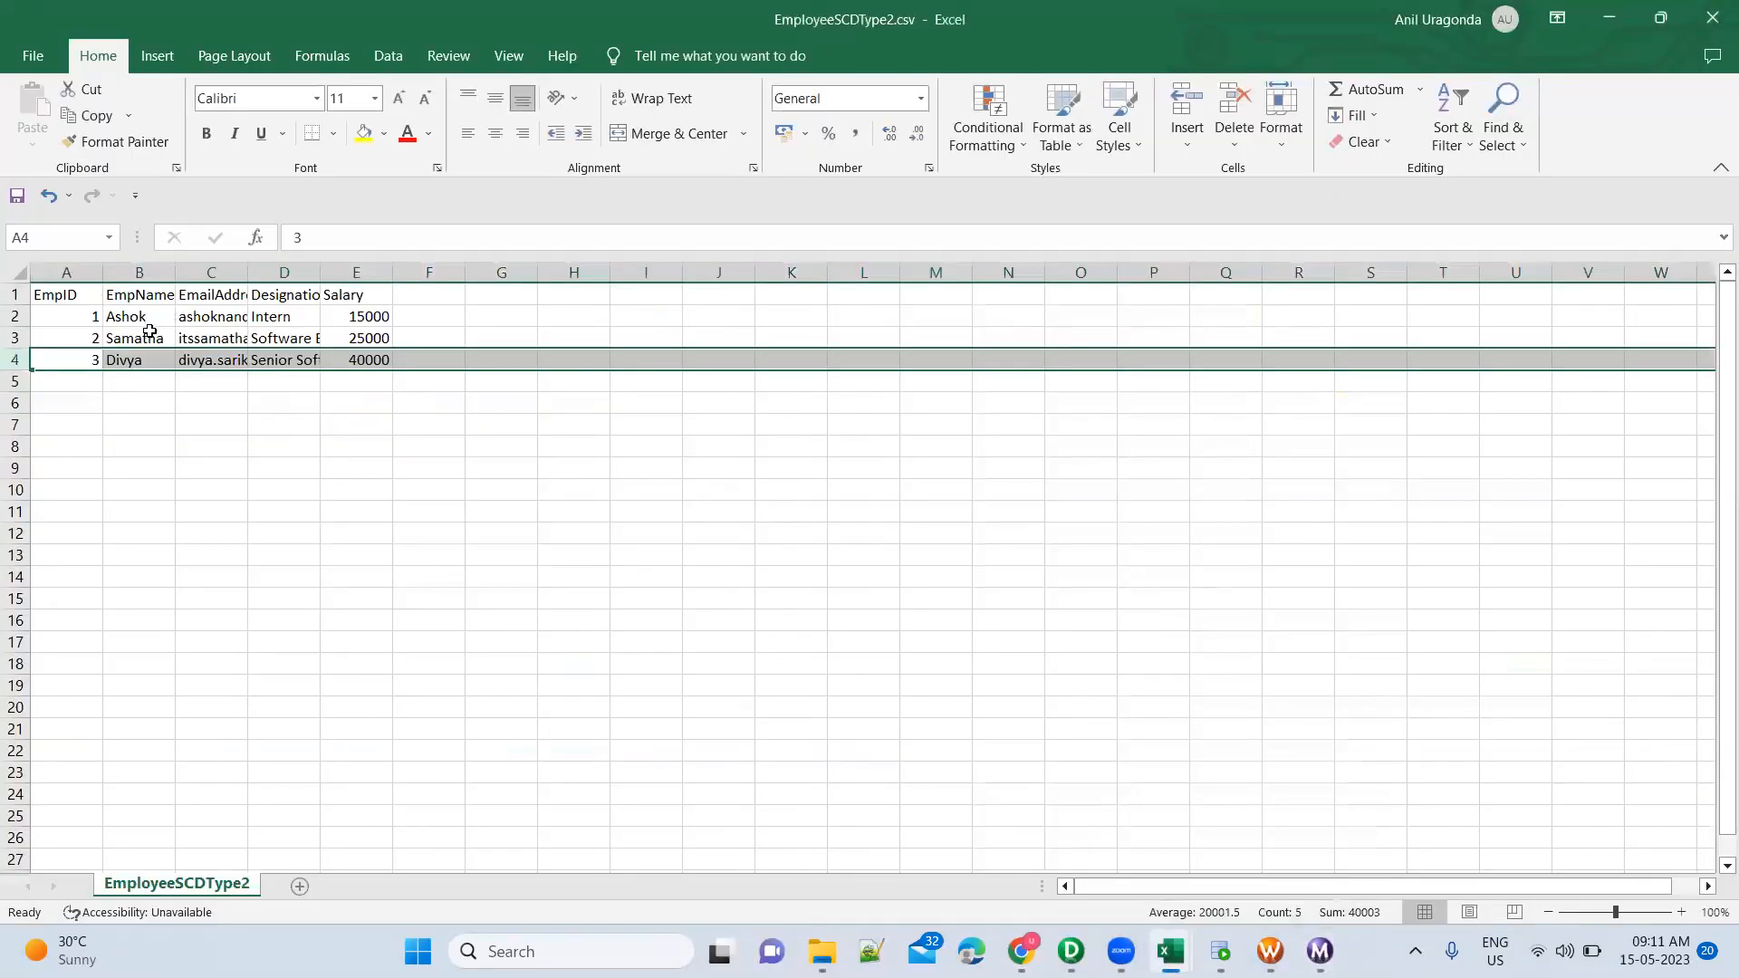
{"action": "left_click", "coordinate": [149, 331]}
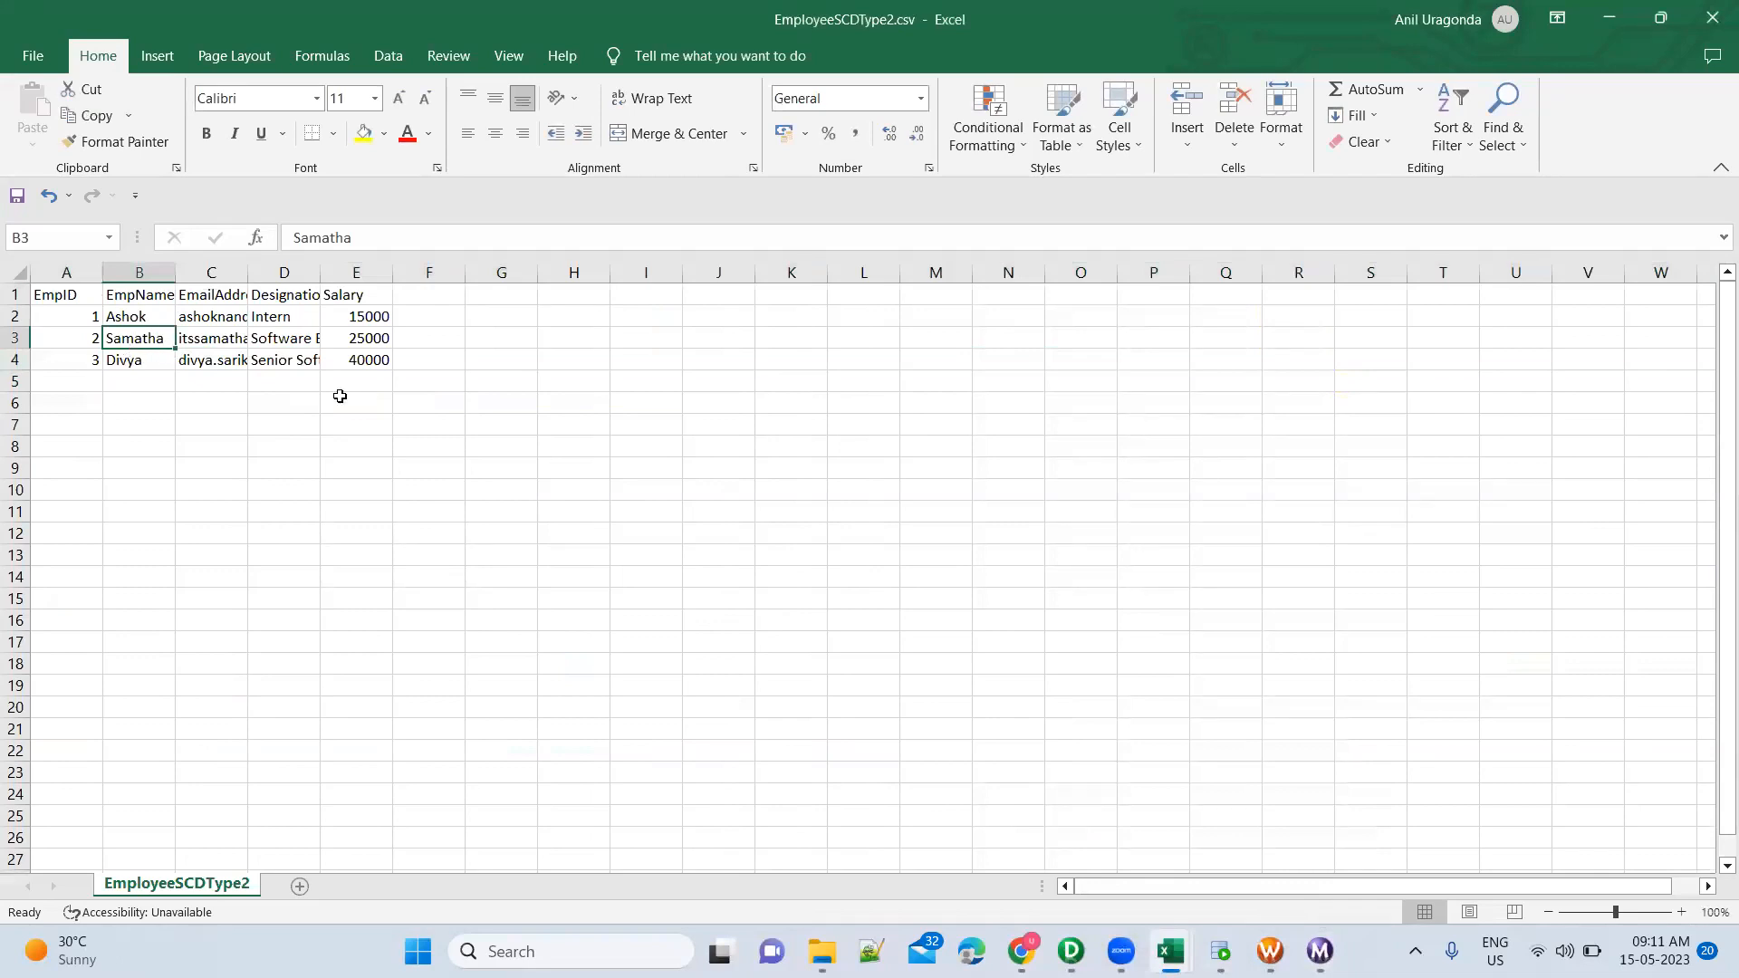
{"action": "key", "text": "alt+Tab"}
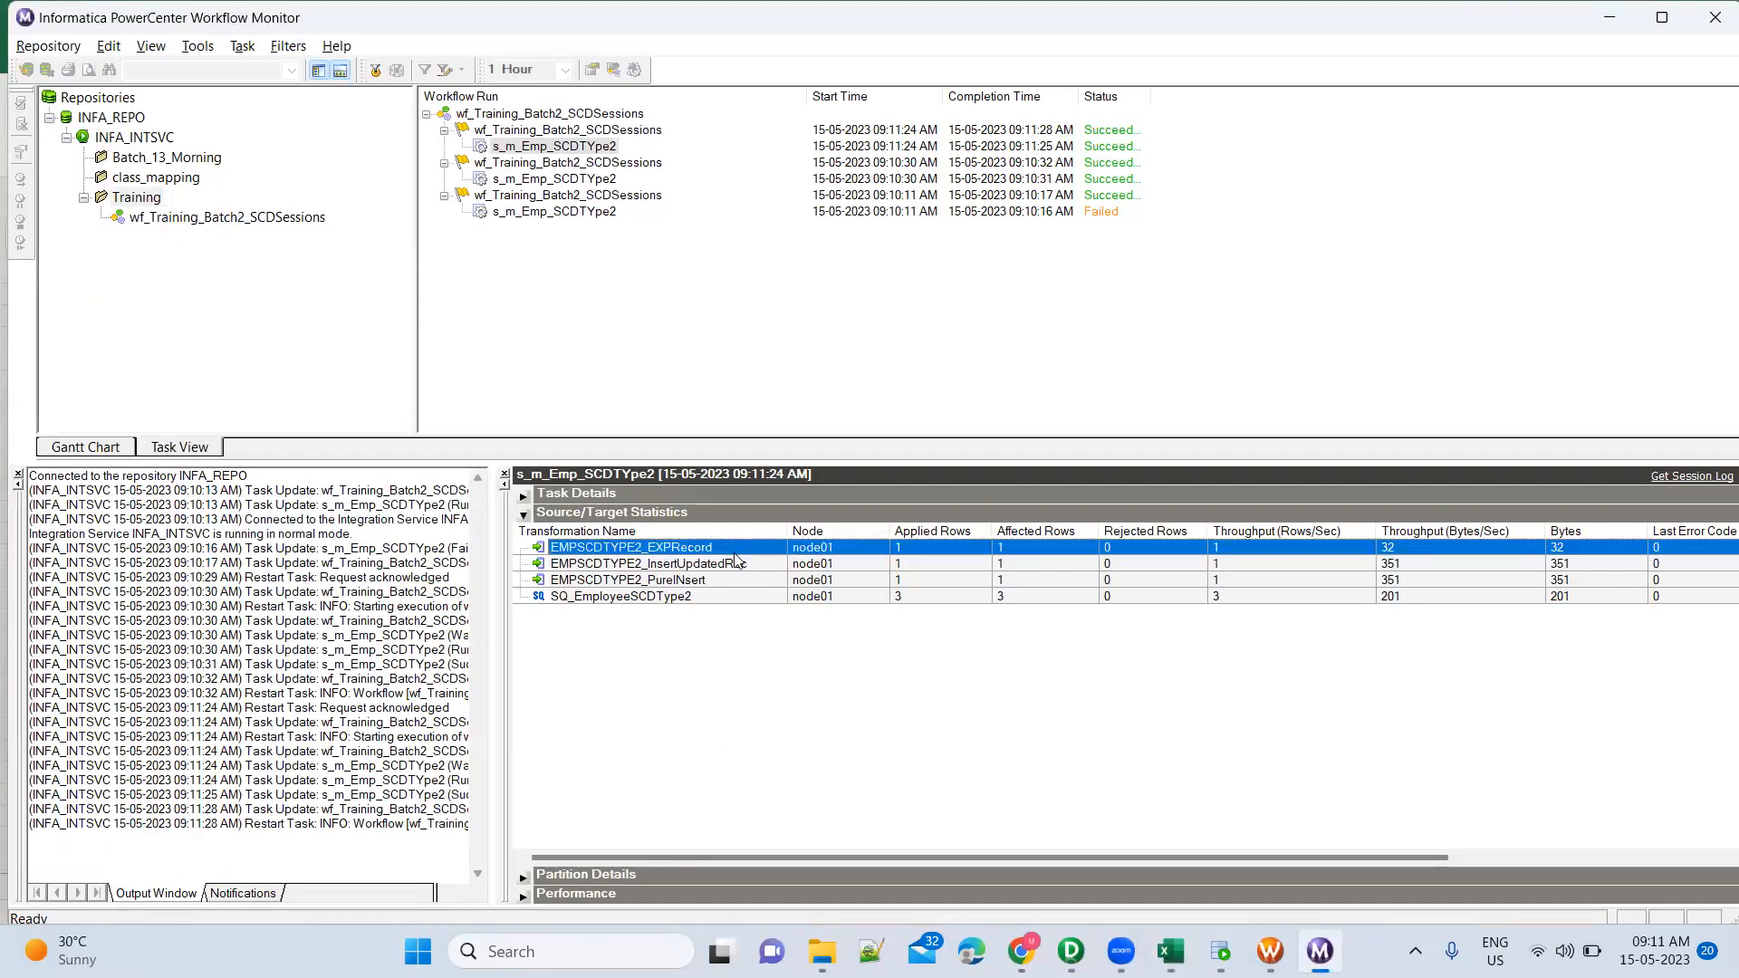
{"action": "left_click", "coordinate": [763, 565]}
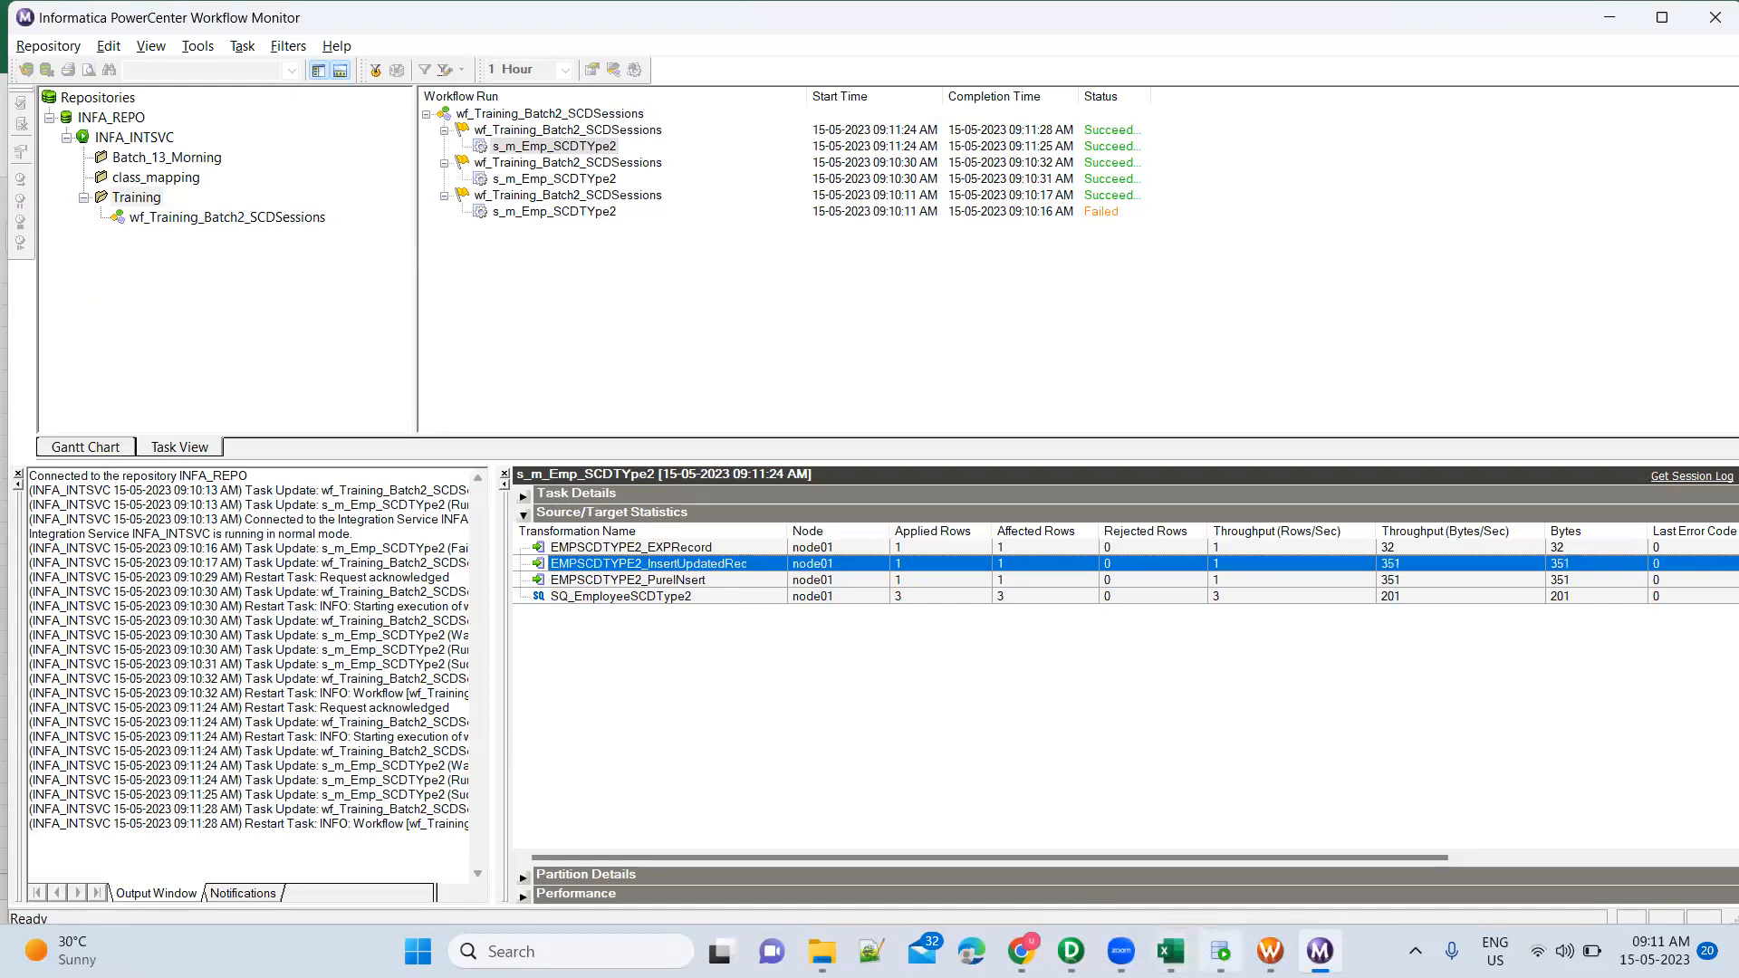
In SQL Developer, rerun SELECT * FROM EmpSCDTYpe2 to fetch the loaded target records
{"action": "left_click", "coordinate": [1220, 951]}
{"action": "triple_click", "coordinate": [523, 395]}
{"action": "left_click", "coordinate": [523, 394]}
{"action": "key", "text": "ctrl+Return"}
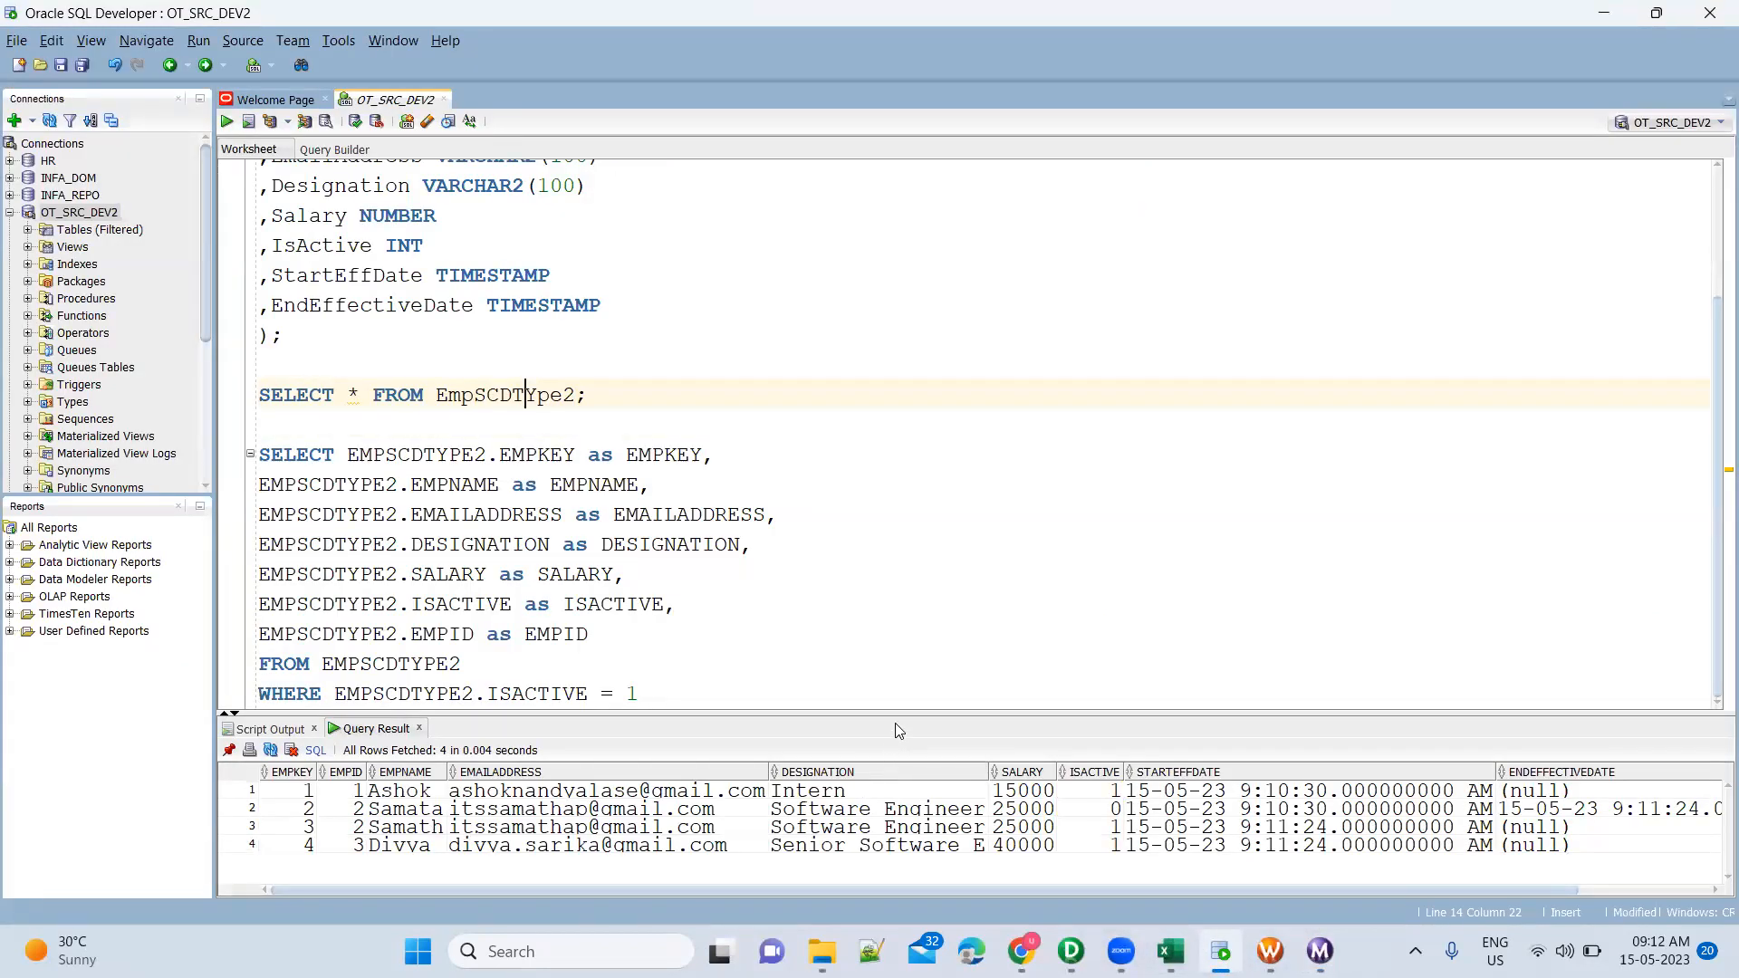
Enlarge the query results, widen the EMPNAME column and compare the old and new names of EmpID 2
{"action": "left_click_drag", "start_coordinate": [897, 713], "coordinate": [913, 478]}
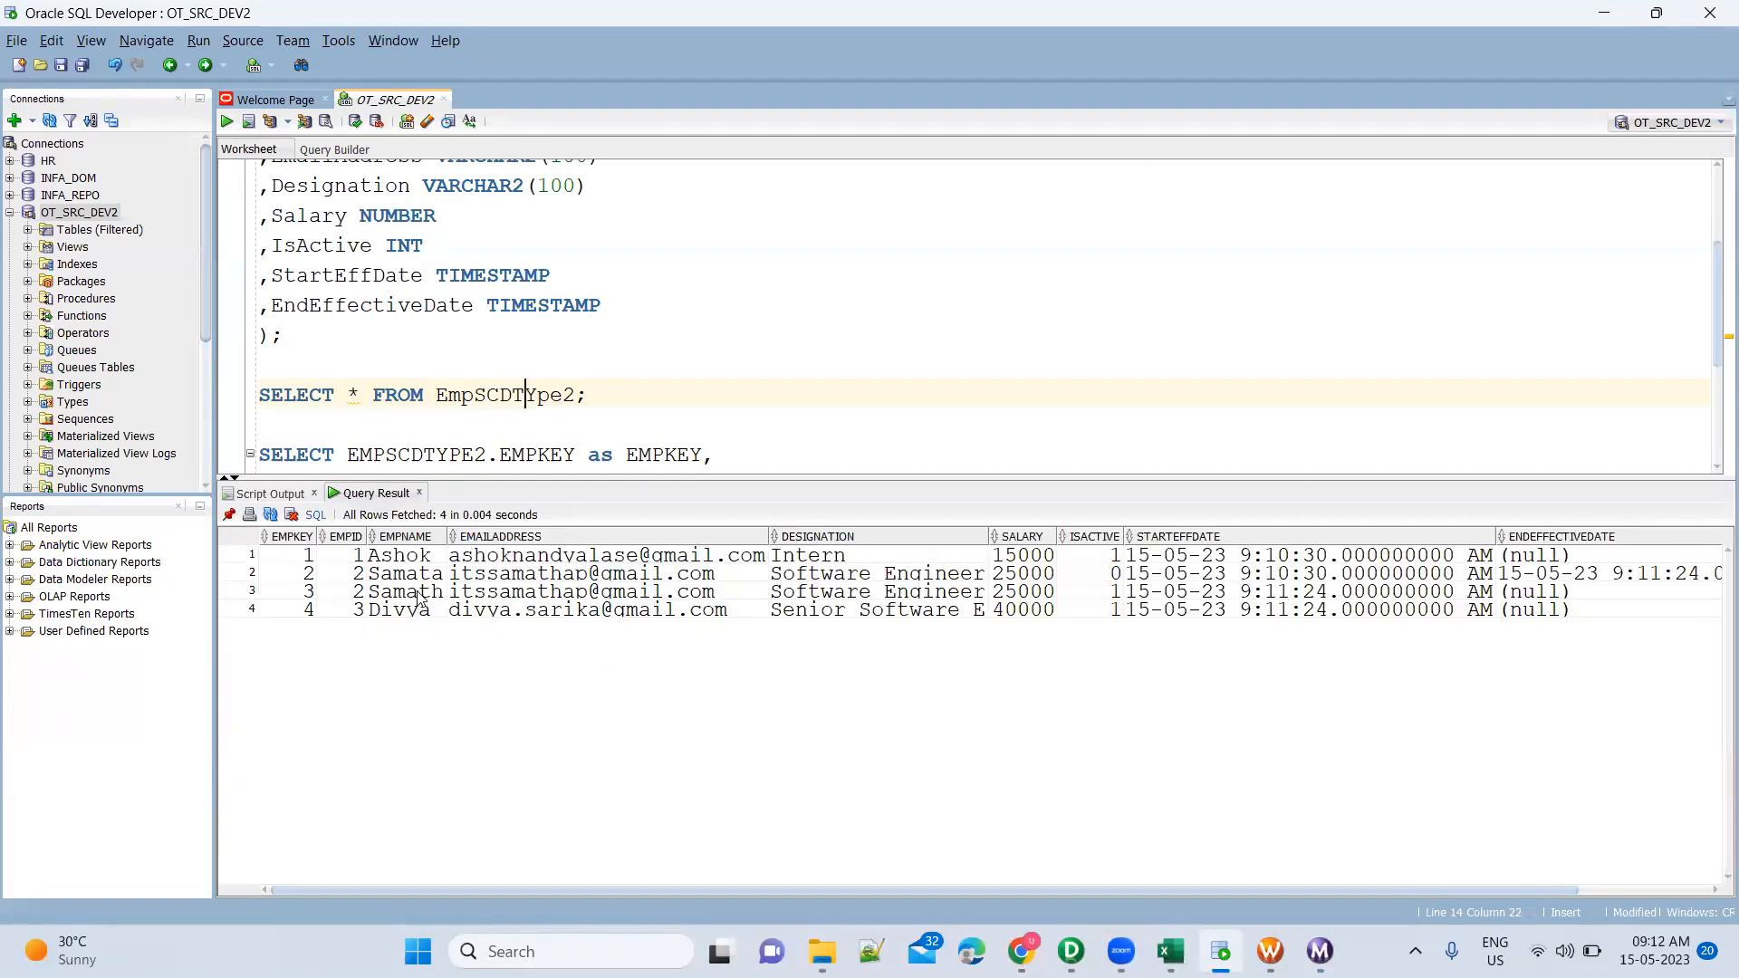
{"action": "left_click", "coordinate": [412, 574]}
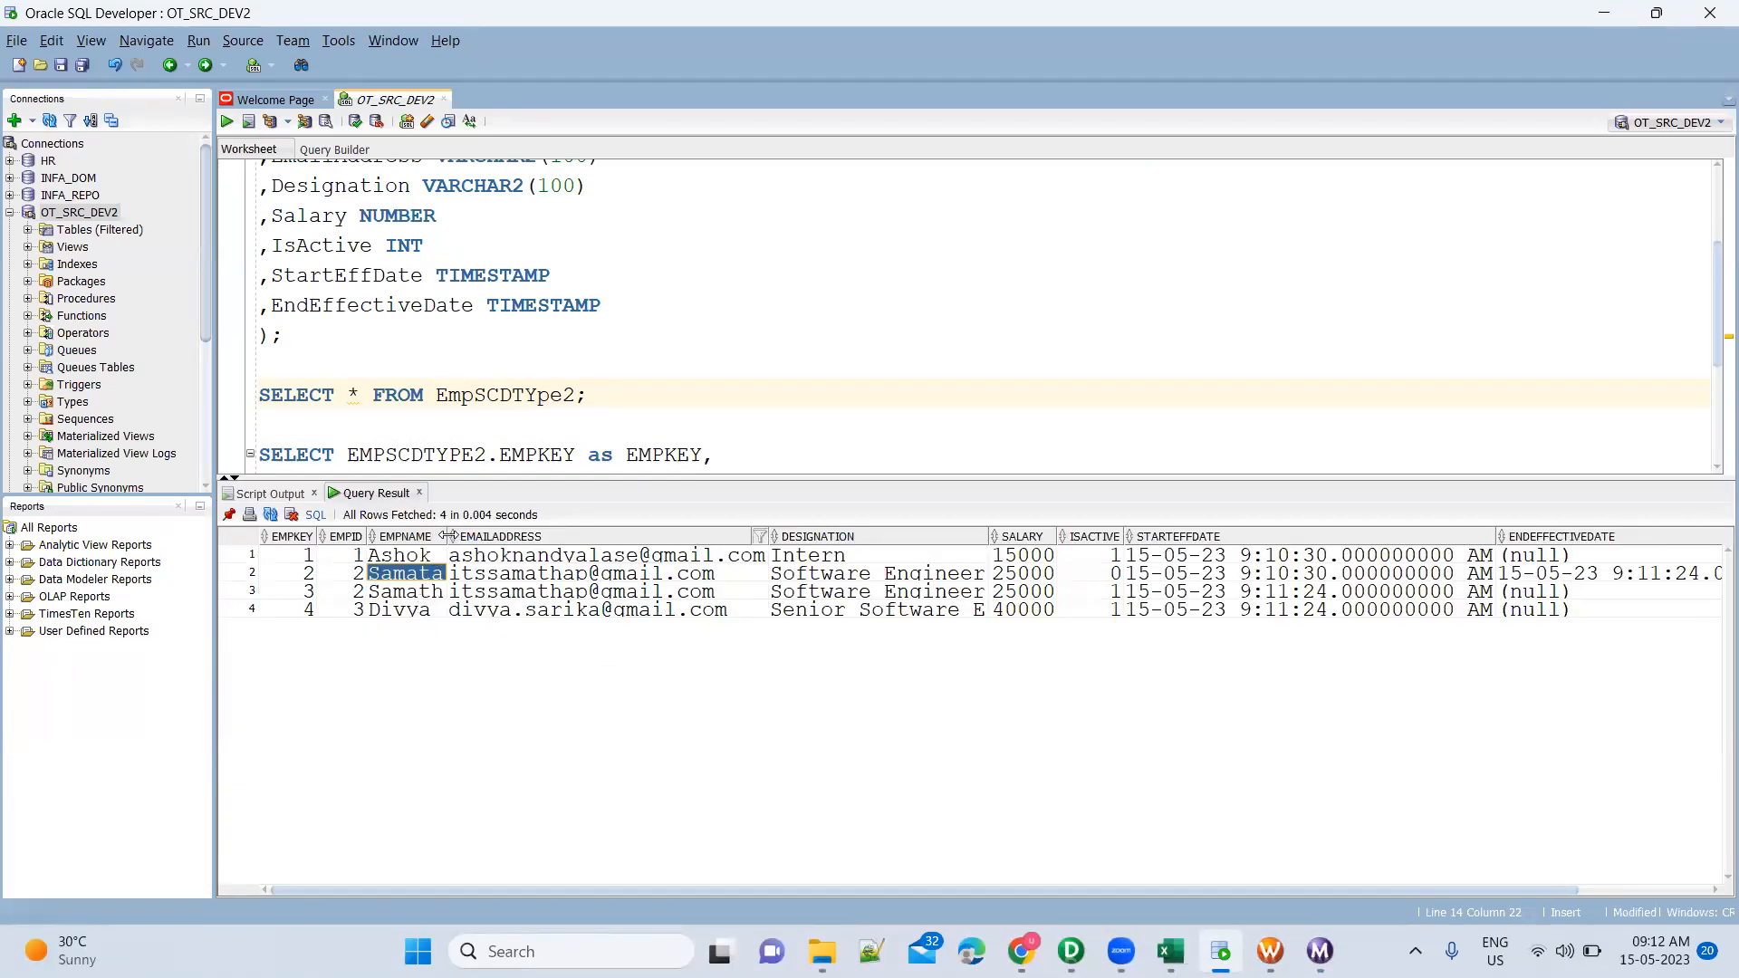
{"action": "left_click", "coordinate": [447, 536]}
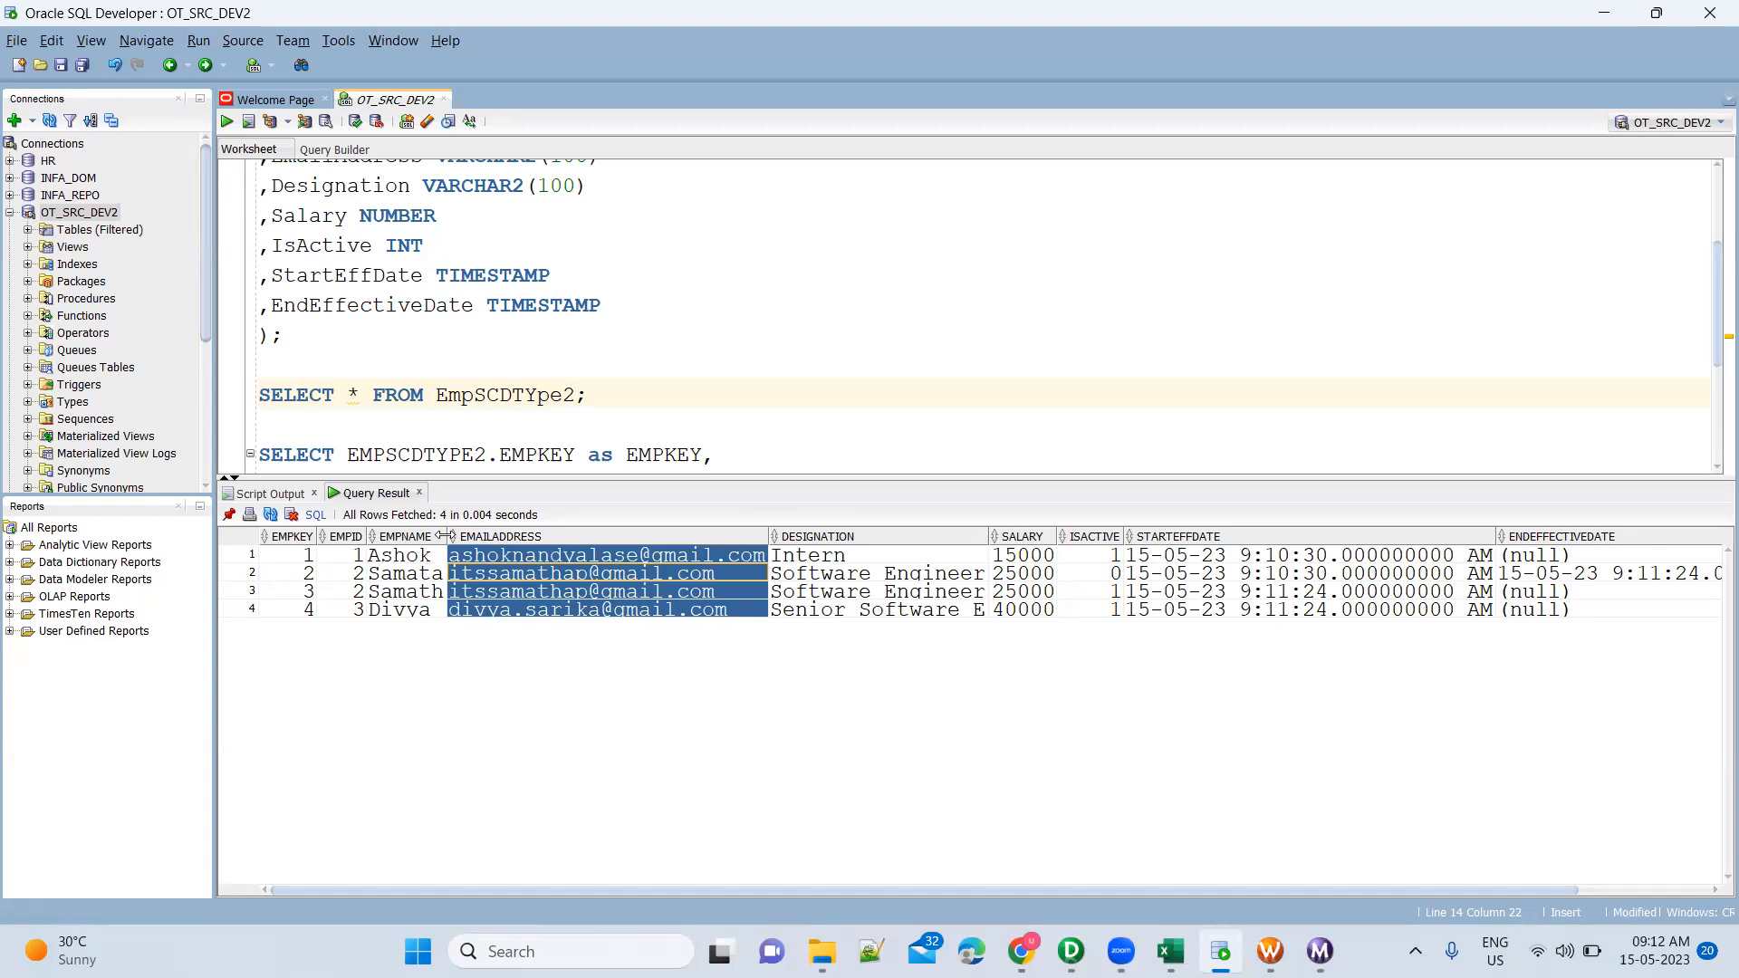
{"action": "left_click_drag", "start_coordinate": [443, 536], "coordinate": [470, 536]}
{"action": "left_click", "coordinate": [459, 595]}
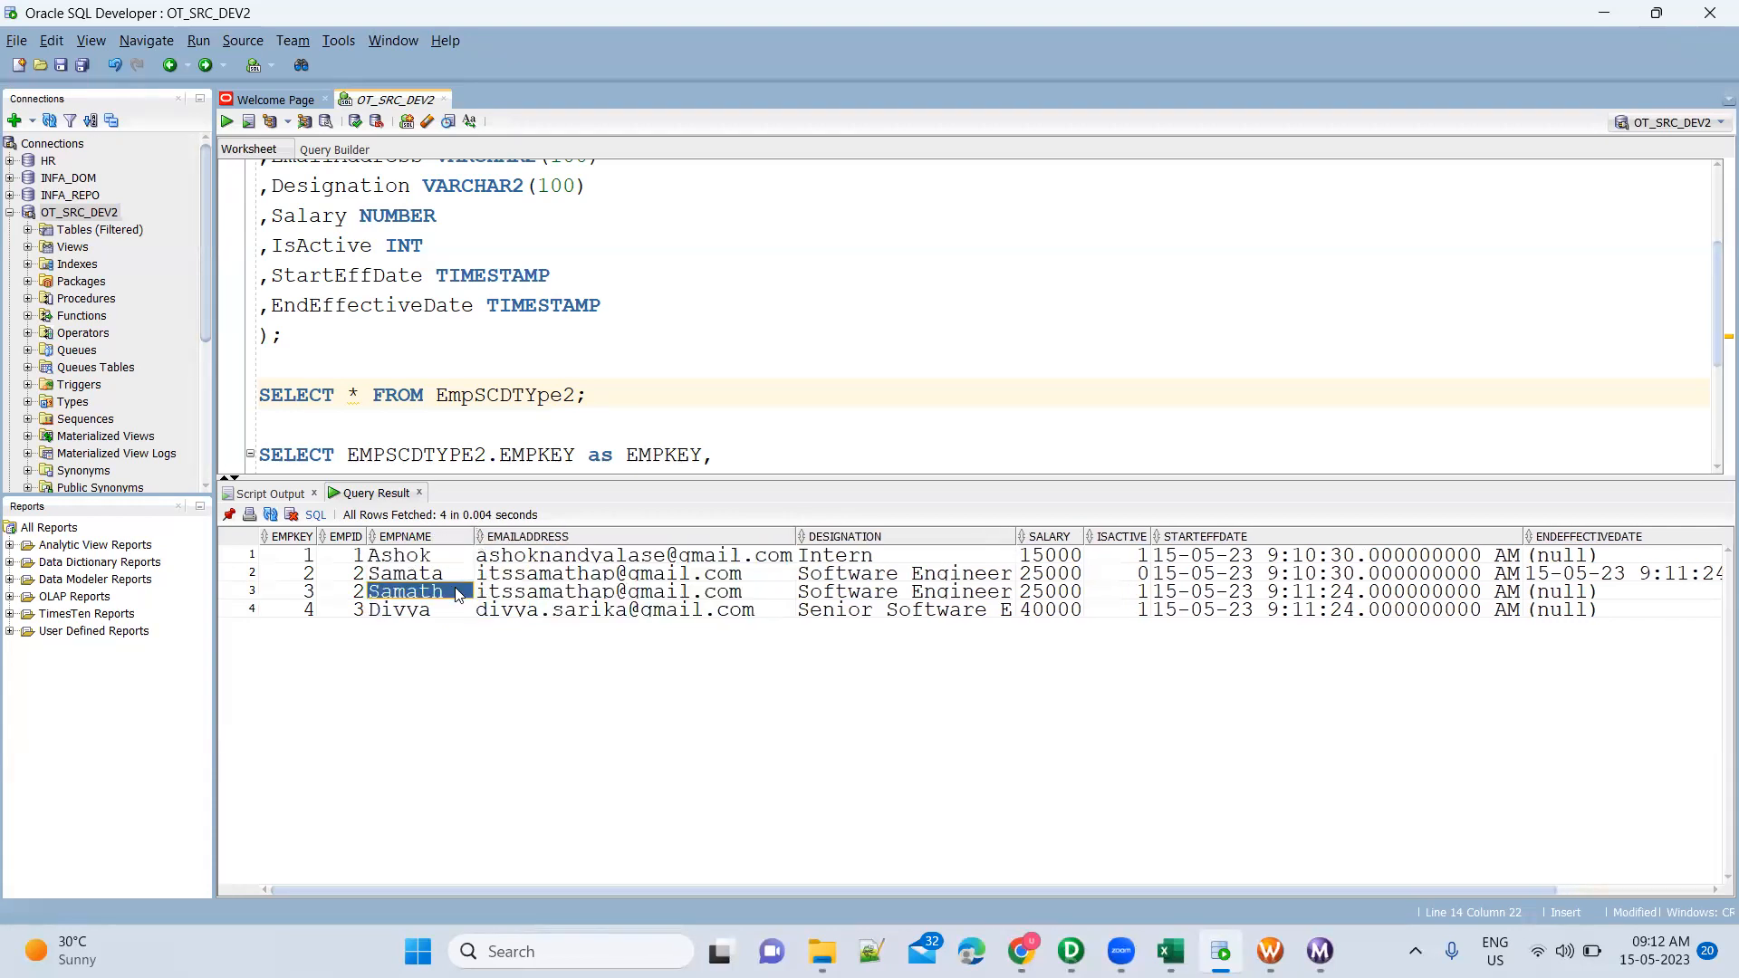
Switch to PowerCenter Designer and set the EmpName port's precision to 100 in the SQ_EmployeeSCDType2 source qualifier
{"action": "left_click", "coordinate": [494, 314]}
{"action": "scroll", "coordinate": [495, 314], "scroll_direction": "up", "scroll_amount": 2}
{"action": "left_click", "coordinate": [1071, 951]}
{"action": "scroll", "coordinate": [833, 426], "scroll_direction": "up", "scroll_amount": 5}
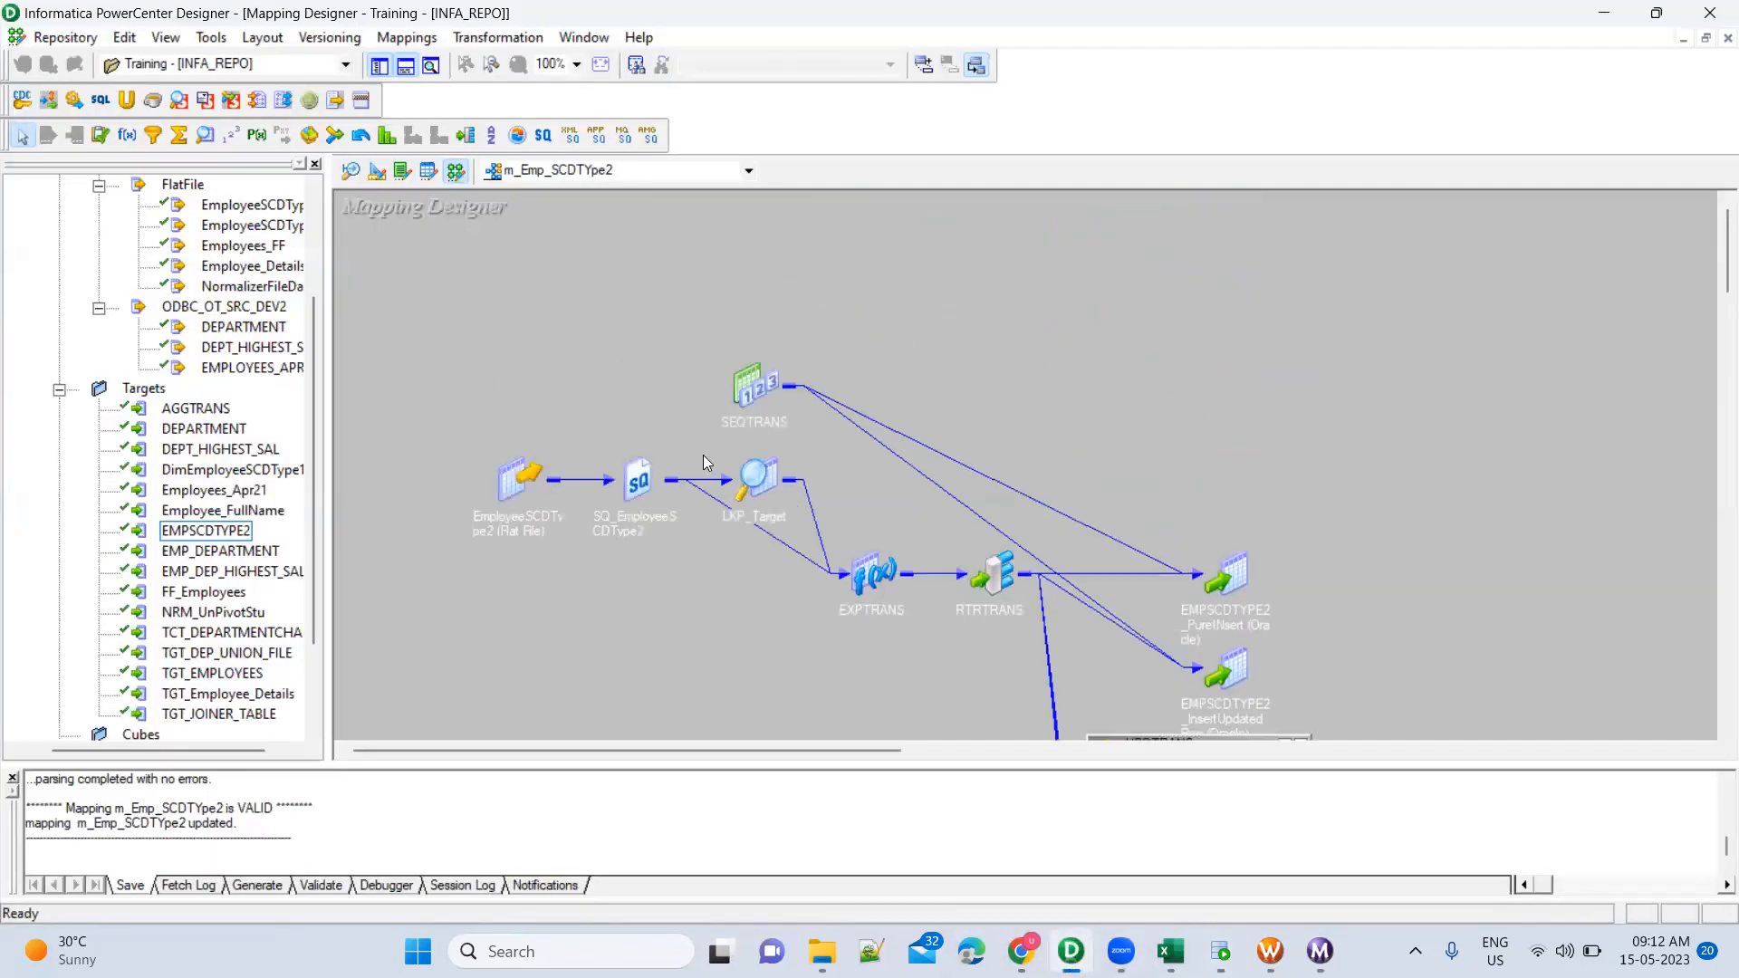
{"action": "double_click", "coordinate": [637, 492]}
{"action": "double_click", "coordinate": [685, 475]}
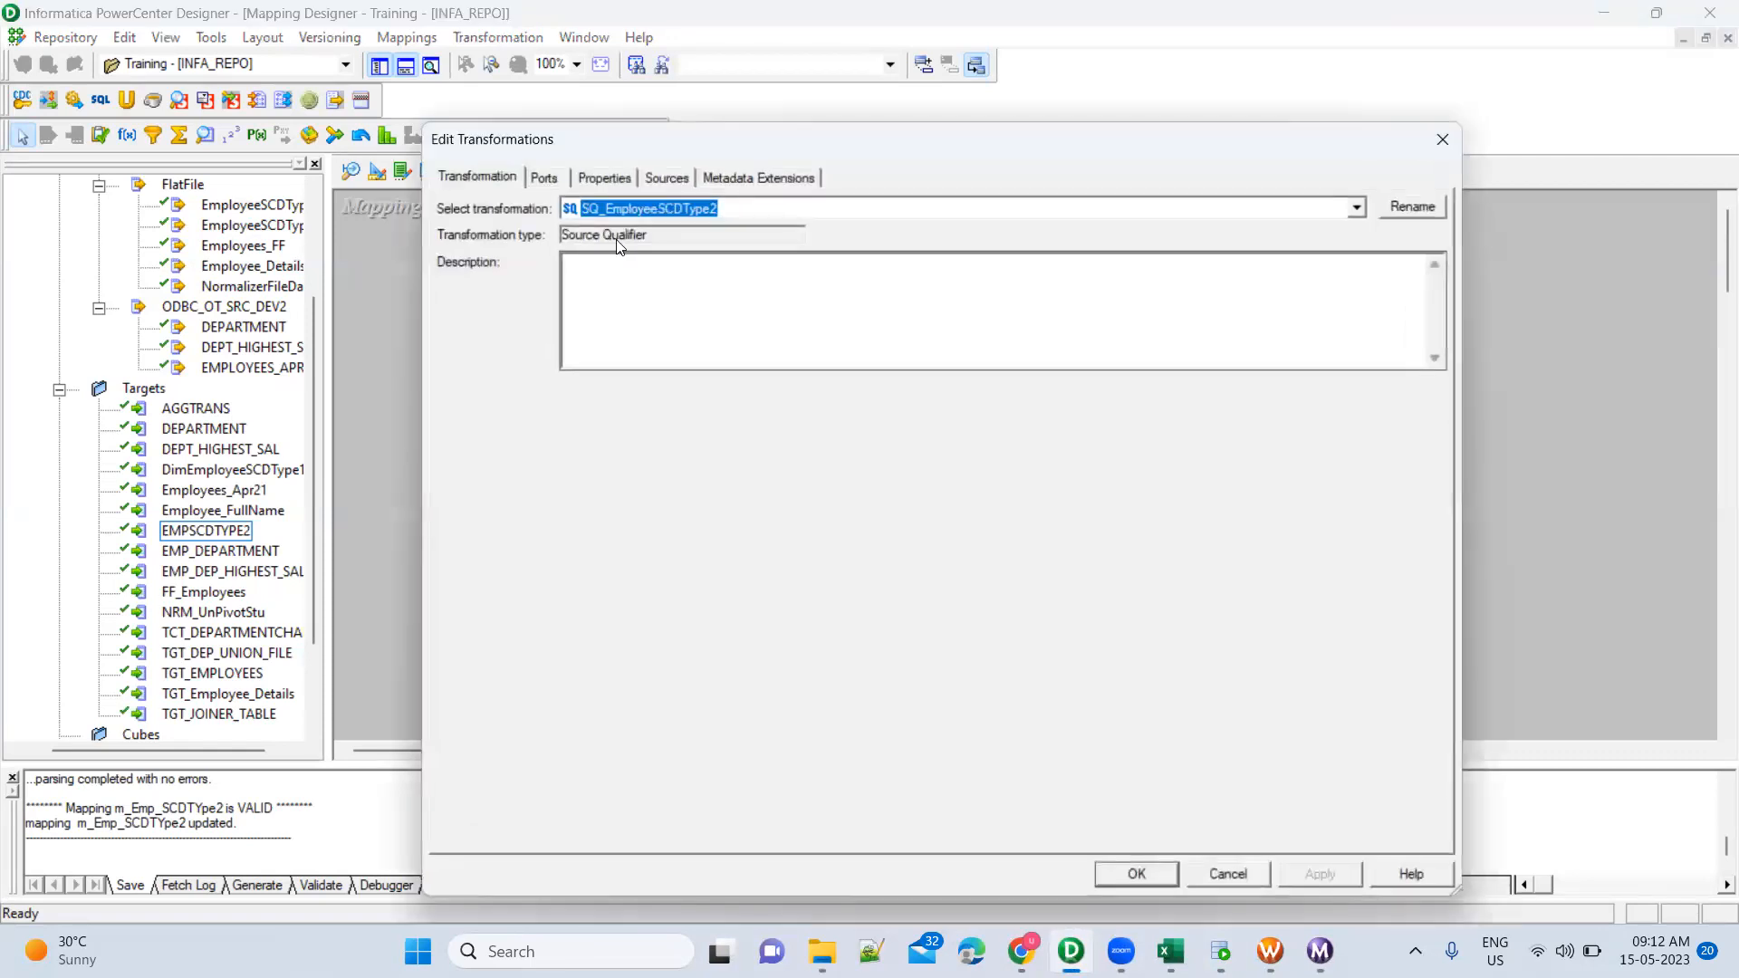
{"action": "left_click", "coordinate": [546, 174]}
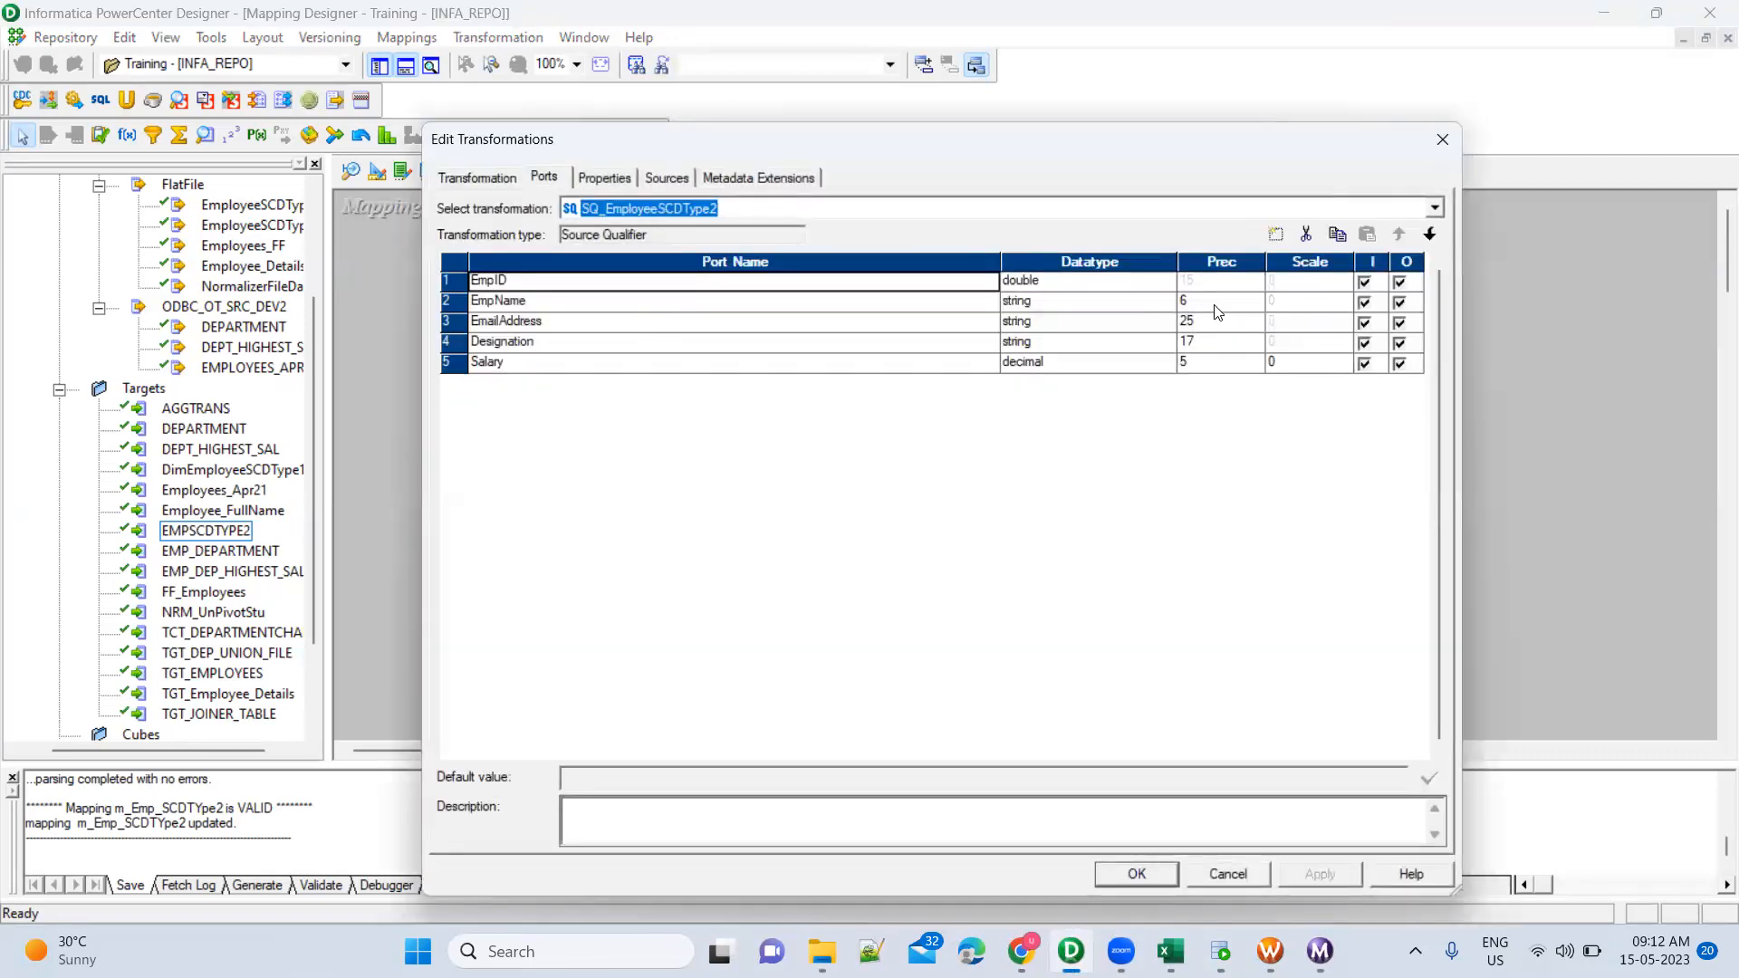
{"action": "left_click", "coordinate": [1216, 305]}
{"action": "left_click", "coordinate": [1255, 306]}
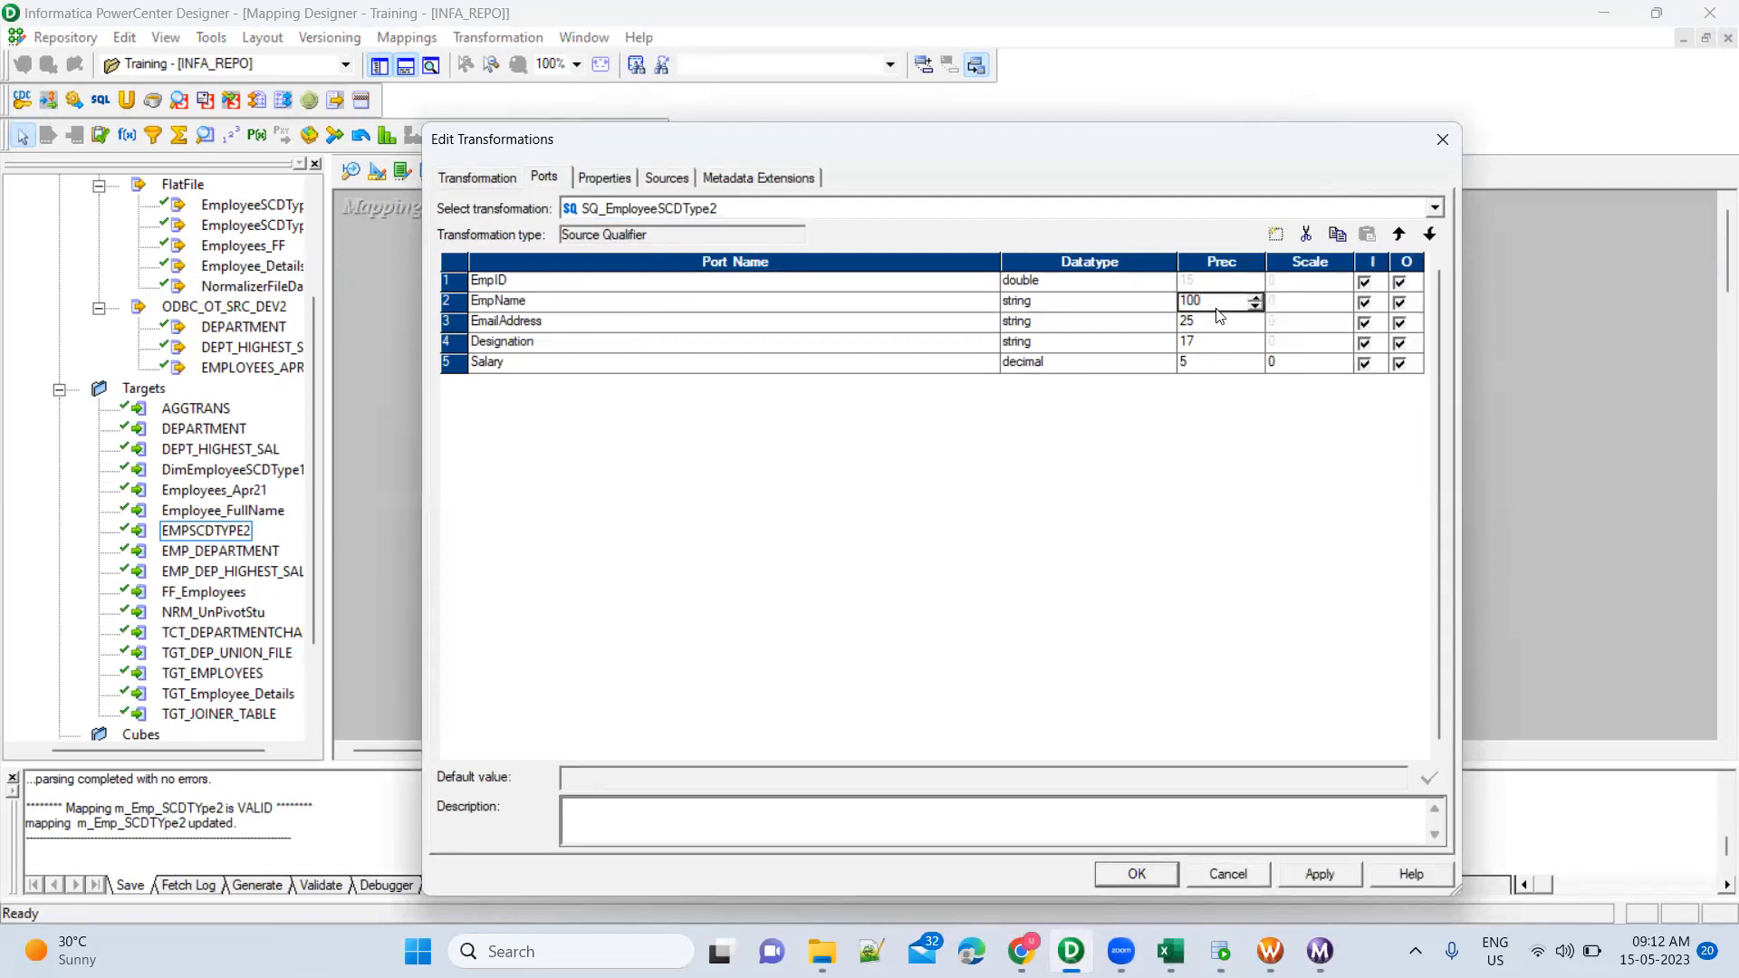
{"action": "left_click", "coordinate": [1329, 874]}
{"action": "left_click", "coordinate": [1150, 871]}
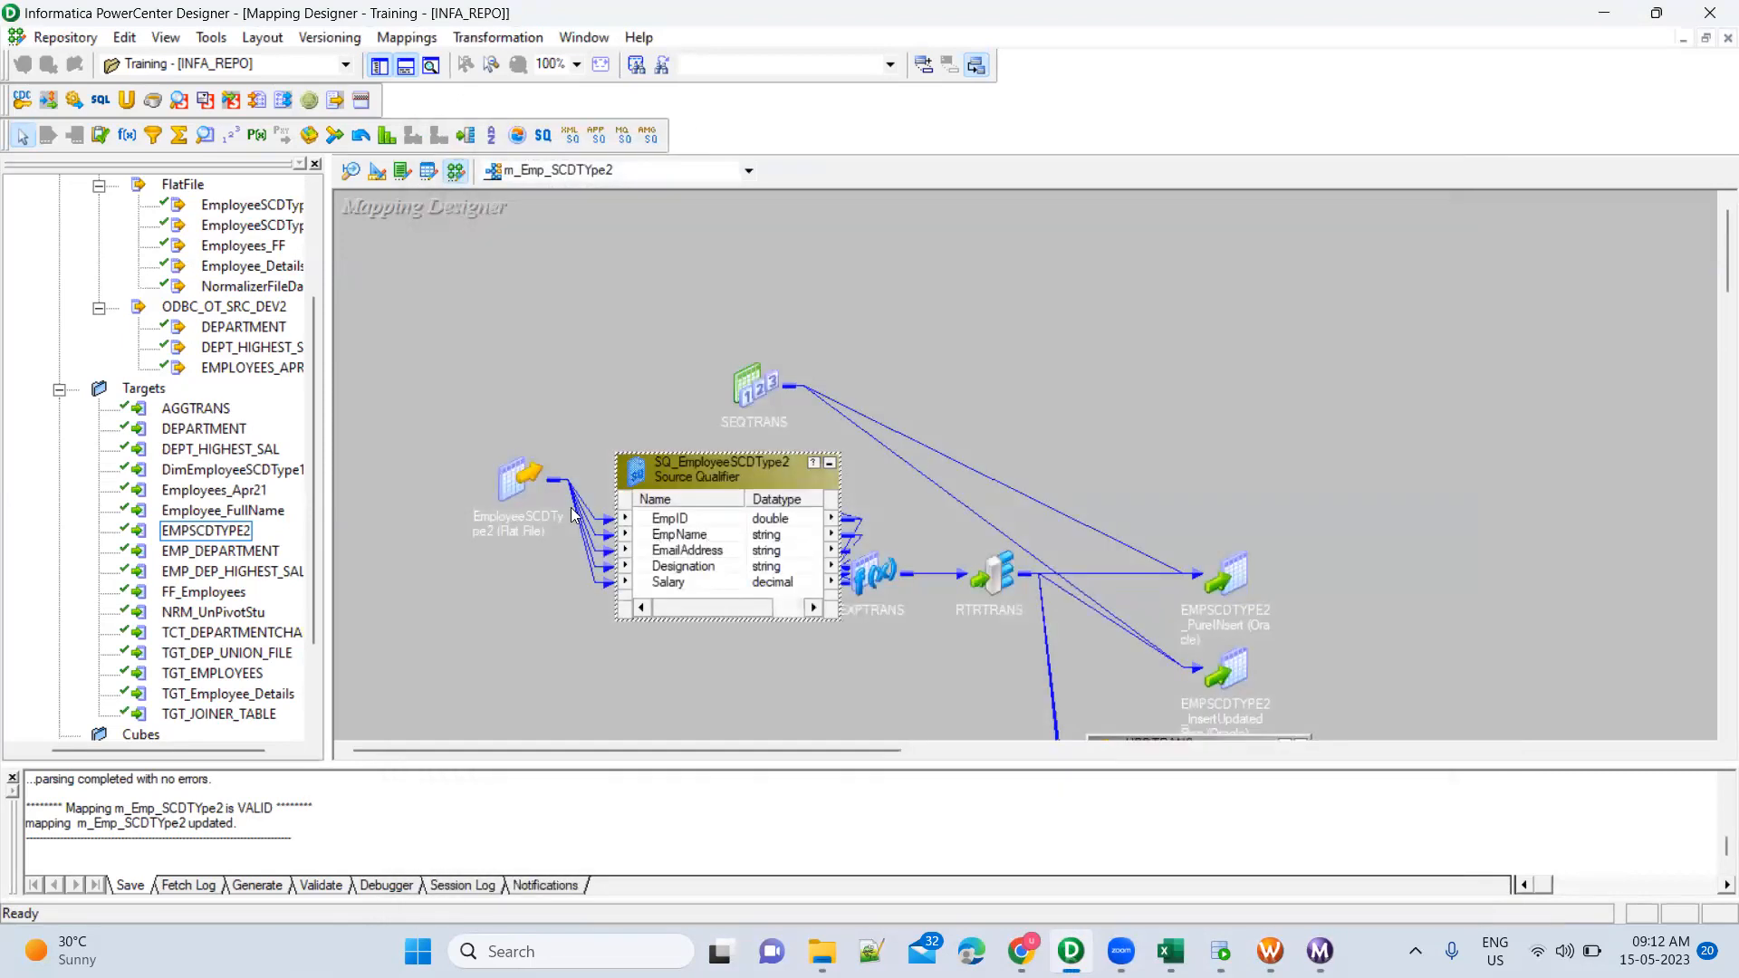
In Source Analyzer, set the EmpName column's precision to 100 in the EmployeeSCDType2 flat file source definition
{"action": "left_click", "coordinate": [498, 476]}
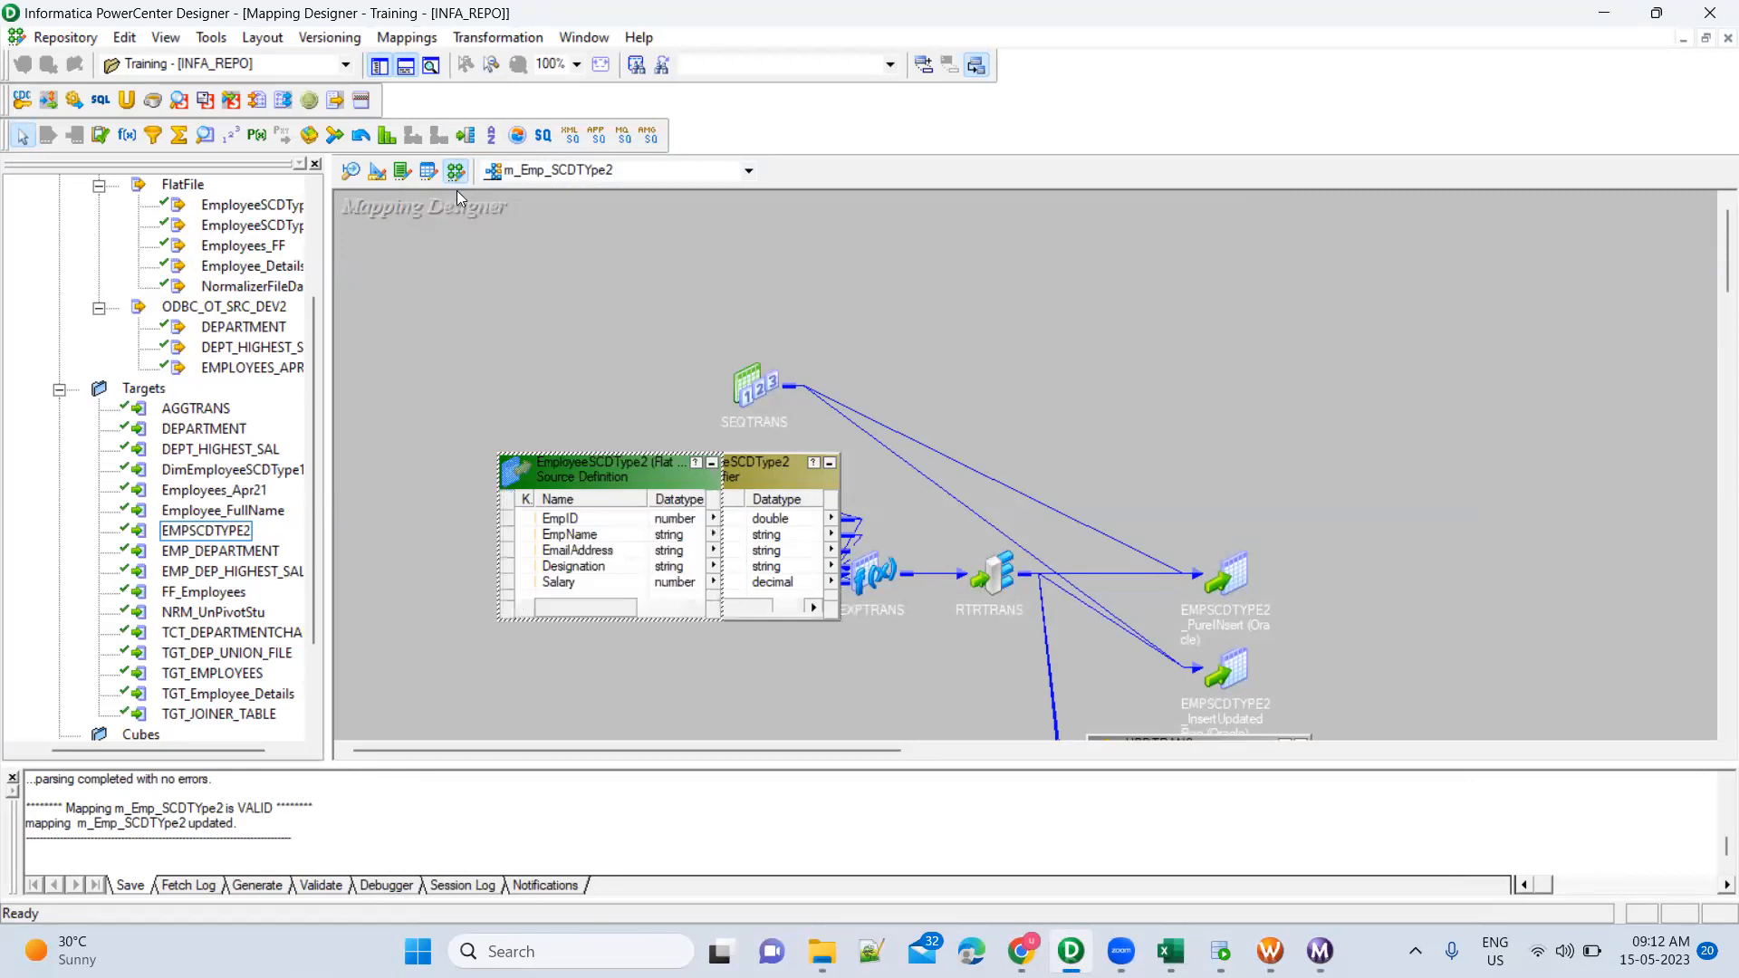
{"action": "left_click", "coordinate": [352, 172]}
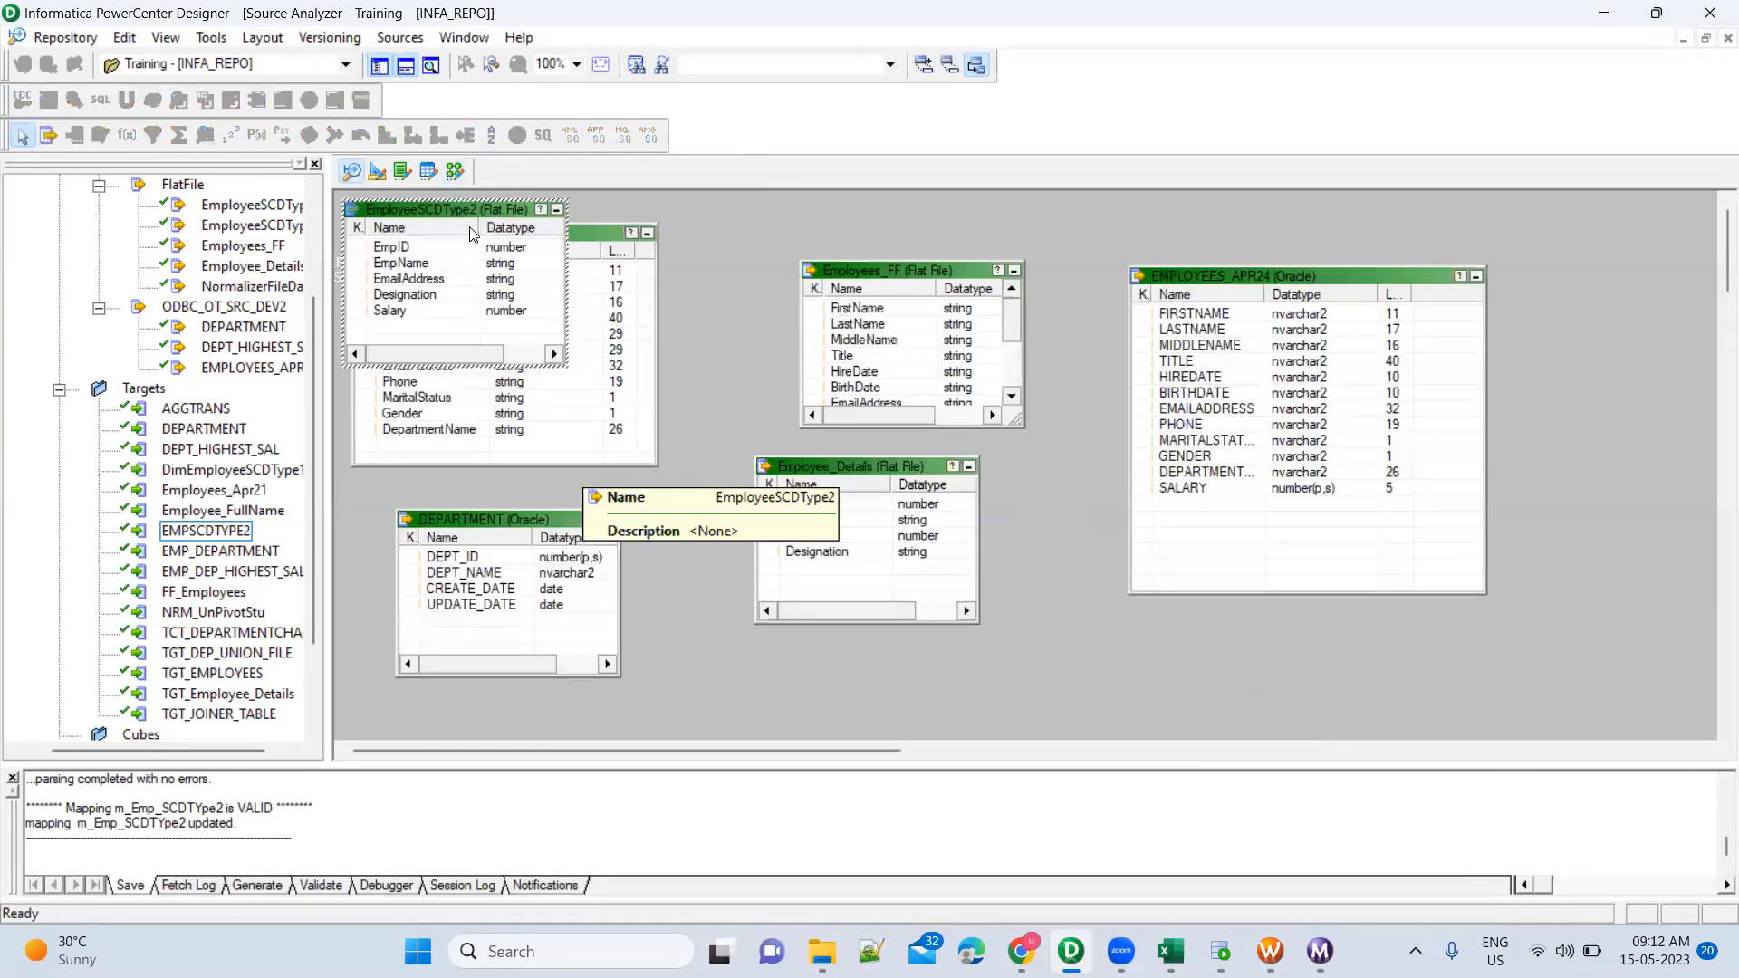
{"action": "double_click", "coordinate": [466, 214]}
{"action": "left_click", "coordinate": [509, 178]}
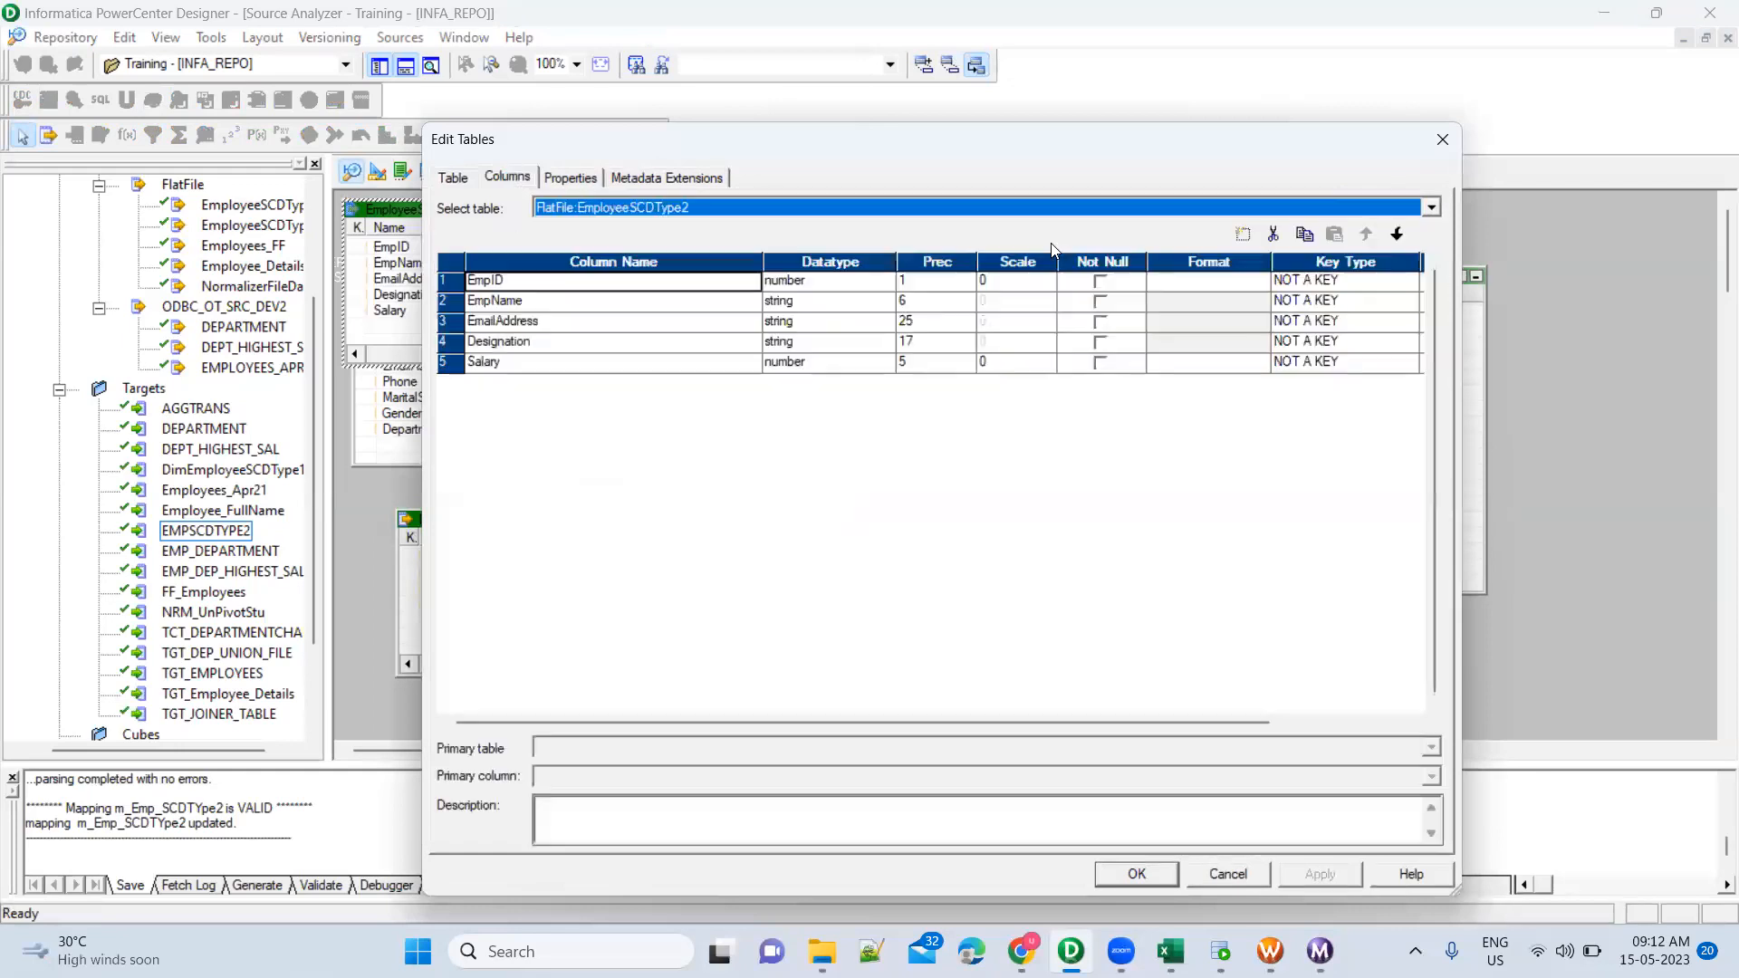
{"action": "left_click", "coordinate": [939, 303]}
{"action": "type", "text": "100"}
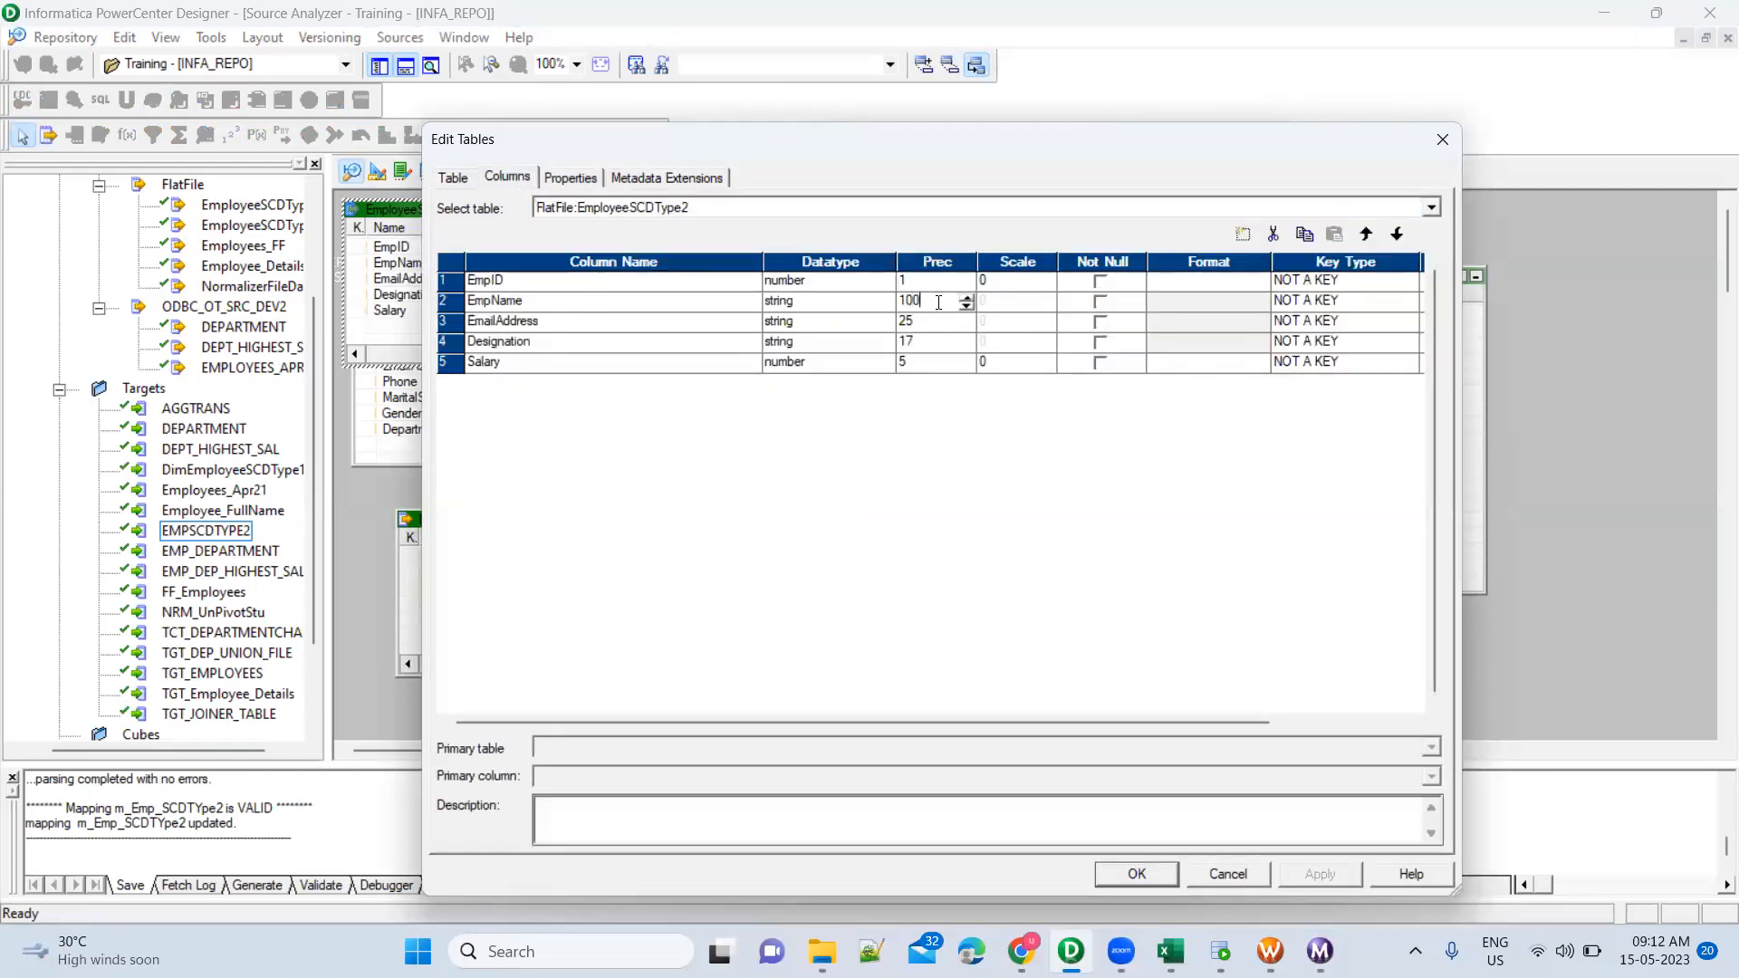
{"action": "key", "text": "Tab"}
{"action": "left_click", "coordinate": [1148, 874]}
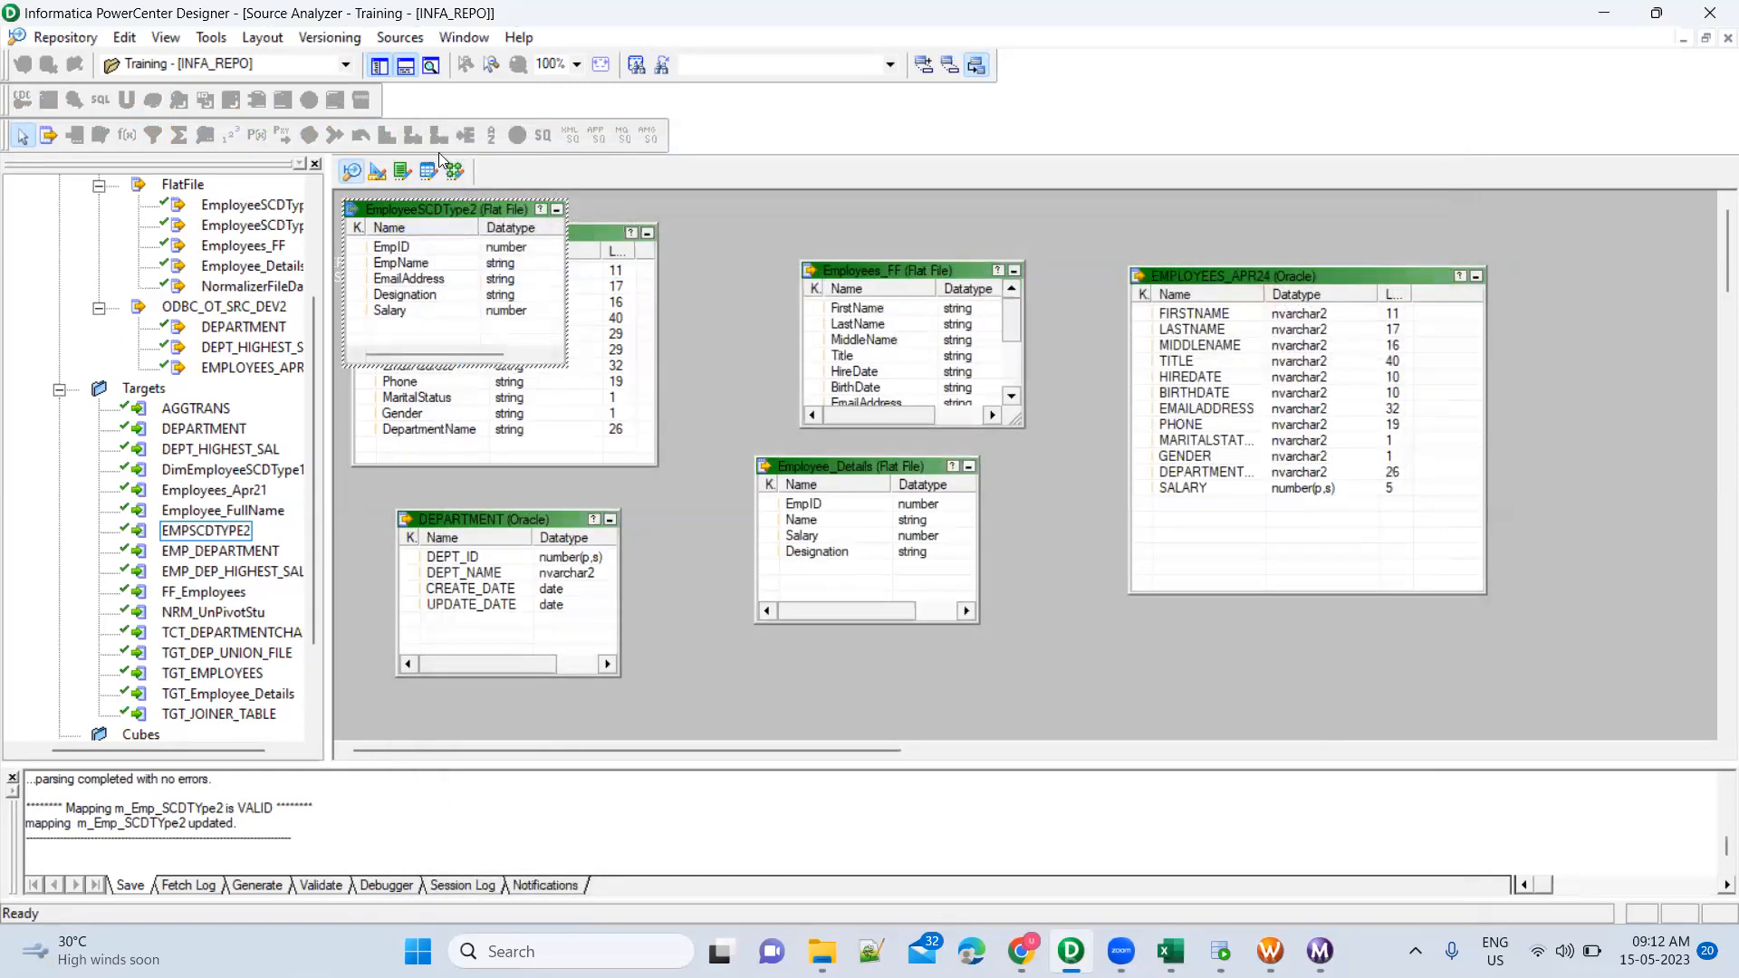
In the m_Emp_SCDTYpe2 mapping, propagate EmpName's data type, precision, scale and description forward from the source definition, and save
{"action": "left_click", "coordinate": [452, 171]}
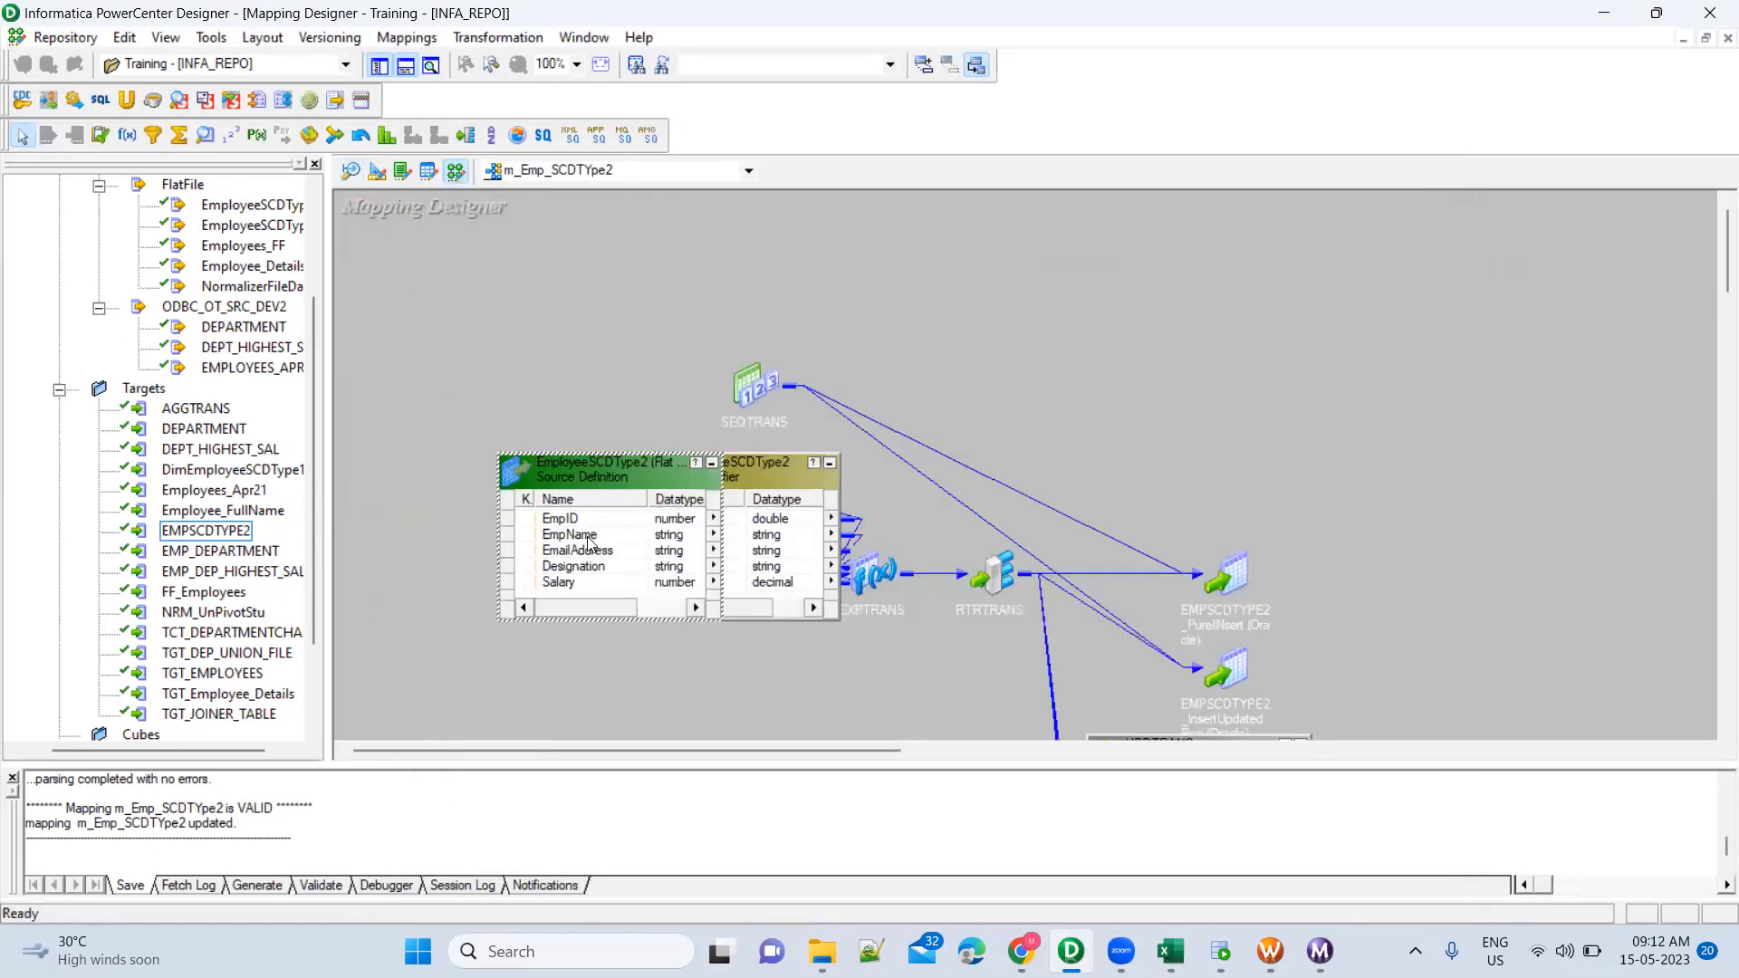
{"action": "left_click", "coordinate": [589, 538]}
{"action": "right_click", "coordinate": [588, 538]}
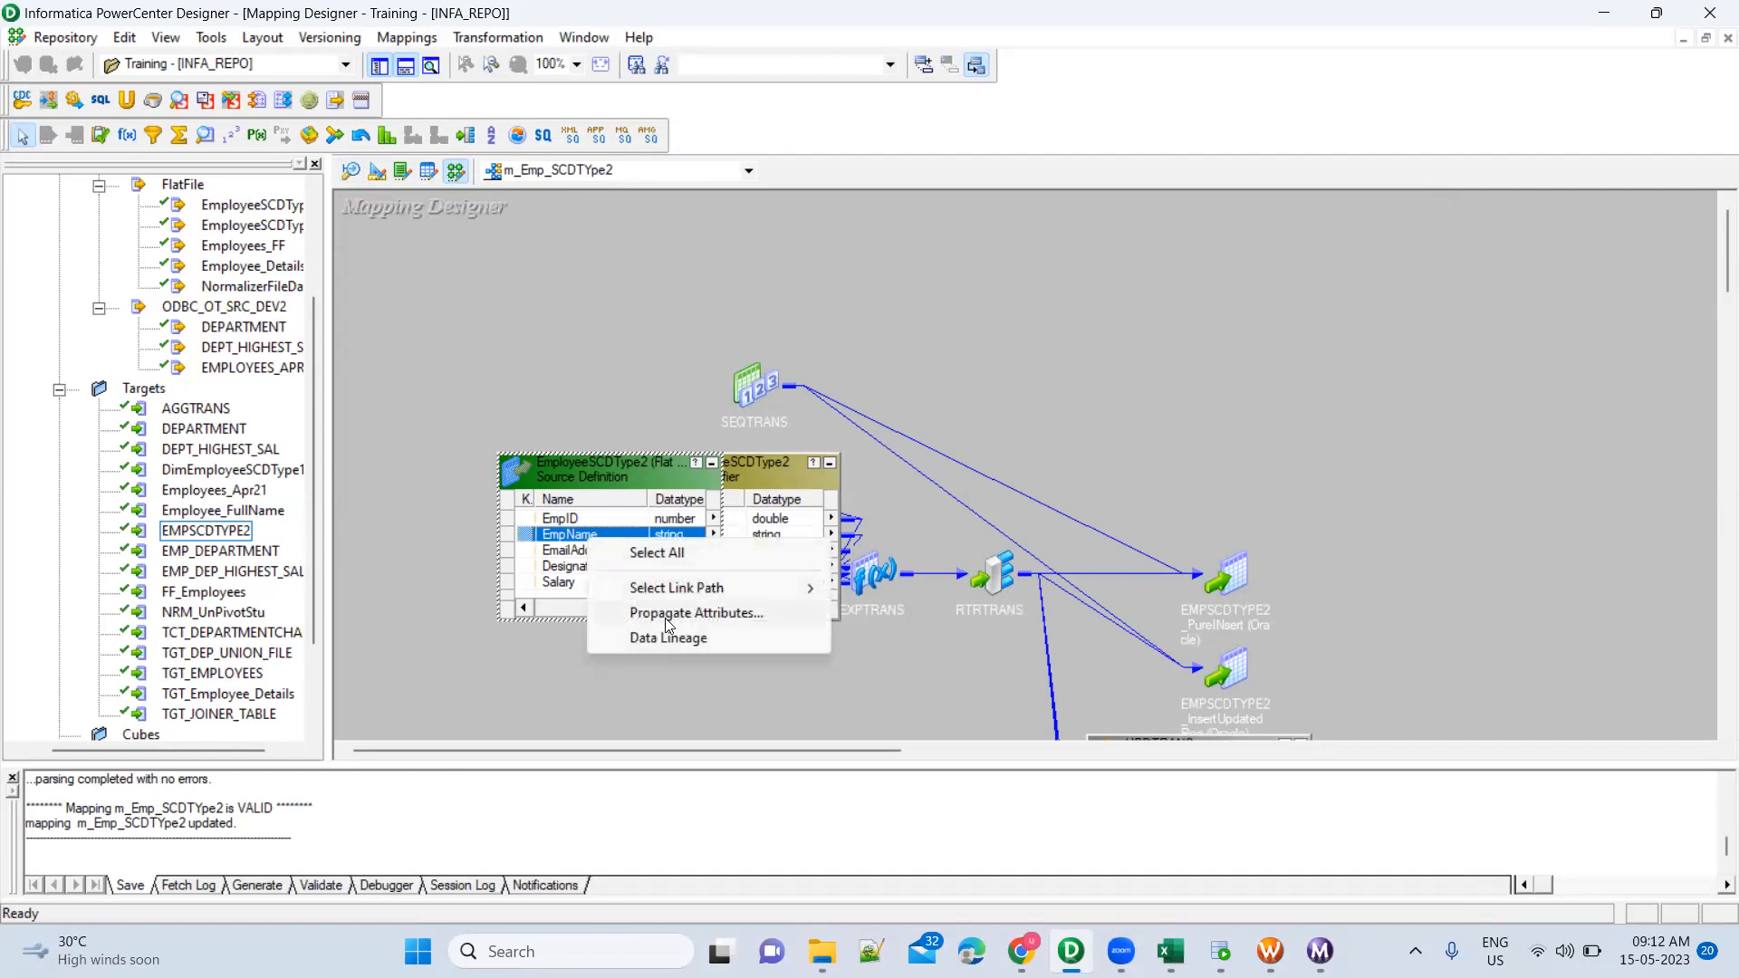
{"action": "left_click", "coordinate": [695, 614]}
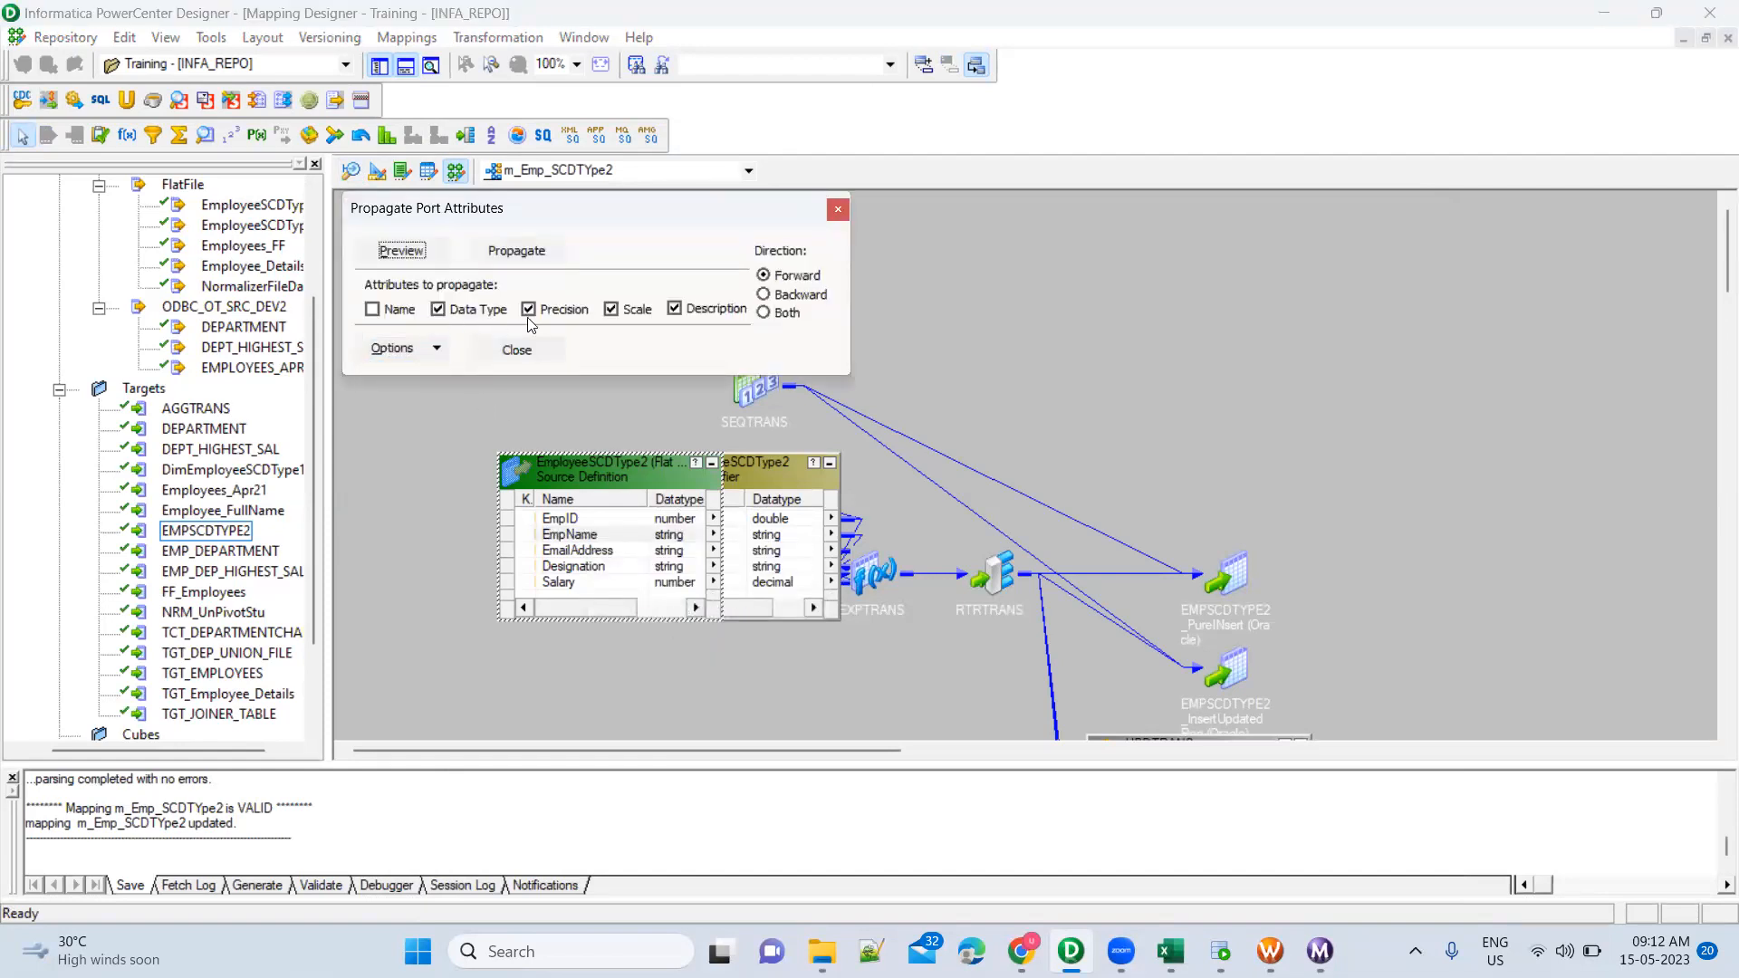
{"action": "left_click", "coordinate": [530, 250]}
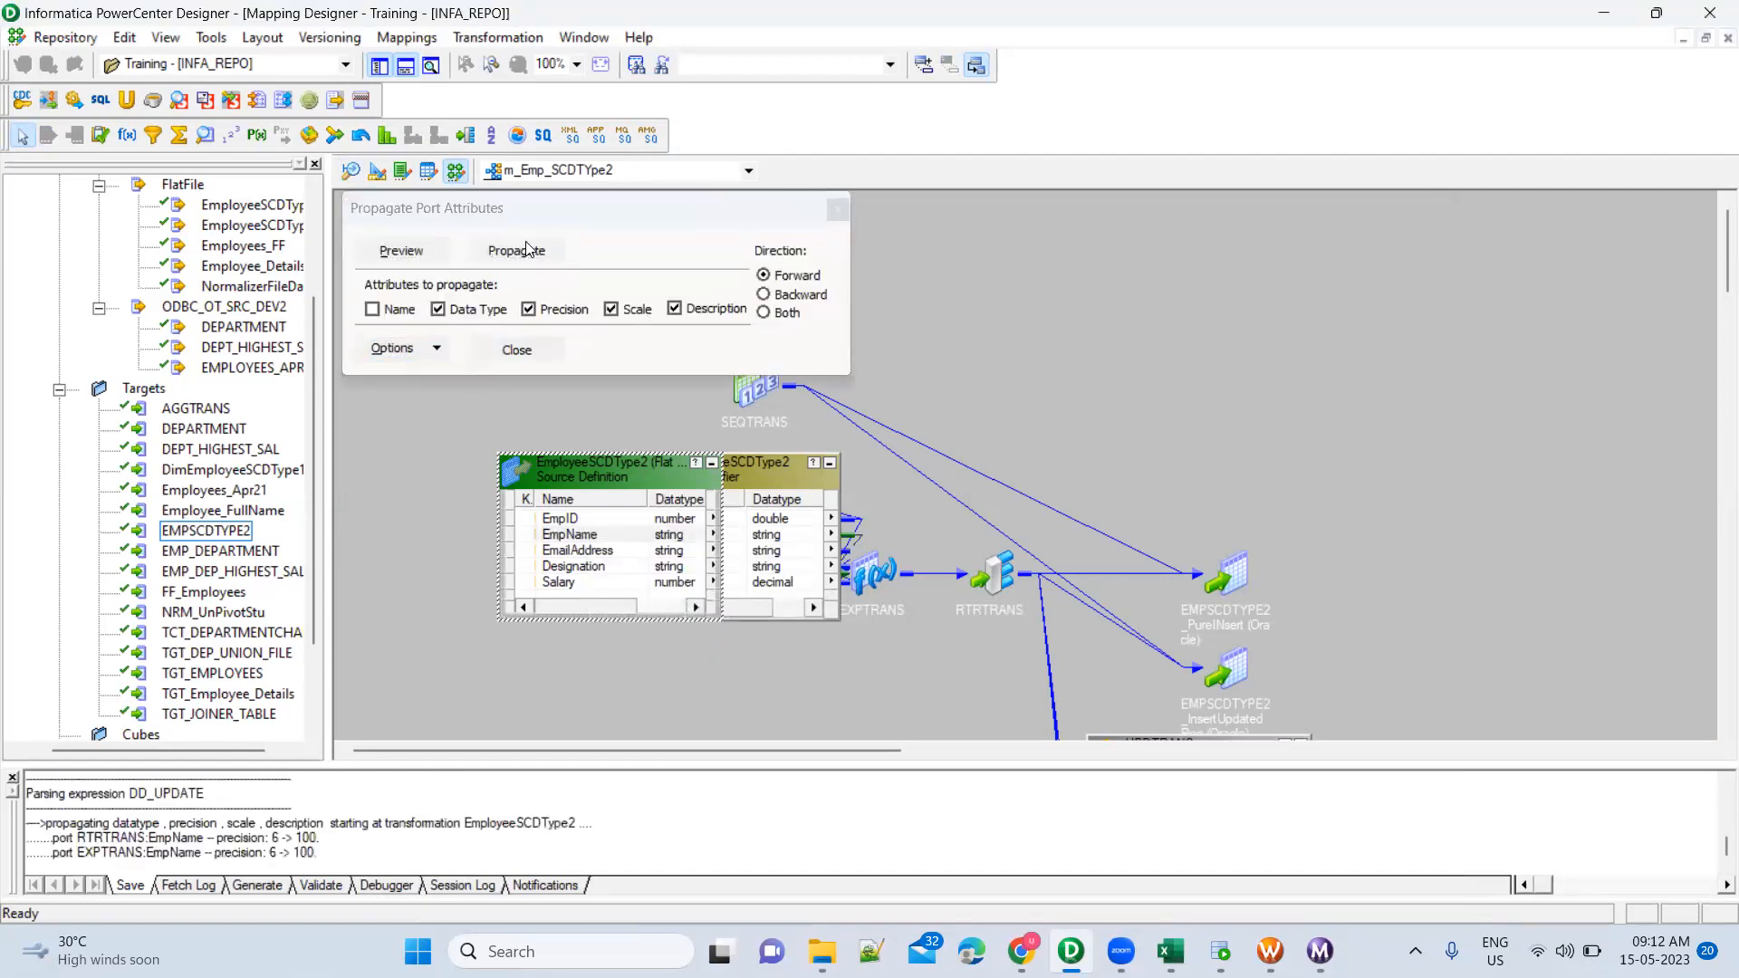
{"action": "left_click", "coordinate": [839, 210]}
{"action": "key", "text": "ctrl+s"}
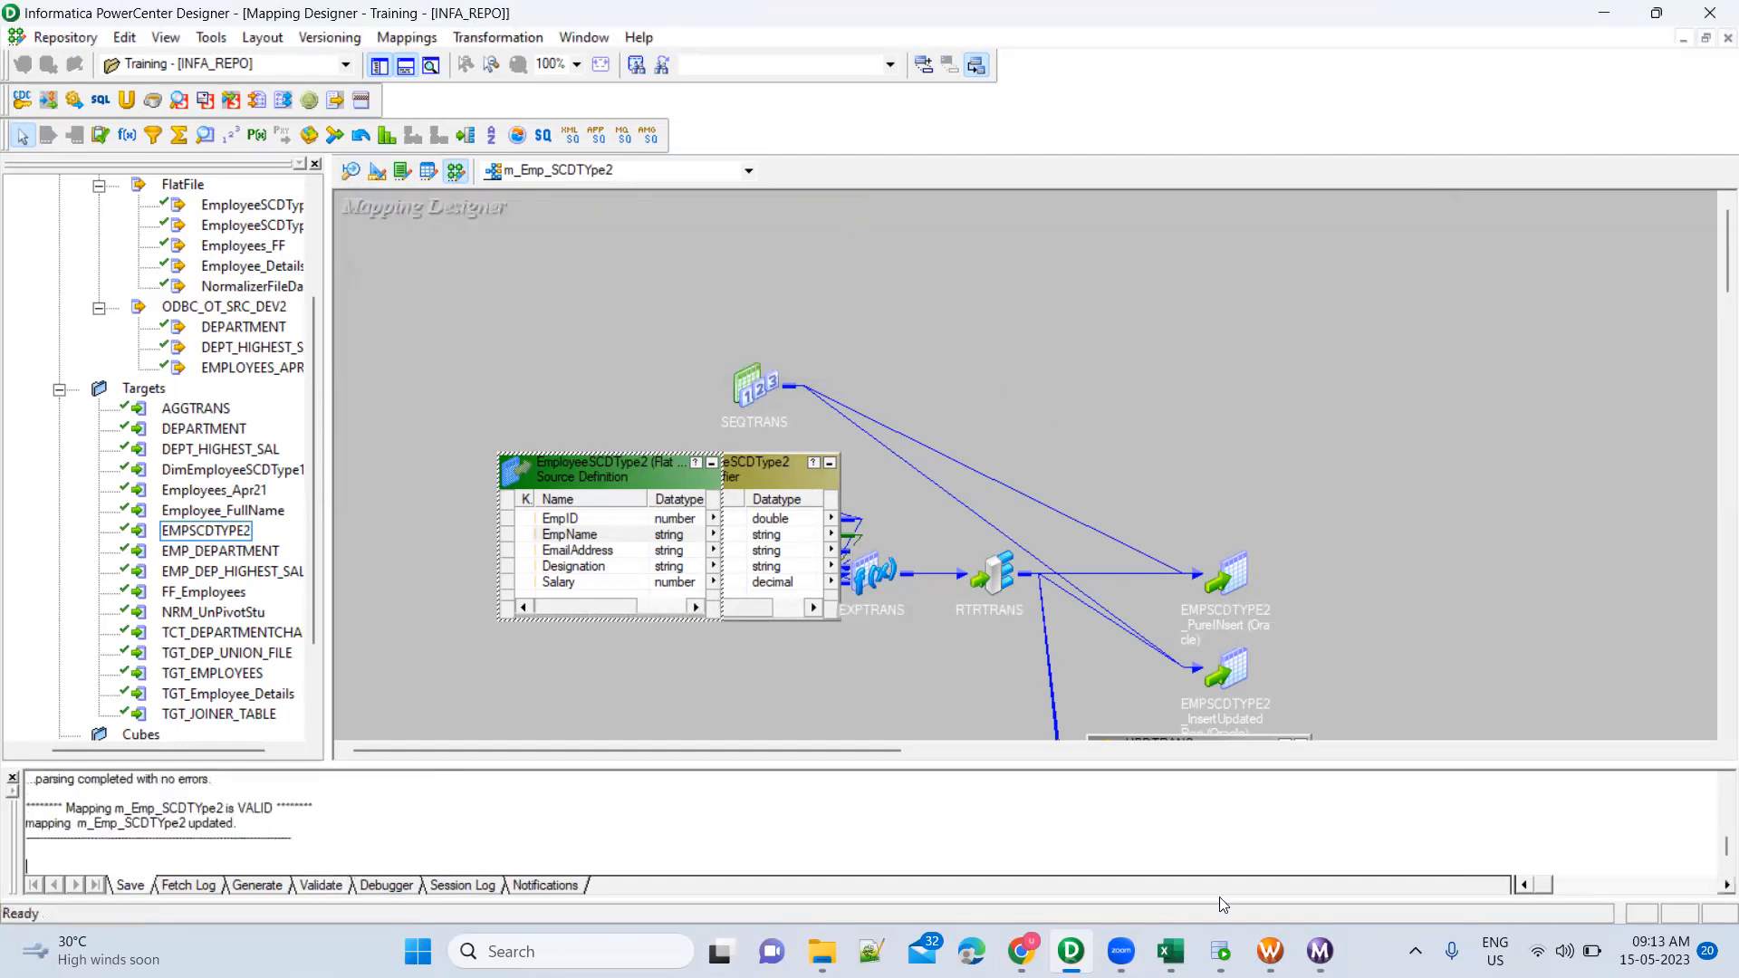
In Workflow Manager, refresh the mapping of the s_m_Emp_SCDTYpe2 session and save the workflow
{"action": "left_click", "coordinate": [1270, 951]}
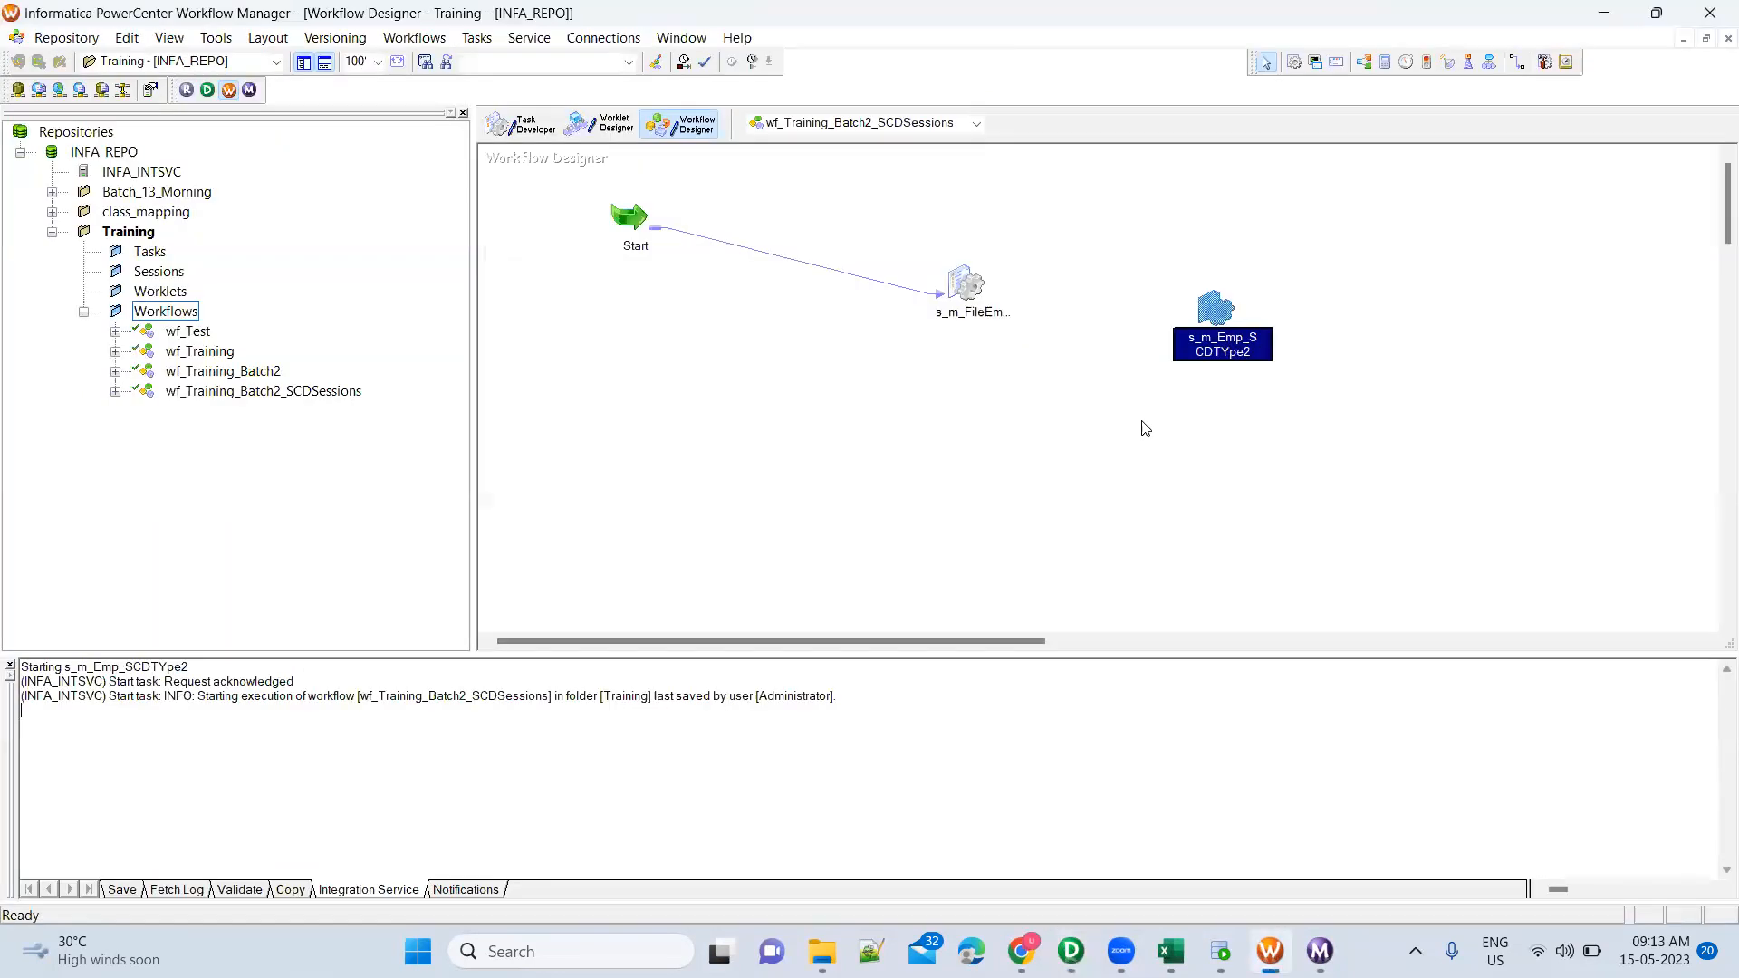
{"action": "right_click", "coordinate": [1214, 313]}
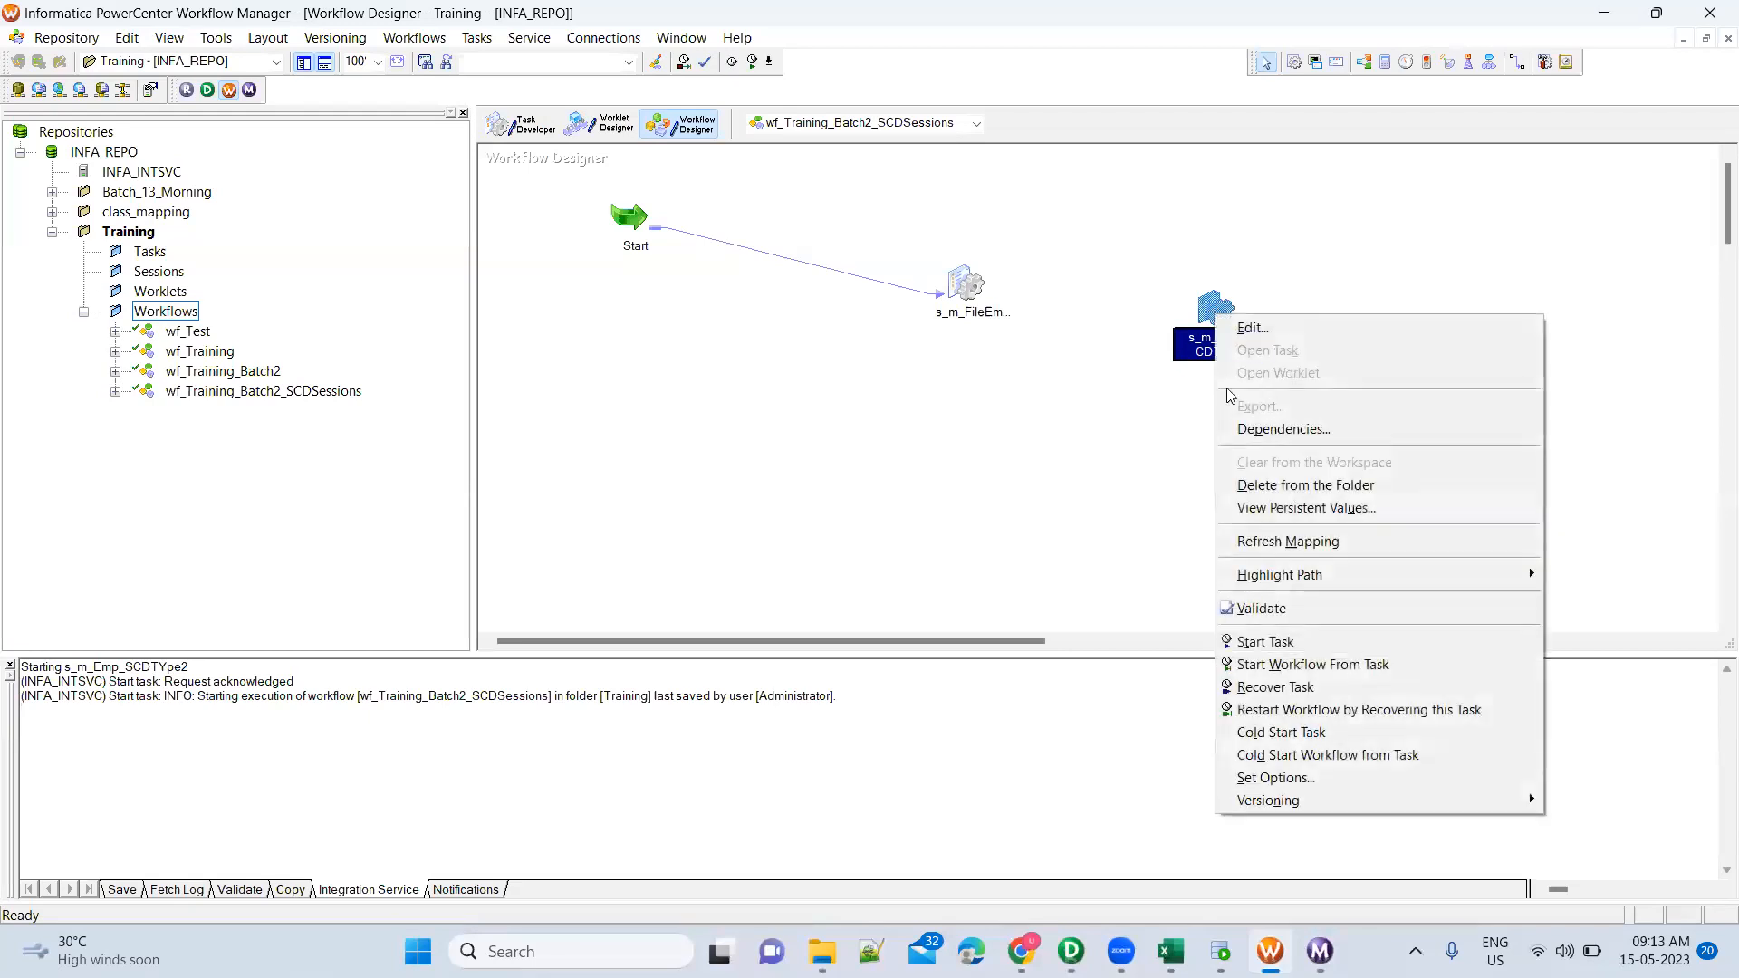
{"action": "left_click", "coordinate": [1293, 540]}
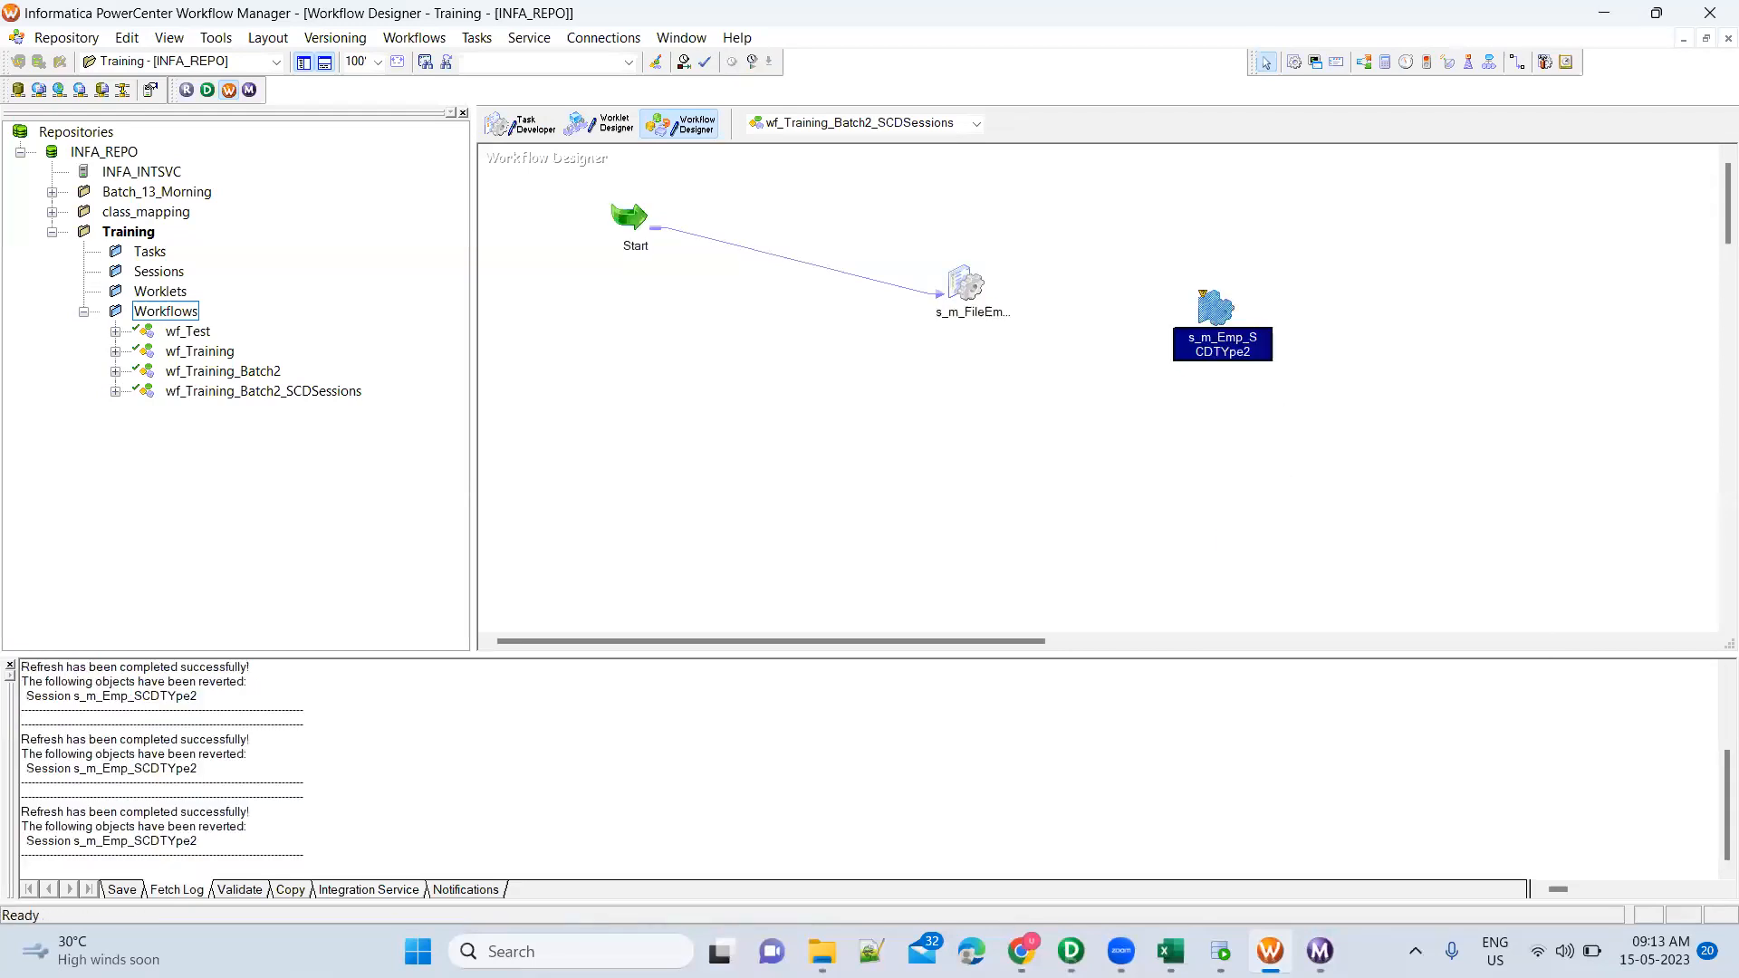
{"action": "key", "text": "ctrl+s"}
Review the truncated EMPNAME in SQL Developer, and check EmpName's precision in the mapping's EmployeeSCDType2 source definition in Designer
{"action": "left_click", "coordinate": [1221, 951]}
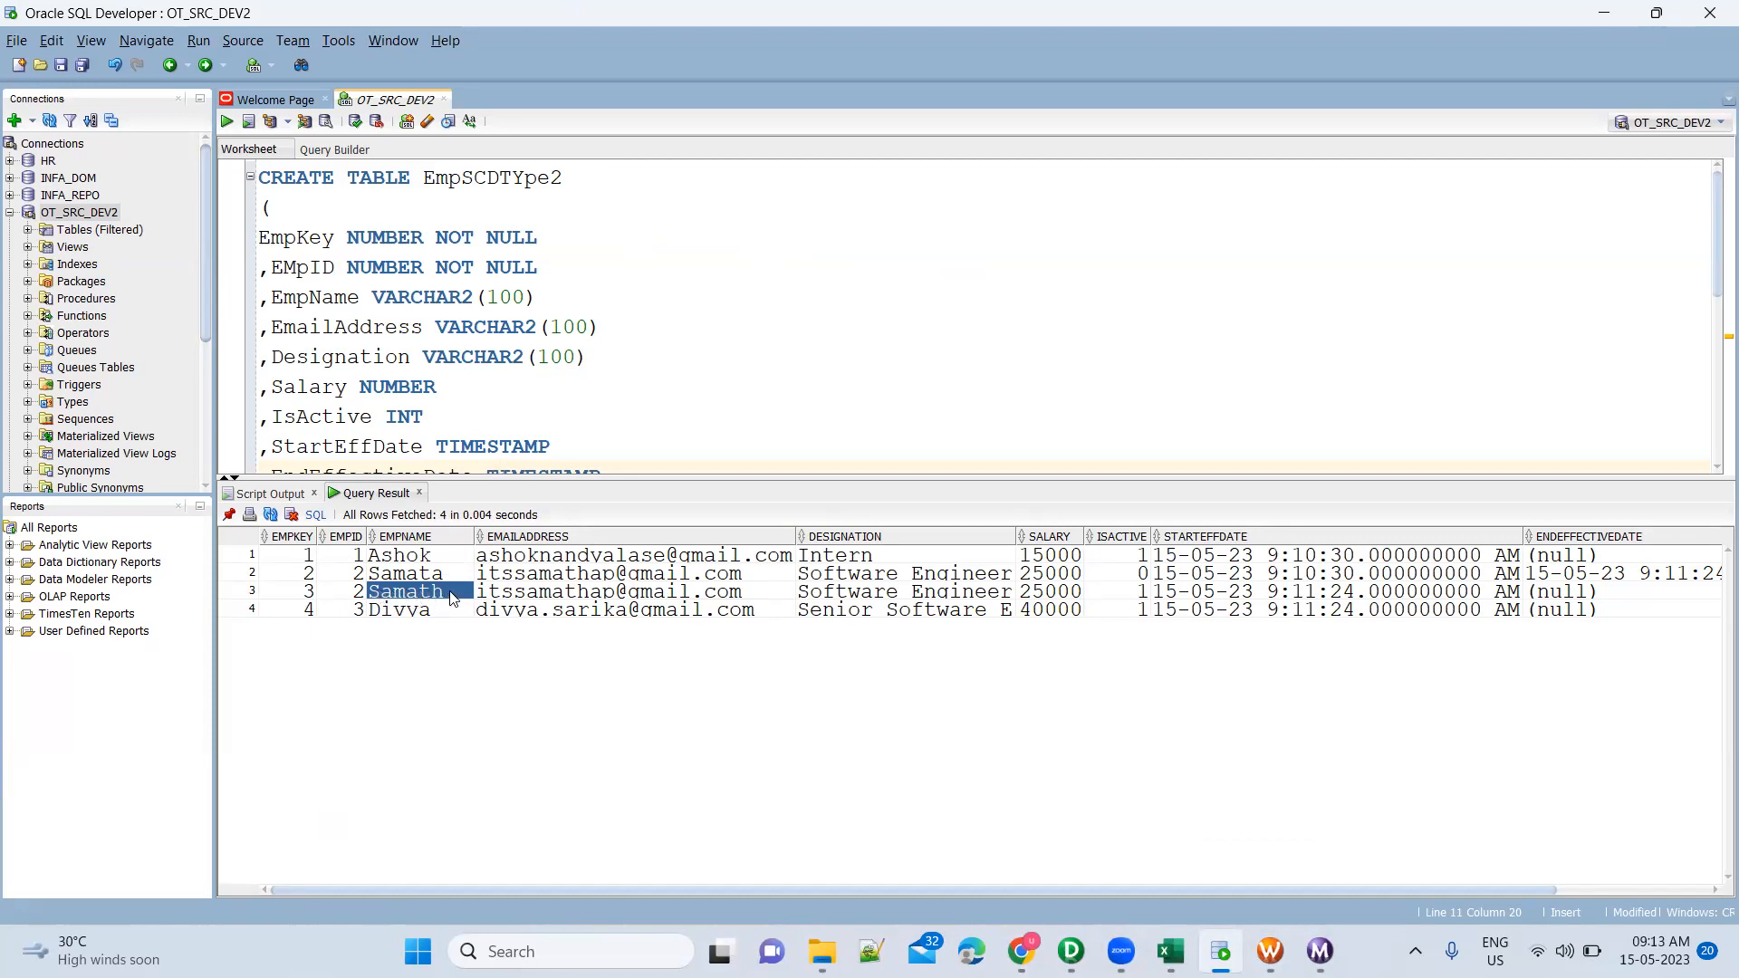
{"action": "key", "text": "alt+Tab"}
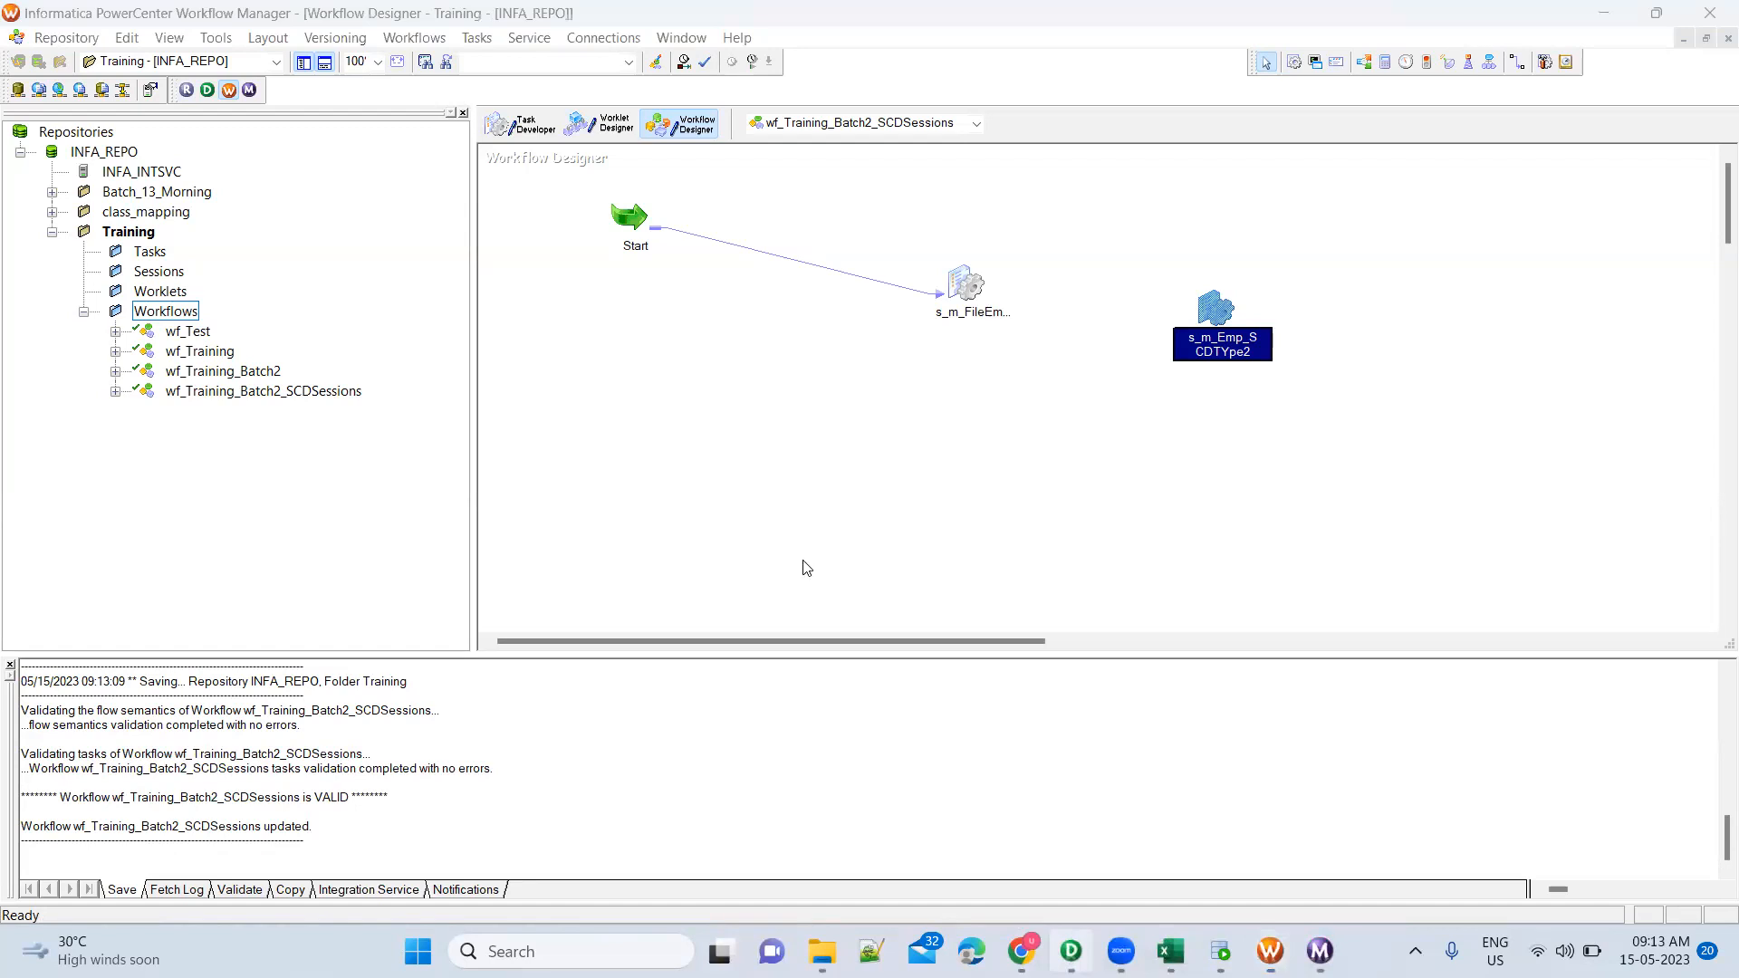
{"action": "key", "text": "alt+Tab"}
{"action": "double_click", "coordinate": [664, 536]}
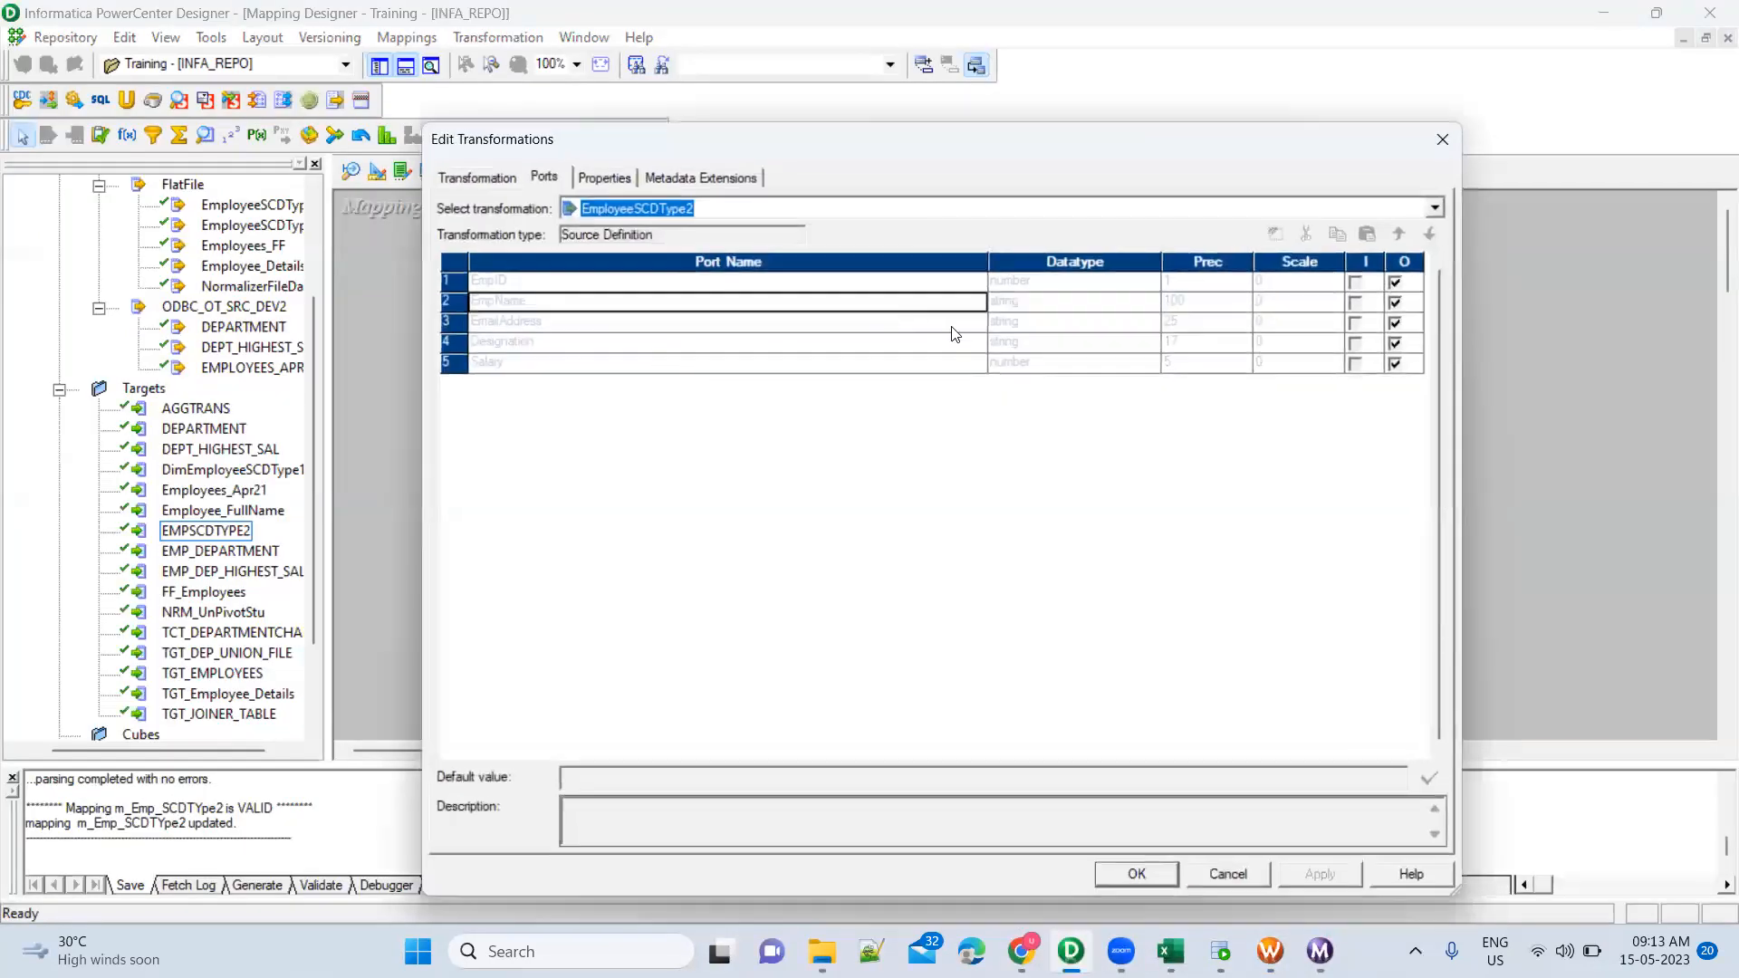
{"action": "left_click", "coordinate": [1205, 309]}
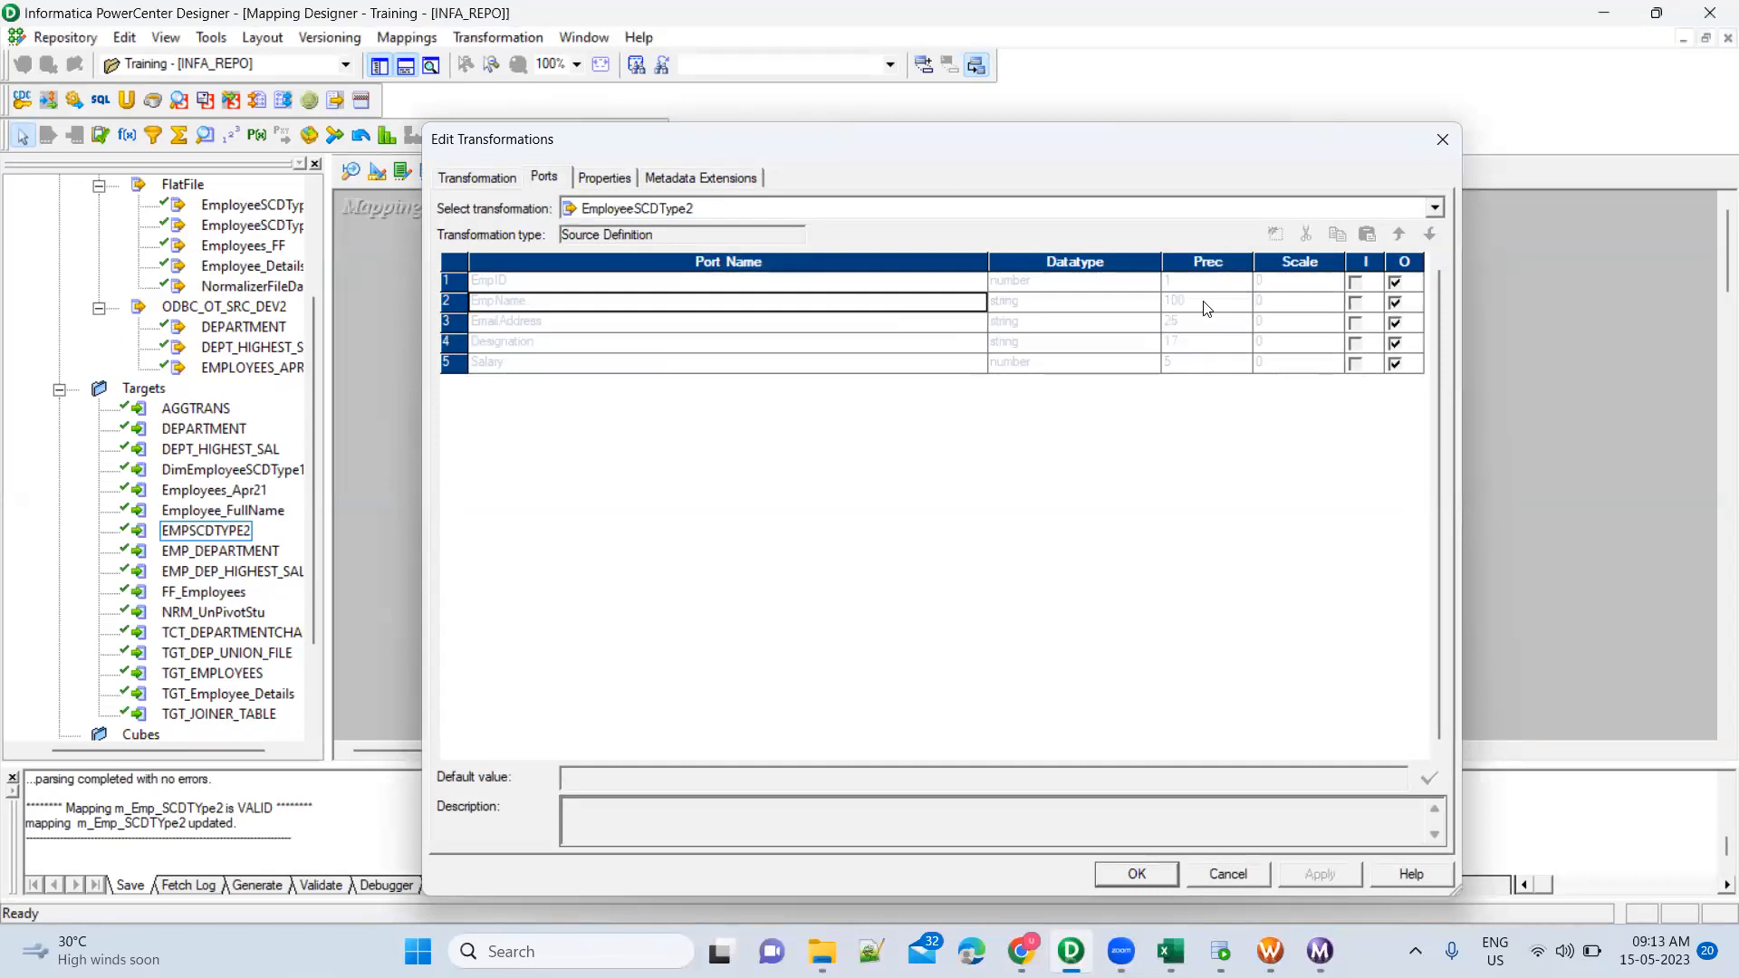
{"action": "key", "text": "Escape"}
Switch to Workflow Manager and start the s_m_Emp_SCDTYpe2 session task
{"action": "key", "text": "alt+Tab"}
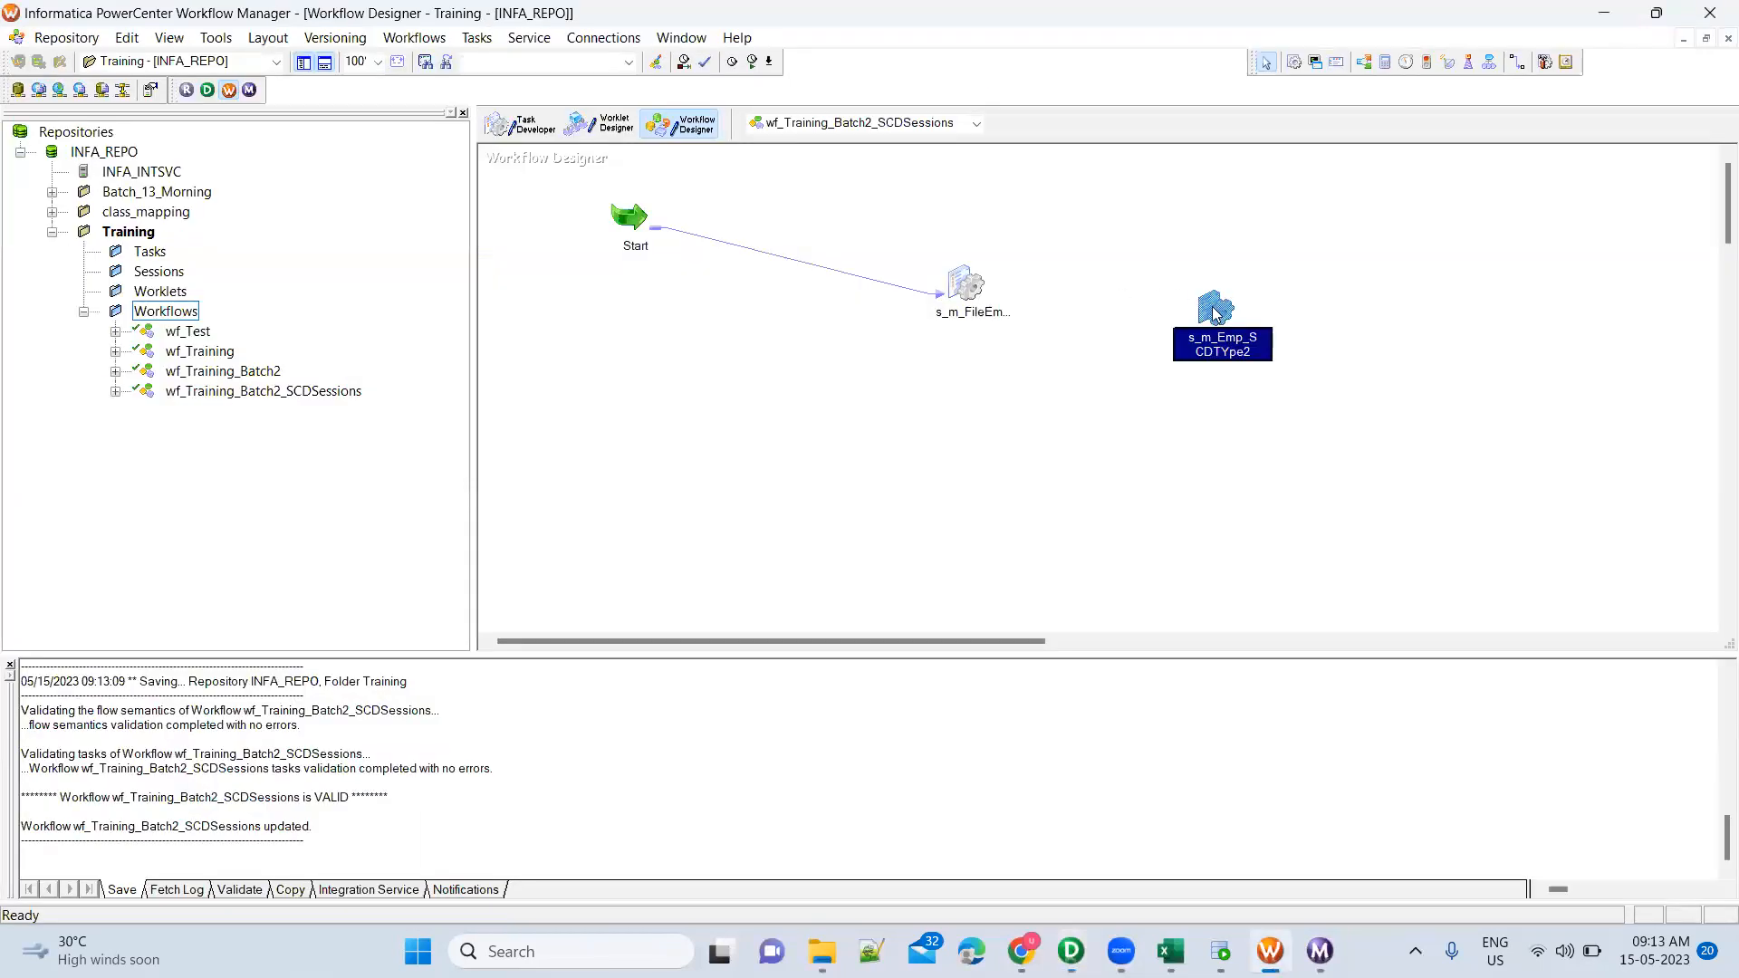
{"action": "right_click", "coordinate": [1213, 309]}
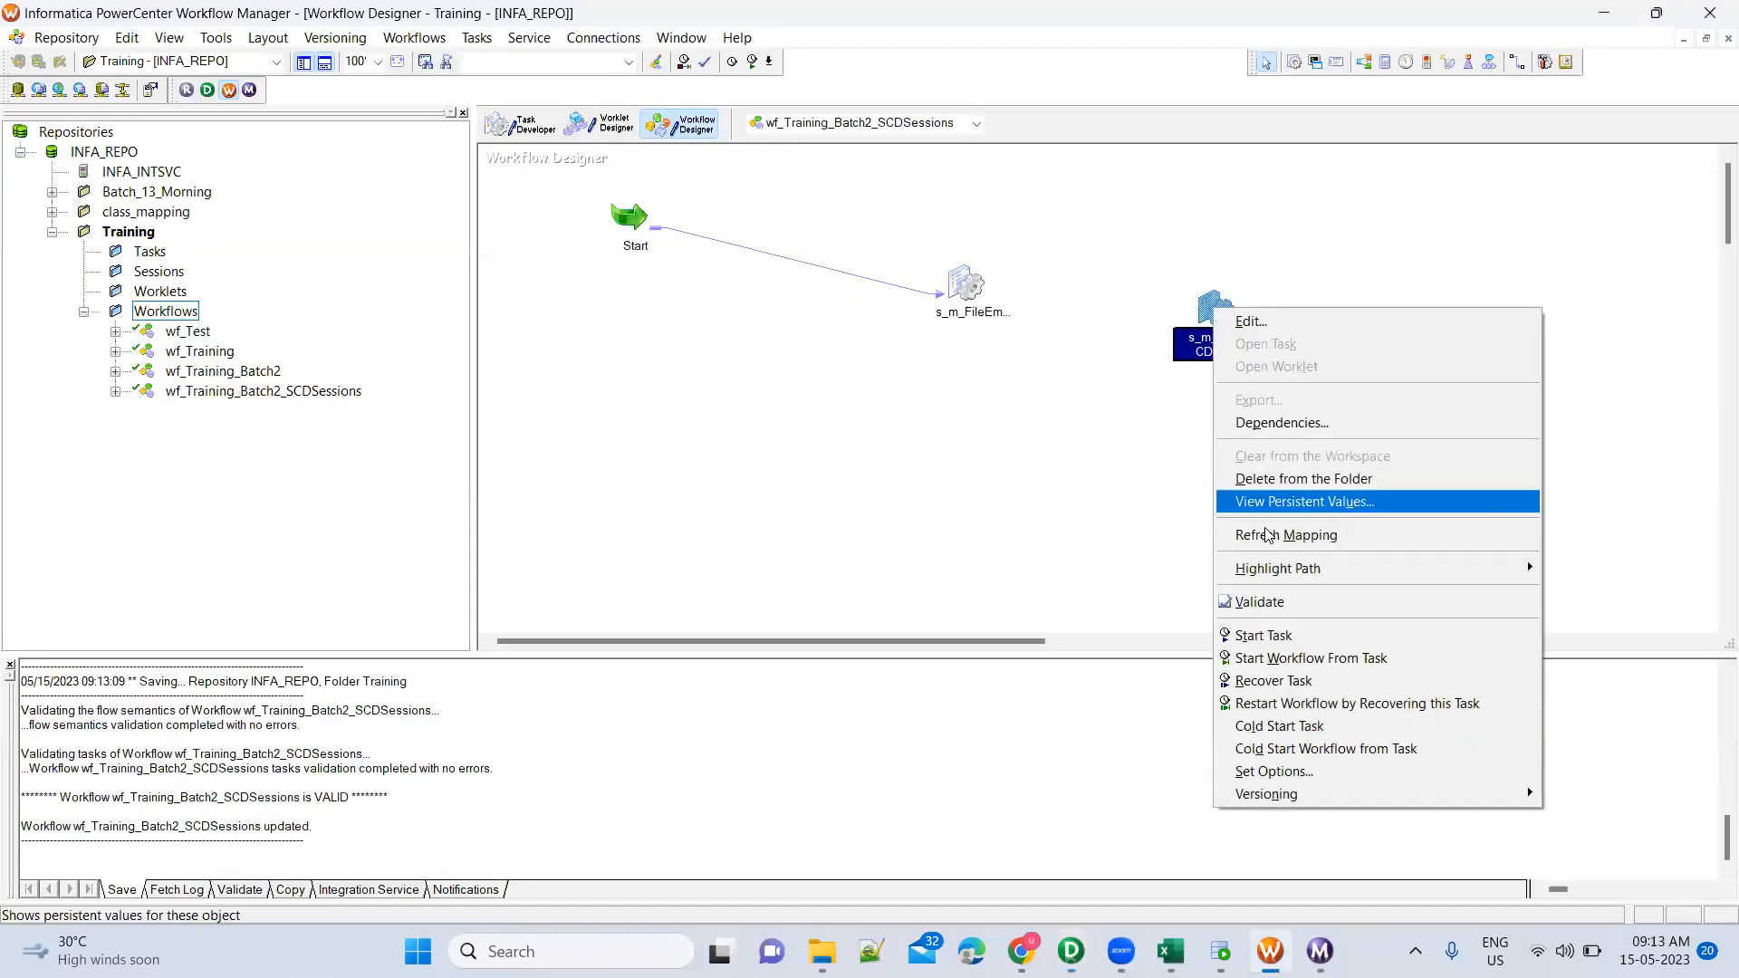
{"action": "left_click", "coordinate": [1292, 636]}
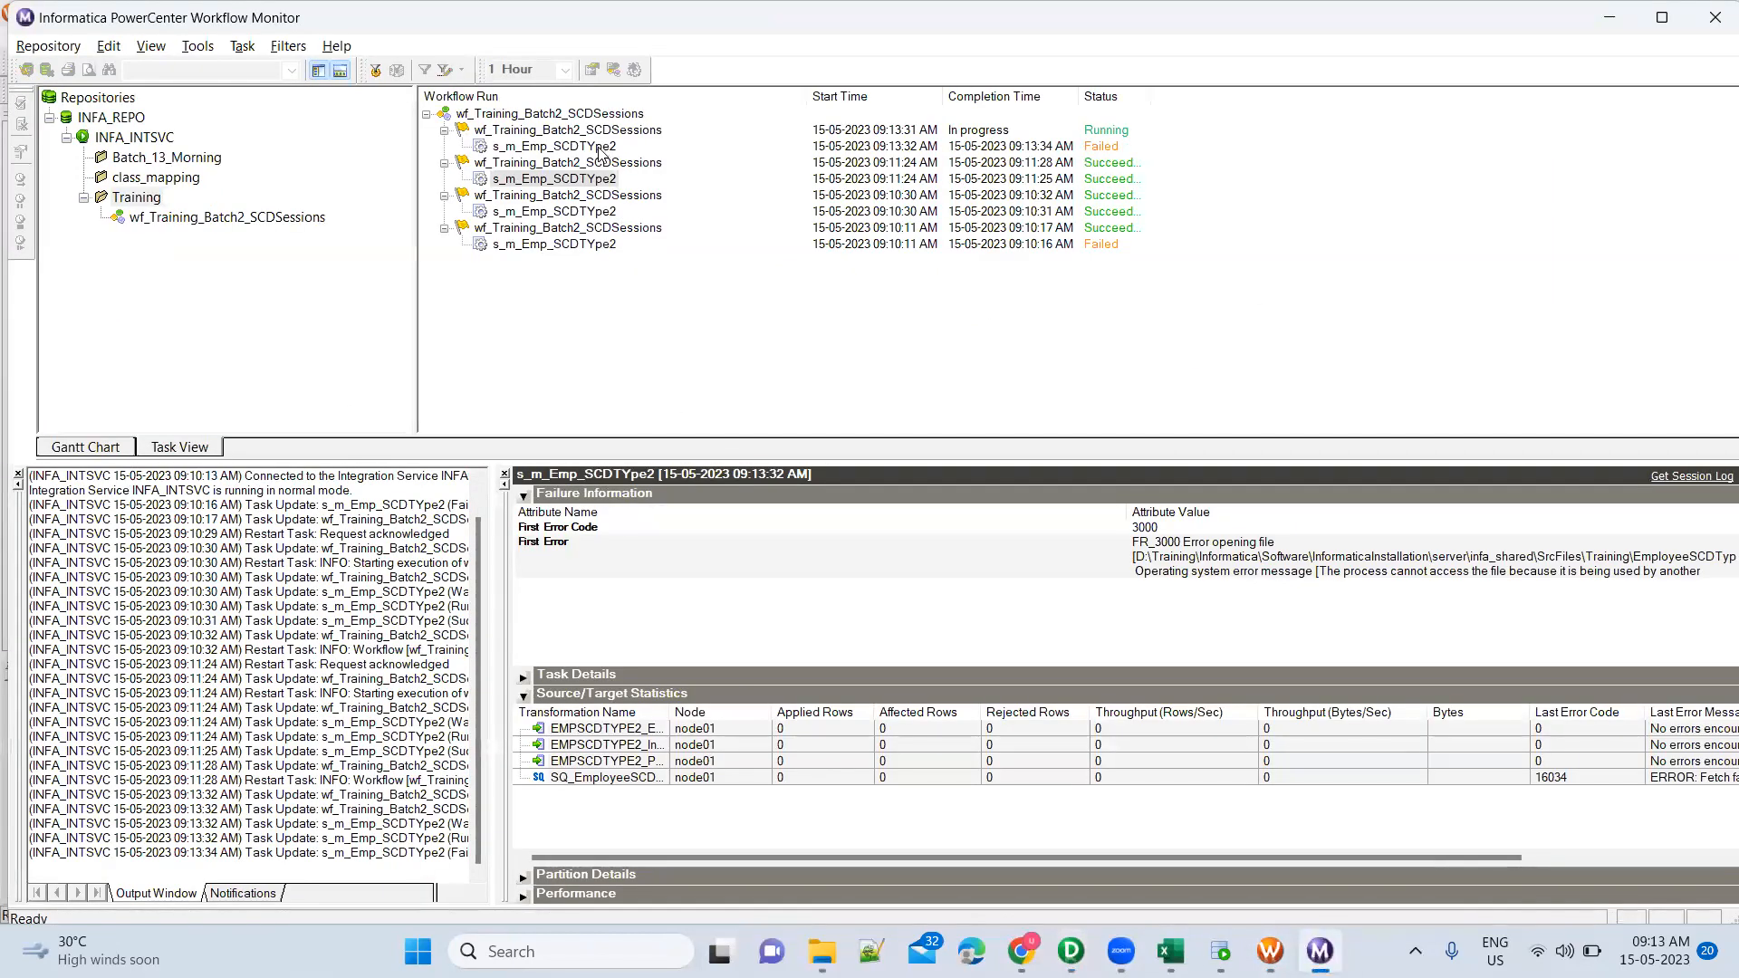
Check the newest s_m_Emp_SCDTYpe2 run's failure information in Workflow Monitor, and close EmployeeSCDType2.csv in Excel to release the source file
{"action": "left_click", "coordinate": [593, 146]}
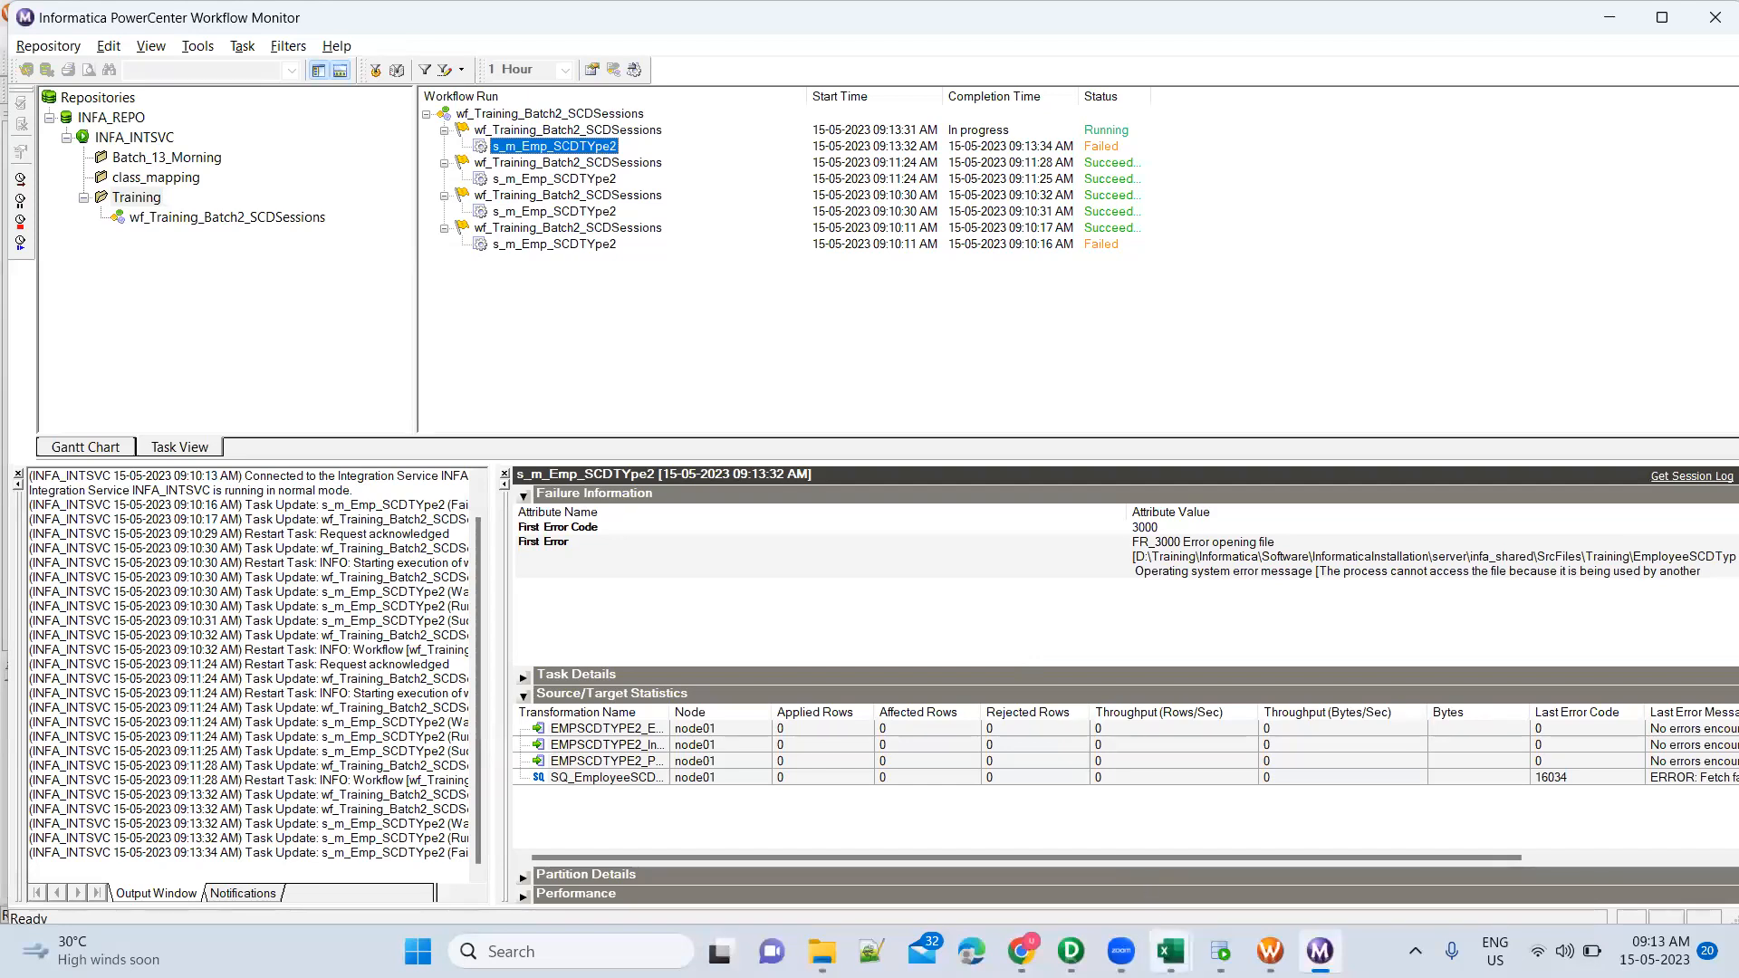
{"action": "mouse_move", "coordinate": [1170, 951]}
{"action": "left_click", "coordinate": [1300, 796]}
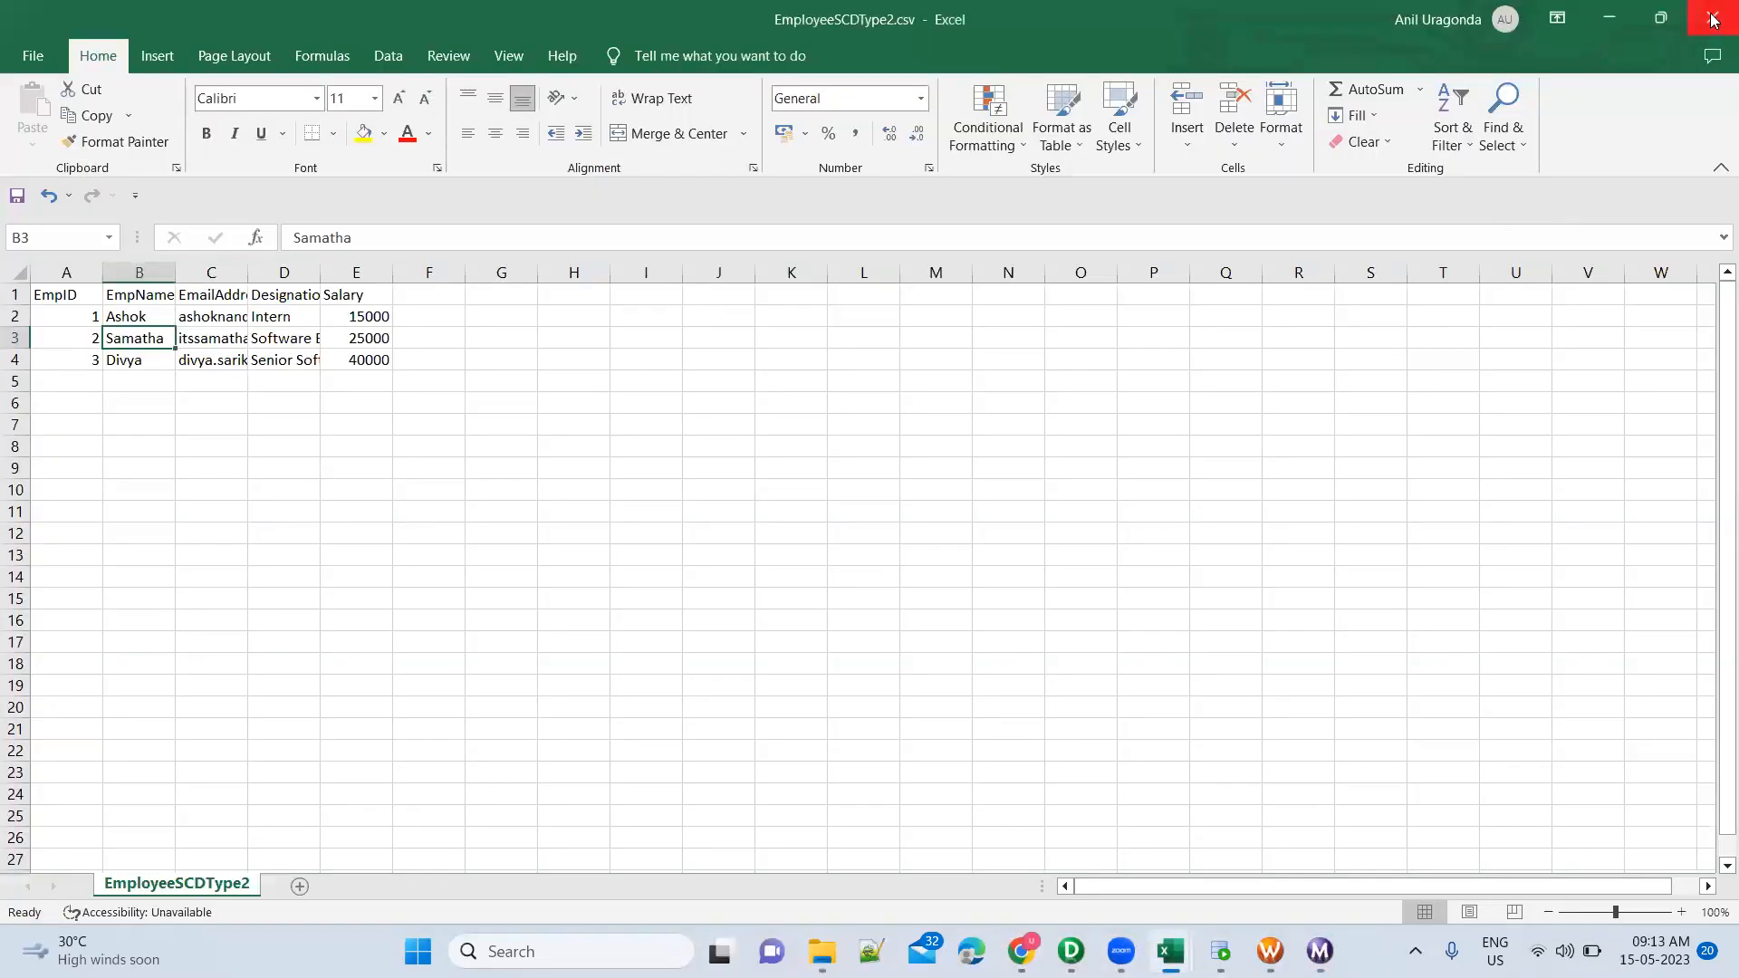
{"action": "key", "text": "alt+Tab"}
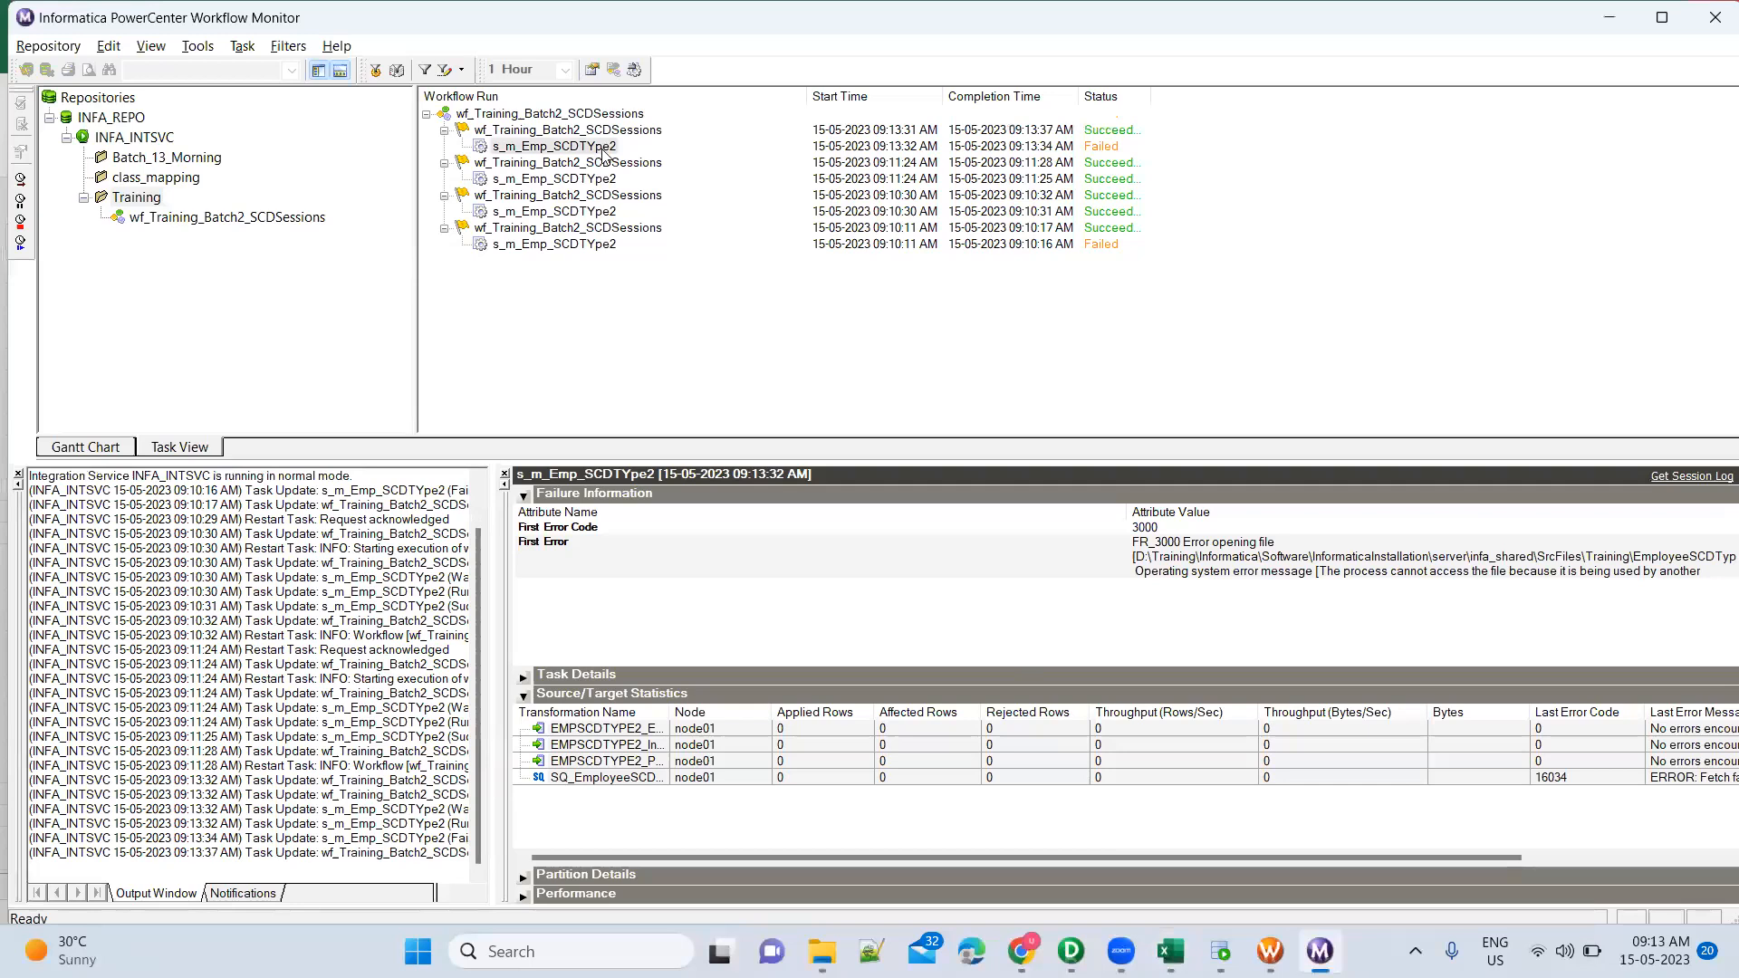
Restart the s_m_Emp_SCDTYpe2 task in Workflow Monitor and show the new run's source and target statistics
{"action": "right_click", "coordinate": [598, 146]}
{"action": "left_click", "coordinate": [621, 159]}
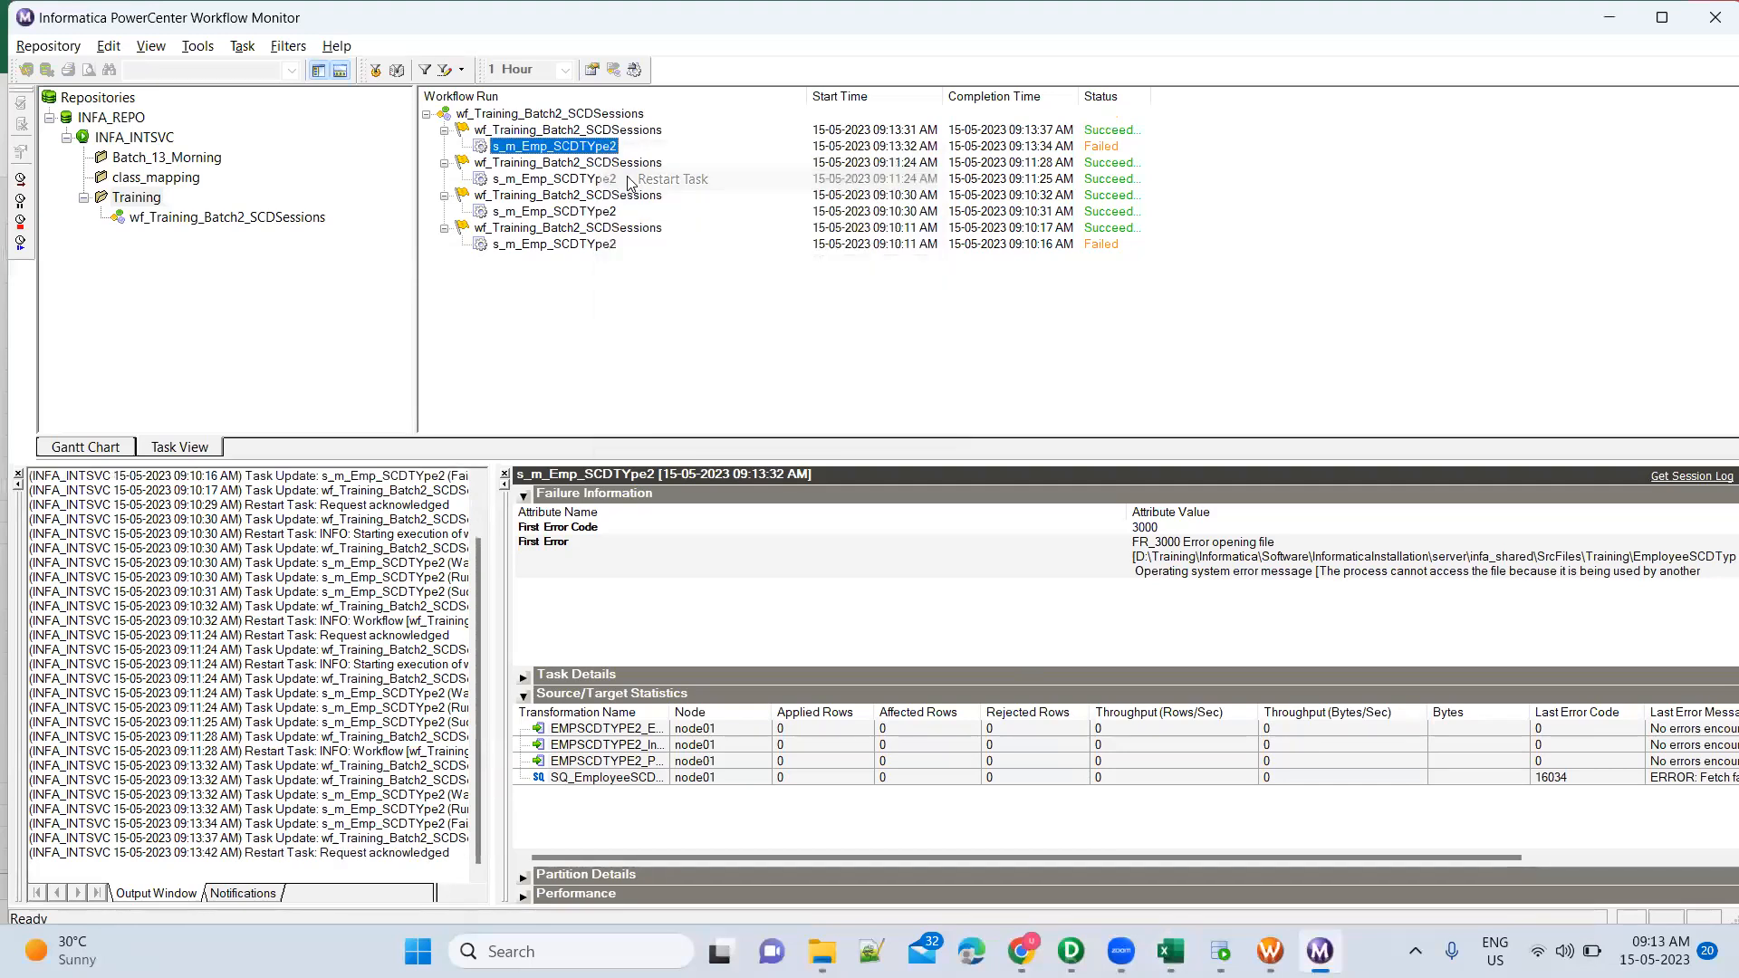
{"action": "left_click", "coordinate": [600, 147]}
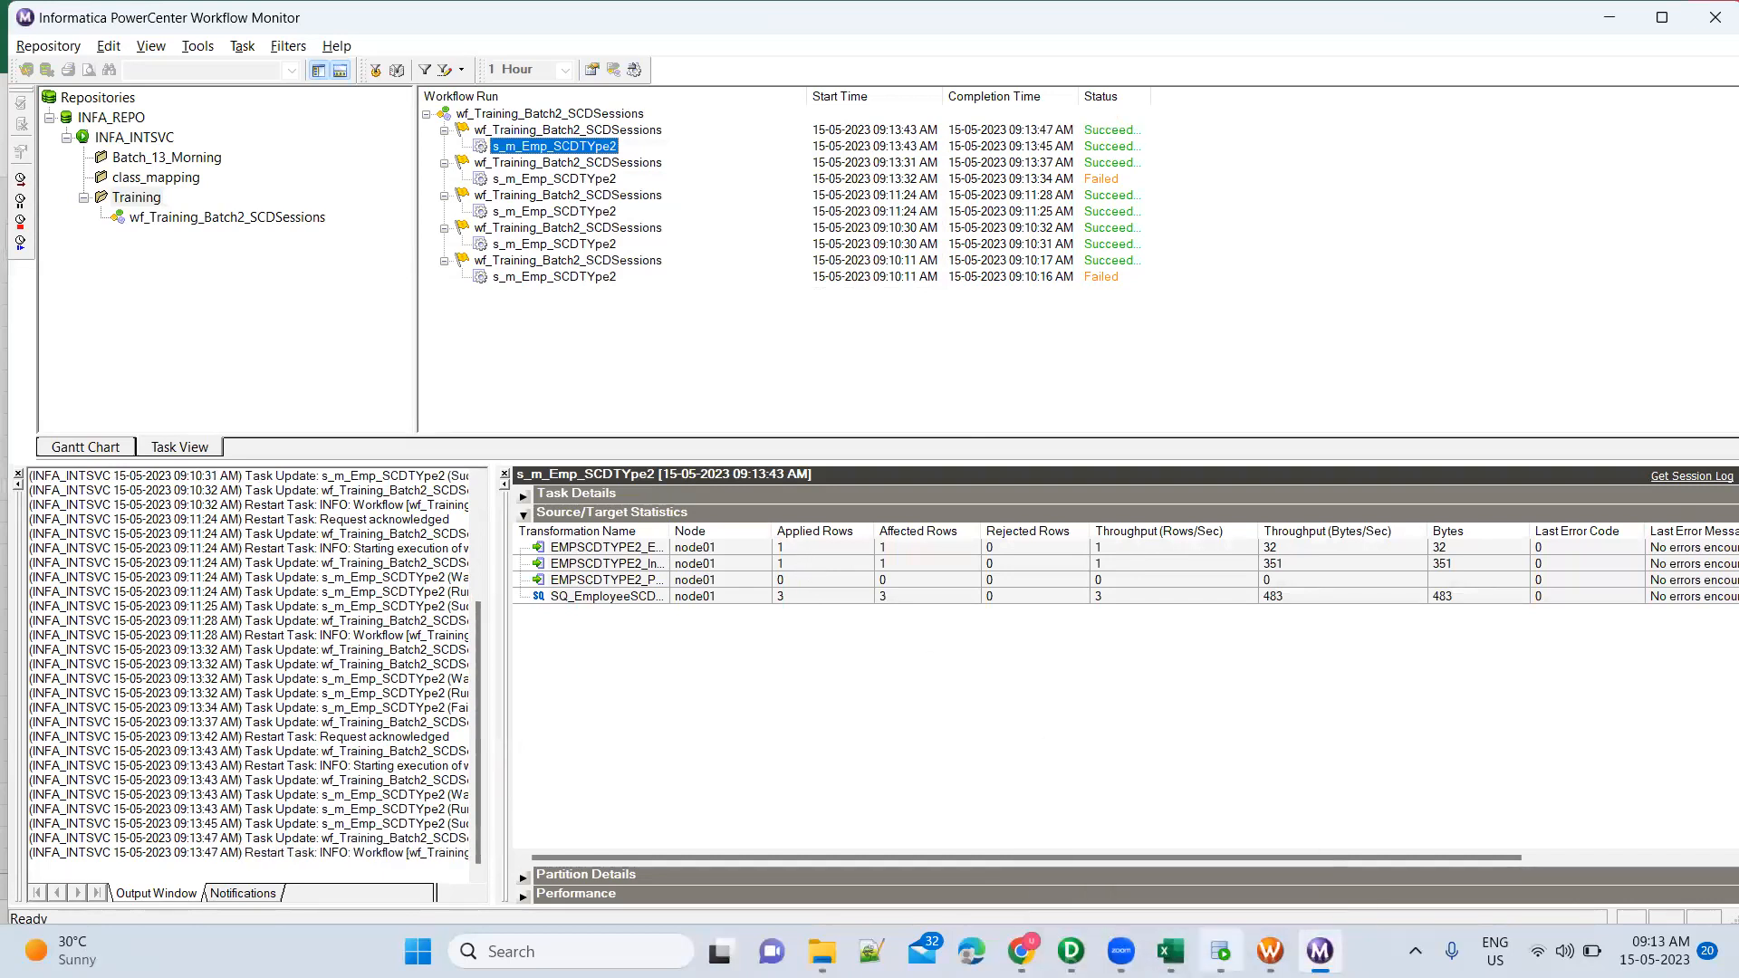
In SQL Developer, review the previously fetched rows and rerun SELECT * FROM EmpSCDTYpe2 to check the reloaded names
{"action": "left_click", "coordinate": [1175, 925]}
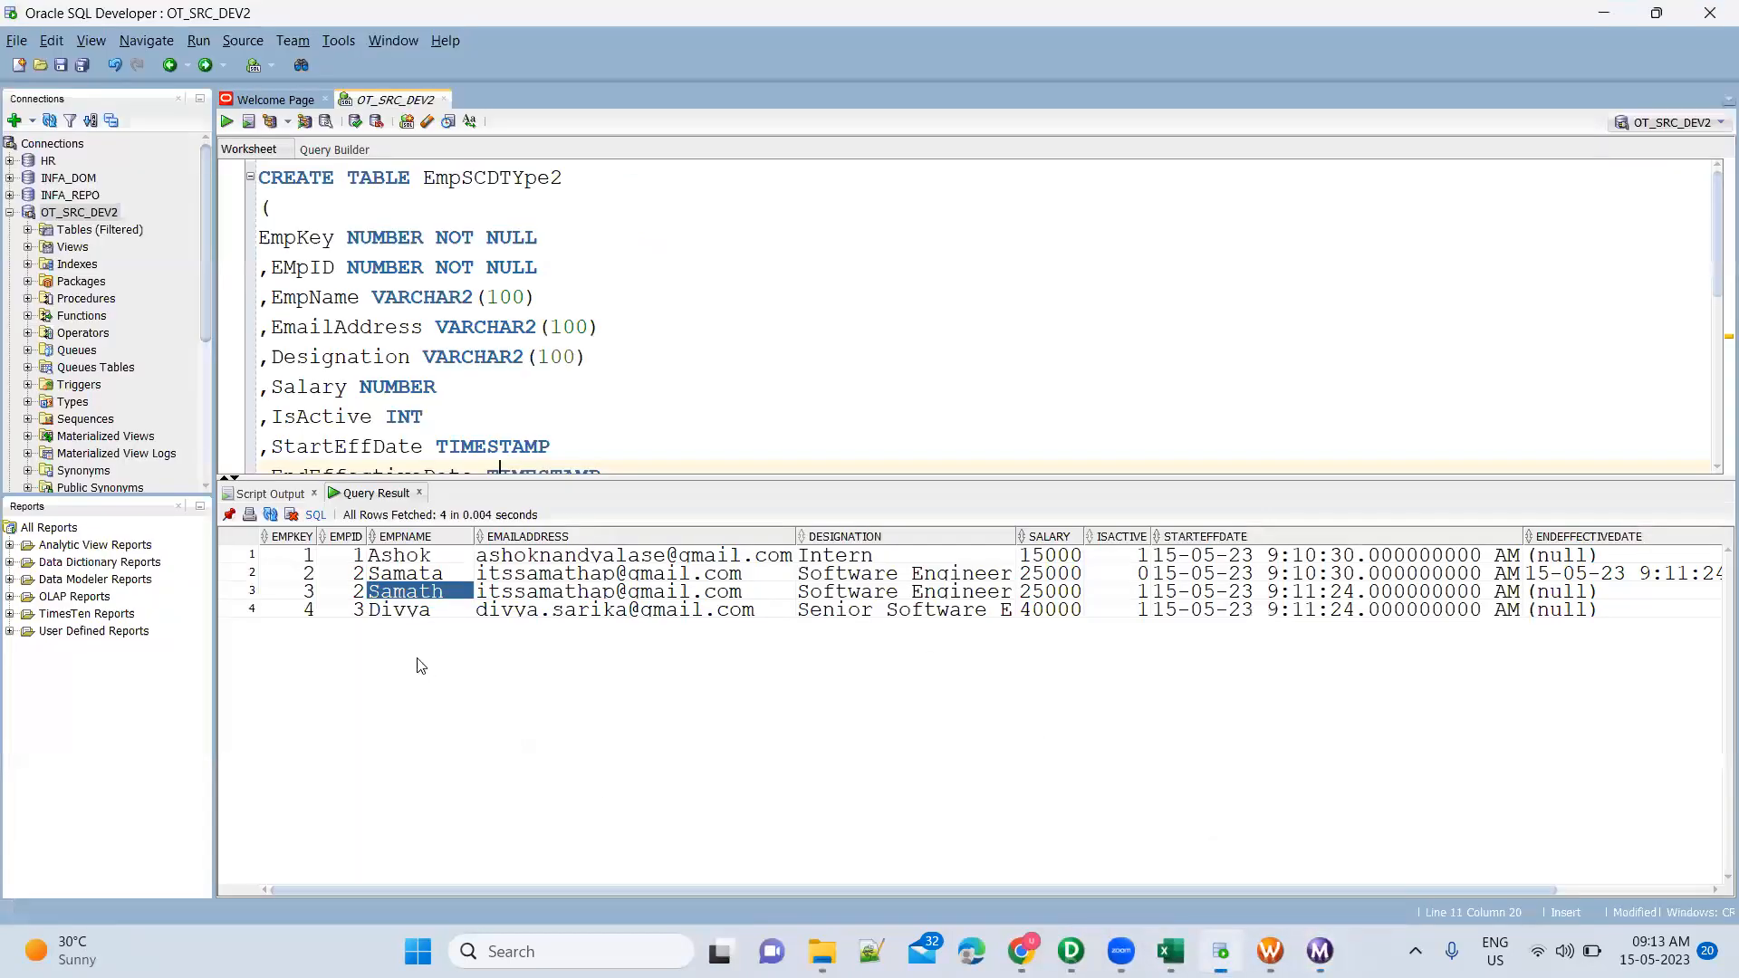
{"action": "left_click", "coordinate": [253, 593]}
{"action": "left_click", "coordinate": [249, 610]}
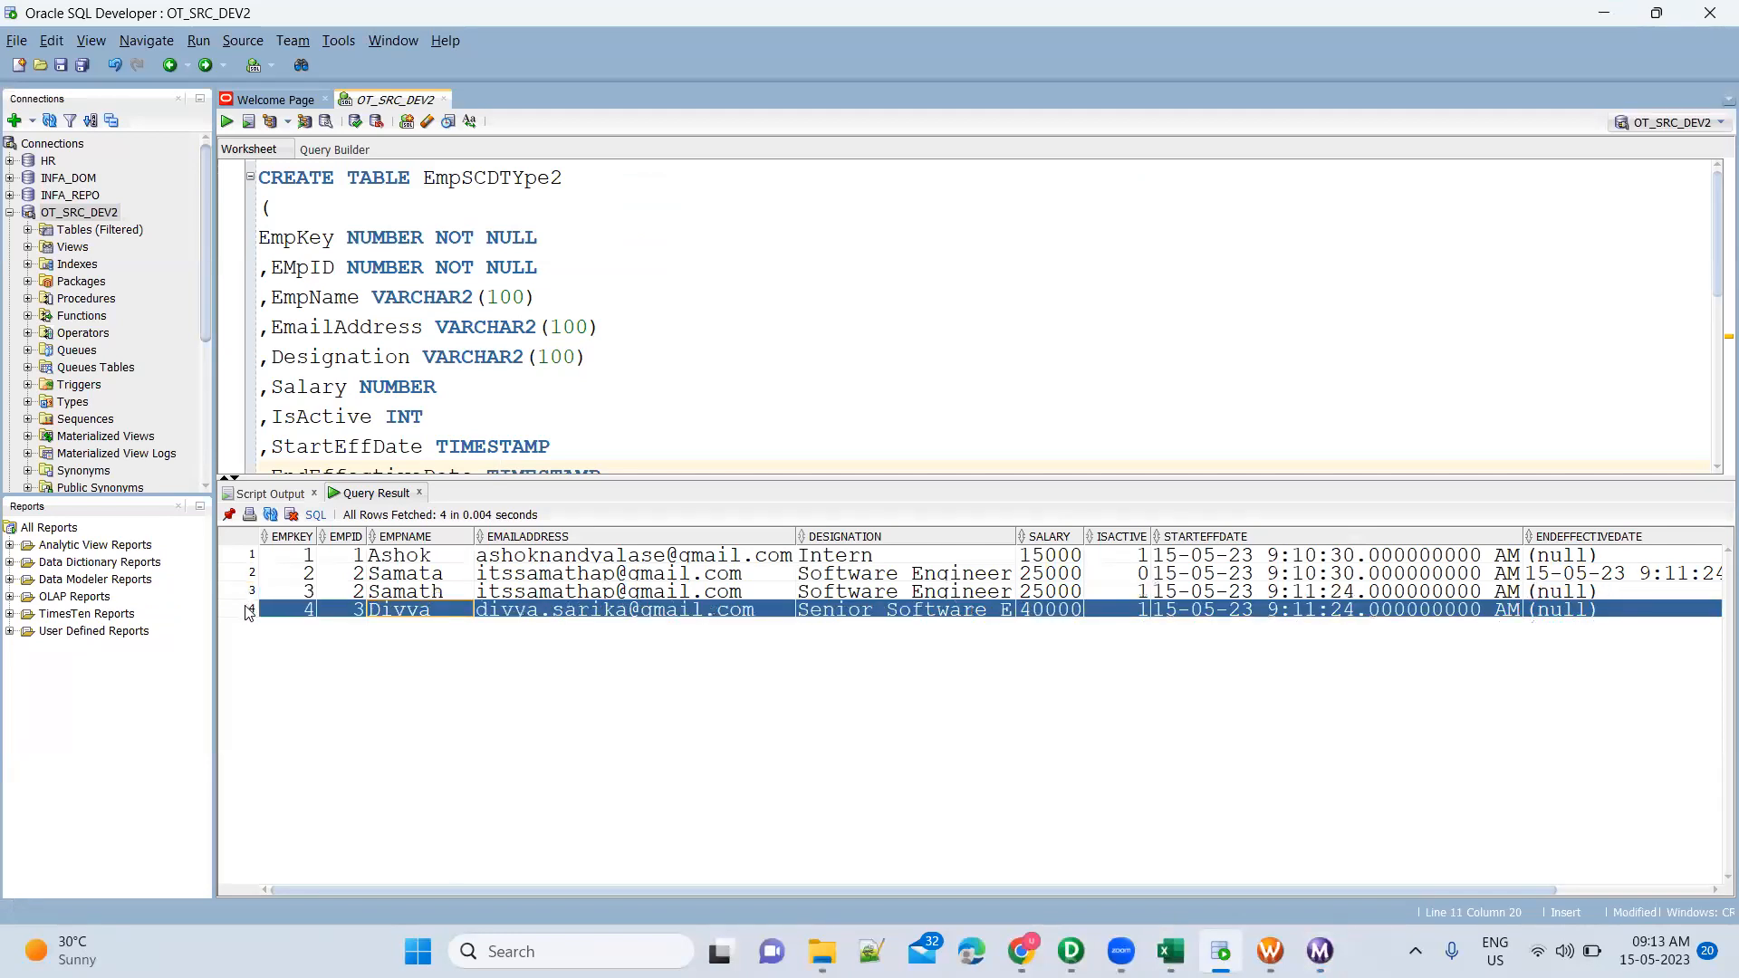
{"action": "scroll", "coordinate": [559, 340], "scroll_direction": "down", "scroll_amount": 5}
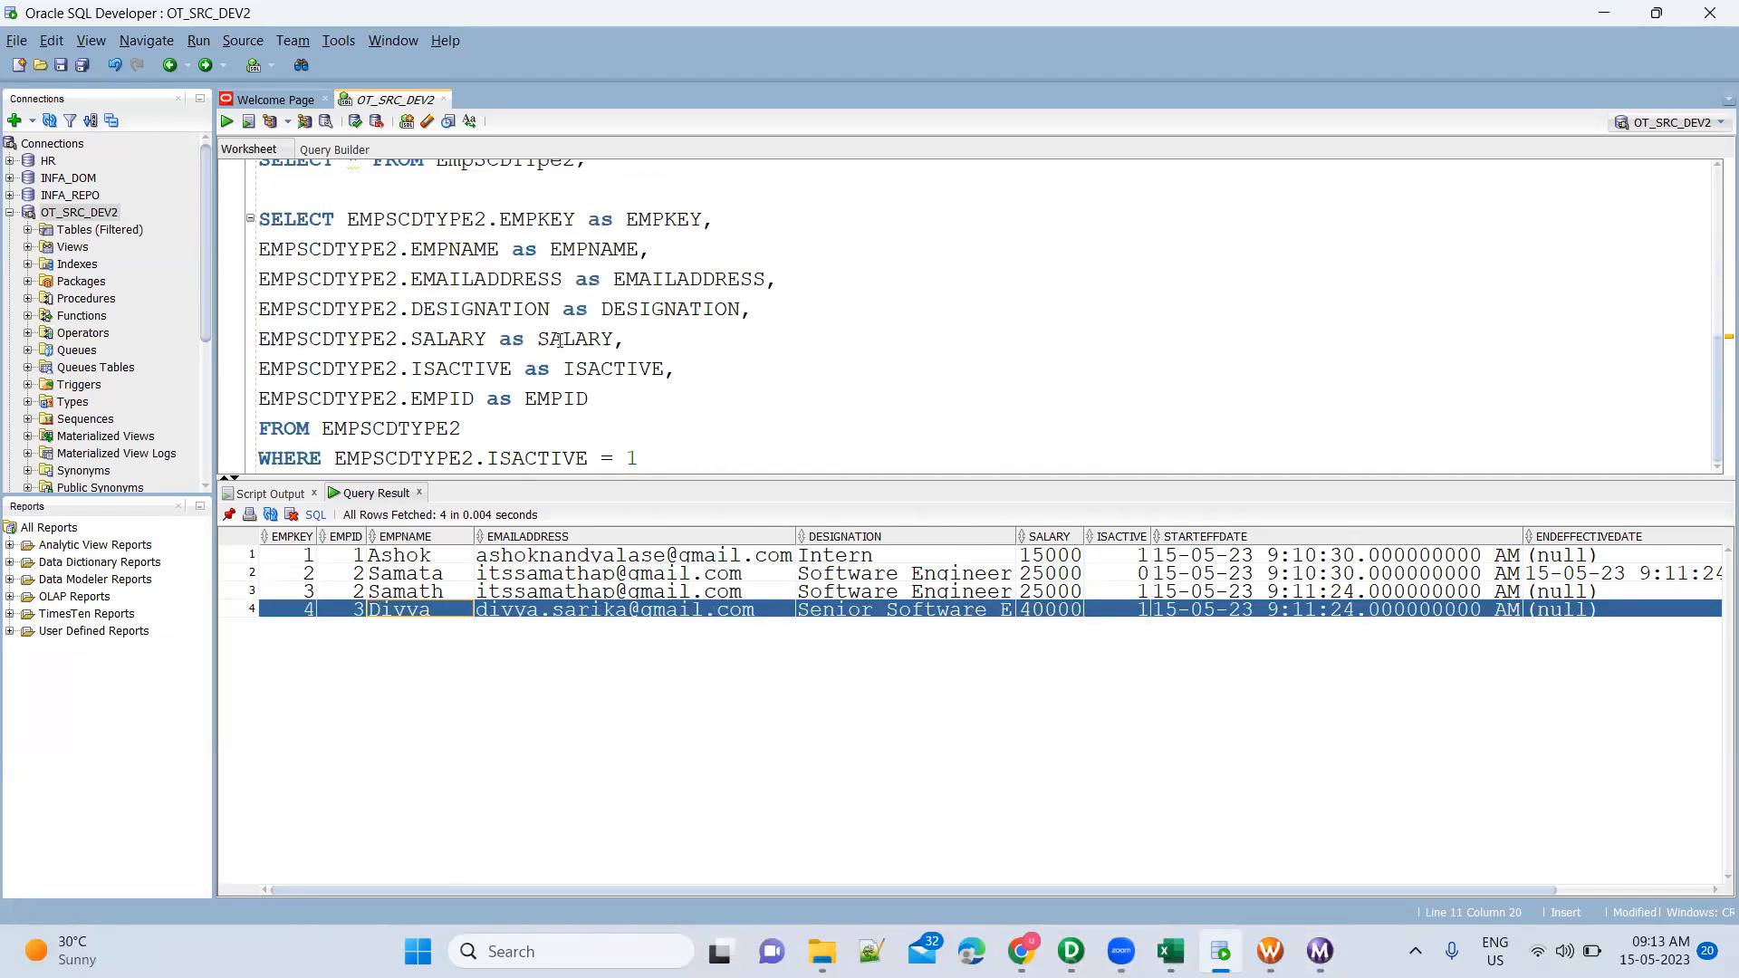
{"action": "scroll", "coordinate": [564, 339], "scroll_direction": "up", "scroll_amount": 2}
{"action": "left_click", "coordinate": [539, 339]}
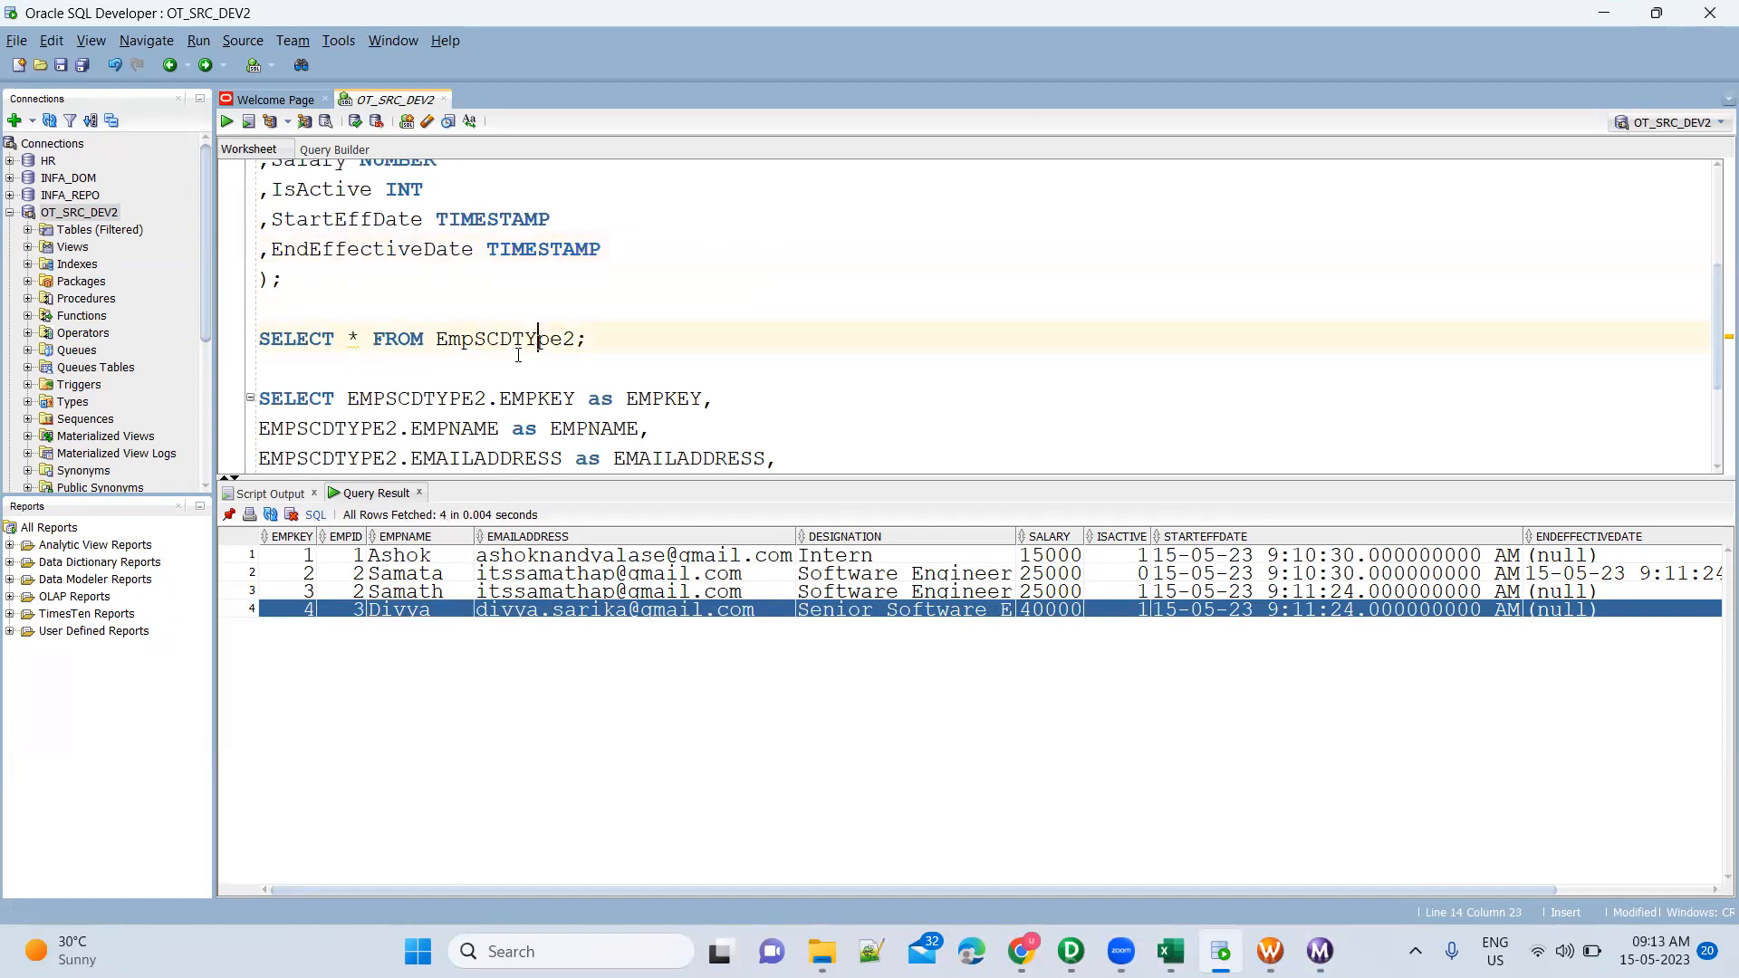
{"action": "key", "text": "ctrl+Return"}
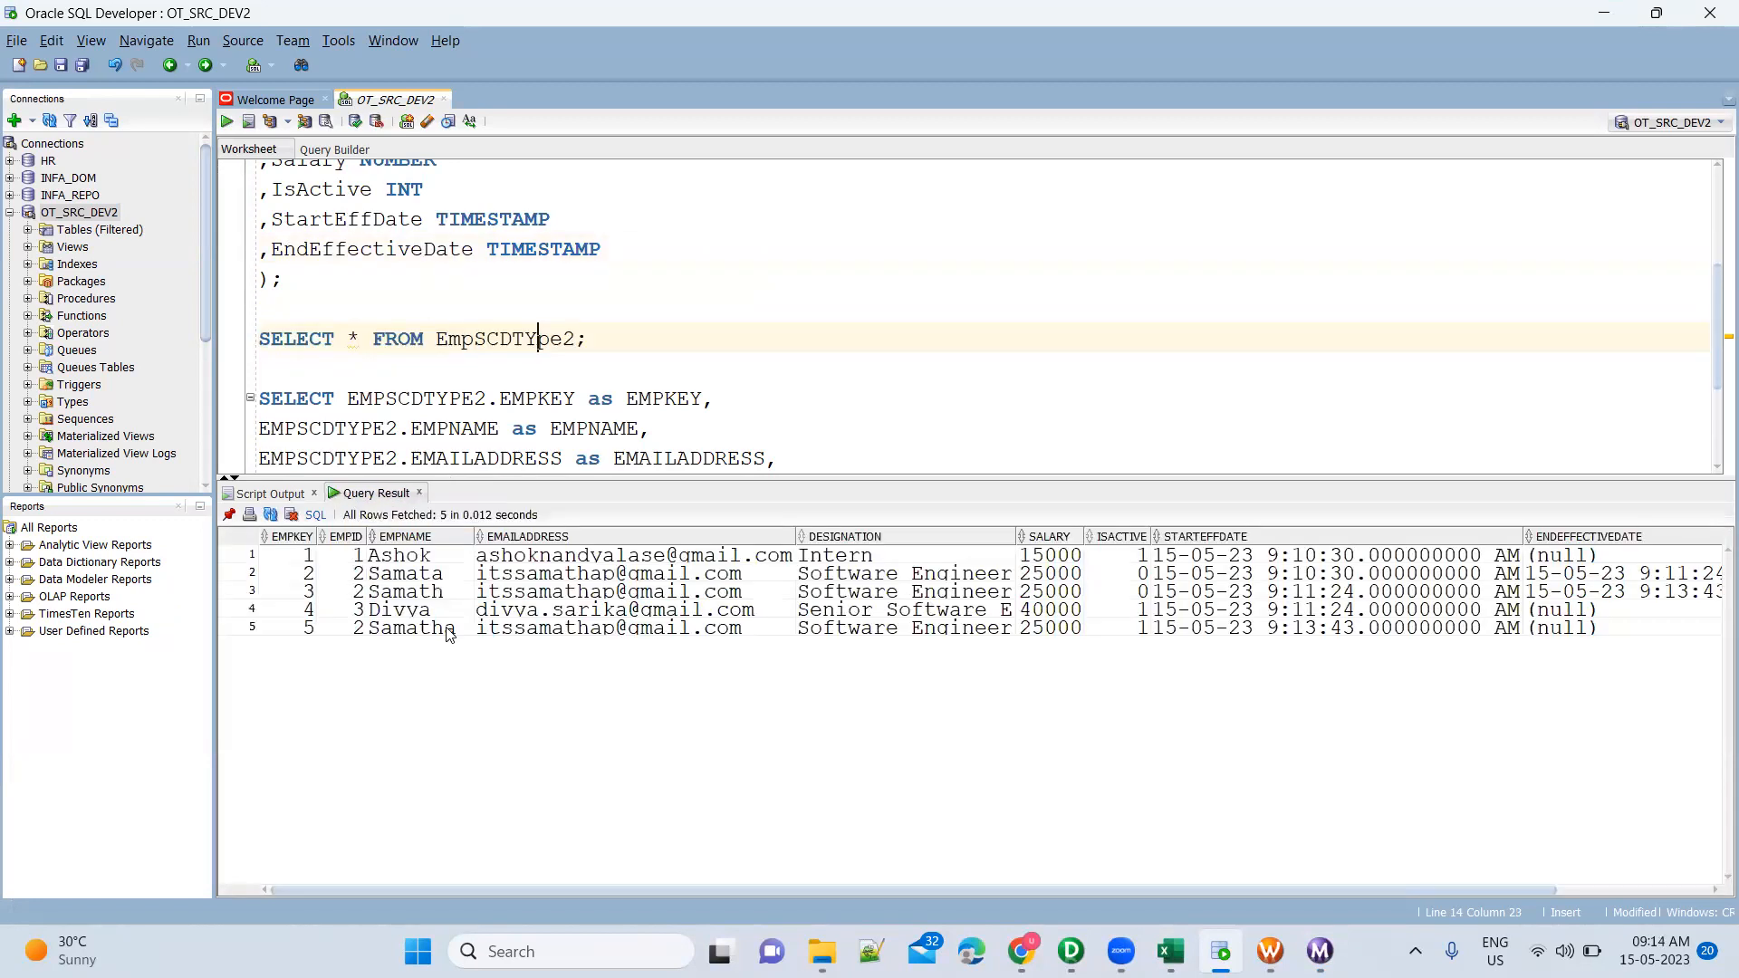
Examine the EMPNAME and ENDEFFECTIVEDATE values of the EmpID 2 history rows in the query result
{"action": "left_click", "coordinate": [447, 632]}
{"action": "left_click", "coordinate": [614, 631]}
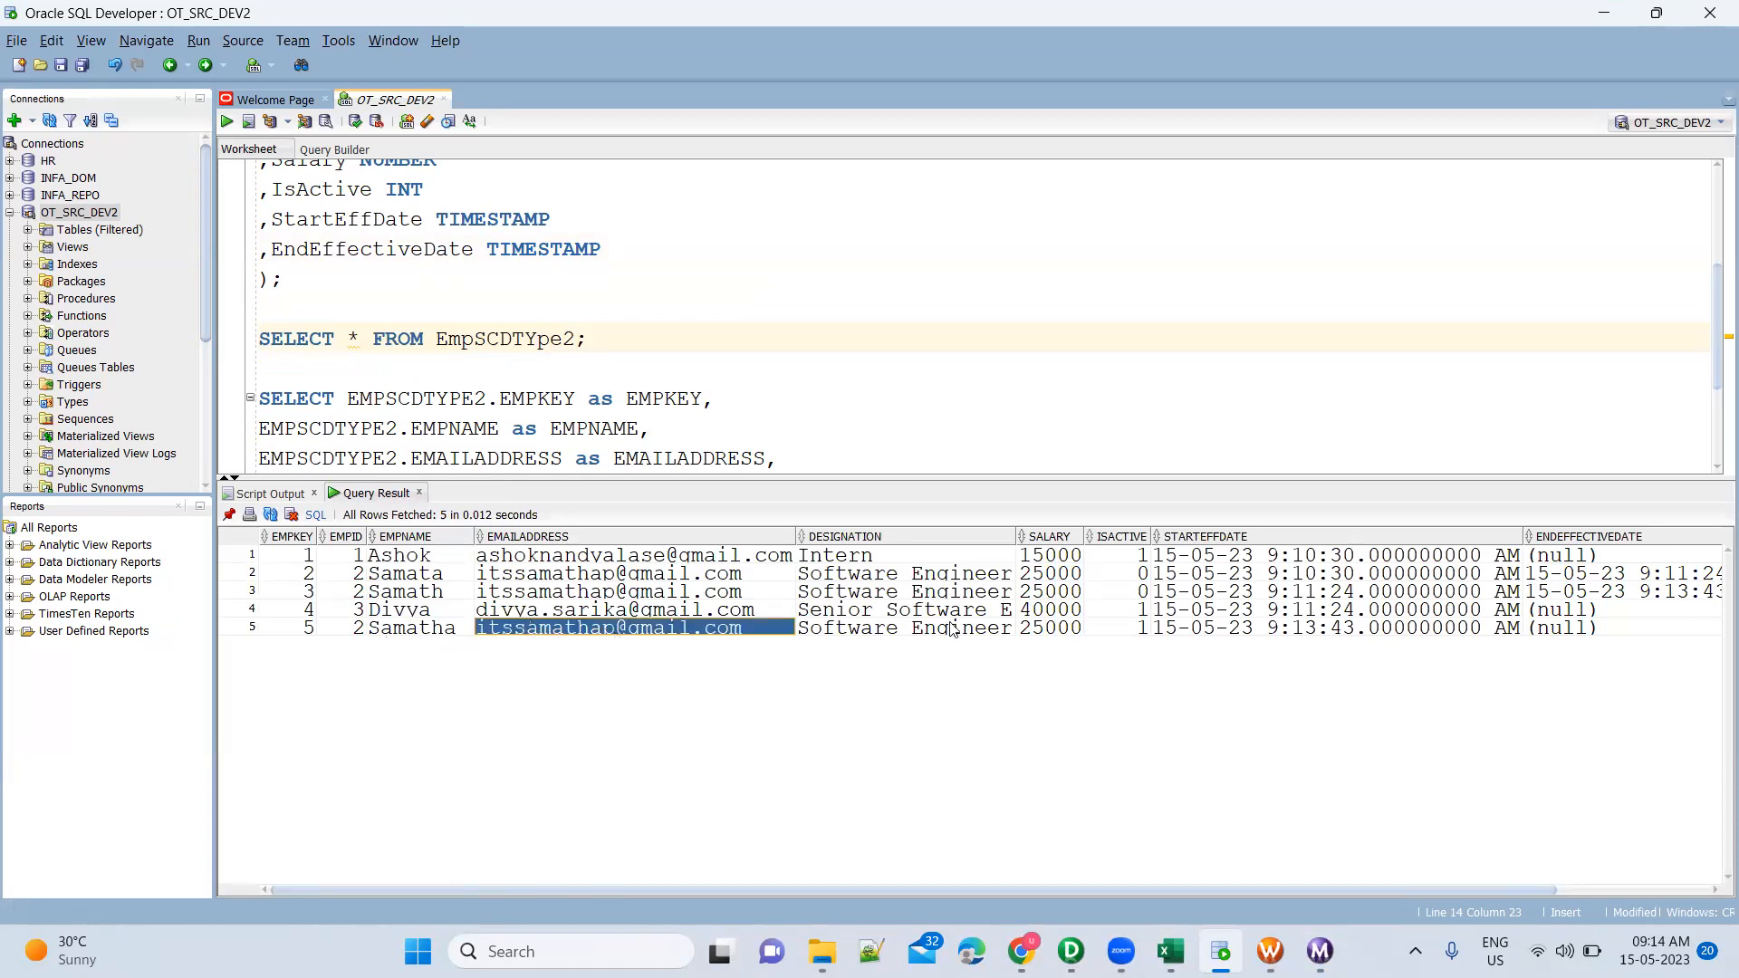
{"action": "left_click", "coordinate": [1605, 590]}
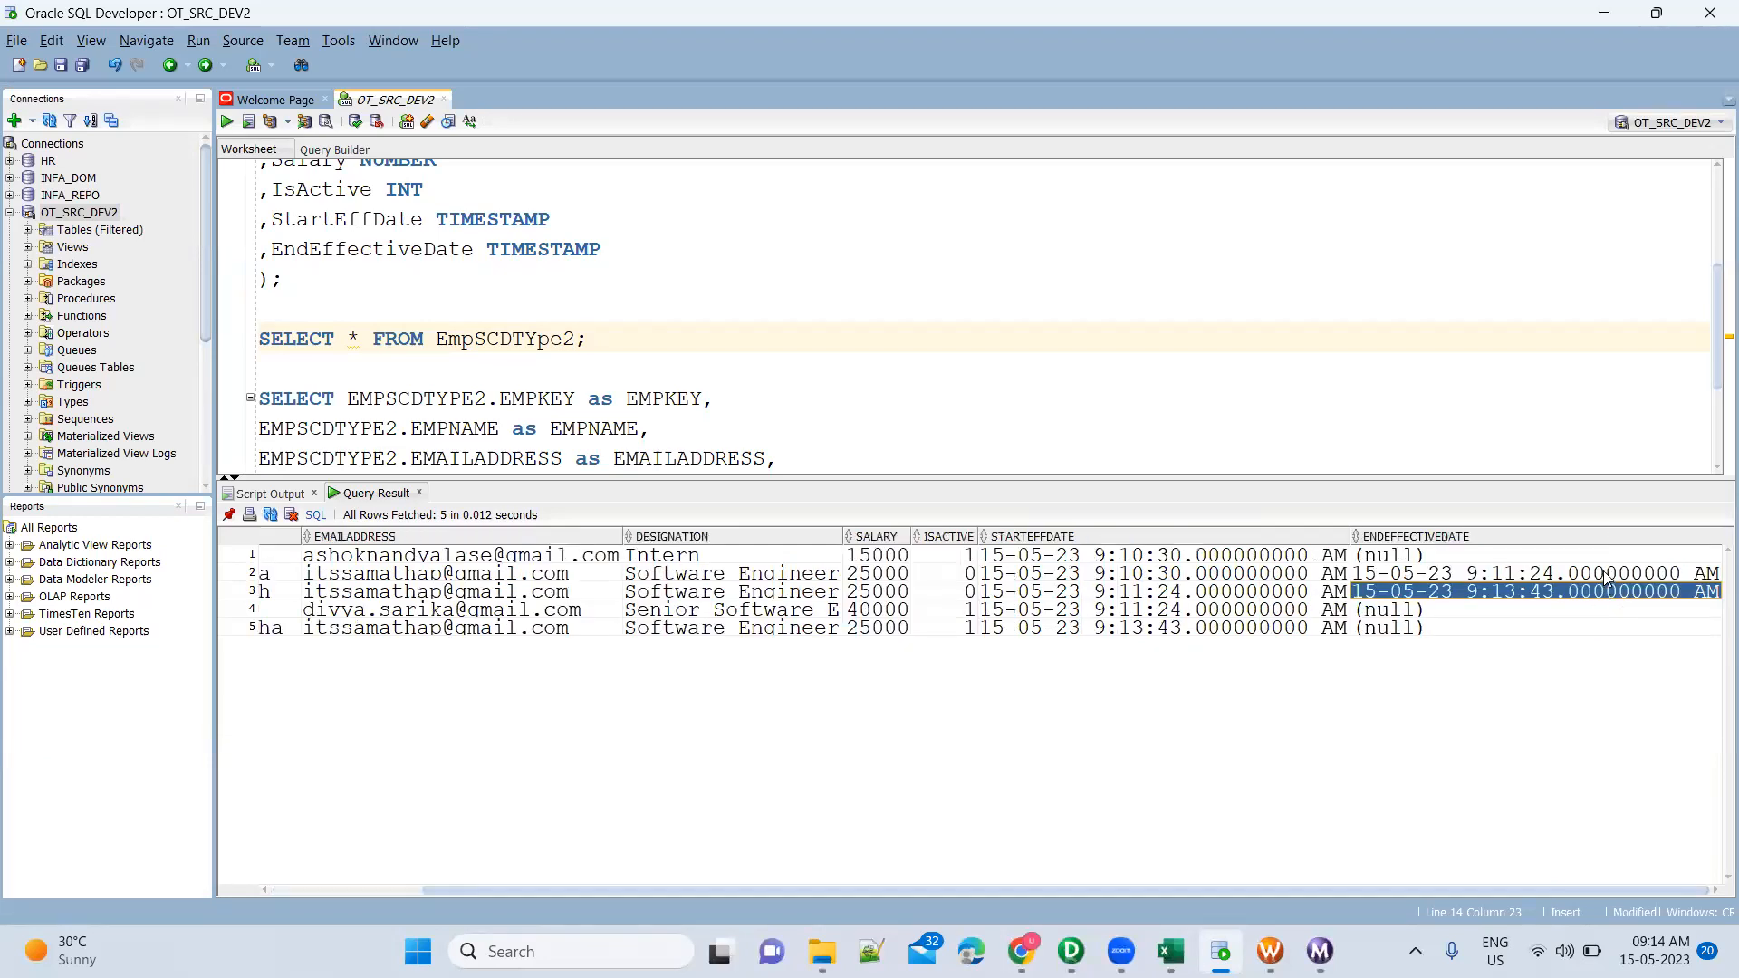
{"action": "left_click", "coordinate": [1606, 576]}
{"action": "key", "text": "Down"}
{"action": "scroll", "coordinate": [1034, 904], "scroll_direction": "left", "scroll_amount": 3}
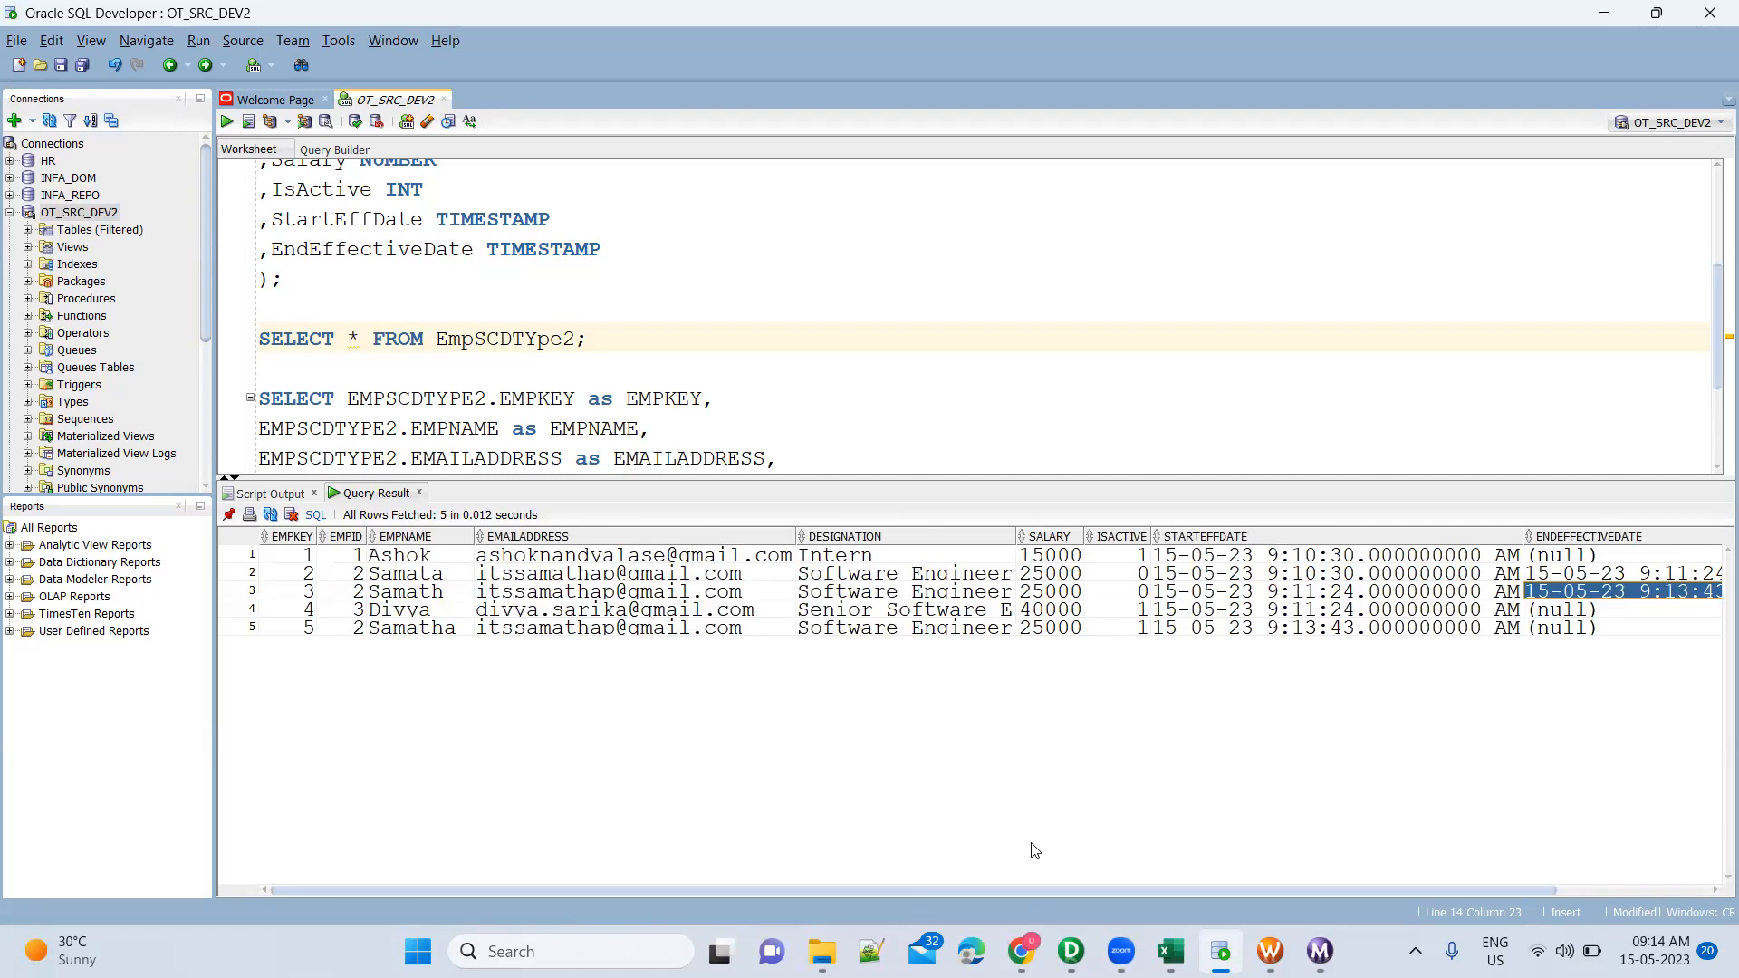
Switch to the Book1 workbook in Excel and copy the EmpID 4 source record from A6:E6
{"action": "mouse_move", "coordinate": [1171, 951]}
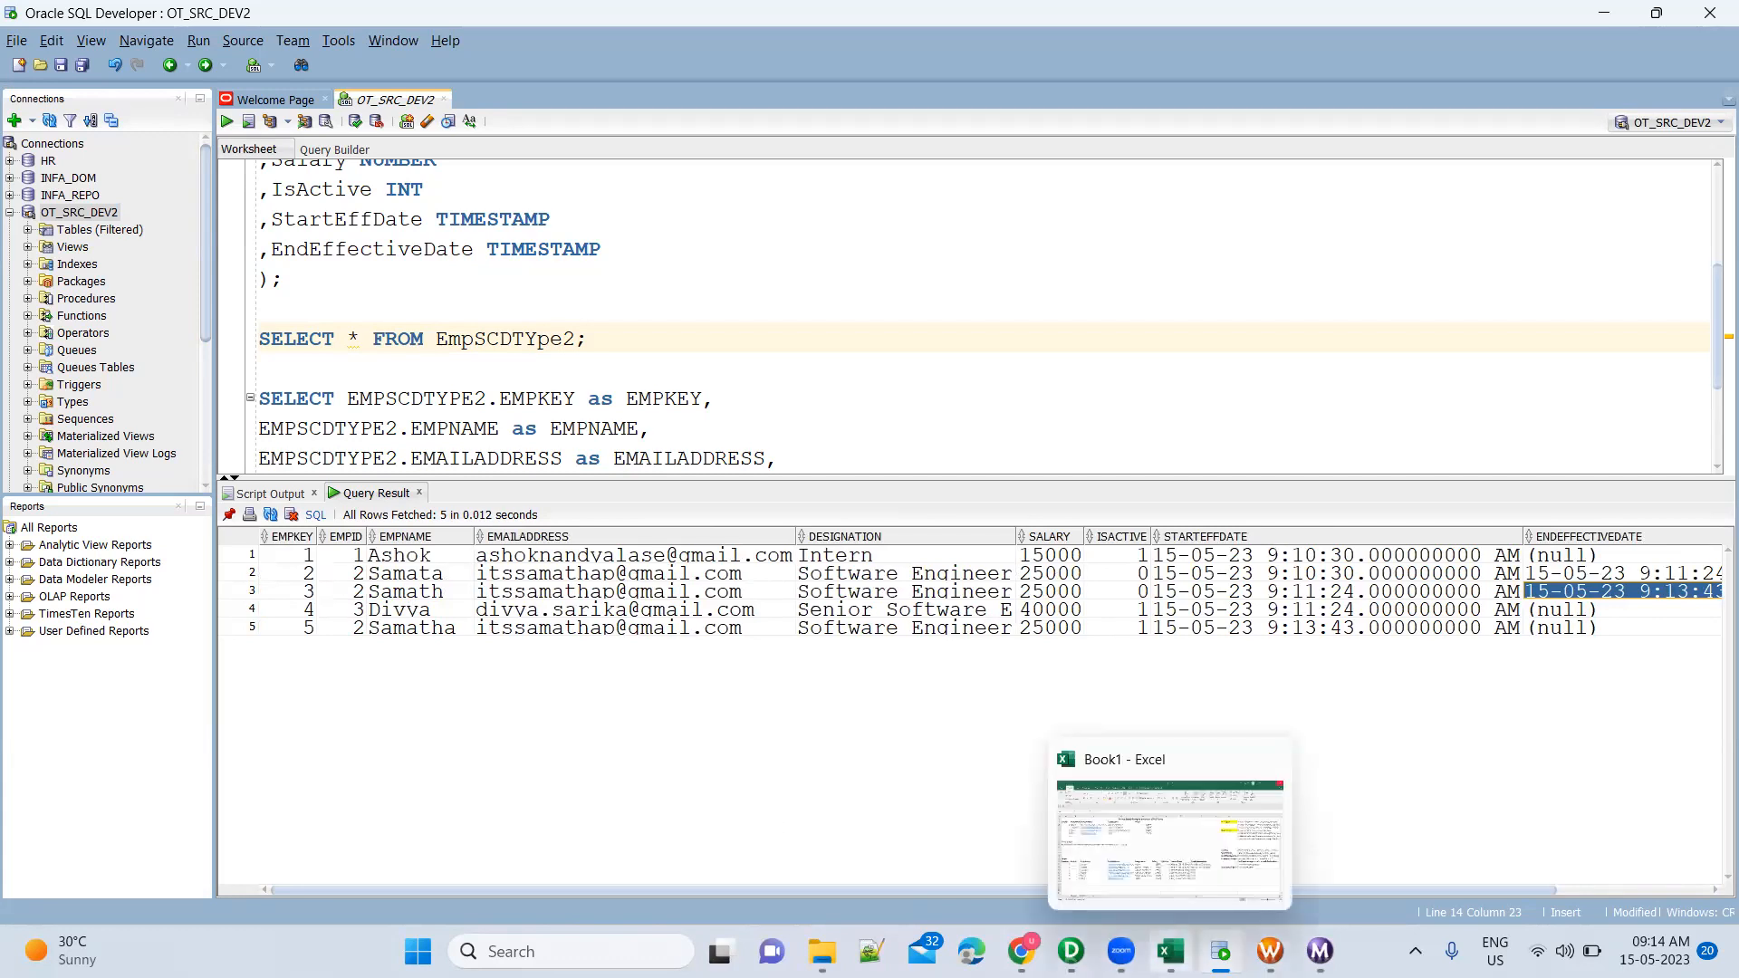
{"action": "left_click", "coordinate": [1158, 846]}
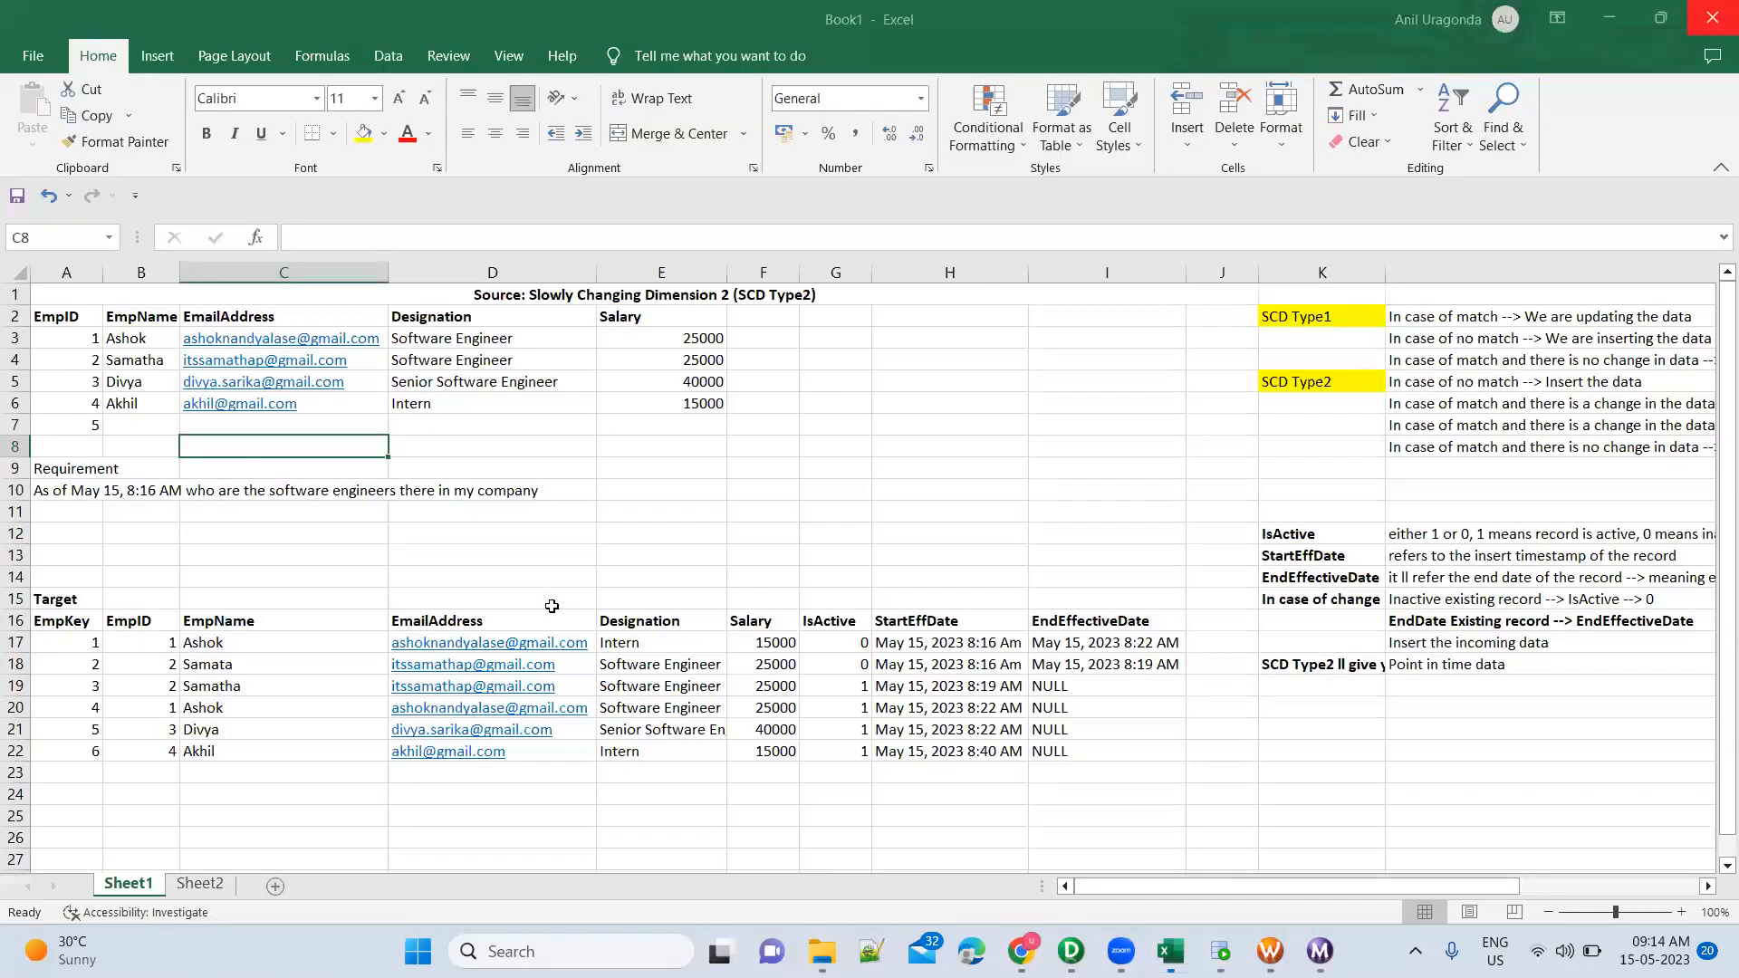
{"action": "left_click", "coordinate": [73, 404]}
{"action": "key", "text": "shift+Right"}
{"action": "key", "text": "shift+Right"}
{"action": "key", "text": "shift+Right"}
{"action": "key", "text": "shift+Right"}
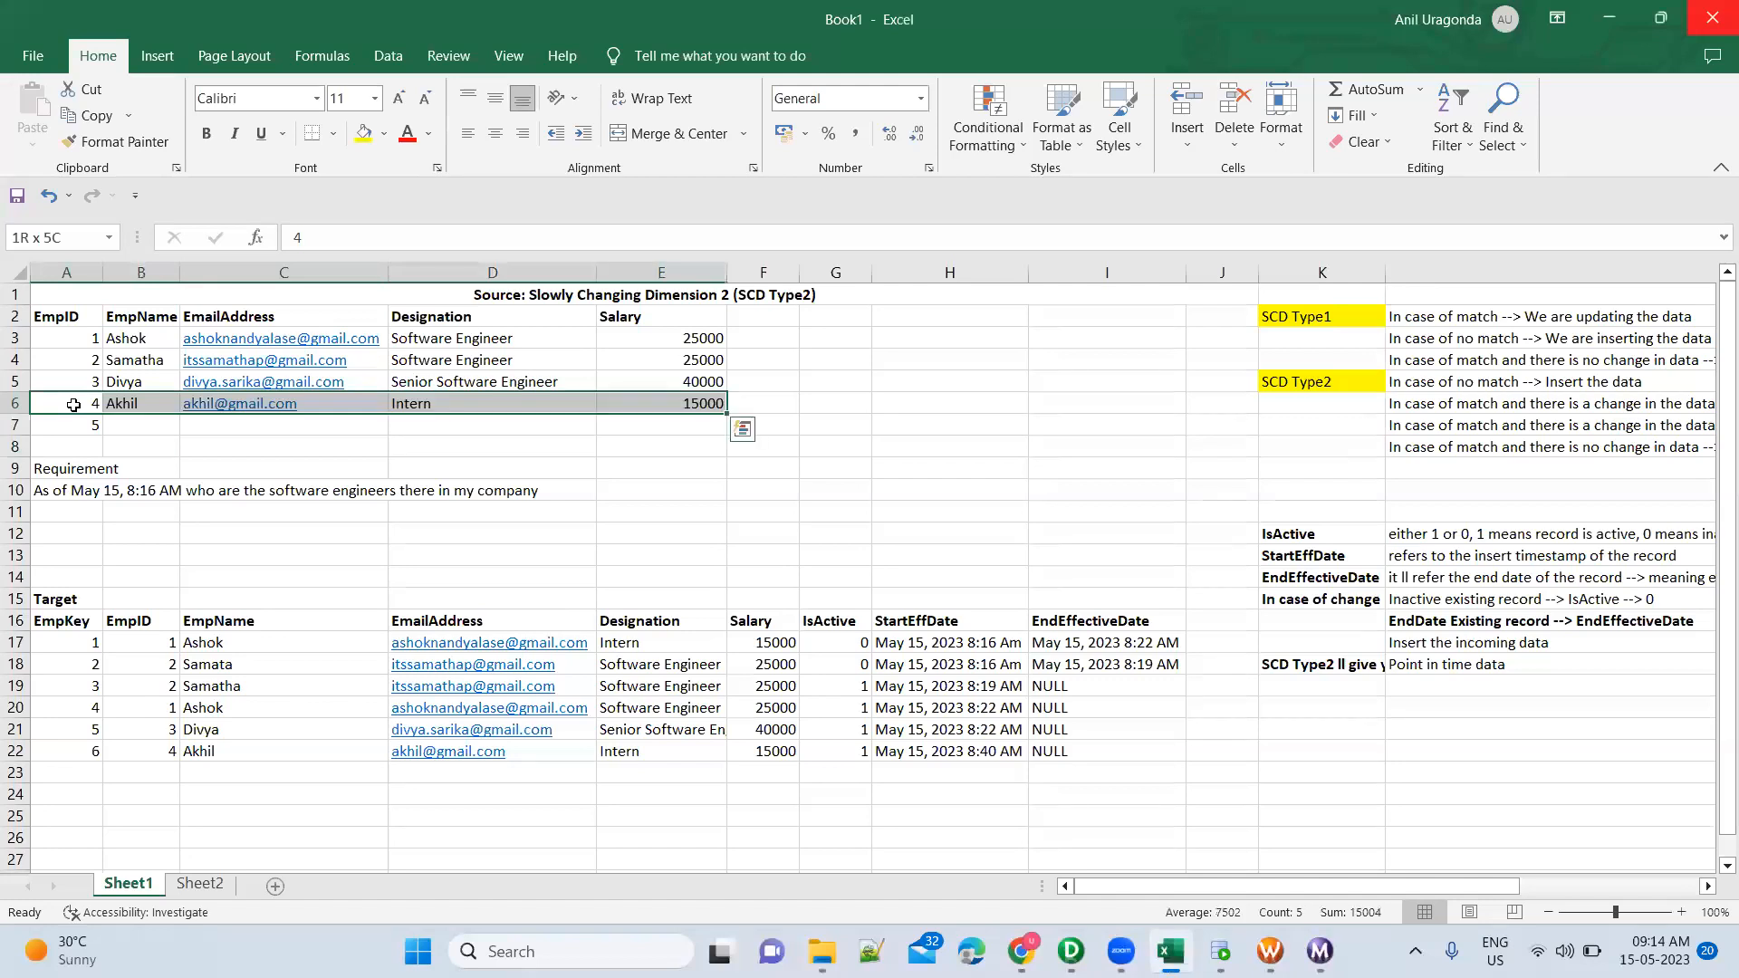
{"action": "key", "text": "ctrl+c"}
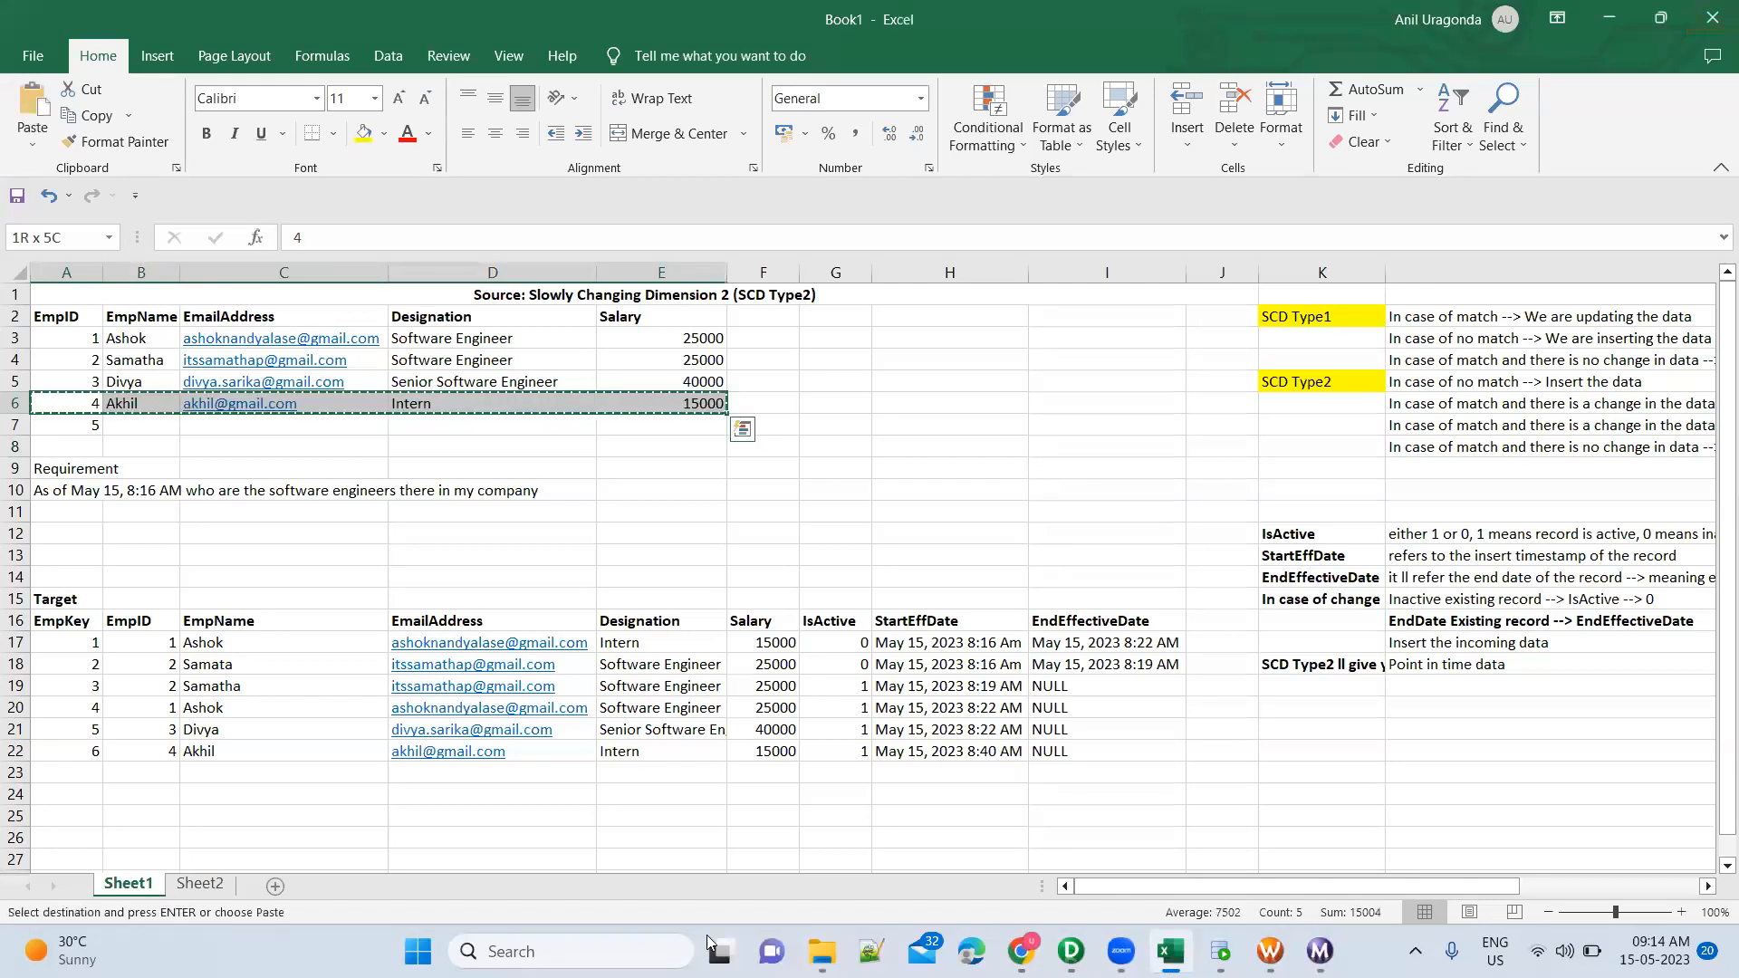
Open EmployeeSCDType2.csv from the Training folder, paste the EmpID 4 record from Book1 into row 5, and autofit the columns
{"action": "left_click", "coordinate": [821, 951]}
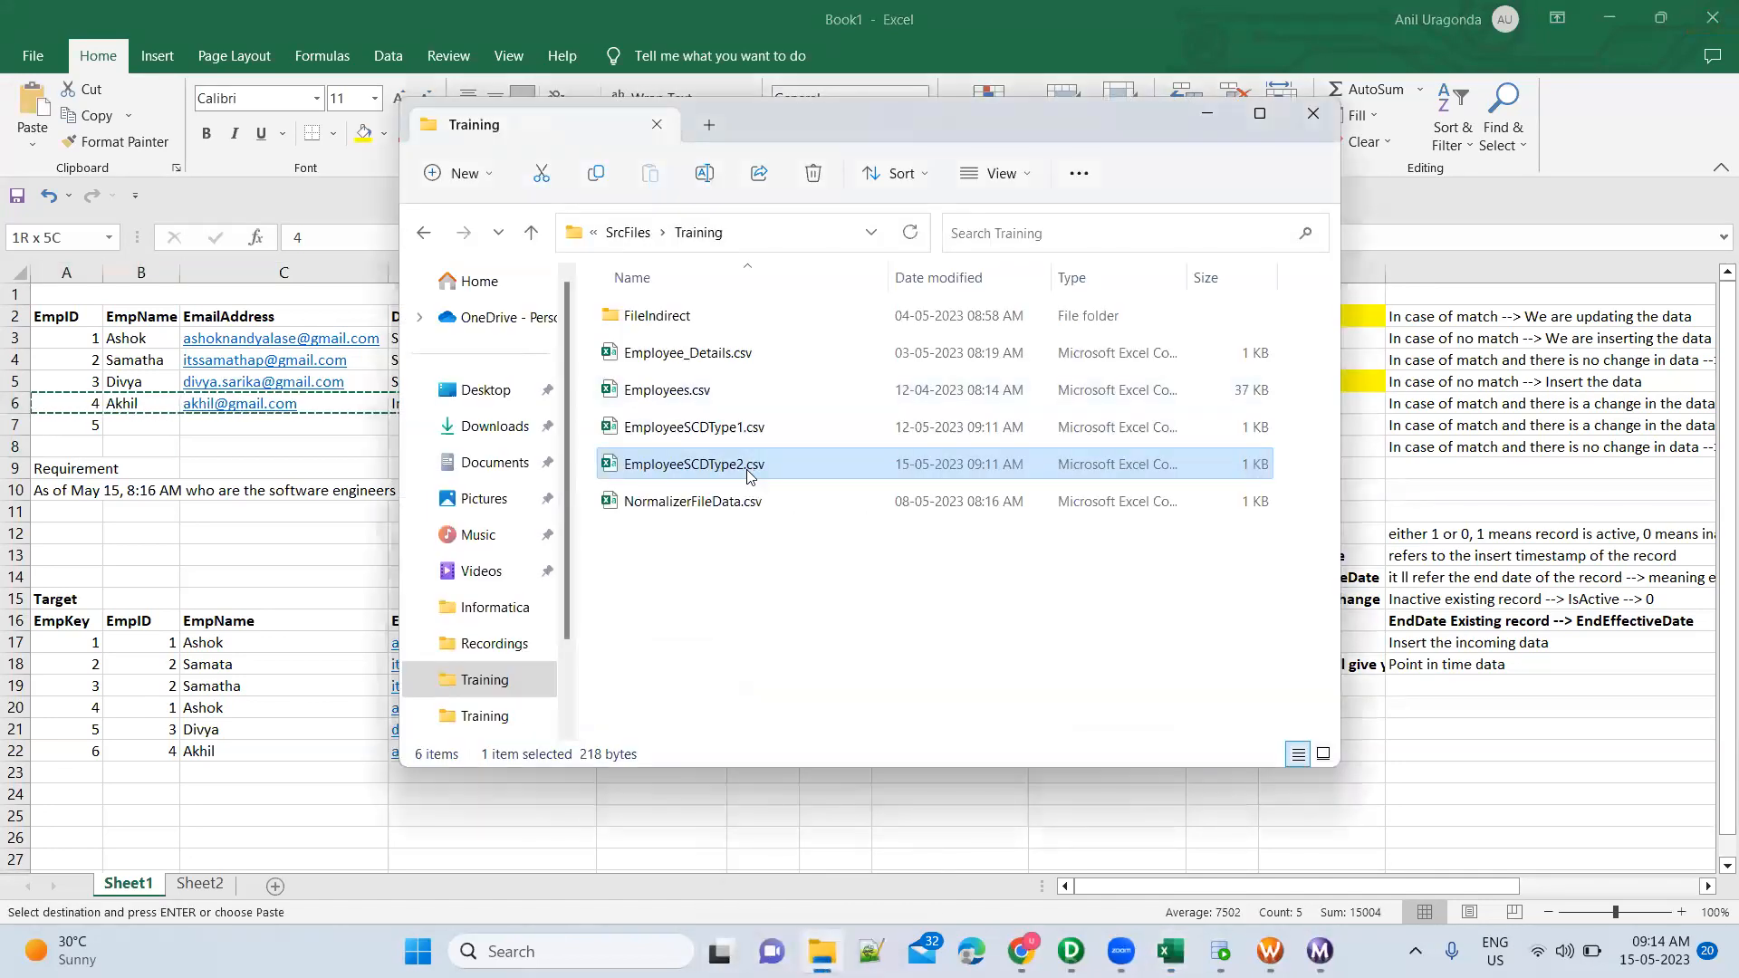
{"action": "left_click", "coordinate": [267, 499]}
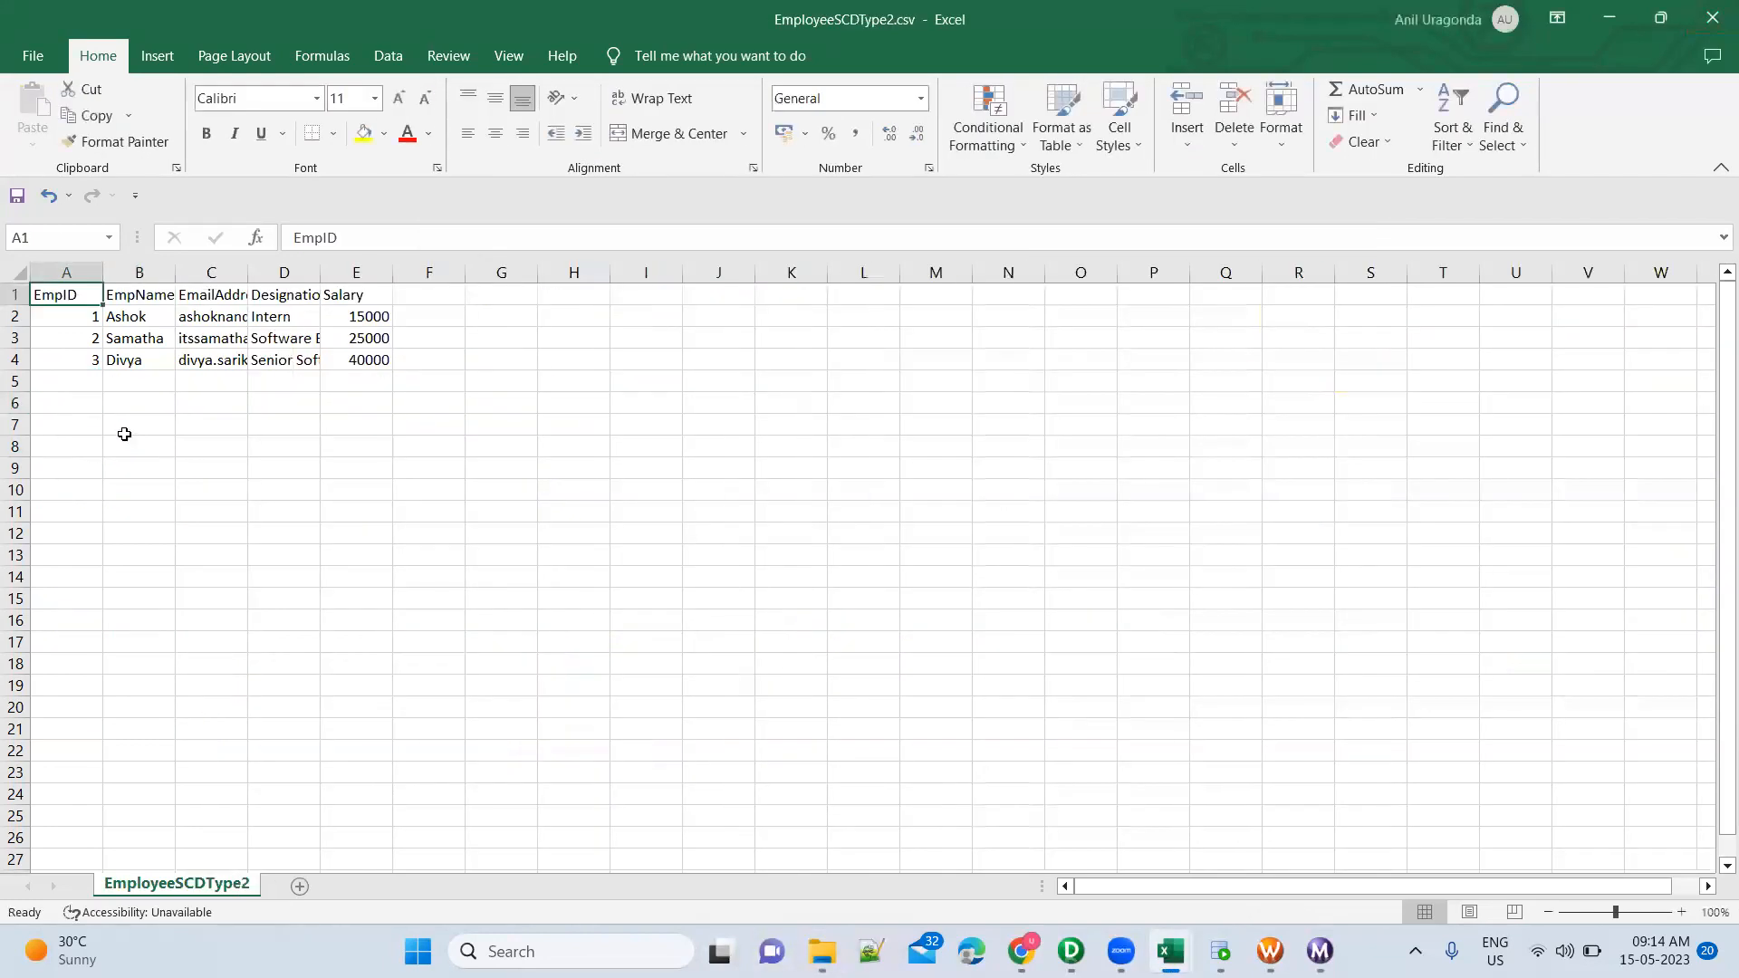
{"action": "left_click", "coordinate": [91, 376]}
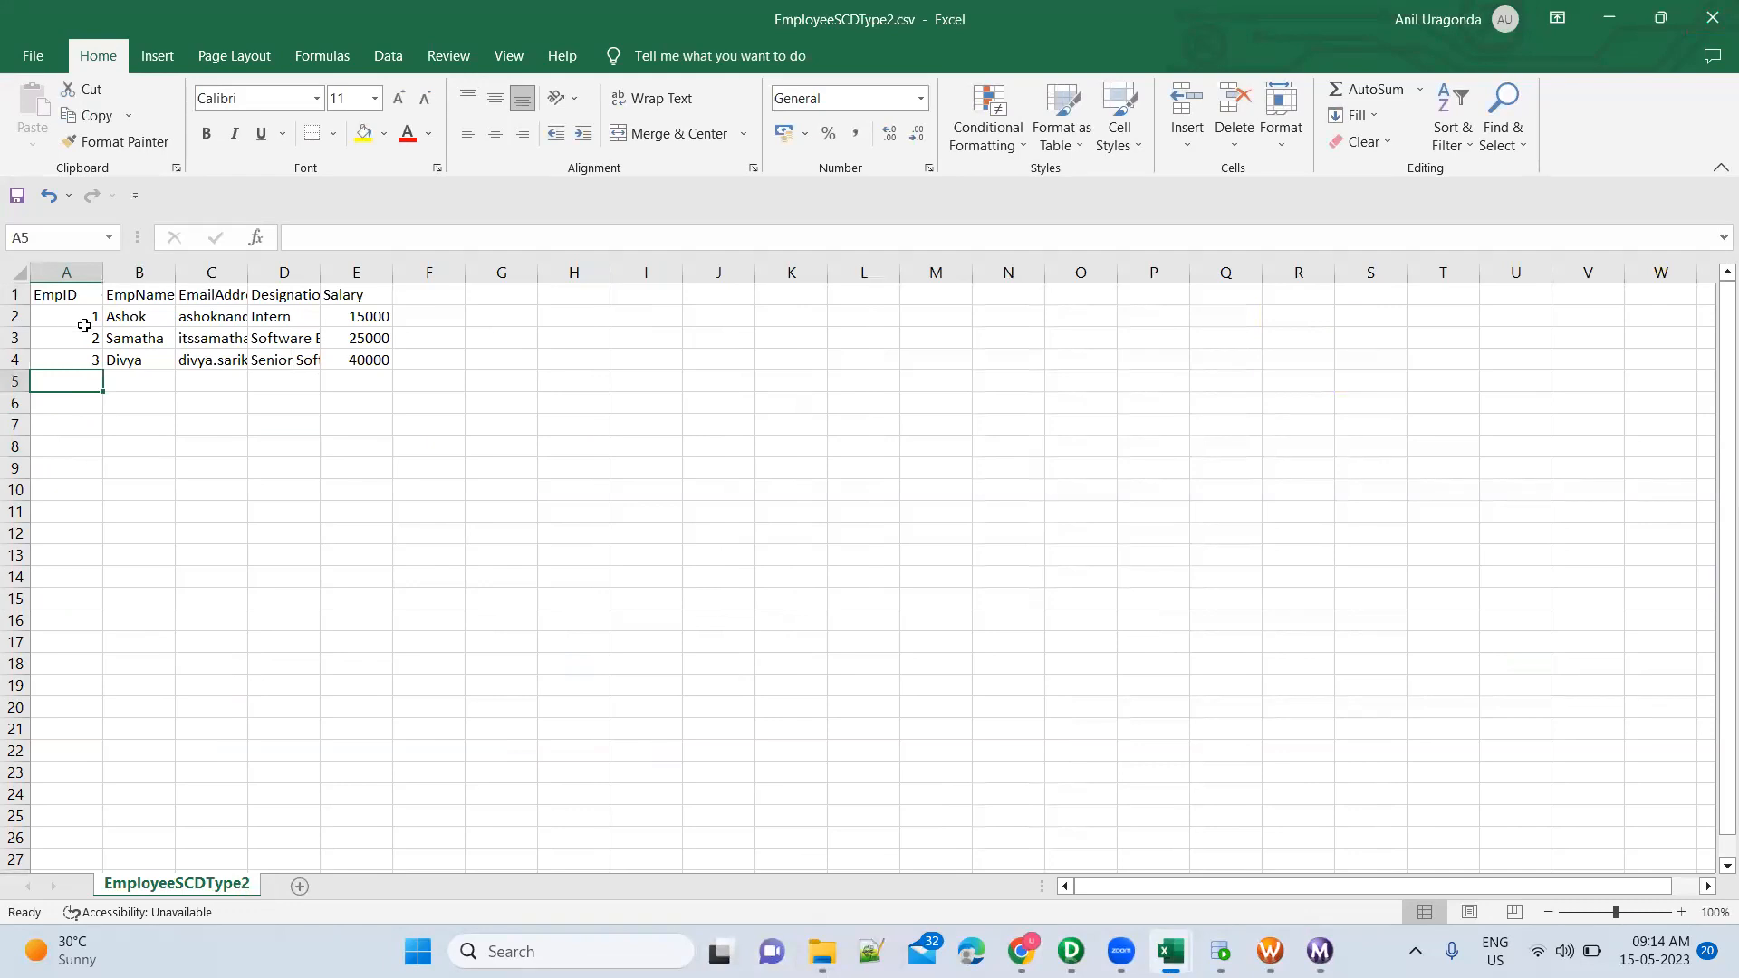
{"action": "key", "text": "alt+Tab"}
{"action": "key", "text": "ctrl+c"}
{"action": "key", "text": "alt+Tab"}
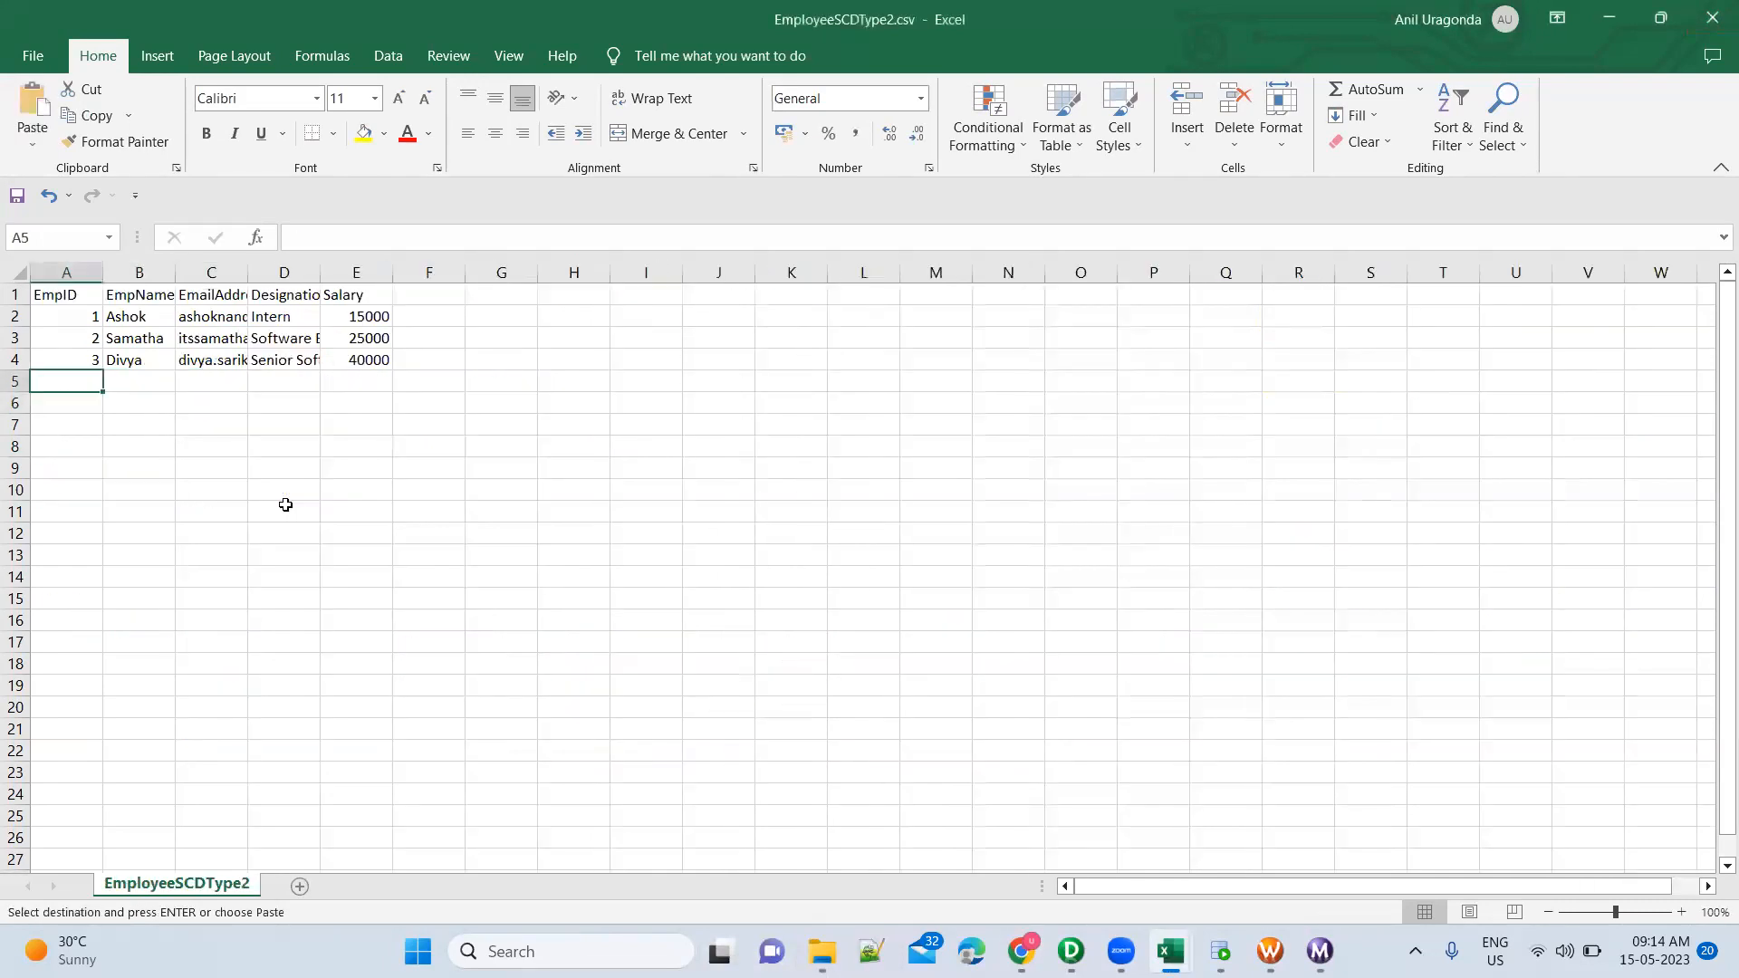
{"action": "key", "text": "ctrl+v"}
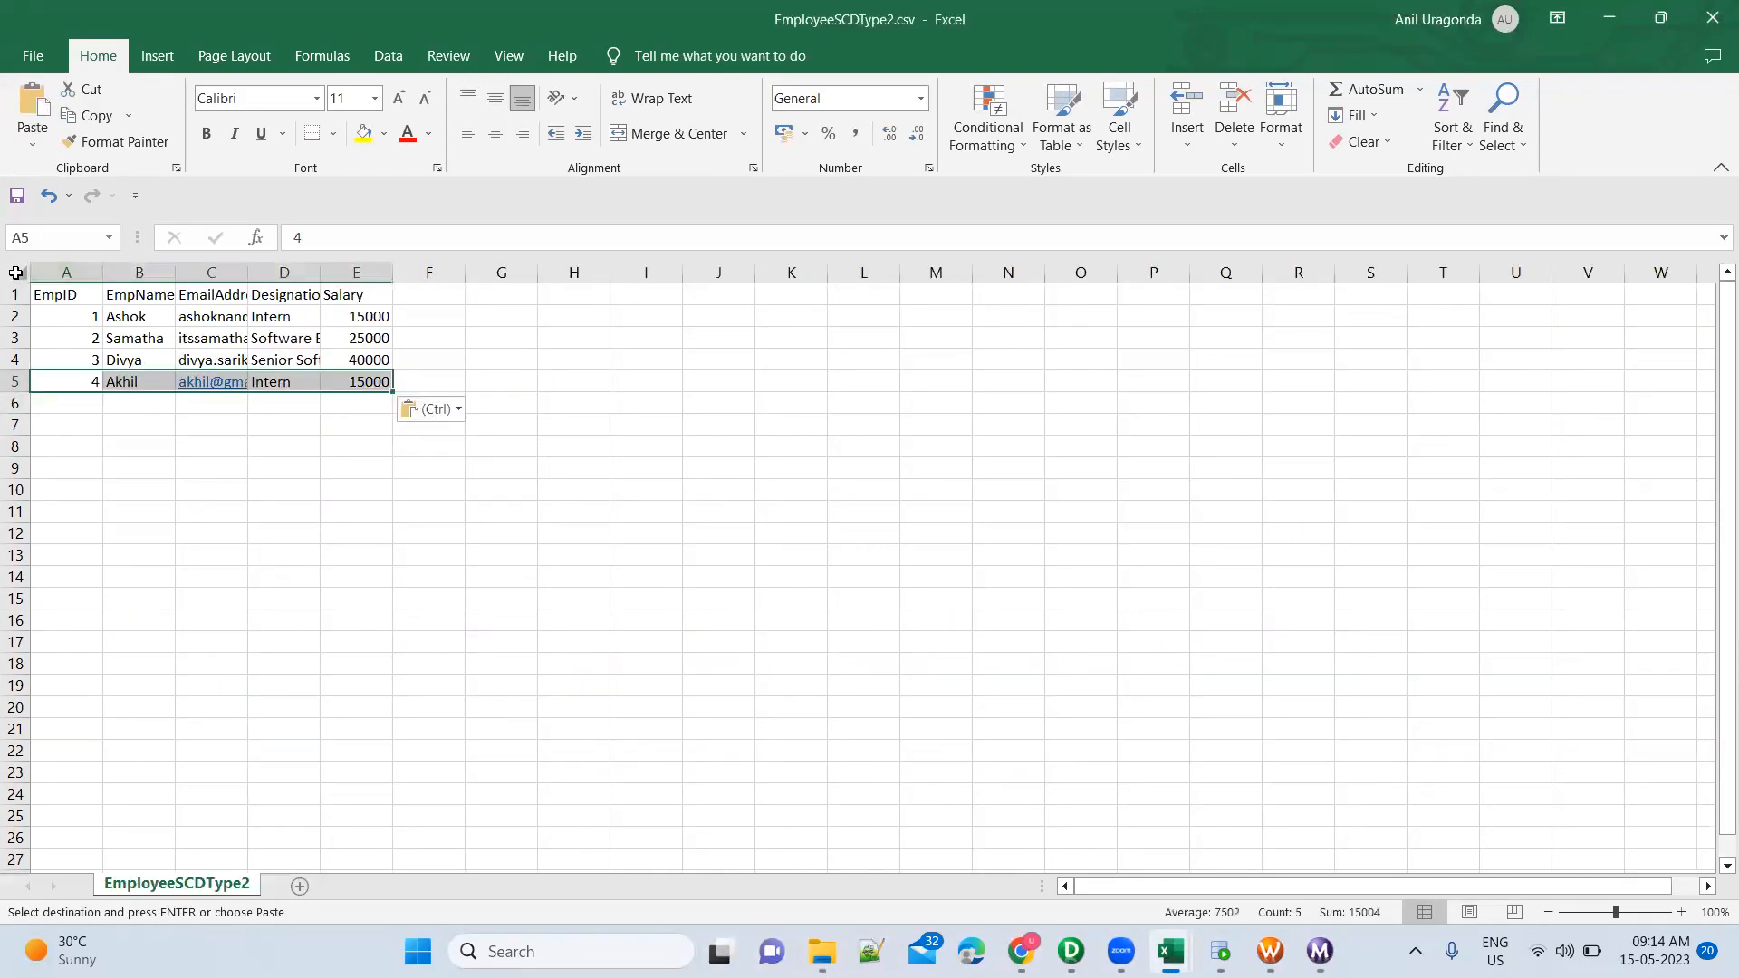
{"action": "left_click", "coordinate": [20, 272]}
{"action": "double_click", "coordinate": [92, 285]}
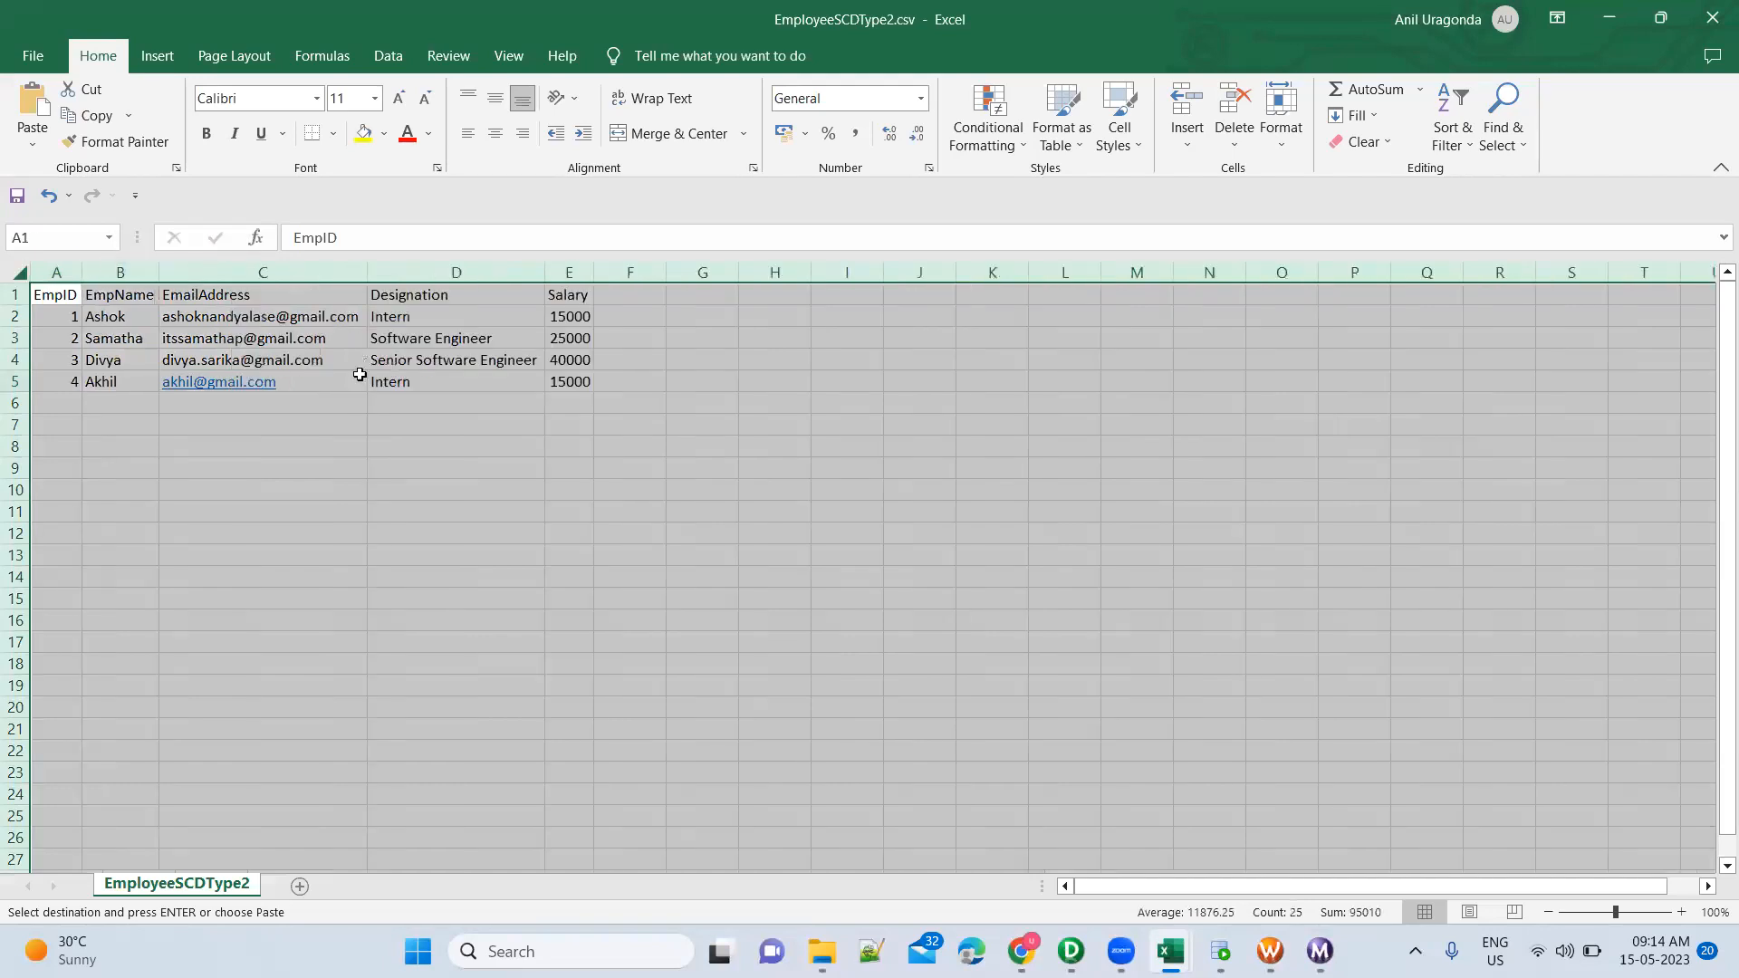
Change EmpID 1's designation to Software Engineer and its salary to 25000
{"action": "left_click", "coordinate": [423, 340]}
{"action": "key", "text": "ctrl+c"}
{"action": "key", "text": "Up"}
{"action": "key", "text": "ctrl+v"}
{"action": "key", "text": "Right"}
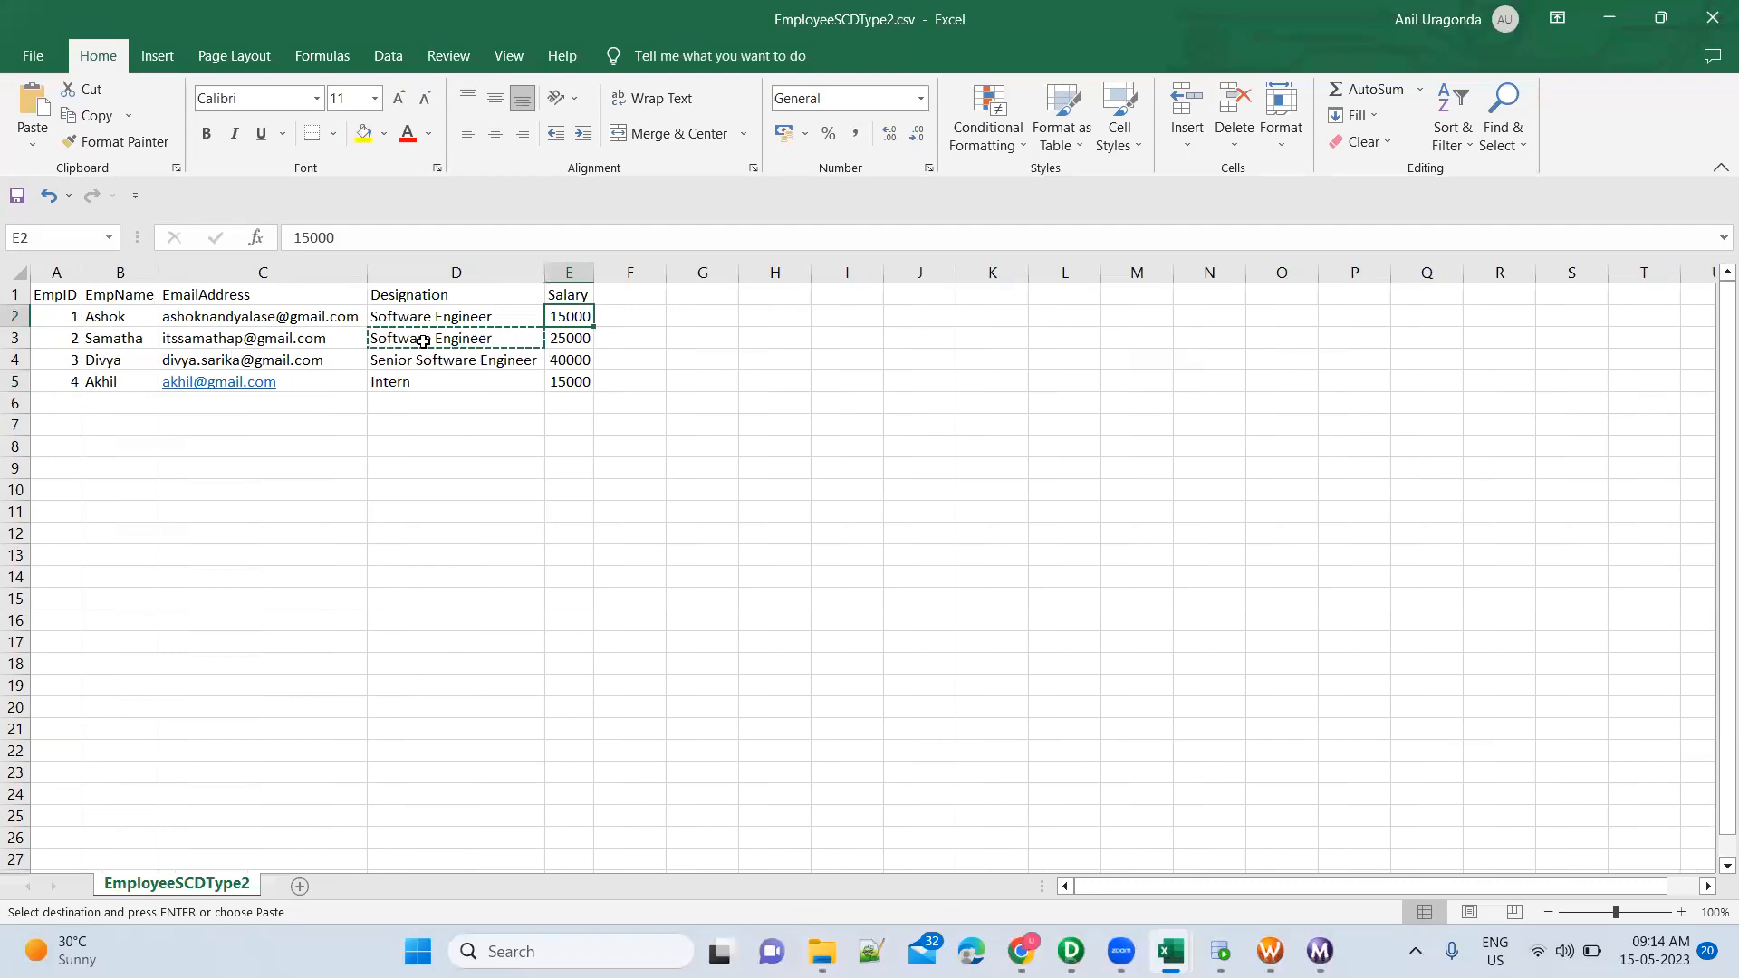
{"action": "type", "text": "25000"}
{"action": "key", "text": "Return"}
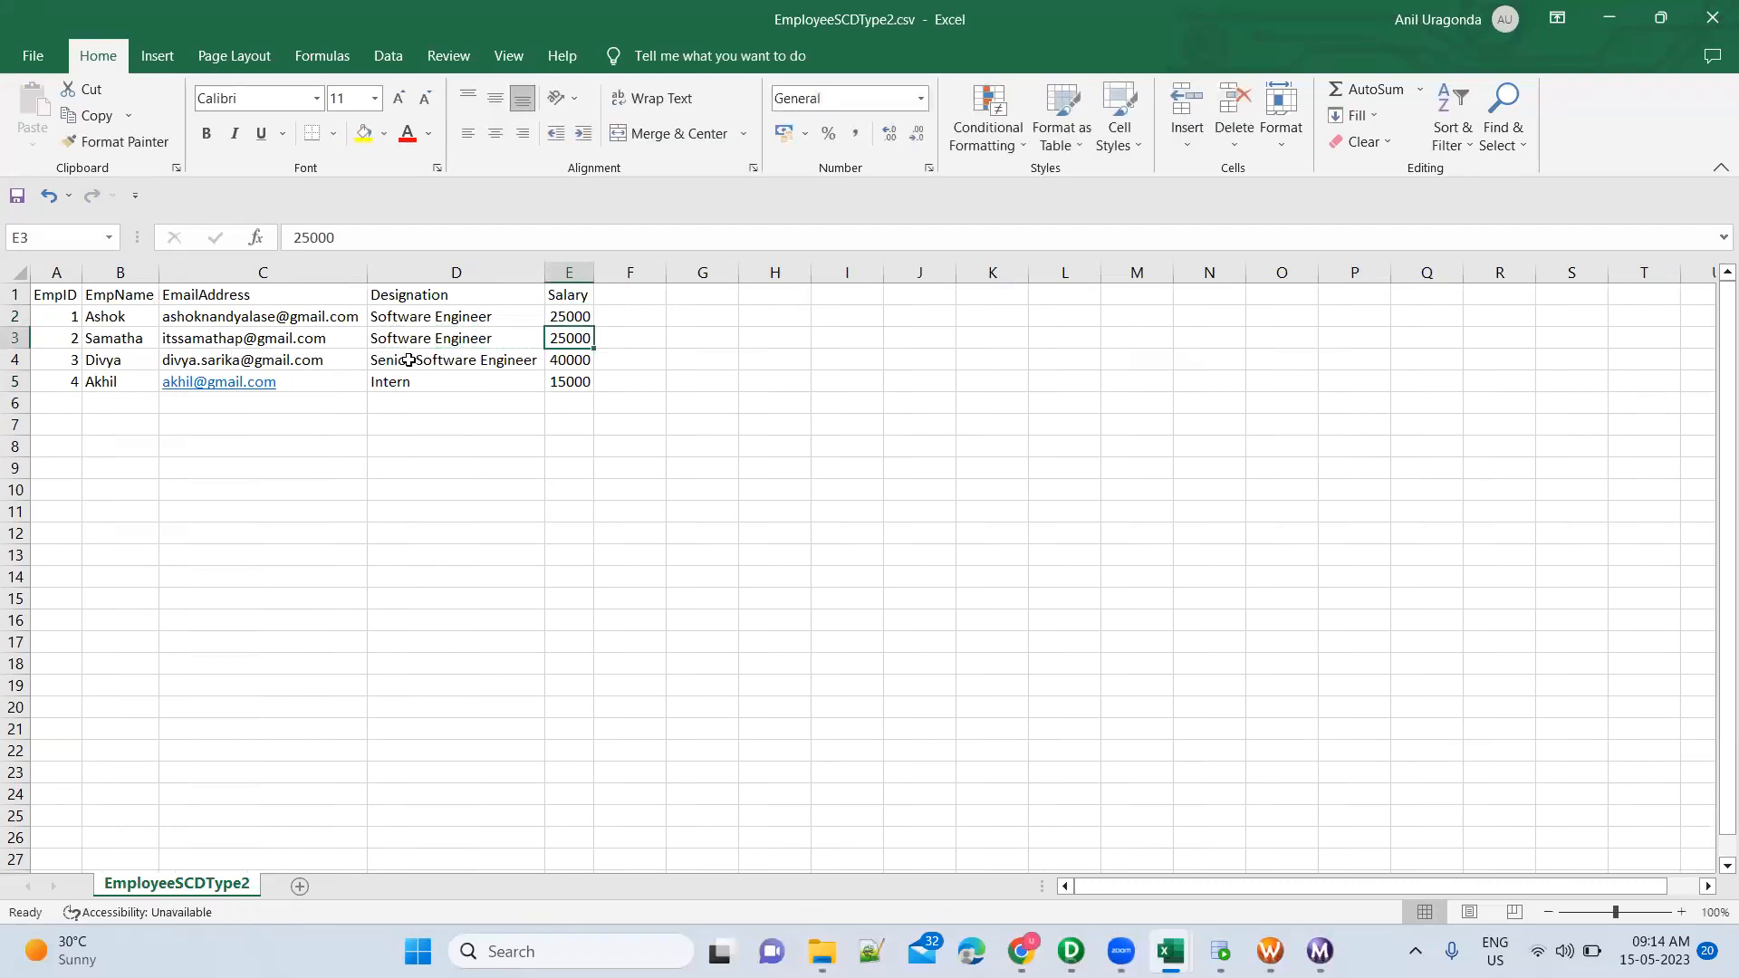
Append the employee's surname to the EmpName of EmpID 3 and widen the EmpName column to fit
{"action": "left_click", "coordinate": [409, 360]}
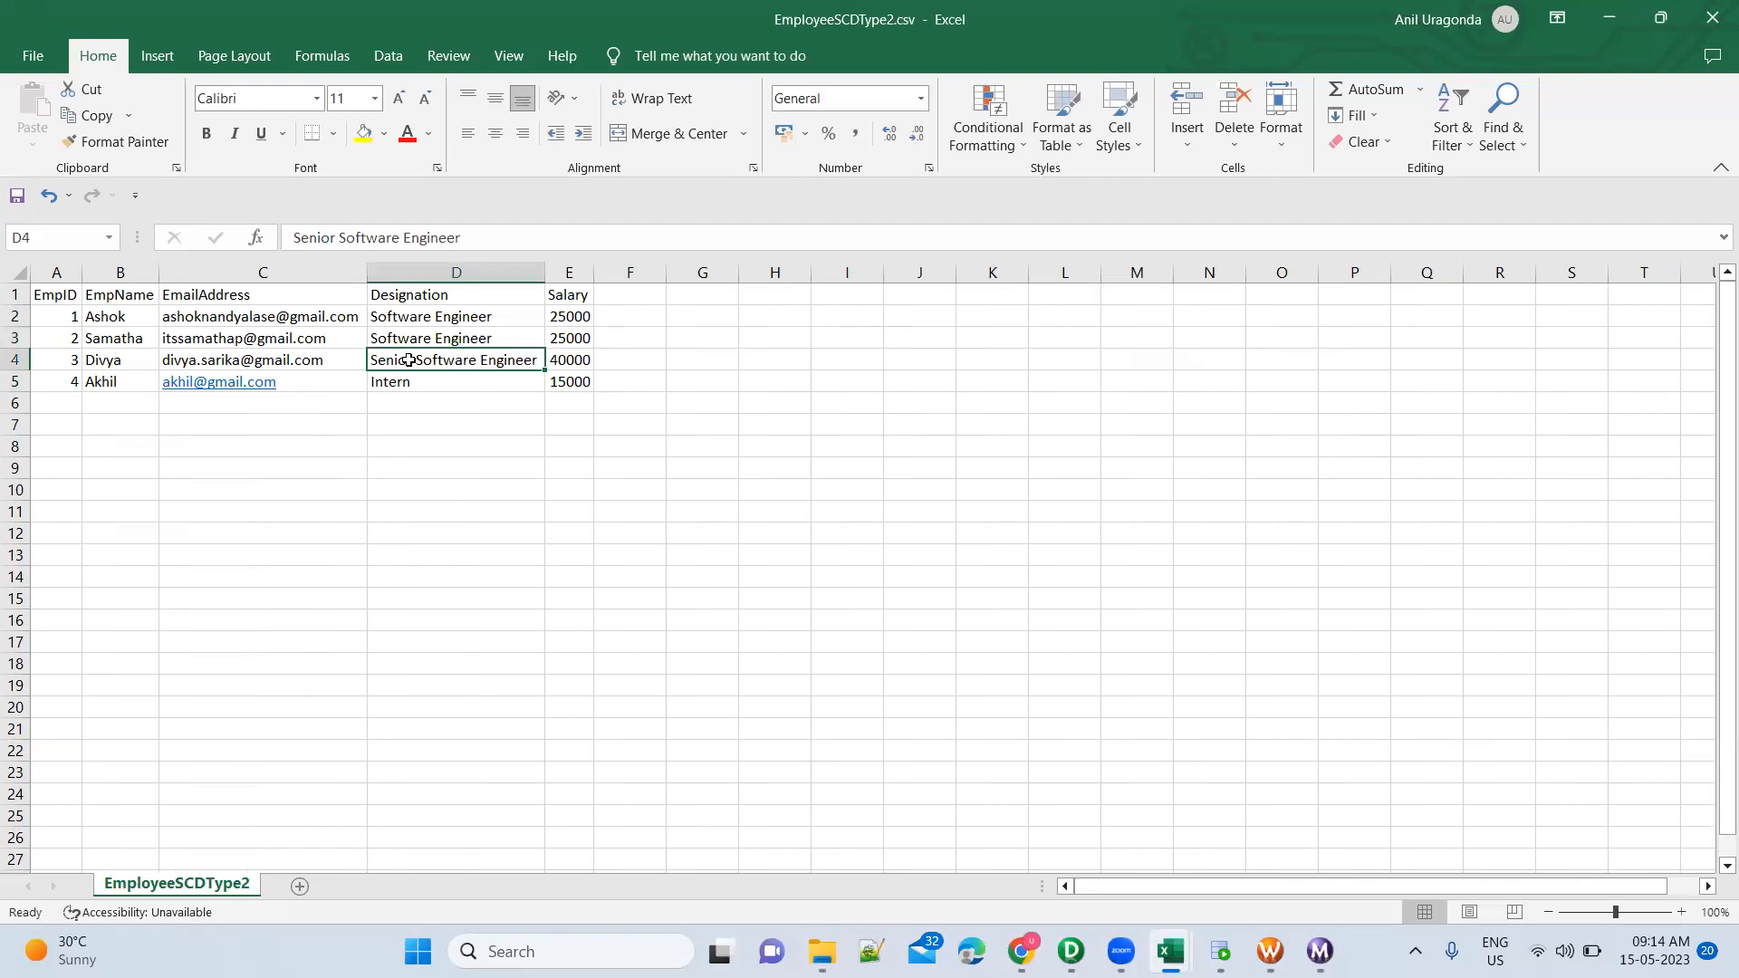
{"action": "key", "text": "Left"}
{"action": "key", "text": "Left"}
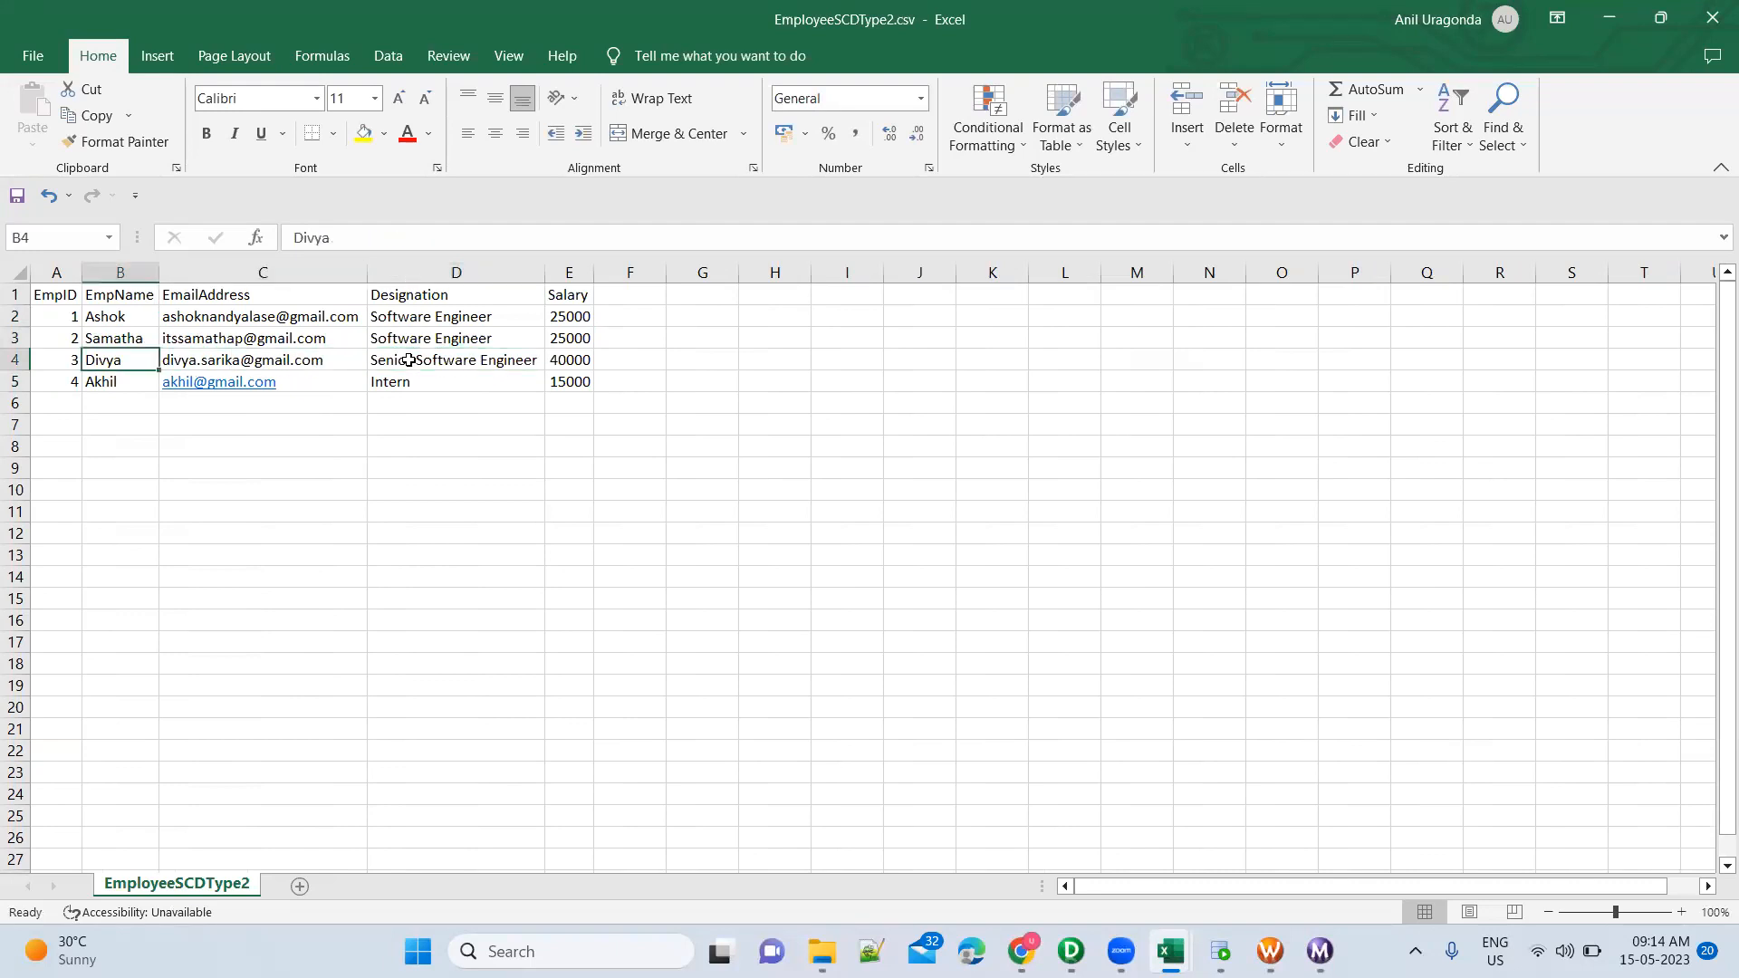
{"action": "key", "text": "F2"}
{"action": "type", "text": "Sarika"}
{"action": "key", "text": "Return"}
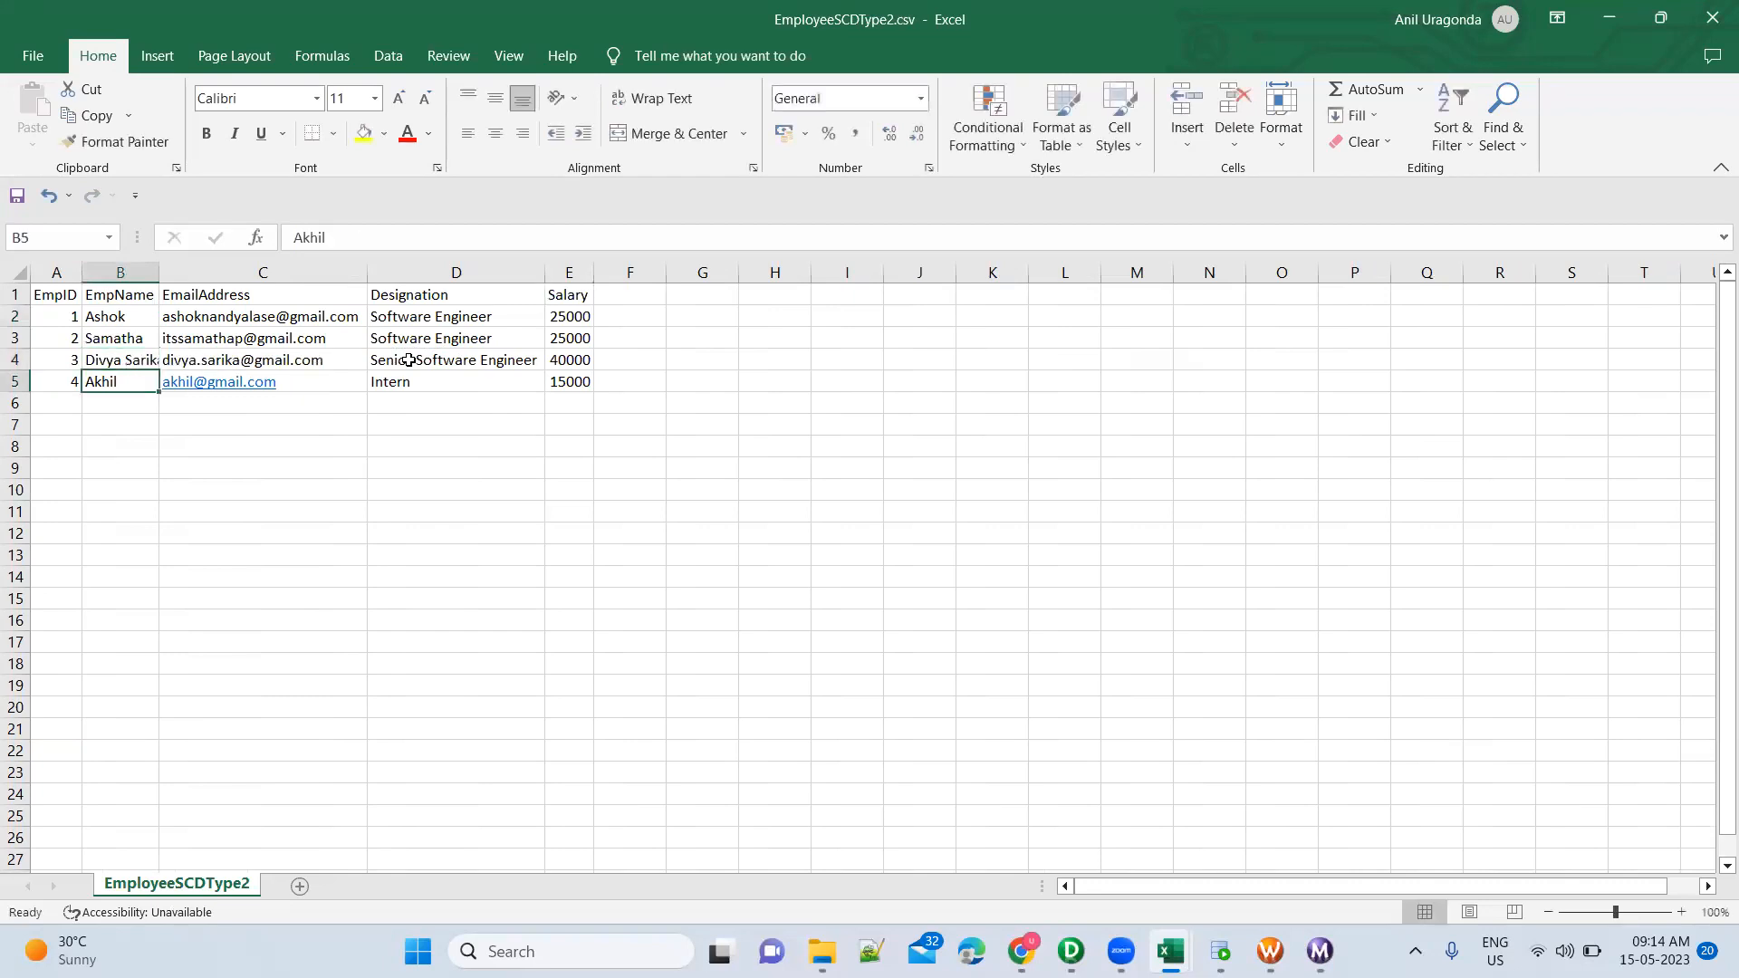
{"action": "double_click", "coordinate": [159, 272]}
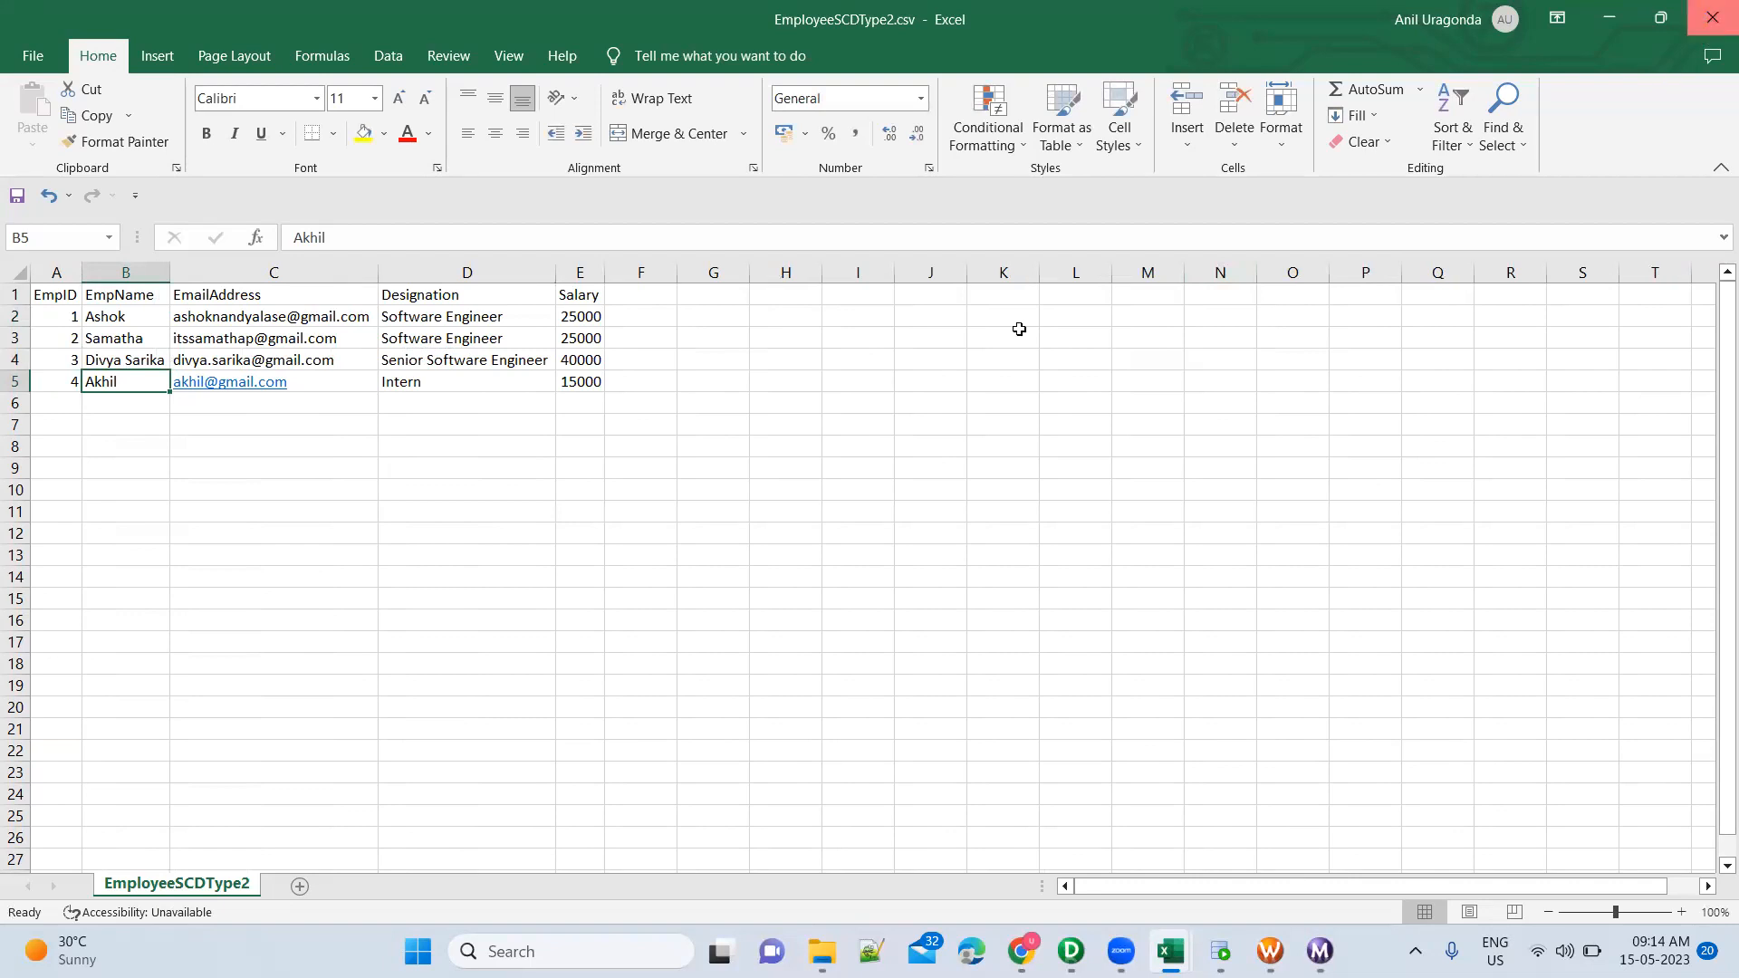
Switch to Workflow Monitor and restart the latest s_m_Emp_SCDTYpe2 task
{"action": "key", "text": "alt+Tab"}
{"action": "key", "text": "alt+Tab"}
{"action": "key", "text": "alt+Tab"}
{"action": "key", "text": "alt+Tab"}
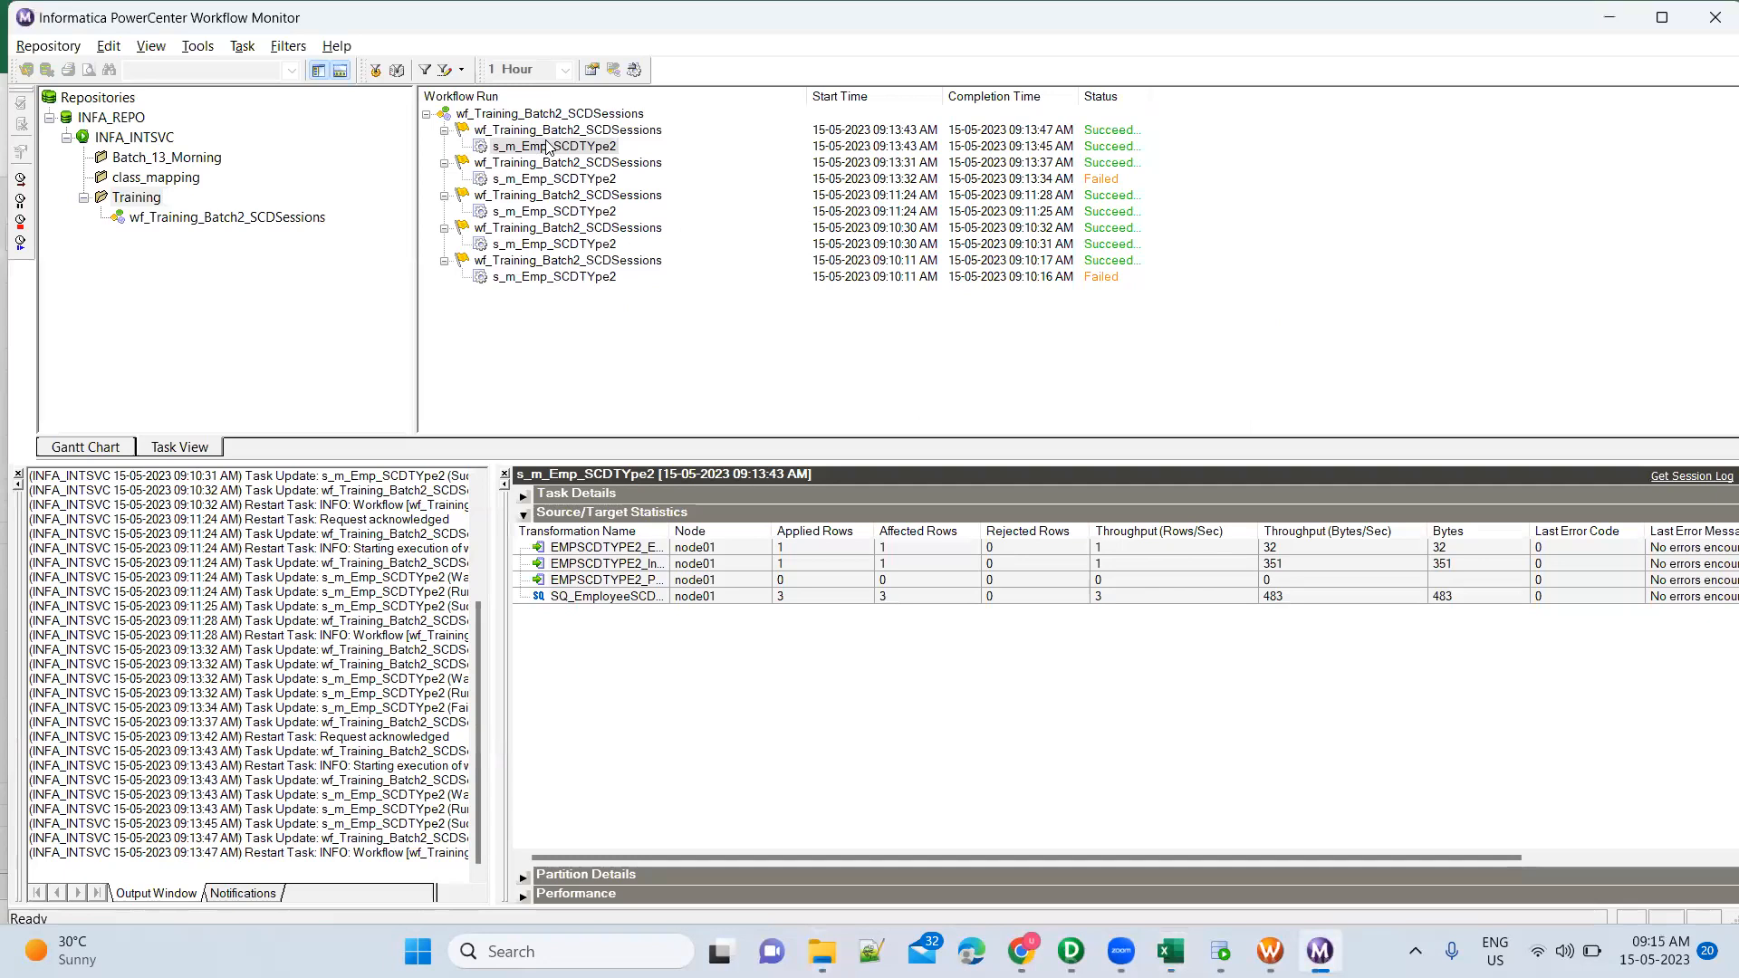
{"action": "right_click", "coordinate": [545, 145]}
{"action": "left_click", "coordinate": [619, 181]}
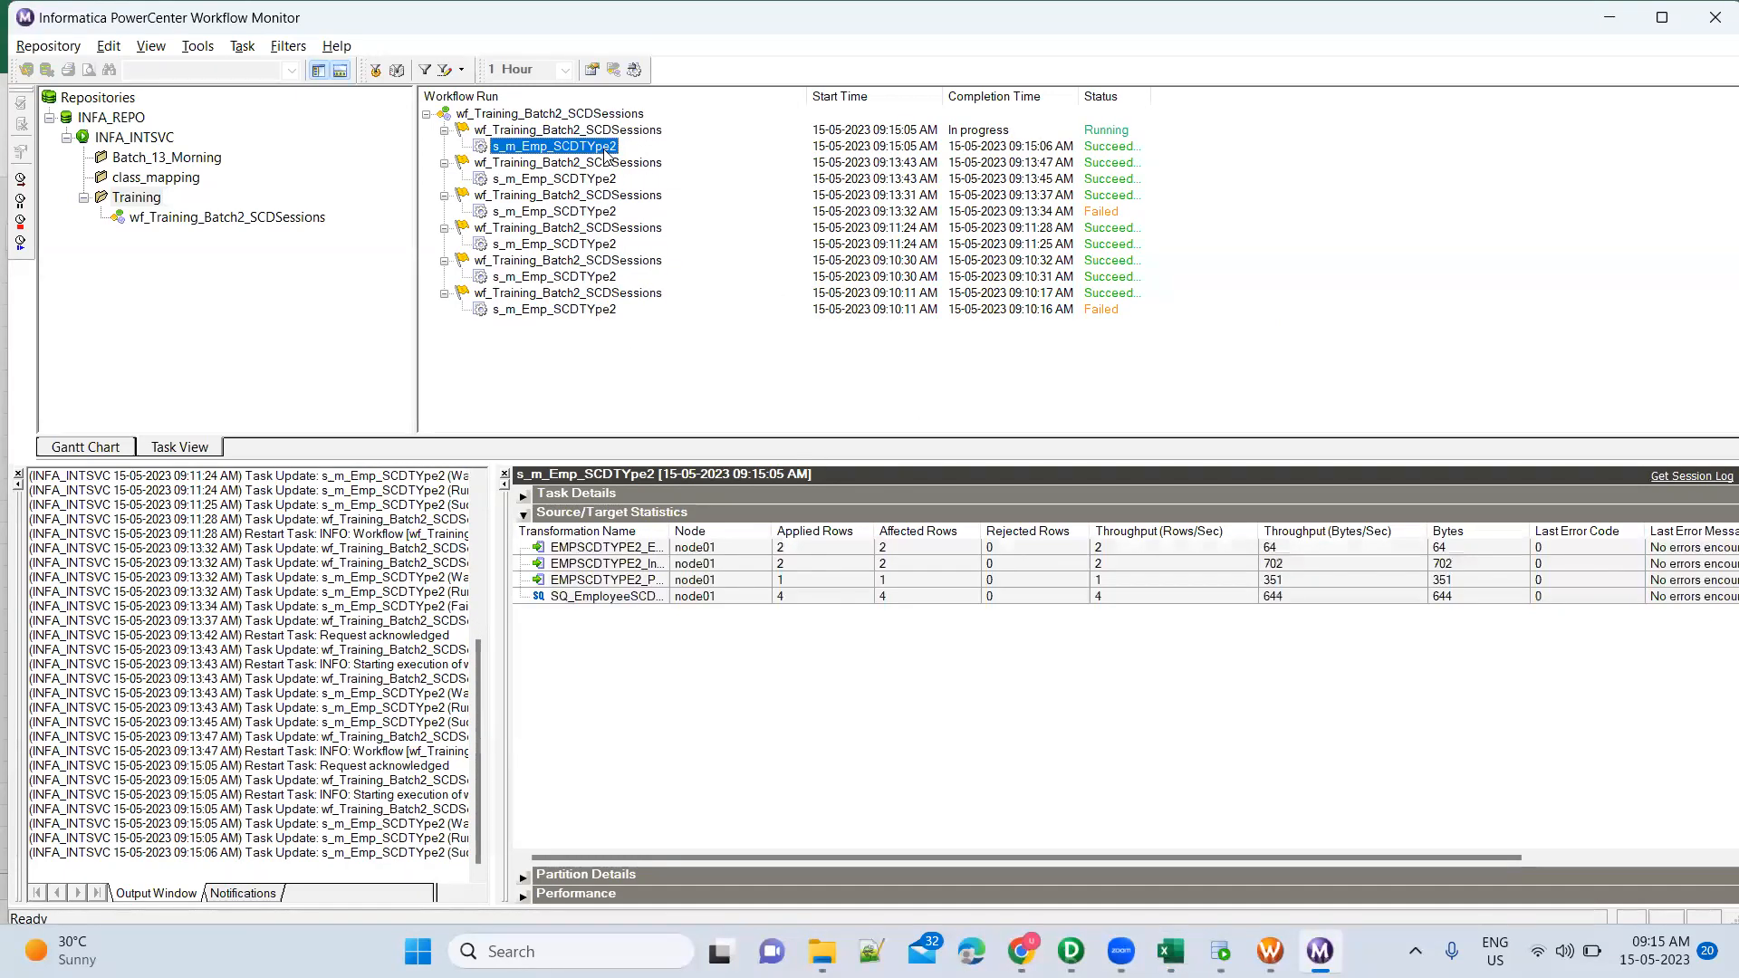
Widen the Transformation Name column in the source/target statistics and check the applied rows for each target instance
{"action": "left_click", "coordinate": [830, 548]}
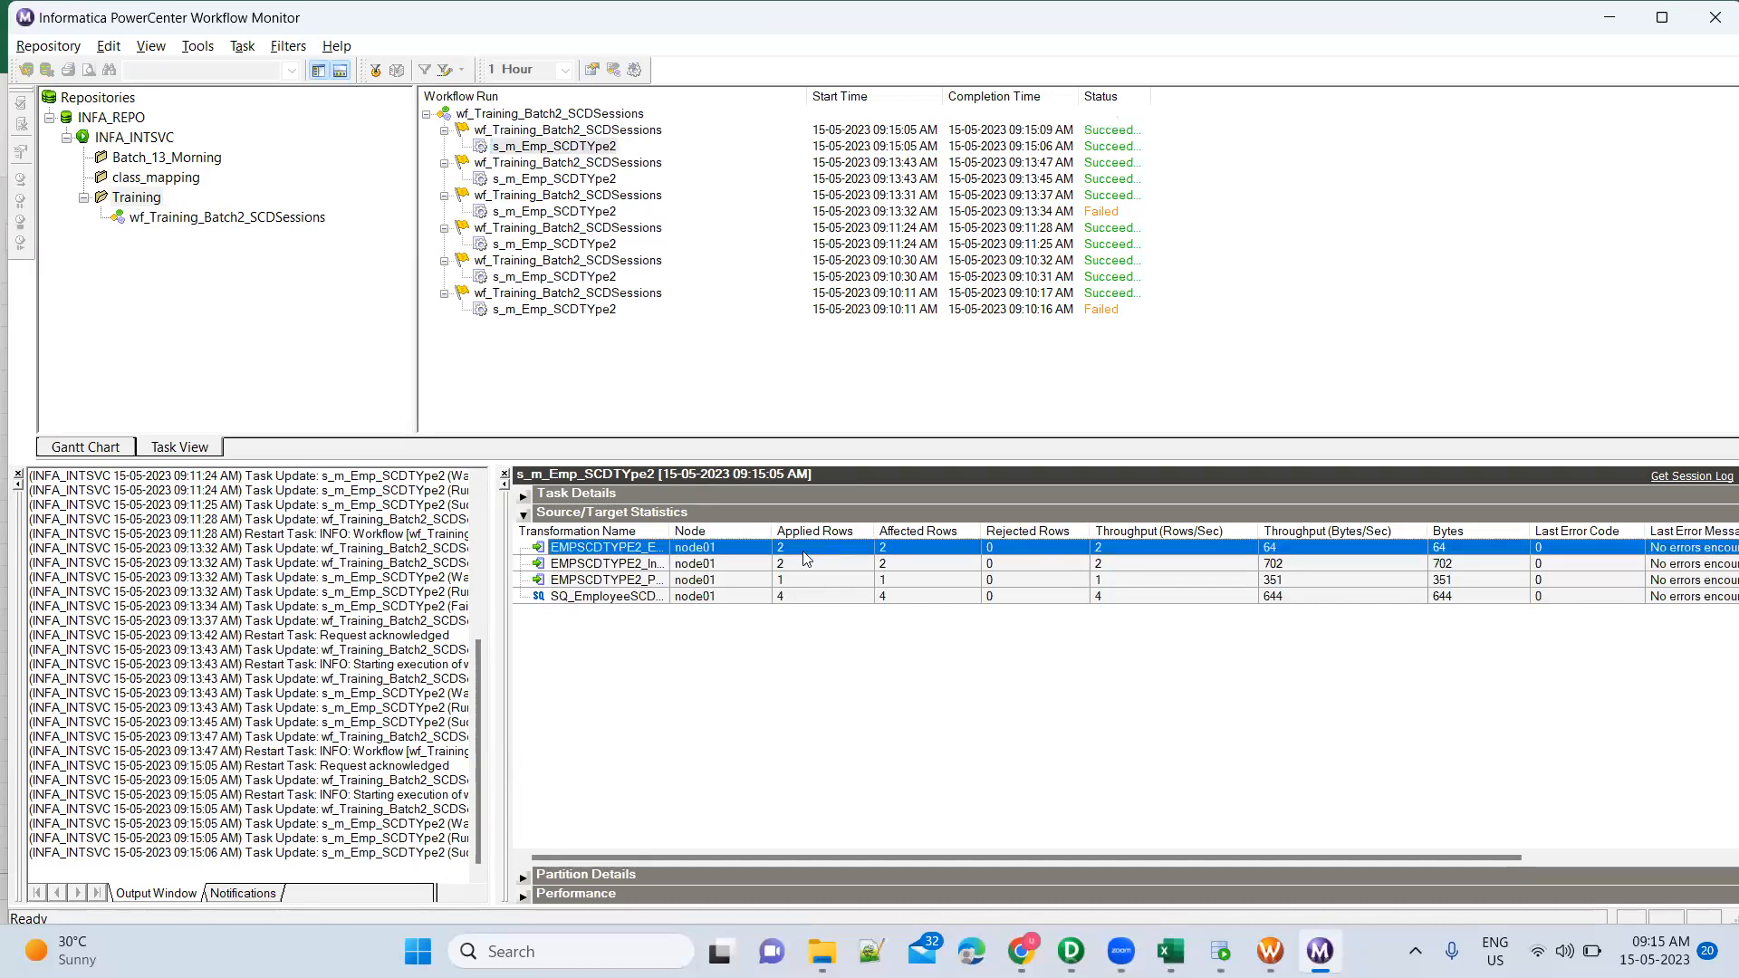
{"action": "left_click_drag", "start_coordinate": [670, 528], "coordinate": [788, 527]}
{"action": "left_click", "coordinate": [910, 580]}
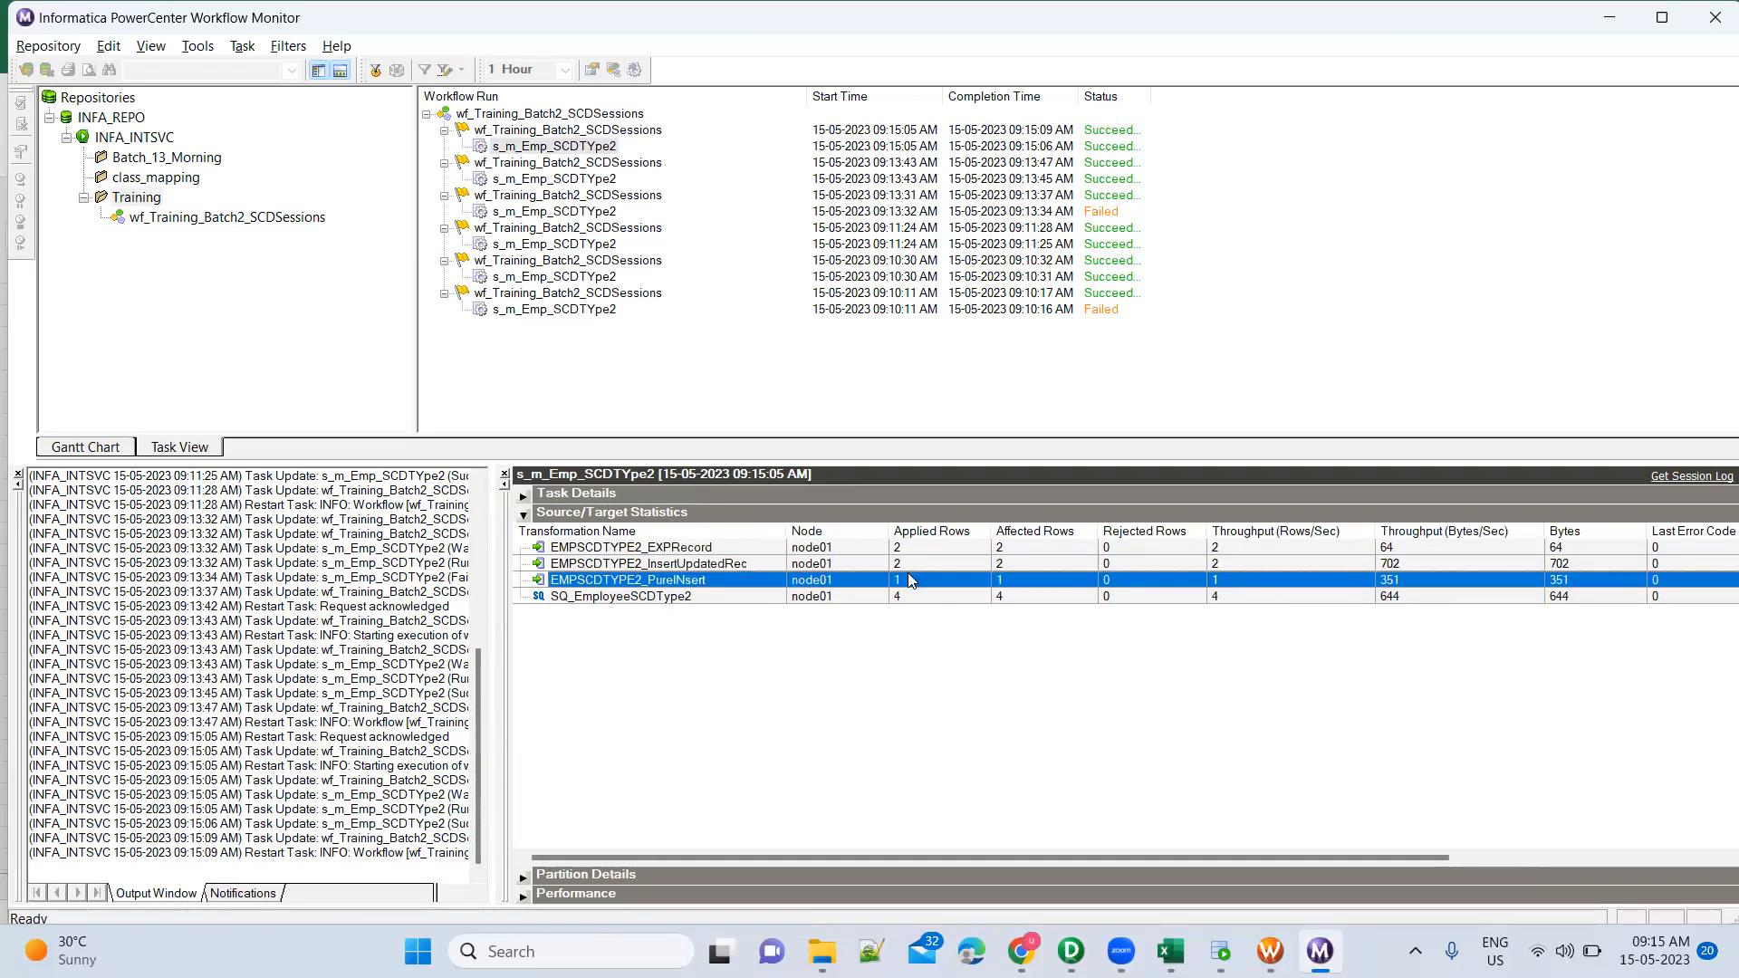
Reopen EmployeeSCDType2.csv, autofit its columns, and review the changed values for EmpID 1 and EmpID 3
{"action": "left_click", "coordinate": [821, 951]}
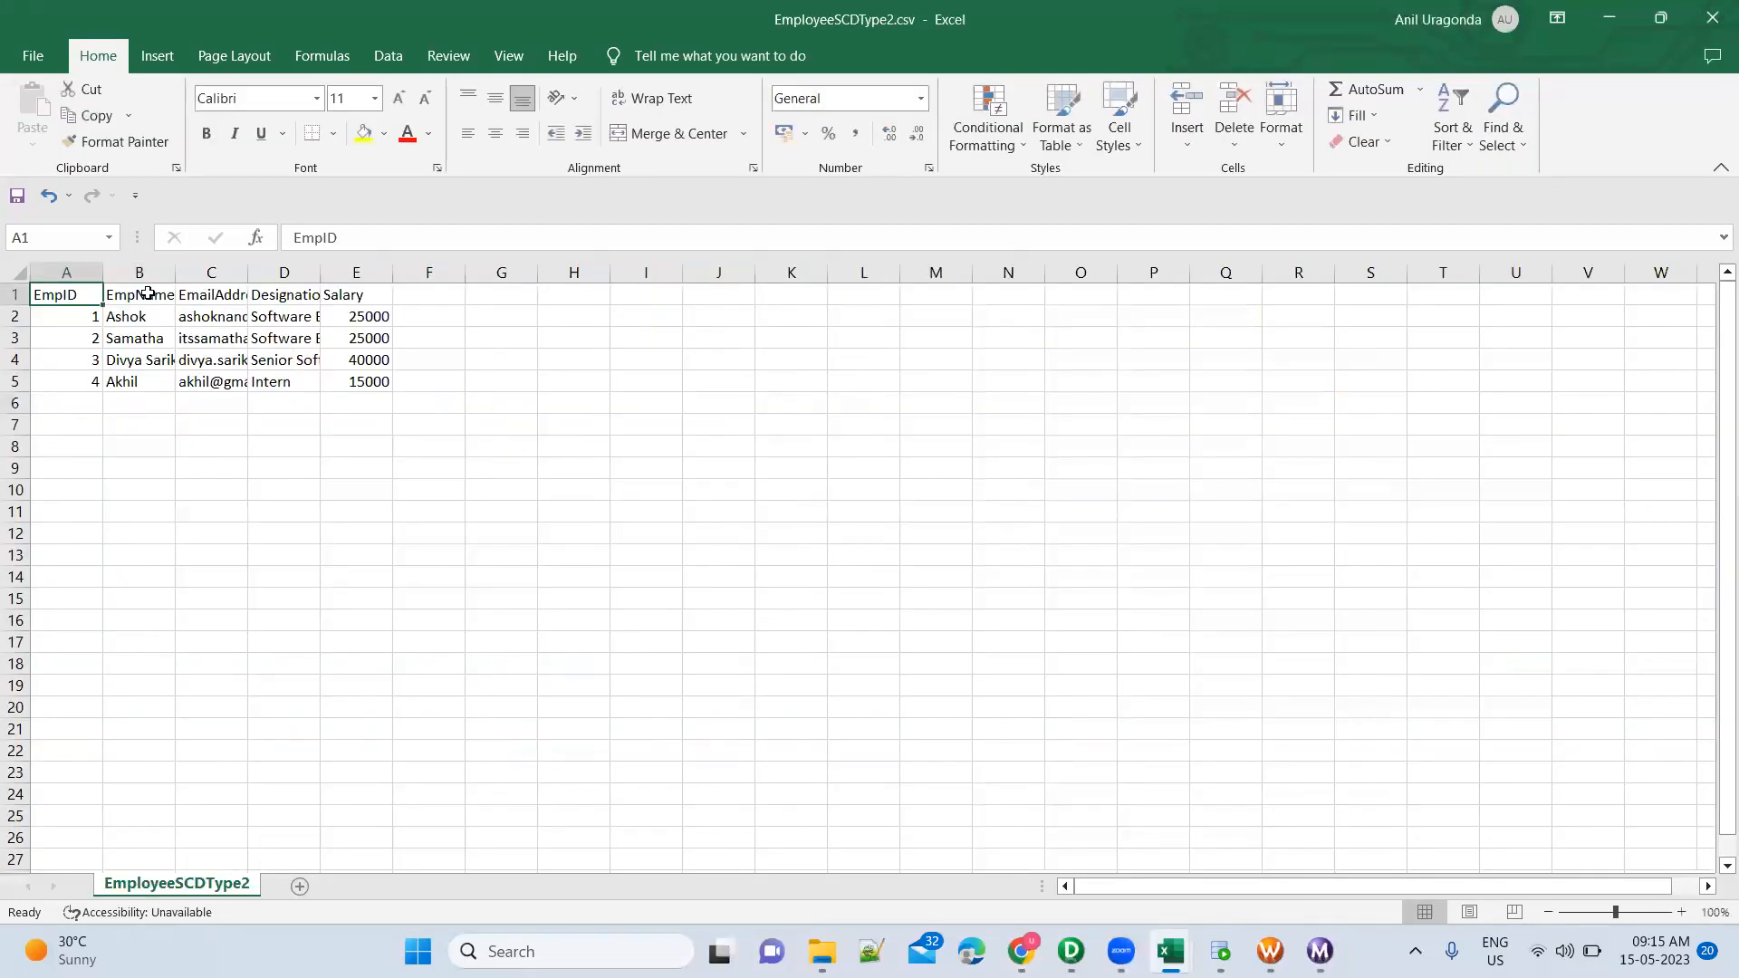
{"action": "left_click", "coordinate": [20, 272]}
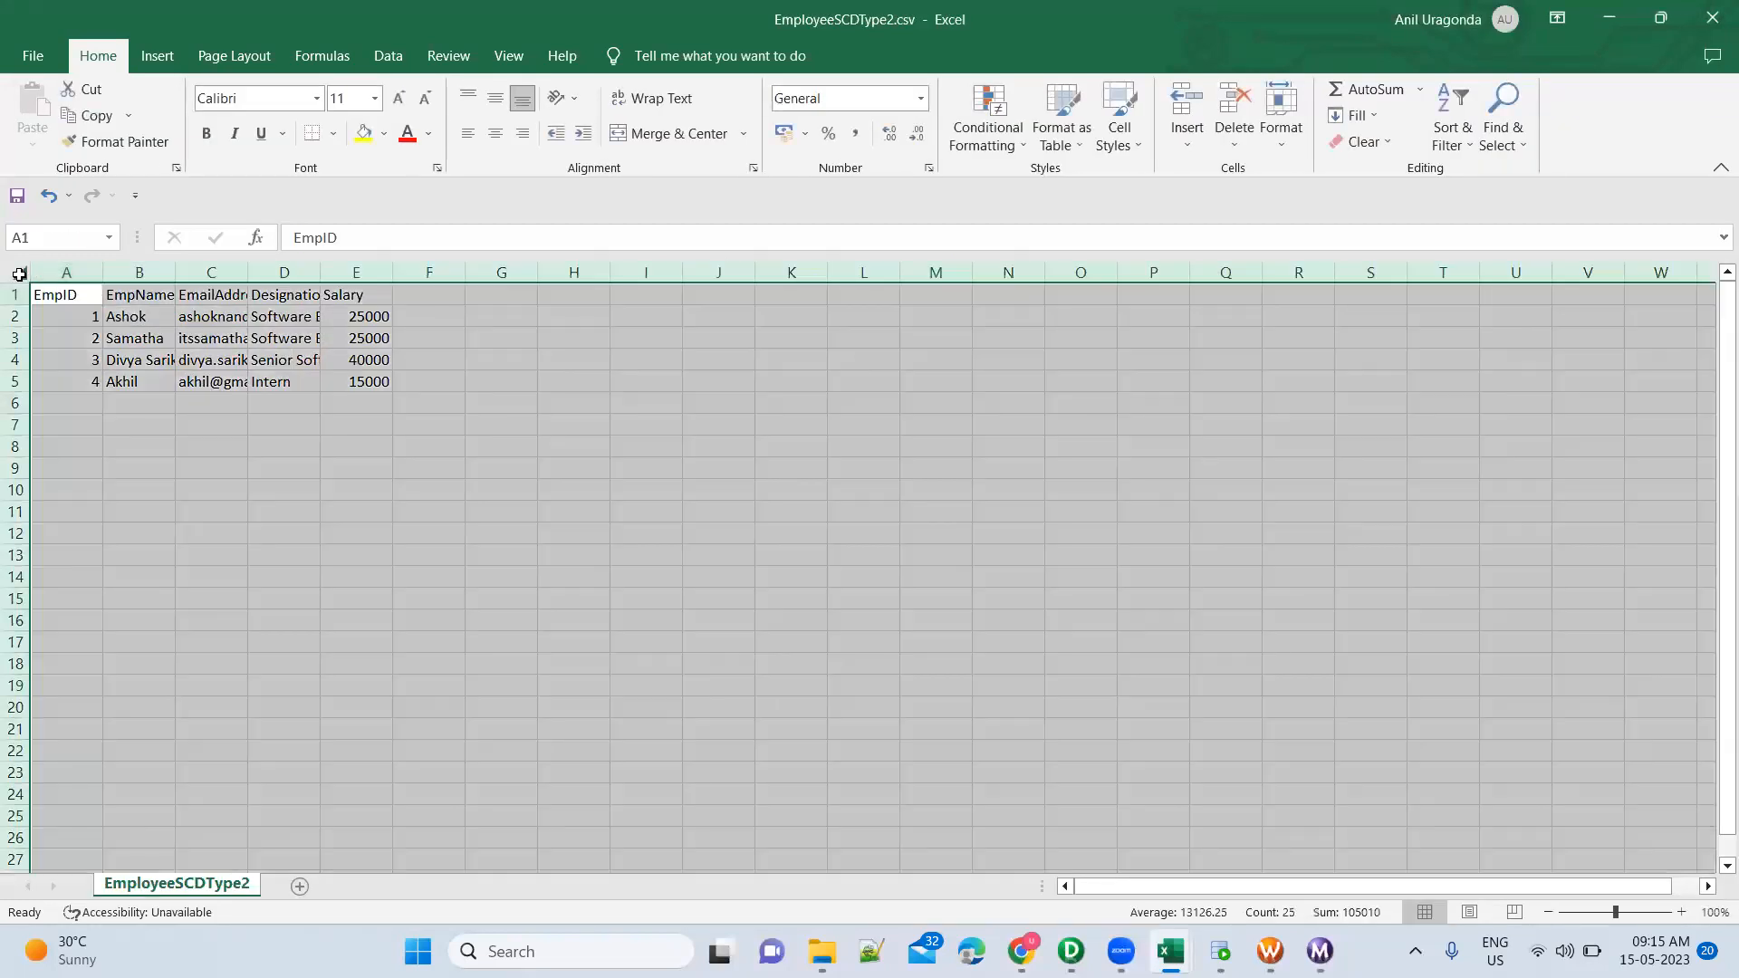
{"action": "double_click", "coordinate": [102, 271]}
{"action": "left_click_drag", "start_coordinate": [479, 313], "coordinate": [581, 316]}
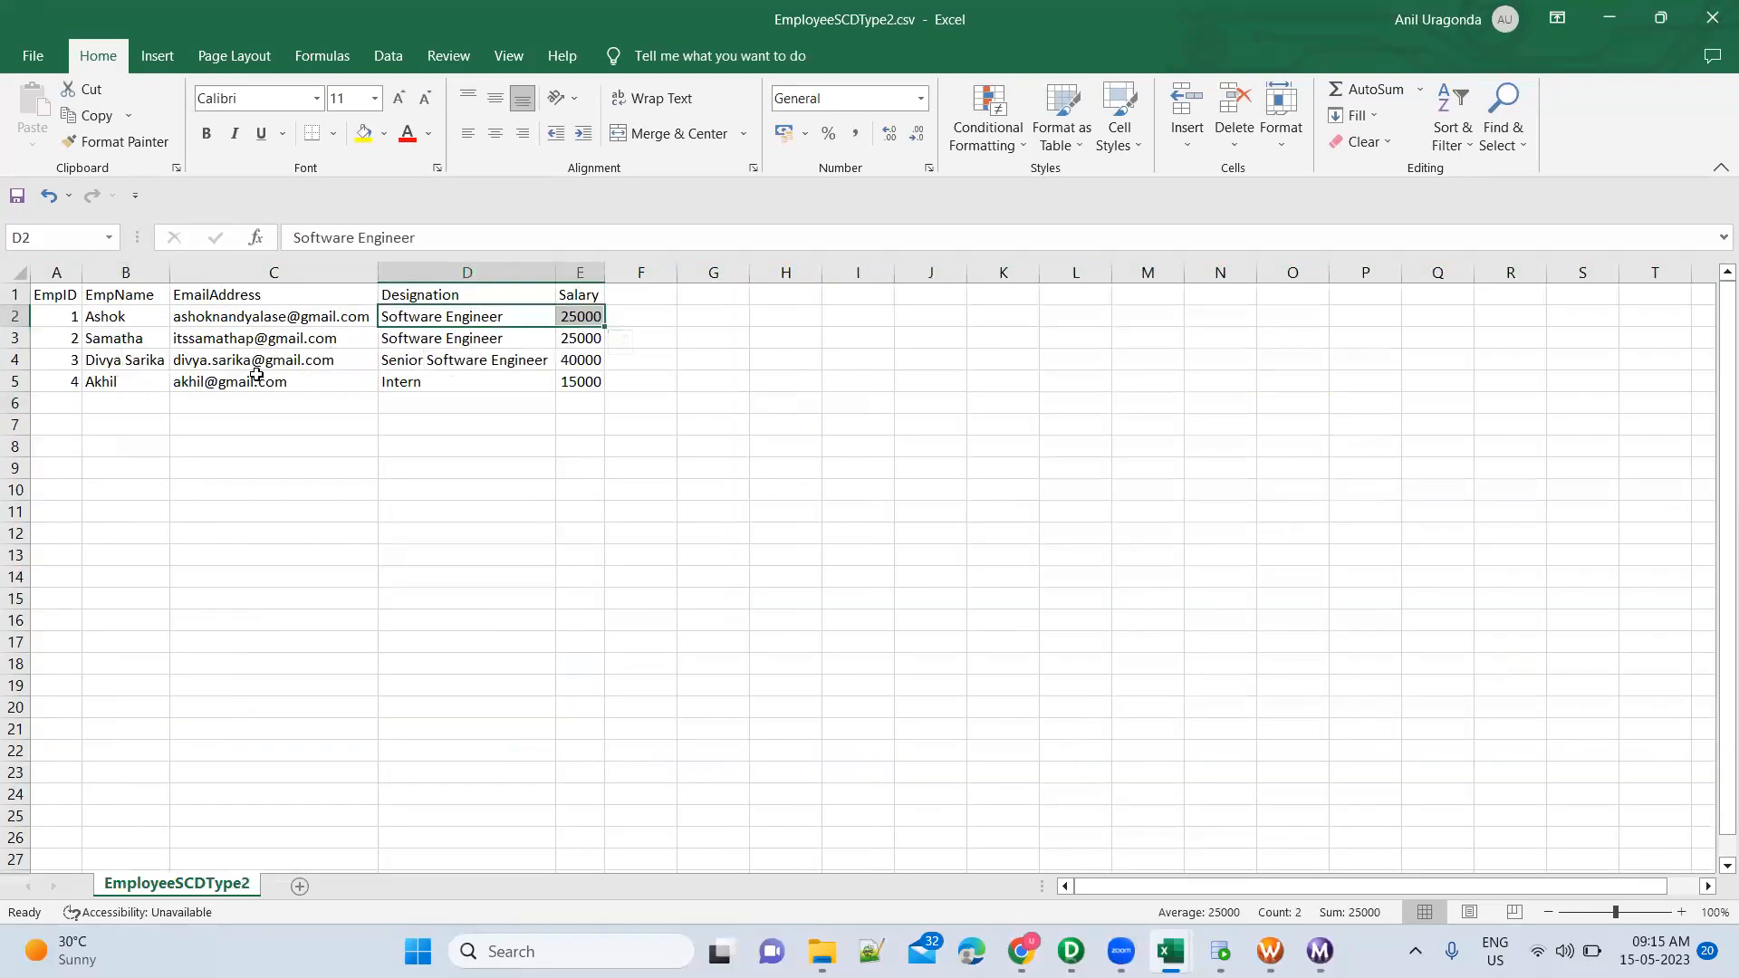
{"action": "left_click", "coordinate": [139, 359]}
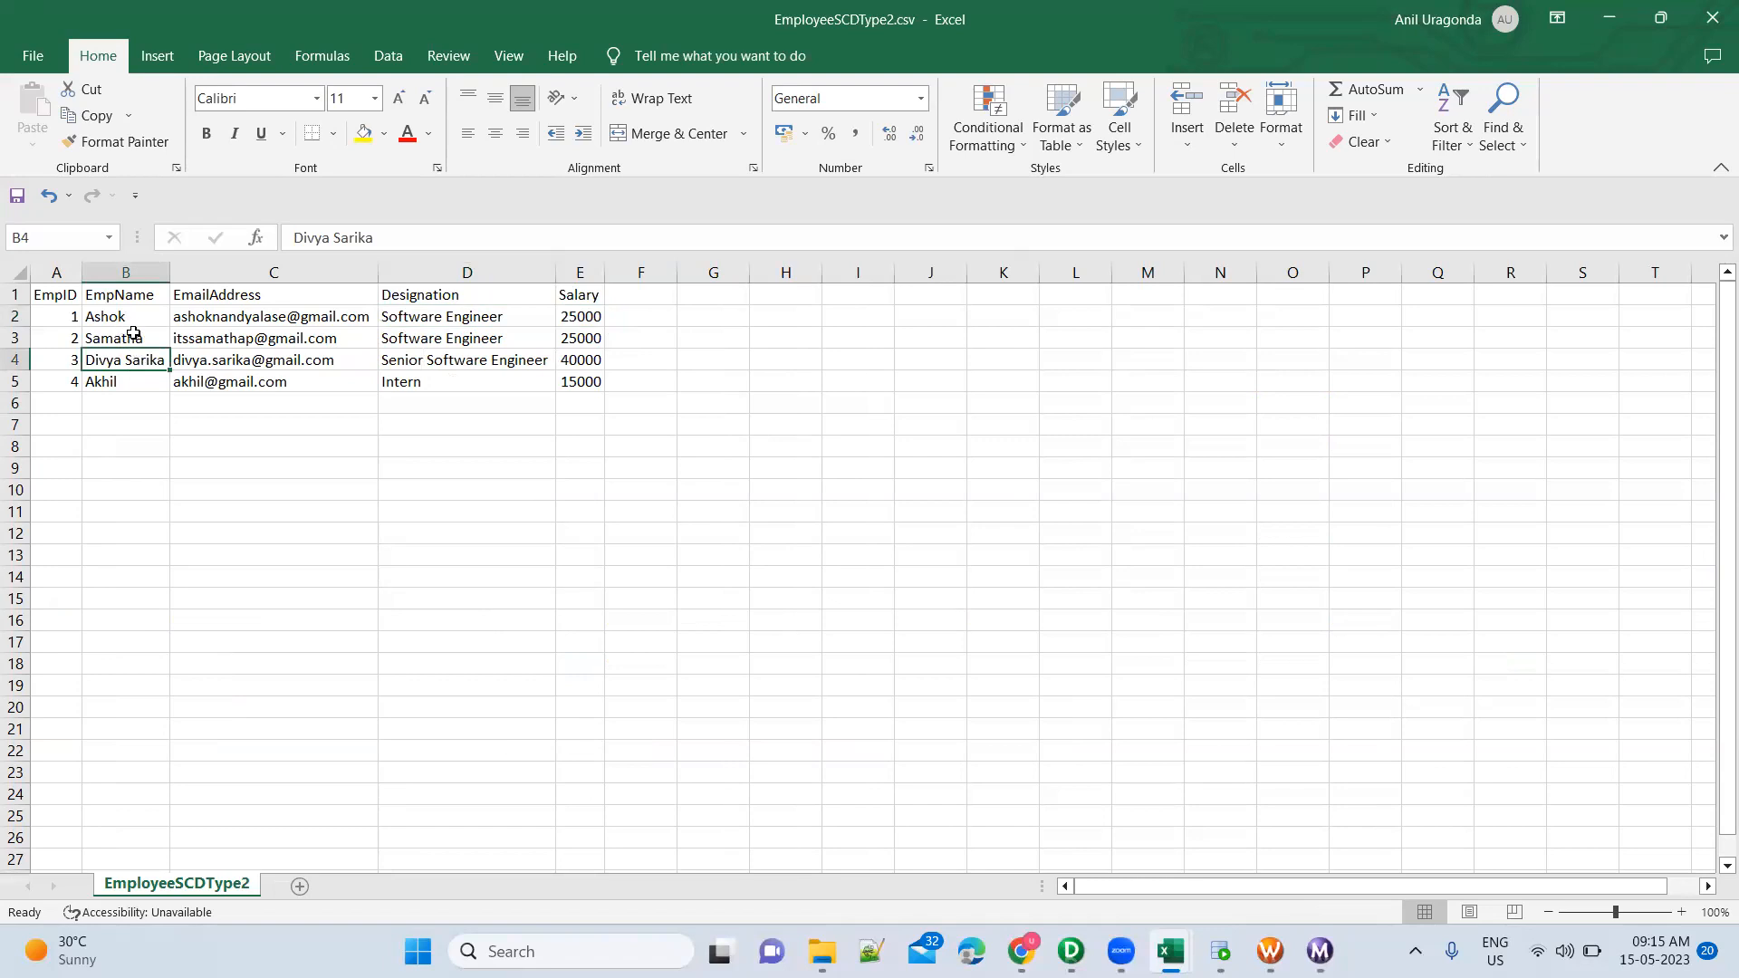
Return to Workflow Monitor and check the applied rows of EMPSCDTYPE2_InsertUpdatedRec and EMPSCDTYPE2_EXPRecord
{"action": "left_click", "coordinate": [1221, 950]}
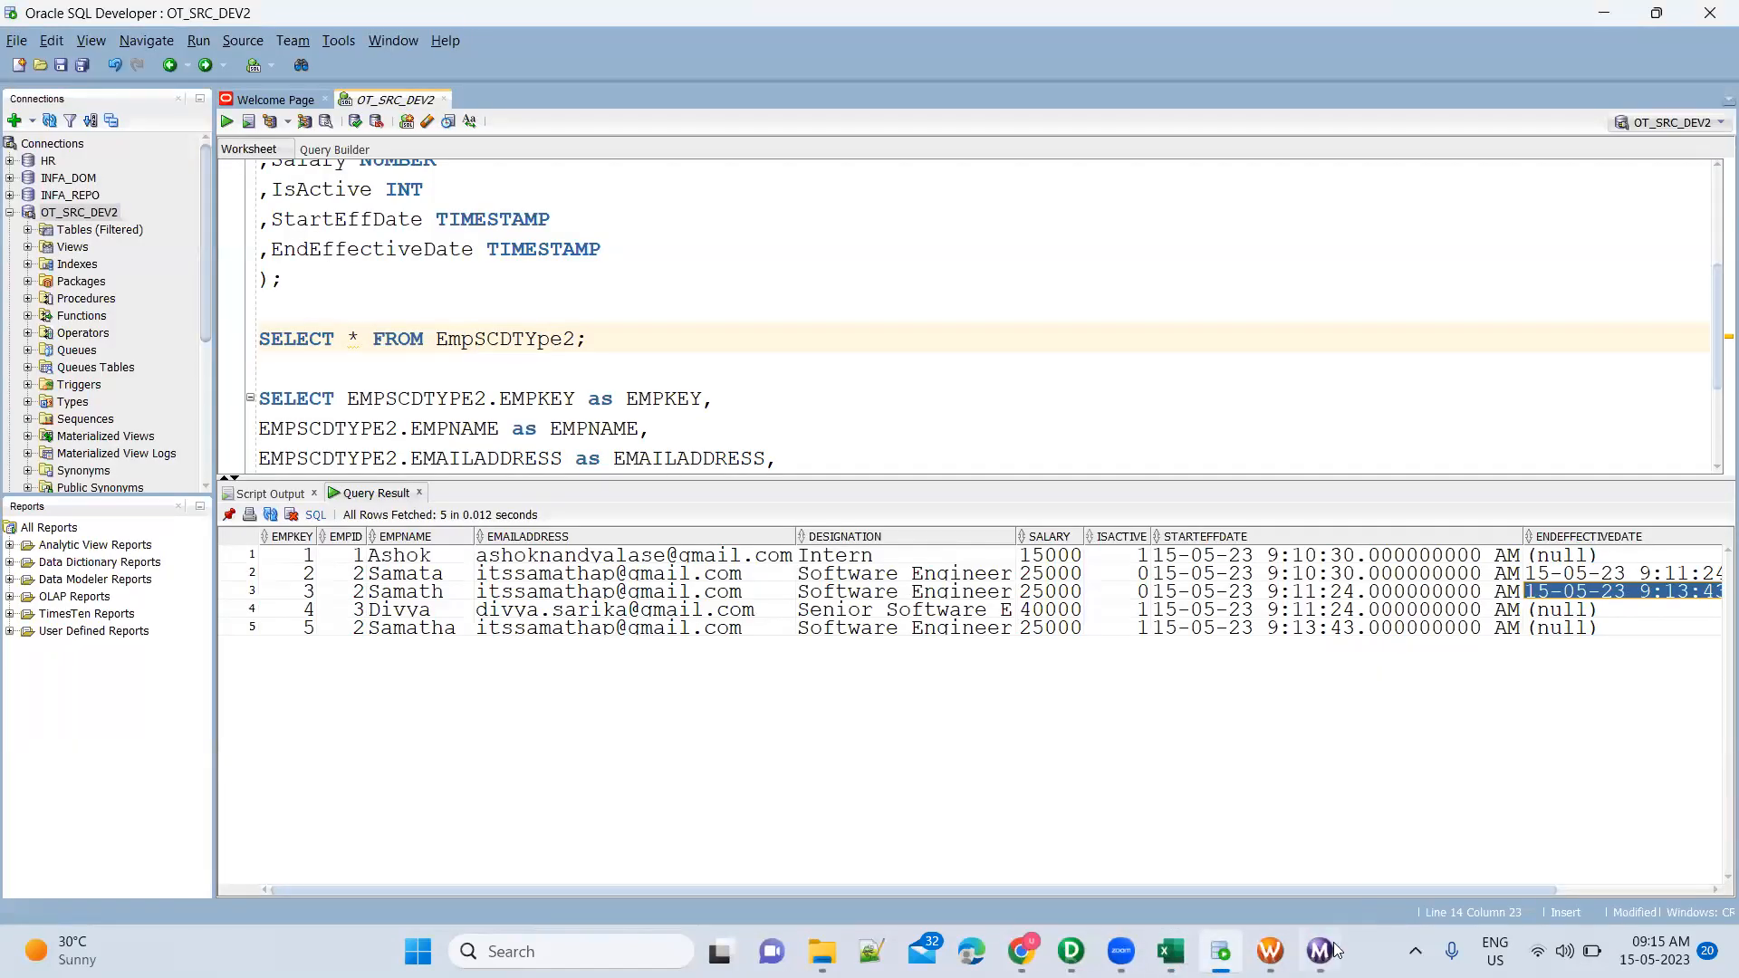
{"action": "left_click", "coordinate": [1322, 951]}
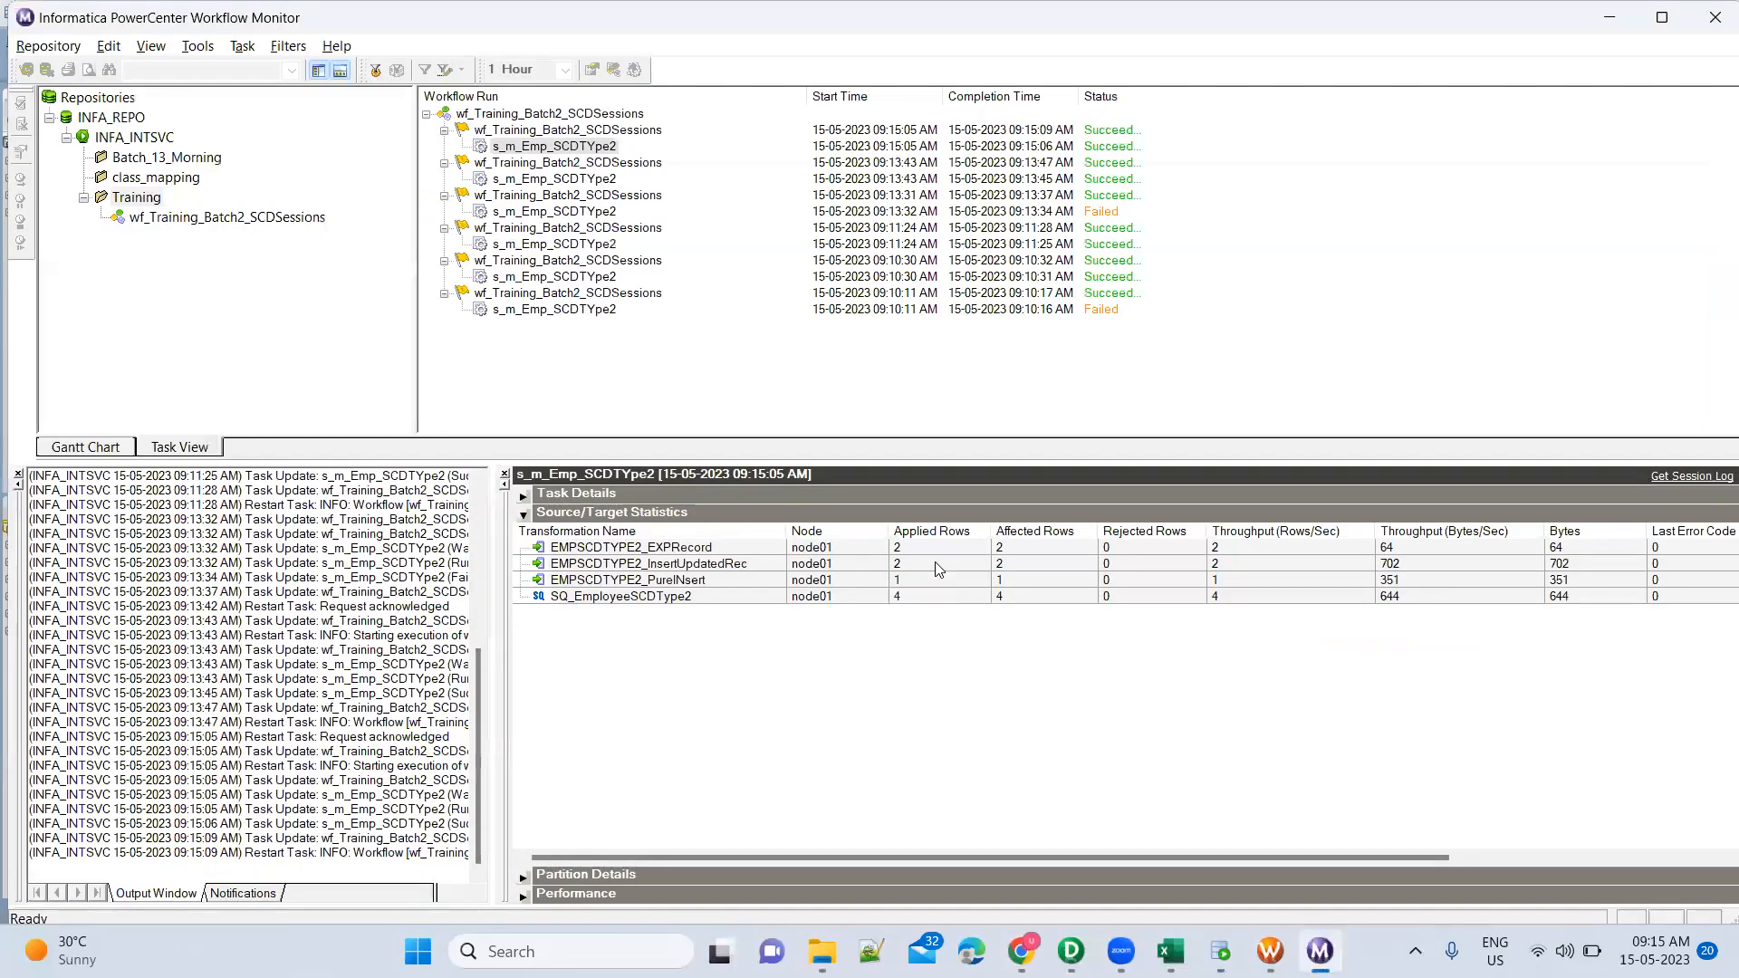
{"action": "left_click", "coordinate": [937, 563]}
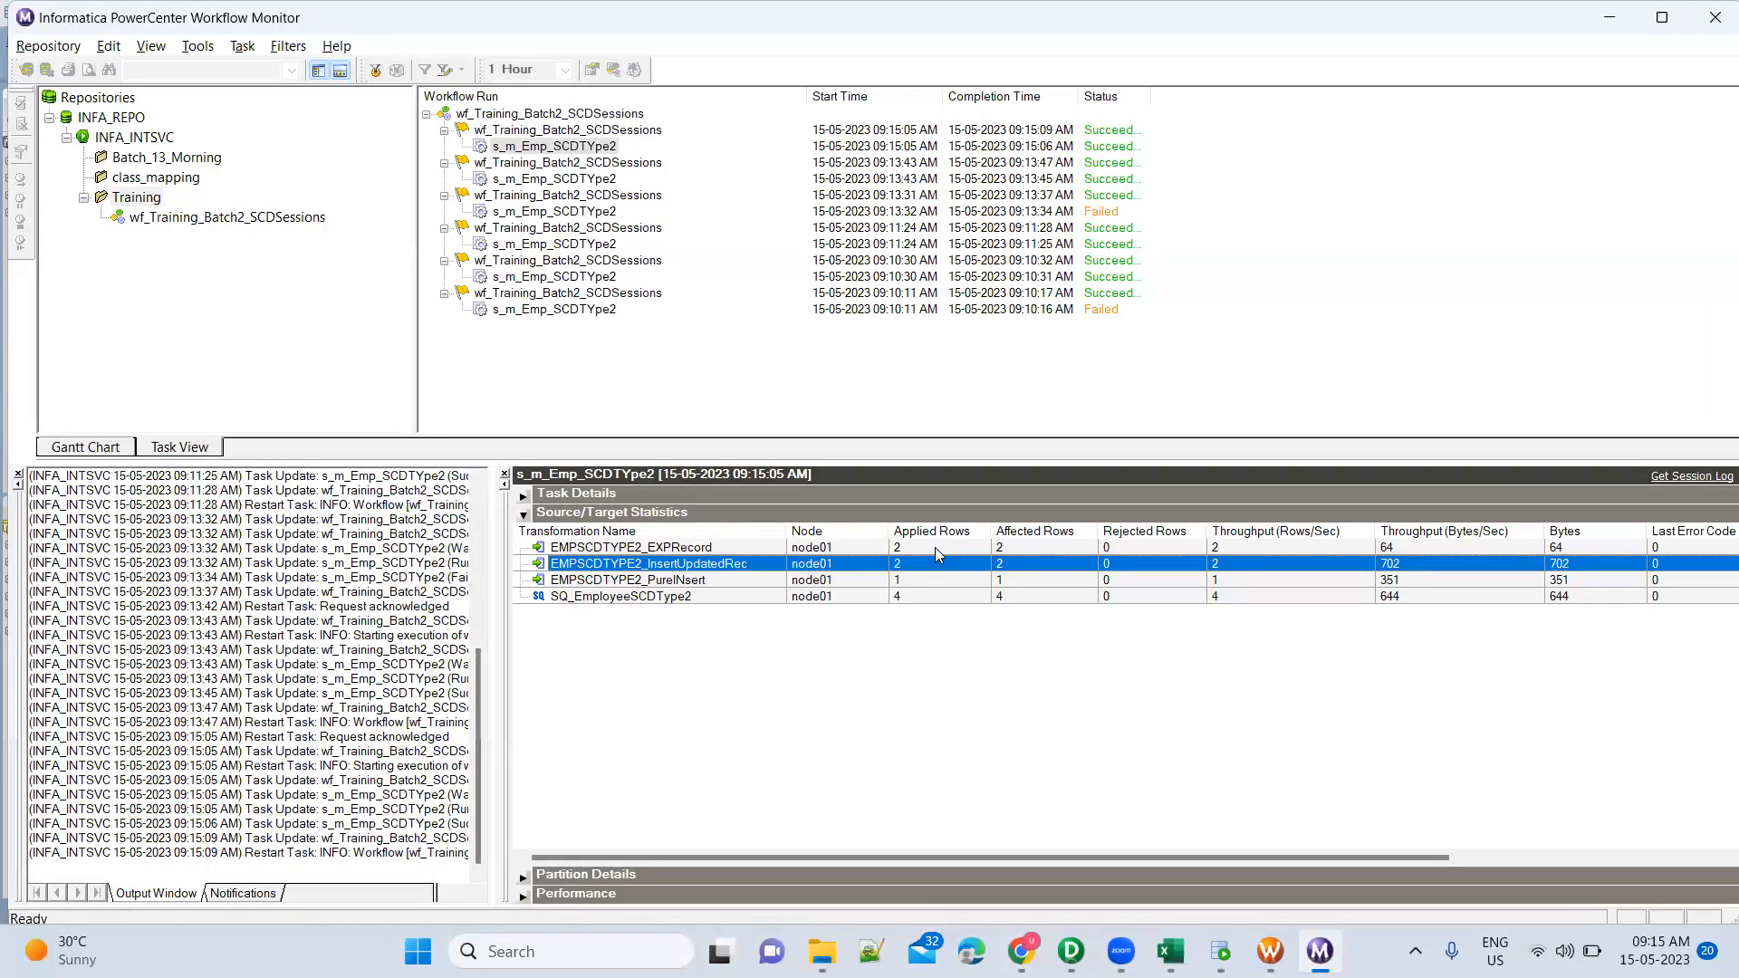
{"action": "left_click", "coordinate": [935, 547]}
Switch to SQL Developer, rerun SELECT * FROM EmpSCDTYpe2, and widen the EMPNAME column to show full names
{"action": "left_click", "coordinate": [1221, 951]}
{"action": "left_click", "coordinate": [493, 342]}
{"action": "key", "text": "ctrl+Return"}
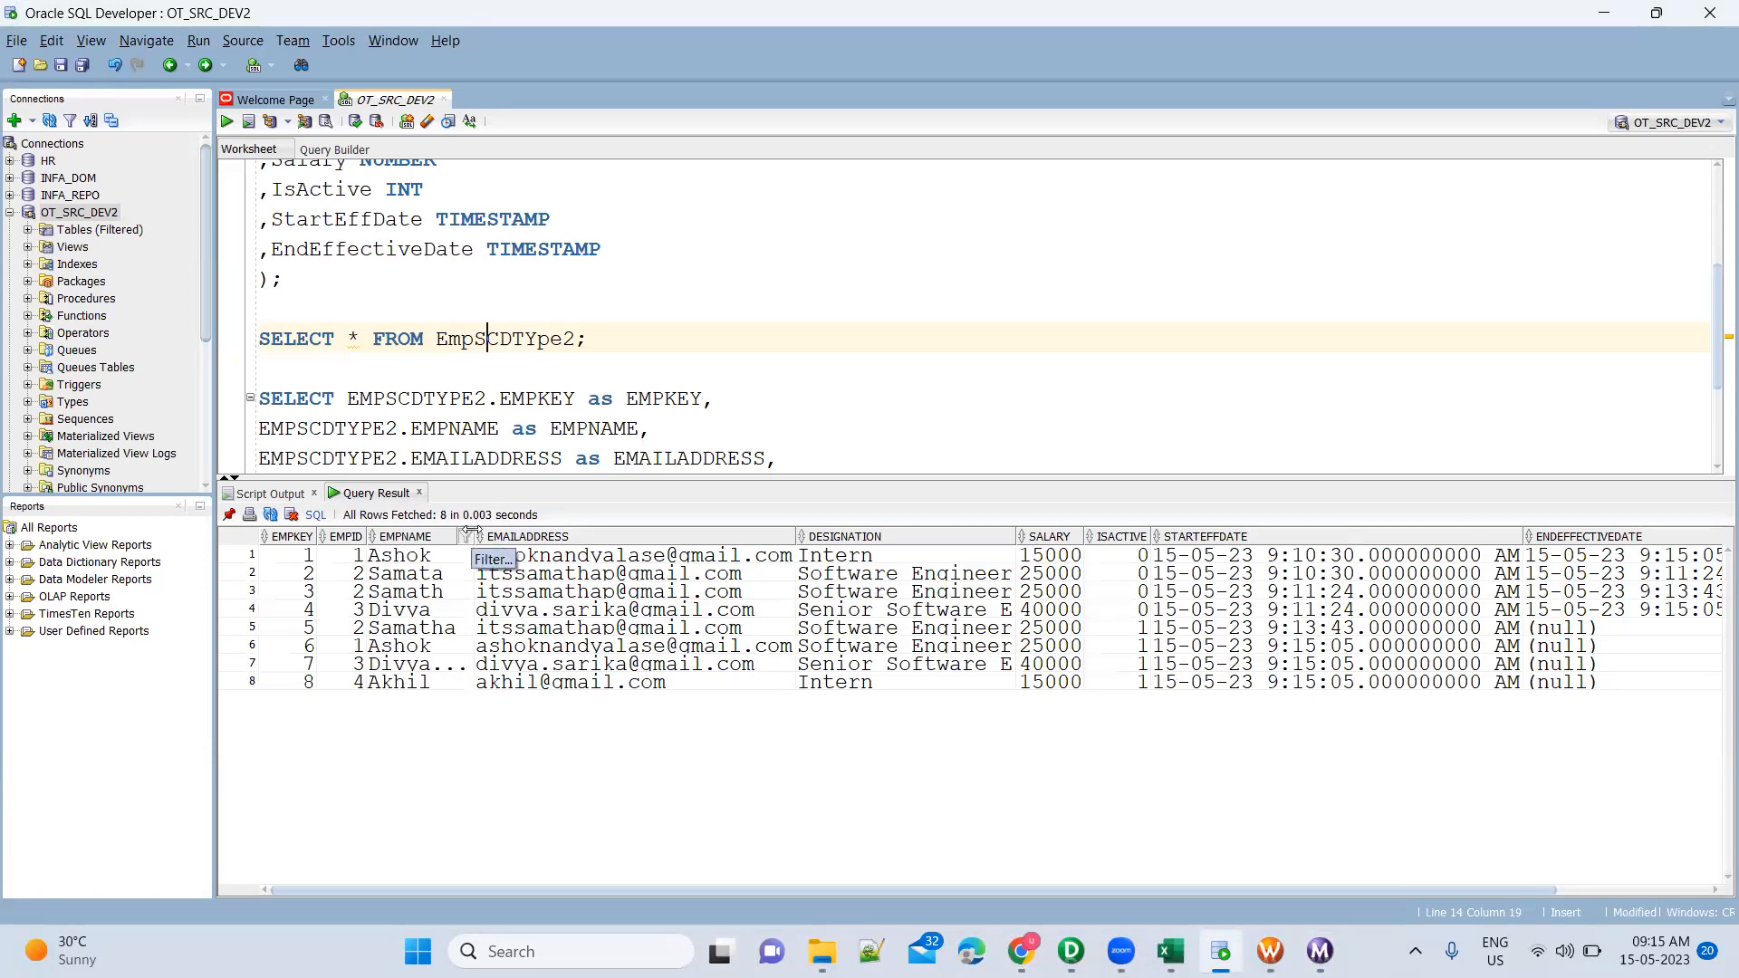
{"action": "left_click_drag", "start_coordinate": [467, 536], "coordinate": [582, 536]}
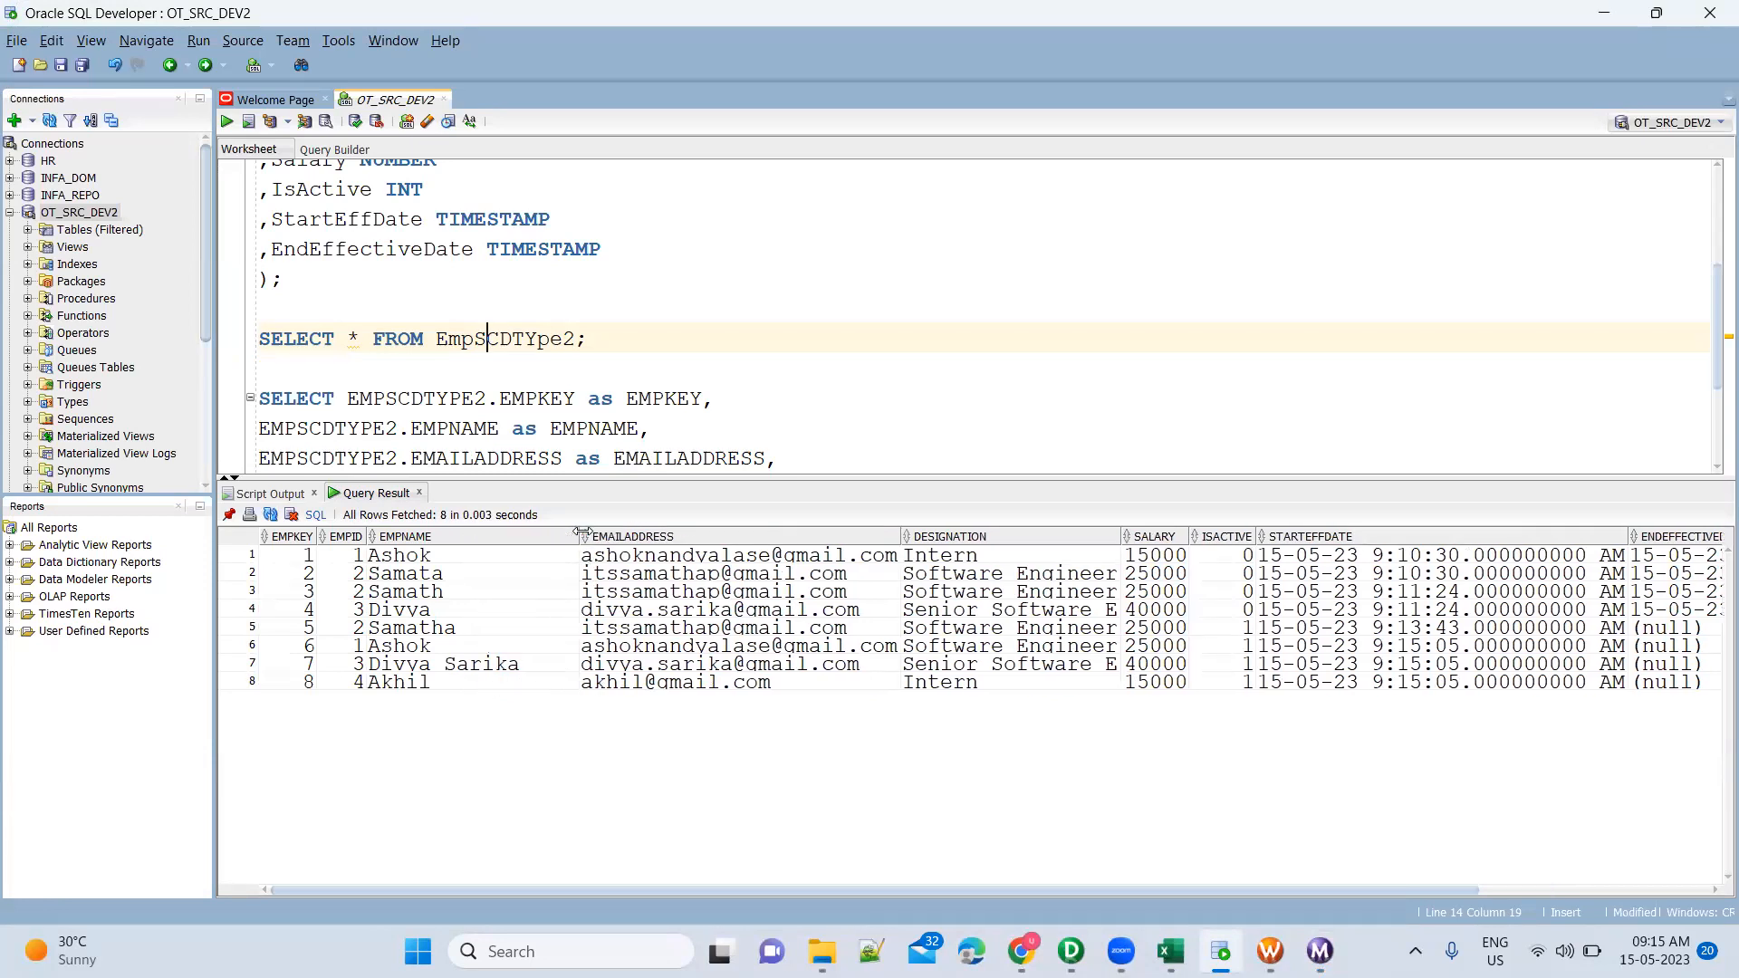
Compare the old and new rows of EmpID 3 and EmpID 1, check the EmpID 4 row, and return to Workflow Monitor
{"action": "left_click", "coordinate": [505, 670]}
{"action": "left_click", "coordinate": [254, 656]}
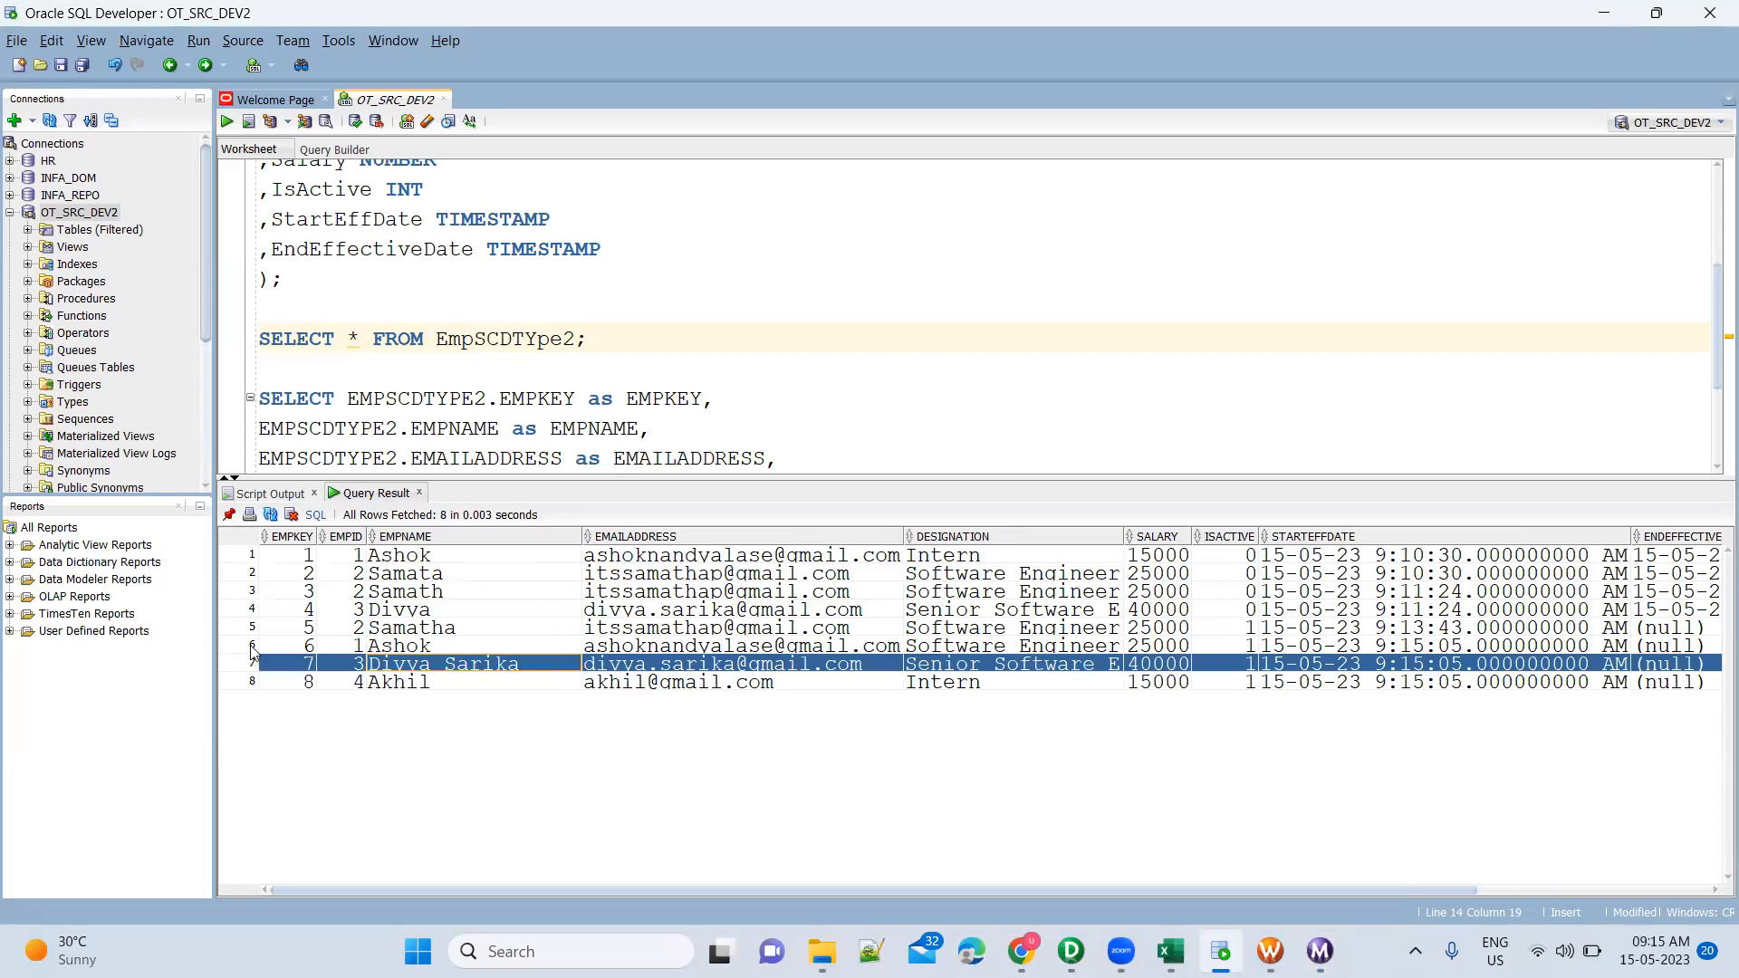
{"action": "left_click", "coordinate": [252, 609], "text": "ctrl"}
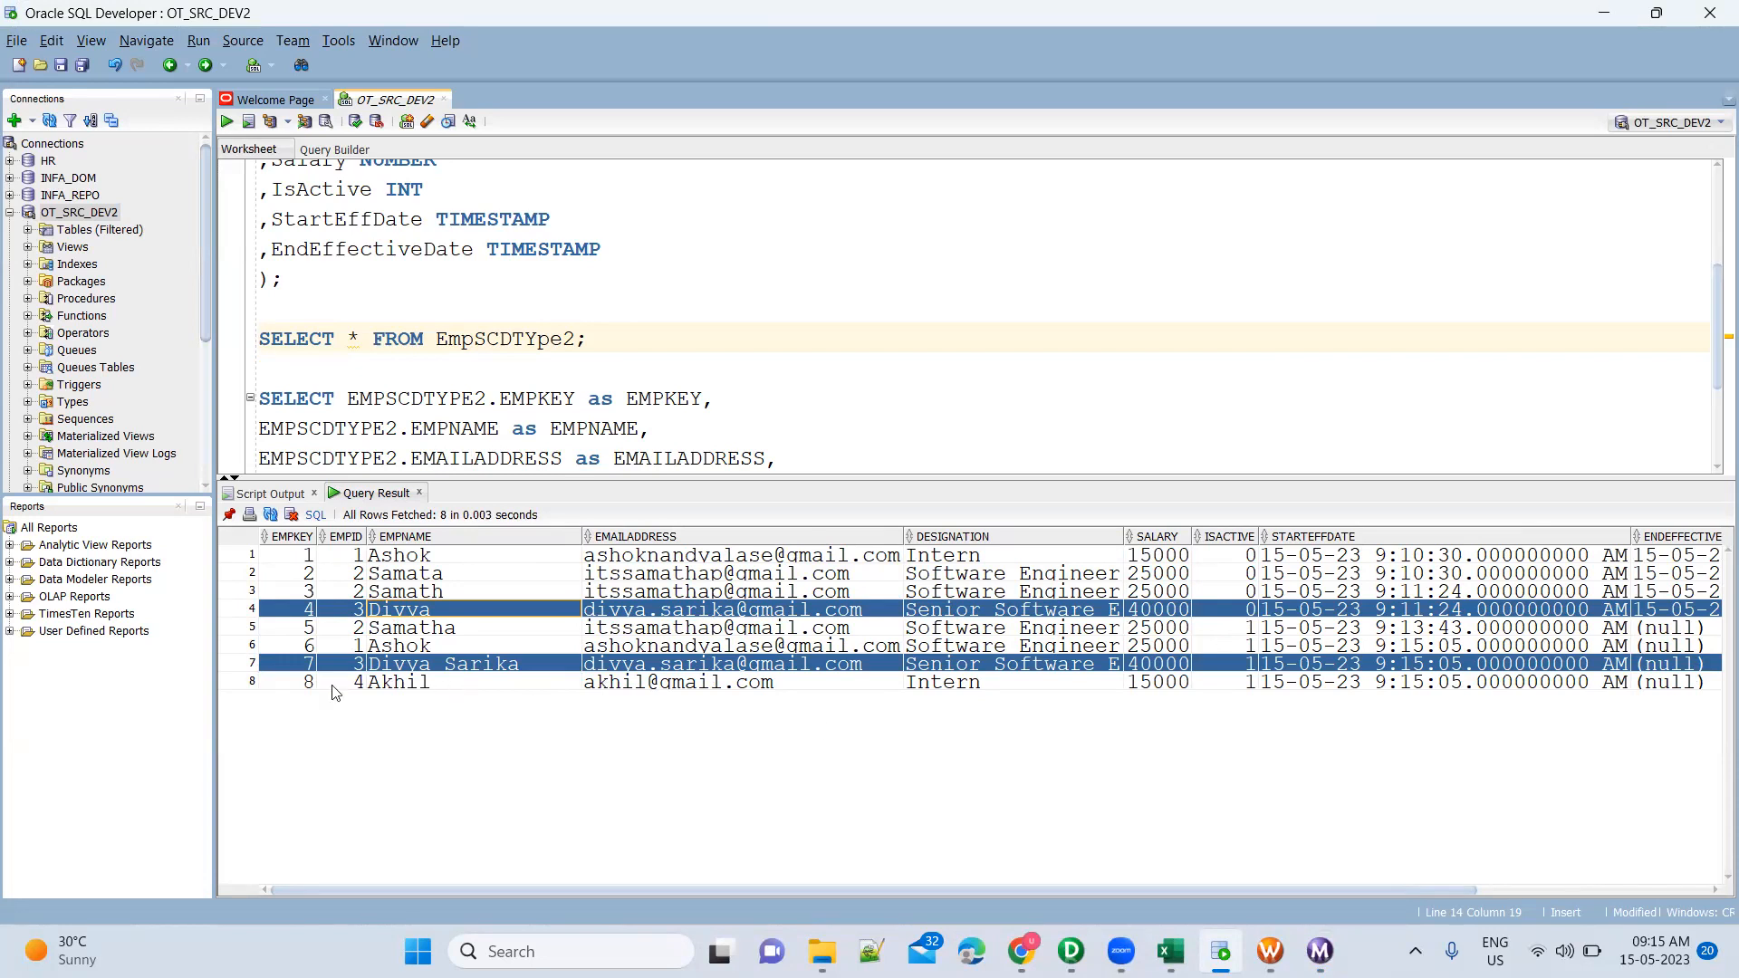
{"action": "left_click", "coordinate": [254, 684]}
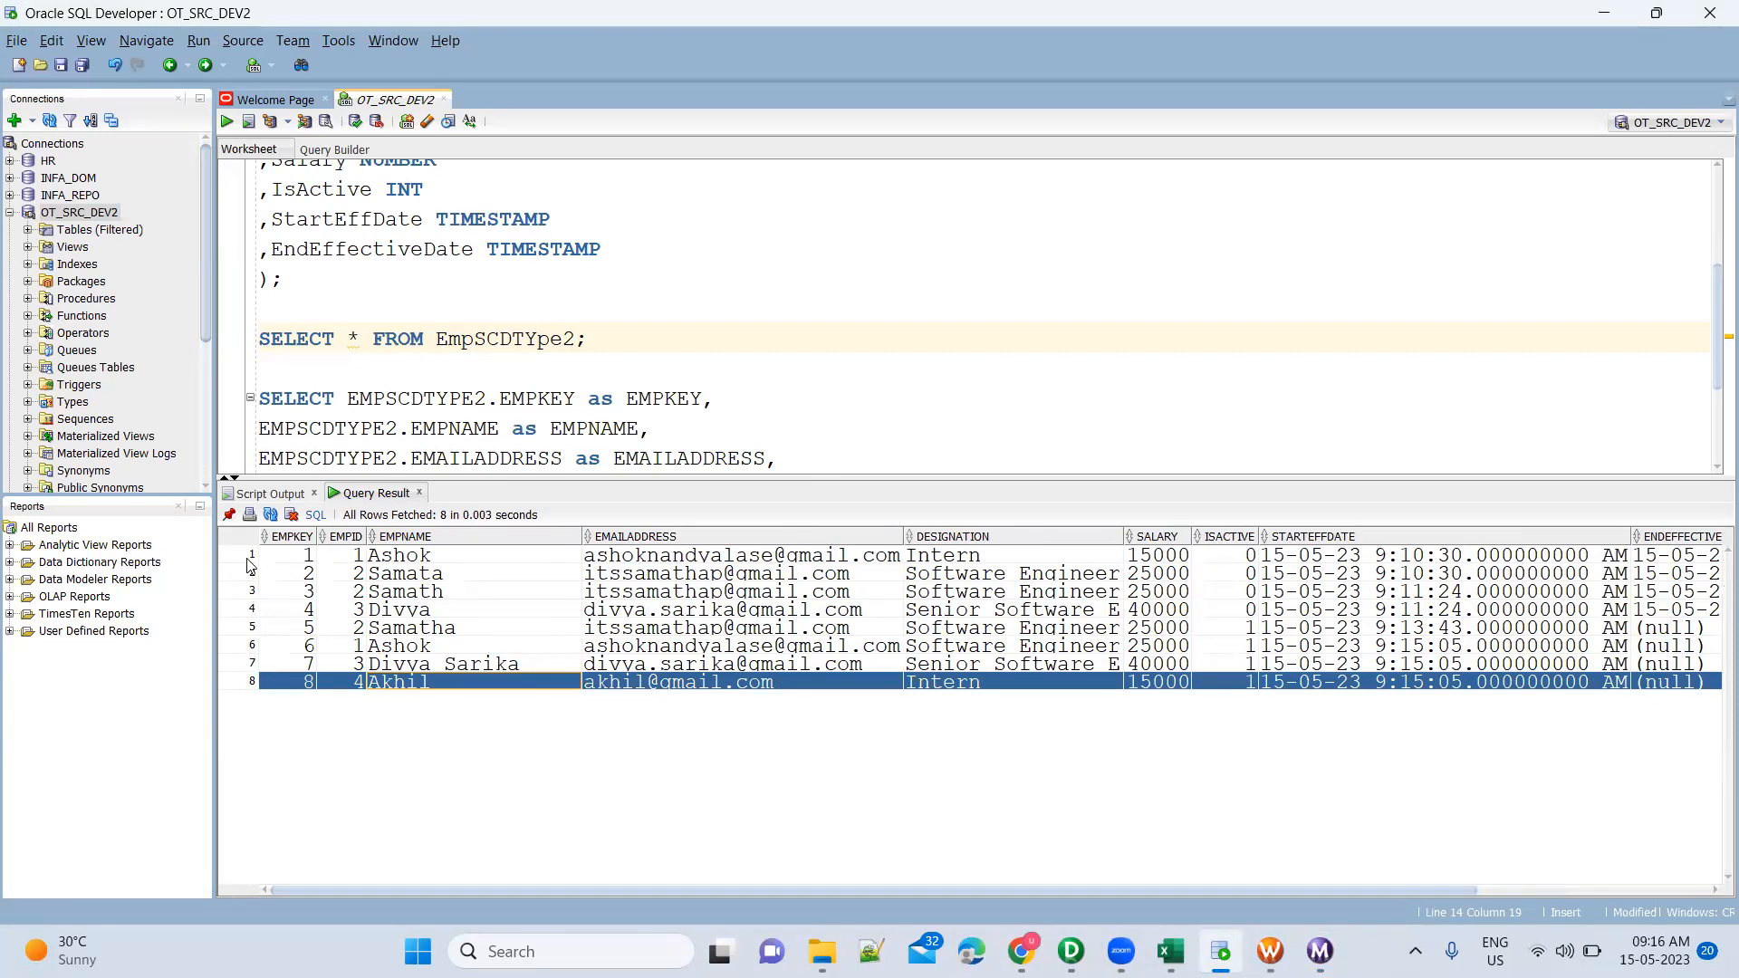
{"action": "left_click", "coordinate": [253, 648]}
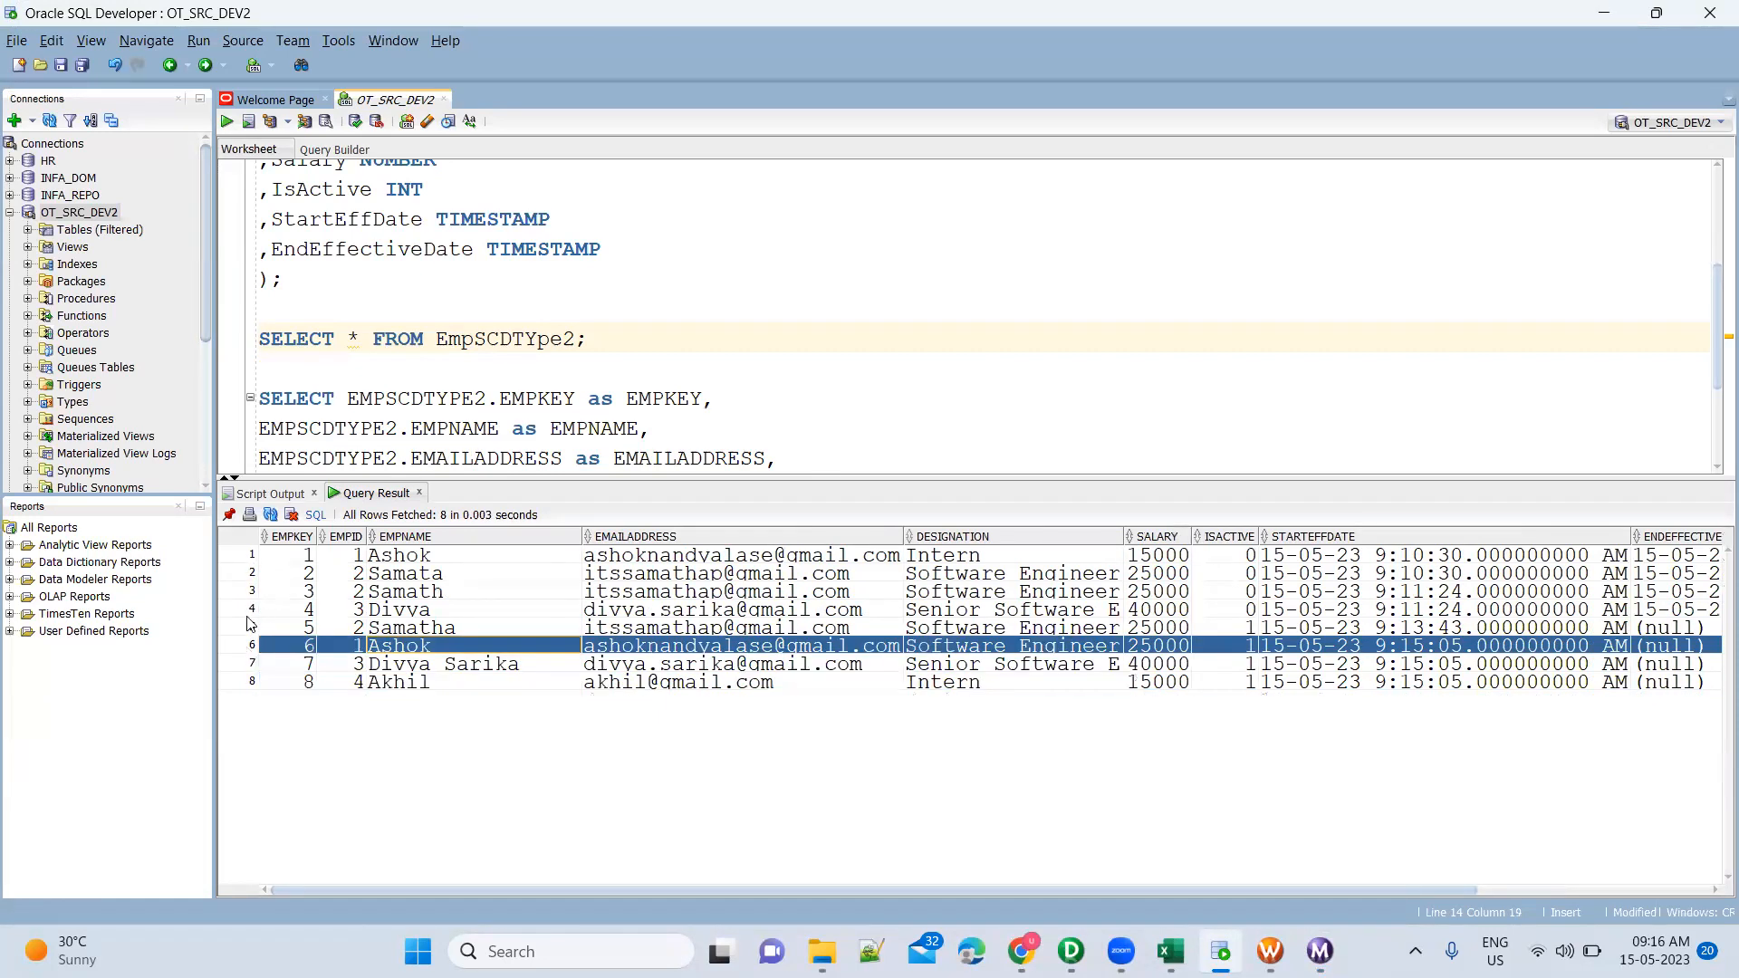
{"action": "left_click", "coordinate": [252, 556], "text": "ctrl"}
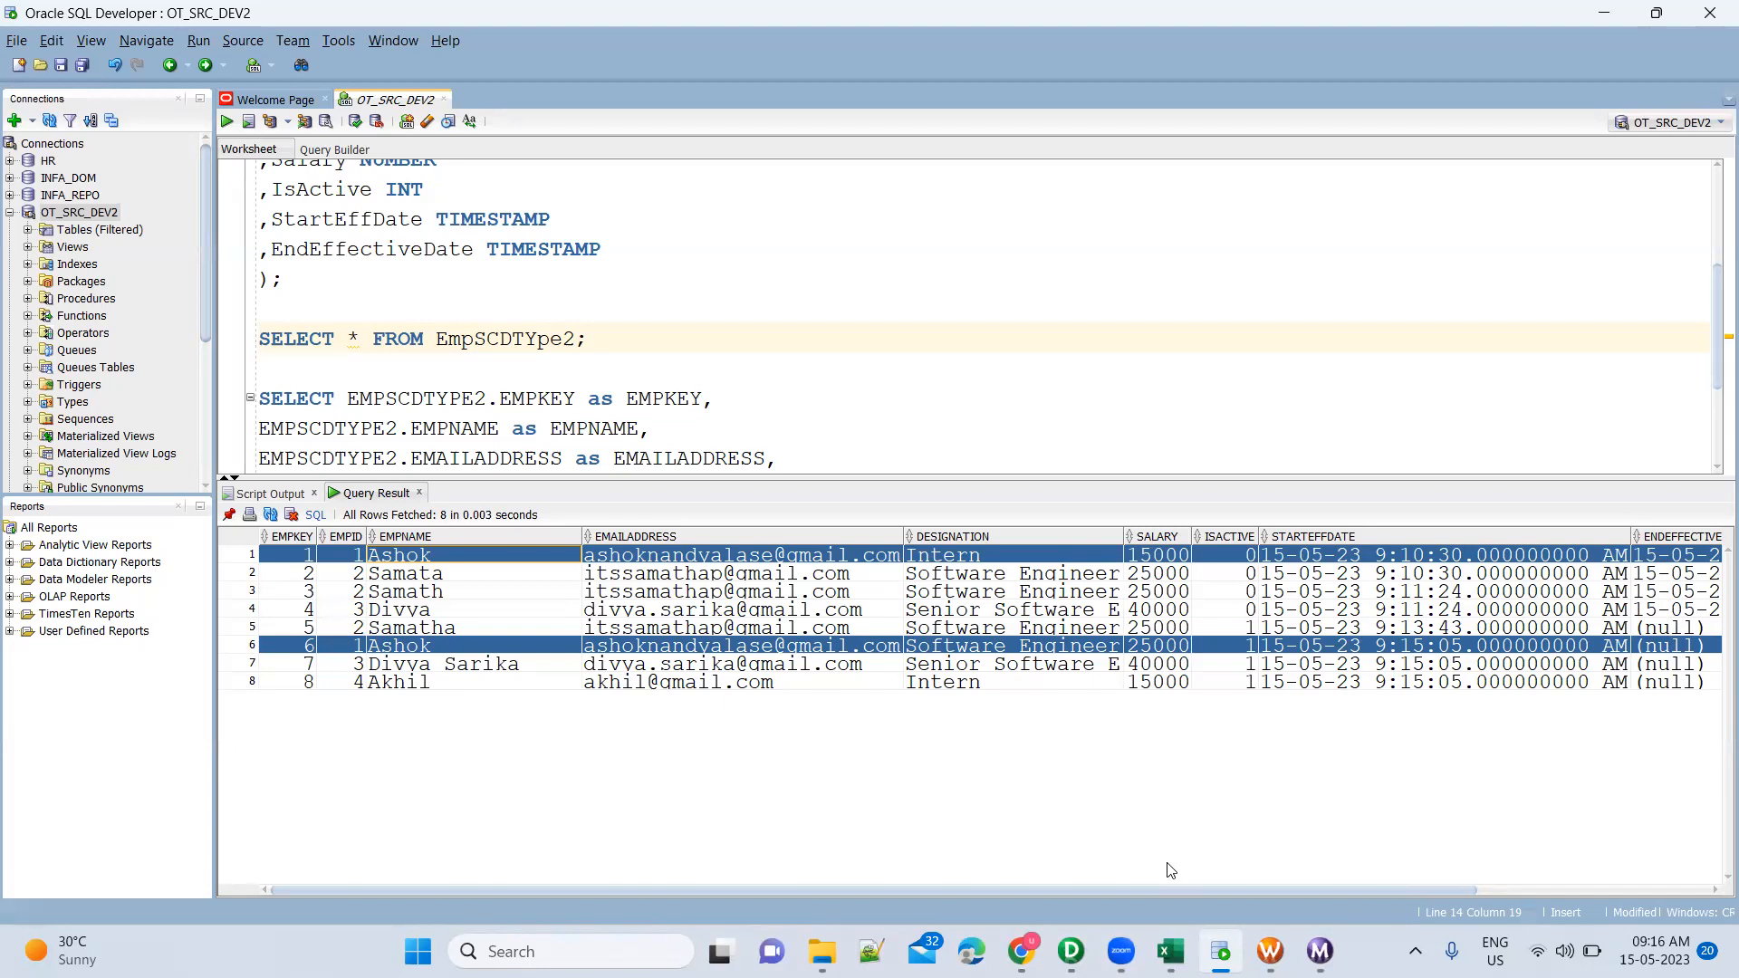
{"action": "left_click", "coordinate": [1319, 952]}
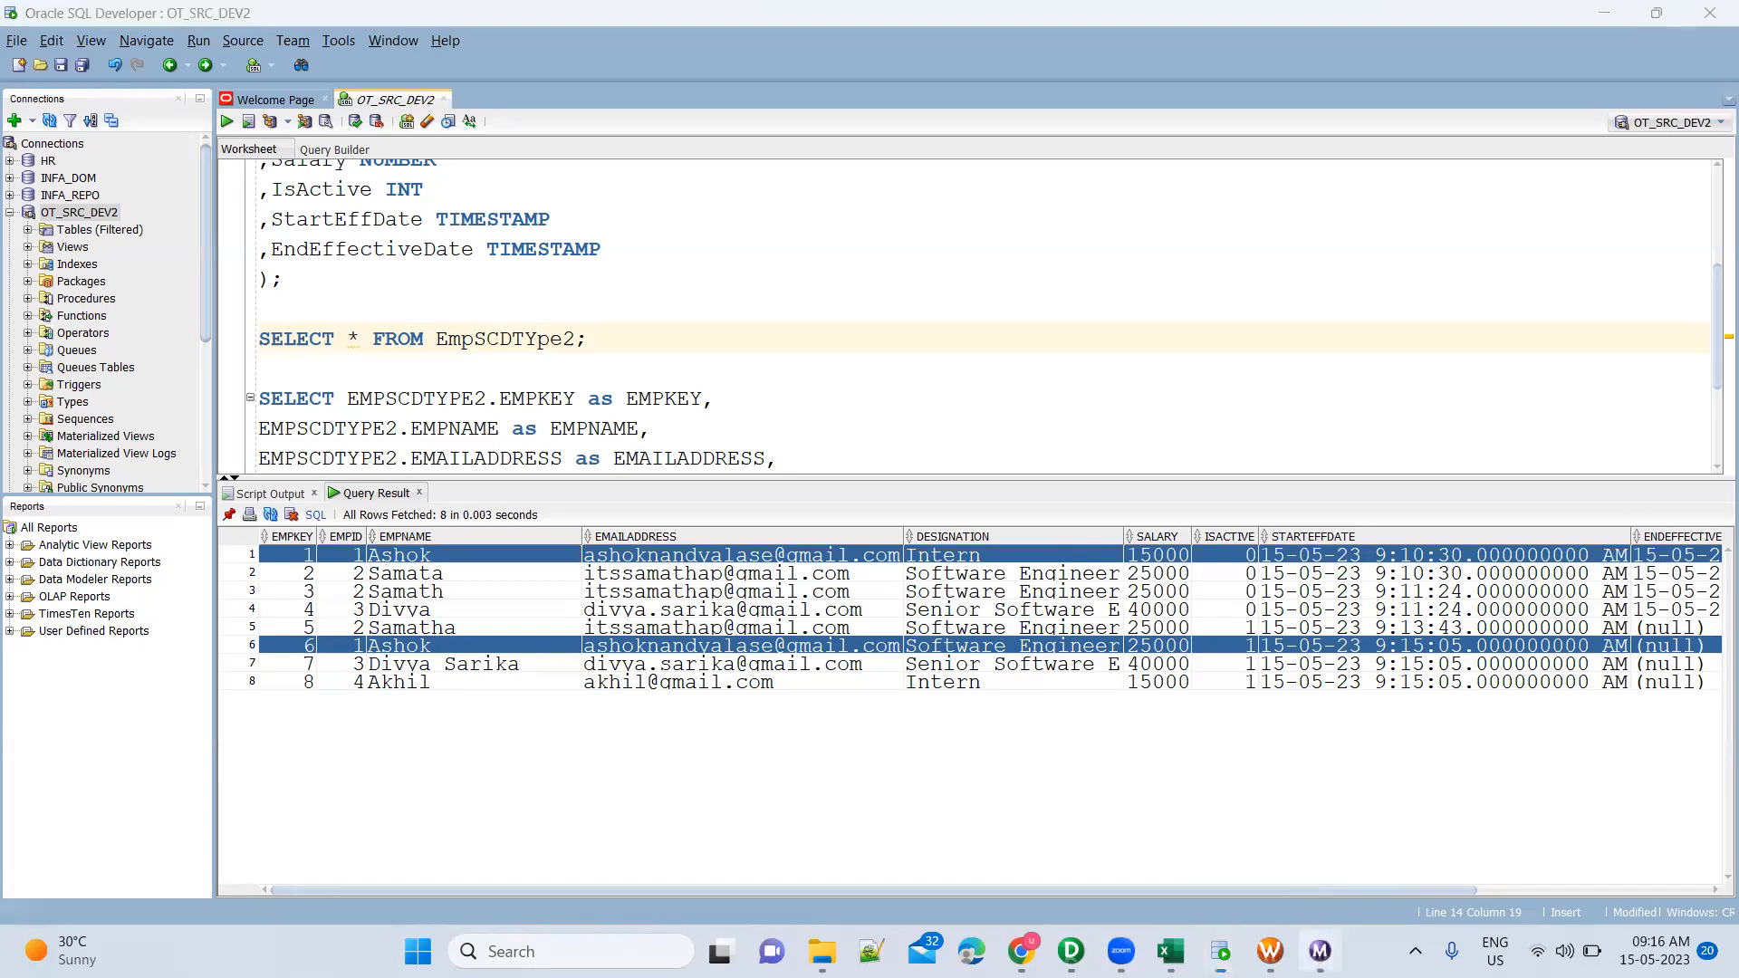